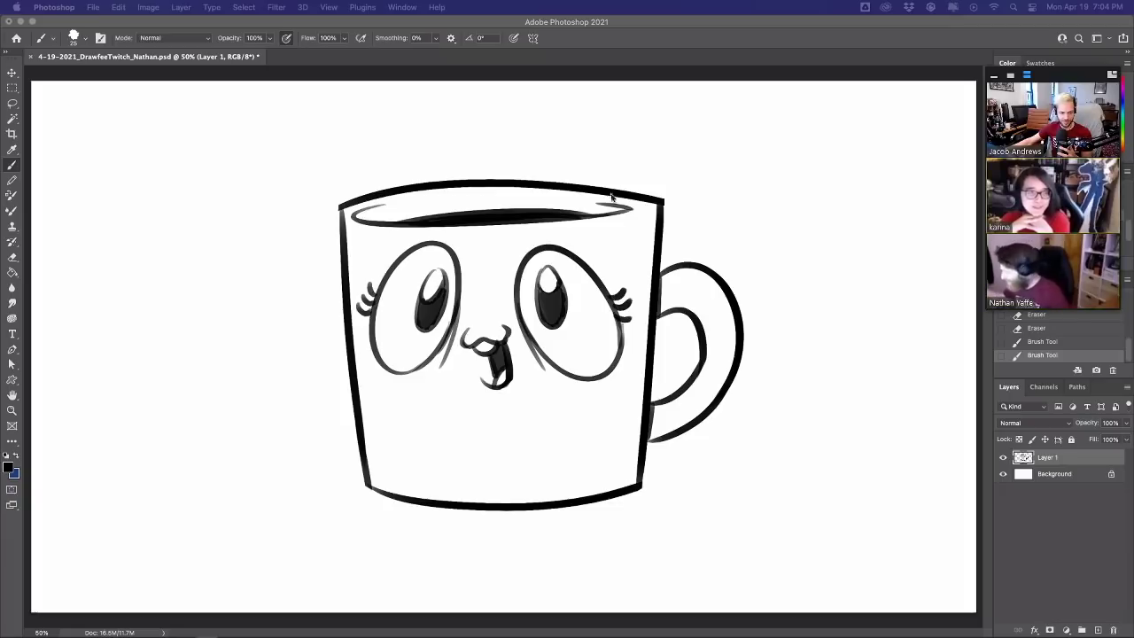
Touch up the mug's black outline with brush strokes along its upper side walls
left_click_drag(662, 202, 660, 266)
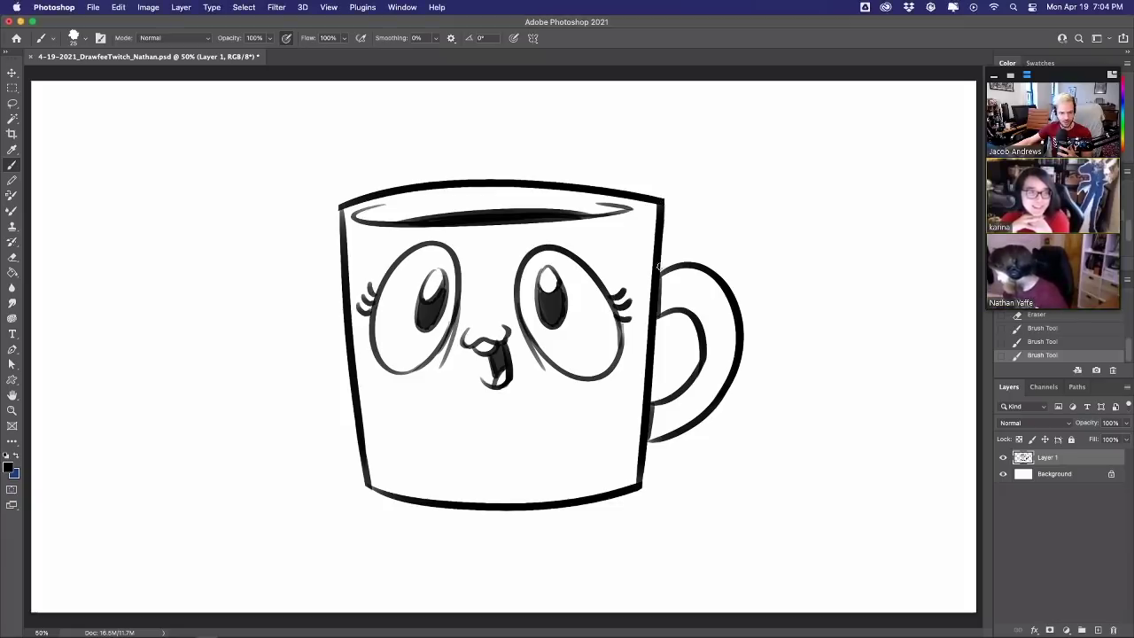
left_click_drag(340, 208, 345, 253)
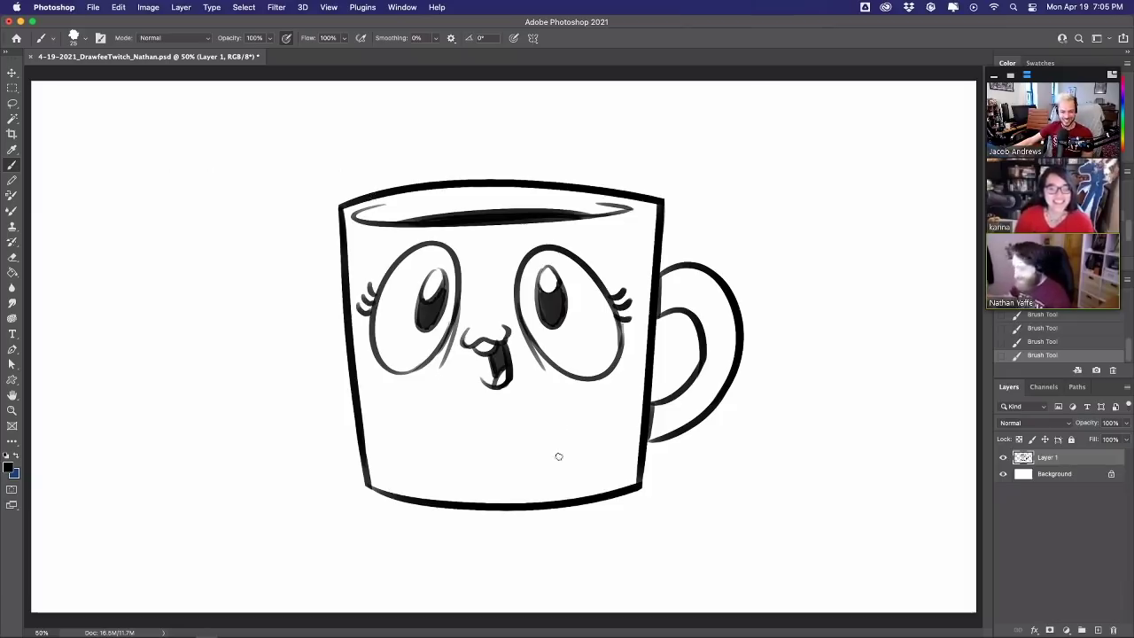
mouse_move(70, 114)
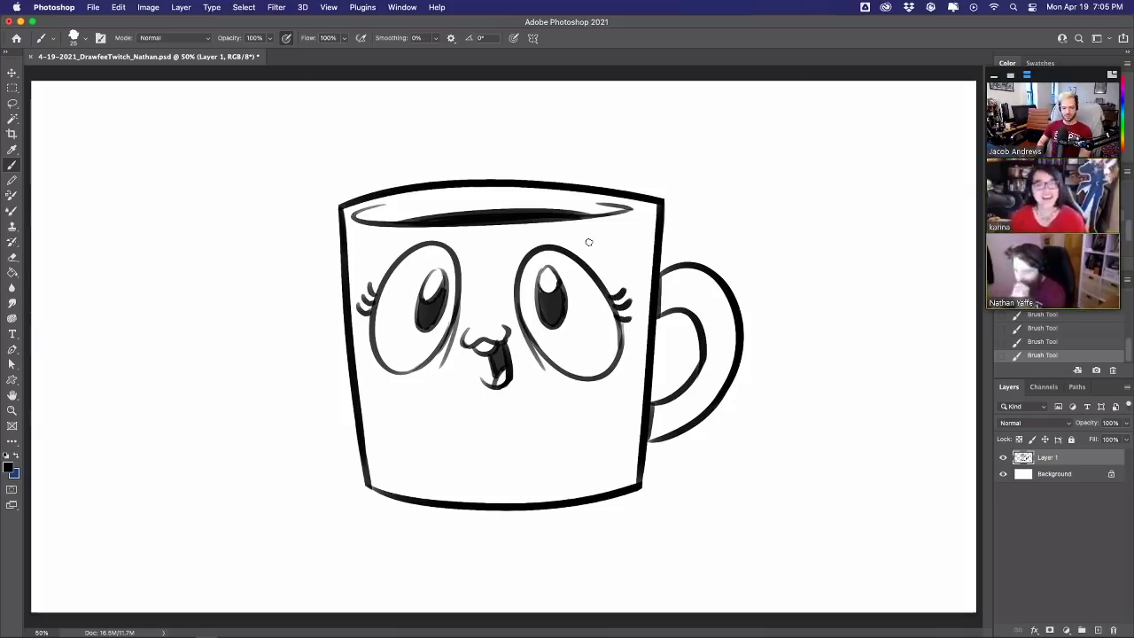
left_click_drag(370, 490, 436, 502)
key("super+z")
key("super+z")
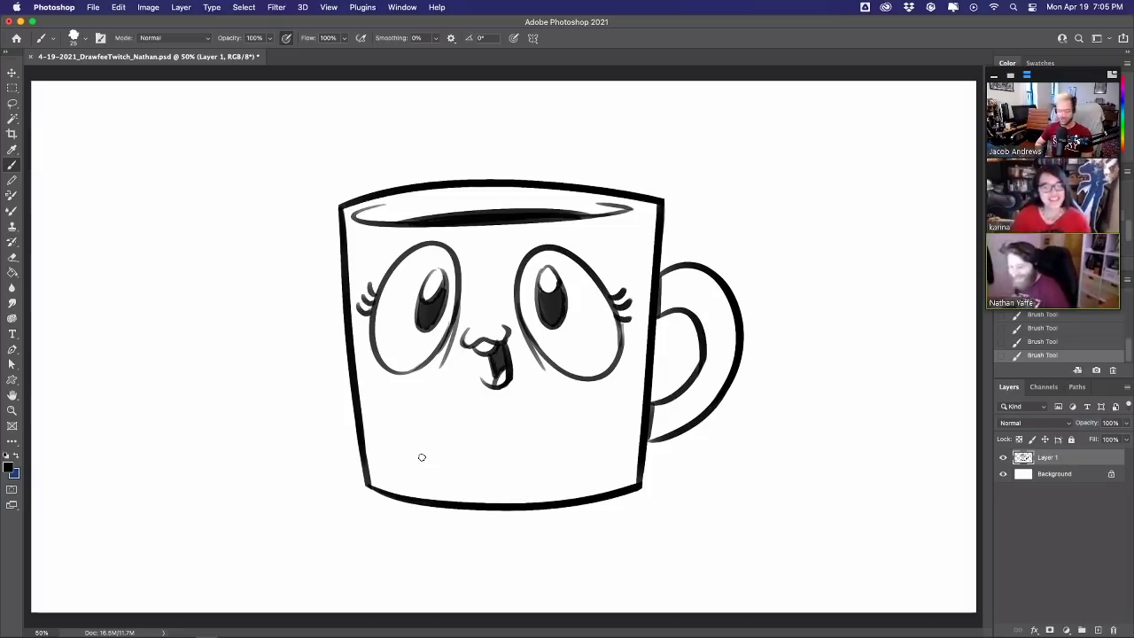
Send the Adobe Media Encoder error report with the comment "I'm STREAMING!!!!" and cancel the search for solutions
key("F11")
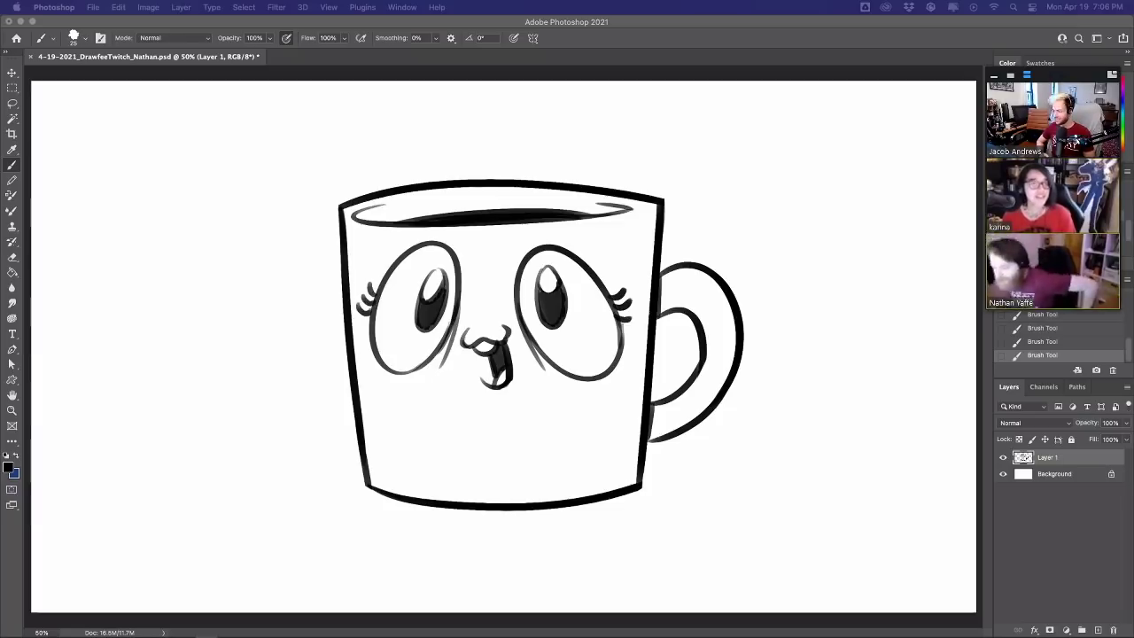
left_click(583, 229)
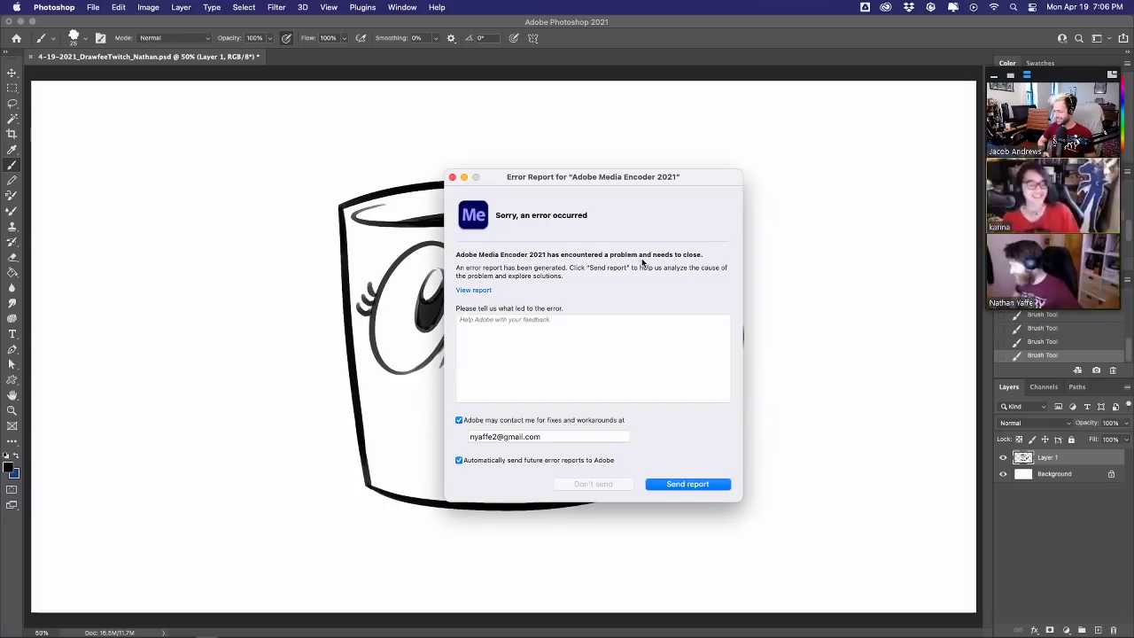
type("I'm")
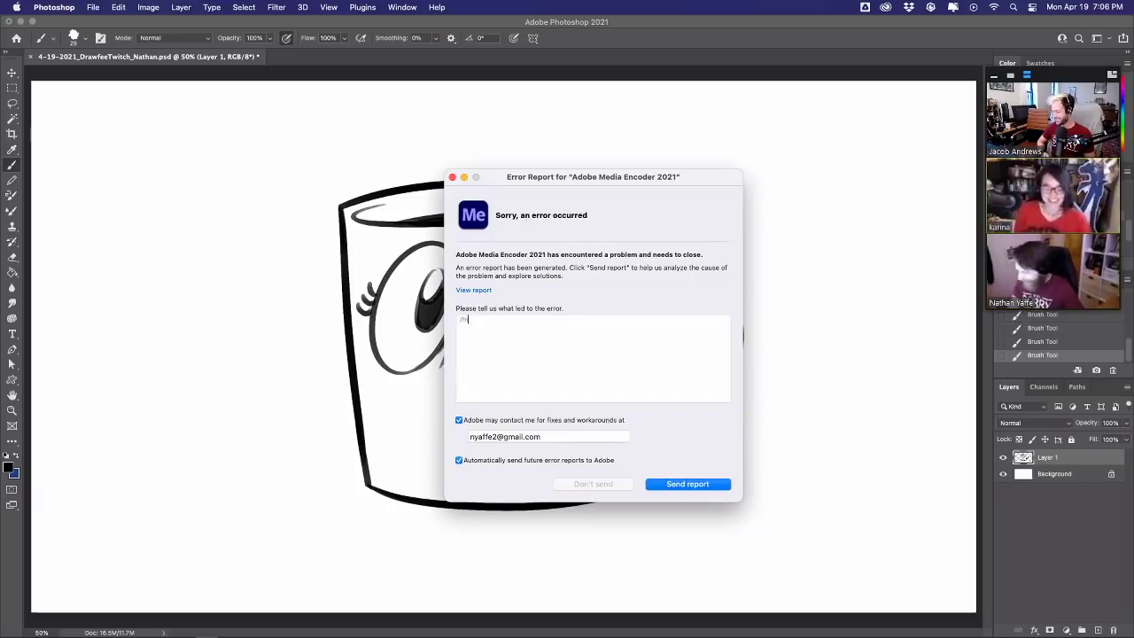
type(" stREAMING")
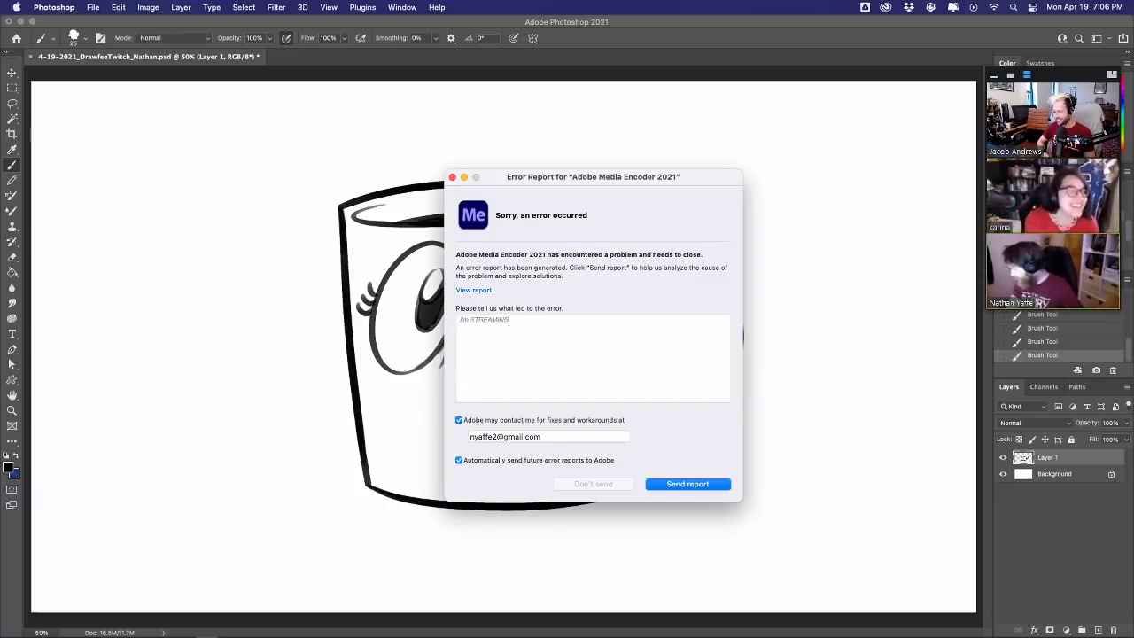
type("!!!!")
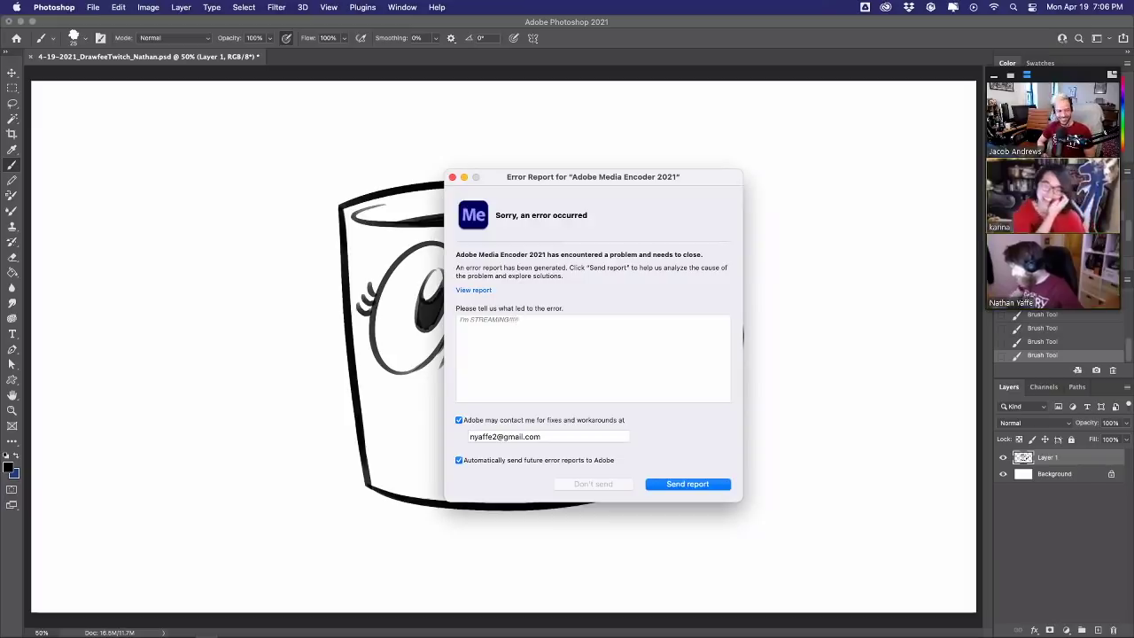
left_click(704, 484)
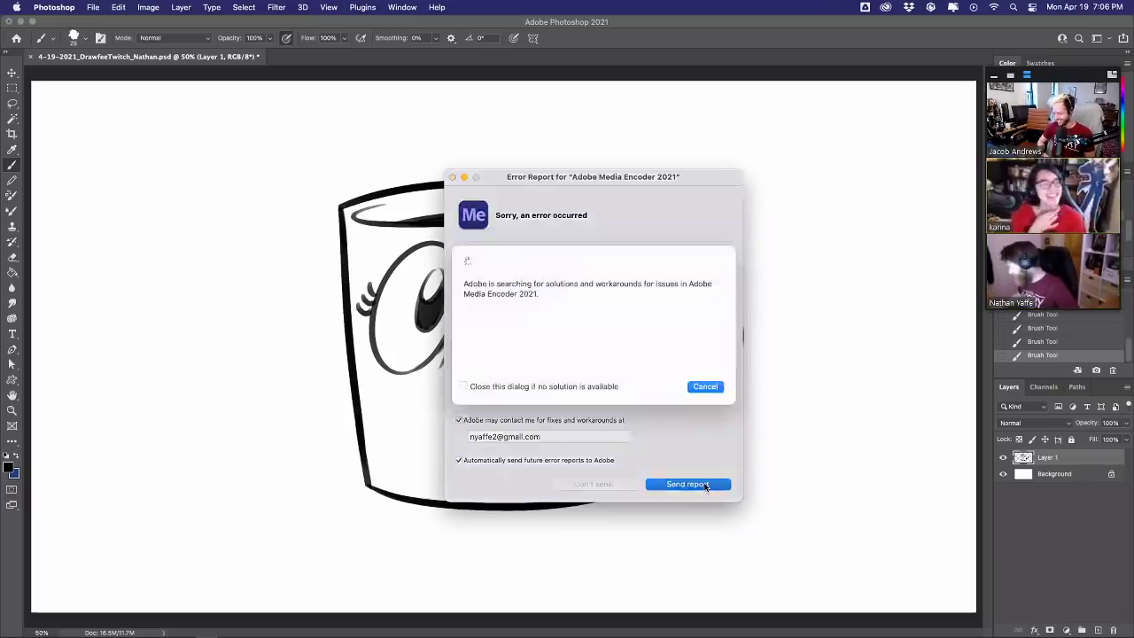
left_click(706, 398)
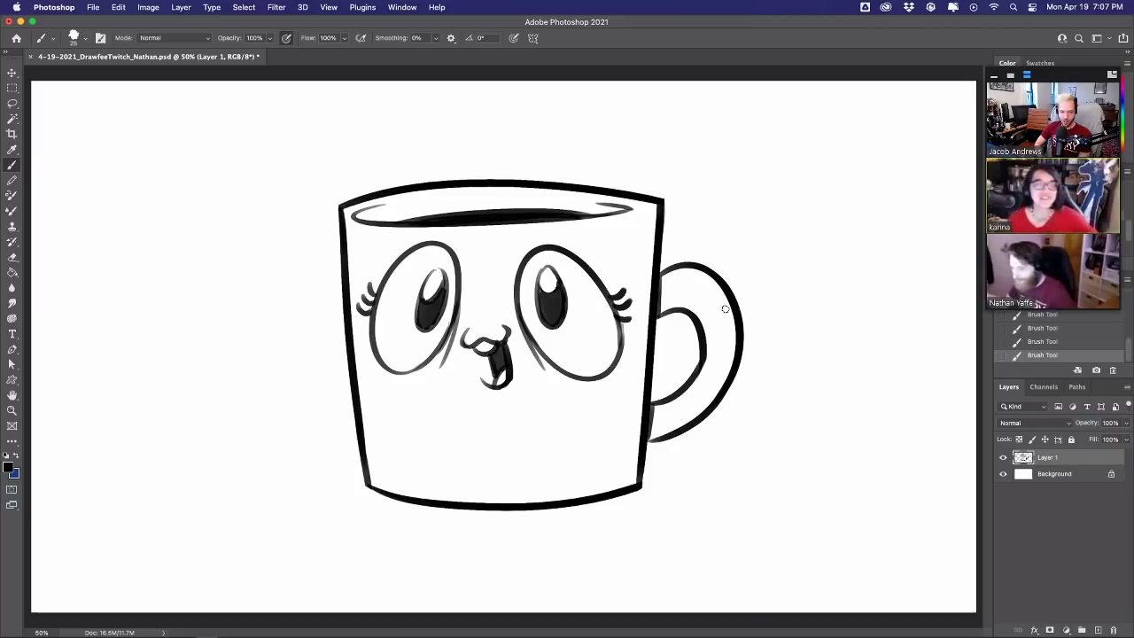
Hide the mug drawing's layer and paint a rounded skull line with a pointed ear on a new layer
left_click(1003, 457)
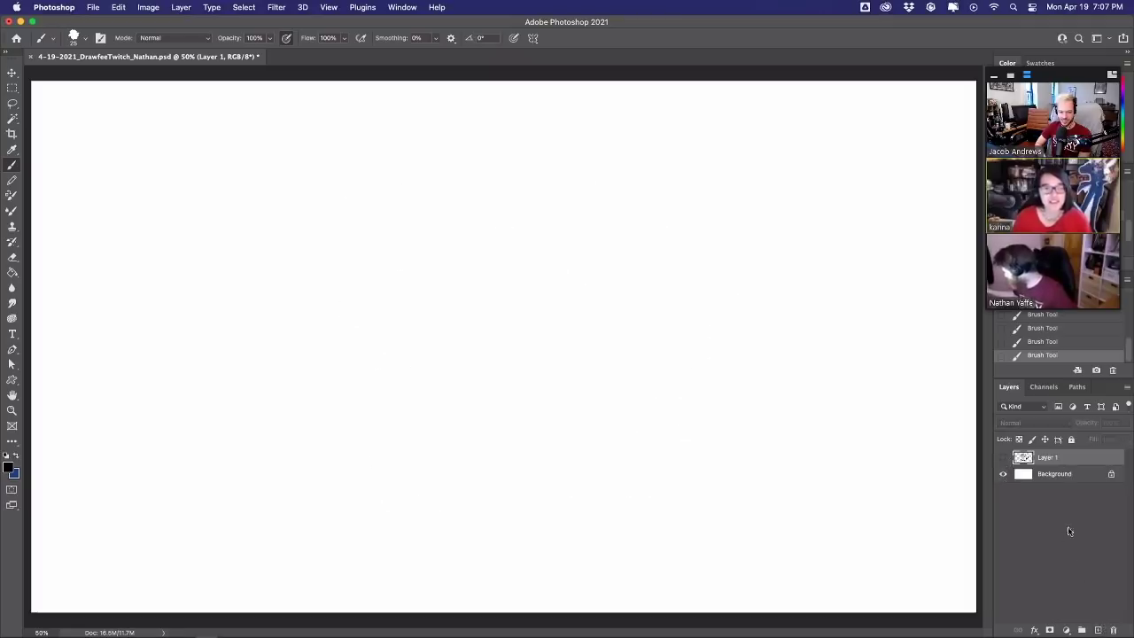
left_click(1098, 630)
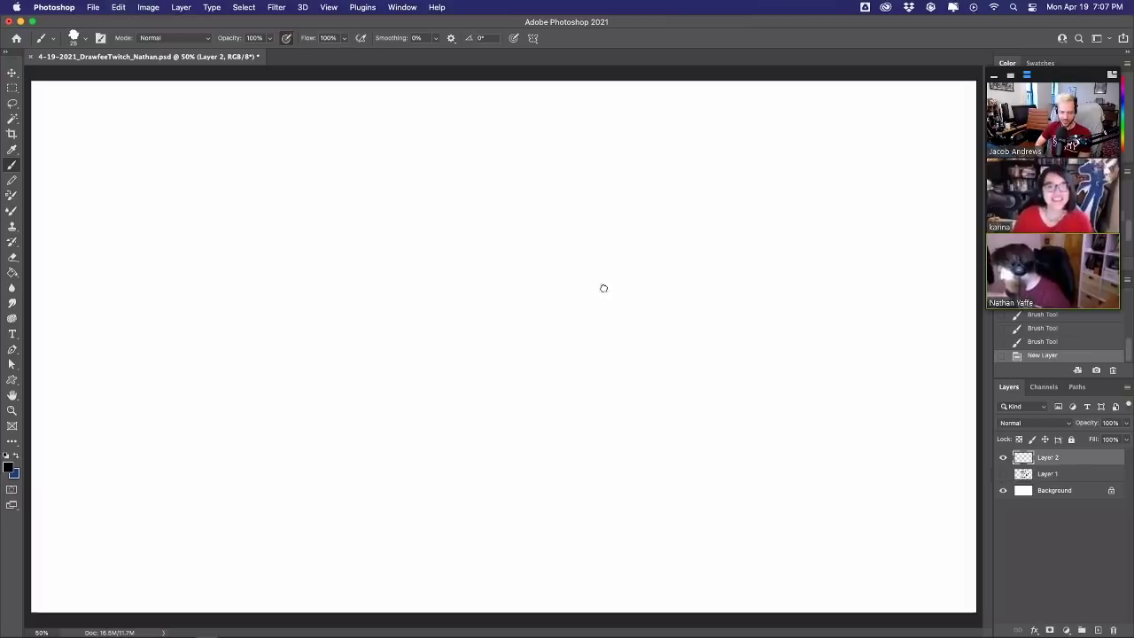
mouse_move(601, 291)
left_mouse_down()
mouse_move(703, 255)
mouse_move(670, 248)
mouse_move(706, 303)
left_mouse_up()
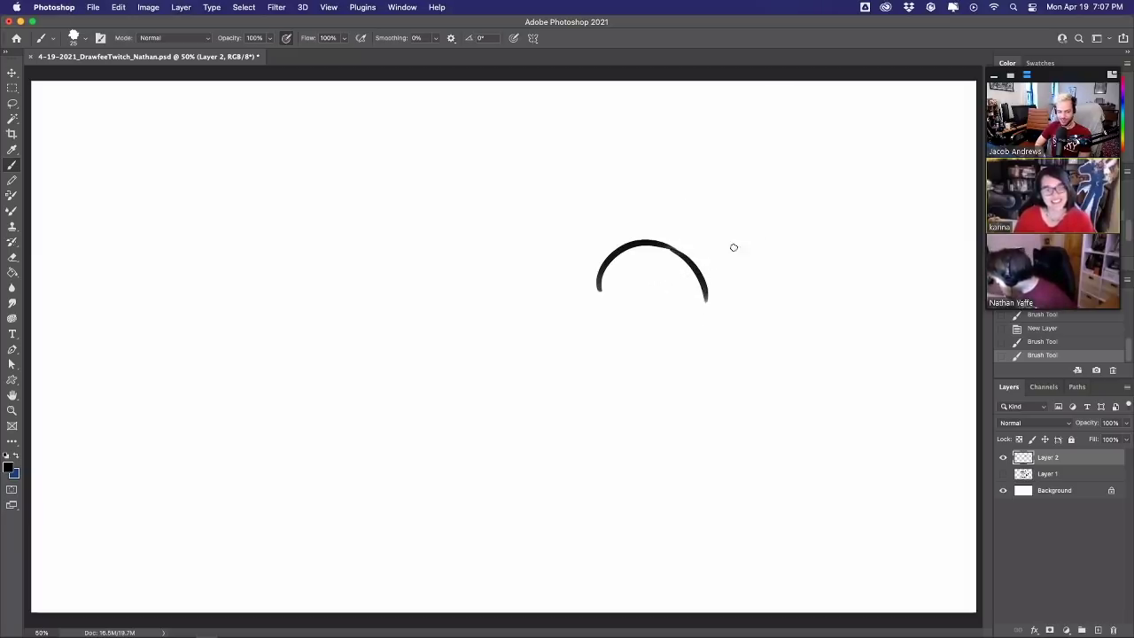
left_click_drag(687, 282, 759, 240)
key("super+z")
mouse_move(689, 279)
left_mouse_down()
mouse_move(748, 256)
mouse_move(705, 305)
left_mouse_up()
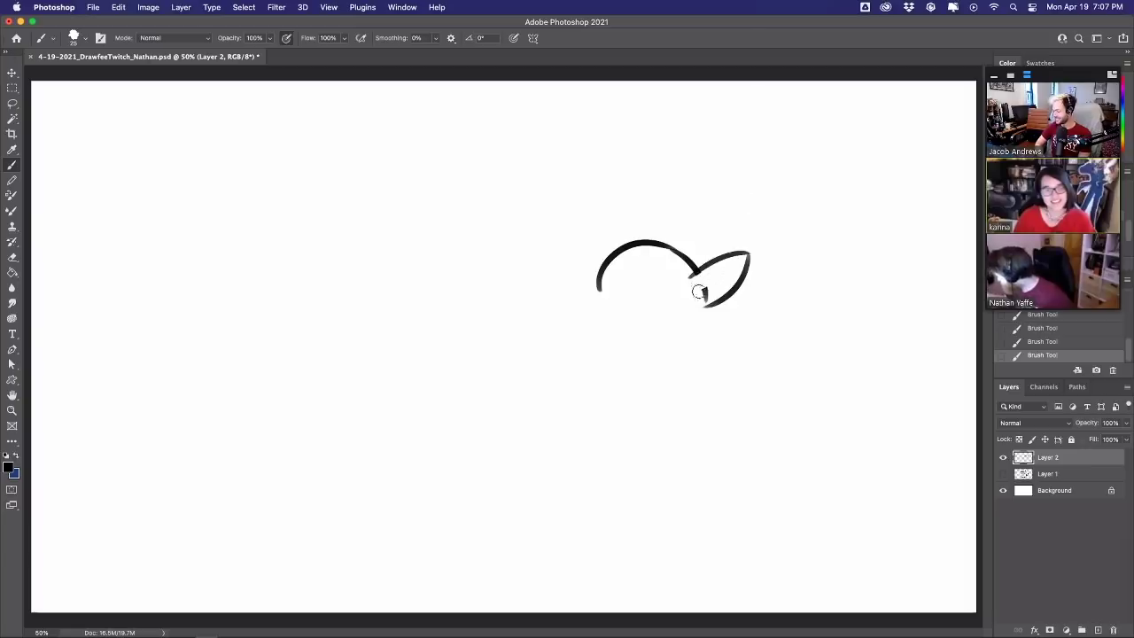
left_click(714, 280)
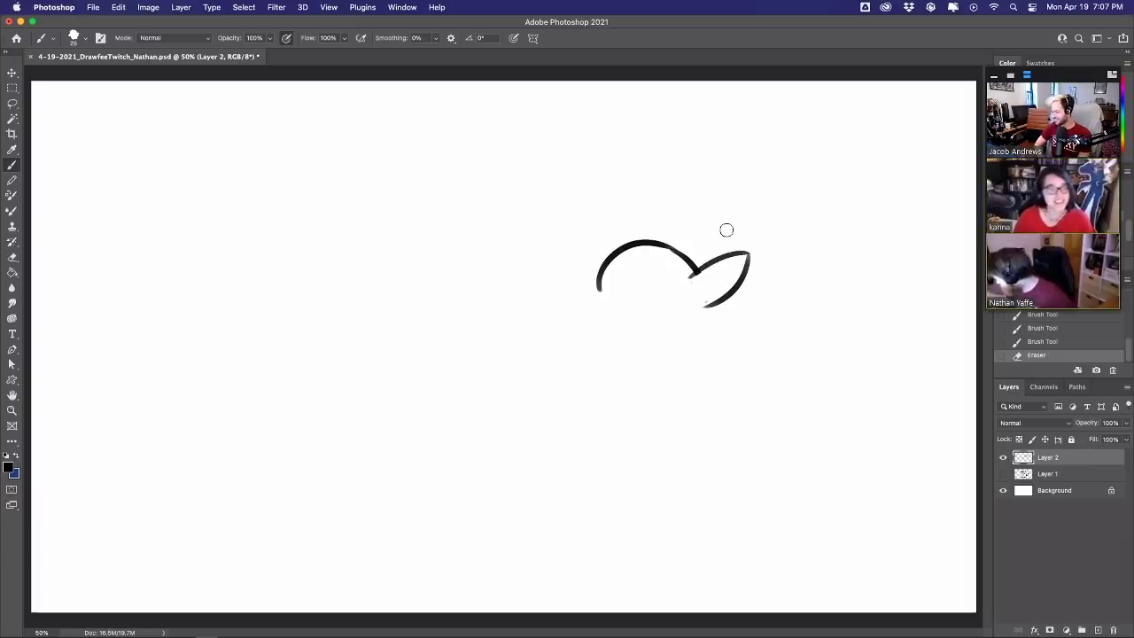
Paint the face in three-quarter view with two half-closed eyes, a pointed nose and full lips
mouse_move(610, 289)
left_mouse_down()
mouse_move(625, 308)
mouse_move(611, 281)
mouse_move(662, 271)
mouse_move(604, 285)
left_mouse_up()
mouse_move(599, 288)
left_mouse_down()
mouse_move(621, 248)
mouse_move(599, 293)
mouse_move(611, 278)
mouse_move(609, 289)
mouse_move(670, 277)
left_mouse_up()
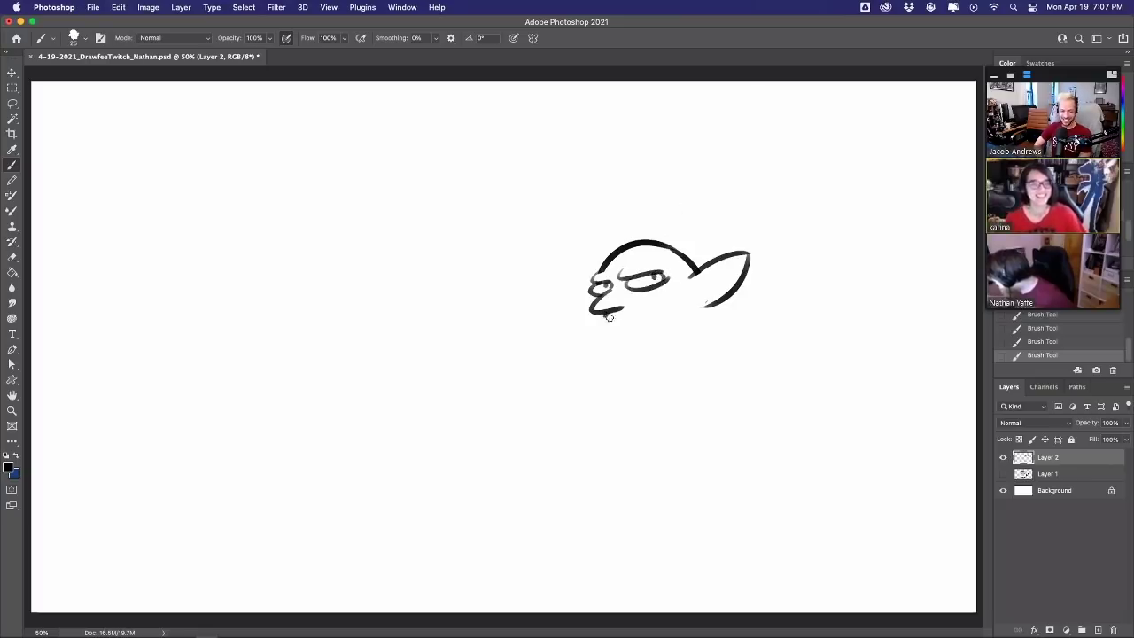
mouse_move(608, 317)
left_mouse_down()
mouse_move(620, 322)
mouse_move(602, 321)
mouse_move(607, 329)
mouse_move(628, 322)
left_mouse_up()
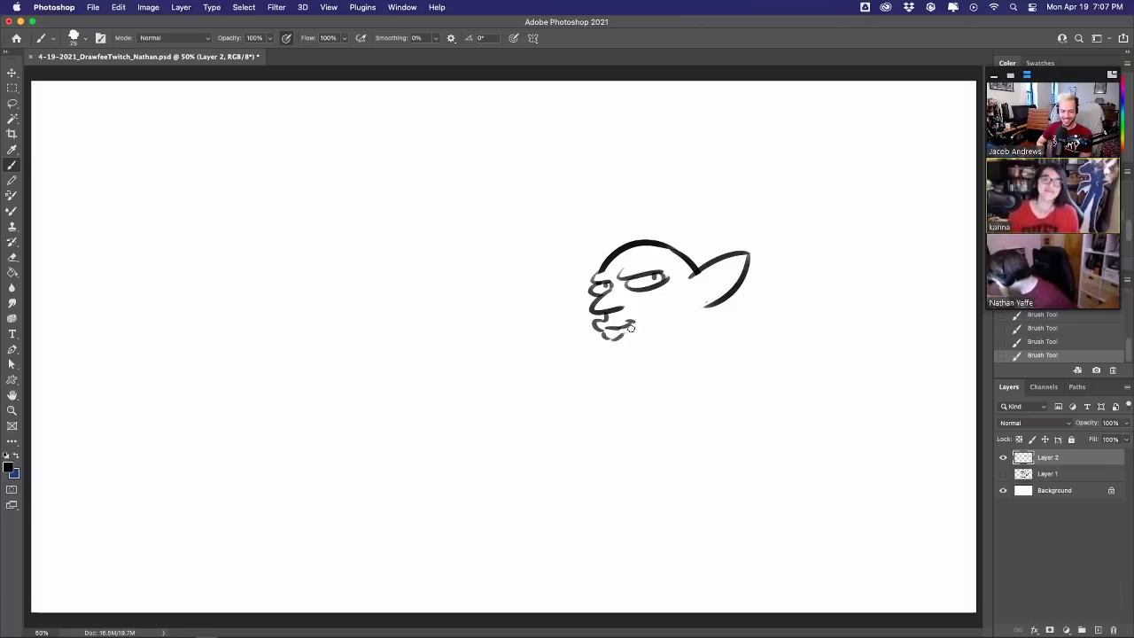
key("super+z")
left_click_drag(611, 337, 627, 326)
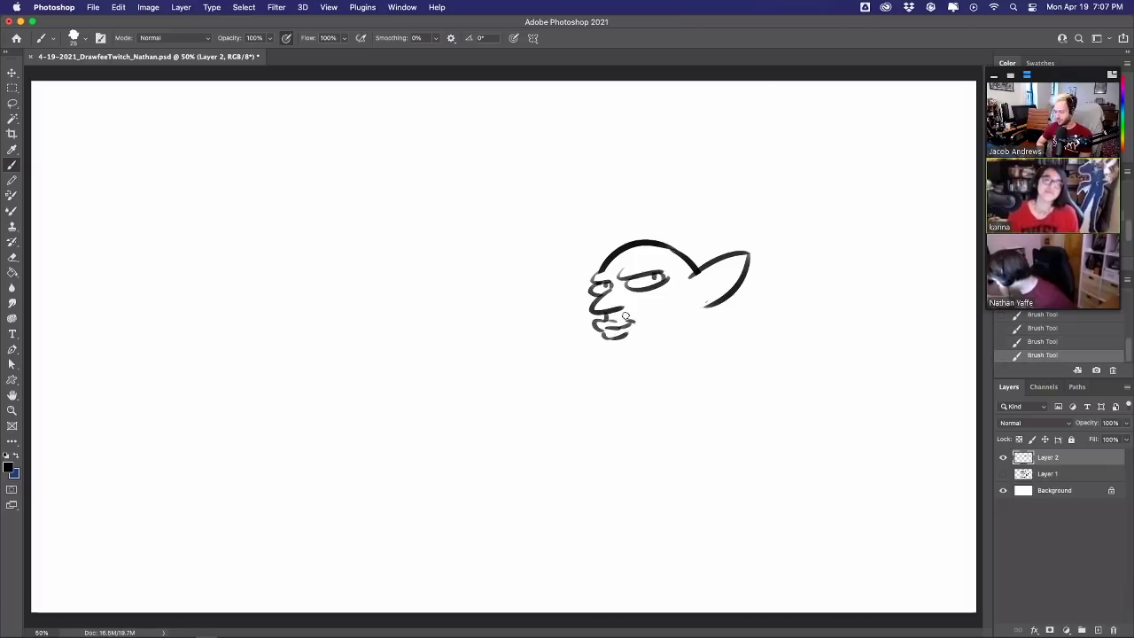
Paint the curved chin and jaw below the lips and a short curve in front of the ear
left_click_drag(610, 352, 669, 329)
key("super+z")
mouse_move(682, 287)
left_mouse_down()
mouse_move(679, 313)
mouse_move(672, 308)
left_mouse_up()
key("super+z")
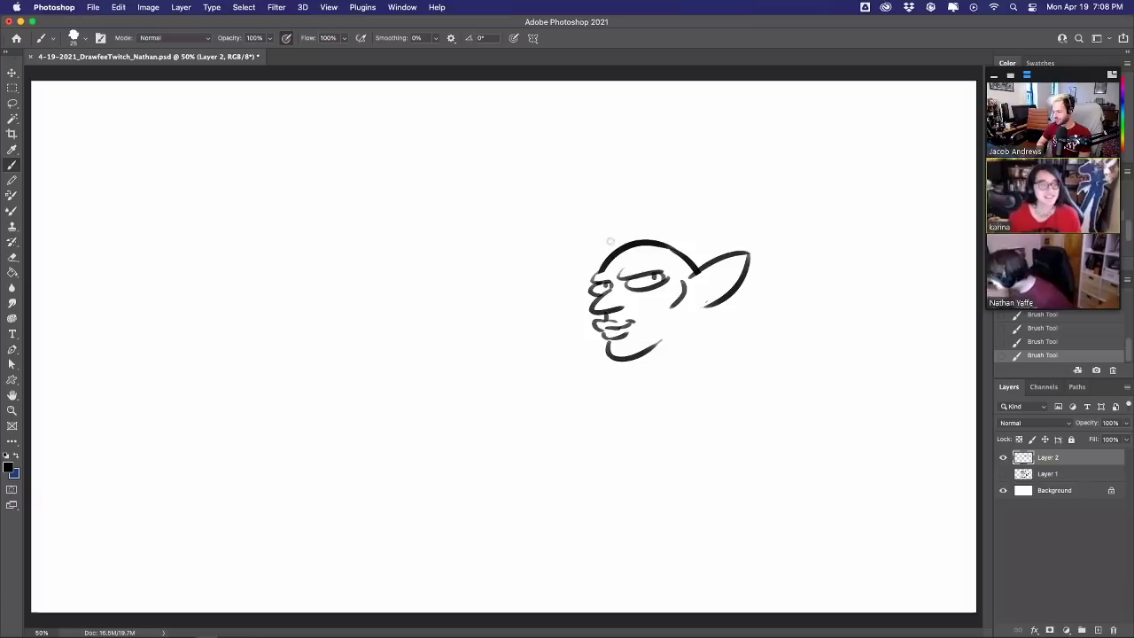
Paint a swept-back, spiky hair outline above the skull and add the inner folds of the pointed ear
mouse_move(598, 250)
left_mouse_down()
mouse_move(647, 187)
mouse_move(623, 220)
mouse_move(699, 193)
mouse_move(671, 211)
mouse_move(734, 224)
mouse_move(702, 239)
mouse_move(710, 254)
mouse_move(699, 299)
left_mouse_up()
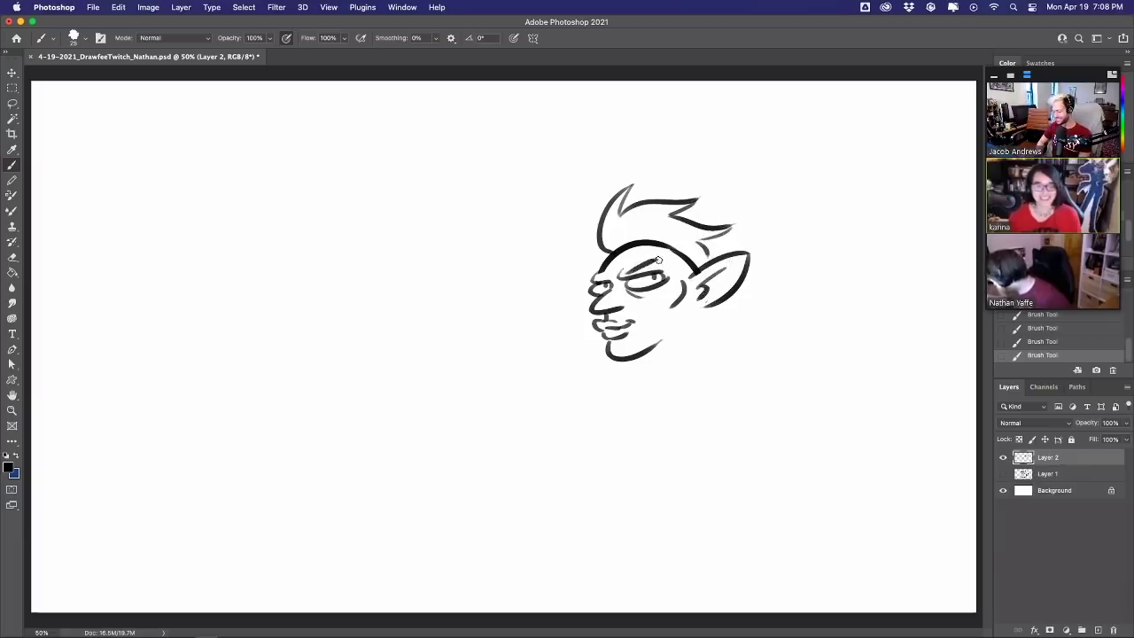
key("super+z")
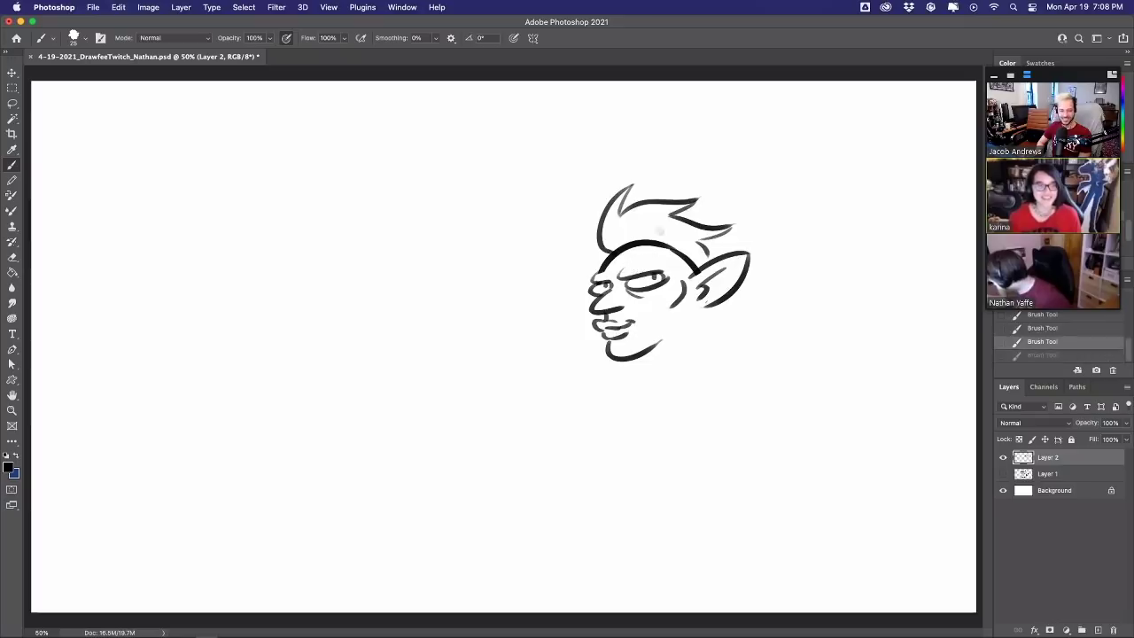
left_click_drag(591, 283, 606, 273)
key("super+z")
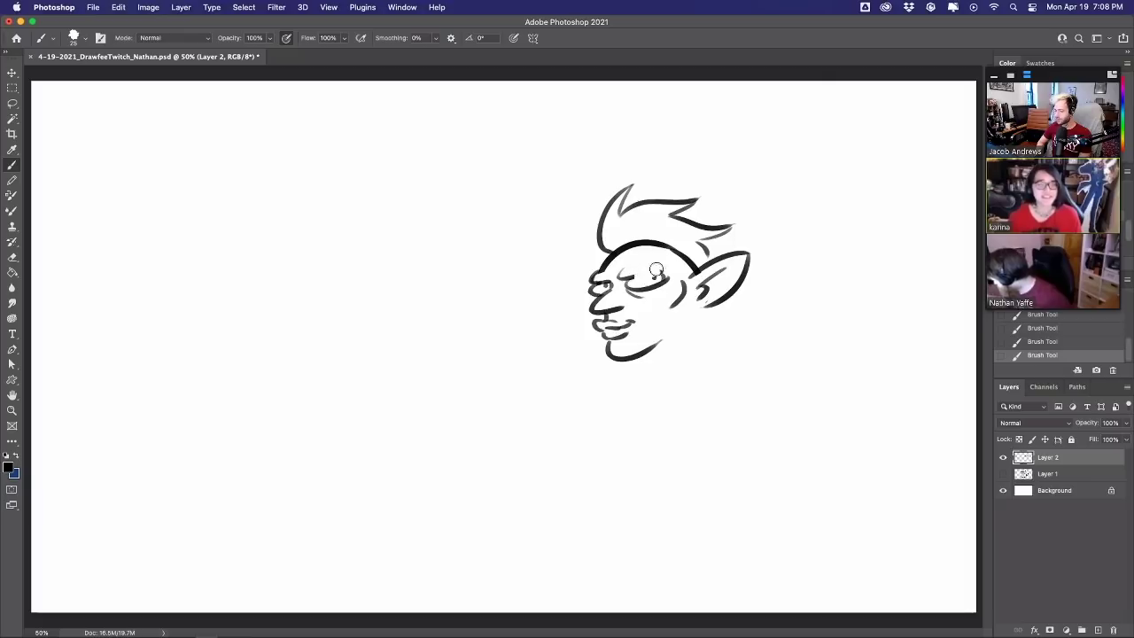
Erase the near eye's flat upper lid and repaint the eye with a sharply raised brow and small pupil
left_click_drag(657, 268, 640, 273)
left_click_drag(658, 271, 633, 273)
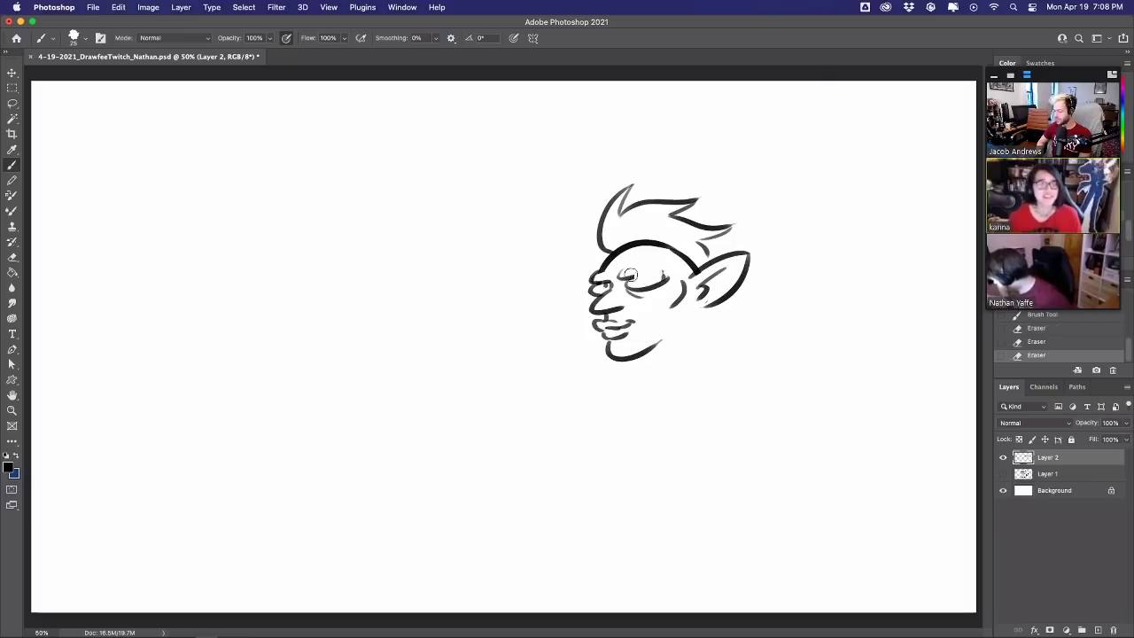
mouse_move(632, 275)
left_mouse_down()
mouse_move(663, 262)
mouse_move(656, 275)
left_mouse_up()
key("super+z")
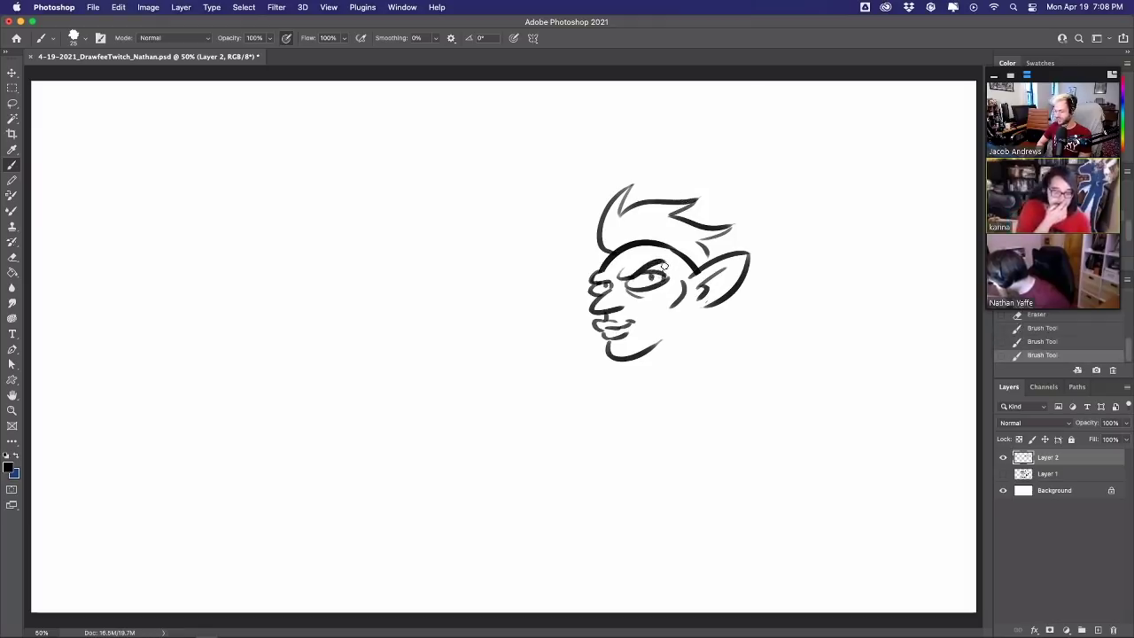
key("super+z")
mouse_move(664, 274)
left_mouse_down()
mouse_move(603, 293)
mouse_move(613, 277)
mouse_move(610, 287)
mouse_move(658, 280)
left_mouse_up()
key("super+z")
key("super+z")
key("super+z")
left_click(607, 288)
key("ctrl+z")
left_click_drag(650, 277, 656, 281)
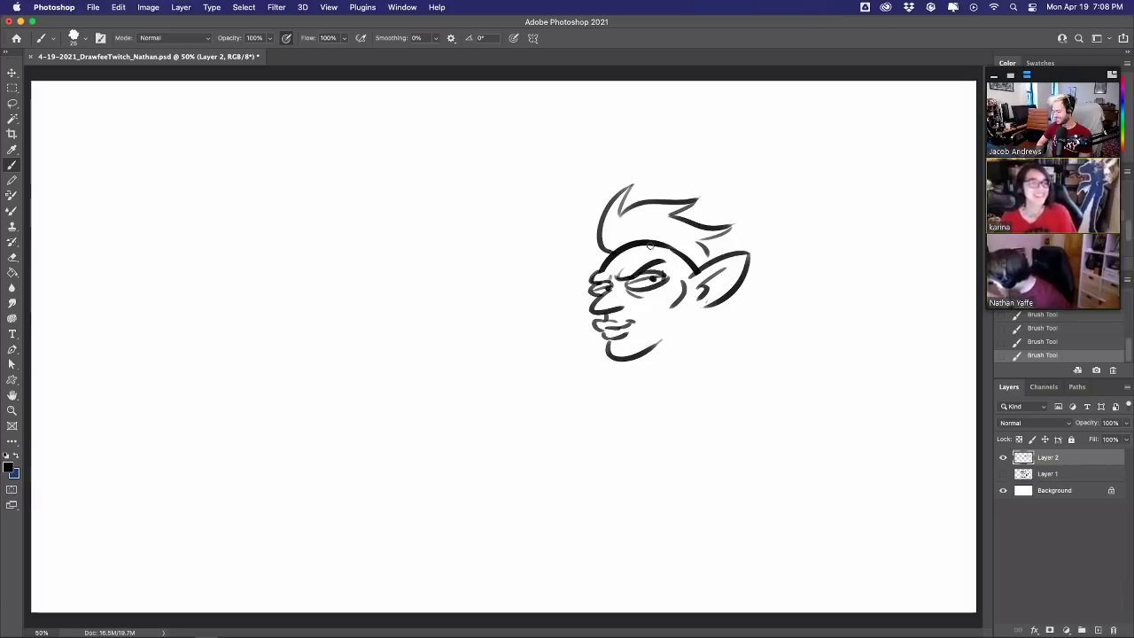
mouse_move(675, 350)
left_mouse_down()
mouse_move(645, 358)
mouse_move(631, 384)
left_mouse_up()
key("super+z")
left_click_drag(713, 319, 712, 378)
key("super+z")
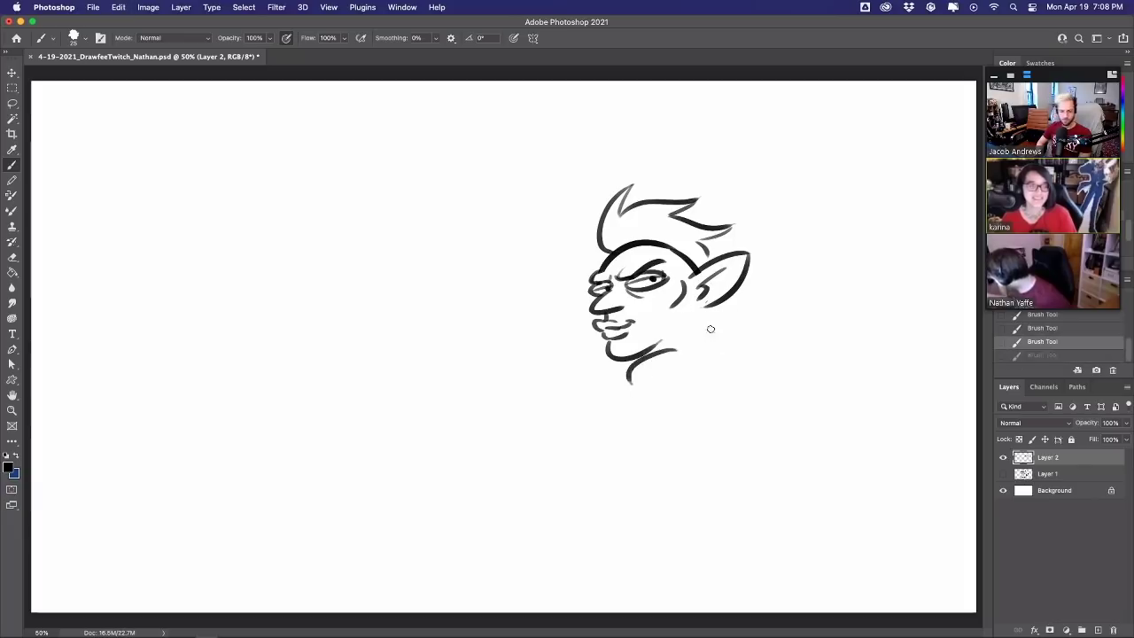
left_click_drag(712, 321, 708, 382)
key("super+z")
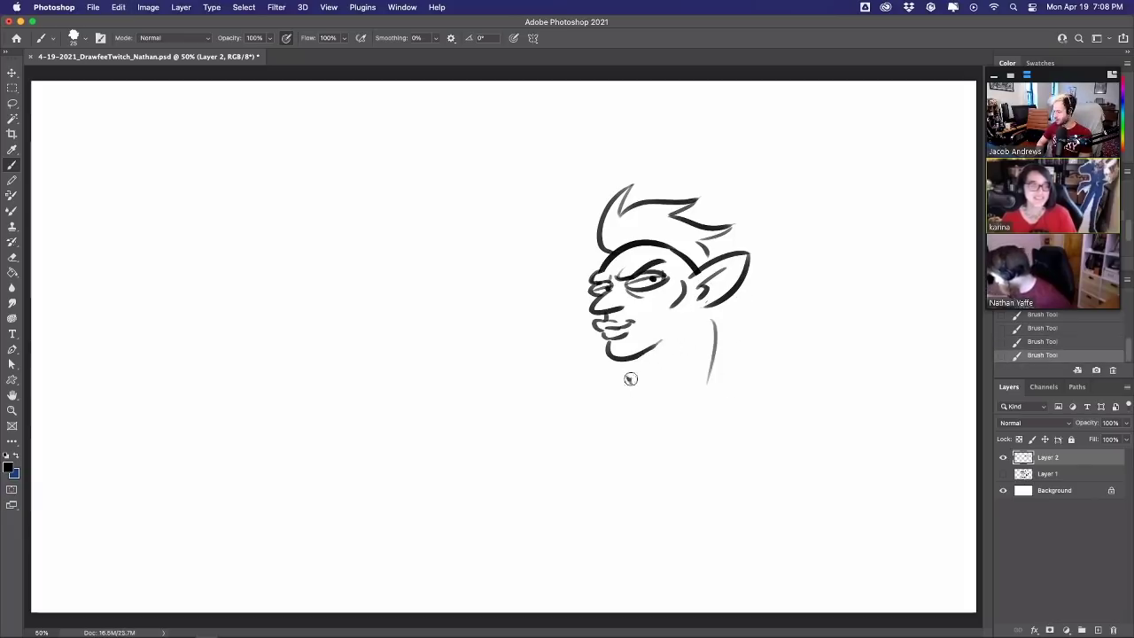
key("super+z")
left_click(714, 322)
left_click(713, 318)
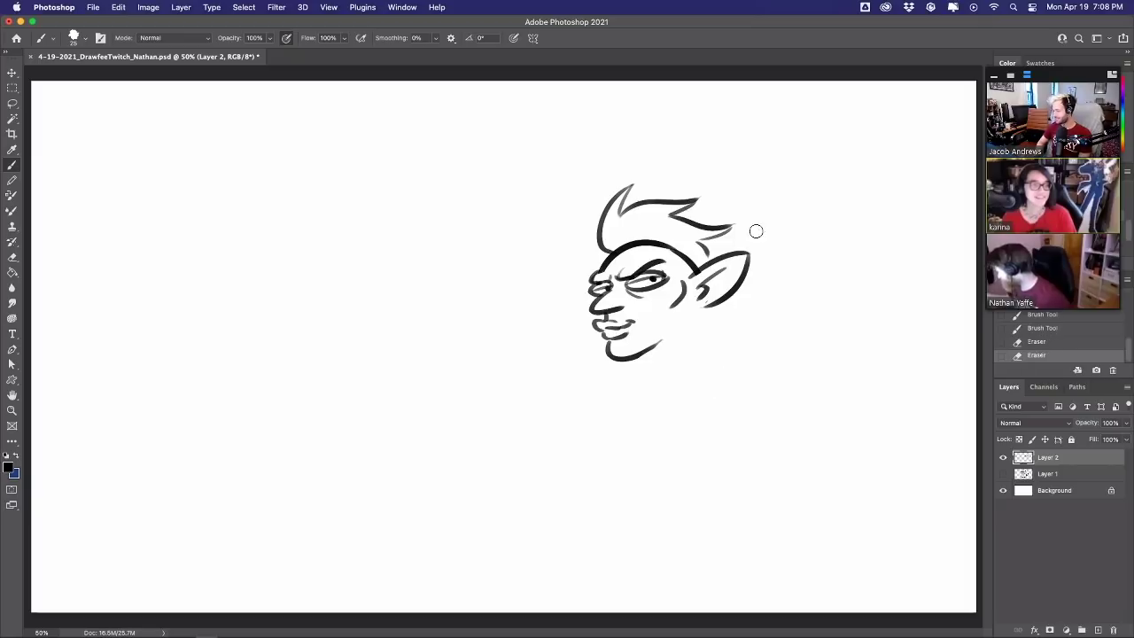
Reshape the hairline down the temple to the ear and add short sideburn strokes along the cheek
left_click(695, 277)
left_click_drag(693, 260, 667, 321)
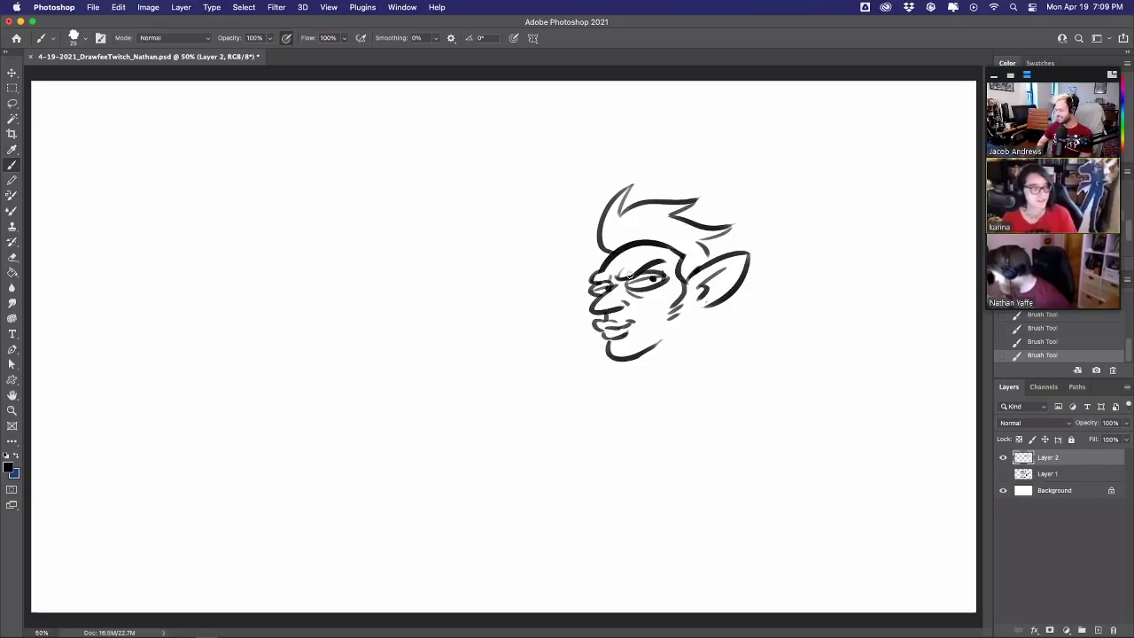
key("super+z")
left_click(612, 287)
key("super+z")
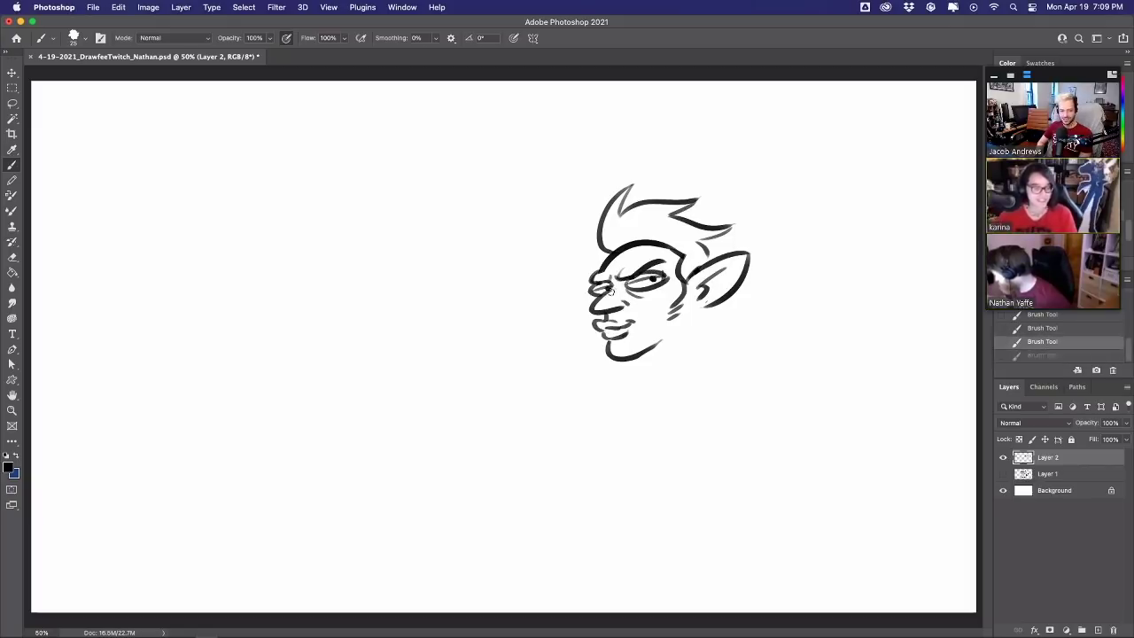
left_click(609, 289)
left_click(623, 285)
key("super+z")
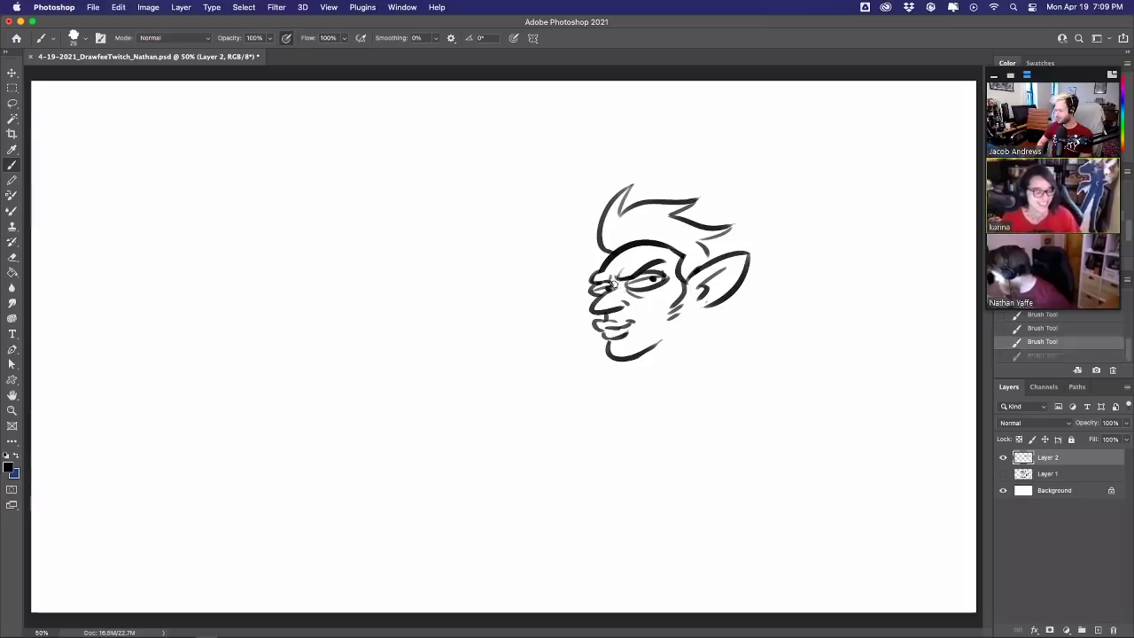
left_click(618, 284)
key("super+z")
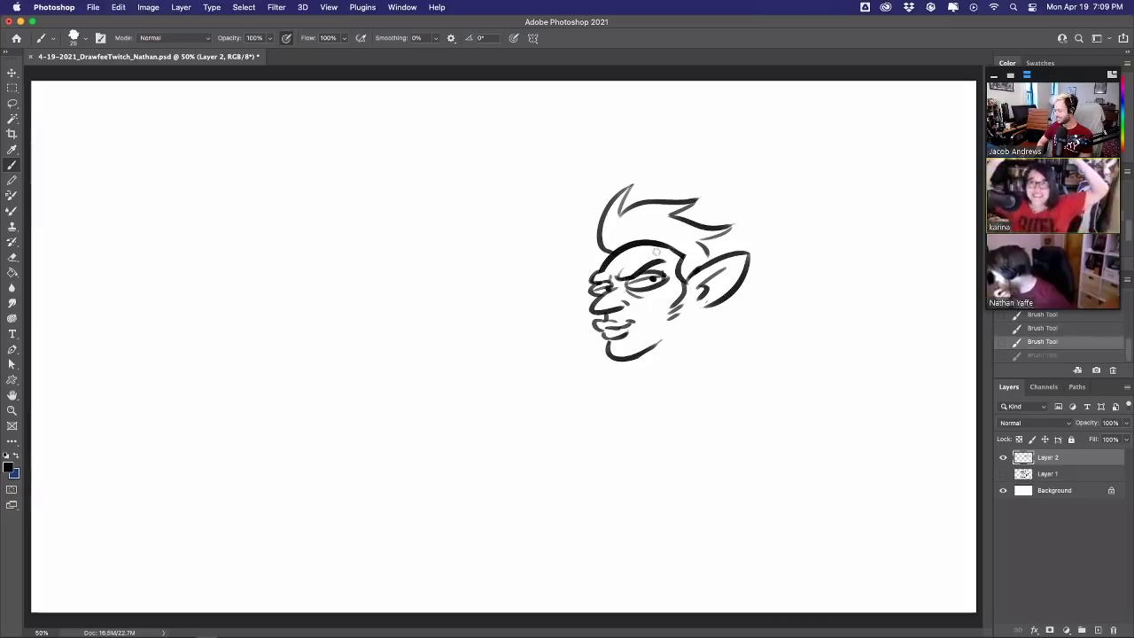
Add short hair strand strokes inside the front of the swept-back hair, above the forehead
left_click_drag(600, 330, 624, 326)
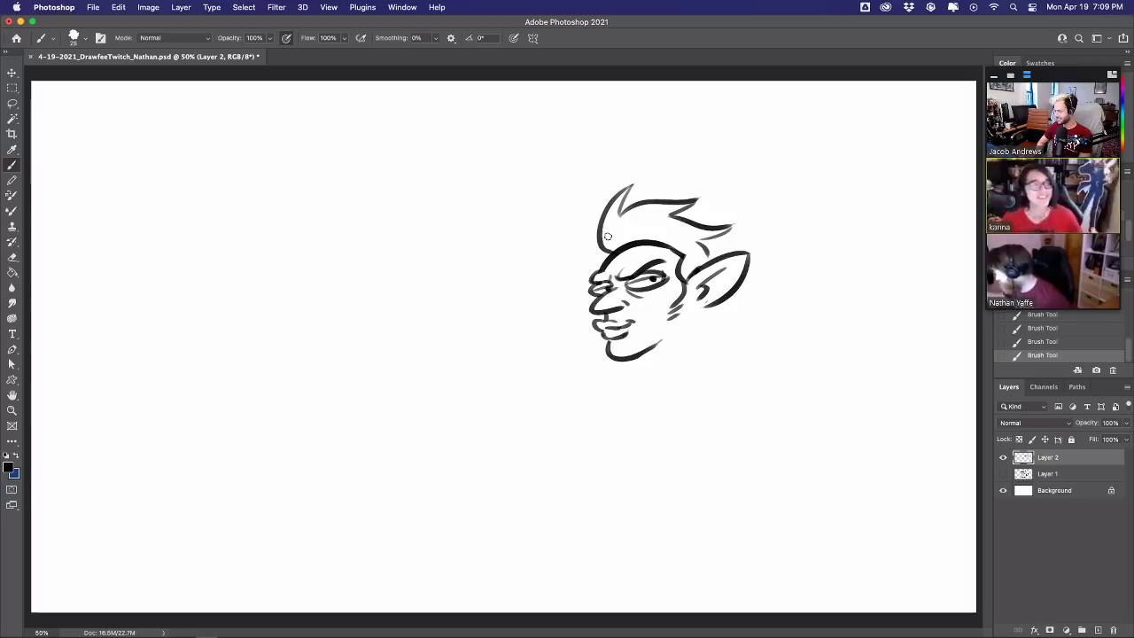
key("super+z")
left_click_drag(609, 221, 610, 236)
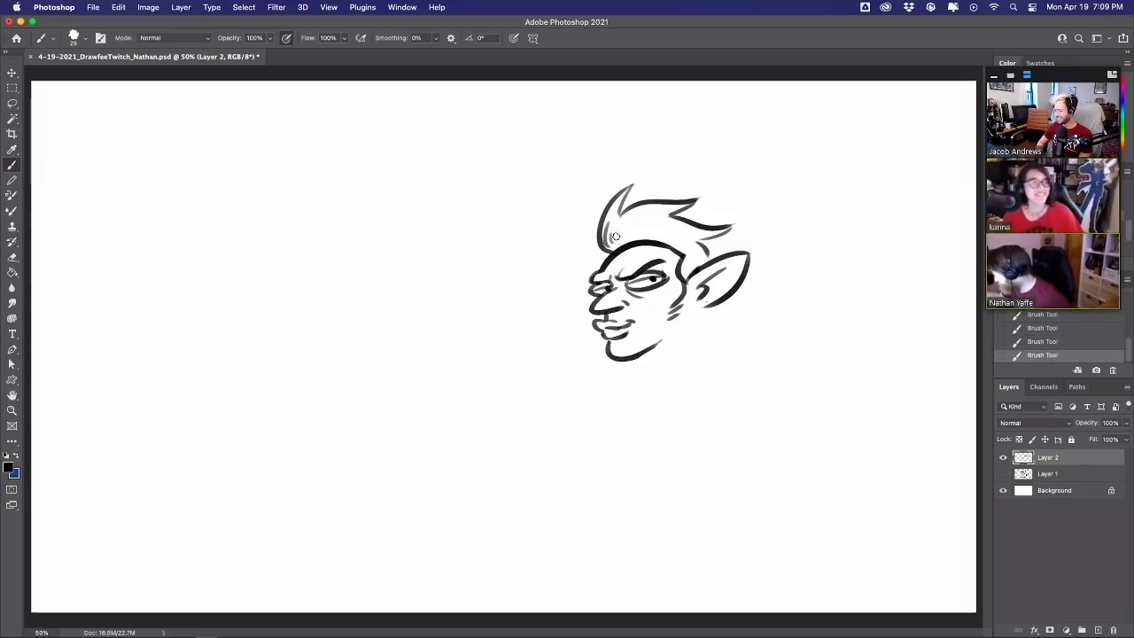
key("super+z")
key("super+z")
key("super+z")
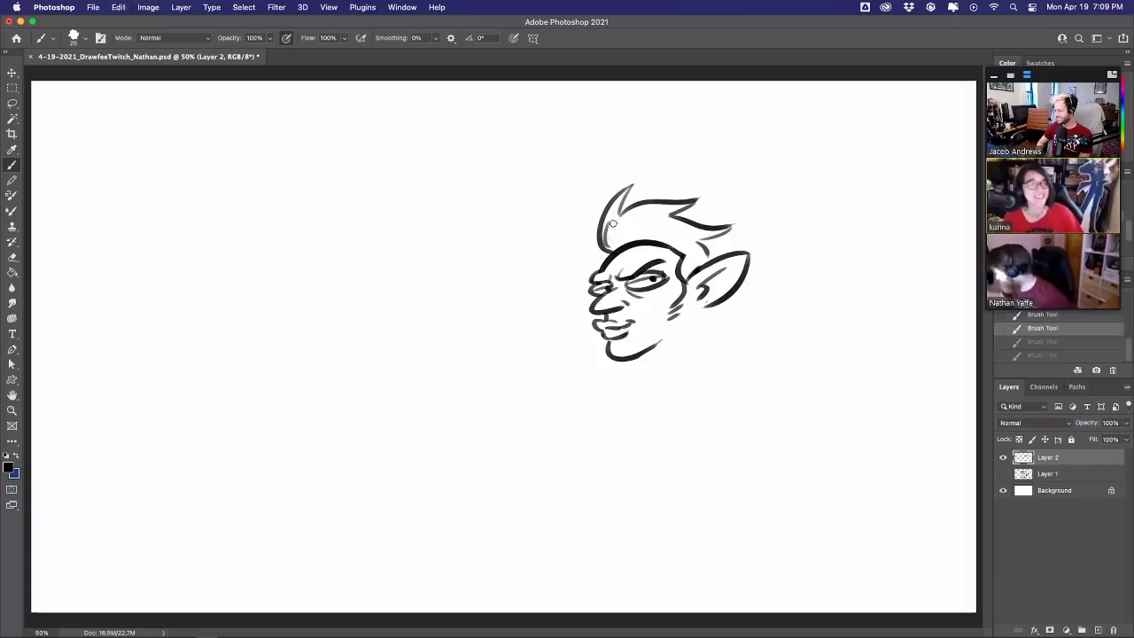
key("shift+super+z")
key("shift+super+z")
key("shift+super+z")
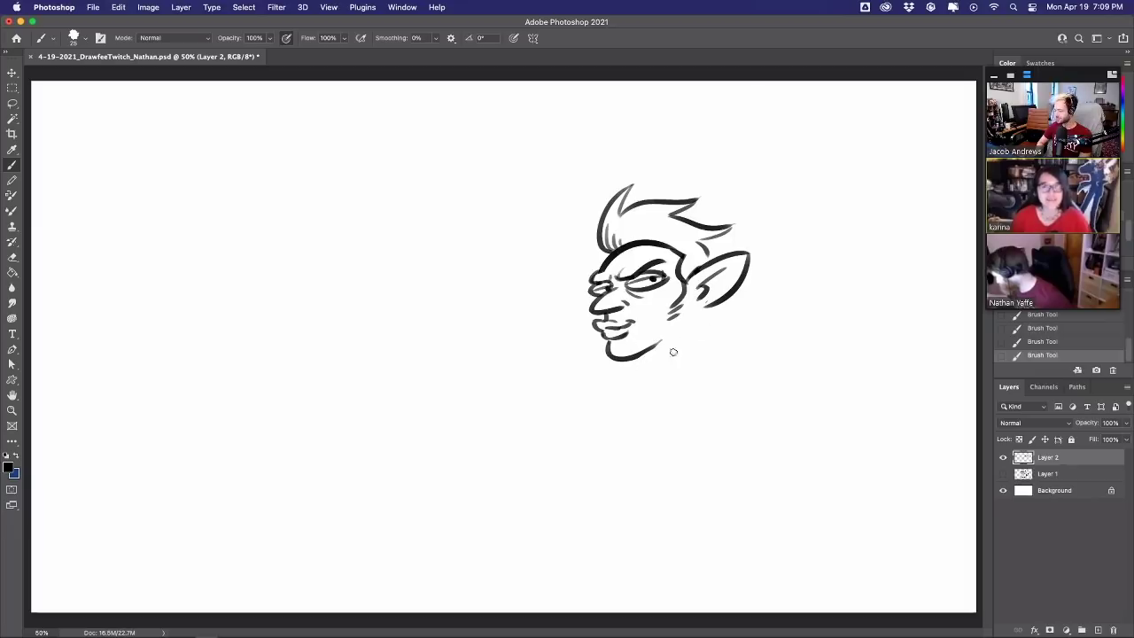
Sketch the hunched back, the bent arm and the chest outline in light strokes below the head
mouse_move(659, 358)
left_mouse_down()
mouse_move(717, 329)
mouse_move(766, 381)
left_mouse_up()
mouse_move(684, 363)
left_mouse_down()
mouse_move(747, 404)
mouse_move(726, 404)
mouse_move(708, 430)
mouse_move(715, 440)
mouse_move(767, 394)
left_mouse_up()
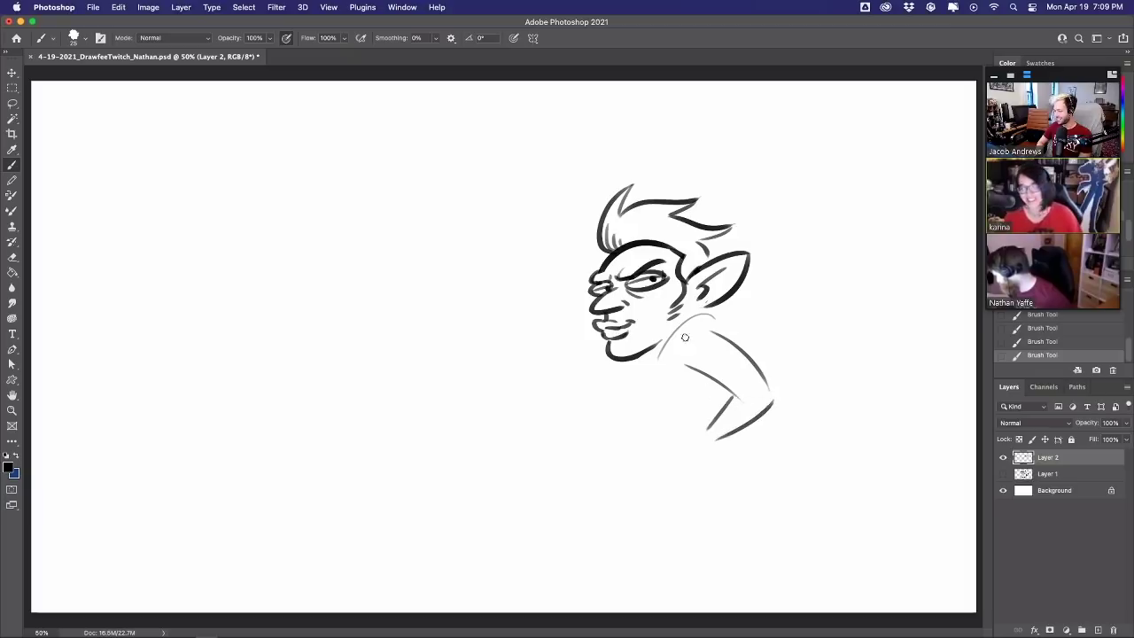
mouse_move(646, 379)
left_mouse_down()
mouse_move(672, 405)
mouse_move(691, 377)
mouse_move(658, 434)
left_mouse_up()
left_click_drag(644, 376, 642, 357)
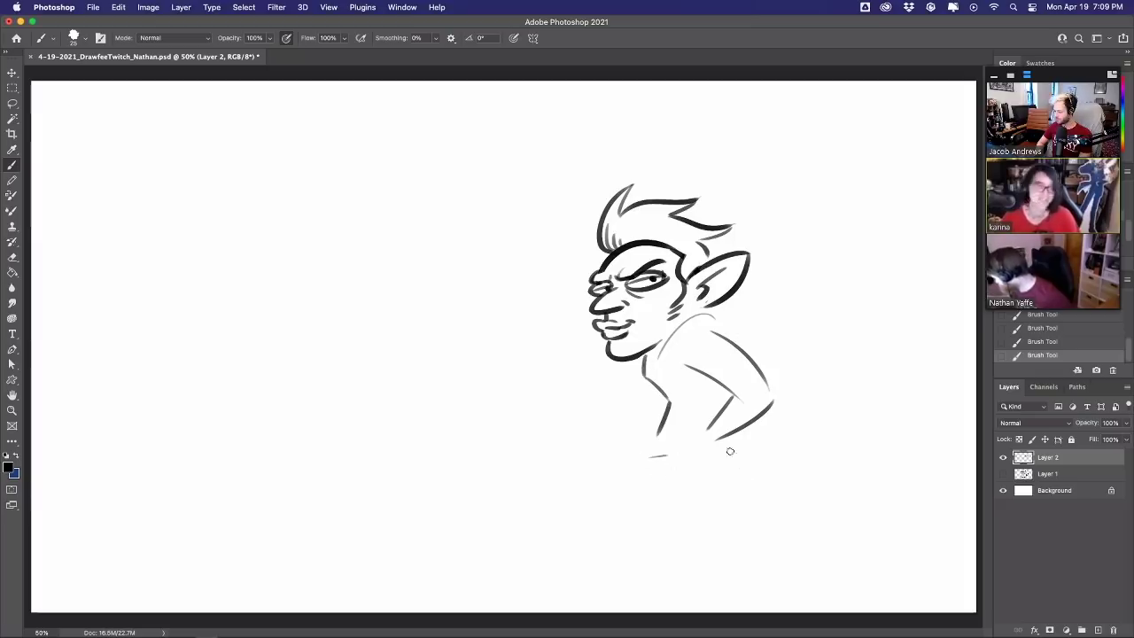
Sketch the waistline, the rounded hip and the underside of the forward thigh below the torso
mouse_move(729, 451)
left_mouse_down()
mouse_move(650, 457)
mouse_move(651, 501)
left_mouse_up()
key("super+z")
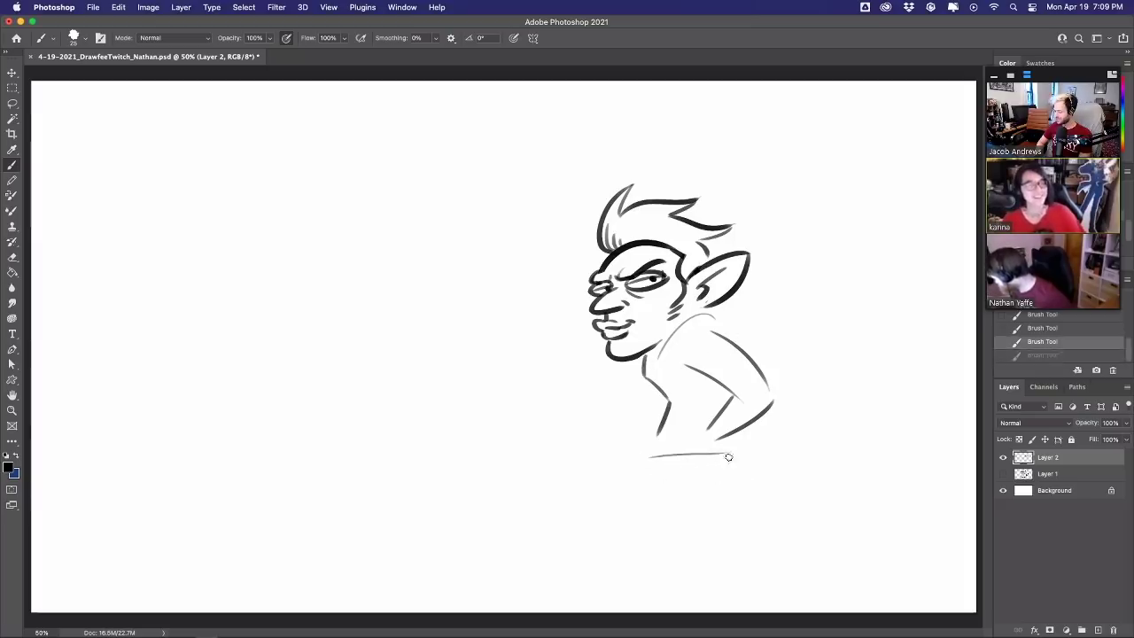
mouse_move(738, 441)
left_mouse_down()
mouse_move(732, 469)
mouse_move(655, 504)
left_mouse_up()
key("super+z")
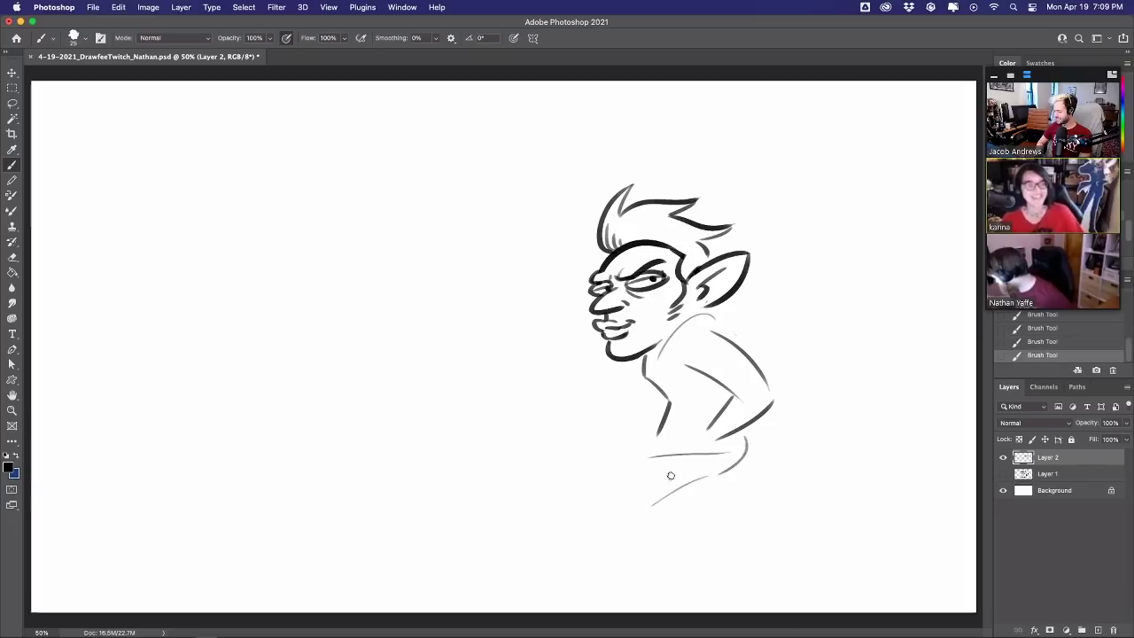
Sketch the forward leg with a bent knee, straight shin and pointed foot
mouse_move(663, 464)
left_mouse_down()
mouse_move(626, 498)
mouse_move(605, 545)
left_mouse_up()
mouse_move(646, 505)
left_mouse_down()
mouse_move(611, 530)
mouse_move(635, 535)
mouse_move(611, 567)
left_mouse_up()
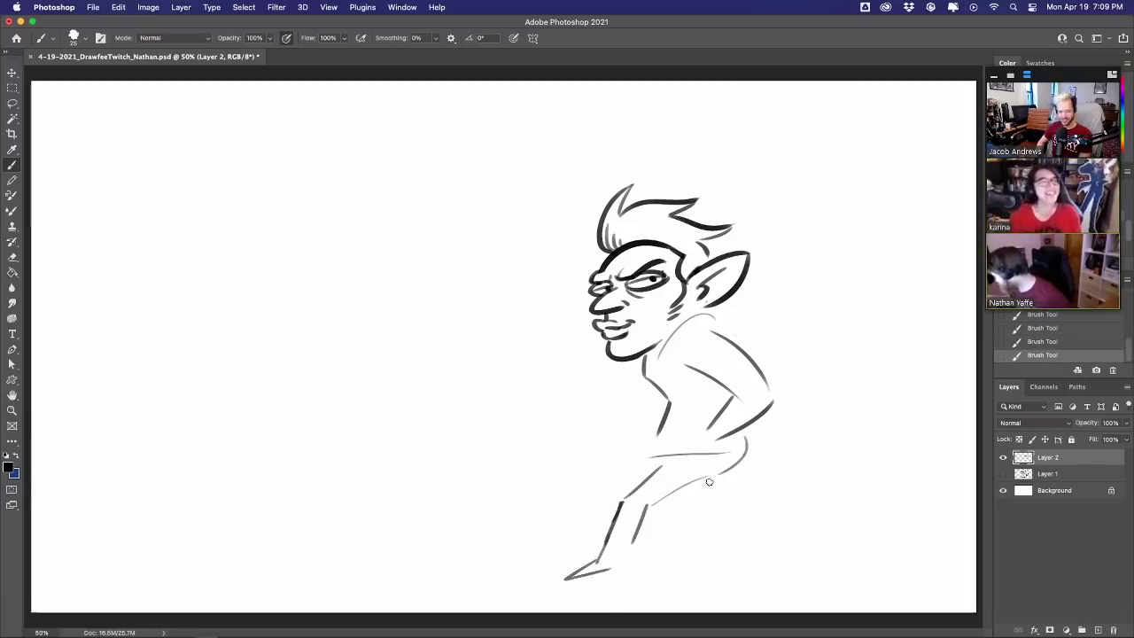
key("cmd+z")
mouse_move(611, 528)
left_mouse_down()
mouse_move(596, 569)
mouse_move(571, 586)
mouse_move(626, 576)
left_mouse_up()
left_click_drag(650, 514, 638, 532)
Sketch the bent rear leg from the hip down to a flat foot
mouse_move(747, 459)
left_mouse_down()
mouse_move(732, 490)
mouse_move(762, 542)
left_mouse_up()
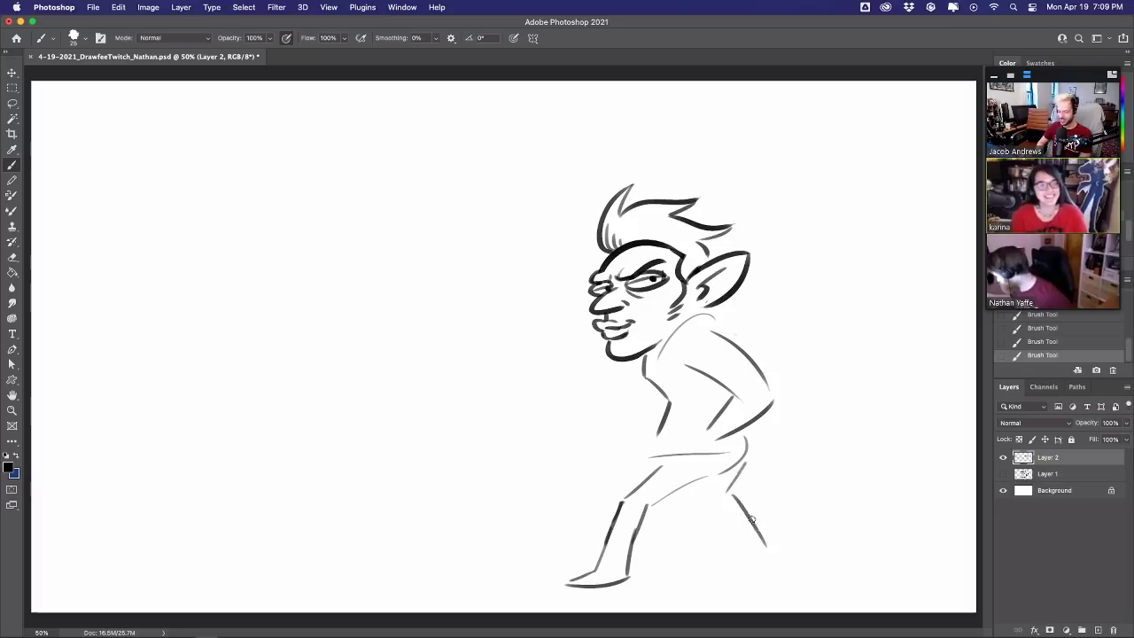
key("super+z")
left_click_drag(706, 476, 716, 530)
mouse_move(741, 476)
left_mouse_down()
mouse_move(725, 514)
mouse_move(756, 558)
left_mouse_up()
mouse_move(714, 527)
left_mouse_down()
mouse_move(739, 558)
mouse_move(743, 535)
mouse_move(761, 574)
mouse_move(730, 565)
mouse_move(733, 576)
mouse_move(763, 578)
mouse_move(729, 580)
left_mouse_up()
Erase the forward leg's inner thigh and foot, and repaint them with a bolder thigh curve and shorter pointed foot
mouse_move(640, 526)
left_mouse_down()
mouse_move(633, 573)
mouse_move(597, 557)
mouse_move(586, 585)
left_mouse_up()
key("e")
mouse_move(630, 517)
left_mouse_down()
mouse_move(621, 583)
mouse_move(604, 591)
mouse_move(590, 582)
mouse_move(634, 465)
mouse_move(638, 511)
mouse_move(700, 476)
left_mouse_up()
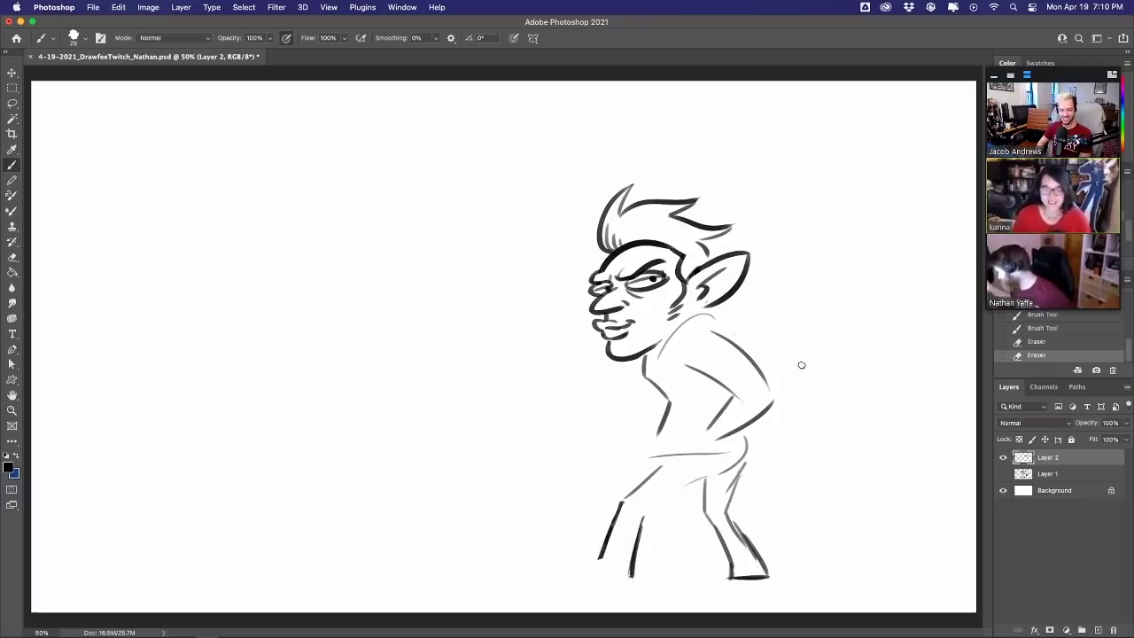
left_click_drag(644, 512, 718, 473)
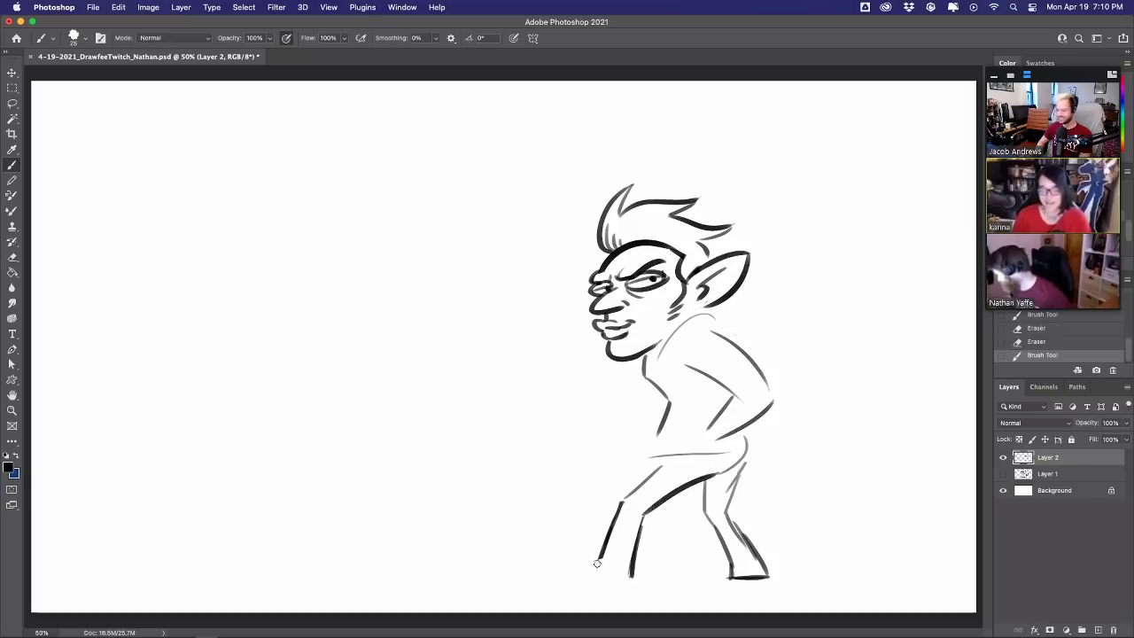
left_click_drag(598, 563, 594, 572)
mouse_move(598, 565)
left_mouse_down()
mouse_move(576, 581)
mouse_move(627, 574)
left_mouse_up()
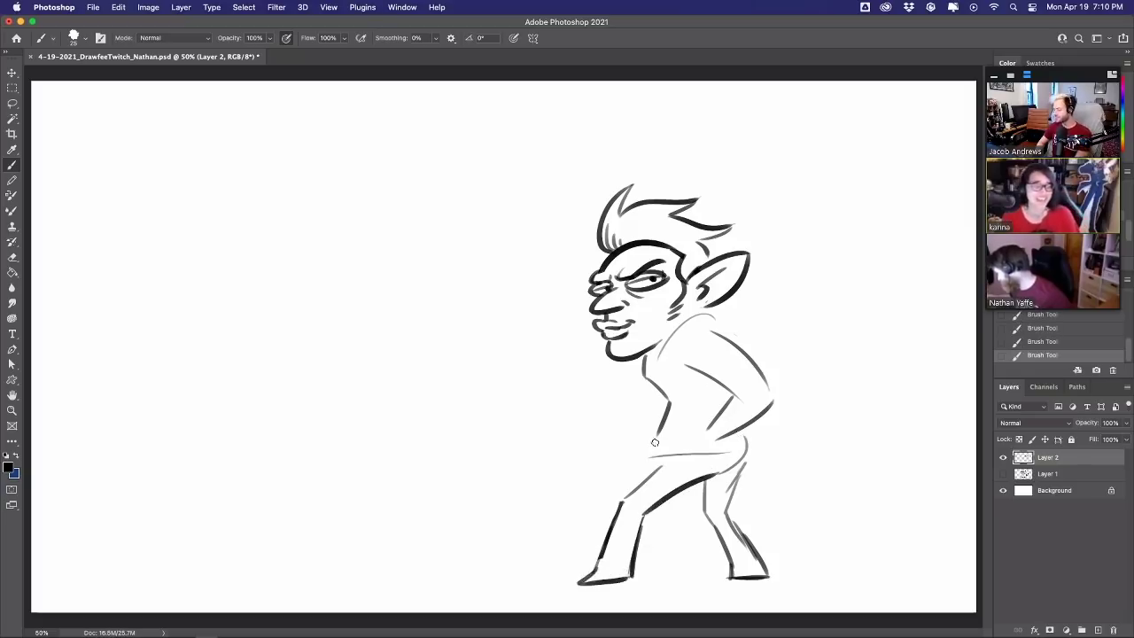
Extend the belly line toward the waist and paint a bold raised collar behind the jaw, erasing overlapping lines
left_click_drag(669, 405, 644, 444)
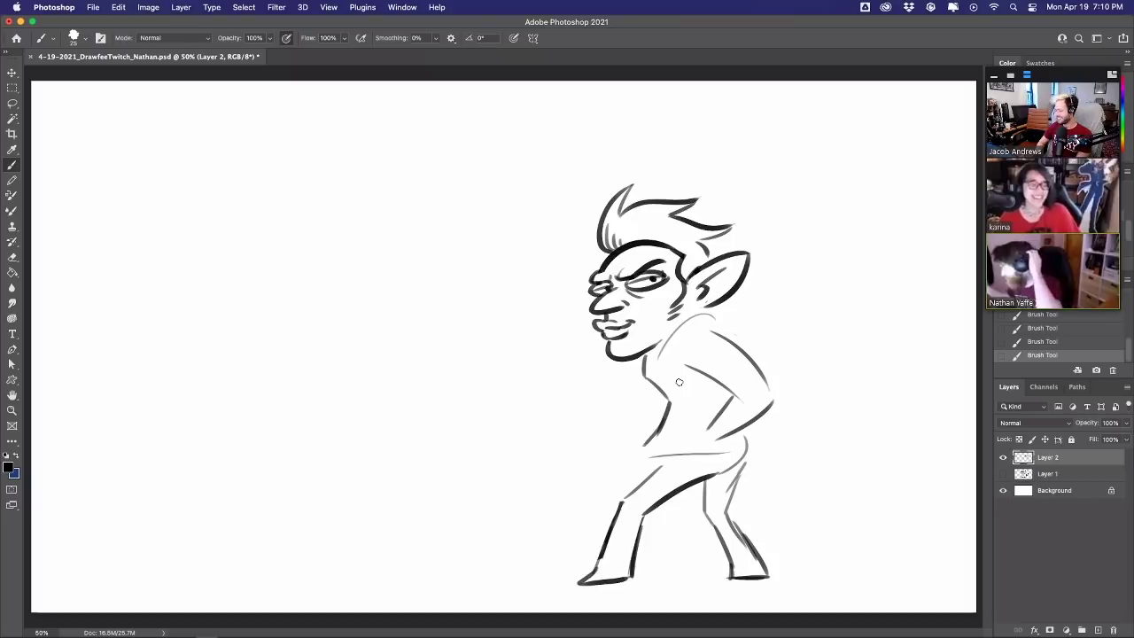
left_click_drag(714, 331, 711, 314)
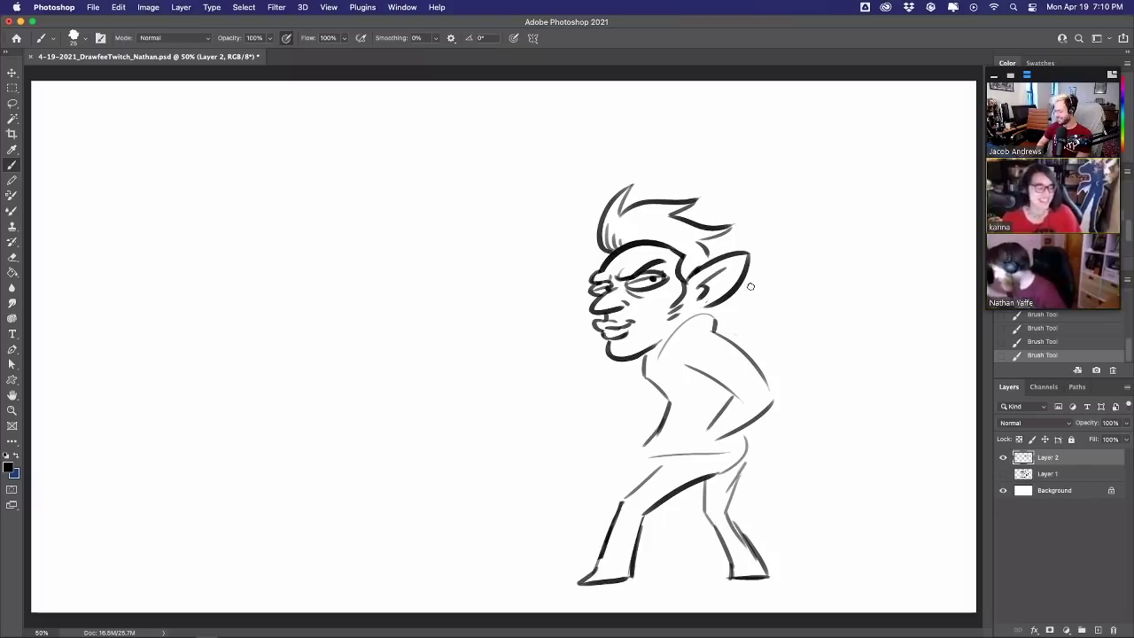
mouse_move(659, 358)
left_mouse_down()
mouse_move(698, 322)
mouse_move(672, 330)
mouse_move(661, 342)
mouse_move(707, 310)
left_mouse_up()
mouse_move(652, 346)
left_mouse_down()
mouse_move(714, 314)
mouse_move(719, 330)
left_mouse_up()
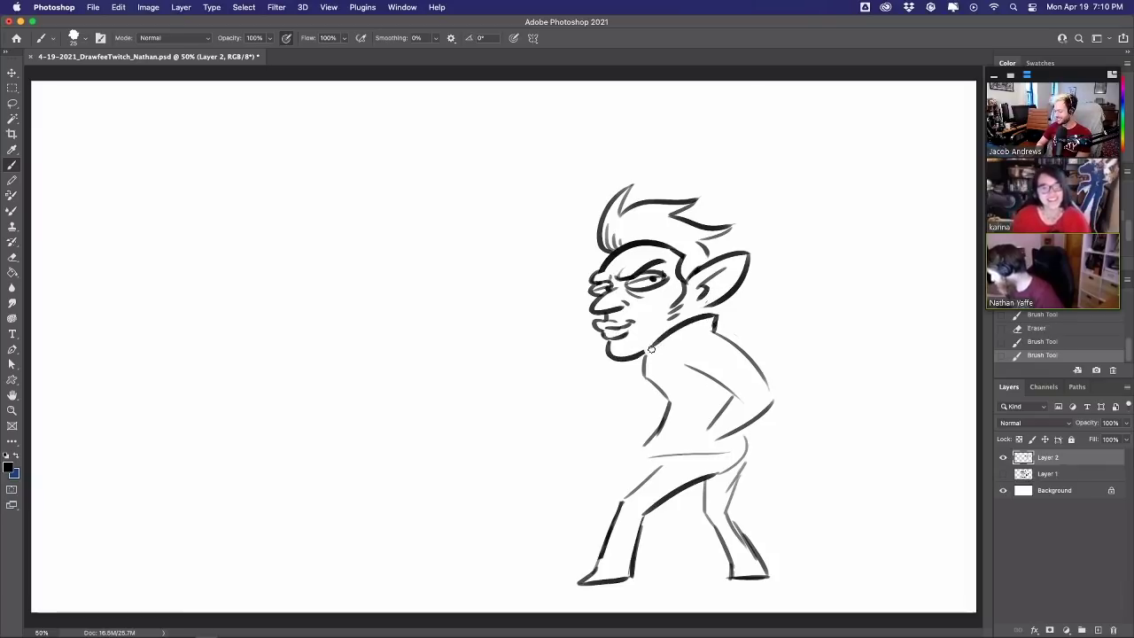
mouse_move(652, 349)
left_mouse_down()
mouse_move(677, 353)
mouse_move(661, 363)
left_mouse_up()
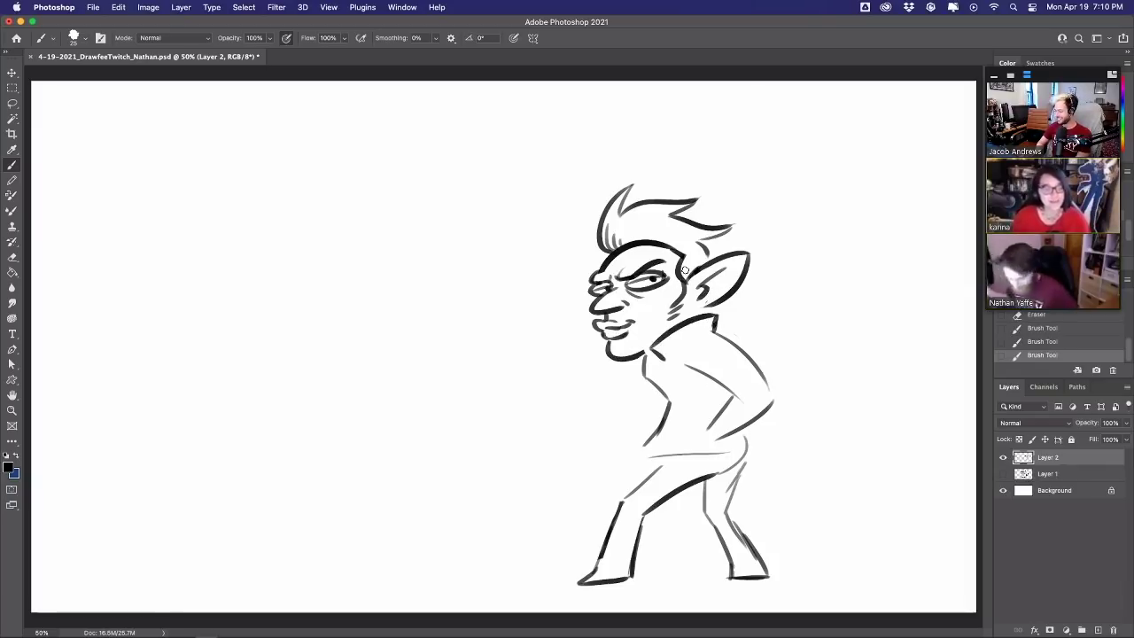
key("super+z")
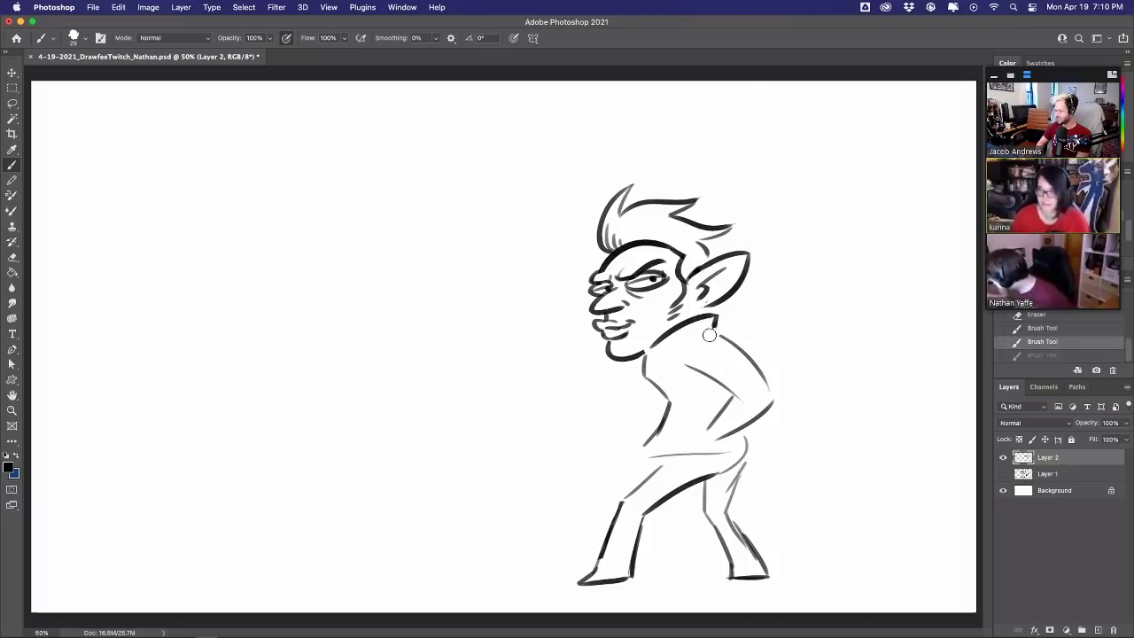
left_click_drag(709, 335, 716, 329)
Move the whole figure up and across to the middle of the canvas
left_click(13, 72)
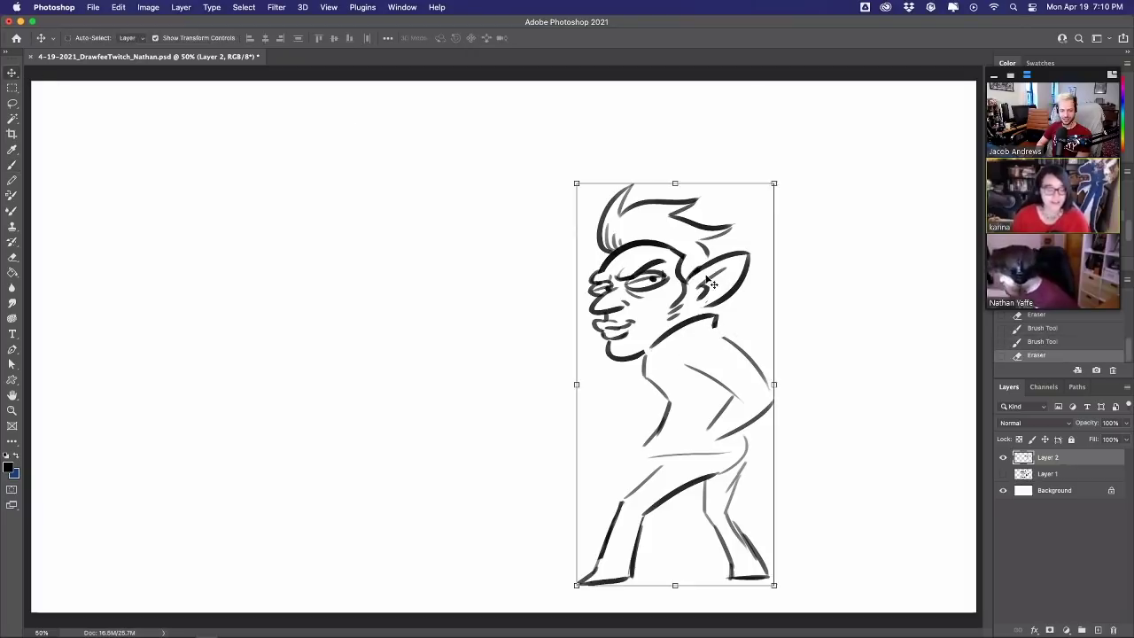
mouse_move(707, 278)
left_mouse_down()
mouse_move(596, 263)
mouse_move(586, 251)
left_mouse_up()
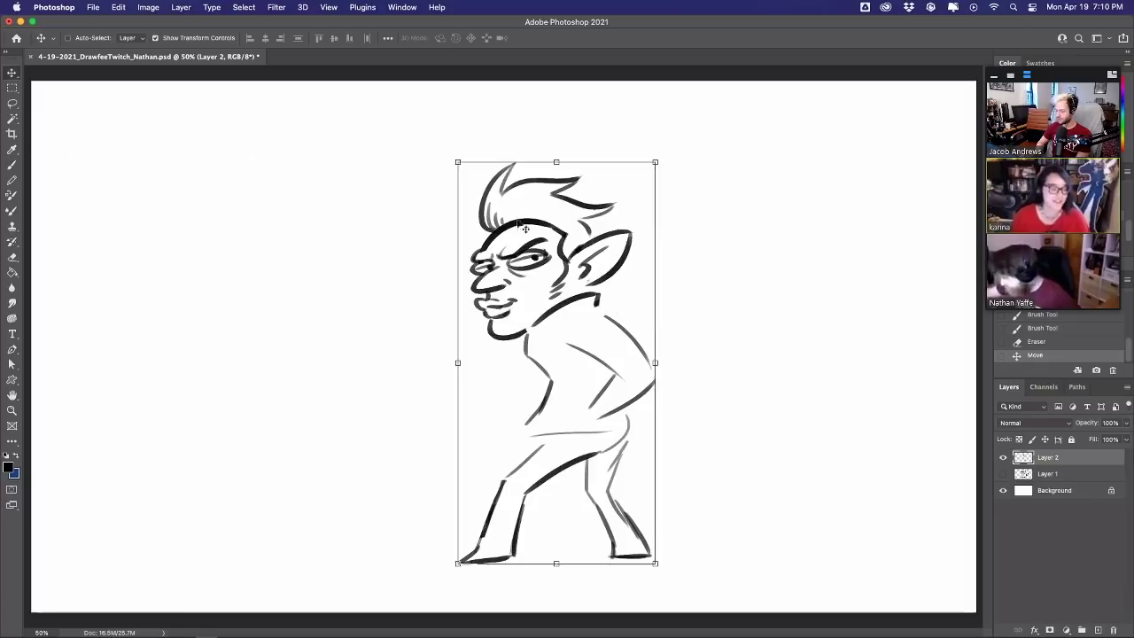
left_click_drag(523, 227, 494, 215)
Paint the back of the neckline and shoulder folds below the collar, plus a cuff line across the wrist
left_click(13, 165)
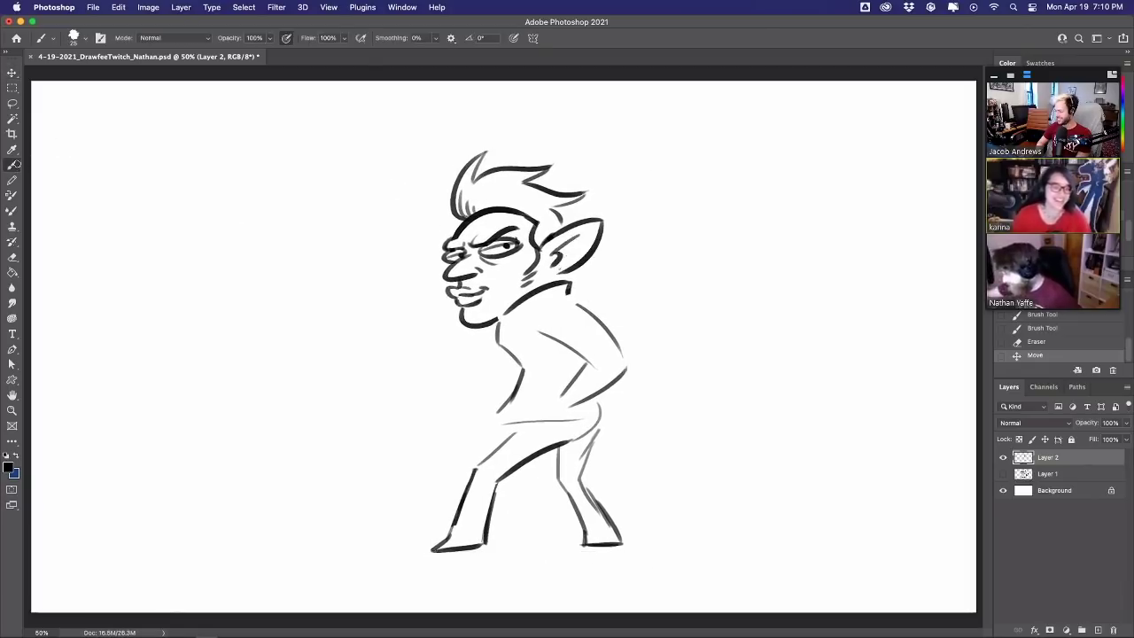
mouse_move(565, 296)
left_mouse_down()
mouse_move(544, 319)
mouse_move(543, 308)
mouse_move(545, 321)
mouse_move(571, 310)
left_mouse_up()
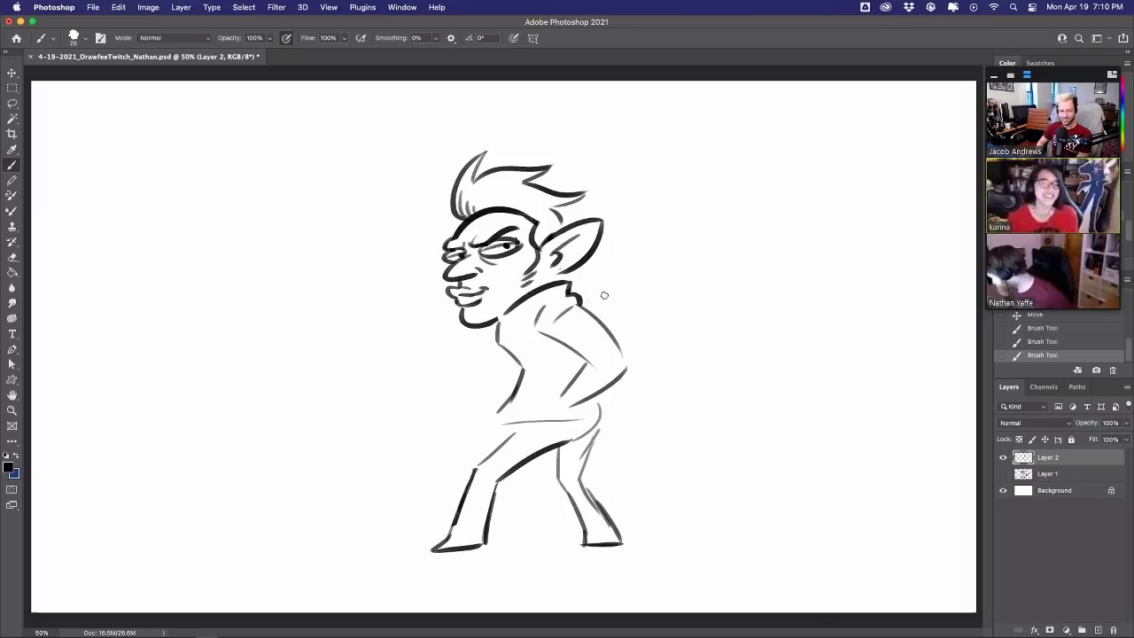
left_click_drag(565, 381, 586, 401)
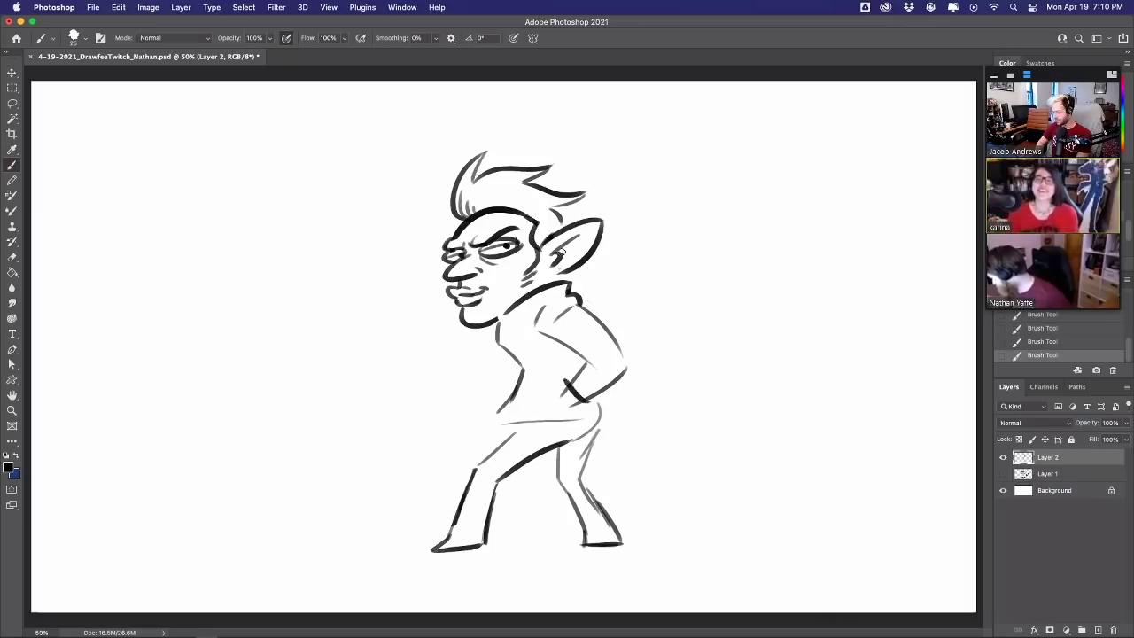
Erase the waistline and the old collar, and paint a taller pointed collar reaching up behind the ear
key("e")
left_click_drag(503, 423, 607, 409)
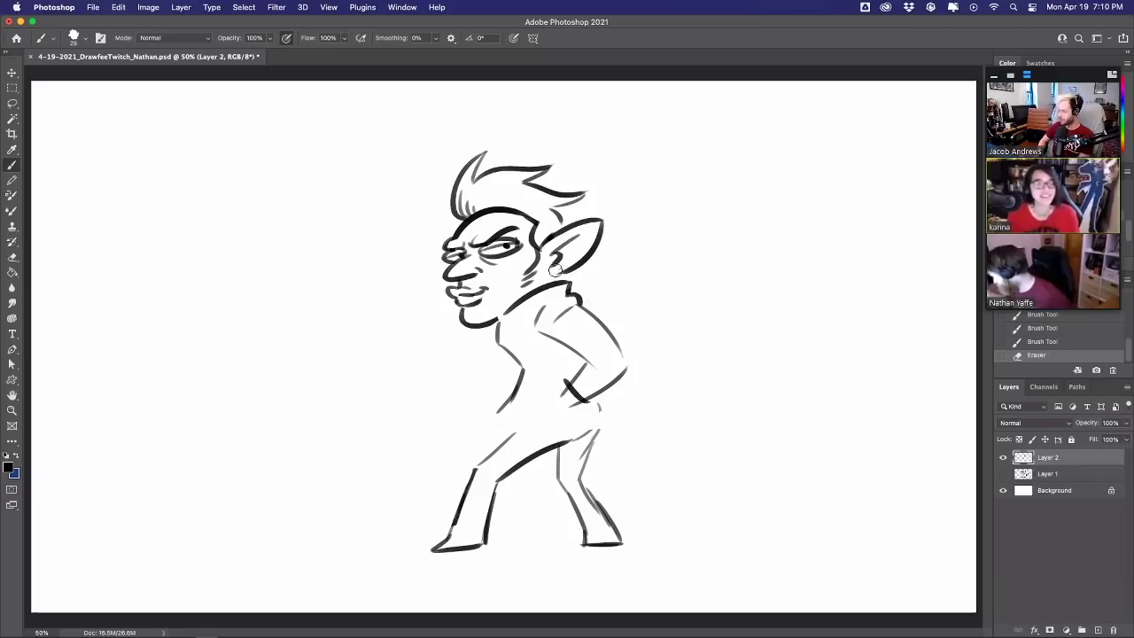
mouse_move(507, 308)
left_mouse_down()
mouse_move(571, 286)
mouse_move(505, 333)
mouse_move(507, 347)
mouse_move(592, 274)
mouse_move(580, 292)
left_mouse_up()
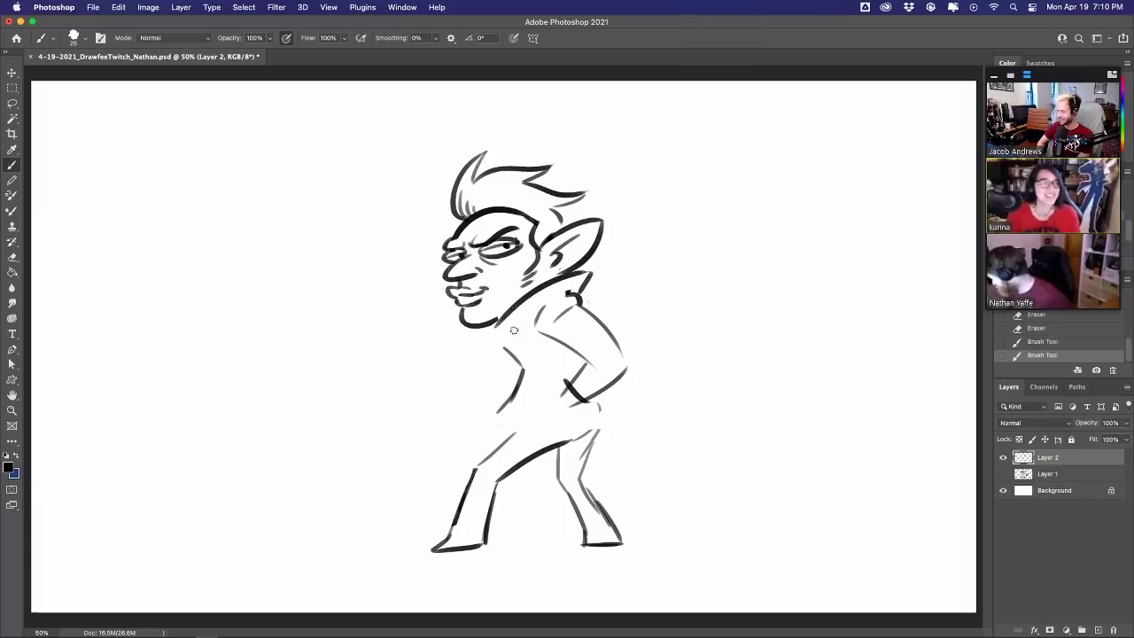
Paint the open jacket's lapels, front edges and bold lower hem across the hips
mouse_move(514, 330)
left_mouse_down()
mouse_move(496, 327)
mouse_move(535, 376)
left_mouse_up()
mouse_move(479, 324)
left_mouse_down()
mouse_move(508, 349)
mouse_move(533, 405)
mouse_move(599, 440)
left_mouse_up()
key("super+z")
left_click_drag(541, 377, 507, 428)
mouse_move(509, 429)
left_mouse_down()
mouse_move(624, 421)
mouse_move(623, 408)
mouse_move(608, 400)
mouse_move(623, 426)
mouse_move(593, 440)
left_mouse_up()
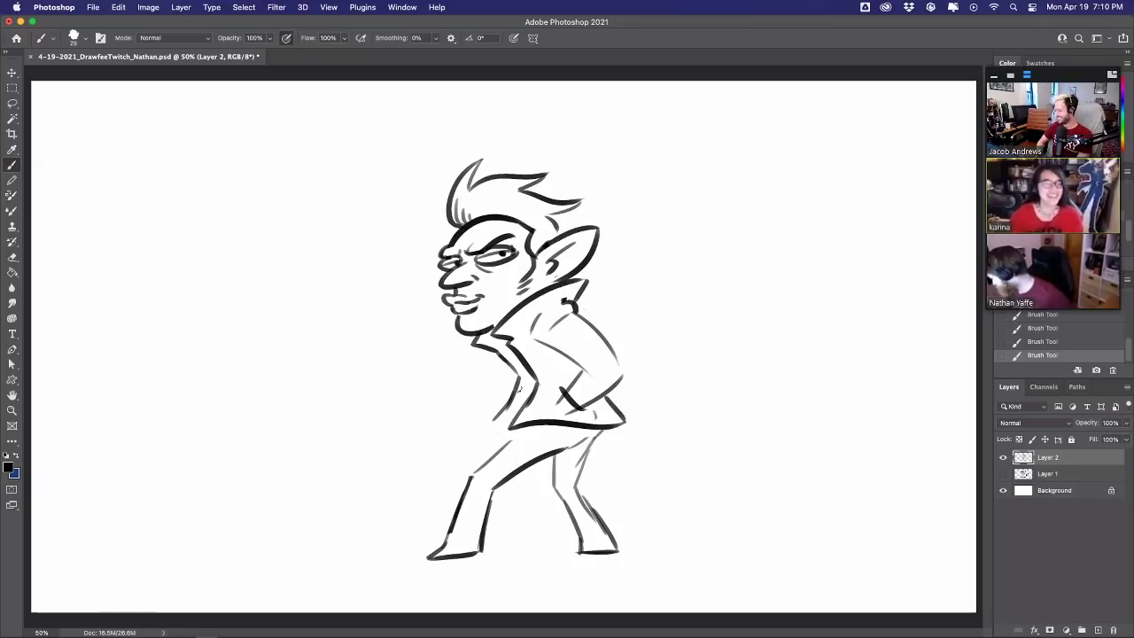
left_click_drag(494, 419, 512, 419)
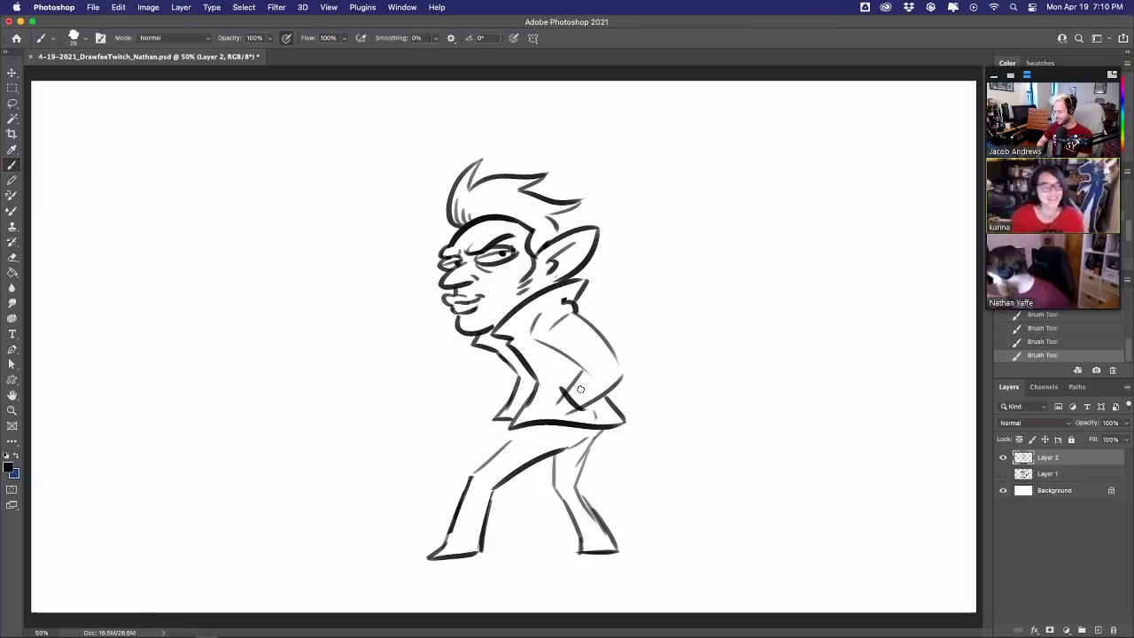
Erase the rough forearm lines and repaint the sleeve with a folded cuff, inner elbow crease and sharp outer elbow
mouse_move(571, 379)
left_mouse_down()
mouse_move(601, 406)
mouse_move(585, 415)
mouse_move(588, 372)
mouse_move(623, 375)
mouse_move(612, 367)
mouse_move(626, 379)
mouse_move(582, 391)
left_mouse_up()
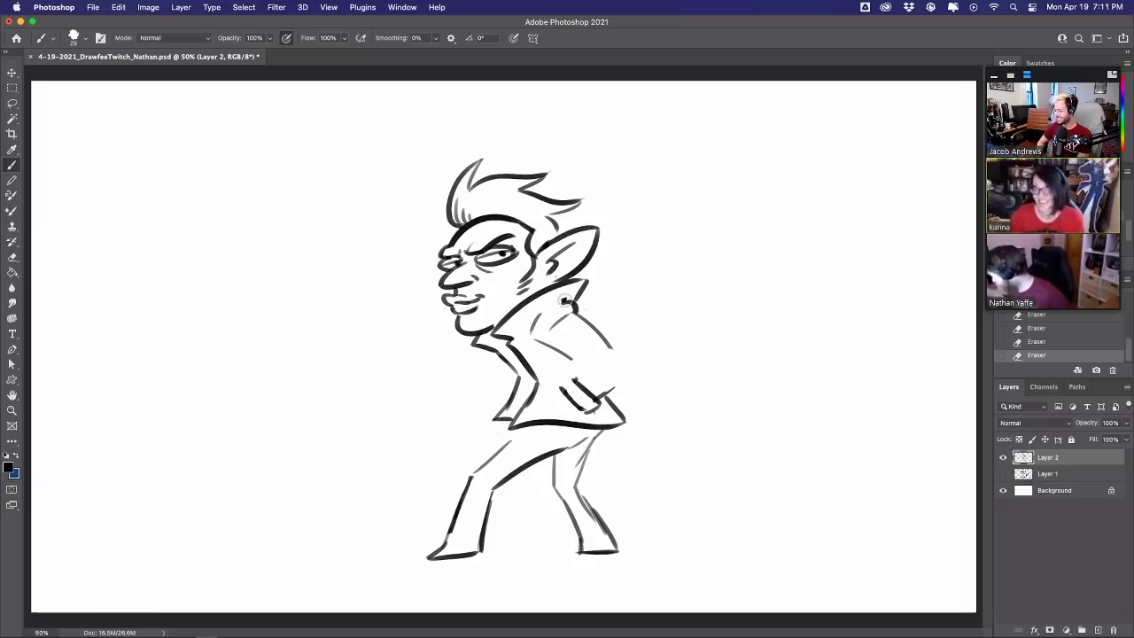
mouse_move(566, 377)
left_mouse_down()
mouse_move(595, 351)
mouse_move(568, 355)
left_mouse_up()
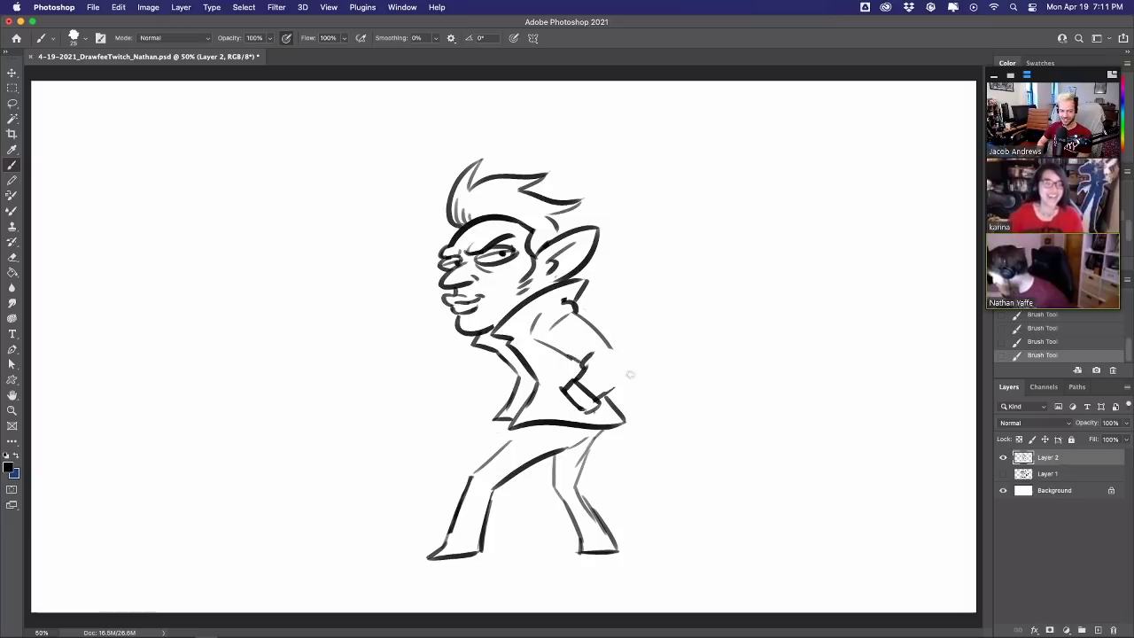
left_click_drag(594, 399, 635, 360)
key("super+z")
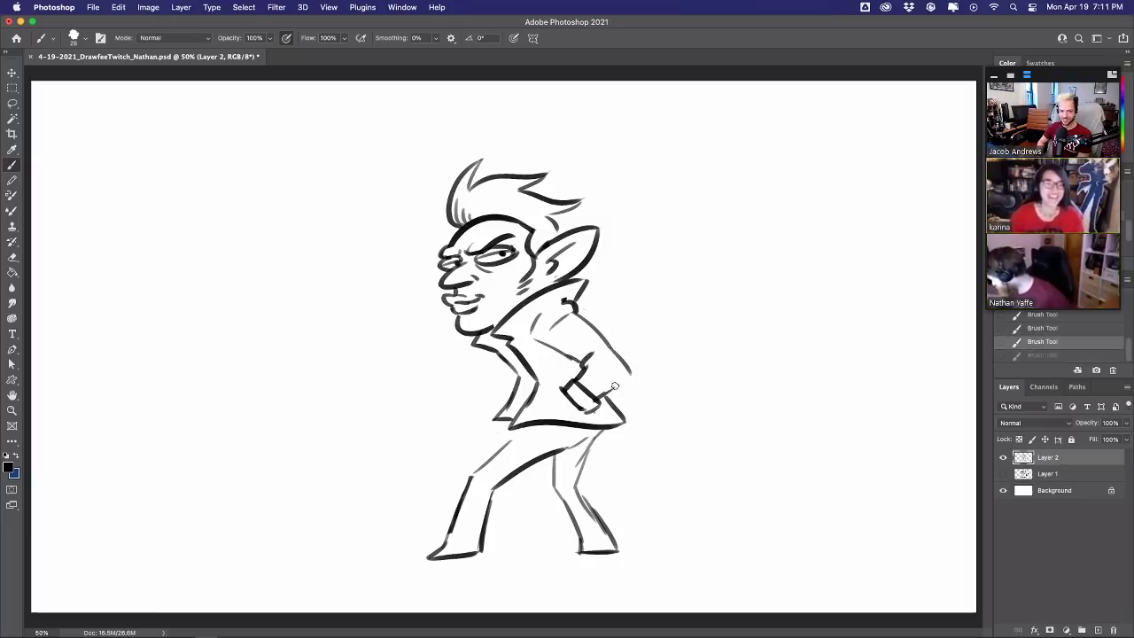
left_click_drag(603, 397, 624, 362)
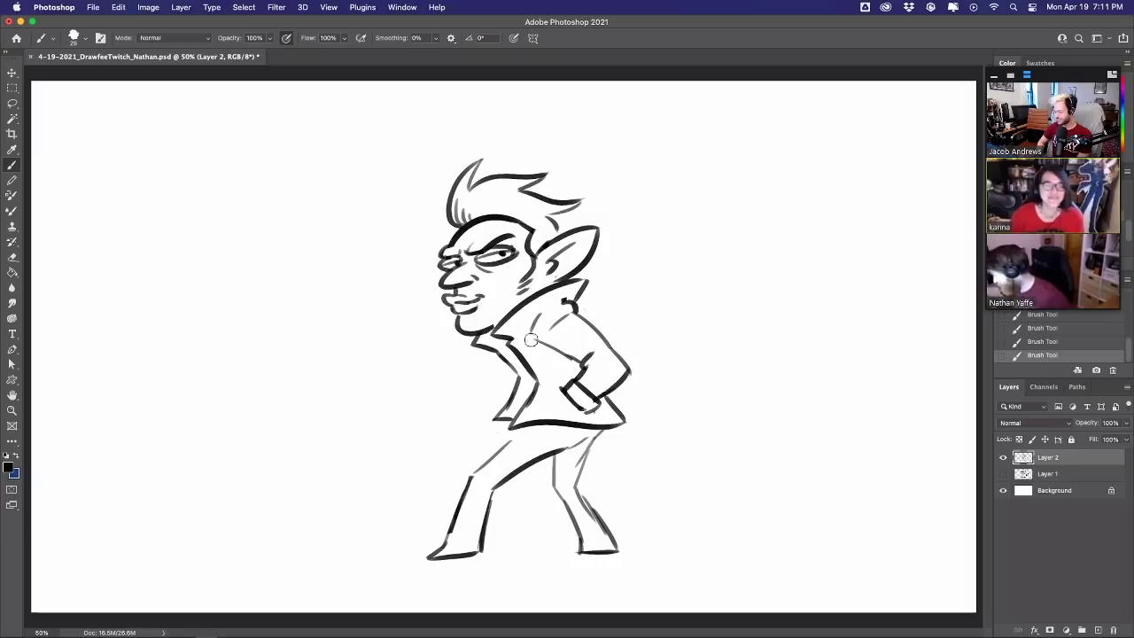
Erase the faint inner upper-arm line and repaint it as a bolder curve from the armpit to the elbow
mouse_move(531, 340)
left_mouse_down()
mouse_move(572, 360)
mouse_move(586, 342)
mouse_move(565, 319)
mouse_move(591, 370)
left_mouse_up()
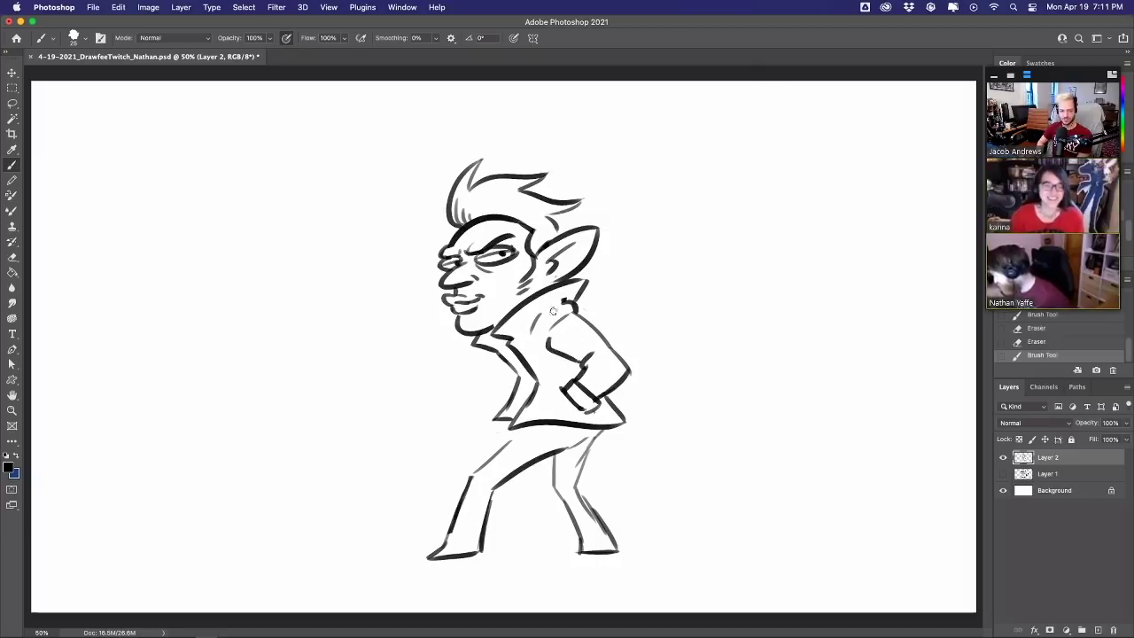
key("super+z")
left_click_drag(551, 334, 590, 362)
key("super+z")
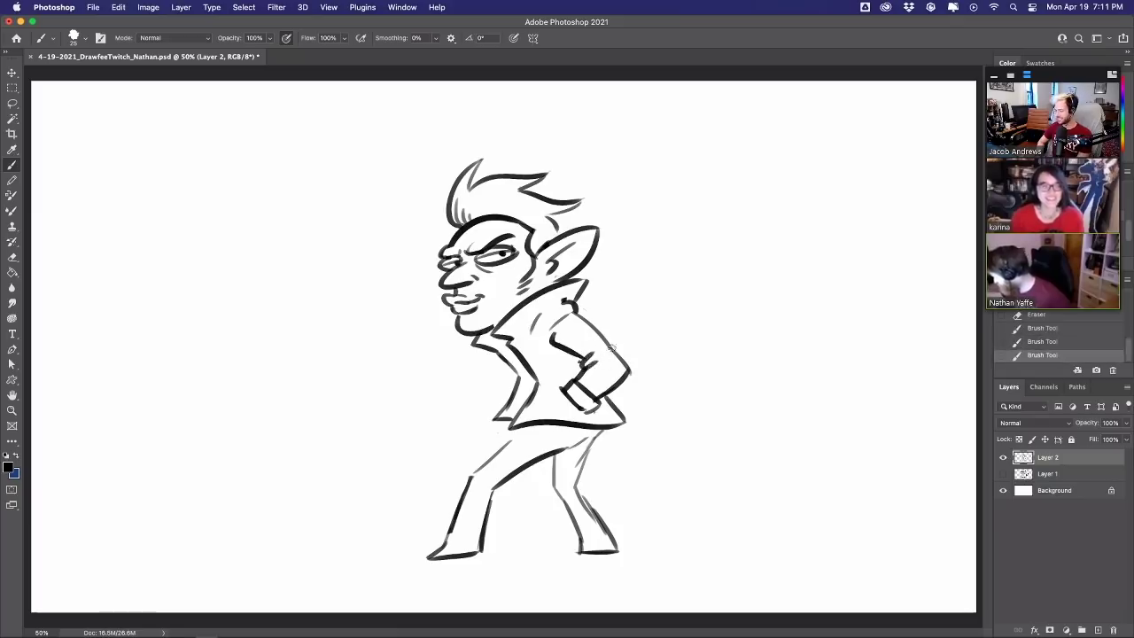
Add small pointed spikes along the back of the jacket's shoulder and short beard strokes under the chin
left_click_drag(586, 313, 609, 333)
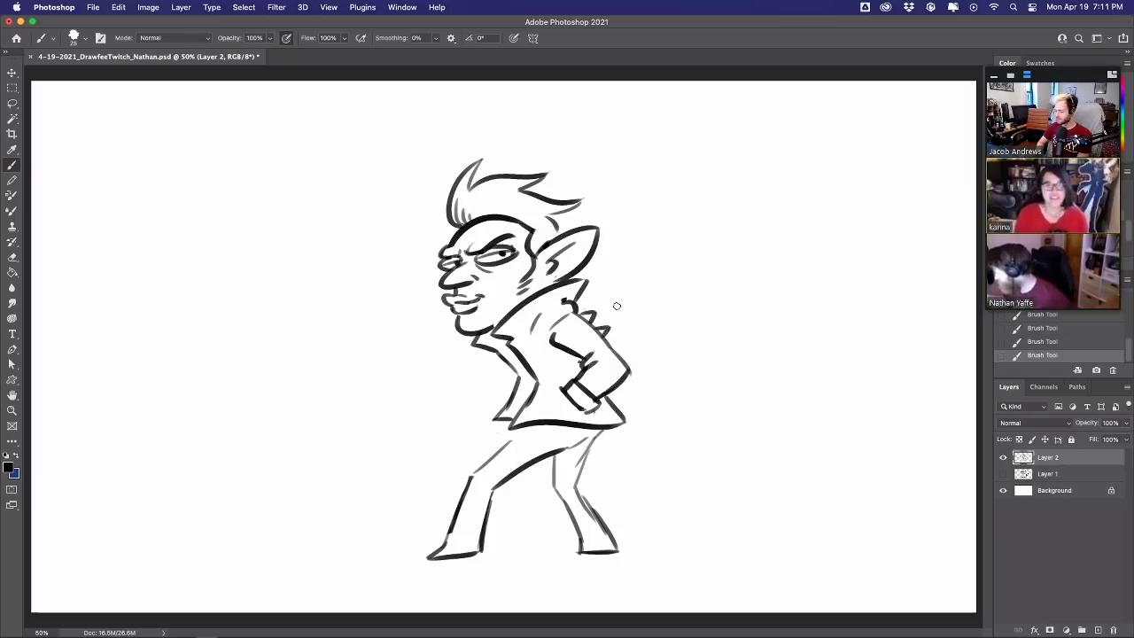
mouse_move(462, 329)
left_mouse_down()
mouse_move(455, 339)
mouse_move(477, 341)
mouse_move(466, 339)
left_mouse_up()
key("super+z")
key("super+z")
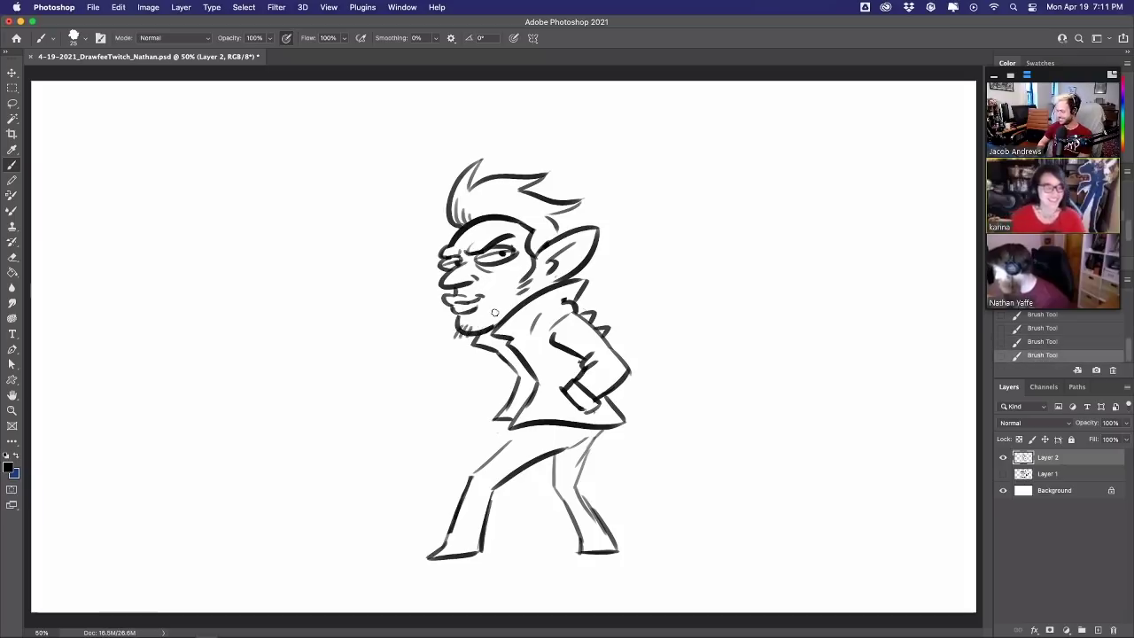
Undo the beard strokes hanging under the chin and repaint them as short strokes inside the chin outline
key("super+z")
key("super+z")
key("super+z")
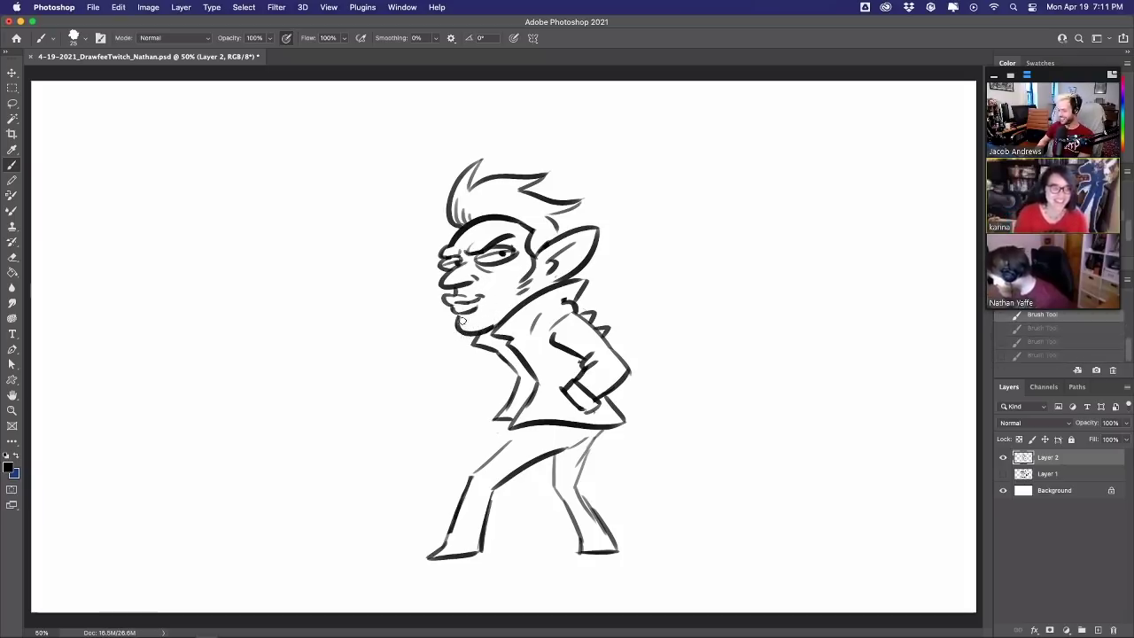
key("super+shift+z")
key("super+shift+z")
key("super+shift+z")
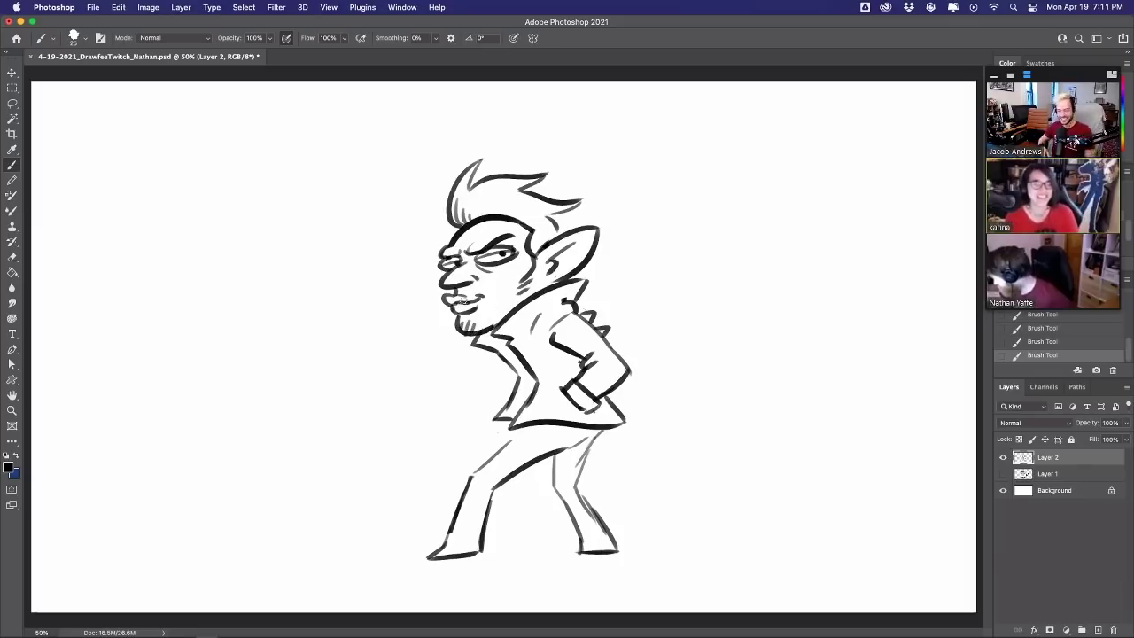
key("super+z")
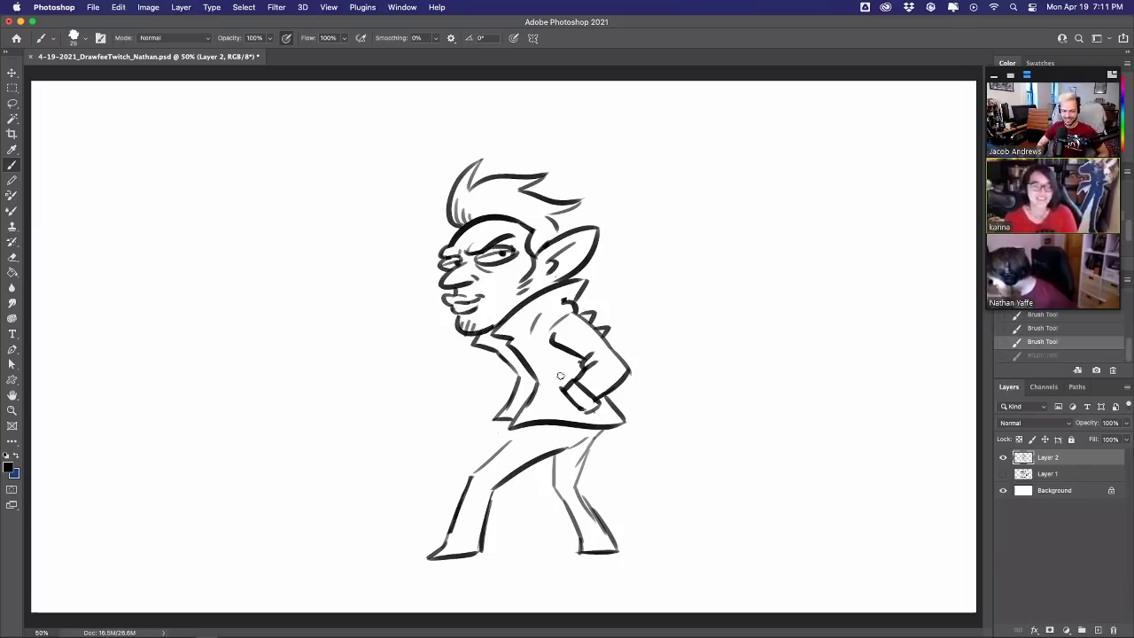
Repaint the thigh, front shin and rear leg outlines as bolder lines running down from the jacket hem
mouse_move(496, 455)
left_mouse_down()
mouse_move(530, 422)
mouse_move(587, 438)
left_mouse_up()
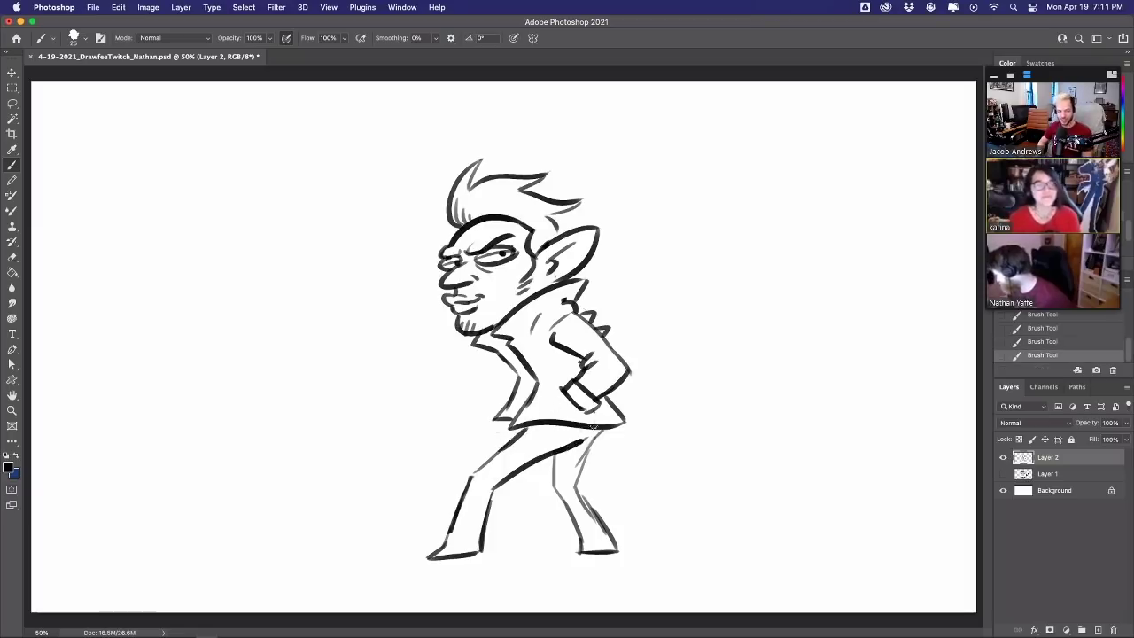
mouse_move(462, 493)
left_mouse_down()
mouse_move(507, 487)
mouse_move(447, 542)
left_mouse_up()
key("super+z")
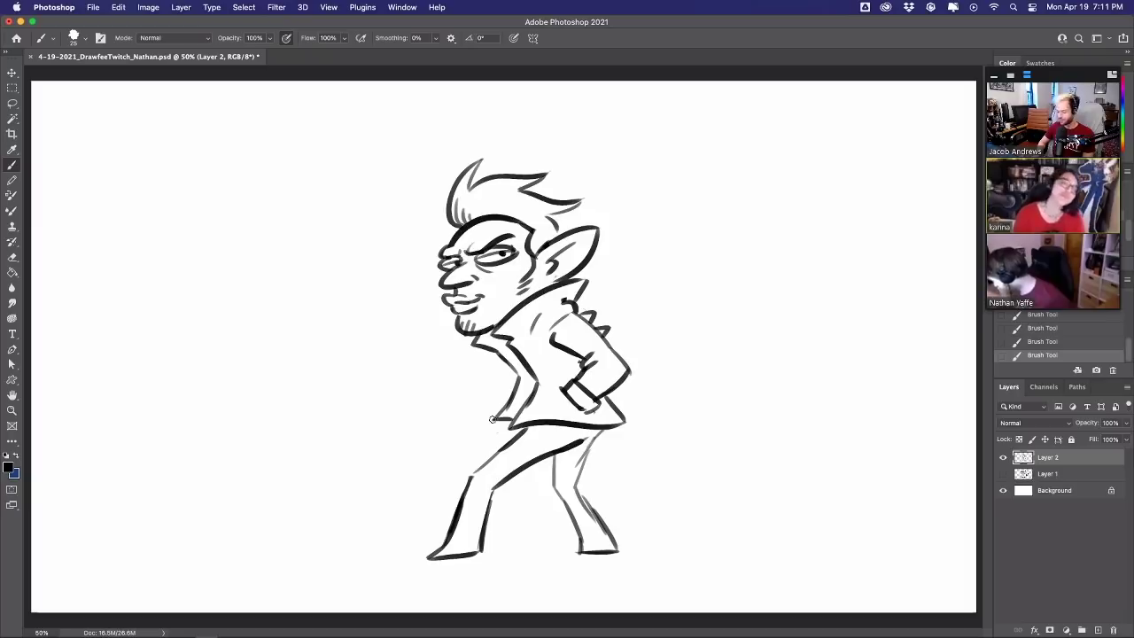
left_click_drag(576, 486, 618, 547)
mouse_move(610, 423)
left_mouse_down()
mouse_move(556, 461)
mouse_move(552, 490)
mouse_move(573, 502)
mouse_move(583, 538)
left_mouse_up()
Erase the front leg's flat foot and inner shin, and repaint both feet as pointed boots with small heels
key("e")
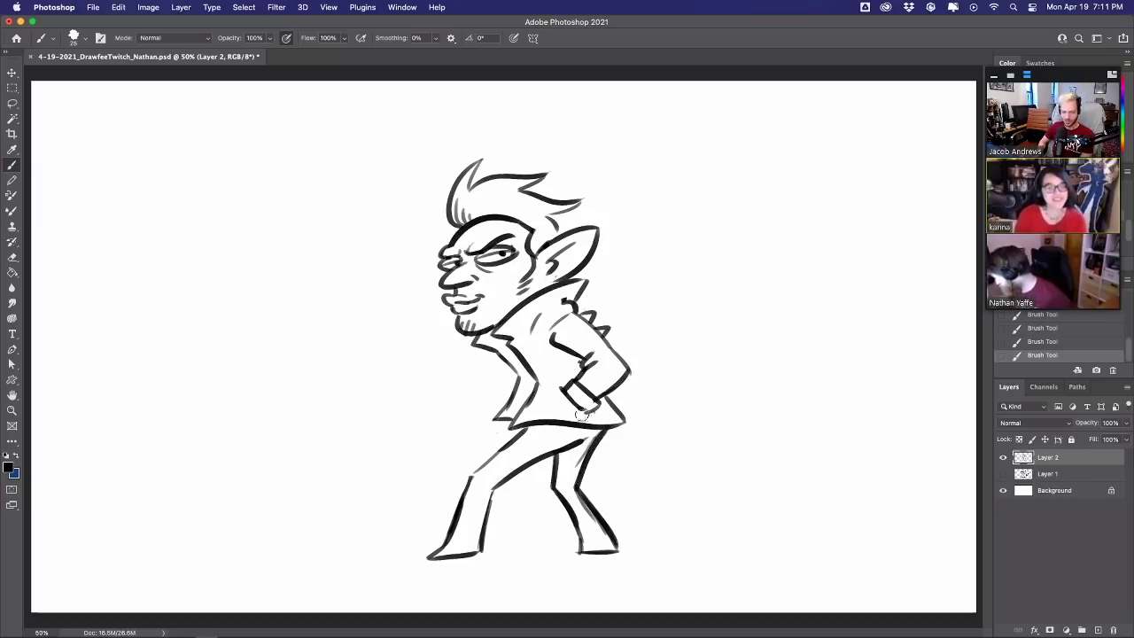
mouse_move(490, 493)
left_mouse_down()
mouse_move(470, 549)
mouse_move(454, 542)
left_mouse_up()
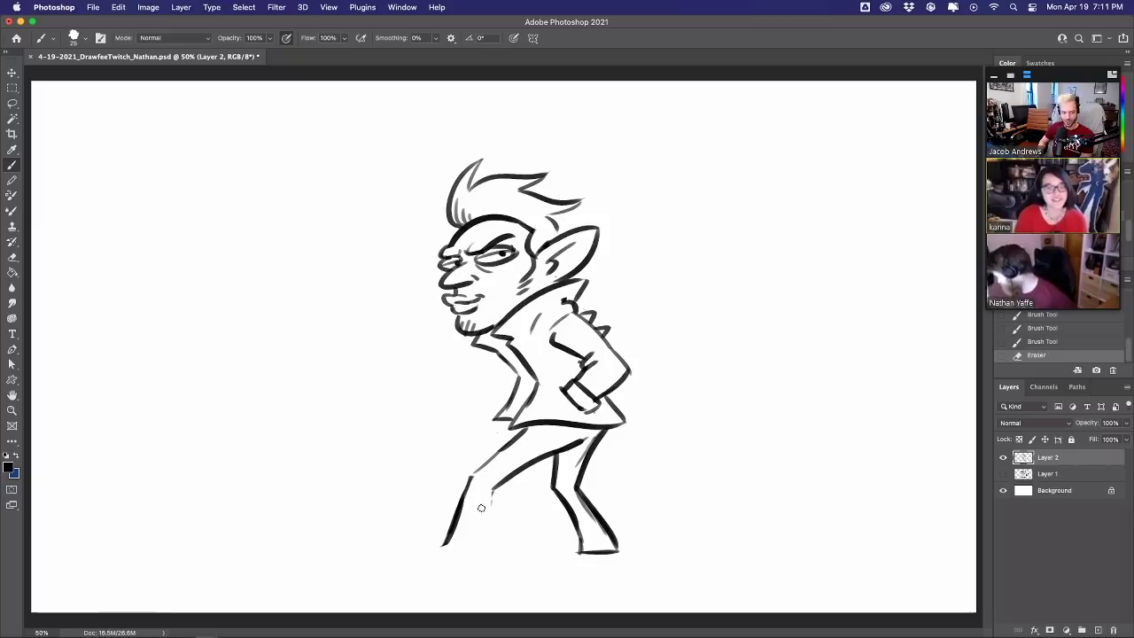
mouse_move(493, 486)
left_mouse_down()
mouse_move(488, 555)
mouse_move(431, 556)
mouse_move(436, 570)
mouse_move(485, 543)
left_mouse_up()
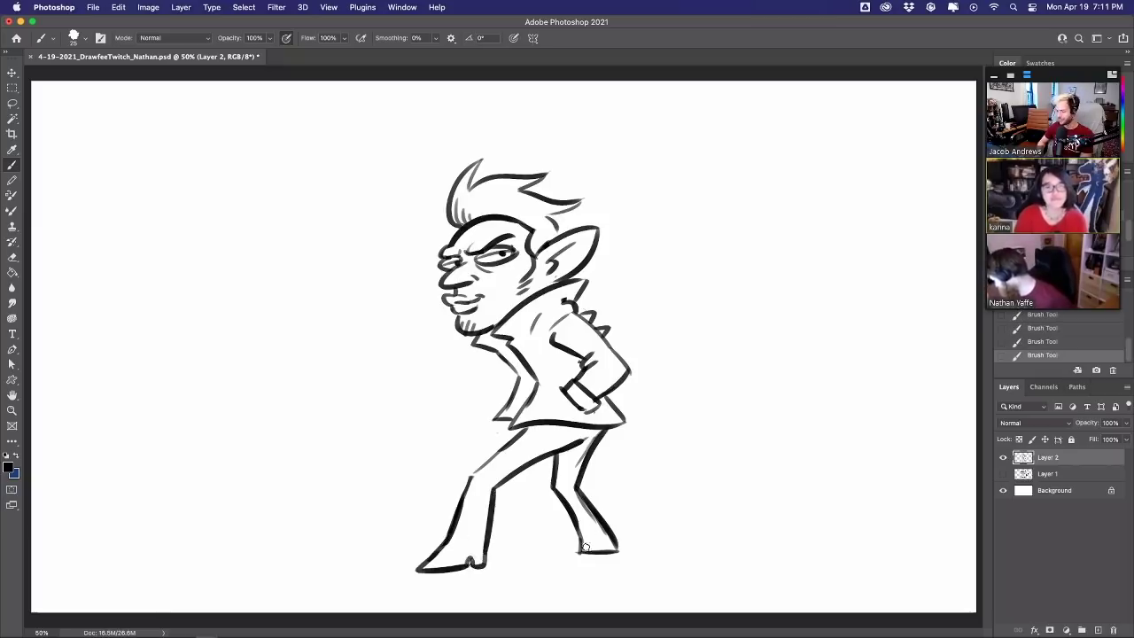
mouse_move(583, 539)
left_mouse_down()
mouse_move(580, 551)
mouse_move(619, 551)
mouse_move(578, 562)
mouse_move(620, 551)
left_mouse_up()
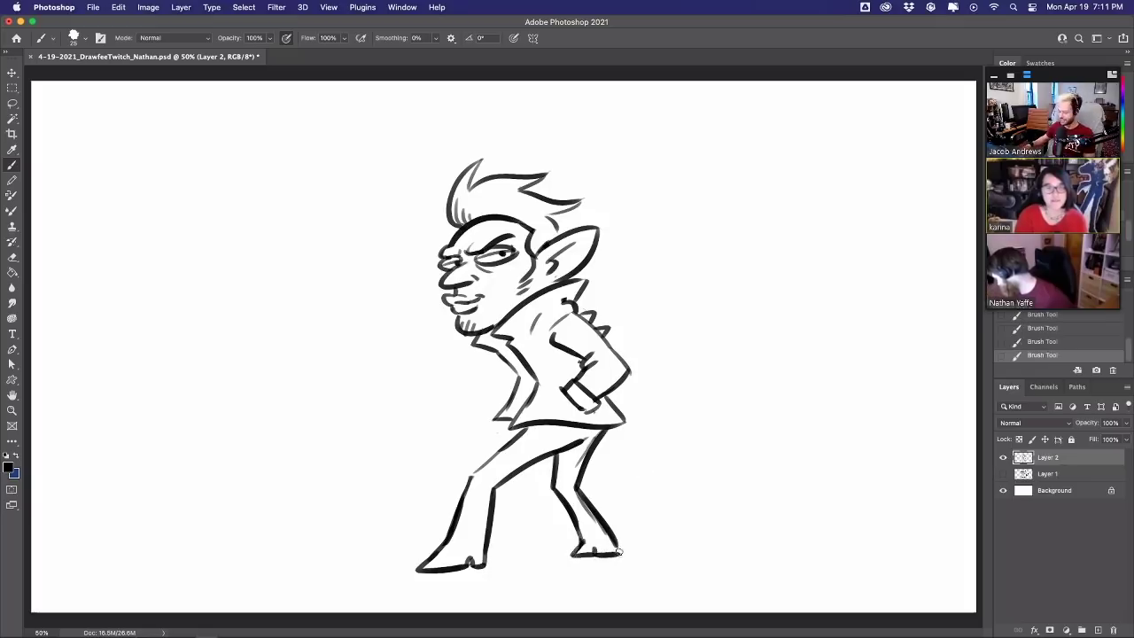
Paint a boot-top line across each shin just below the knee
mouse_move(566, 505)
left_mouse_down()
mouse_move(591, 465)
mouse_move(592, 505)
left_mouse_up()
key("super+z")
left_click_drag(460, 505, 494, 502)
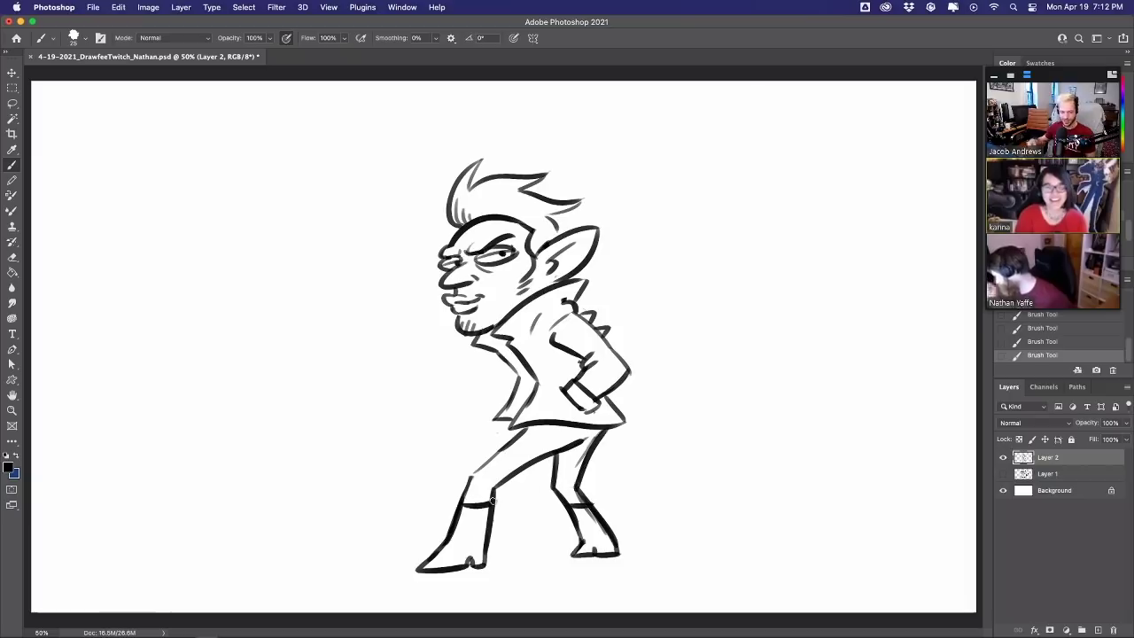
Erase the trouser lines just above both boots, repaint them bunching over the boot tops, and strengthen the front thigh's outline
mouse_move(579, 448)
left_mouse_down()
mouse_move(589, 438)
mouse_move(582, 454)
left_mouse_up()
left_click_drag(587, 462, 580, 498)
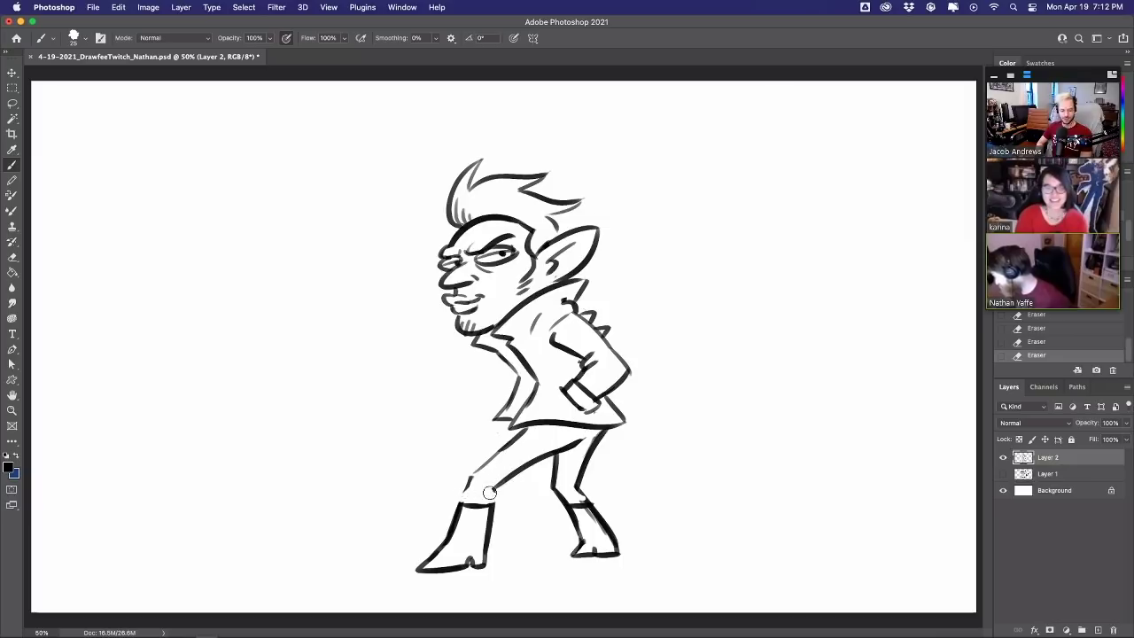
mouse_move(493, 487)
left_mouse_down()
mouse_move(496, 506)
mouse_move(461, 503)
left_mouse_up()
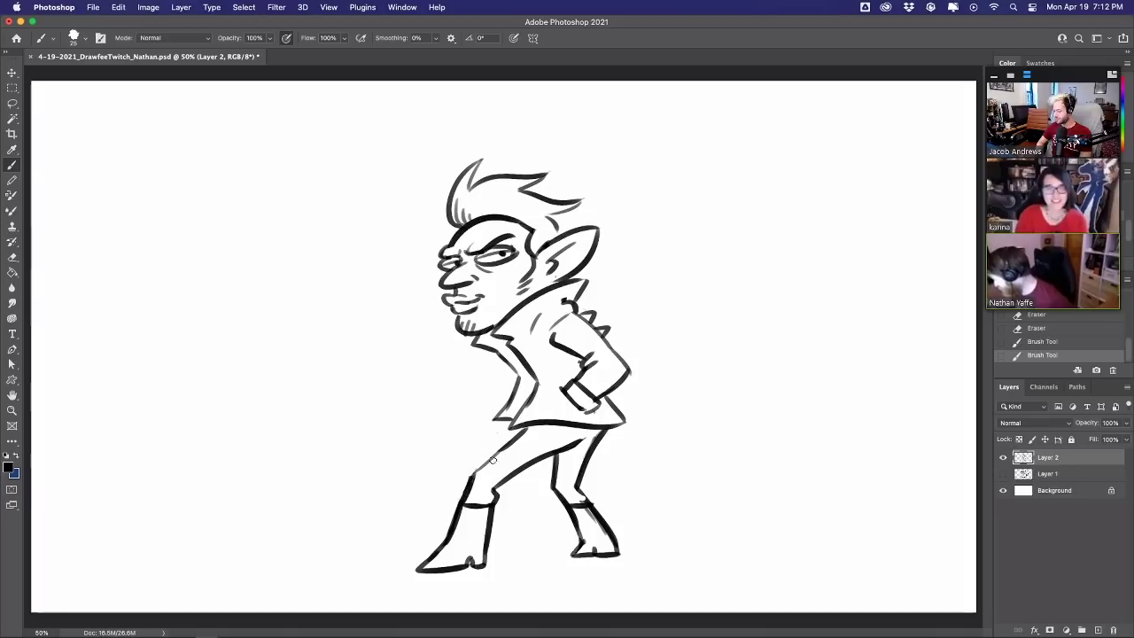
left_click_drag(519, 432, 472, 476)
mouse_move(580, 486)
left_mouse_down()
mouse_move(592, 507)
mouse_move(585, 492)
left_mouse_up()
key("super+z")
key("e")
mouse_move(572, 496)
left_mouse_down()
mouse_move(583, 502)
mouse_move(594, 482)
left_mouse_up()
key("super+z")
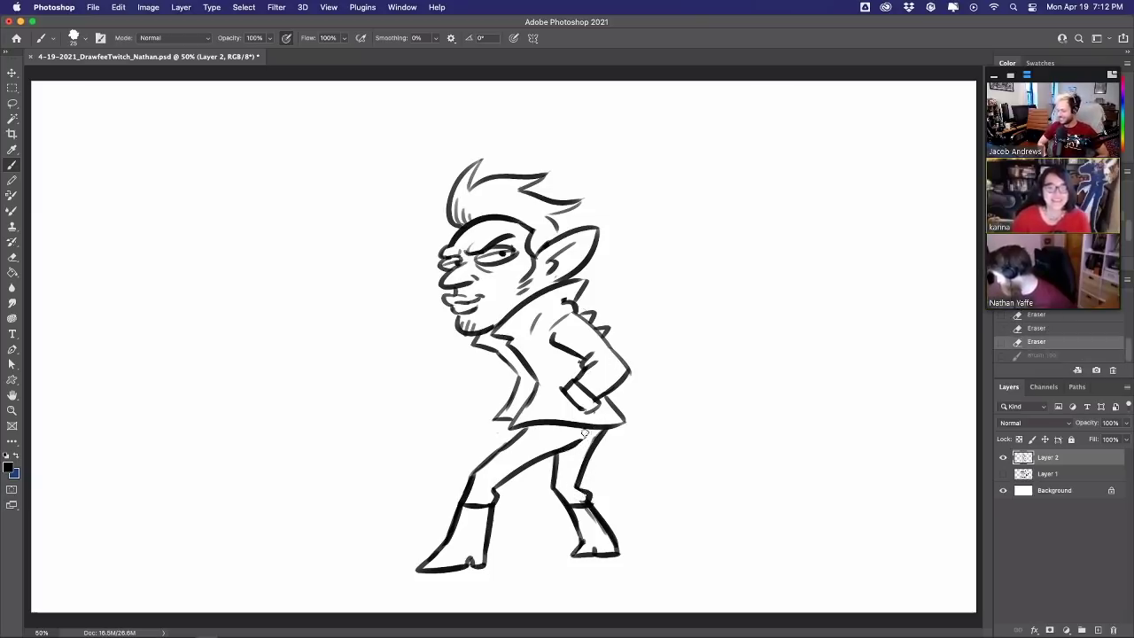
Darken the area beneath the jacket's hem, touch up the brow crease, and add a short vertical fold beside the sleeve cuff
left_click_drag(583, 432, 611, 426)
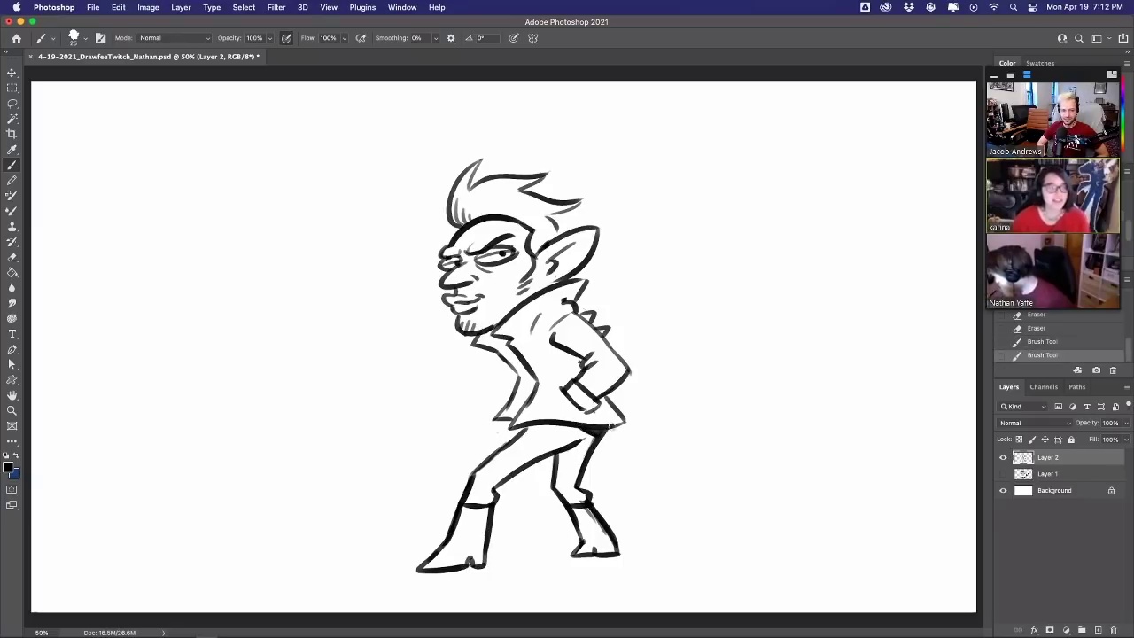
left_click_drag(505, 450, 530, 427)
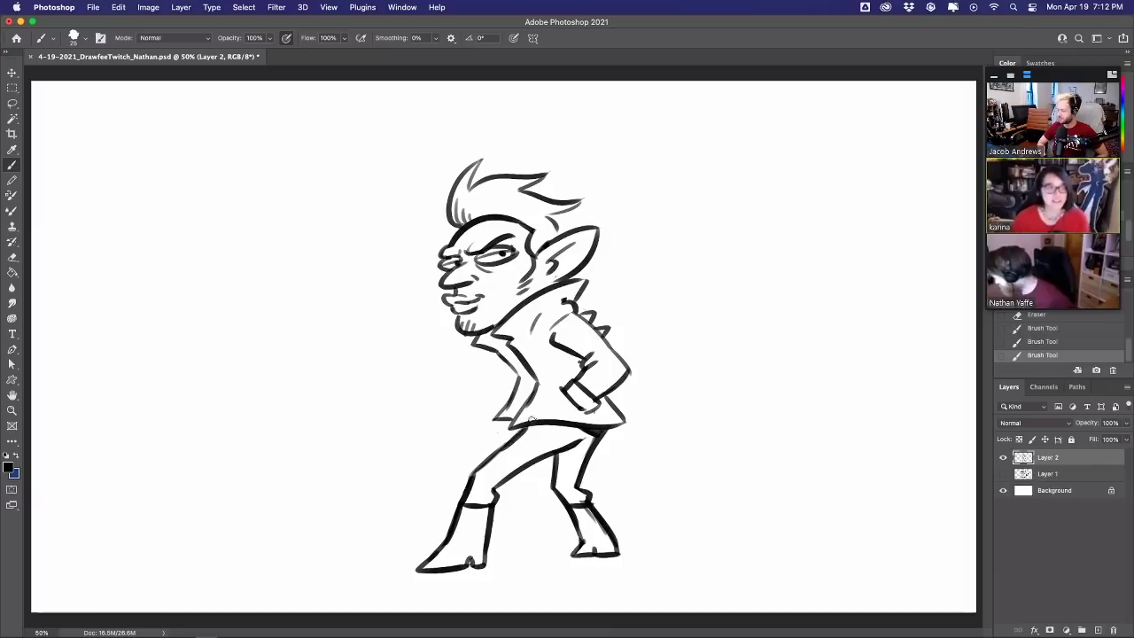
left_click_drag(480, 368, 507, 352)
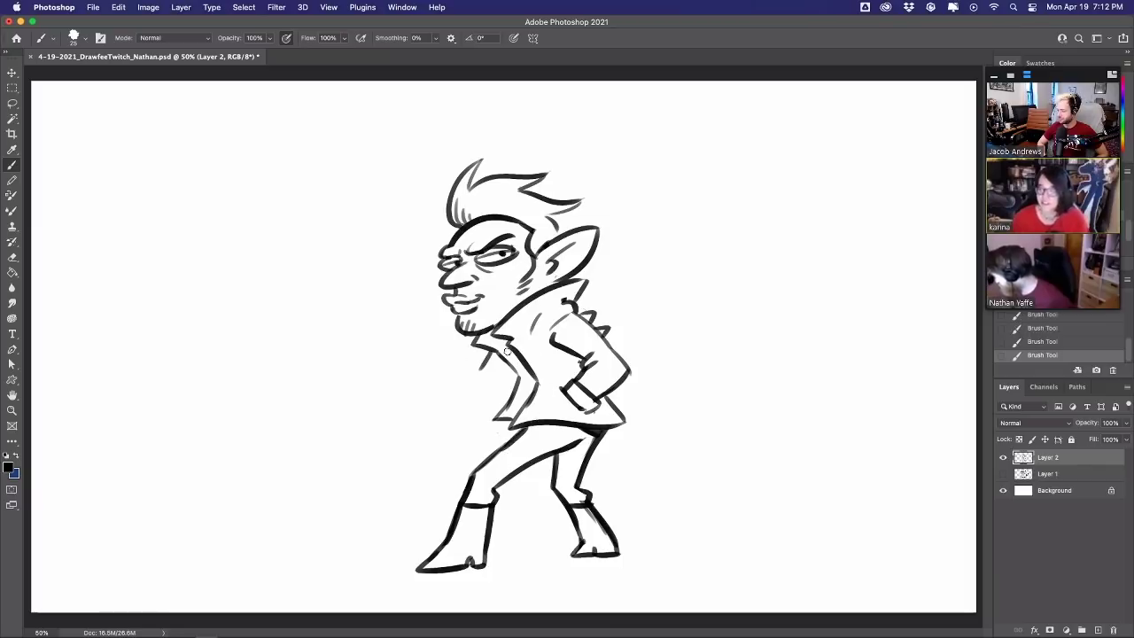
key("super+z")
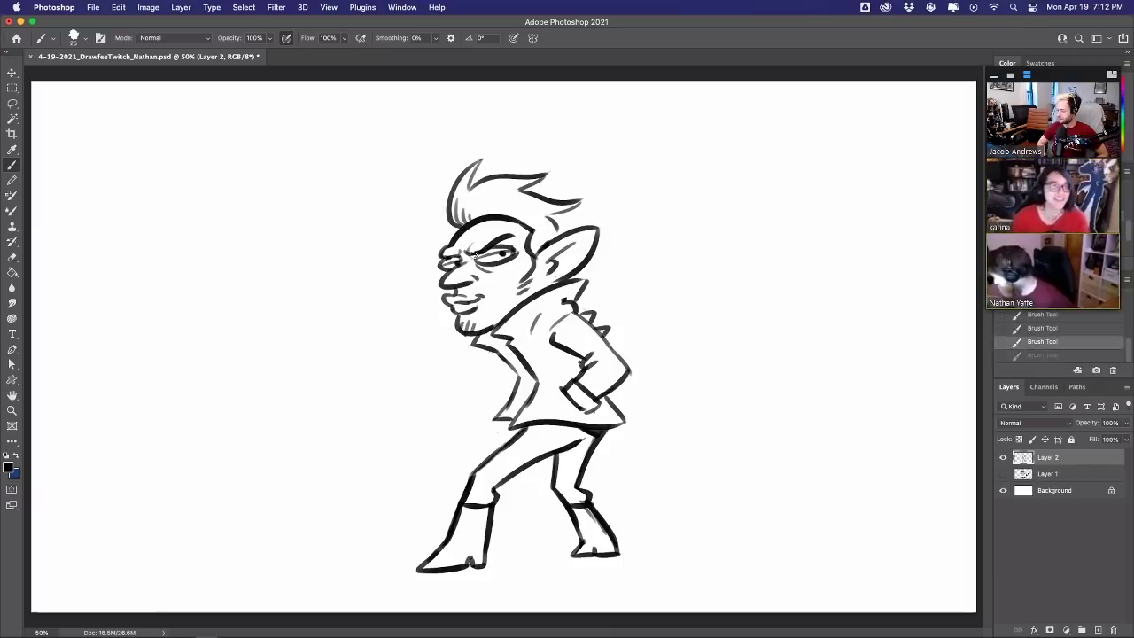
left_click_drag(472, 258, 481, 256)
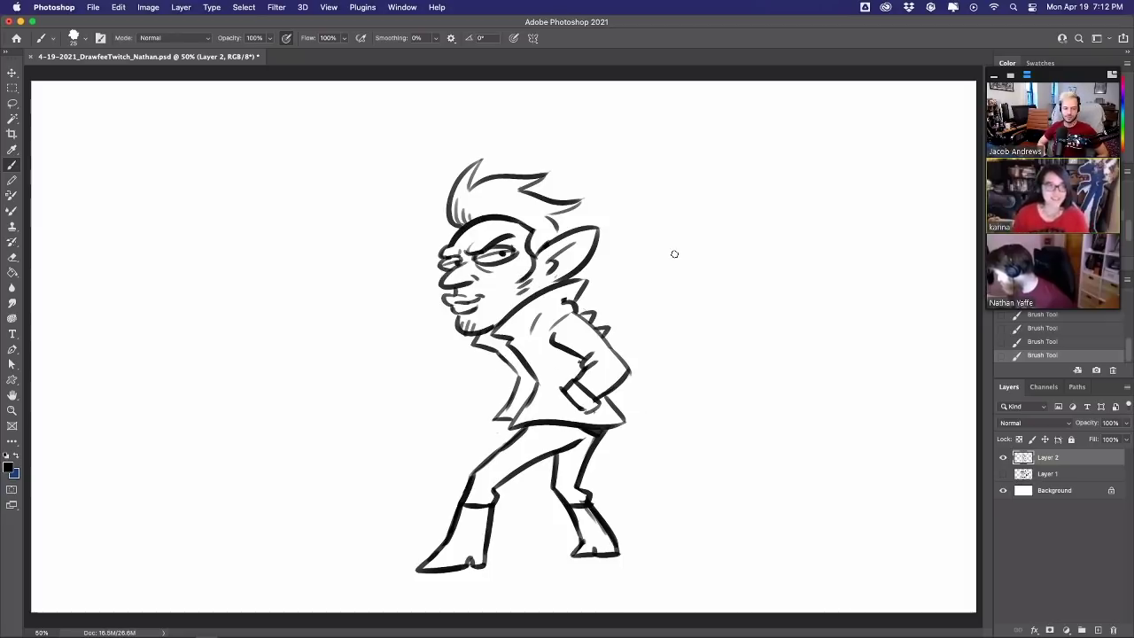
left_click_drag(550, 388, 550, 409)
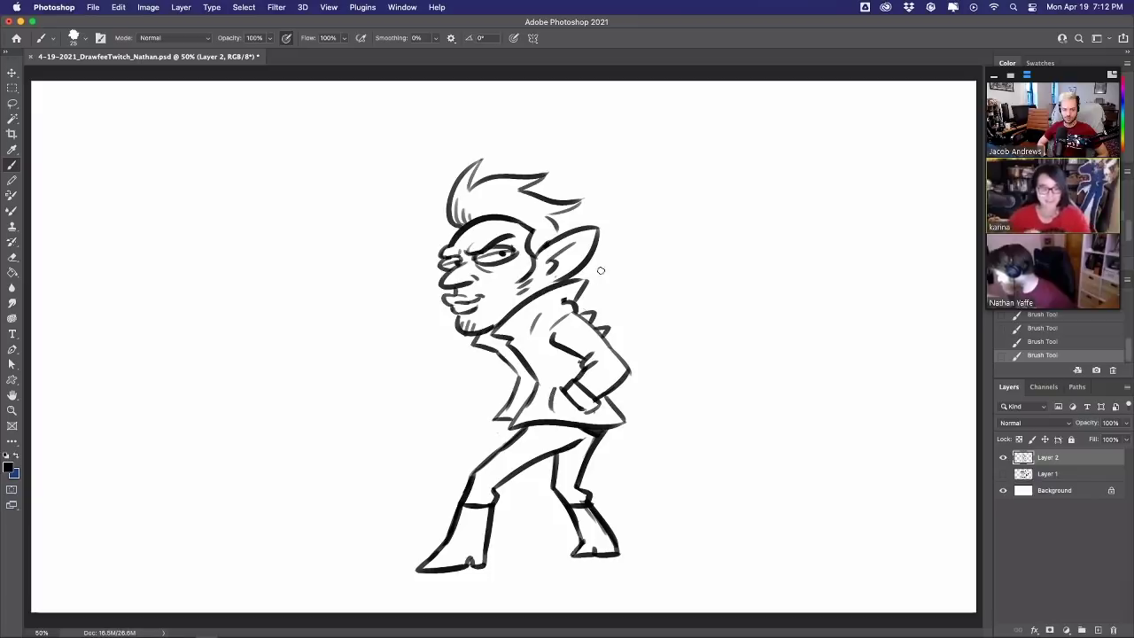
Shift the whole figure slightly up and to the left, and scale it down proportionally to about 97%
left_click(14, 74)
left_click_drag(530, 248, 518, 236)
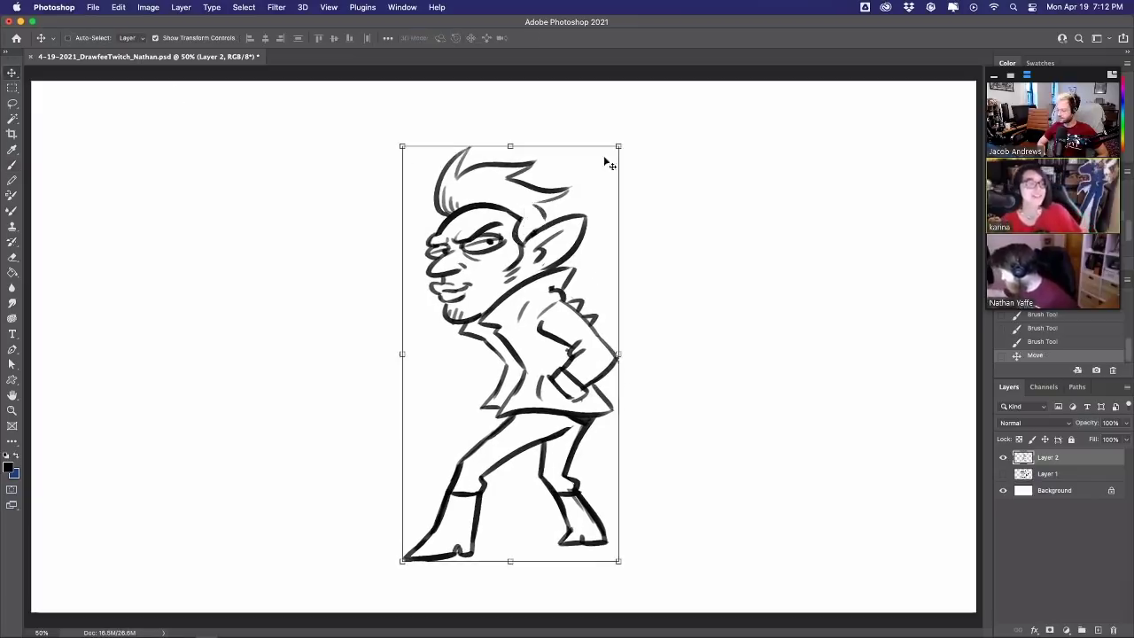
left_click_drag(617, 145, 592, 222)
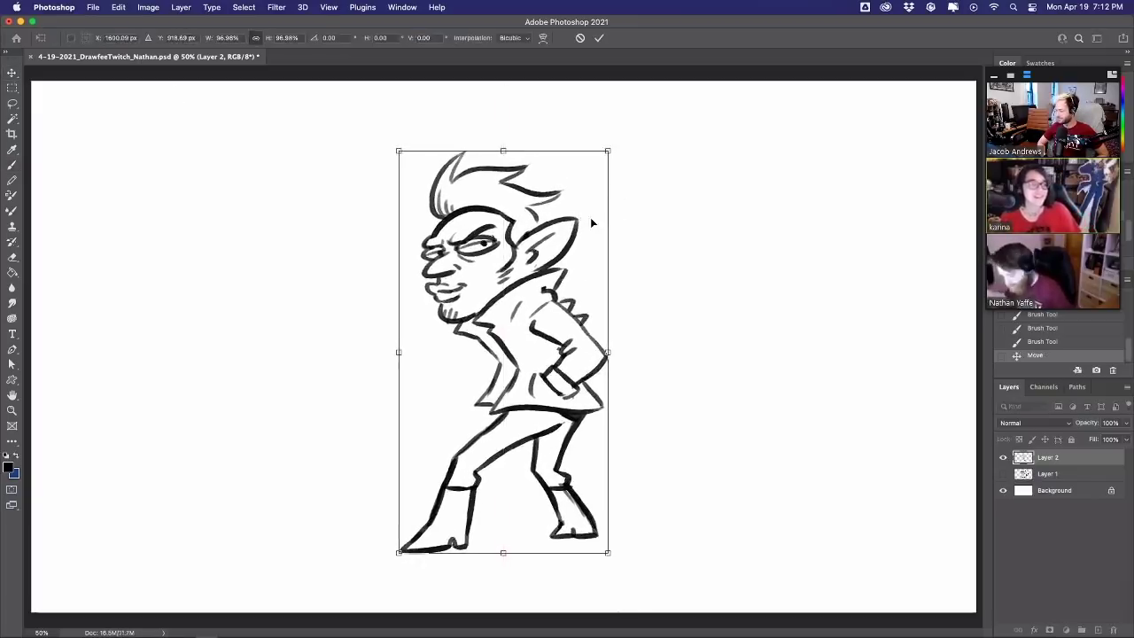
left_click(14, 166)
Thicken the jacket's front edge, erase two small gaps in it and paint round buttons there
left_click_drag(447, 378, 477, 354)
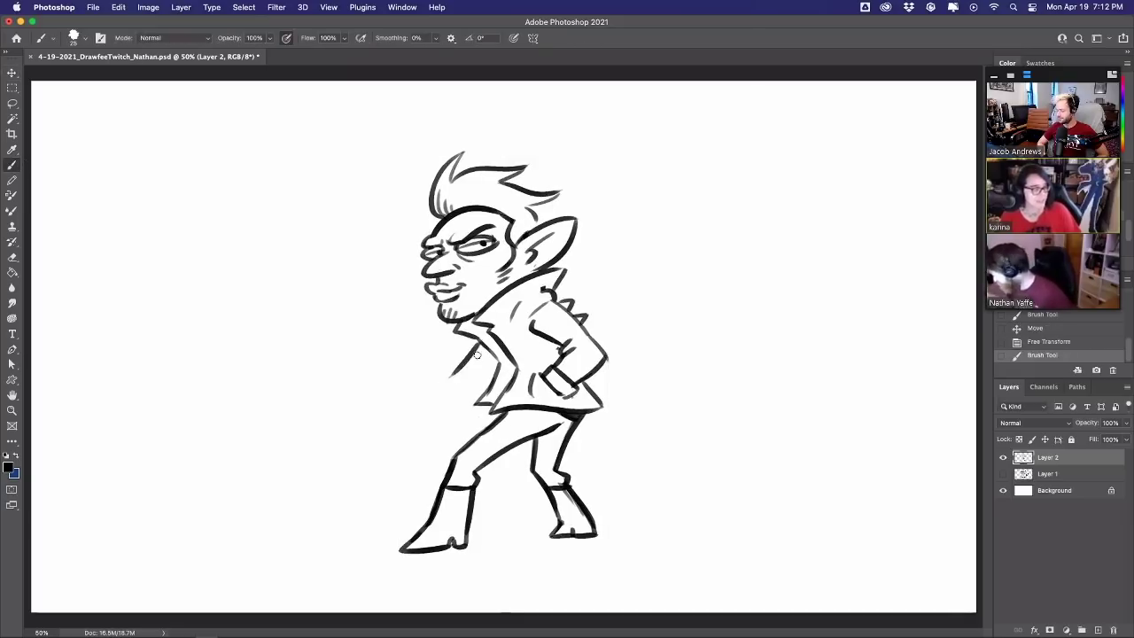
key("super+z")
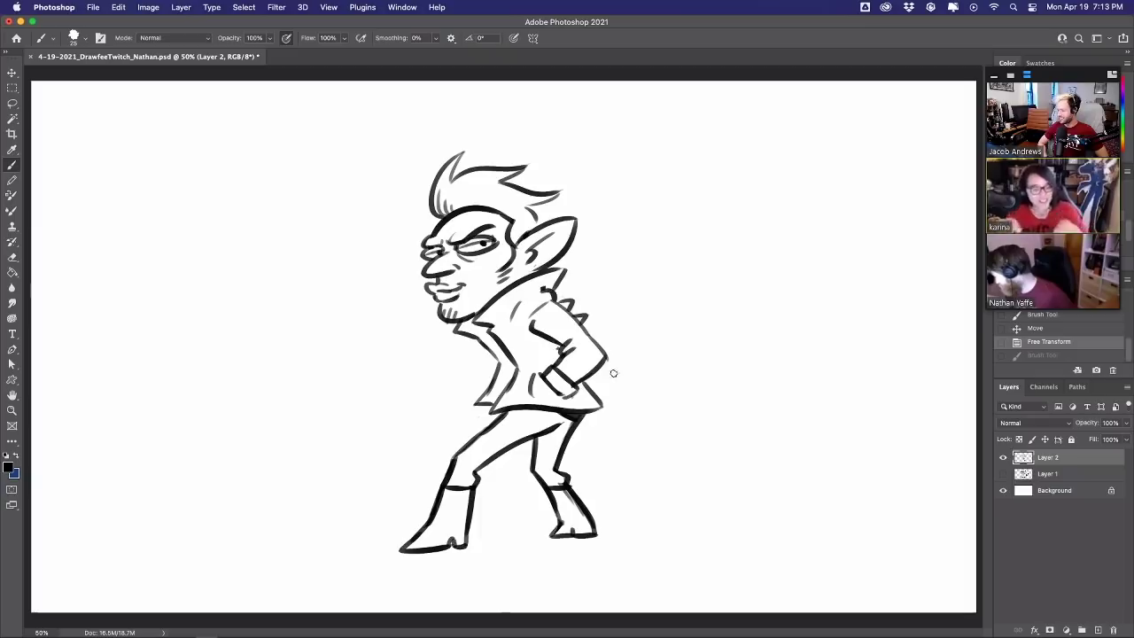
left_click_drag(507, 358, 516, 377)
left_click_drag(515, 363, 512, 382)
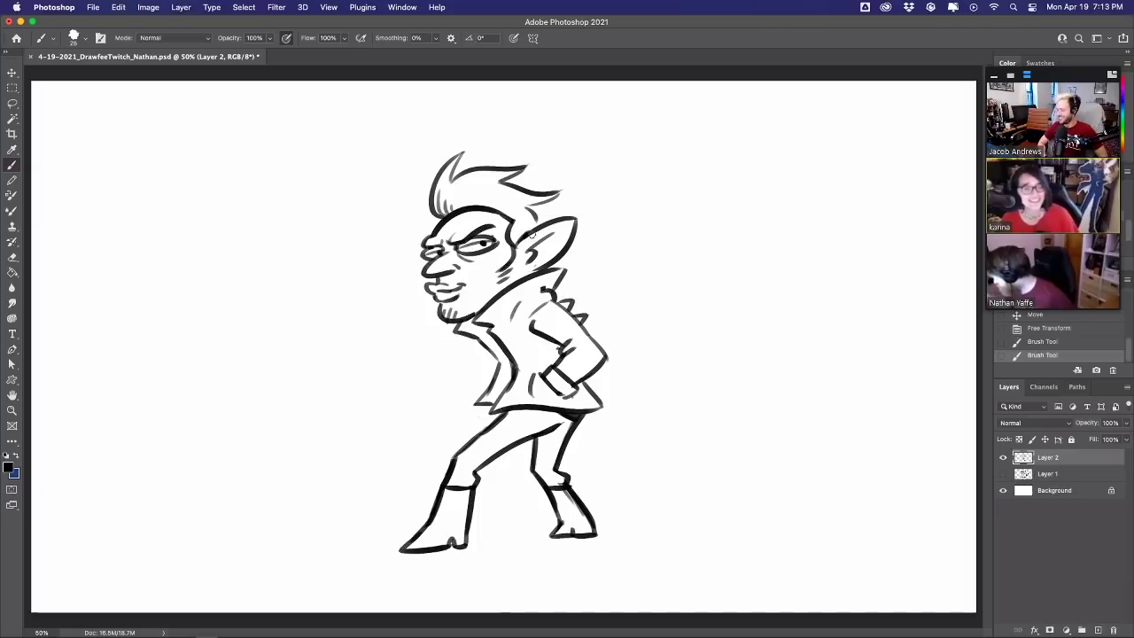
left_click(500, 339)
left_click(511, 355)
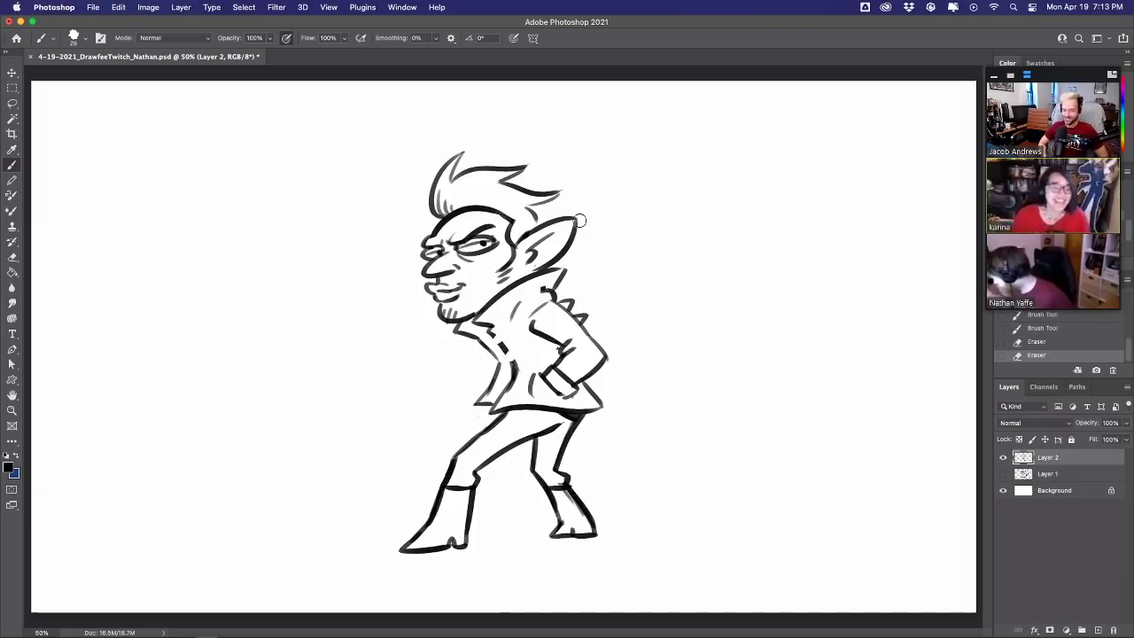
left_click_drag(495, 332, 514, 361)
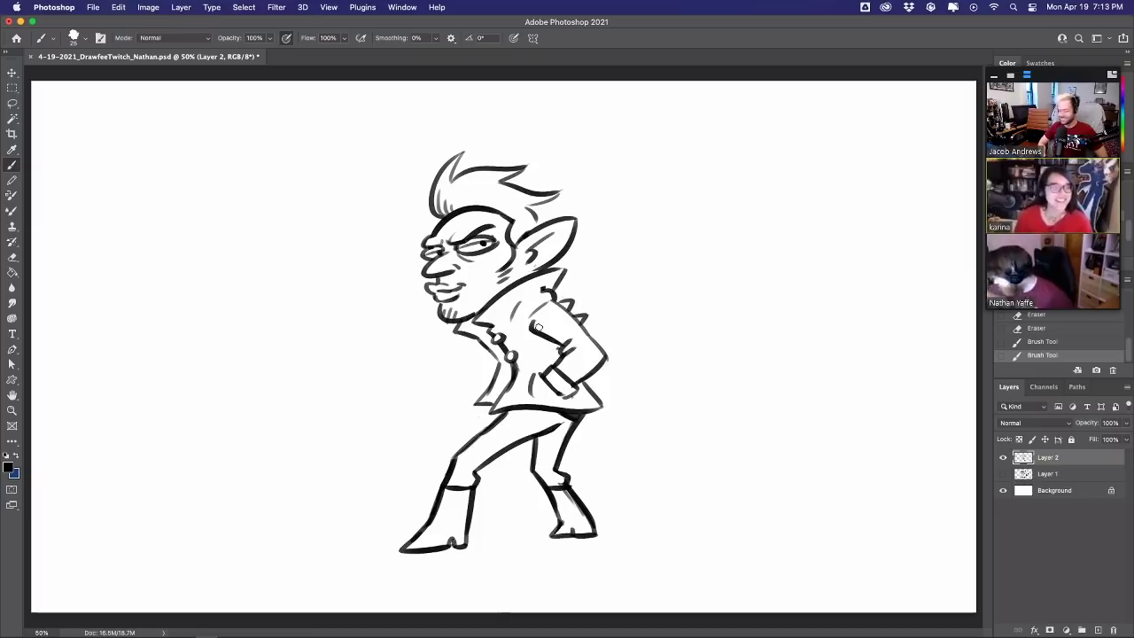
Paint the front arm bent upward with a clenched fist beside the face, and add an arched outline over the fist
left_click_drag(458, 361, 476, 340)
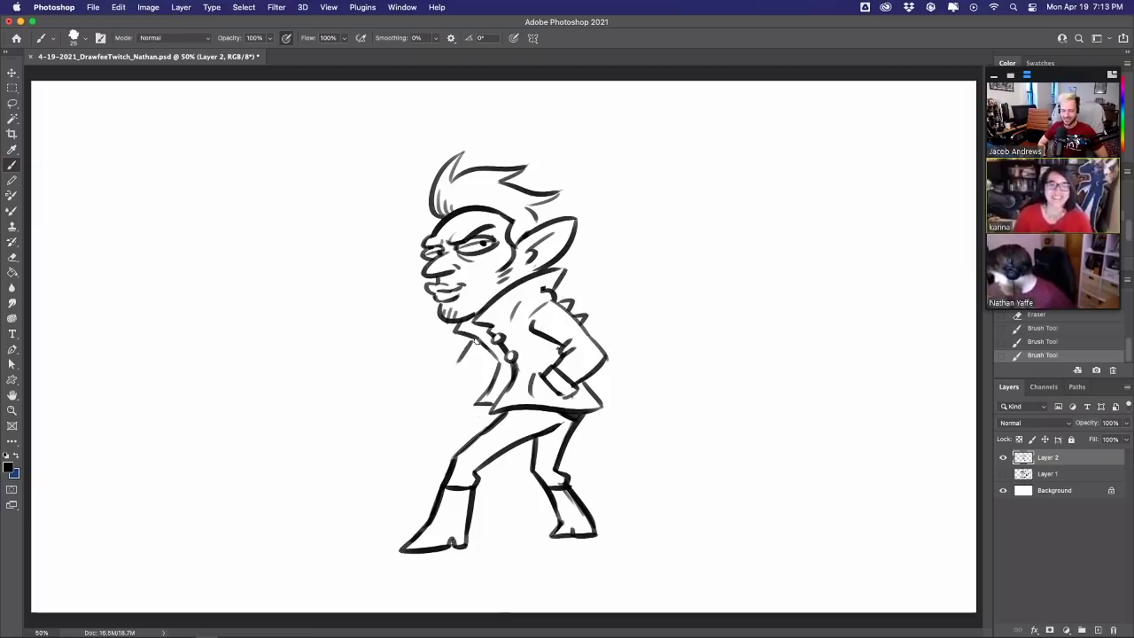
key("super+z")
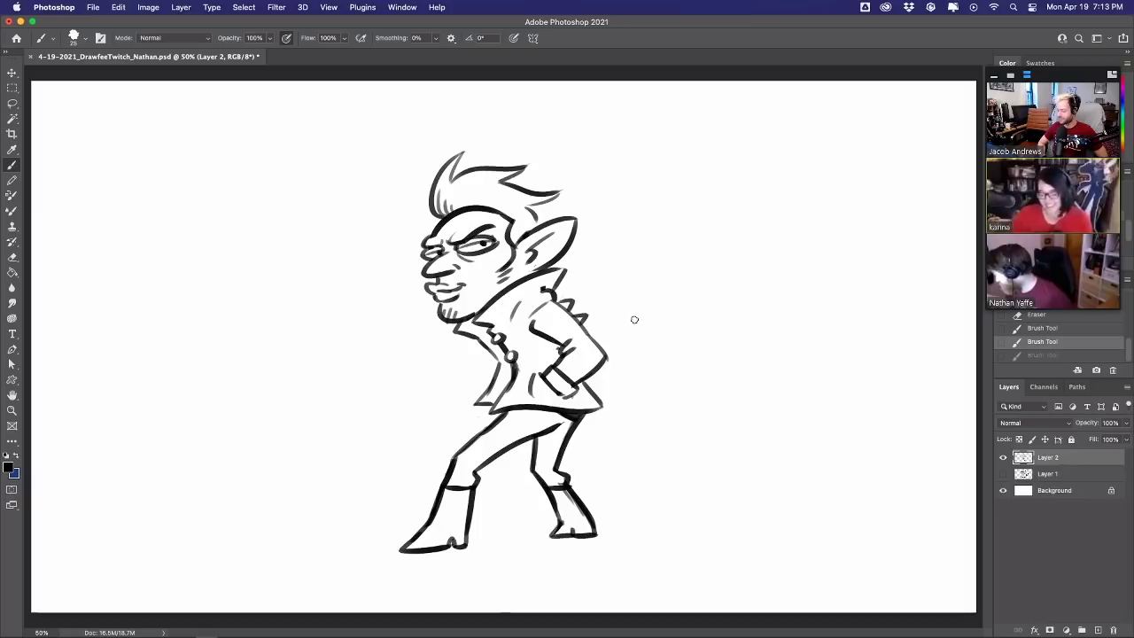
mouse_move(379, 302)
left_mouse_down()
mouse_move(412, 267)
mouse_move(414, 289)
mouse_move(399, 299)
mouse_move(407, 377)
mouse_move(483, 349)
mouse_move(420, 347)
mouse_move(462, 332)
left_mouse_up()
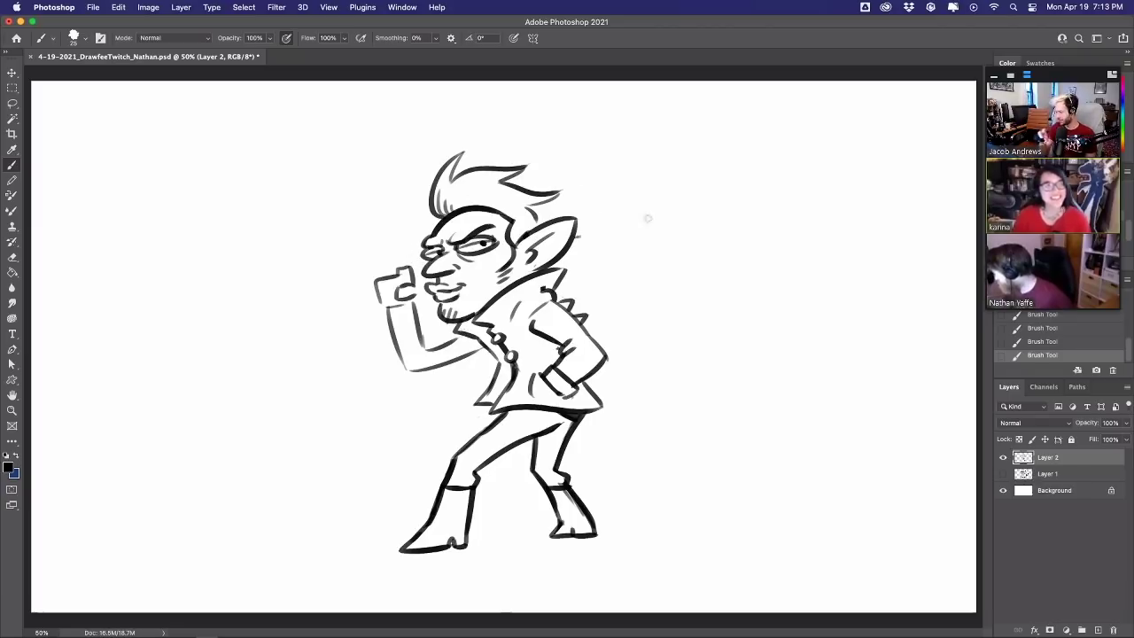
left_click_drag(578, 236, 732, 211)
key("super+z")
mouse_move(419, 305)
left_mouse_down()
mouse_move(415, 262)
mouse_move(435, 250)
left_mouse_up()
key("super+z")
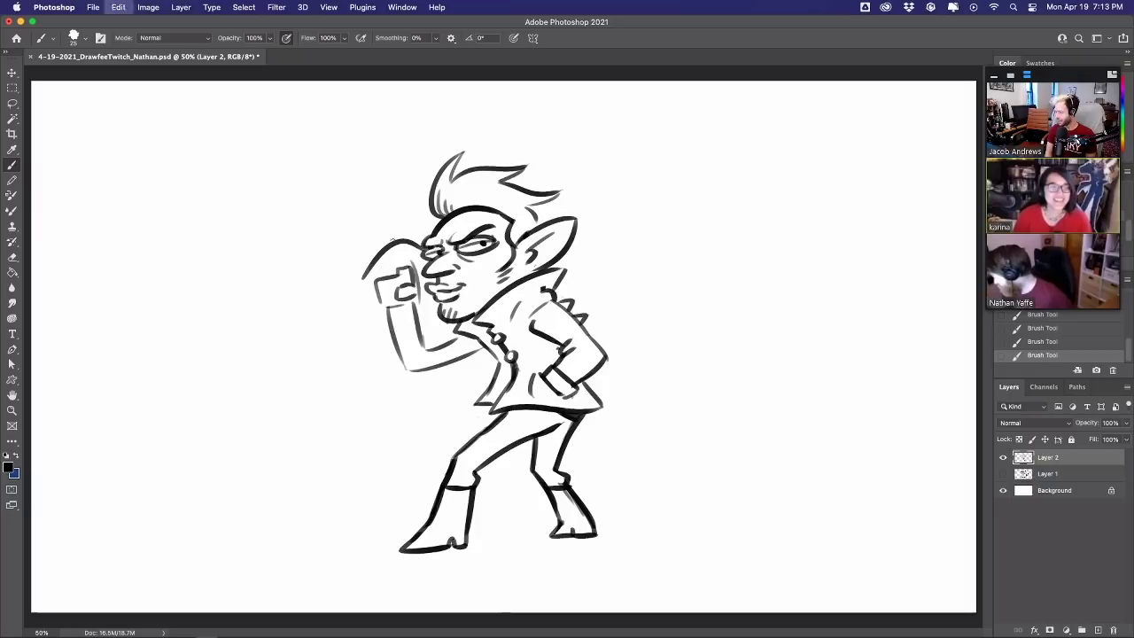
mouse_move(365, 276)
left_mouse_down()
mouse_move(399, 240)
mouse_move(420, 257)
mouse_move(372, 288)
left_mouse_up()
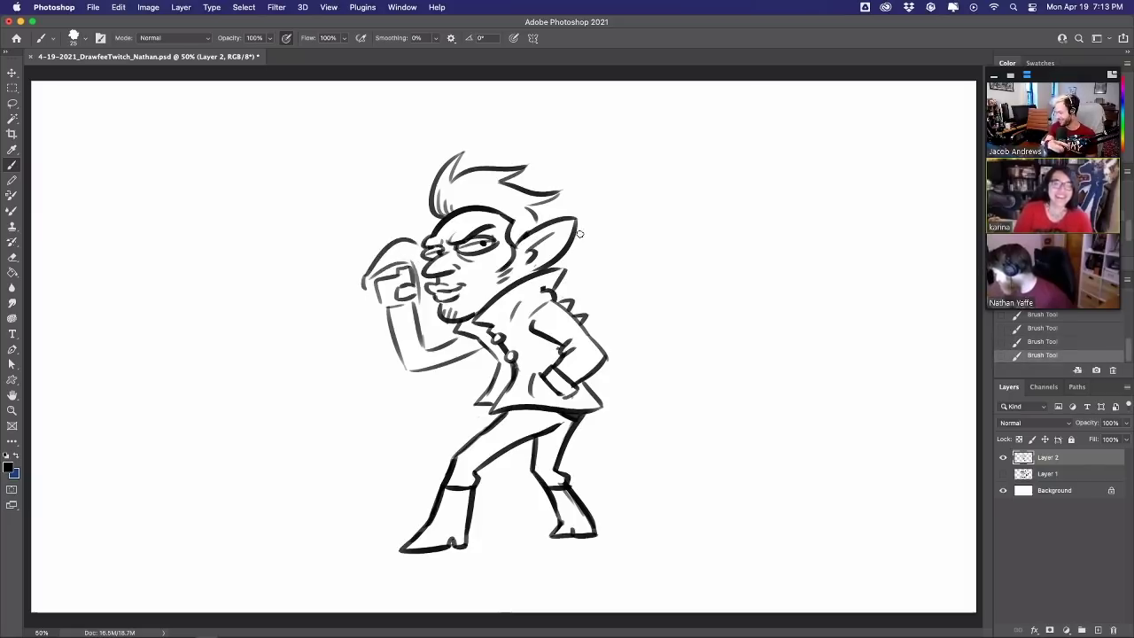
Paint a long arching line extending back from the ear tip, with a small V-shaped notch beneath it and a downward-curving end
left_click_drag(580, 234, 783, 213)
left_click_drag(689, 216, 702, 214)
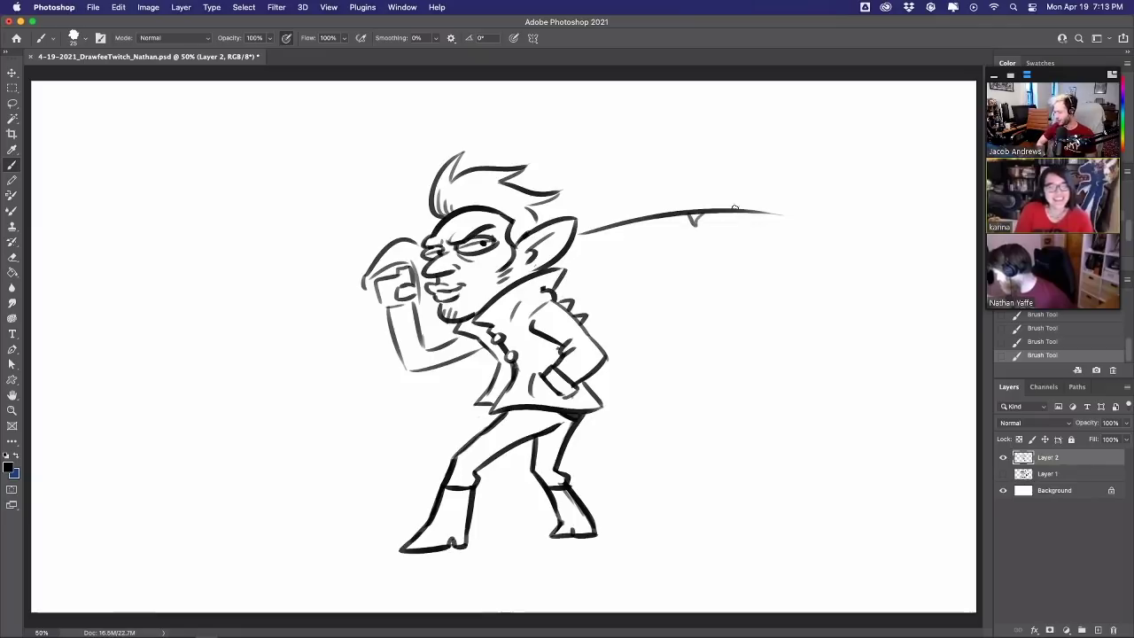
key("super+z")
left_click_drag(685, 213, 837, 267)
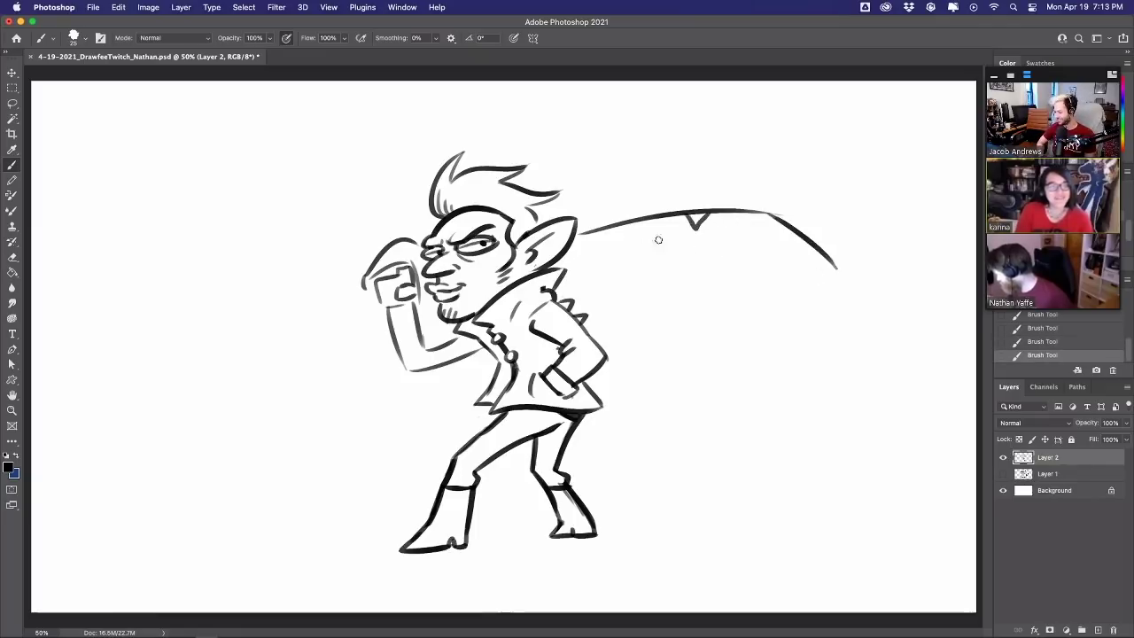
key("super+z")
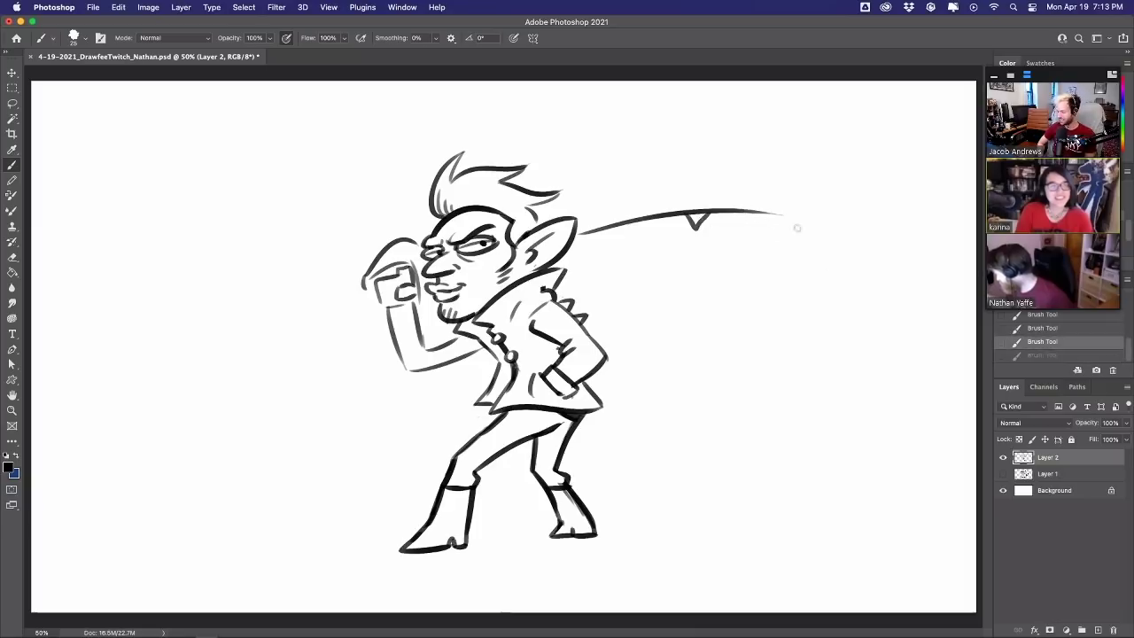
left_click_drag(753, 212, 826, 260)
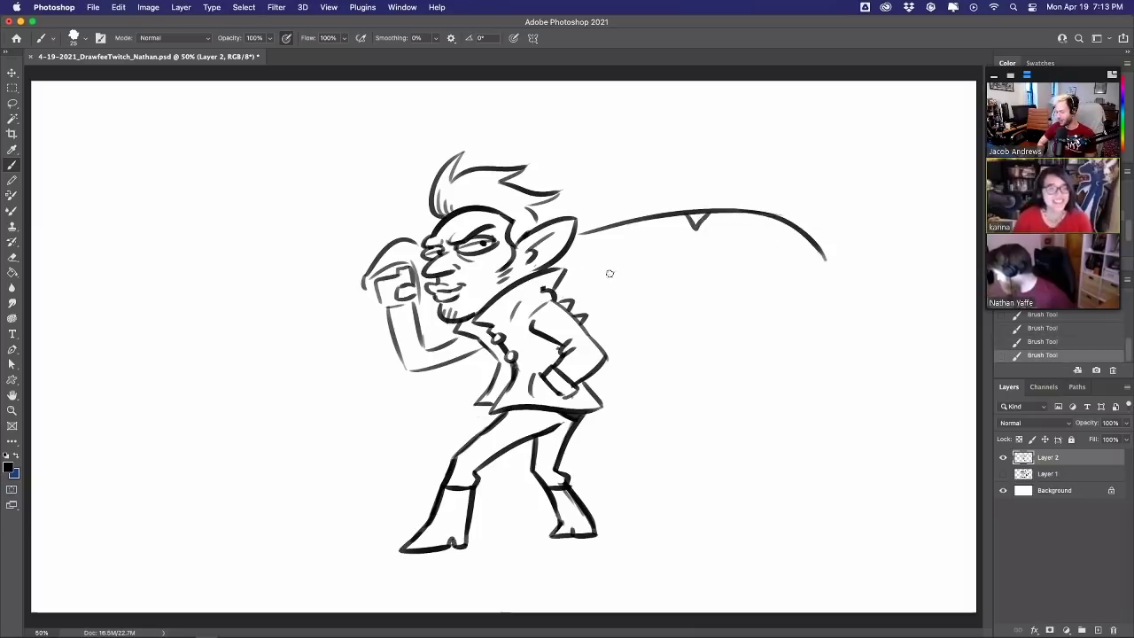
Paint the sword blade's long lower edge, join it to the upper edge in a point, and erase the overshoot and the line across the notch
left_click_drag(565, 271, 820, 293)
key("super+z")
left_click_drag(560, 276, 859, 284)
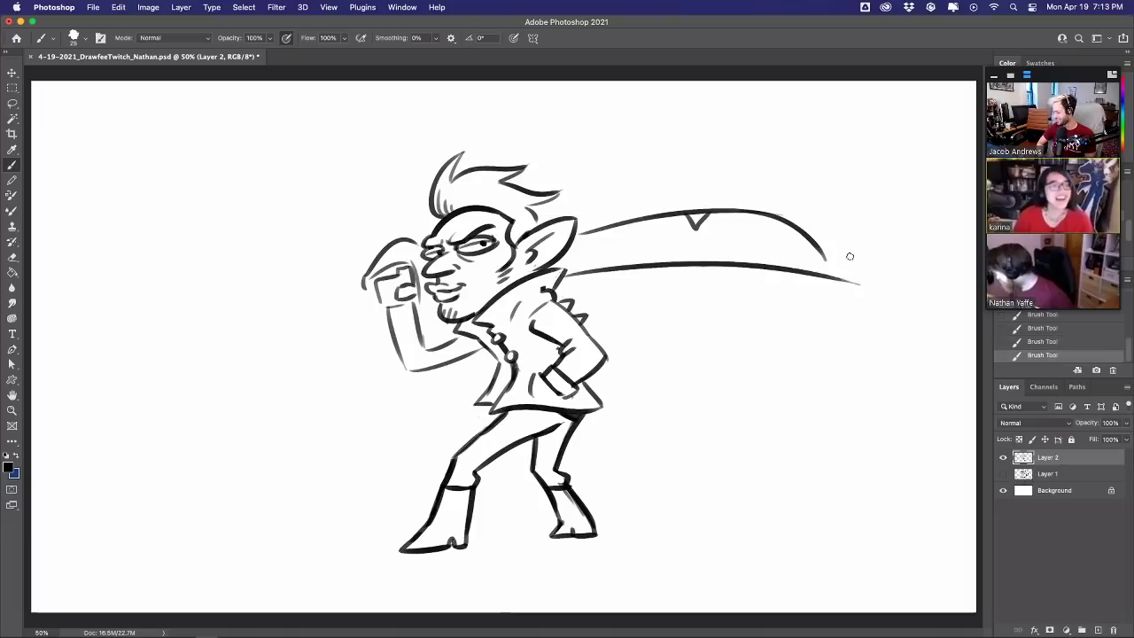
left_click_drag(809, 241, 837, 275)
key("e")
key("b")
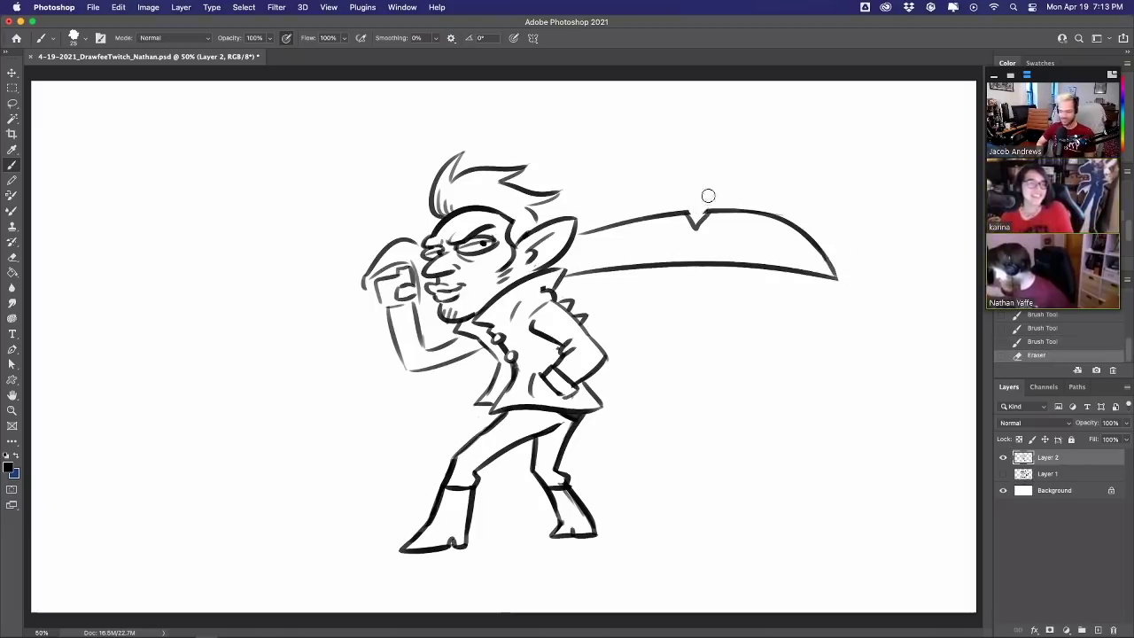
Add a second nick and an inner bevel line to the blade, and paint the handle with its pommel and the raised arm's cuff
left_click_drag(769, 213, 783, 216)
mouse_move(578, 235)
left_mouse_down()
mouse_move(684, 227)
mouse_move(822, 264)
left_mouse_up()
mouse_move(367, 288)
left_mouse_down()
mouse_move(326, 288)
mouse_move(314, 325)
mouse_move(387, 294)
mouse_move(343, 299)
mouse_move(377, 291)
mouse_move(369, 298)
mouse_move(395, 261)
mouse_move(372, 275)
mouse_move(399, 287)
mouse_move(384, 299)
mouse_move(388, 284)
mouse_move(397, 302)
mouse_move(397, 275)
mouse_move(411, 281)
mouse_move(386, 330)
mouse_move(435, 310)
mouse_move(406, 321)
left_mouse_up()
key("e")
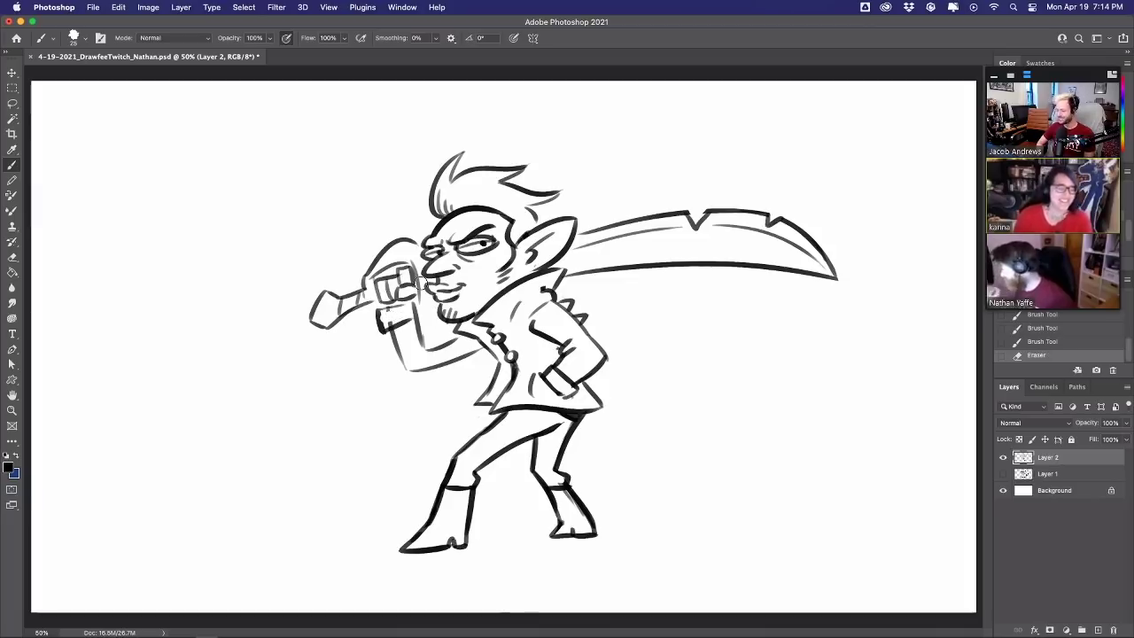
Thicken the raised arm's outlines and paint small round studs on the sword's pommel and both jacket cuffs
mouse_move(463, 340)
left_mouse_down()
mouse_move(427, 364)
mouse_move(420, 336)
mouse_move(425, 351)
mouse_move(398, 340)
mouse_move(413, 372)
left_mouse_up()
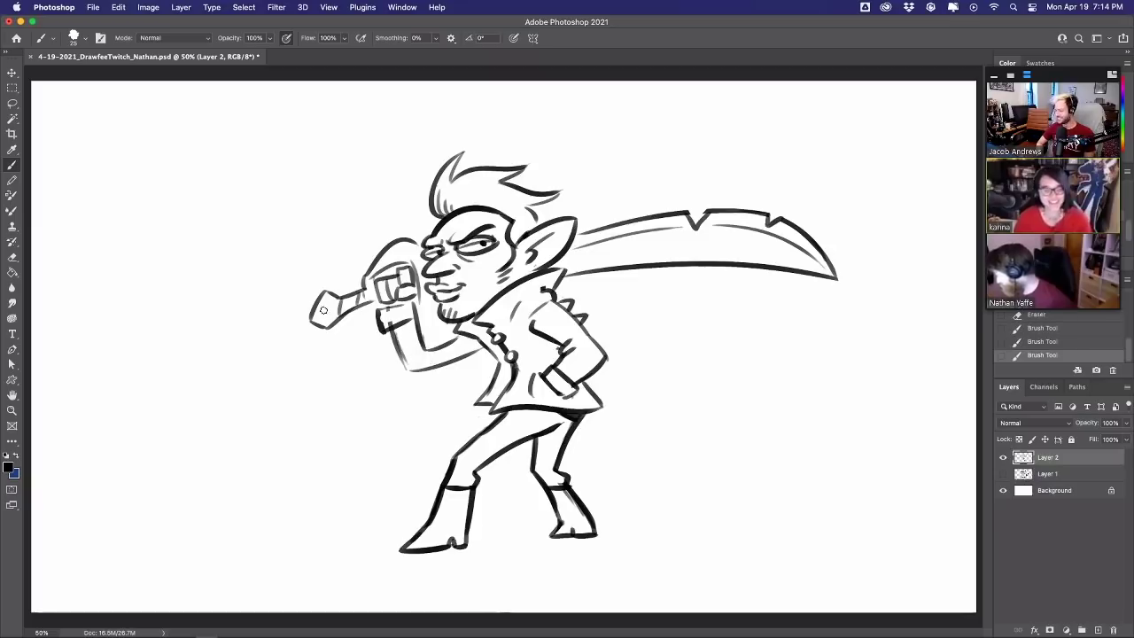
left_click_drag(324, 310, 326, 306)
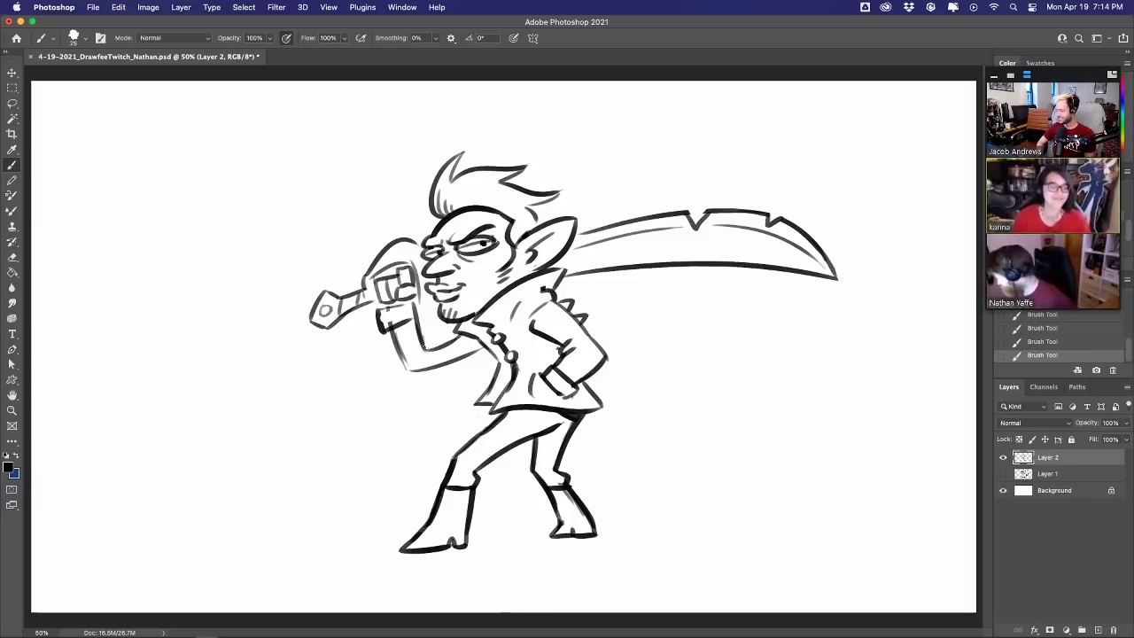
mouse_move(422, 332)
left_mouse_down()
mouse_move(429, 351)
mouse_move(391, 321)
mouse_move(407, 317)
mouse_move(382, 335)
mouse_move(386, 314)
mouse_move(412, 303)
left_mouse_up()
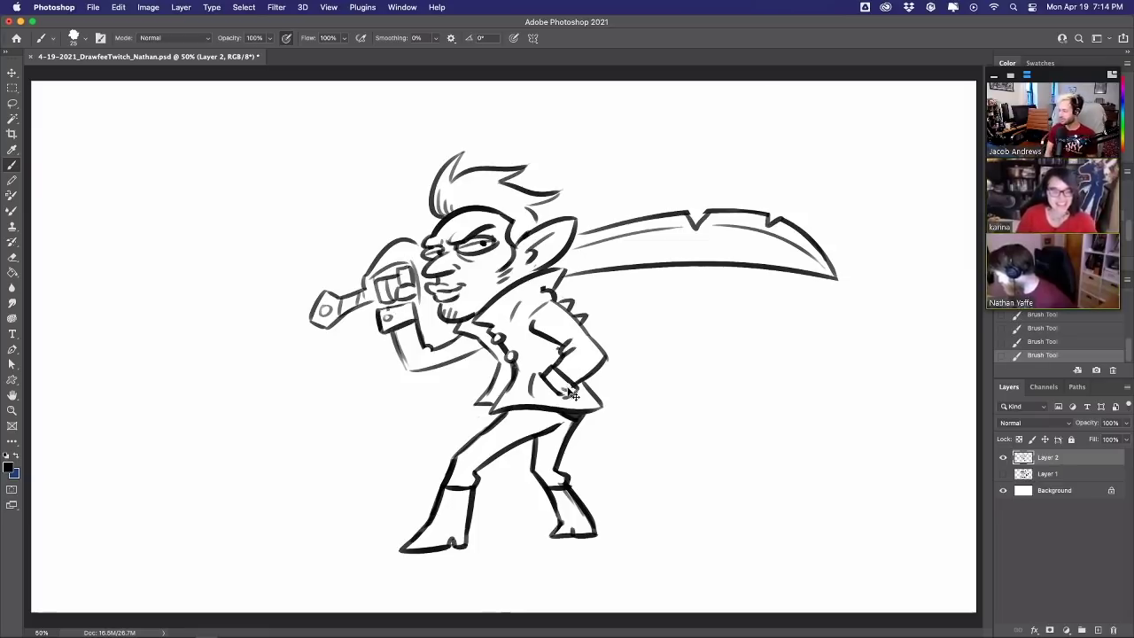
mouse_move(564, 384)
left_mouse_down()
mouse_move(576, 399)
mouse_move(608, 355)
left_mouse_up()
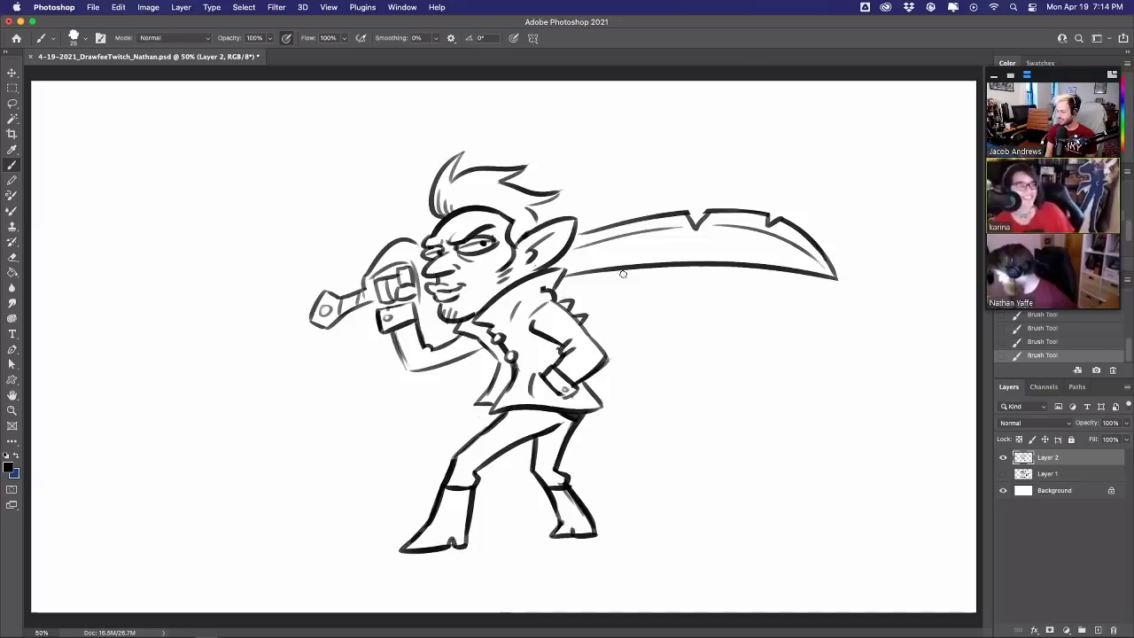
left_click_drag(393, 331, 412, 367)
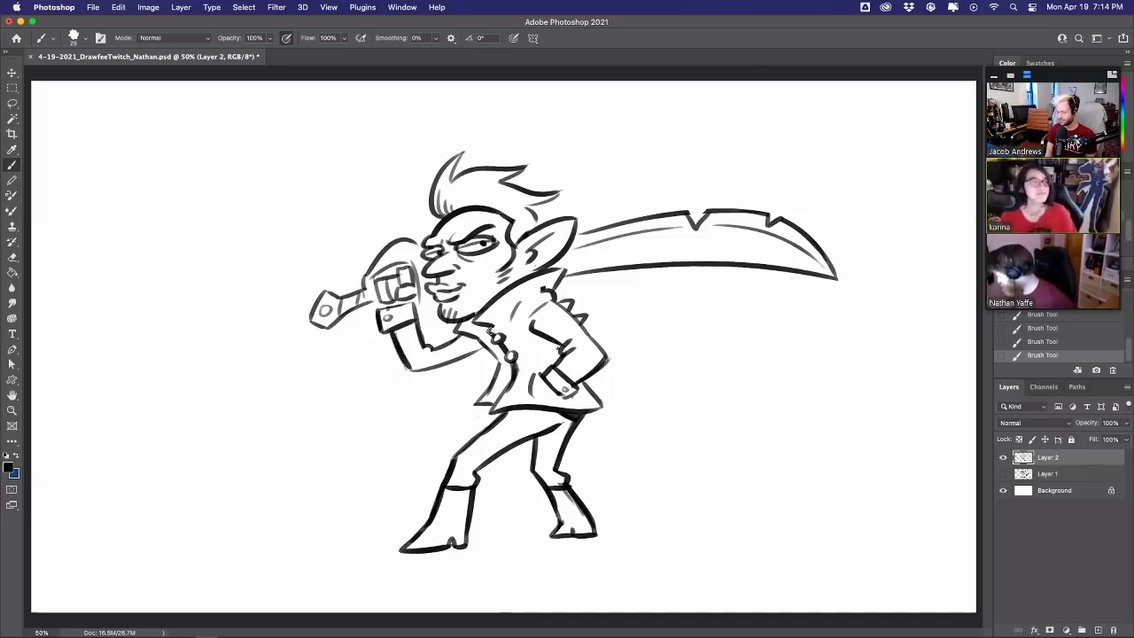
left_click_drag(488, 349, 475, 337)
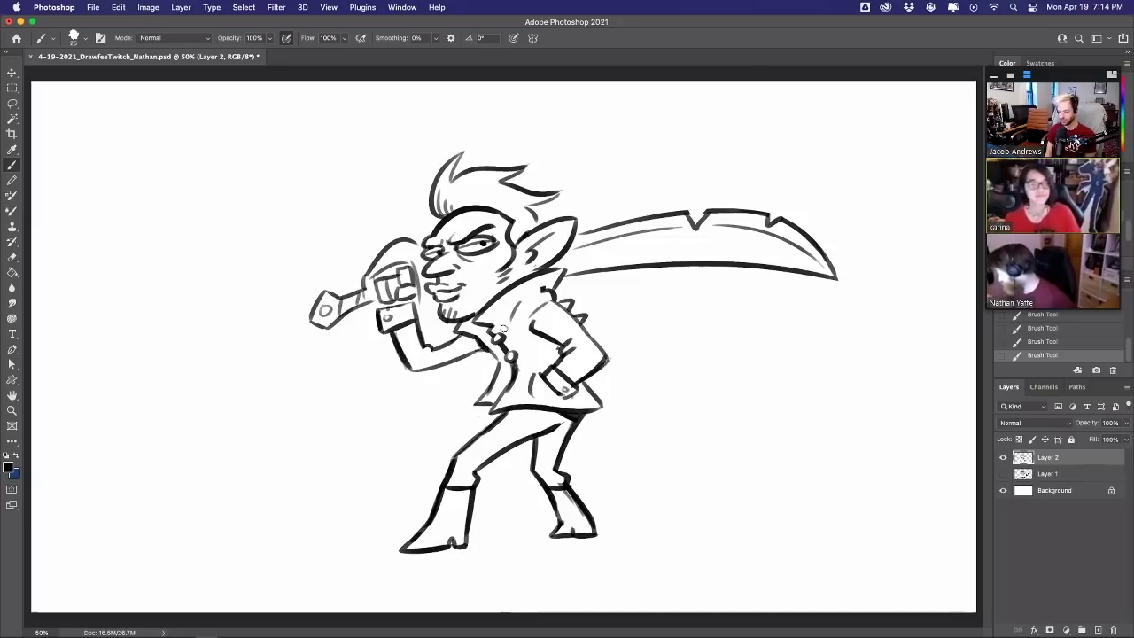
Paint spiky hair tufts below the pointed ear and strengthen the hairline just above the ear
left_click_drag(558, 345, 560, 357)
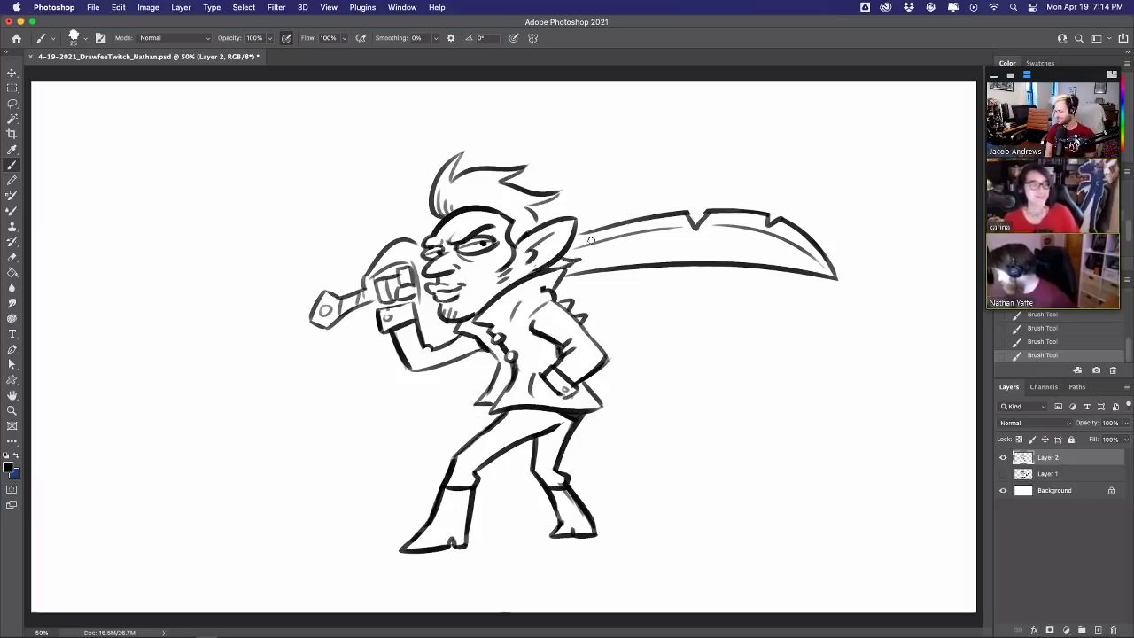
key("super+z")
left_click_drag(575, 254, 568, 264)
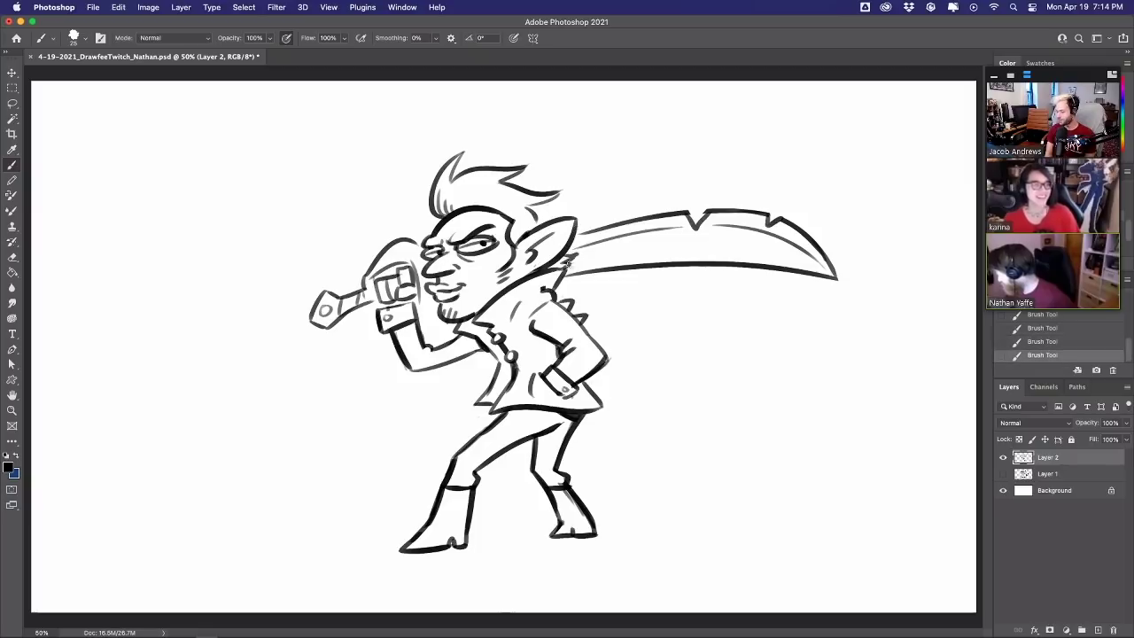
mouse_move(532, 205)
left_mouse_down()
mouse_move(549, 219)
mouse_move(538, 221)
left_mouse_up()
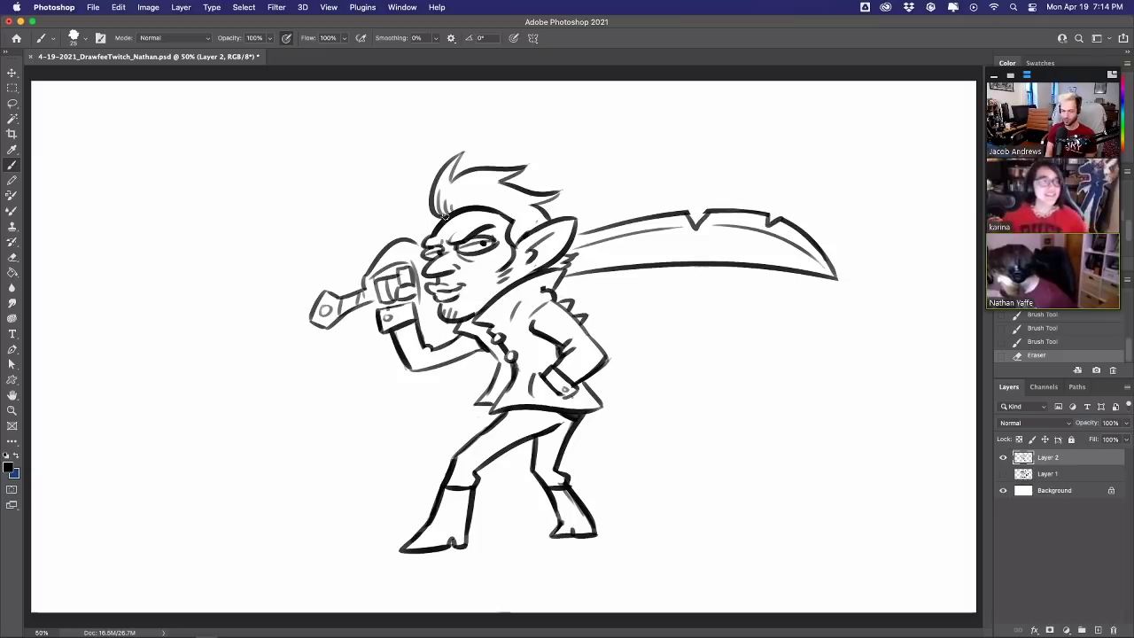
Paint a curled forelock and loose strands at the front hairline over the forehead, undoing the misplaced strokes
mouse_move(445, 215)
left_mouse_down()
mouse_move(459, 218)
mouse_move(457, 230)
mouse_move(446, 225)
left_mouse_up()
mouse_move(440, 218)
left_mouse_down()
mouse_move(466, 230)
mouse_move(434, 219)
mouse_move(420, 195)
mouse_move(428, 214)
mouse_move(405, 218)
mouse_move(424, 213)
left_mouse_up()
key("super+z")
key("super+z")
key("super+z")
key("super+z")
key("super+z")
key("super+z")
key("super+z")
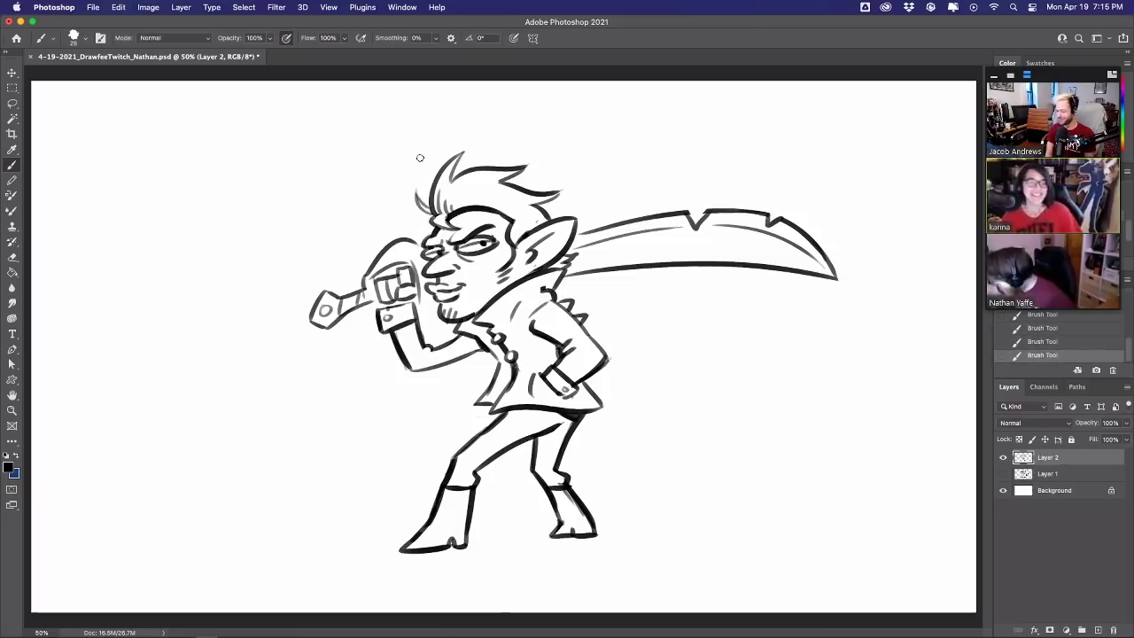
mouse_move(426, 207)
left_mouse_down()
mouse_move(439, 214)
mouse_move(418, 198)
mouse_move(447, 218)
left_mouse_up()
key("super+z")
key("super+z")
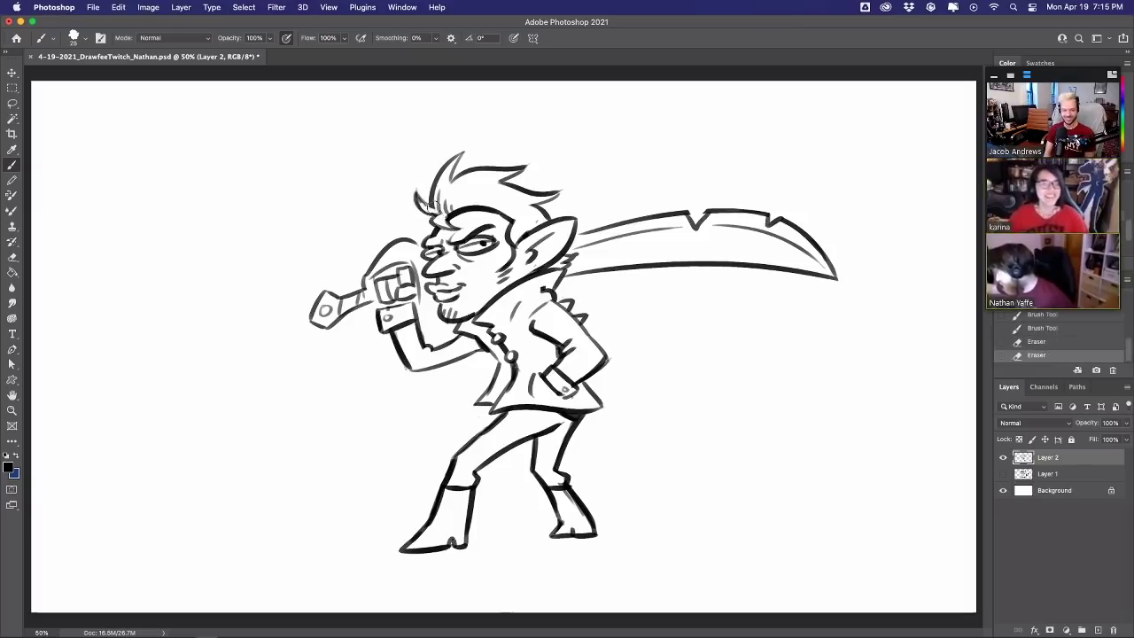
Clean up stray marks around the hair, cheek and lower lip with the Eraser
left_click_drag(412, 183, 407, 123)
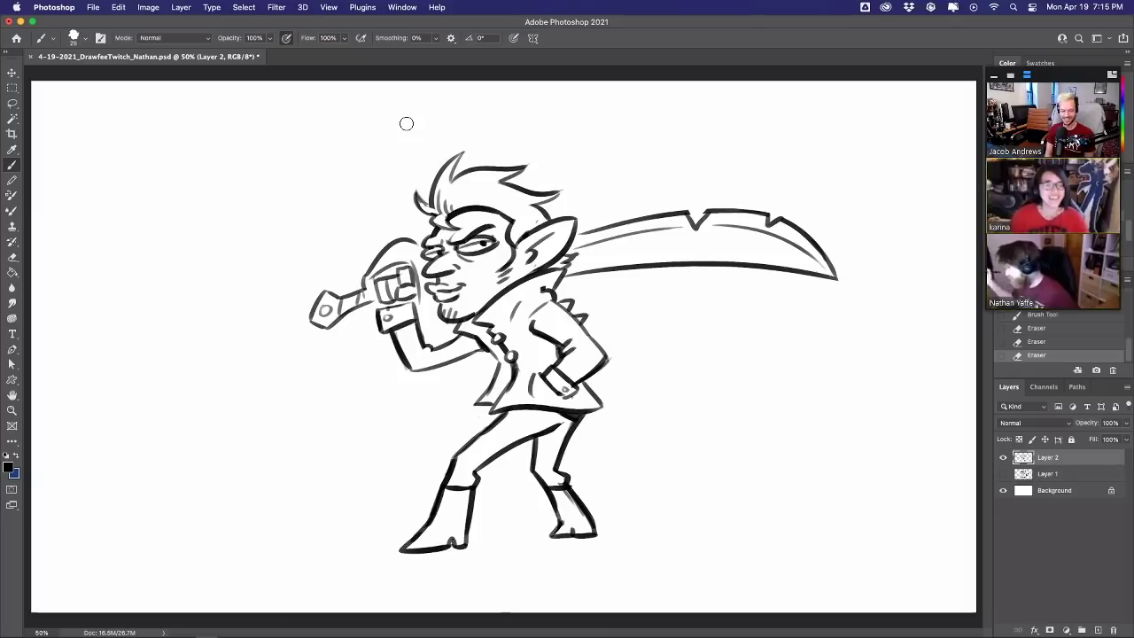
left_click_drag(510, 256, 526, 265)
left_click_drag(432, 301, 474, 285)
key("ctrl+z")
key("super+z")
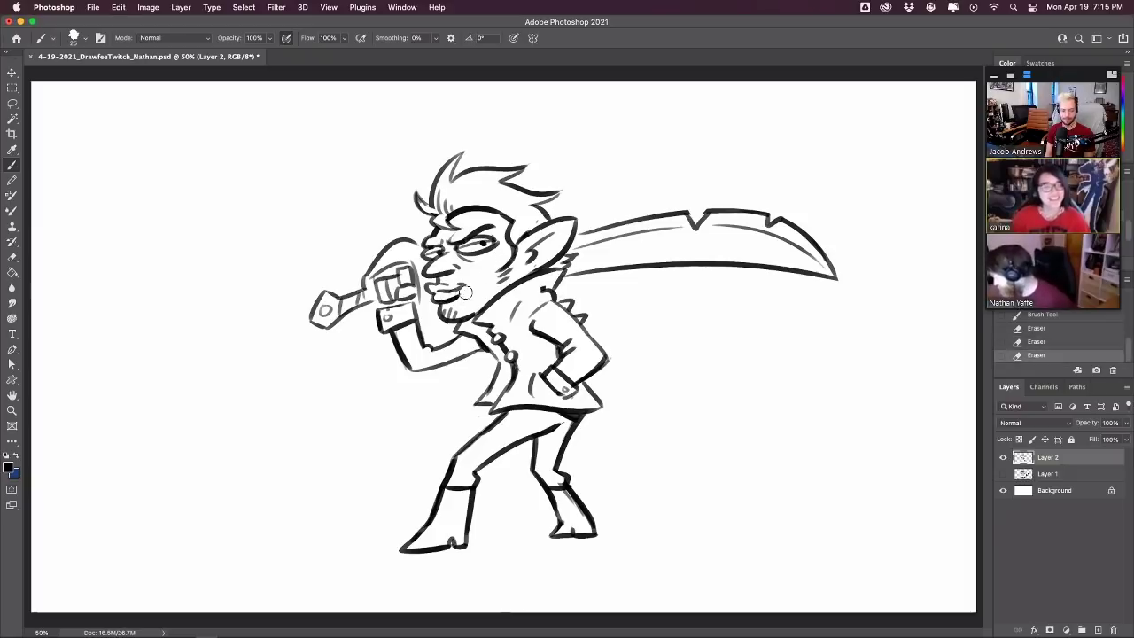
left_click(454, 304)
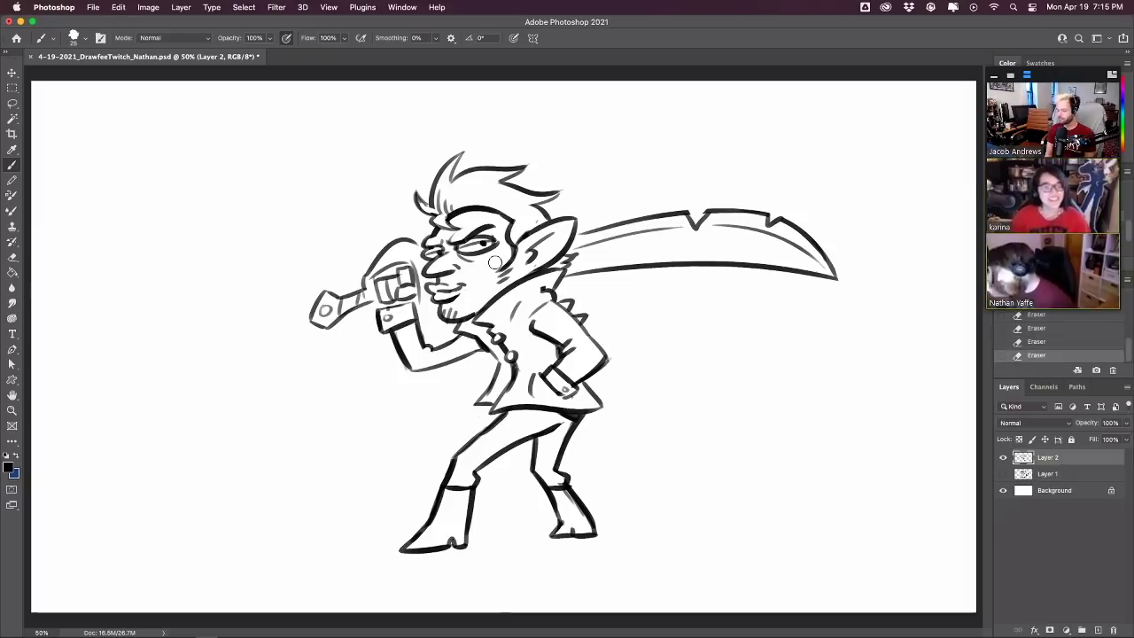
Darken the fist's finger outlines, paint a short curved line between fist and chin, and shade the top of the fist black
left_click_drag(409, 299, 415, 296)
left_click_drag(416, 286, 415, 300)
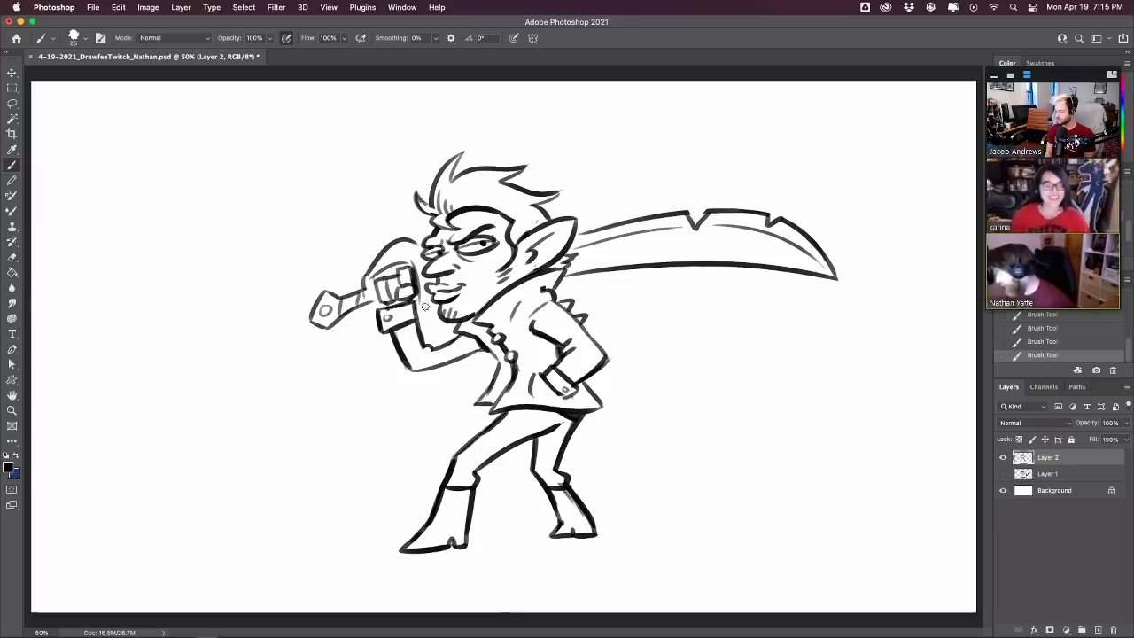
key("super+z")
left_click_drag(421, 312, 438, 304)
key("super+z")
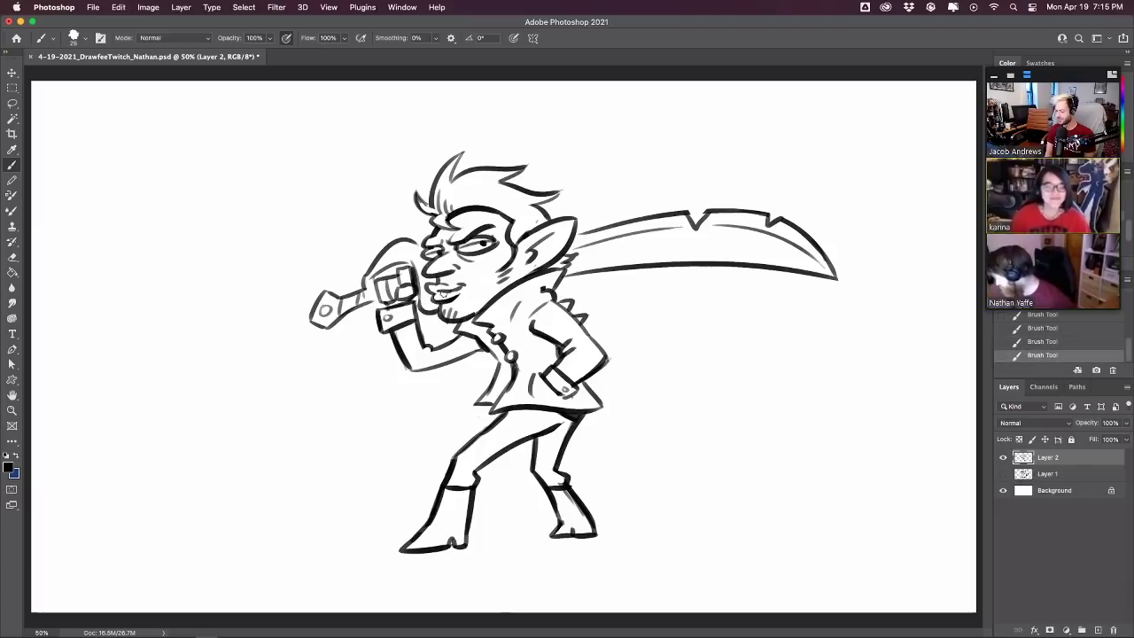
left_click_drag(375, 277, 408, 264)
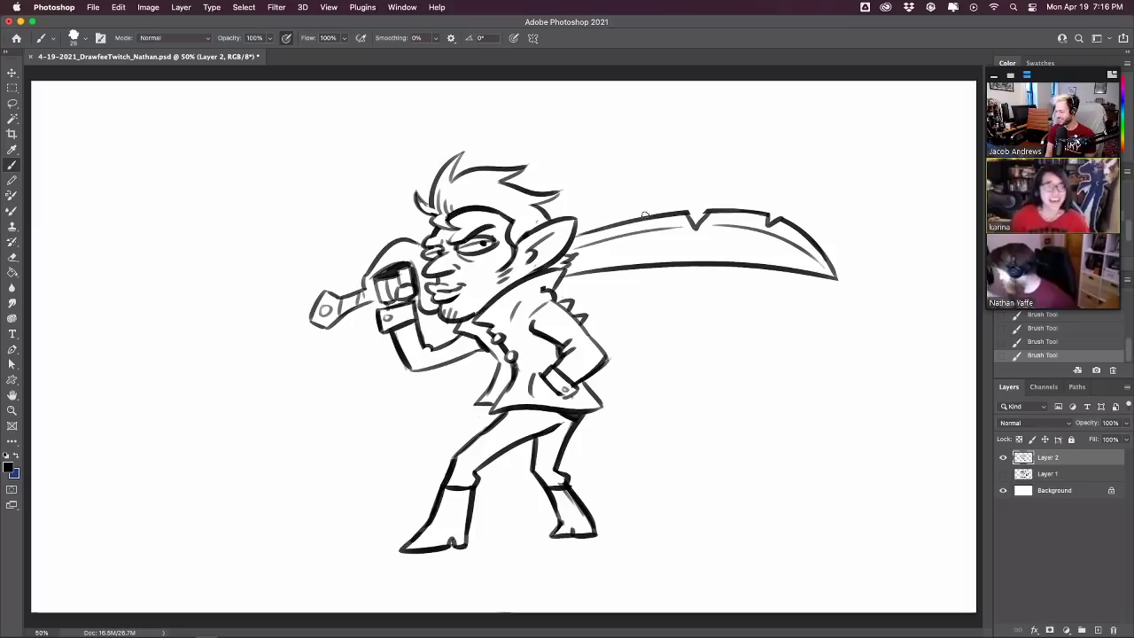
Shade the underside of the sword handle with dark strokes, and undo the trial strokes around the trousers
mouse_move(696, 212)
left_mouse_down()
mouse_move(714, 195)
mouse_move(706, 202)
left_mouse_up()
mouse_move(706, 202)
left_mouse_down()
mouse_move(705, 222)
mouse_move(714, 208)
mouse_move(755, 203)
left_mouse_up()
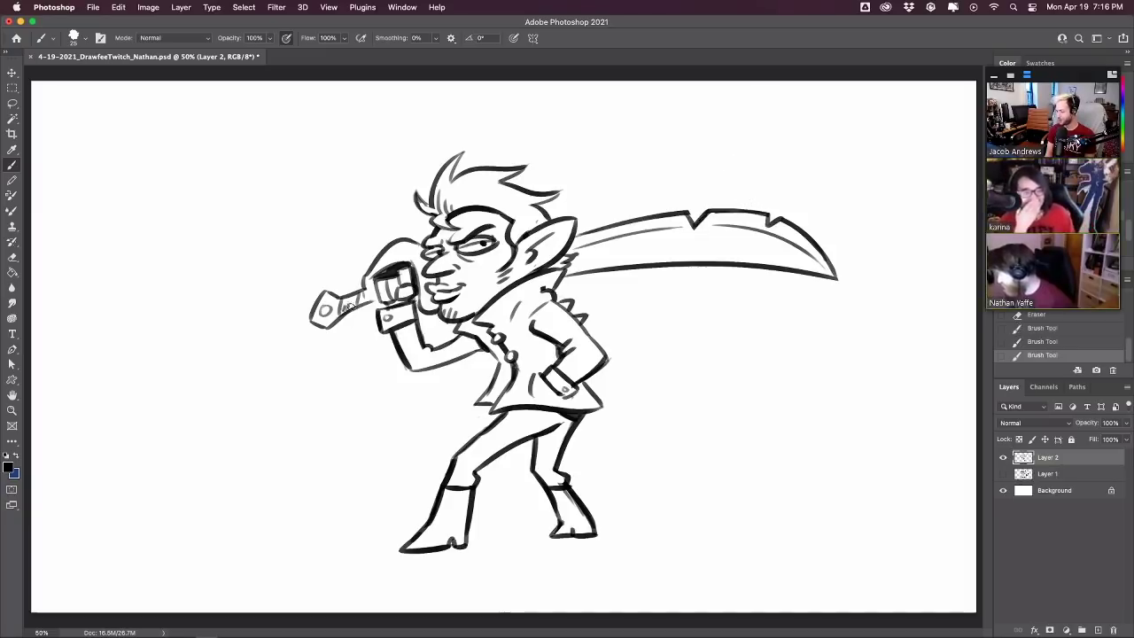
left_click_drag(350, 304, 335, 322)
left_click_drag(330, 322, 359, 301)
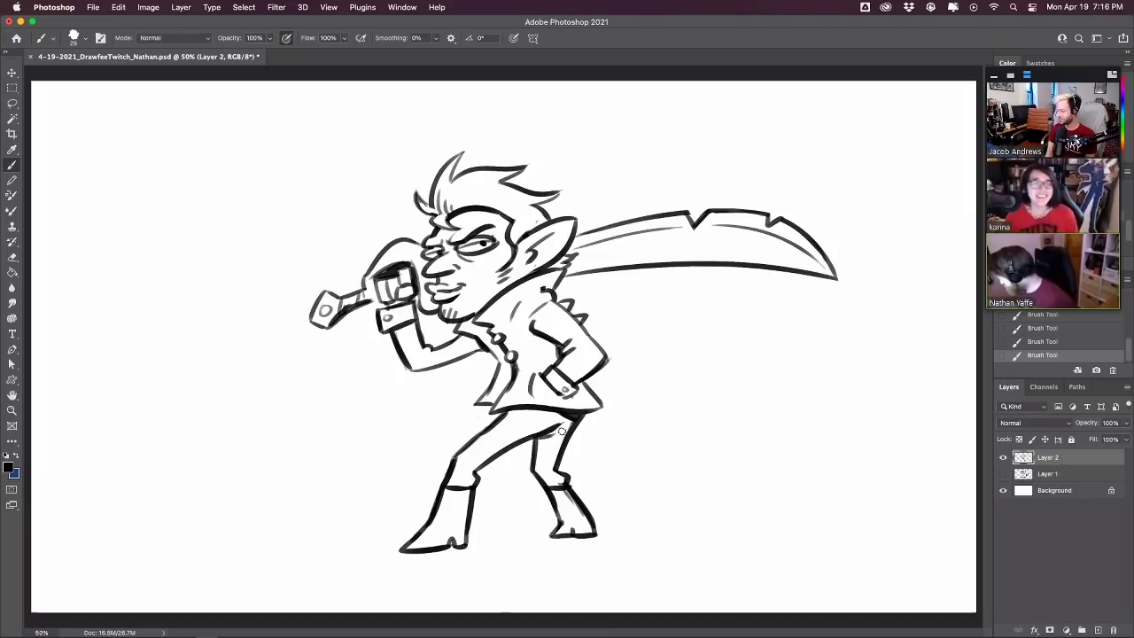
key("super+z")
left_click_drag(546, 433, 596, 409)
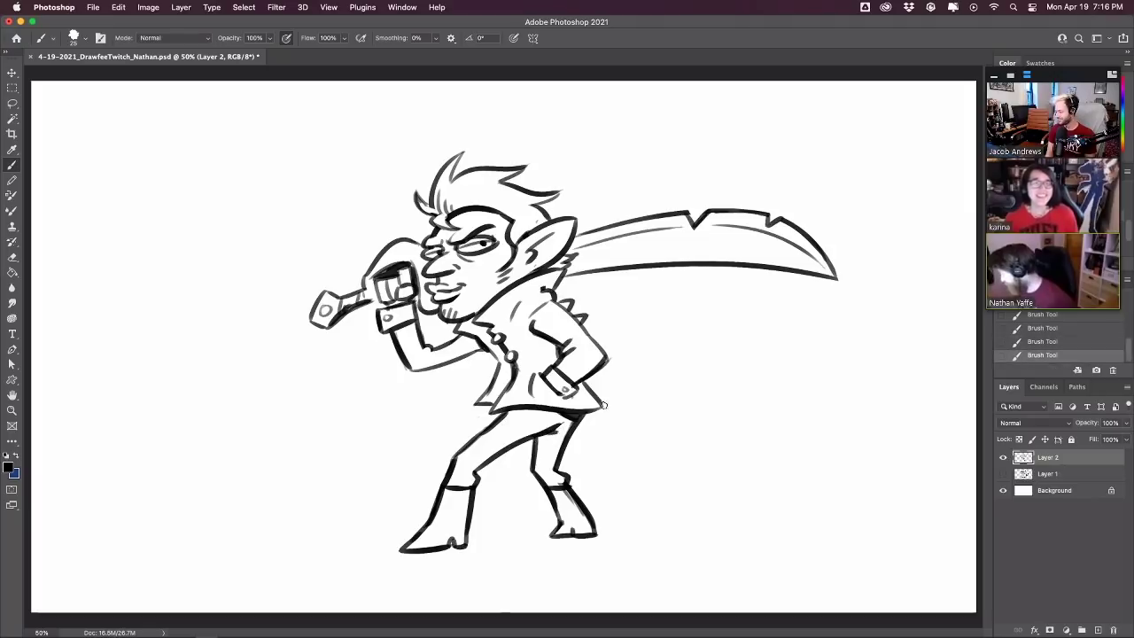
key("super+z")
Paint bands around the boot tops, and fill the rear leg and the jacket's inner lining with diagonal hatching
left_click_drag(437, 495, 473, 493)
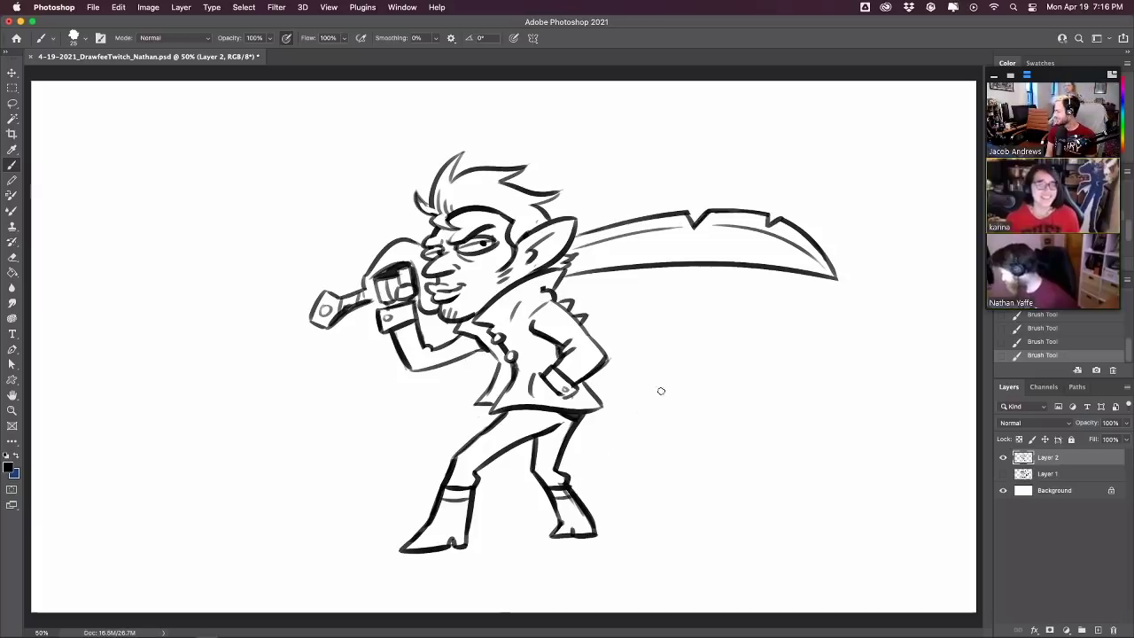
mouse_move(536, 440)
left_mouse_down()
mouse_move(567, 426)
mouse_move(558, 468)
mouse_move(590, 528)
left_mouse_up()
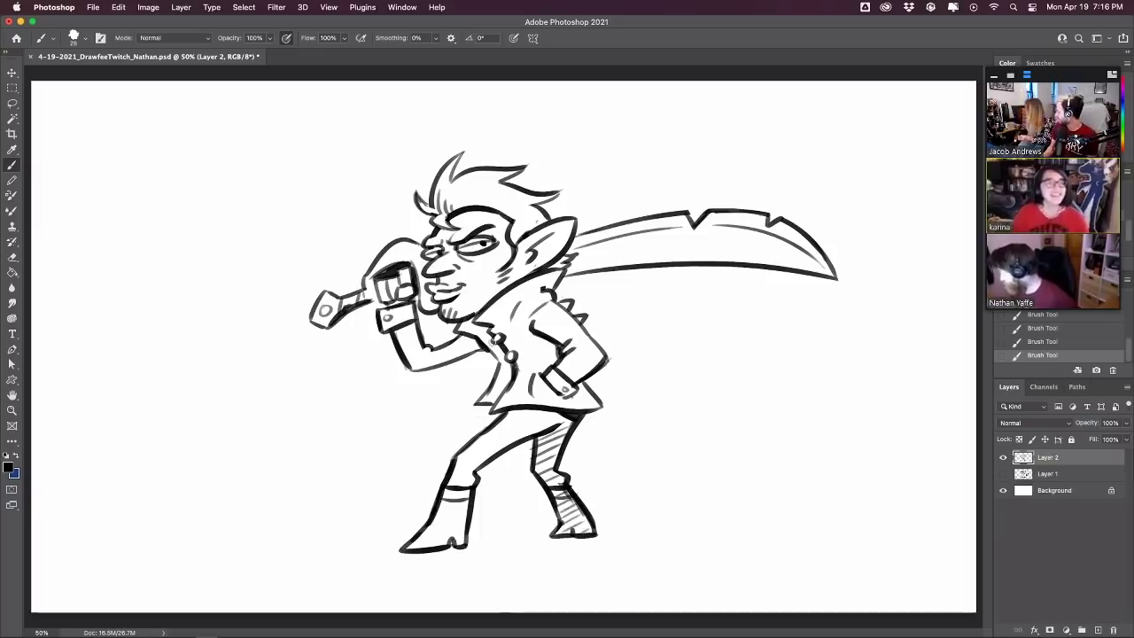
mouse_move(464, 338)
left_mouse_down()
mouse_move(495, 326)
mouse_move(511, 379)
mouse_move(521, 363)
left_mouse_up()
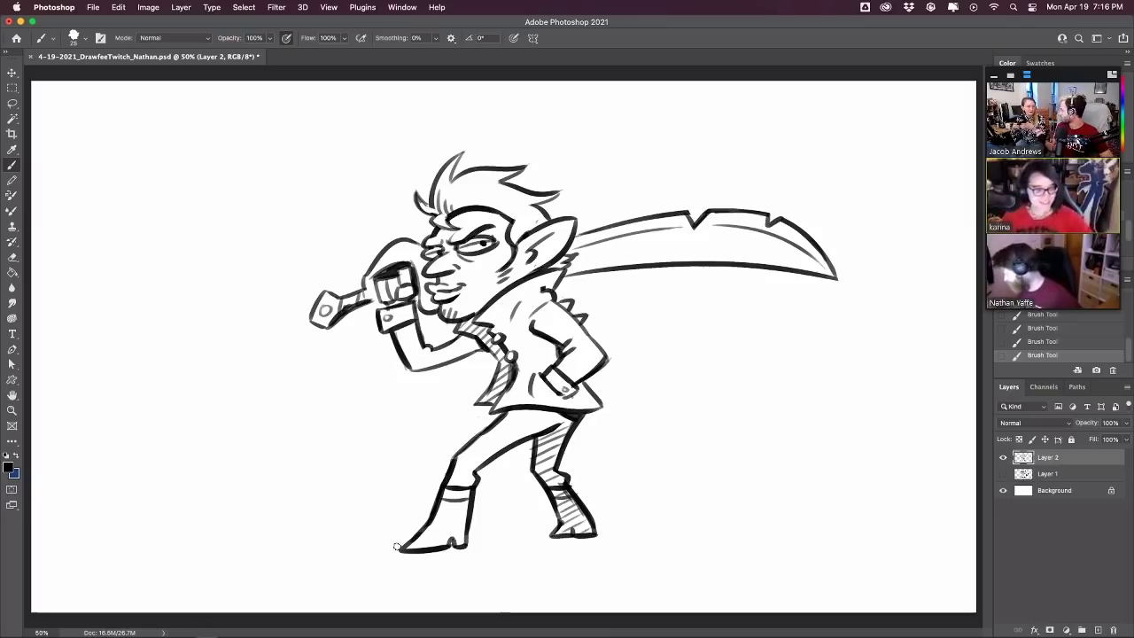
Paint a flat elliptical ground shadow beneath both boots and fill it with diagonal hatching
left_click_drag(355, 560, 543, 556)
key("super+z")
left_click_drag(355, 561, 667, 544)
key("super+z")
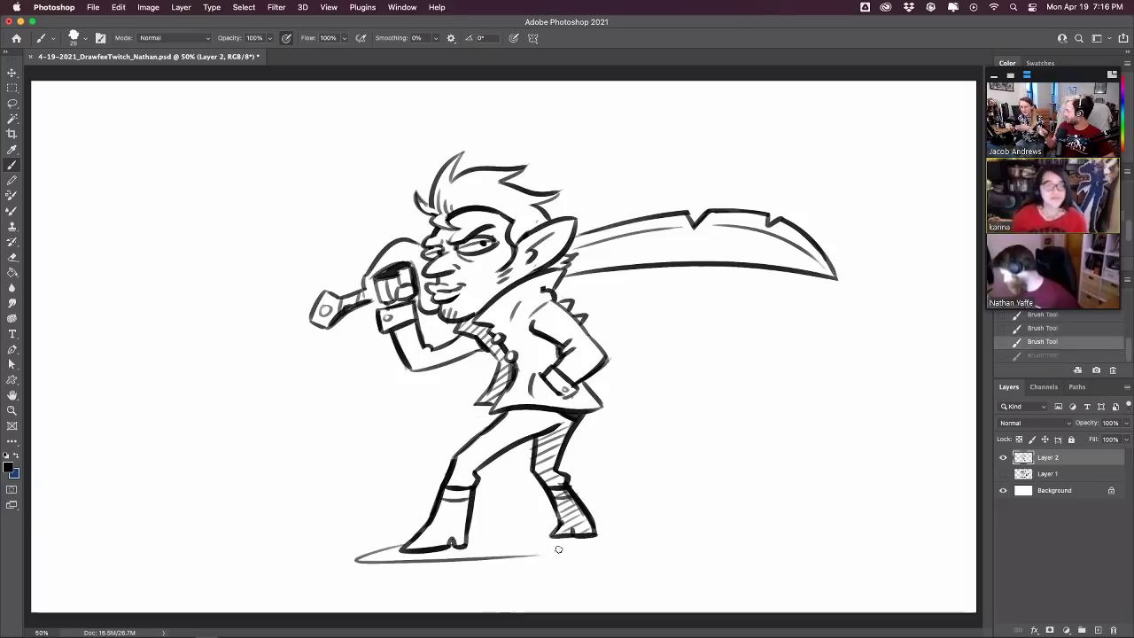
left_click_drag(535, 556, 549, 547)
left_click_drag(470, 539, 657, 544)
mouse_move(359, 560)
left_mouse_down()
mouse_move(660, 536)
mouse_move(666, 525)
left_mouse_up()
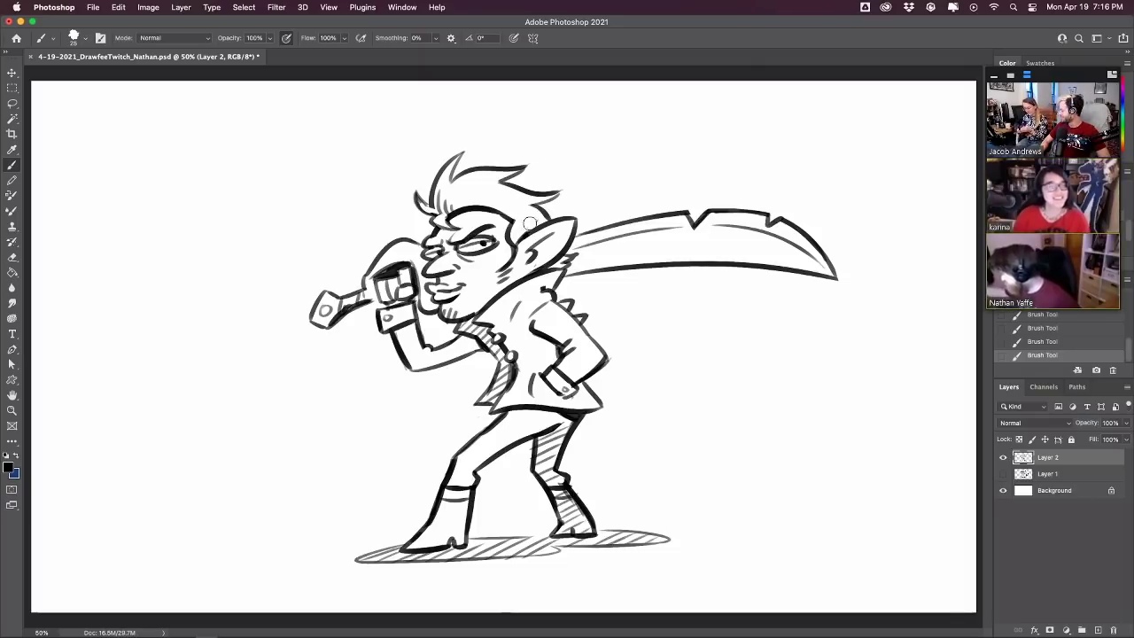
Erase the stray line above the ear and a gap near the ear tip, and paint a small cuff earring there
left_click_drag(529, 222, 541, 200)
left_click_drag(569, 243, 572, 247)
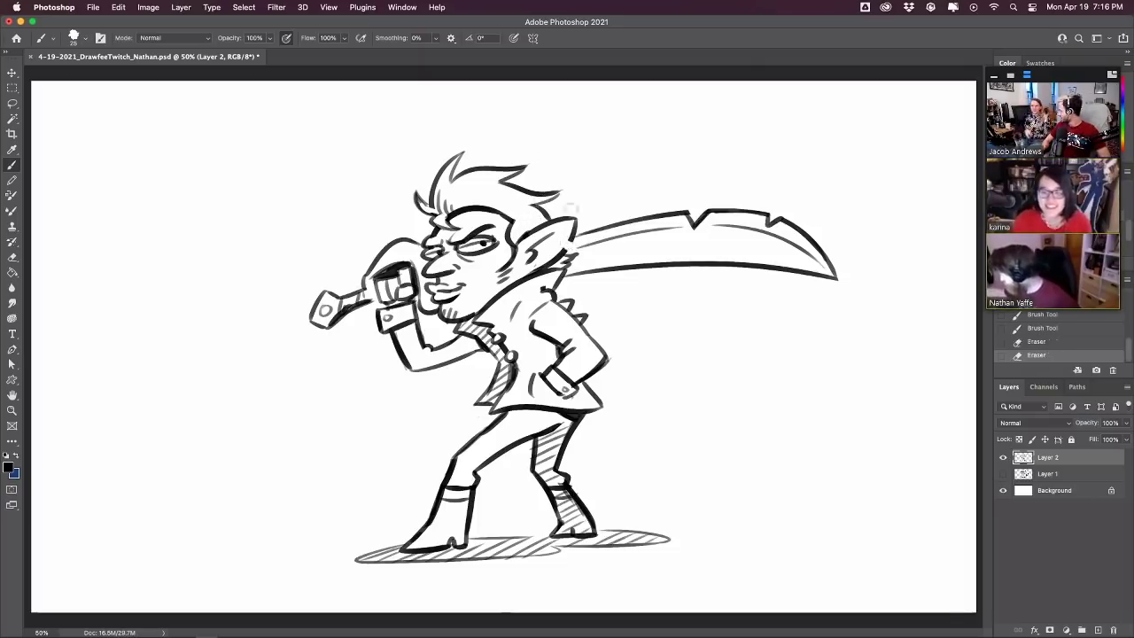
key("super+z")
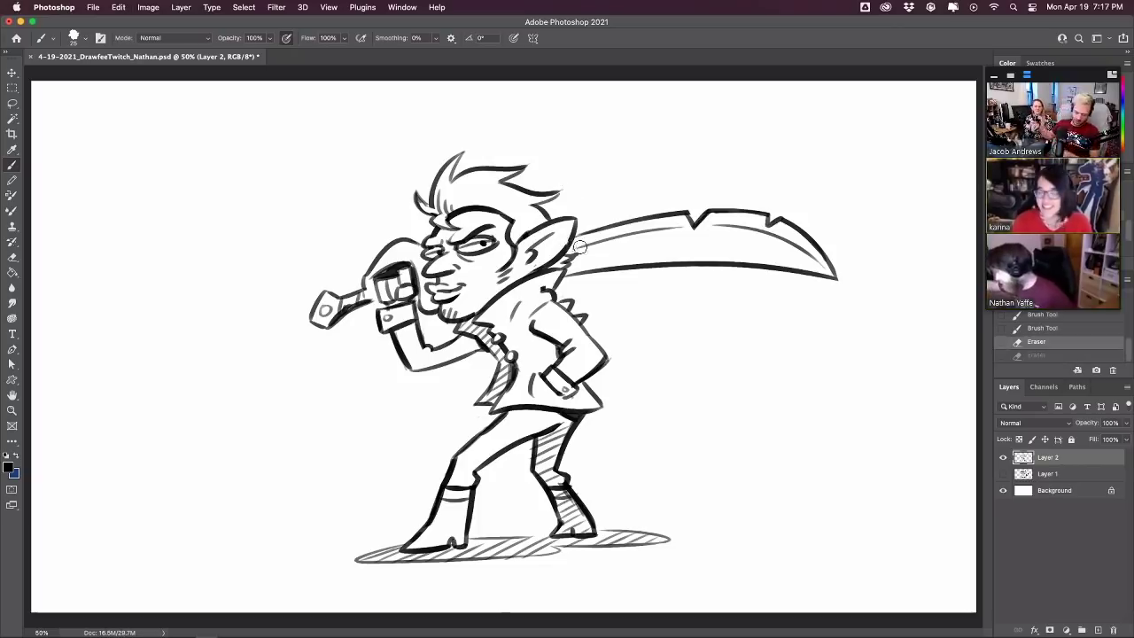
key("super+shift+z")
mouse_move(566, 239)
left_mouse_down()
mouse_move(581, 248)
mouse_move(564, 240)
left_mouse_up()
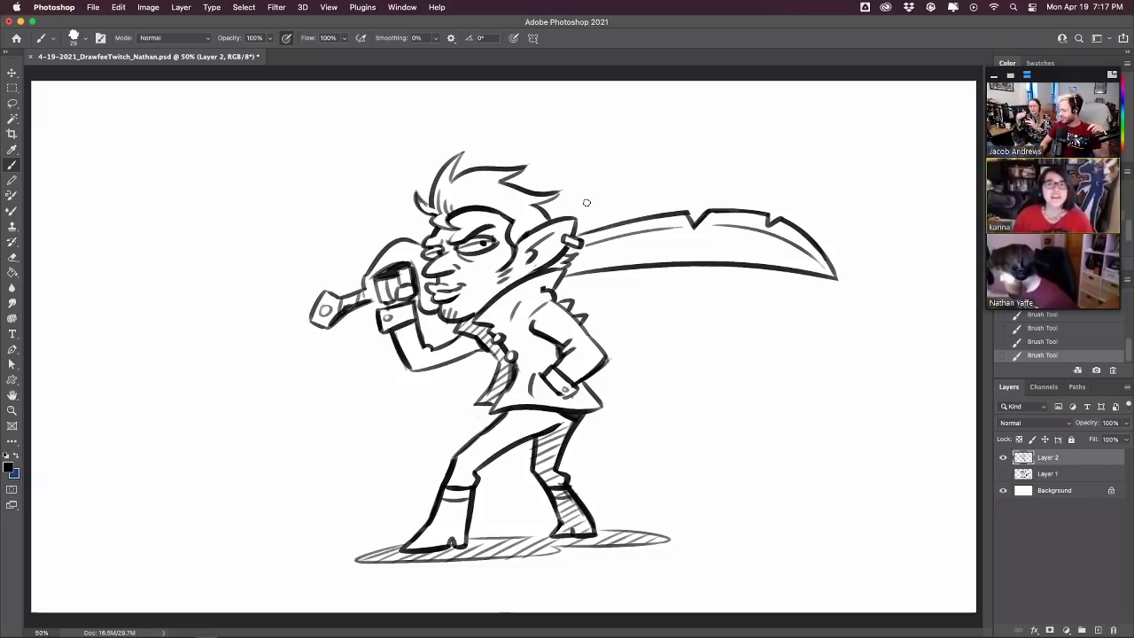
Thicken the raised arm's outer contour at the elbow and add a black shadow where the sleeve meets the jacket front
left_click_drag(390, 353, 418, 383)
mouse_move(394, 333)
left_mouse_down()
mouse_move(418, 369)
mouse_move(490, 343)
mouse_move(515, 347)
mouse_move(478, 351)
mouse_move(484, 337)
left_mouse_up()
key("super+z")
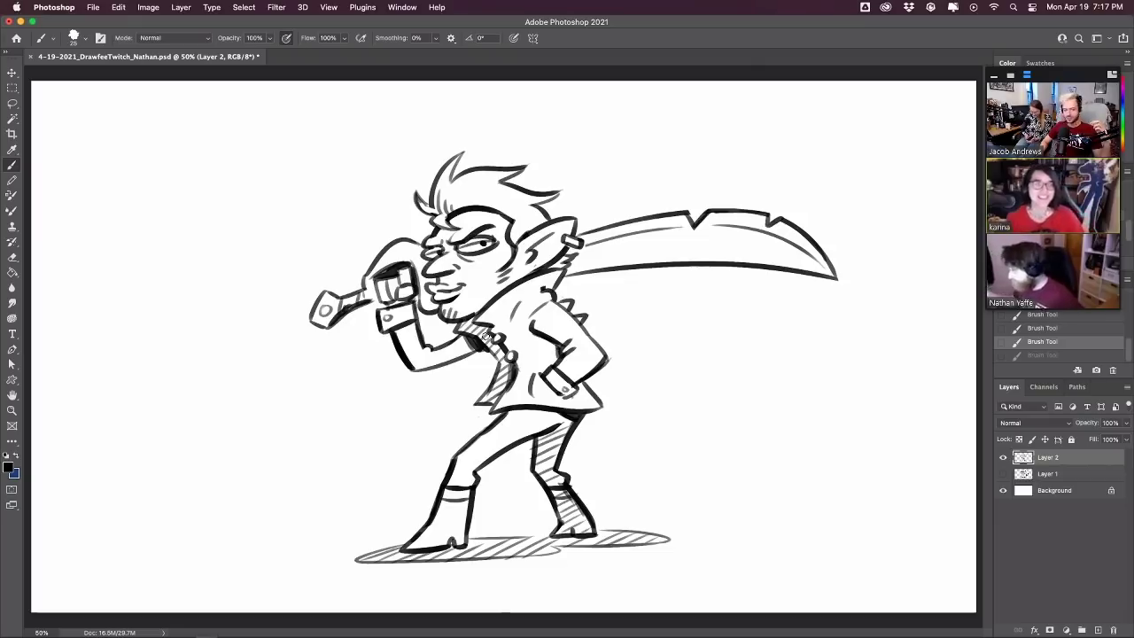
left_click(452, 544)
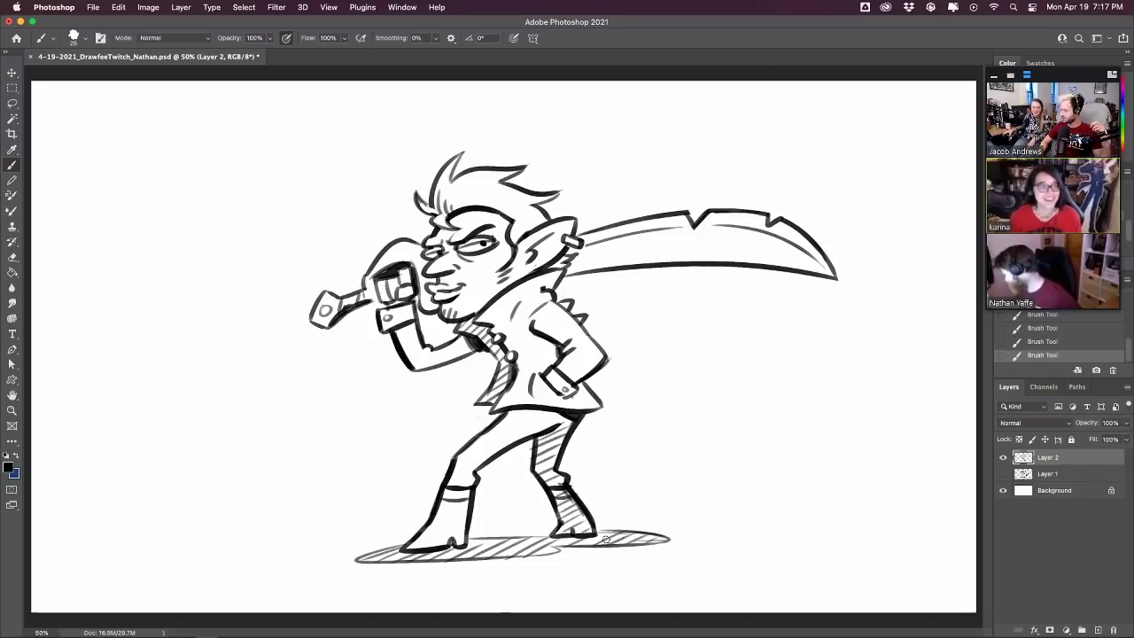
key("super+z")
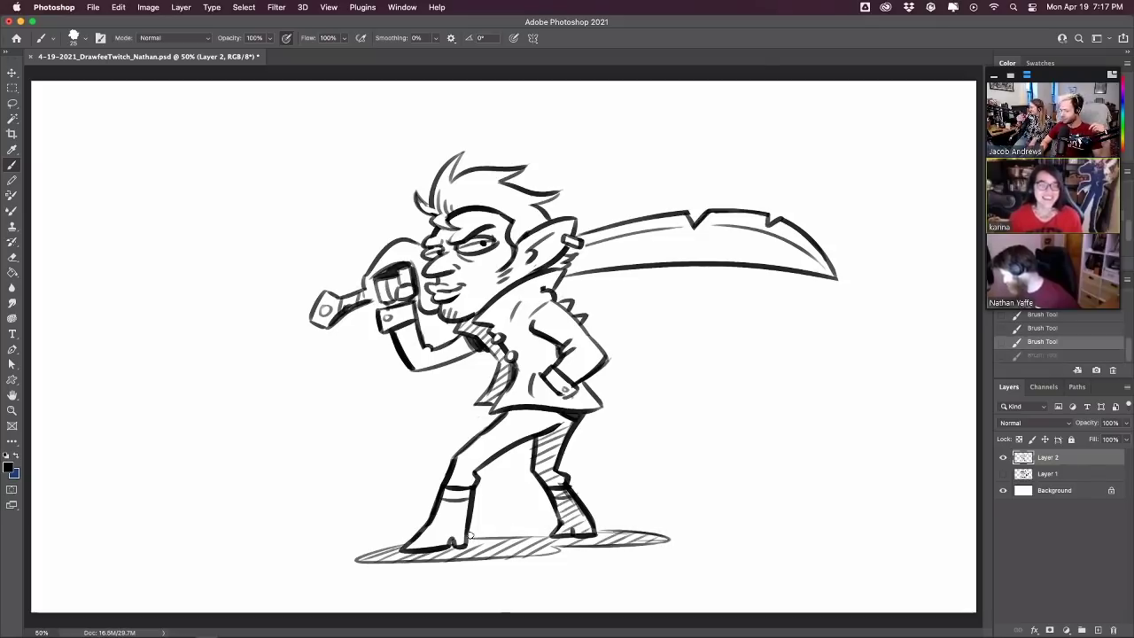
left_click_drag(470, 537, 548, 533)
key("super+z")
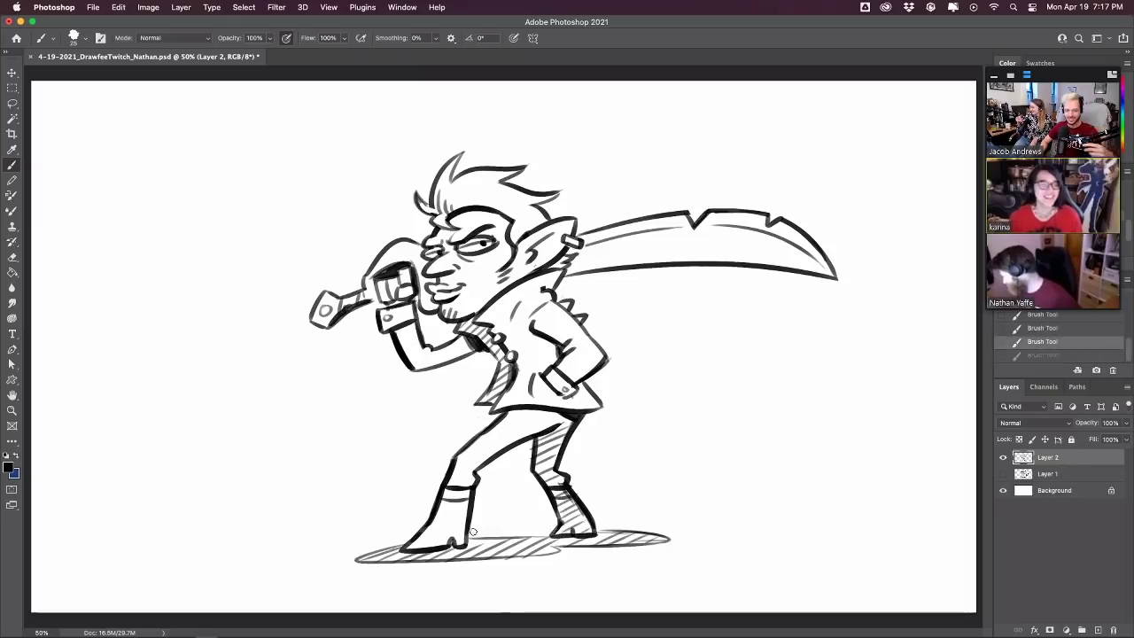
Outline the ground shadow's back edge between the boots and repaint its front end as a wider rounded curve
left_click_drag(472, 532, 549, 531)
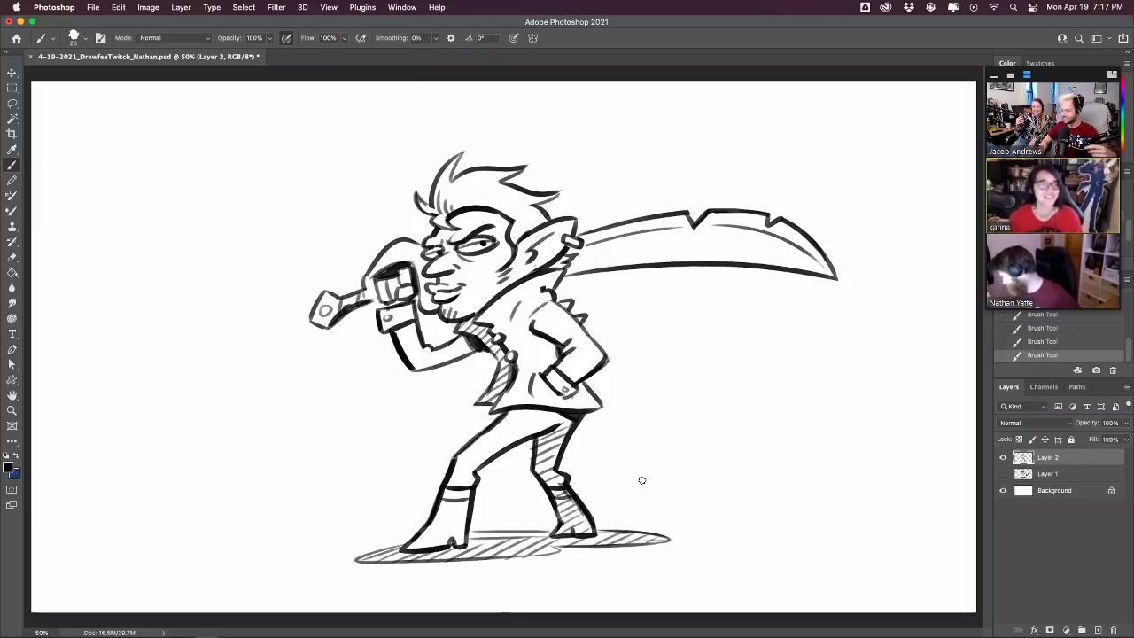
key("e")
mouse_move(504, 536)
left_mouse_down()
mouse_move(489, 543)
mouse_move(537, 539)
mouse_move(514, 532)
left_mouse_up()
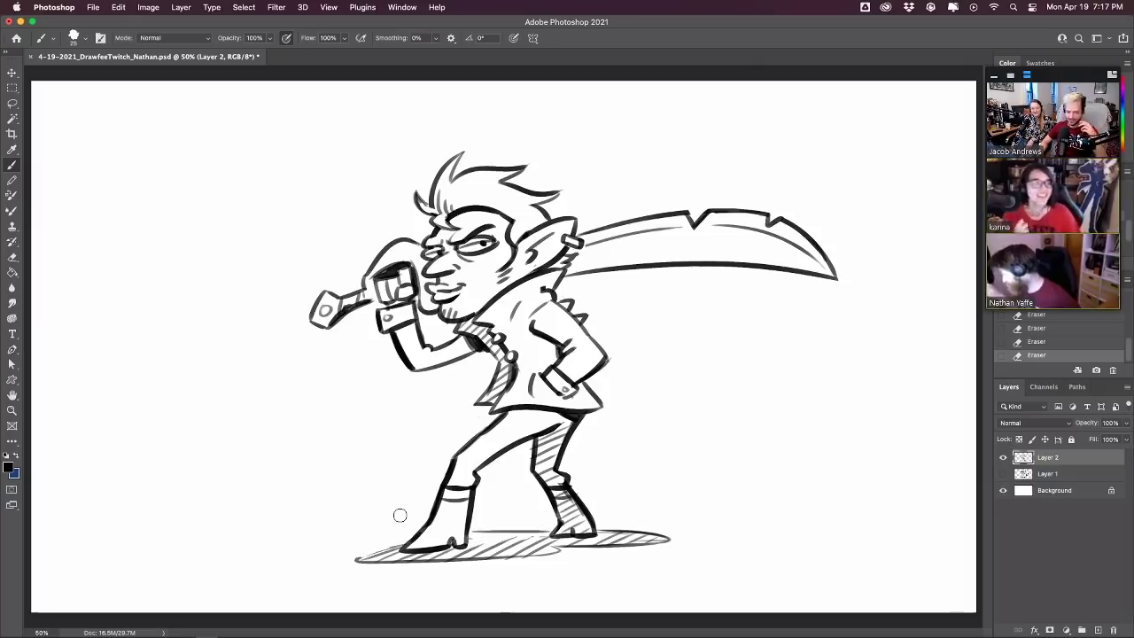
mouse_move(414, 531)
left_mouse_down()
mouse_move(374, 528)
mouse_move(367, 558)
mouse_move(379, 565)
mouse_move(360, 561)
mouse_move(413, 526)
left_mouse_up()
key("super+z")
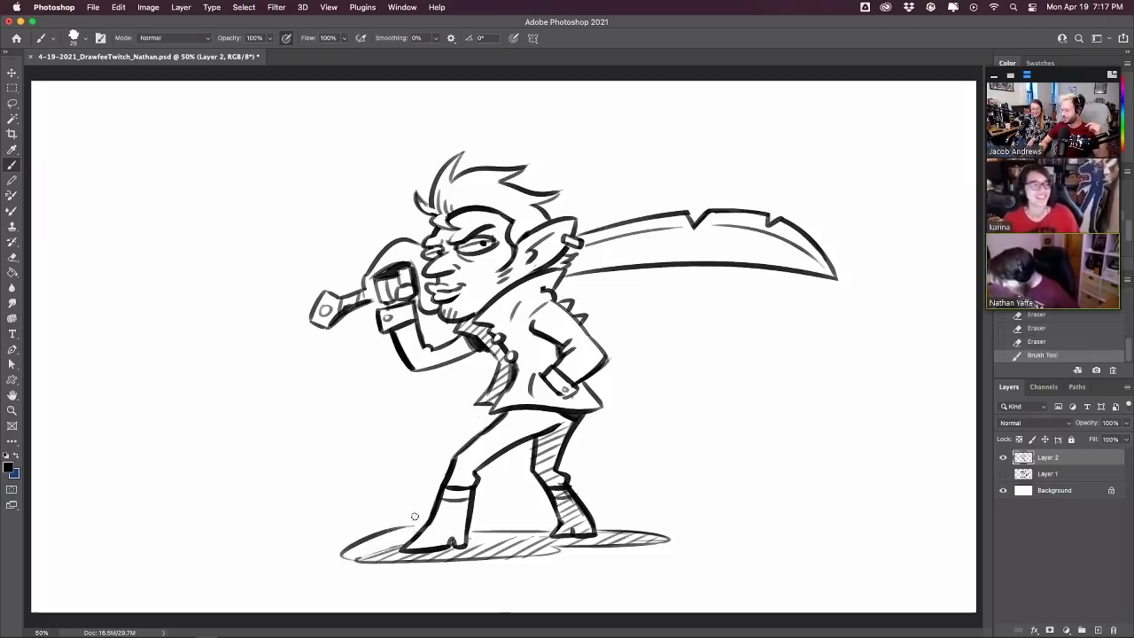
key("super+z")
mouse_move(356, 560)
left_mouse_down()
mouse_move(412, 522)
mouse_move(374, 540)
mouse_move(413, 532)
left_mouse_up()
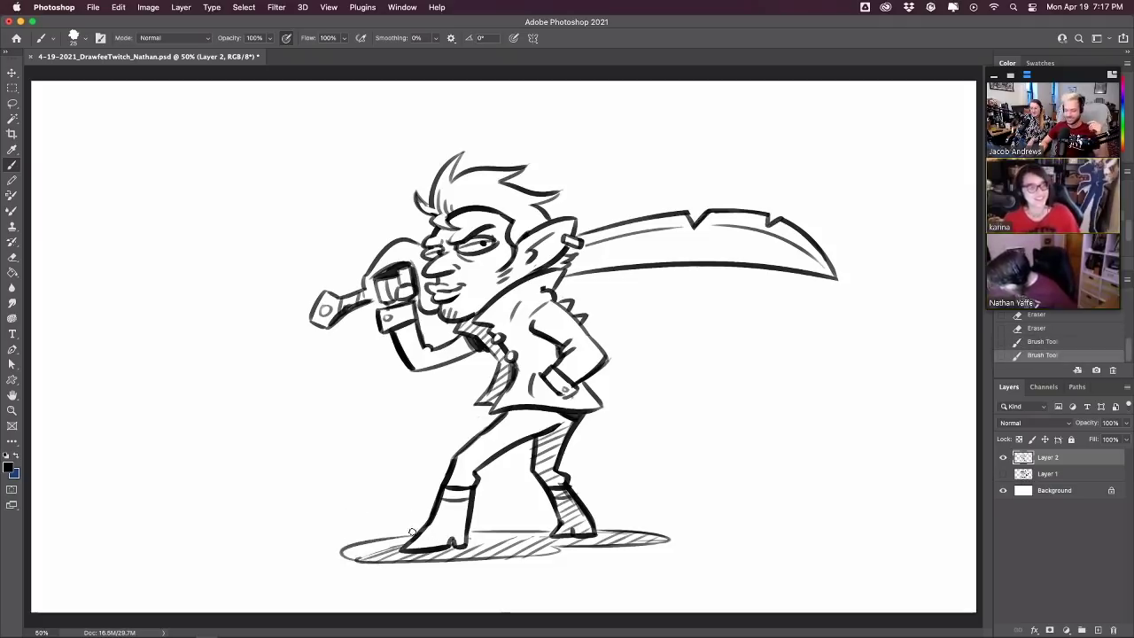
mouse_move(358, 555)
left_mouse_down()
mouse_move(383, 546)
mouse_move(374, 550)
left_mouse_up()
Add diagonal hatching to the ground shadow between the boots and in its extended front end
key("b")
left_click_drag(459, 559, 534, 526)
left_click_drag(470, 544, 493, 528)
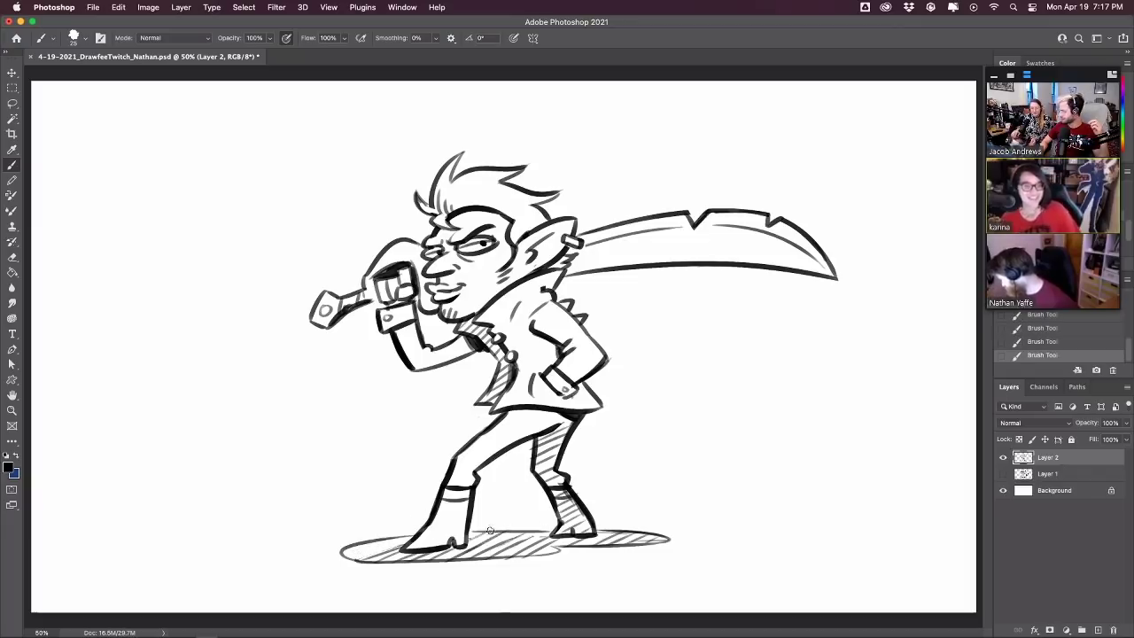
left_click_drag(365, 553, 400, 535)
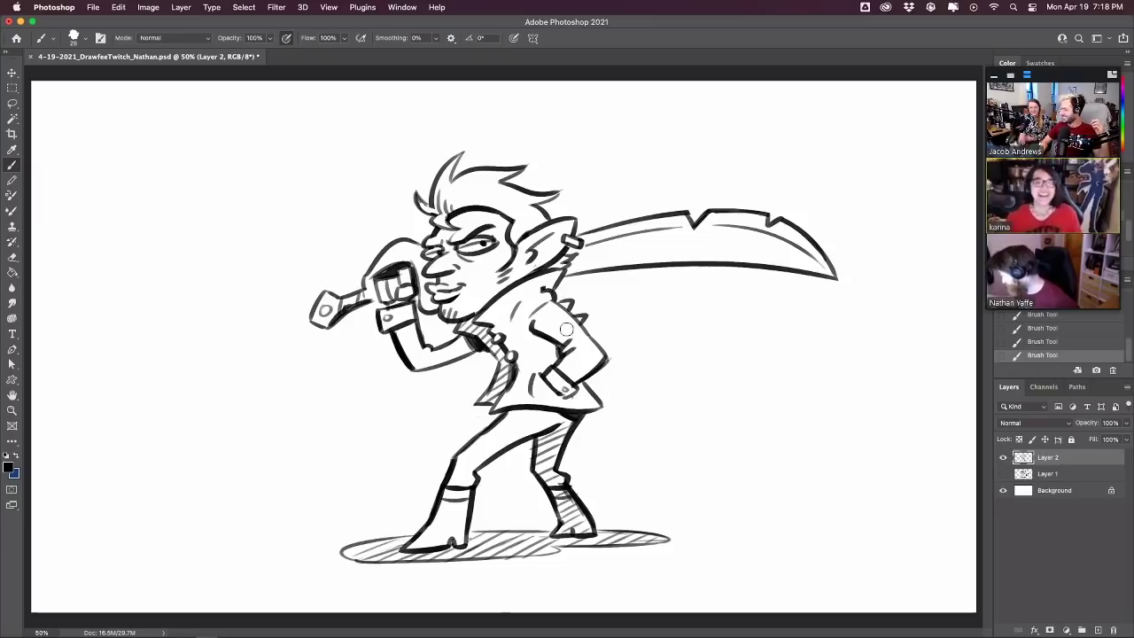
Clean up stray marks beside the legs and along the jacket's lower front edge
left_click_drag(526, 451, 528, 472)
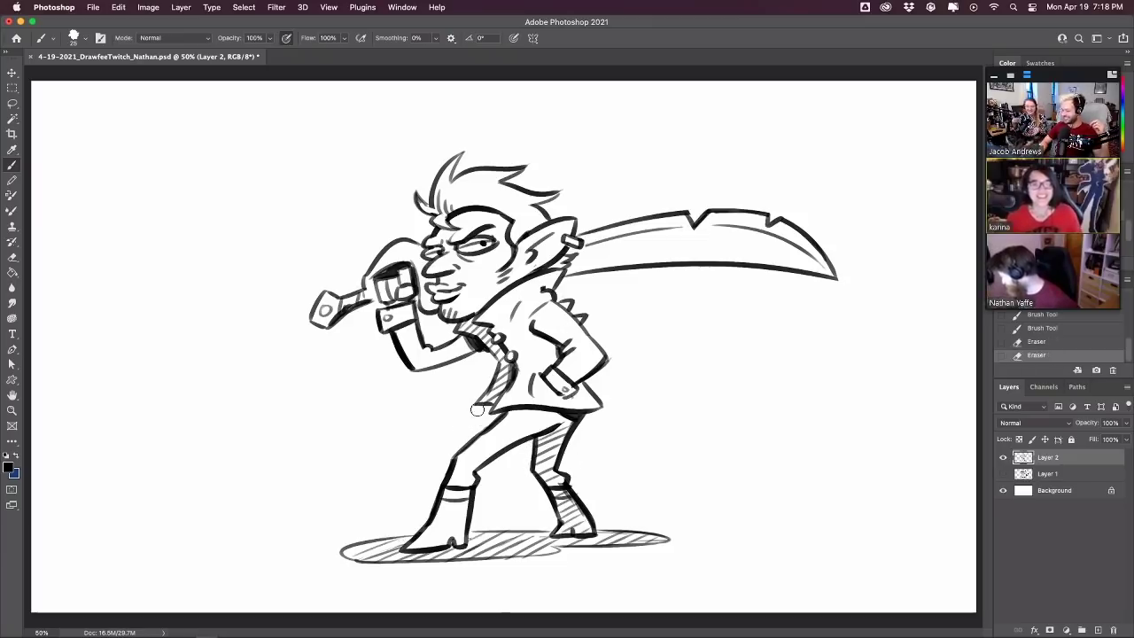
left_click_drag(477, 410, 494, 387)
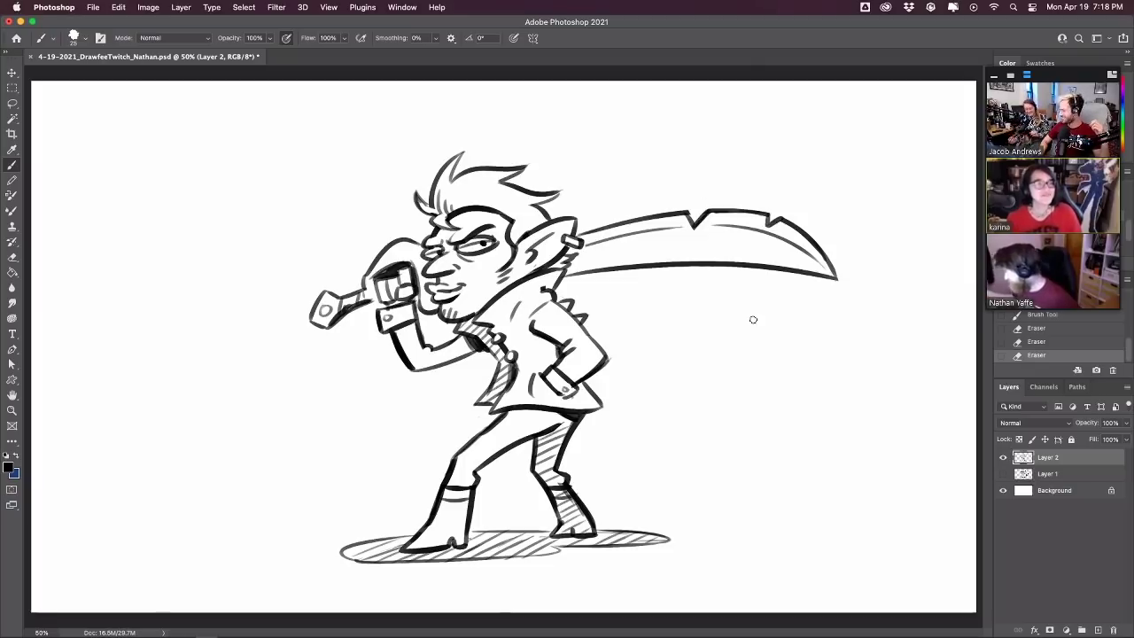
mouse_move(420, 199)
left_mouse_down()
mouse_move(426, 209)
mouse_move(420, 197)
mouse_move(470, 147)
left_mouse_up()
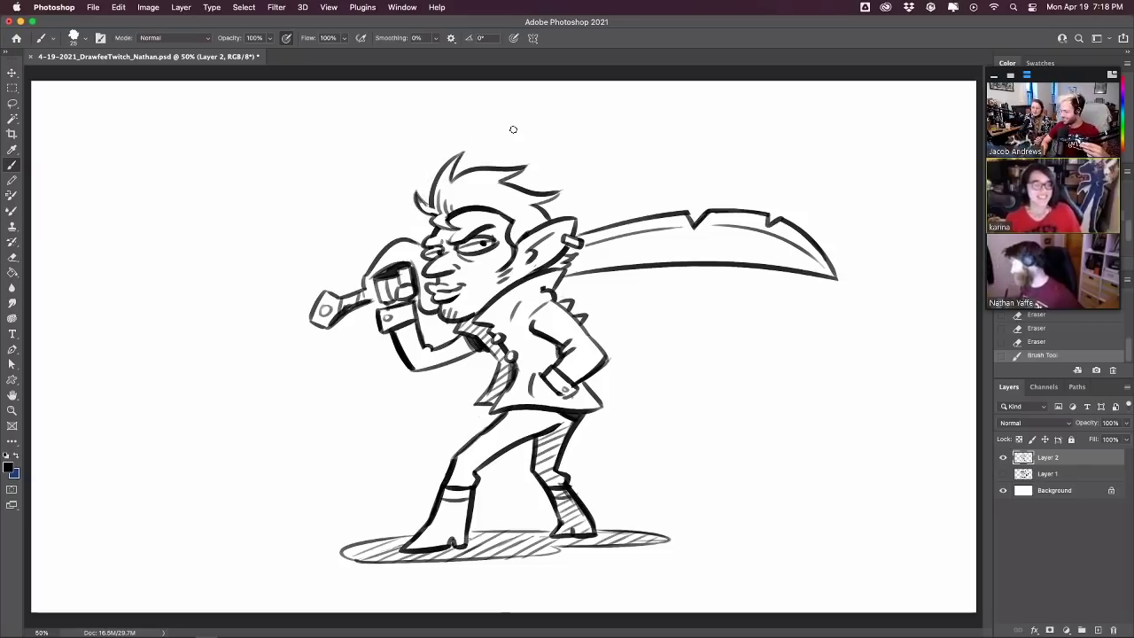
Paint thin floating bubbles and small four-pointed sparkles in front of the head and behind the back, and tidy around the hair
left_click_drag(361, 194, 341, 204)
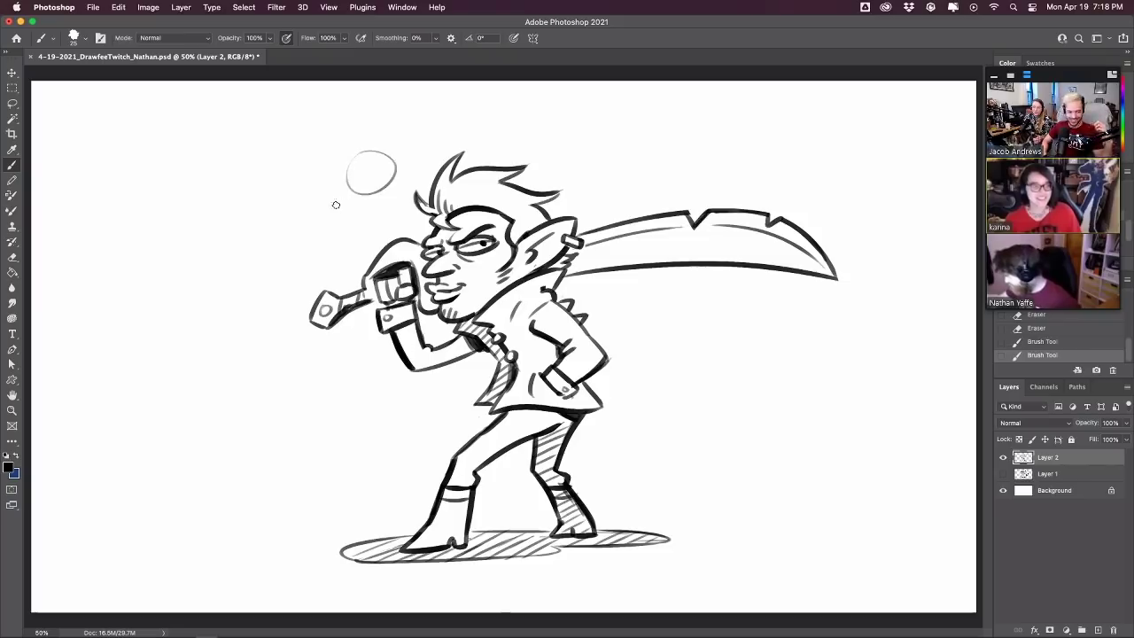
left_click_drag(636, 322, 637, 319)
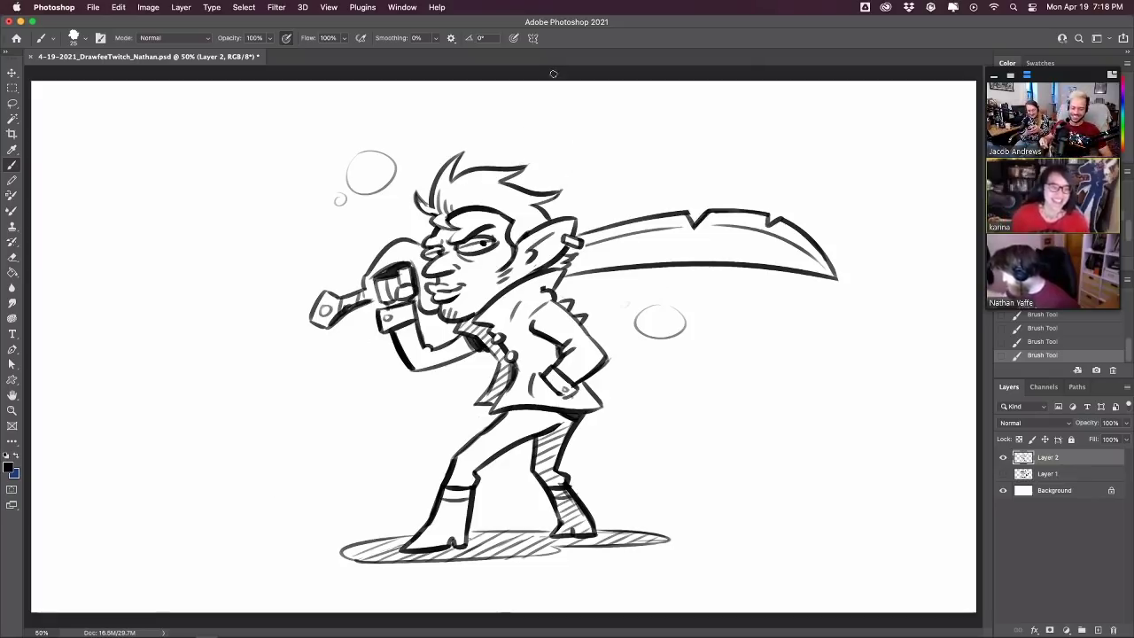
left_click_drag(565, 185, 570, 183)
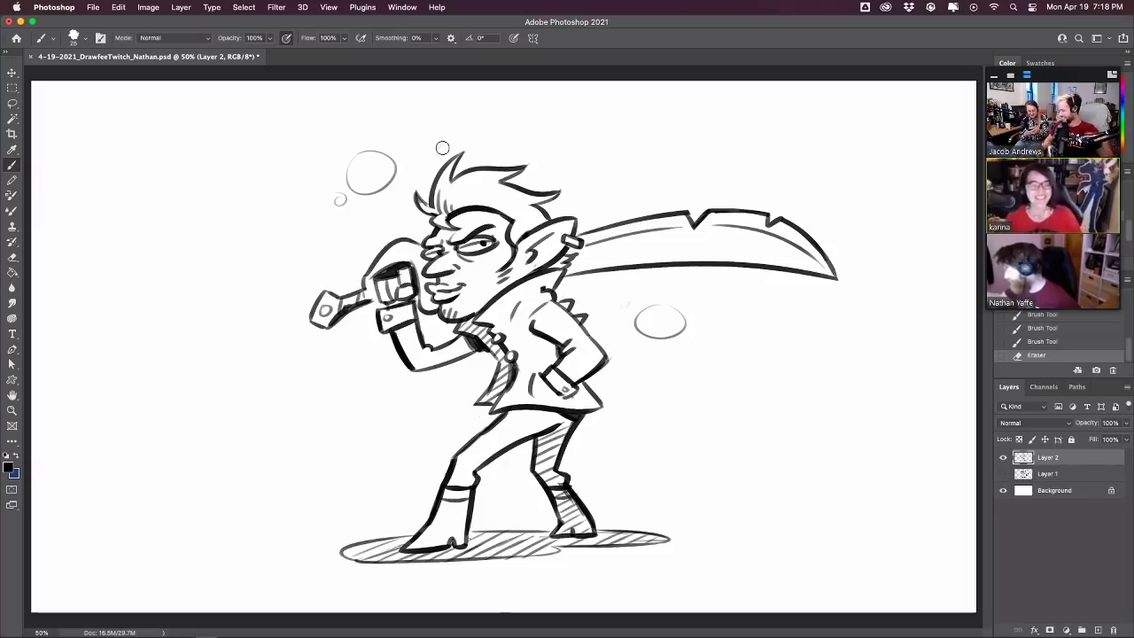
left_click_drag(442, 148, 448, 155)
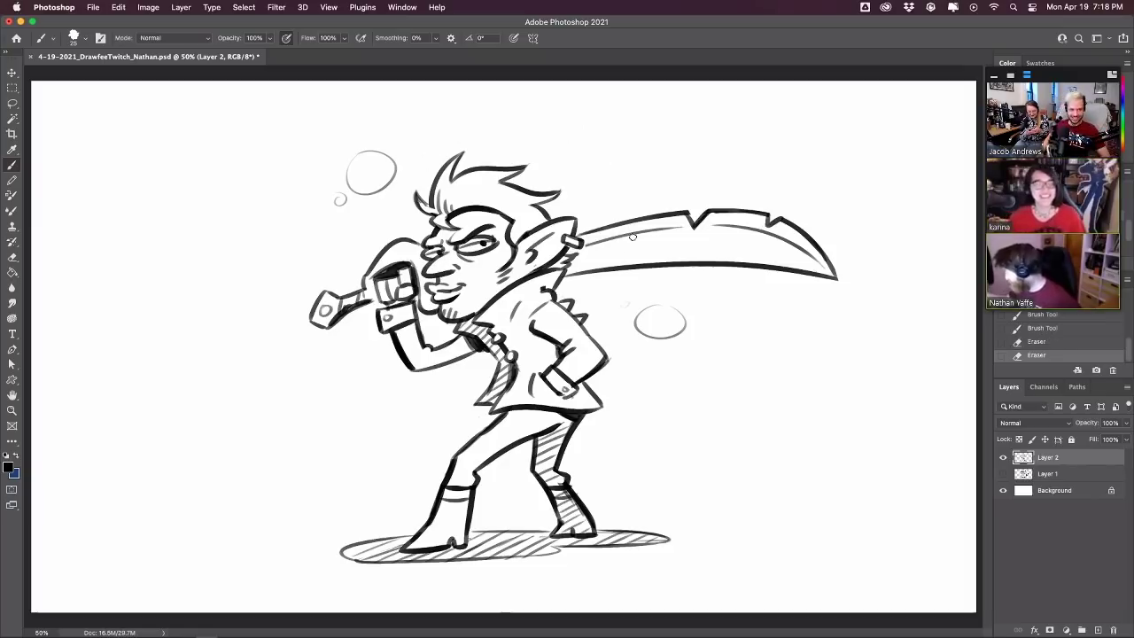
mouse_move(650, 350)
left_mouse_down()
mouse_move(645, 367)
mouse_move(658, 358)
left_mouse_up()
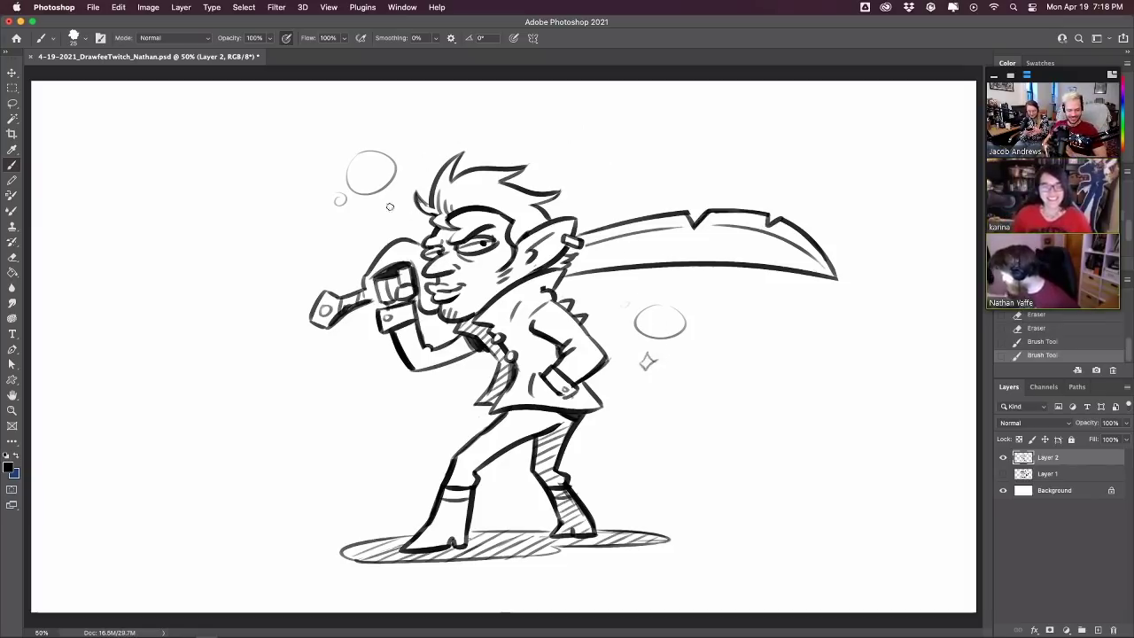
mouse_move(389, 208)
left_mouse_down()
mouse_move(387, 227)
mouse_move(397, 216)
left_mouse_up()
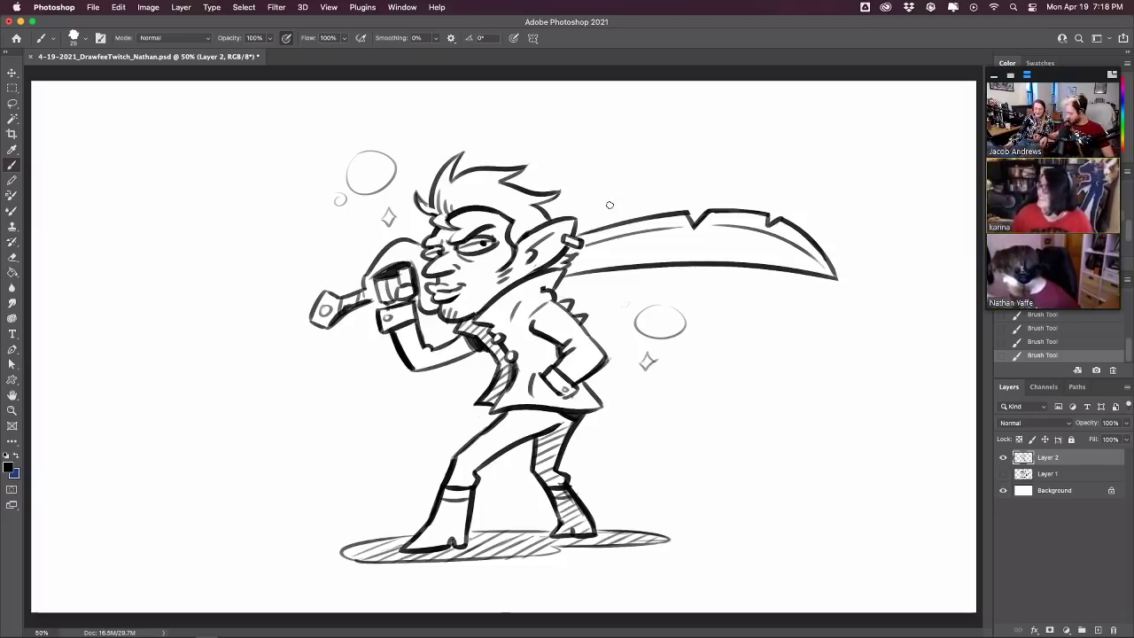
Erase a small spot on the earlobe, paint a round stud earring there, and undo the extra stroke on the face
left_click_drag(536, 258, 543, 261)
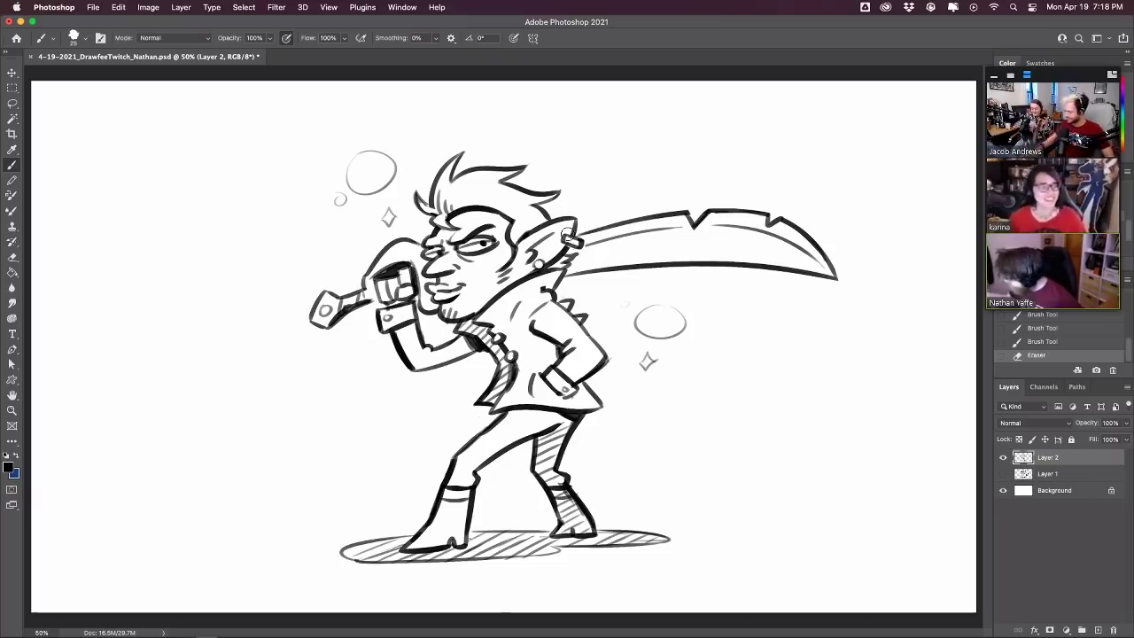
left_click_drag(533, 262, 542, 268)
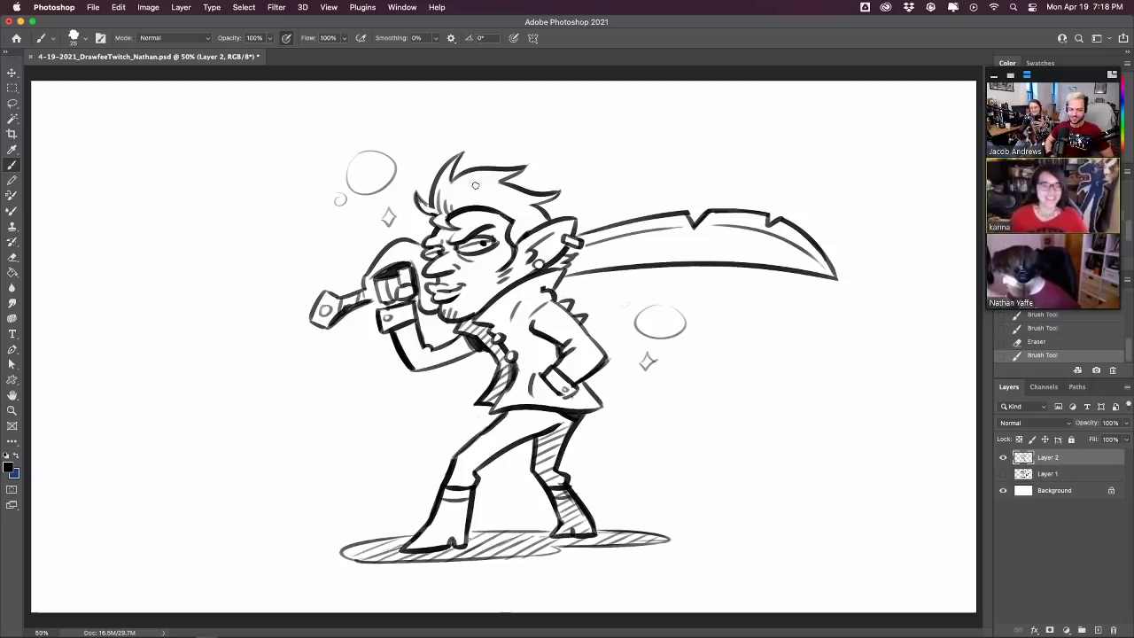
left_click(516, 261)
left_click_drag(455, 262, 460, 263)
key("super+z")
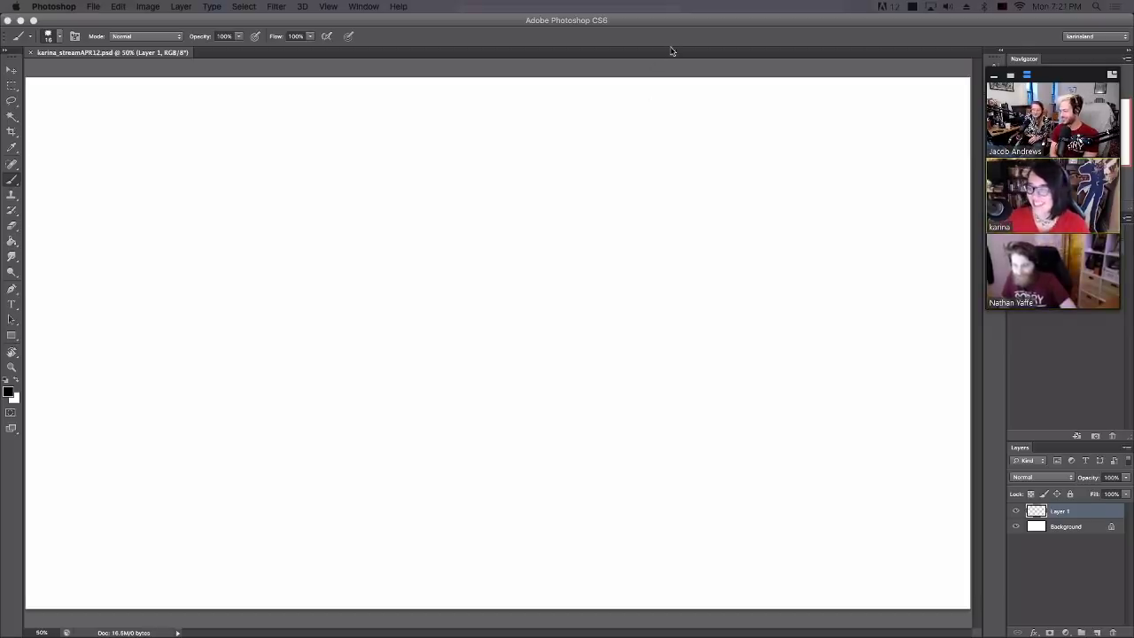
Sketch a loose head circle from thin arcs on the blank canvas, and erase the stray dot and the doubled lower strokes
left_click_drag(405, 159, 391, 218)
left_click(417, 189)
left_click_drag(435, 140, 455, 145)
left_click_drag(415, 246, 469, 236)
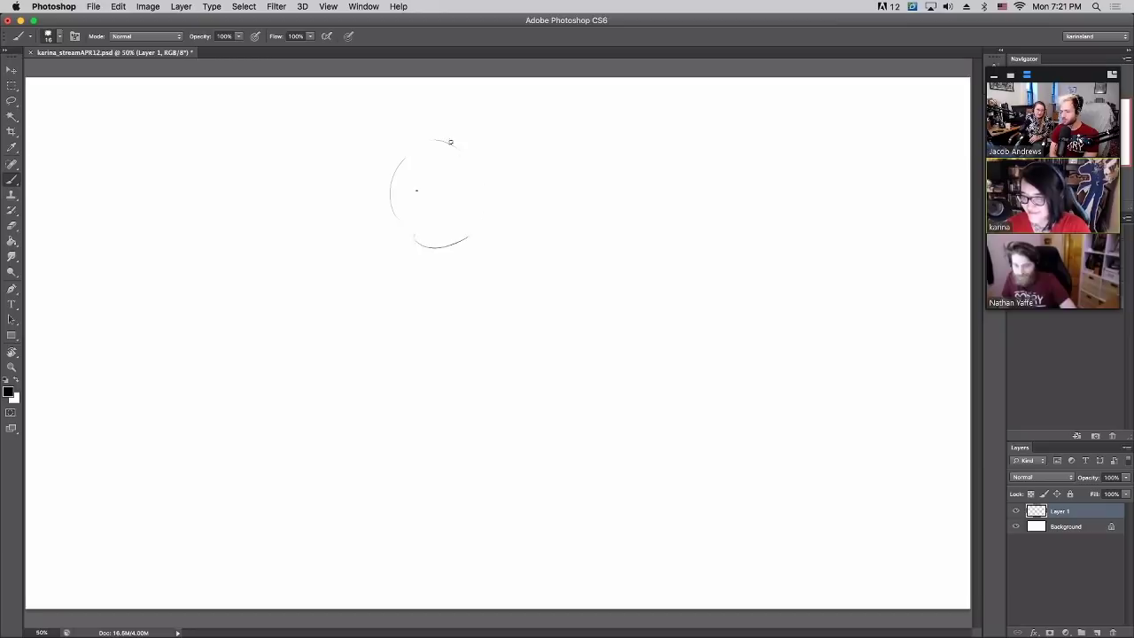
left_click_drag(395, 219, 449, 247)
left_click_drag(486, 211, 431, 245)
left_click_drag(443, 140, 484, 168)
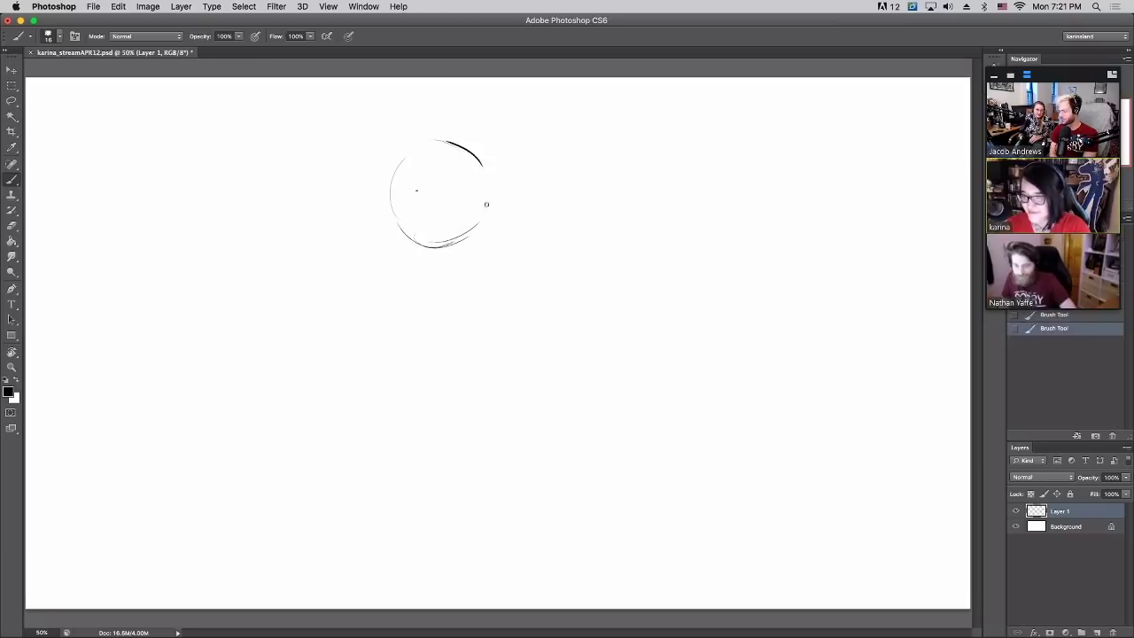
left_click_drag(480, 219, 474, 232)
left_click(417, 190)
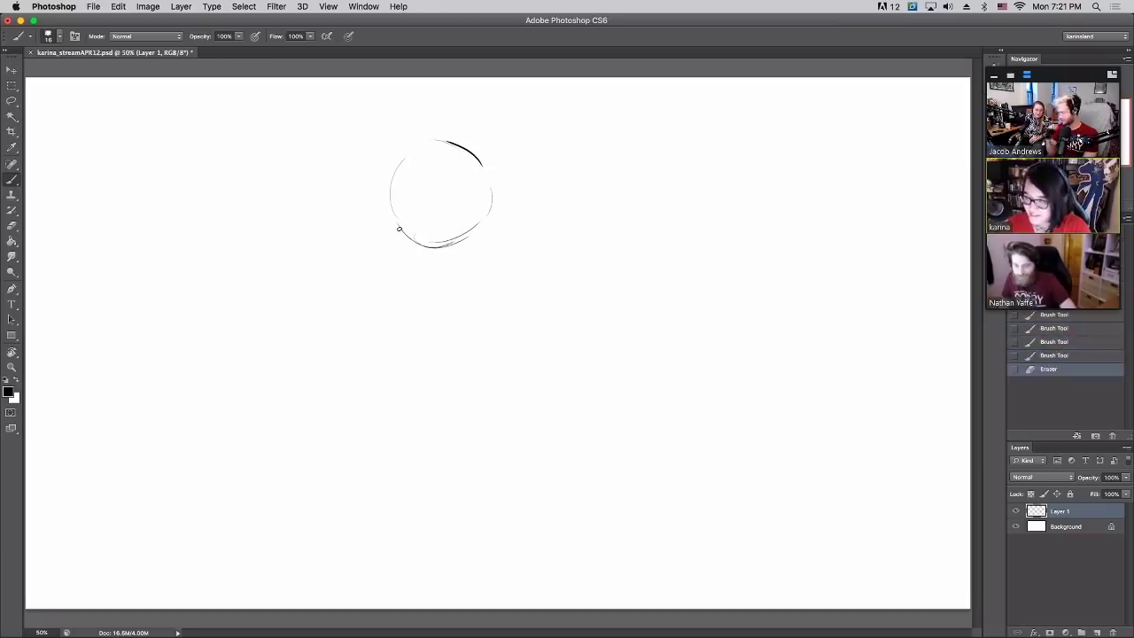
mouse_move(398, 228)
left_mouse_down()
mouse_move(451, 245)
mouse_move(422, 245)
mouse_move(453, 239)
left_mouse_up()
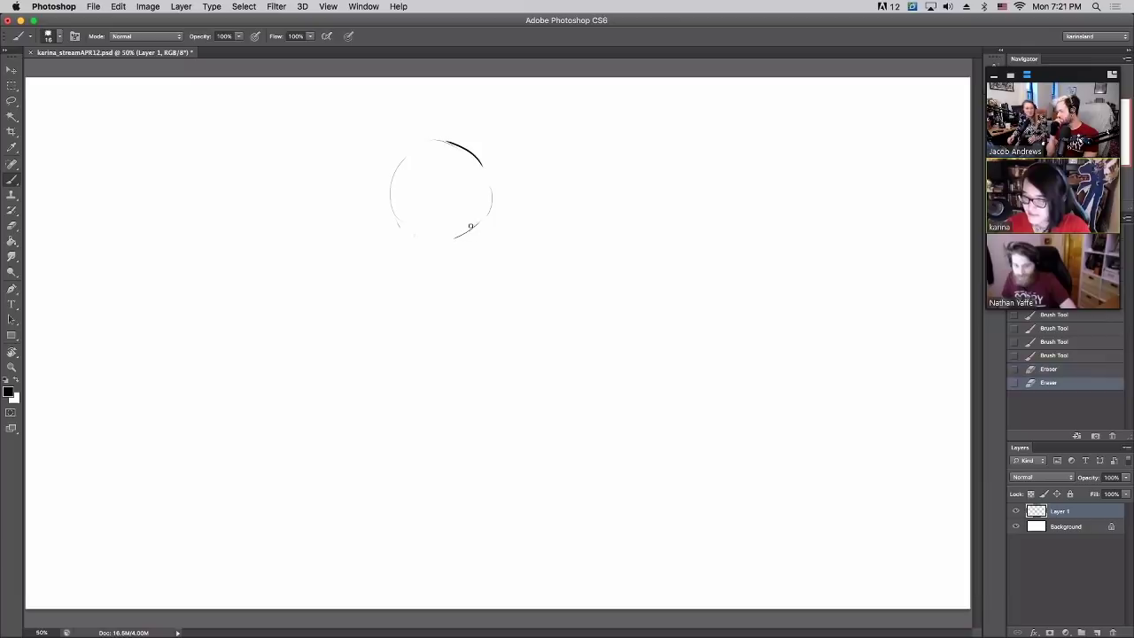
Set the brush size to 7 px and add thin arcs to the circle's upper side edge and underside
right_click(554, 220)
type("1")
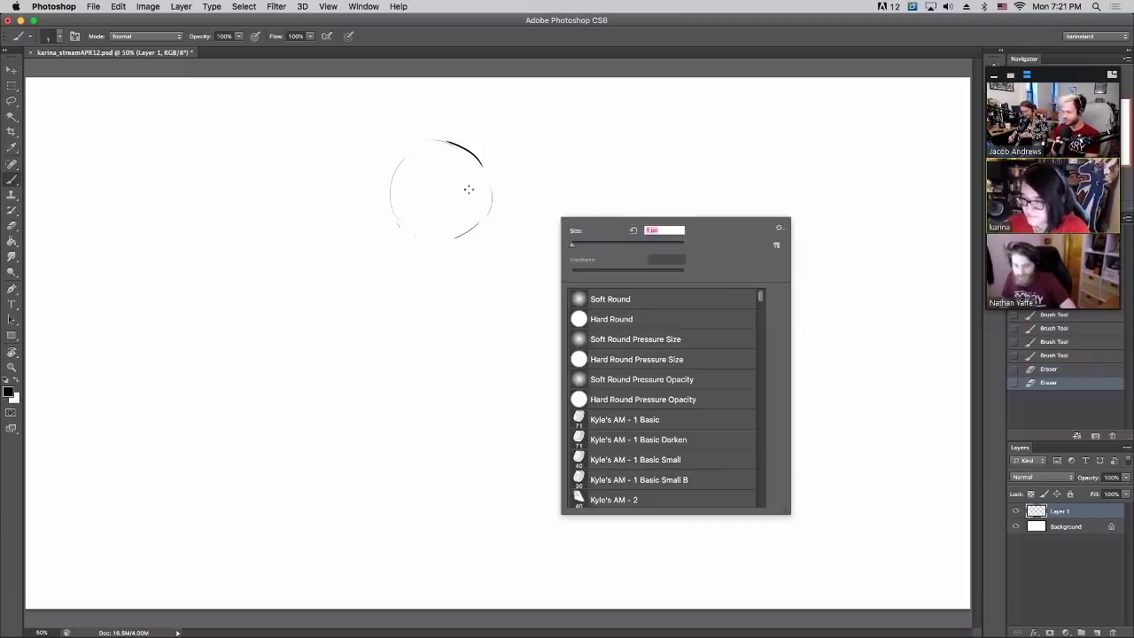
left_click_drag(572, 246, 576, 246)
left_click_drag(395, 166, 409, 147)
left_click_drag(401, 223, 436, 237)
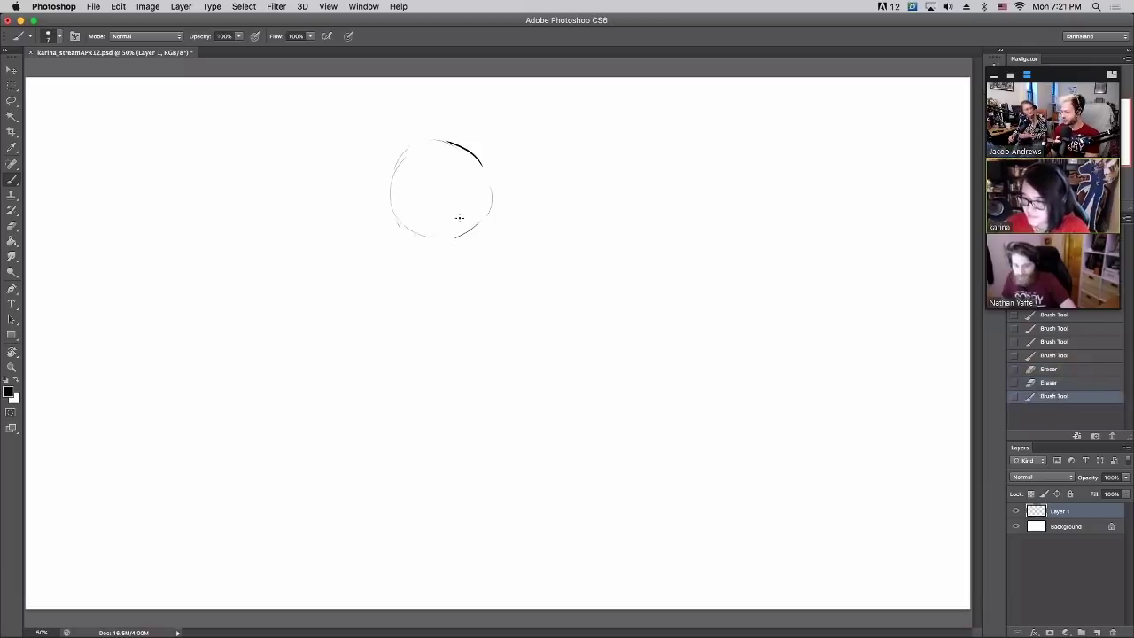
Shift the head sketch and rework it into a narrower upright oval with loose brush strokes
key("v")
mouse_move(447, 169)
left_mouse_down()
mouse_move(482, 132)
mouse_move(431, 116)
mouse_move(434, 184)
left_mouse_up()
left_click(12, 179)
mouse_move(423, 130)
left_mouse_down()
mouse_move(441, 188)
mouse_move(471, 210)
left_mouse_up()
left_click_drag(468, 209, 506, 180)
mouse_move(470, 97)
left_mouse_down()
mouse_move(505, 138)
mouse_move(491, 129)
mouse_move(506, 165)
left_mouse_up()
mouse_move(501, 110)
left_mouse_down()
mouse_move(486, 102)
mouse_move(517, 129)
mouse_move(511, 146)
left_mouse_up()
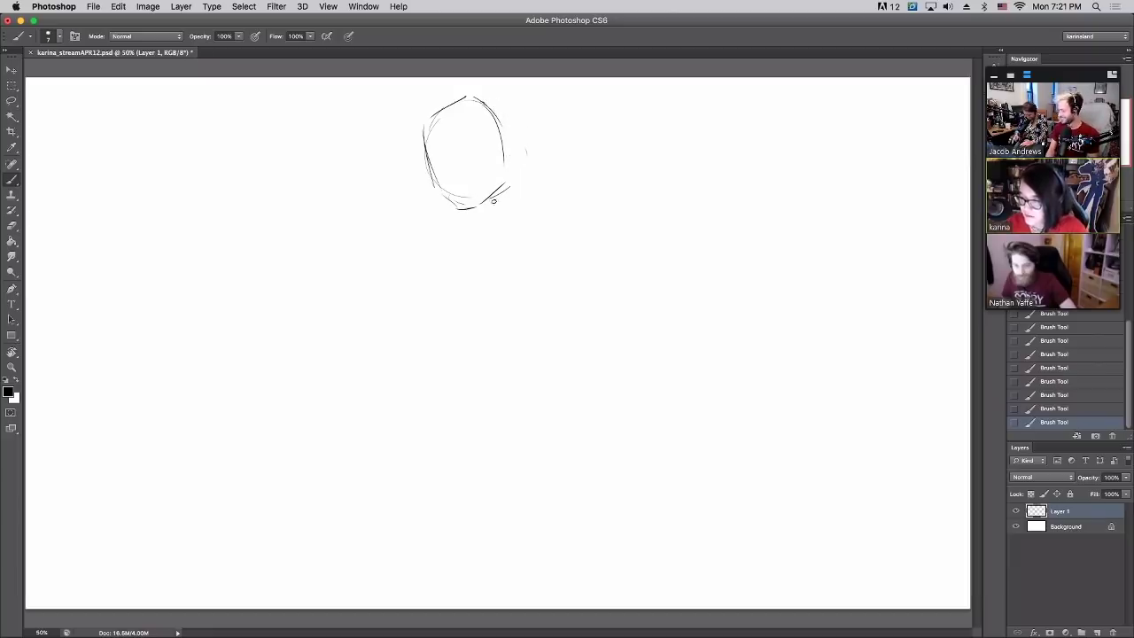
Erase the stray lines around the oval, and sketch faint guide lines inside it and a short neck line below
left_click_drag(494, 106, 513, 137)
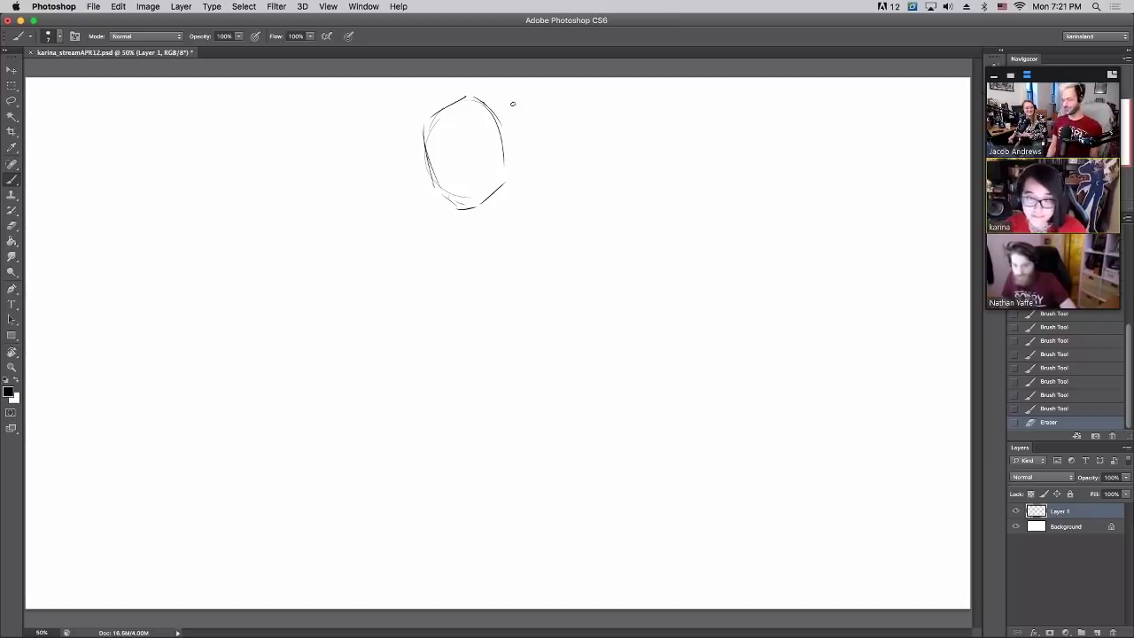
left_click_drag(469, 92, 483, 101)
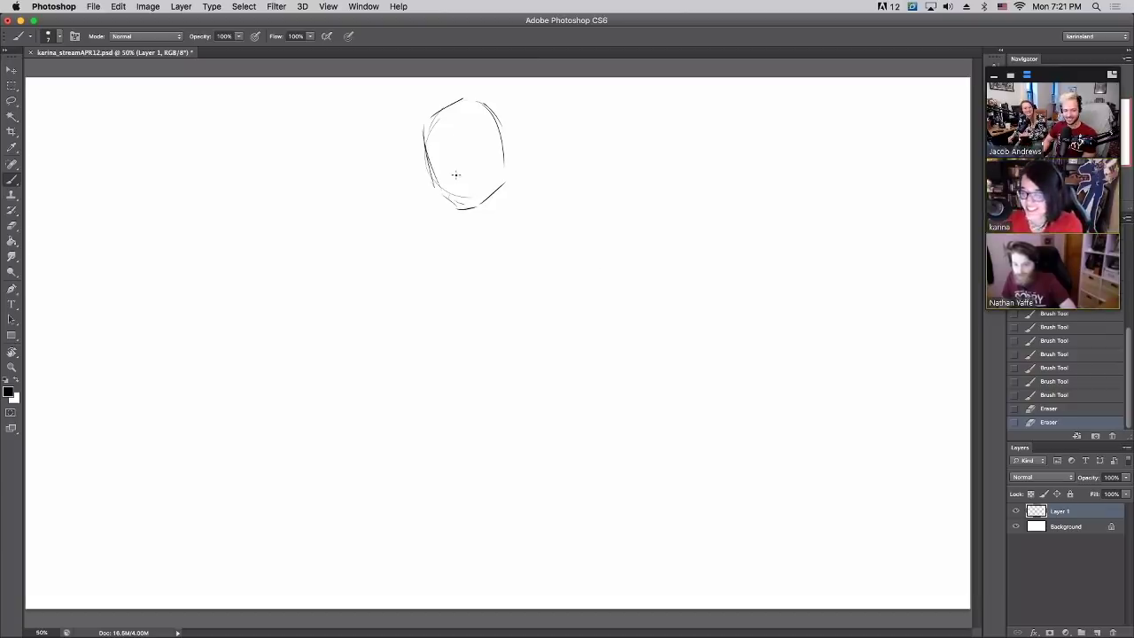
left_click_drag(444, 121, 448, 142)
left_click_drag(474, 210, 458, 208)
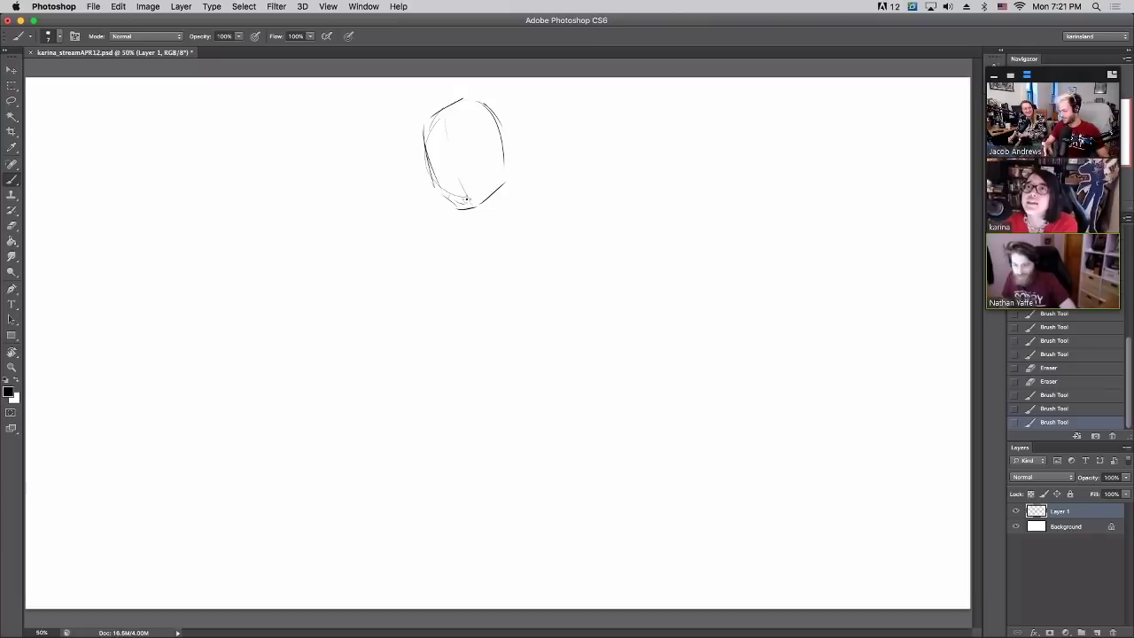
left_click_drag(478, 204, 494, 222)
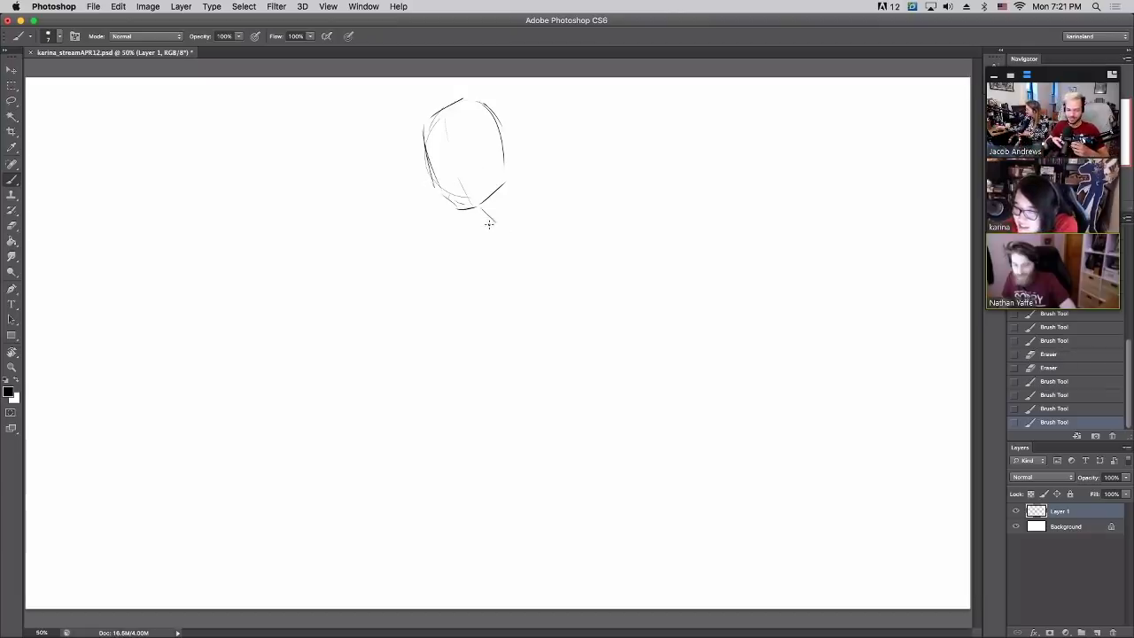
Sketch a wider, diagonally tilted head outline around the upright oval, redoing the slanted upper stroke
left_click_drag(462, 99, 399, 151)
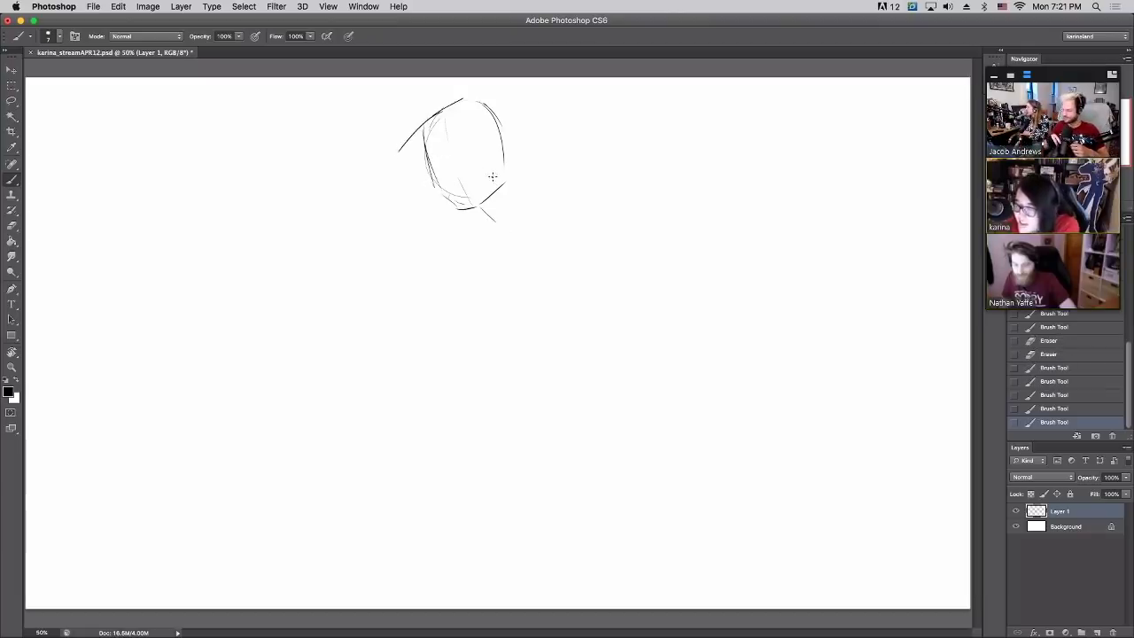
left_click(1046, 409)
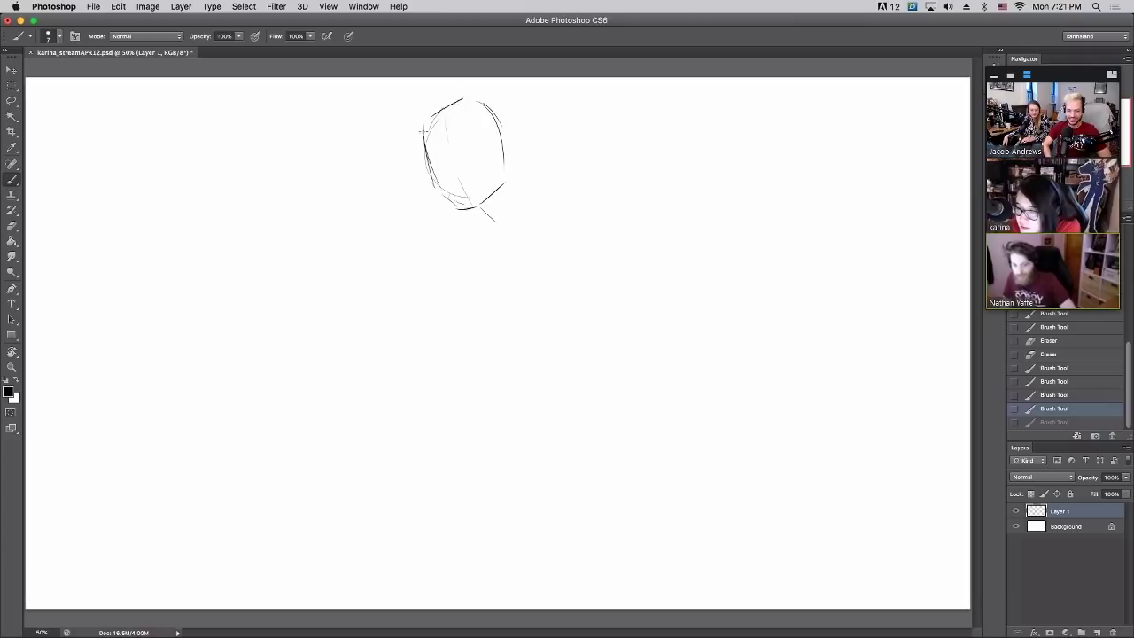
left_click_drag(462, 99, 409, 151)
left_click_drag(391, 189, 405, 213)
mouse_move(398, 205)
left_mouse_down()
mouse_move(425, 224)
mouse_move(417, 217)
mouse_move(477, 204)
left_mouse_up()
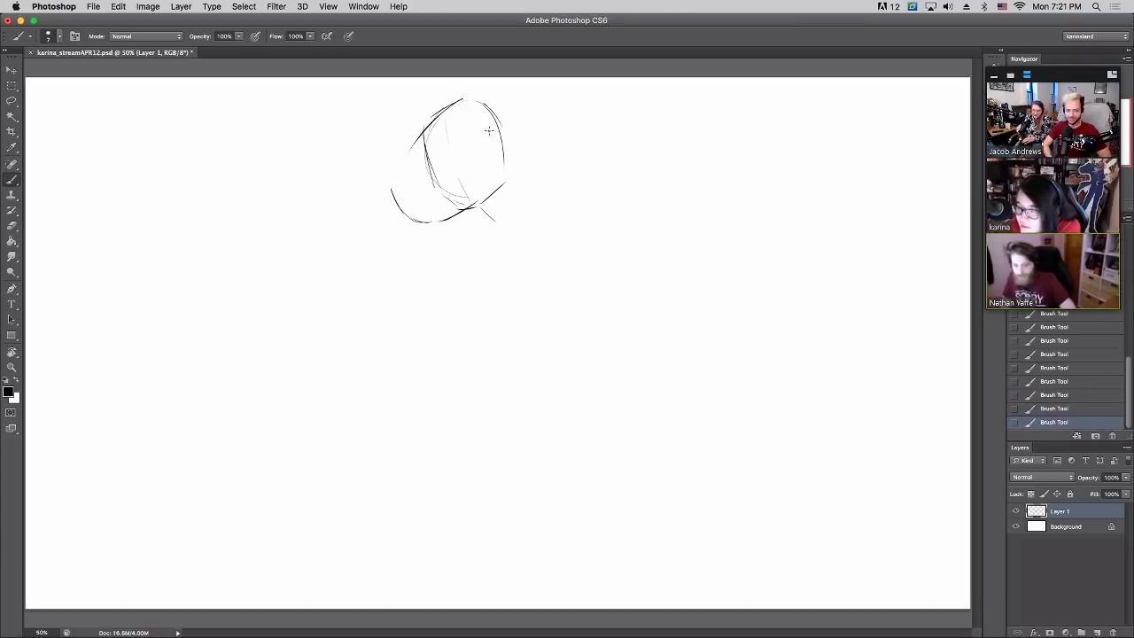
mouse_move(483, 100)
left_mouse_down()
mouse_move(516, 144)
mouse_move(521, 174)
left_mouse_up()
left_click_drag(512, 115, 523, 169)
left_click_drag(485, 100, 519, 145)
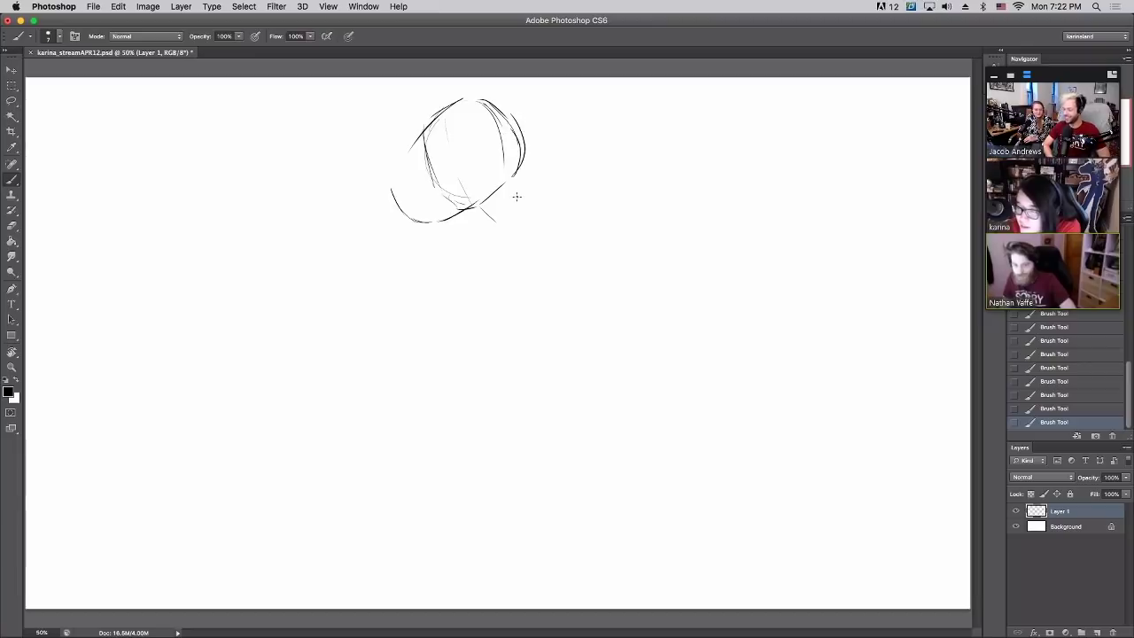
Erase the leftover inner oval, close the gaps in the tilted head outline, and shift the sketch sideways on the canvas
mouse_move(425, 142)
left_mouse_down()
mouse_move(431, 185)
mouse_move(463, 202)
mouse_move(457, 175)
left_mouse_up()
mouse_move(490, 115)
left_mouse_down()
mouse_move(502, 152)
mouse_move(484, 104)
mouse_move(512, 127)
mouse_move(483, 117)
left_mouse_up()
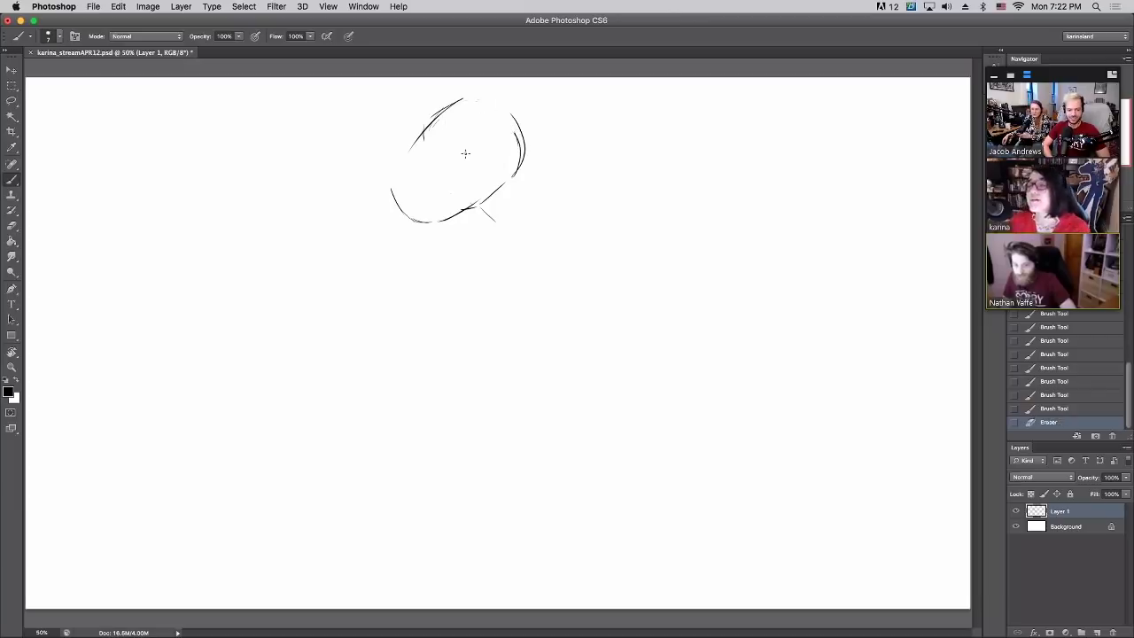
mouse_move(392, 184)
left_mouse_down()
mouse_move(443, 117)
mouse_move(507, 115)
mouse_move(461, 140)
left_mouse_up()
key("v")
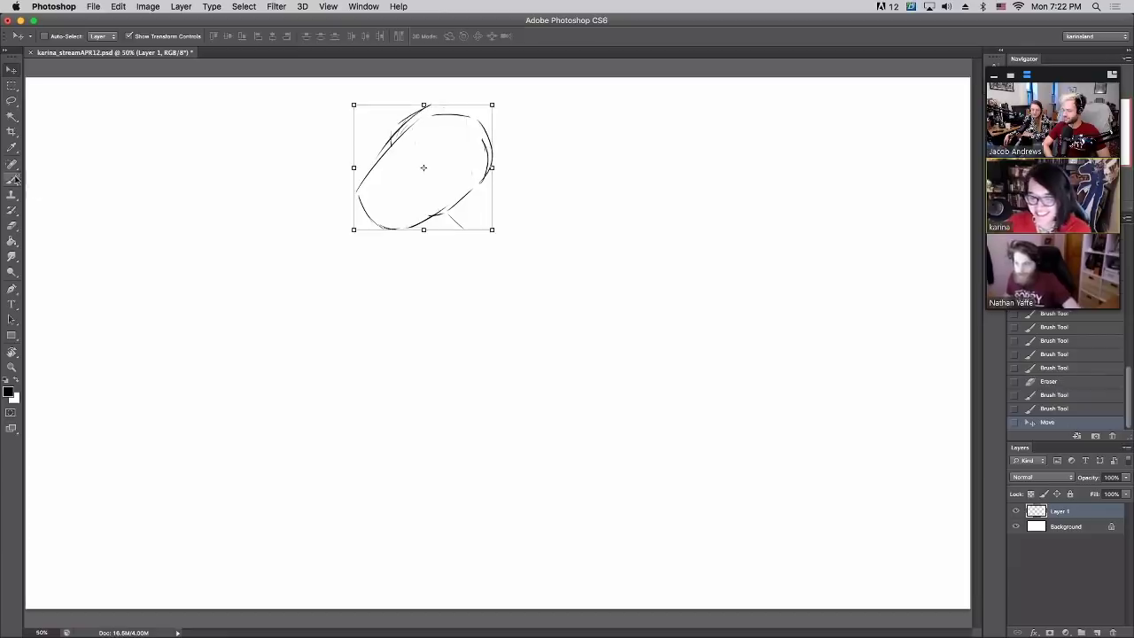
Reinforce the head's lower edge and sketch a long feathery ear sweeping back from the crown, redoing its first upper stroke
left_click(13, 180)
left_click(446, 213)
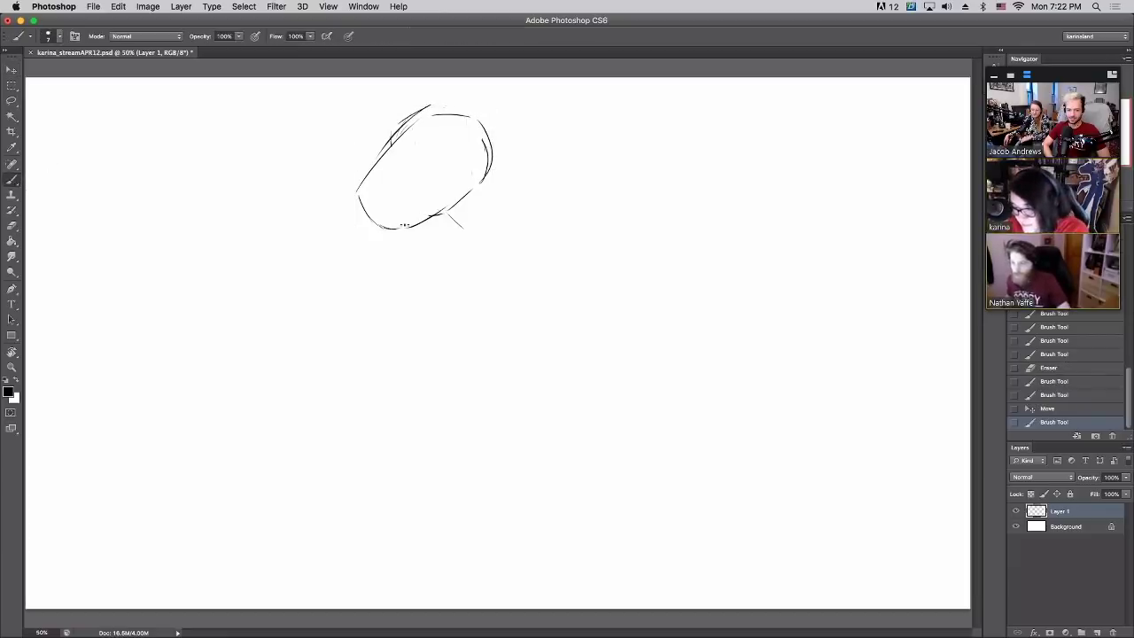
left_click_drag(411, 227, 476, 187)
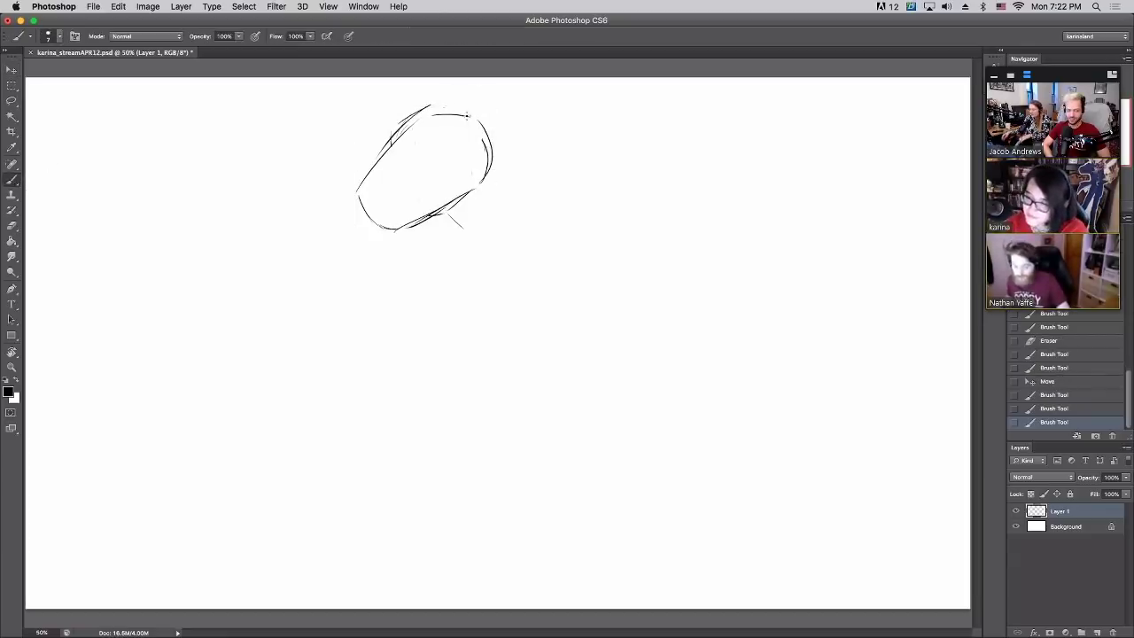
mouse_move(467, 114)
left_mouse_down()
mouse_move(507, 107)
mouse_move(483, 109)
mouse_move(504, 91)
mouse_move(585, 81)
left_mouse_up()
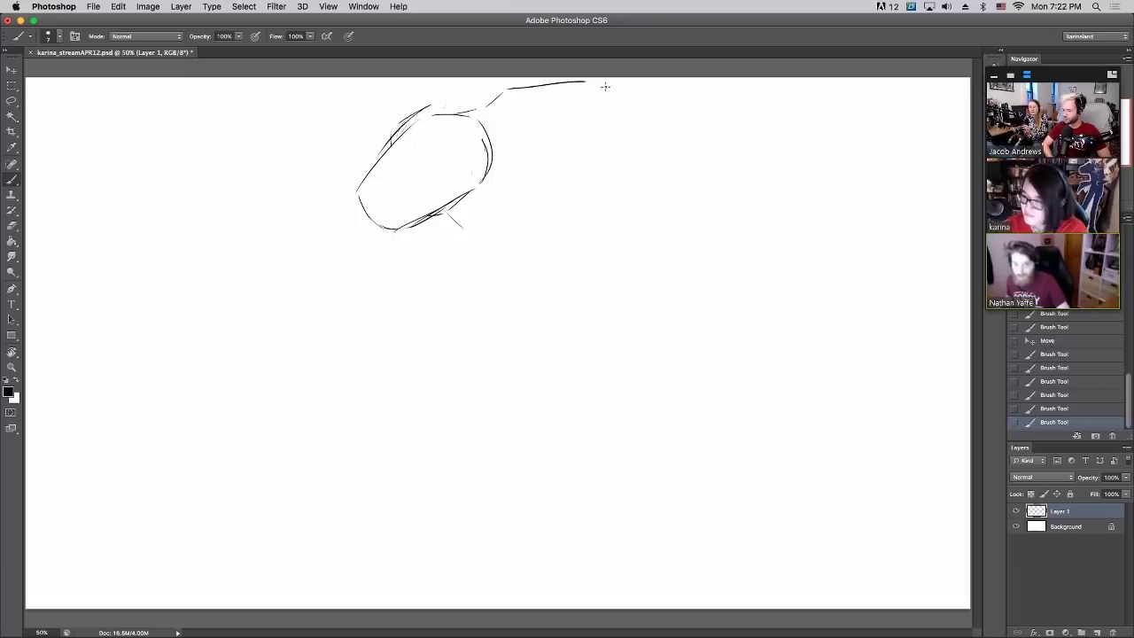
key("super+z")
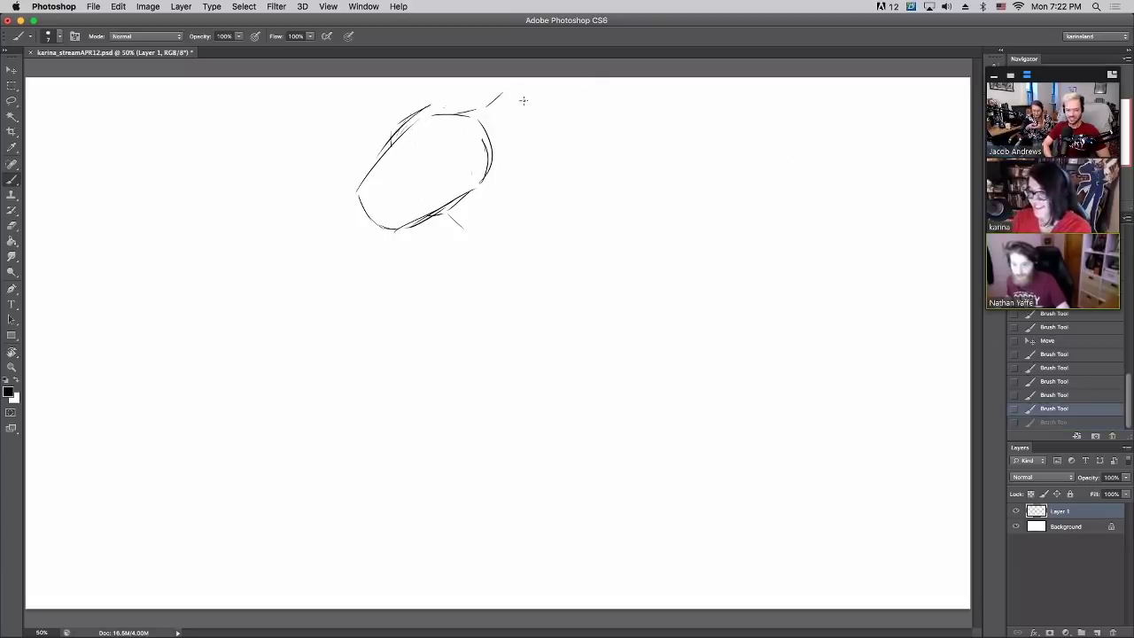
mouse_move(501, 92)
left_mouse_down()
mouse_move(585, 84)
mouse_move(525, 106)
mouse_move(570, 102)
mouse_move(533, 113)
left_mouse_up()
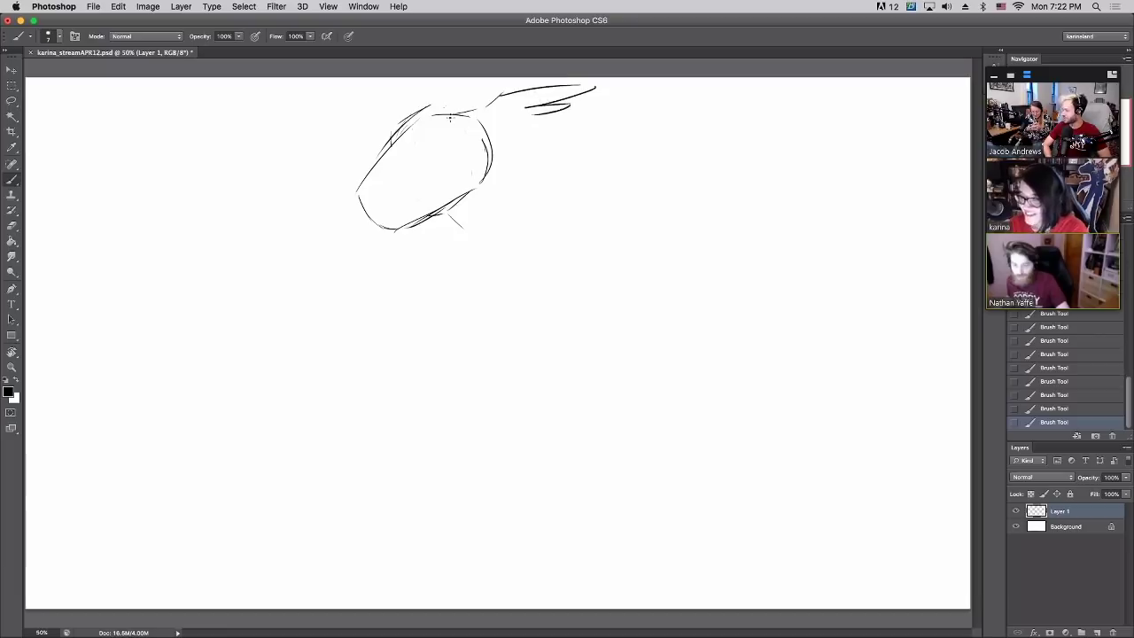
mouse_move(449, 118)
left_mouse_down()
mouse_move(505, 139)
mouse_move(555, 128)
mouse_move(517, 112)
left_mouse_up()
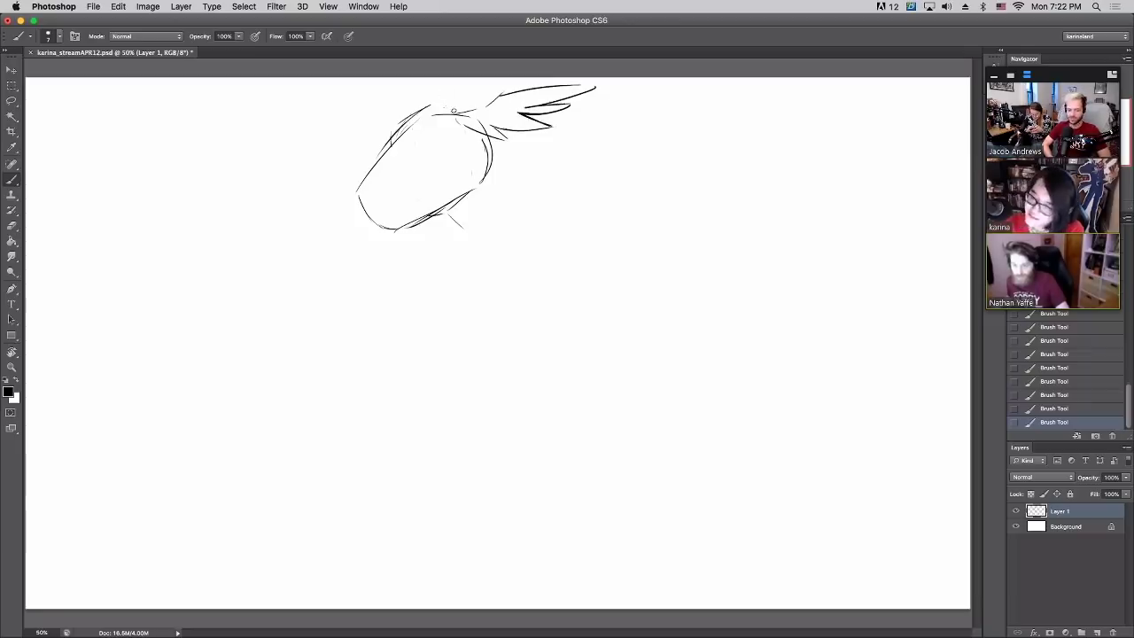
Erase the rough doubled strokes along the forehead and the upper slant of the head
left_click_drag(430, 105, 410, 118)
mouse_move(409, 119)
left_mouse_down()
mouse_move(378, 146)
mouse_move(433, 106)
left_mouse_up()
left_click_drag(377, 154, 411, 117)
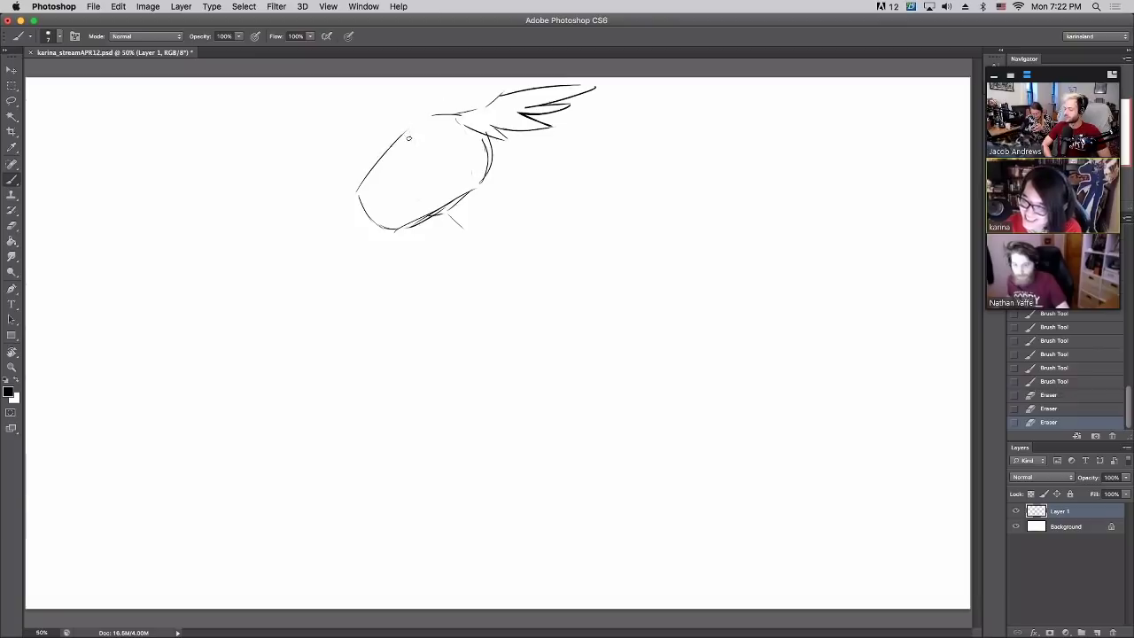
mouse_move(423, 204)
left_mouse_down()
mouse_move(477, 162)
mouse_move(454, 128)
mouse_move(451, 91)
mouse_move(466, 129)
left_mouse_up()
Darken the ear's base and lower edge, and redraw the forehead line and the curved crown up to the ear
left_click_drag(462, 119, 479, 131)
left_click_drag(475, 124, 510, 144)
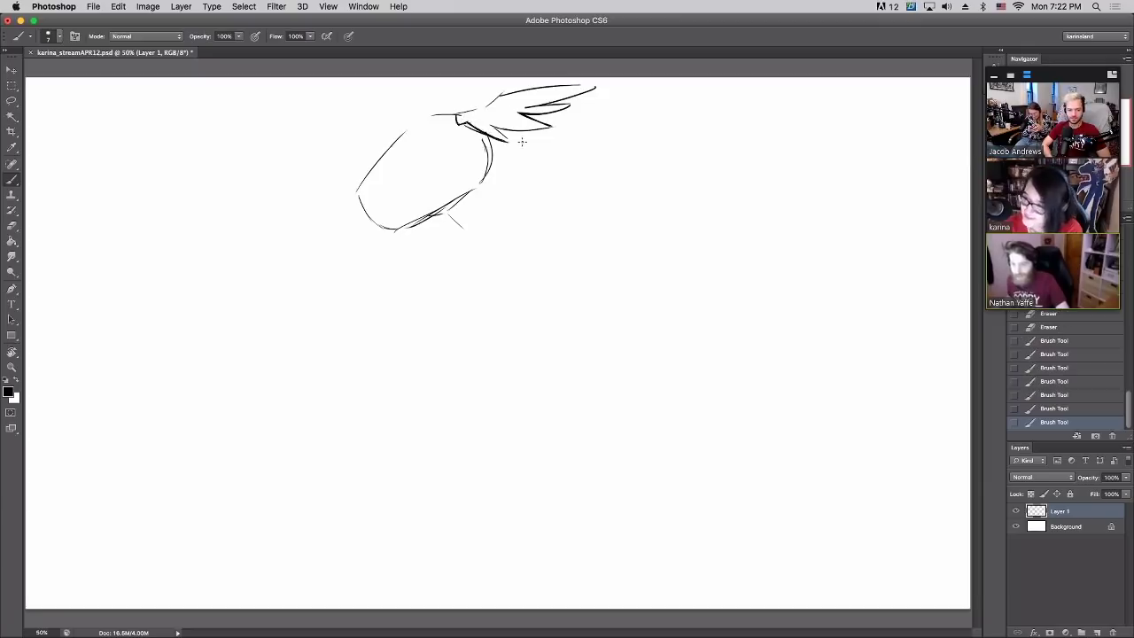
mouse_move(450, 114)
left_mouse_down()
mouse_move(436, 113)
mouse_move(468, 124)
mouse_move(502, 91)
mouse_move(454, 125)
mouse_move(466, 124)
left_mouse_up()
left_click_drag(455, 119, 471, 129)
left_click_drag(403, 133, 451, 111)
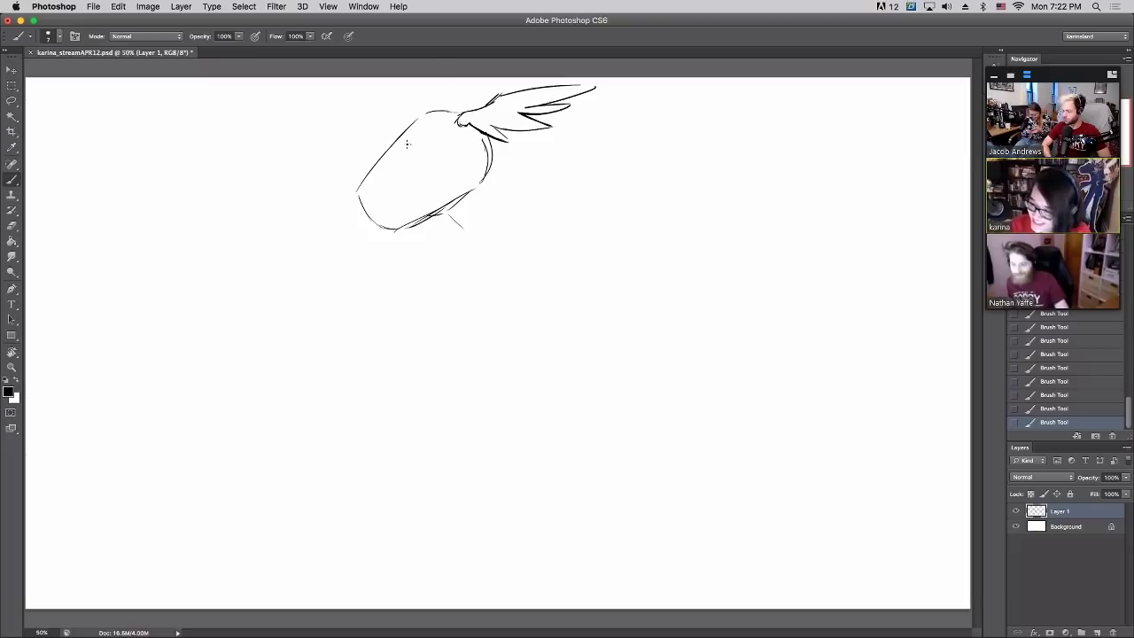
Rough in an eye near the crown, and reshape the rounded muzzle into a blunt snout with a straight jaw line, erasing the old curve
mouse_move(428, 152)
left_mouse_down()
mouse_move(433, 132)
mouse_move(459, 140)
left_mouse_up()
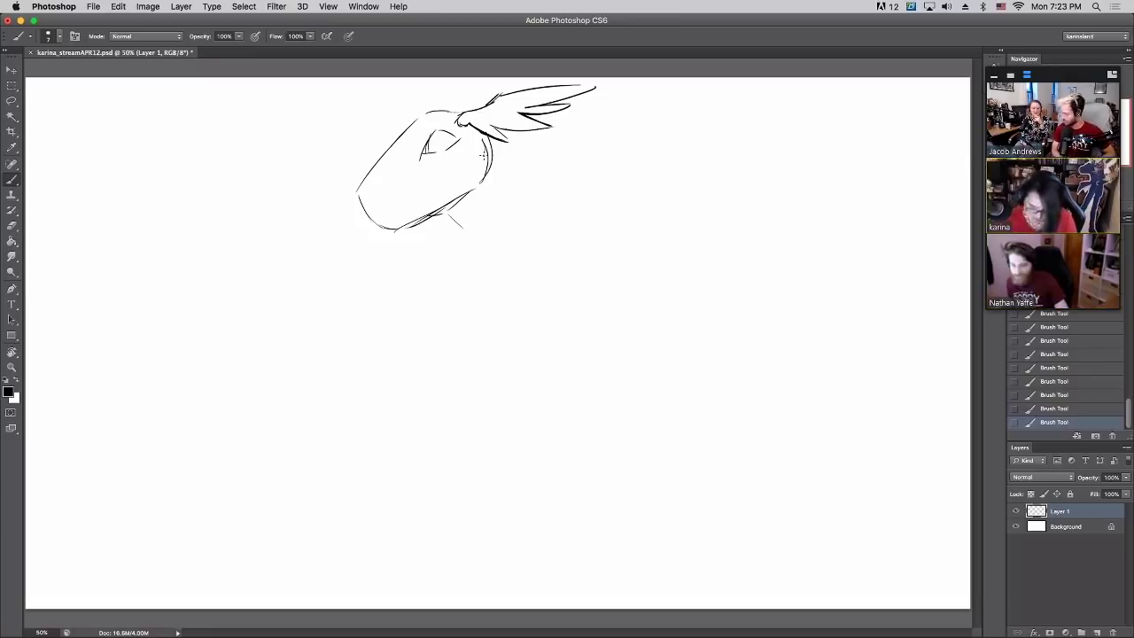
left_click_drag(430, 149, 429, 149)
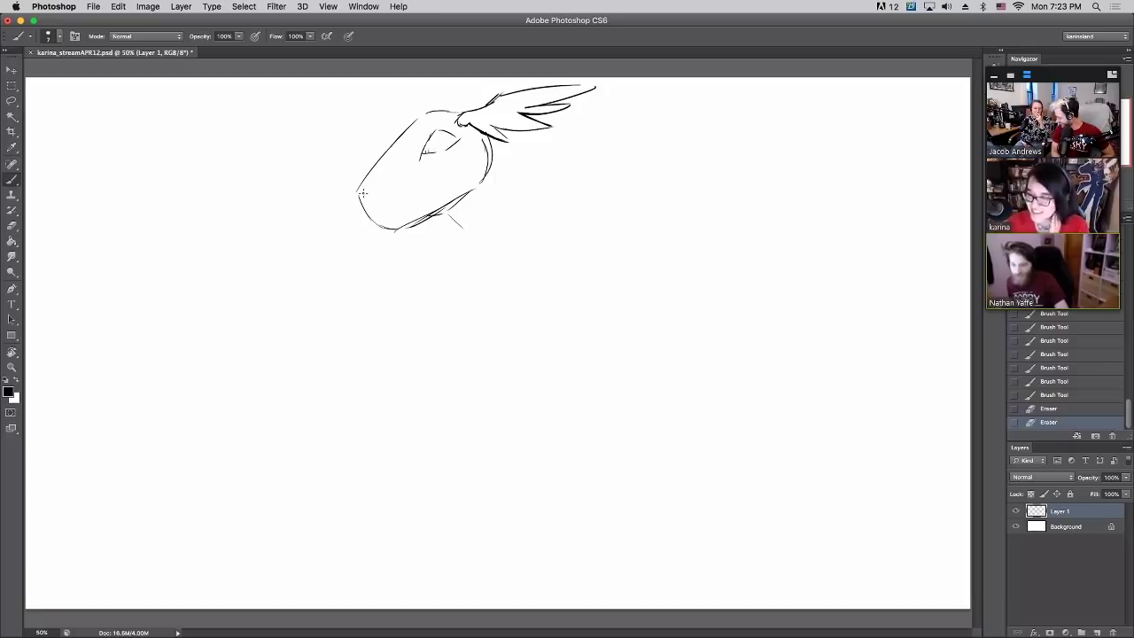
mouse_move(358, 189)
left_mouse_down()
mouse_move(376, 228)
mouse_move(438, 209)
left_mouse_up()
left_click_drag(417, 217, 469, 197)
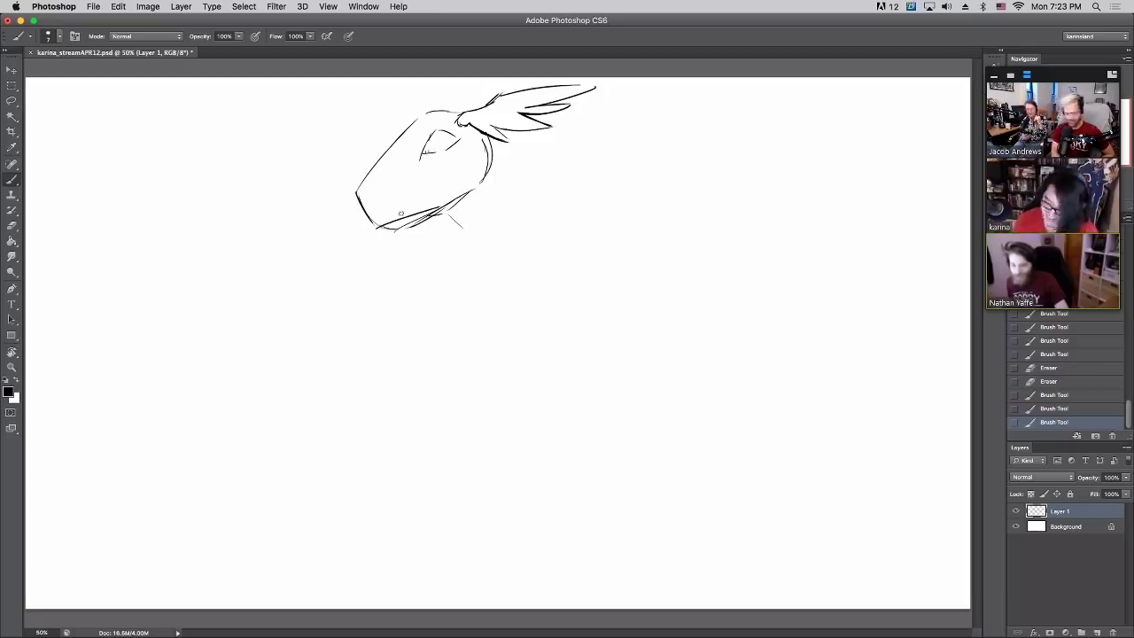
mouse_move(401, 214)
left_mouse_down()
mouse_move(428, 219)
mouse_move(463, 205)
mouse_move(472, 185)
left_mouse_up()
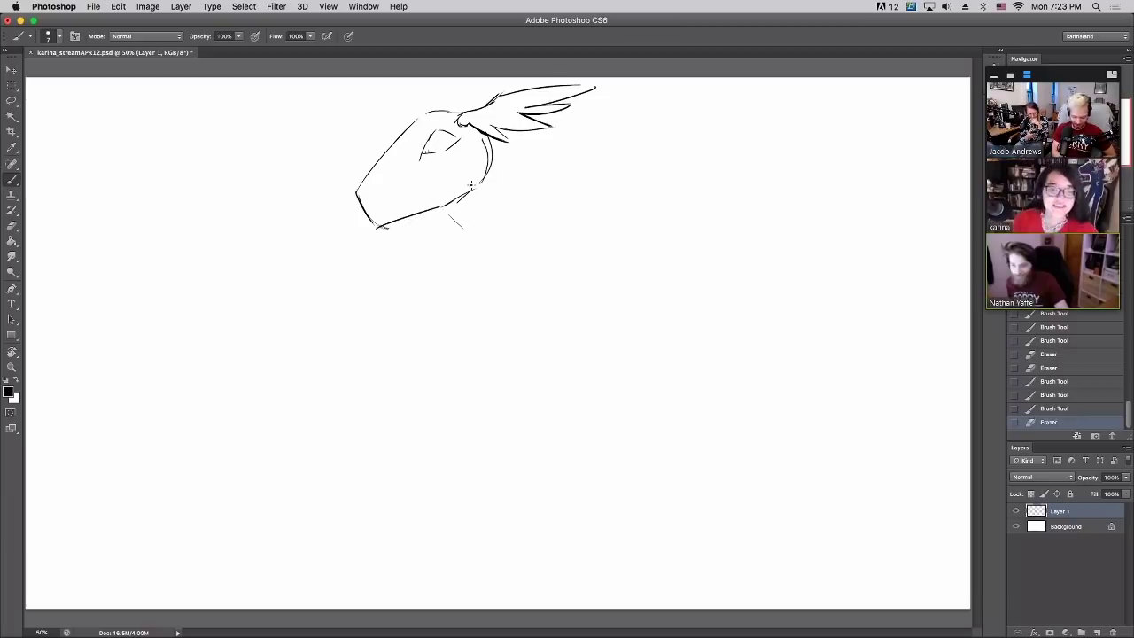
Darken the eye's outline, add a narrow pupil, and draw a brow line above it
left_click_drag(422, 158, 446, 130)
mouse_move(443, 130)
left_mouse_down()
mouse_move(462, 139)
mouse_move(431, 138)
mouse_move(446, 132)
mouse_move(454, 146)
mouse_move(449, 133)
mouse_move(460, 130)
left_mouse_up()
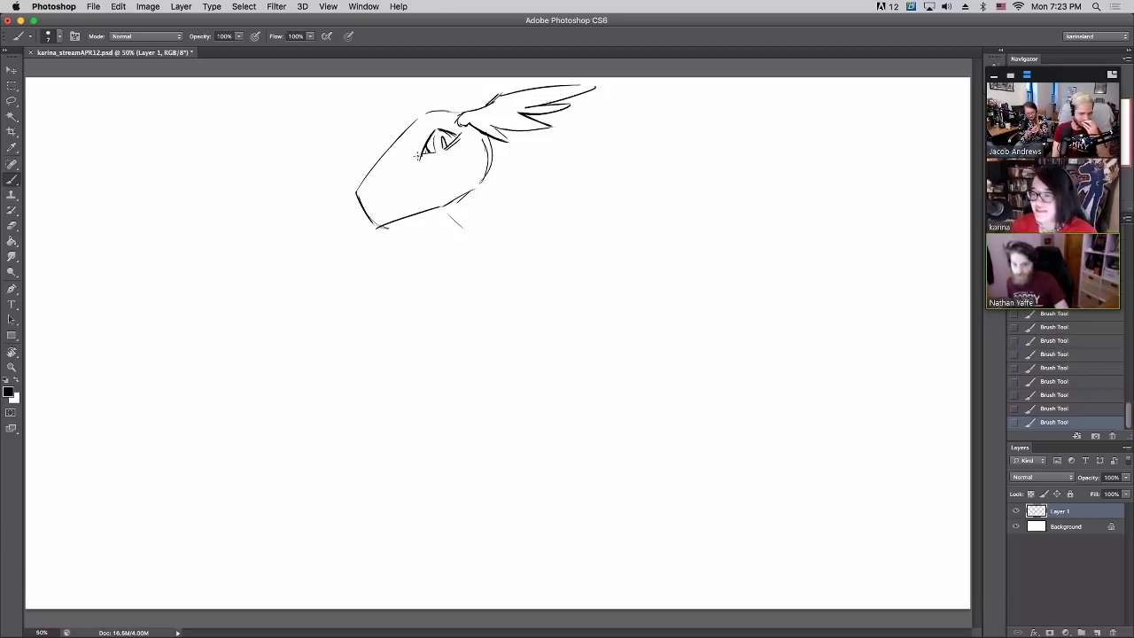
left_click_drag(420, 161, 435, 122)
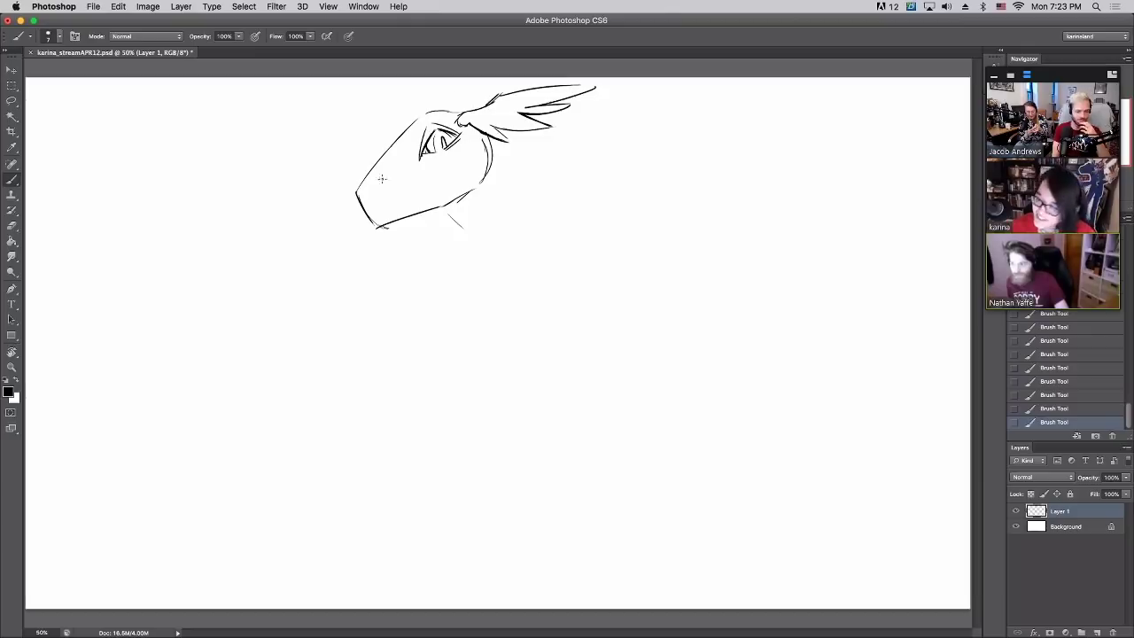
Firm up the snout's tip, and sketch light neck lines and a short collar stroke below the head
left_click_drag(356, 195, 379, 229)
left_click_drag(443, 211, 451, 228)
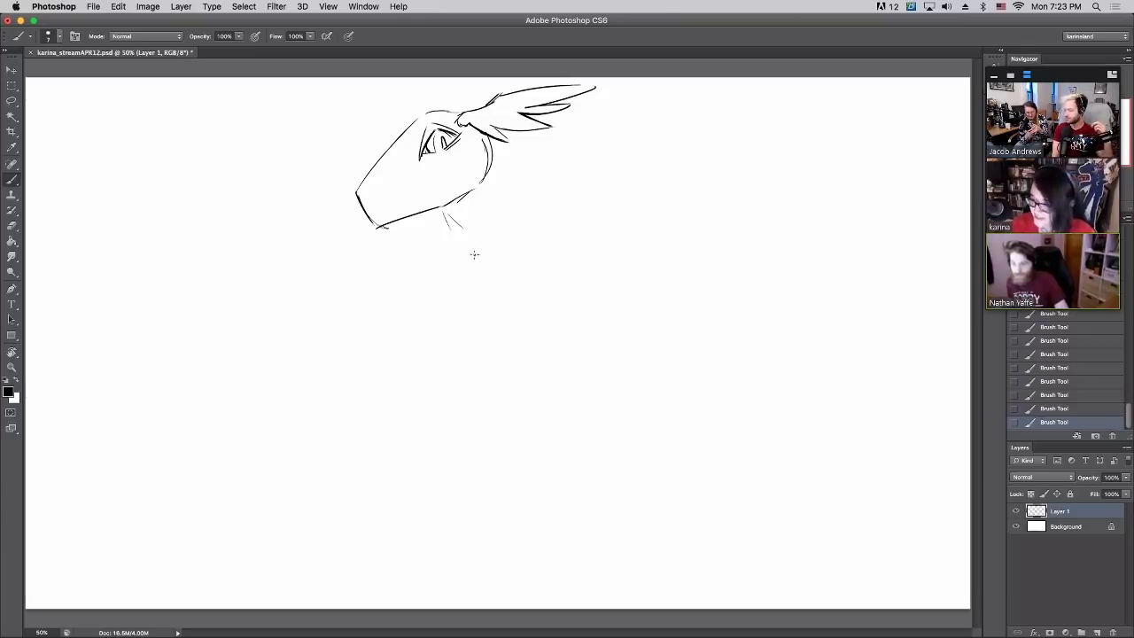
left_click_drag(427, 280, 461, 262)
left_click_drag(494, 154, 492, 202)
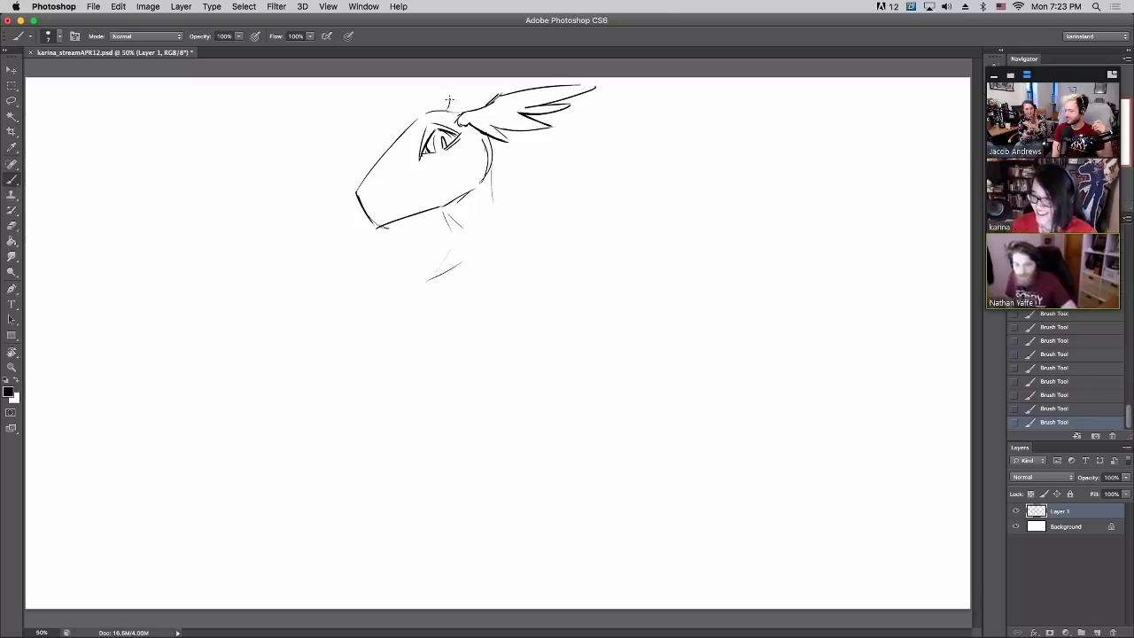
mouse_move(446, 102)
left_mouse_down()
mouse_move(519, 80)
mouse_move(509, 92)
left_mouse_up()
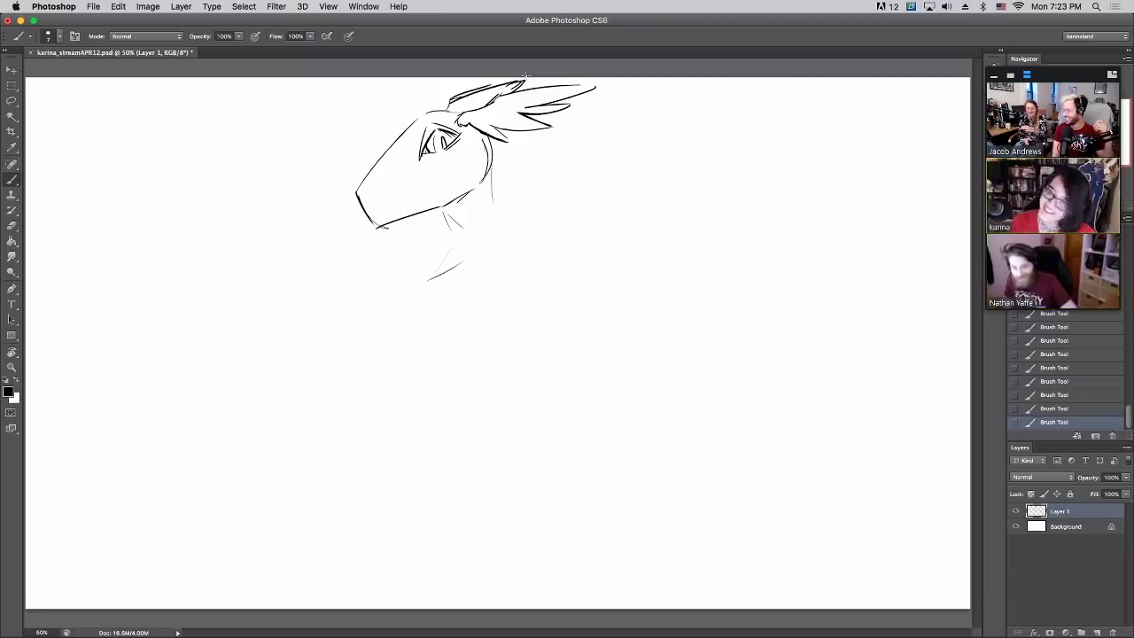
left_click(1050, 381)
left_click(1047, 367)
left_click(1046, 354)
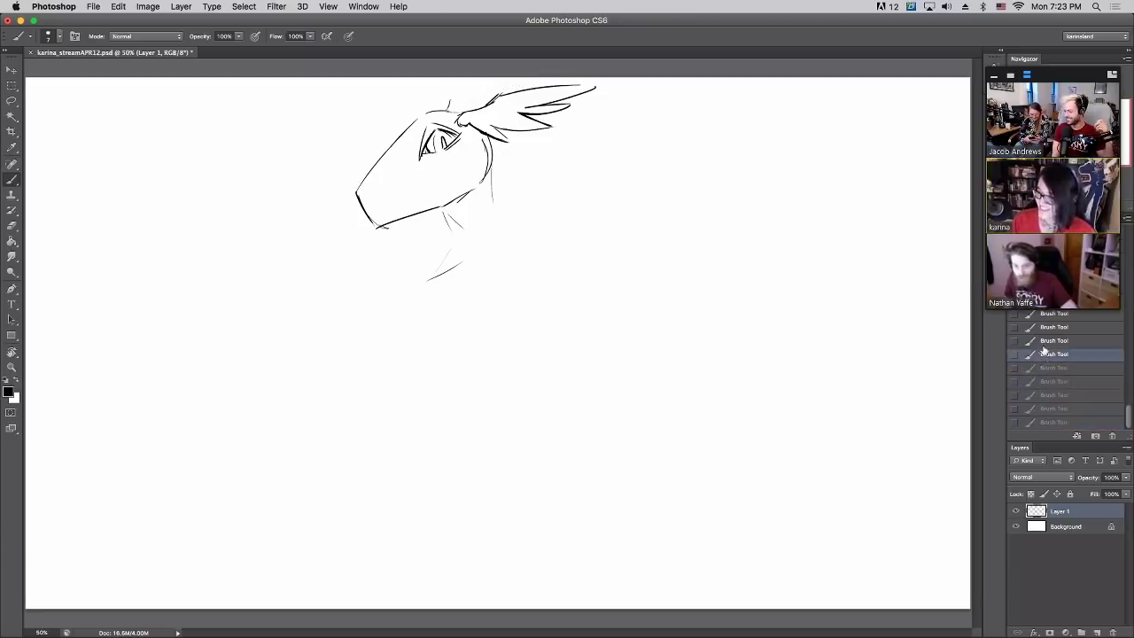
left_click(1043, 341)
Sketch the far ear as short spikes in front of the forehead, erase the stray tick on the crown, and darken the crown line
mouse_move(415, 120)
left_mouse_down()
mouse_move(384, 97)
mouse_move(400, 133)
left_mouse_up()
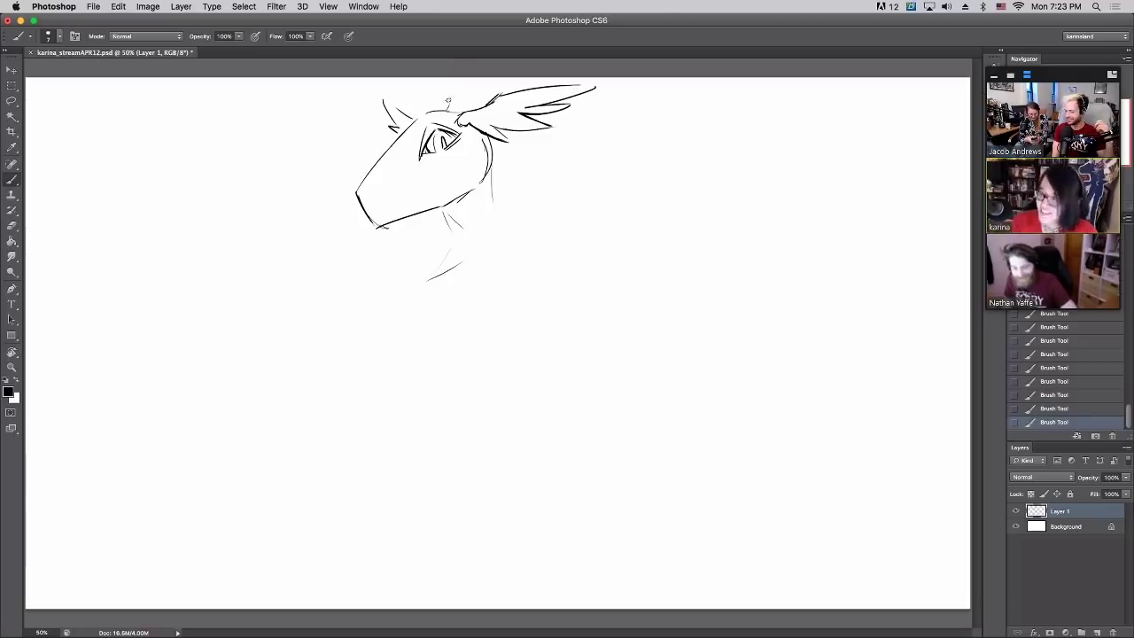
mouse_move(448, 101)
left_mouse_down()
mouse_move(456, 111)
mouse_move(443, 106)
left_mouse_up()
left_click_drag(423, 115, 475, 103)
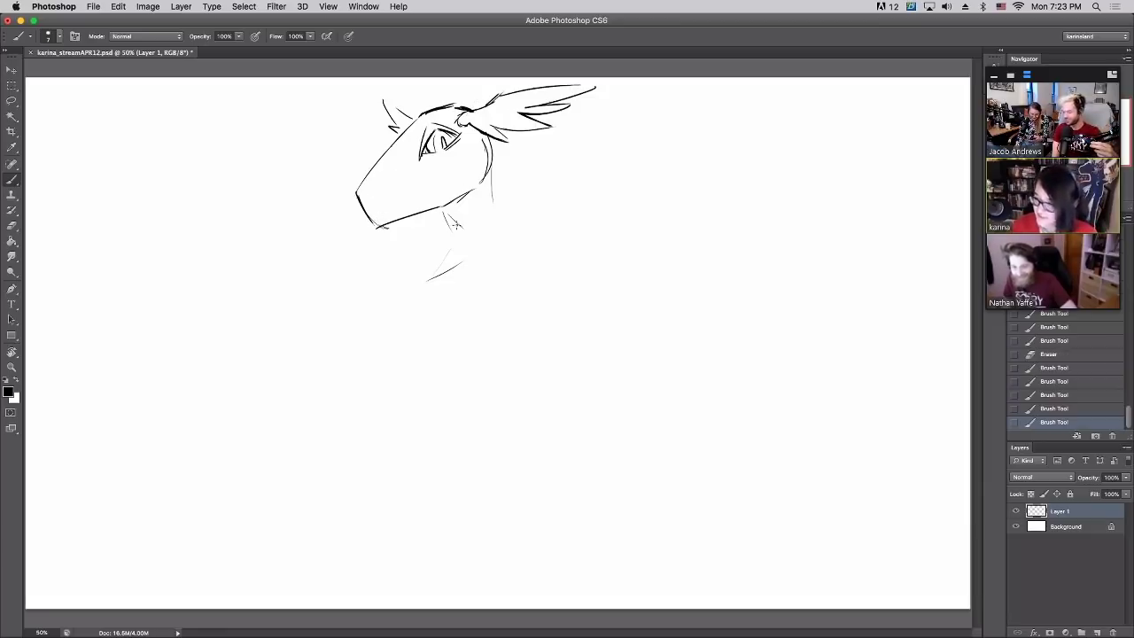
Sketch the front of the neck, the sloping shoulder line, and a broad chest outline with a curved lower edge
left_click_drag(445, 209, 452, 234)
left_click_drag(493, 235, 533, 232)
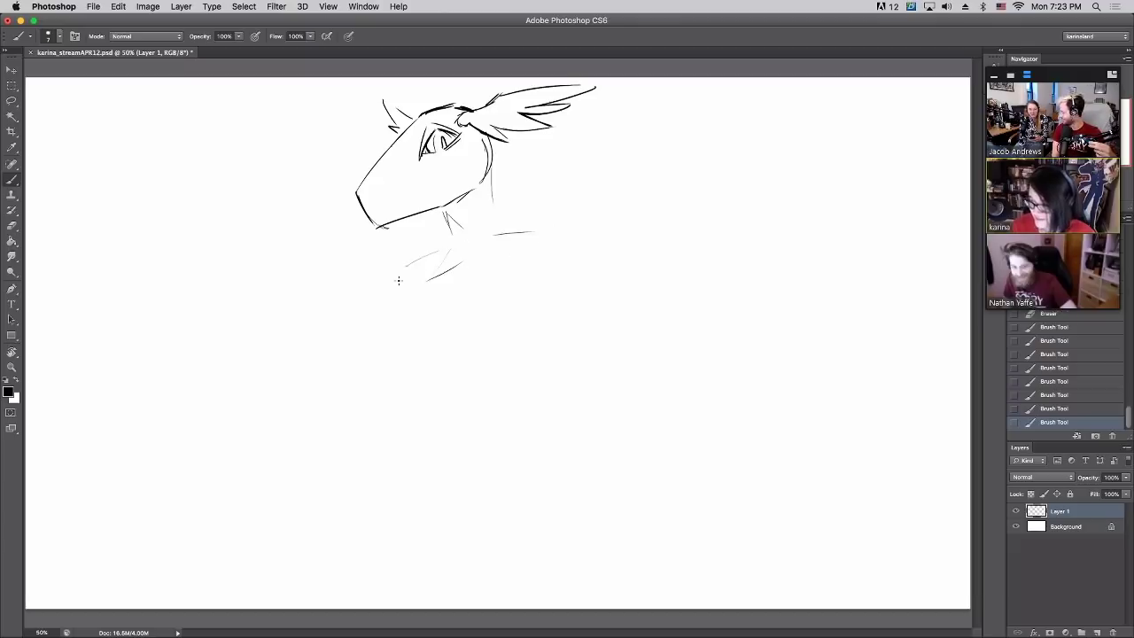
left_click_drag(381, 288, 472, 247)
left_click_drag(406, 347, 394, 319)
mouse_move(390, 370)
left_mouse_down()
mouse_move(499, 346)
mouse_move(550, 303)
left_mouse_up()
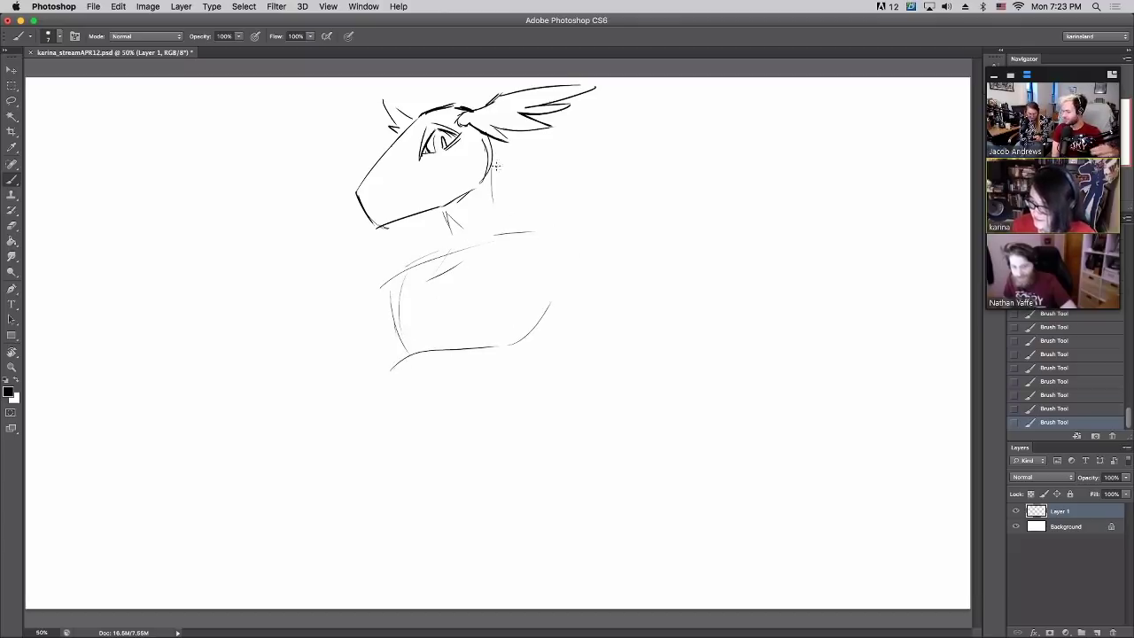
Sketch the back of the neck, a second contour line under the chest, and a vertical centre line on the chest
left_click_drag(497, 165, 509, 219)
mouse_move(453, 243)
left_mouse_down()
mouse_move(399, 274)
mouse_move(371, 321)
mouse_move(409, 365)
mouse_move(403, 377)
mouse_move(509, 358)
left_mouse_up()
left_click_drag(580, 316, 538, 365)
left_click_drag(449, 285, 451, 324)
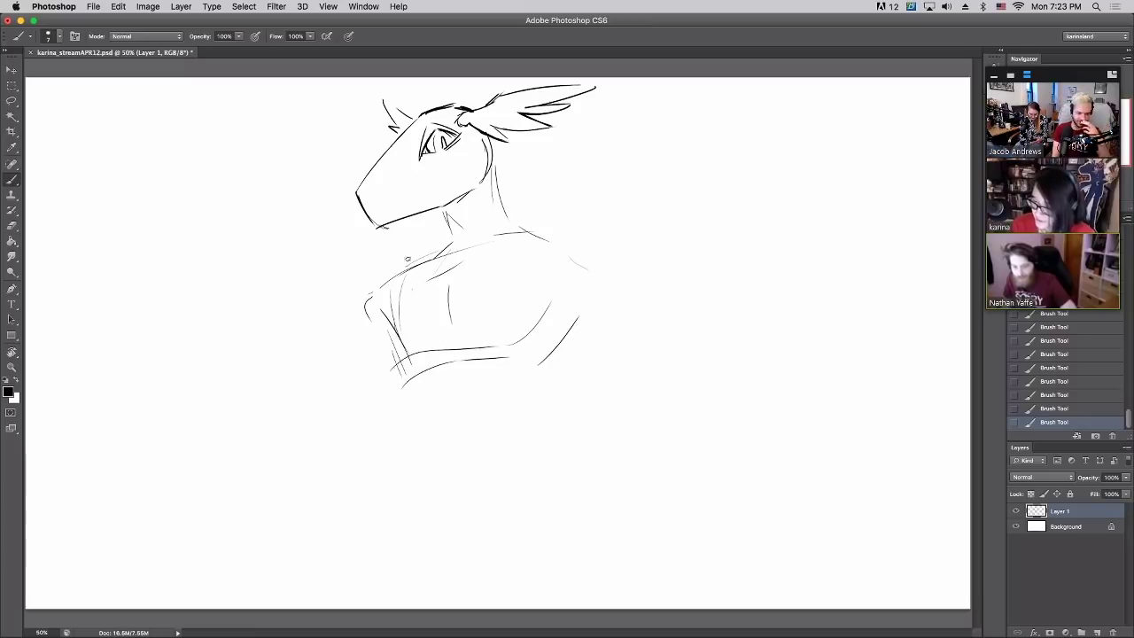
Erase the overlapping lines at the far side of the chest and redraw the far shoulder and collar with darker strokes
mouse_move(383, 312)
left_mouse_down()
mouse_move(403, 344)
mouse_move(402, 293)
mouse_move(431, 273)
mouse_move(374, 299)
mouse_move(381, 306)
mouse_move(481, 252)
left_mouse_up()
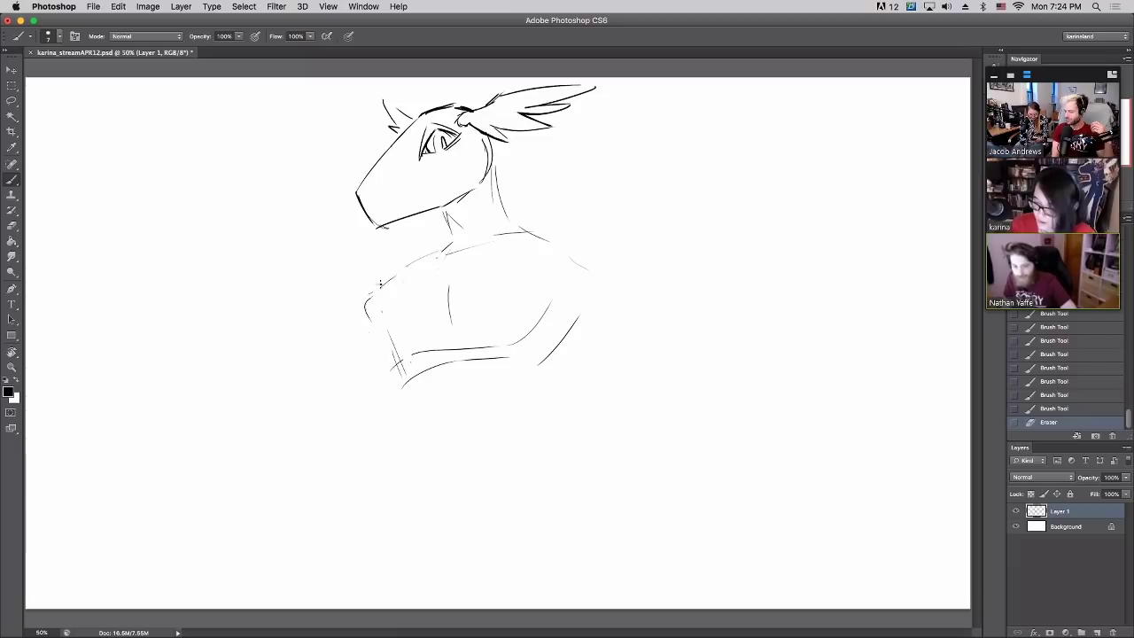
left_click_drag(395, 282, 364, 331)
left_click_drag(396, 283, 365, 301)
left_click_drag(424, 266, 446, 249)
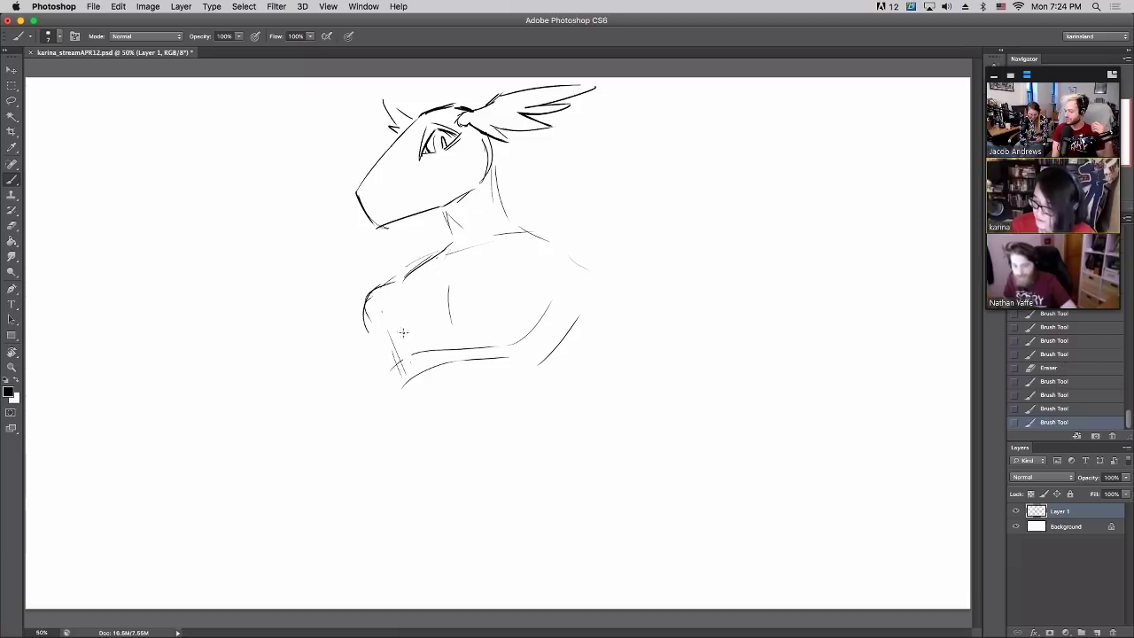
Sketch the torso's side, the waist curve and a rounded near shoulder, and clean up the far shoulder's outline
mouse_move(380, 323)
left_mouse_down()
mouse_move(406, 379)
mouse_move(401, 427)
mouse_move(469, 410)
mouse_move(515, 421)
left_mouse_up()
left_click_drag(537, 413, 541, 397)
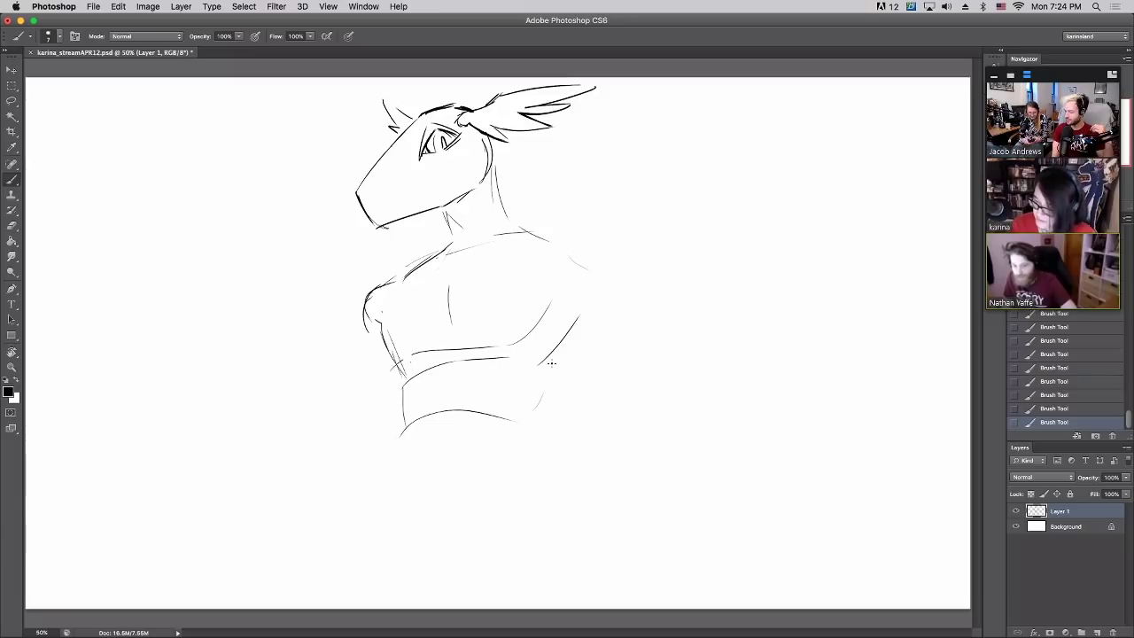
mouse_move(526, 301)
left_mouse_down()
mouse_move(585, 254)
mouse_move(540, 317)
mouse_move(590, 300)
left_mouse_up()
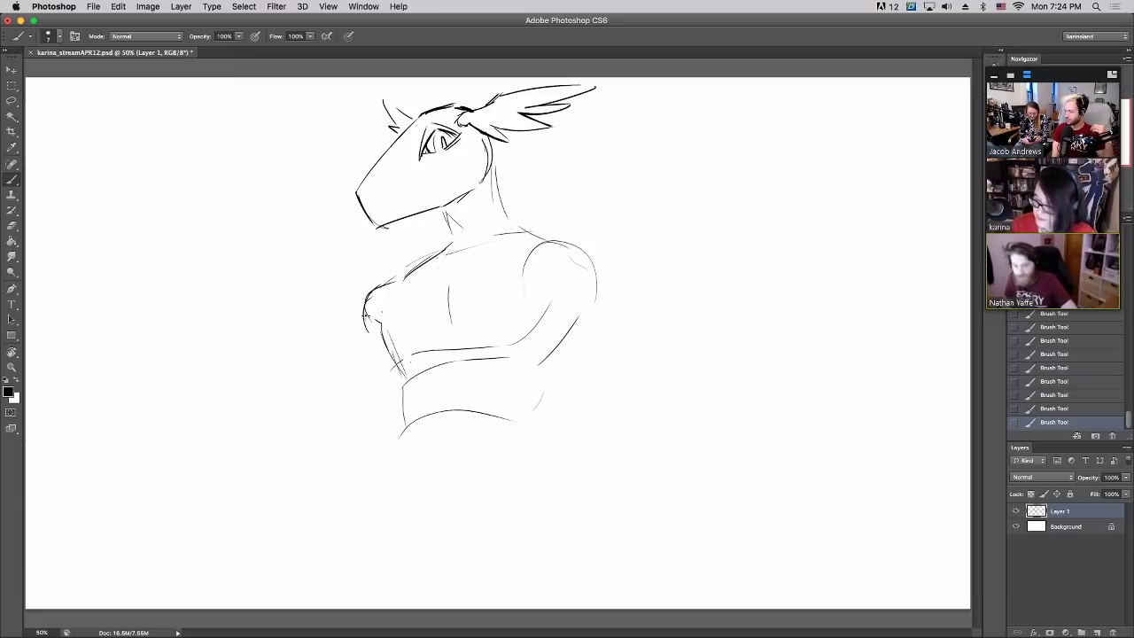
mouse_move(364, 313)
left_mouse_down()
mouse_move(409, 278)
mouse_move(370, 297)
mouse_move(366, 335)
left_mouse_up()
key("e")
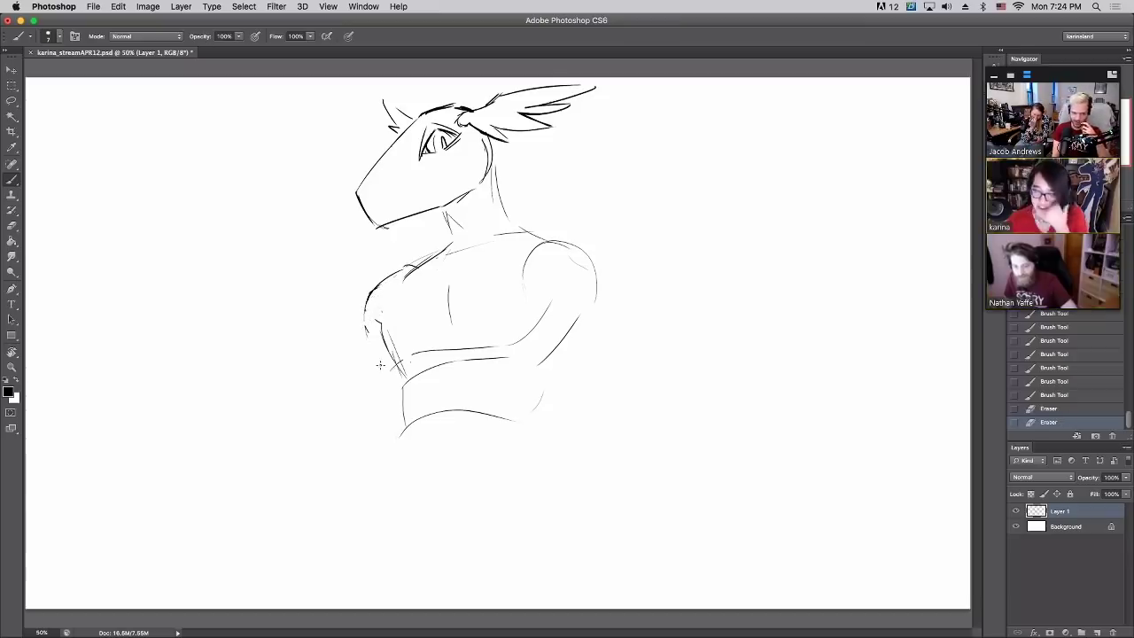
Sketch a guide line for the near upper arm and a large circle for the raised fist, erasing a stray mark inside it
left_click_drag(585, 315, 620, 381)
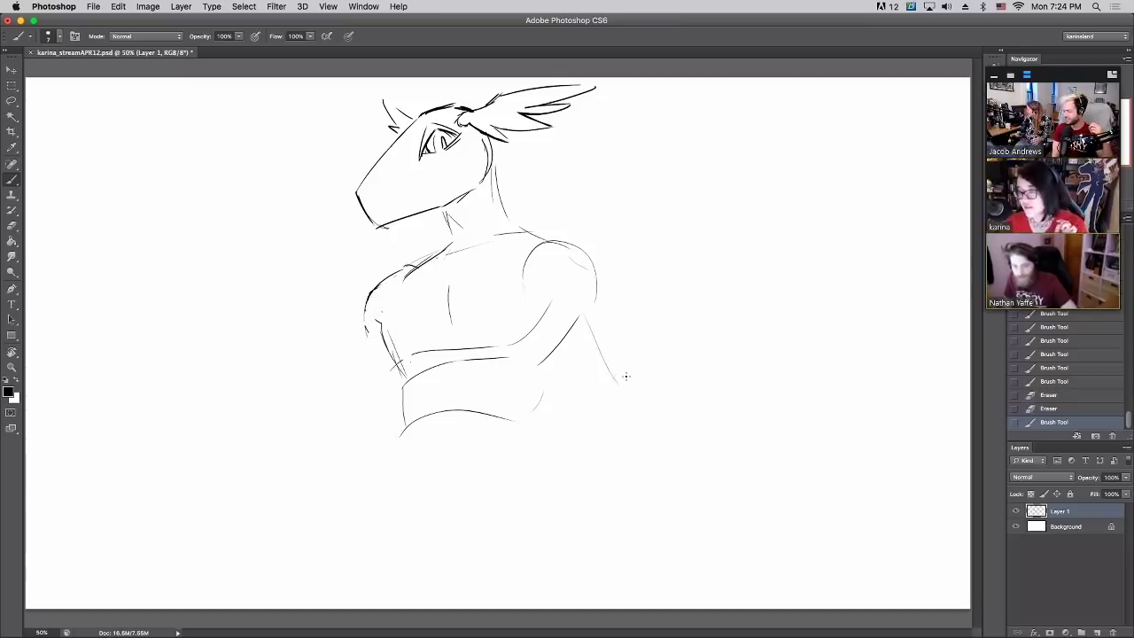
mouse_move(662, 238)
left_mouse_down()
mouse_move(668, 297)
mouse_move(710, 270)
mouse_move(649, 225)
mouse_move(676, 301)
mouse_move(712, 241)
left_mouse_up()
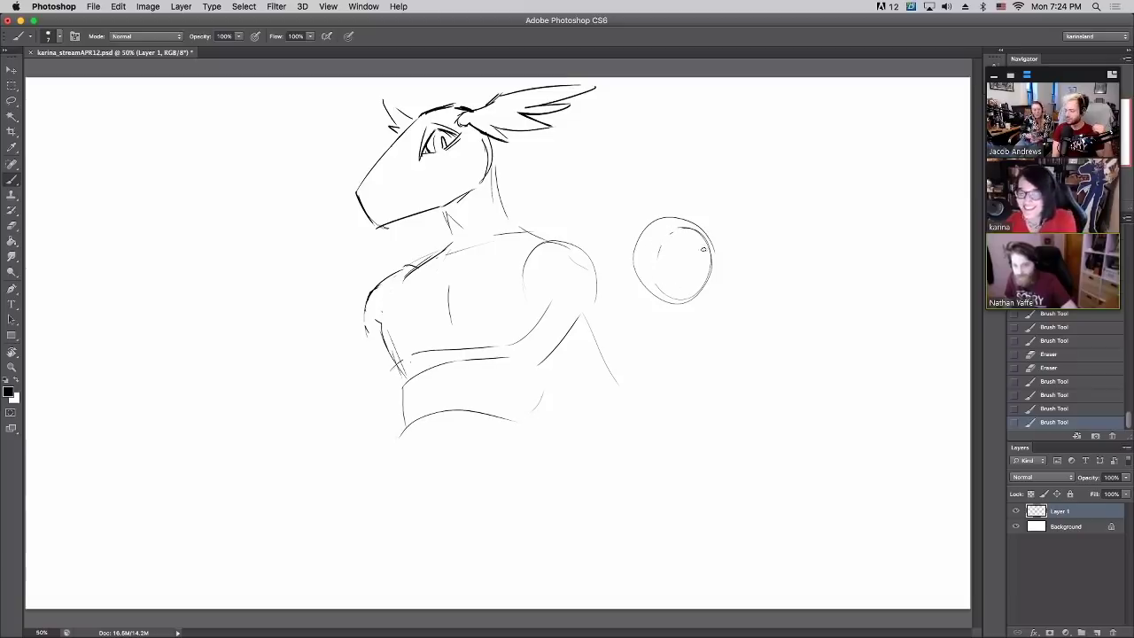
left_click(704, 249)
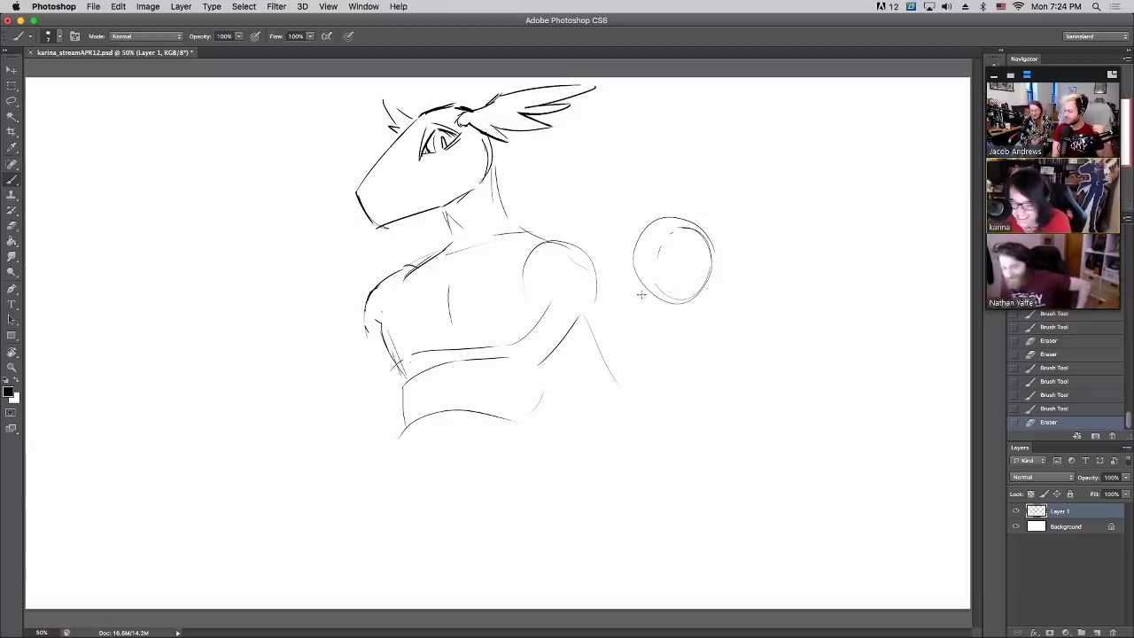
Sketch the raised forearm and rounded elbow below the fist, outline the upper arm, and redo the biceps edge with a darker stroke
mouse_move(647, 272)
left_mouse_down()
mouse_move(592, 390)
mouse_move(619, 416)
mouse_move(654, 390)
mouse_move(654, 404)
mouse_move(668, 309)
left_mouse_up()
left_click_drag(601, 293, 626, 317)
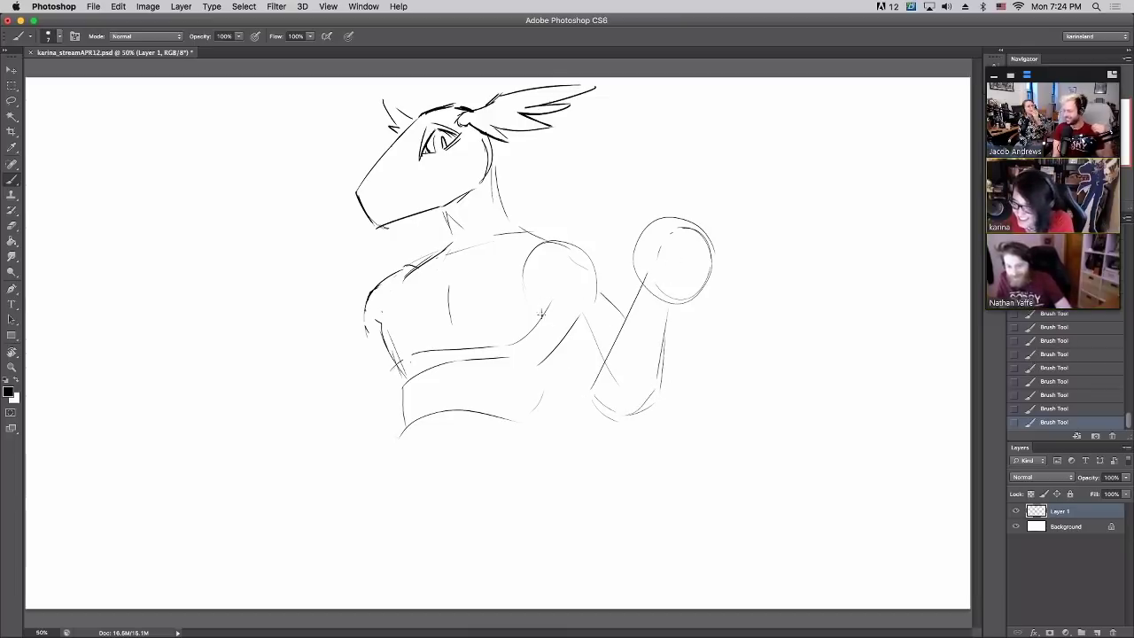
left_click_drag(540, 313, 592, 399)
left_click_drag(597, 281, 620, 341)
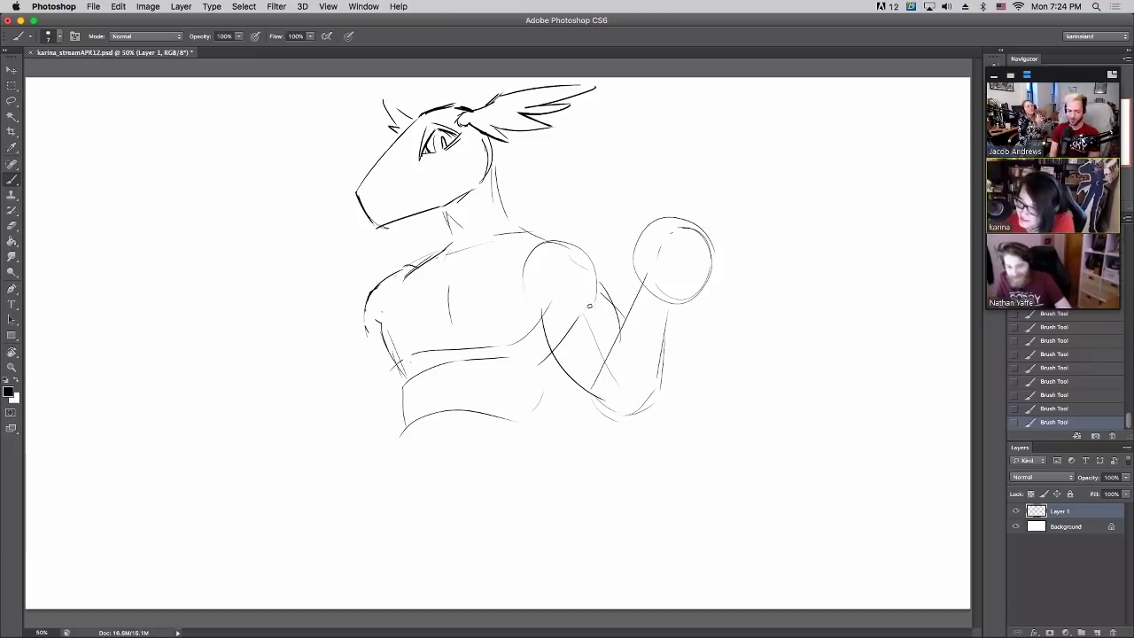
left_click_drag(601, 301, 622, 324)
left_click_drag(600, 282, 622, 324)
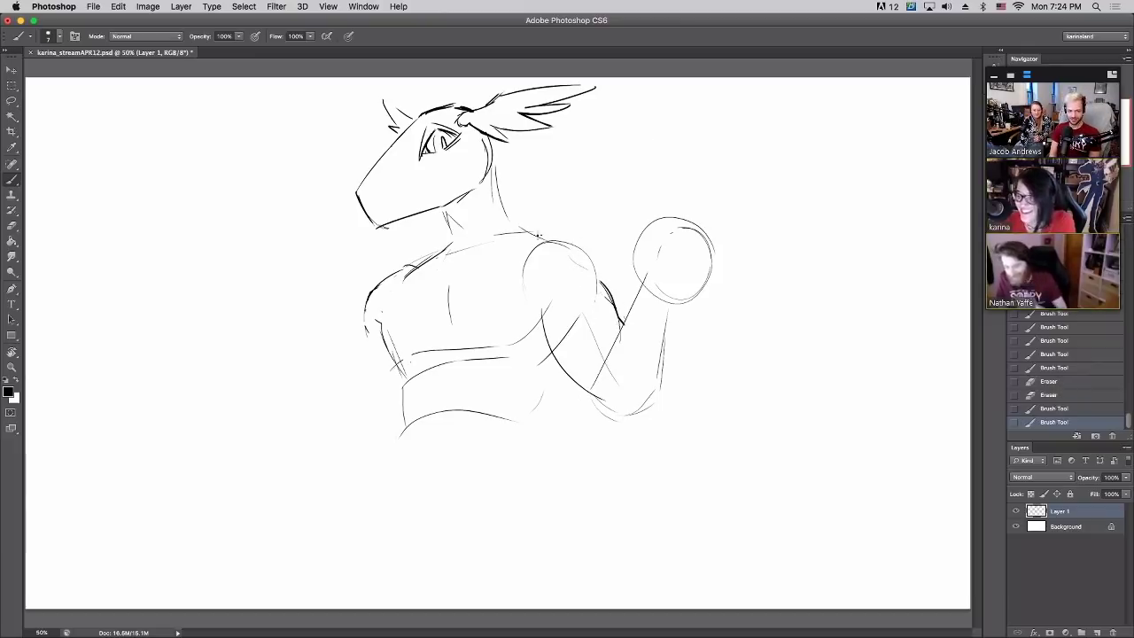
Outline the near shoulder with darker strokes, erase the old line under the upper arm and redraw it down toward the elbow
mouse_move(581, 234)
left_mouse_down()
mouse_move(536, 238)
mouse_move(603, 282)
left_mouse_up()
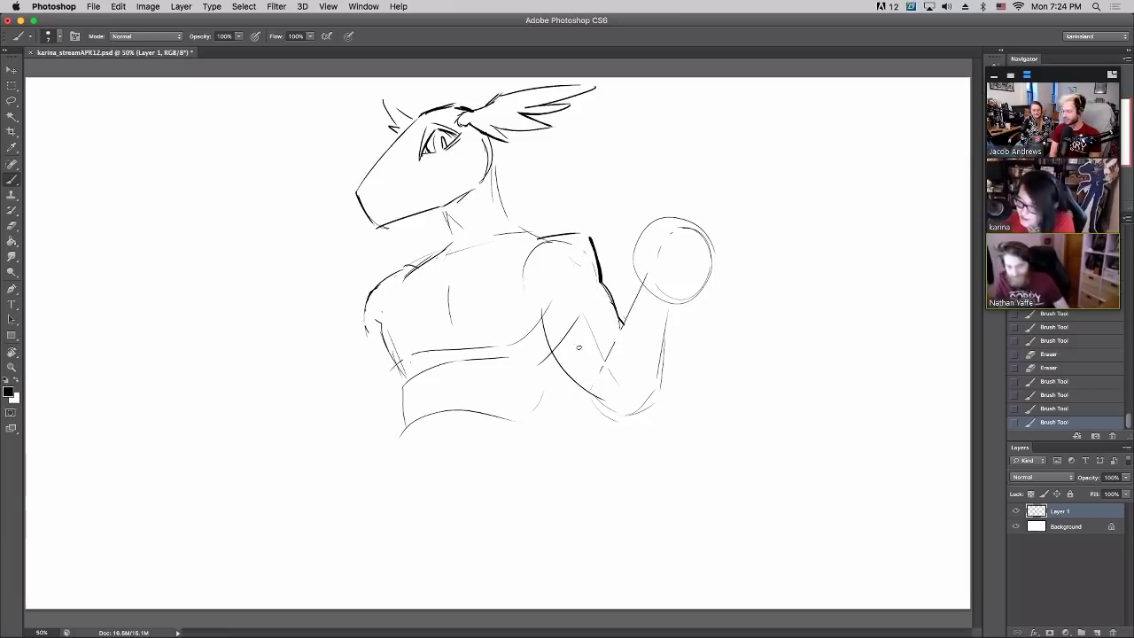
key("e")
left_click_drag(542, 310, 557, 360)
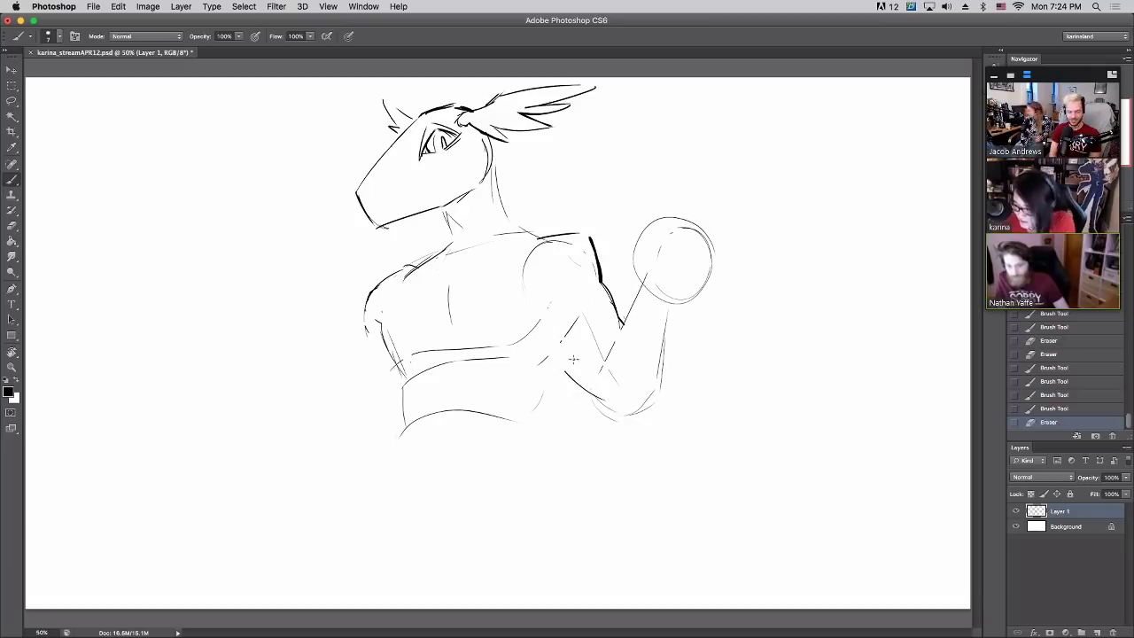
left_click_drag(546, 317, 592, 386)
left_click_drag(582, 367, 602, 399)
left_click_drag(583, 368, 617, 410)
mouse_move(599, 370)
left_mouse_down()
mouse_move(601, 349)
mouse_move(600, 370)
left_mouse_up()
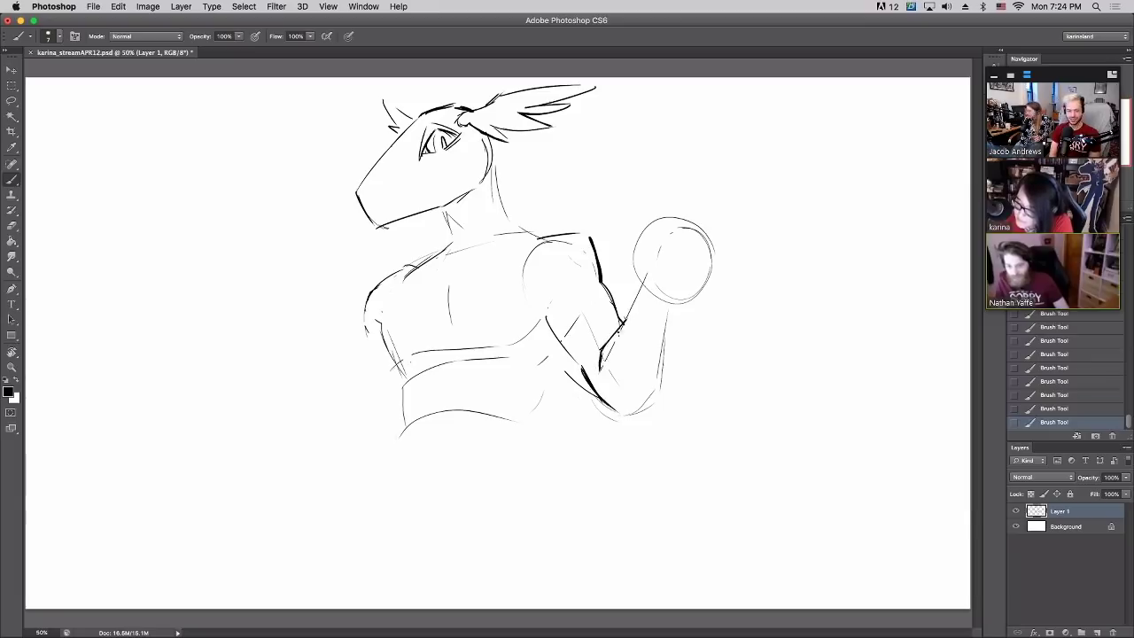
Darken both edges of the raised forearm and draw a pointed elbow joining them
left_click_drag(647, 276, 611, 338)
left_click_drag(611, 408, 643, 416)
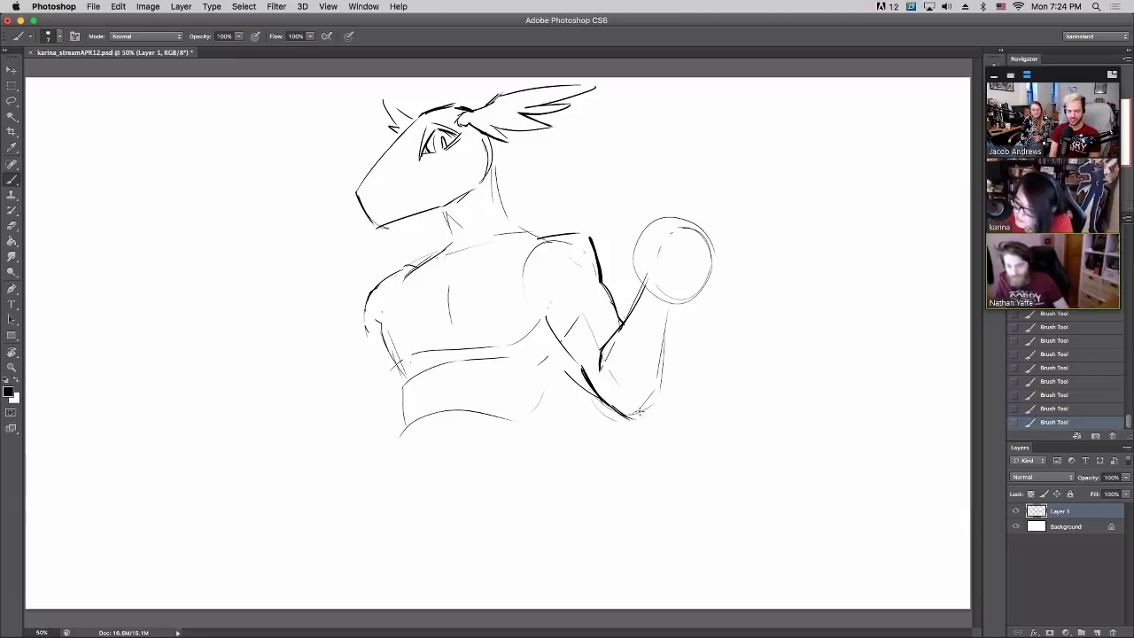
left_click_drag(659, 370, 635, 419)
mouse_move(670, 327)
left_mouse_down()
mouse_move(634, 422)
mouse_move(647, 396)
left_mouse_up()
left_click_drag(671, 303, 665, 342)
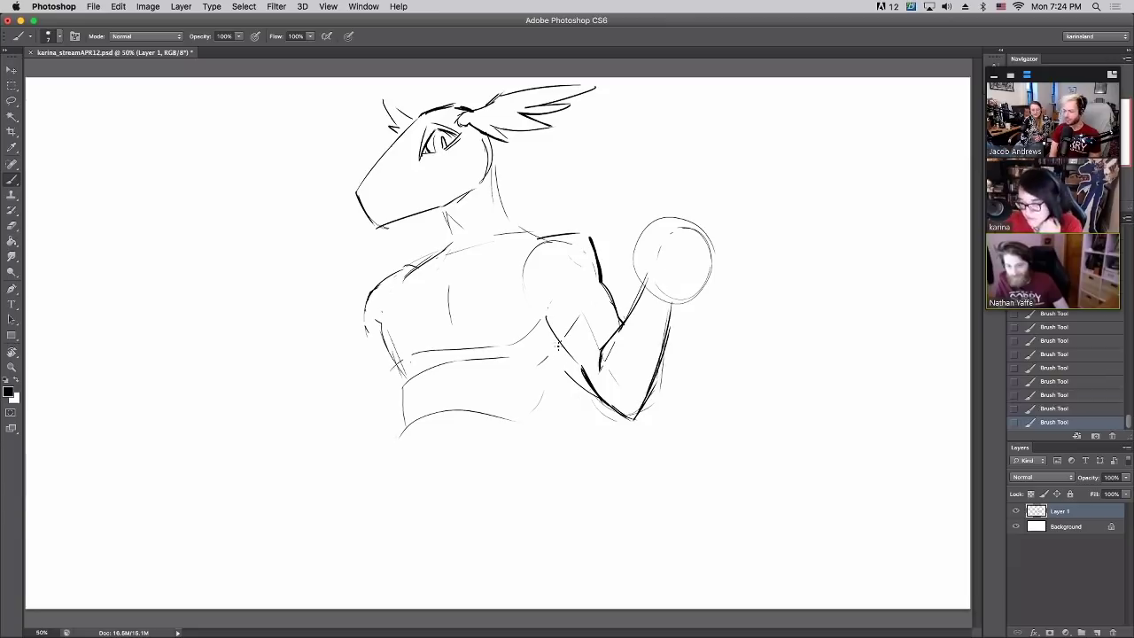
Sketch the lower torso with its sides, a centre line on the abdomen and flared hips closed by a base line
left_click_drag(558, 346, 532, 422)
mouse_move(457, 358)
left_mouse_down()
mouse_move(447, 420)
mouse_move(385, 507)
mouse_move(529, 510)
left_mouse_up()
left_click_drag(536, 433, 554, 500)
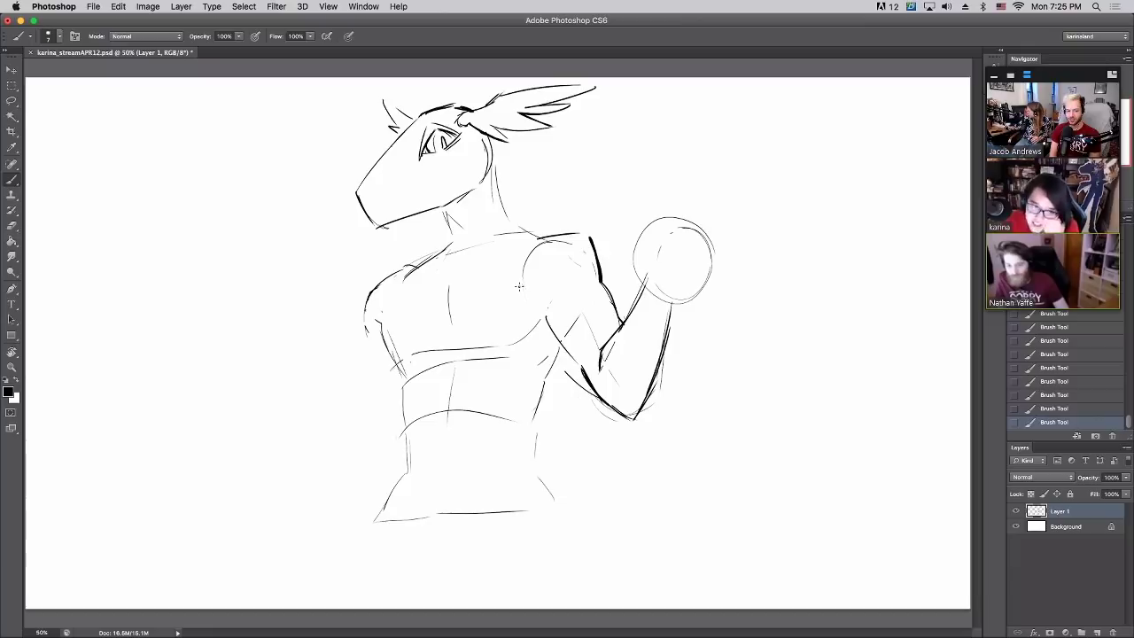
Retrace the fist's circle and sketch a long vertical guide line through it for a held pole
mouse_move(632, 264)
left_mouse_down()
mouse_move(653, 217)
mouse_move(718, 269)
left_mouse_up()
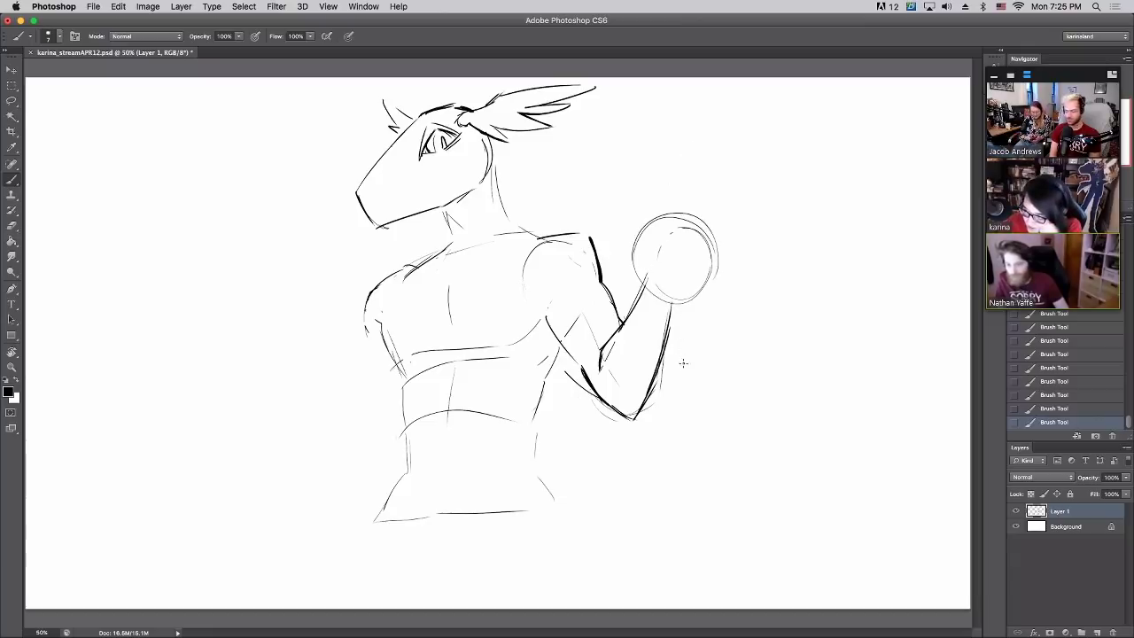
left_click_drag(683, 361, 668, 148)
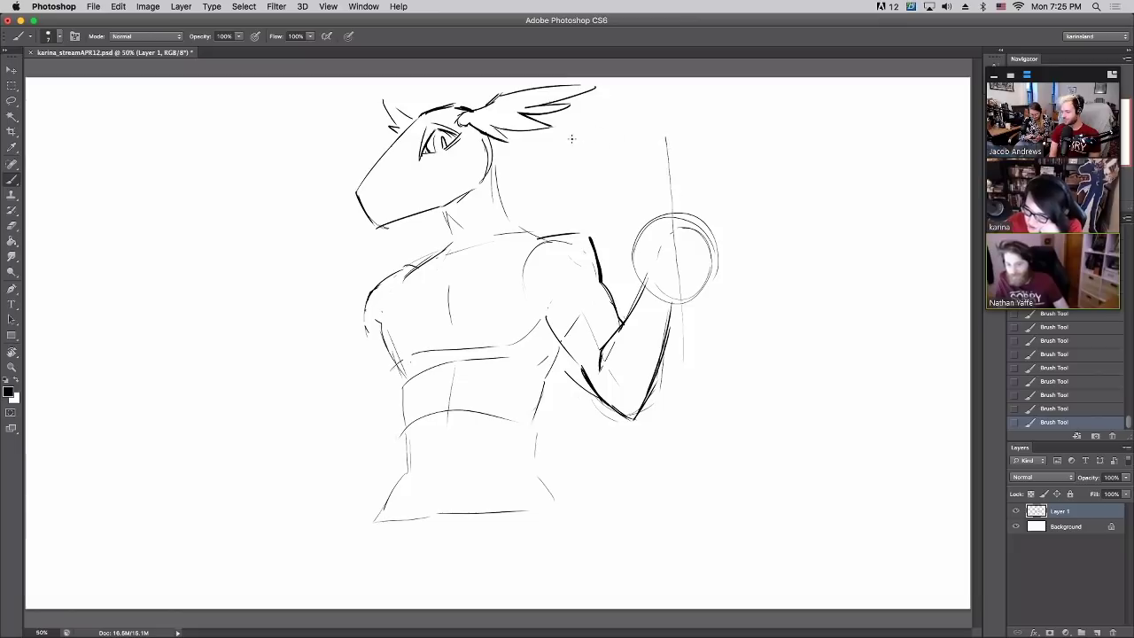
left_click_drag(572, 139, 699, 119)
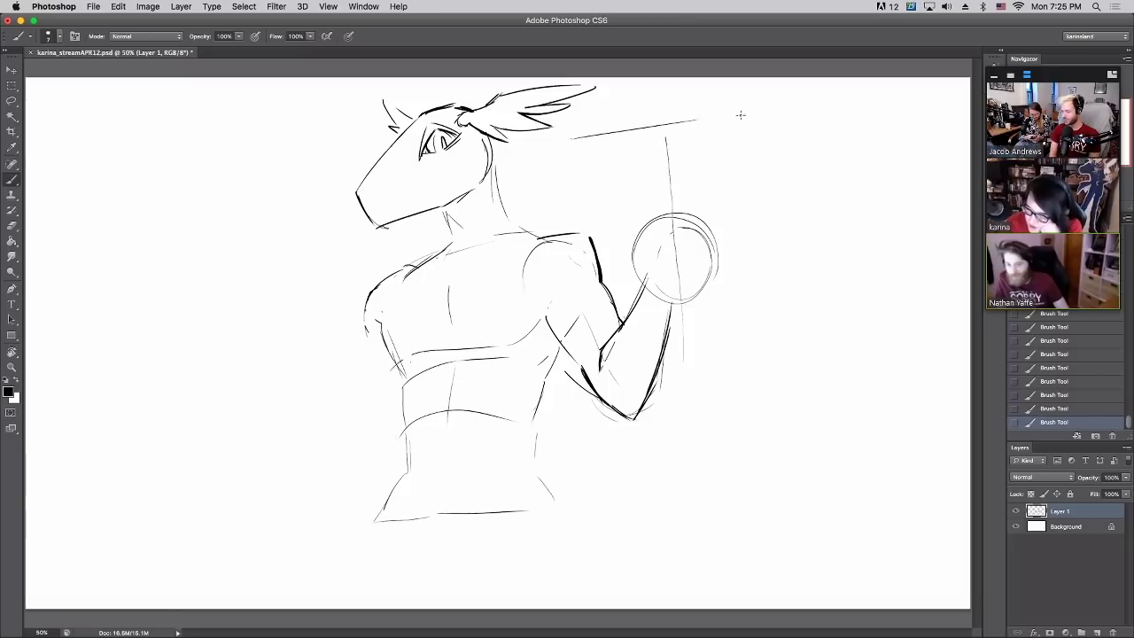
left_click(1046, 409)
left_click(1043, 399)
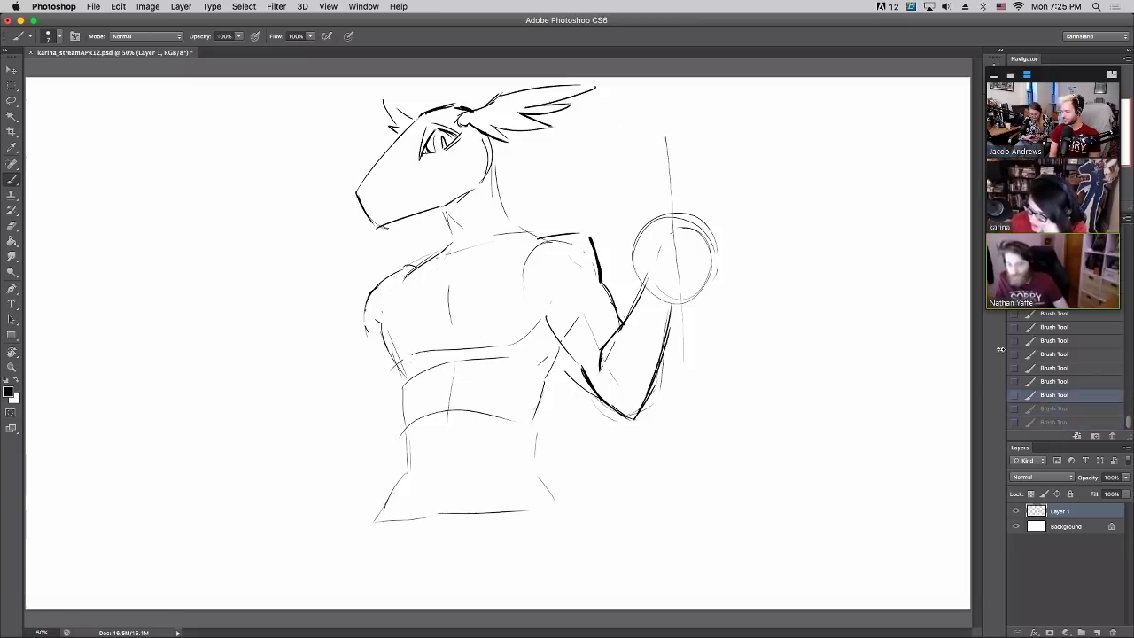
Sketch a balance scale's crossbeam with an arm on each side of the guide's top, undoing the drooping curve on the near arm
mouse_move(665, 136)
left_mouse_down()
mouse_move(574, 147)
mouse_move(629, 150)
mouse_move(570, 158)
mouse_move(549, 187)
left_mouse_up()
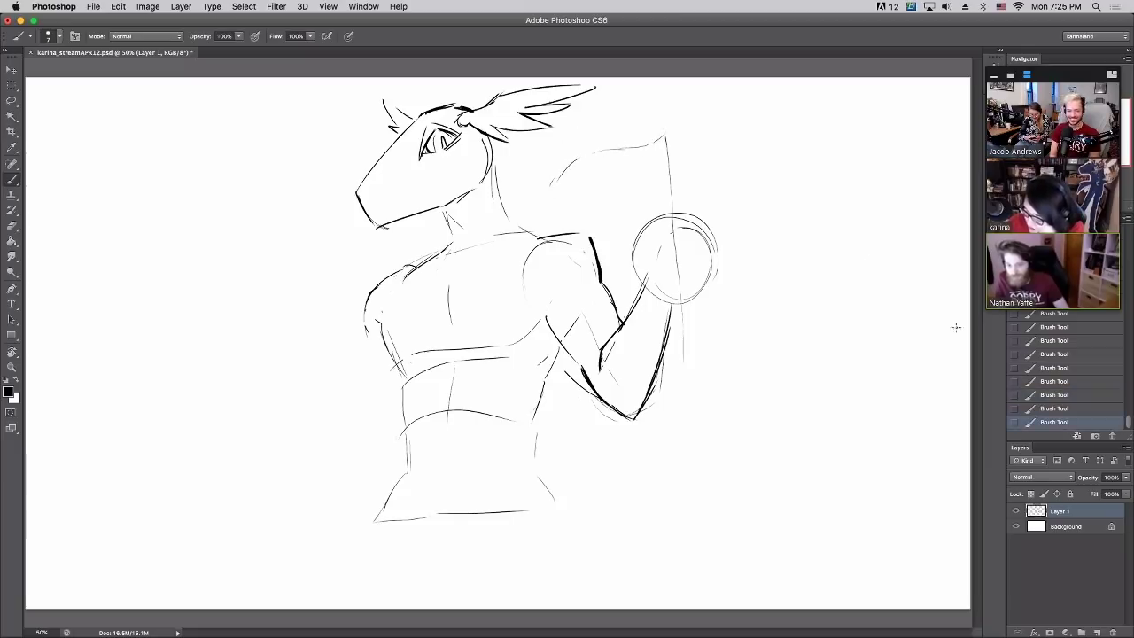
key("super+alt+z")
key("super+alt+z")
key("super+alt+z")
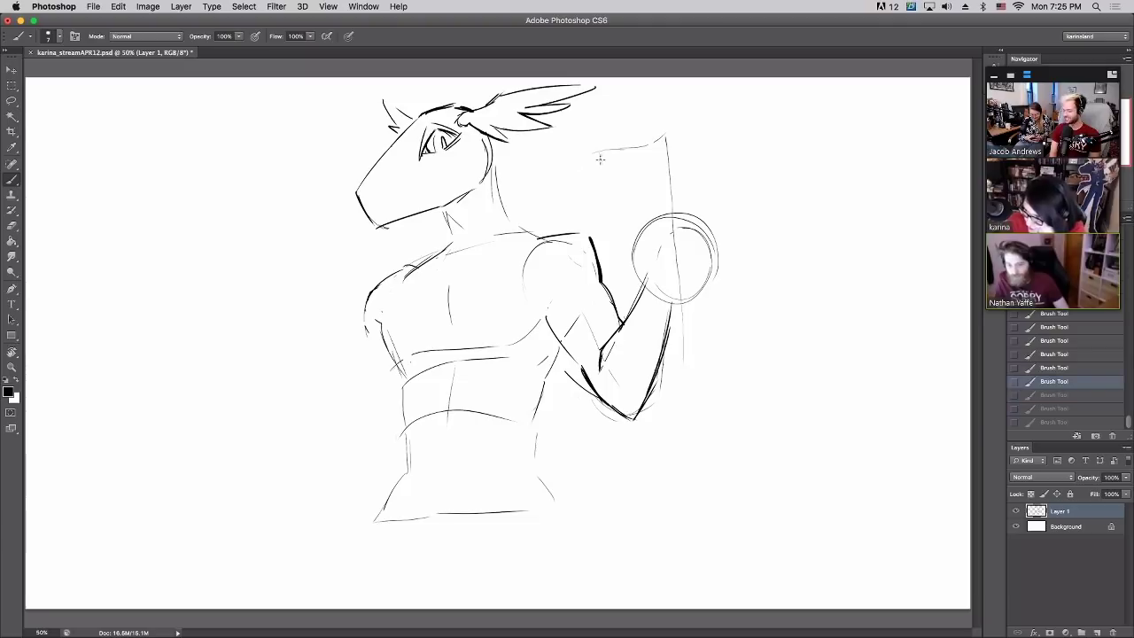
mouse_move(665, 135)
left_mouse_down()
mouse_move(624, 160)
mouse_move(573, 168)
left_mouse_up()
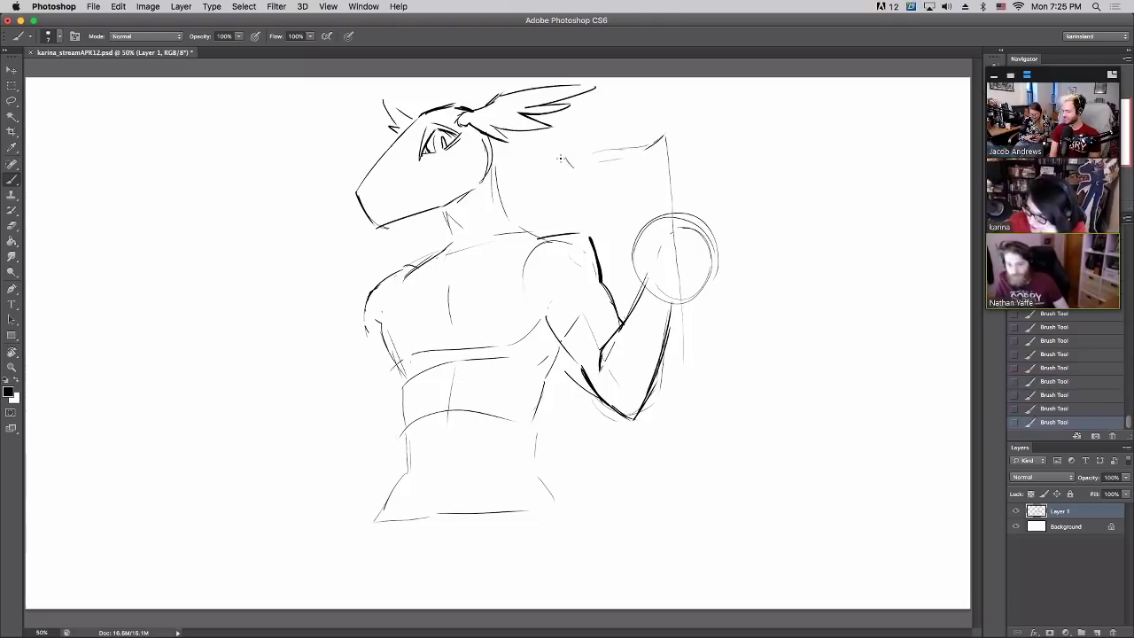
left_click_drag(698, 156, 785, 138)
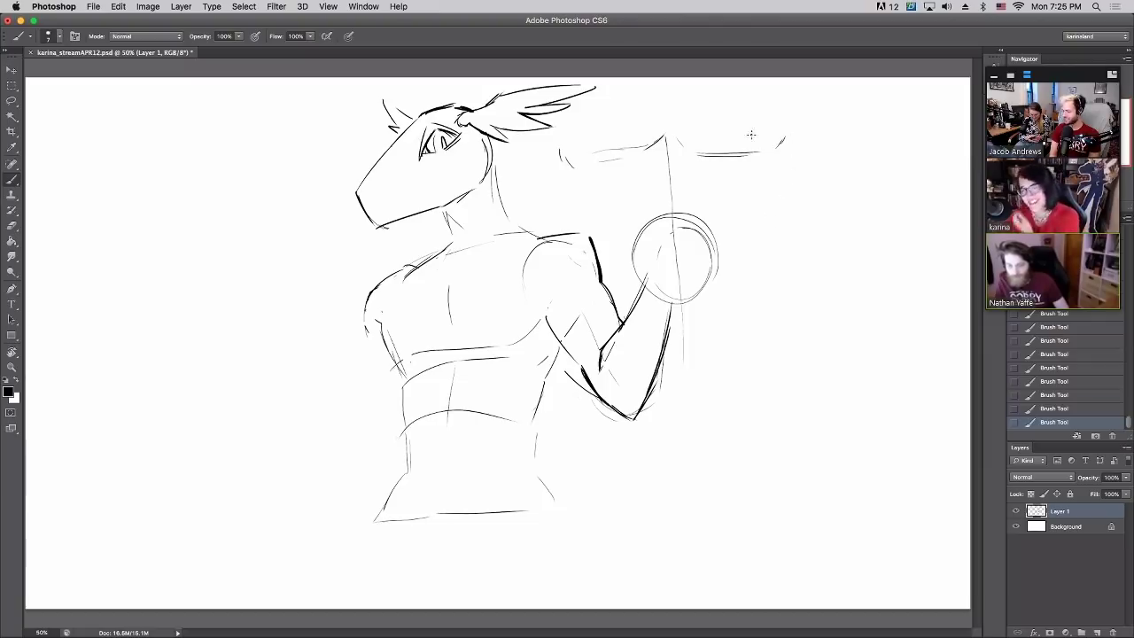
Thicken both crossbeam arms with double lines and upturned ends, and draw a small rounded hub between them
mouse_move(552, 150)
left_mouse_down()
mouse_move(568, 166)
mouse_move(613, 149)
mouse_move(636, 157)
left_mouse_up()
mouse_move(565, 164)
left_mouse_down()
mouse_move(663, 142)
mouse_move(663, 131)
mouse_move(690, 145)
mouse_move(662, 148)
left_mouse_up()
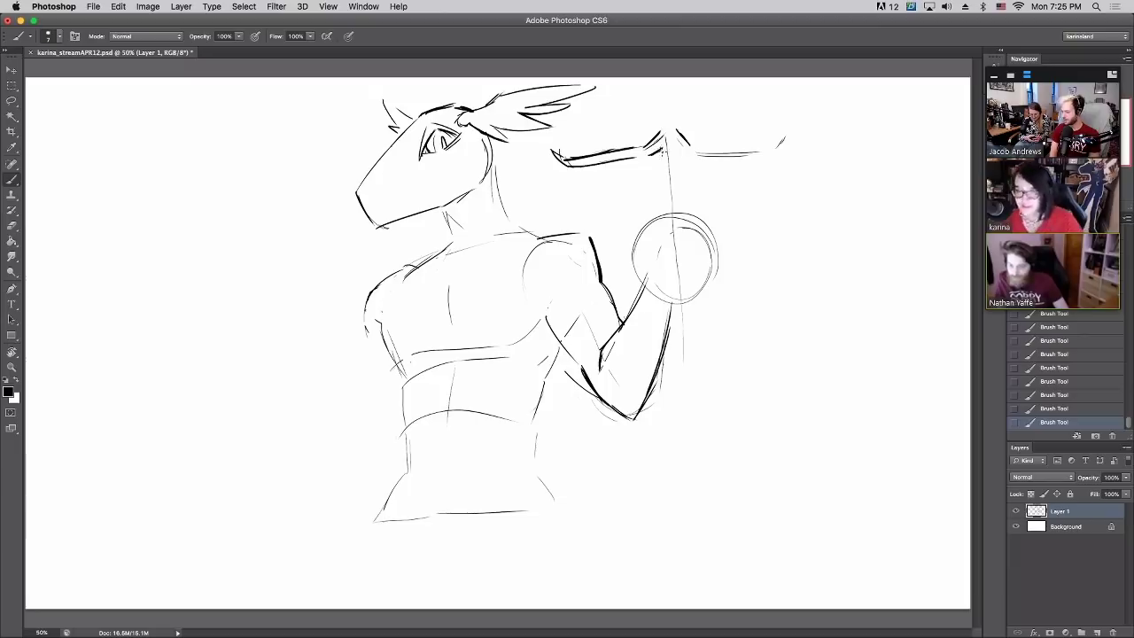
left_click_drag(663, 149, 663, 342)
key("super+z")
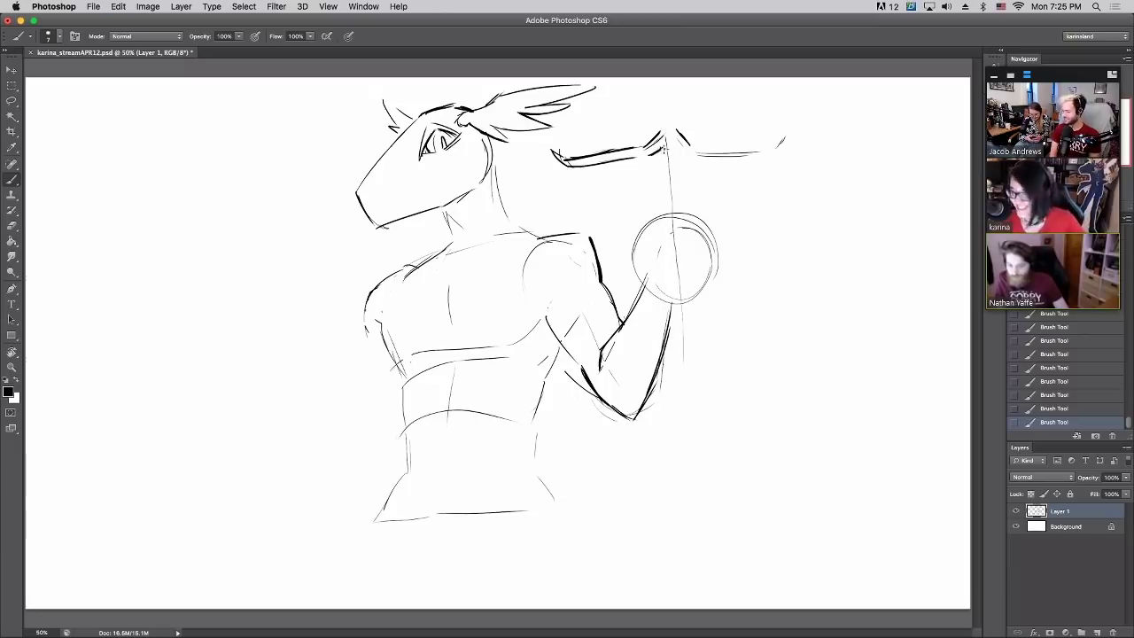
mouse_move(661, 150)
left_mouse_down()
mouse_move(670, 164)
mouse_move(667, 153)
mouse_move(689, 158)
mouse_move(695, 136)
mouse_move(745, 153)
mouse_move(700, 144)
mouse_move(770, 137)
mouse_move(765, 151)
left_mouse_up()
mouse_move(695, 144)
left_mouse_down()
mouse_move(783, 133)
mouse_move(714, 140)
left_mouse_up()
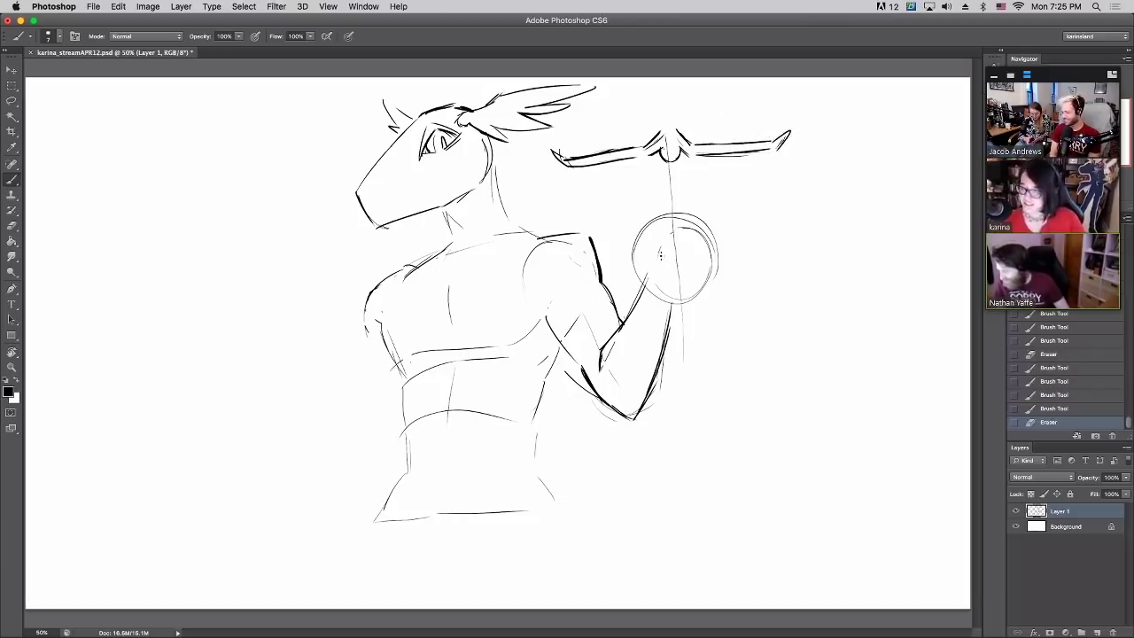
Sketch the thumb and curled fingers inside the fist's circle around the pole's guide line
mouse_move(669, 232)
left_mouse_down()
mouse_move(664, 271)
mouse_move(675, 266)
left_mouse_up()
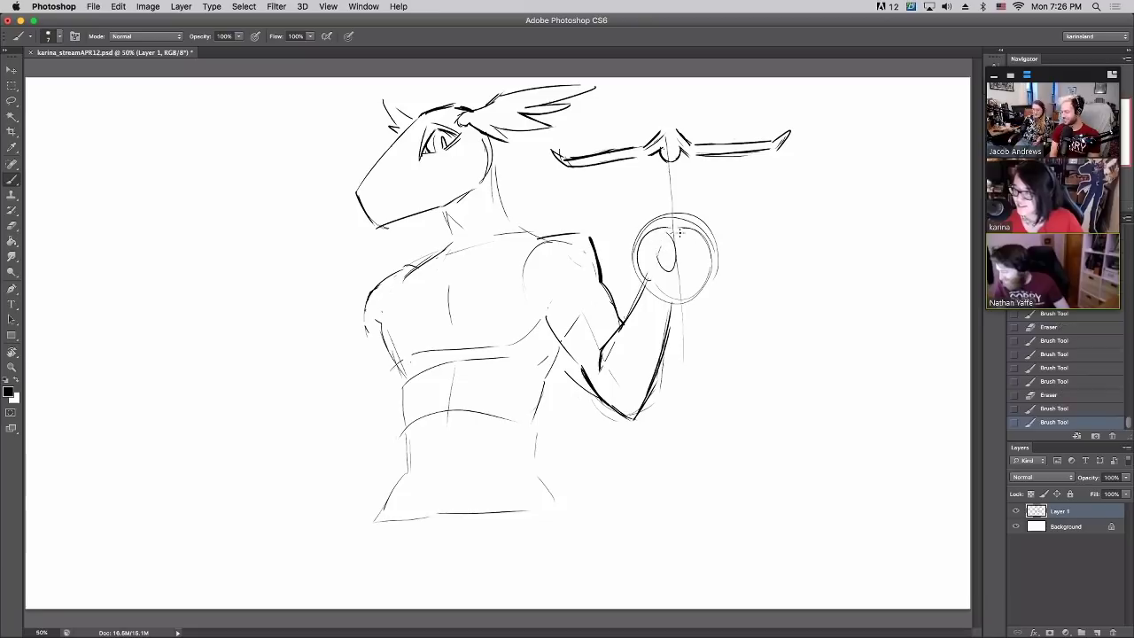
left_click_drag(679, 212, 714, 248)
mouse_move(698, 269)
left_mouse_down()
mouse_move(709, 282)
mouse_move(704, 223)
left_mouse_up()
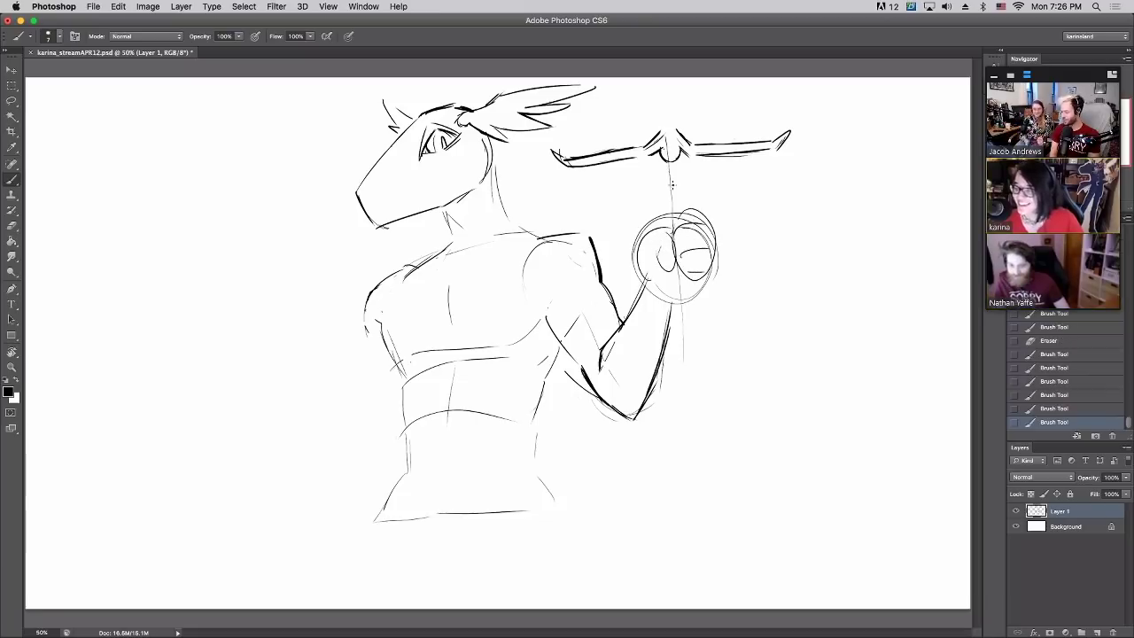
left_click_drag(664, 160, 670, 253)
key("super+z")
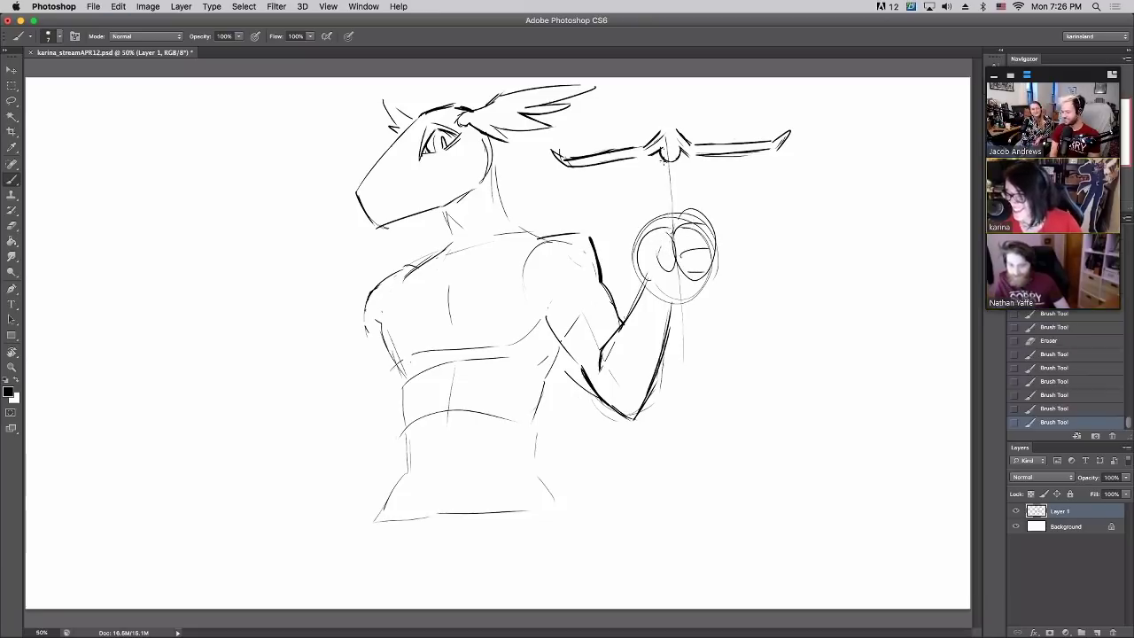
left_click_drag(663, 161, 670, 234)
key("super+z")
Draw the scale's pole as double lines above and below the fist, ending in a pointed tip
mouse_move(664, 163)
left_mouse_down()
mouse_move(670, 234)
mouse_move(677, 205)
left_mouse_up()
mouse_move(672, 270)
left_mouse_down()
mouse_move(684, 411)
mouse_move(686, 298)
mouse_move(690, 390)
left_mouse_up()
key("super+z")
key("super+z")
left_click_drag(681, 271, 689, 377)
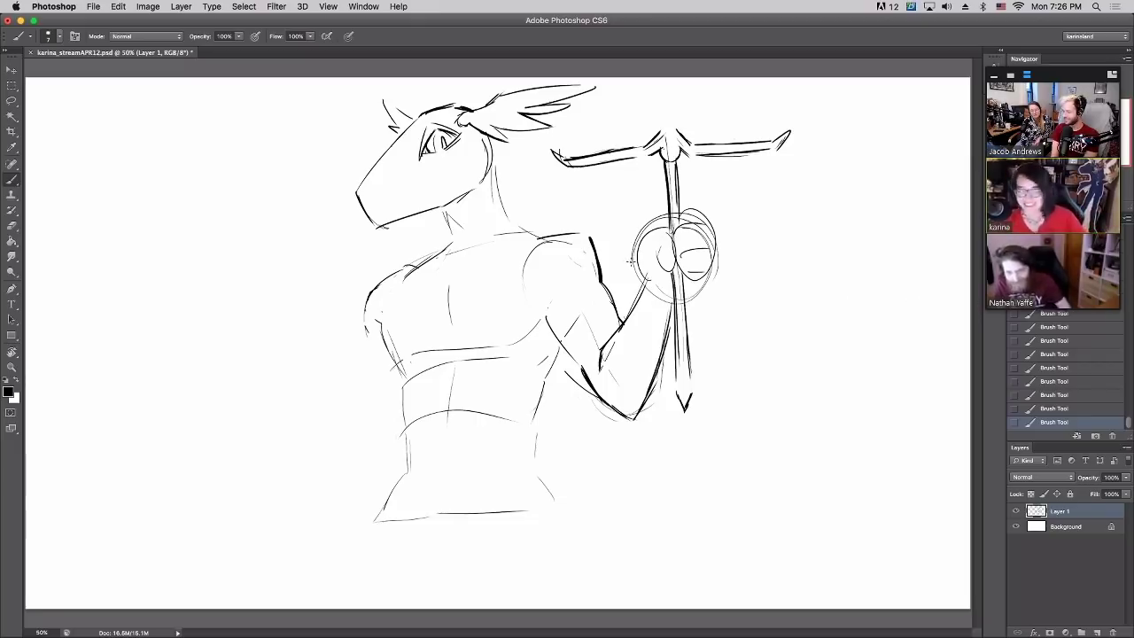
Draw two cords and a shallow pan hanging from the crossbeam's near arm, erasing the shoulder lines that overlap them
mouse_move(564, 169)
left_mouse_down()
mouse_move(557, 264)
mouse_move(581, 245)
left_mouse_up()
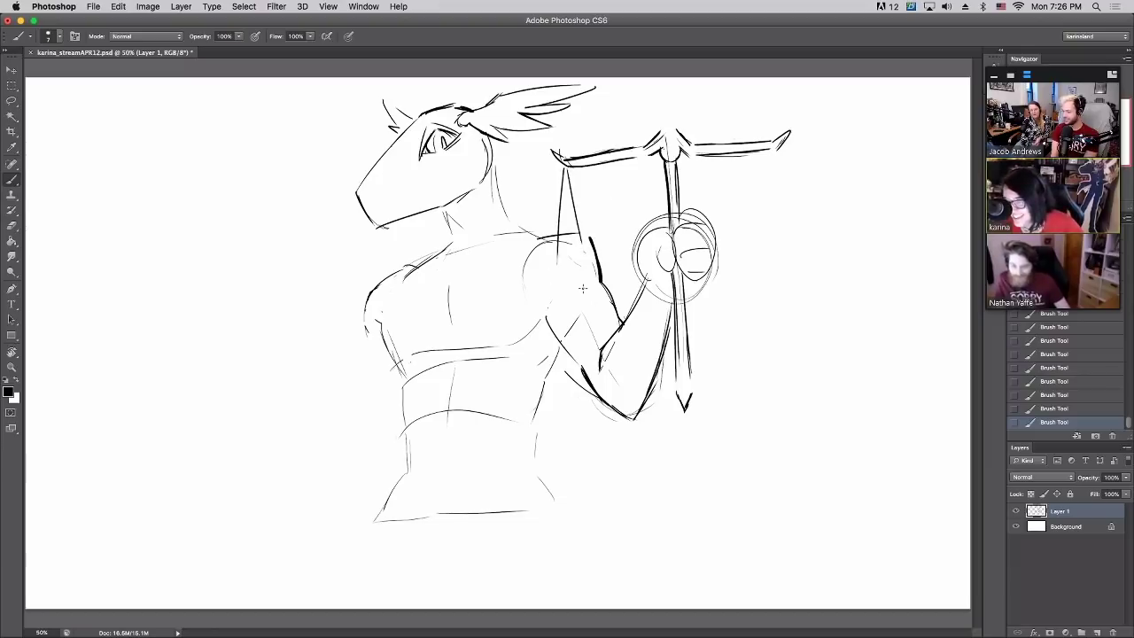
mouse_move(565, 174)
left_mouse_down()
mouse_move(585, 264)
mouse_move(597, 266)
mouse_move(563, 285)
mouse_move(599, 281)
mouse_move(617, 261)
left_mouse_up()
mouse_move(530, 268)
left_mouse_down()
mouse_move(617, 264)
mouse_move(599, 269)
left_mouse_up()
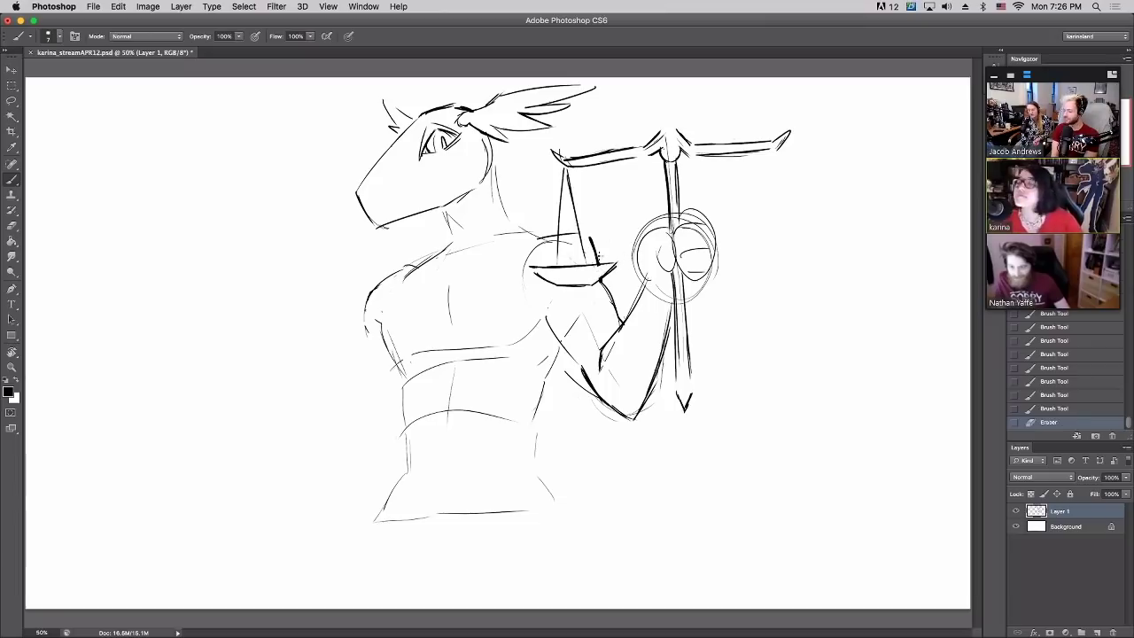
Draw a matching pair of cords and a shallow pan under the crossbeam's far arm, erasing the overshooting rim line
left_click_drag(770, 155, 756, 239)
left_click_drag(775, 158, 793, 248)
key("super+z")
mouse_move(764, 206)
left_mouse_down()
mouse_move(755, 251)
mouse_move(808, 245)
mouse_move(742, 262)
mouse_move(805, 269)
left_mouse_up()
mouse_move(739, 255)
left_mouse_down()
mouse_move(753, 270)
mouse_move(822, 250)
left_mouse_up()
key("e")
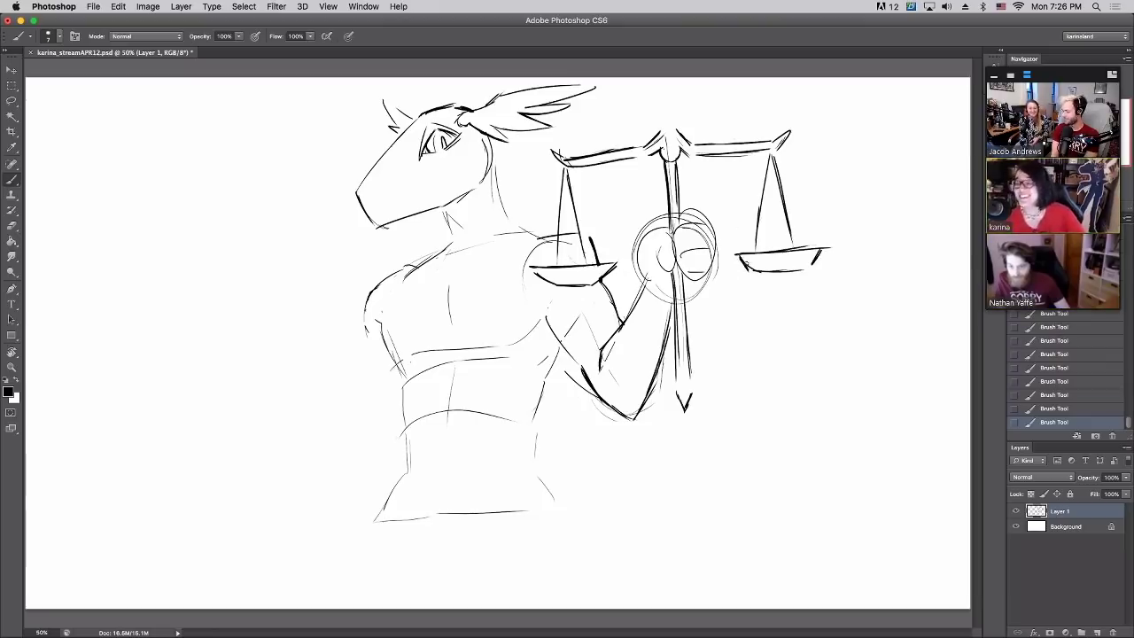
left_click_drag(738, 256, 760, 270)
left_click_drag(801, 270, 822, 248)
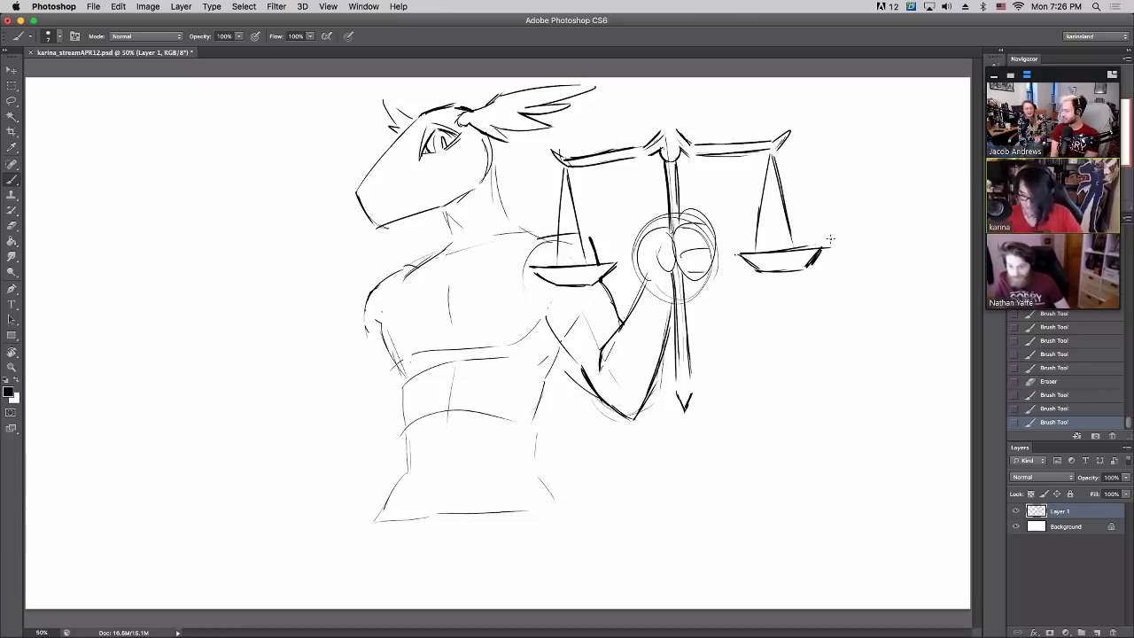
key("e")
left_click_drag(824, 251, 812, 261)
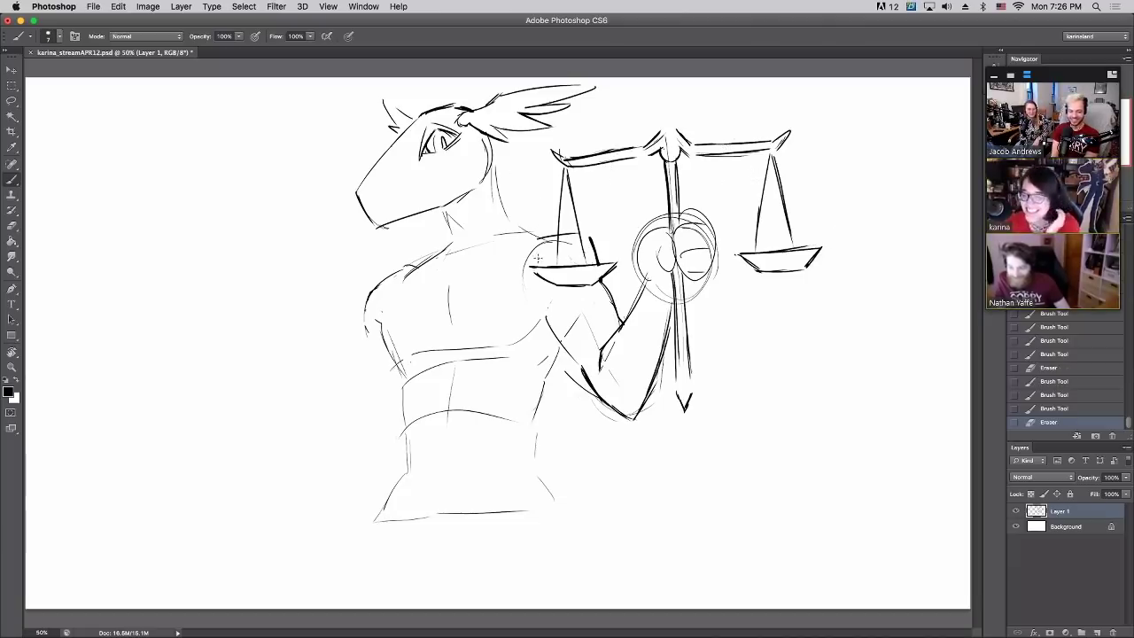
Add outer cords to both scale pans and draw a blocky crosspiece above the pole's pointed tip
mouse_move(538, 257)
left_mouse_down()
mouse_move(560, 198)
mouse_move(614, 261)
left_mouse_up()
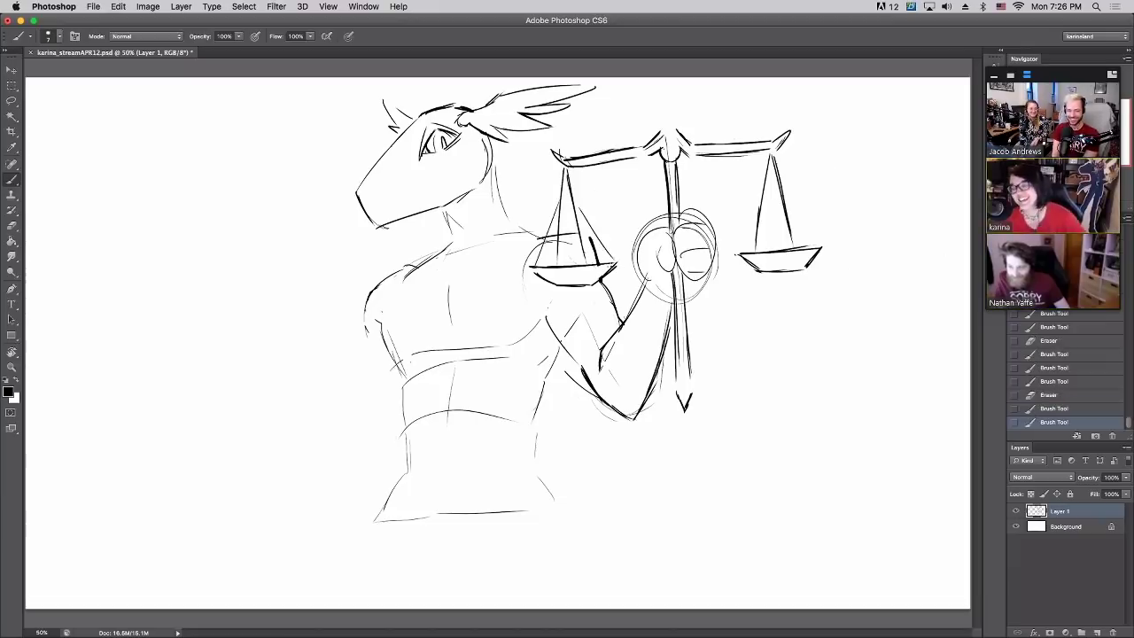
mouse_move(739, 252)
left_mouse_down()
mouse_move(764, 192)
mouse_move(814, 246)
left_mouse_up()
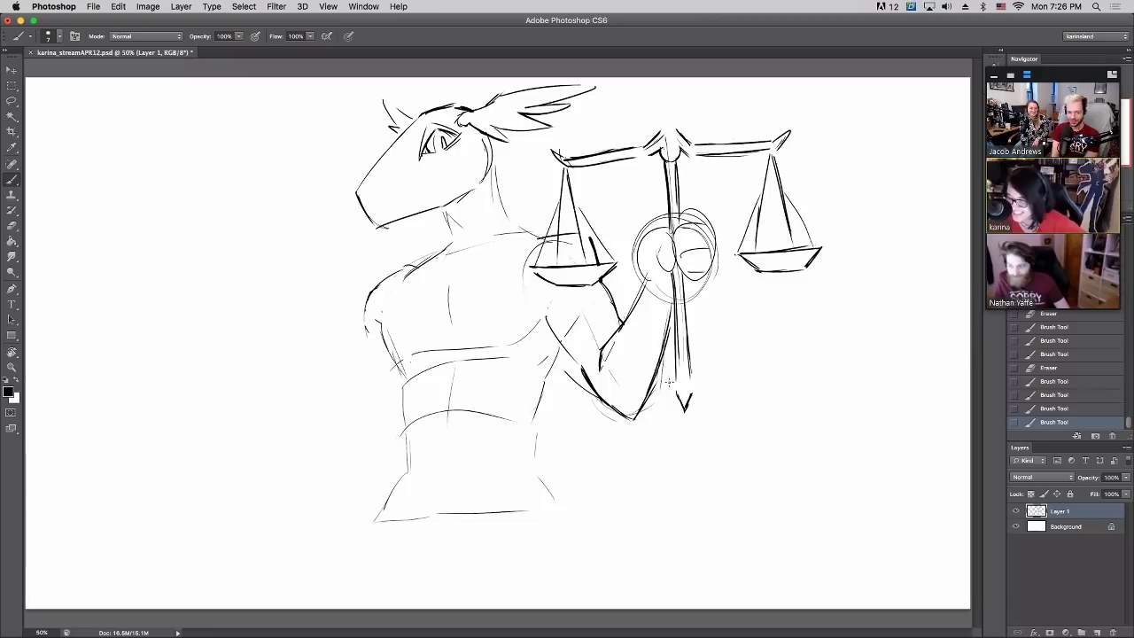
mouse_move(679, 381)
left_mouse_down()
mouse_move(670, 394)
mouse_move(703, 392)
mouse_move(684, 373)
left_mouse_up()
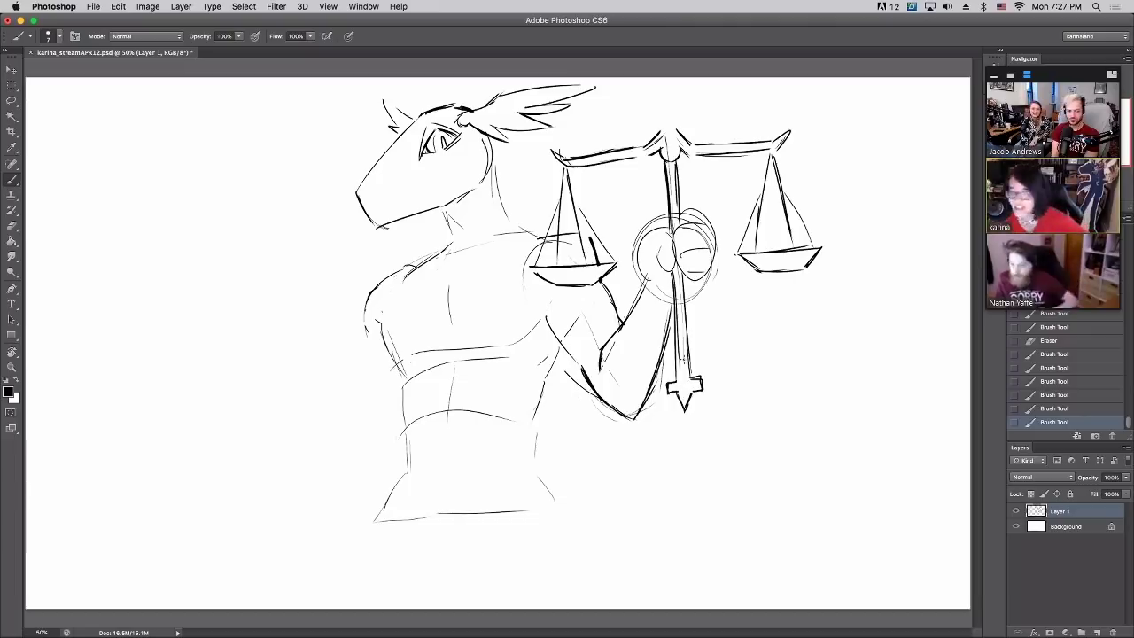
left_click_drag(690, 344, 691, 380)
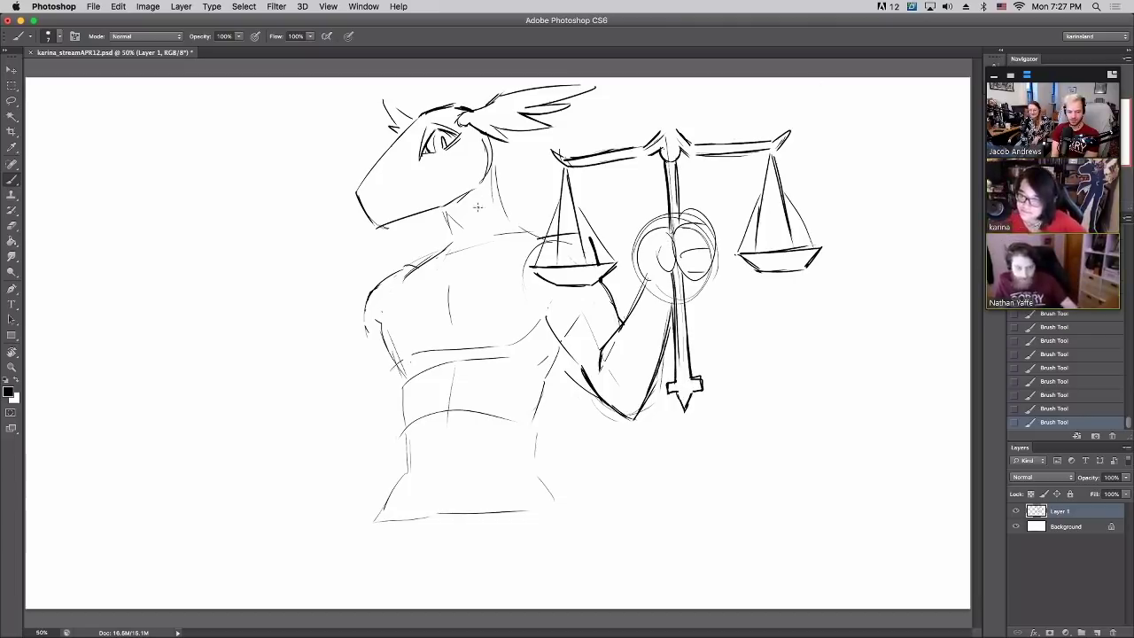
Darken the back of the neck, sketch long hair falling behind it and add a small rounded tuft above the feathery ear
left_click_drag(490, 162, 512, 222)
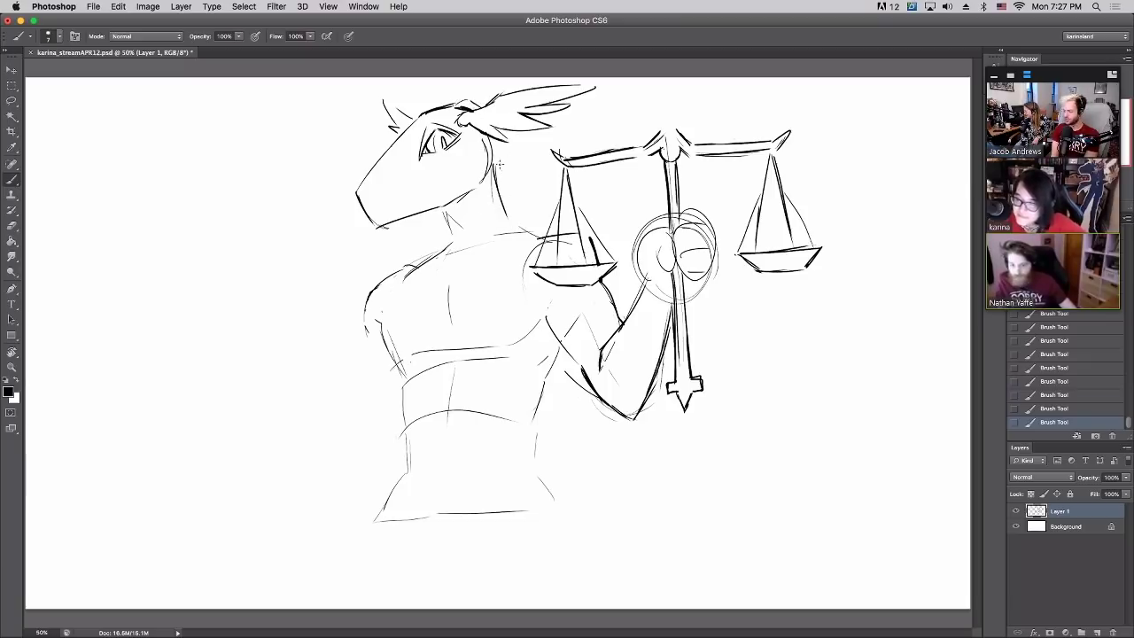
mouse_move(494, 181)
left_mouse_down()
mouse_move(511, 142)
mouse_move(521, 209)
mouse_move(558, 227)
mouse_move(535, 137)
left_mouse_up()
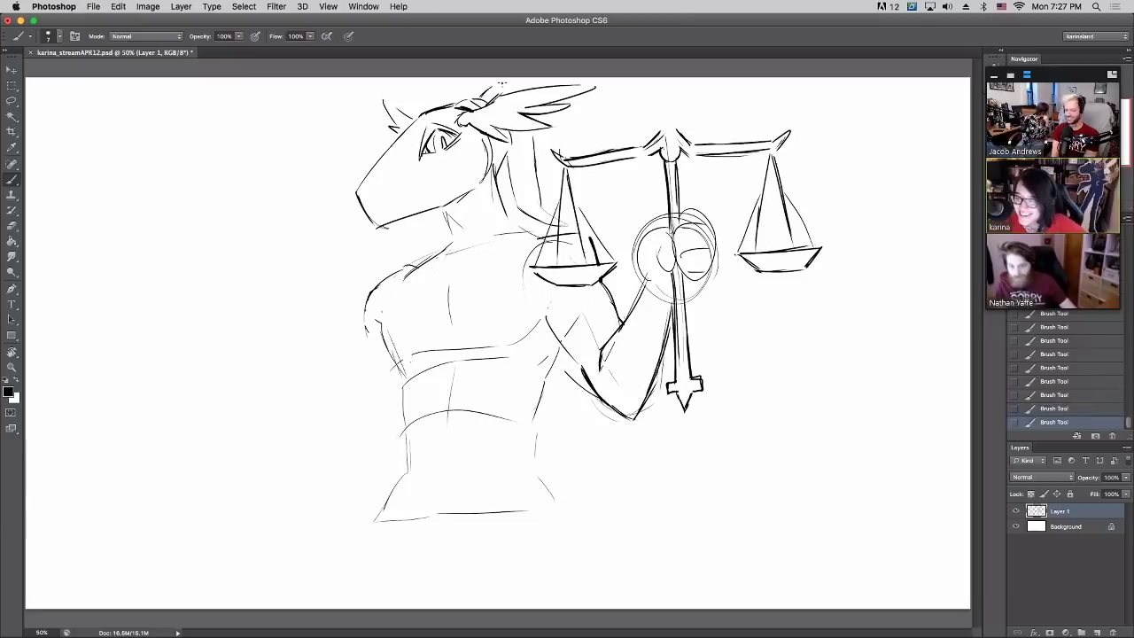
left_click_drag(501, 84, 514, 92)
mouse_move(532, 133)
left_mouse_down()
mouse_move(541, 197)
mouse_move(530, 133)
left_mouse_up()
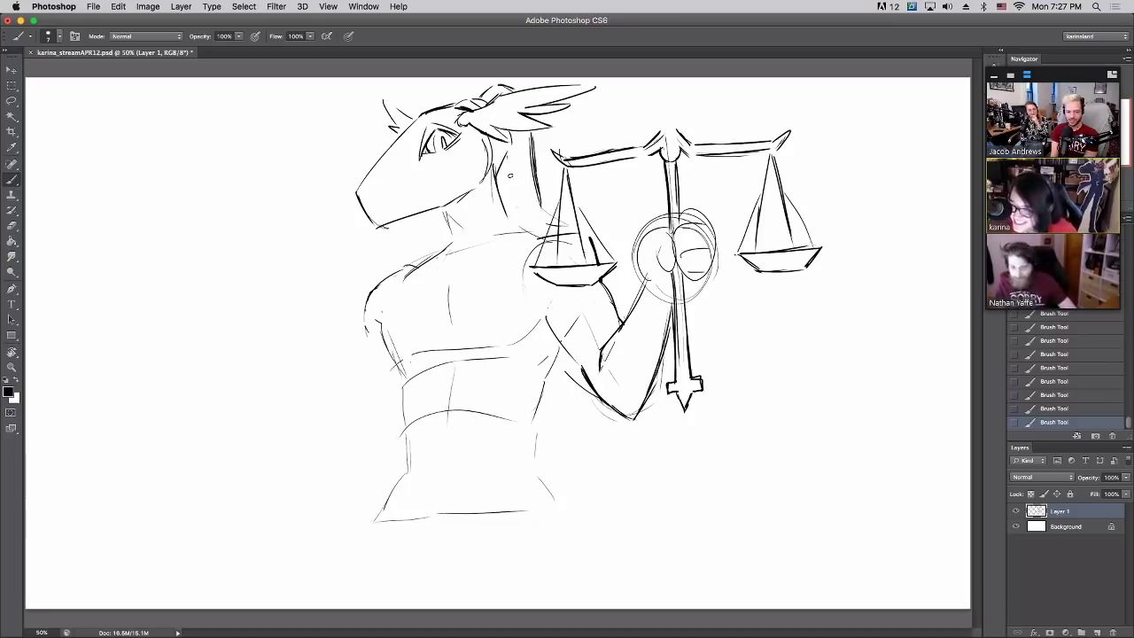
mouse_move(509, 175)
left_mouse_down()
mouse_move(508, 151)
mouse_move(508, 215)
left_mouse_up()
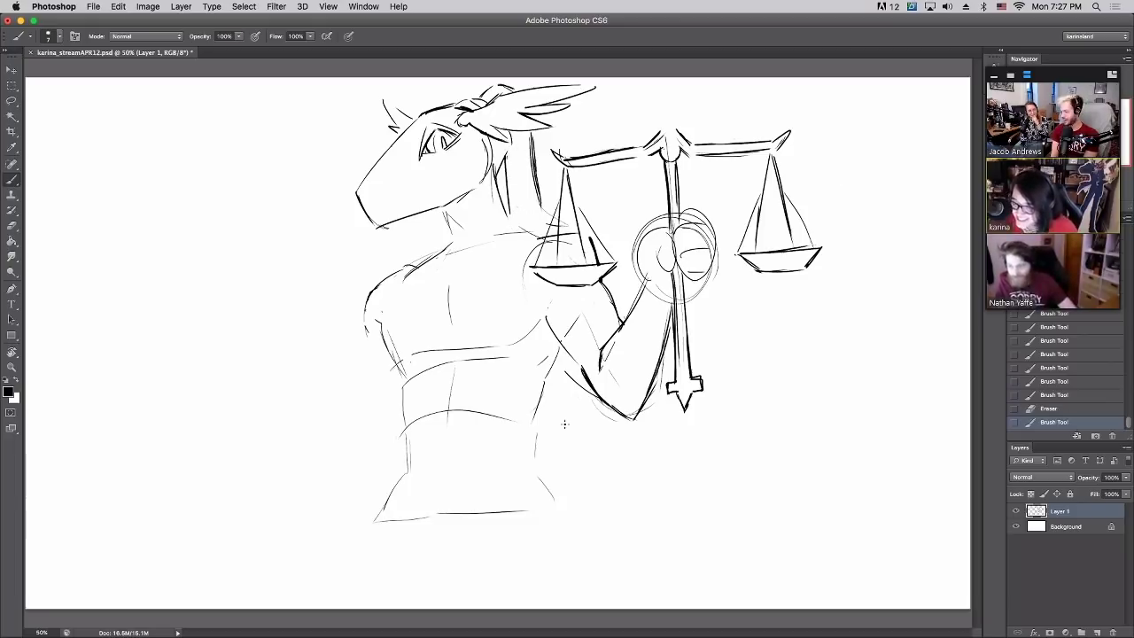
Draw a long S-curved tail sweeping back from the hip to a small hooked tip, and rework the end of the long hair lock
mouse_move(543, 394)
left_mouse_down()
mouse_move(607, 492)
mouse_move(738, 538)
mouse_move(673, 476)
mouse_move(592, 447)
left_mouse_up()
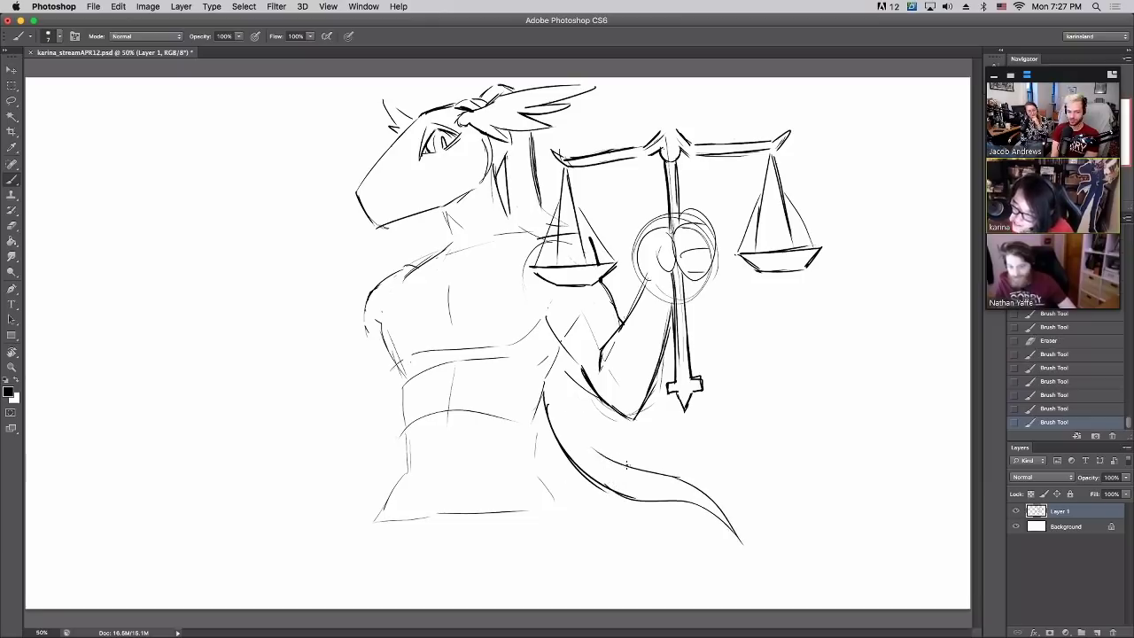
mouse_move(580, 379)
left_mouse_down()
mouse_move(628, 465)
mouse_move(601, 434)
left_mouse_up()
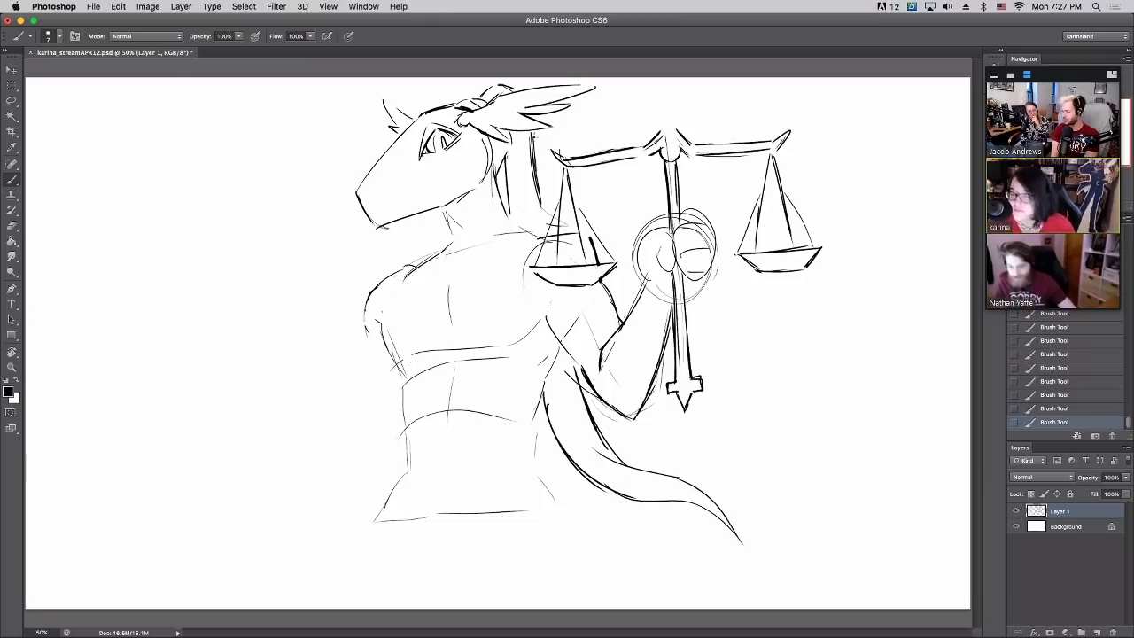
left_click_drag(532, 133, 551, 209)
mouse_move(537, 163)
left_mouse_down()
mouse_move(548, 202)
mouse_move(531, 135)
mouse_move(537, 201)
left_mouse_up()
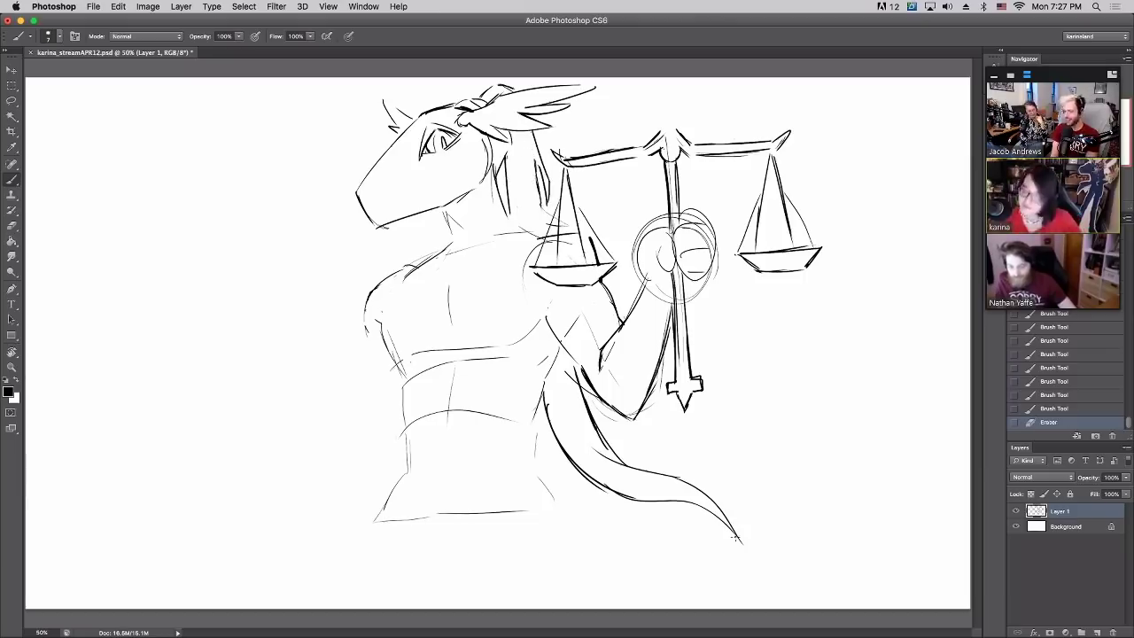
mouse_move(736, 537)
left_mouse_down()
mouse_move(731, 556)
mouse_move(741, 562)
left_mouse_up()
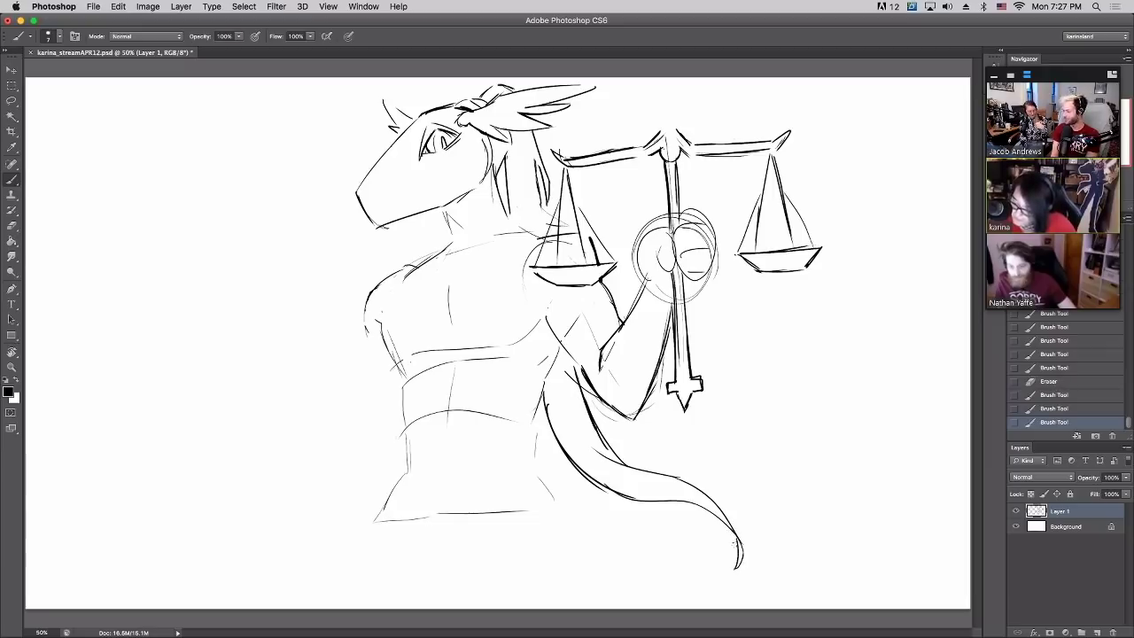
Thicken the jawline and define the neck with dark front and back contours and a slanted line across its base
mouse_move(383, 227)
left_mouse_down()
mouse_move(464, 195)
mouse_move(440, 210)
mouse_move(454, 200)
left_mouse_up()
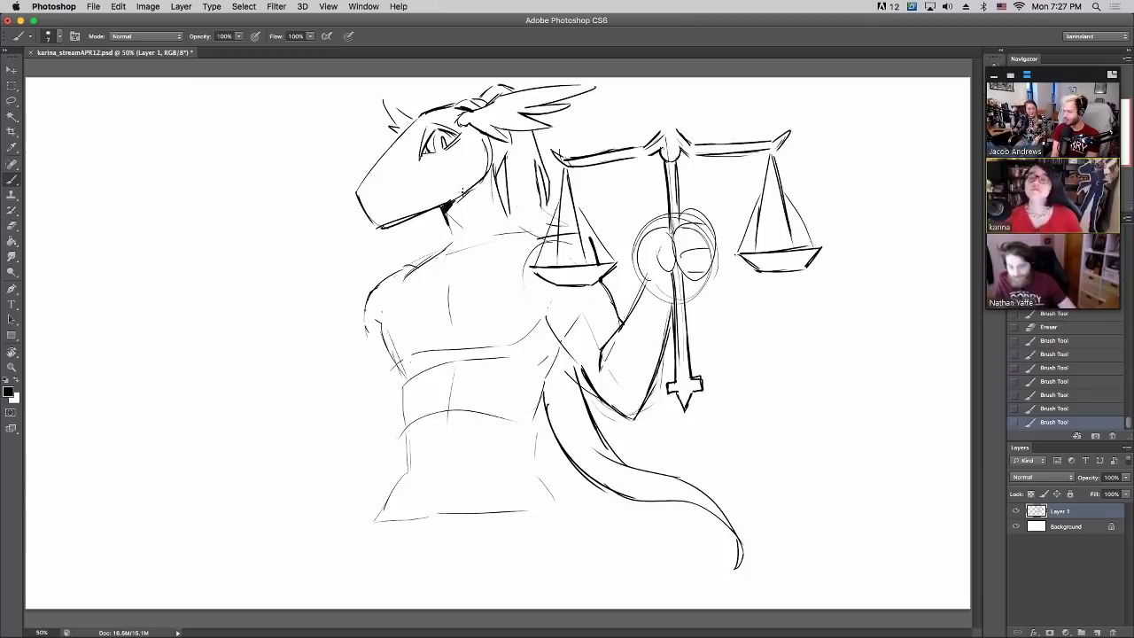
mouse_move(447, 229)
left_mouse_down()
mouse_move(456, 210)
mouse_move(495, 198)
left_mouse_up()
left_click_drag(446, 248, 518, 215)
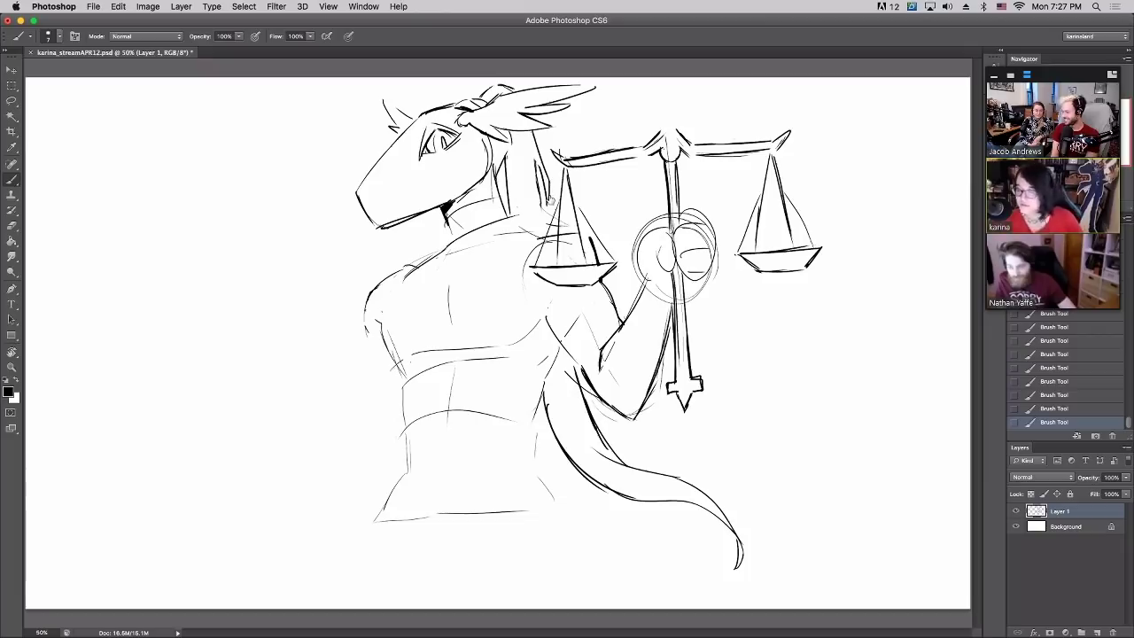
left_click(1047, 408)
left_click_drag(443, 252, 514, 227)
left_click_drag(501, 188, 513, 227)
mouse_move(443, 224)
left_mouse_down()
mouse_move(454, 245)
mouse_move(506, 216)
left_mouse_up()
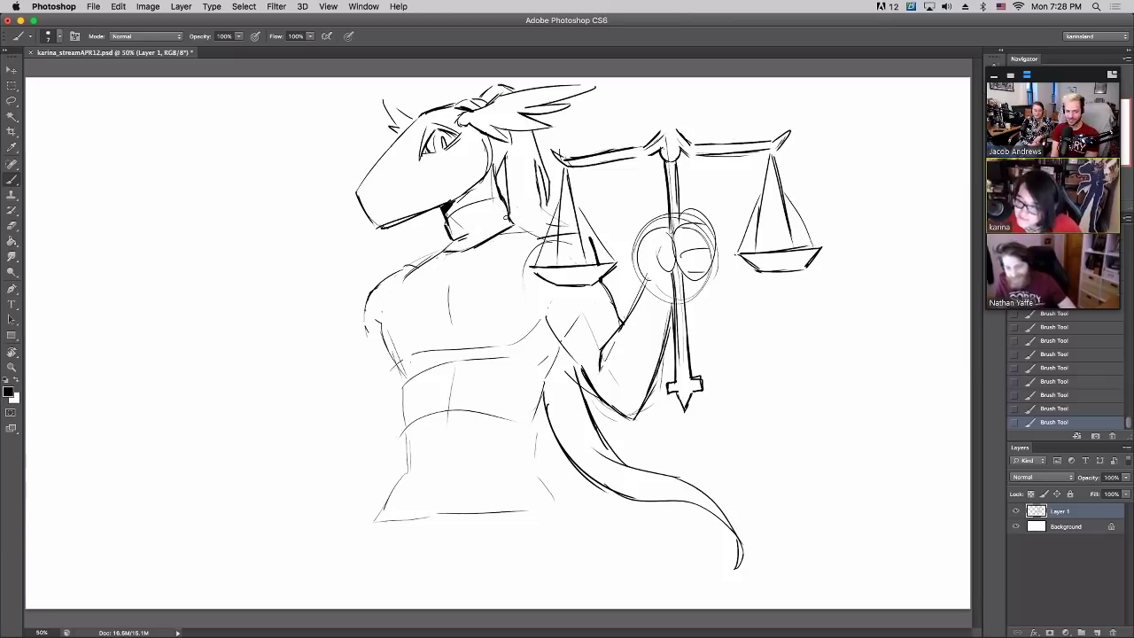
Add short contour lines across the snout and refine the line running down from the eye
left_click_drag(358, 192, 371, 186)
mouse_move(372, 185)
left_mouse_down()
mouse_move(390, 181)
mouse_move(405, 200)
left_mouse_up()
left_click(402, 168)
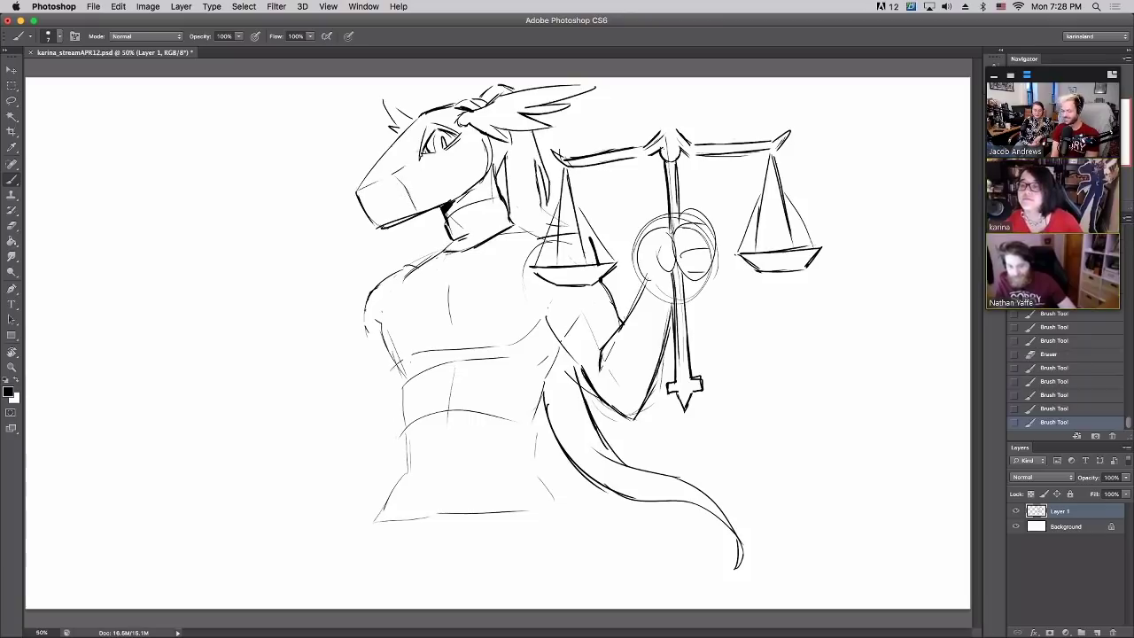
mouse_move(413, 136)
left_mouse_down()
mouse_move(422, 161)
mouse_move(473, 146)
left_mouse_up()
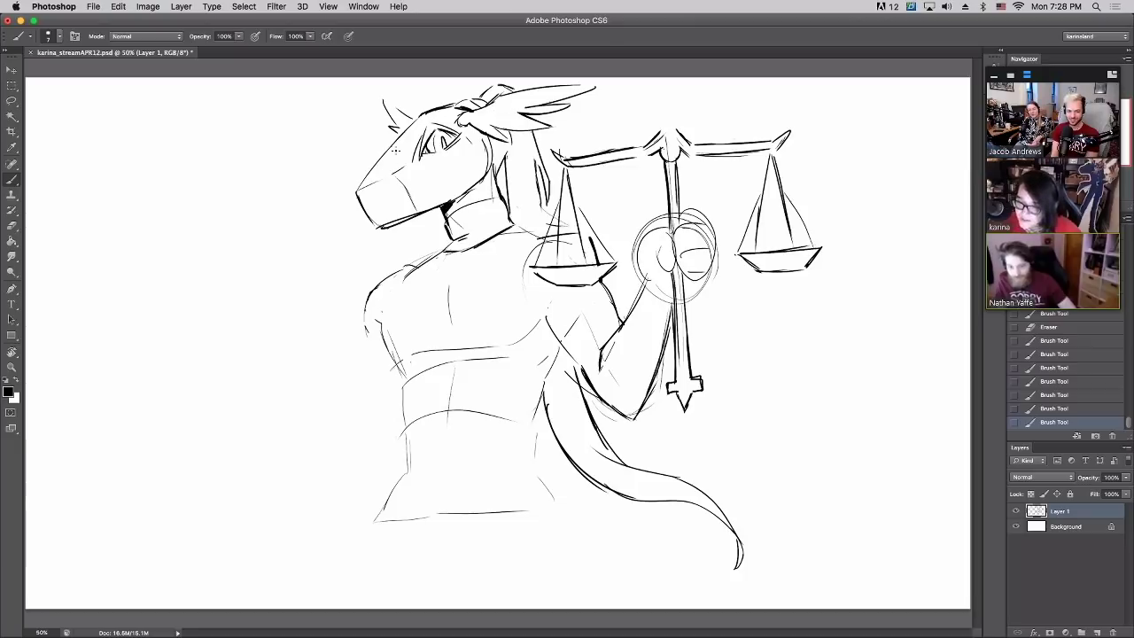
Darken the chest and rib contour beside the lowered arm, and add short curves and a centre line over the midriff
mouse_move(395, 306)
left_mouse_down()
mouse_move(380, 346)
mouse_move(397, 369)
left_mouse_up()
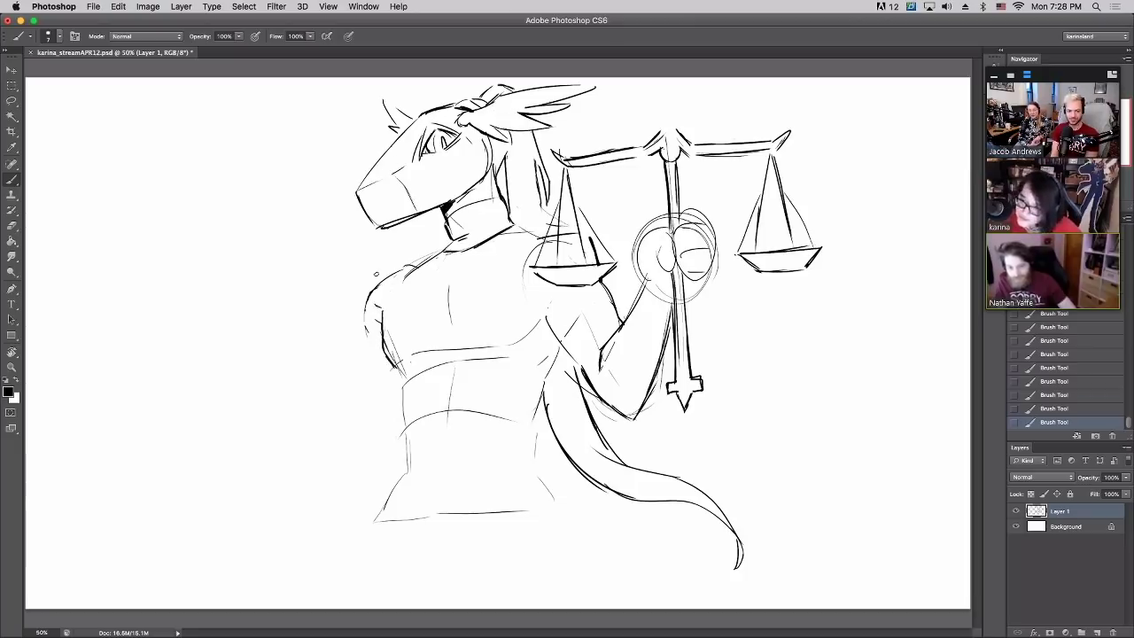
mouse_move(375, 320)
left_mouse_down()
mouse_move(394, 339)
mouse_move(397, 370)
mouse_move(385, 346)
mouse_move(404, 399)
left_mouse_up()
key("b")
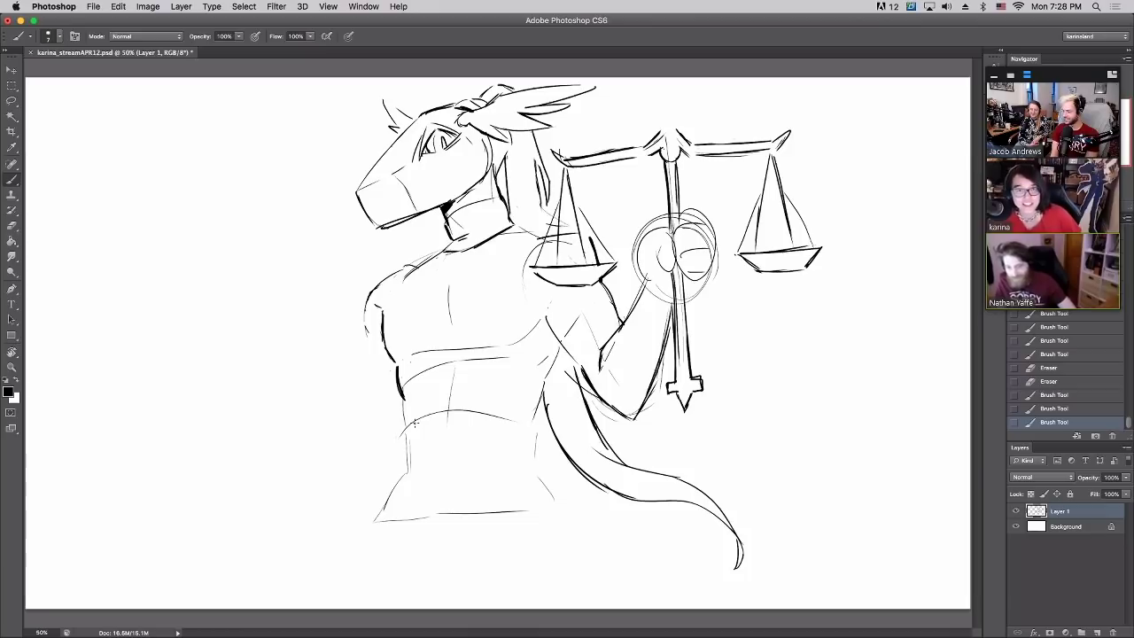
left_click_drag(504, 357, 507, 389)
mouse_move(436, 395)
left_mouse_down()
mouse_move(478, 411)
mouse_move(445, 461)
left_mouse_up()
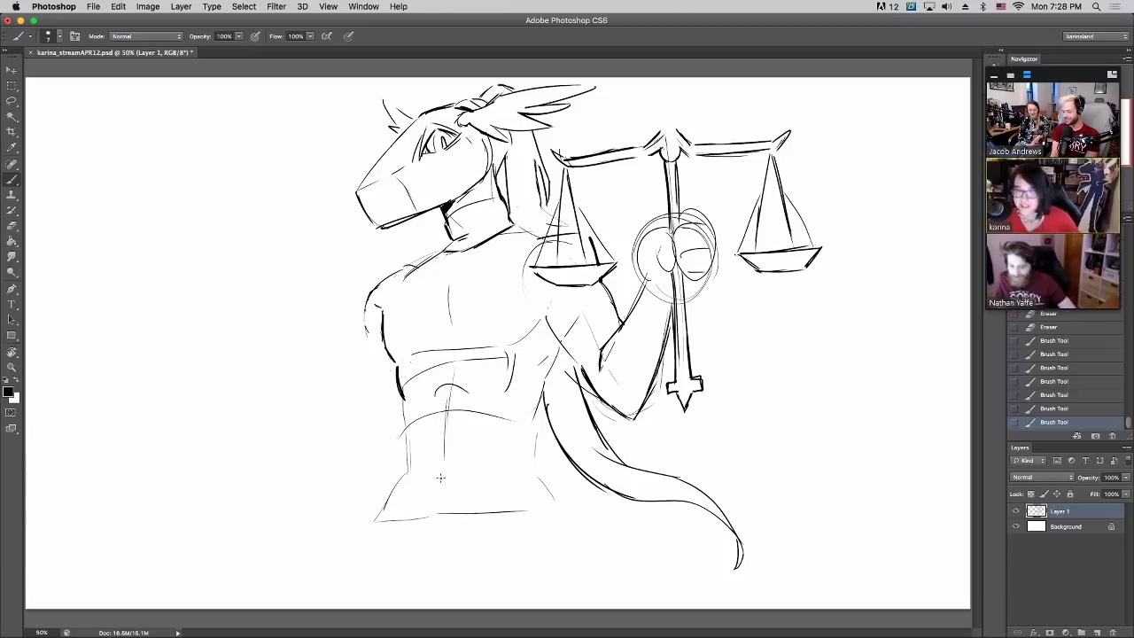
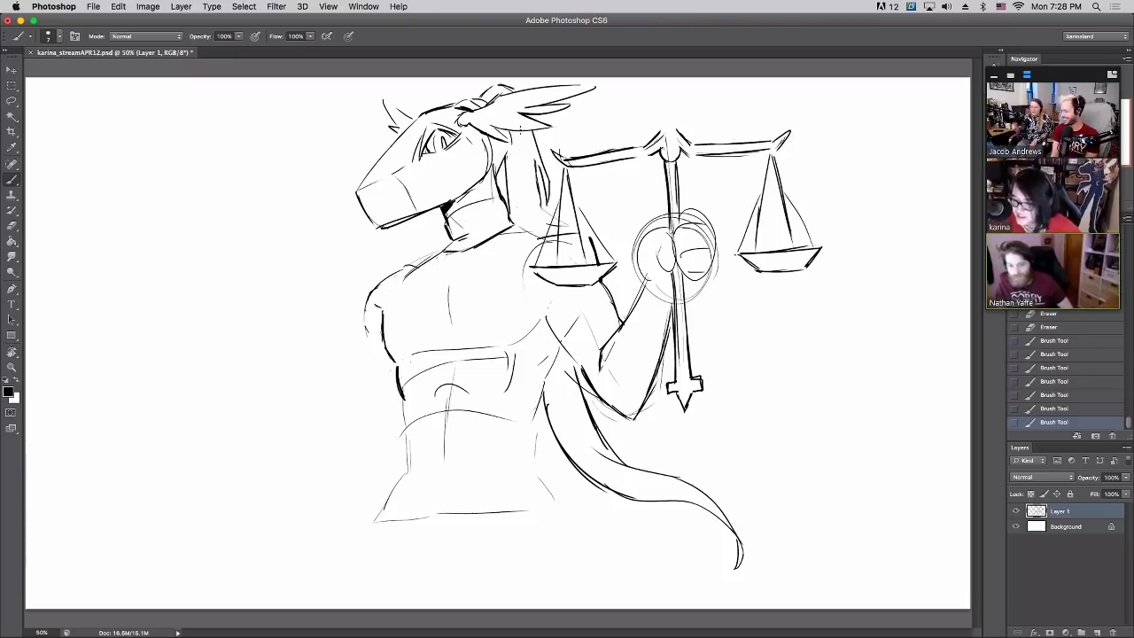
Draw a diagonal strap line across the torso from the base of the neck down to the ribs below the armpit
left_click_drag(385, 361, 448, 273)
left_click_drag(397, 342, 482, 244)
mouse_move(443, 282)
left_mouse_down()
mouse_move(476, 249)
mouse_move(390, 349)
left_mouse_up()
mouse_move(413, 312)
left_mouse_down()
mouse_move(386, 363)
mouse_move(400, 388)
left_mouse_up()
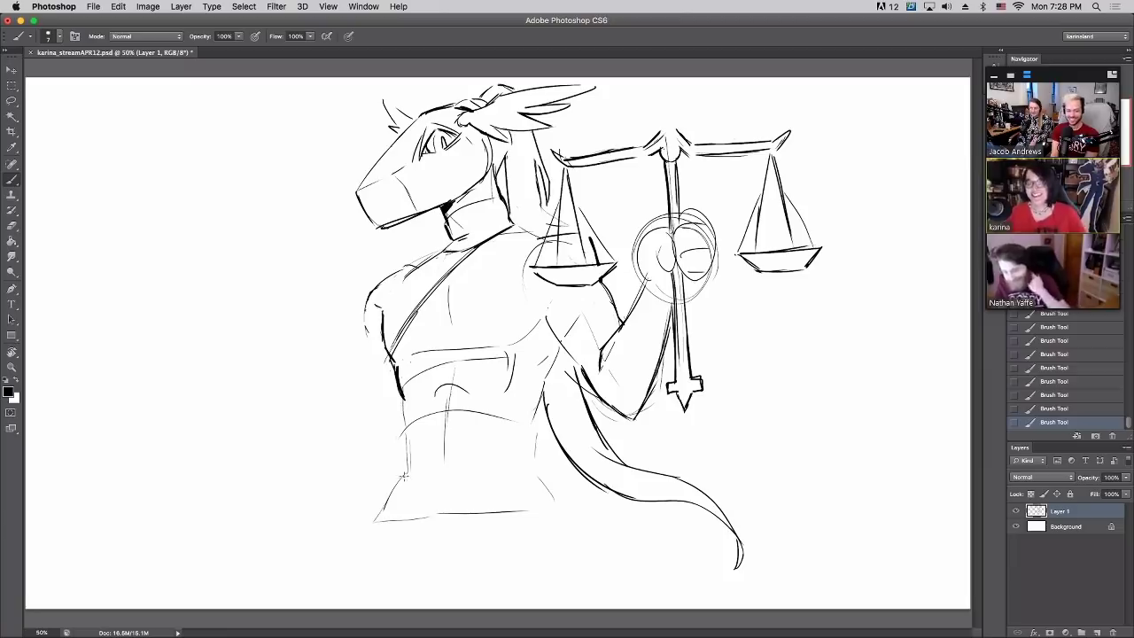
Draw the hip and outer thigh running down to the canvas edge, with light waistband and inner leg guide lines
mouse_move(383, 510)
left_mouse_down()
mouse_move(365, 608)
mouse_move(365, 590)
left_mouse_up()
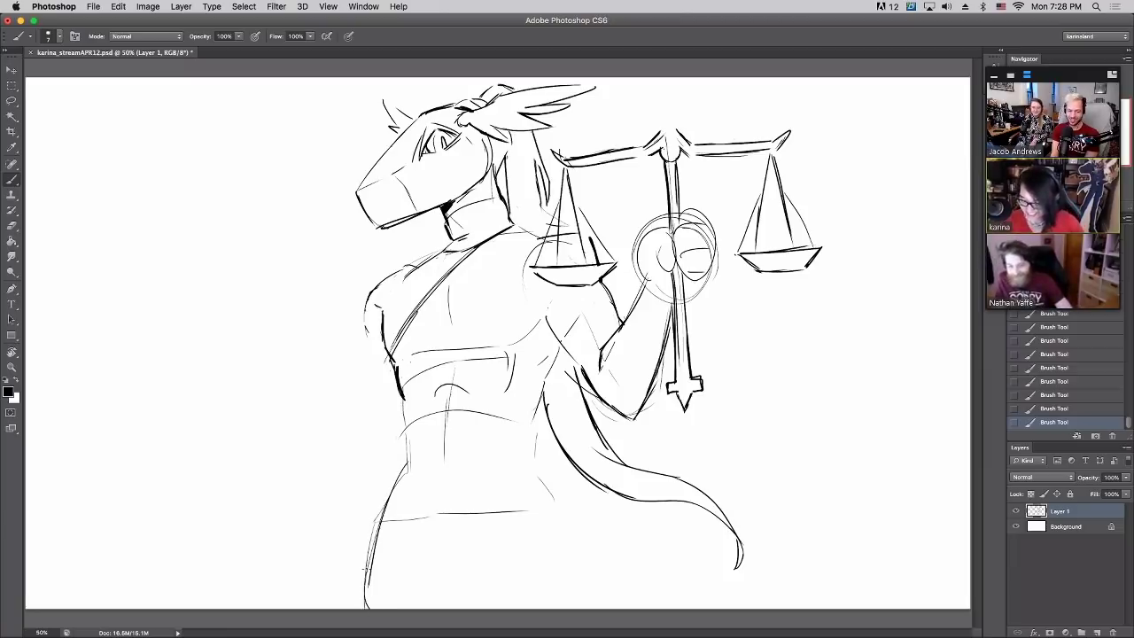
left_click_drag(377, 527, 354, 610)
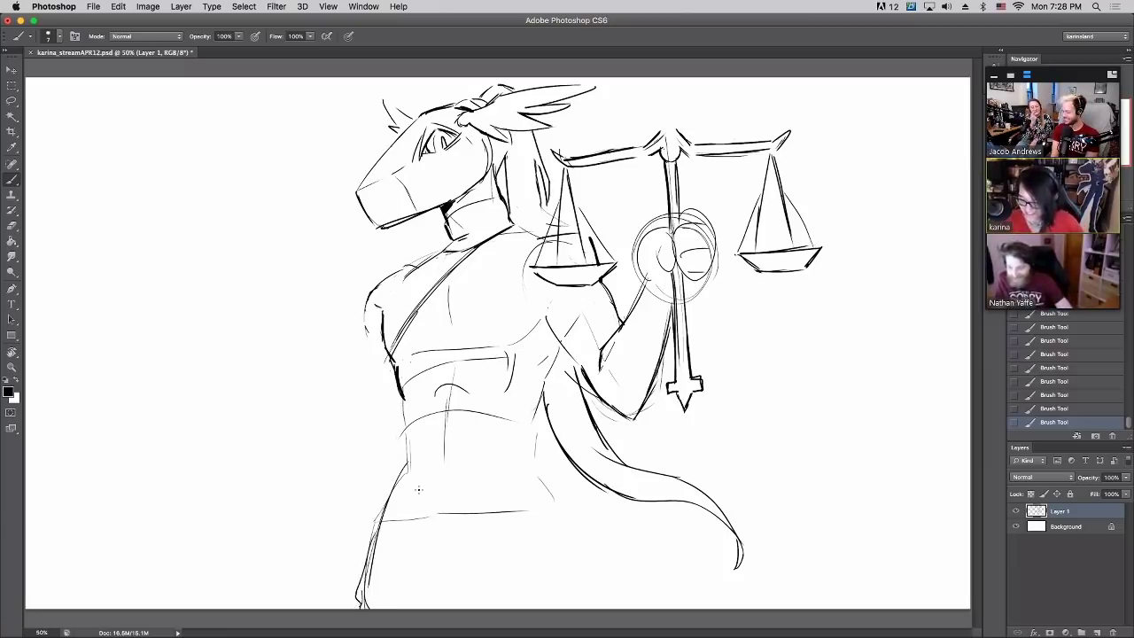
mouse_move(419, 489)
left_mouse_down()
mouse_move(410, 520)
mouse_move(440, 544)
mouse_move(528, 528)
mouse_move(463, 538)
mouse_move(510, 609)
left_mouse_up()
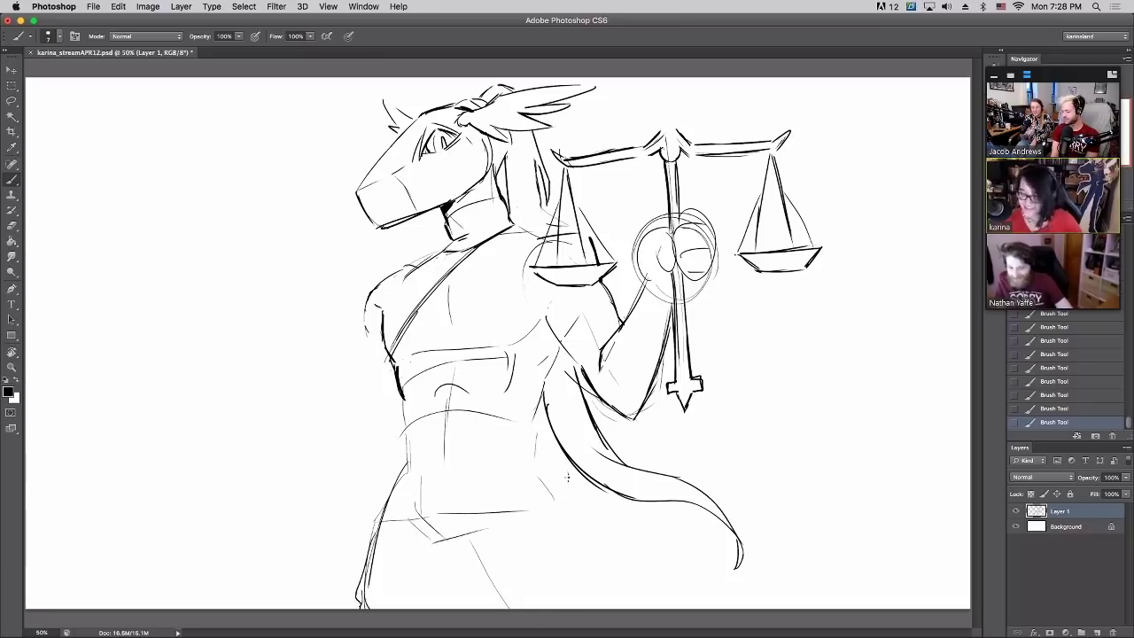
mouse_move(548, 377)
left_mouse_down()
mouse_move(535, 459)
mouse_move(557, 494)
left_mouse_up()
left_click_drag(552, 514, 617, 610)
key("super+alt+z")
key("super+alt+z")
key("super+alt+z")
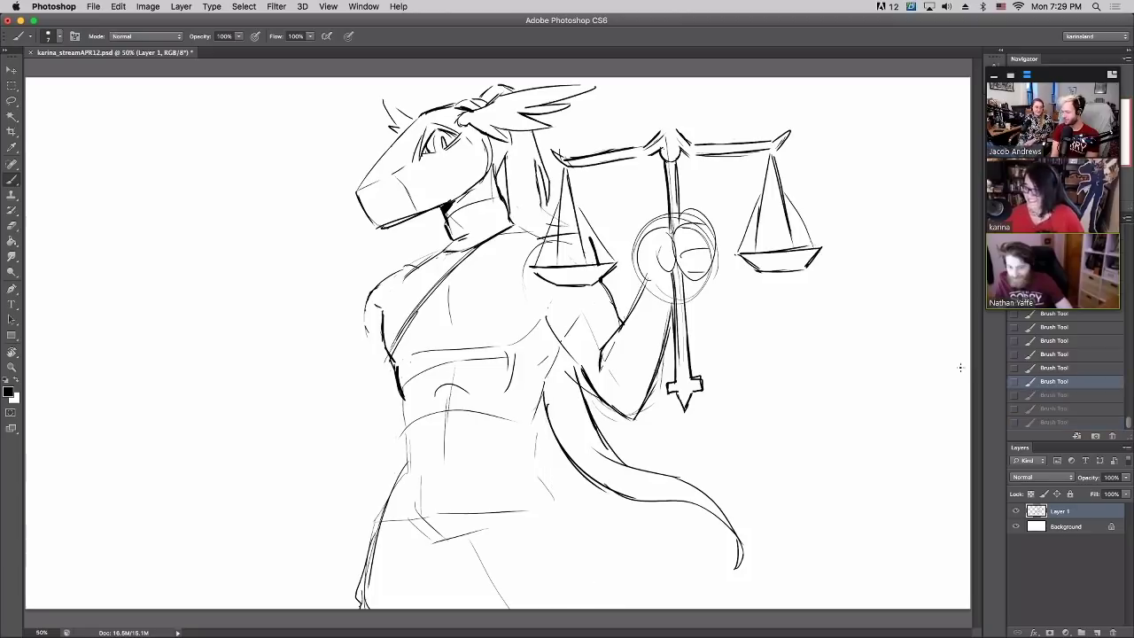
Draw the dark inner thigh line and the outer contour of the leg on the tail side, joining it to the hip
left_click_drag(453, 547, 490, 609)
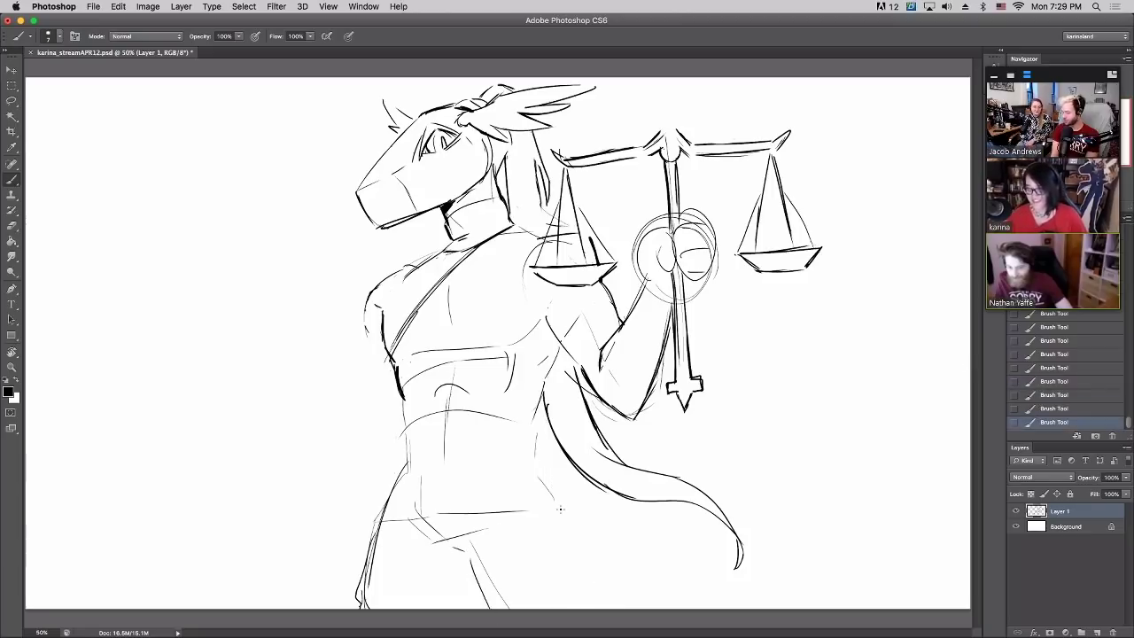
left_click_drag(561, 515, 582, 608)
mouse_move(562, 502)
left_mouse_down()
mouse_move(588, 610)
mouse_move(561, 509)
mouse_move(587, 608)
left_mouse_up()
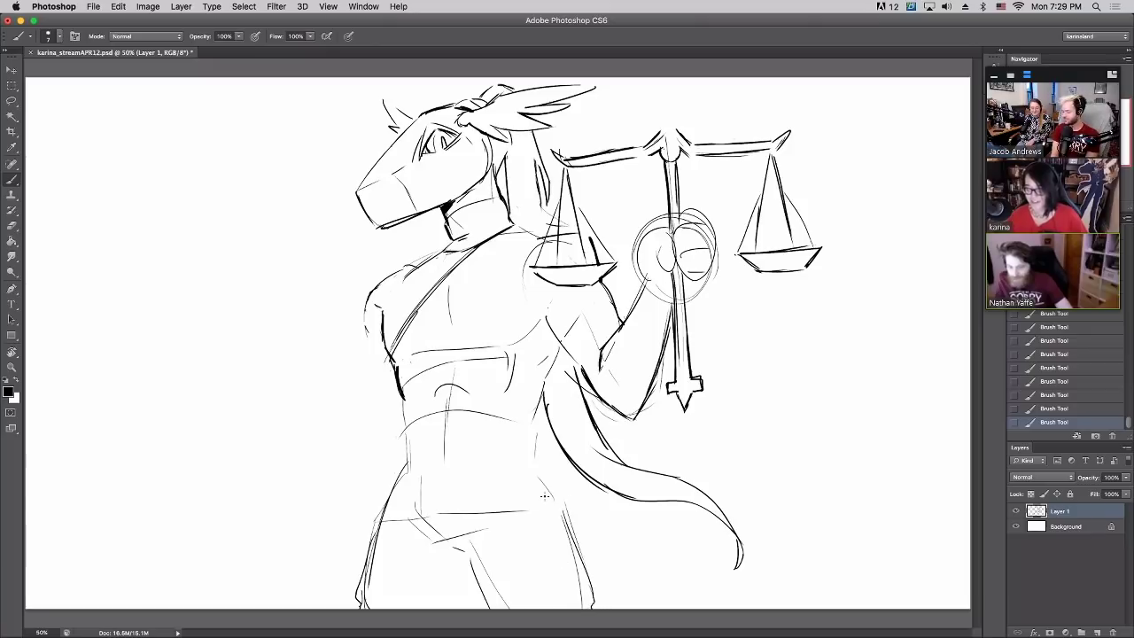
mouse_move(549, 473)
left_mouse_down()
mouse_move(569, 518)
mouse_move(557, 492)
left_mouse_up()
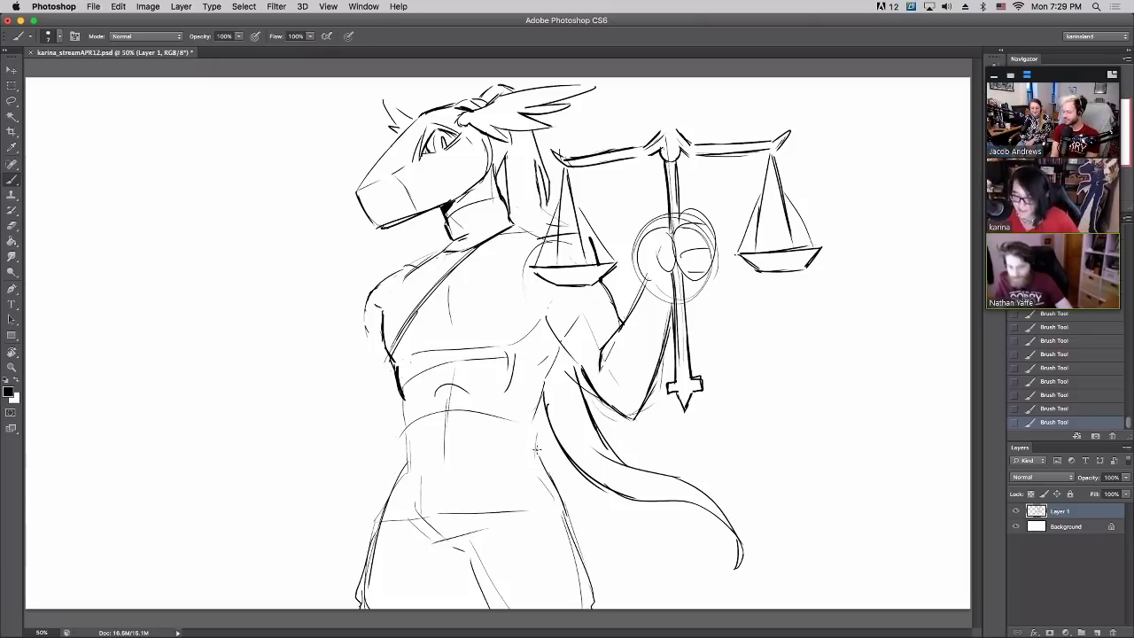
Redraw the waist contour from the tail side up to the underarm, erasing overlaps, and strengthen the crease and inner thigh lines
mouse_move(536, 427)
left_mouse_down()
mouse_move(534, 454)
mouse_move(550, 374)
left_mouse_up()
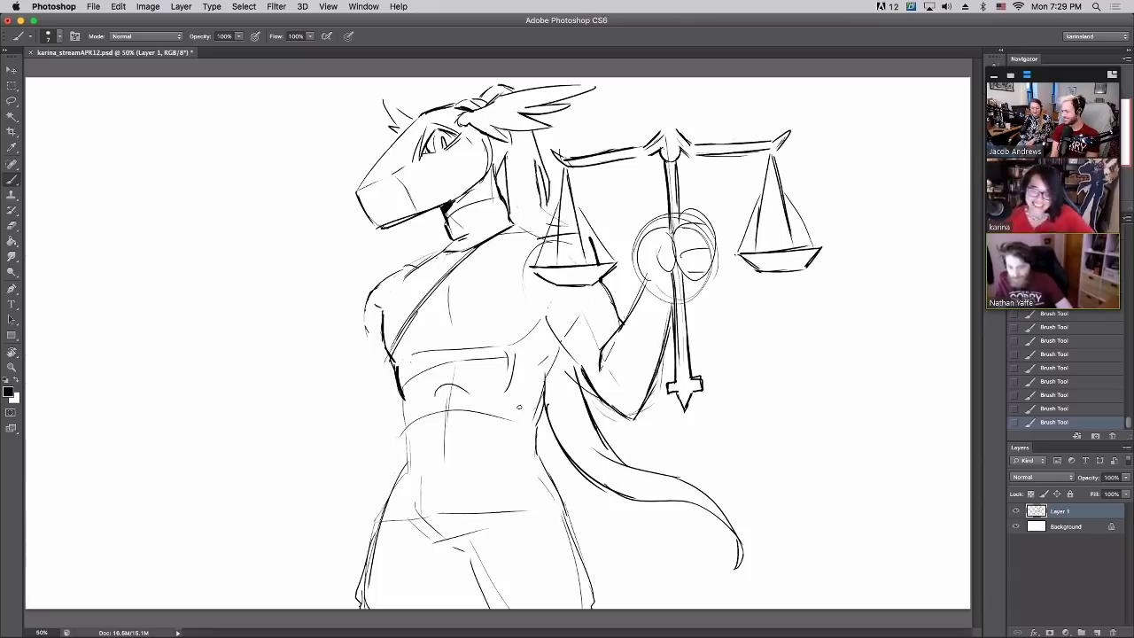
left_click_drag(535, 420, 545, 350)
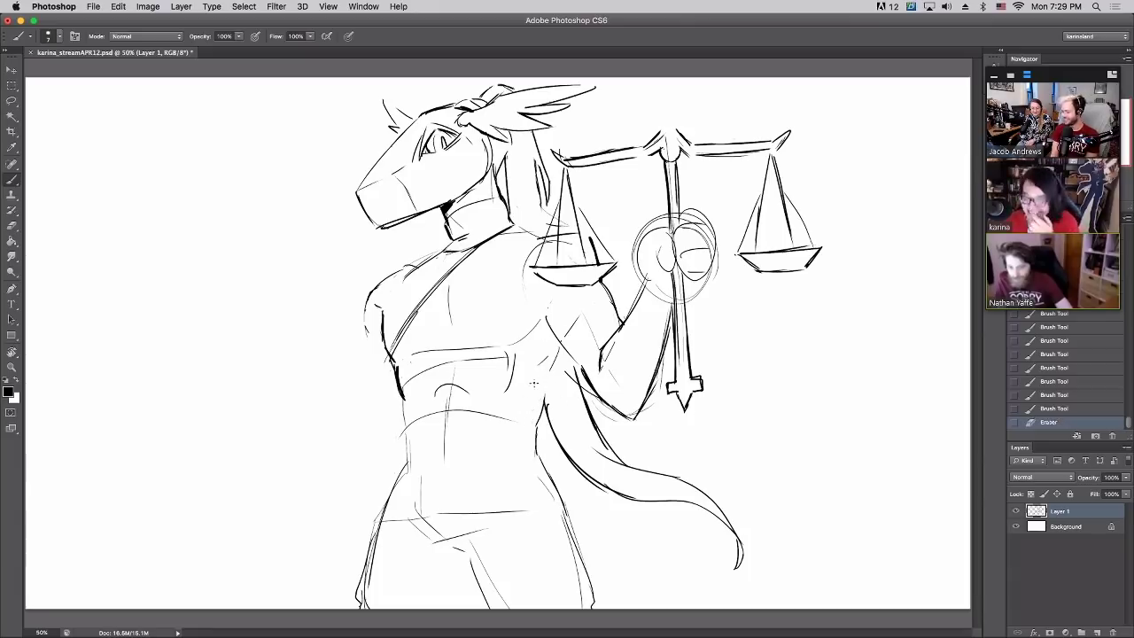
left_click_drag(535, 429, 549, 368)
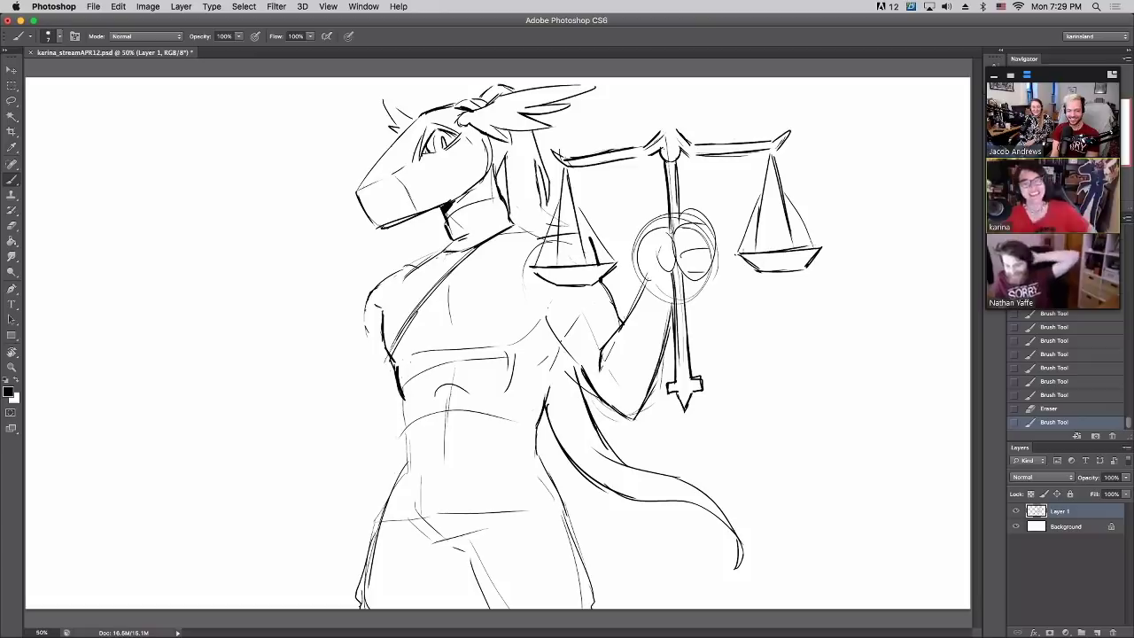
mouse_move(549, 387)
left_mouse_down()
mouse_move(560, 324)
mouse_move(552, 363)
left_mouse_up()
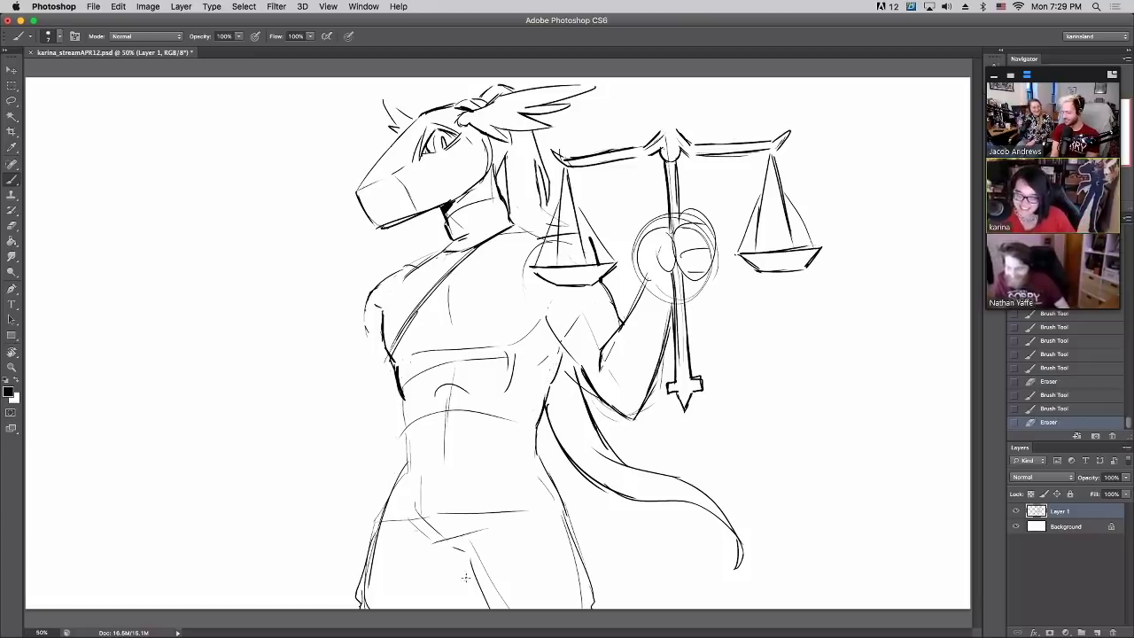
mouse_move(417, 524)
left_mouse_down()
mouse_move(471, 560)
mouse_move(487, 617)
left_mouse_up()
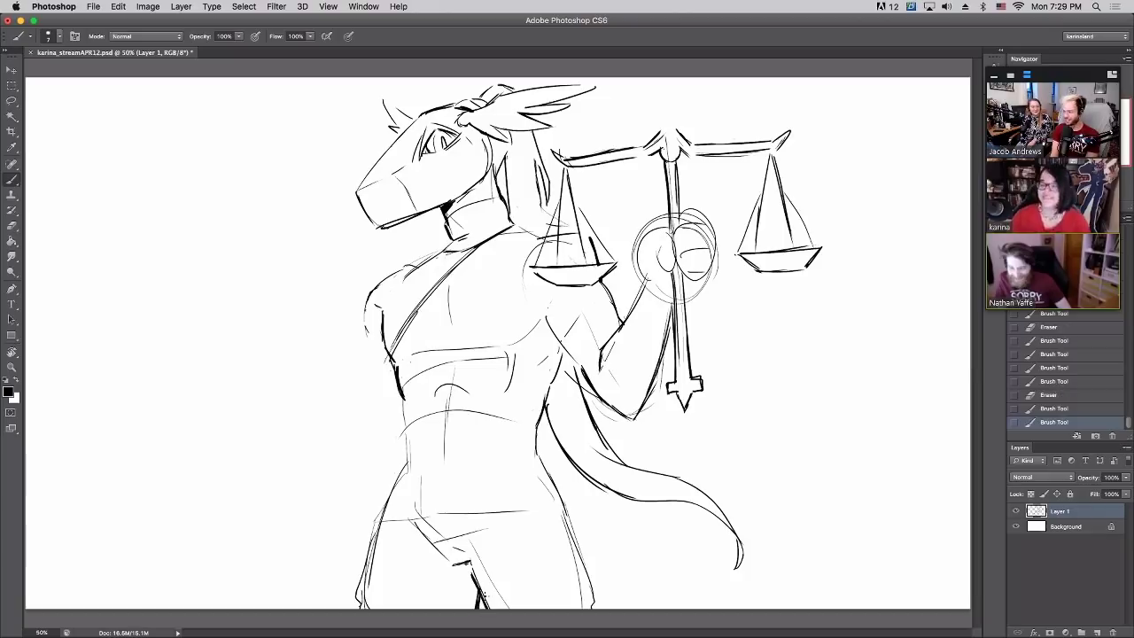
Darken the far shoulder and sketch the lowered upper arm down to a rounded elbow with light forearm guide lines
mouse_move(414, 263)
left_mouse_down()
mouse_move(376, 278)
mouse_move(364, 438)
left_mouse_up()
left_click(1046, 409)
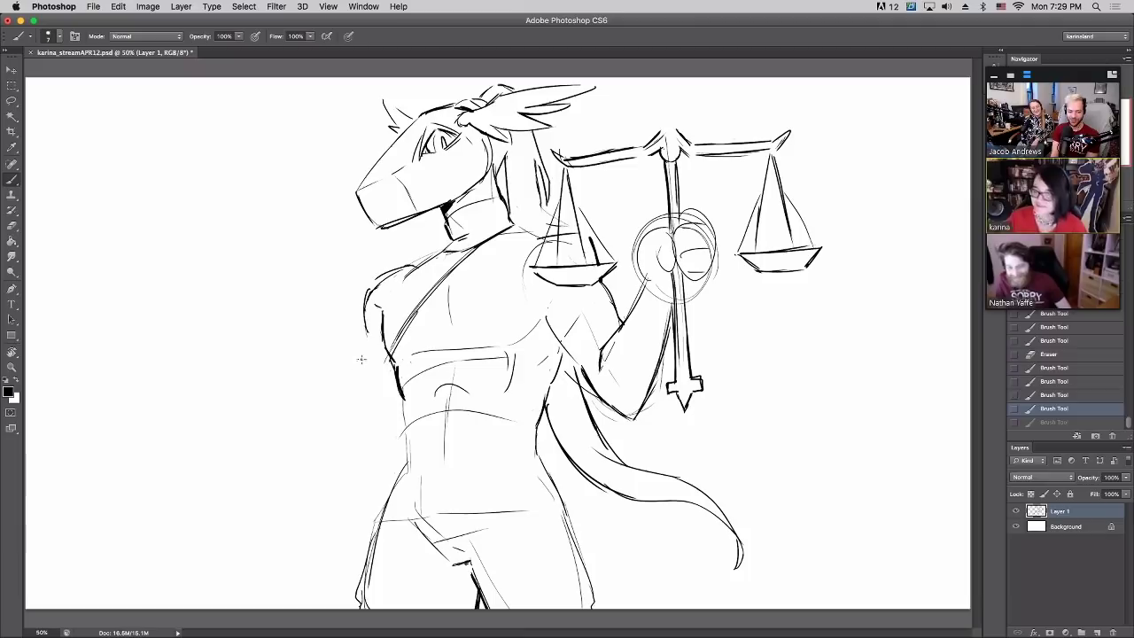
mouse_move(365, 345)
left_mouse_down()
mouse_move(324, 456)
mouse_move(360, 359)
mouse_move(335, 471)
left_mouse_up()
mouse_move(337, 469)
left_mouse_down()
mouse_move(374, 483)
mouse_move(282, 392)
mouse_move(353, 435)
left_mouse_up()
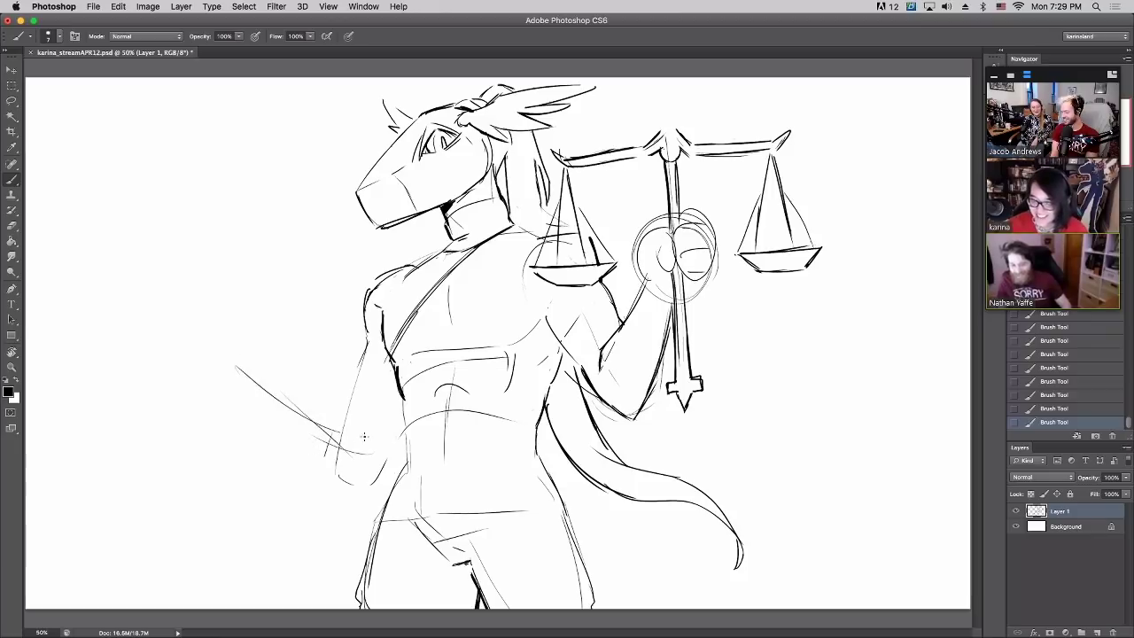
mouse_move(227, 384)
left_mouse_down()
mouse_move(218, 346)
mouse_move(247, 351)
left_mouse_up()
mouse_move(216, 378)
left_mouse_down()
mouse_move(356, 395)
mouse_move(374, 443)
left_mouse_up()
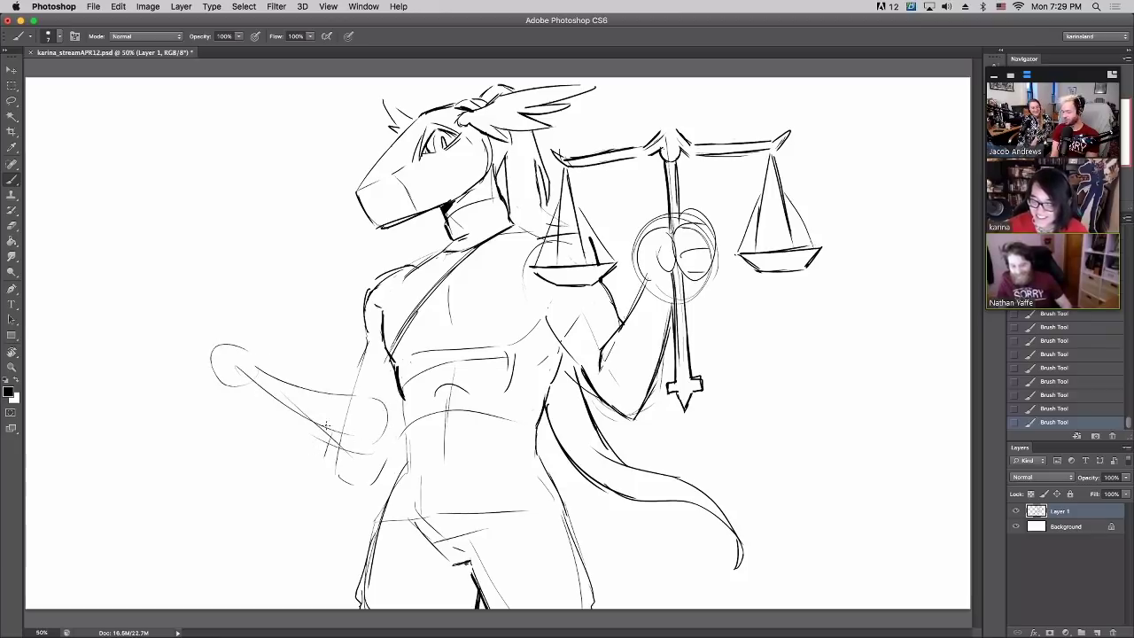
left_click_drag(249, 383, 370, 451)
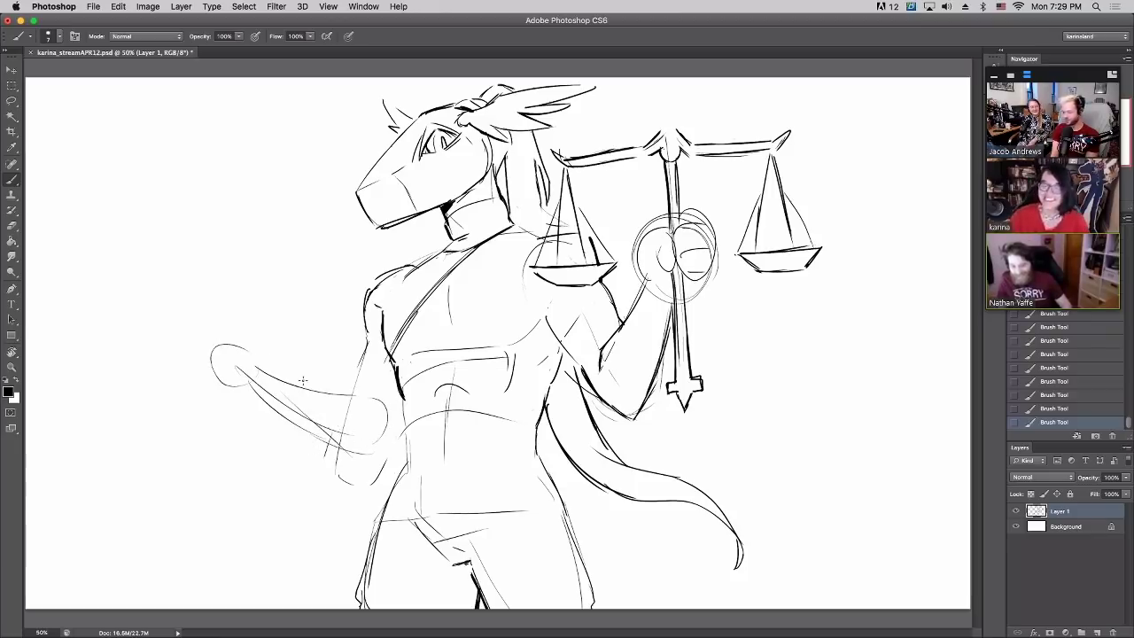
left_click(1058, 354)
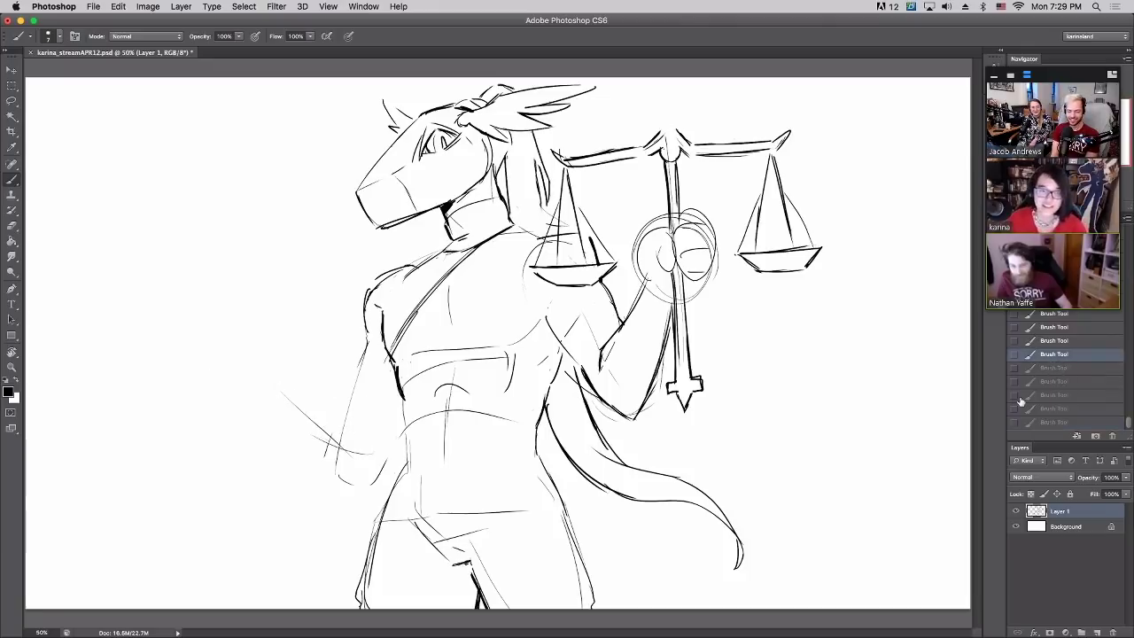
Draw the bent forearm reaching forward from the elbow with curved upper and lower contours and a wrist line, erasing the guide lines
left_click_drag(231, 398, 370, 456)
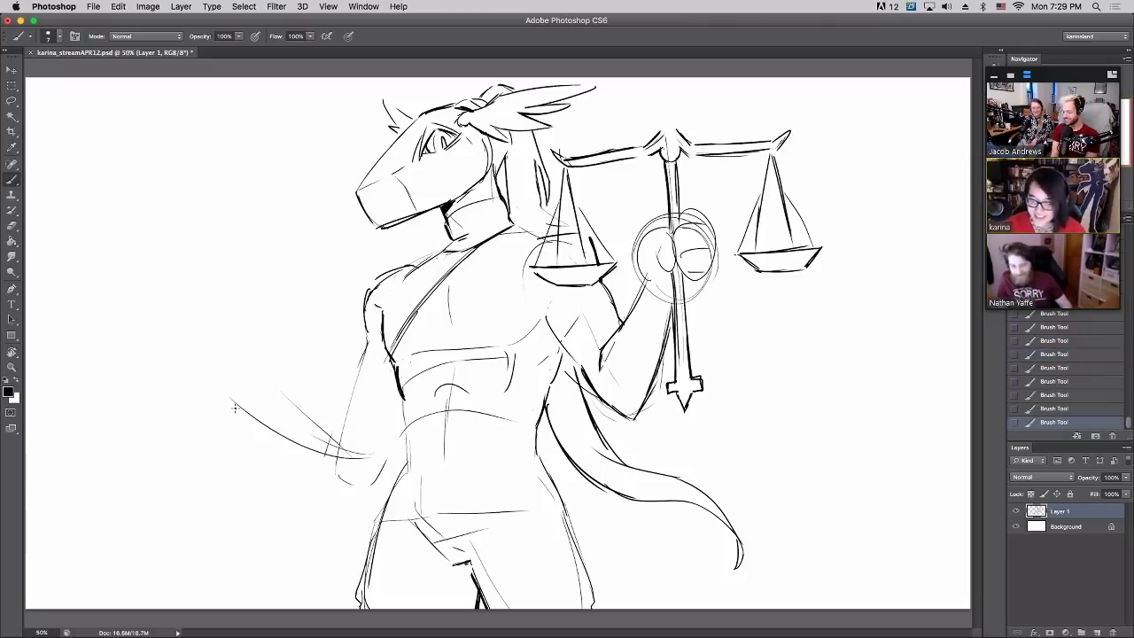
mouse_move(231, 395)
left_mouse_down()
mouse_move(372, 406)
mouse_move(370, 455)
mouse_move(403, 416)
left_mouse_up()
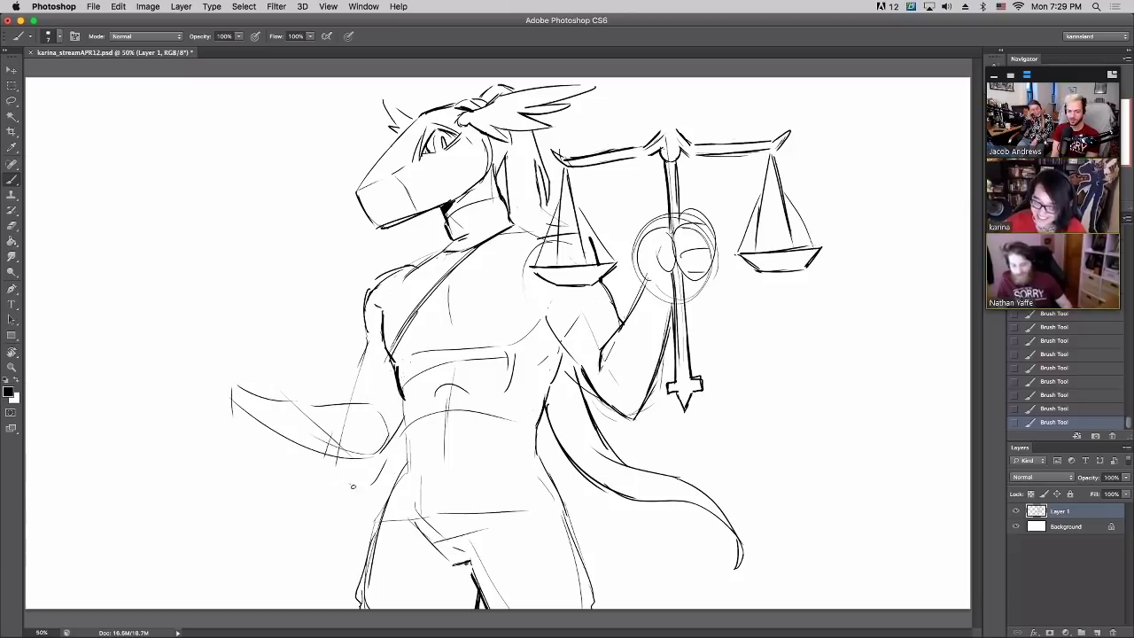
mouse_move(372, 481)
left_mouse_down()
mouse_move(390, 459)
mouse_move(314, 436)
mouse_move(349, 448)
mouse_move(253, 394)
mouse_move(249, 415)
mouse_move(266, 403)
mouse_move(343, 413)
left_mouse_up()
left_click_drag(348, 459, 236, 424)
mouse_move(234, 426)
left_mouse_down()
mouse_move(298, 404)
mouse_move(352, 403)
mouse_move(382, 429)
left_mouse_up()
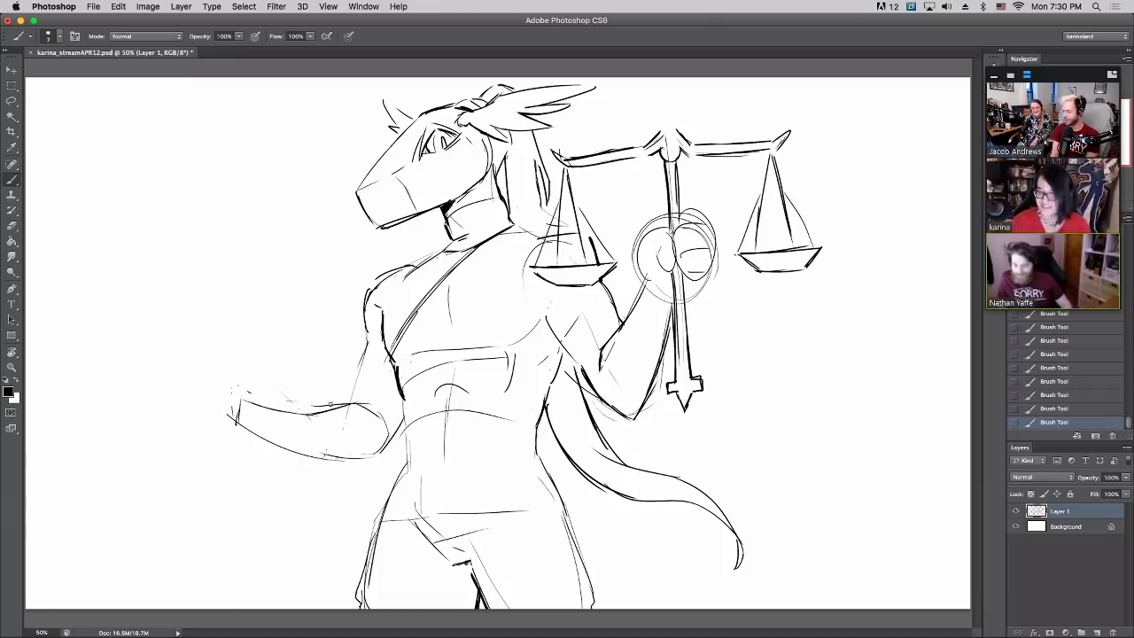
Darken the forearm's underside and elbow corner, and redraw the upper arm's outer contour where it meets the forearm
left_click_drag(314, 405, 360, 401)
left_click_drag(310, 457, 384, 461)
mouse_move(386, 459)
left_mouse_down()
mouse_move(402, 422)
mouse_move(390, 447)
left_mouse_up()
mouse_move(347, 400)
left_mouse_down()
mouse_move(361, 347)
mouse_move(349, 385)
left_mouse_up()
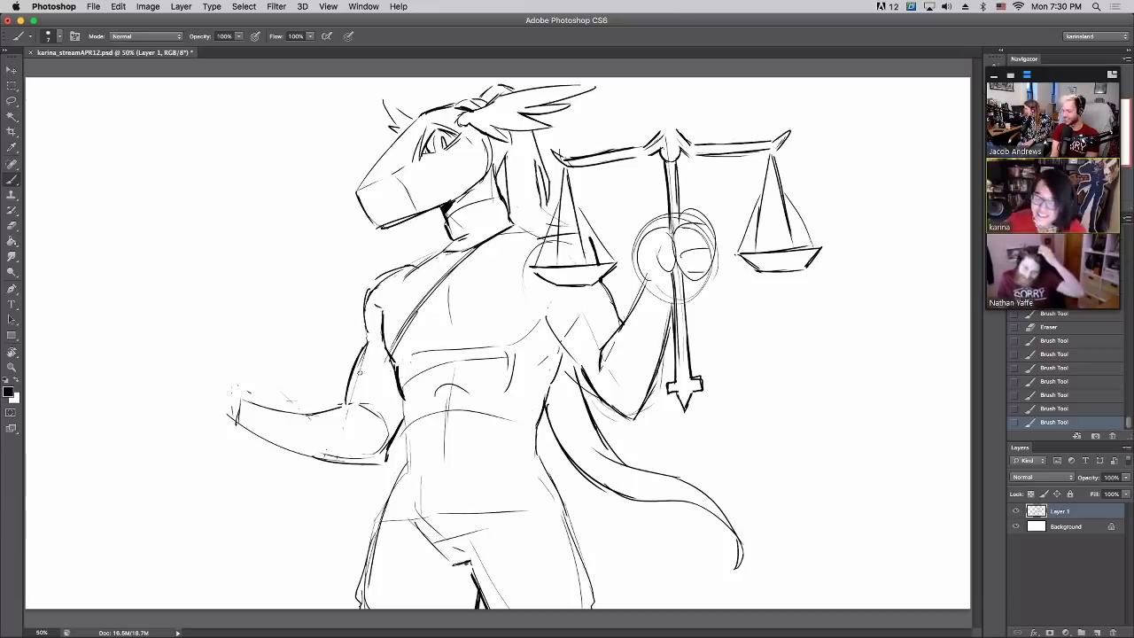
Erase and redraw the lowered arm's outer contour and the shoulder line, and sketch a circle for the hand at its wrist
left_click_drag(360, 368, 365, 339)
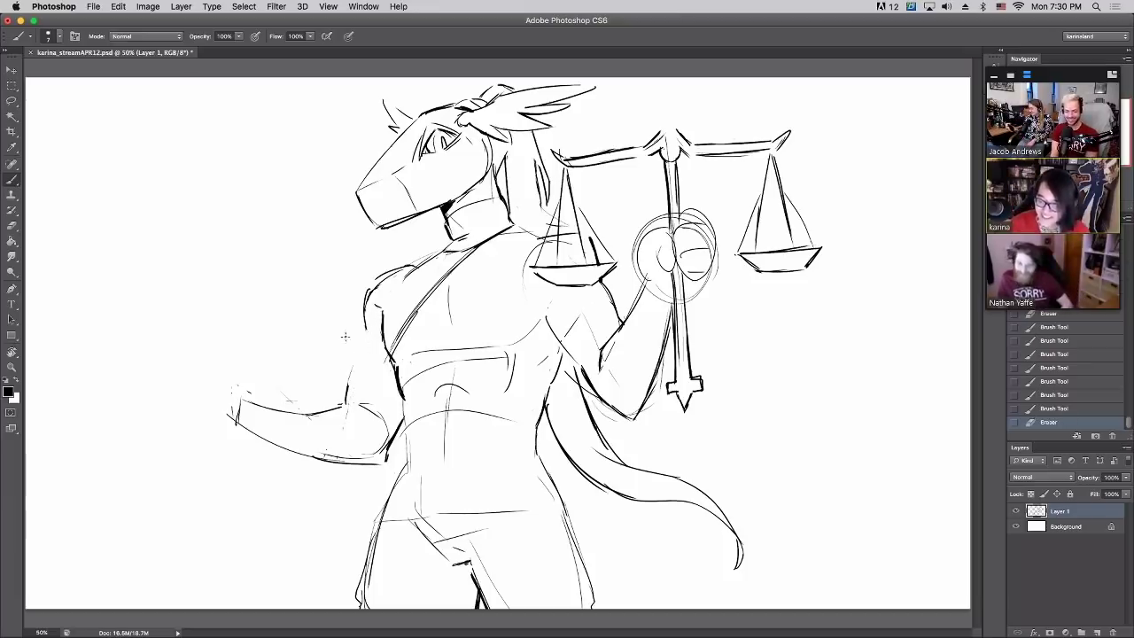
mouse_move(348, 404)
left_mouse_down()
mouse_move(371, 283)
mouse_move(427, 257)
left_mouse_up()
mouse_move(435, 253)
left_mouse_down()
mouse_move(447, 248)
mouse_move(436, 259)
left_mouse_up()
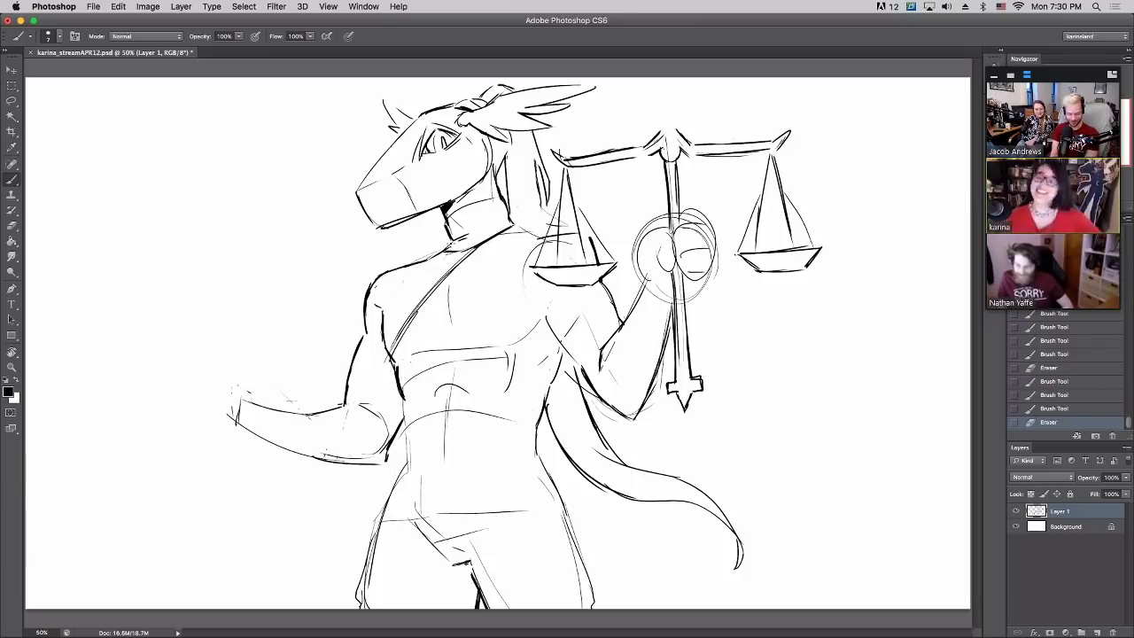
mouse_move(197, 396)
left_mouse_down()
mouse_move(212, 364)
mouse_move(246, 388)
mouse_move(250, 413)
left_mouse_up()
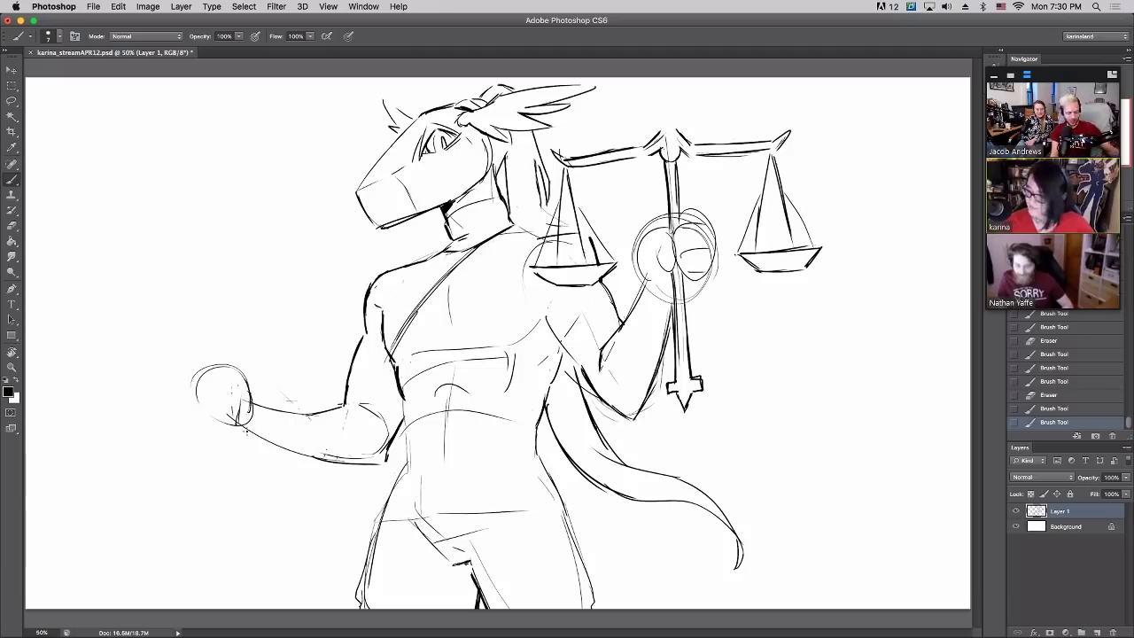
Erase the rough construction lines inside the raised hand and draw a bold fist outline around the scale's post
mouse_move(676, 227)
left_mouse_down()
mouse_move(673, 288)
mouse_move(659, 252)
left_mouse_up()
left_click_drag(655, 299, 667, 287)
mouse_move(684, 257)
left_mouse_down()
mouse_move(693, 266)
mouse_move(706, 223)
mouse_move(710, 273)
left_mouse_up()
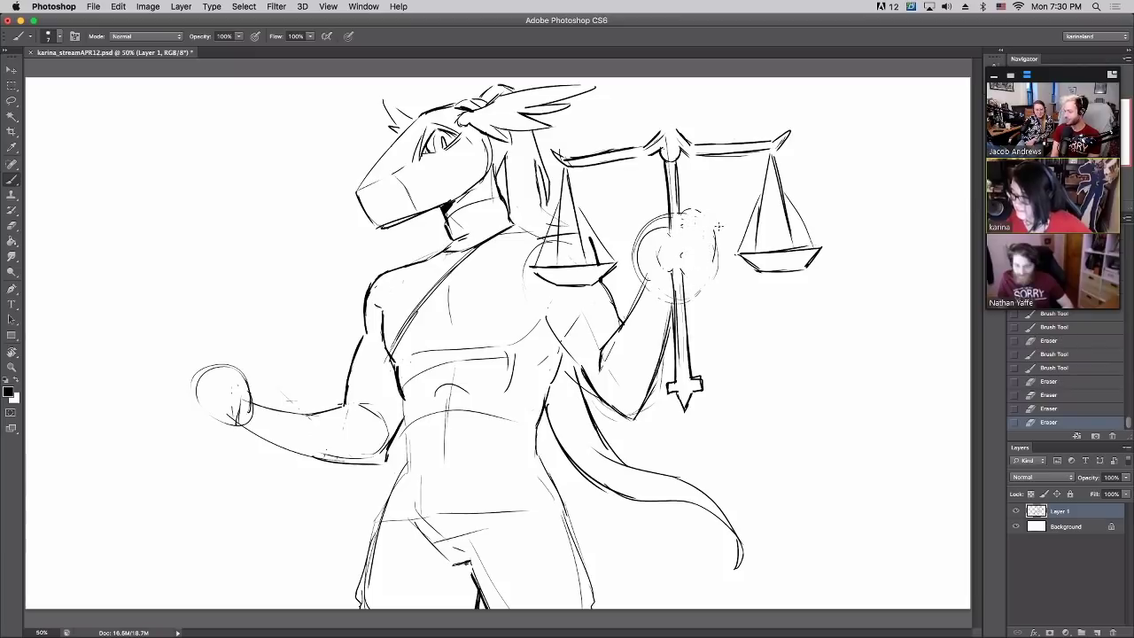
left_click_drag(684, 214, 713, 228)
mouse_move(714, 236)
left_mouse_down()
mouse_move(716, 264)
mouse_move(693, 289)
mouse_move(672, 261)
left_mouse_up()
mouse_move(688, 214)
left_mouse_down()
mouse_move(645, 284)
mouse_move(666, 227)
mouse_move(682, 254)
left_mouse_up()
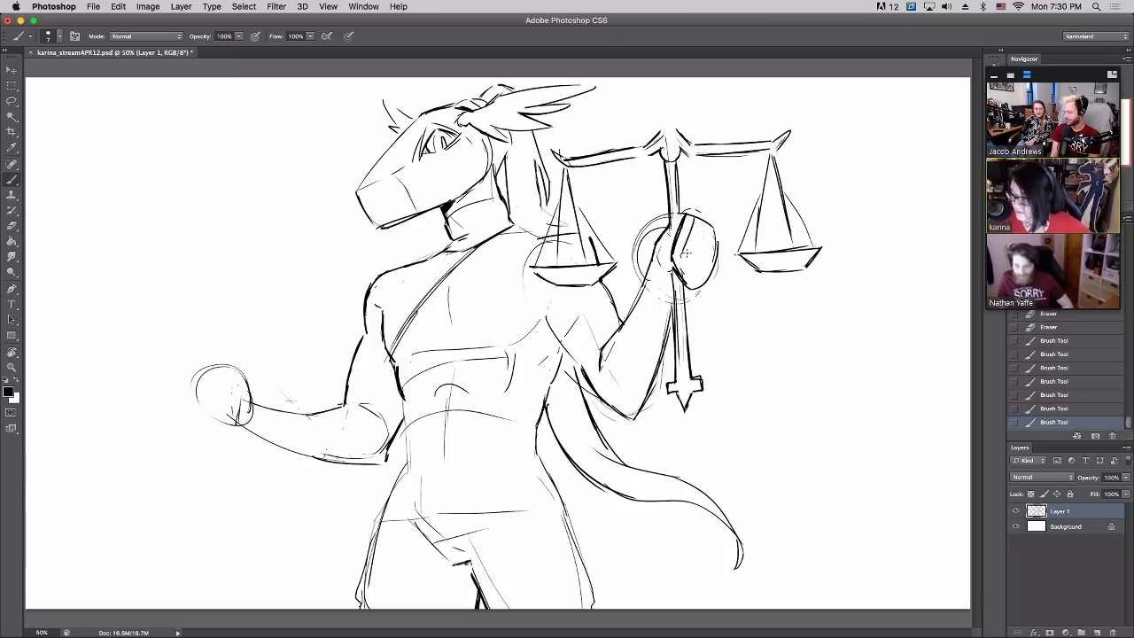
Undo the last fist strokes, draw the finger and knuckle lines of the raised hand, and erase the surrounding guide circle
key("super+alt+z")
key("super+alt+z")
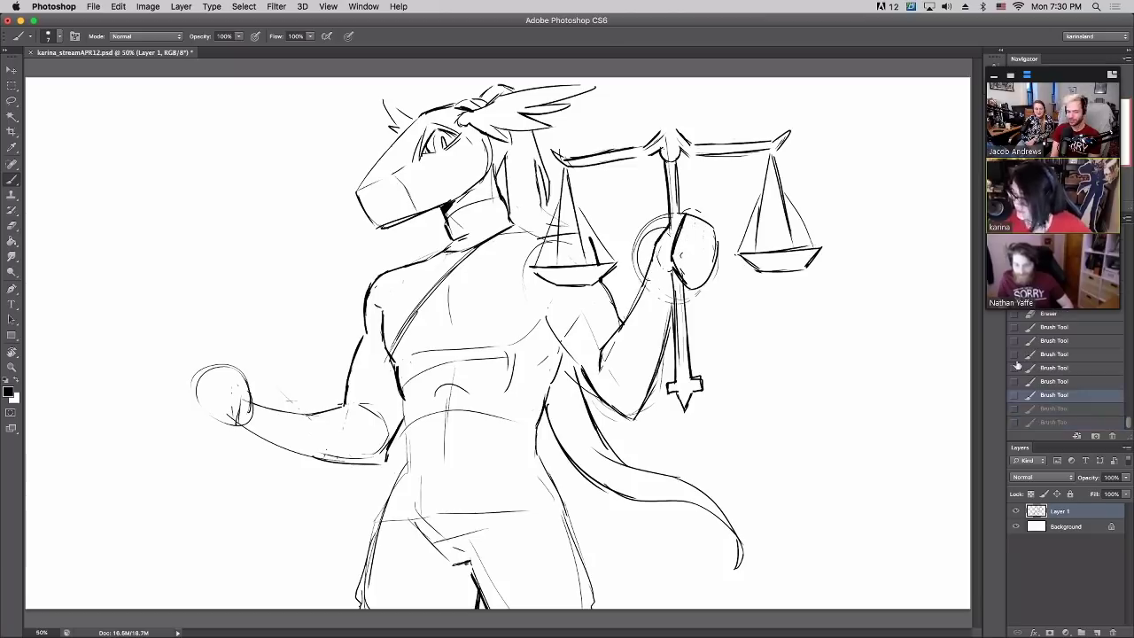
mouse_move(698, 219)
left_mouse_down()
mouse_move(687, 255)
mouse_move(696, 262)
mouse_move(660, 252)
mouse_move(664, 274)
mouse_move(678, 214)
left_mouse_up()
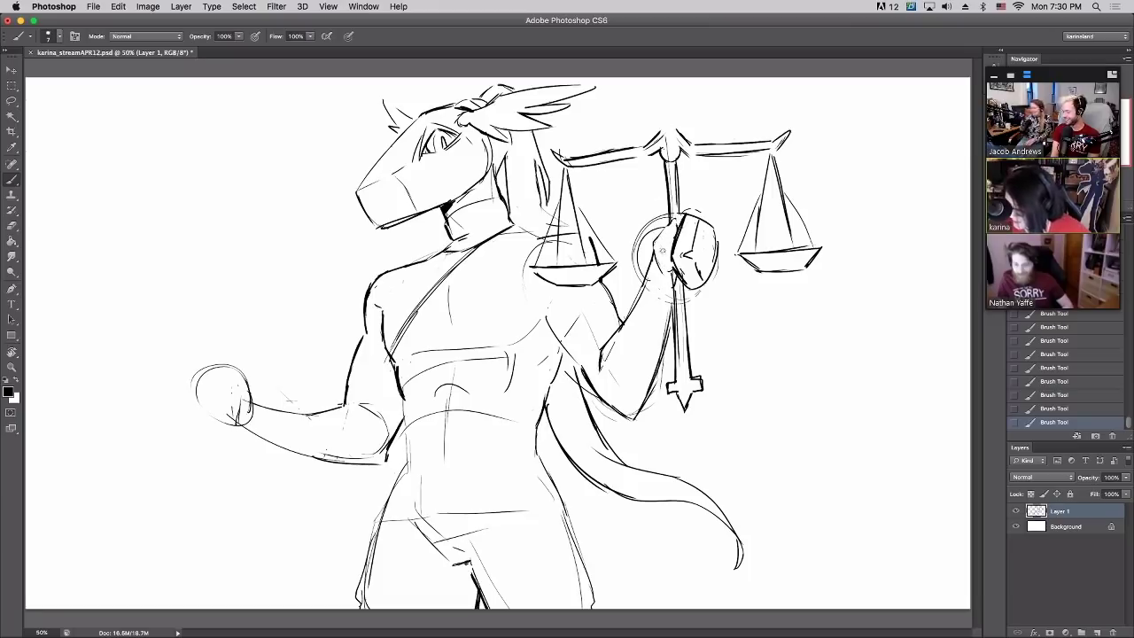
left_click(663, 251)
mouse_move(677, 218)
left_mouse_down()
mouse_move(654, 243)
mouse_move(662, 275)
mouse_move(696, 296)
left_mouse_up()
left_click(677, 293)
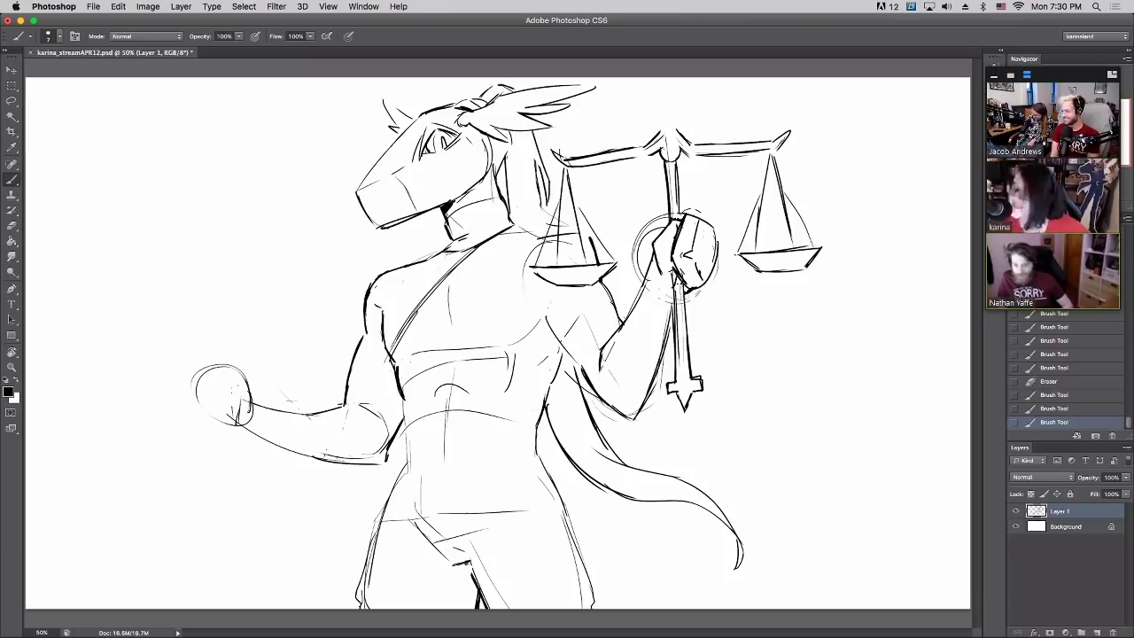
mouse_move(675, 225)
left_mouse_down()
mouse_move(645, 275)
mouse_move(651, 252)
mouse_move(639, 239)
mouse_move(632, 256)
mouse_move(661, 214)
left_mouse_up()
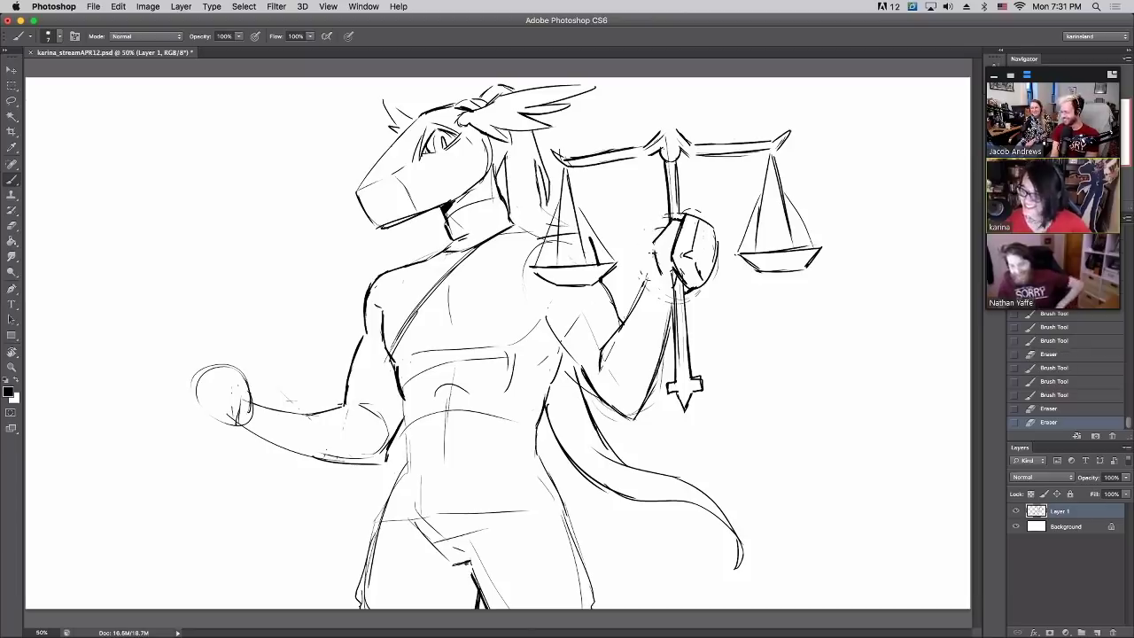
Darken the raised forearm's inner contour and the heel of the hand, and add a curved band line across the forearm
left_click_drag(659, 267, 626, 324)
mouse_move(657, 242)
left_mouse_down()
mouse_move(647, 274)
mouse_move(650, 247)
mouse_move(671, 228)
mouse_move(668, 248)
left_mouse_up()
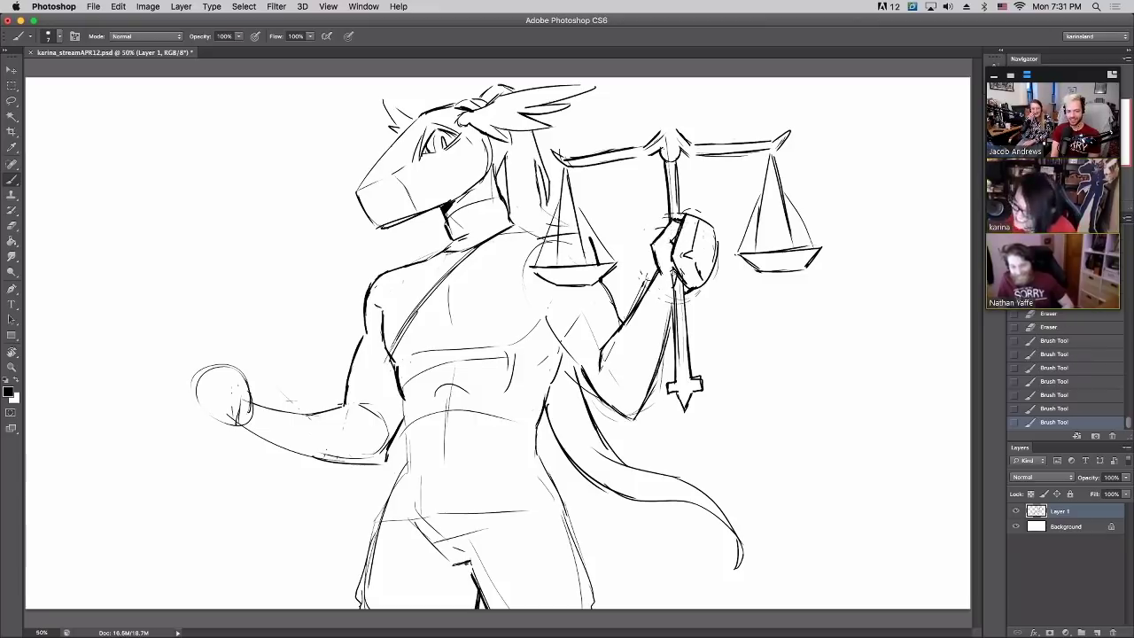
mouse_move(671, 273)
left_mouse_down()
mouse_move(680, 307)
mouse_move(652, 299)
left_mouse_up()
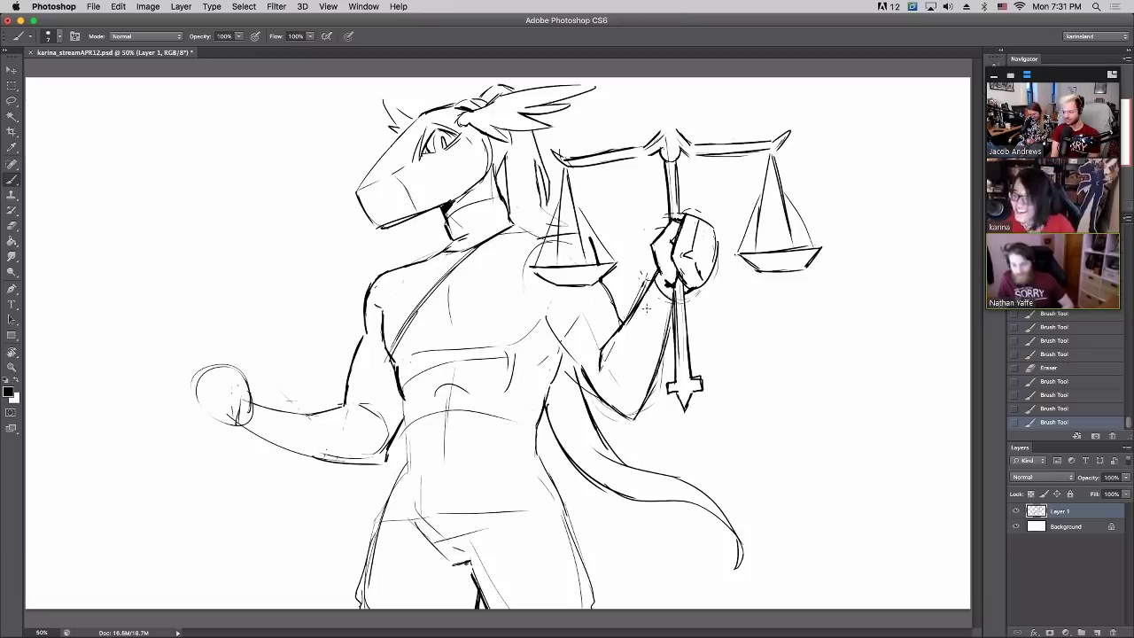
left_click_drag(656, 341, 610, 383)
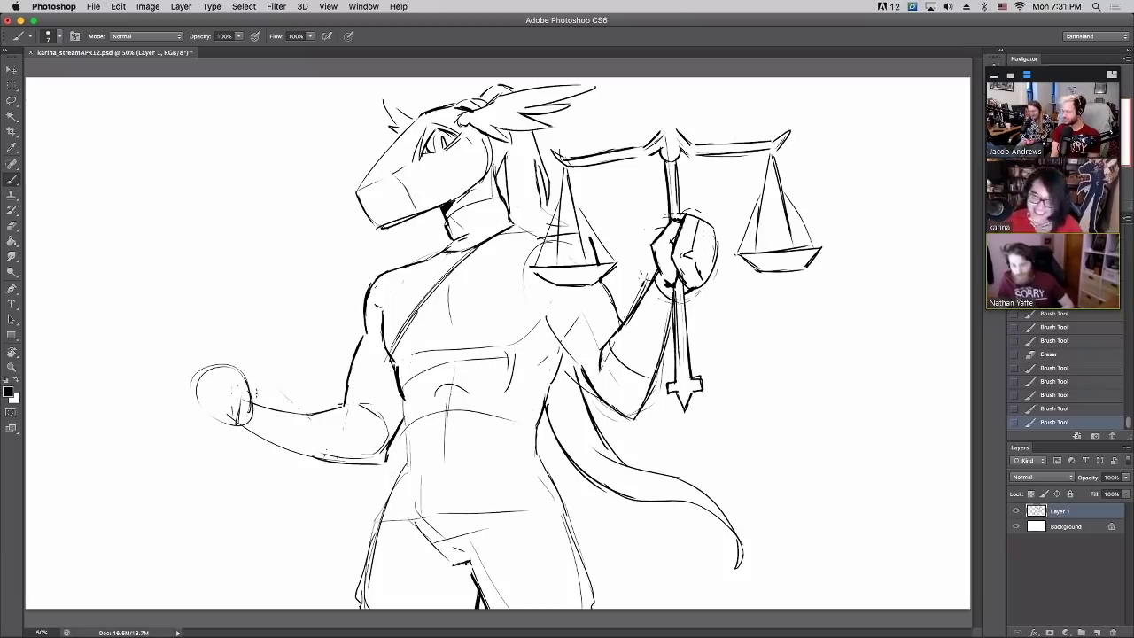
mouse_move(249, 413)
left_mouse_down()
mouse_move(252, 373)
mouse_move(229, 374)
mouse_move(218, 397)
mouse_move(227, 397)
left_mouse_up()
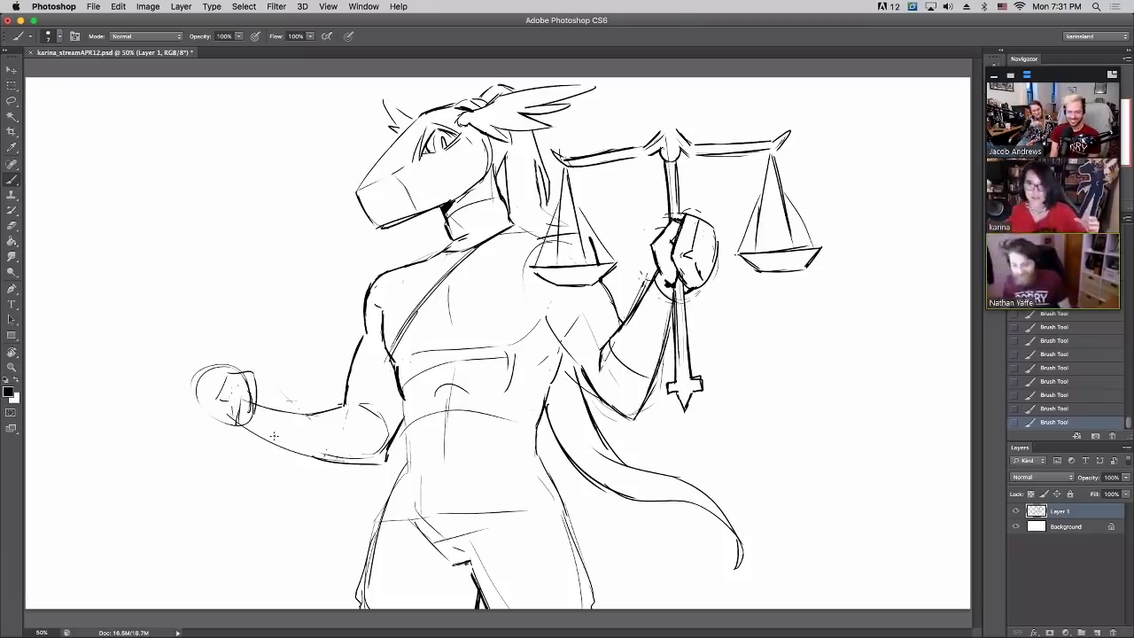
key("super+alt+z")
key("super+alt+z")
key("super+alt+z")
key("super+alt+z")
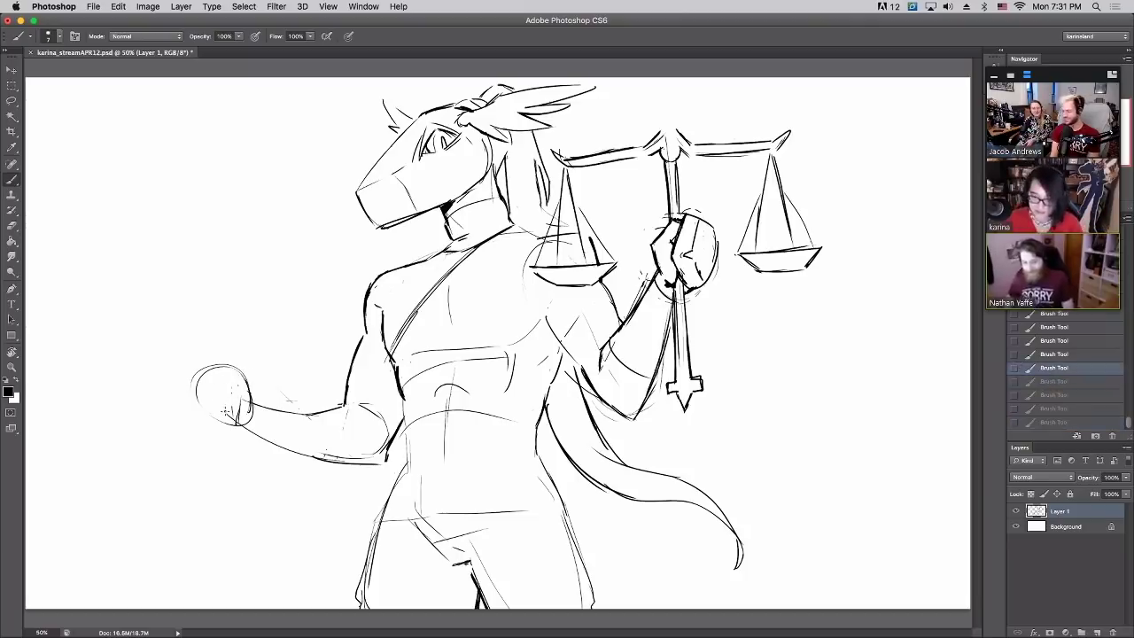
Sketch light guide lines for a boxy pistol pointing away from the body, with its grip passing through the lowered hand's circle
mouse_move(229, 364)
left_mouse_down()
mouse_move(229, 420)
mouse_move(201, 415)
left_mouse_up()
left_click_drag(204, 363, 160, 351)
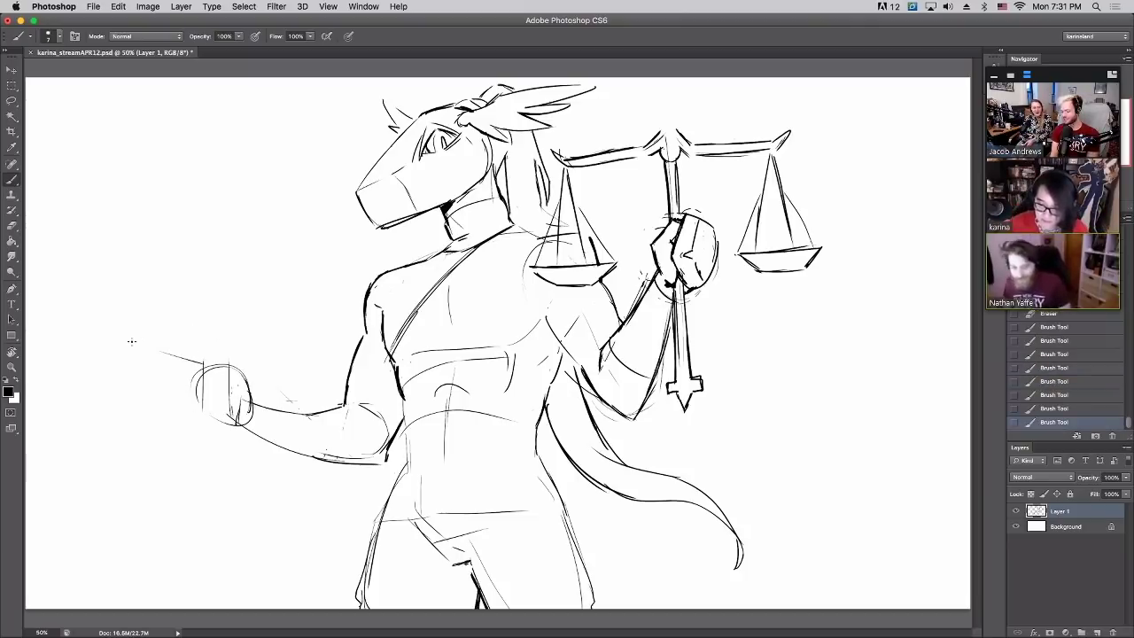
mouse_move(130, 297)
left_mouse_down()
mouse_move(130, 335)
mouse_move(232, 332)
mouse_move(231, 363)
left_mouse_up()
left_click_drag(122, 337, 183, 358)
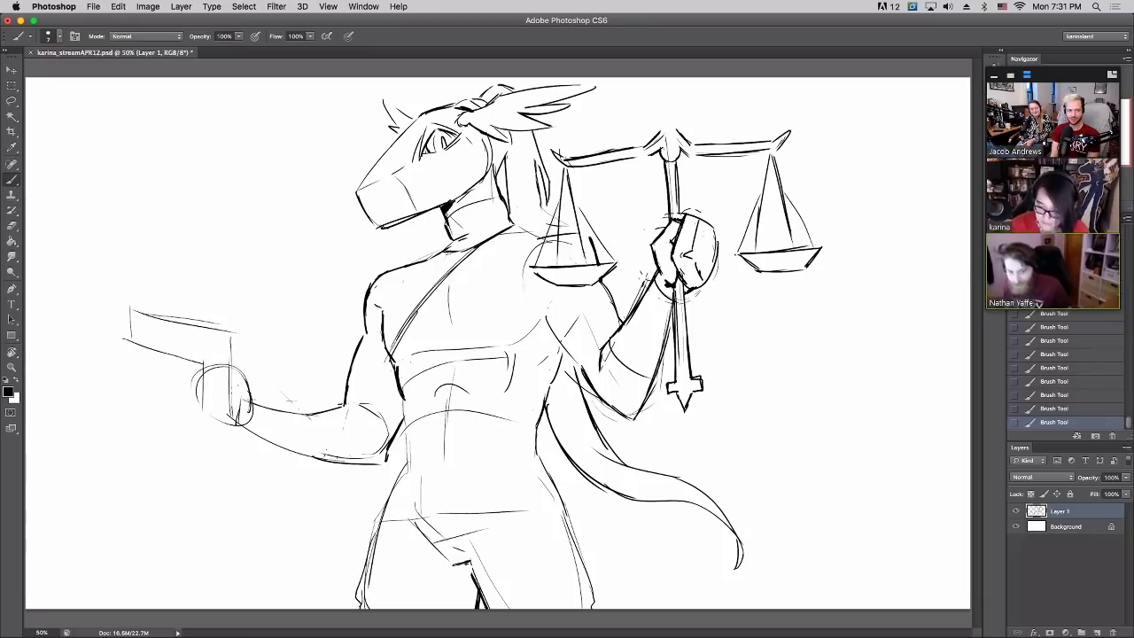
Draw the lowered hand's curled fingers and palm in bold strokes around the pistol grip
left_click_drag(248, 384, 253, 413)
mouse_move(215, 362)
left_mouse_down()
mouse_move(250, 383)
mouse_move(190, 378)
mouse_move(195, 415)
mouse_move(206, 383)
left_mouse_up()
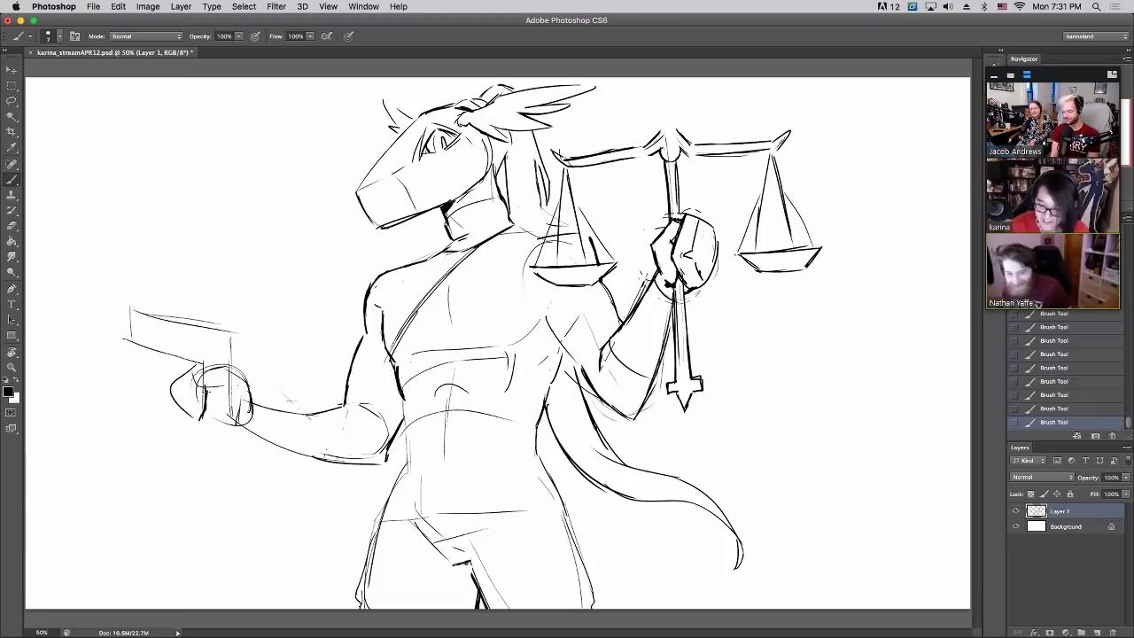
mouse_move(200, 428)
left_mouse_down()
mouse_move(171, 386)
mouse_move(197, 361)
mouse_move(217, 376)
mouse_move(195, 381)
mouse_move(223, 384)
left_mouse_up()
mouse_move(195, 374)
left_mouse_down()
mouse_move(221, 367)
mouse_move(248, 381)
mouse_move(248, 401)
mouse_move(213, 376)
mouse_move(233, 401)
mouse_move(232, 420)
mouse_move(220, 403)
mouse_move(232, 426)
mouse_move(234, 414)
mouse_move(220, 425)
mouse_move(204, 404)
mouse_move(237, 421)
left_mouse_up()
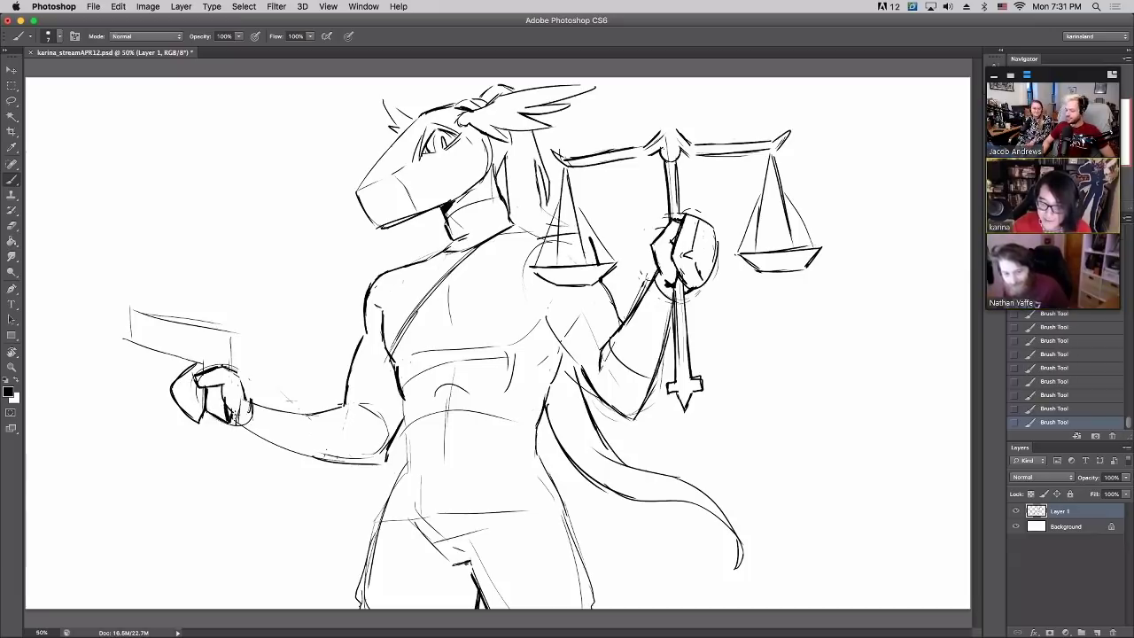
Draw the trigger area above the fingers, and darken the pistol's top and rear edges as a solid box, erasing stray lines
left_click_drag(186, 359, 204, 373)
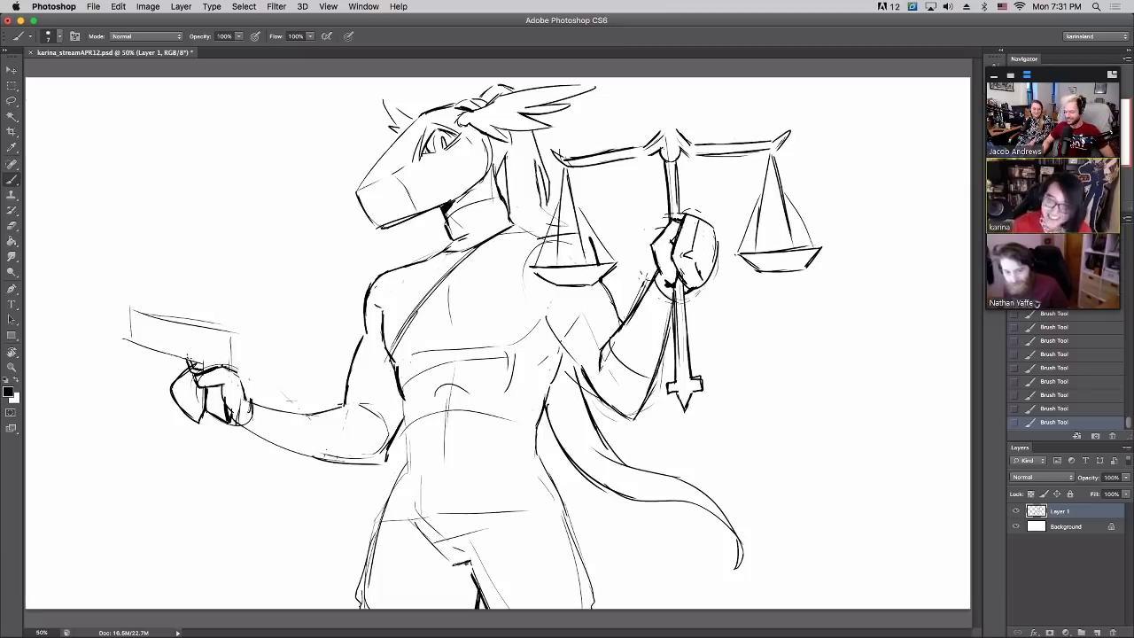
mouse_move(130, 310)
left_mouse_down()
mouse_move(232, 324)
mouse_move(235, 370)
mouse_move(223, 348)
mouse_move(224, 329)
mouse_move(236, 373)
left_mouse_up()
key("e")
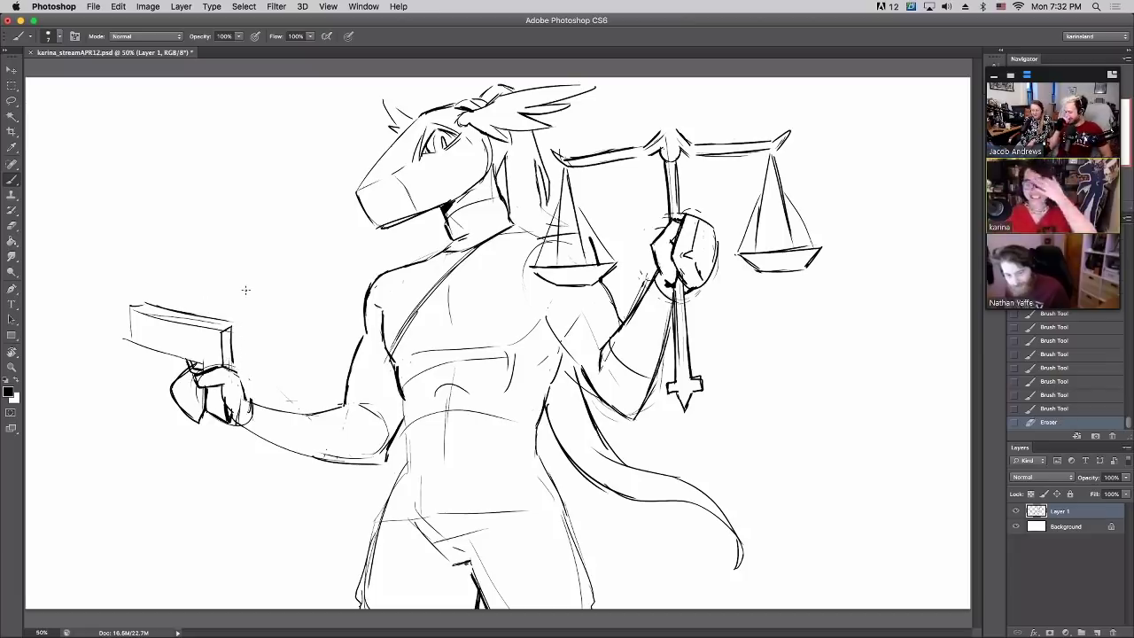
Sketch a small bird head at the pistol's muzzle with one wing sweeping back and another hanging down the side
key("b")
mouse_move(168, 310)
left_mouse_down()
mouse_move(135, 317)
mouse_move(146, 309)
mouse_move(101, 390)
mouse_move(234, 299)
left_mouse_up()
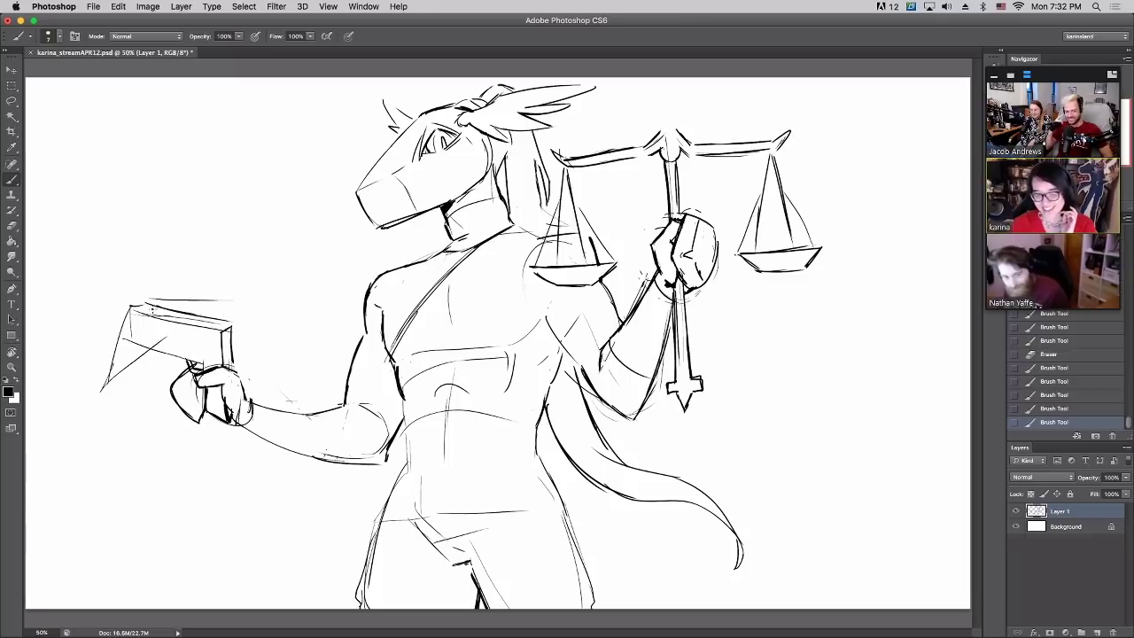
mouse_move(149, 302)
left_mouse_down()
mouse_move(250, 299)
mouse_move(140, 309)
mouse_move(108, 296)
mouse_move(131, 312)
mouse_move(110, 291)
mouse_move(161, 301)
left_mouse_up()
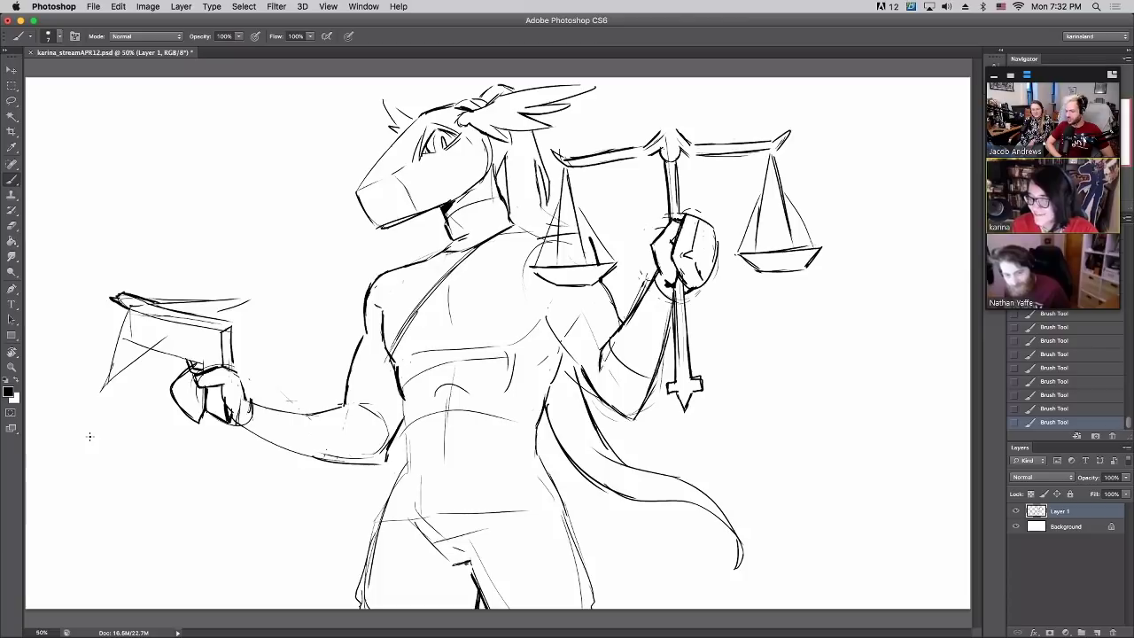
mouse_move(147, 302)
left_mouse_down()
mouse_move(129, 308)
mouse_move(96, 393)
left_mouse_up()
mouse_move(127, 337)
left_mouse_down()
mouse_move(102, 390)
mouse_move(124, 353)
mouse_move(152, 347)
mouse_move(207, 297)
mouse_move(190, 303)
mouse_move(283, 302)
left_mouse_up()
Add jagged feathers to both of the pistol's wings and define the muzzle edge and body line beneath them
key("e")
left_click_drag(190, 317, 215, 307)
left_click_drag(195, 313, 244, 296)
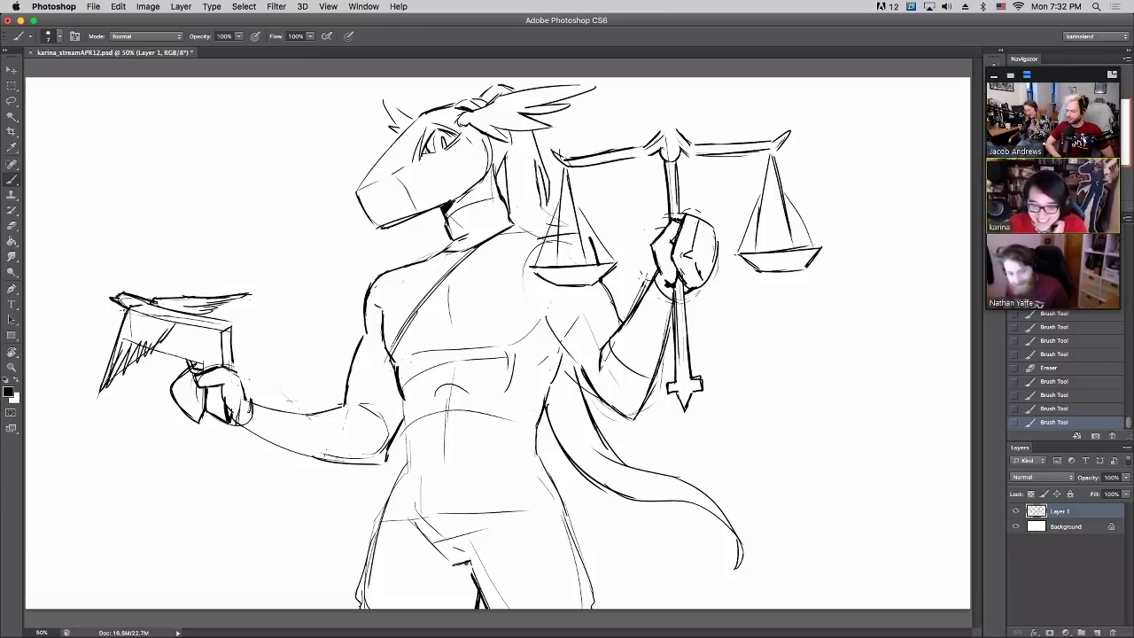
mouse_move(121, 312)
left_mouse_down()
mouse_move(123, 323)
mouse_move(129, 310)
left_mouse_up()
mouse_move(122, 322)
left_mouse_down()
mouse_move(194, 310)
mouse_move(151, 308)
mouse_move(197, 318)
mouse_move(177, 310)
left_mouse_up()
key("e")
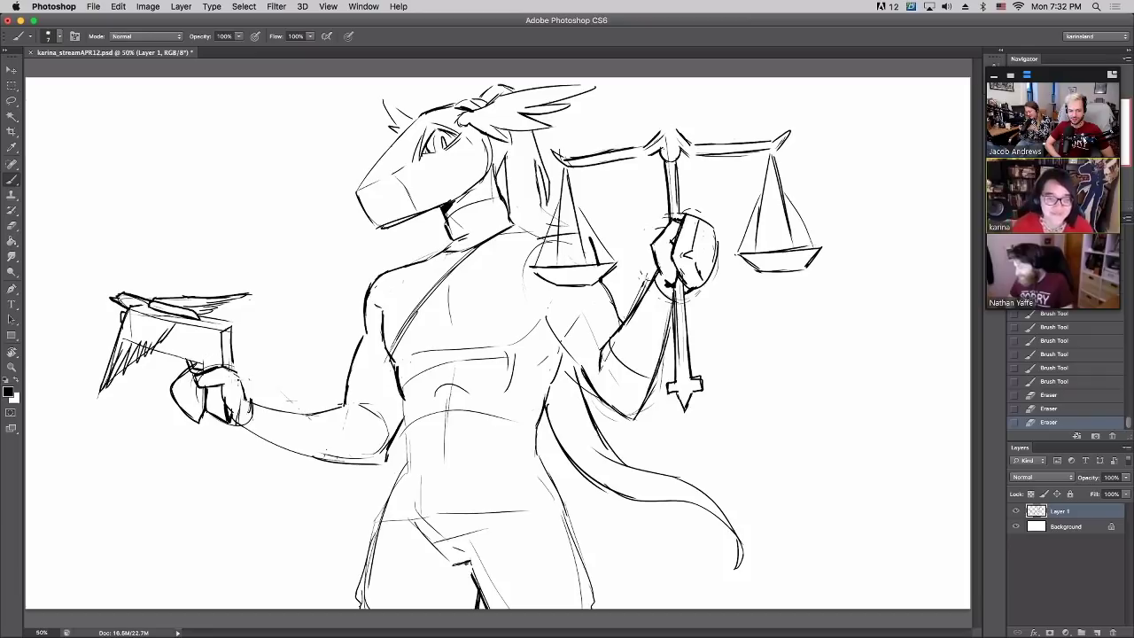
Erase overlaps along the pistol body, and draw its lower edge, the grip's inner lines and the raised digit against it
left_click_drag(183, 315, 227, 324)
mouse_move(156, 346)
left_mouse_down()
mouse_move(201, 363)
mouse_move(207, 345)
mouse_move(198, 339)
mouse_move(211, 411)
left_mouse_up()
mouse_move(211, 357)
left_mouse_down()
mouse_move(210, 379)
mouse_move(209, 367)
mouse_move(170, 357)
mouse_move(180, 363)
left_mouse_up()
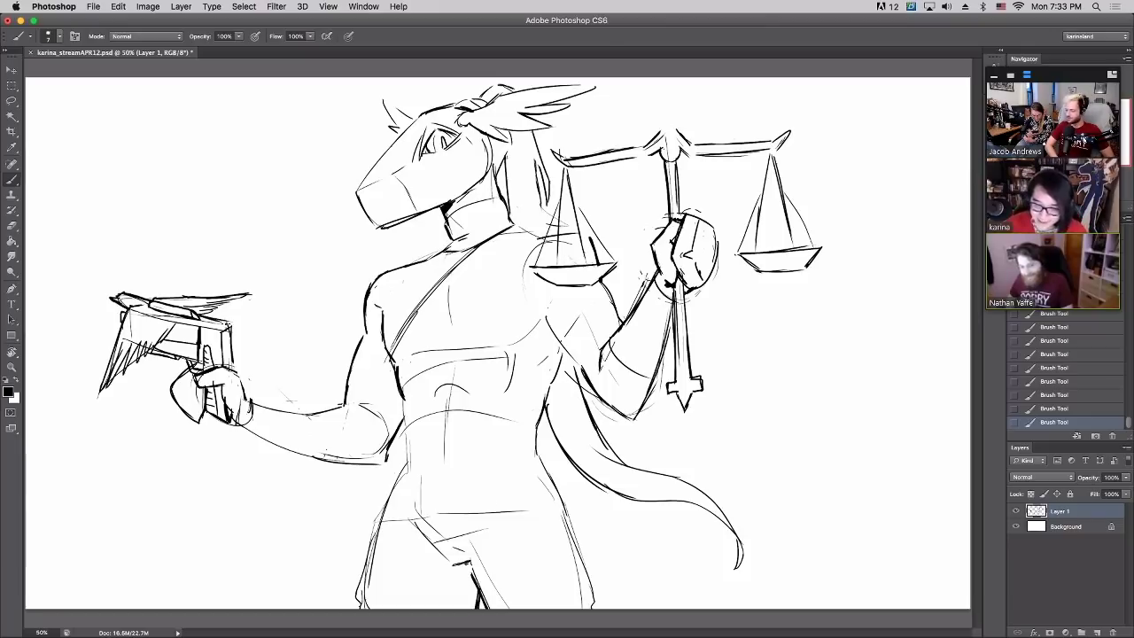
Erase and redraw the pistol's rear end narrower with a cleaner top edge, and add small contour lines to the gripping hand
mouse_move(234, 353)
left_mouse_down()
mouse_move(225, 310)
mouse_move(215, 367)
left_mouse_up()
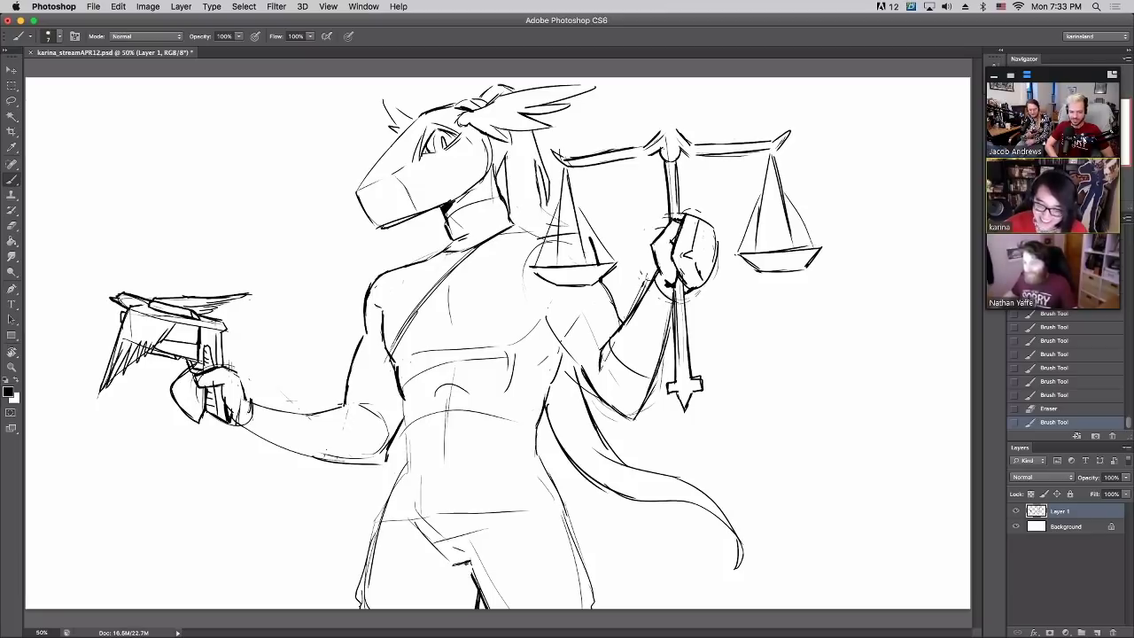
mouse_move(229, 327)
left_mouse_down()
mouse_move(225, 373)
mouse_move(236, 342)
mouse_move(160, 318)
left_mouse_up()
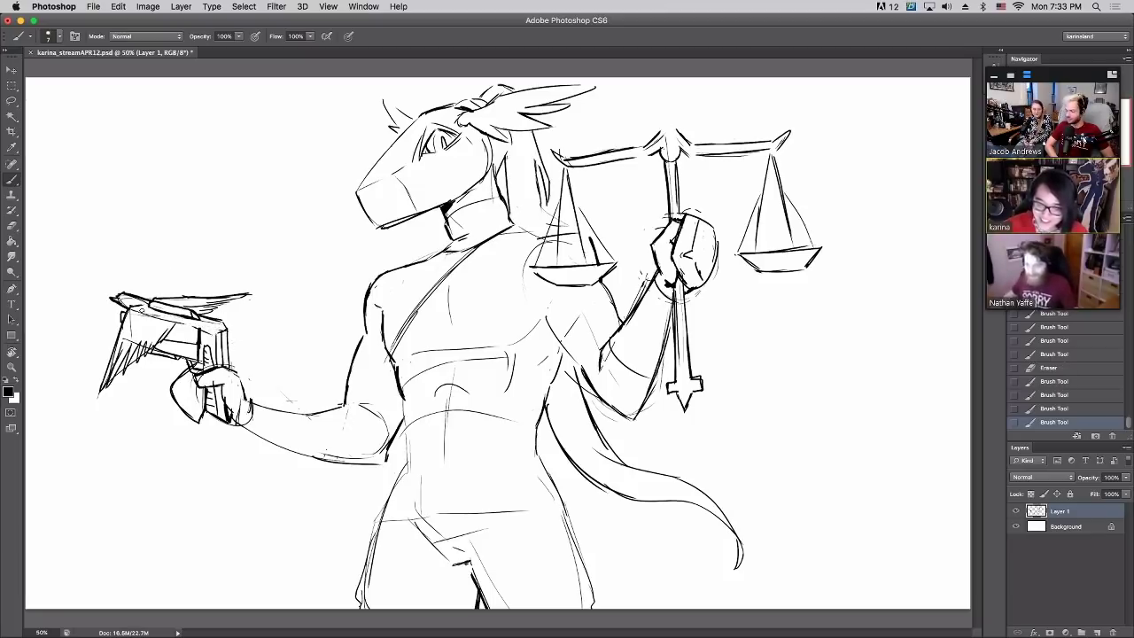
left_click_drag(221, 335, 221, 363)
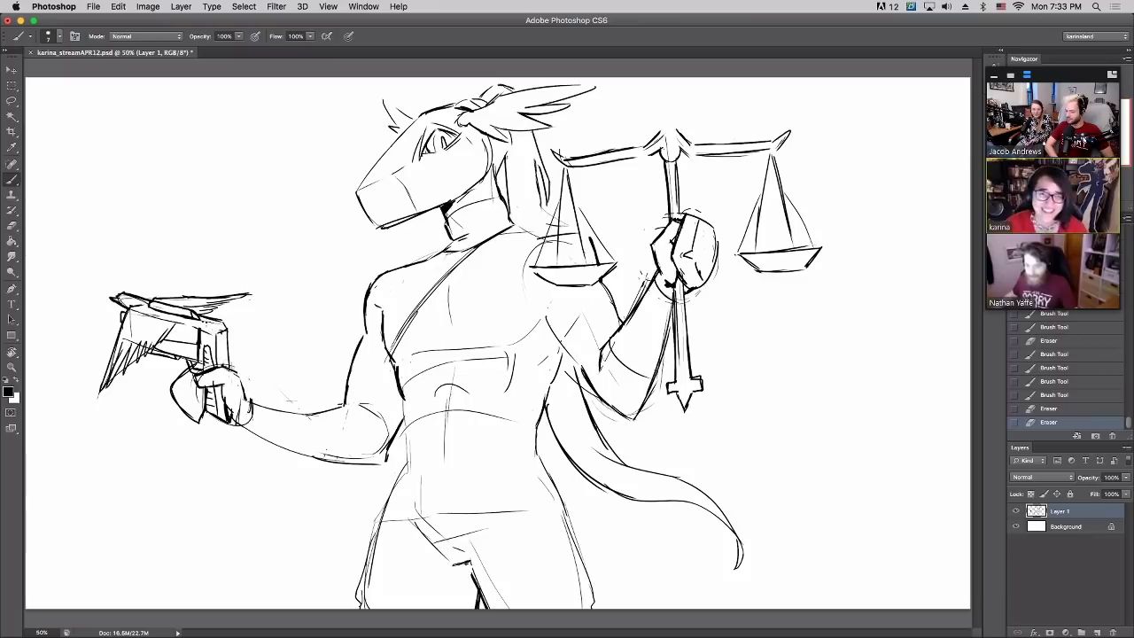
left_click_drag(175, 324, 221, 332)
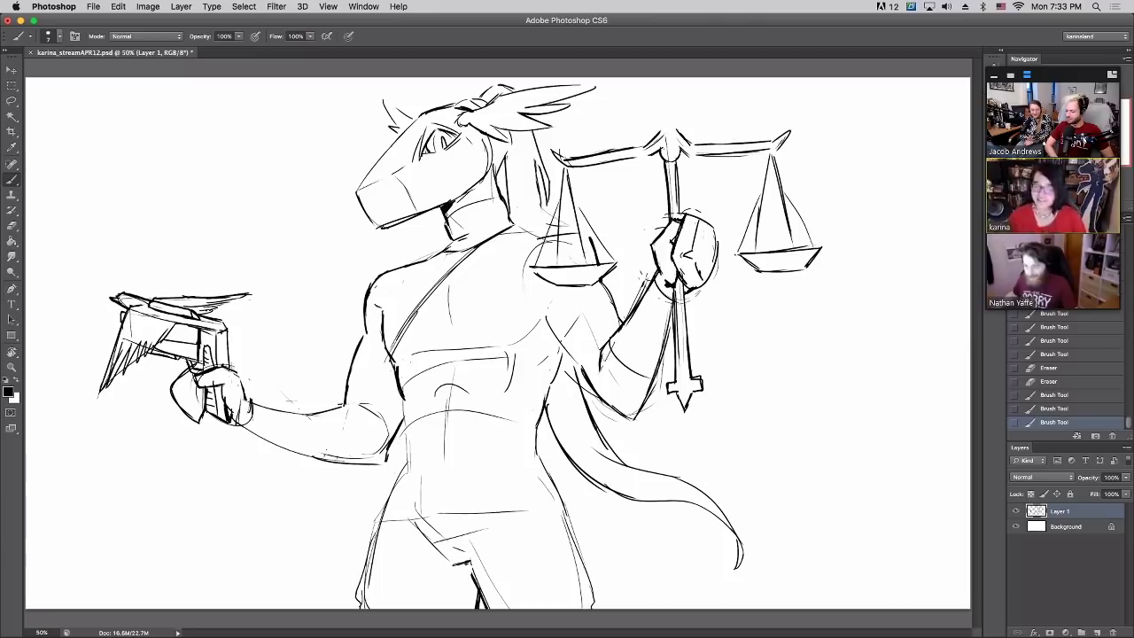
mouse_move(186, 400)
left_mouse_down()
mouse_move(196, 415)
mouse_move(202, 403)
left_mouse_up()
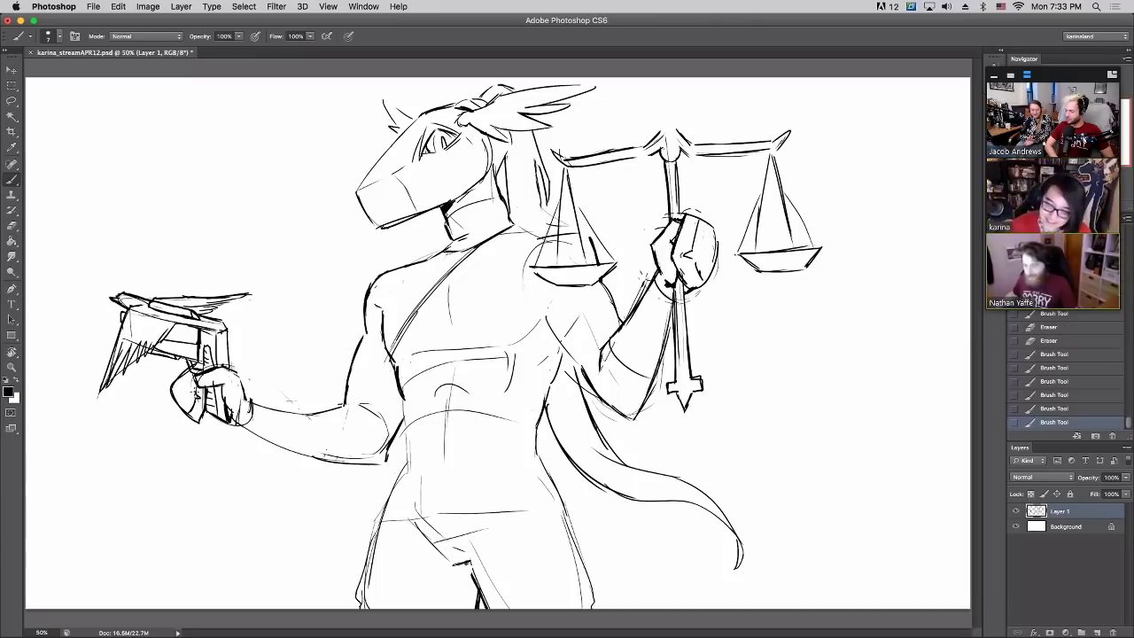
left_click_drag(188, 361, 193, 375)
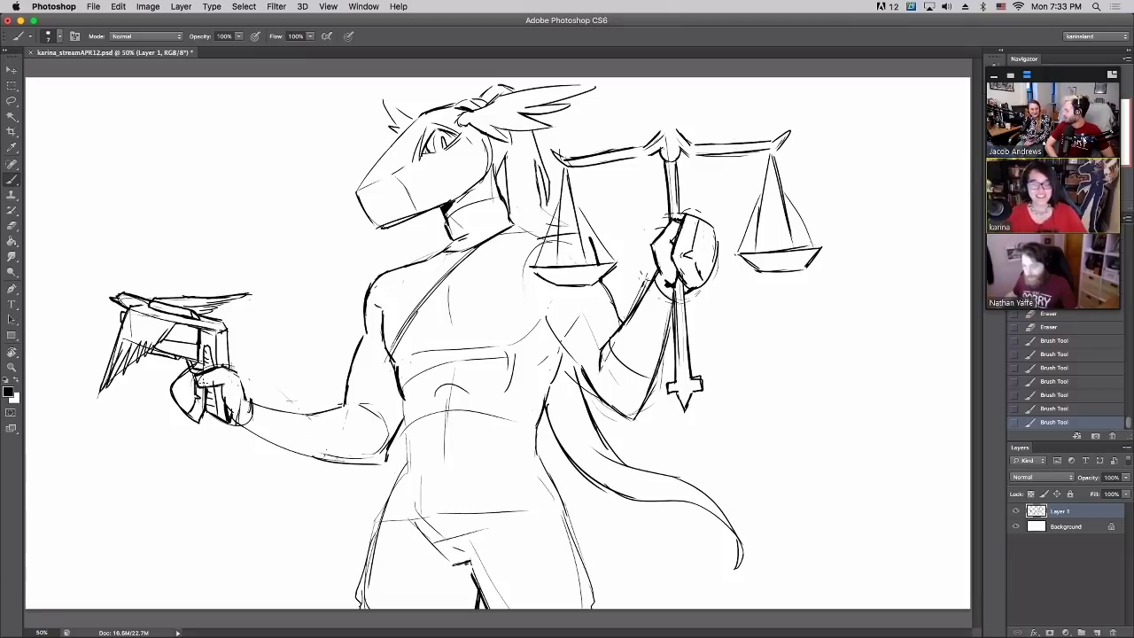
Darken the lowered forearm's contours and draw curved wrap bands around both forearms from wrist to elbow
mouse_move(249, 399)
left_mouse_down()
mouse_move(245, 426)
mouse_move(312, 415)
mouse_move(320, 457)
left_mouse_up()
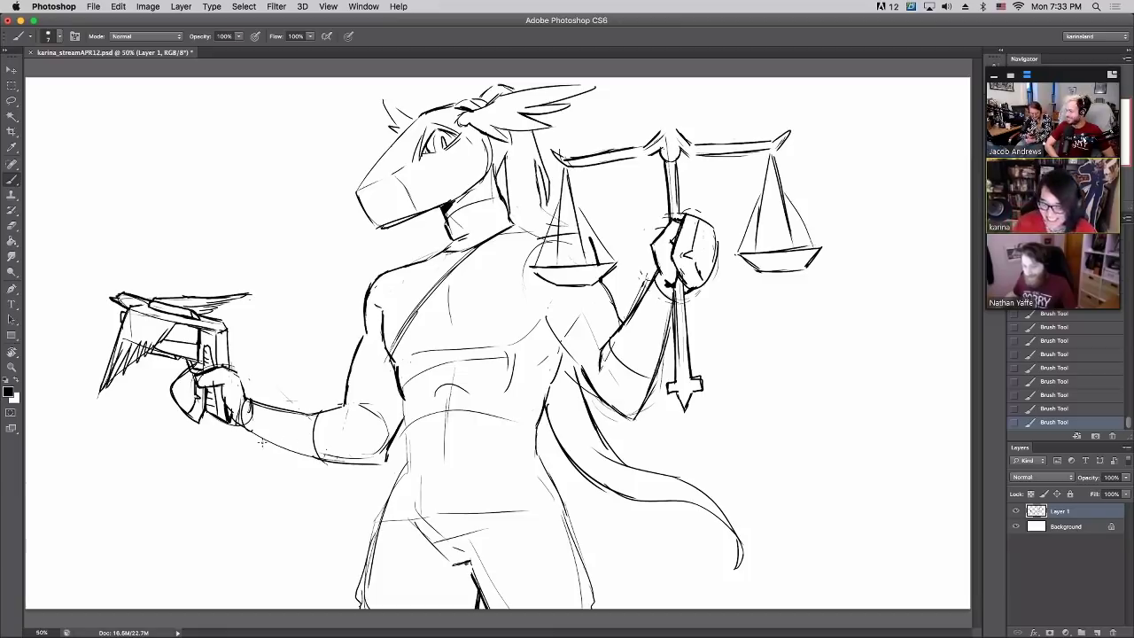
mouse_move(249, 405)
left_mouse_down()
mouse_move(251, 437)
mouse_move(287, 455)
left_mouse_up()
left_click_drag(299, 410, 305, 451)
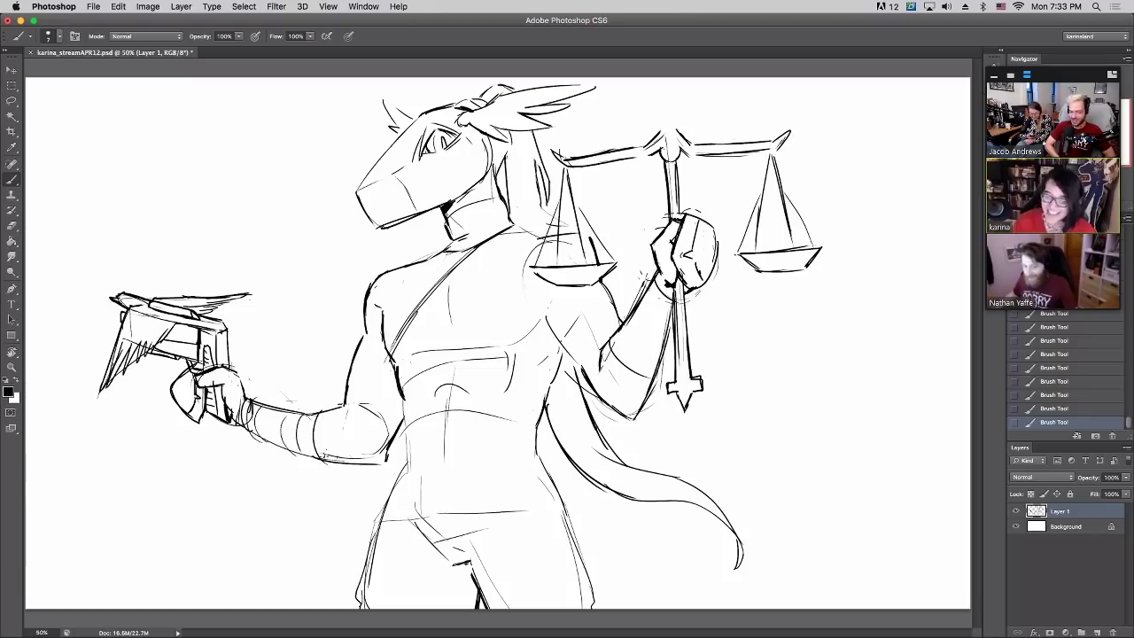
left_click_drag(621, 329, 644, 363)
left_click_drag(645, 314, 660, 285)
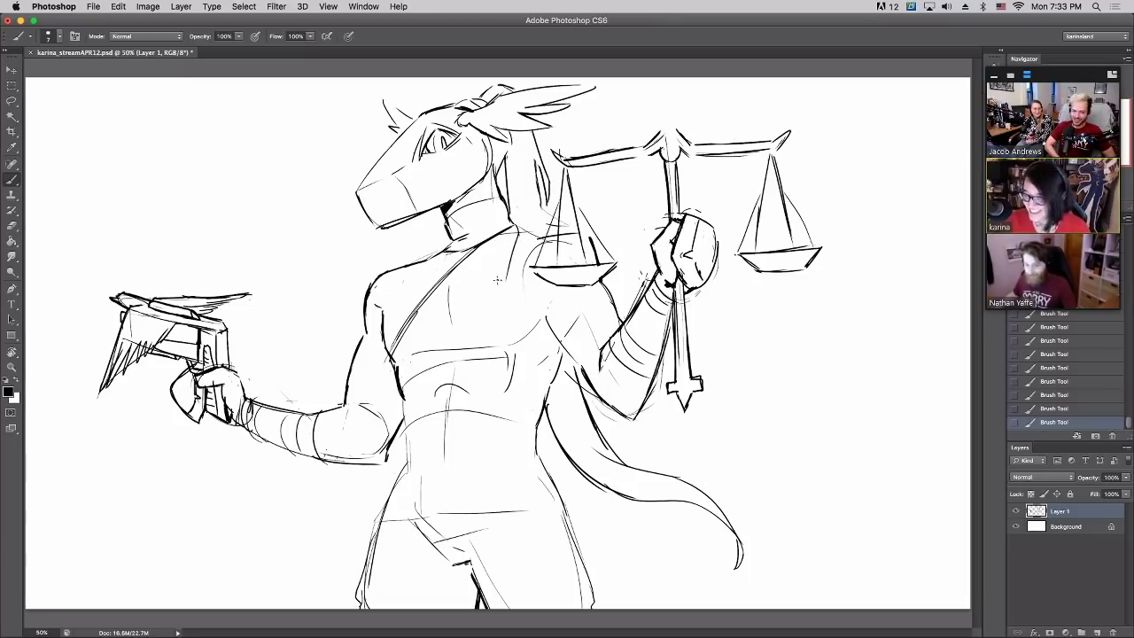
Draw a pointed notched lapel on the chest with its edge sweeping down to the lowered arm's underarm
mouse_move(481, 260)
left_mouse_down()
mouse_move(505, 280)
mouse_move(480, 302)
left_mouse_up()
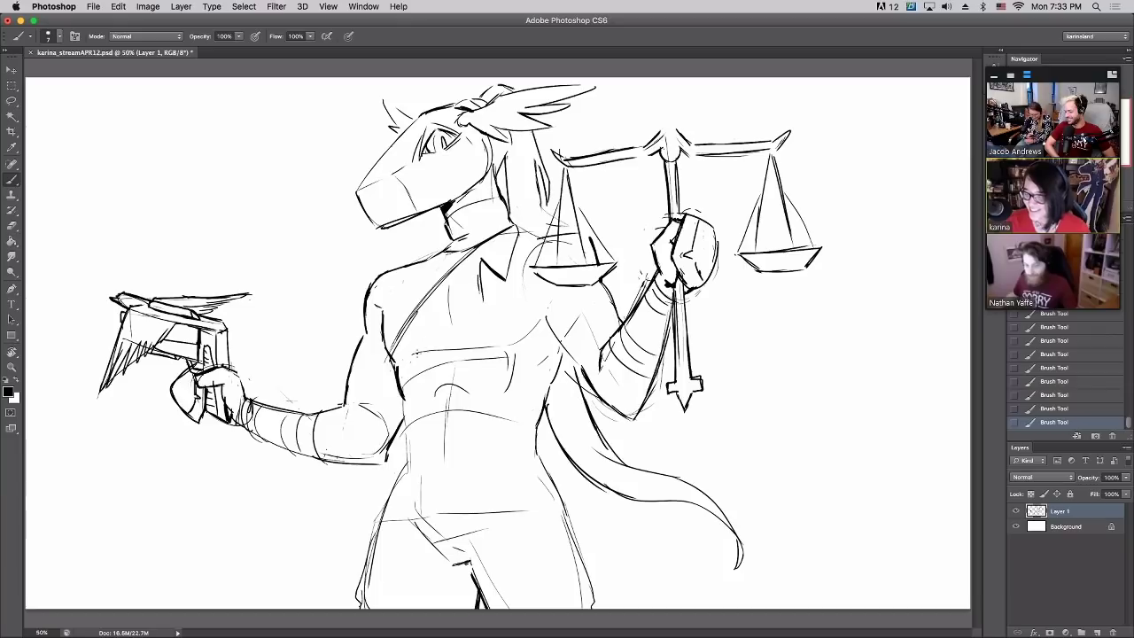
left_click_drag(387, 370, 479, 310)
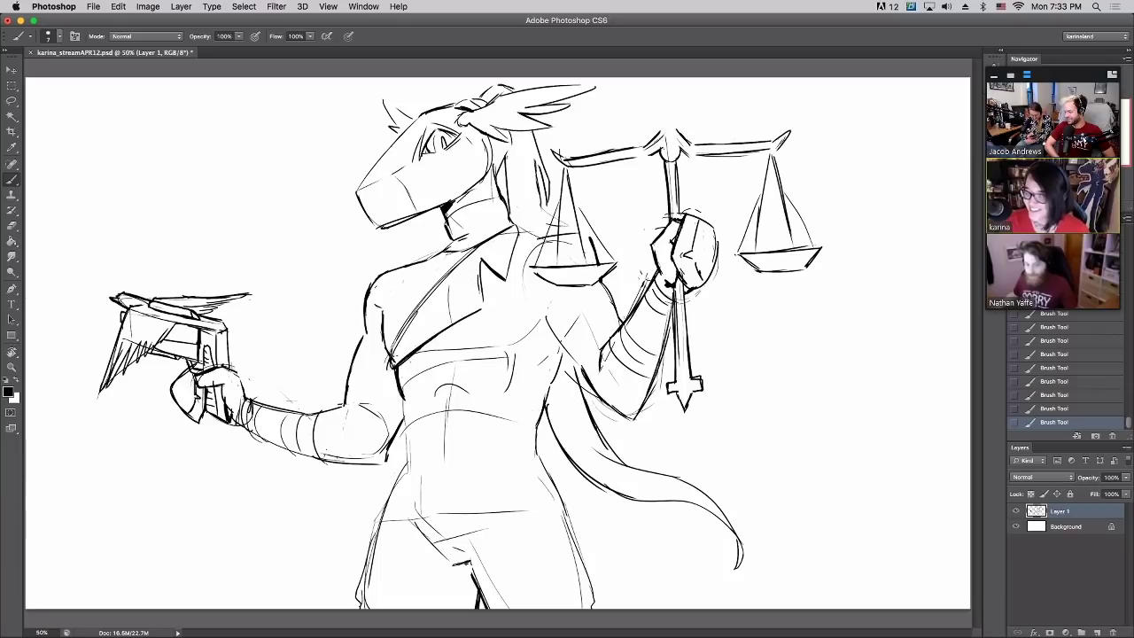
Draw the vest's pointed lower hem with a centre notch across the figure's waist and clean up its side edge
mouse_move(454, 266)
left_mouse_down()
mouse_move(407, 337)
mouse_move(477, 246)
left_mouse_up()
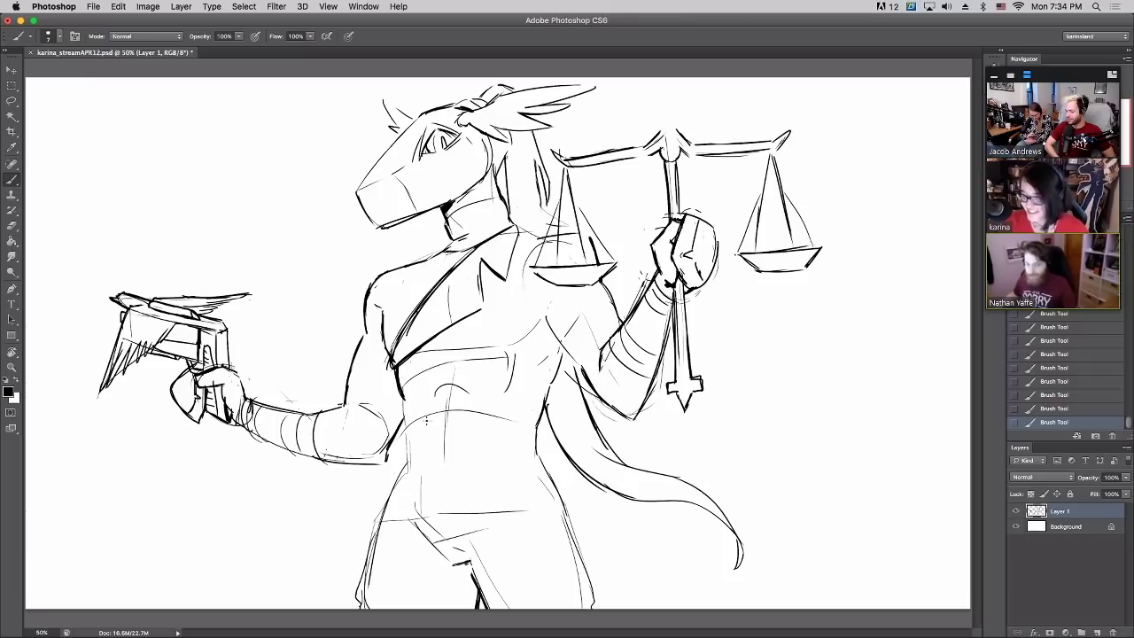
mouse_move(402, 400)
left_mouse_down()
mouse_move(437, 476)
mouse_move(535, 427)
left_mouse_up()
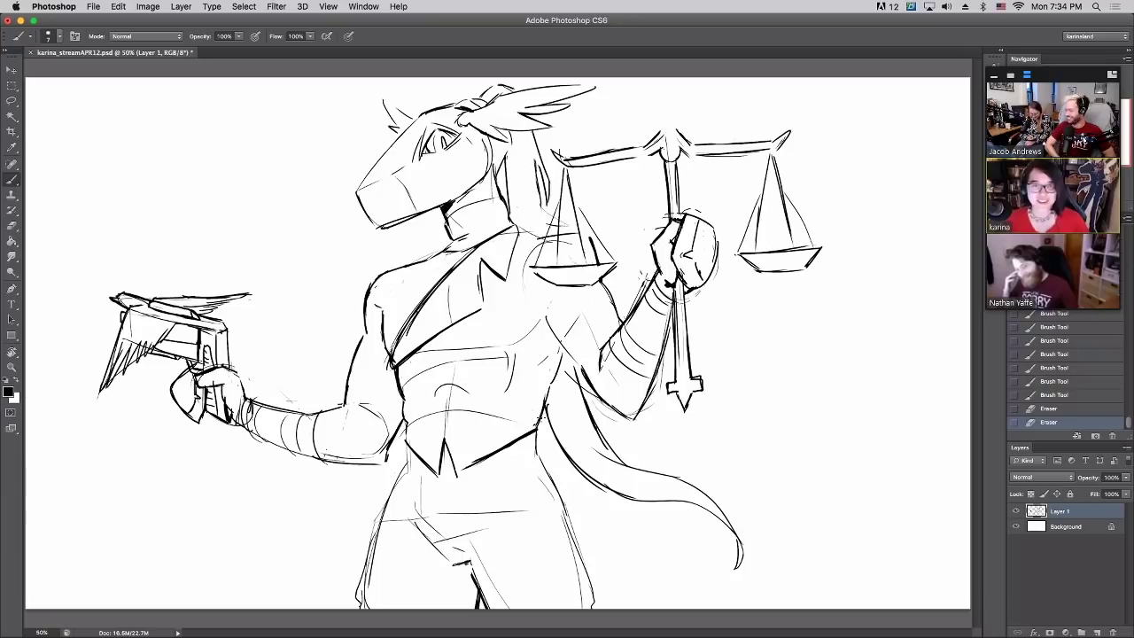
mouse_move(535, 426)
left_mouse_down()
mouse_move(563, 408)
mouse_move(535, 432)
left_mouse_up()
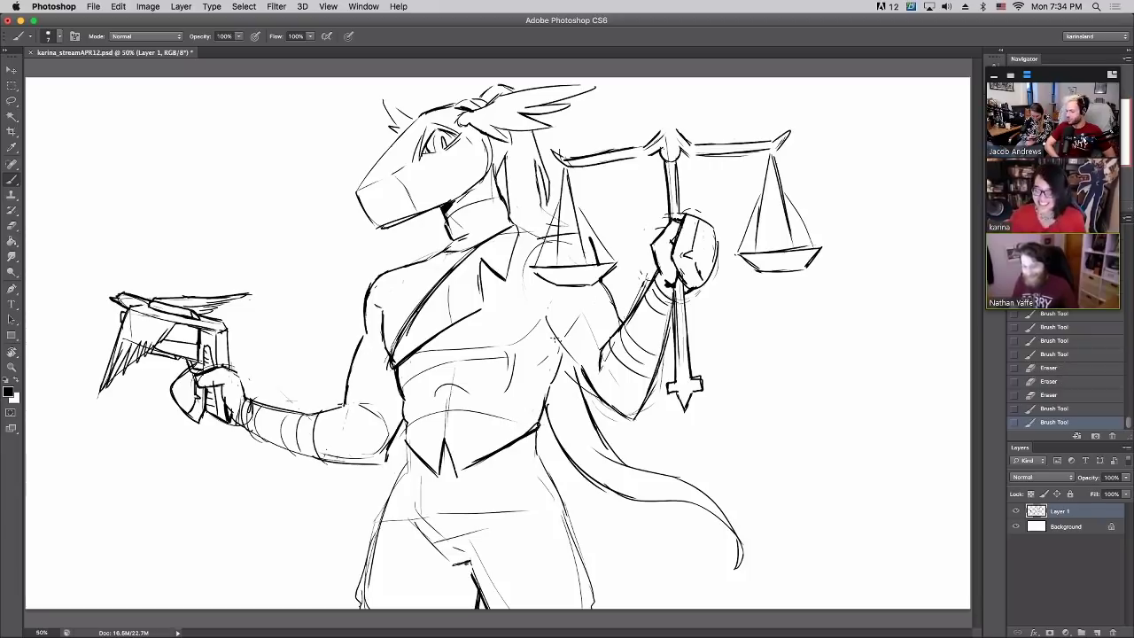
Outline a wide belt beneath the vest hem, with curved upper and lower edges wrapping around the waist
left_click_drag(413, 458, 413, 476)
left_click_drag(421, 479, 469, 487)
left_click_drag(459, 487, 535, 465)
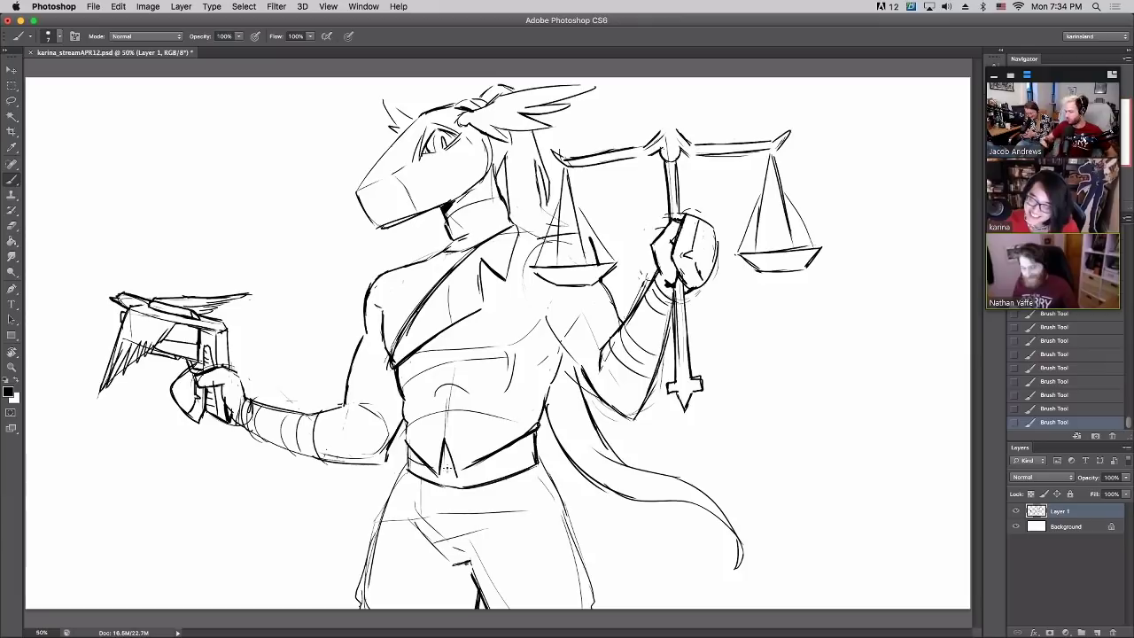
left_click_drag(456, 476, 537, 445)
key("e")
key("b")
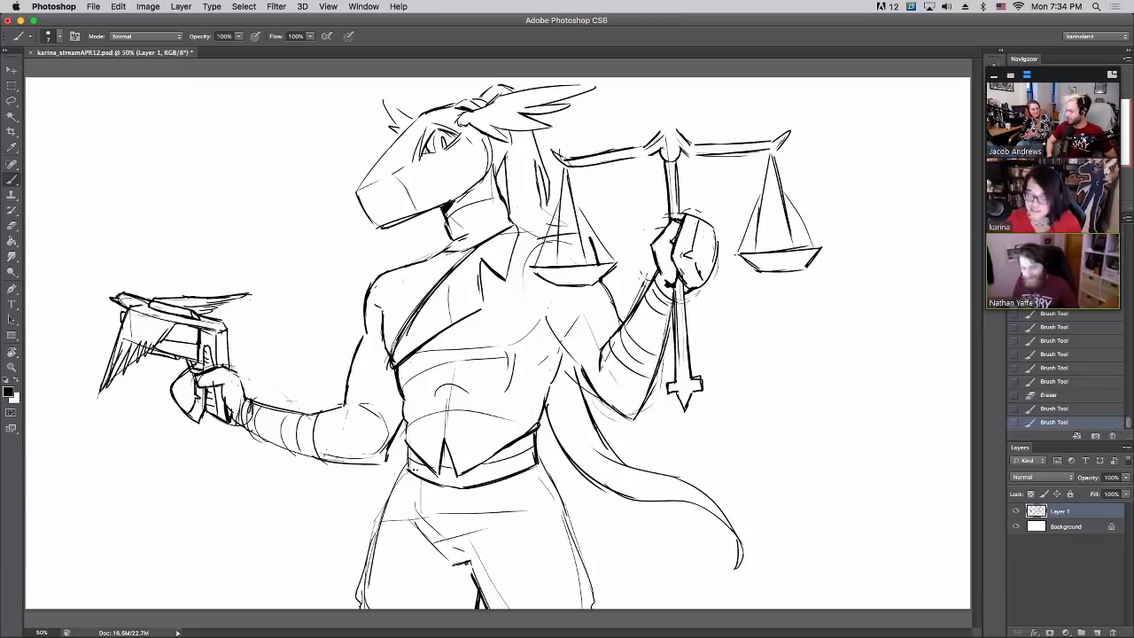
Add rows of small round studs along the belt, including studs protruding at both side edges
mouse_move(408, 466)
left_mouse_down()
mouse_move(465, 486)
mouse_move(530, 462)
left_mouse_up()
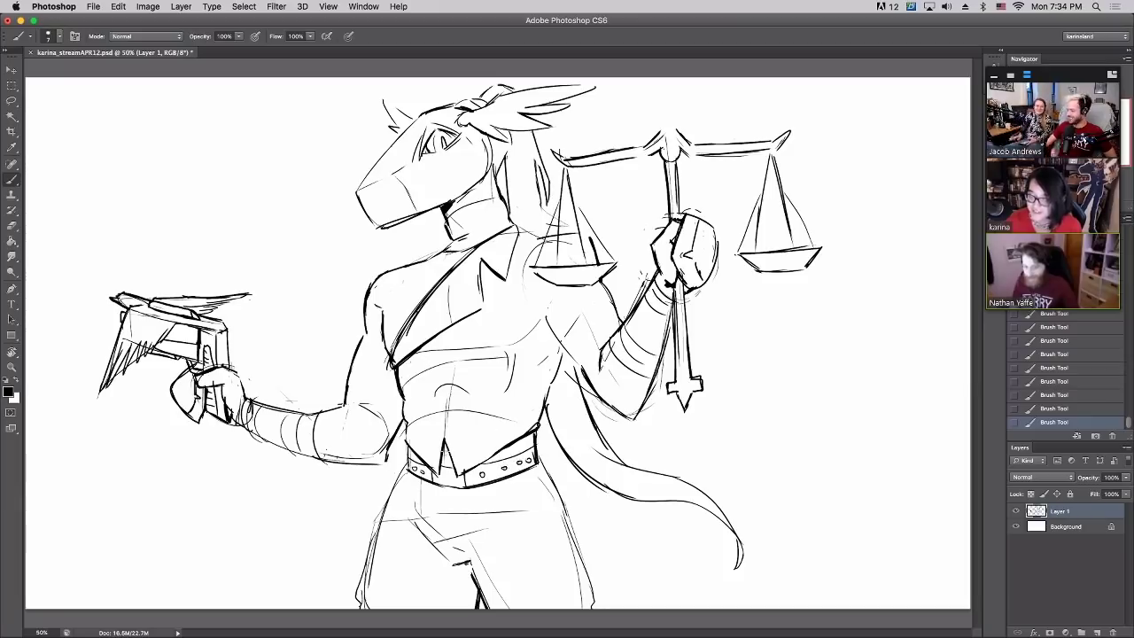
left_click_drag(412, 451, 414, 455)
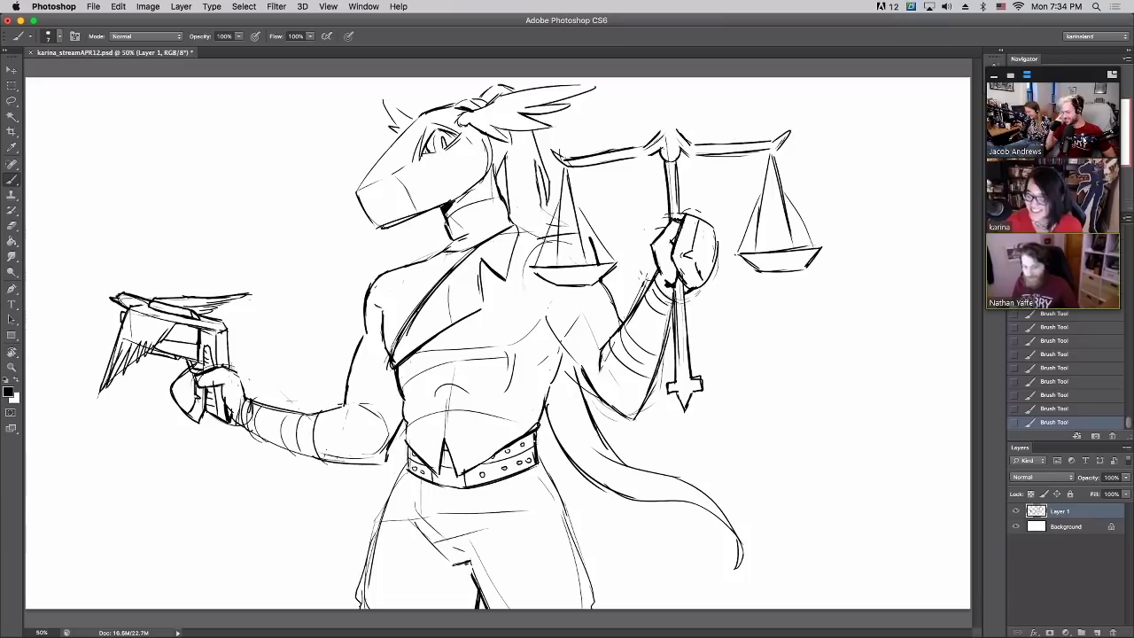
left_click_drag(407, 448, 407, 466)
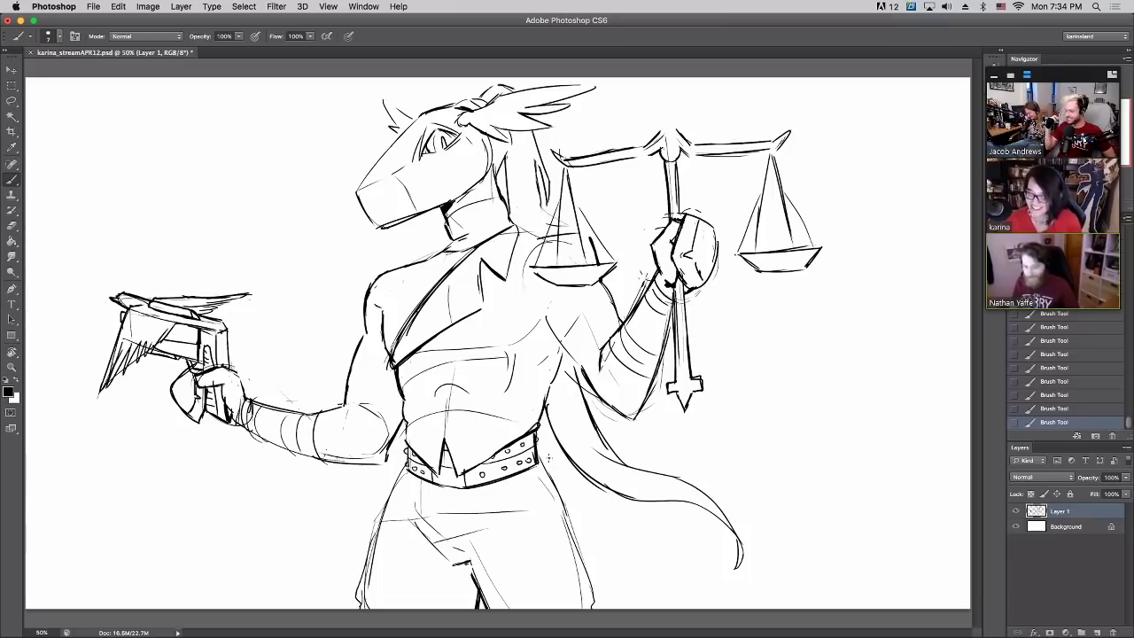
left_click_drag(538, 451, 540, 456)
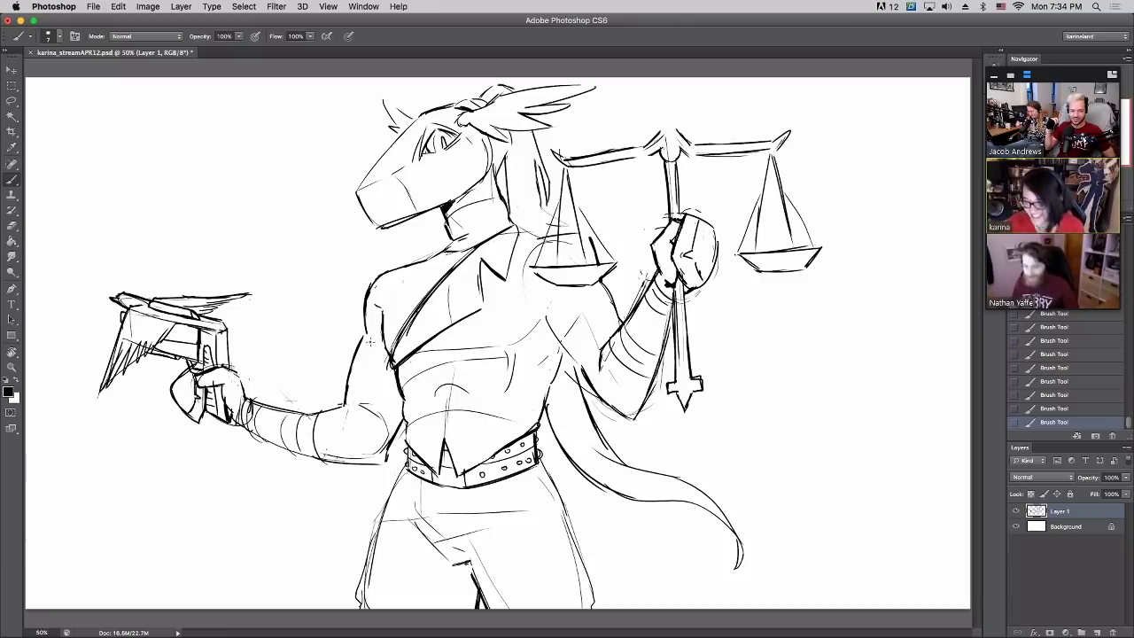
Draw a studded band around the upper arm on the gun side and shade it with hatching
mouse_move(350, 381)
left_mouse_down()
mouse_move(395, 371)
mouse_move(388, 339)
mouse_move(393, 374)
mouse_move(351, 360)
mouse_move(357, 344)
mouse_move(362, 363)
left_mouse_up()
left_click_drag(365, 348, 379, 352)
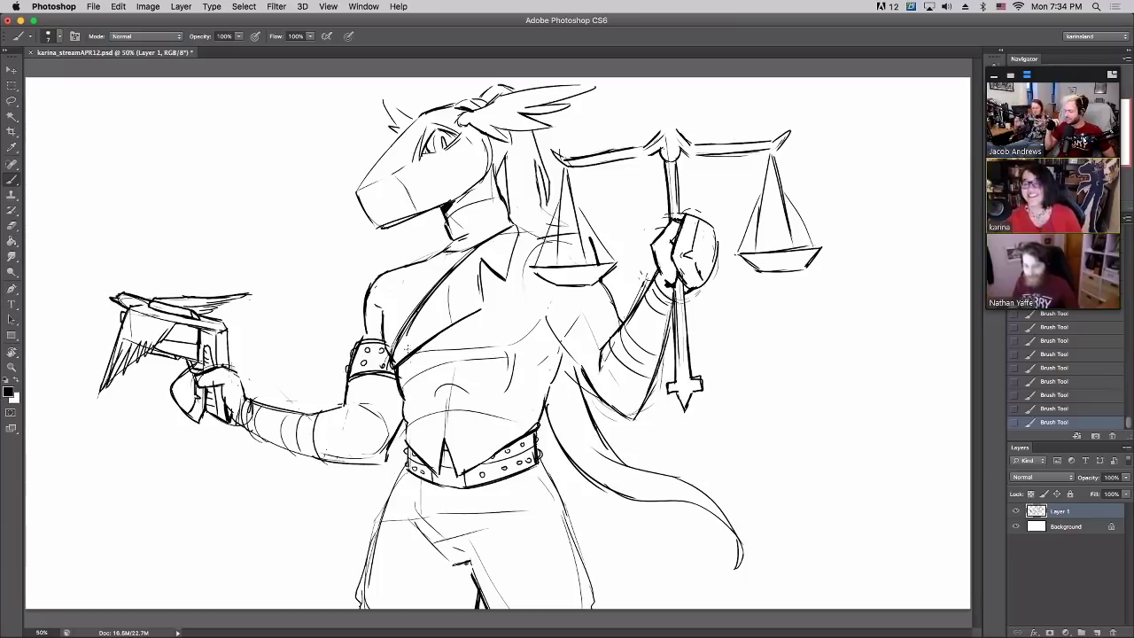
mouse_move(354, 367)
left_mouse_down()
mouse_move(358, 354)
mouse_move(392, 353)
left_mouse_up()
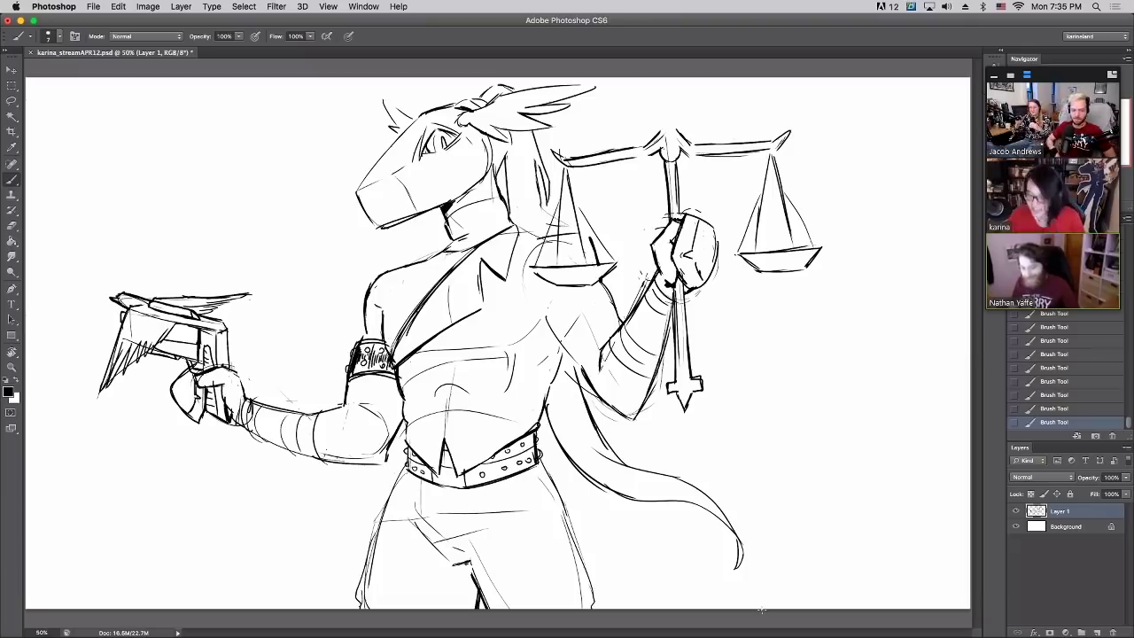
Shade the studded belt with short hatching strokes and draw a curved waistband line just below it
mouse_move(404, 452)
left_mouse_down()
mouse_move(429, 477)
mouse_move(428, 467)
mouse_move(471, 487)
mouse_move(496, 482)
left_mouse_up()
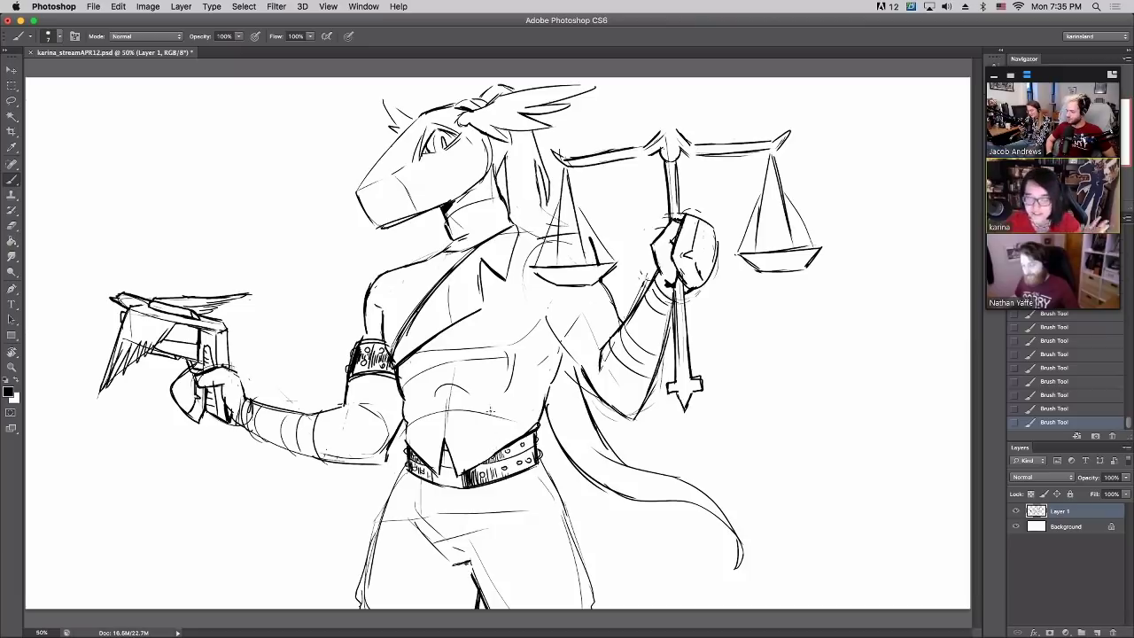
left_click_drag(511, 443, 526, 452)
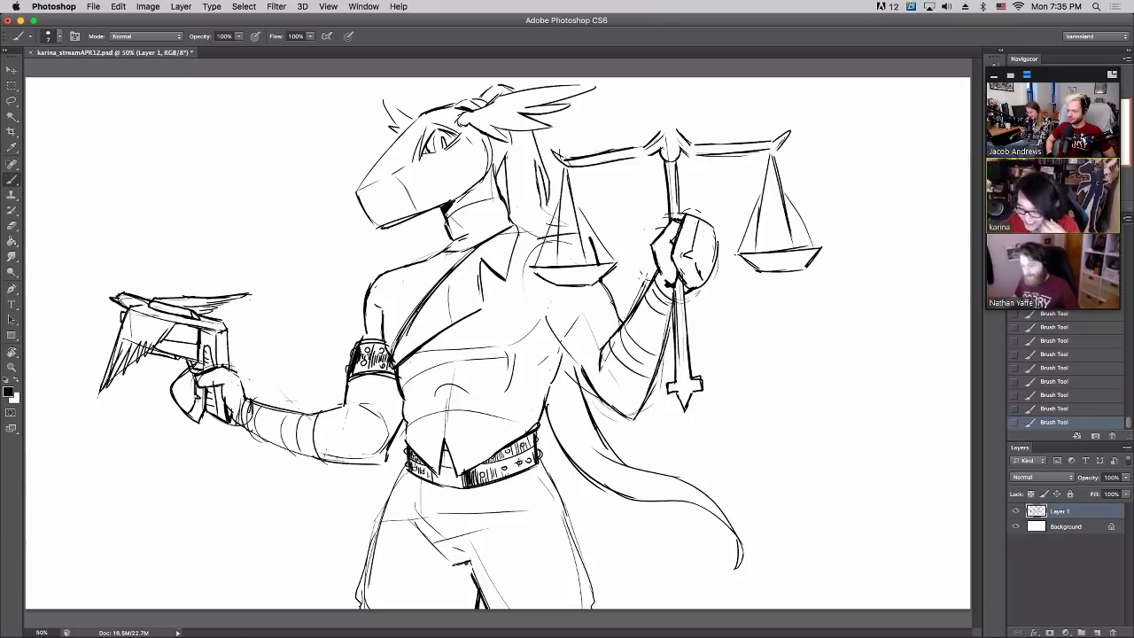
left_click_drag(533, 455, 513, 471)
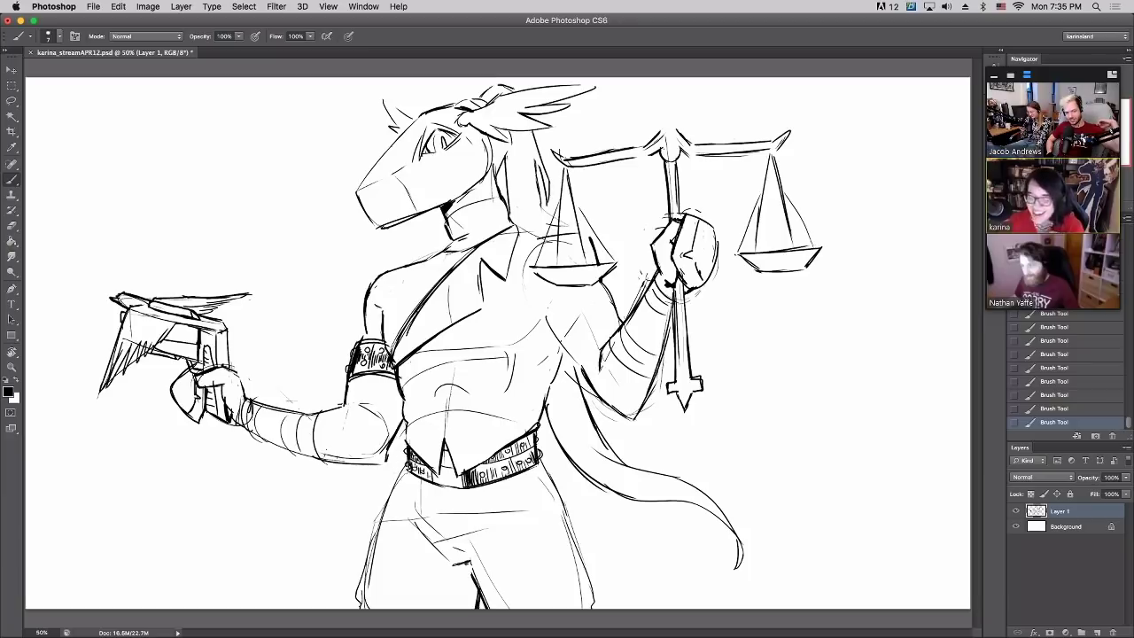
mouse_move(409, 479)
left_mouse_down()
mouse_move(457, 491)
mouse_move(546, 463)
left_mouse_up()
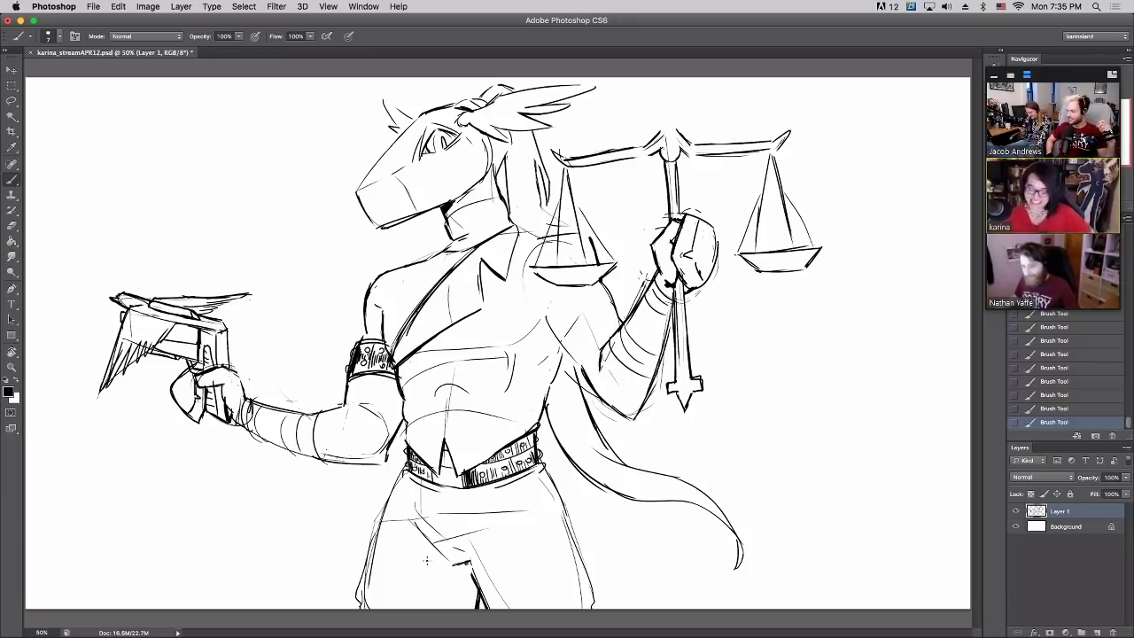
Sketch the trousers' crotch folds and side pocket seams, and darken the outer outlines of both thighs
left_click_drag(418, 547, 450, 563)
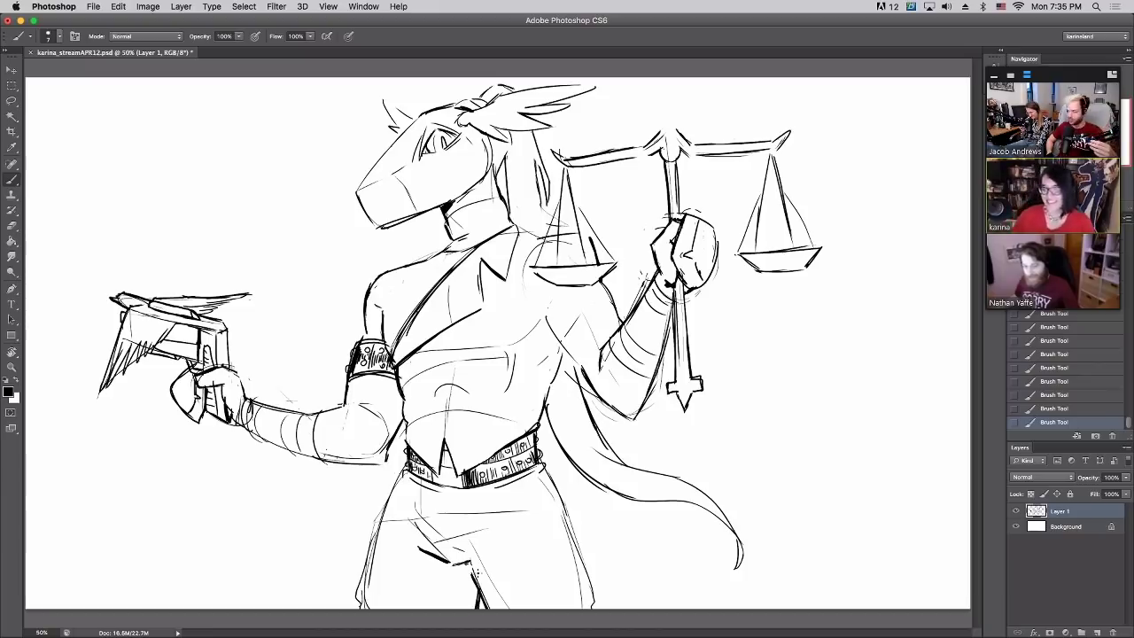
mouse_move(498, 487)
left_mouse_down()
mouse_move(537, 560)
mouse_move(586, 577)
left_mouse_up()
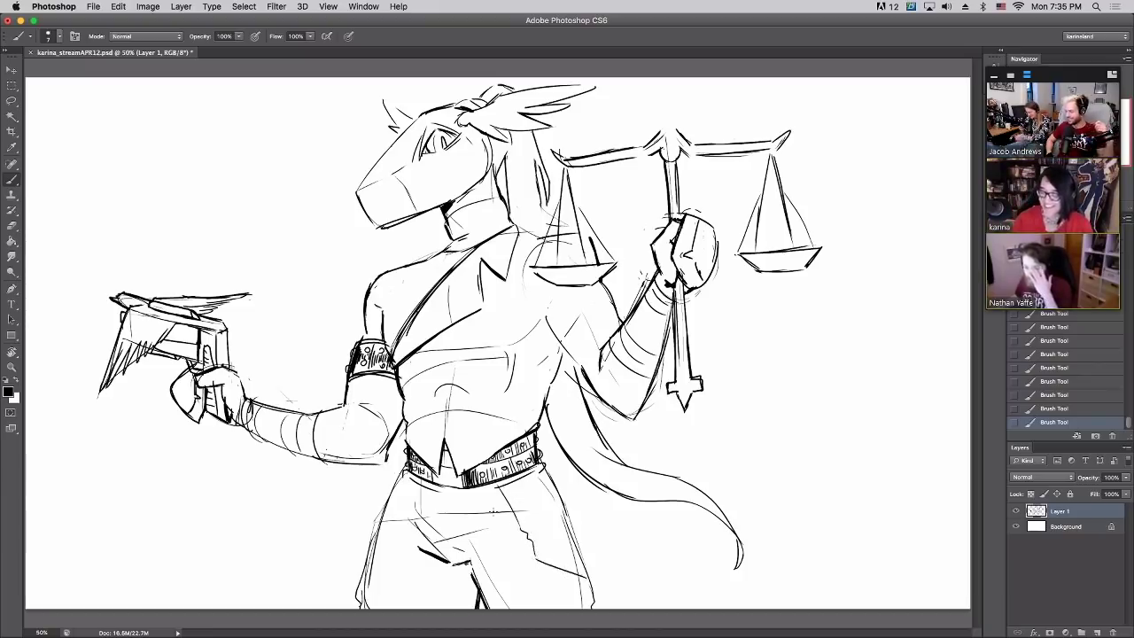
mouse_move(383, 567)
left_mouse_down()
mouse_move(362, 581)
mouse_move(406, 484)
left_mouse_up()
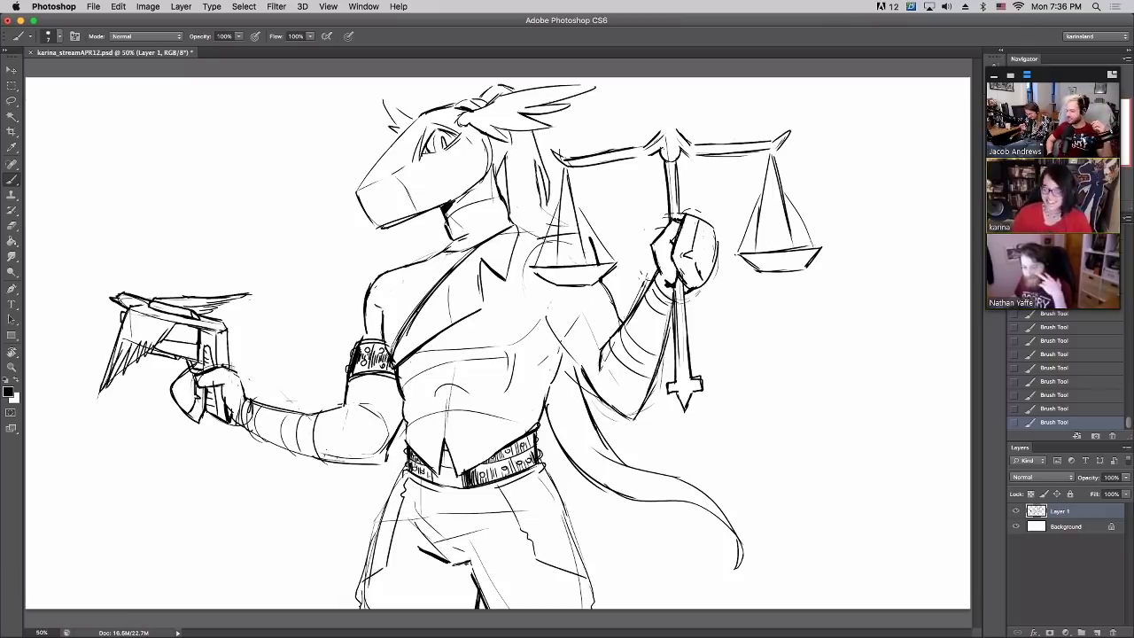
mouse_move(358, 592)
left_mouse_down()
mouse_move(385, 501)
mouse_move(377, 512)
left_mouse_up()
left_click_drag(402, 466, 390, 492)
left_click_drag(544, 470, 568, 524)
mouse_move(560, 500)
left_mouse_down()
mouse_move(595, 589)
mouse_move(590, 608)
left_mouse_up()
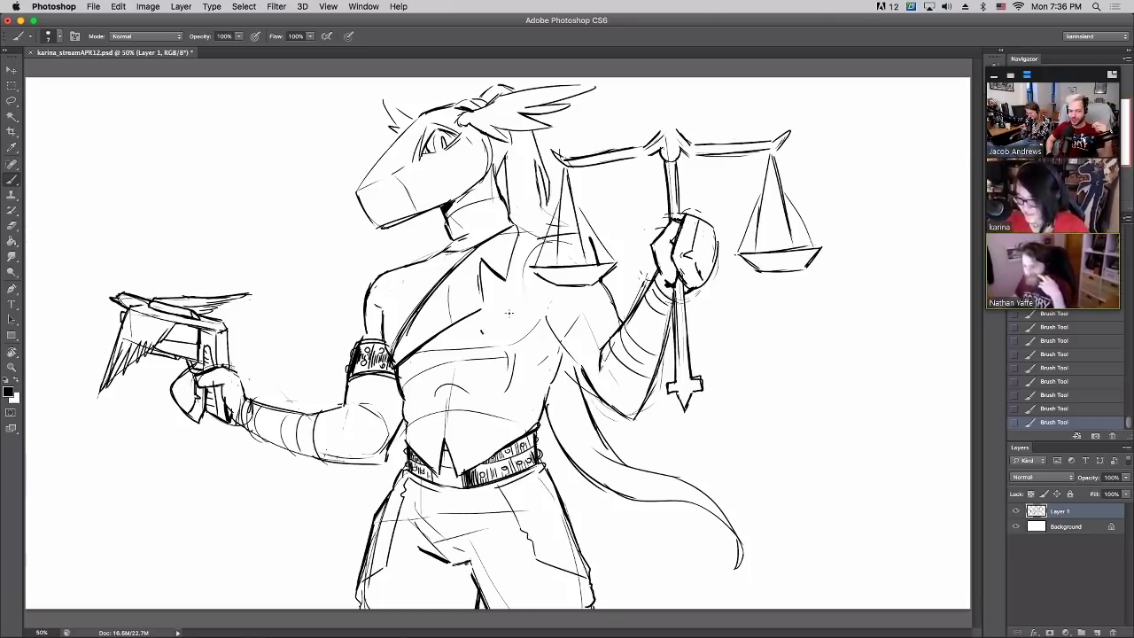
Draw a narrow slanted chest pocket with a folded cloth peeking out, thinning its lines, and add small centre marks on the vest
mouse_move(482, 333)
left_mouse_down()
mouse_move(522, 313)
mouse_move(485, 333)
left_mouse_up()
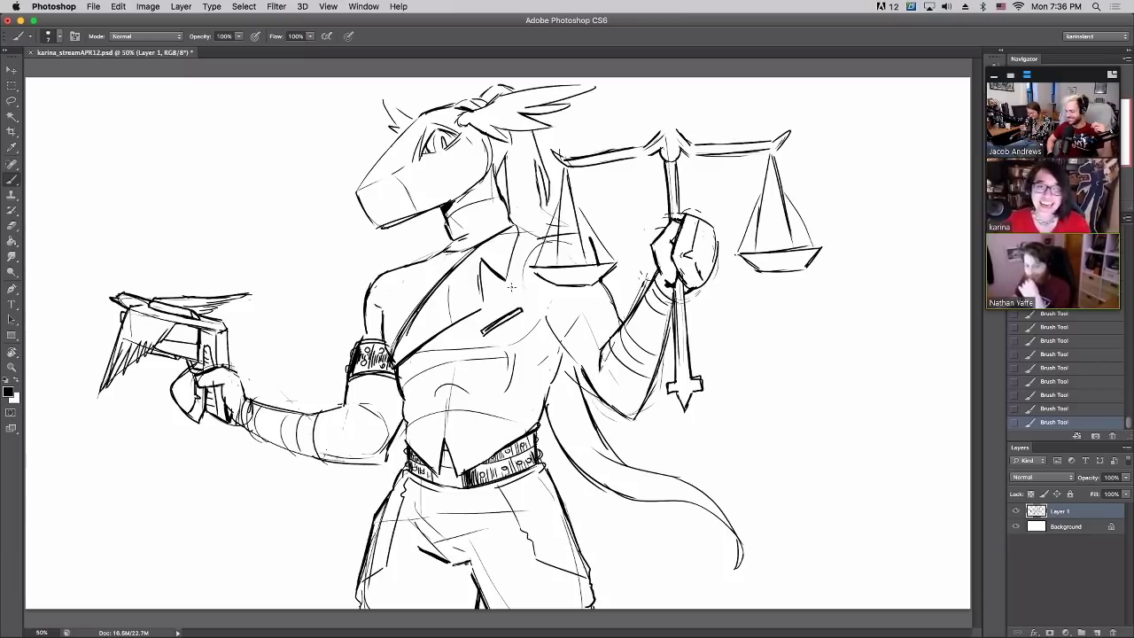
key("e")
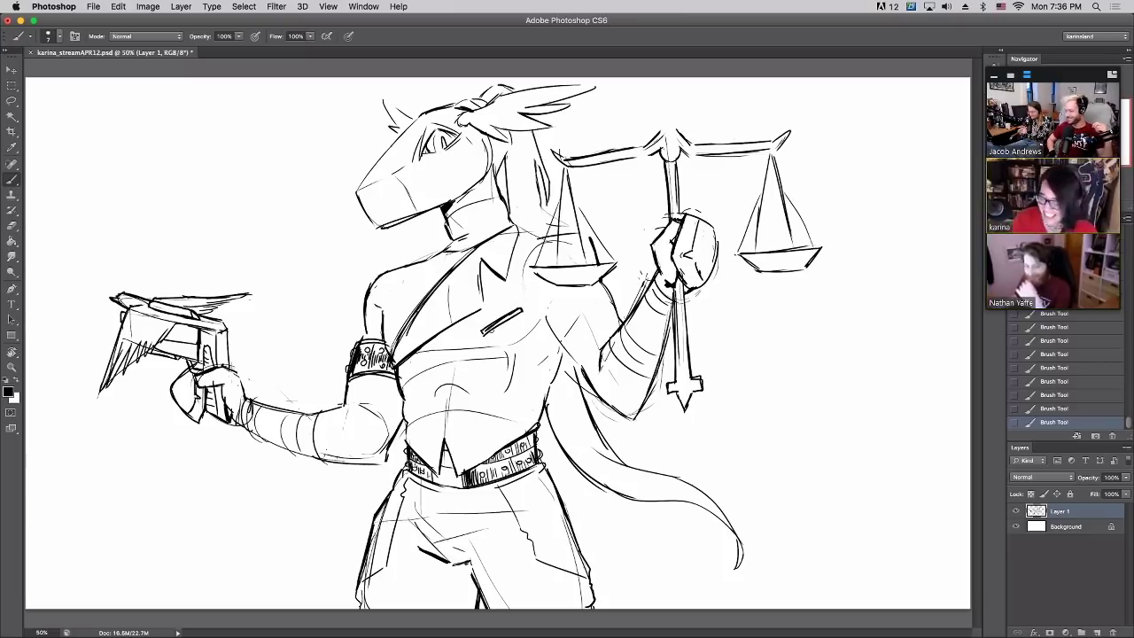
left_click_drag(486, 331, 526, 303)
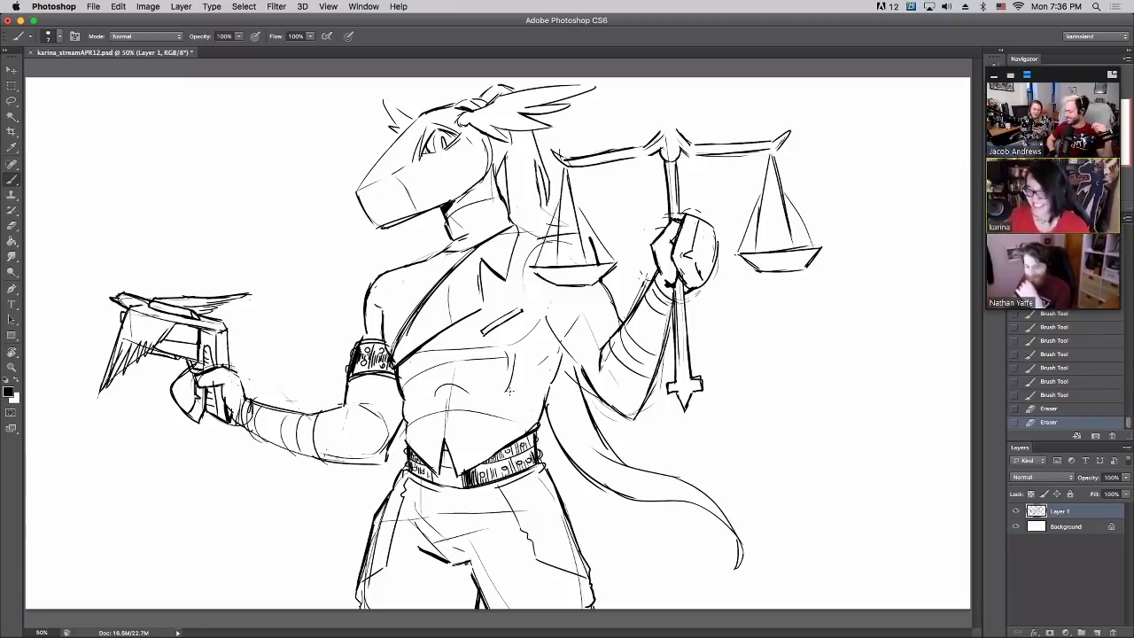
key("b")
left_click_drag(443, 349, 447, 367)
left_click_drag(452, 347, 456, 369)
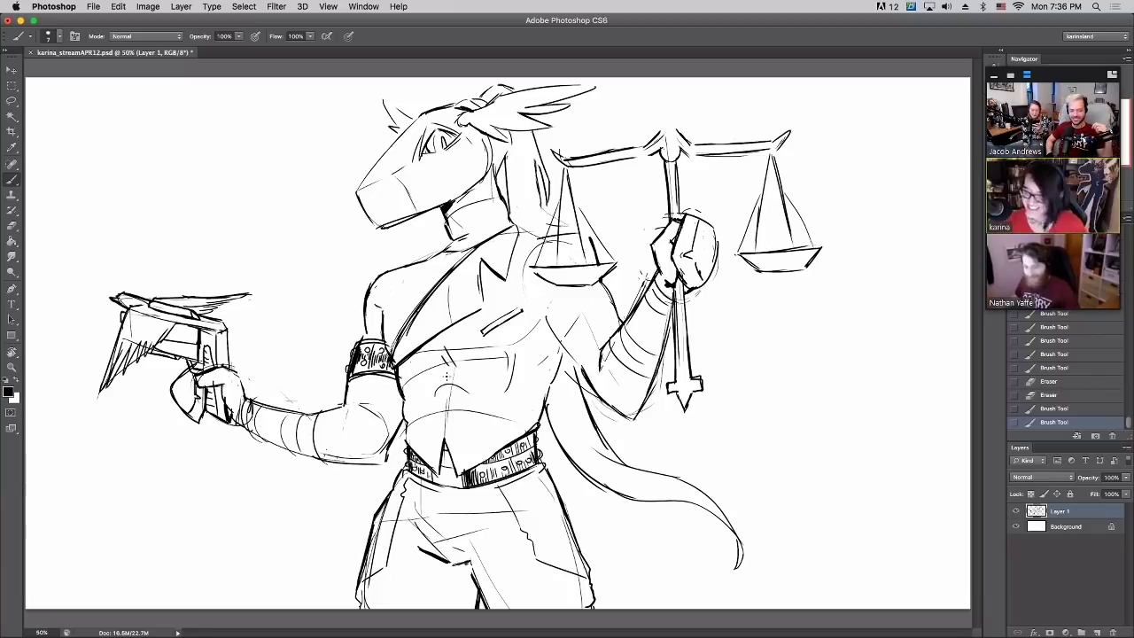
mouse_move(493, 328)
left_mouse_down()
mouse_move(521, 282)
mouse_move(489, 294)
mouse_move(518, 302)
left_mouse_up()
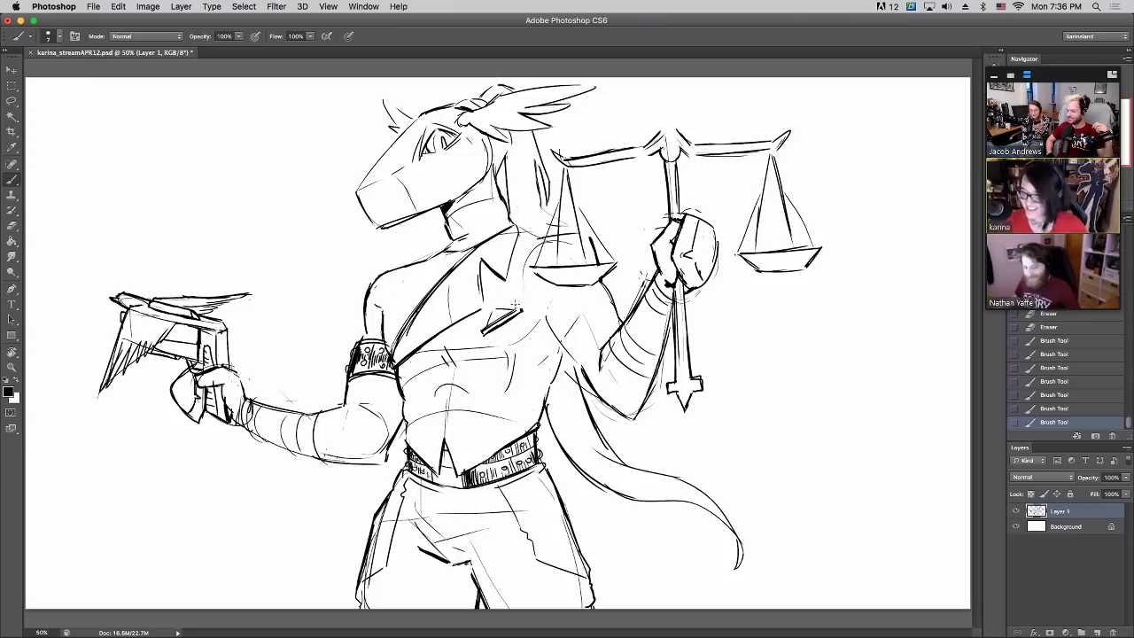
Draw the vest's armhole and ragged sleeve edges around the shoulder of the arm holding the scales
left_click_drag(521, 342, 543, 320)
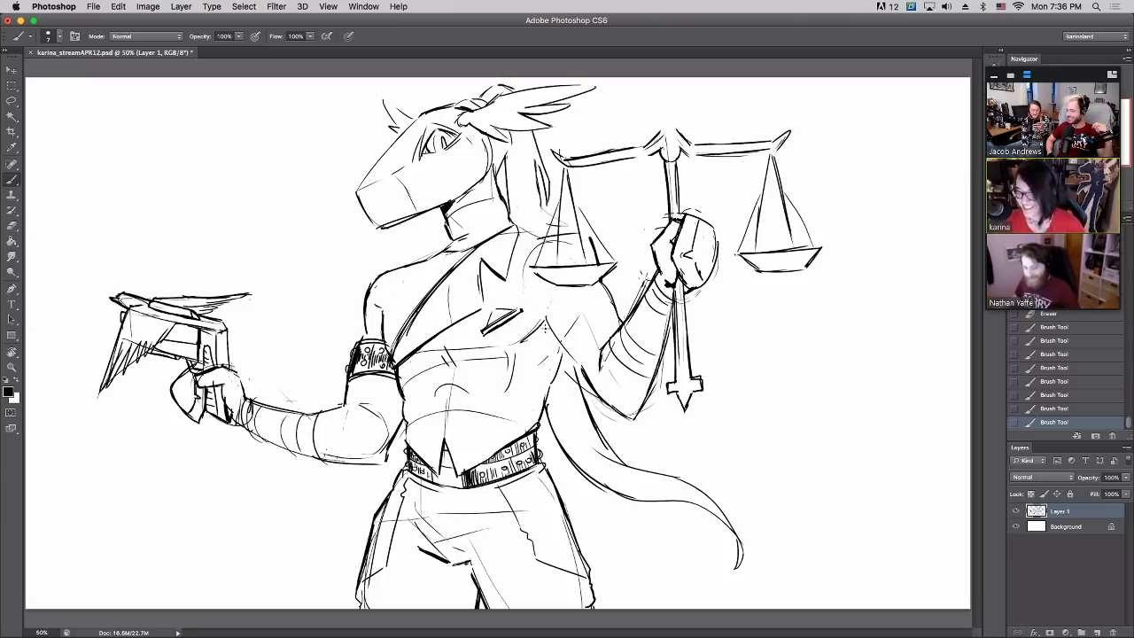
left_click_drag(606, 271, 611, 301)
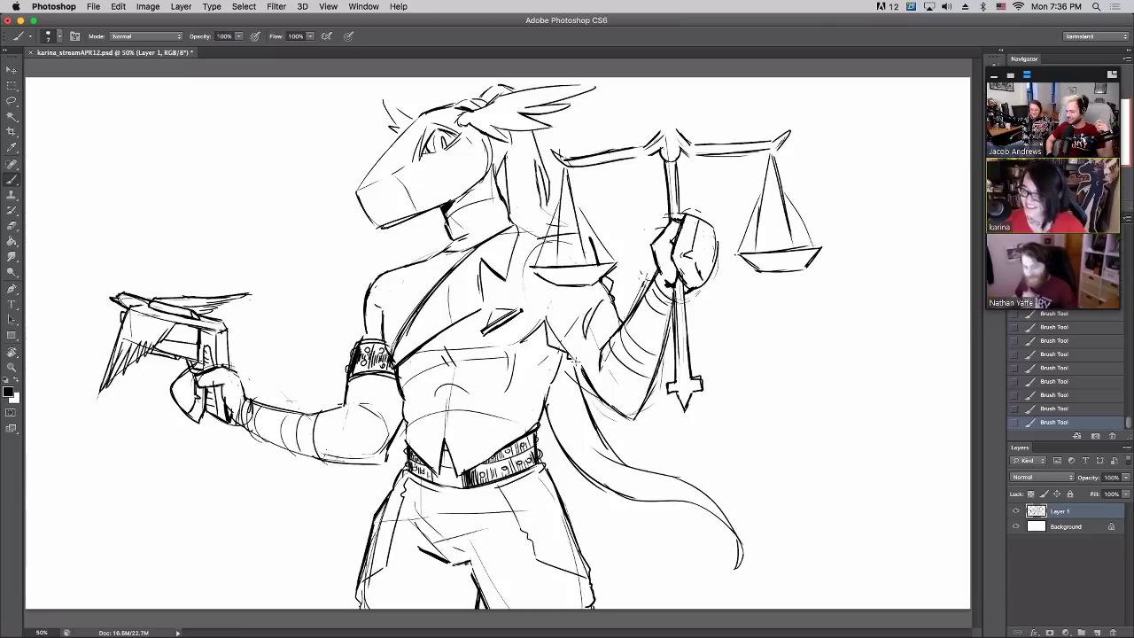
mouse_move(546, 321)
left_mouse_down()
mouse_move(556, 340)
mouse_move(572, 320)
left_mouse_up()
left_click_drag(551, 278, 535, 303)
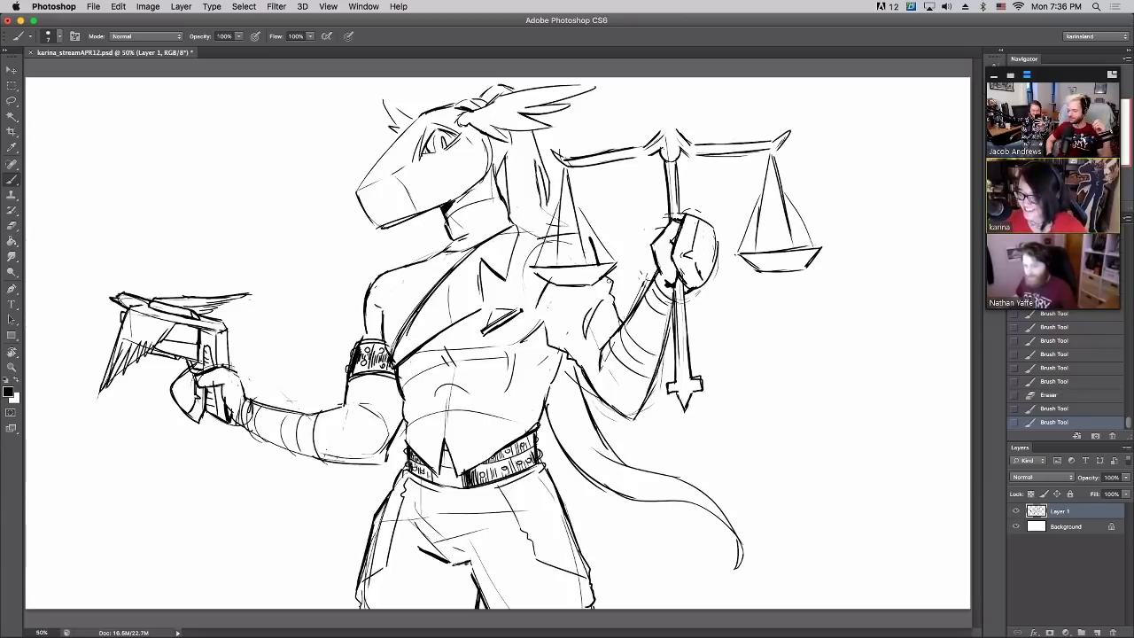
Add studded bands near the elbow and wrist of the arm holding the scales, and darken its elbow outline
mouse_move(613, 303)
left_mouse_down()
mouse_move(624, 351)
mouse_move(640, 363)
left_mouse_up()
left_click_drag(631, 361, 643, 371)
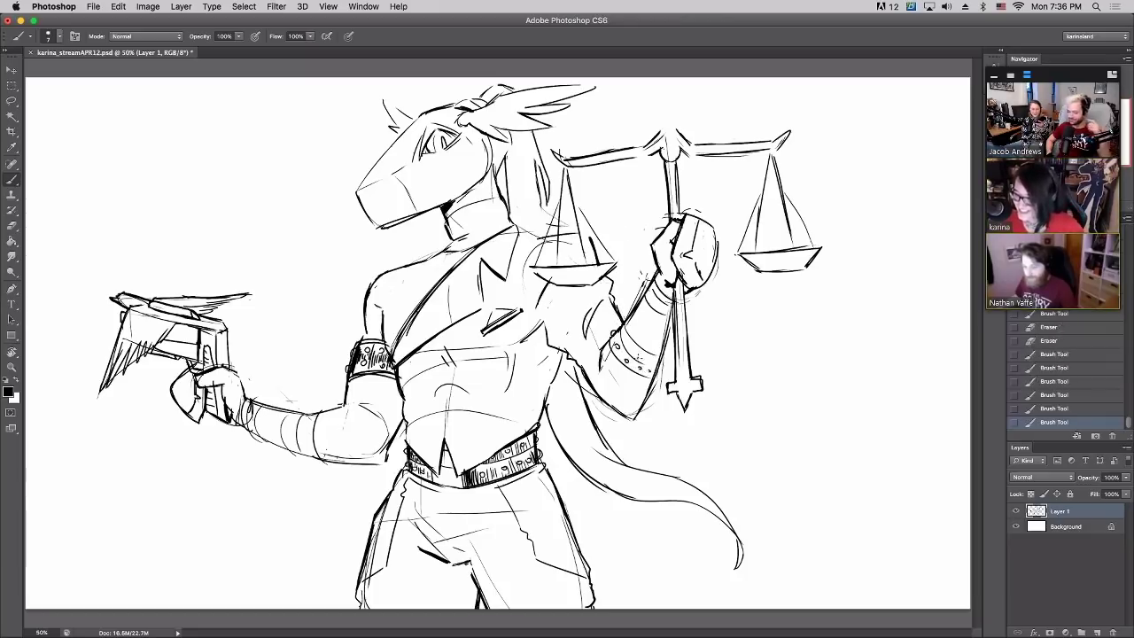
left_click_drag(645, 292, 669, 316)
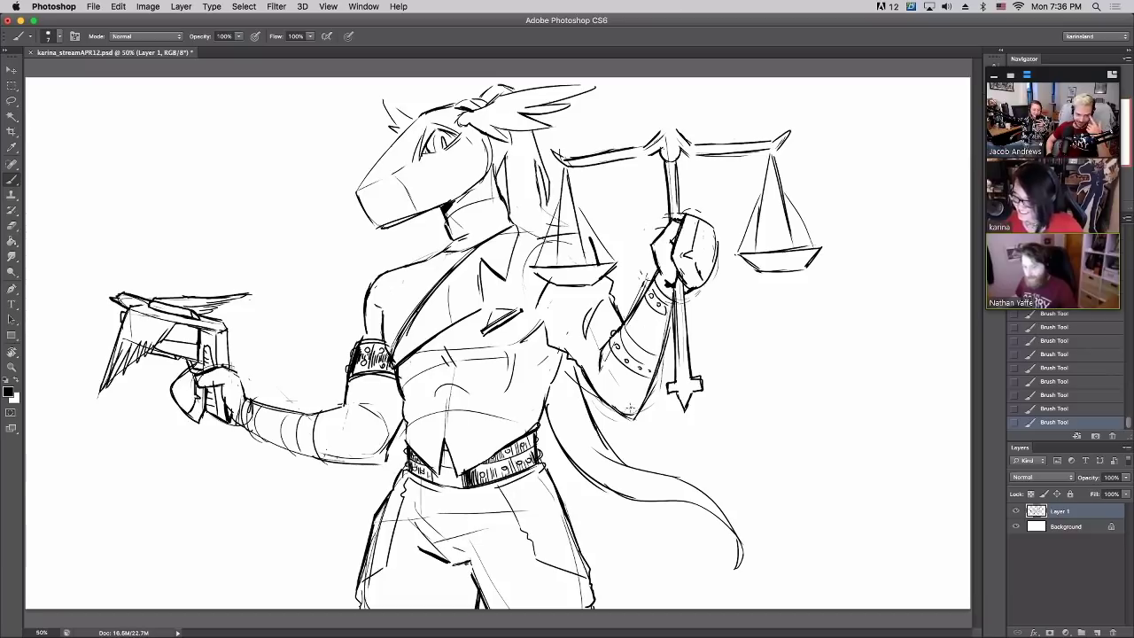
left_click_drag(629, 413, 651, 374)
Add studs to the forearm band on the gun arm and a crease line at its inner elbow
left_click_drag(294, 445, 308, 450)
left_click_drag(300, 436, 309, 443)
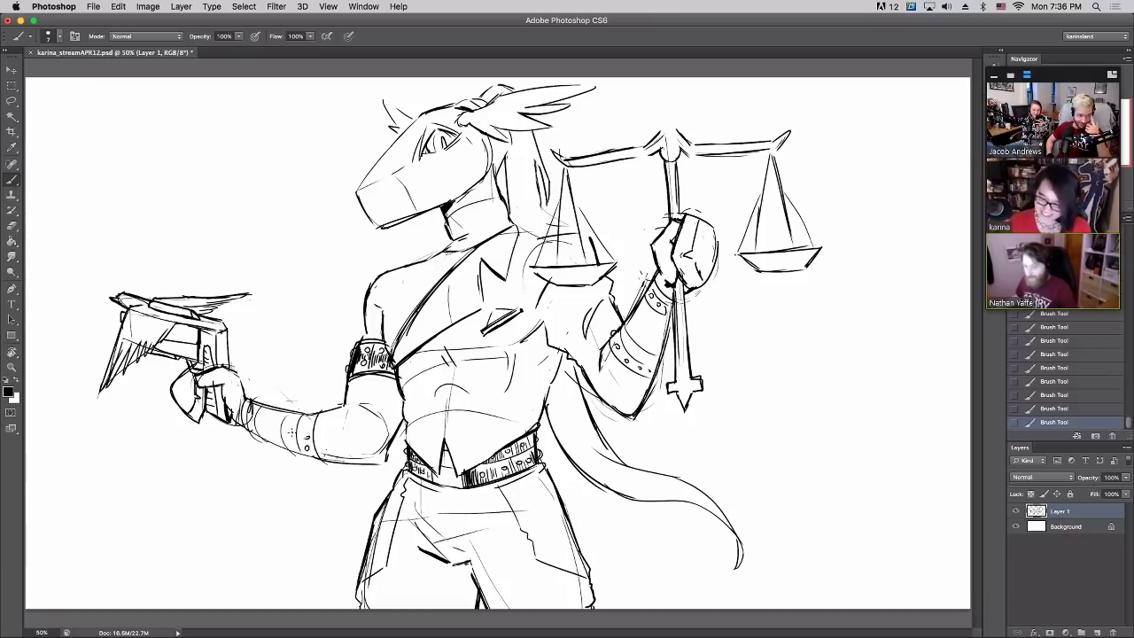
left_click_drag(345, 405, 367, 415)
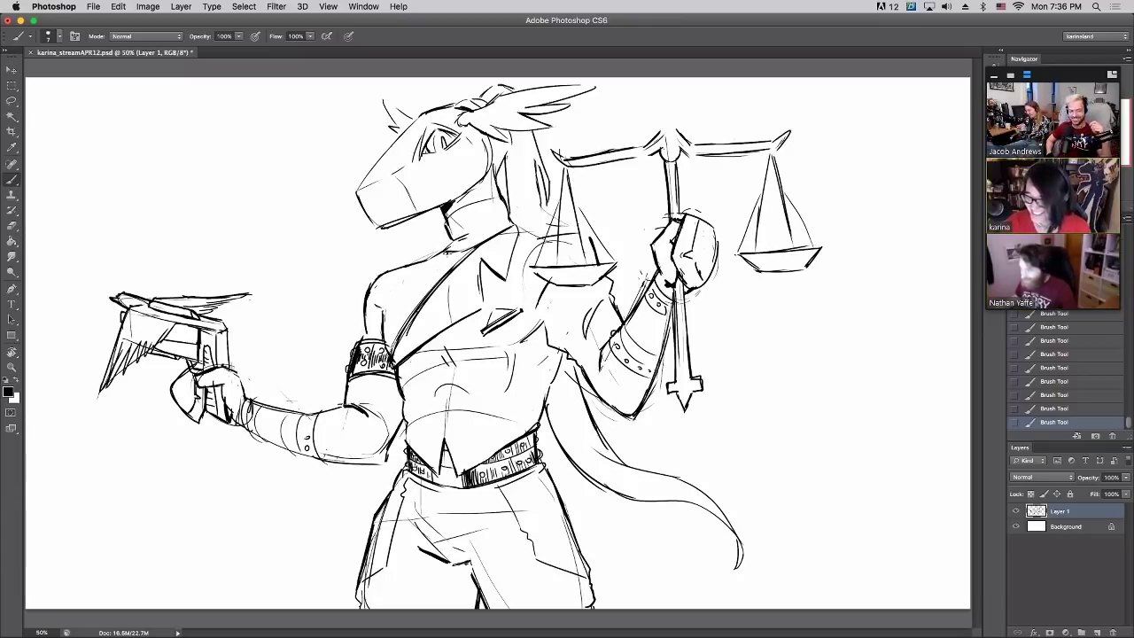
Strengthen the vest's diagonal front edge and shoulder lines, and touch up the fingers gripping the scales
left_click_drag(446, 264, 398, 338)
left_click_drag(413, 279, 437, 271)
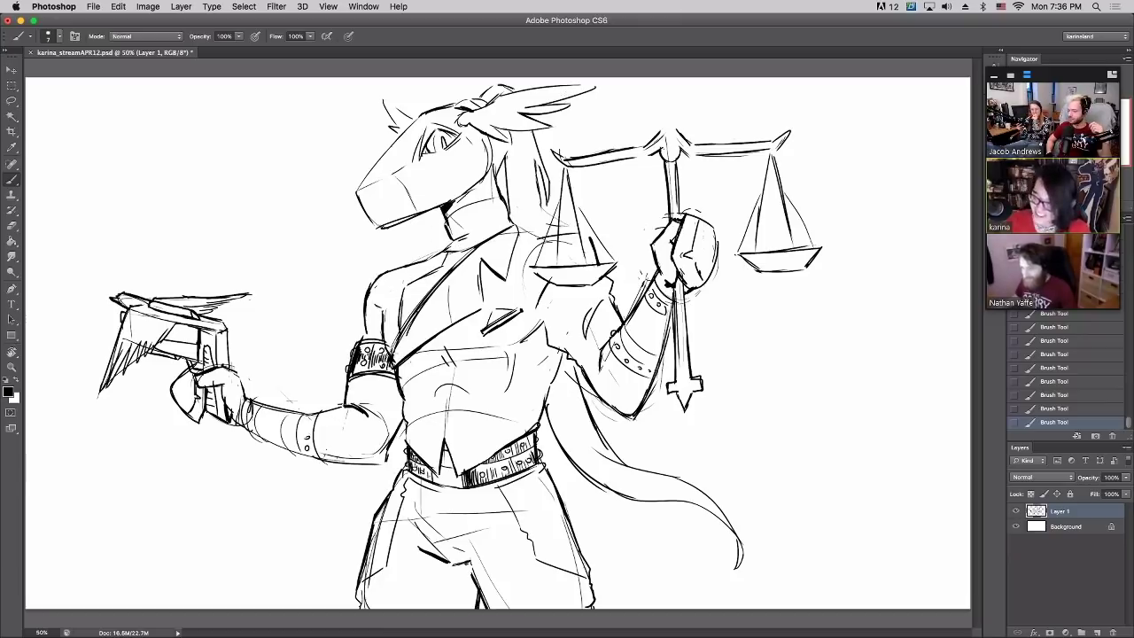
left_click_drag(401, 335, 465, 259)
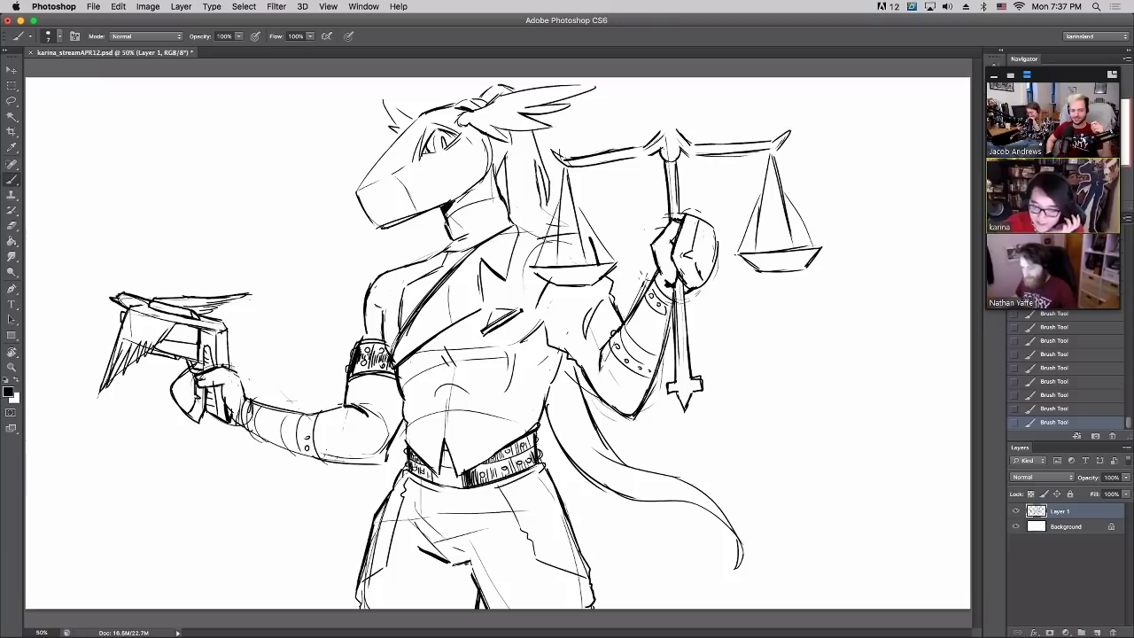
left_click_drag(678, 218, 673, 229)
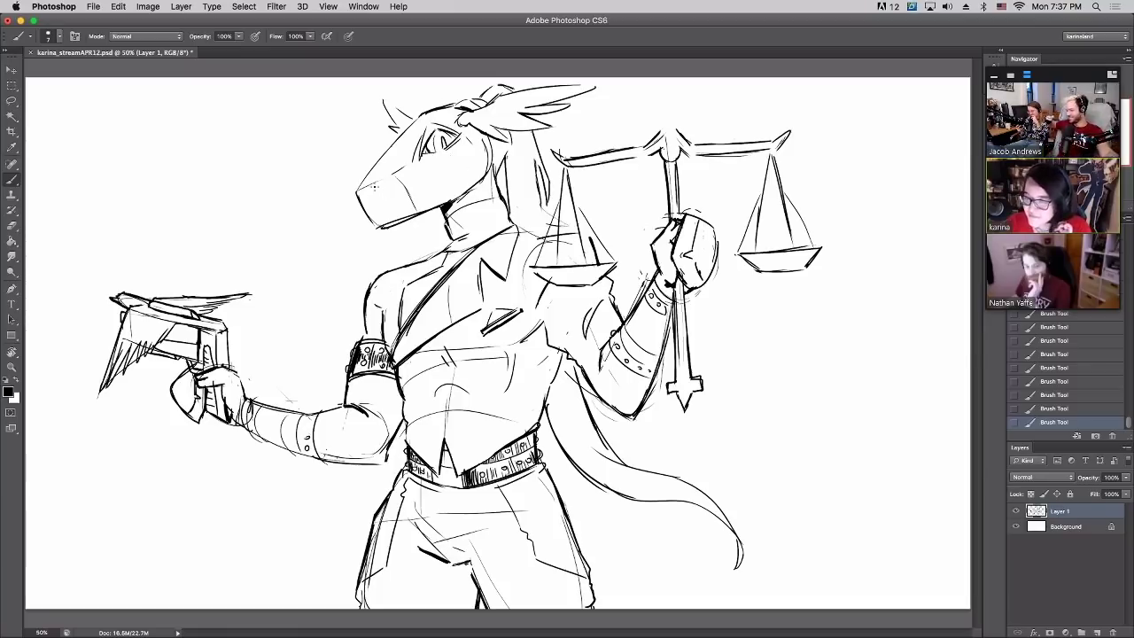
Strengthen the bridle lines along the snout and jaw, and add a stitched line across the horse's cheek
mouse_move(376, 185)
left_mouse_down()
mouse_move(390, 221)
mouse_move(391, 153)
mouse_move(427, 109)
left_mouse_up()
mouse_move(387, 231)
left_mouse_down()
mouse_move(397, 232)
mouse_move(395, 216)
left_mouse_up()
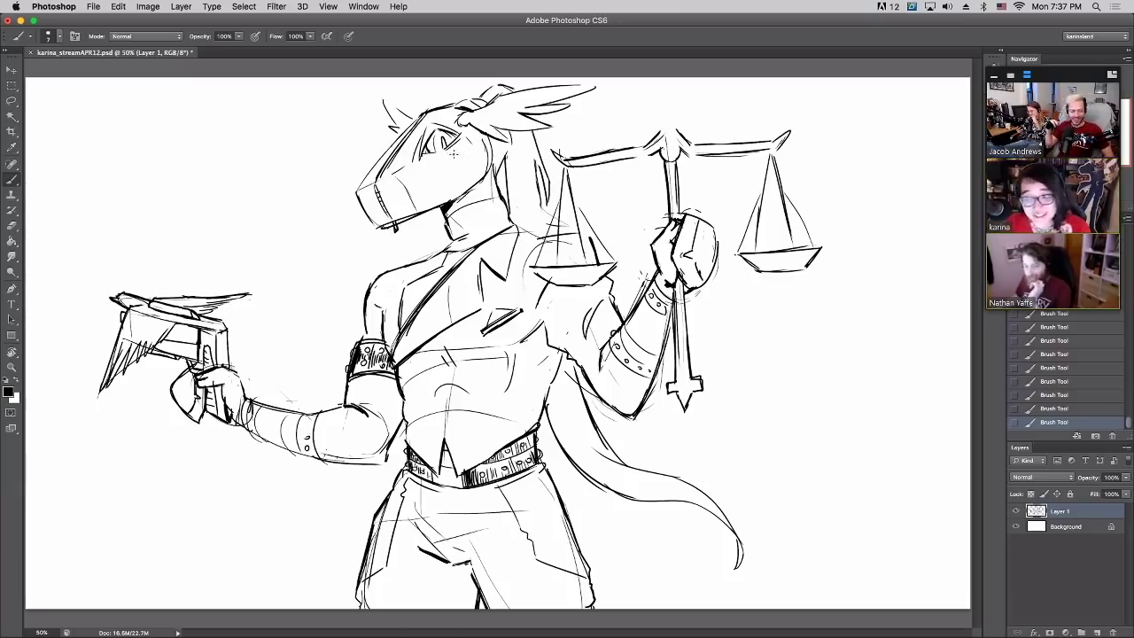
mouse_move(462, 155)
left_mouse_down()
mouse_move(470, 181)
mouse_move(490, 170)
left_mouse_up()
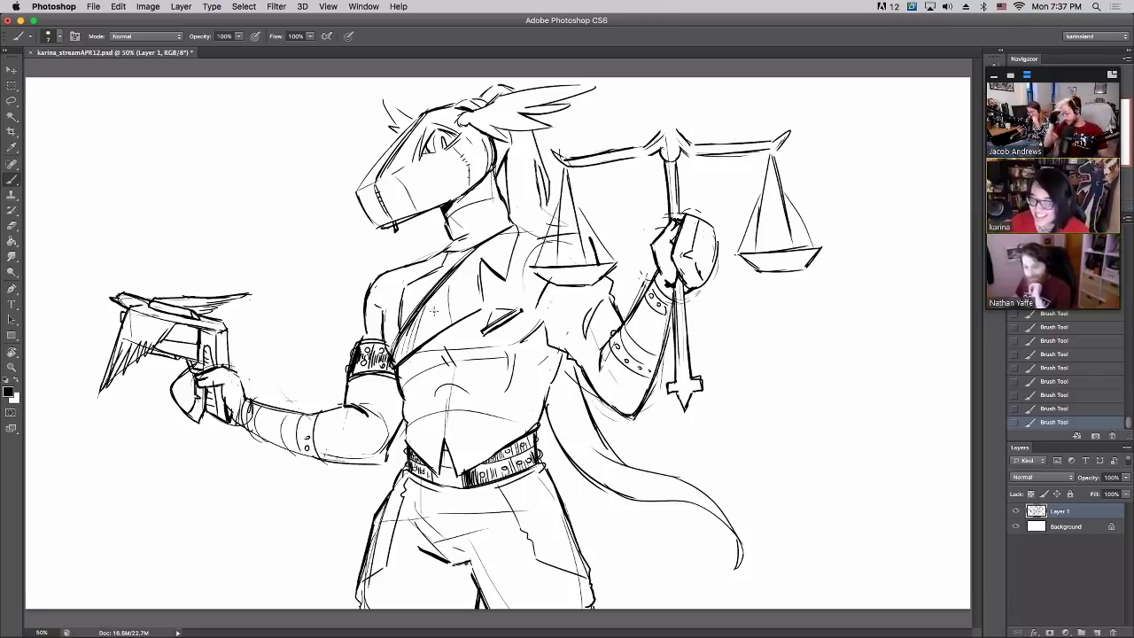
Fill the vest's diagonal front panel and lower torso with thin vertical pinstripes
mouse_move(438, 291)
left_mouse_down()
mouse_move(418, 342)
mouse_move(440, 315)
left_mouse_up()
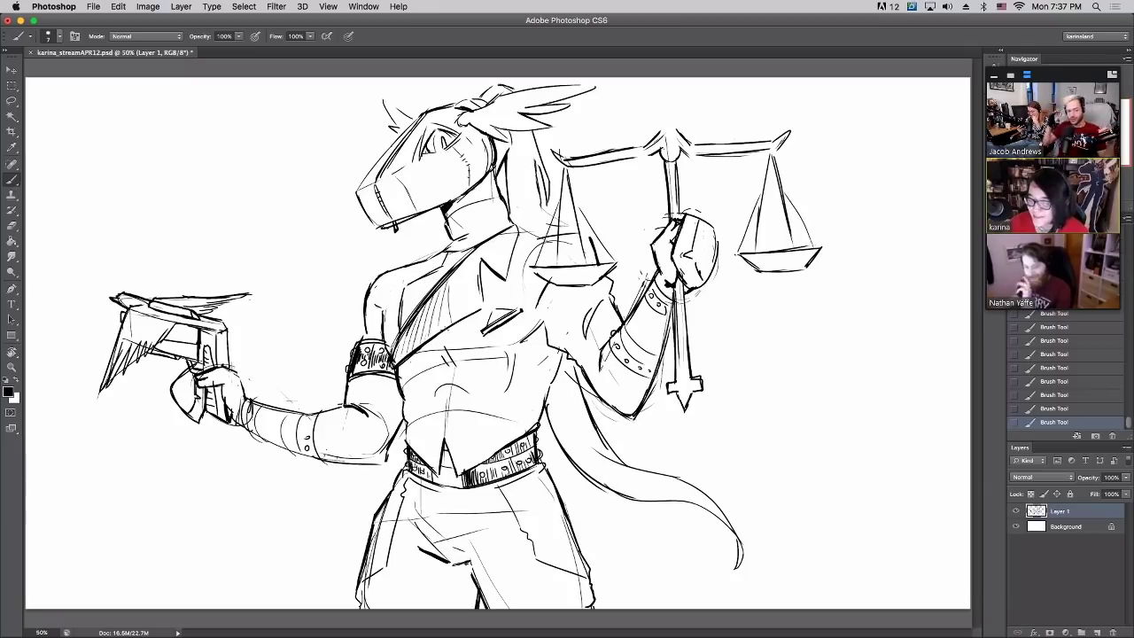
mouse_move(459, 273)
left_mouse_down()
mouse_move(443, 329)
mouse_move(466, 309)
left_mouse_up()
left_click_drag(488, 243, 486, 265)
left_click_drag(505, 235, 502, 274)
mouse_move(411, 353)
left_mouse_down()
mouse_move(408, 439)
mouse_move(426, 455)
left_mouse_up()
left_click_drag(436, 414, 432, 455)
left_click_drag(437, 349, 434, 417)
left_click_drag(449, 358, 444, 438)
left_click_drag(452, 395, 448, 433)
mouse_move(455, 367)
left_mouse_down()
mouse_move(452, 454)
mouse_move(459, 420)
left_mouse_up()
mouse_move(477, 378)
left_mouse_down()
mouse_move(466, 468)
mouse_move(468, 458)
left_mouse_up()
left_click_drag(491, 415, 489, 448)
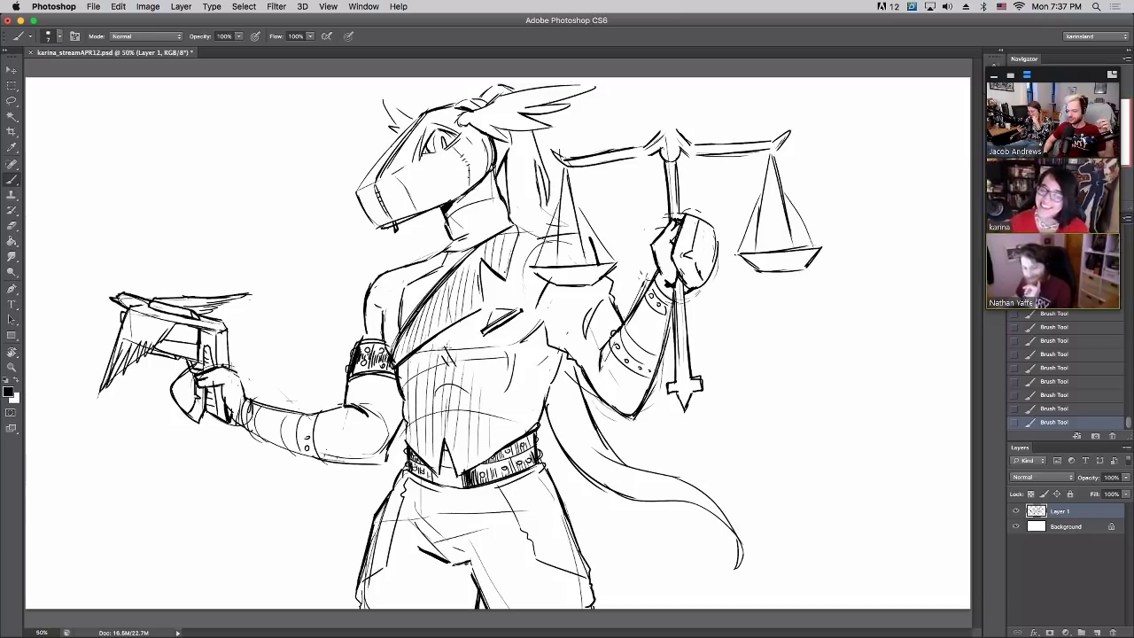
Continue the pinstripes across the chest, ragged sleeve and vest side, and add contour lines on the elbow of the scales arm
left_click_drag(479, 321, 475, 342)
mouse_move(487, 287)
left_mouse_down()
mouse_move(484, 317)
mouse_move(505, 307)
left_mouse_up()
mouse_move(517, 241)
left_mouse_down()
mouse_move(510, 303)
mouse_move(522, 311)
mouse_move(521, 337)
left_mouse_up()
mouse_move(544, 276)
left_mouse_down()
mouse_move(537, 324)
mouse_move(550, 324)
left_mouse_up()
mouse_move(565, 296)
left_mouse_down()
mouse_move(553, 351)
mouse_move(566, 349)
left_mouse_up()
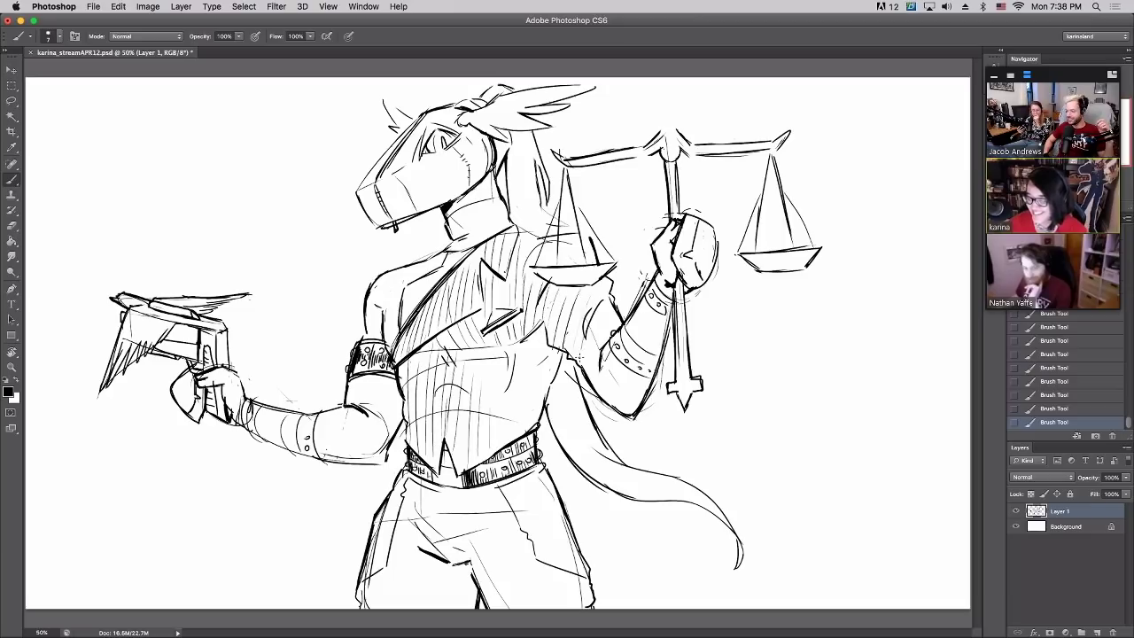
left_click_drag(595, 300, 585, 337)
mouse_move(606, 312)
left_mouse_down()
mouse_move(589, 365)
mouse_move(595, 412)
mouse_move(617, 404)
left_mouse_up()
left_click_drag(642, 355, 611, 391)
left_click_drag(507, 372, 496, 443)
mouse_move(515, 359)
left_mouse_down()
mouse_move(511, 435)
mouse_move(518, 423)
left_mouse_up()
mouse_move(533, 369)
left_mouse_down()
mouse_move(530, 411)
mouse_move(539, 386)
left_mouse_up()
Draw the fly on the trousers and run thin pinstripes down both legs
mouse_move(441, 492)
left_mouse_down()
mouse_move(452, 561)
mouse_move(440, 500)
left_mouse_up()
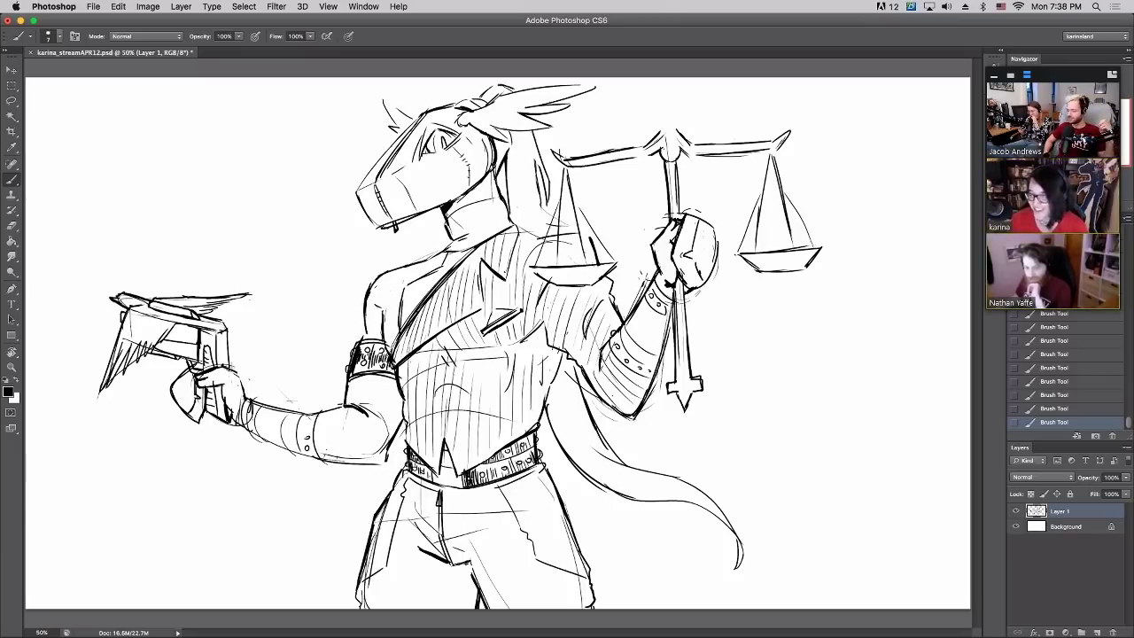
mouse_move(409, 492)
left_mouse_down()
mouse_move(392, 608)
mouse_move(402, 608)
left_mouse_up()
left_click_drag(416, 532, 413, 608)
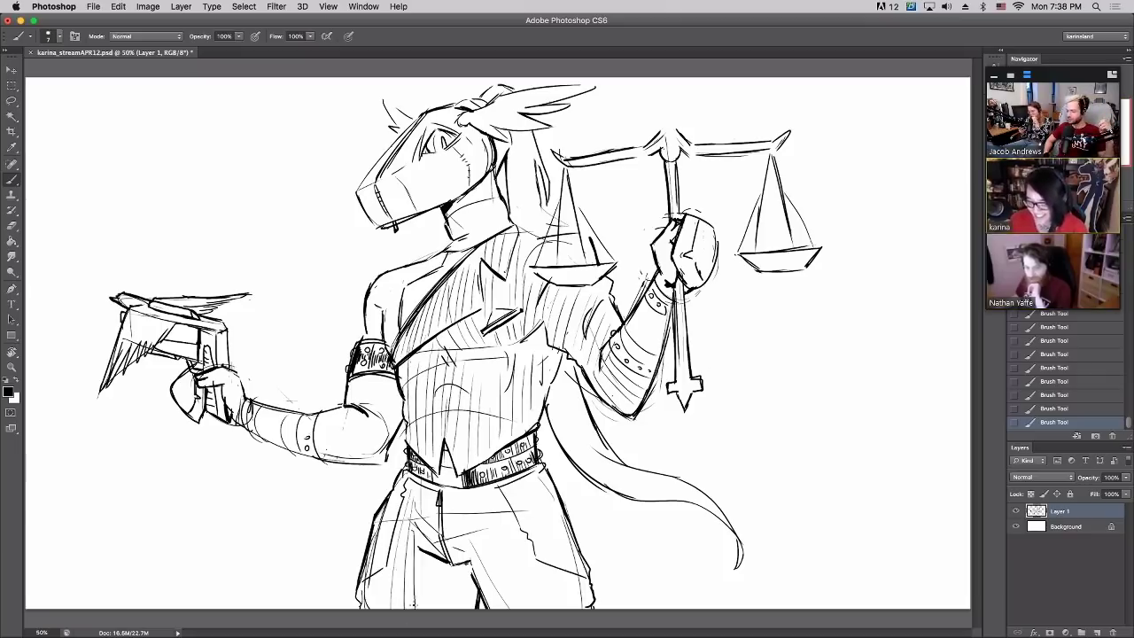
left_click_drag(423, 564, 422, 608)
mouse_move(432, 567)
left_mouse_down()
mouse_move(435, 608)
mouse_move(446, 608)
left_mouse_up()
left_click_drag(458, 501, 484, 591)
left_click_drag(486, 487, 501, 608)
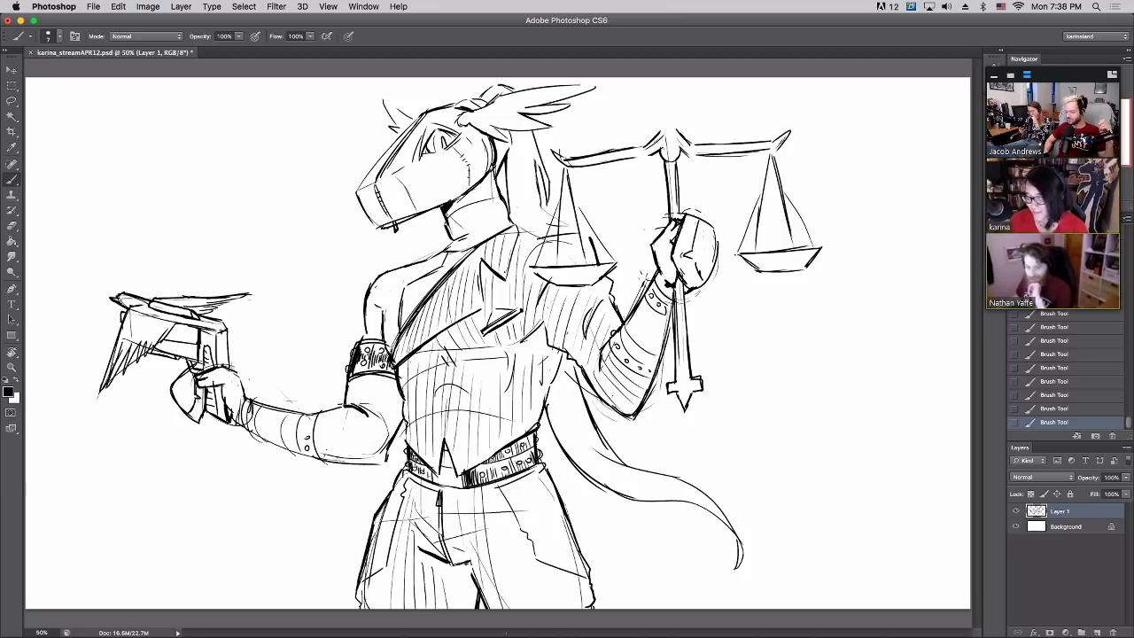
mouse_move(501, 505)
left_mouse_down()
mouse_move(519, 608)
mouse_move(535, 608)
left_mouse_up()
mouse_move(541, 565)
left_mouse_down()
mouse_move(553, 607)
mouse_move(562, 586)
left_mouse_up()
left_click_drag(565, 572, 581, 625)
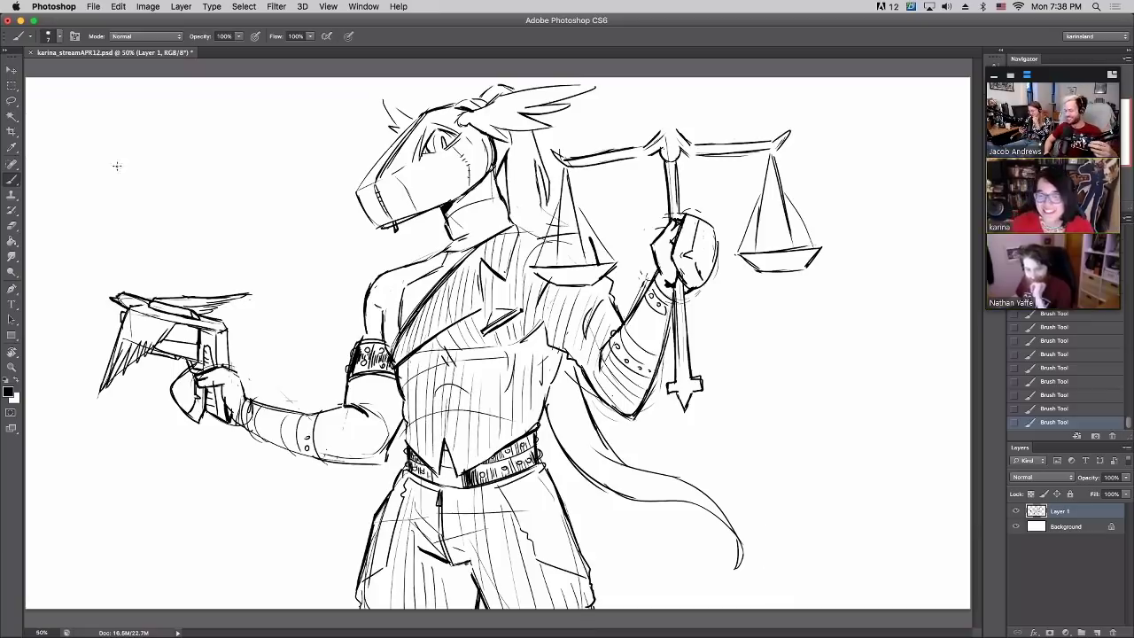
Handwrite the label "LAWYERMON" above the gun, with an arrow pointing toward the horse's head
mouse_move(119, 156)
left_mouse_down()
mouse_move(127, 172)
mouse_move(257, 137)
mouse_move(273, 175)
mouse_move(291, 182)
left_mouse_up()
mouse_move(289, 169)
left_mouse_down()
mouse_move(300, 181)
mouse_move(282, 182)
mouse_move(289, 168)
mouse_move(300, 183)
mouse_move(296, 168)
left_mouse_up()
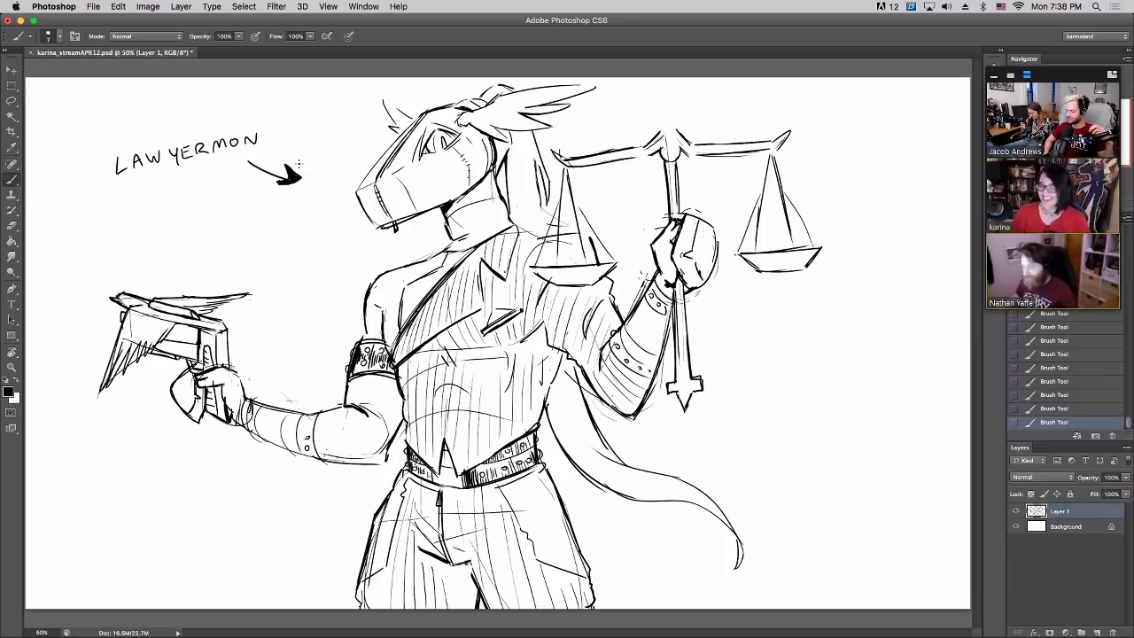
mouse_move(669, 134)
left_mouse_down()
mouse_move(663, 149)
mouse_move(678, 150)
mouse_move(671, 160)
mouse_move(677, 151)
left_mouse_up()
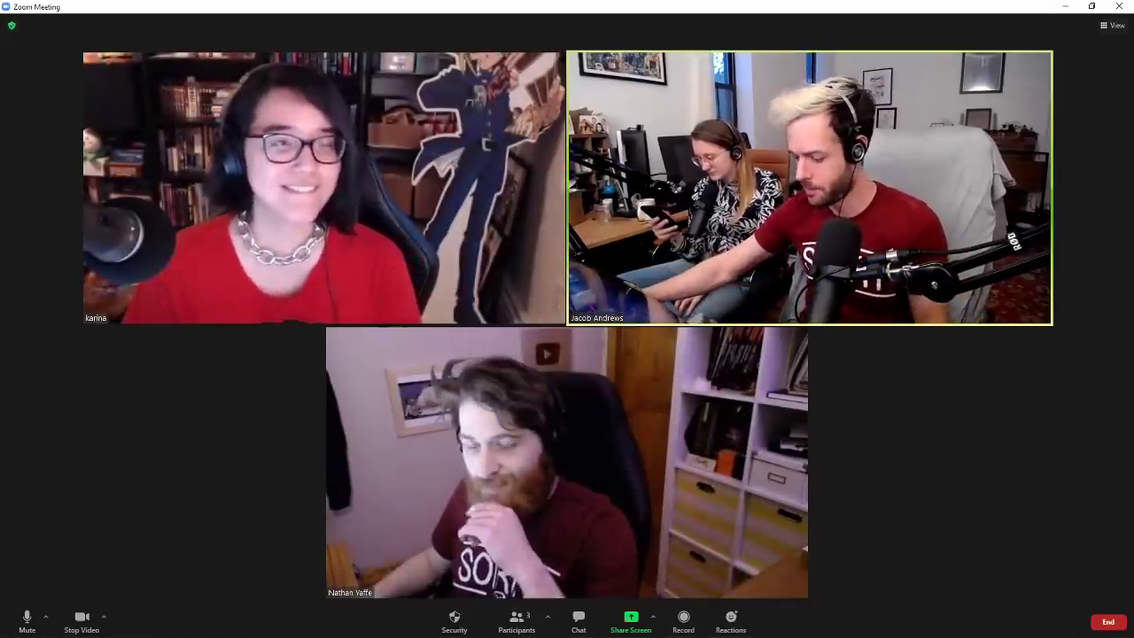
Share the window of the blank Untitled-1 Photoshop document in the Zoom meeting
left_click(633, 618)
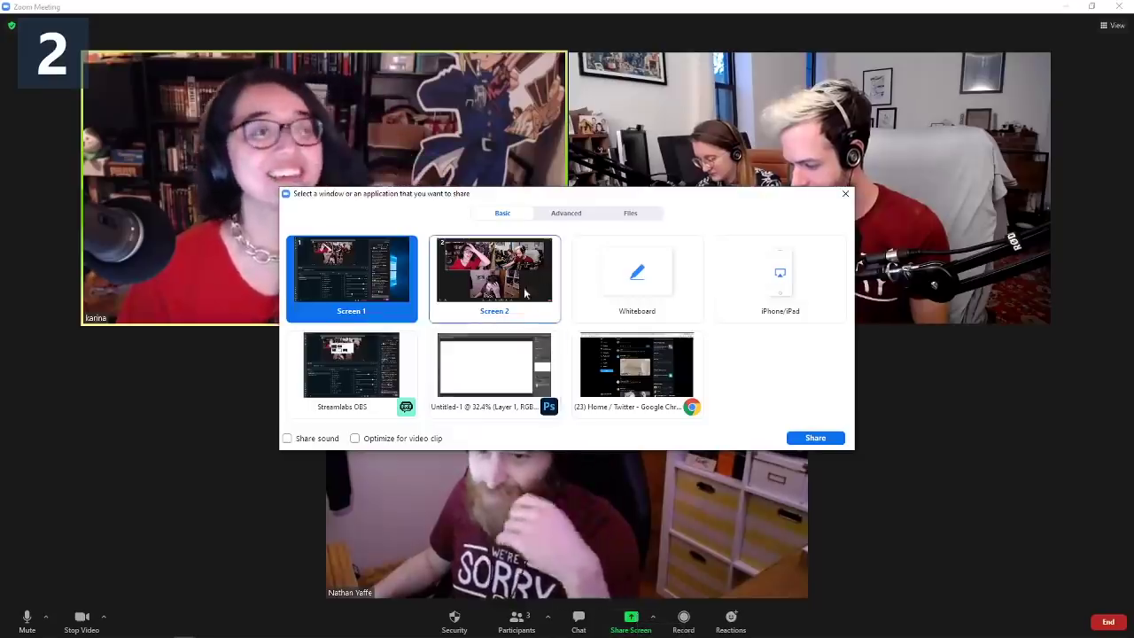
left_click(494, 365)
left_click(788, 438)
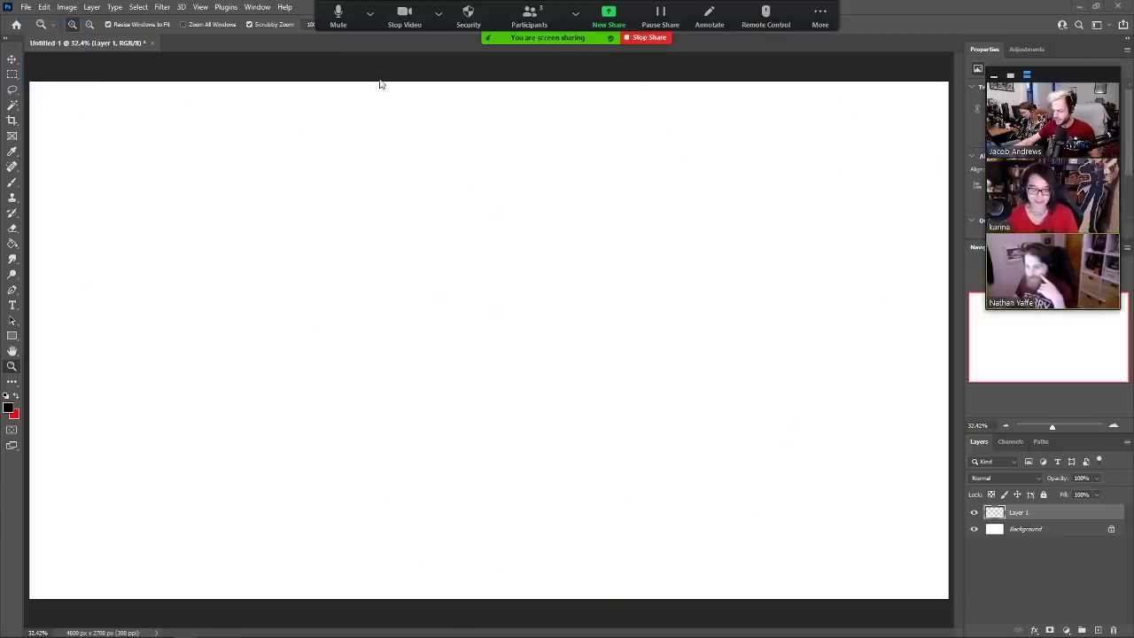
Switch to the Brush tool, choose a round brush from the General Brushes set and reduce its size
key("b")
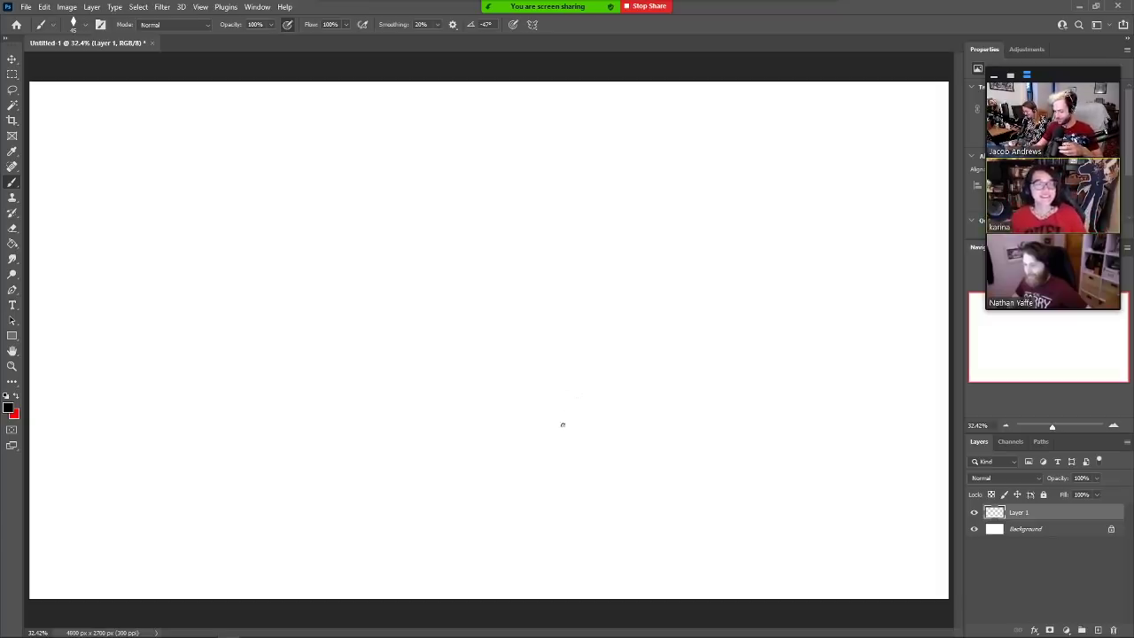
left_click(84, 24)
scroll(193, 173, "up", 2)
scroll(193, 174, "up", 3)
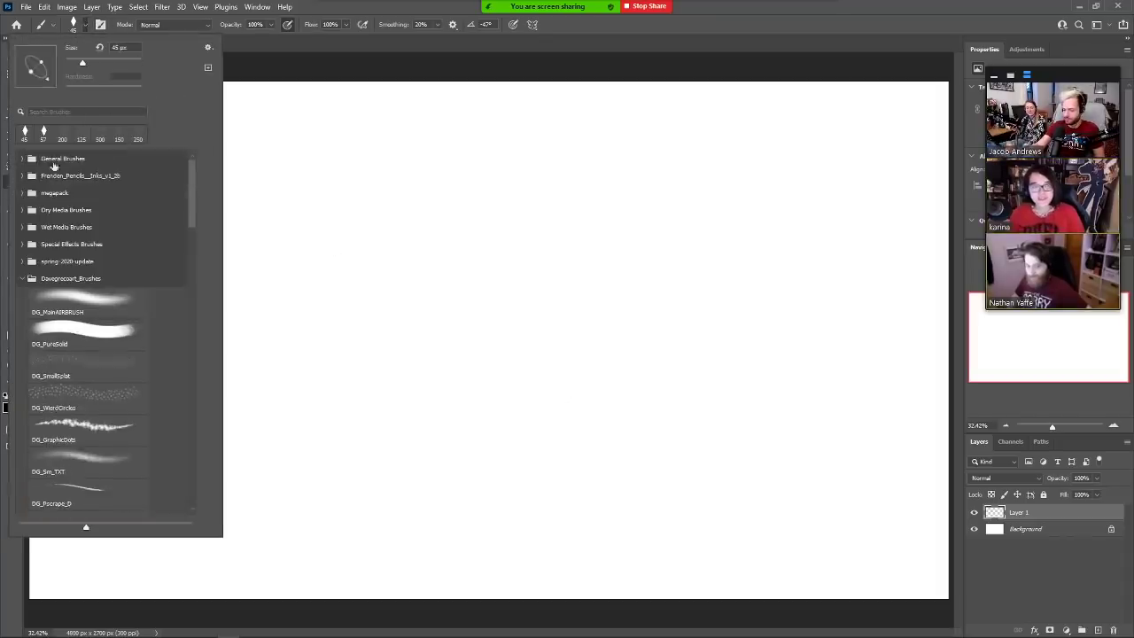
left_click(22, 158)
left_click(75, 214)
left_click(269, 68)
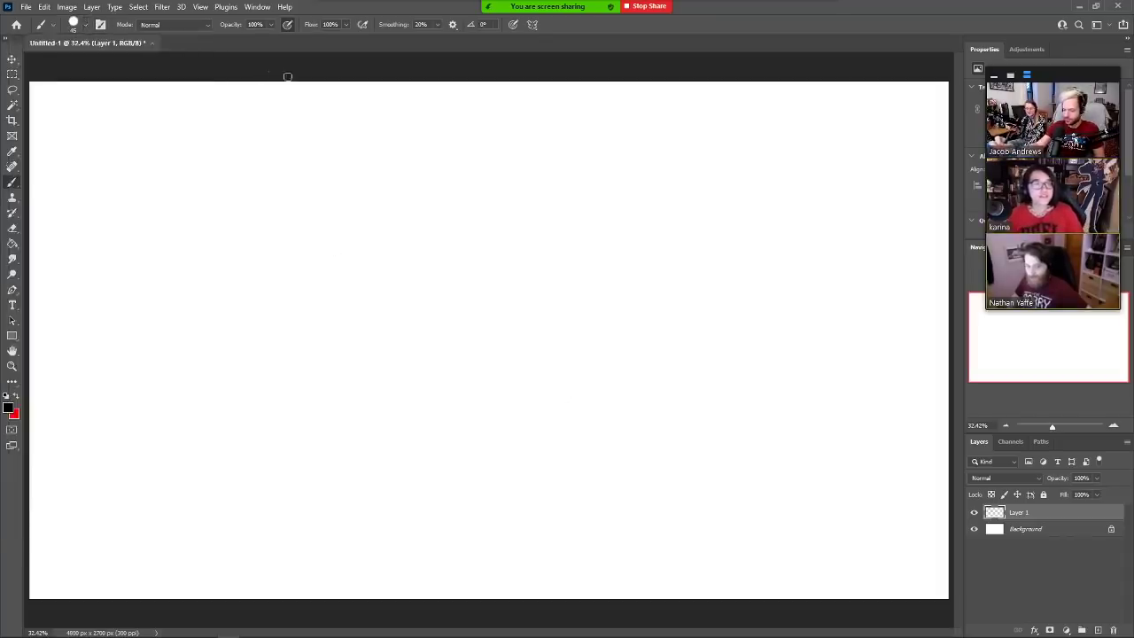
key("[")
key("[")
key("[")
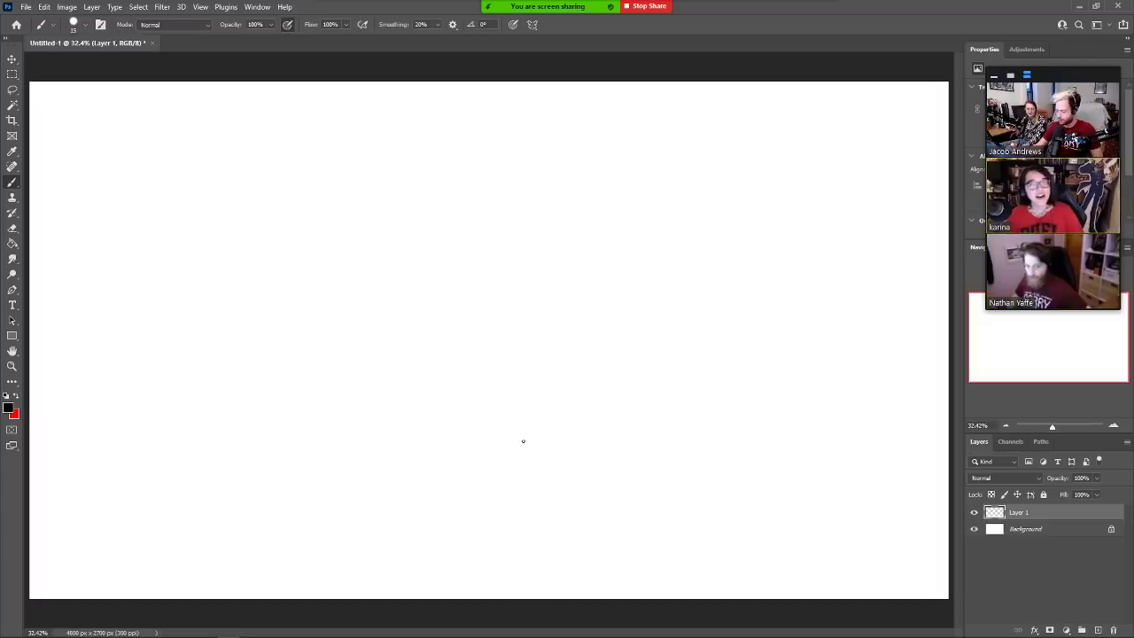
mouse_move(515, 467)
left_mouse_down()
mouse_move(589, 393)
mouse_move(641, 467)
left_mouse_up()
key("ctrl+z")
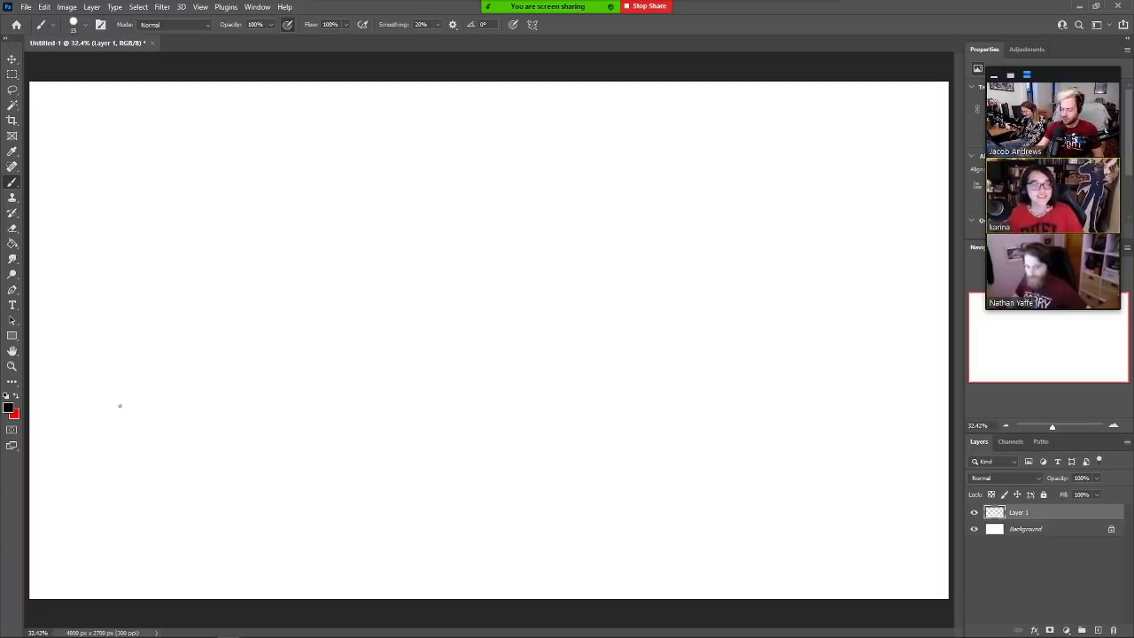
mouse_move(392, 501)
left_mouse_down()
mouse_move(347, 359)
mouse_move(511, 314)
mouse_move(504, 577)
left_mouse_up()
key("ctrl+z")
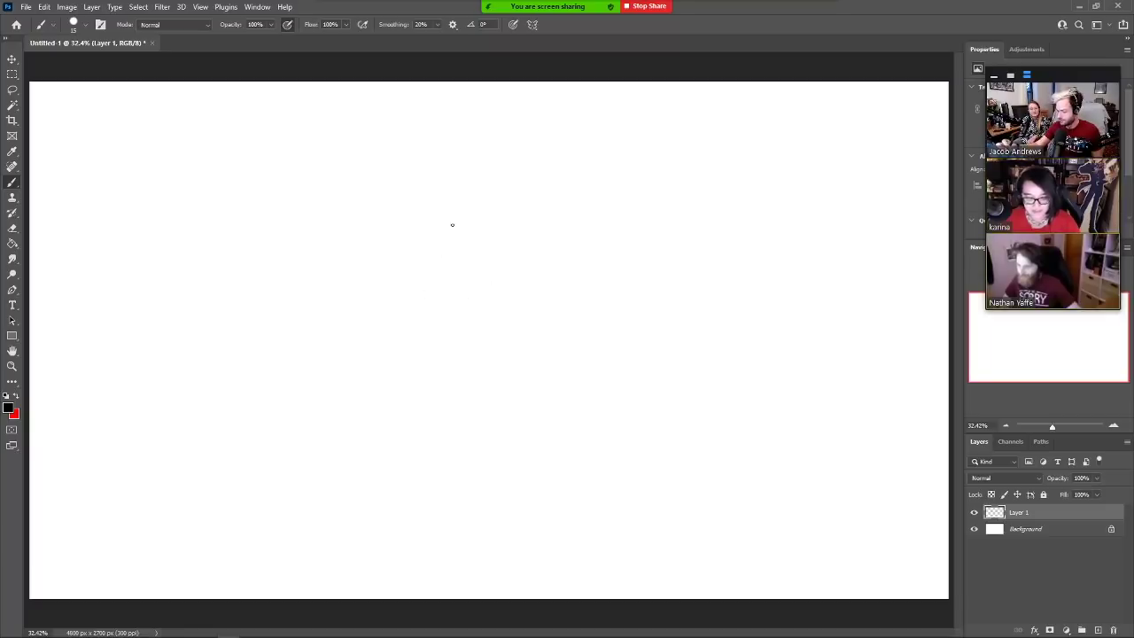
Sketch a tall rounded head with a large round nose, erasing the face lines that run through and below the nose
mouse_move(420, 222)
left_mouse_down()
mouse_move(440, 283)
mouse_move(420, 199)
mouse_move(486, 169)
mouse_move(510, 198)
mouse_move(485, 295)
left_mouse_up()
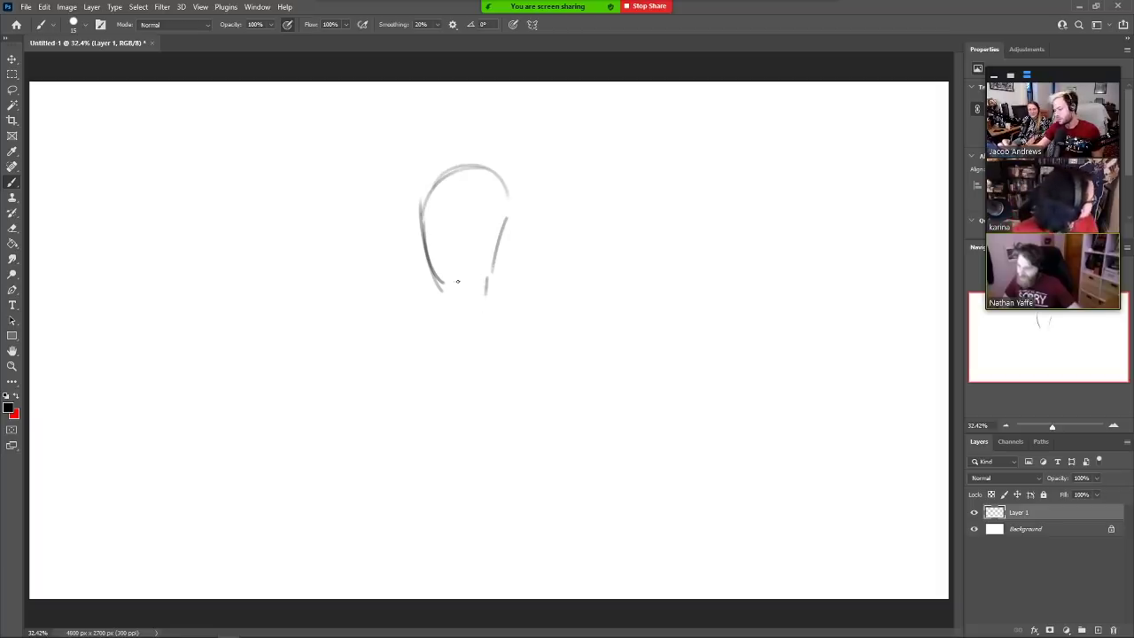
mouse_move(423, 217)
left_mouse_down()
mouse_move(434, 298)
mouse_move(450, 313)
mouse_move(474, 308)
left_mouse_up()
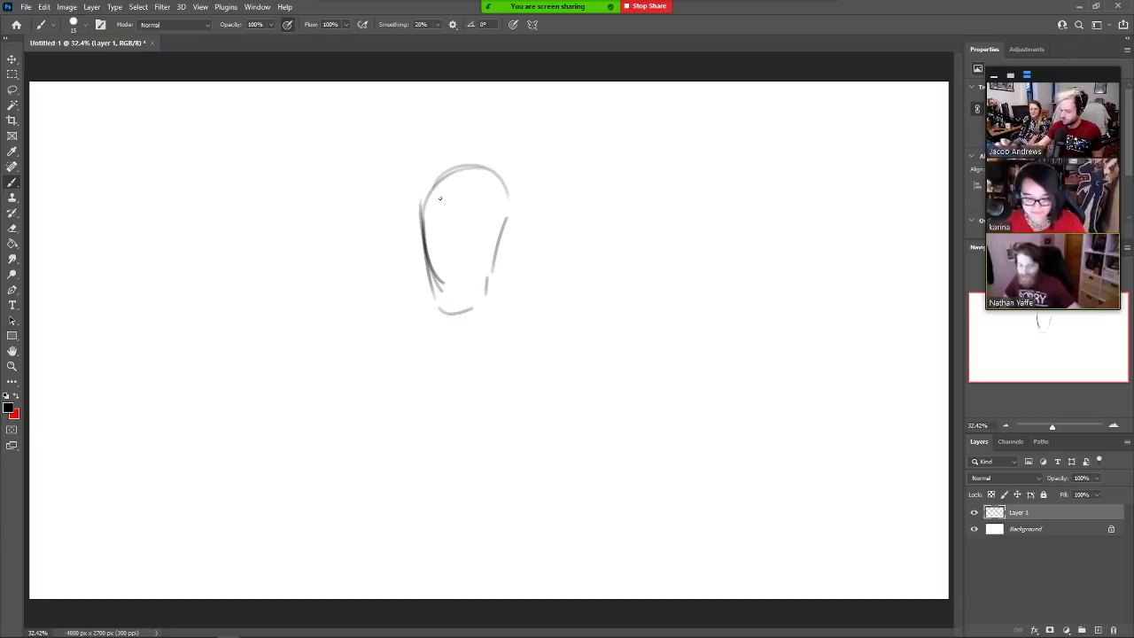
mouse_move(446, 219)
left_mouse_down()
mouse_move(418, 206)
mouse_move(409, 259)
mouse_move(459, 234)
mouse_move(425, 248)
mouse_move(419, 213)
mouse_move(426, 247)
left_mouse_up()
key("ctrl+z")
key("e")
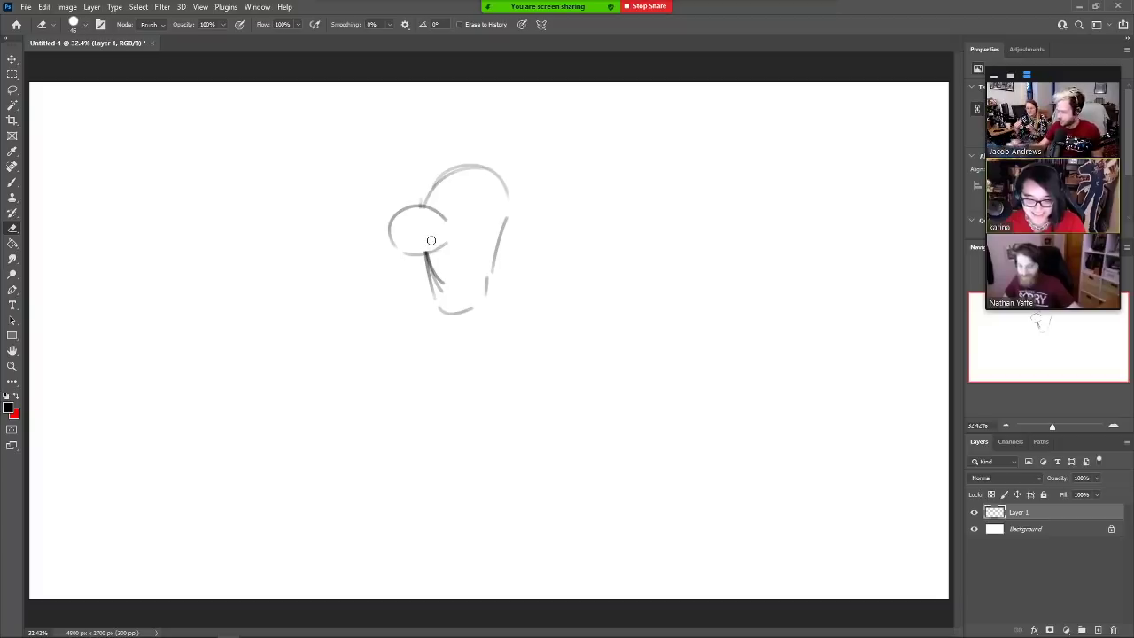
mouse_move(432, 240)
left_mouse_down()
mouse_move(420, 262)
mouse_move(427, 276)
mouse_move(445, 275)
left_mouse_up()
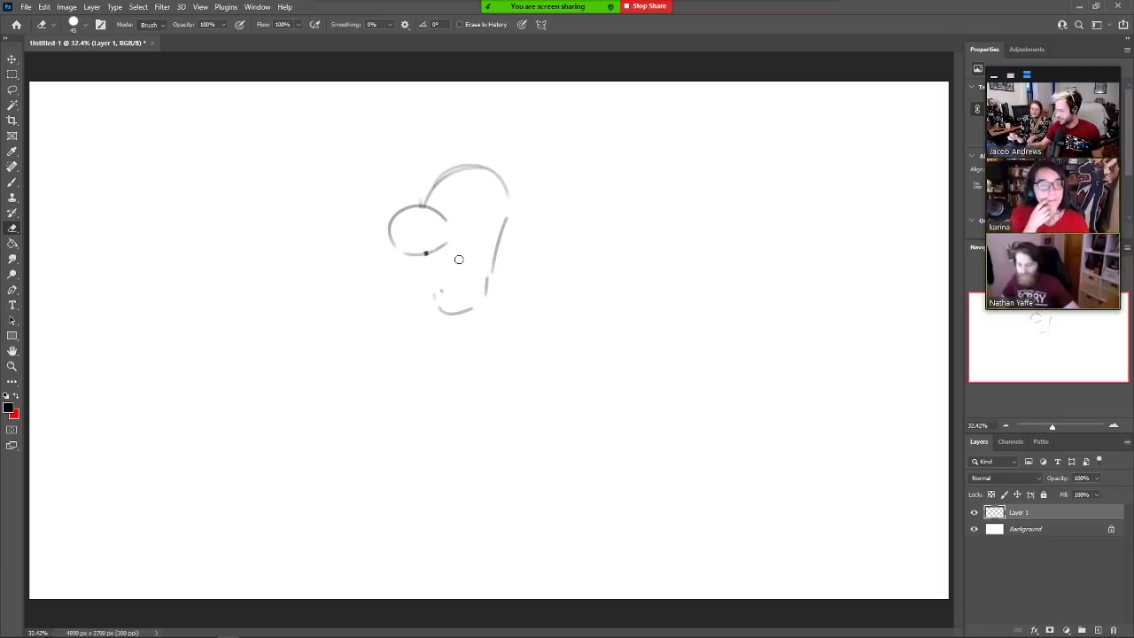
Draw a dark filled moustache under the nose, with a small smile and firmer jaw lines on both sides of the face
key("b")
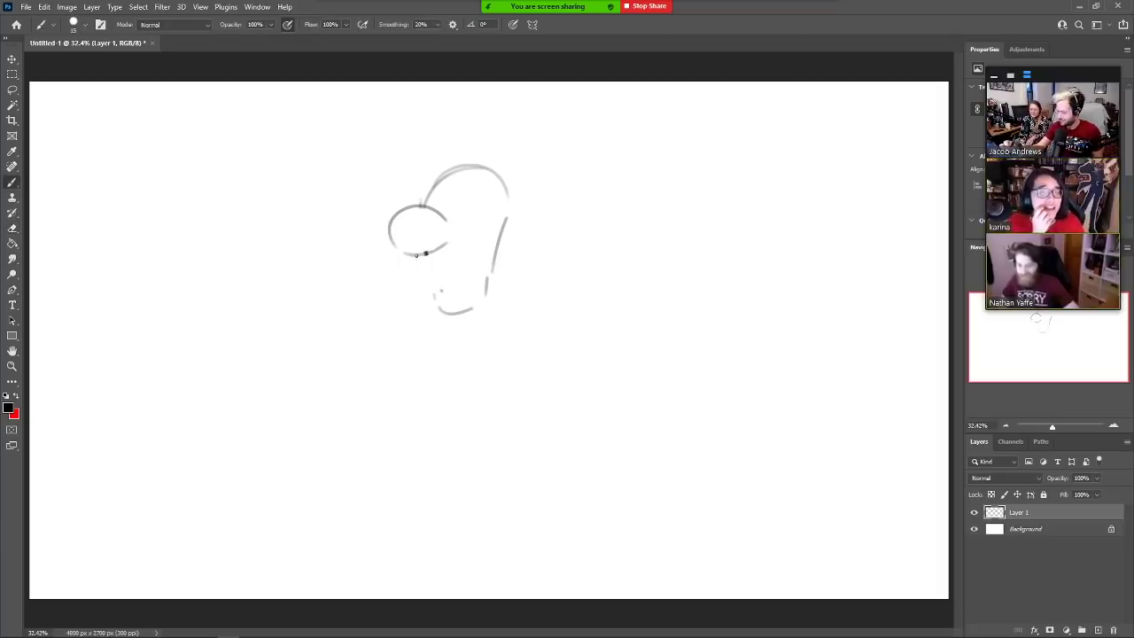
mouse_move(416, 255)
left_mouse_down()
mouse_move(407, 270)
mouse_move(472, 244)
mouse_move(448, 266)
mouse_move(411, 270)
mouse_move(434, 250)
mouse_move(480, 257)
mouse_move(448, 248)
mouse_move(460, 246)
mouse_move(459, 264)
mouse_move(437, 250)
left_mouse_up()
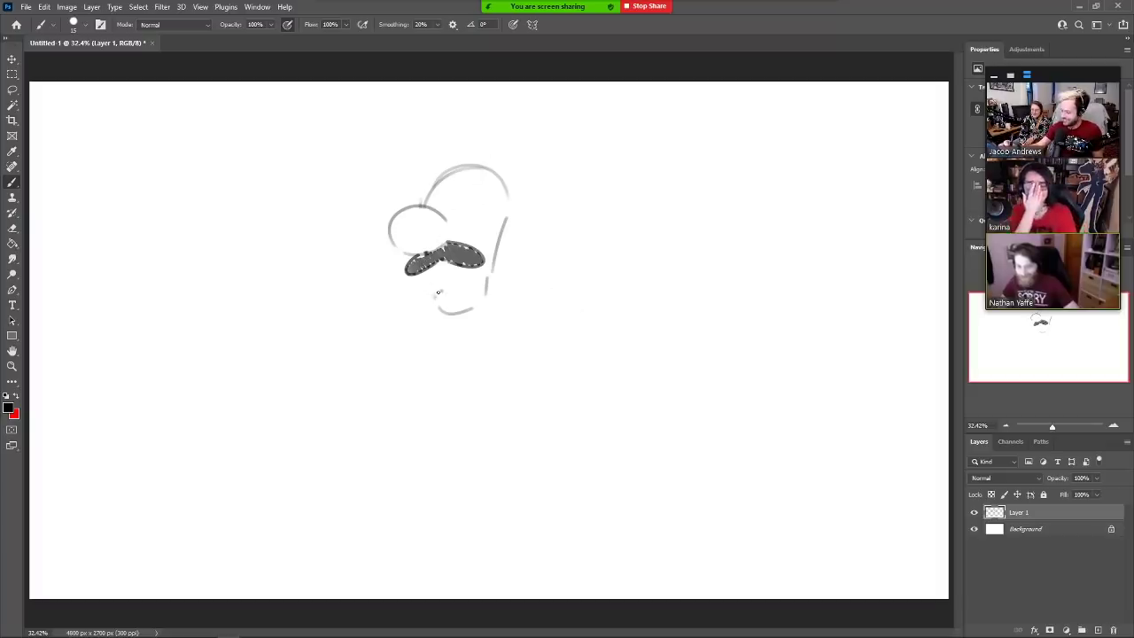
mouse_move(429, 287)
left_mouse_down()
mouse_move(466, 274)
mouse_move(438, 305)
left_mouse_up()
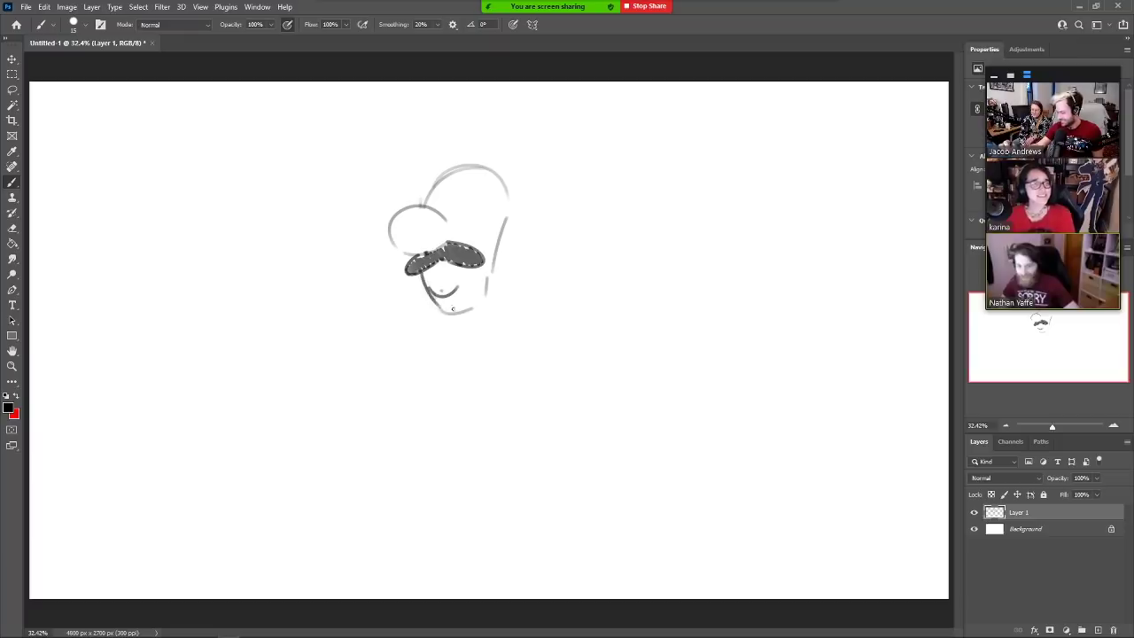
key("ctrl")
key("ctrl+z")
mouse_move(414, 267)
left_mouse_down()
mouse_move(438, 314)
mouse_move(506, 218)
left_mouse_up()
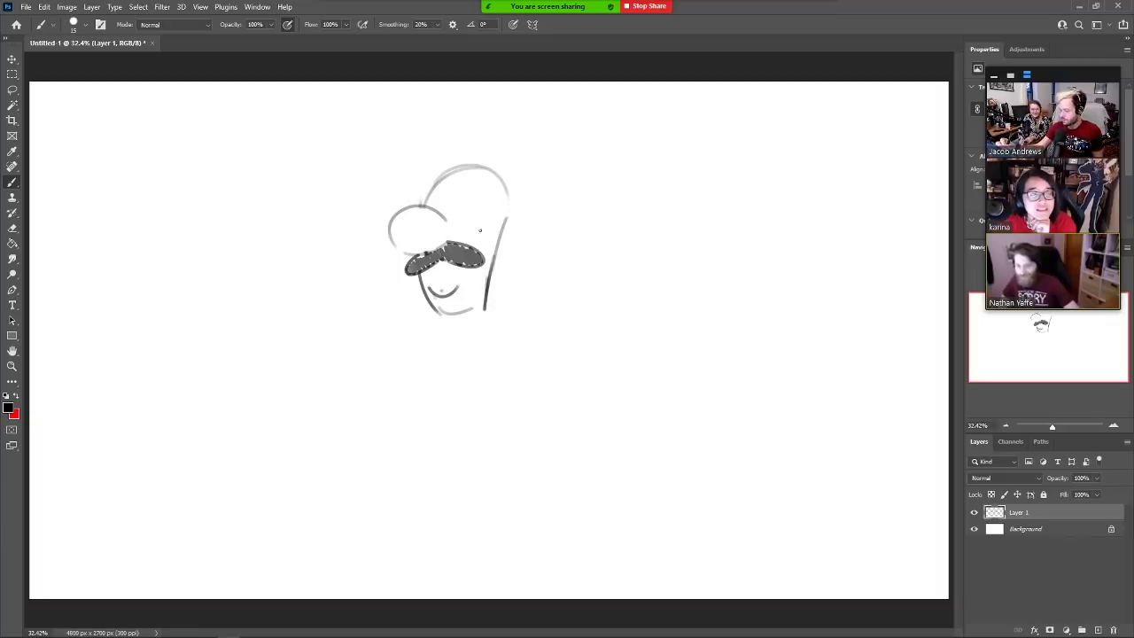
Sketch the forehead sides and a curved hat band over the head, ending in a rounded shape behind the face
left_click_drag(492, 173, 493, 217)
left_click_drag(421, 203, 446, 161)
key("ctrl+z")
mouse_move(420, 206)
left_mouse_down()
mouse_move(438, 148)
mouse_move(448, 152)
left_mouse_up()
key("ctrl+z")
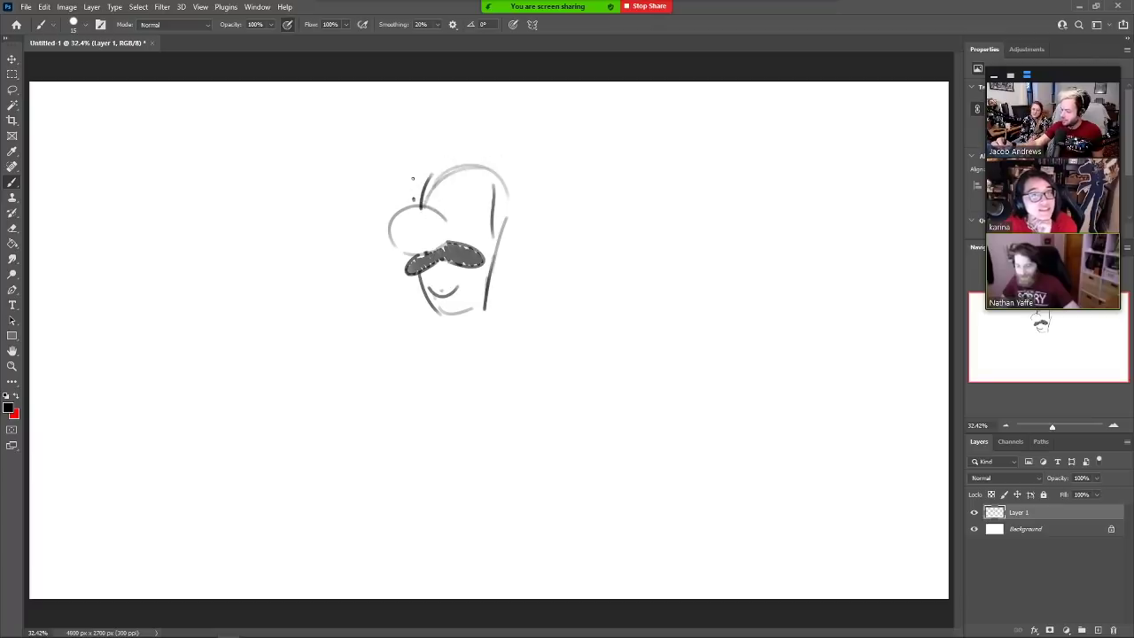
mouse_move(414, 199)
left_mouse_down()
mouse_move(432, 155)
mouse_move(464, 149)
mouse_move(499, 164)
mouse_move(507, 212)
left_mouse_up()
key("ctrl+z")
mouse_move(497, 162)
left_mouse_down()
mouse_move(499, 244)
mouse_move(518, 248)
mouse_move(535, 224)
mouse_move(529, 244)
mouse_move(518, 218)
left_mouse_up()
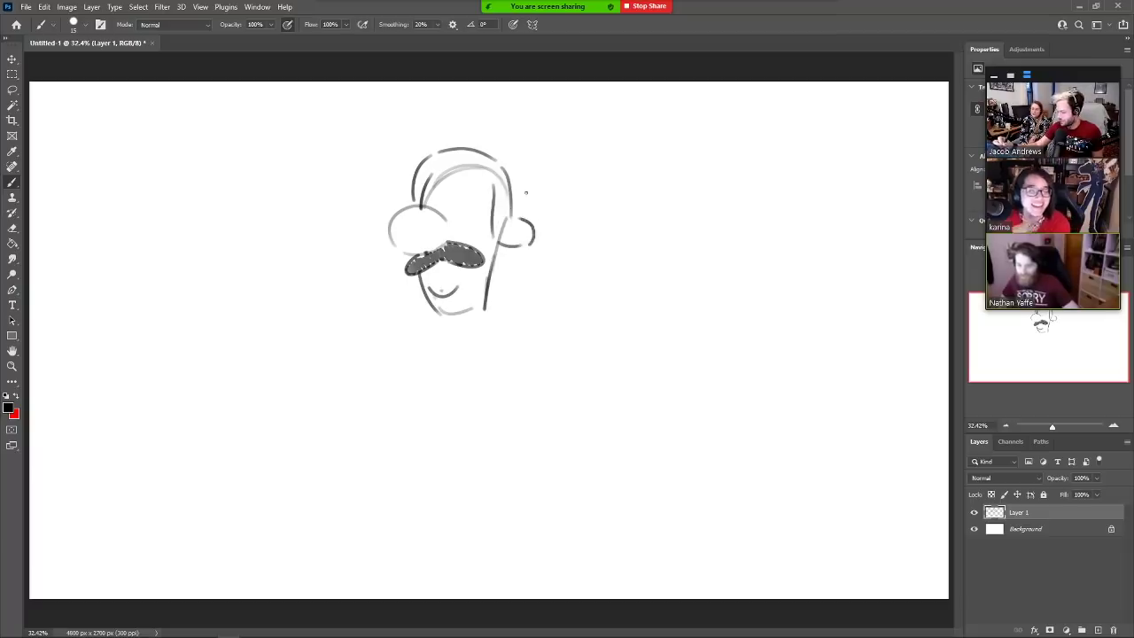
Draw the outer crown above the hat band, the band's lower edge across the forehead, and a small ear below it
mouse_move(436, 153)
left_mouse_down()
mouse_move(455, 130)
mouse_move(530, 152)
mouse_move(537, 169)
left_mouse_up()
key("ctrl+z")
mouse_move(466, 124)
left_mouse_down()
mouse_move(525, 139)
mouse_move(543, 195)
mouse_move(534, 221)
left_mouse_up()
left_click_drag(432, 175, 484, 177)
key("ctrl+z")
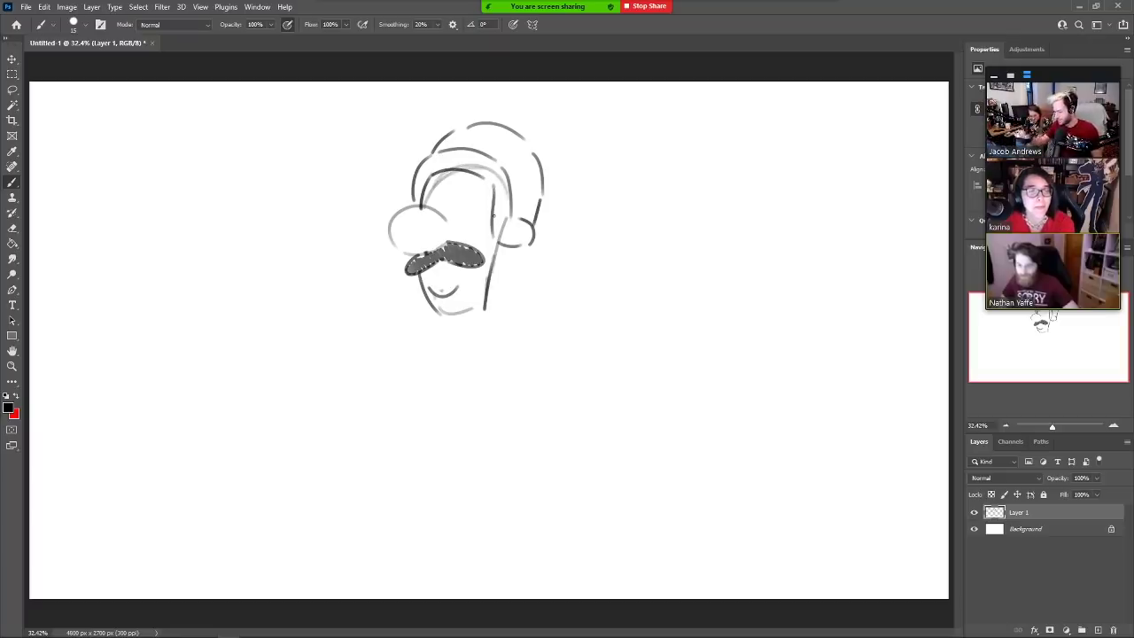
mouse_move(493, 261)
left_mouse_down()
mouse_move(499, 271)
mouse_move(517, 252)
mouse_move(503, 221)
left_mouse_up()
Erase the old skull arc beneath the hat band and redraw the crown outline slightly lower
key("e")
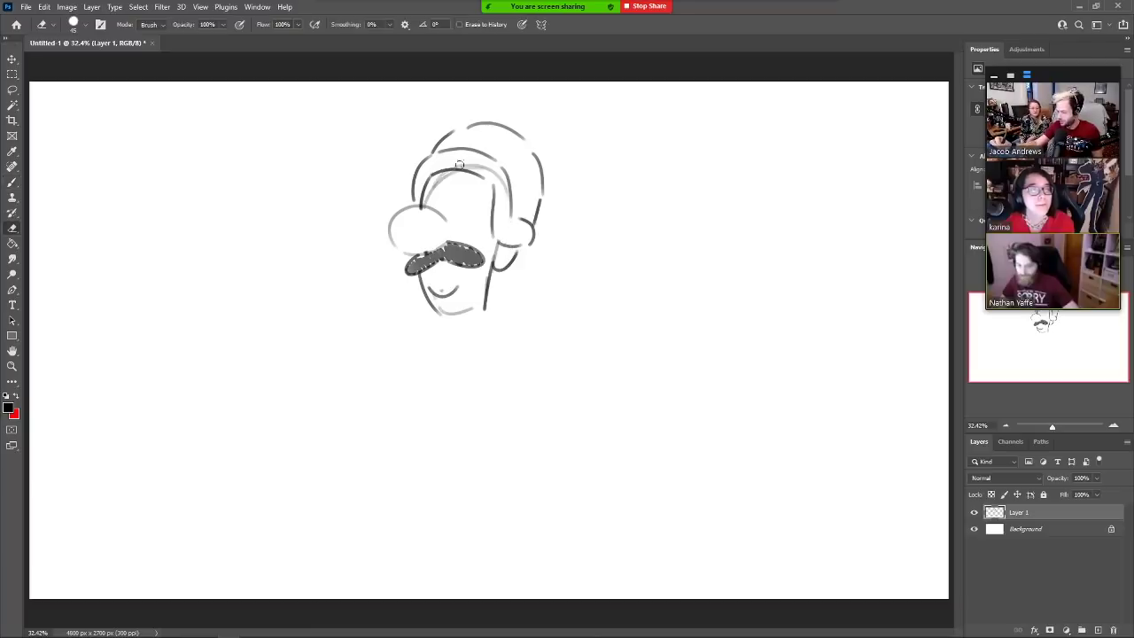
left_click_drag(455, 166, 505, 190)
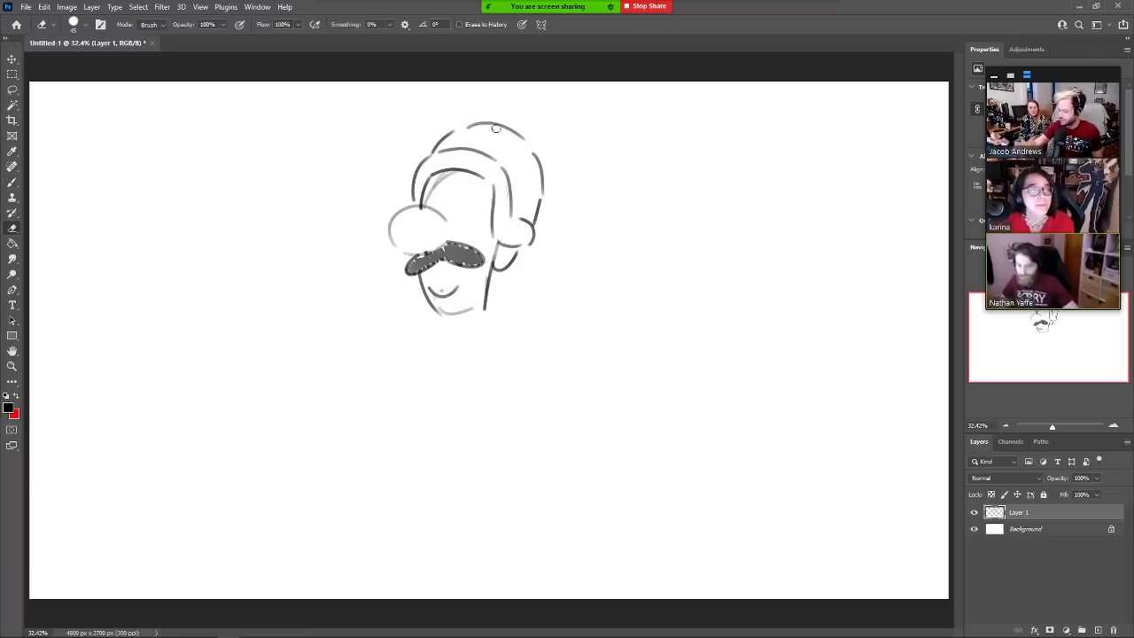
mouse_move(467, 126)
left_mouse_down()
mouse_move(538, 153)
mouse_move(514, 127)
mouse_move(469, 122)
mouse_move(435, 141)
mouse_move(468, 129)
mouse_move(529, 152)
mouse_move(538, 185)
left_mouse_up()
key("b")
key("e")
key("b")
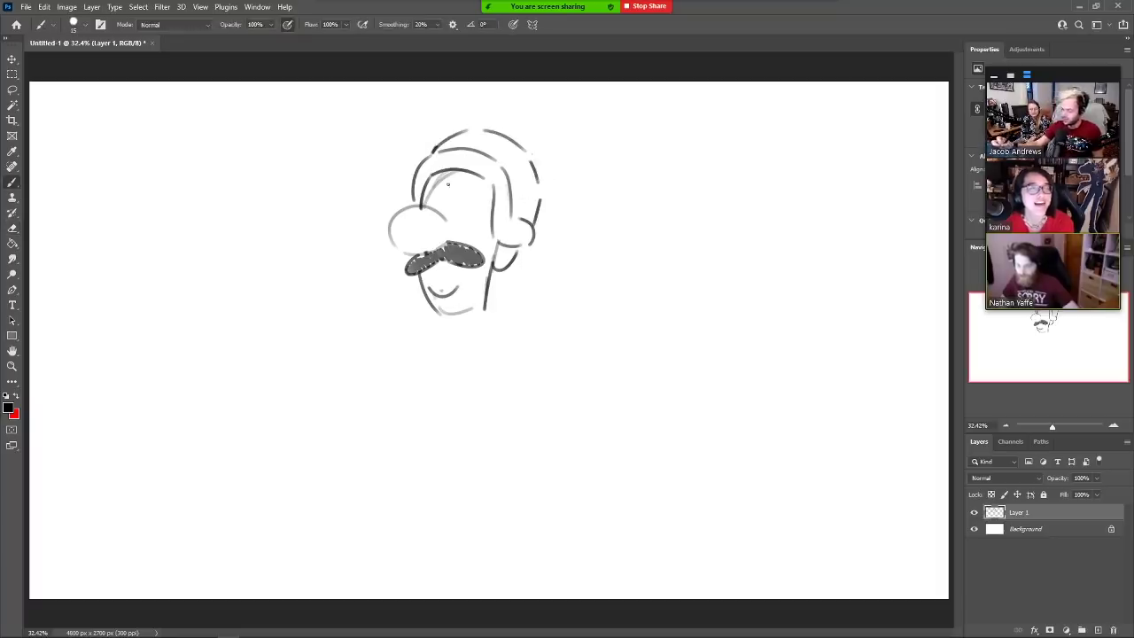
Erase the leftover faint construction lines at the front of the forehead and the chin
key("e")
left_click_drag(424, 204, 454, 177)
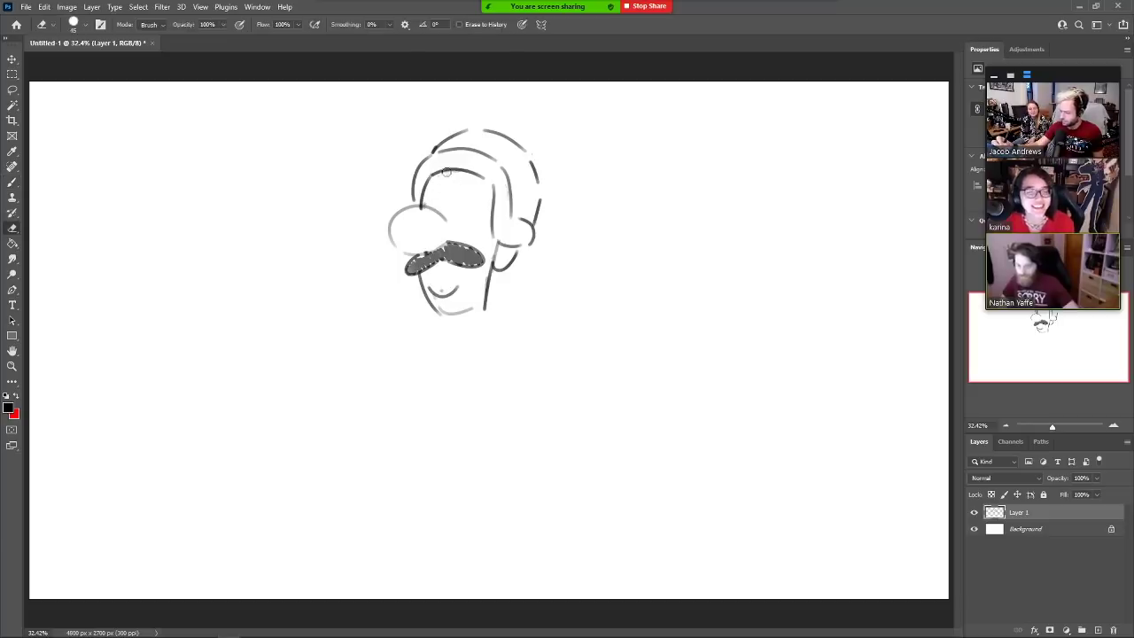
left_click_drag(438, 304, 479, 307)
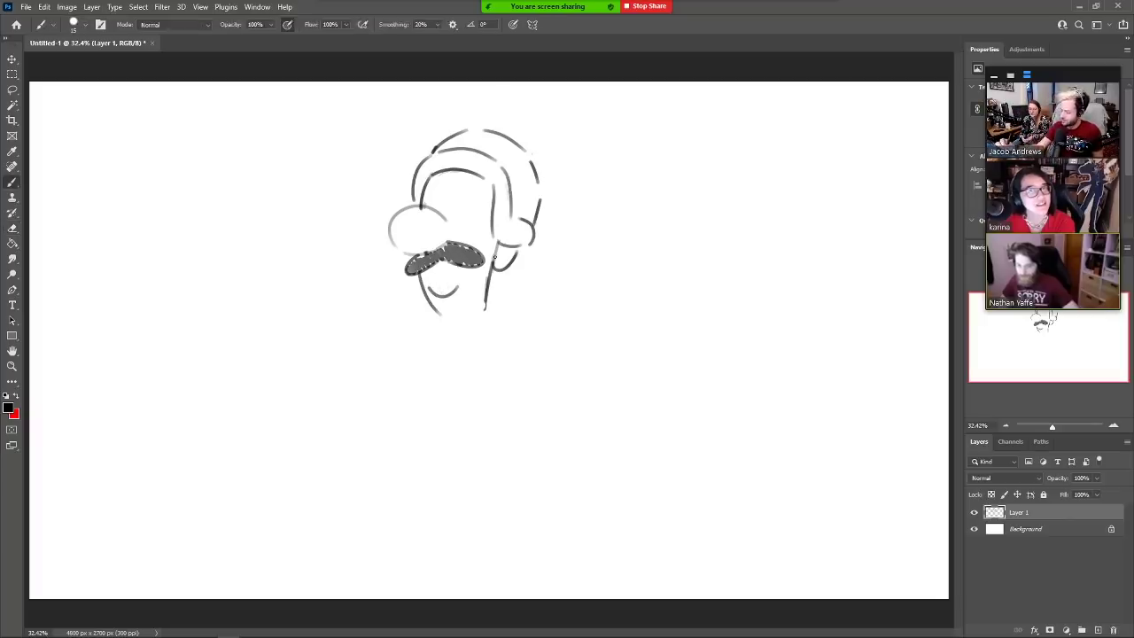
Add inner ear detail with a small dark sideburn, darken the nose outline, and draw seam lines on the hat's crown
key("b")
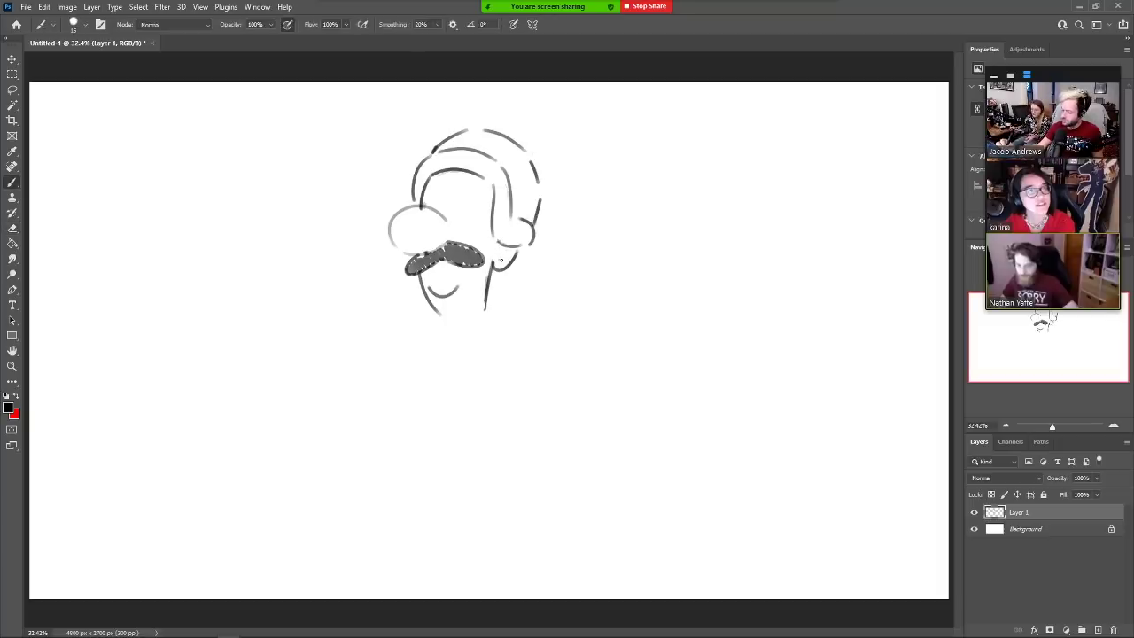
mouse_move(501, 259)
left_mouse_down()
mouse_move(486, 238)
mouse_move(497, 246)
left_mouse_up()
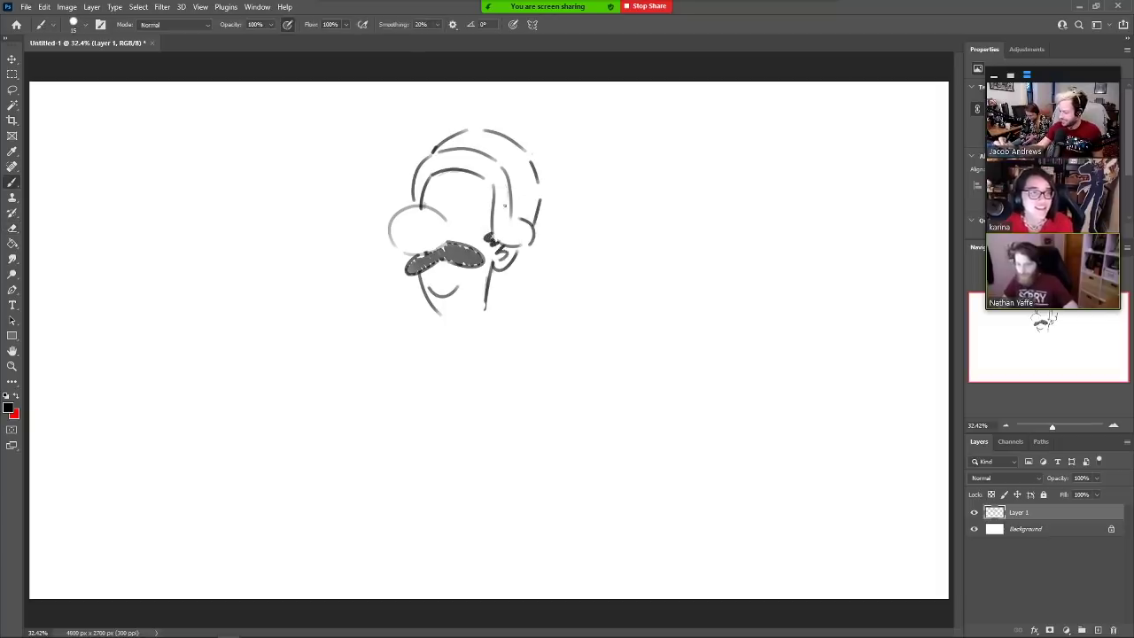
left_click_drag(400, 211, 397, 246)
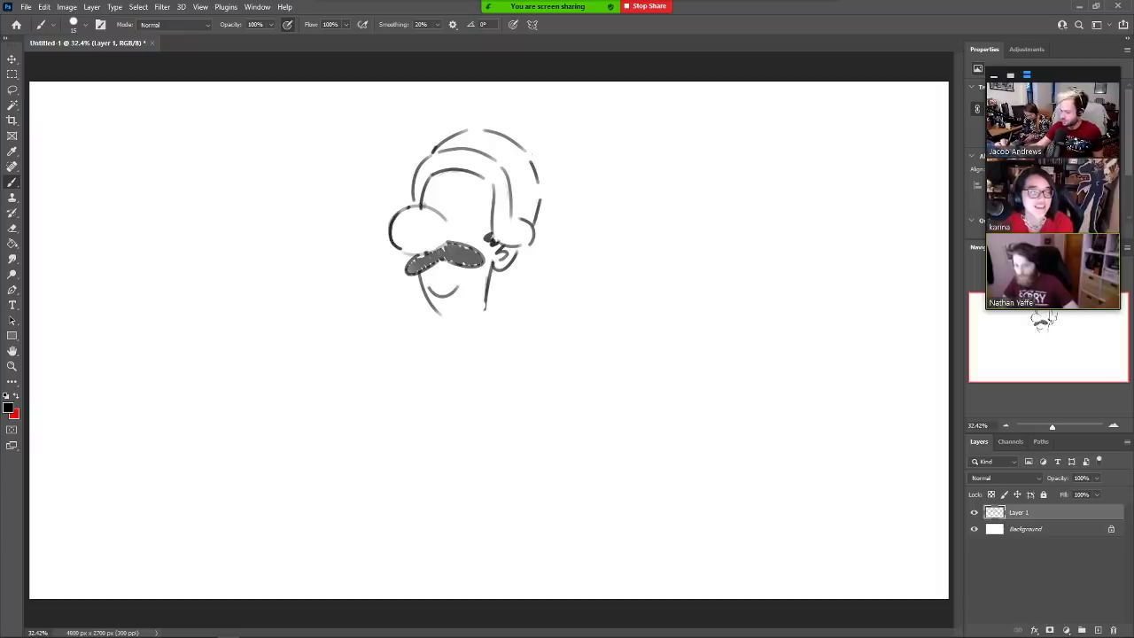
left_click_drag(409, 207, 425, 207)
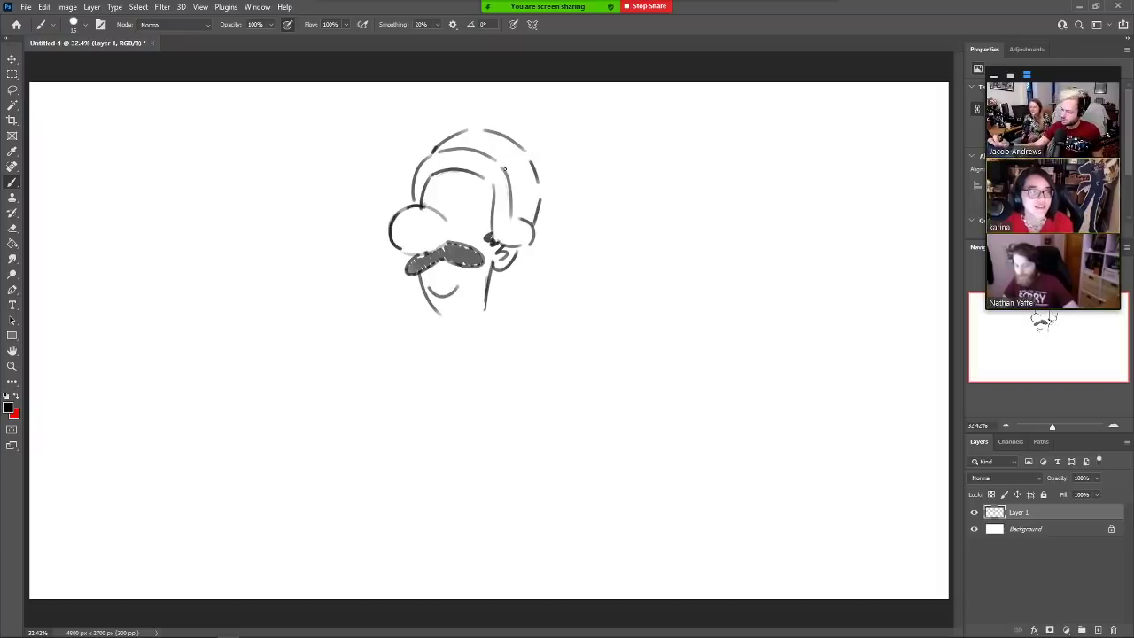
mouse_move(504, 168)
left_mouse_down()
mouse_move(499, 145)
mouse_move(467, 136)
mouse_move(509, 142)
mouse_move(539, 218)
left_mouse_up()
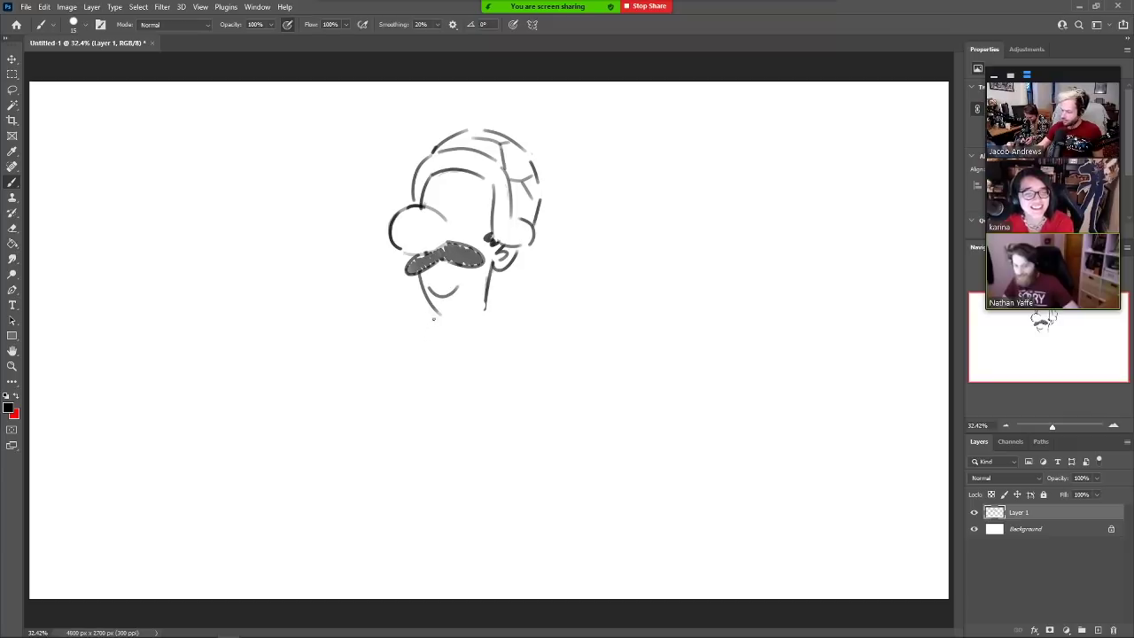
Sketch the pointed chin, a short slanted line running forward from it, and the slanted front edge of the chest
left_click_drag(435, 320, 424, 398)
key("ctrl+z")
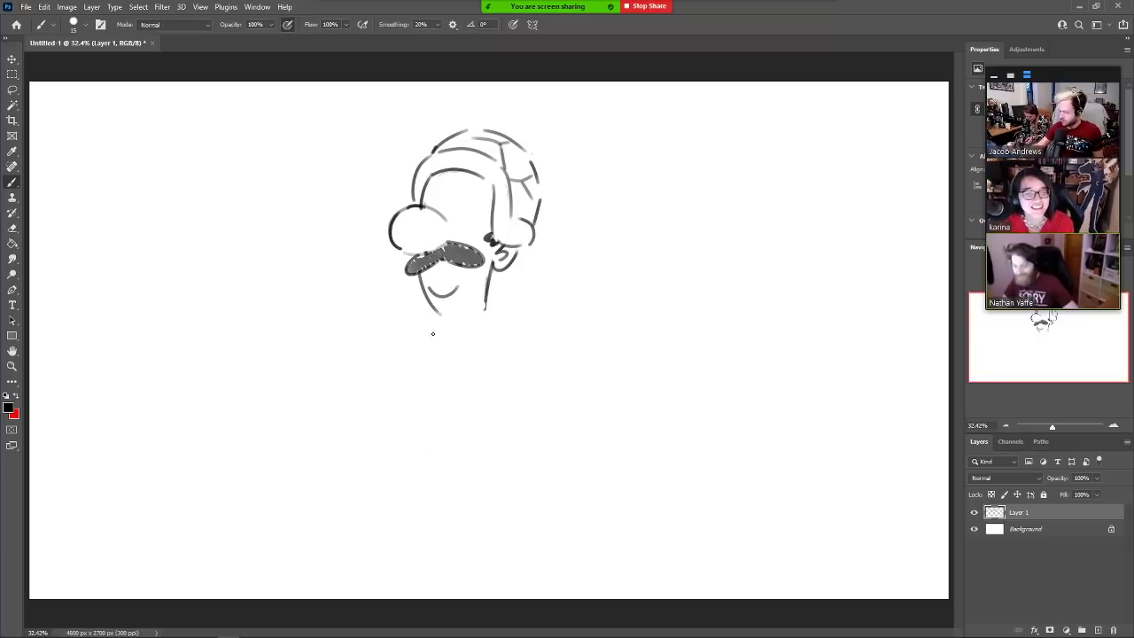
mouse_move(433, 308)
left_mouse_down()
mouse_move(447, 332)
mouse_move(438, 347)
mouse_move(413, 337)
mouse_move(401, 365)
mouse_move(417, 393)
left_mouse_up()
key("ctrl+z")
key("ctrl+z")
key("ctrl+z")
key("ctrl+z")
key("ctrl+z")
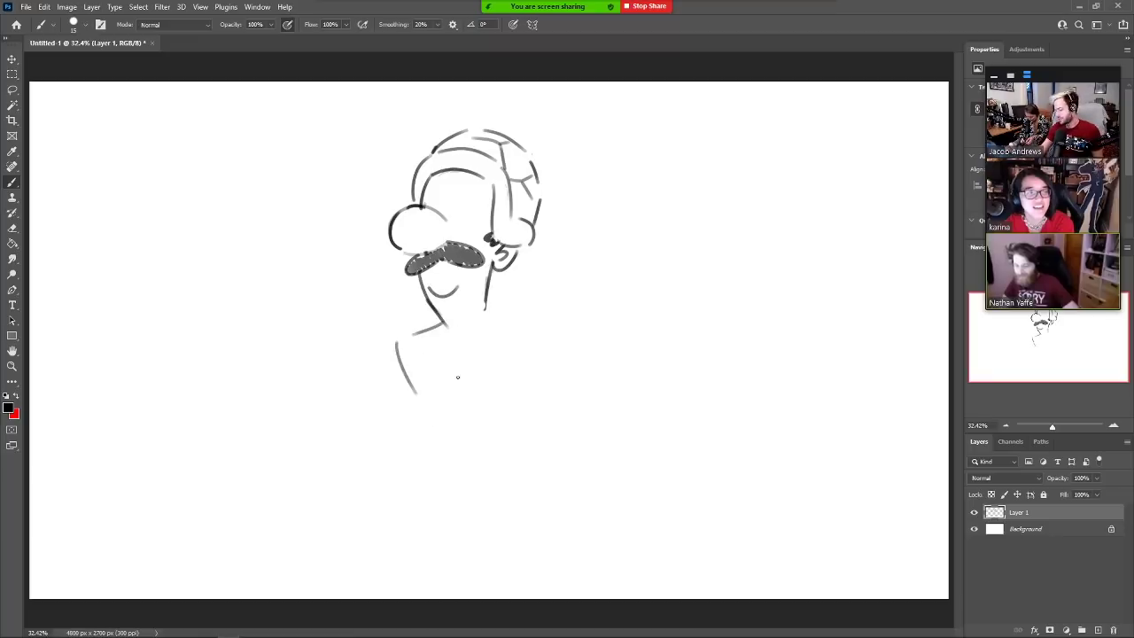
Draw curves from both sides of the neck out to the shoulders, and outline the lower and rear edges of the chest
left_click_drag(437, 315, 405, 338)
key("ctrl+z")
key("ctrl+z")
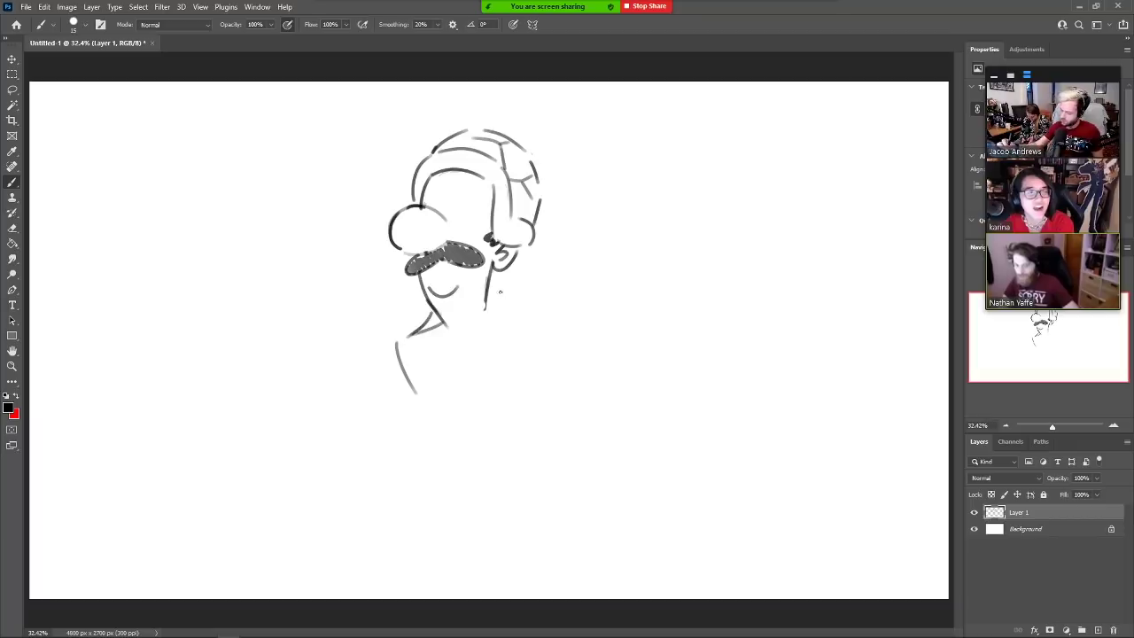
left_click_drag(485, 285, 541, 322)
key("ctrl+z")
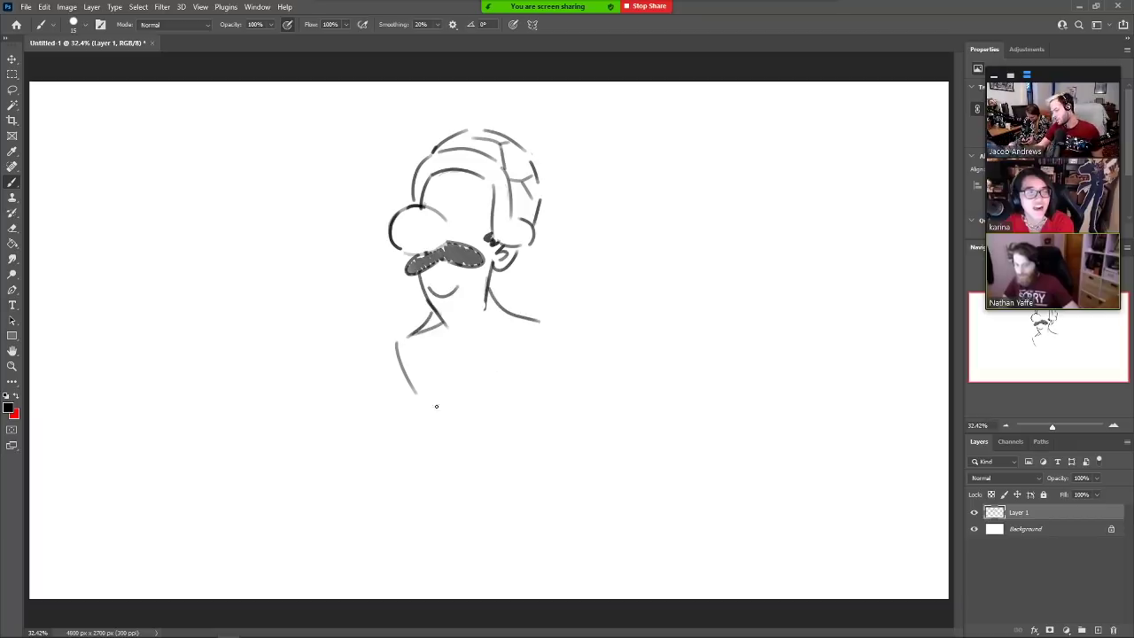
mouse_move(418, 405)
left_mouse_down()
mouse_move(478, 407)
mouse_move(545, 360)
left_mouse_up()
key("ctrl+z")
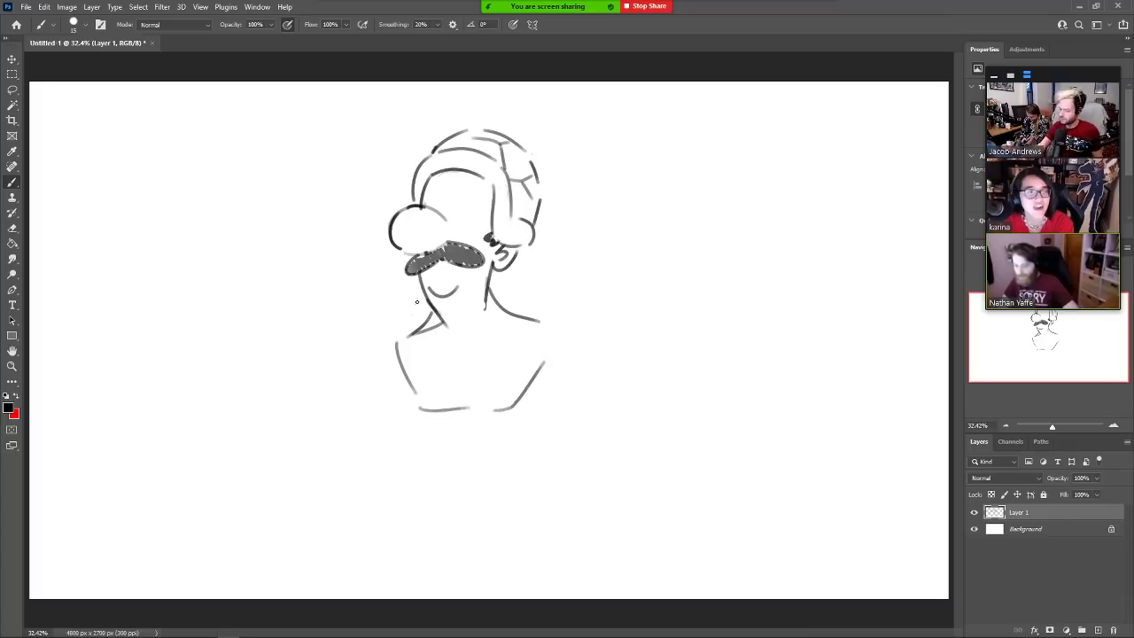
left_click_drag(413, 331, 376, 329)
key("ctrl+z")
mouse_move(431, 306)
left_mouse_down()
mouse_move(408, 324)
mouse_move(378, 324)
left_mouse_up()
mouse_move(410, 405)
left_mouse_down()
mouse_move(352, 375)
mouse_move(365, 380)
left_mouse_up()
key("ctrl+z")
key("ctrl+z")
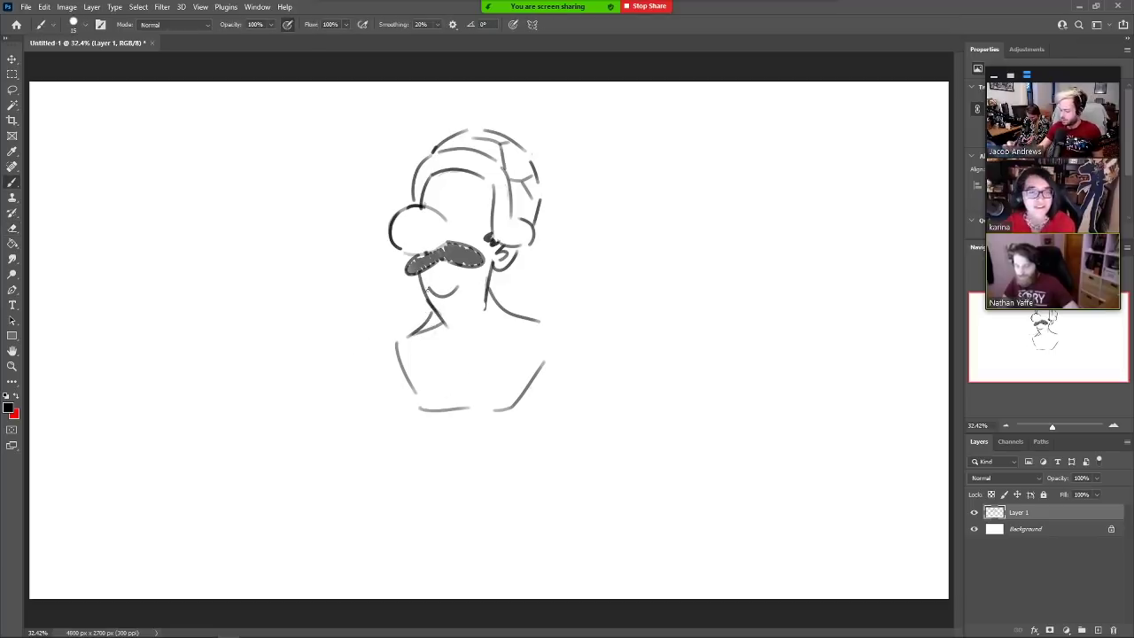
Draw a long slanted guide line behind the shoulders, extending out on both sides of the neck
left_click_drag(193, 367, 384, 303)
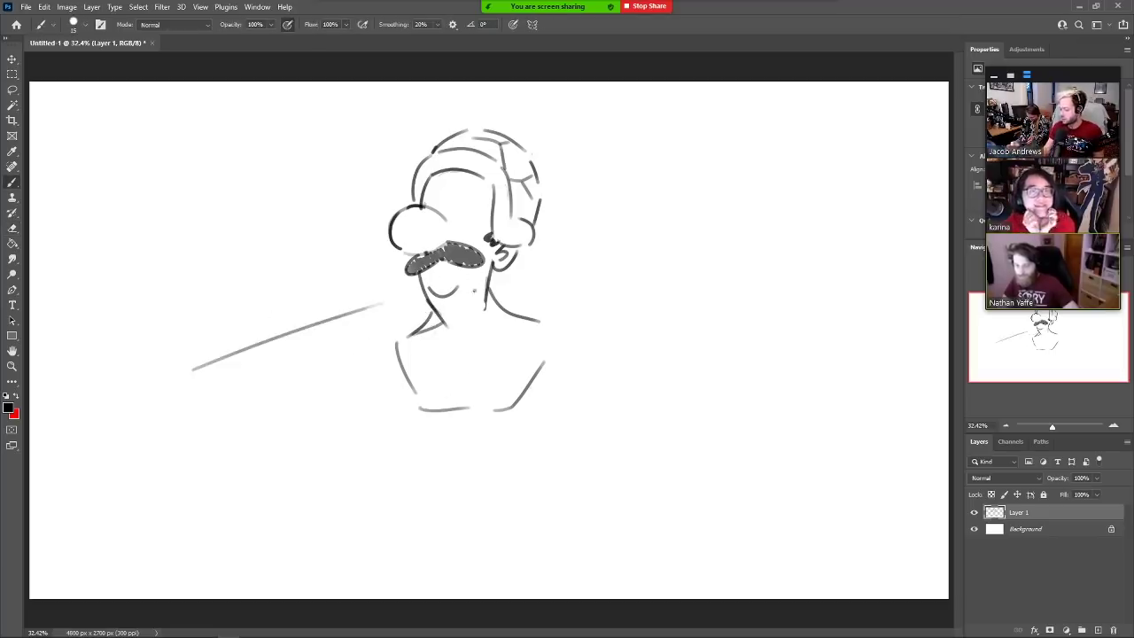
key("ctrl+z")
left_click_drag(203, 347, 401, 306)
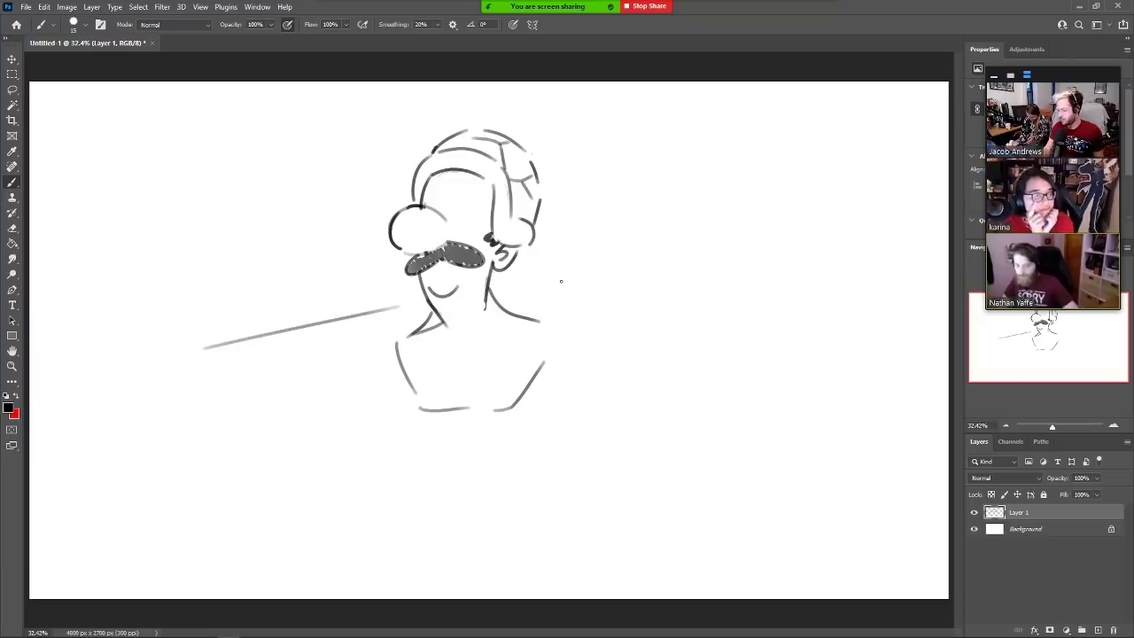
left_click_drag(493, 290, 661, 276)
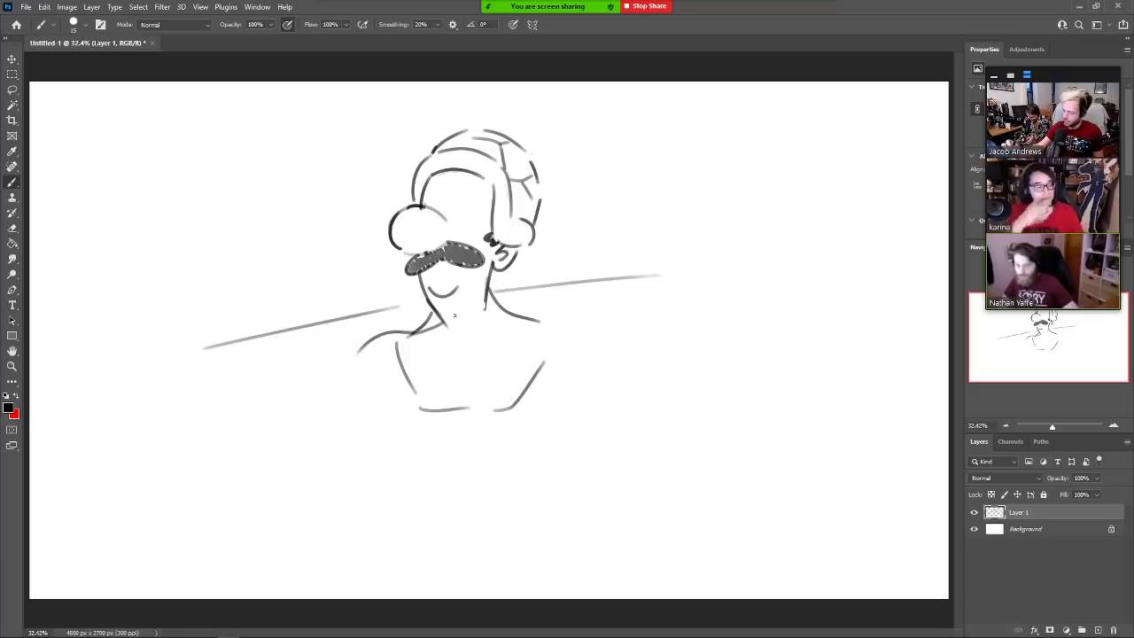
Draw the rounded front shoulder with a bent upper arm and raised forearm extending out from the chest
key("ctrl+z")
mouse_move(423, 328)
left_mouse_down()
mouse_move(370, 338)
mouse_move(353, 364)
left_mouse_up()
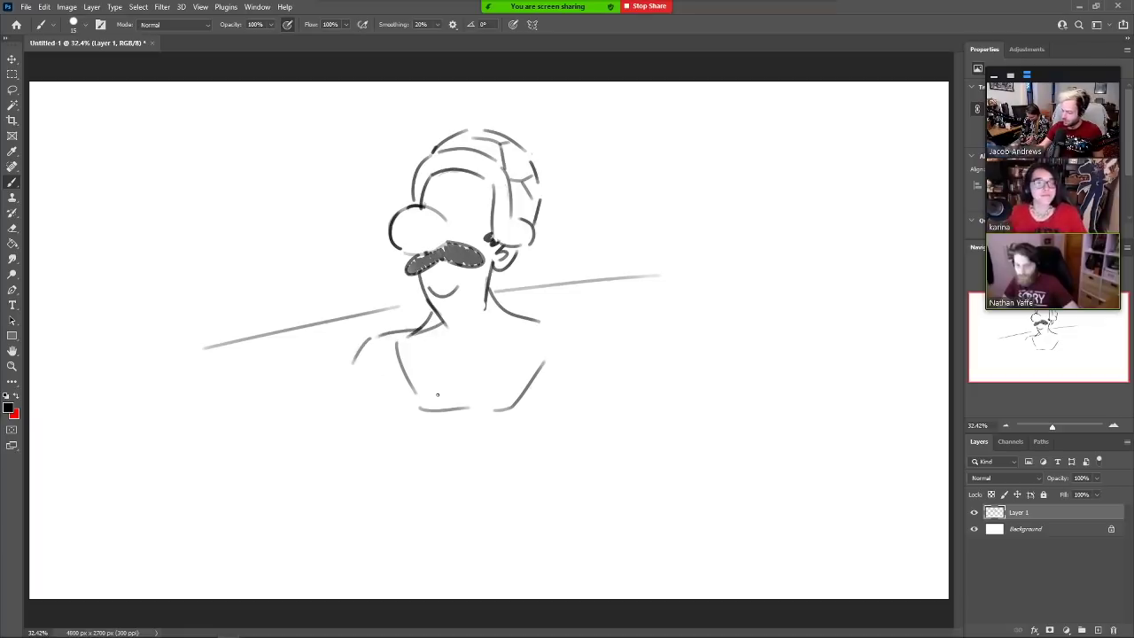
key("ctrl+z")
left_click_drag(414, 328, 361, 357)
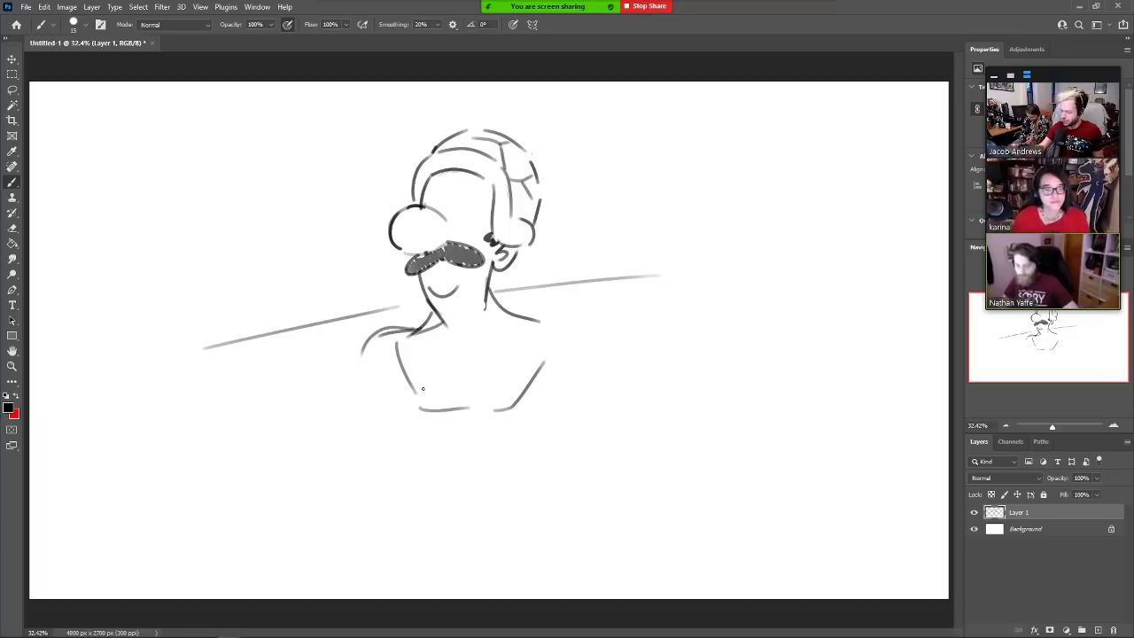
mouse_move(413, 397)
left_mouse_down()
mouse_move(321, 434)
mouse_move(293, 348)
mouse_move(330, 364)
mouse_move(342, 401)
left_mouse_up()
left_click_drag(364, 359, 335, 374)
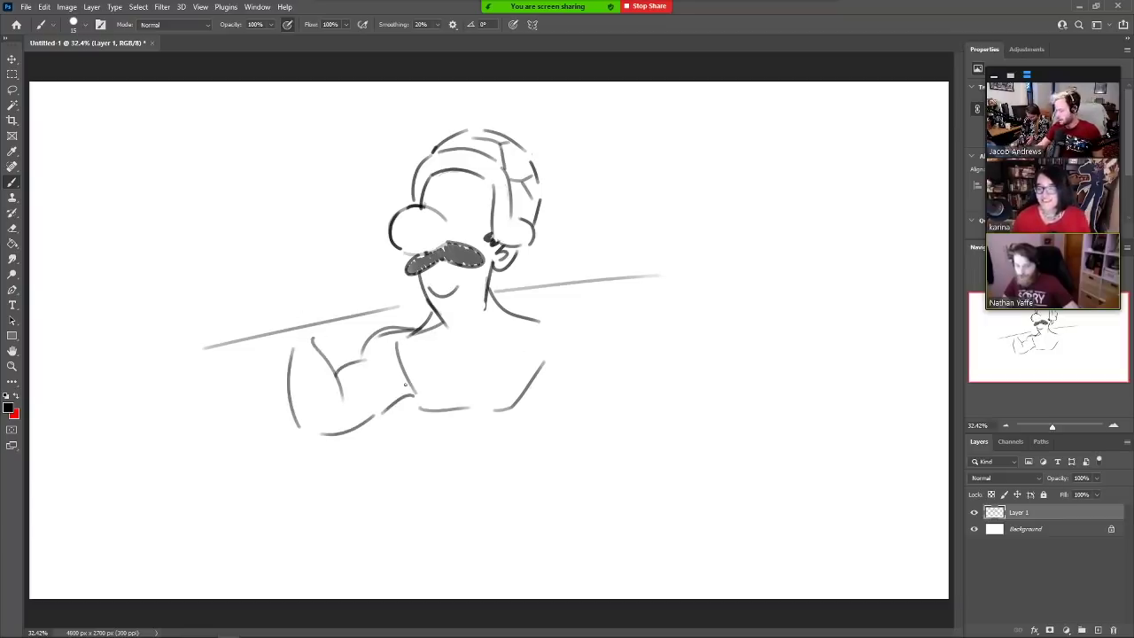
Shift the front chest edge slightly outward and add short waist lines on both sides below the chest
key("e")
mouse_move(416, 395)
left_mouse_down()
mouse_move(394, 342)
mouse_move(412, 365)
mouse_move(408, 452)
left_mouse_up()
key("b")
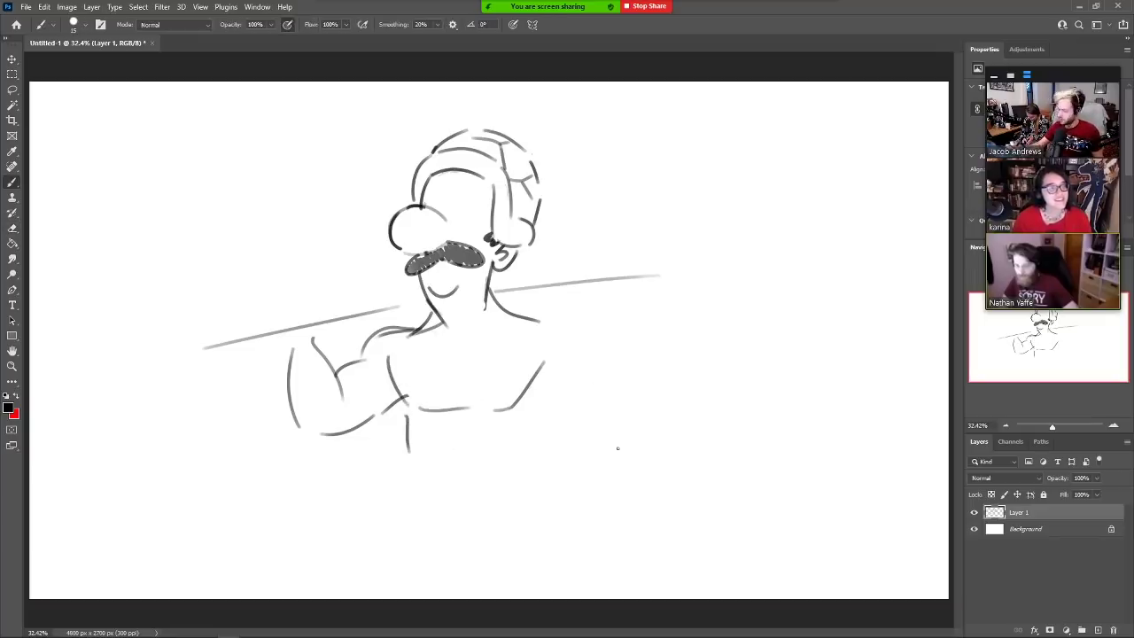
left_click_drag(525, 457, 559, 391)
key("ctrl+z")
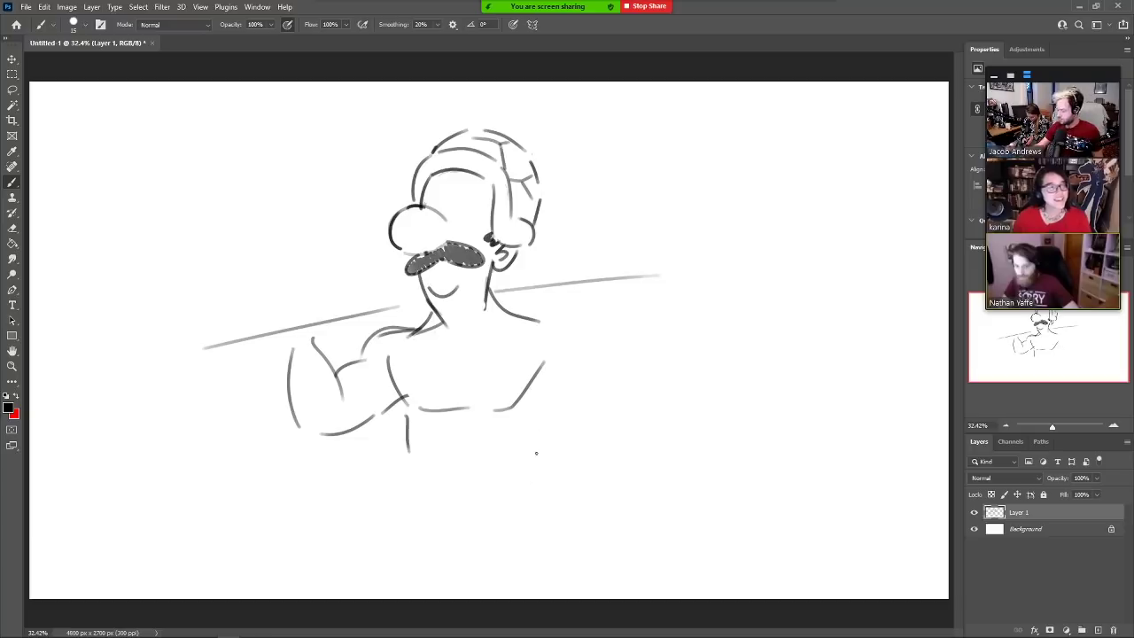
mouse_move(535, 454)
left_mouse_down()
mouse_move(534, 418)
mouse_move(554, 399)
left_mouse_up()
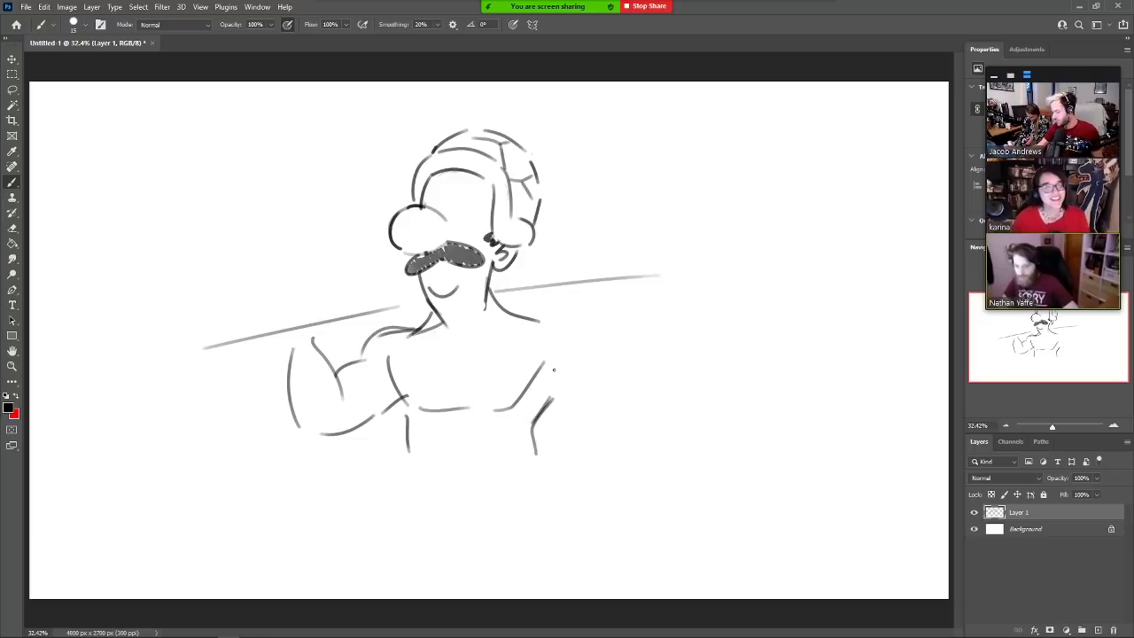
mouse_move(528, 320)
left_mouse_down()
mouse_move(581, 321)
mouse_move(592, 334)
left_mouse_up()
key("ctrl+z")
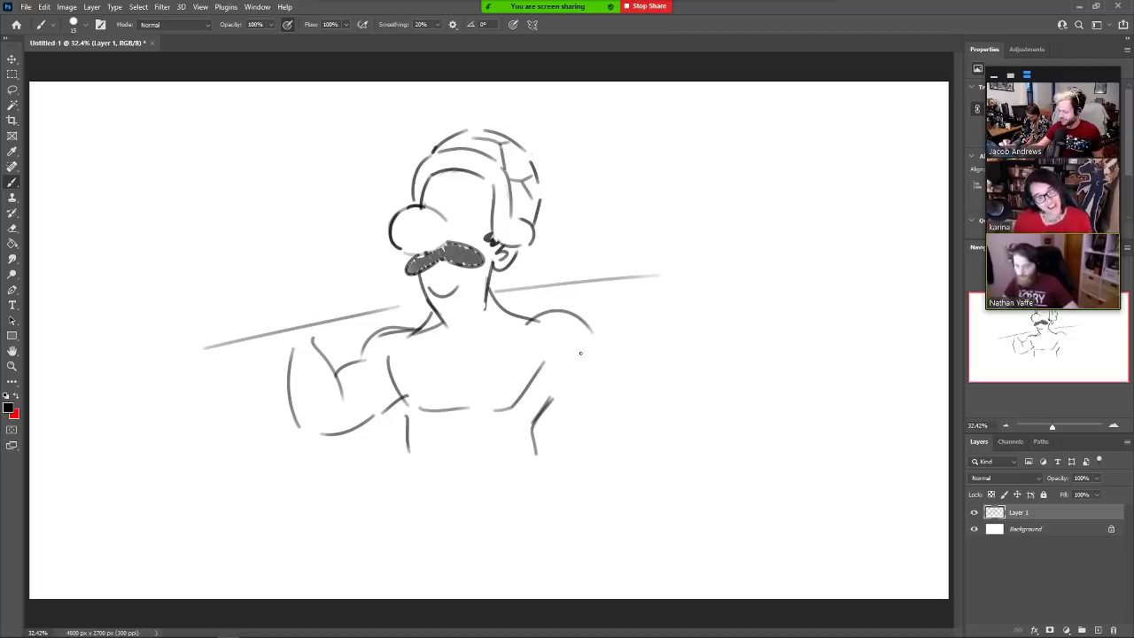
key("e")
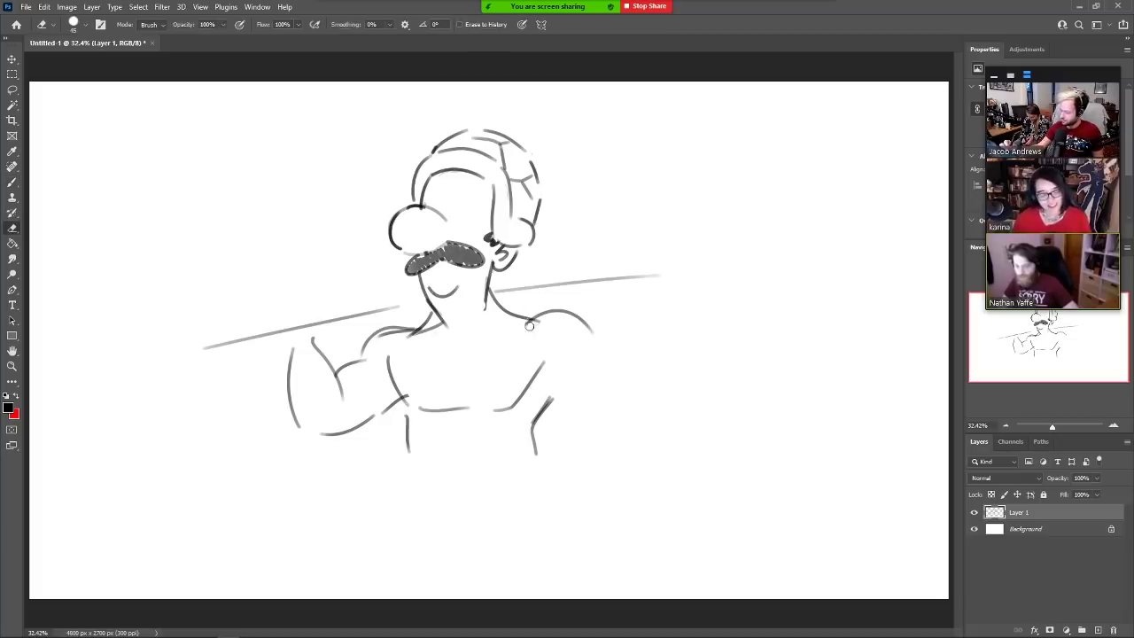
mouse_move(526, 315)
left_mouse_down()
mouse_move(567, 307)
mouse_move(598, 334)
left_mouse_up()
key("b")
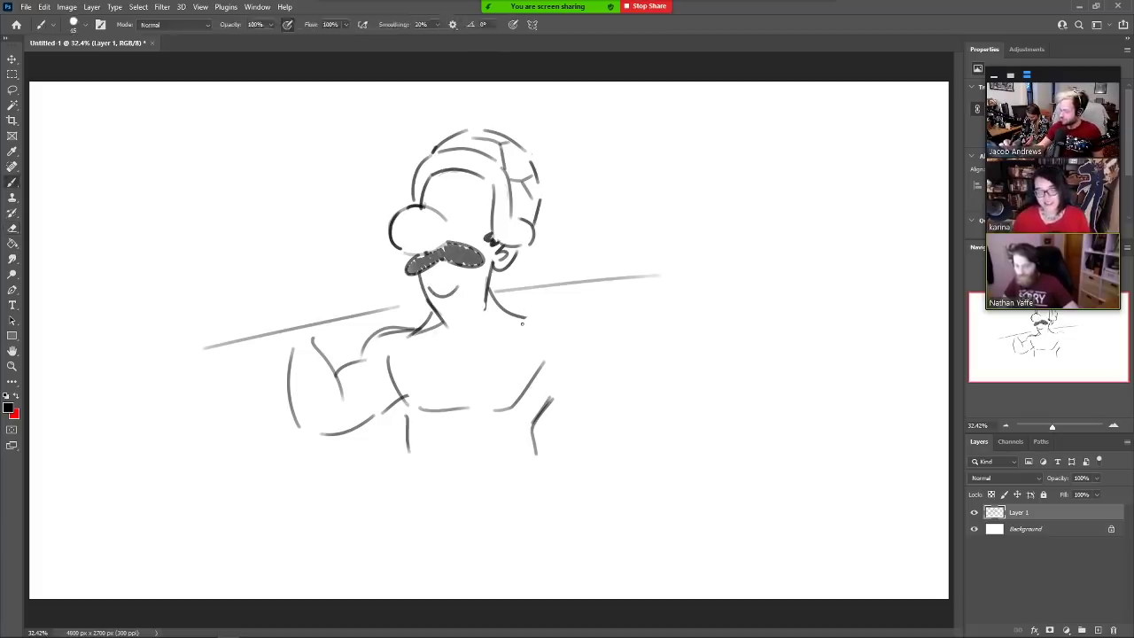
Outline a large, ball-shaped shoulder at the end of the rear neck line, closing its inner edge against the chest
left_click_drag(521, 321, 565, 293)
key("ctrl+z")
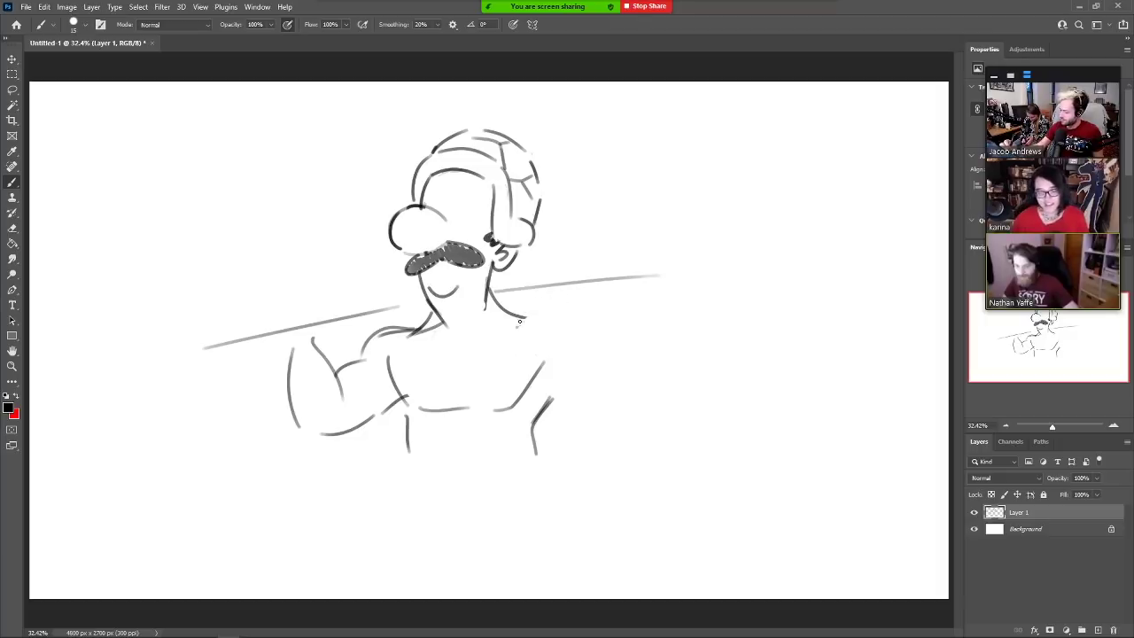
mouse_move(520, 324)
left_mouse_down()
mouse_move(607, 307)
mouse_move(543, 297)
mouse_move(593, 312)
mouse_move(605, 293)
mouse_move(616, 302)
mouse_move(584, 295)
mouse_move(614, 338)
mouse_move(583, 382)
mouse_move(549, 361)
left_mouse_up()
key("ctrl+z")
key("ctrl+z")
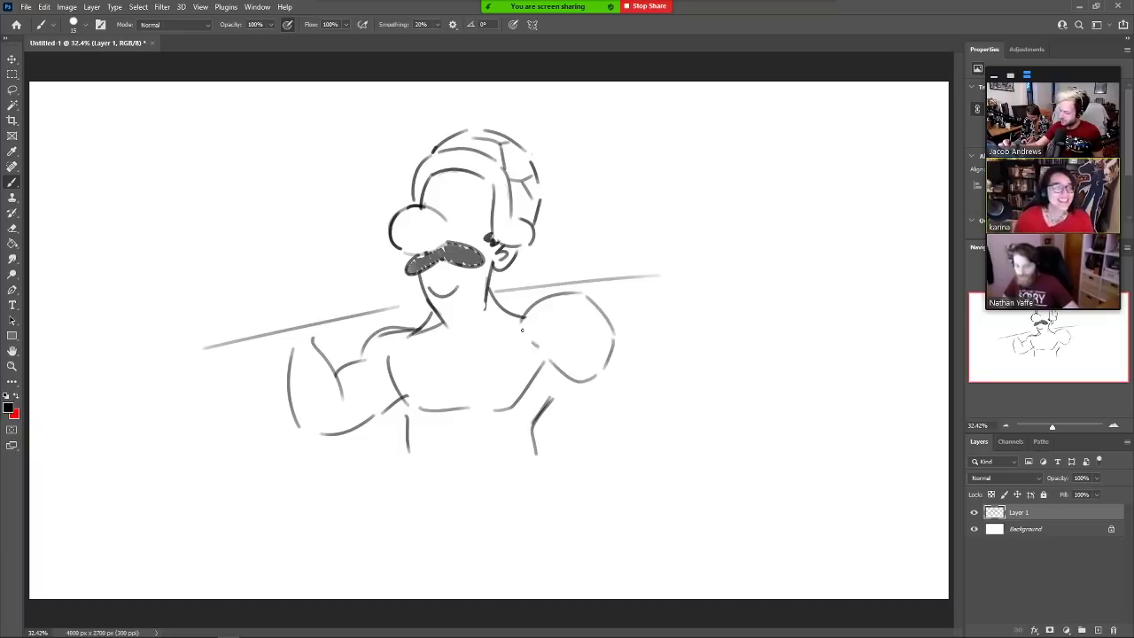
left_click_drag(528, 306, 536, 346)
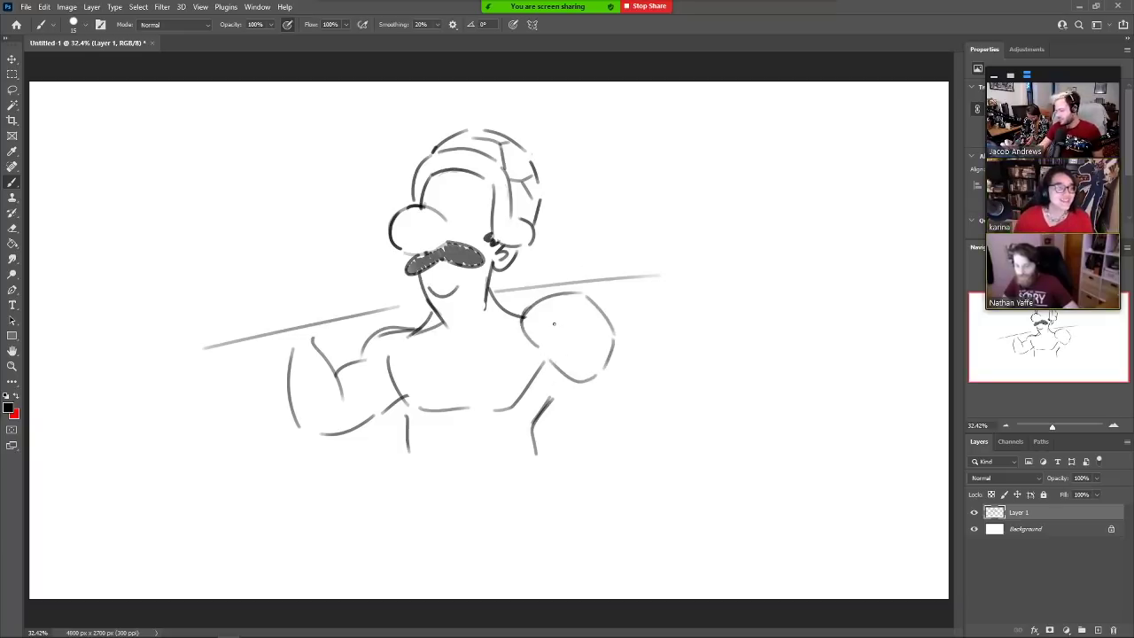
Erase the front chest edge and redraw it as a rounder, bulging curve
key("e")
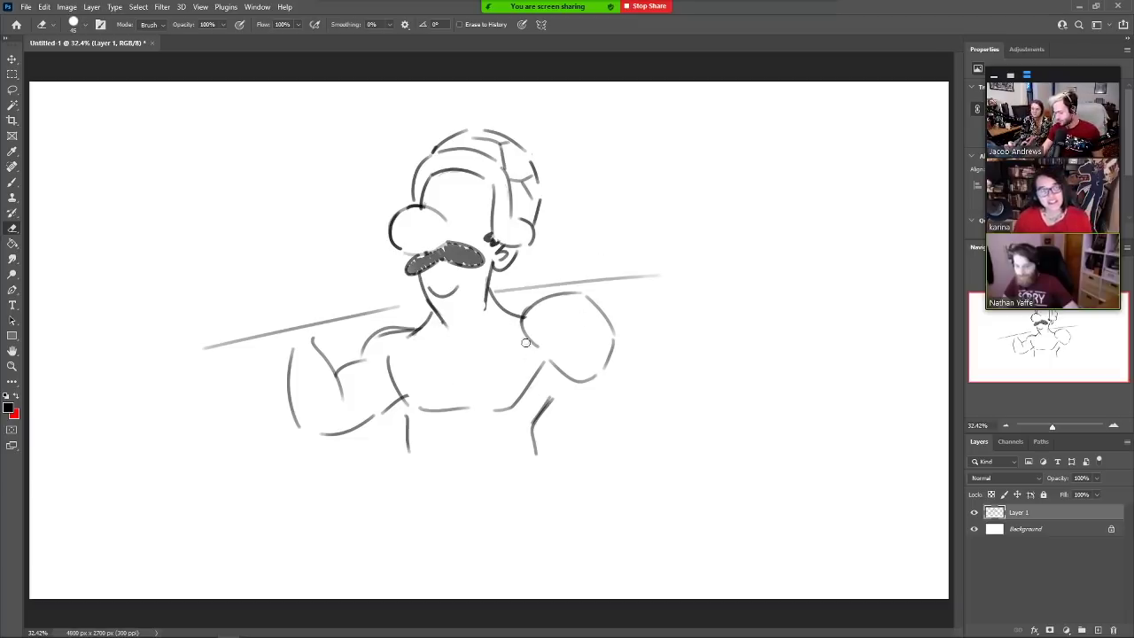
mouse_move(388, 356)
left_mouse_down()
mouse_move(395, 382)
mouse_move(443, 409)
left_mouse_up()
key("b")
mouse_move(396, 345)
left_mouse_down()
mouse_move(391, 385)
mouse_move(409, 410)
left_mouse_up()
key("e")
Draw a small oval nipple near the front chest edge and erase the middle part of the lower chest line
key("b")
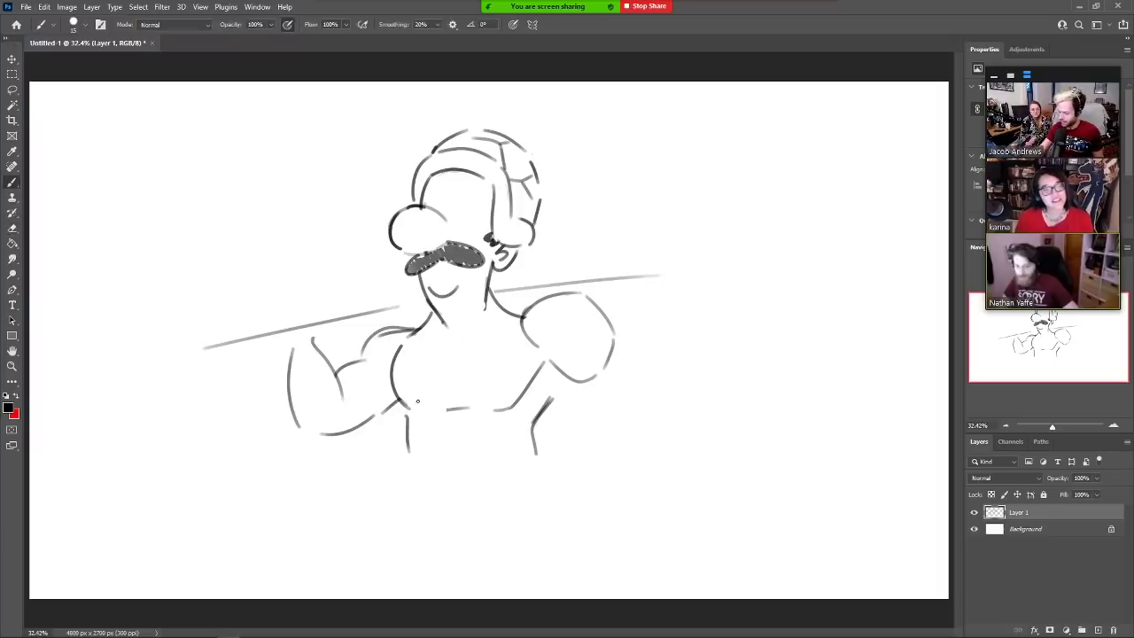
key("e")
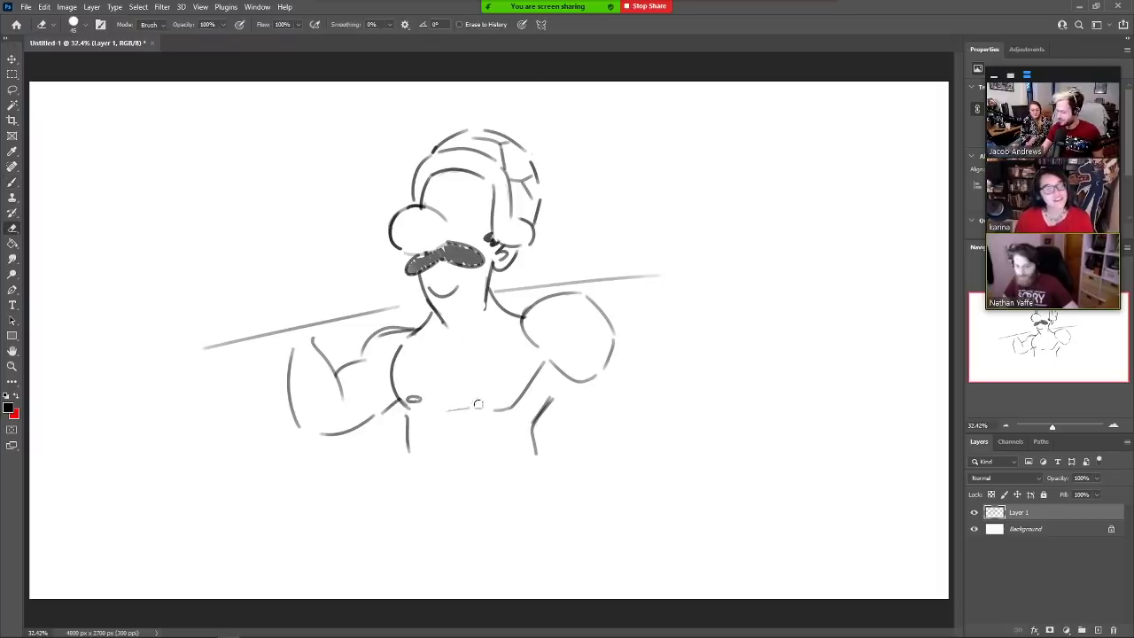
left_click_drag(447, 407, 496, 405)
Draw a collarbone line below the chin and a short curved line down the centre of the chest
key("b")
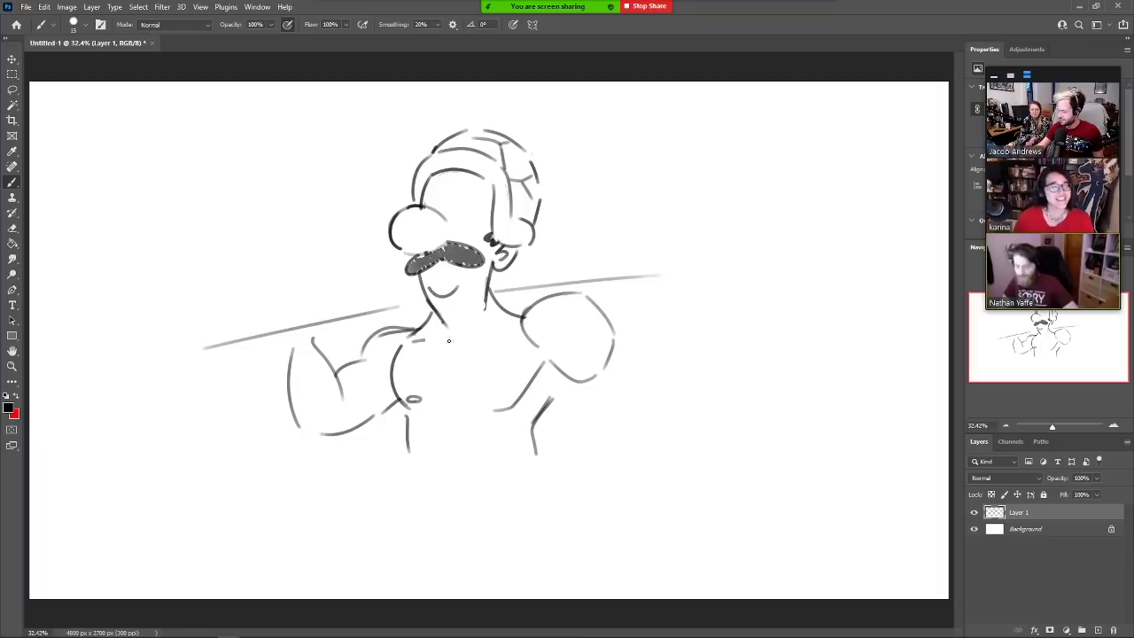
left_click_drag(424, 340, 449, 342)
mouse_move(455, 383)
left_mouse_down()
mouse_move(480, 334)
mouse_move(509, 322)
mouse_move(597, 324)
mouse_move(484, 284)
left_mouse_up()
Darken the rear neck line and the front jawline, and erase the jaw's lower tip
key("e")
key("b")
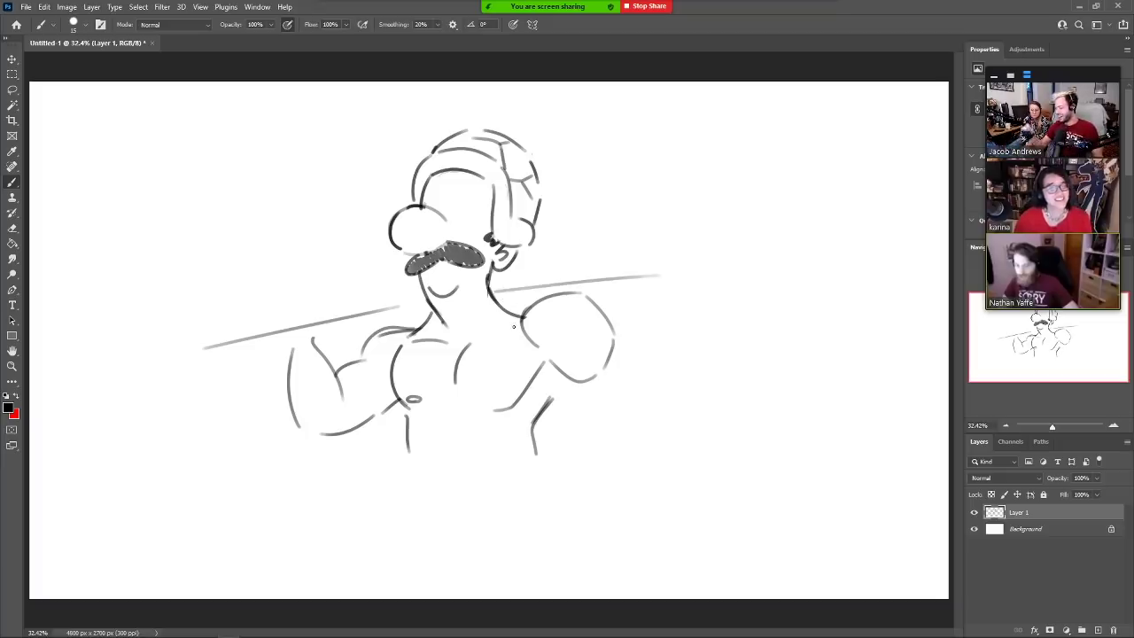
left_click_drag(426, 283, 448, 321)
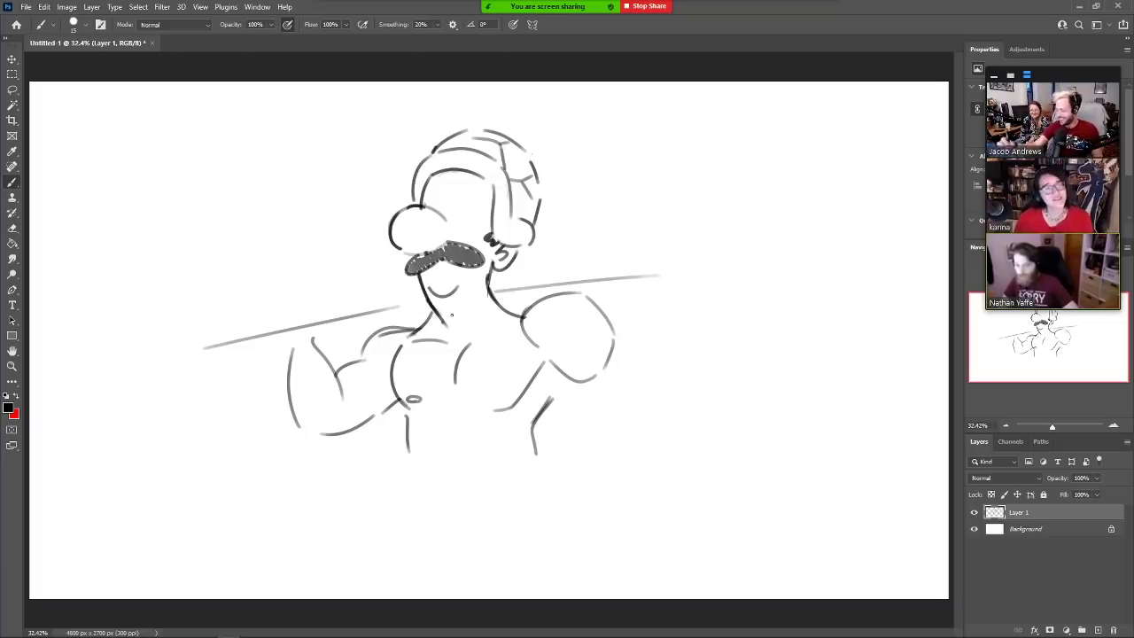
key("e")
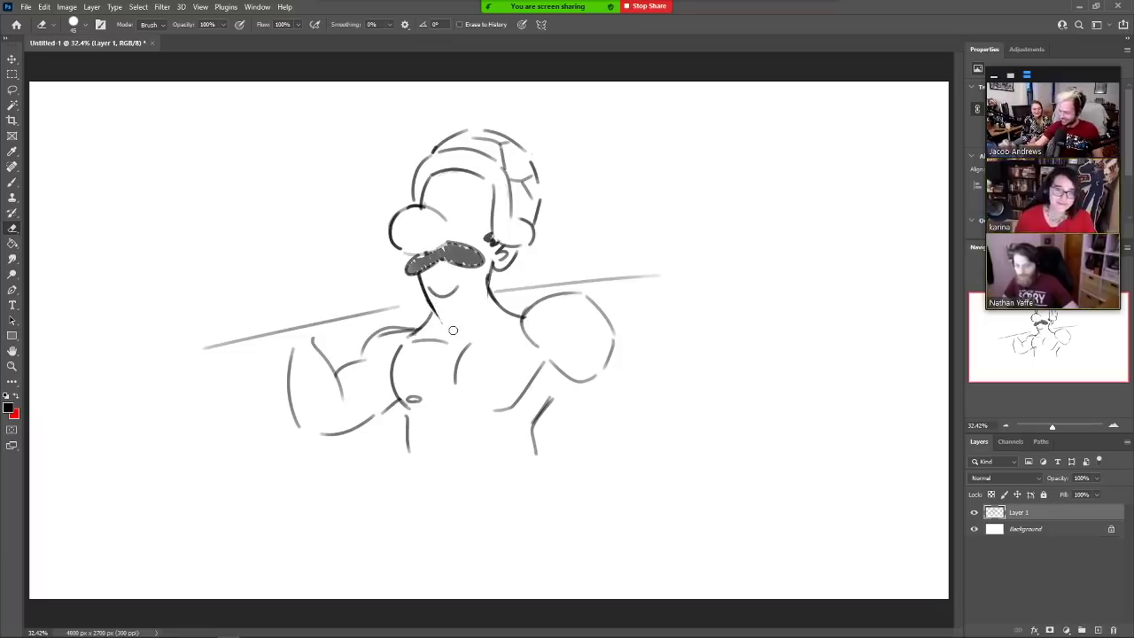
Draw three curved spot outlines around the edge of the ball-shaped shoulder
key("b")
mouse_move(525, 330)
left_mouse_down()
mouse_move(552, 325)
mouse_move(577, 287)
mouse_move(580, 326)
left_mouse_up()
mouse_move(570, 377)
left_mouse_down()
mouse_move(608, 349)
mouse_move(572, 355)
mouse_move(613, 344)
left_mouse_up()
key("ctrl+z")
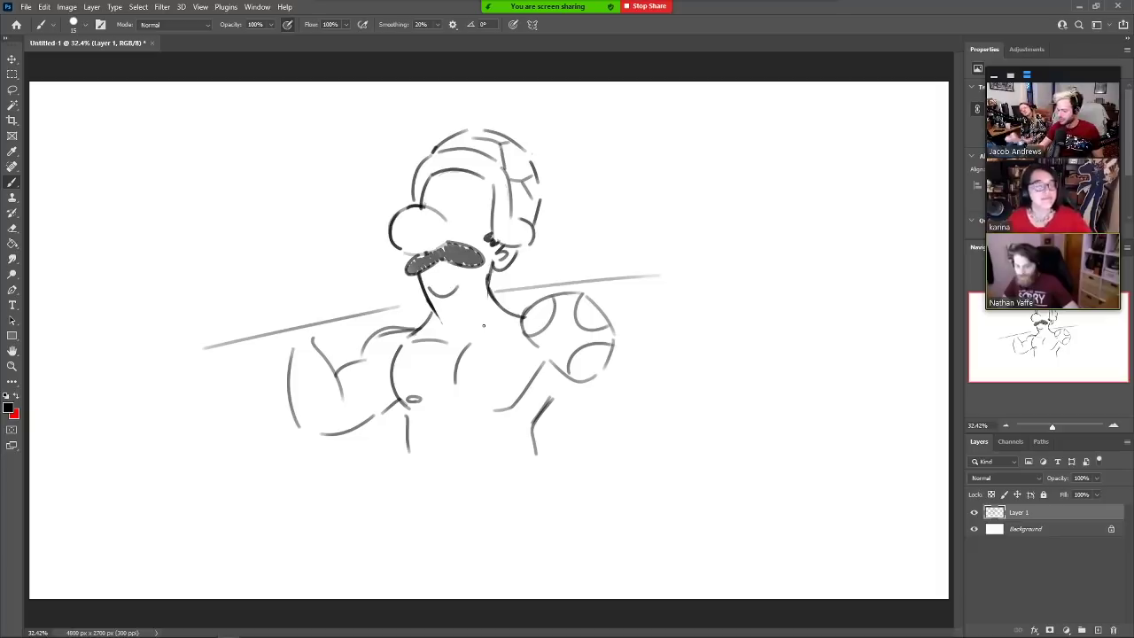
Replace the short centre chest line with a long diagonal line from the rear shoulder down across the chest
mouse_move(503, 312)
left_mouse_down()
mouse_move(452, 383)
mouse_move(459, 355)
mouse_move(452, 386)
left_mouse_up()
key("e")
key("b")
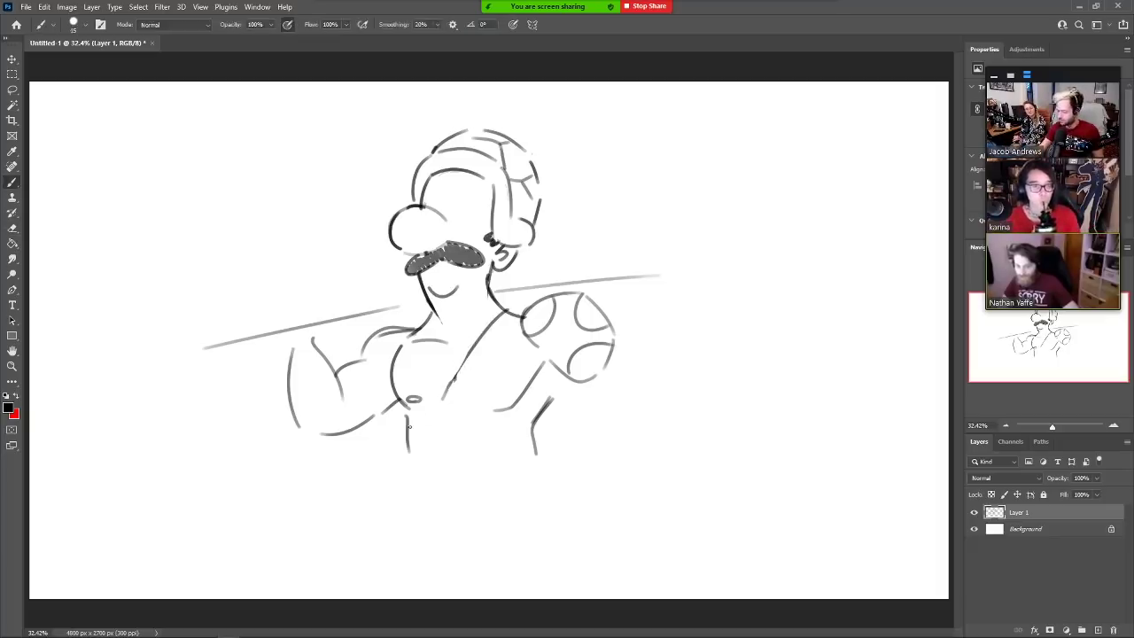
Extend the diagonal chest line down to the front of the waist and clean up its doubled strokes
left_click_drag(408, 431, 487, 331)
key("e")
left_click_drag(446, 395, 466, 371)
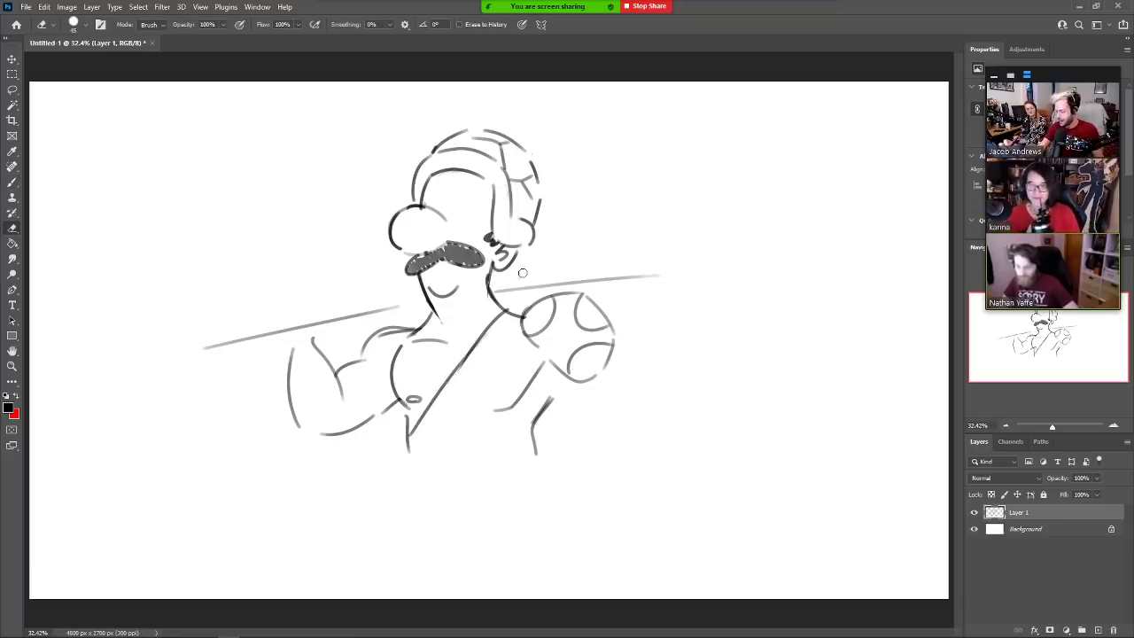
Draw a ragged cloth edge at the rear shoulder continuing down the torso's side to the waist, and add dark hair tufts below the ear
key("b")
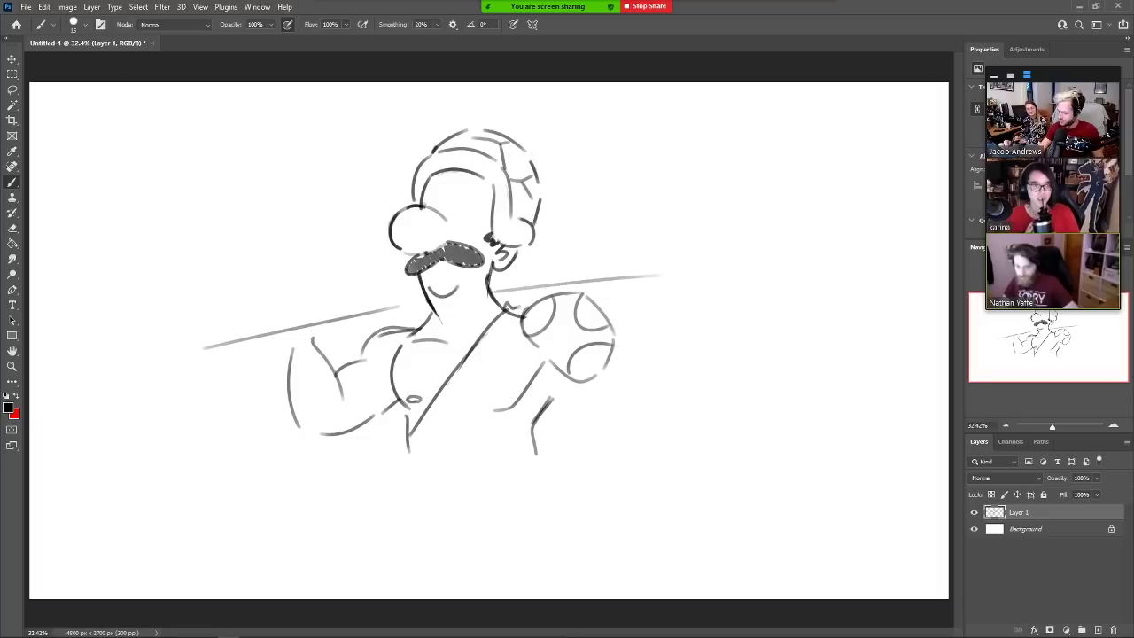
key("e")
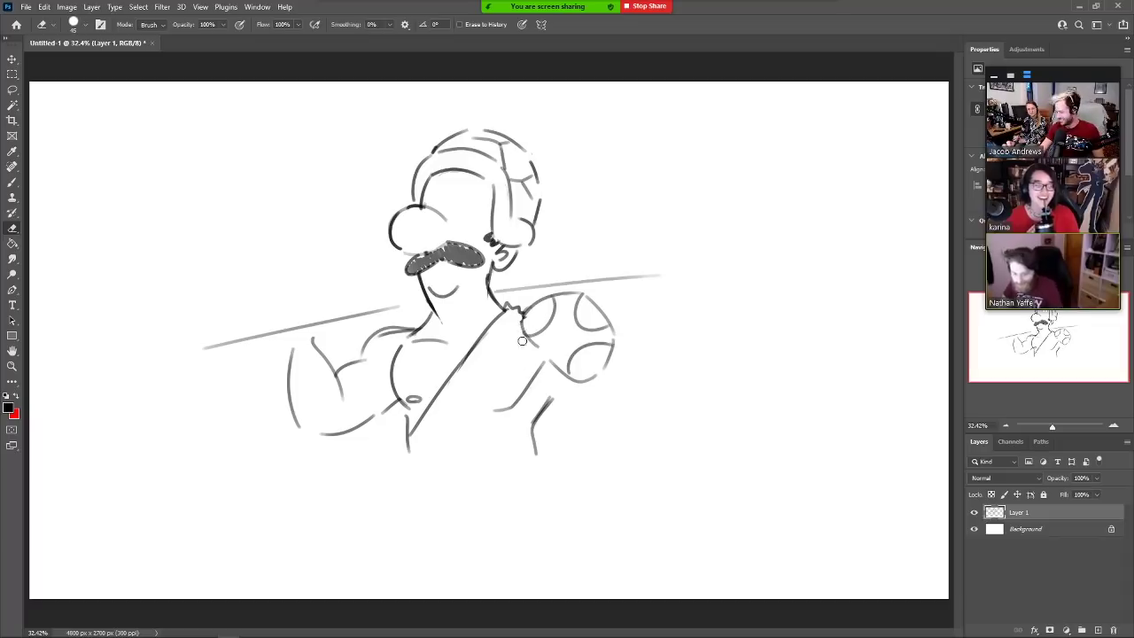
key("b")
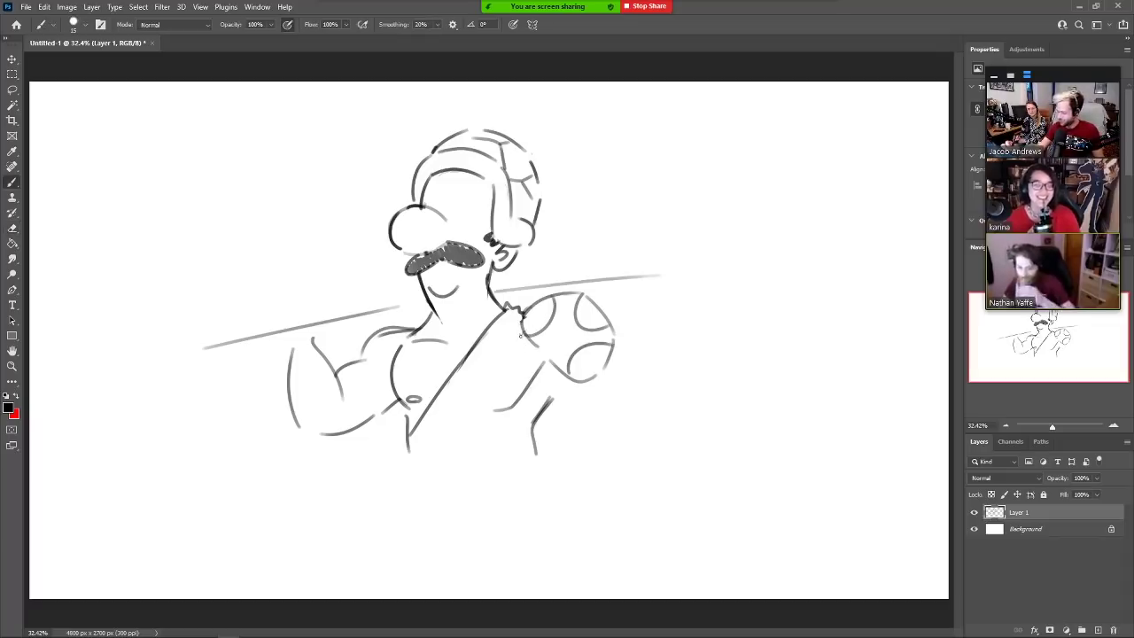
left_click_drag(522, 335, 540, 413)
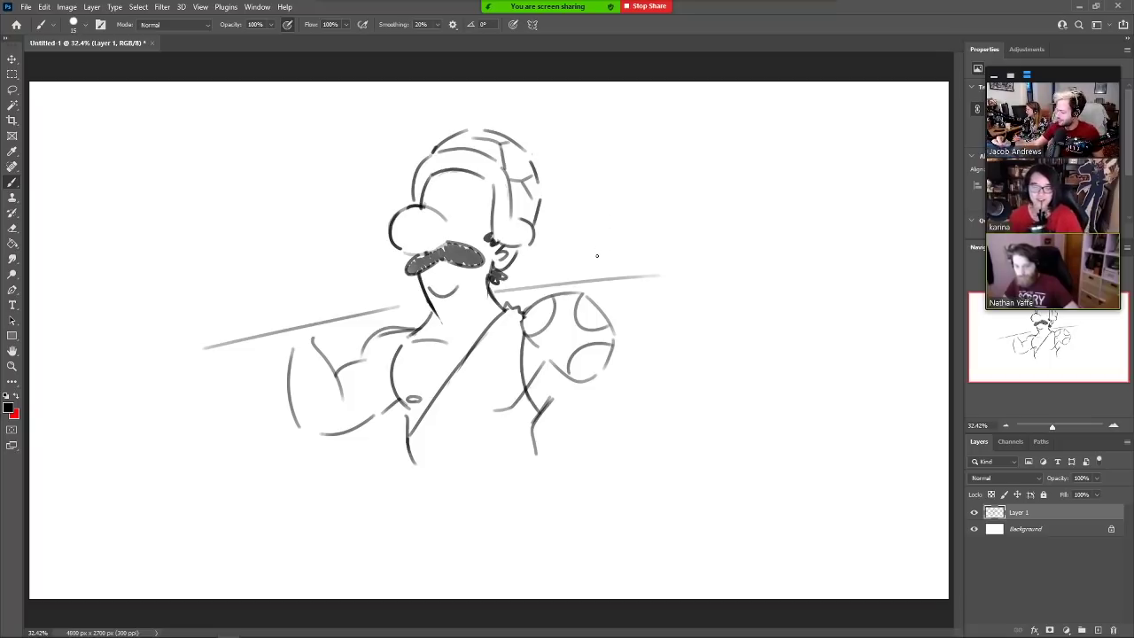
mouse_move(597, 256)
left_mouse_down()
mouse_move(619, 201)
mouse_move(714, 228)
left_mouse_up()
mouse_move(714, 221)
left_mouse_down()
mouse_move(650, 177)
mouse_move(597, 252)
mouse_move(684, 206)
left_mouse_up()
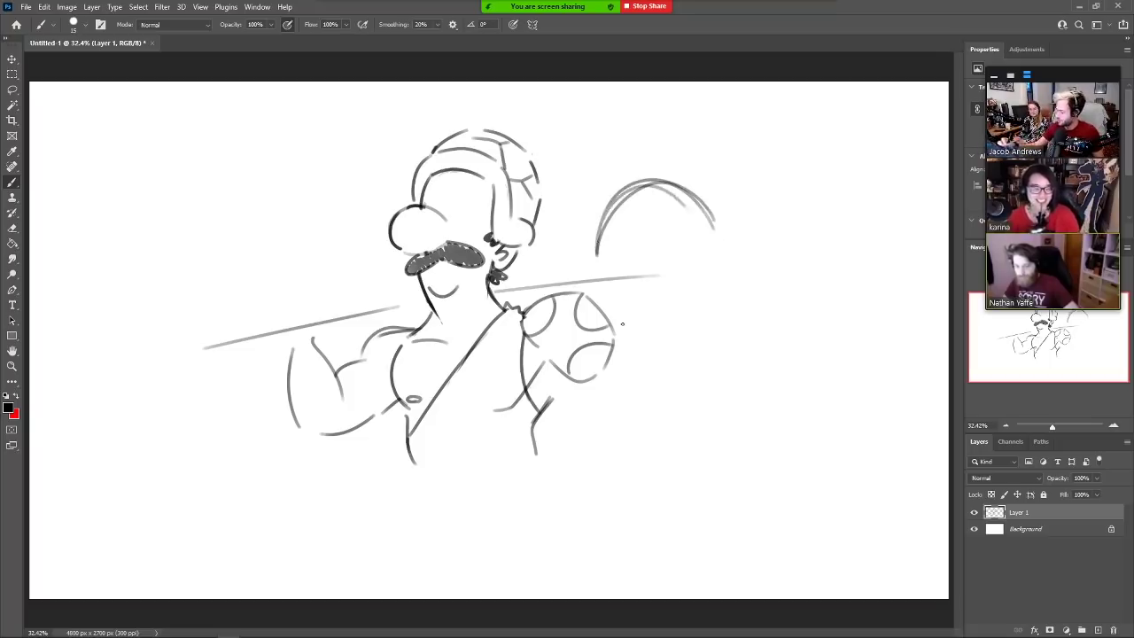
mouse_move(665, 352)
left_mouse_down()
mouse_move(721, 275)
mouse_move(713, 330)
left_mouse_up()
key("ctrl+z")
key("ctrl+z")
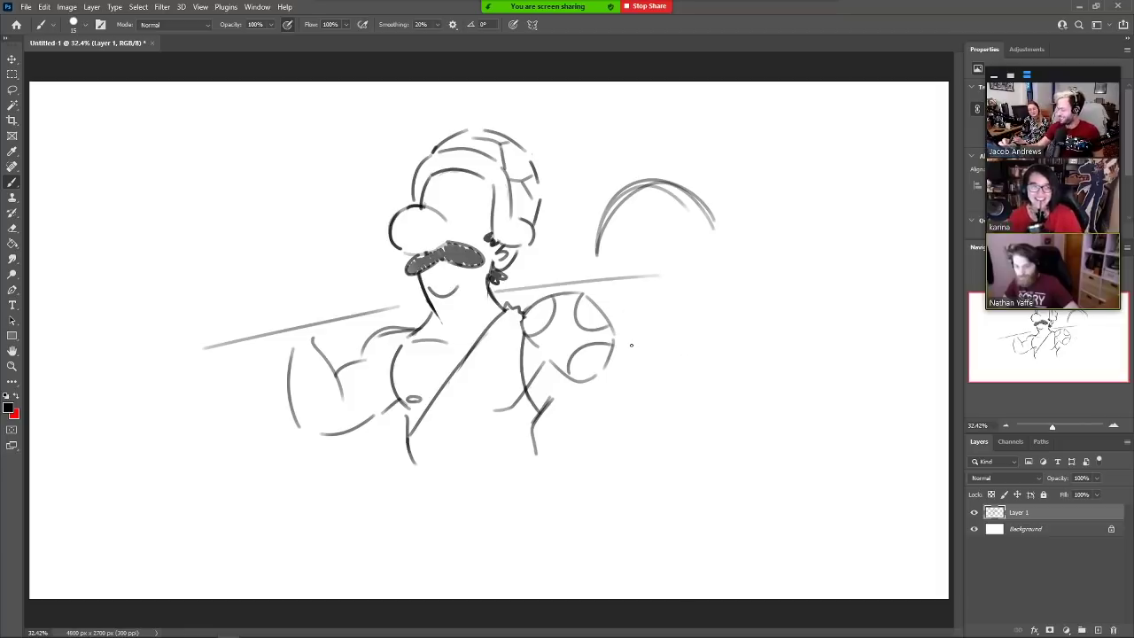
left_click_drag(631, 345, 724, 287)
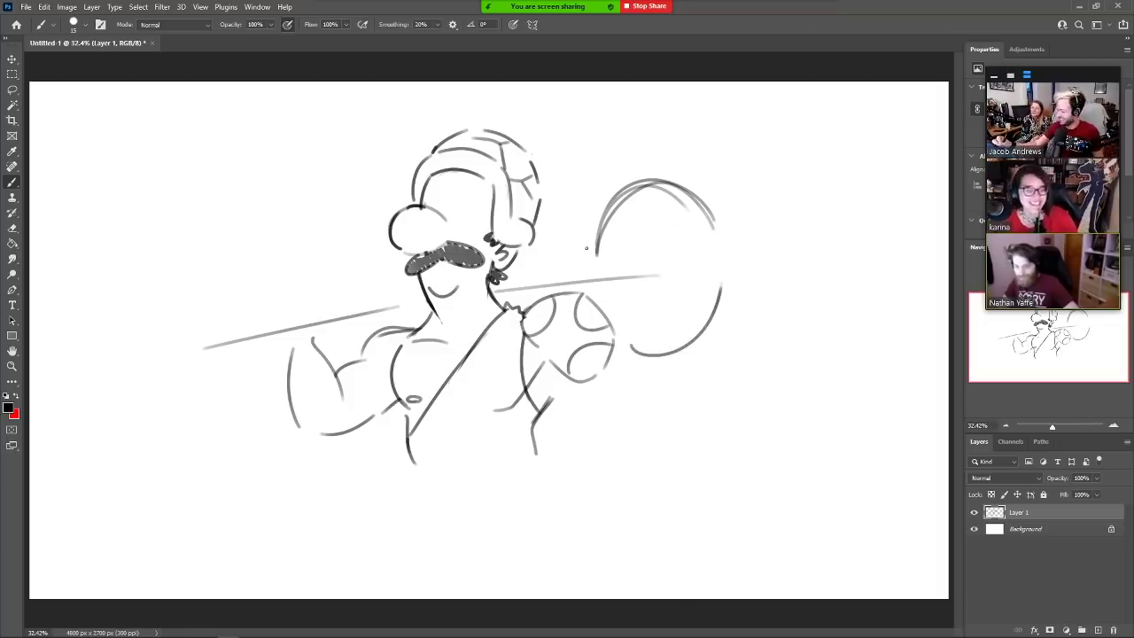
key("e")
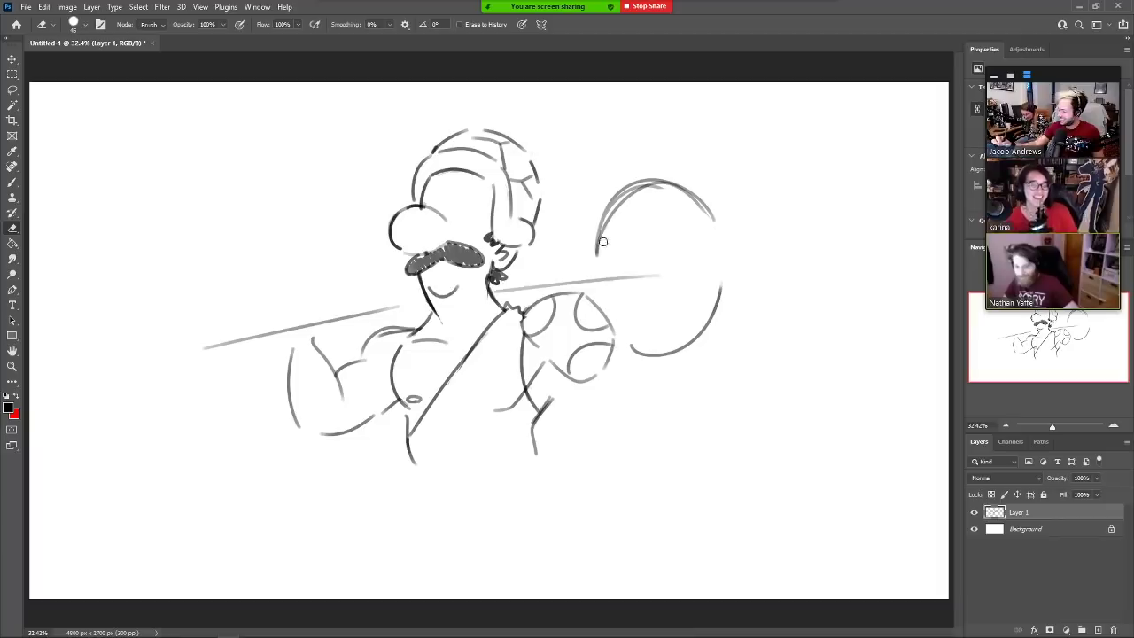
mouse_move(632, 352)
left_mouse_down()
mouse_move(714, 323)
mouse_move(700, 204)
mouse_move(606, 226)
mouse_move(610, 196)
mouse_move(596, 259)
mouse_move(617, 215)
mouse_move(658, 174)
left_mouse_up()
left_click(634, 182)
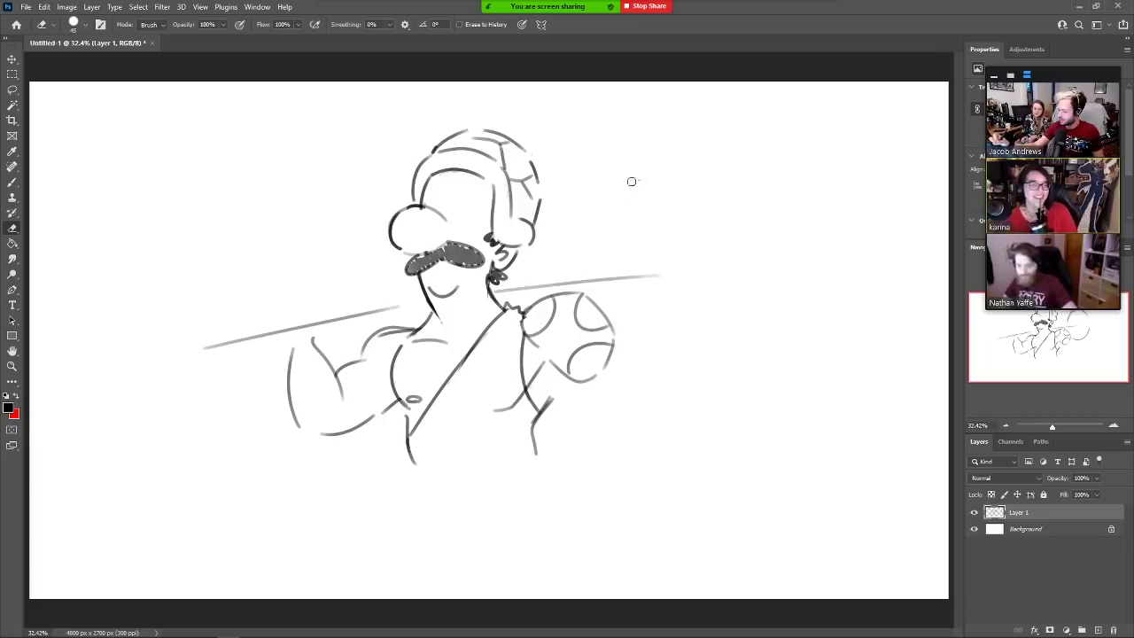
Draw a large open circle above and behind the spotted shoulder, with a second outer arc along its far side
key("b")
left_click_drag(567, 263, 658, 169)
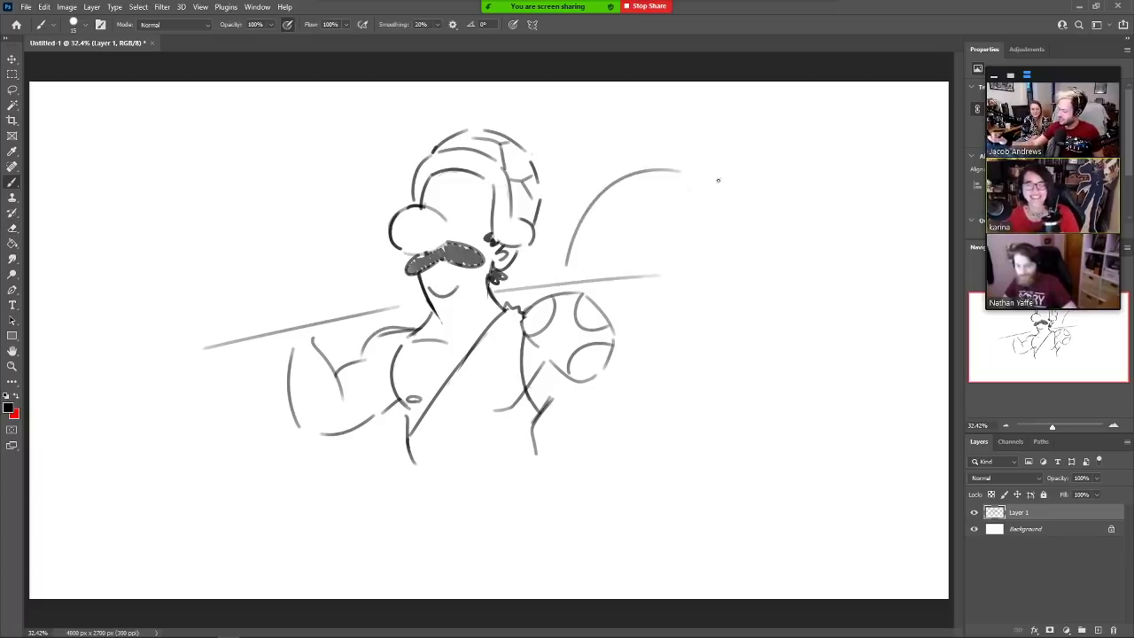
mouse_move(728, 187)
left_mouse_down()
mouse_move(729, 322)
mouse_move(616, 353)
mouse_move(750, 229)
left_mouse_up()
key("ctrl+z")
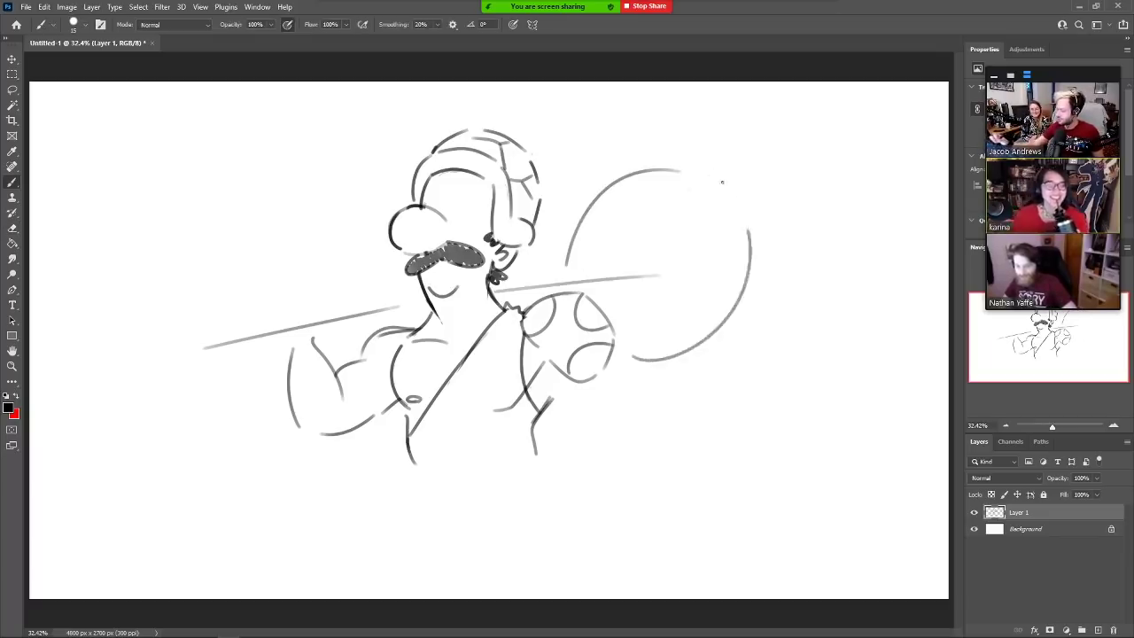
mouse_move(687, 171)
left_mouse_down()
mouse_move(748, 319)
mouse_move(691, 355)
left_mouse_up()
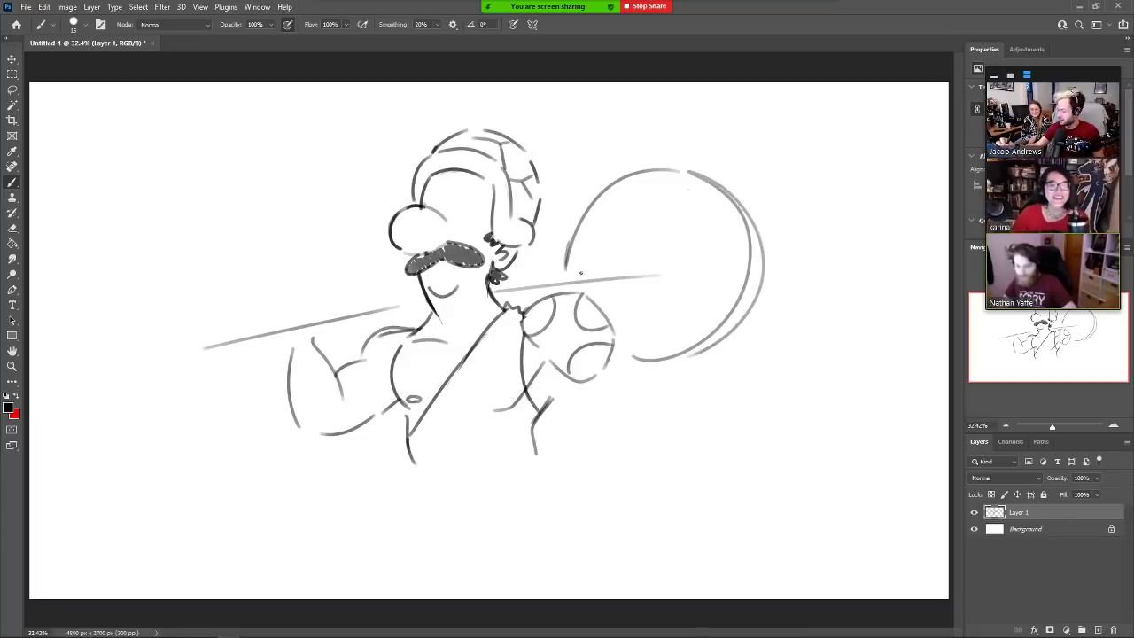
Draw a narrow pole with two parallel edges and a capped end, running from behind the neck to the large circle
left_click_drag(502, 290, 583, 274)
key("ctrl+z")
mouse_move(495, 288)
left_mouse_down()
mouse_move(558, 280)
mouse_move(497, 295)
mouse_move(592, 277)
left_mouse_up()
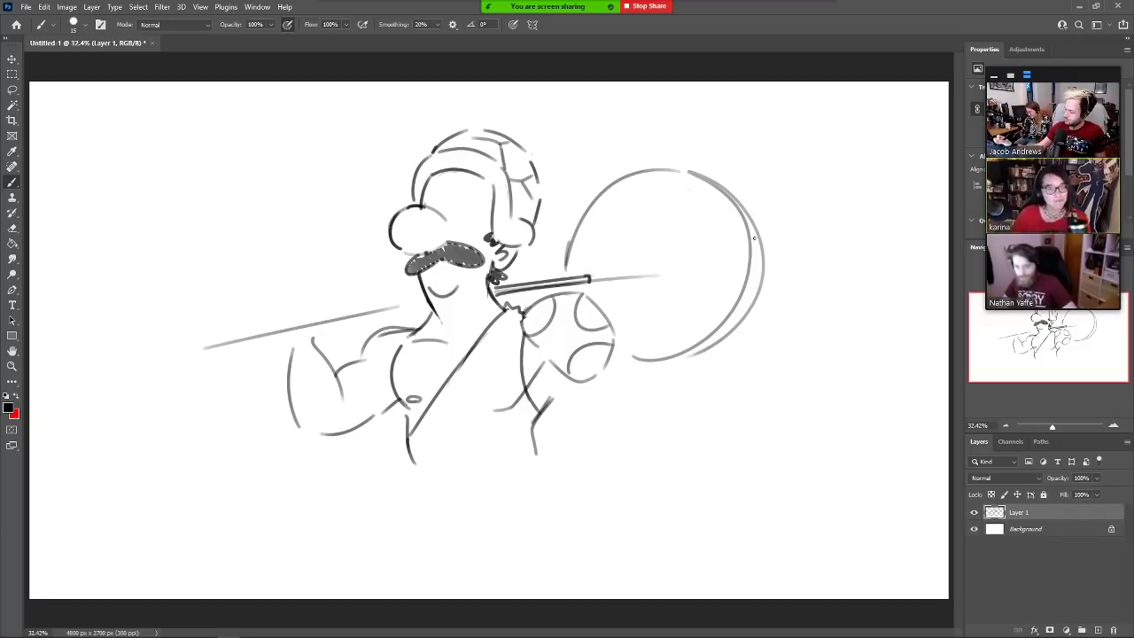
Draw a wedge-shaped open mouth on the far side of the large circle using two lines that meet near its centre
mouse_move(754, 238)
left_mouse_down()
mouse_move(708, 259)
mouse_move(660, 267)
left_mouse_up()
key("ctrl+z")
left_click_drag(752, 255, 650, 265)
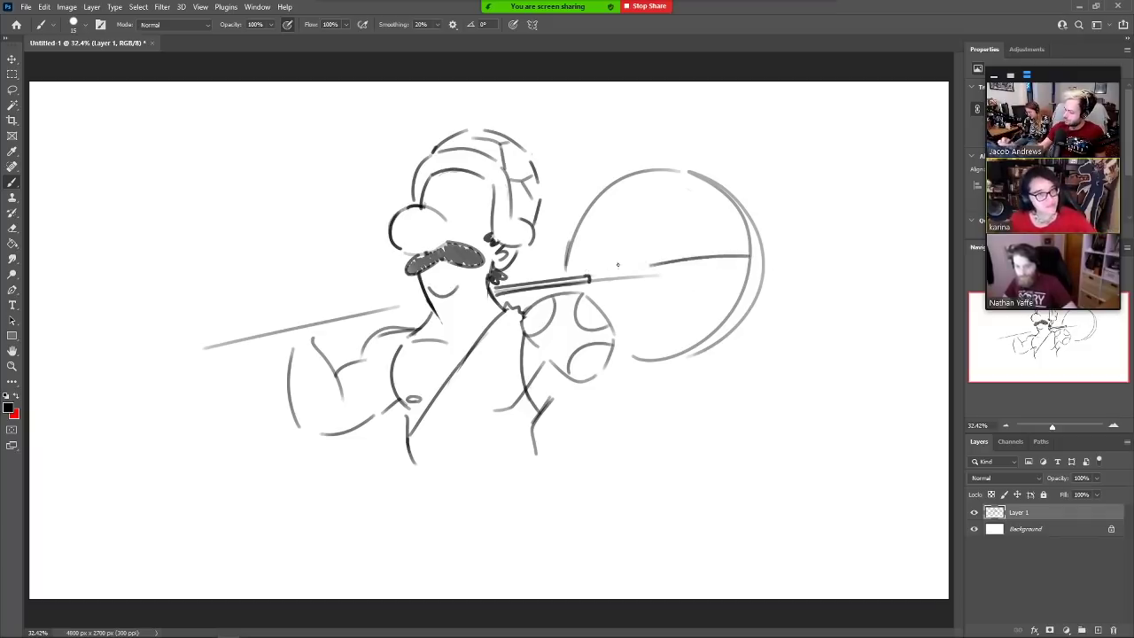
key("ctrl+z")
mouse_move(756, 235)
left_mouse_down()
mouse_move(659, 265)
mouse_move(744, 290)
left_mouse_up()
key("ctrl+z")
left_click_drag(651, 264, 780, 295)
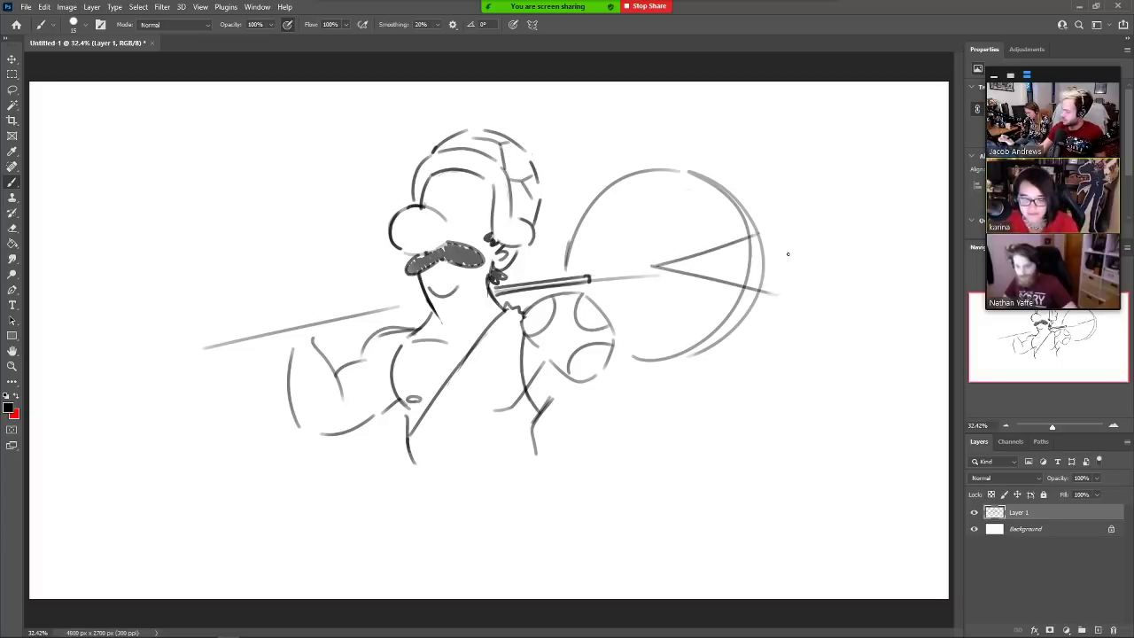
Draw a concentric round eye with a dark pupil above the mouth, and erase the circle's outline across the mouth opening
mouse_move(628, 229)
left_mouse_down()
mouse_move(652, 192)
mouse_move(672, 232)
mouse_move(626, 210)
mouse_move(647, 191)
mouse_move(658, 208)
mouse_move(648, 218)
left_mouse_up()
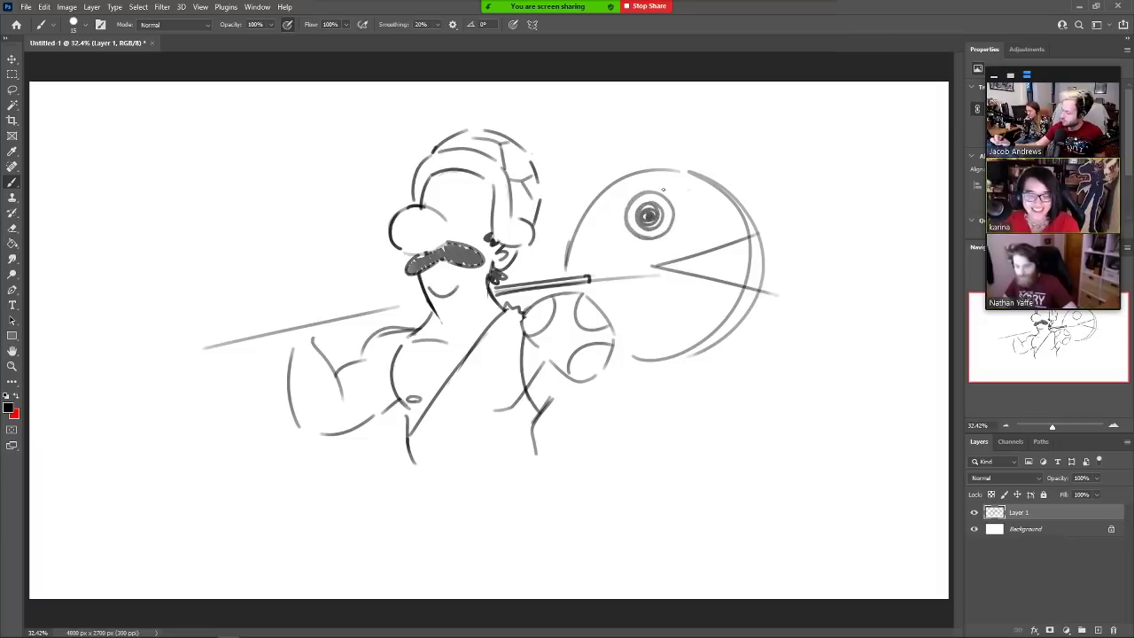
key("e")
mouse_move(755, 238)
left_mouse_down()
mouse_move(736, 266)
mouse_move(762, 285)
left_mouse_up()
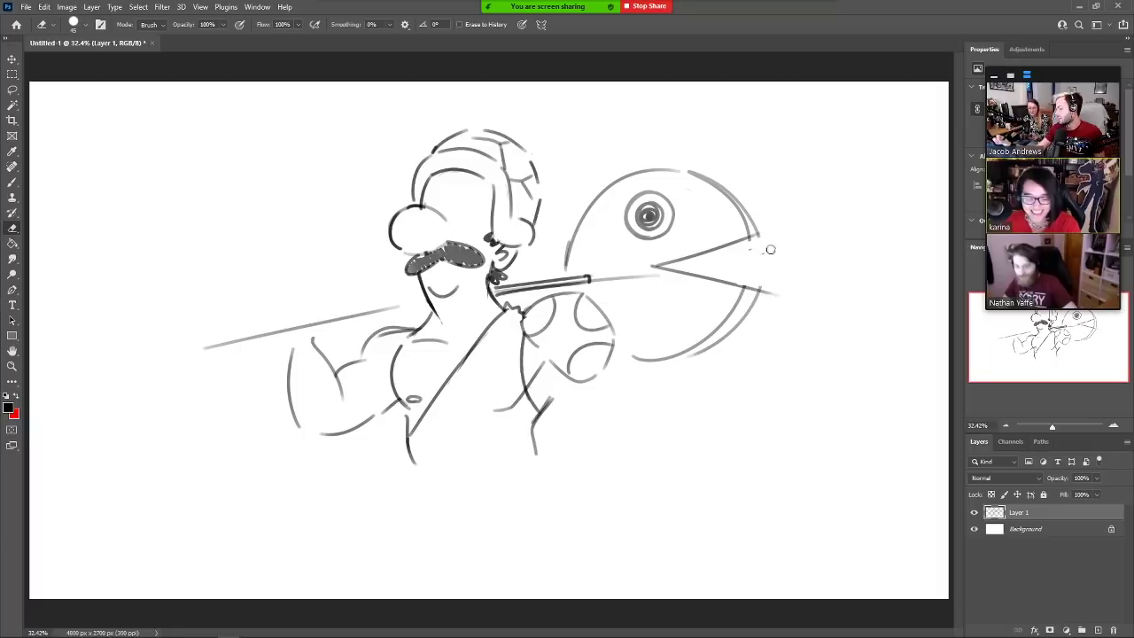
Draw a row of pointed teeth inside the mouth and close its open end with a curved line
key("b")
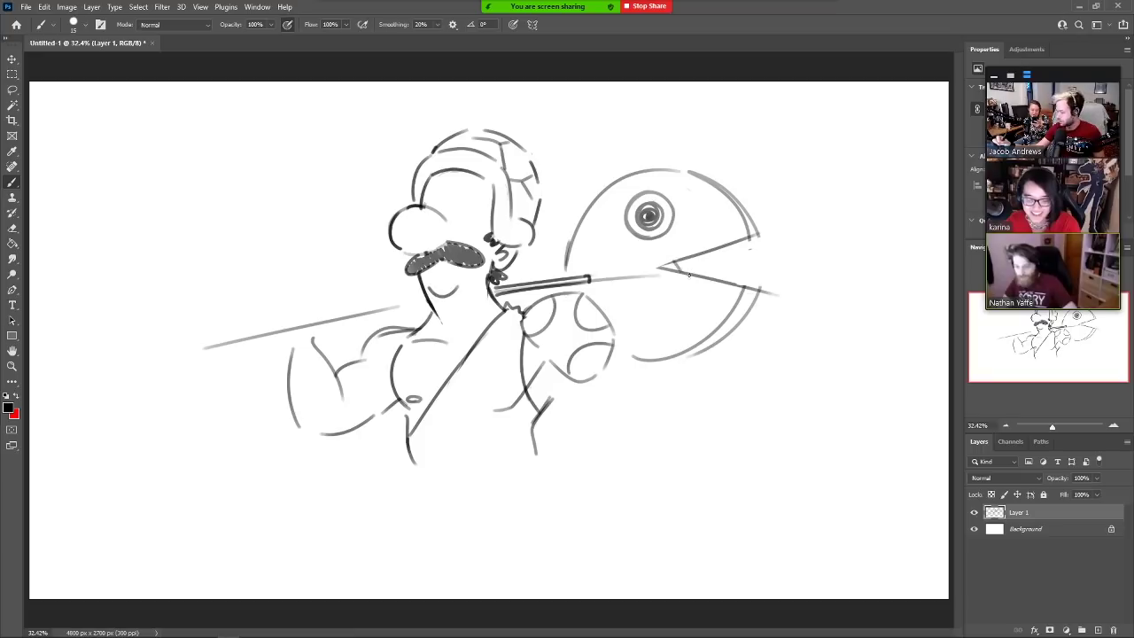
mouse_move(690, 274)
left_mouse_down()
mouse_move(698, 249)
mouse_move(718, 280)
mouse_move(726, 242)
mouse_move(735, 282)
left_mouse_up()
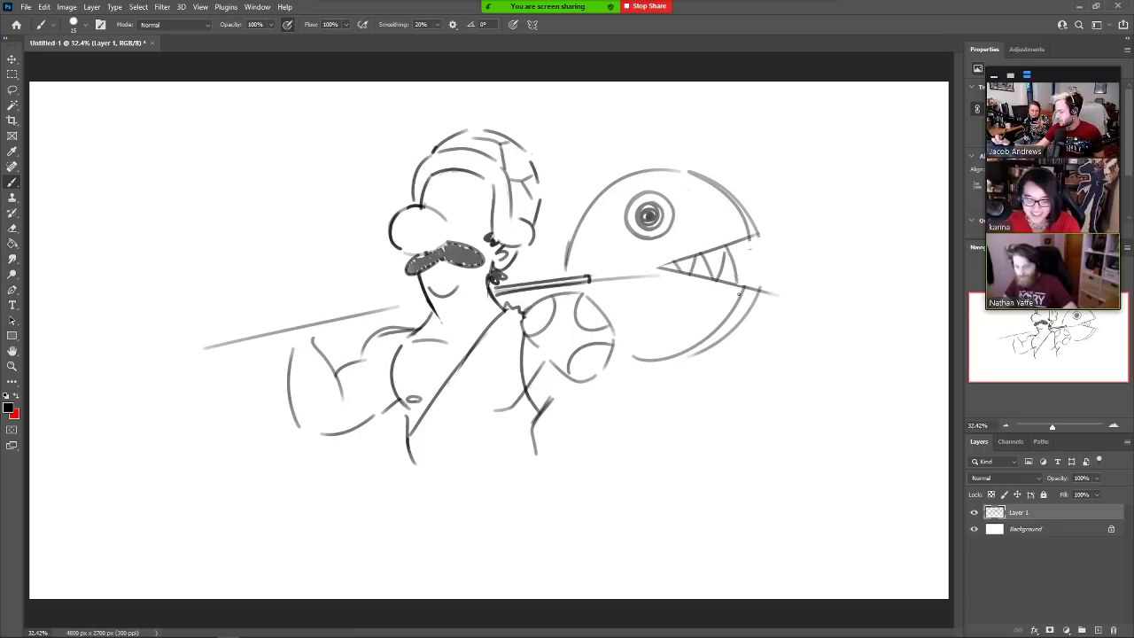
left_click_drag(749, 241, 746, 285)
Erase the doubled inner outlines above and below the mouth and the lower lip's overshooting tip
key("e")
left_click_drag(746, 233, 733, 203)
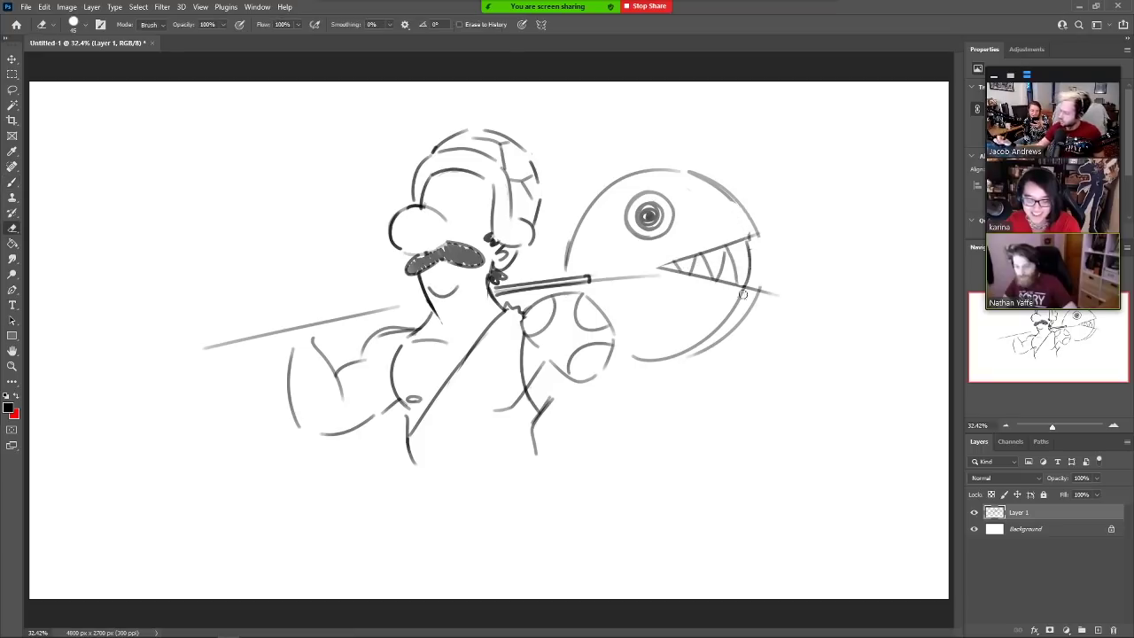
mouse_move(743, 293)
left_mouse_down()
mouse_move(670, 360)
mouse_move(682, 353)
left_mouse_up()
mouse_move(769, 289)
left_mouse_down()
mouse_move(775, 281)
mouse_move(768, 297)
left_mouse_up()
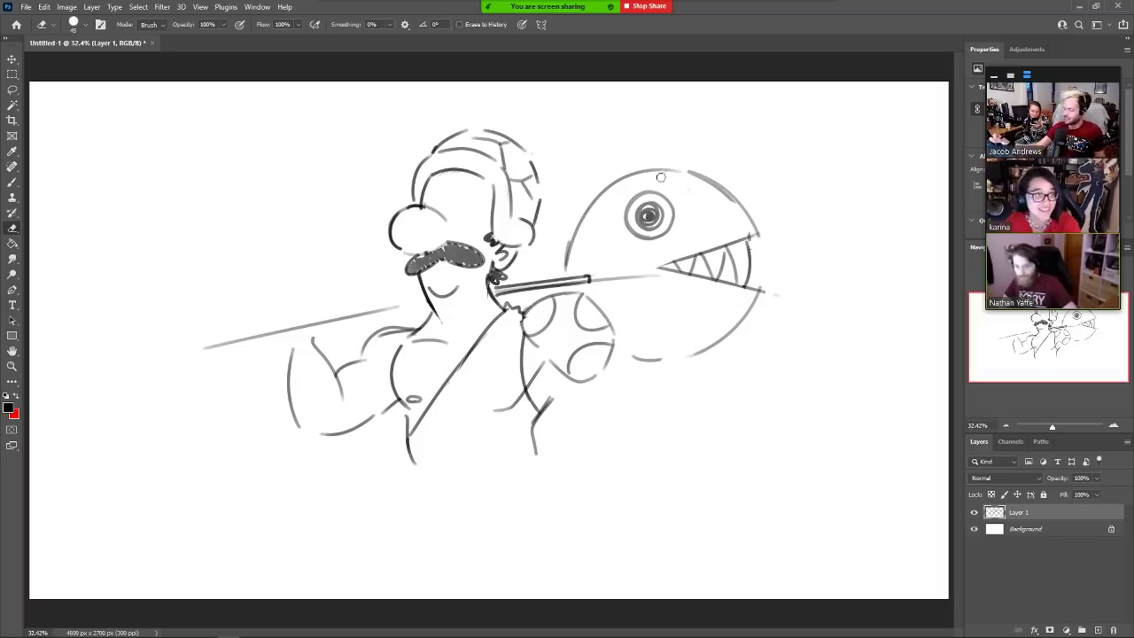
Lasso the round creature's eye, narrow it to about 75.7% width, and shift it closer to the mouth
key("l")
mouse_move(650, 257)
left_mouse_down()
mouse_move(693, 223)
mouse_move(663, 255)
left_mouse_up()
key("v")
left_click_drag(607, 214, 683, 200)
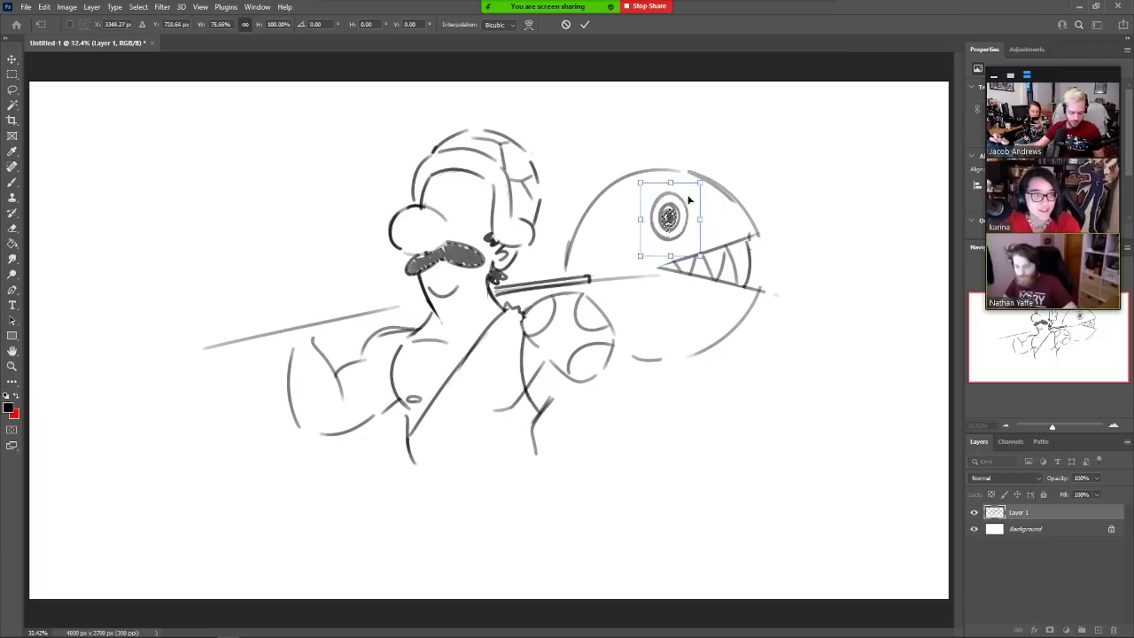
key("Return")
key("l")
key("ctrl+d")
Erase the faint guide line between the pole's capped end and the creature's mouth
key("e")
left_click_drag(662, 276, 592, 280)
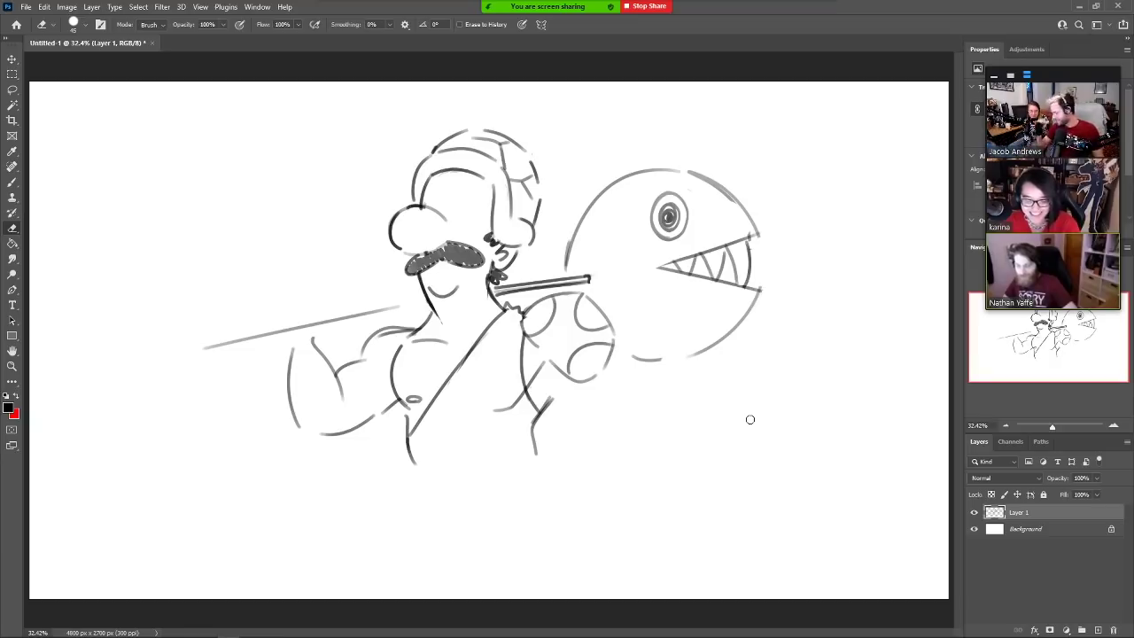
key("b")
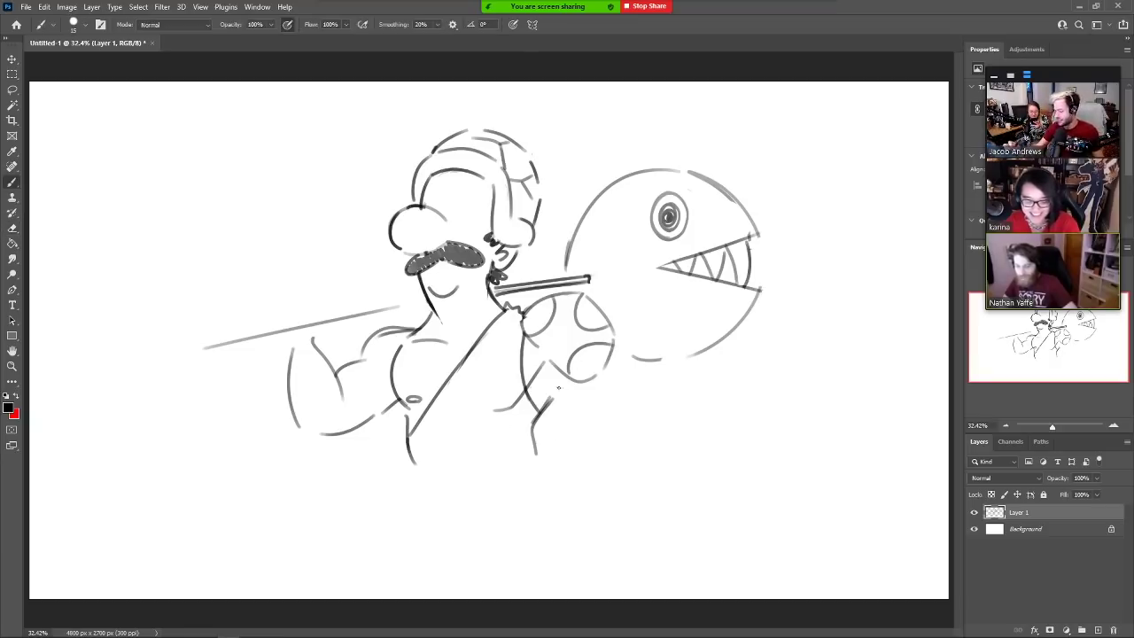
Scale the entire sketch down to about 91% and move it towards the right side of the canvas
key("v")
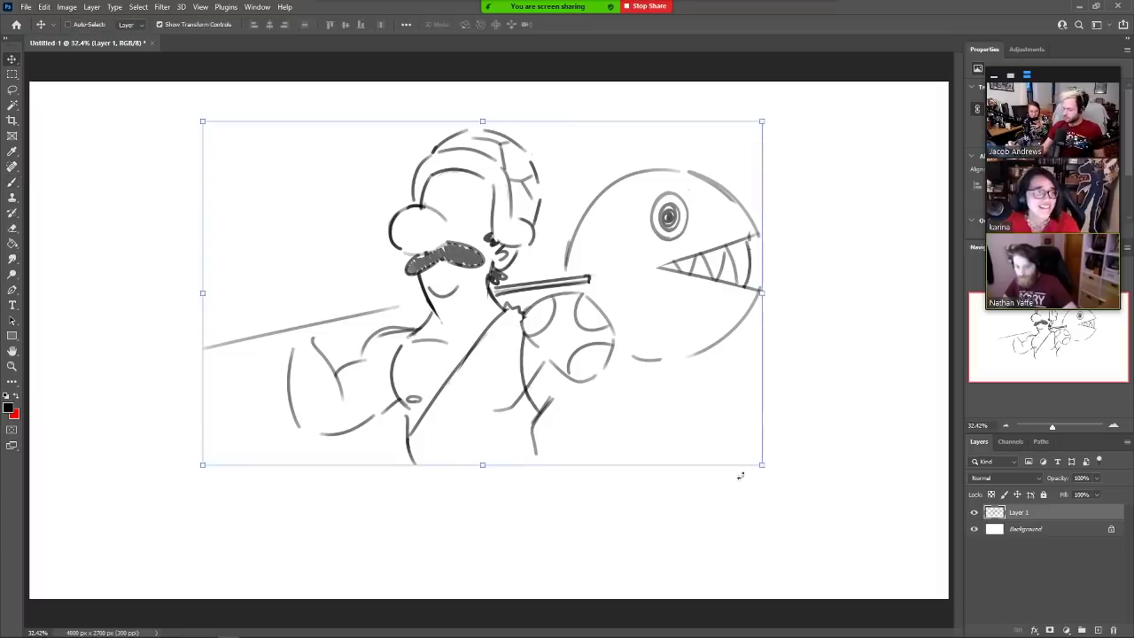
left_click_drag(763, 467, 712, 434)
mouse_move(681, 392)
left_mouse_down()
mouse_move(733, 414)
mouse_move(728, 373)
left_mouse_up()
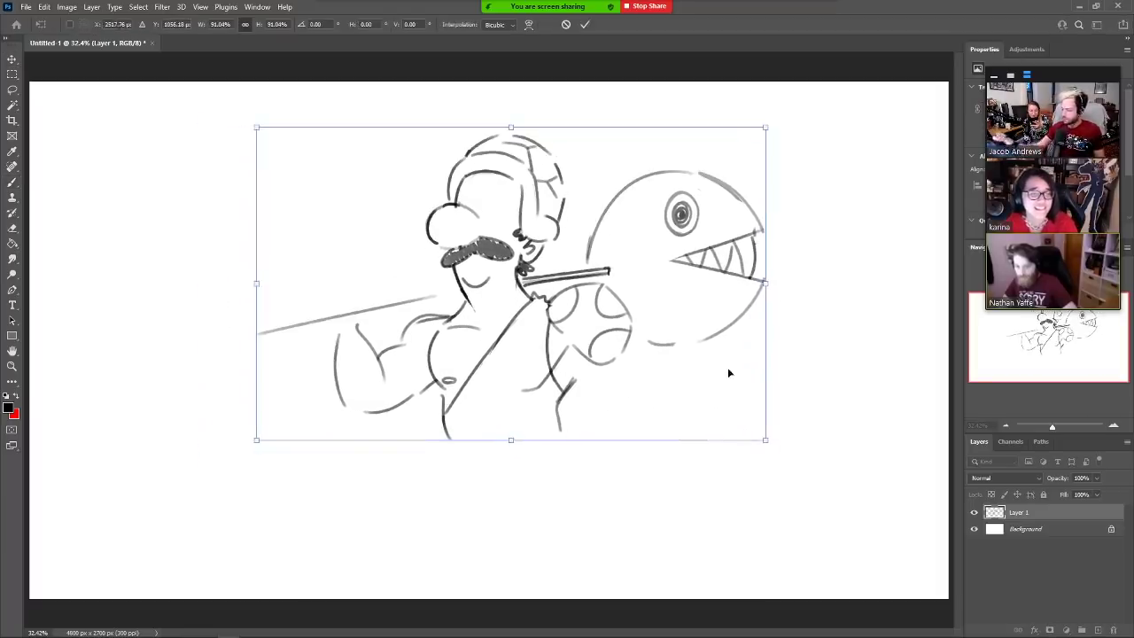
left_click(585, 24)
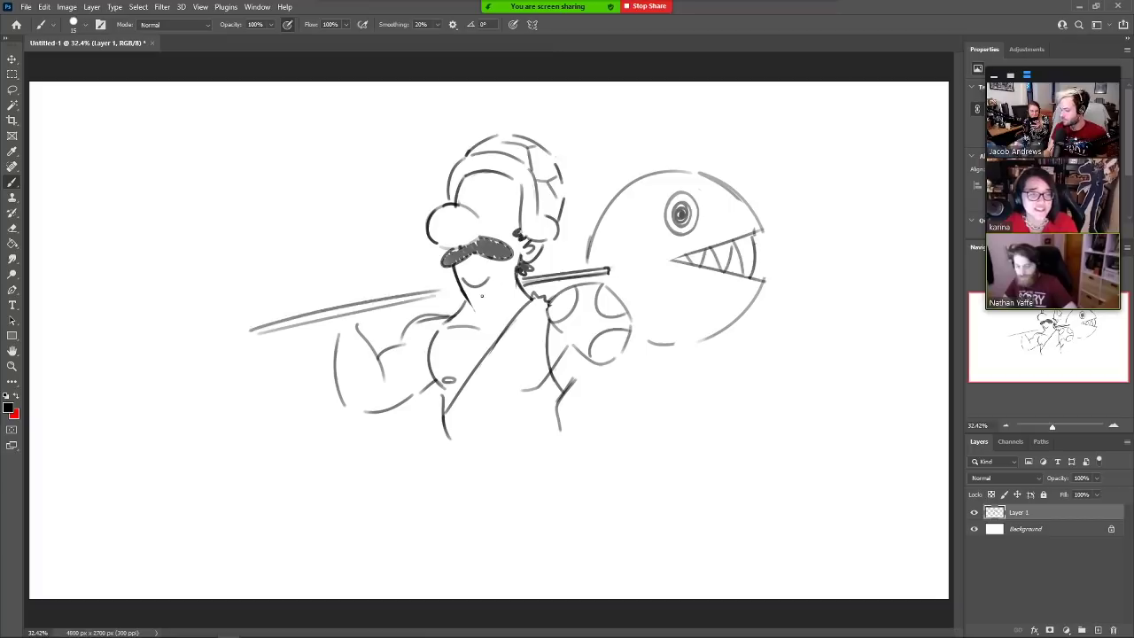
Darken the front section of the pole and add a second parallel edge from above the raised arm to the neck
key("ctrl+z")
left_click_drag(246, 330, 459, 294)
key("ctrl+z")
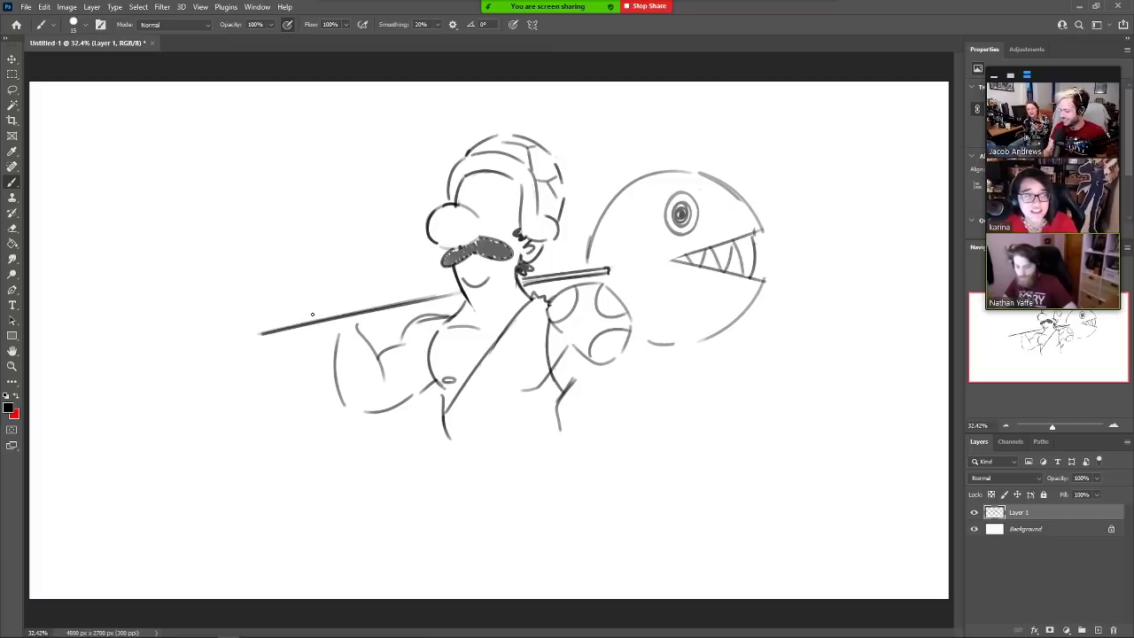
left_click_drag(269, 326, 450, 294)
key("ctrl+z")
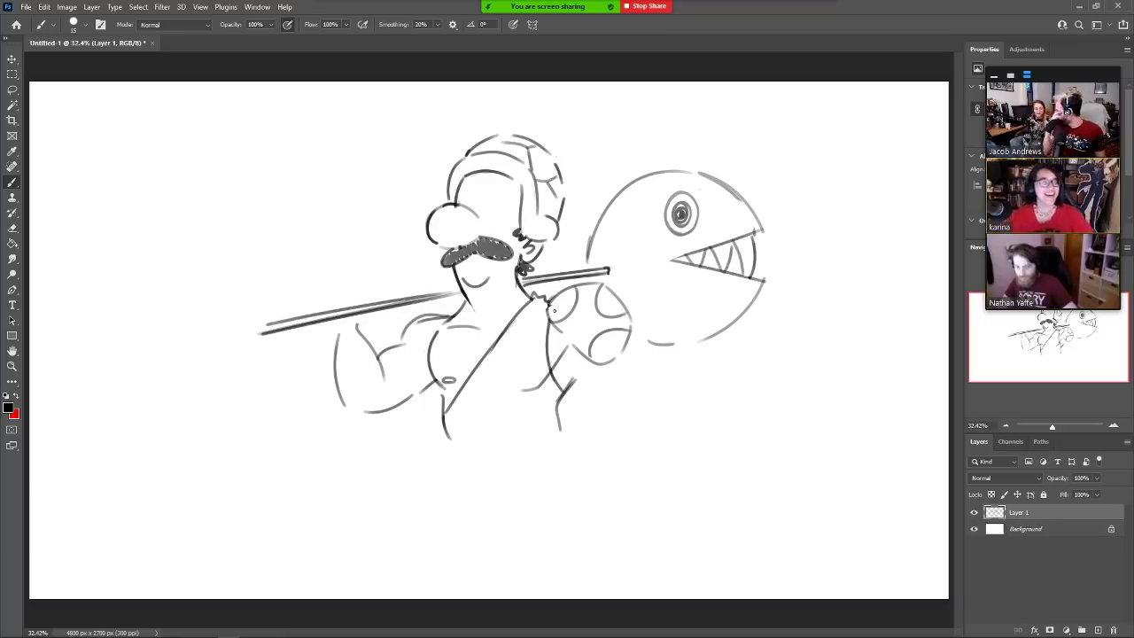
Erase the ragged cloth edge at the rear shoulder and draw a round ball with an oval highlight over the rear chest, clearing the strap line inside
key("e")
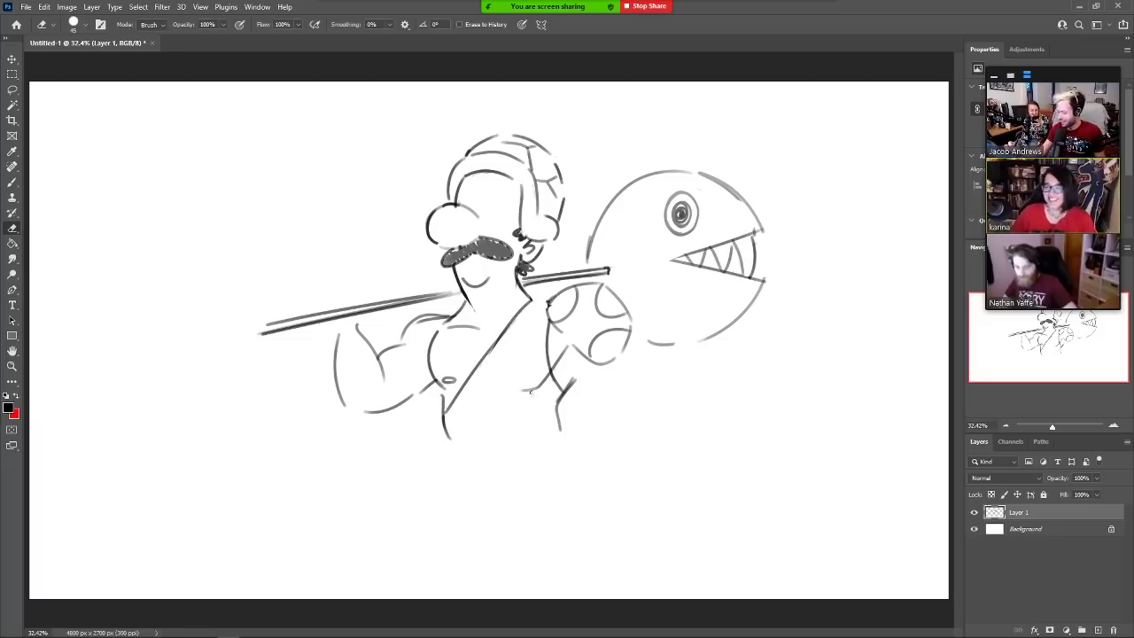
key("b")
mouse_move(536, 391)
left_mouse_down()
mouse_move(497, 336)
mouse_move(529, 322)
mouse_move(550, 354)
mouse_move(517, 386)
left_mouse_up()
key("e")
mouse_move(487, 357)
left_mouse_down()
mouse_move(506, 329)
mouse_move(546, 361)
left_mouse_up()
key("b")
key("ctrl+z")
key("e")
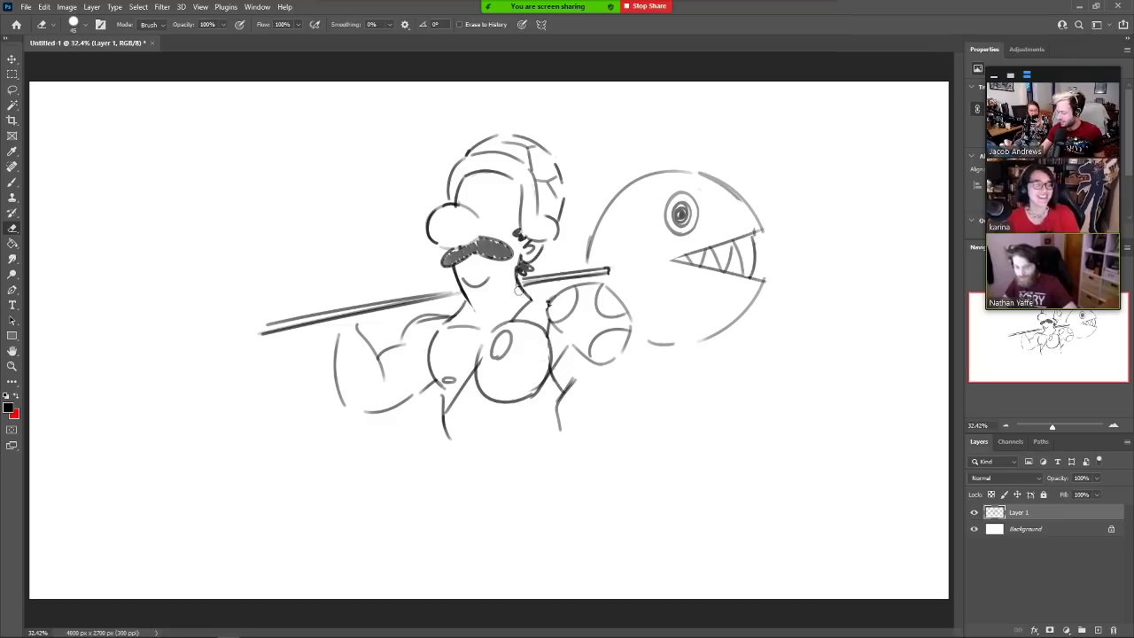
Draw gathered strap folds between the rear shoulder and the chest ball, and add short cloth creases below and beside the ball
key("b")
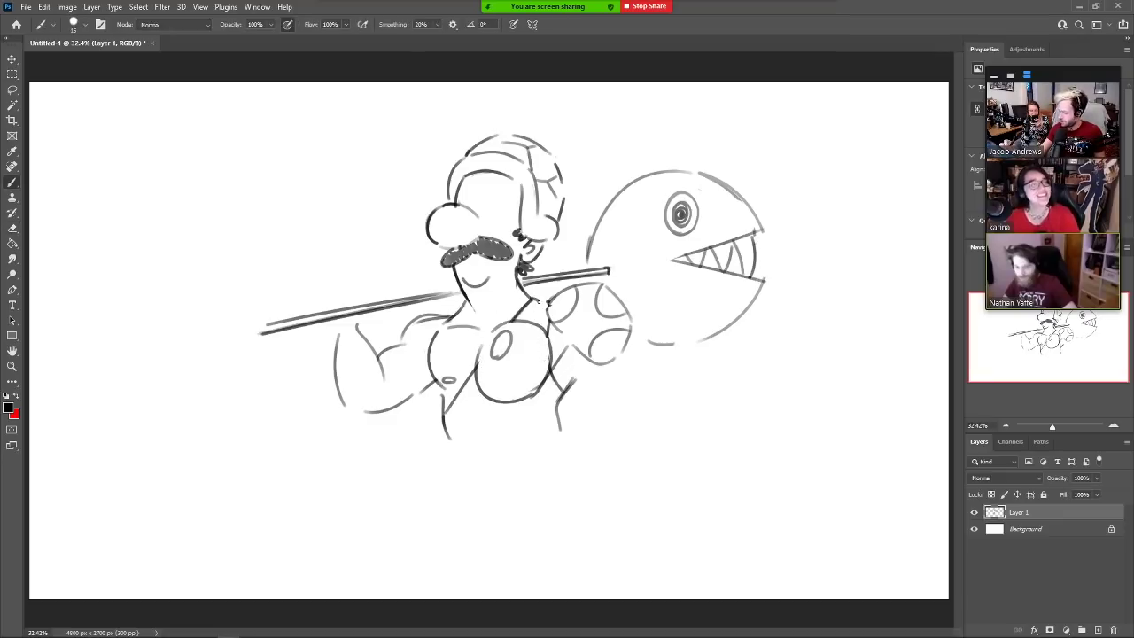
left_click_drag(538, 300, 537, 322)
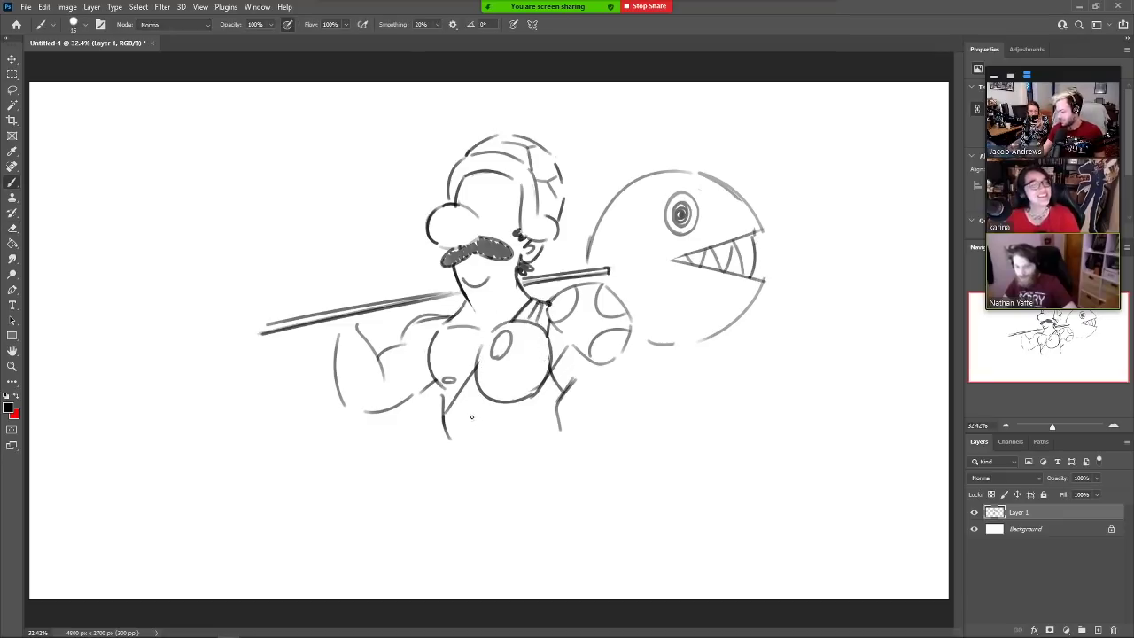
mouse_move(480, 406)
left_mouse_down()
mouse_move(471, 449)
mouse_move(503, 431)
left_mouse_up()
left_click_drag(556, 370, 549, 396)
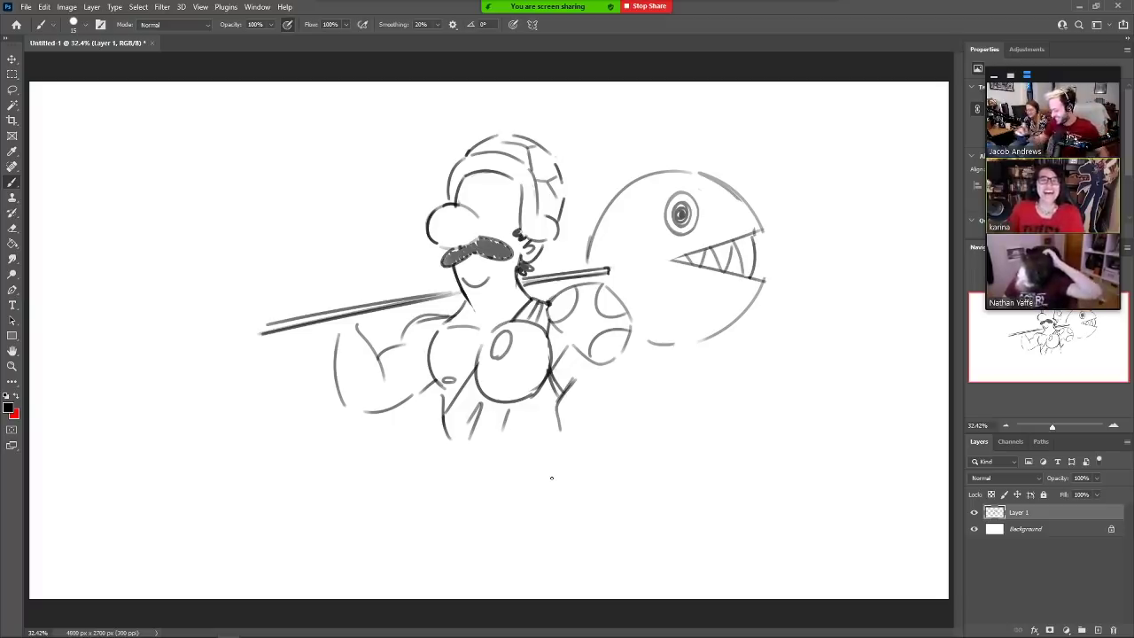
Turn the chest ball into a mask by replacing its highlight with two shaded oval eyes and a small mouth opening
mouse_move(498, 344)
left_mouse_down()
mouse_move(521, 355)
mouse_move(535, 337)
mouse_move(539, 349)
mouse_move(528, 341)
mouse_move(519, 367)
mouse_move(530, 342)
mouse_move(531, 365)
mouse_move(501, 380)
left_mouse_up()
key("ctrl+z")
key("ctrl+z")
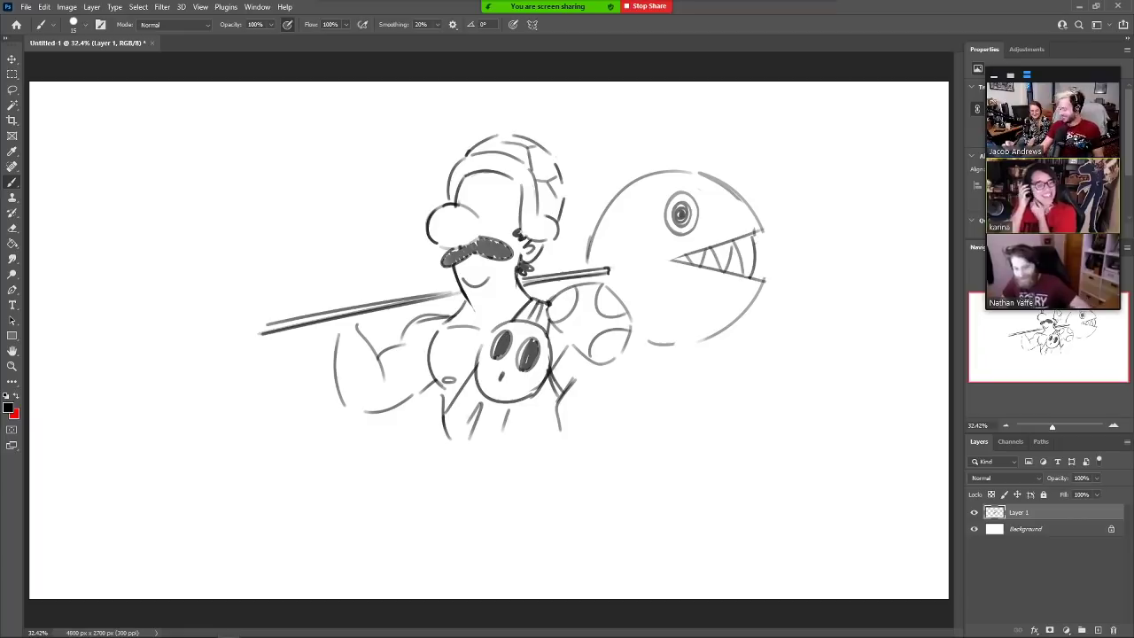
key("e")
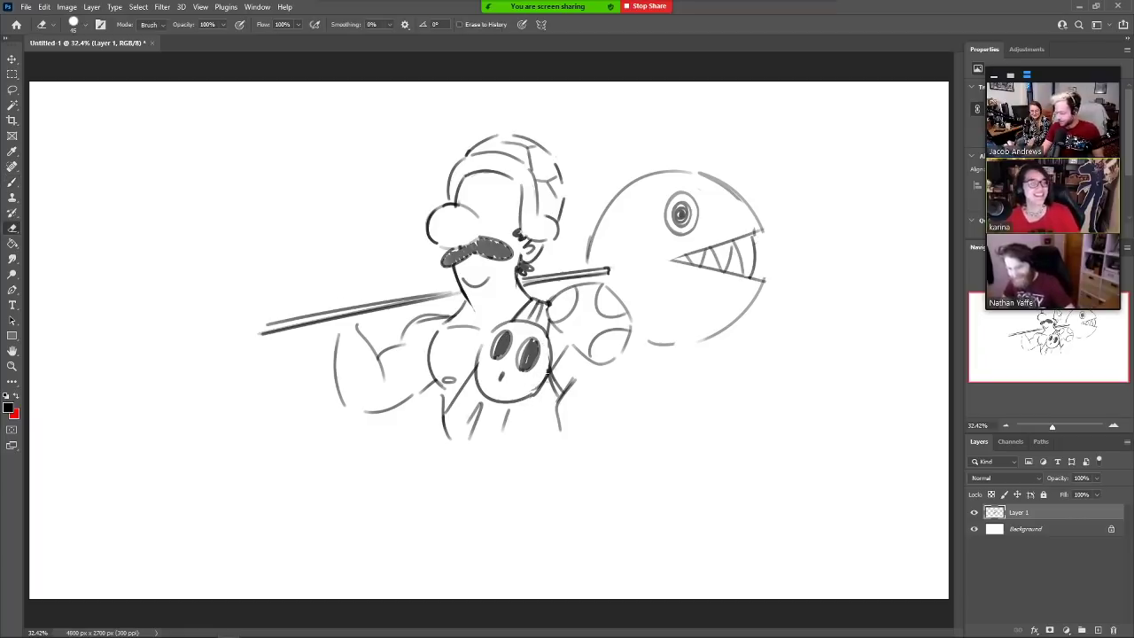
Draw a ragged lower hem across the waist of the cloth and add a small rounded lobe beneath each corner
key("b")
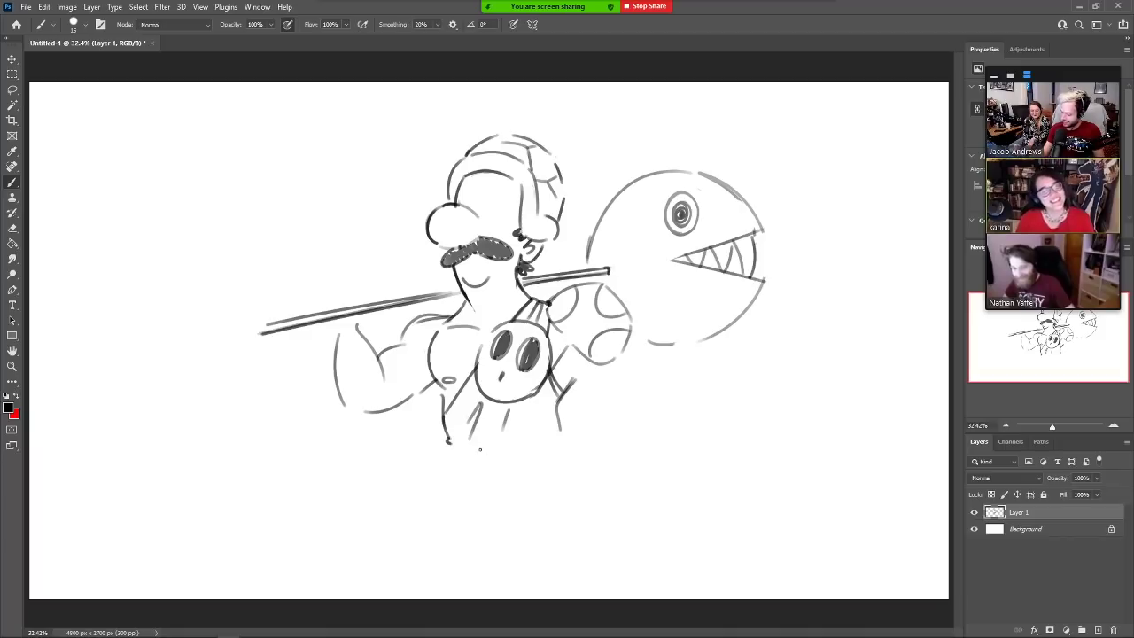
mouse_move(468, 448)
left_mouse_down()
mouse_move(527, 431)
mouse_move(498, 453)
mouse_move(515, 451)
mouse_move(458, 449)
mouse_move(438, 465)
mouse_move(572, 450)
left_mouse_up()
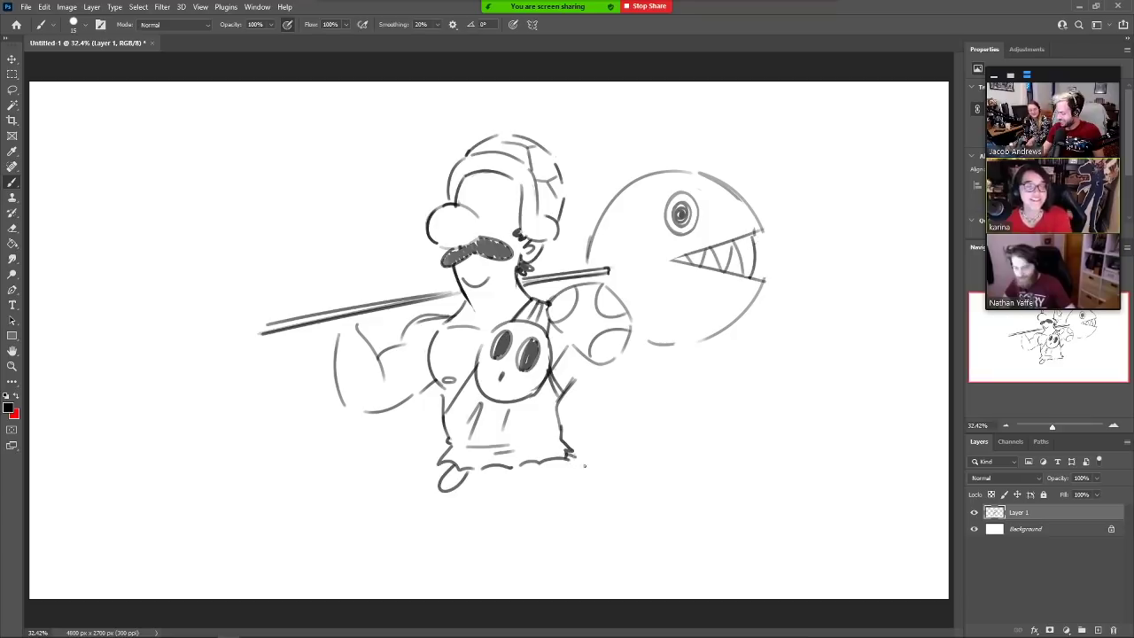
mouse_move(574, 455)
left_mouse_down()
mouse_move(559, 470)
mouse_move(573, 455)
mouse_move(568, 480)
mouse_move(555, 466)
left_mouse_up()
key("ctrl+z")
key("e")
key("b")
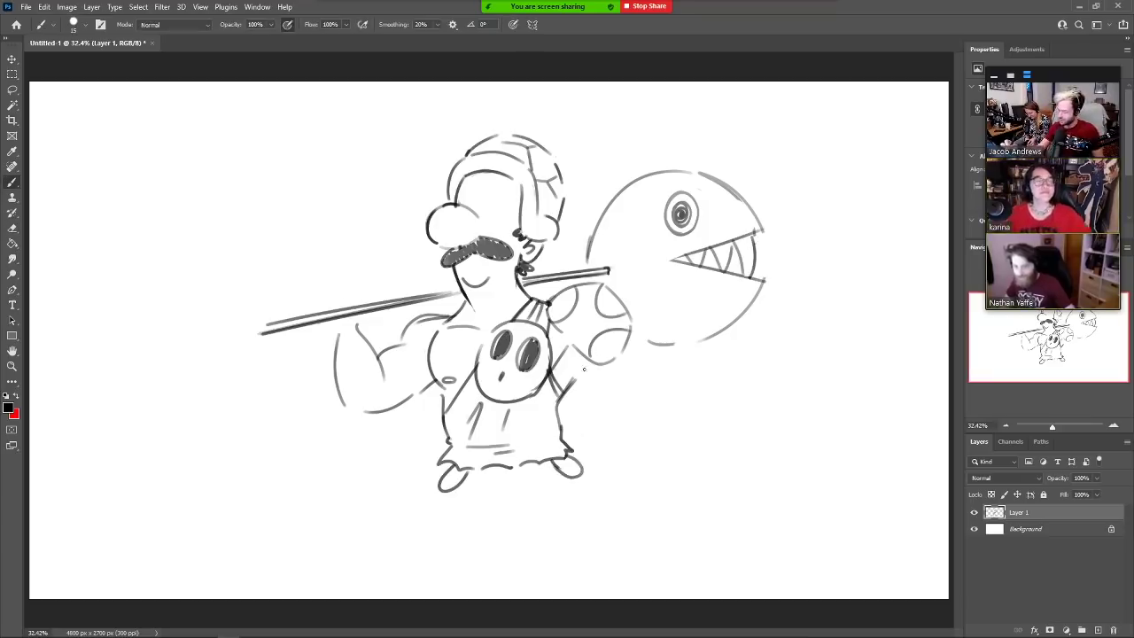
Draw the armpit curve, outline the spotted shoulder's lower edge, and rough in the inner and outer lines of the hanging arm
left_click_drag(560, 379, 584, 398)
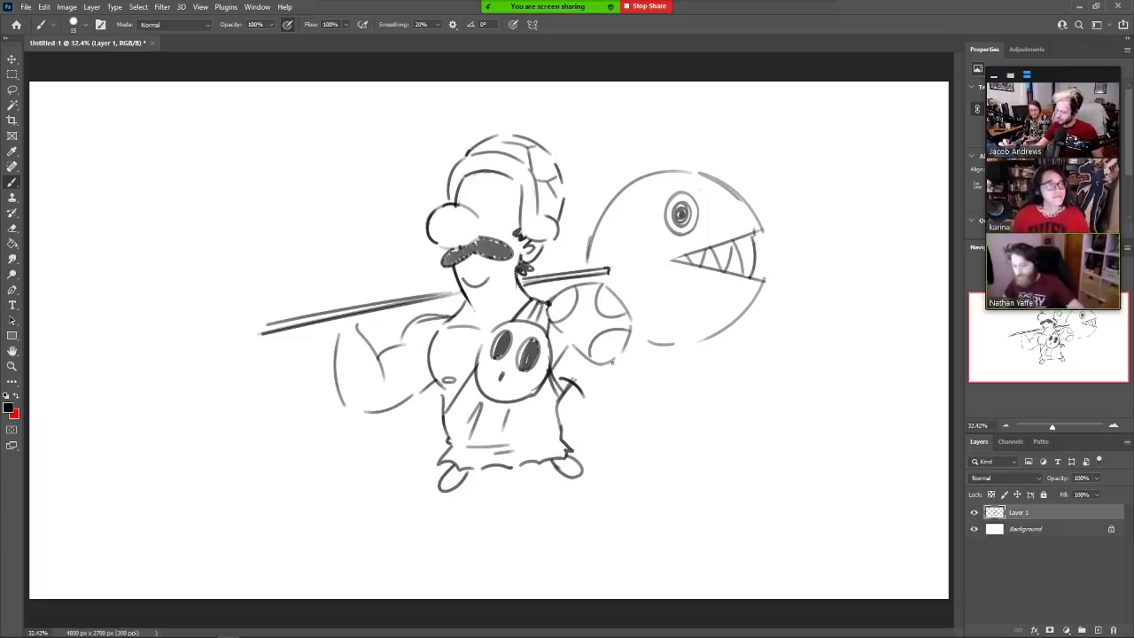
key("ctrl+z")
left_click_drag(559, 387, 587, 399)
key("ctrl+z")
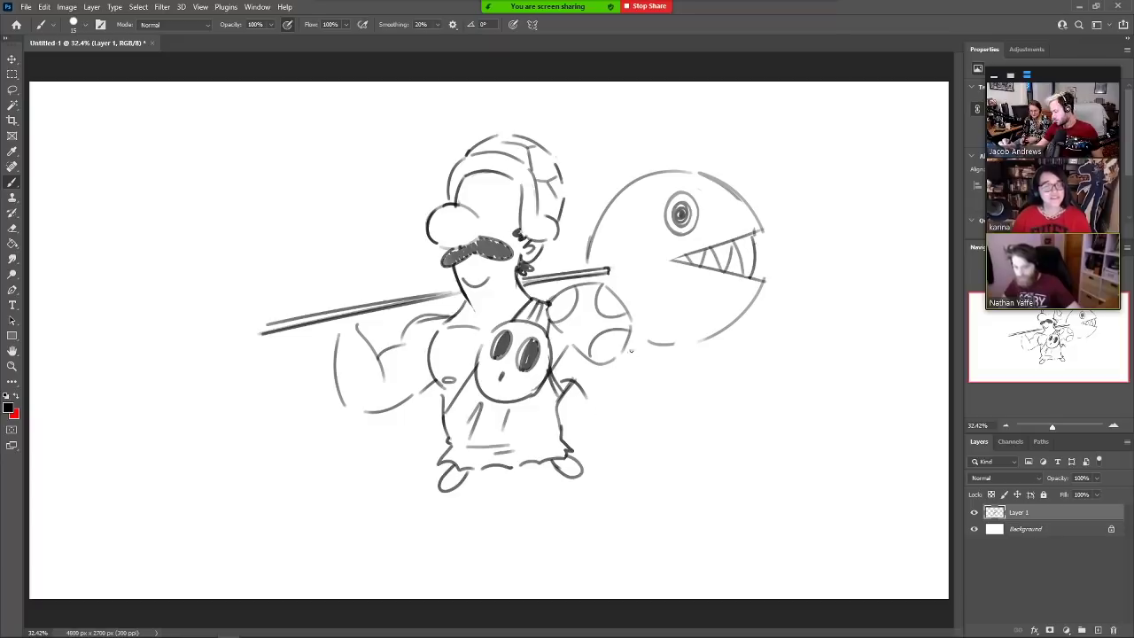
mouse_move(548, 303)
left_mouse_down()
mouse_move(610, 365)
mouse_move(631, 329)
mouse_move(654, 411)
mouse_move(613, 455)
left_mouse_up()
key("ctrl+z")
left_click_drag(589, 406, 621, 464)
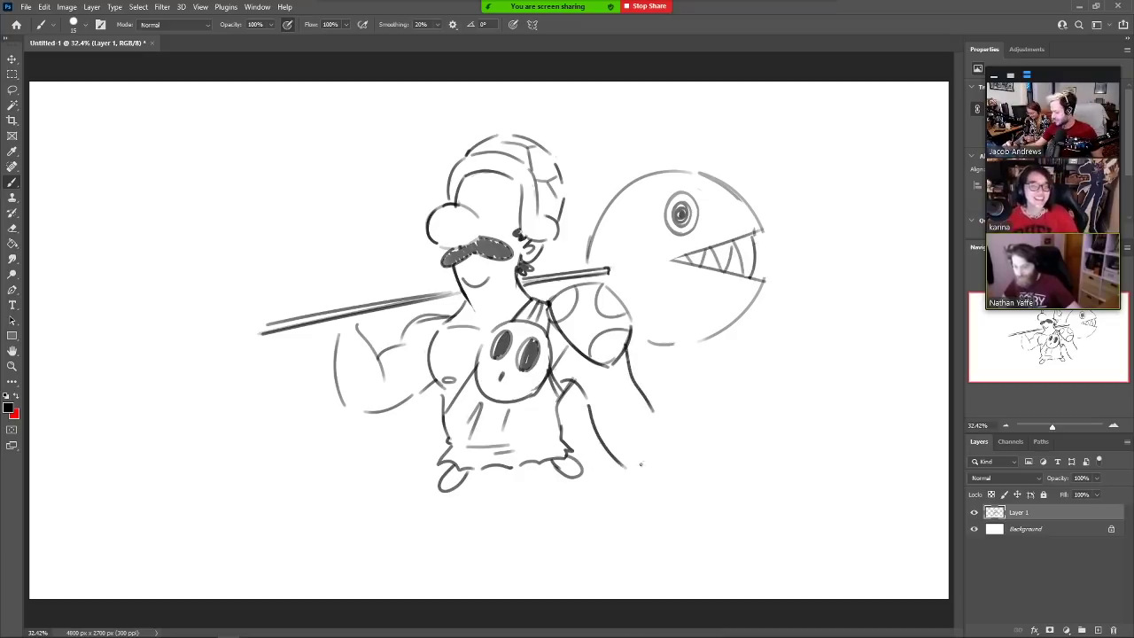
Clear the rough inner line of the hanging arm and redraw the inner upper-arm edge from the armpit to the elbow
left_click_drag(649, 404, 664, 438)
key("ctrl+z")
key("ctrl+z")
key("ctrl+z")
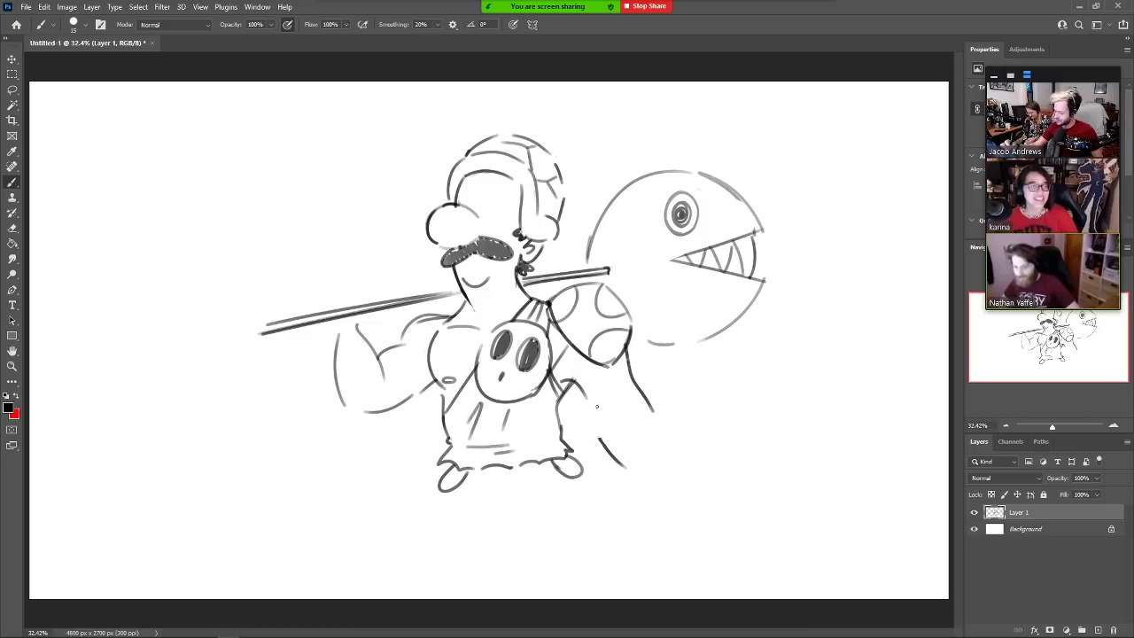
left_click_drag(576, 383, 607, 441)
left_click_drag(577, 387, 613, 438)
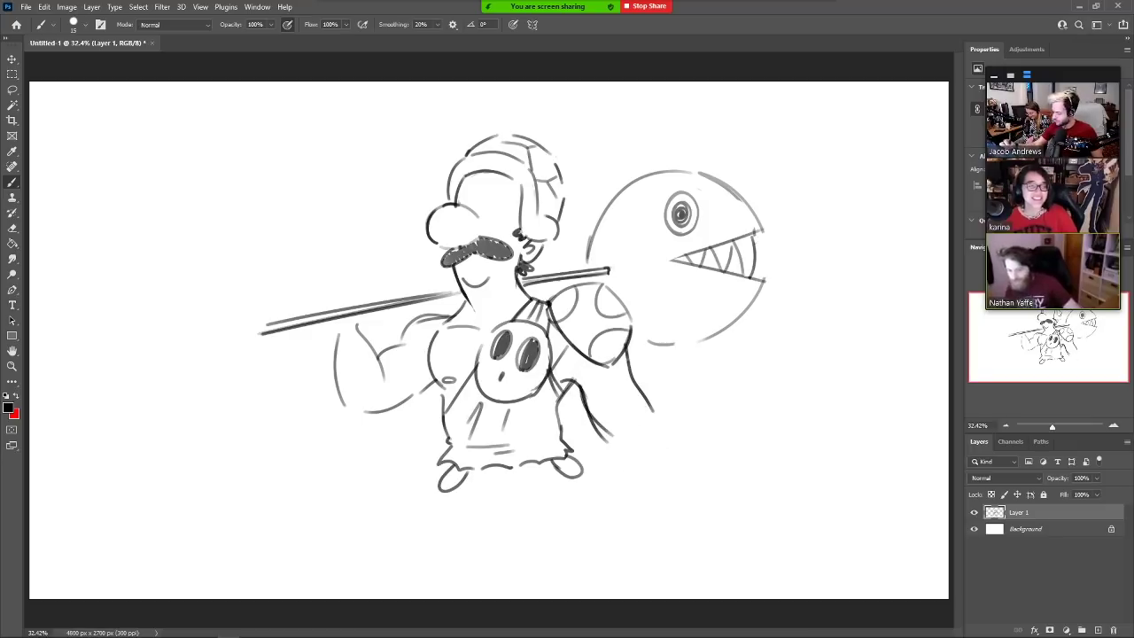
Draw the tapered forearm below the elbow, then refine the upper-arm contour by thickening and trimming its inner edge
mouse_move(627, 369)
left_mouse_down()
mouse_move(646, 430)
mouse_move(635, 442)
left_mouse_up()
key("ctrl+z")
left_click_drag(588, 411, 659, 521)
left_click_drag(647, 436, 671, 509)
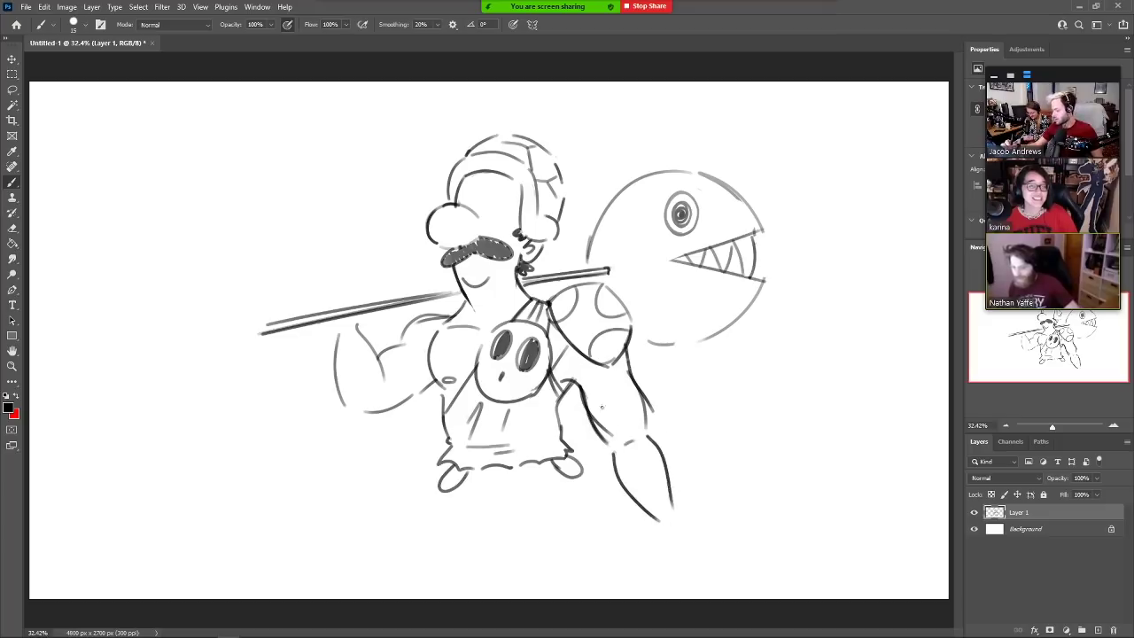
left_click_drag(581, 388, 619, 434)
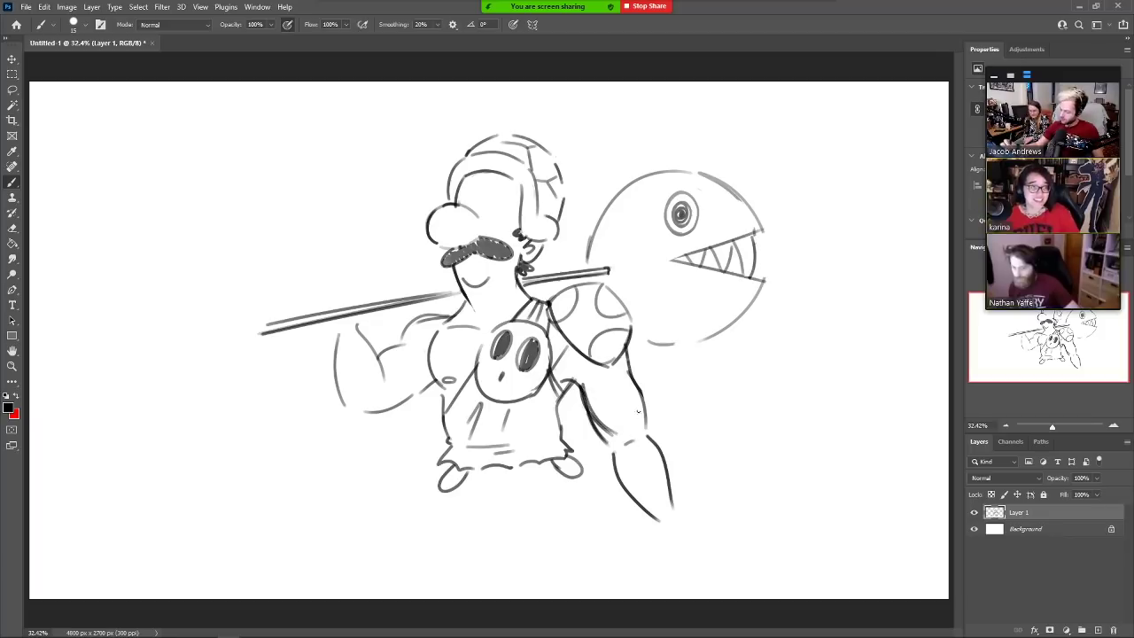
key("e")
left_click_drag(586, 390, 610, 436)
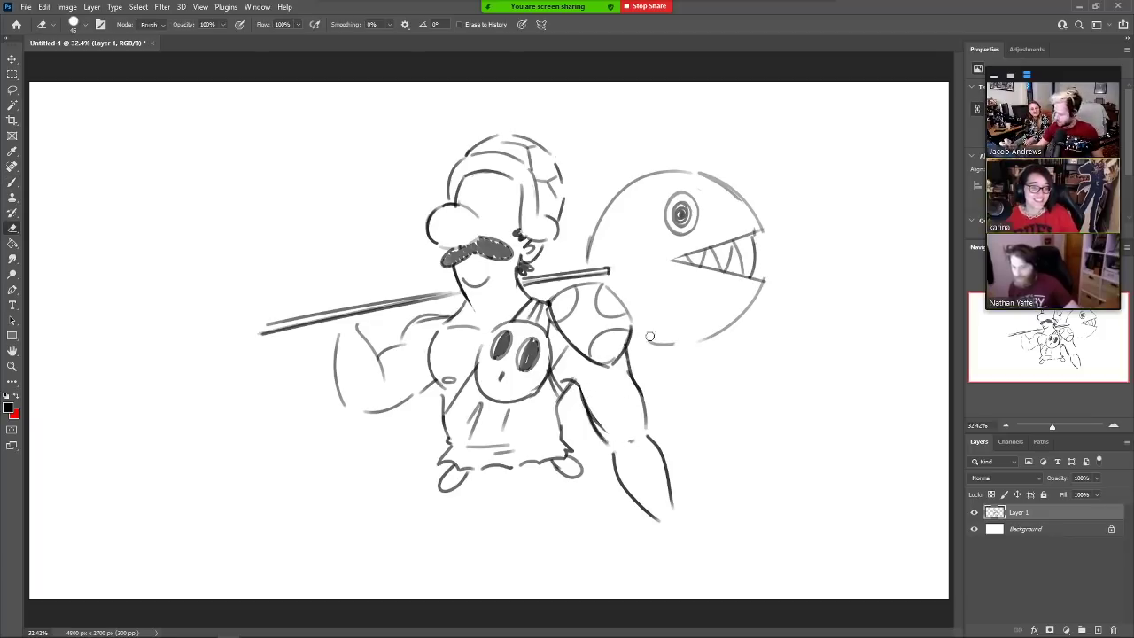
Clean up the small elbow crease on the hanging arm and start the back of its hand with a curved wrist line
key("b")
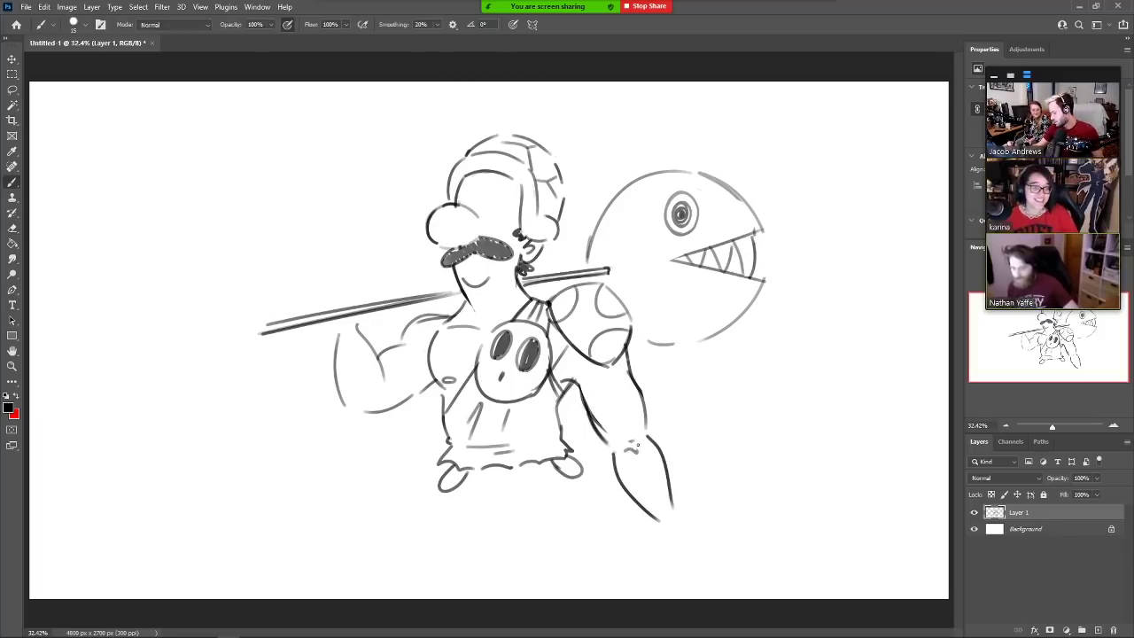
key("e")
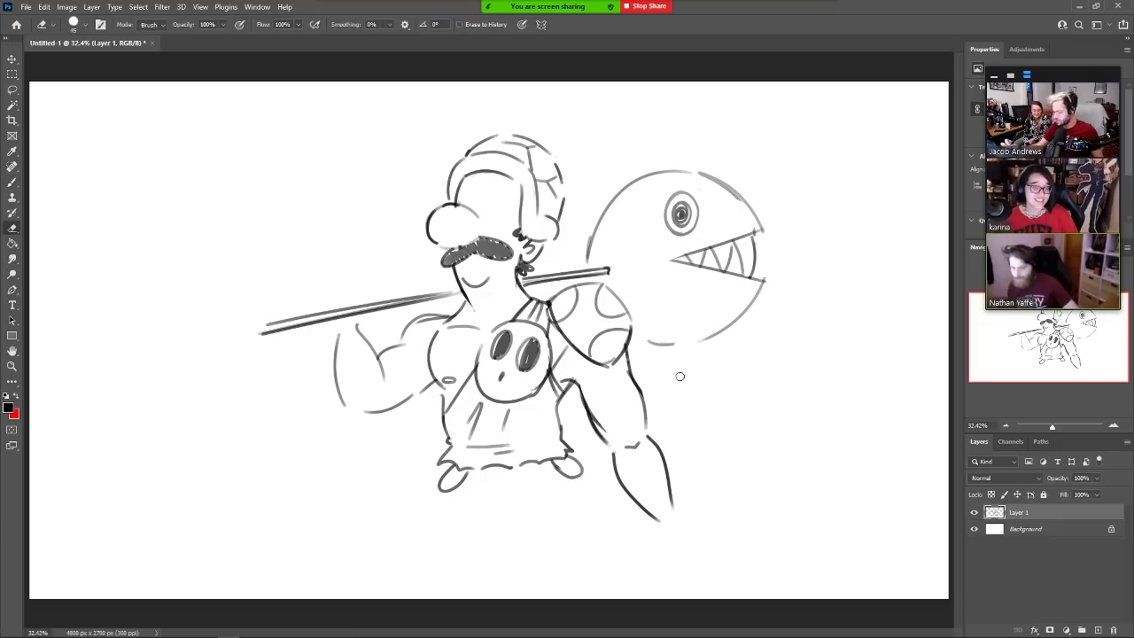
key("b")
left_click_drag(671, 507, 706, 511)
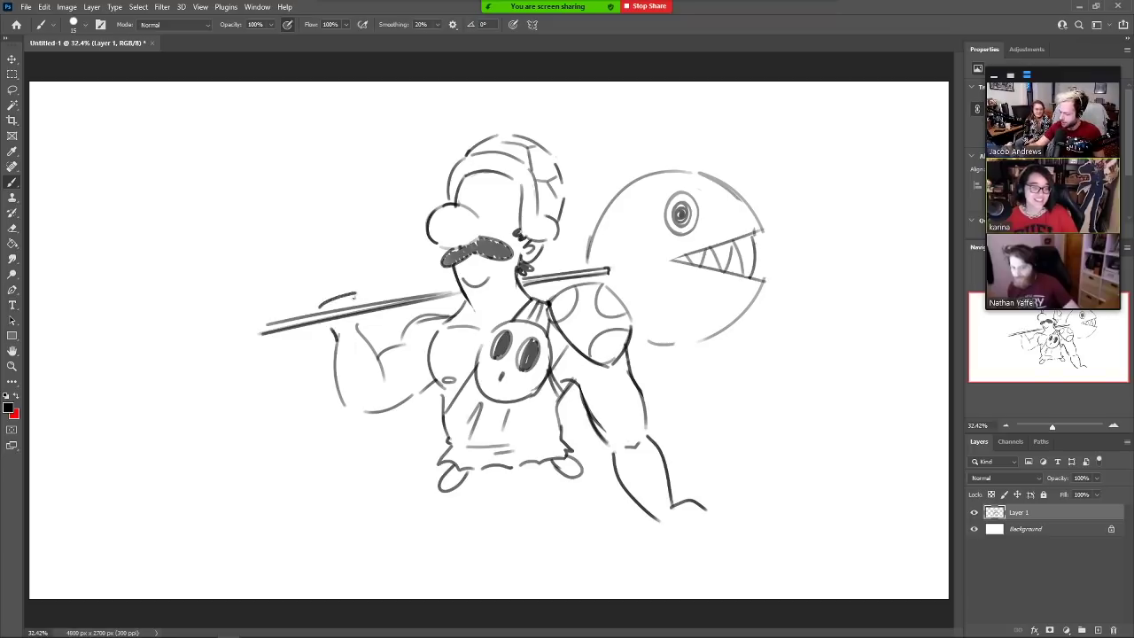
Draw the raised hand as a fist with its thumb up around the pole, erasing the pole lines inside the hand
key("e")
key("b")
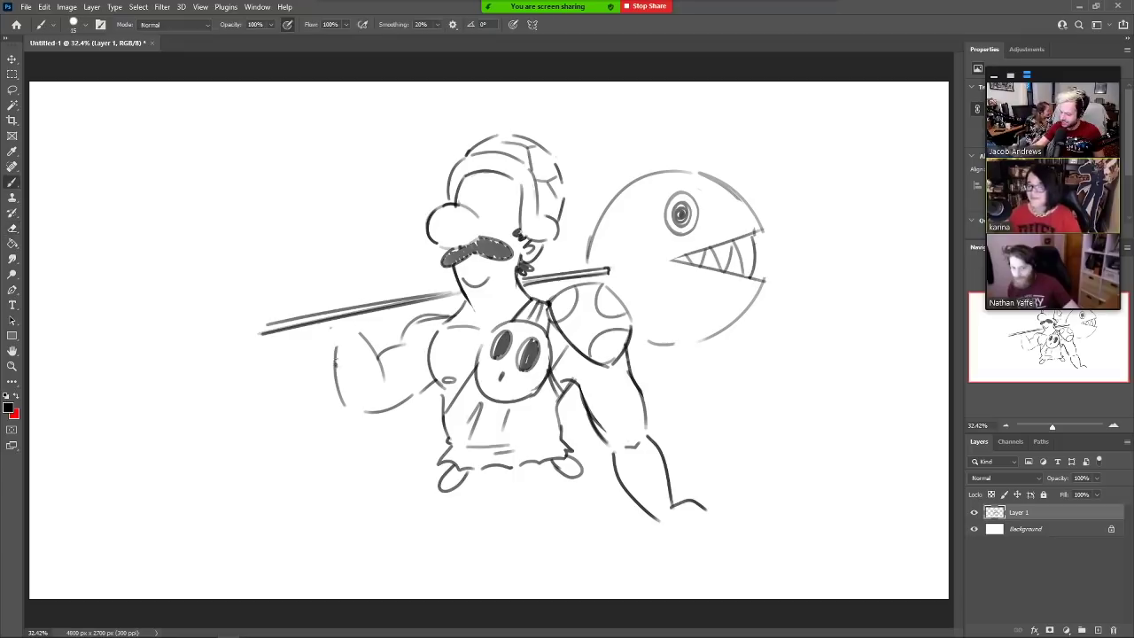
mouse_move(327, 335)
left_mouse_down()
mouse_move(336, 365)
mouse_move(373, 312)
mouse_move(347, 320)
mouse_move(339, 275)
mouse_move(361, 297)
mouse_move(311, 301)
mouse_move(326, 314)
mouse_move(323, 332)
mouse_move(345, 321)
mouse_move(325, 333)
mouse_move(317, 323)
mouse_move(364, 306)
mouse_move(325, 312)
mouse_move(345, 310)
mouse_move(354, 287)
left_mouse_up()
key("e")
key("b")
key("e")
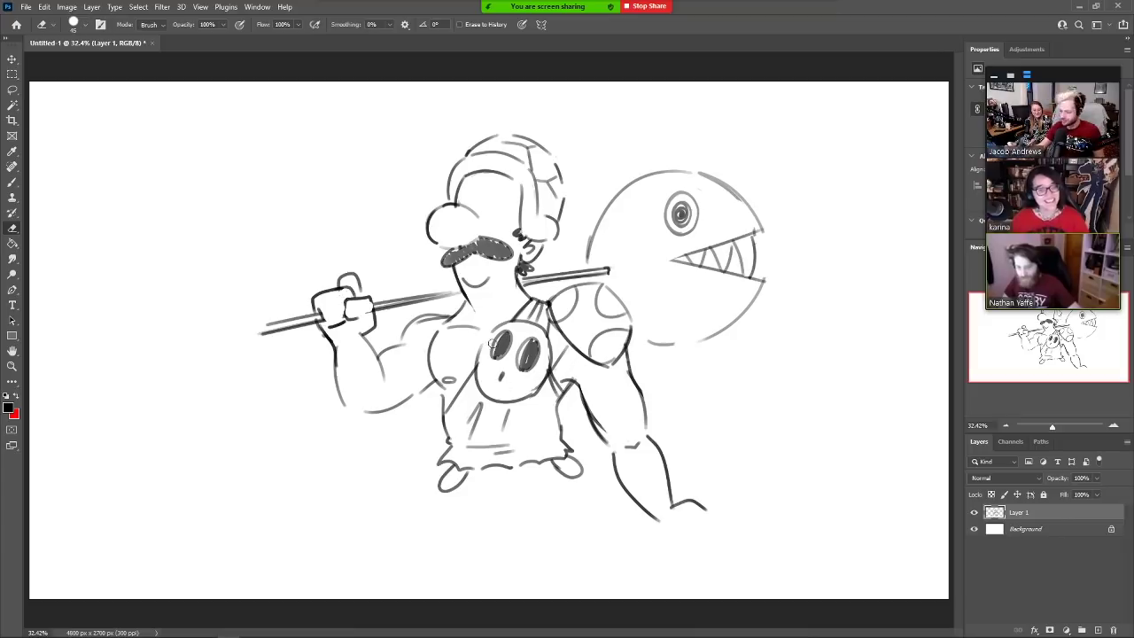
Draw the wrist and a flared glove cuff below the raised fist, and tidy the outer knuckle
key("b")
mouse_move(364, 335)
left_mouse_down()
mouse_move(375, 360)
mouse_move(325, 376)
mouse_move(332, 387)
mouse_move(372, 360)
mouse_move(372, 383)
mouse_move(389, 383)
mouse_move(378, 358)
mouse_move(335, 381)
left_mouse_up()
key("e")
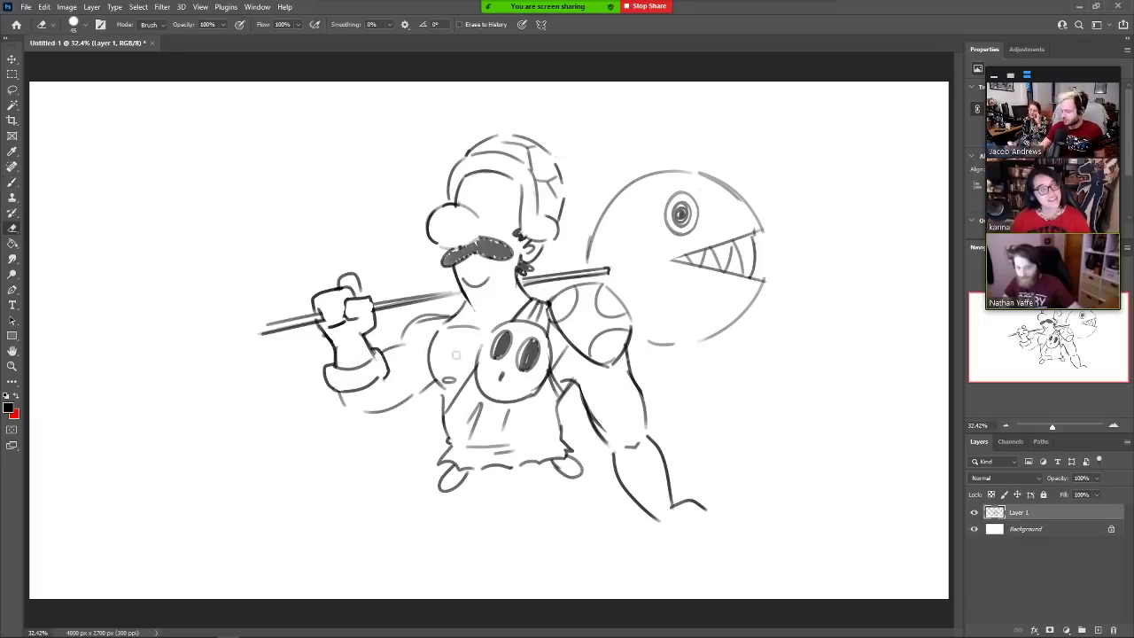
key("b")
key("e")
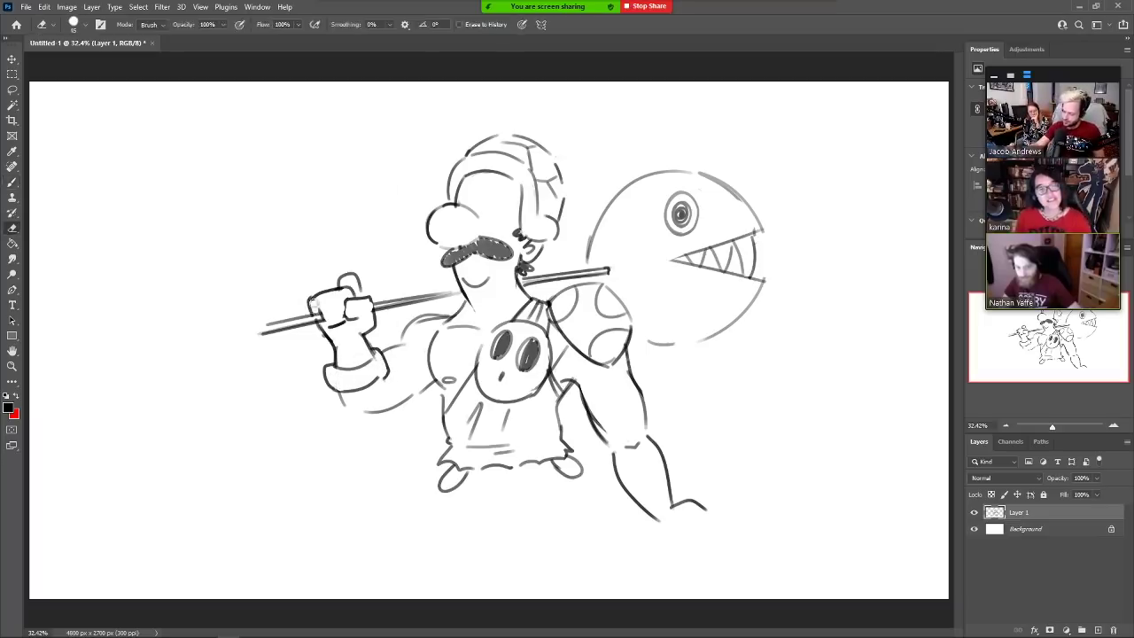
Add a round knob with an inner oval to the pole's front end and darken the pole between the fist and neck
key("b")
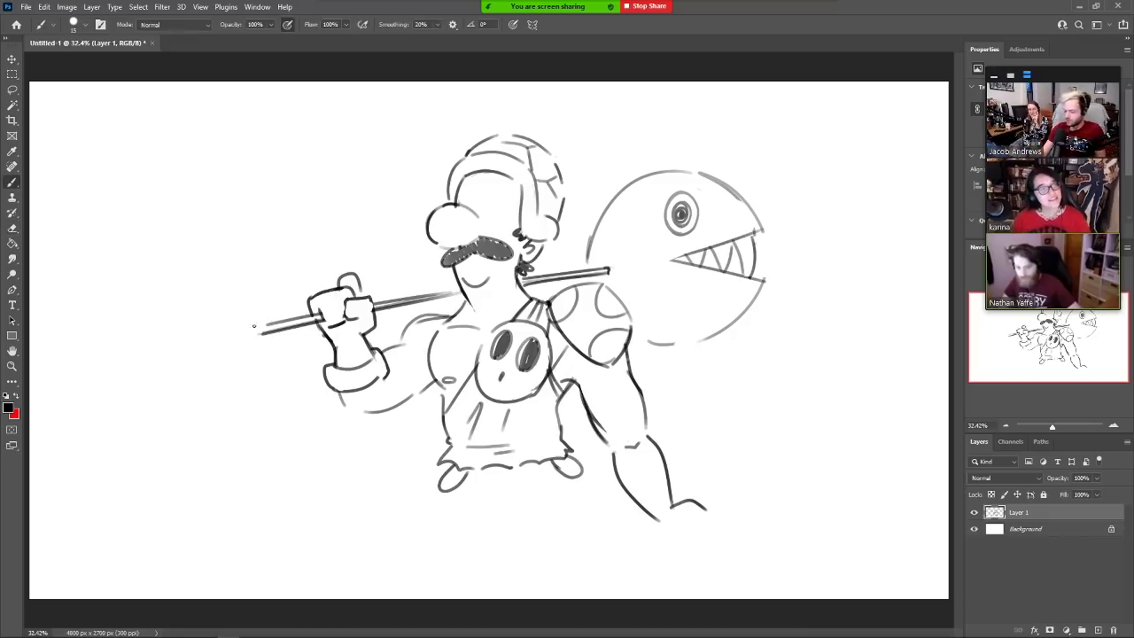
mouse_move(253, 340)
left_mouse_down()
mouse_move(259, 350)
mouse_move(232, 317)
mouse_move(257, 321)
mouse_move(241, 351)
left_mouse_up()
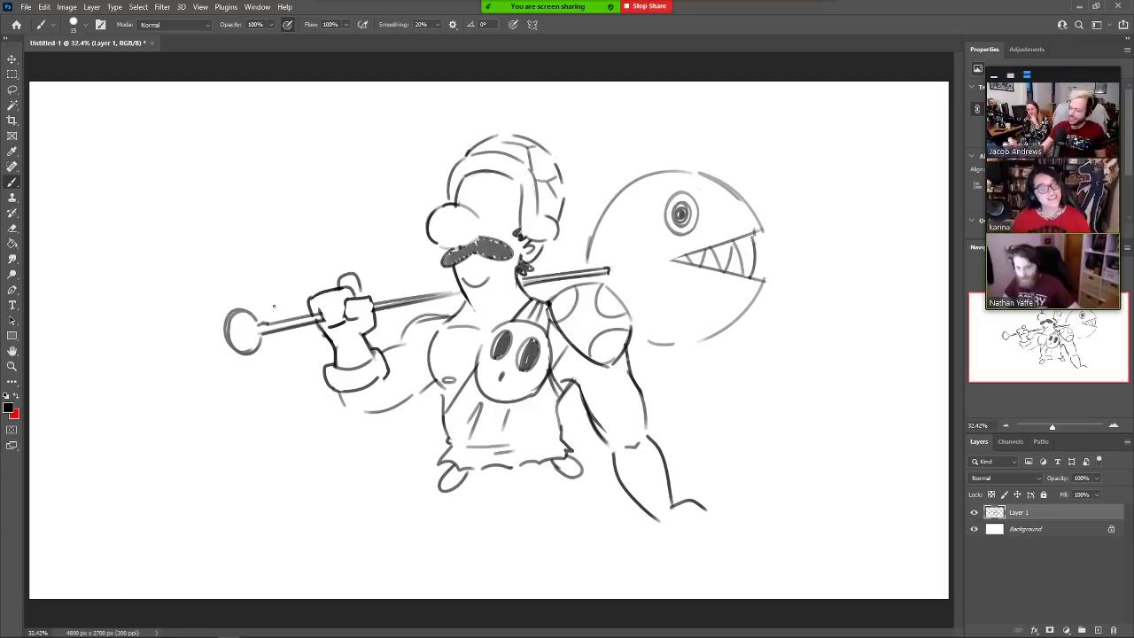
mouse_move(238, 328)
left_mouse_down()
mouse_move(248, 342)
mouse_move(241, 325)
left_mouse_up()
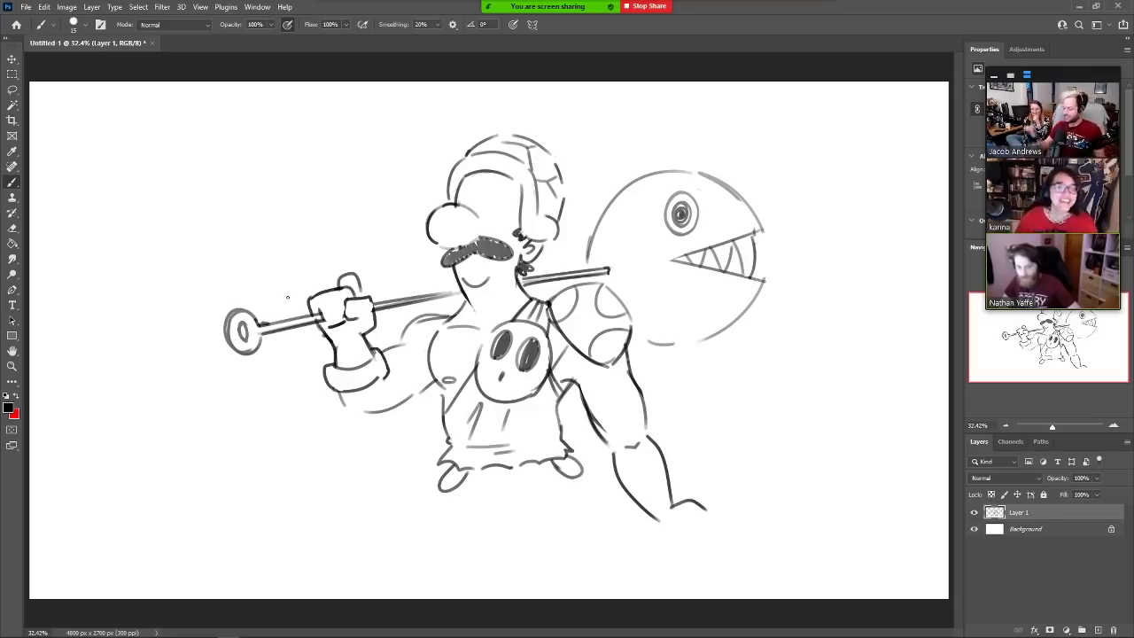
left_click_drag(377, 303, 459, 296)
key("ctrl+z")
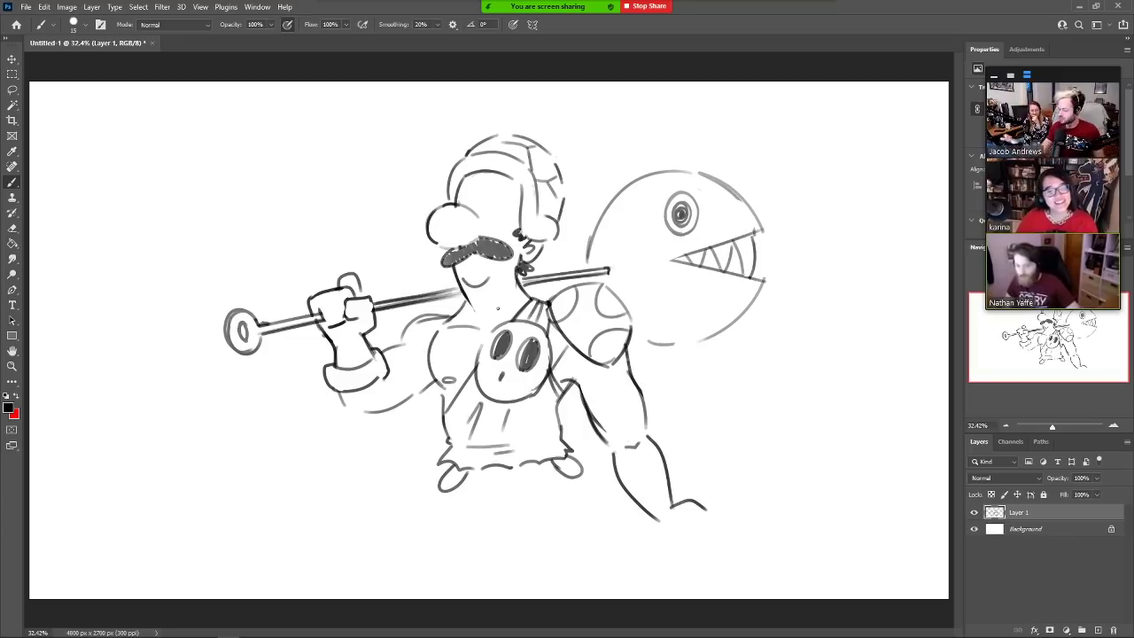
Darken the lower outline of the round creature and draw the outer curve of the character's front thigh
left_click_drag(639, 340, 722, 335)
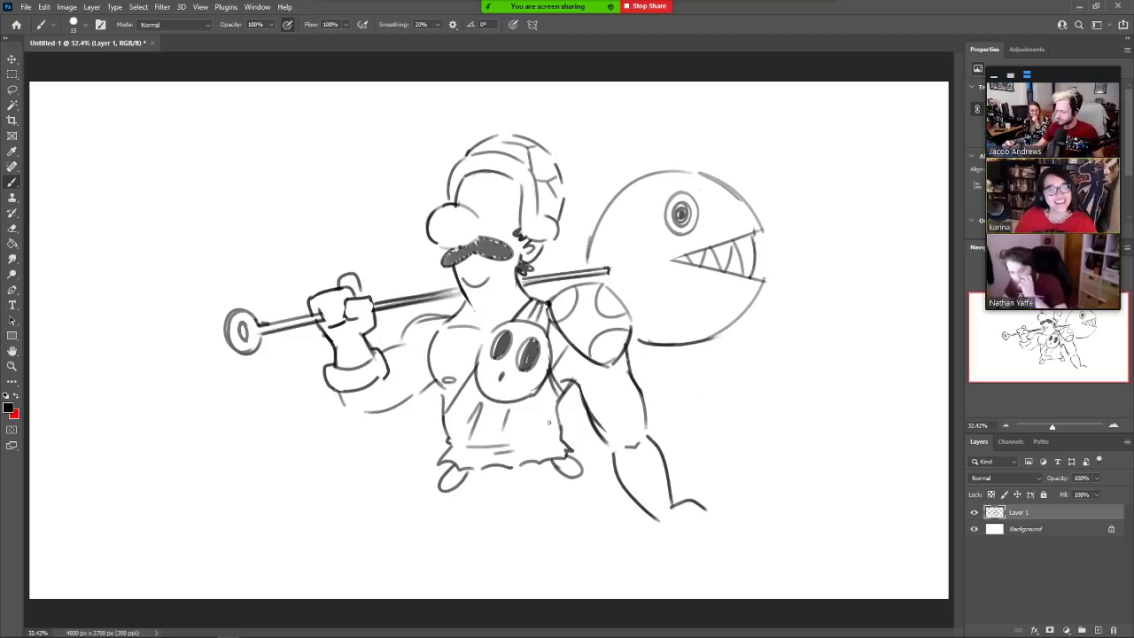
left_click_drag(436, 462, 380, 556)
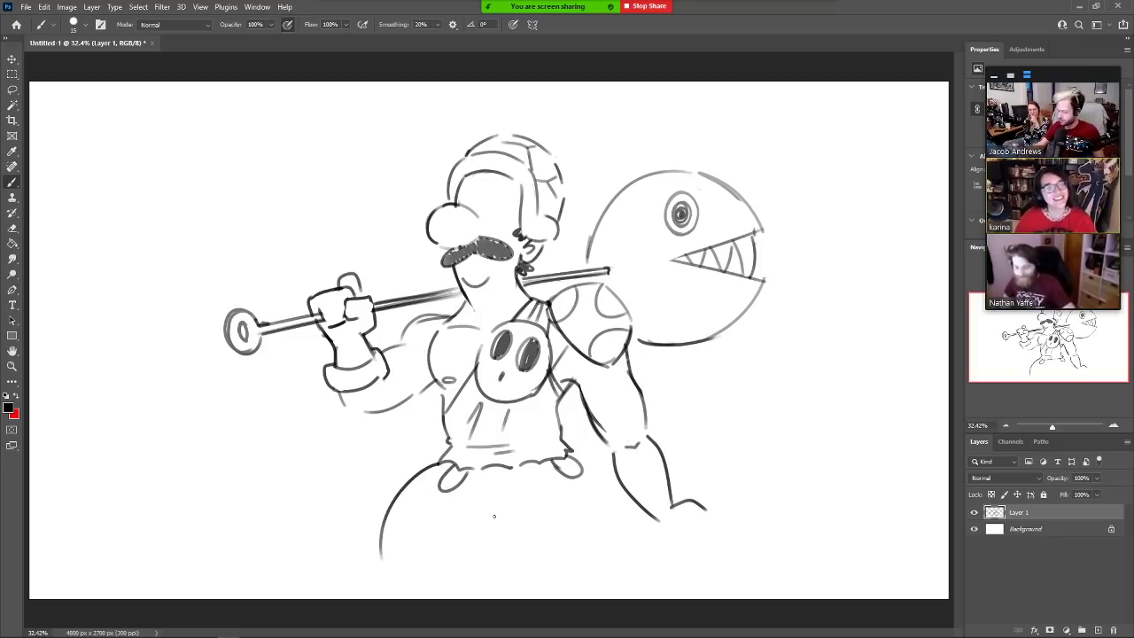
Scale the entire sketch down and shift it upward to make room for the legs
key("ctrl+t")
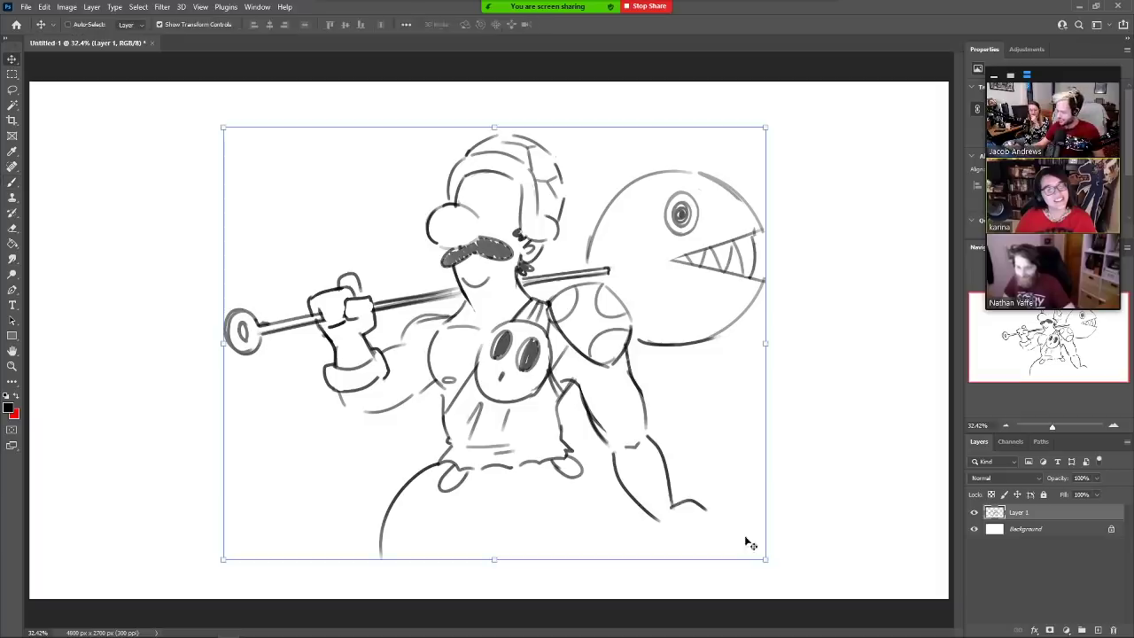
mouse_move(765, 558)
left_mouse_down()
mouse_move(707, 471)
mouse_move(661, 463)
mouse_move(668, 456)
left_mouse_up()
left_click(584, 25)
left_click(585, 24)
key("b")
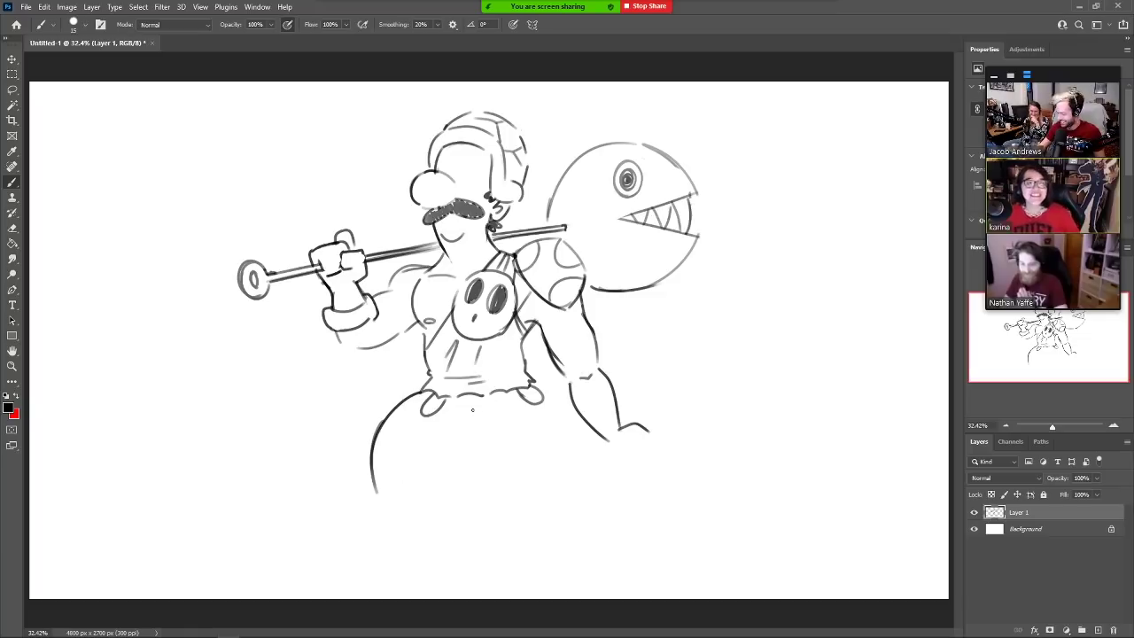
Draw two bulging, spread trouser legs from the waist, each with a thick rounded band along its inner lower edge
mouse_move(472, 410)
left_mouse_down()
mouse_move(379, 492)
mouse_move(402, 518)
mouse_move(386, 533)
left_mouse_up()
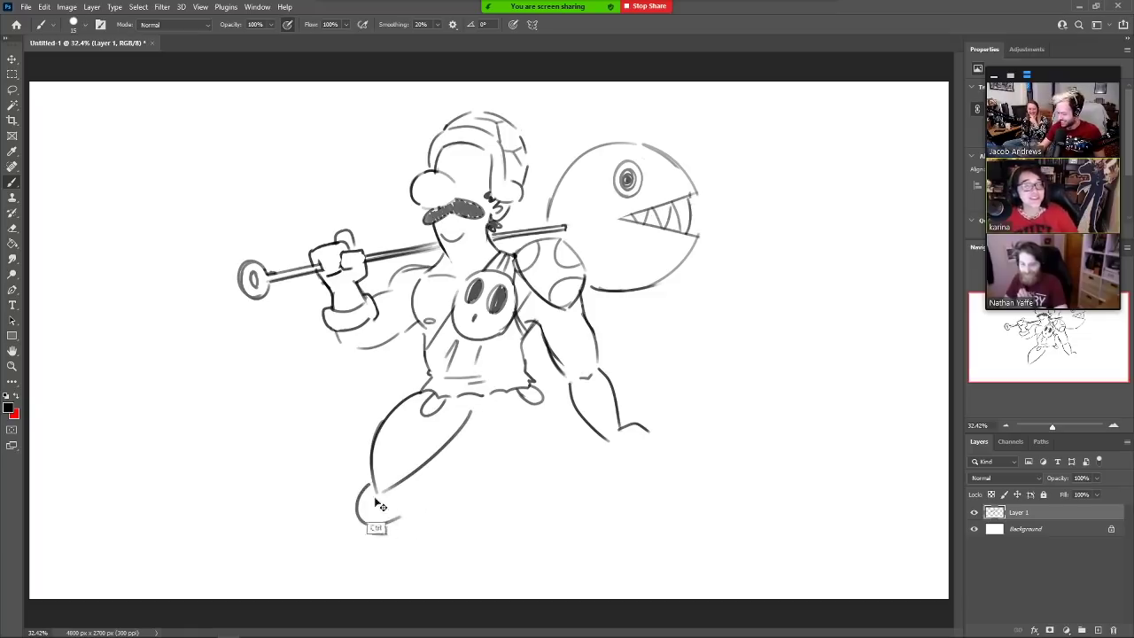
key("ctrl+z")
key("ctrl+z")
mouse_move(374, 485)
left_mouse_down()
mouse_move(393, 521)
mouse_move(459, 462)
mouse_move(475, 419)
mouse_move(492, 452)
mouse_move(572, 511)
left_mouse_up()
mouse_move(490, 413)
left_mouse_down()
mouse_move(606, 500)
mouse_move(581, 519)
mouse_move(587, 460)
mouse_move(543, 394)
left_mouse_up()
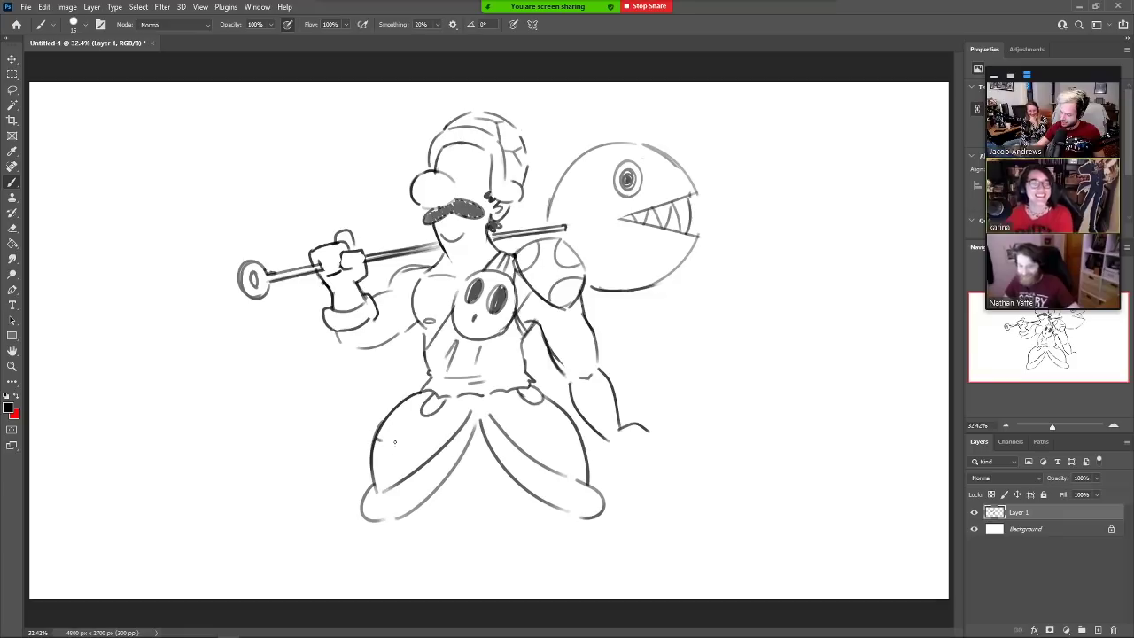
Add large round spots across both trouser legs, with some cut off by the leg outlines
left_click_drag(412, 396, 376, 439)
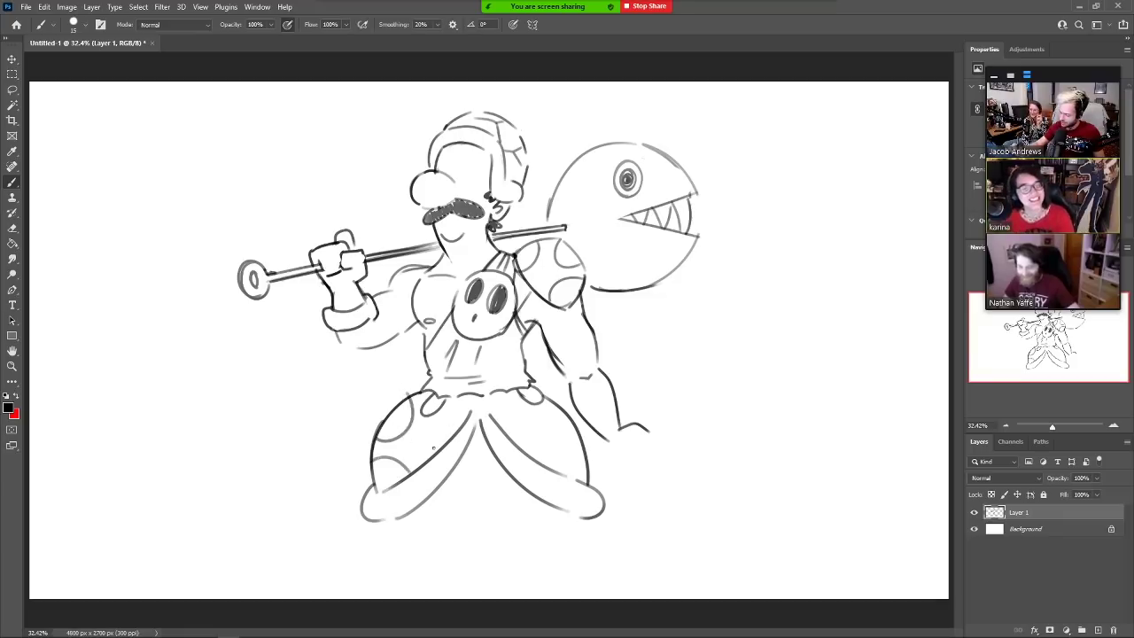
left_click_drag(448, 420, 434, 452)
left_click_drag(499, 404, 531, 397)
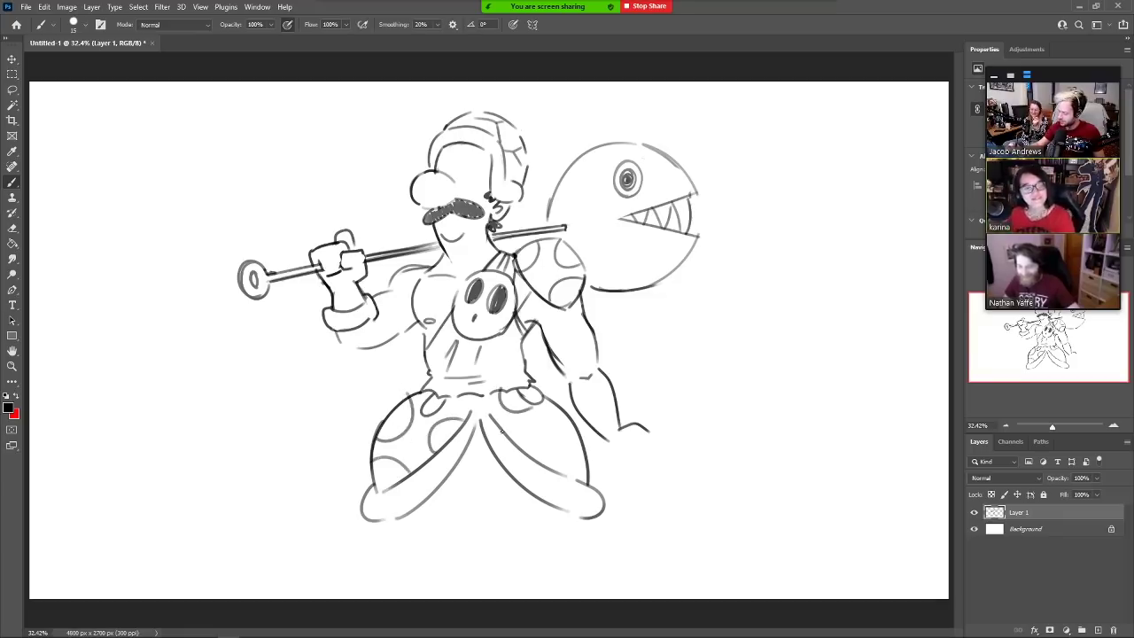
left_click_drag(501, 431, 541, 466)
mouse_move(560, 410)
left_mouse_down()
mouse_move(576, 457)
mouse_move(604, 465)
mouse_move(601, 445)
mouse_move(603, 466)
left_mouse_up()
key("ctrl+z")
Draw a clenched fist at the end of the hanging arm and wrap a glove cuff around its forearm
mouse_move(640, 426)
left_mouse_down()
mouse_move(655, 439)
mouse_move(638, 464)
mouse_move(624, 453)
left_mouse_up()
mouse_move(623, 457)
left_mouse_down()
mouse_move(643, 442)
mouse_move(661, 462)
mouse_move(628, 483)
mouse_move(609, 462)
mouse_move(622, 456)
left_mouse_up()
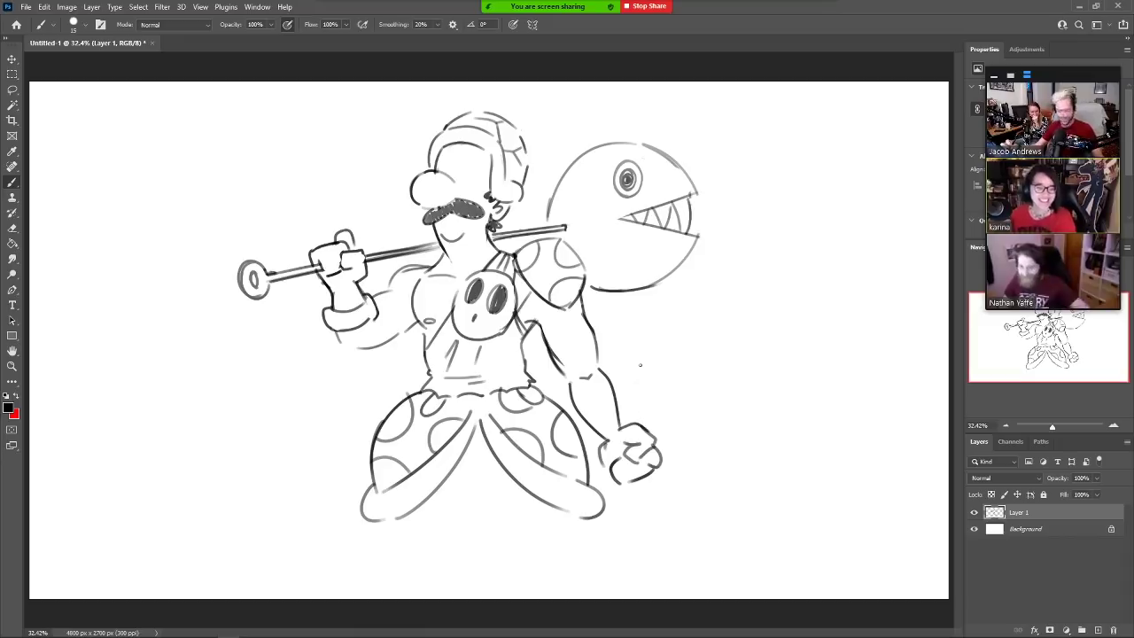
mouse_move(574, 406)
left_mouse_down()
mouse_move(613, 390)
mouse_move(579, 419)
mouse_move(618, 407)
mouse_move(621, 385)
left_mouse_up()
key("e")
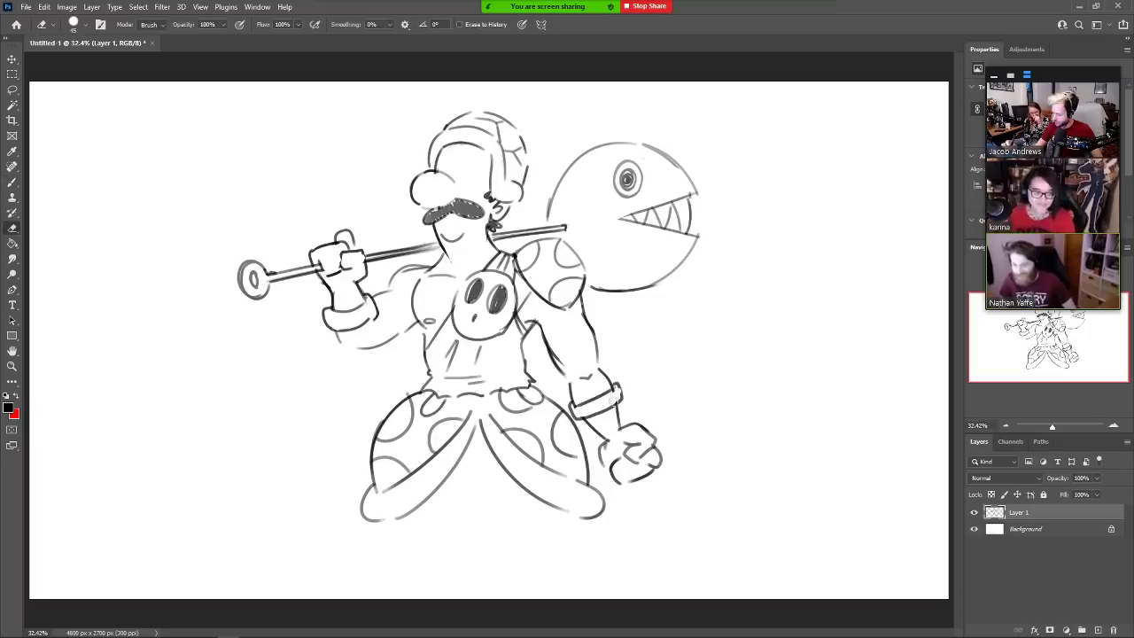
Select the clenched fist of the hanging arm and scale it down to about 90%
key("l")
mouse_move(650, 524)
left_mouse_down()
mouse_move(607, 493)
mouse_move(600, 447)
mouse_move(647, 413)
mouse_move(680, 508)
mouse_move(664, 483)
left_mouse_up()
key("ctrl+t")
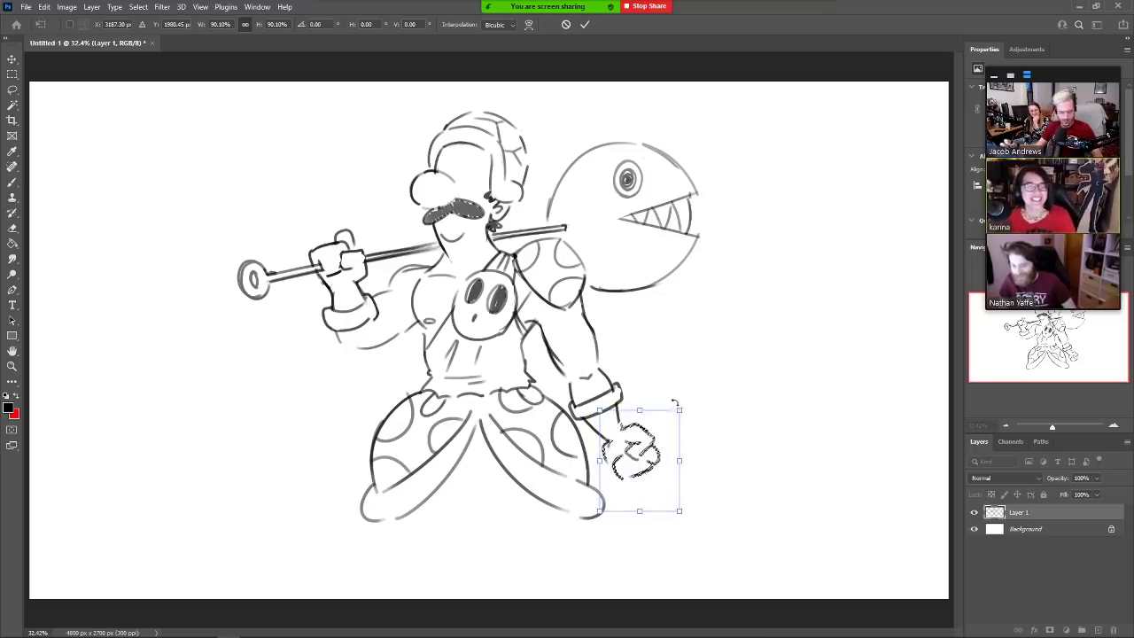
key("Return")
key("ctrl+d")
key("b")
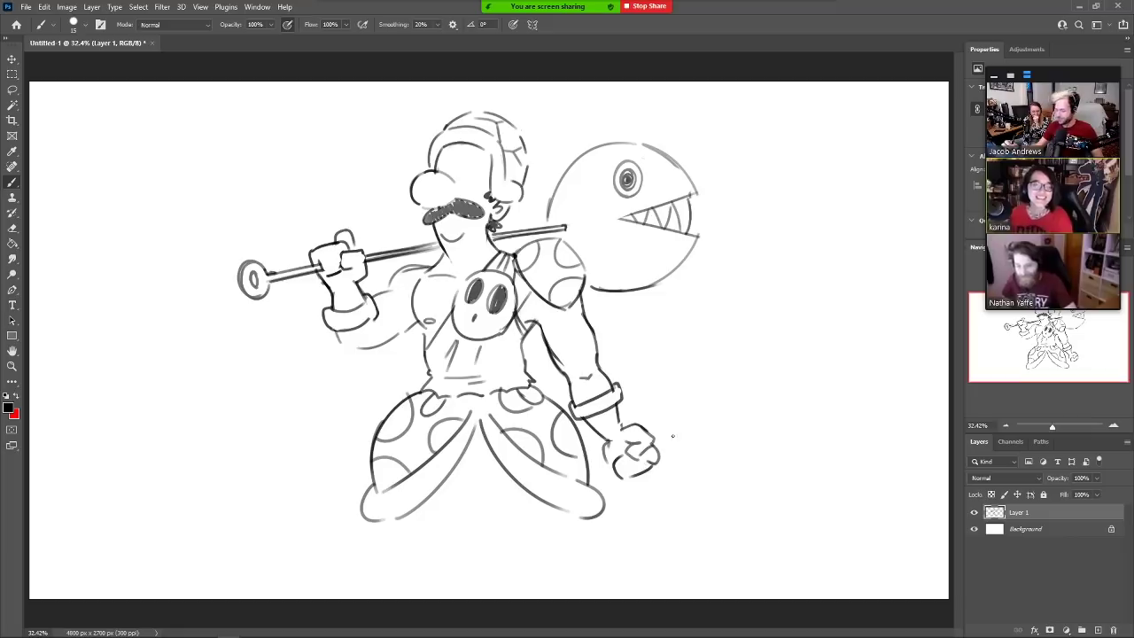
Select the hanging arm with its cuff and fist and rotate it about -5.5° away from the body
key("l")
mouse_move(667, 503)
left_mouse_down()
mouse_move(620, 498)
mouse_move(536, 338)
mouse_move(611, 298)
mouse_move(669, 504)
mouse_move(688, 461)
mouse_move(683, 470)
mouse_move(680, 453)
left_mouse_up()
key("ctrl+t")
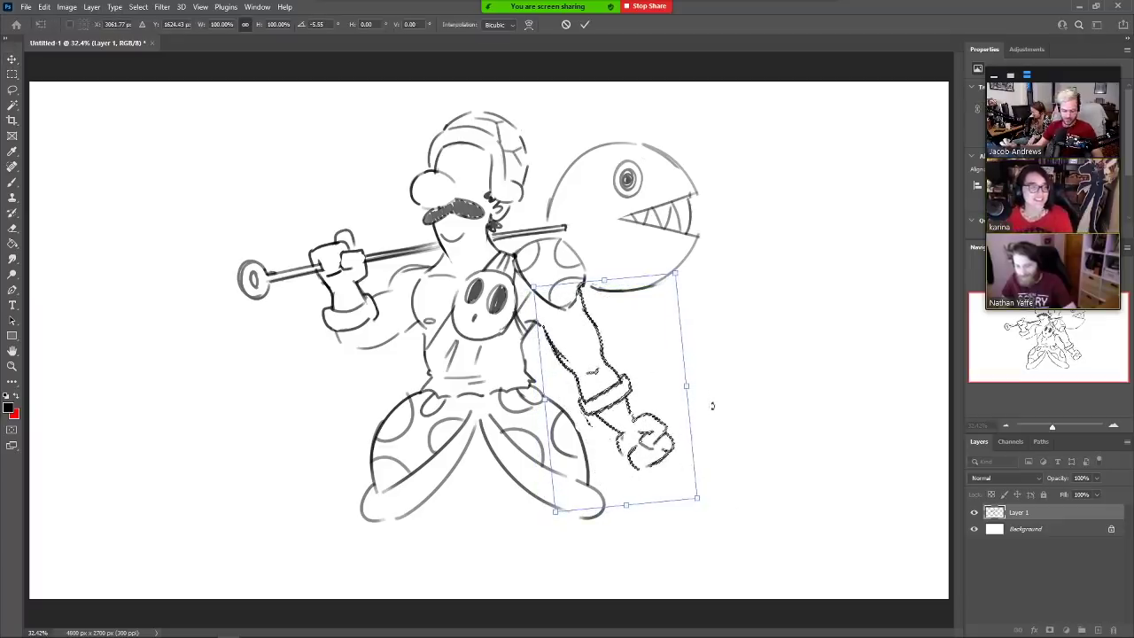
key("Return")
key("ctrl+d")
mouse_move(645, 496)
left_mouse_down()
mouse_move(616, 439)
mouse_move(696, 454)
mouse_move(673, 510)
mouse_move(697, 522)
mouse_move(670, 492)
mouse_move(670, 456)
left_mouse_up()
key("v")
key("Return")
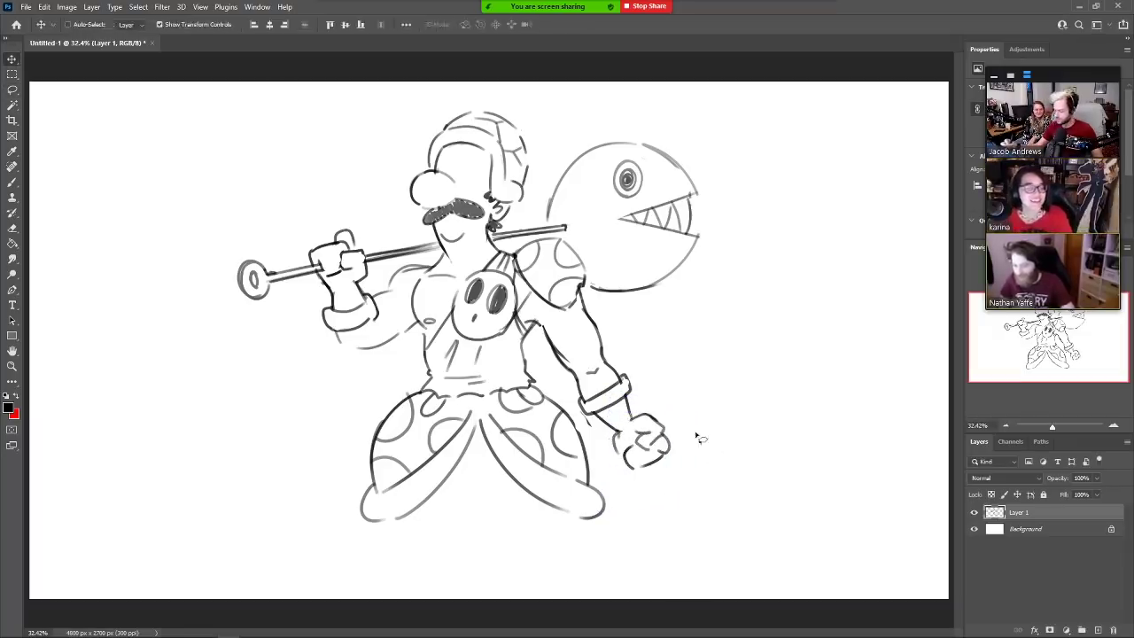
key("ctrl+d")
Join the two trouser bands with an arch at the crotch and draw a row of pointed teeth along their lower edges
key("r")
key("e")
key("b")
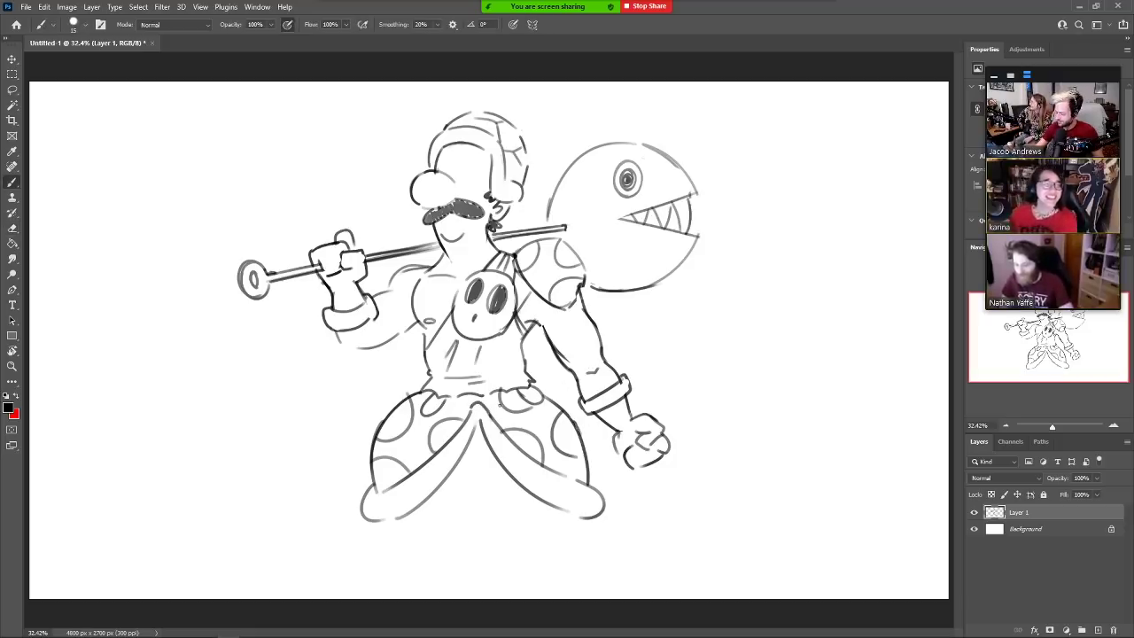
left_click_drag(469, 400, 493, 417)
mouse_move(384, 521)
left_mouse_down()
mouse_move(426, 498)
mouse_move(447, 495)
mouse_move(434, 498)
mouse_move(479, 438)
mouse_move(522, 491)
mouse_move(510, 501)
mouse_move(543, 496)
mouse_move(534, 519)
mouse_move(576, 523)
left_mouse_up()
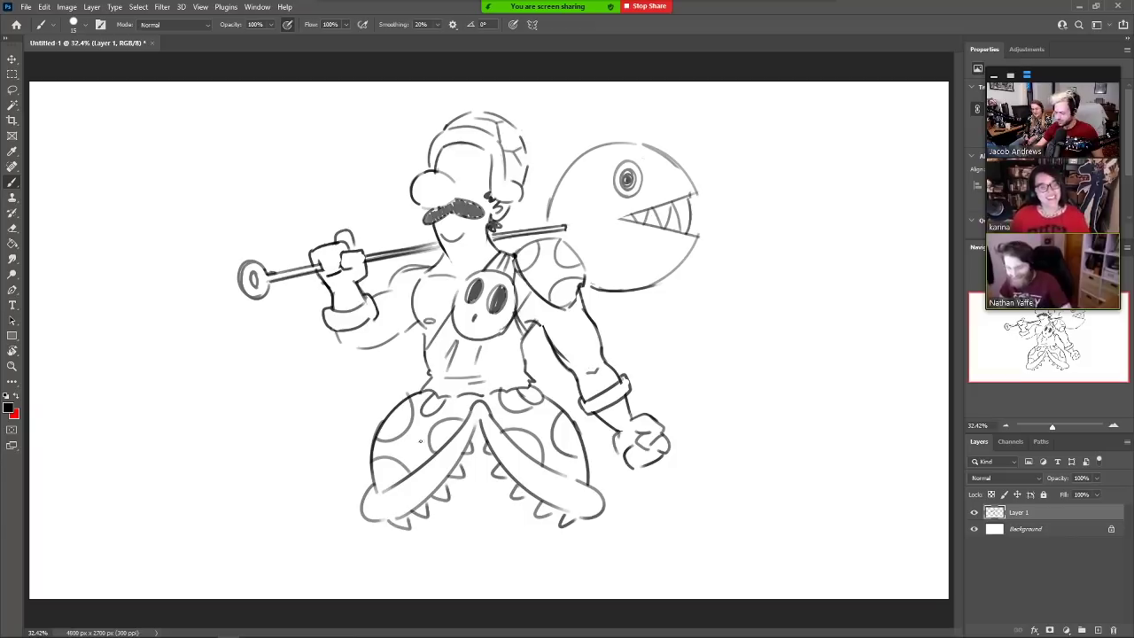
Draw two baggy lower legs beneath the toothed bands, with short shin lines running down from each cuff
left_click_drag(389, 521, 384, 571)
key("ctrl+z")
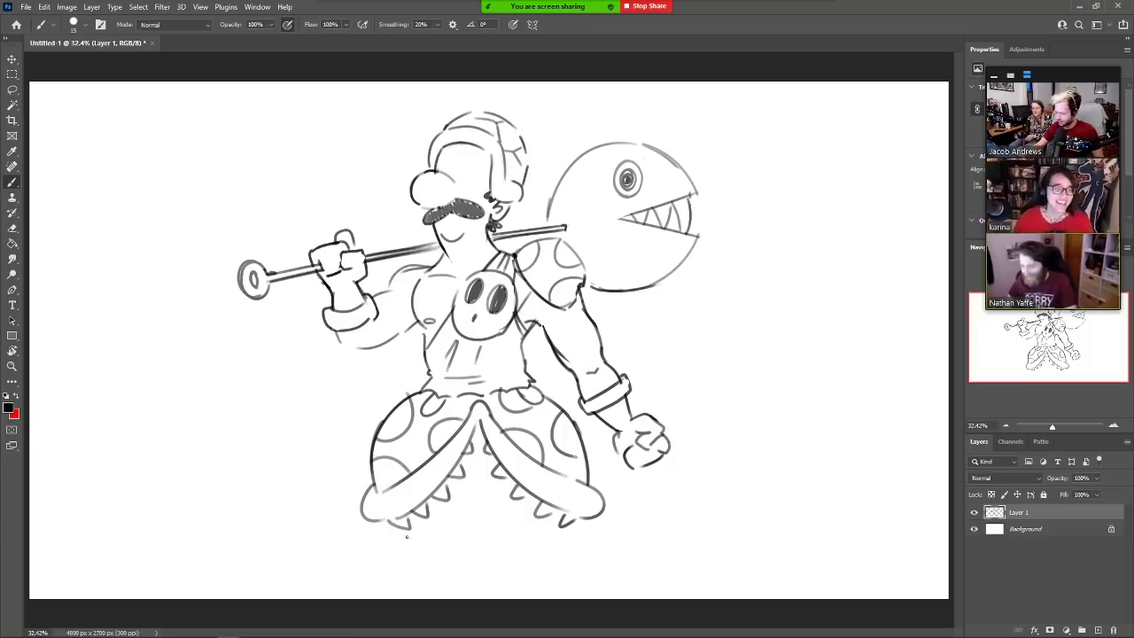
mouse_move(388, 521)
left_mouse_down()
mouse_move(385, 560)
mouse_move(411, 567)
mouse_move(463, 519)
mouse_move(470, 469)
mouse_move(484, 464)
mouse_move(504, 537)
mouse_move(540, 569)
mouse_move(590, 528)
left_mouse_up()
left_click_drag(395, 554, 390, 595)
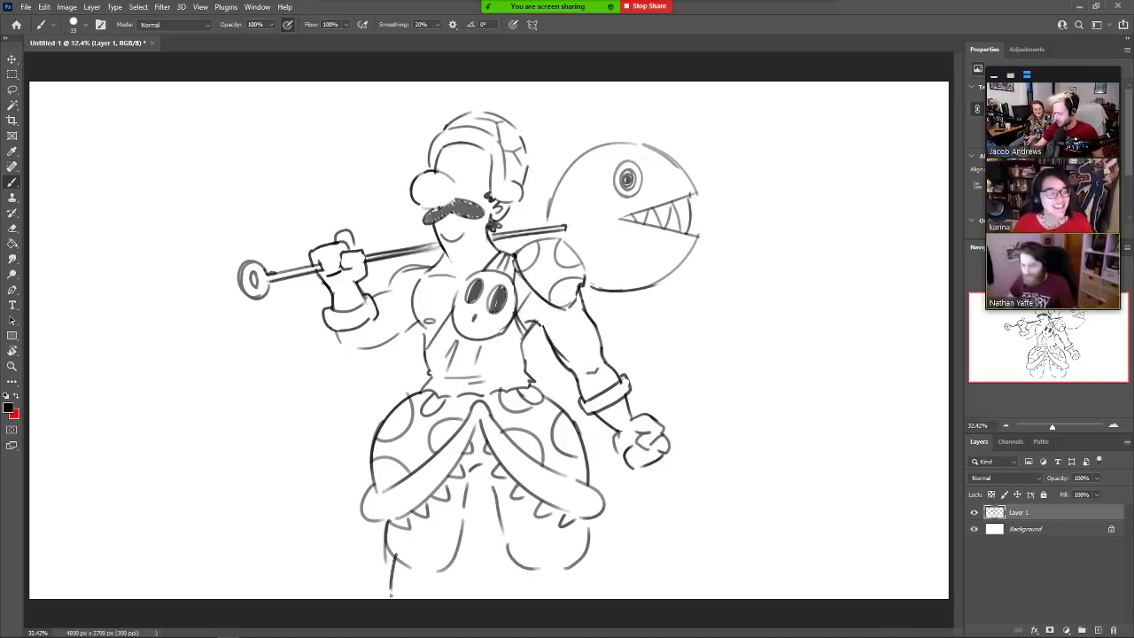
left_click_drag(437, 566, 431, 583)
mouse_move(542, 565)
left_mouse_down()
mouse_move(537, 587)
mouse_move(576, 577)
left_mouse_up()
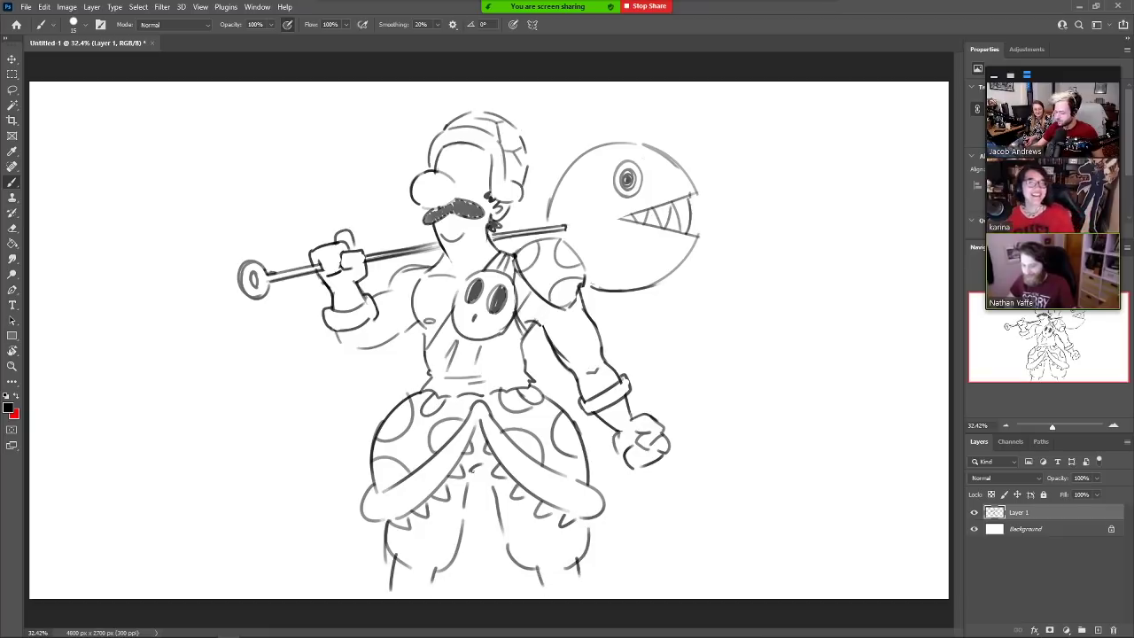
left_click_drag(474, 479, 470, 482)
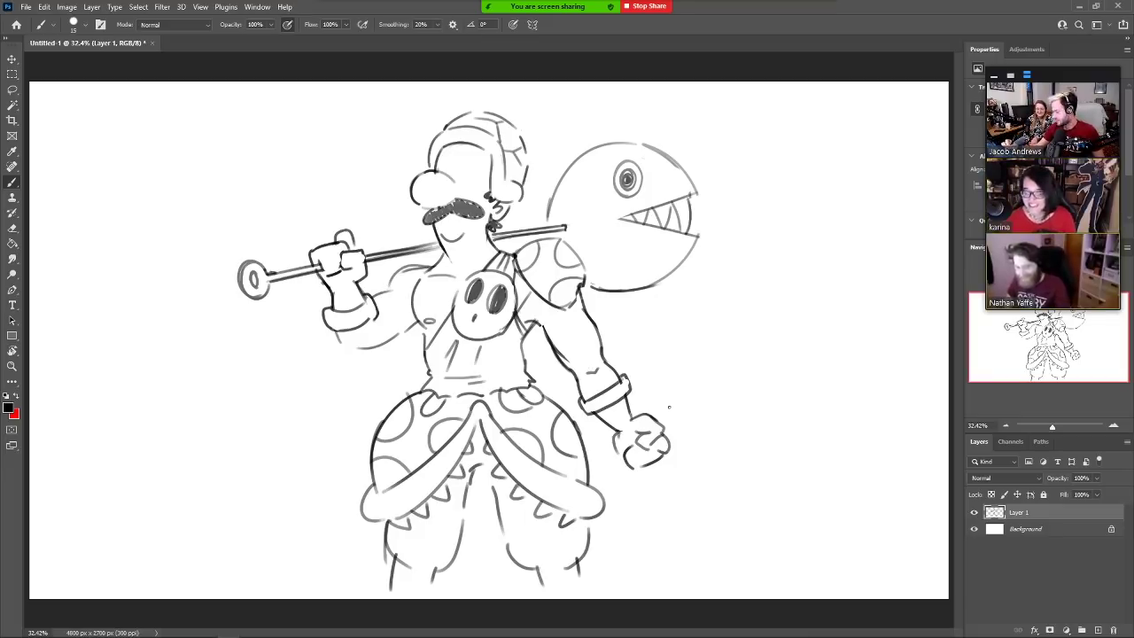
mouse_move(660, 423)
left_mouse_down()
mouse_move(699, 384)
mouse_move(688, 413)
left_mouse_up()
key("ctrl+z")
key("ctrl+z")
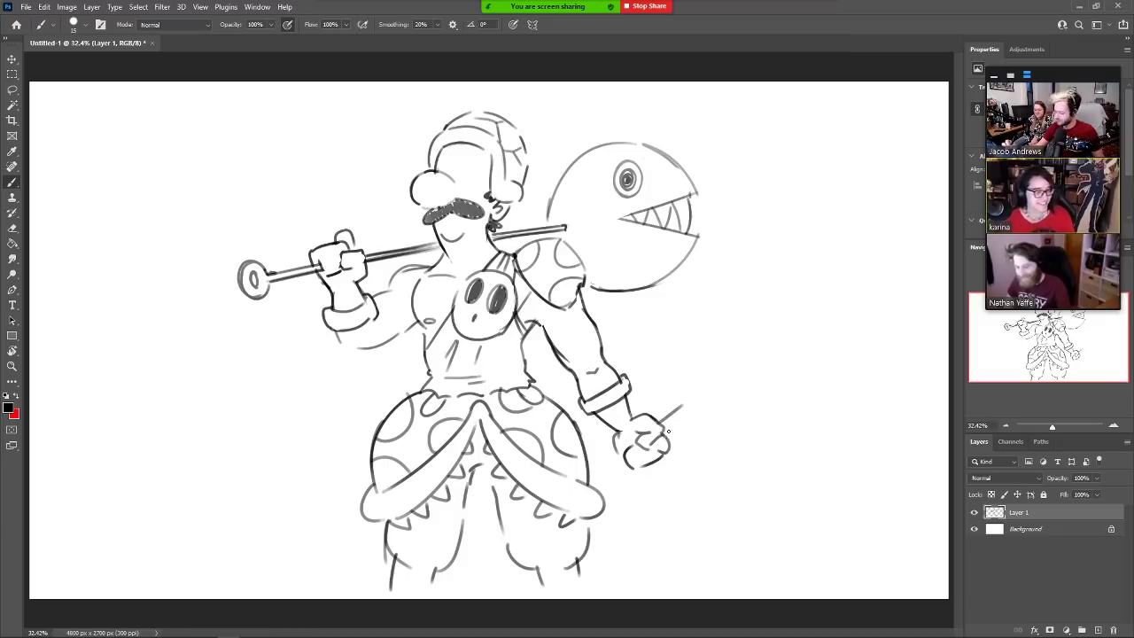
key("ctrl+z")
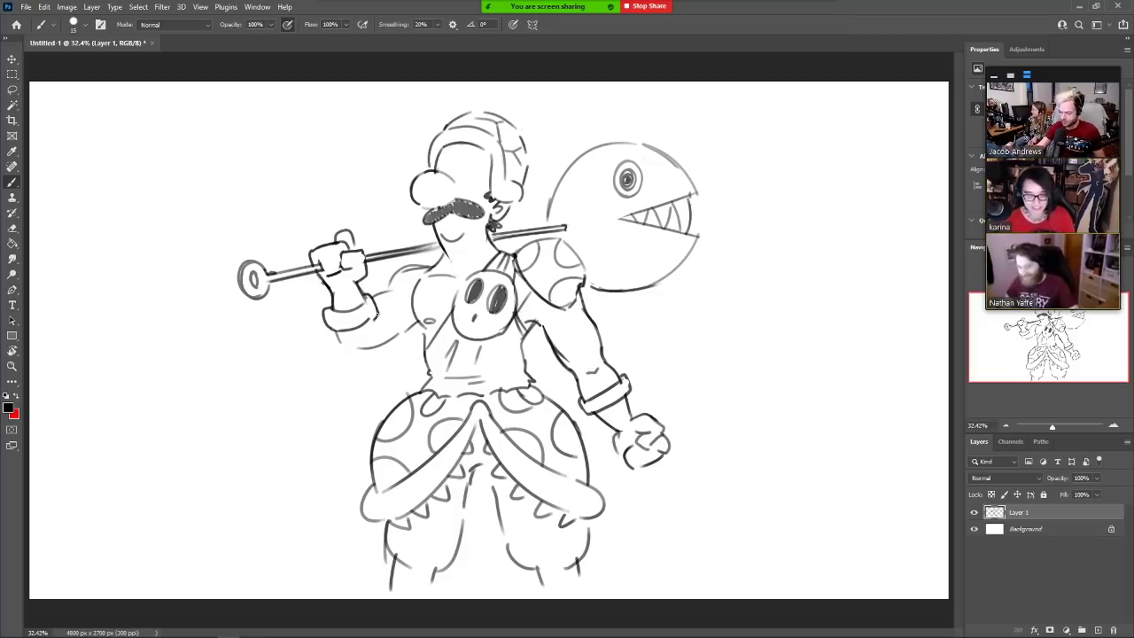
Select the pole, the gripping hand and forearm, and the round creature, and shift them slightly downward
key("l")
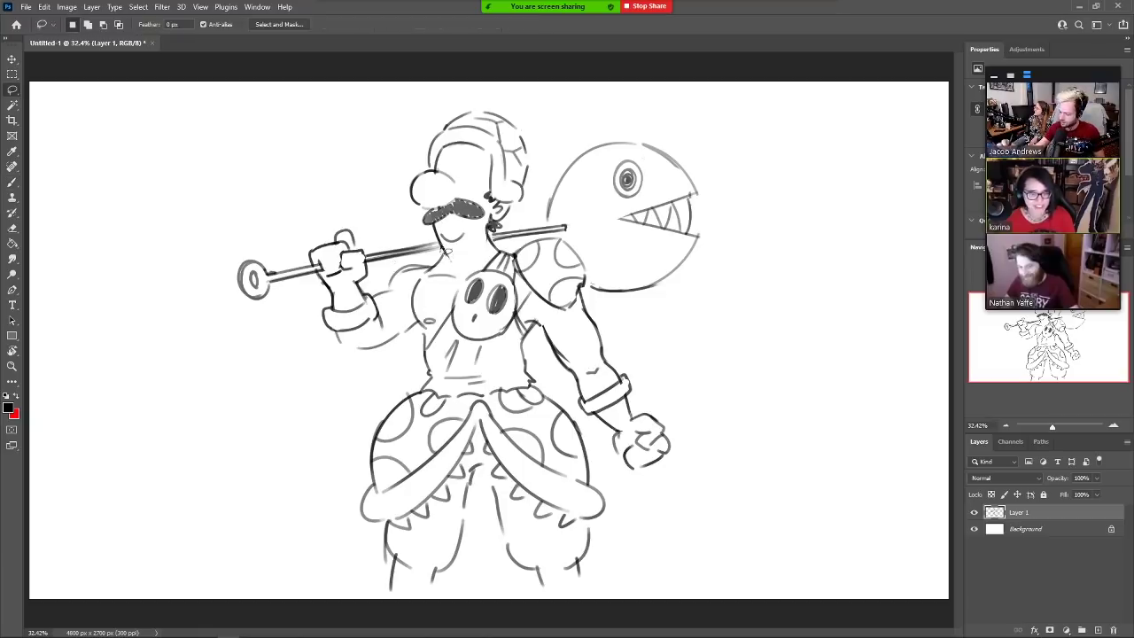
mouse_move(448, 253)
left_mouse_down()
mouse_move(403, 225)
mouse_move(224, 254)
mouse_move(357, 385)
mouse_move(390, 343)
mouse_move(376, 282)
mouse_move(443, 253)
left_mouse_up()
mouse_move(649, 303)
left_mouse_down()
mouse_move(594, 312)
mouse_move(578, 249)
mouse_move(510, 252)
mouse_move(492, 237)
mouse_move(653, 101)
mouse_move(696, 287)
left_mouse_up()
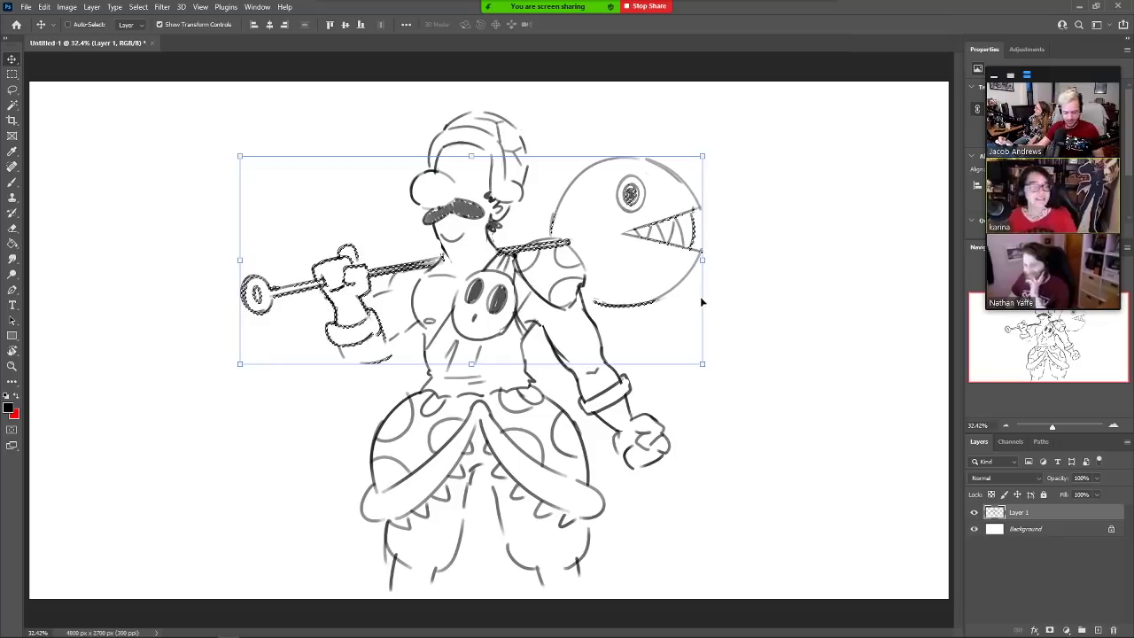
key("ctrl+d")
Erase the part of the pole that crosses the spotted shoulder pad
key("e")
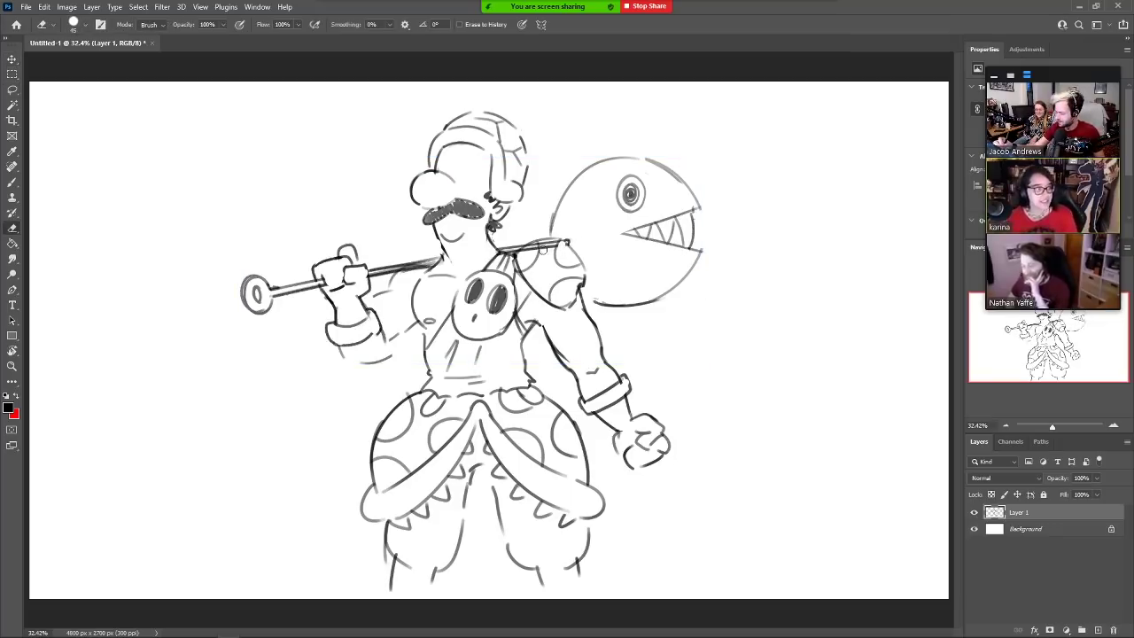
mouse_move(547, 248)
left_mouse_down()
mouse_move(526, 252)
mouse_move(535, 246)
left_mouse_up()
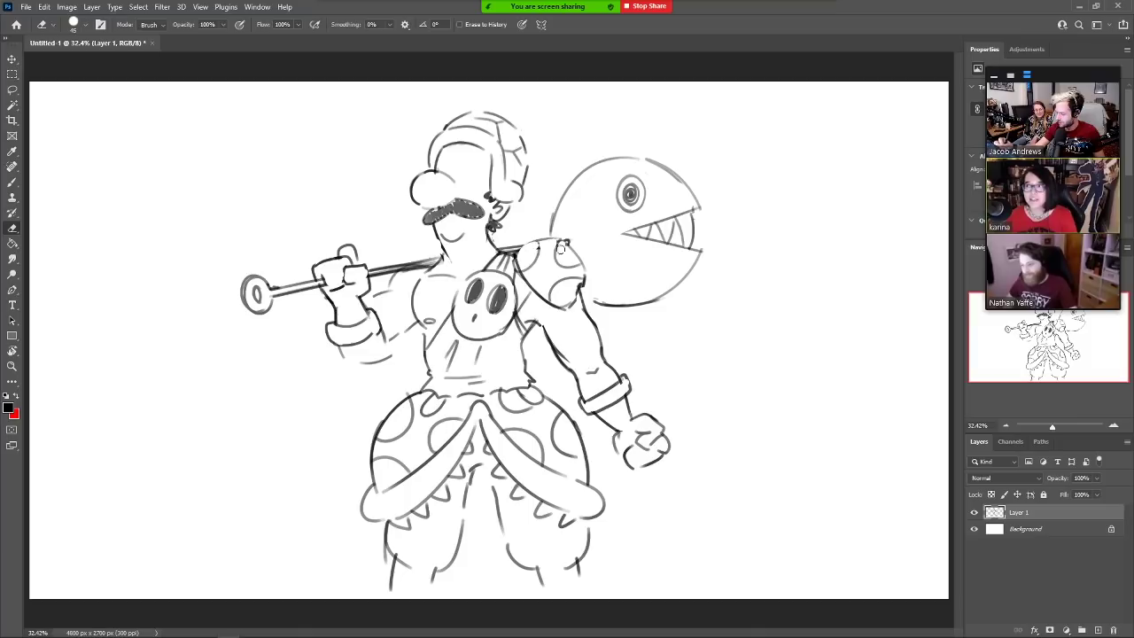
key("b")
key("b")
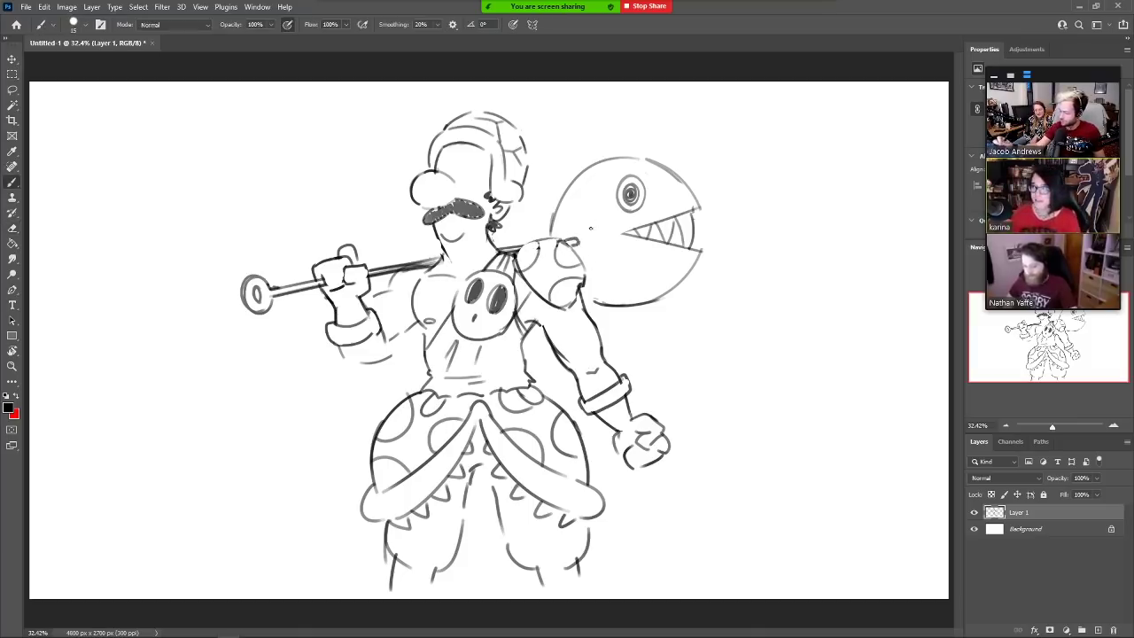
key("ctrl+z")
key("ctrl+z")
Add a small dark knob on top of the shoulder pad and shade the pole and its end ring dark
mouse_move(578, 240)
left_mouse_down()
mouse_move(592, 257)
mouse_move(574, 243)
mouse_move(502, 255)
left_mouse_up()
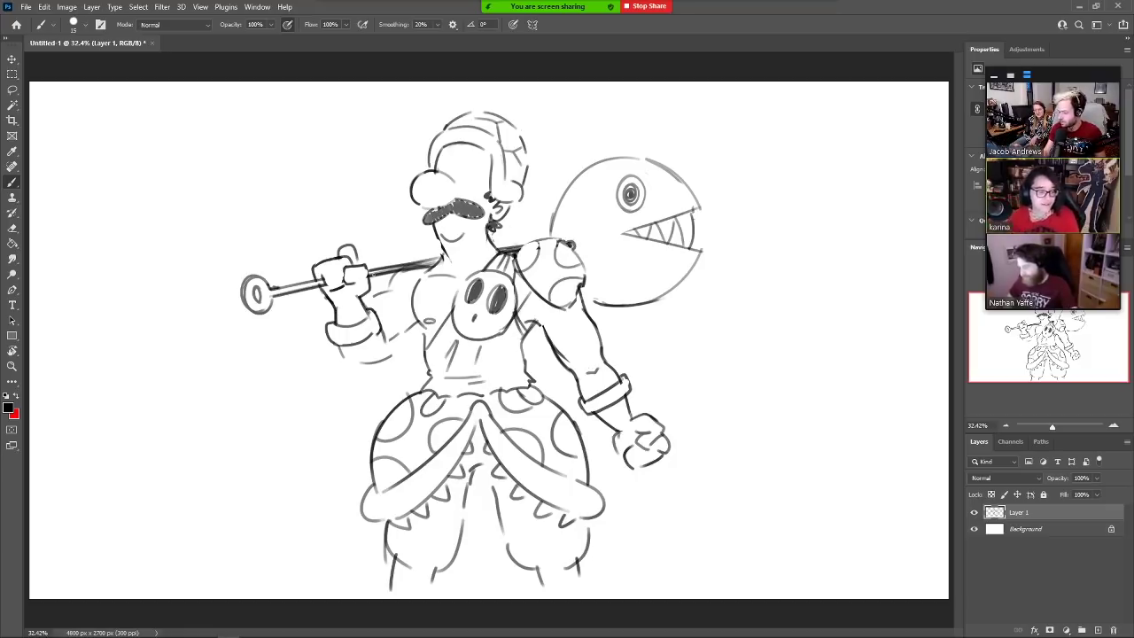
left_click_drag(370, 274, 428, 263)
mouse_move(319, 284)
left_mouse_down()
mouse_move(269, 294)
mouse_move(262, 312)
mouse_move(259, 287)
mouse_move(259, 307)
mouse_move(273, 308)
left_mouse_up()
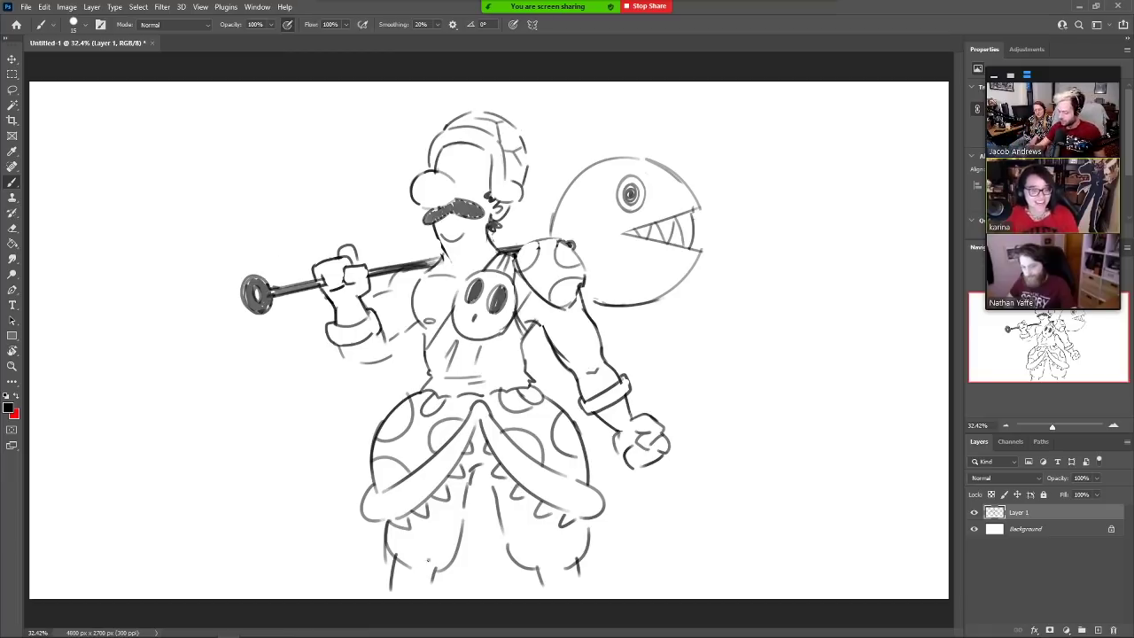
Darken the outer shin line and the inner leg line, and round off the arch between the legs
left_click_drag(390, 553, 395, 596)
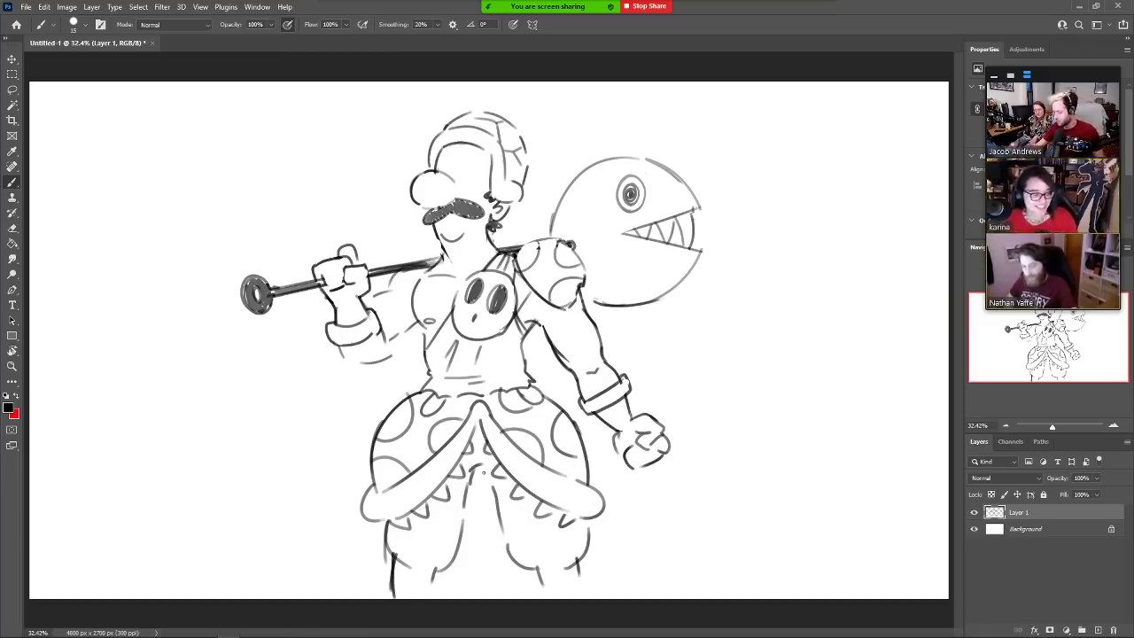
left_click_drag(481, 465, 486, 475)
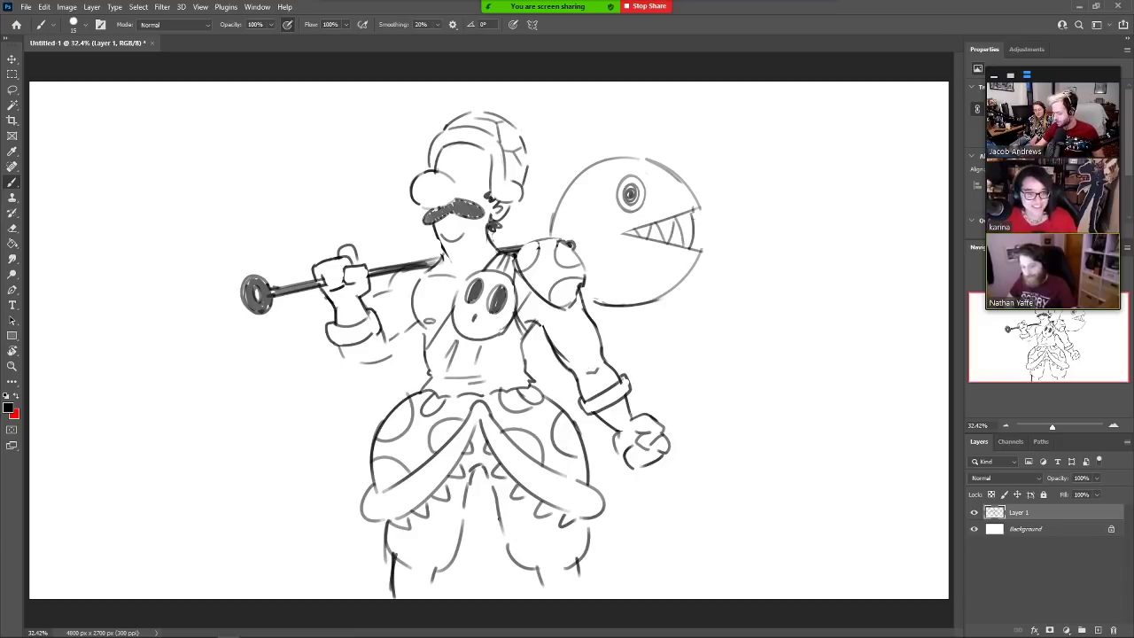
left_click_drag(499, 518, 516, 562)
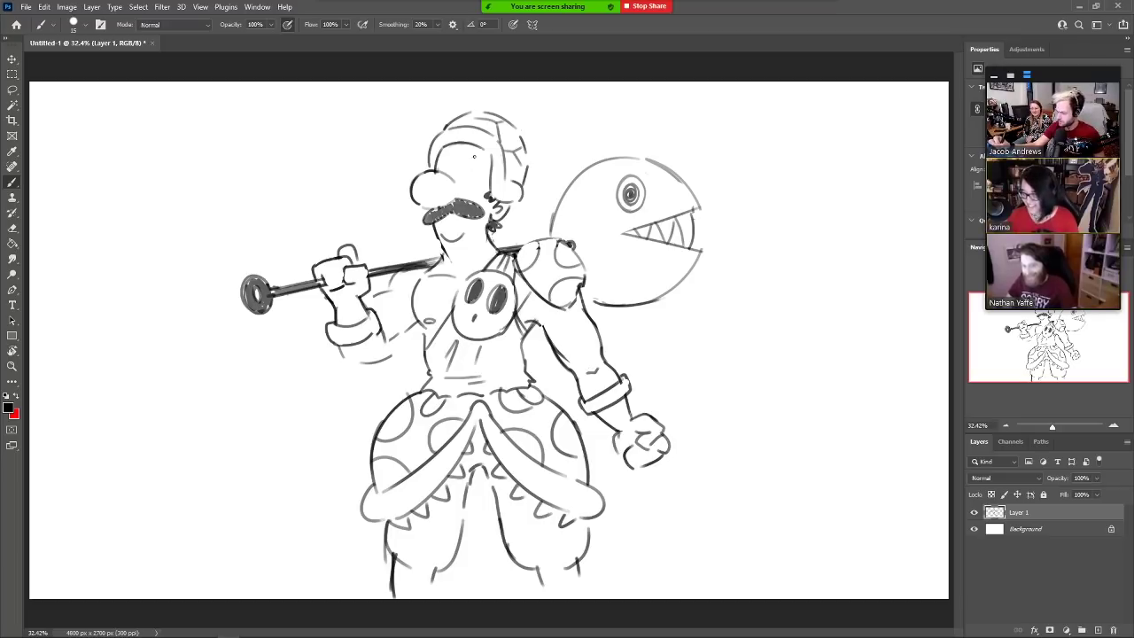
Draw oval eyes with dark pupils under thick angry eyebrows, plus small tufts of hair beneath the cap brim
mouse_move(475, 159)
left_mouse_down()
mouse_move(462, 161)
mouse_move(480, 151)
left_mouse_up()
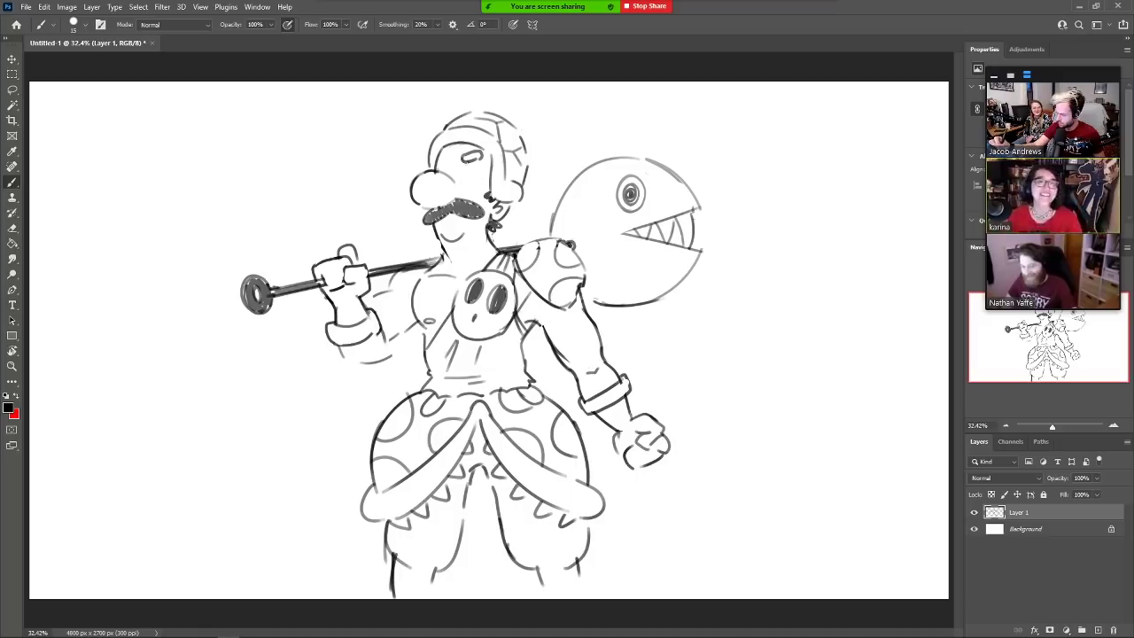
mouse_move(466, 182)
left_mouse_down()
mouse_move(480, 155)
mouse_move(434, 152)
mouse_move(443, 163)
mouse_move(449, 152)
mouse_move(449, 171)
mouse_move(437, 171)
mouse_move(476, 178)
mouse_move(443, 174)
left_mouse_up()
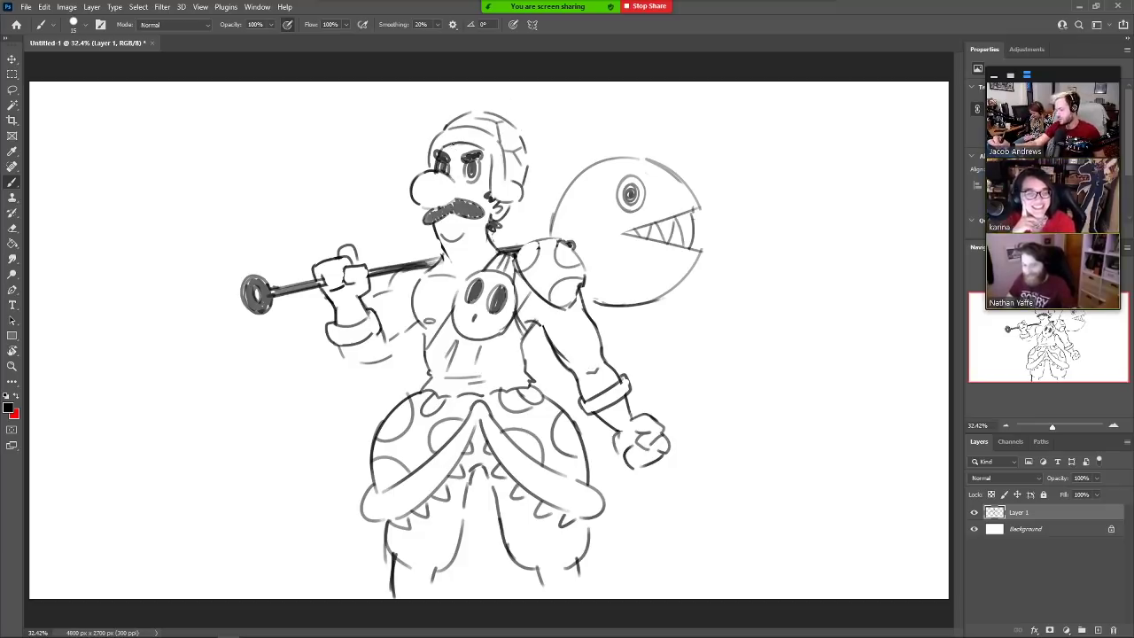
left_click_drag(451, 144, 462, 153)
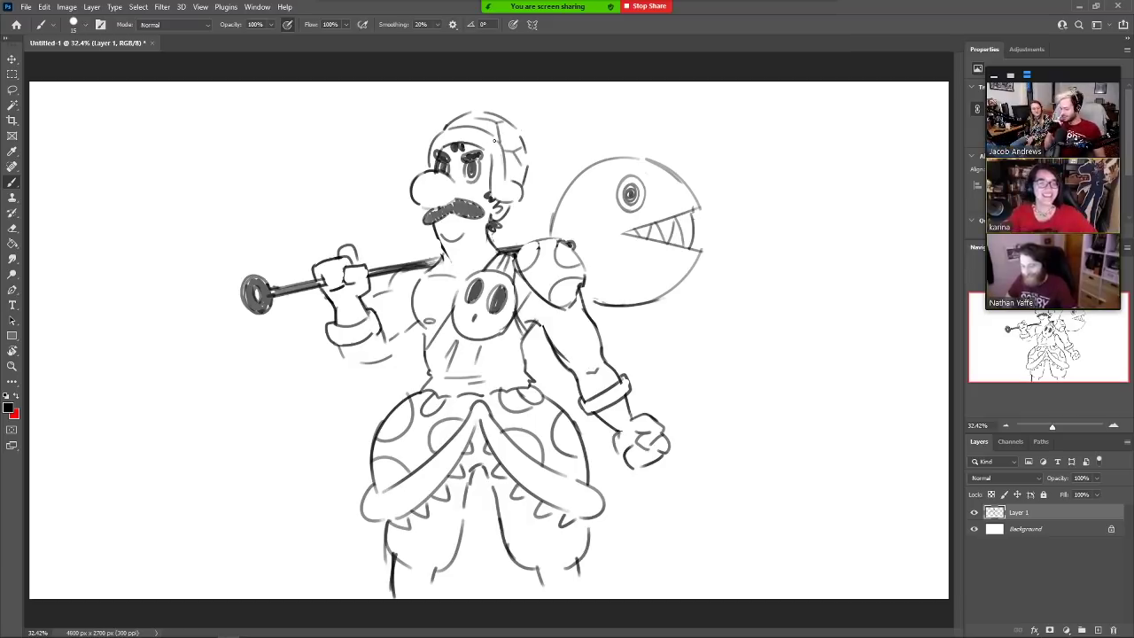
Close the gap in the outer leg line and add short muscle lines on the raised upper arm and chest
left_click_drag(588, 519, 589, 533)
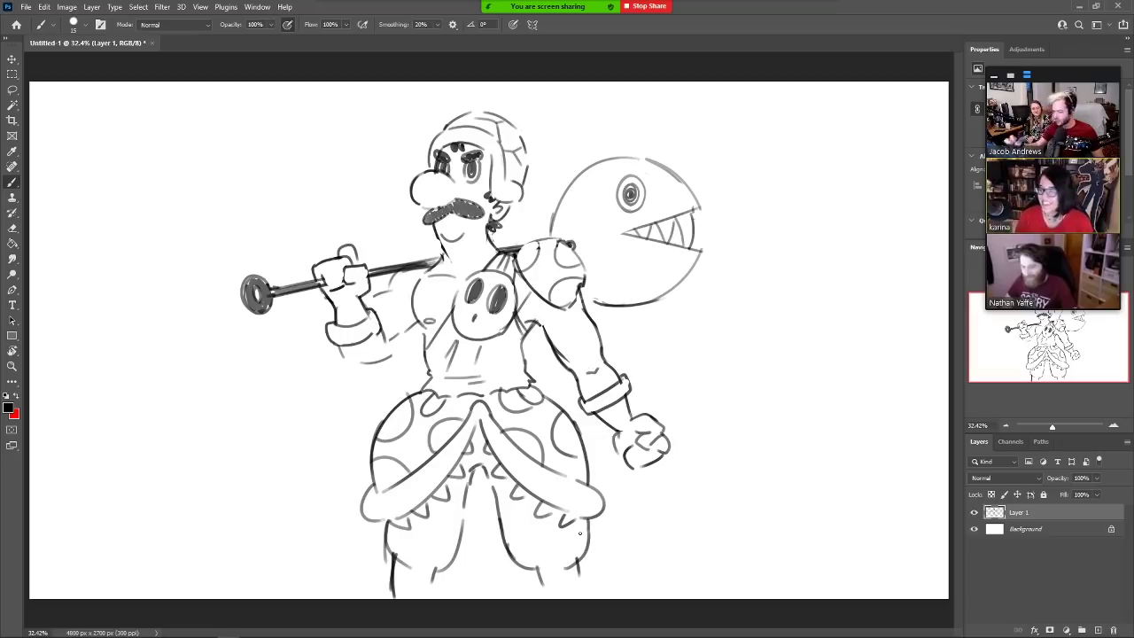
mouse_move(413, 297)
left_mouse_down()
mouse_move(431, 304)
mouse_move(374, 303)
mouse_move(403, 325)
left_mouse_up()
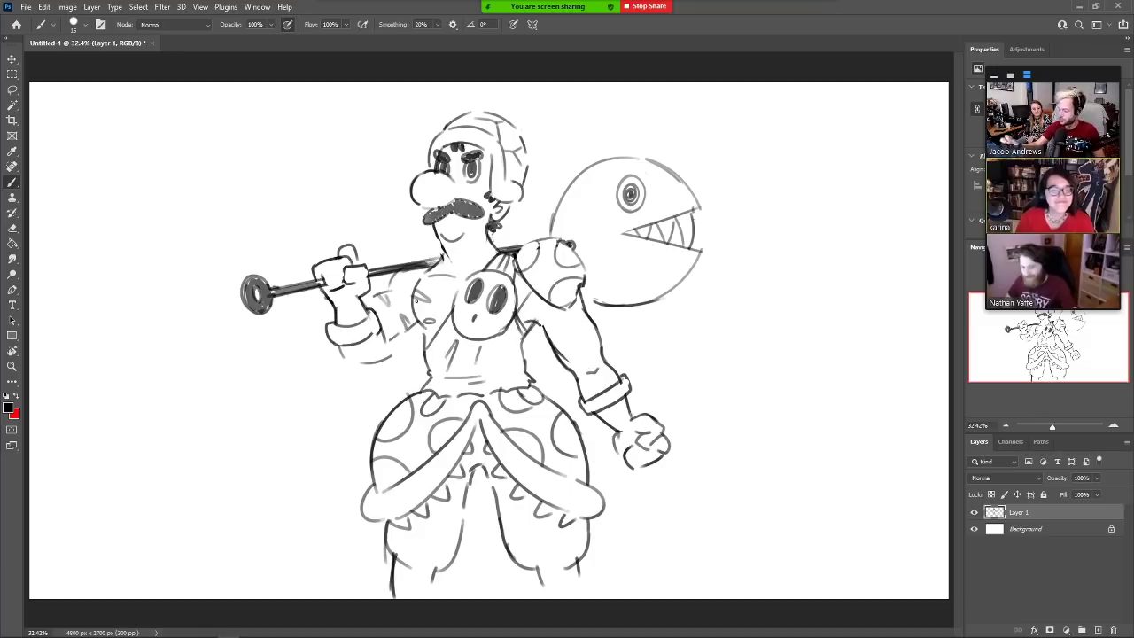
key("e")
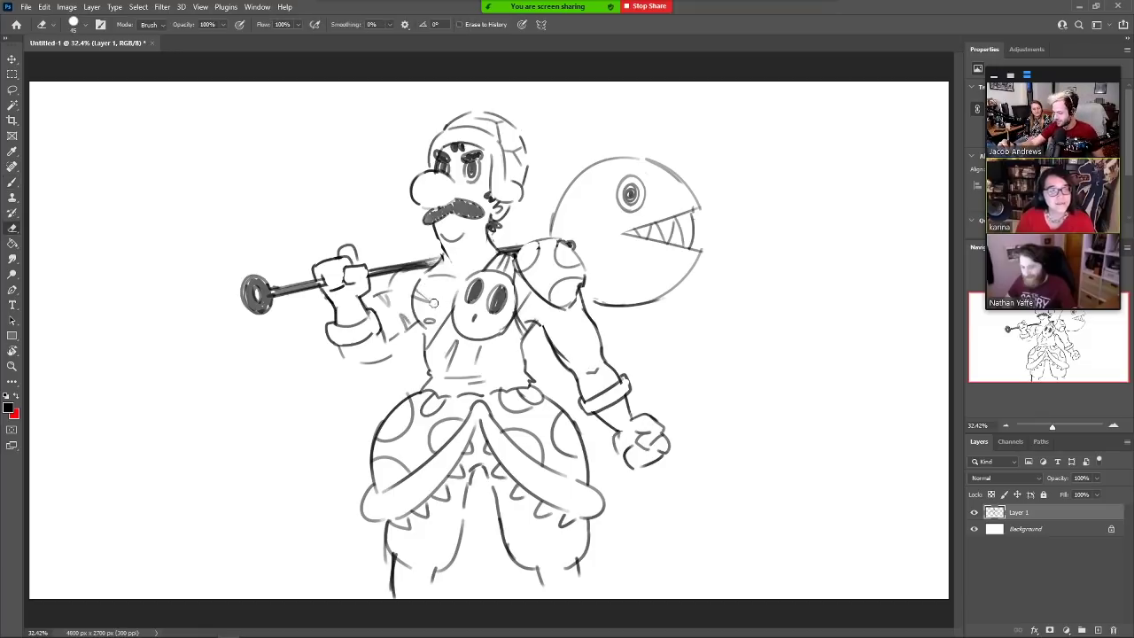
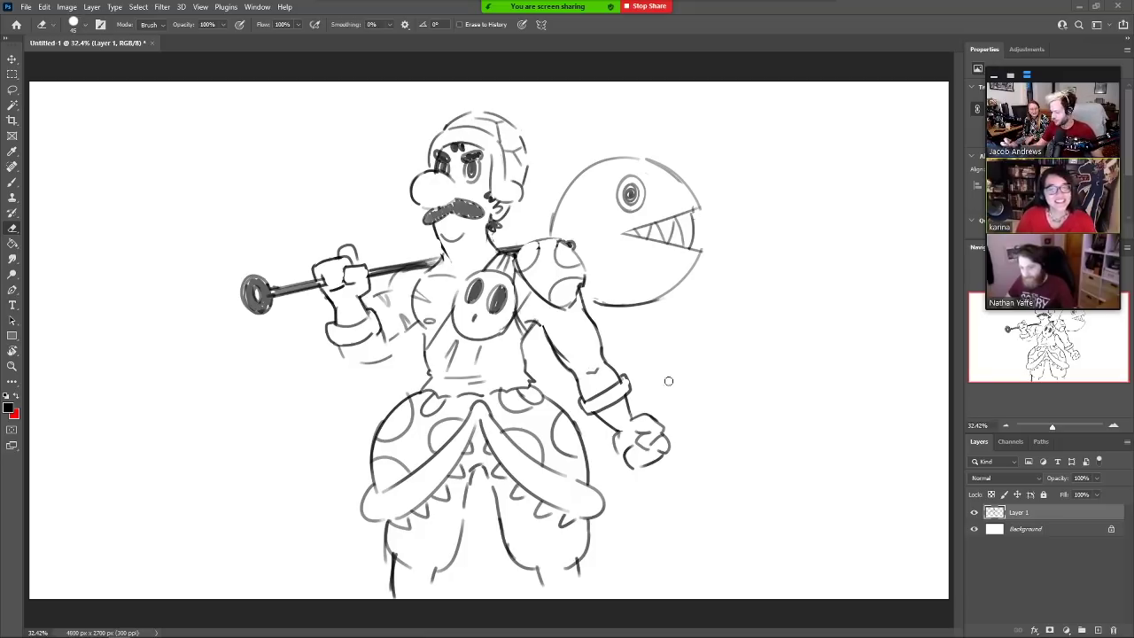
Draw pointed leaves sprouting from both ends of the clenched fist
key("b")
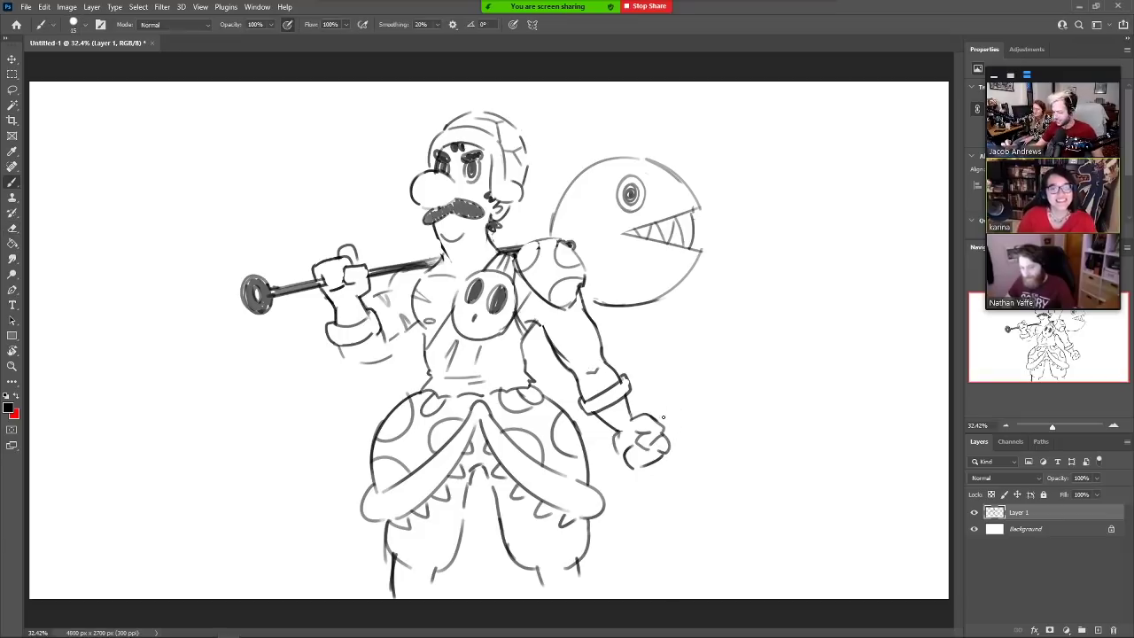
mouse_move(658, 422)
left_mouse_down()
mouse_move(658, 399)
mouse_move(666, 423)
mouse_move(700, 418)
mouse_move(671, 436)
mouse_move(682, 450)
mouse_move(612, 475)
mouse_move(626, 469)
left_mouse_up()
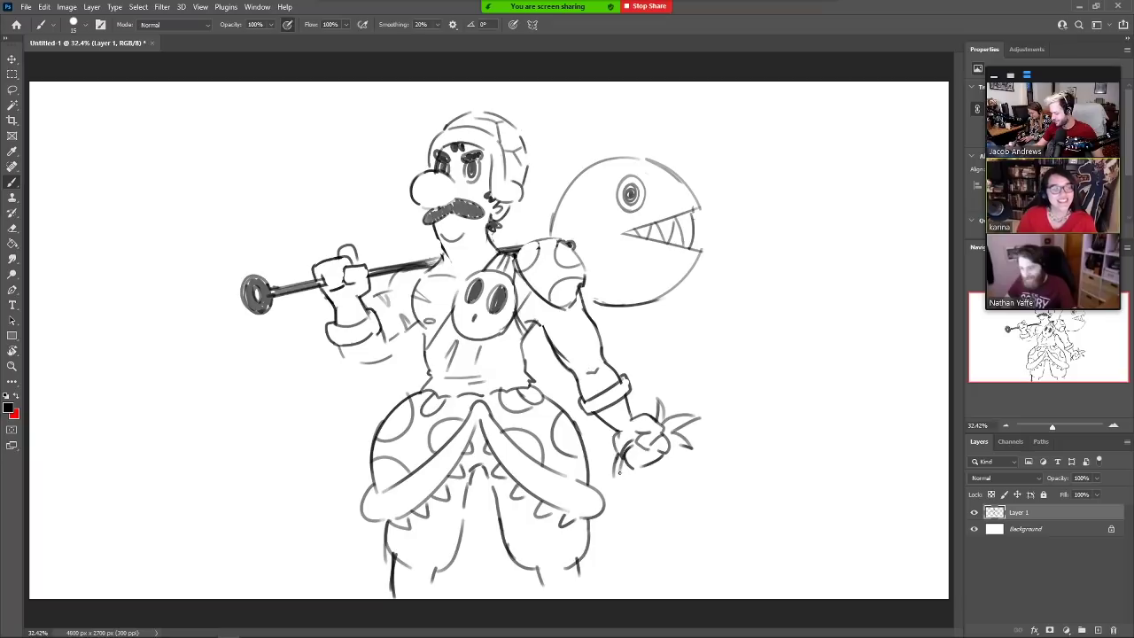
key("e")
key("b")
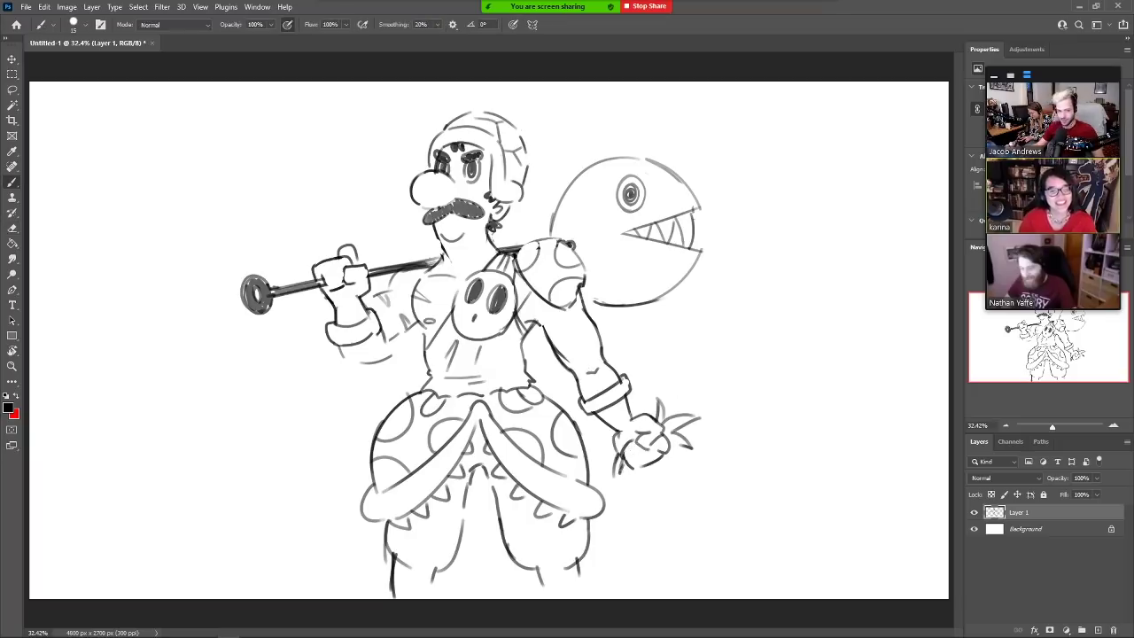
Draw the rounded, two-lobed outline of a creature's head hanging below the clenched fist, with a small nostril mark
mouse_move(624, 470)
left_mouse_down()
mouse_move(609, 478)
mouse_move(625, 482)
mouse_move(601, 494)
mouse_move(649, 479)
mouse_move(636, 536)
mouse_move(611, 528)
mouse_move(655, 530)
left_mouse_up()
mouse_move(669, 514)
left_mouse_down()
mouse_move(655, 484)
mouse_move(637, 496)
mouse_move(679, 478)
mouse_move(666, 481)
mouse_move(697, 512)
mouse_move(604, 525)
left_mouse_up()
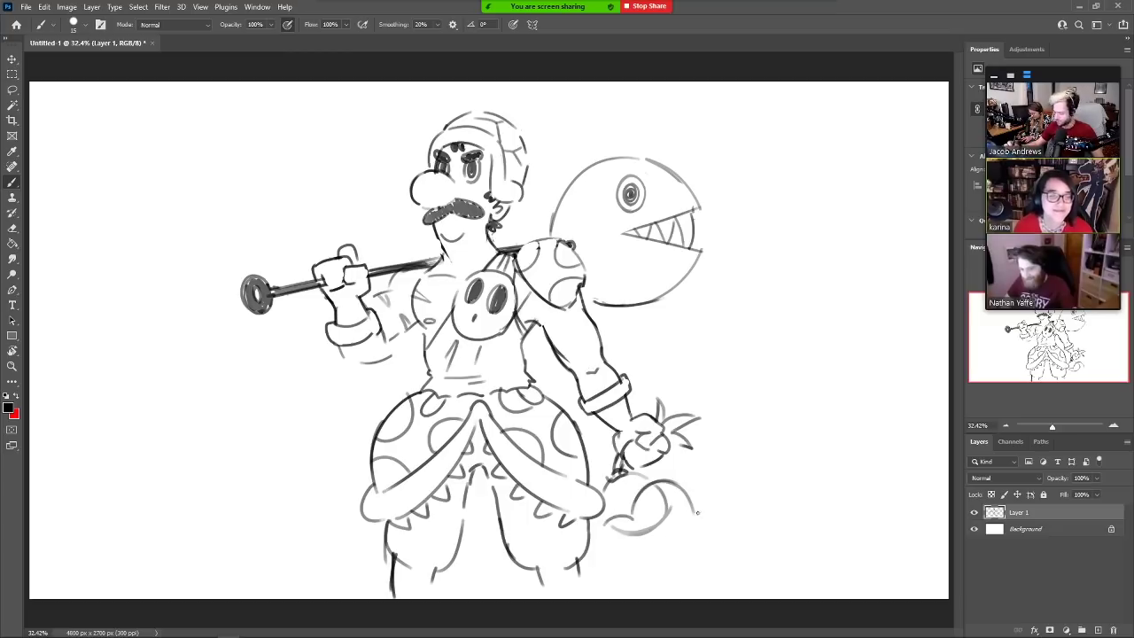
mouse_move(693, 509)
left_mouse_down()
mouse_move(647, 554)
mouse_move(657, 560)
mouse_move(594, 541)
mouse_move(614, 540)
mouse_move(614, 526)
mouse_move(654, 528)
mouse_move(655, 499)
left_mouse_up()
key("ctrl+z")
key("e")
key("b")
key("e")
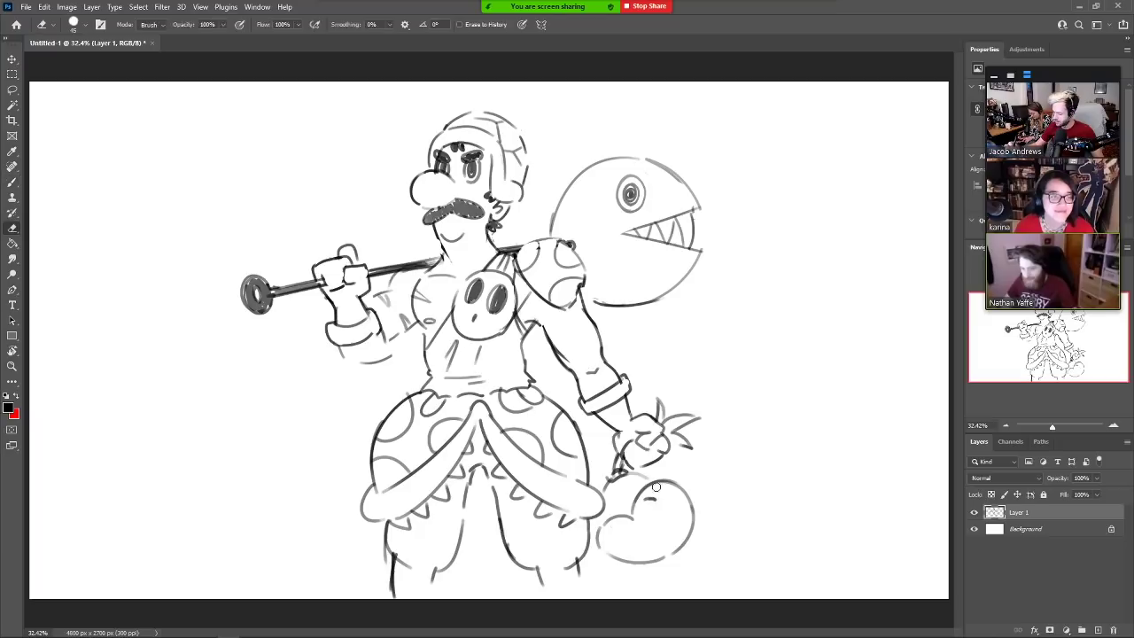
key("b")
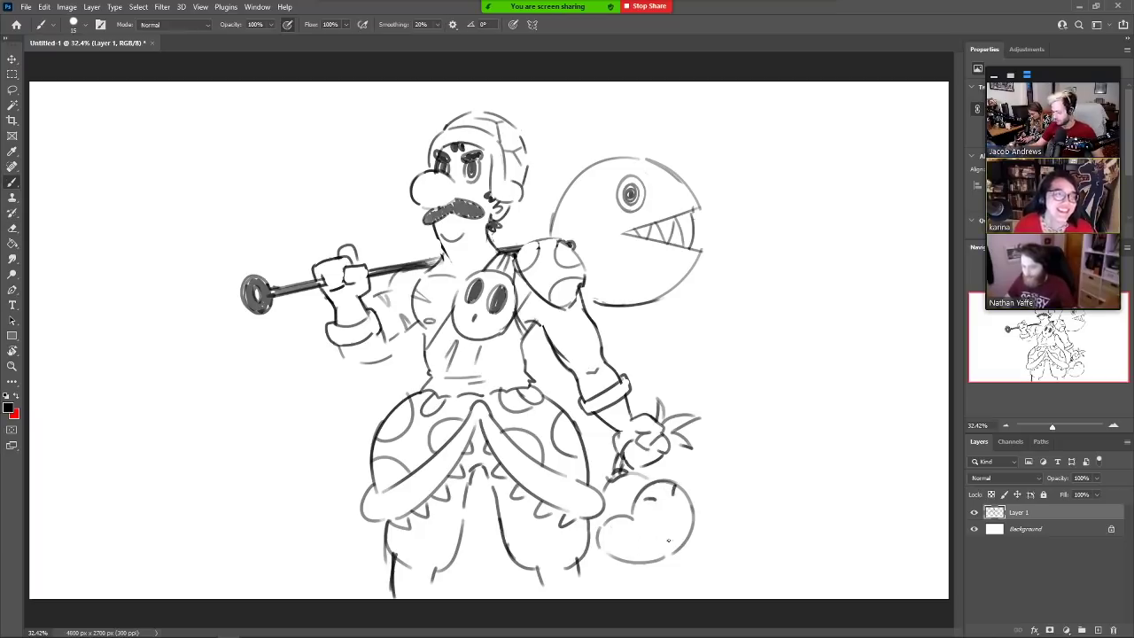
Extend the hanging head's muzzle downward, adding a small dark mouth with a dangling tongue and a curved jaw line
mouse_move(693, 532)
left_mouse_down()
mouse_move(622, 560)
mouse_move(608, 545)
left_mouse_up()
mouse_move(693, 516)
left_mouse_down()
mouse_move(682, 562)
mouse_move(620, 555)
mouse_move(672, 560)
left_mouse_up()
key("e")
key("b")
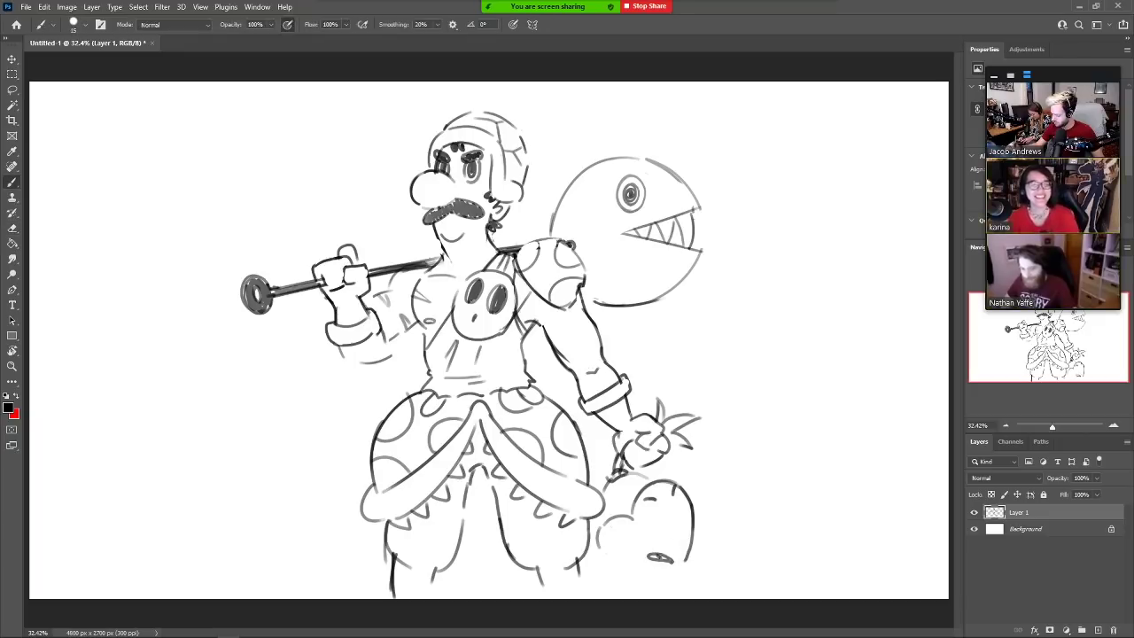
left_click_drag(664, 559, 666, 573)
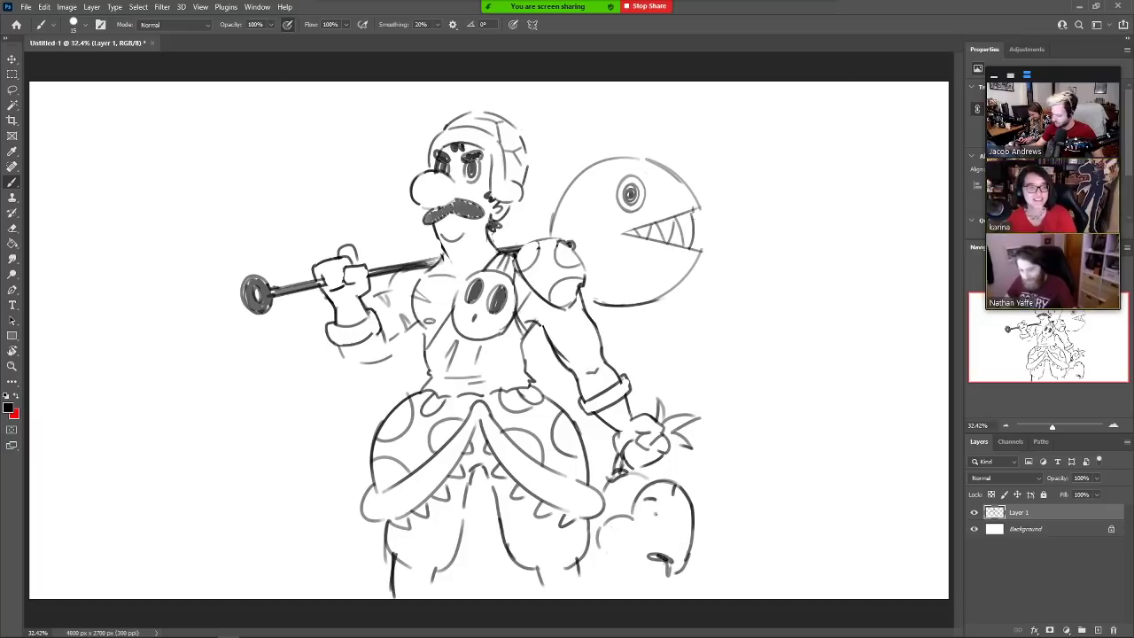
mouse_move(603, 554)
left_mouse_down()
mouse_move(637, 576)
mouse_move(661, 574)
left_mouse_up()
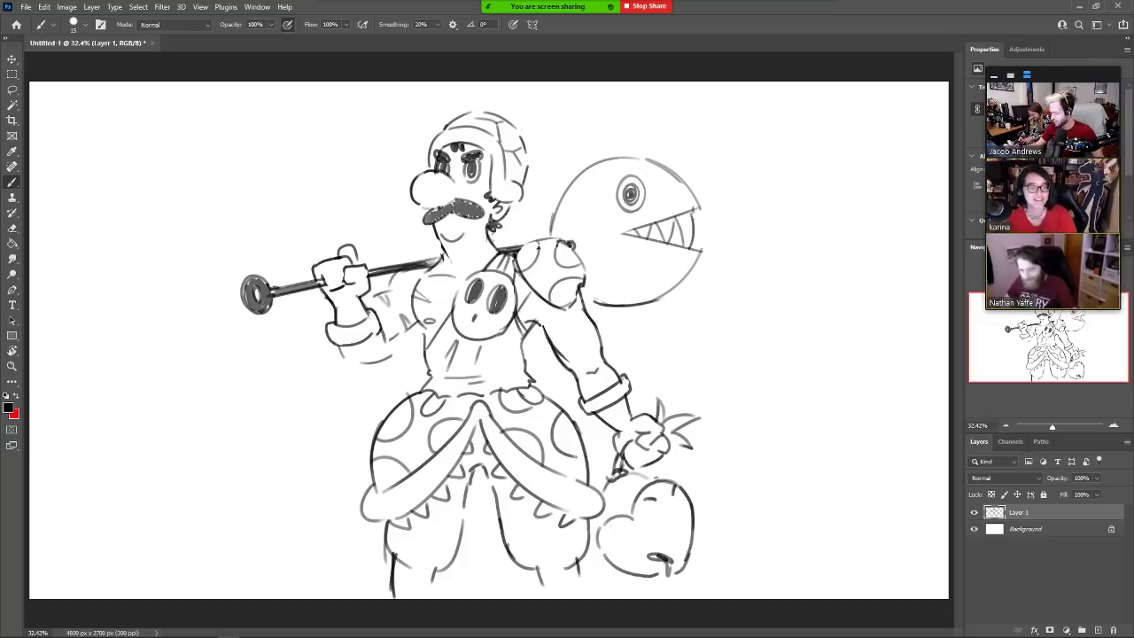
Erase the tall upper lobe of the hanging head's muzzle and redraw it lower and rounder with two small nostril marks
key("e")
mouse_move(653, 488)
left_mouse_down()
mouse_move(635, 510)
mouse_move(660, 496)
mouse_move(698, 519)
mouse_move(687, 559)
left_mouse_up()
key("b")
key("e")
mouse_move(689, 504)
left_mouse_down()
mouse_move(633, 518)
mouse_move(681, 489)
mouse_move(700, 523)
mouse_move(686, 508)
mouse_move(691, 567)
left_mouse_up()
key("ctrl+z")
key("ctrl+z")
key("b")
key("e")
key("b")
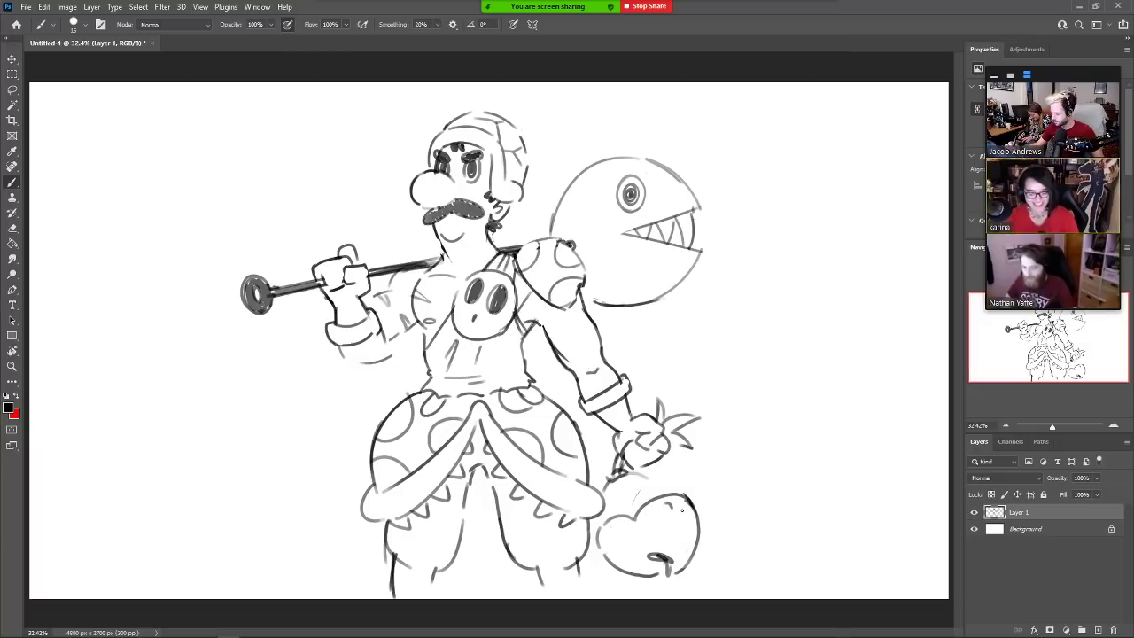
Draw the hanging head's rounded forehead with two X-shaped eyes and jagged tufts above them on both sides
left_click_drag(627, 474, 669, 492)
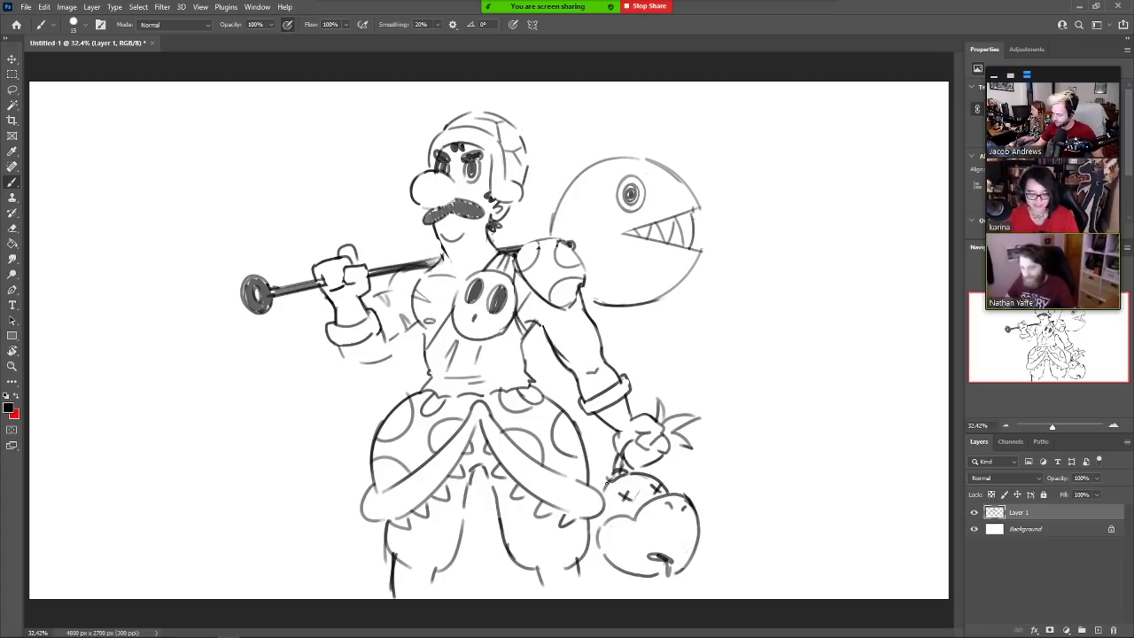
left_click_drag(601, 482, 624, 485)
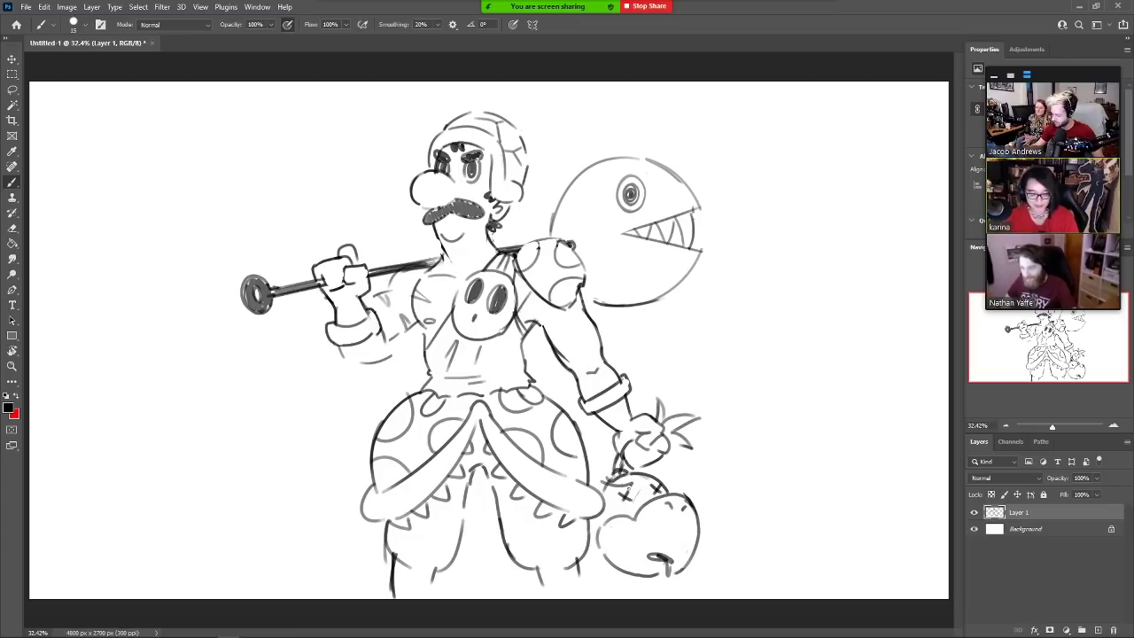
key("e")
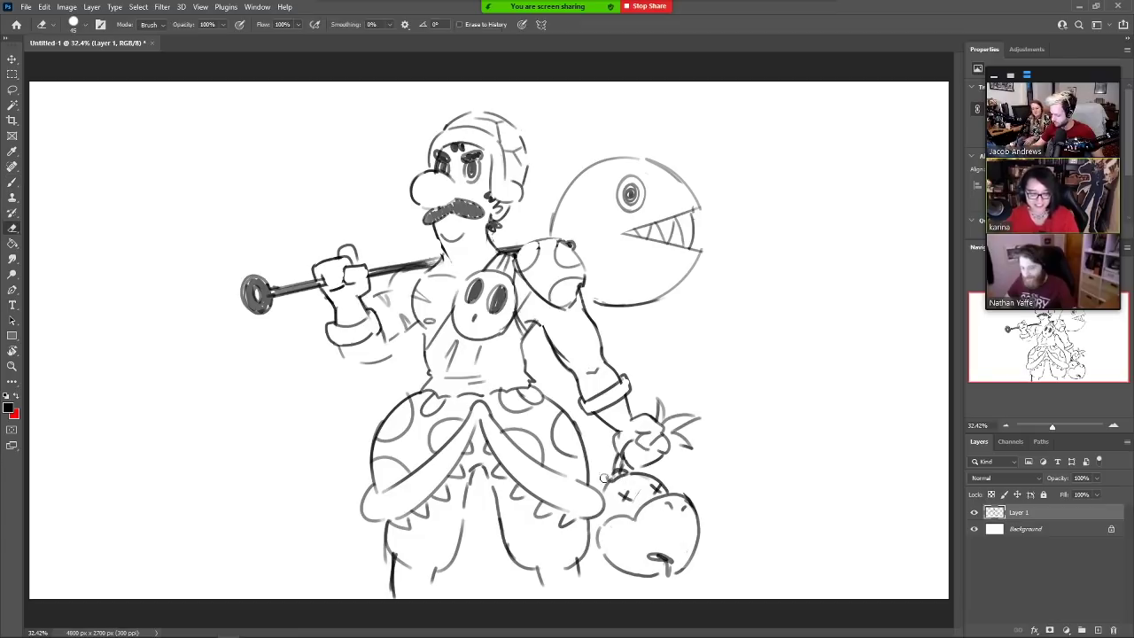
key("b")
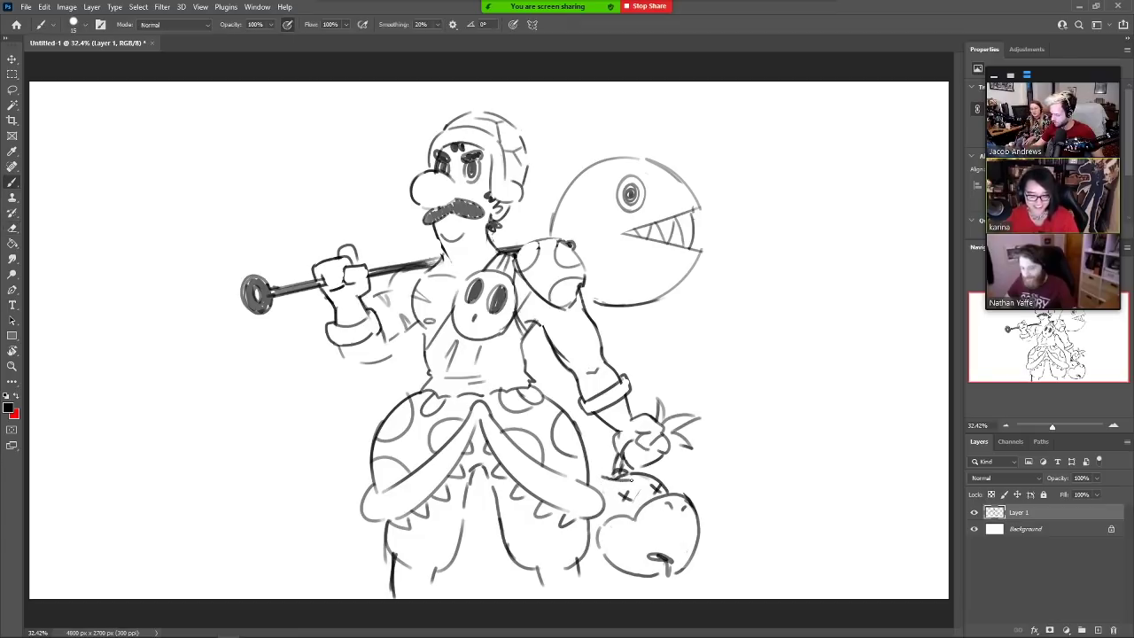
mouse_move(630, 480)
left_mouse_down()
mouse_move(608, 493)
mouse_move(662, 476)
left_mouse_up()
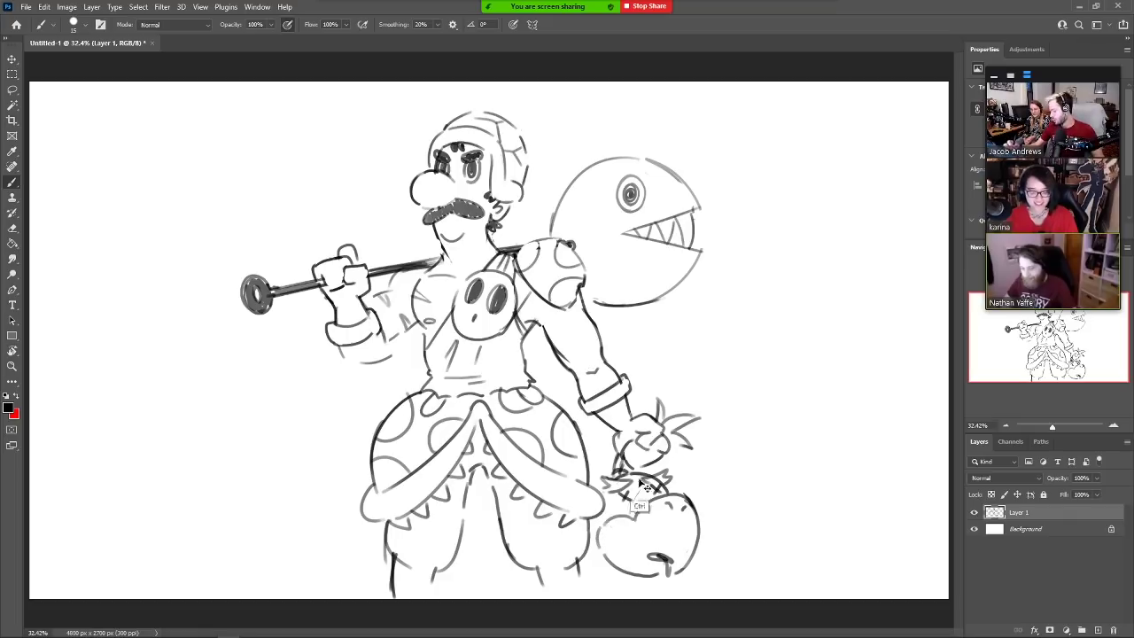
Erase the hanging head's cheek and jaw line nearest the leg and redraw them wider, reaching the trousers
key("e")
mouse_move(620, 518)
left_mouse_down()
mouse_move(600, 556)
mouse_move(620, 530)
left_mouse_up()
key("b")
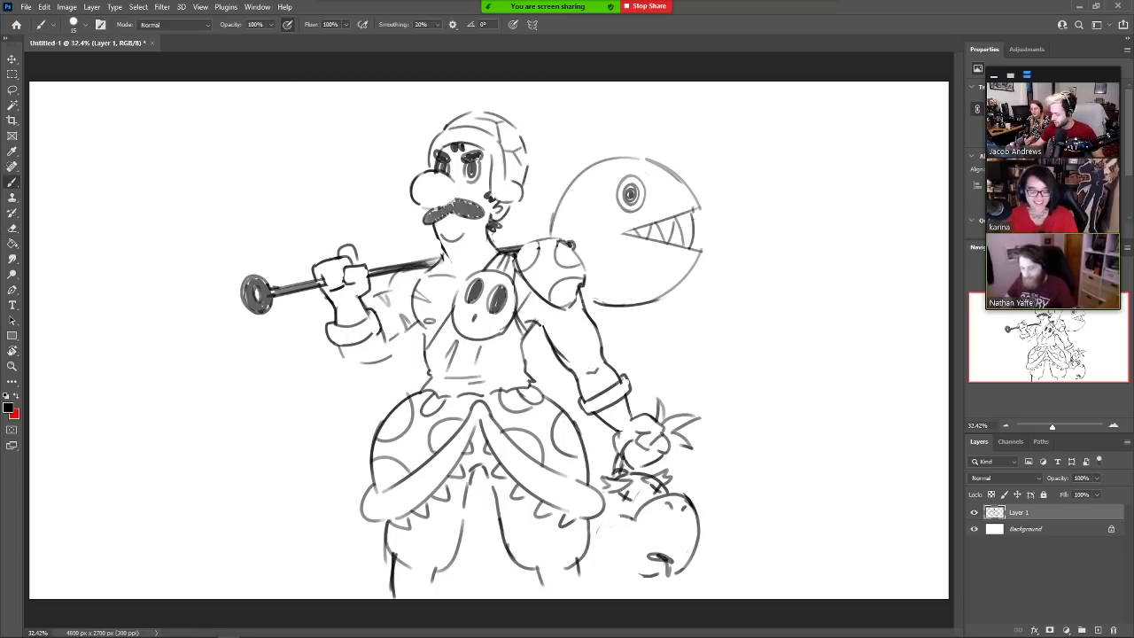
left_click_drag(638, 578, 599, 560)
key("e")
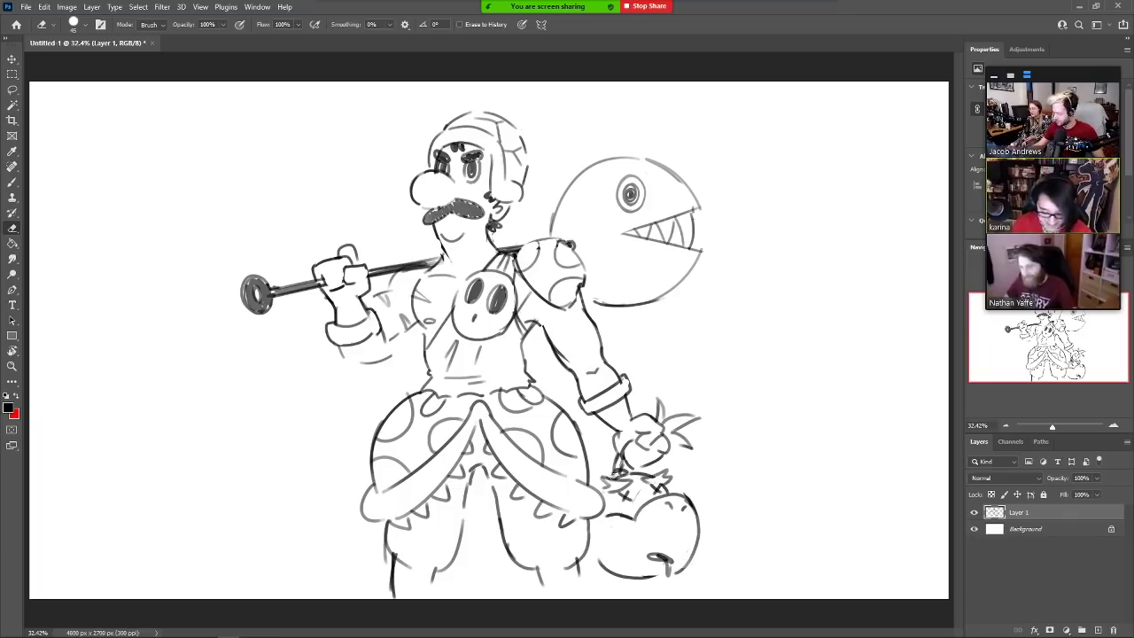
key("b")
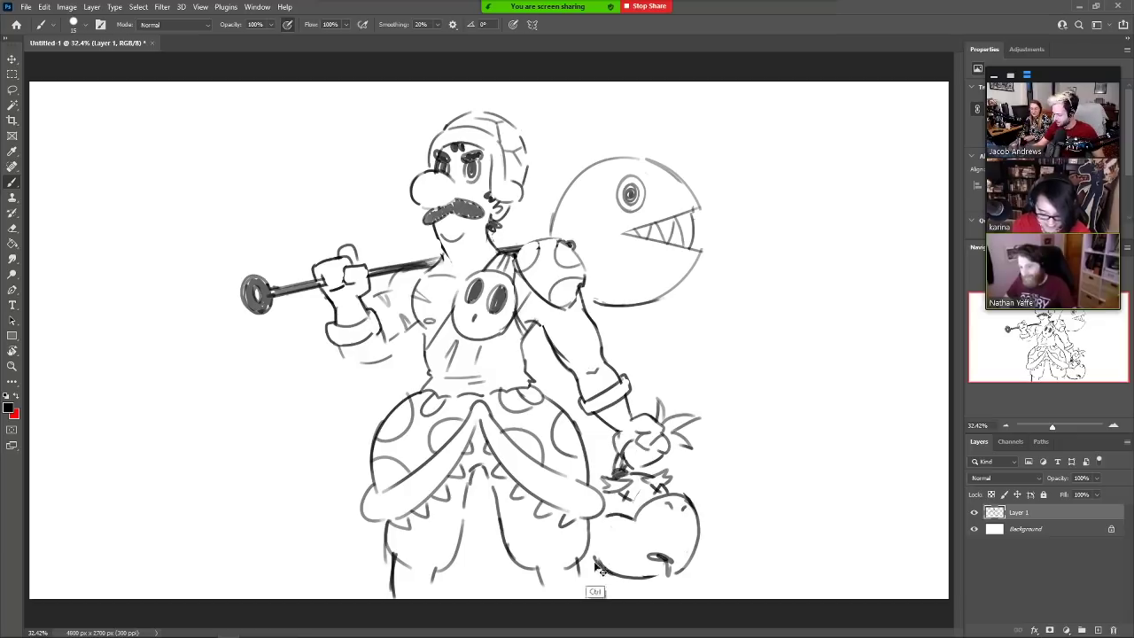
Lengthen the tongue past the hanging head's jaw, then clean up and redraw the jaw line beside it
key("e")
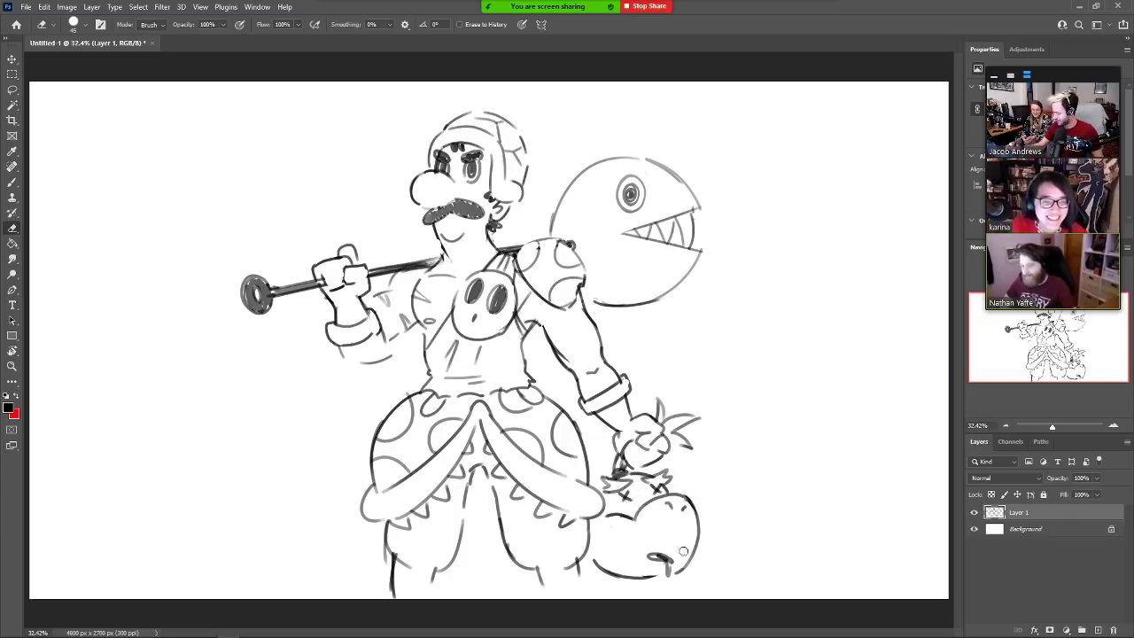
mouse_move(654, 575)
left_mouse_down()
mouse_move(671, 570)
mouse_move(667, 582)
left_mouse_up()
key("b")
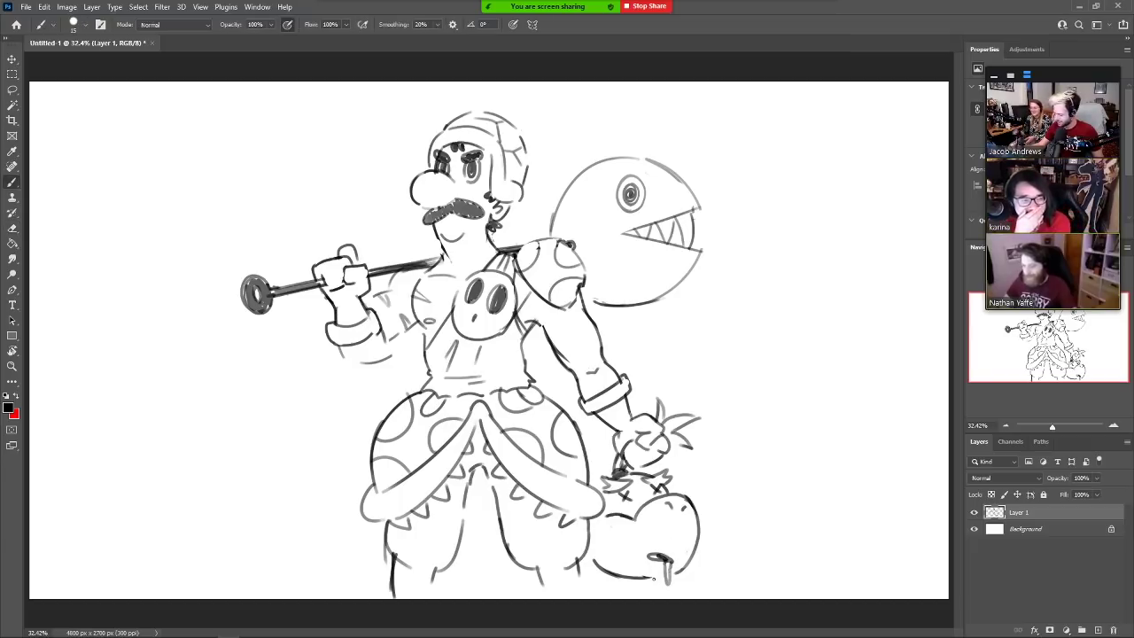
key("e")
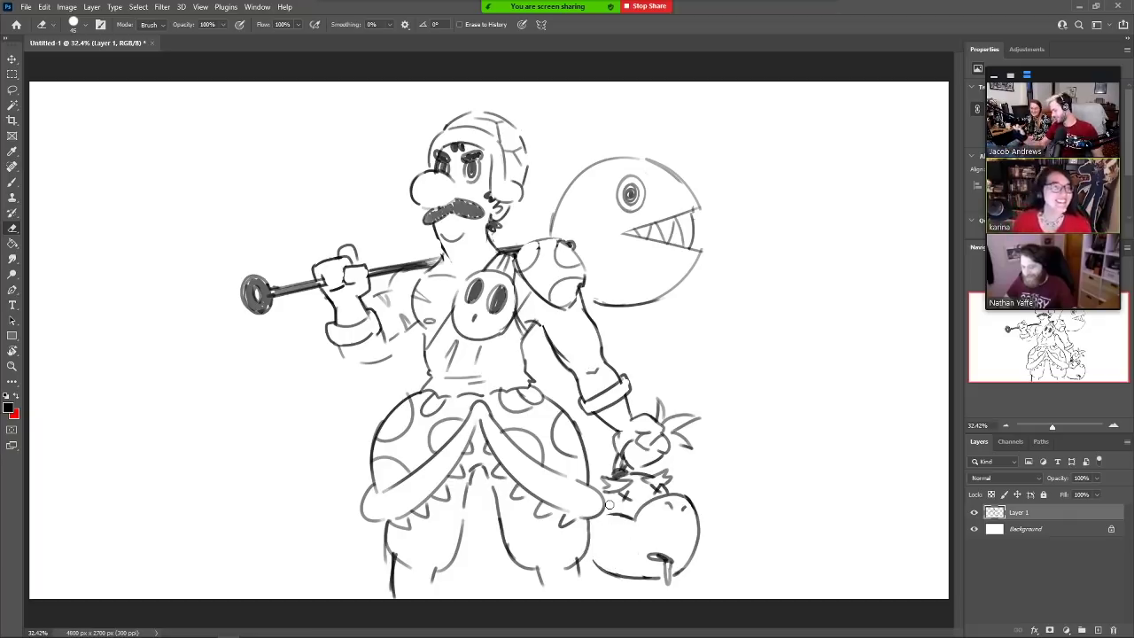
left_click_drag(663, 575, 621, 577)
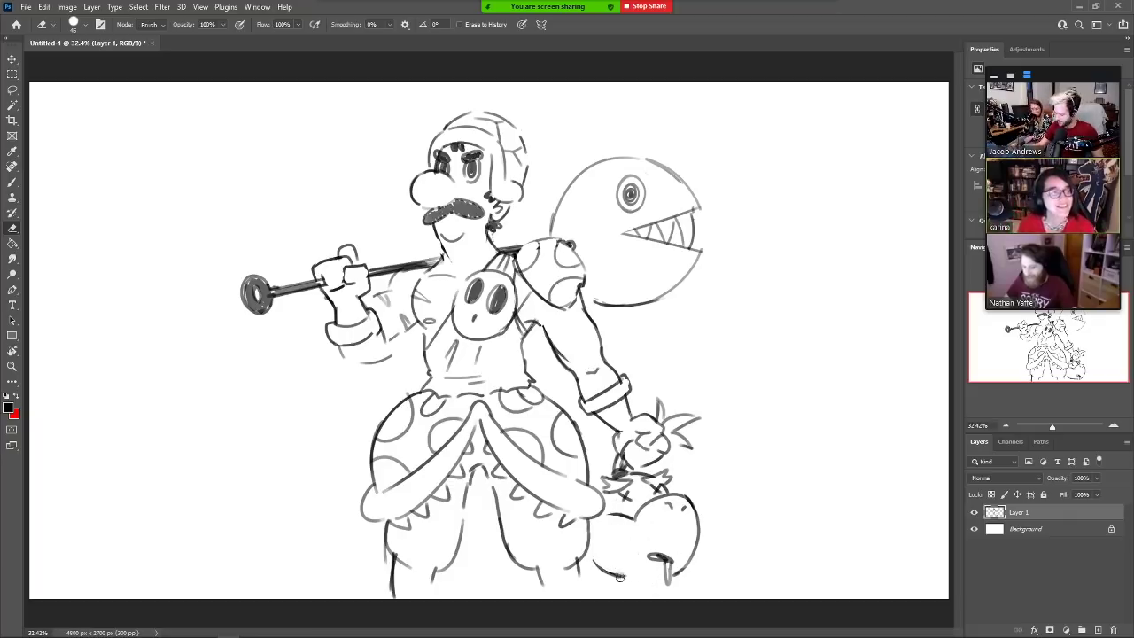
key("b")
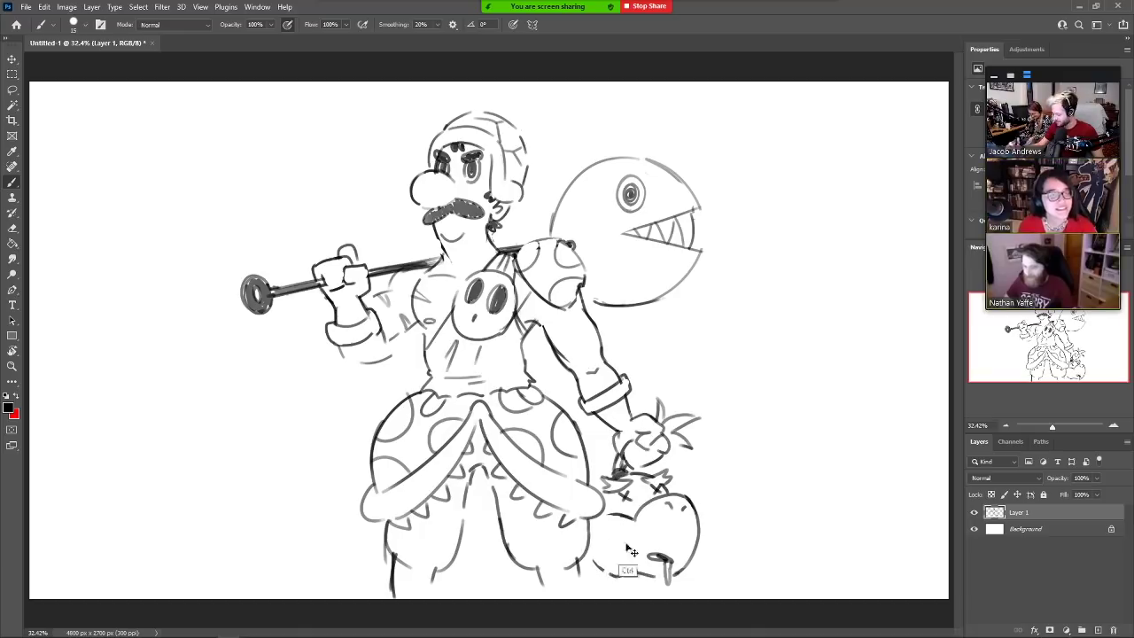
left_click_drag(611, 575, 665, 578)
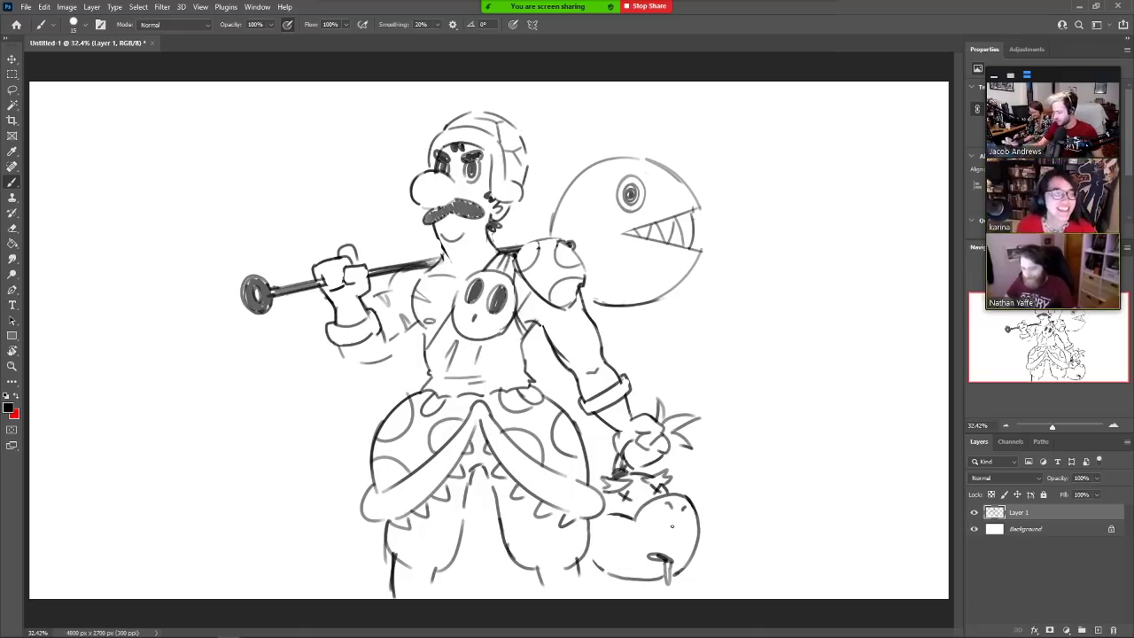
Extend the shin lines down to the canvas edge and fill both boots below the trousers with solid dark strokes
left_click_drag(537, 573, 547, 599)
left_click_drag(577, 560, 585, 600)
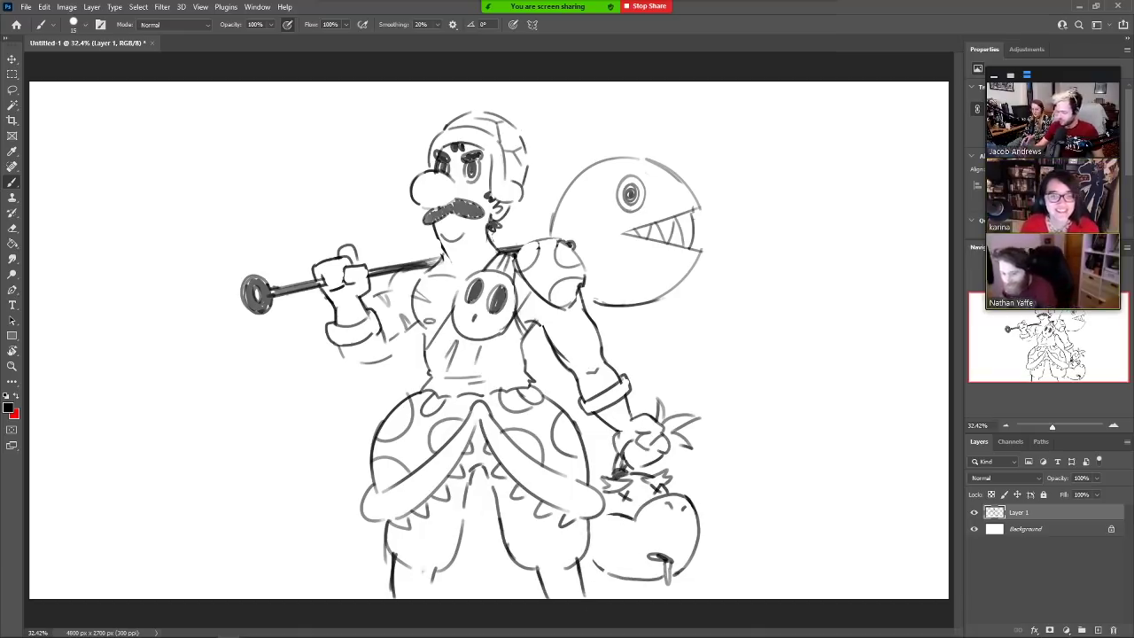
mouse_move(405, 578)
left_mouse_down()
mouse_move(398, 591)
mouse_move(396, 564)
mouse_move(434, 572)
mouse_move(404, 582)
mouse_move(422, 586)
left_mouse_up()
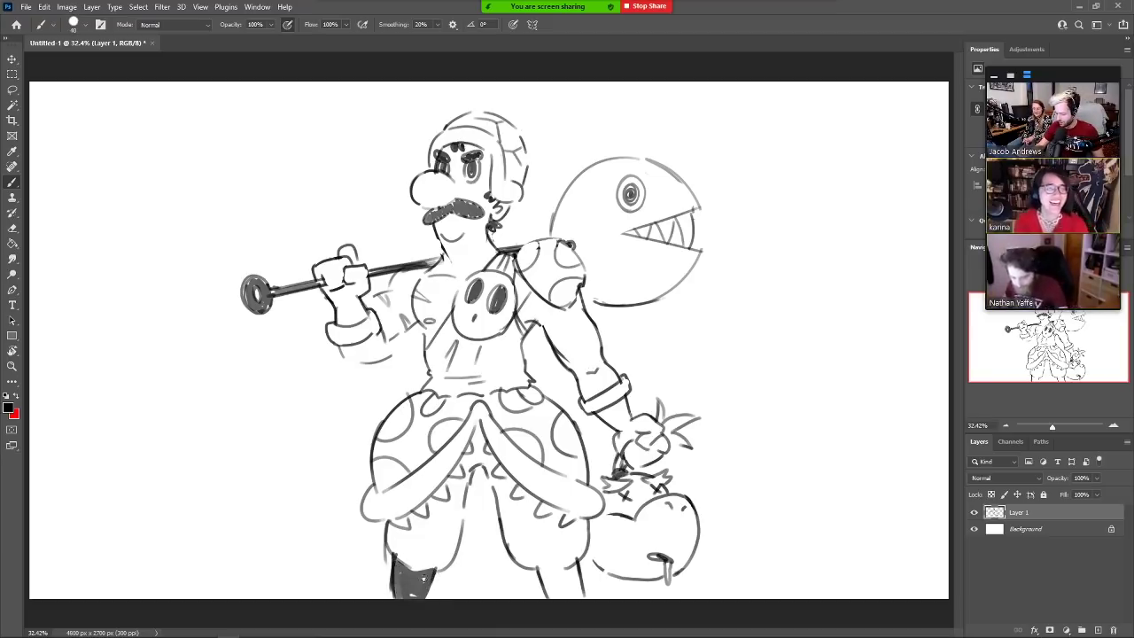
mouse_move(542, 569)
left_mouse_down()
mouse_move(555, 599)
mouse_move(571, 571)
mouse_move(558, 598)
mouse_move(566, 581)
mouse_move(576, 585)
left_mouse_up()
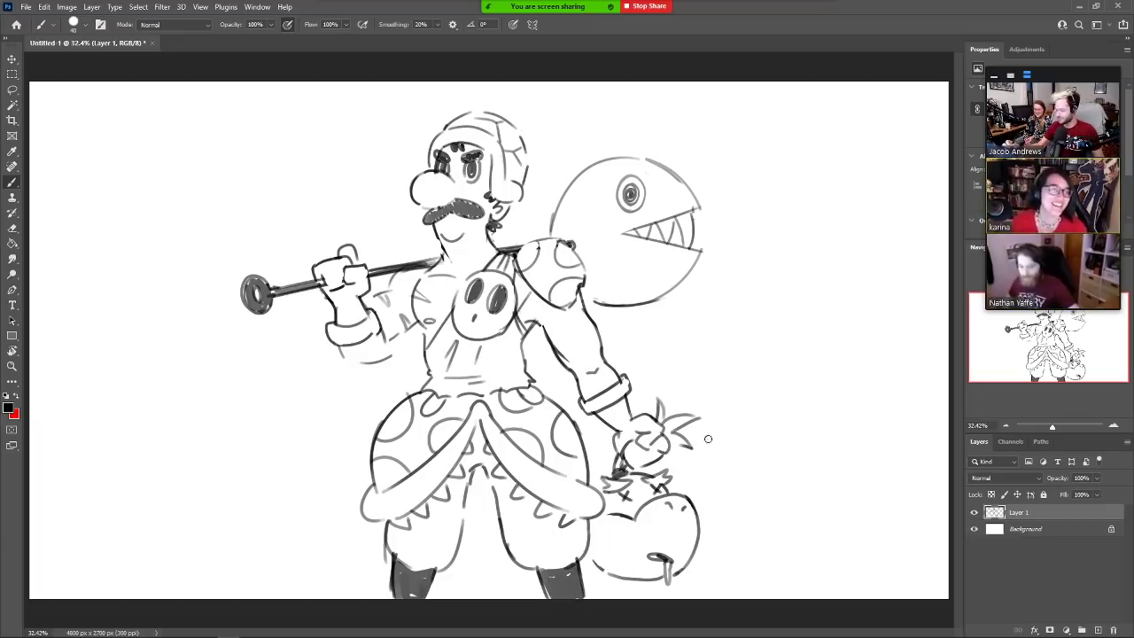
Sketch a thin curved horizon line behind the character with low hills on both sides, using a smaller brush
key("bracketleft")
key("bracketleft")
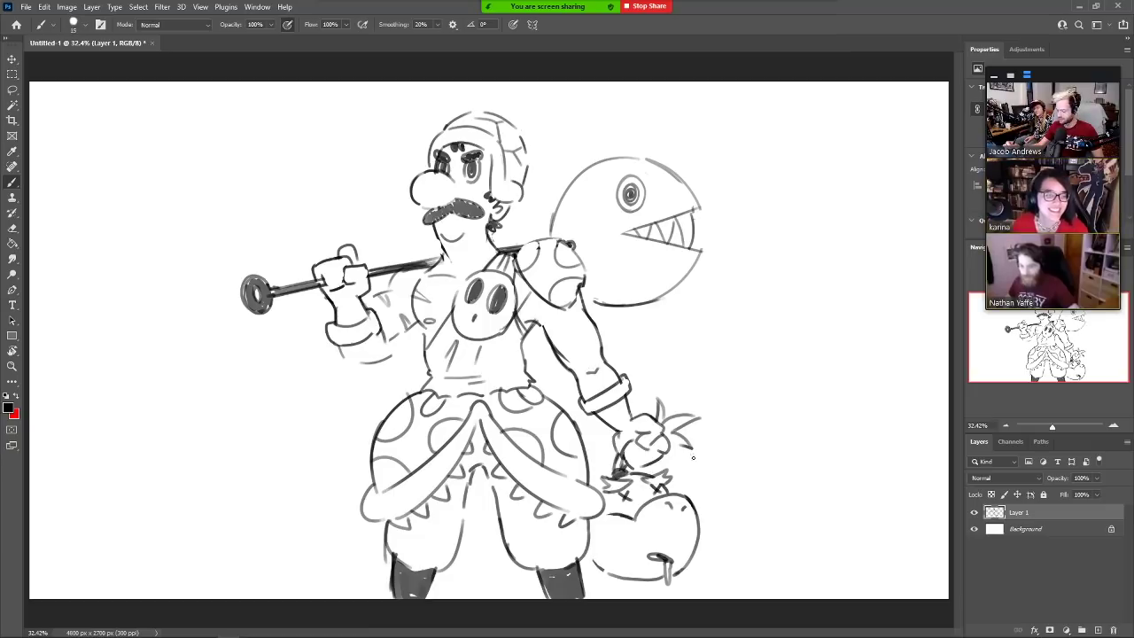
key("bracketleft")
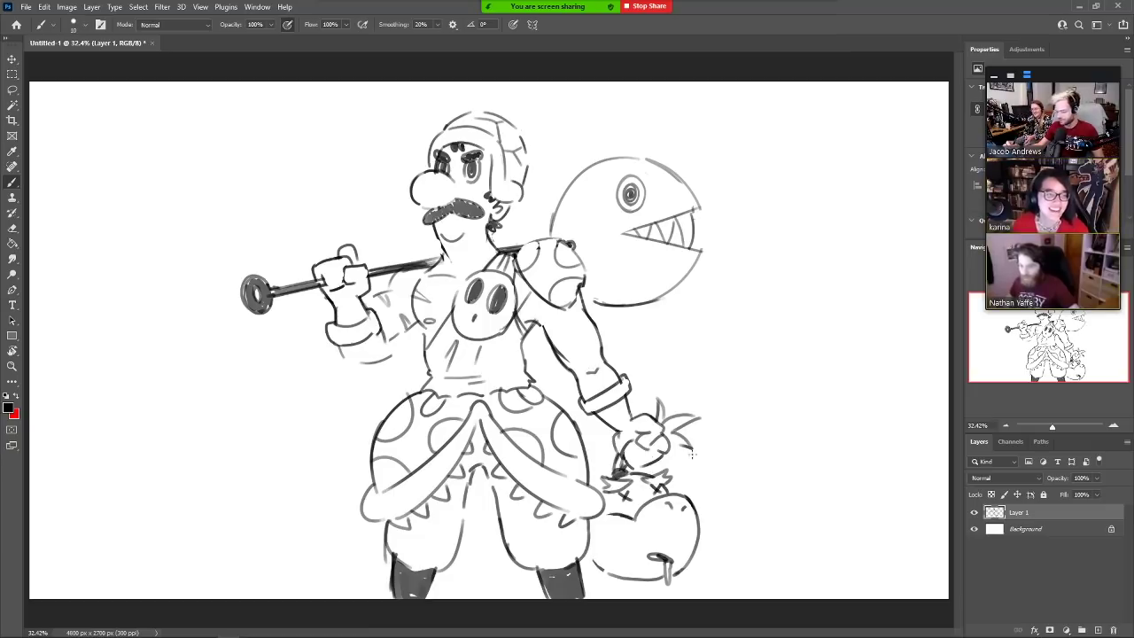
mouse_move(32, 326)
left_mouse_down()
mouse_move(100, 359)
mouse_move(351, 403)
left_mouse_up()
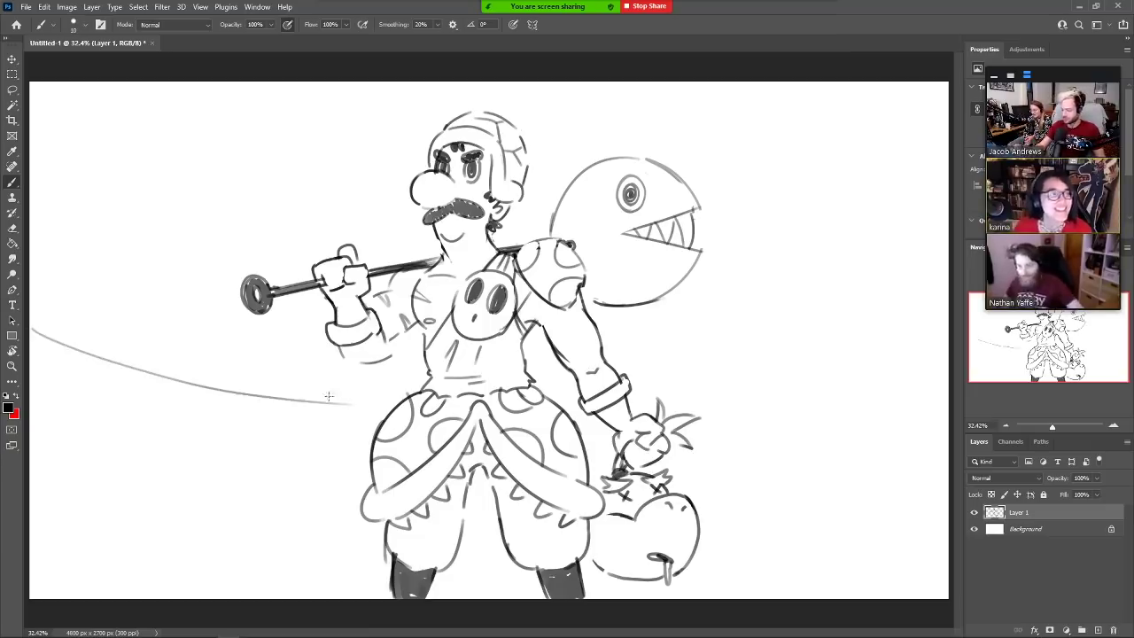
mouse_move(107, 359)
left_mouse_down()
mouse_move(168, 361)
mouse_move(191, 385)
left_mouse_up()
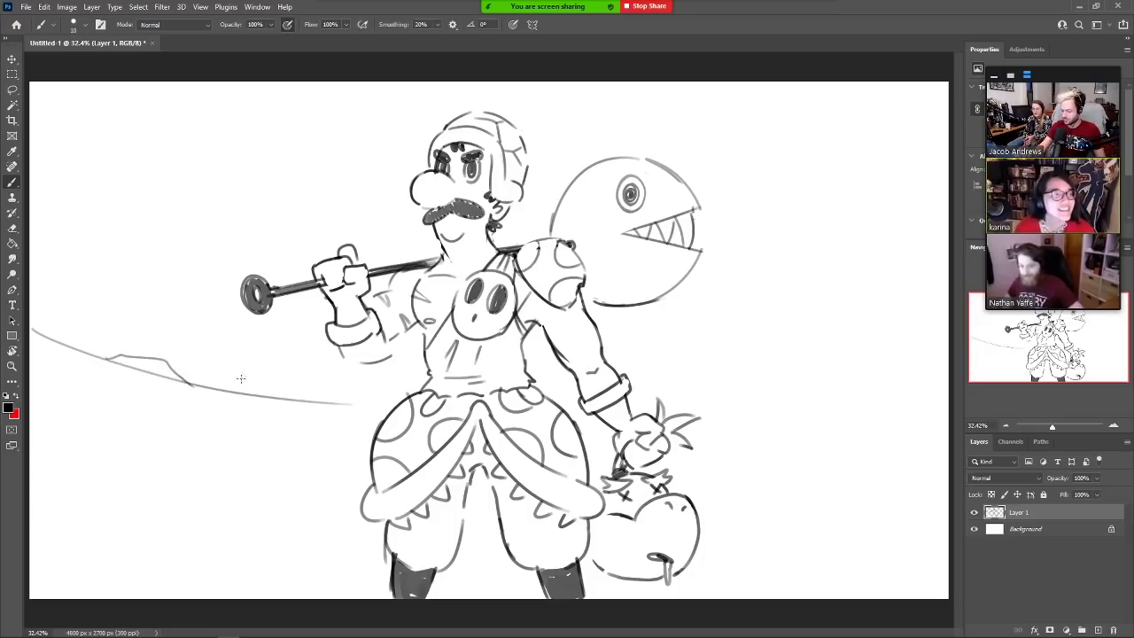
mouse_move(657, 384)
left_mouse_down()
mouse_move(785, 370)
mouse_move(916, 330)
mouse_move(728, 370)
mouse_move(782, 340)
mouse_move(845, 355)
left_mouse_up()
left_click_drag(889, 342, 923, 319)
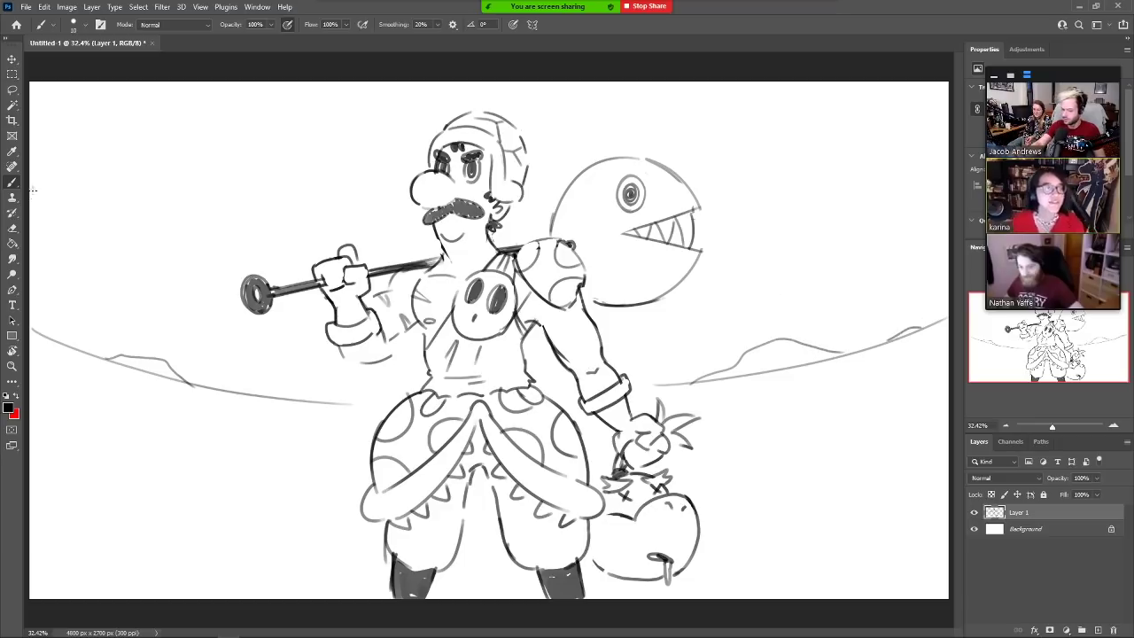
Sketch thin cloud outlines across the sky, with a large billowy one and wispy, pointed ones on both sides of the character
mouse_move(32, 190)
left_mouse_down()
mouse_move(118, 253)
mouse_move(190, 266)
mouse_move(111, 228)
mouse_move(197, 250)
mouse_move(115, 152)
mouse_move(87, 157)
mouse_move(67, 136)
mouse_move(52, 82)
left_mouse_up()
key("ctrl+z")
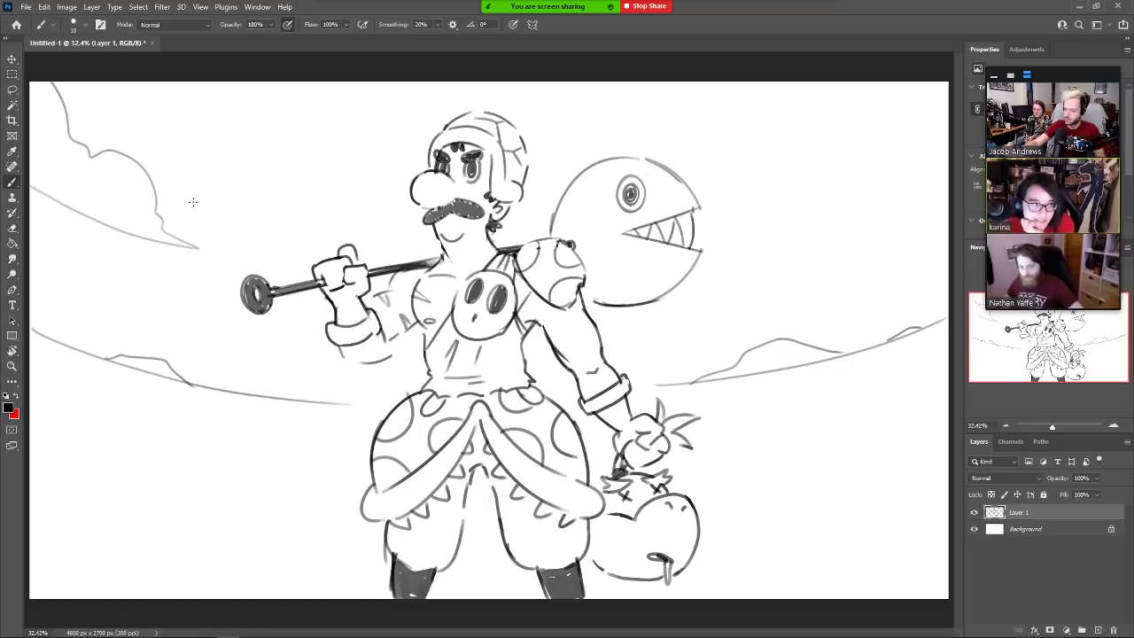
left_click_drag(195, 205, 312, 240)
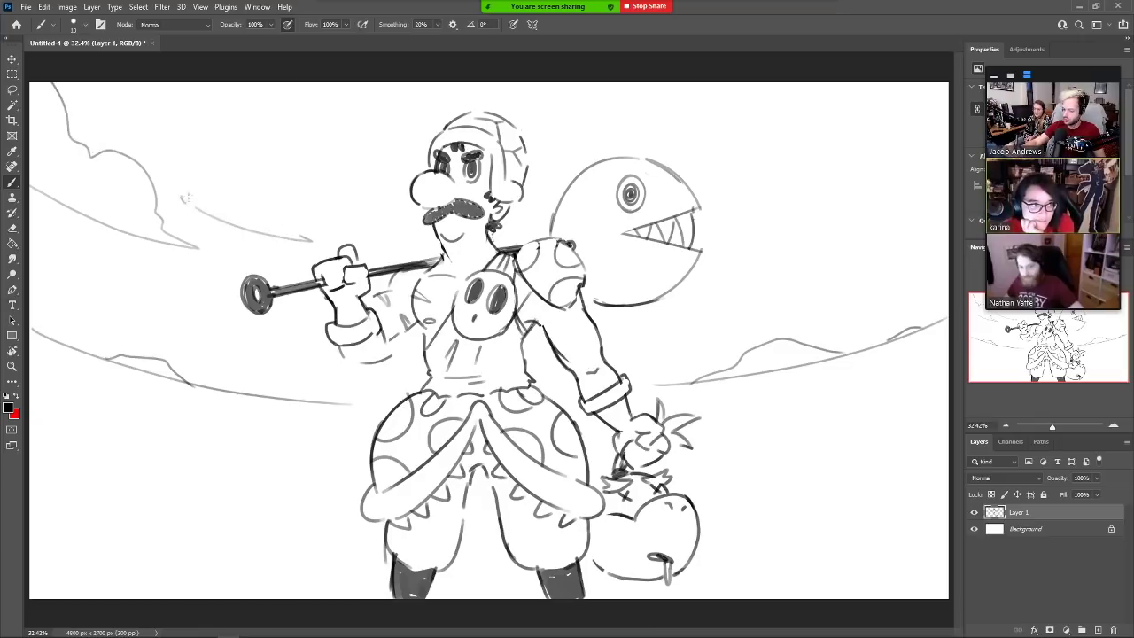
mouse_move(187, 197)
left_mouse_down()
mouse_move(253, 195)
mouse_move(308, 235)
left_mouse_up()
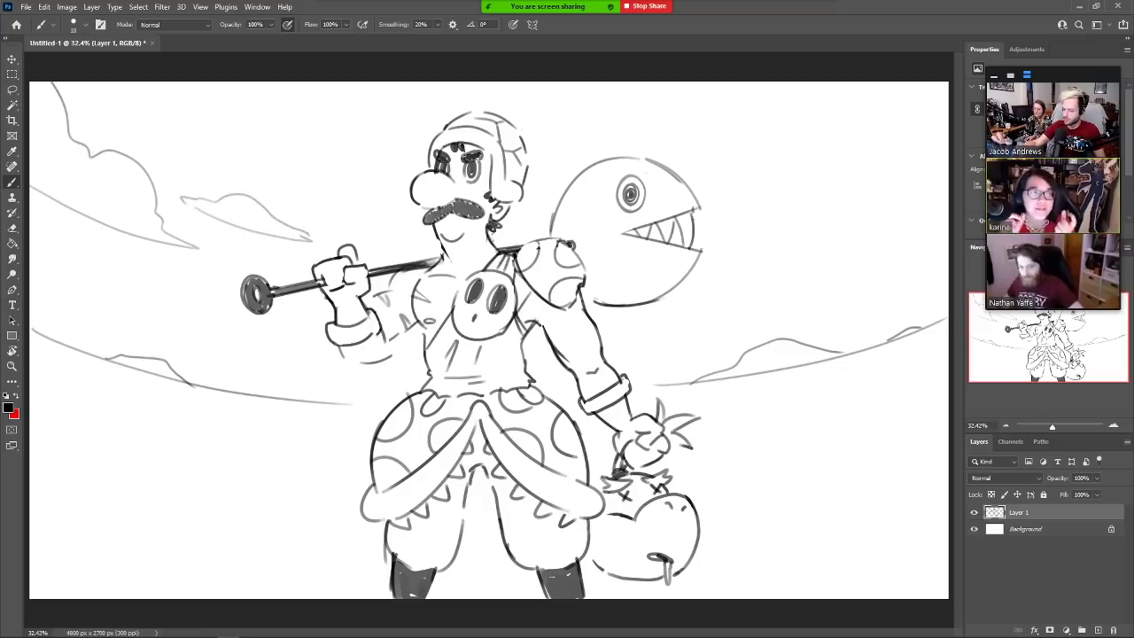
mouse_move(707, 190)
left_mouse_down()
mouse_move(801, 148)
mouse_move(855, 148)
mouse_move(706, 193)
left_mouse_up()
mouse_move(933, 78)
left_mouse_down()
mouse_move(803, 117)
mouse_move(843, 78)
left_mouse_up()
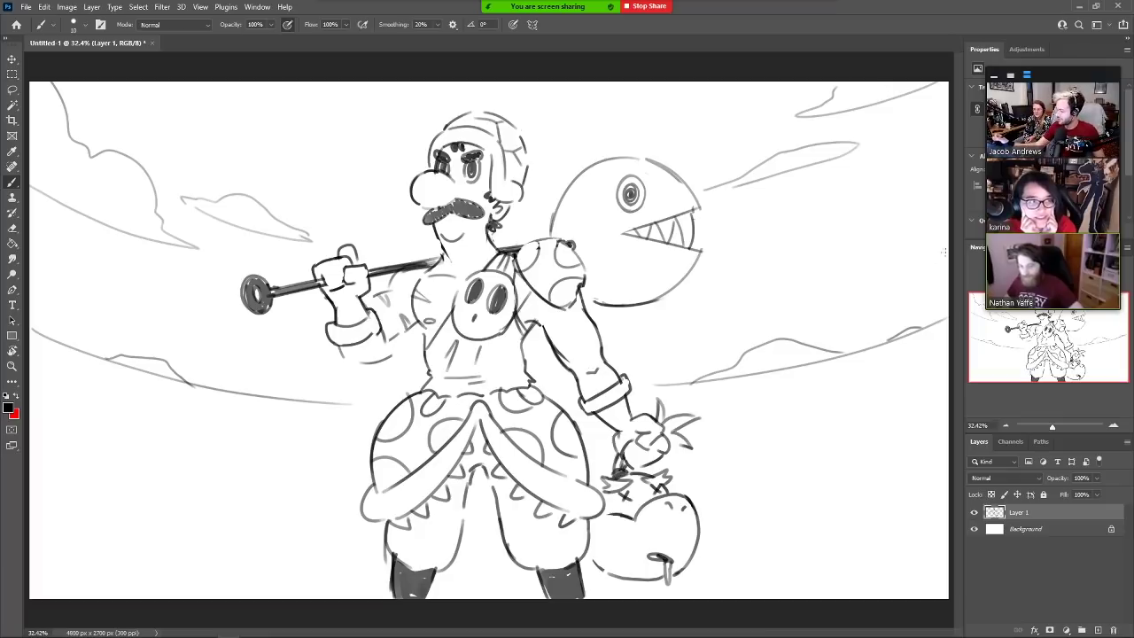
mouse_move(944, 252)
left_mouse_down()
mouse_move(890, 274)
mouse_move(929, 254)
left_mouse_up()
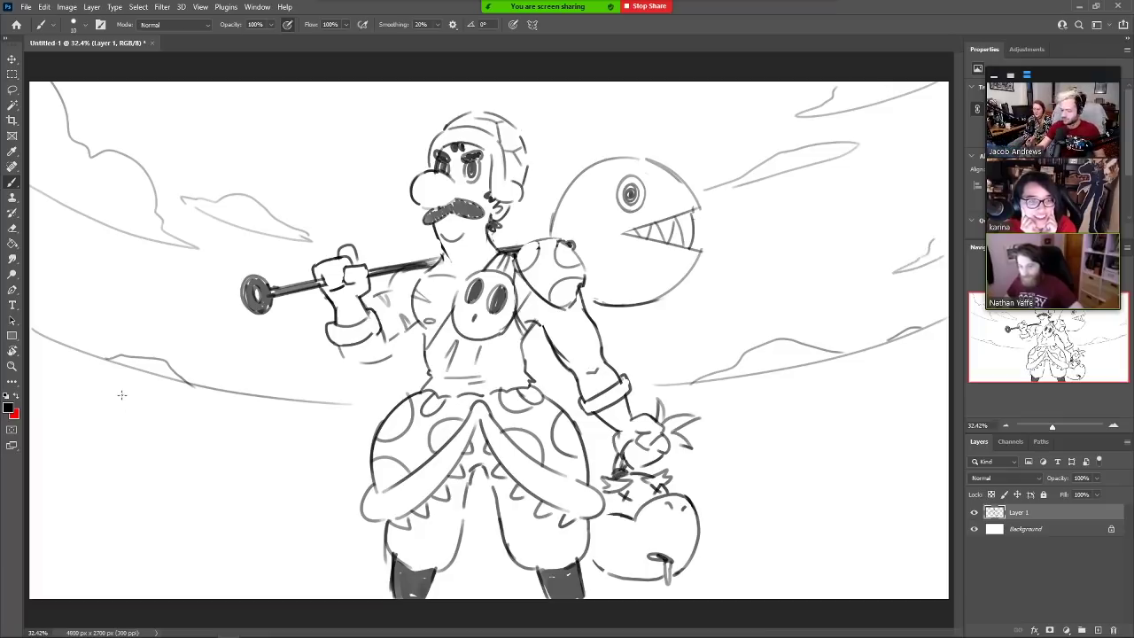
Sketch thin sloping ground contour lines below the horizon on both sides of the character, undoing the stray strokes
left_click_drag(67, 416, 94, 437)
left_click_drag(41, 404, 104, 443)
left_click_drag(44, 385, 109, 434)
key("ctrl+z")
key("ctrl+z")
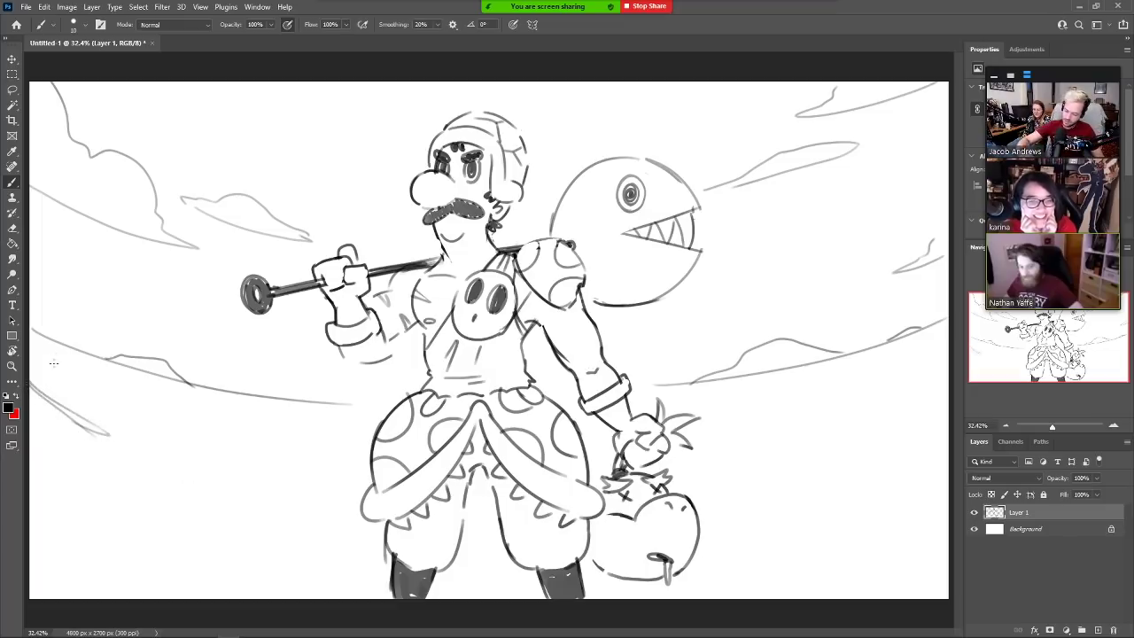
left_click_drag(82, 392, 215, 436)
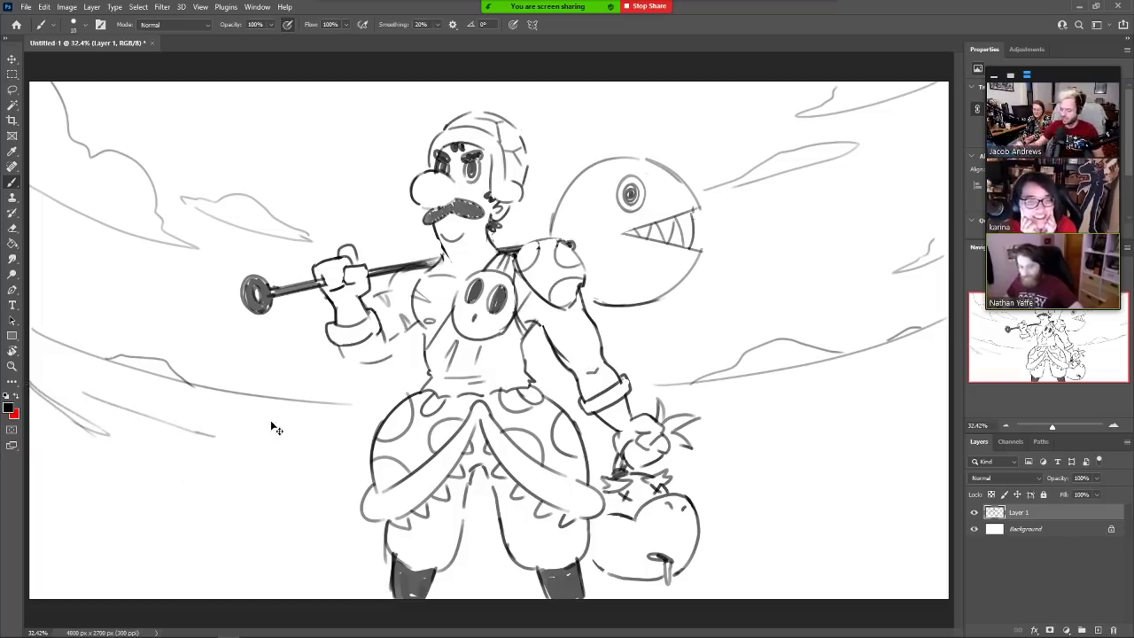
mouse_move(723, 414)
left_mouse_down()
mouse_move(864, 385)
mouse_move(776, 412)
mouse_move(856, 430)
mouse_move(752, 466)
left_mouse_up()
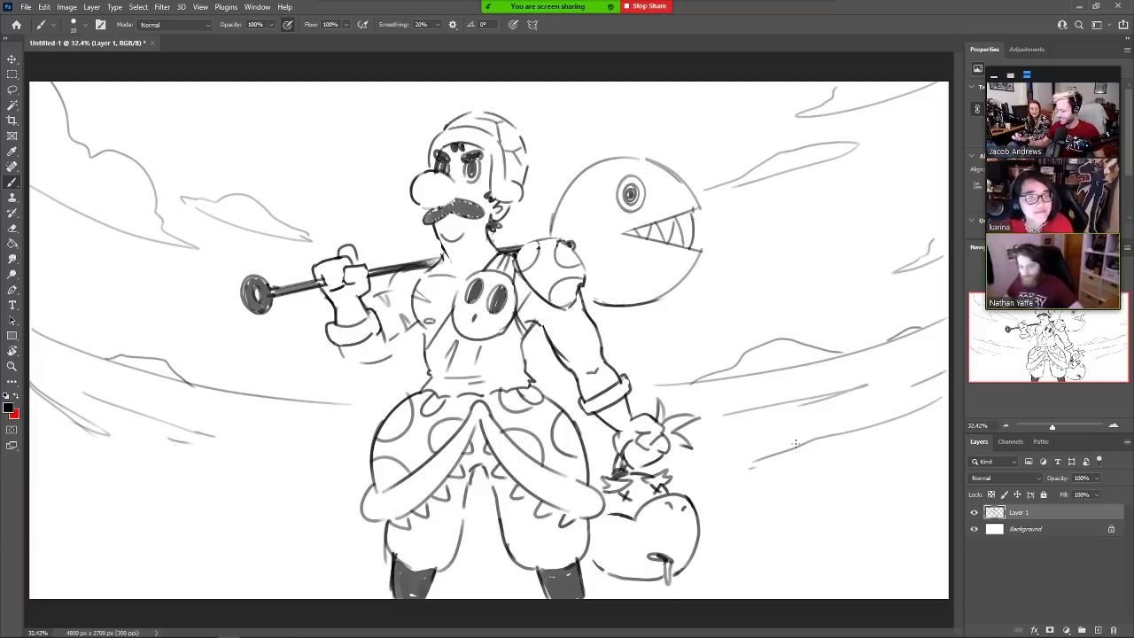
Outline foreground mounds along the lower canvas edge and add small flat patches near the horizon on both sides of the character
mouse_move(27, 513)
left_mouse_down()
mouse_move(184, 611)
mouse_move(247, 584)
mouse_move(299, 599)
left_mouse_up()
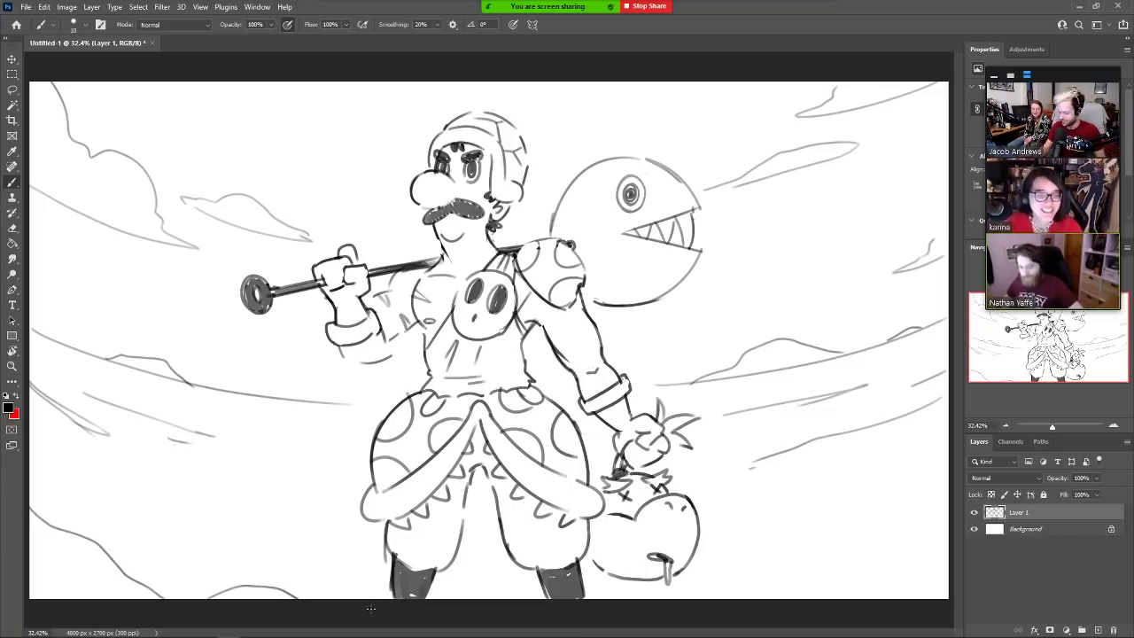
left_click_drag(698, 593, 796, 596)
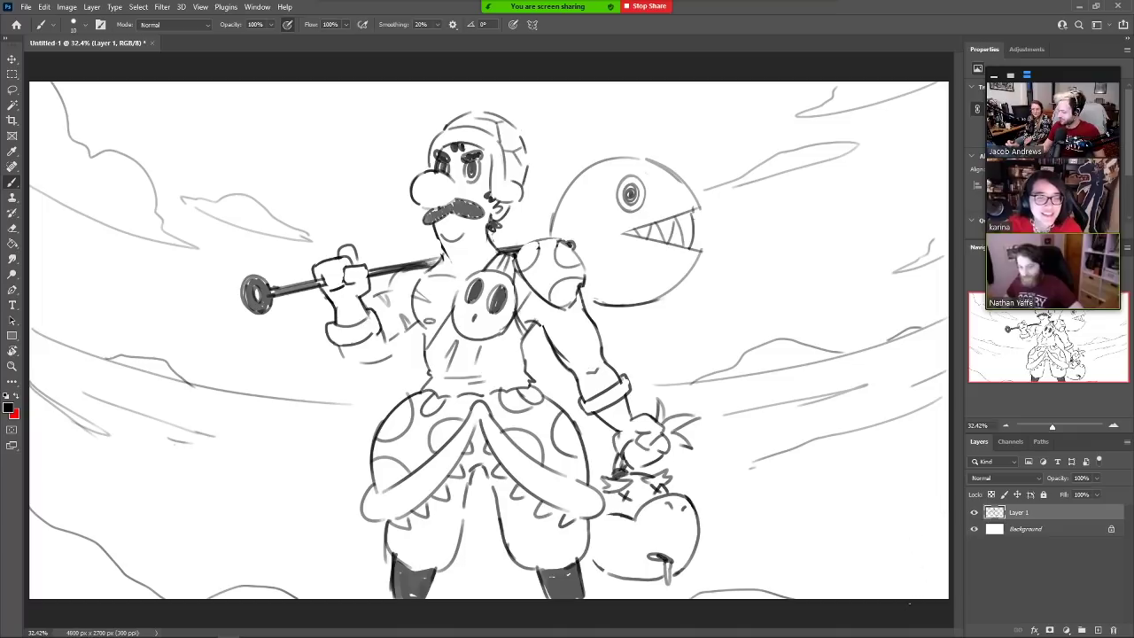
mouse_move(853, 599)
left_mouse_down()
mouse_move(869, 548)
mouse_move(950, 483)
left_mouse_up()
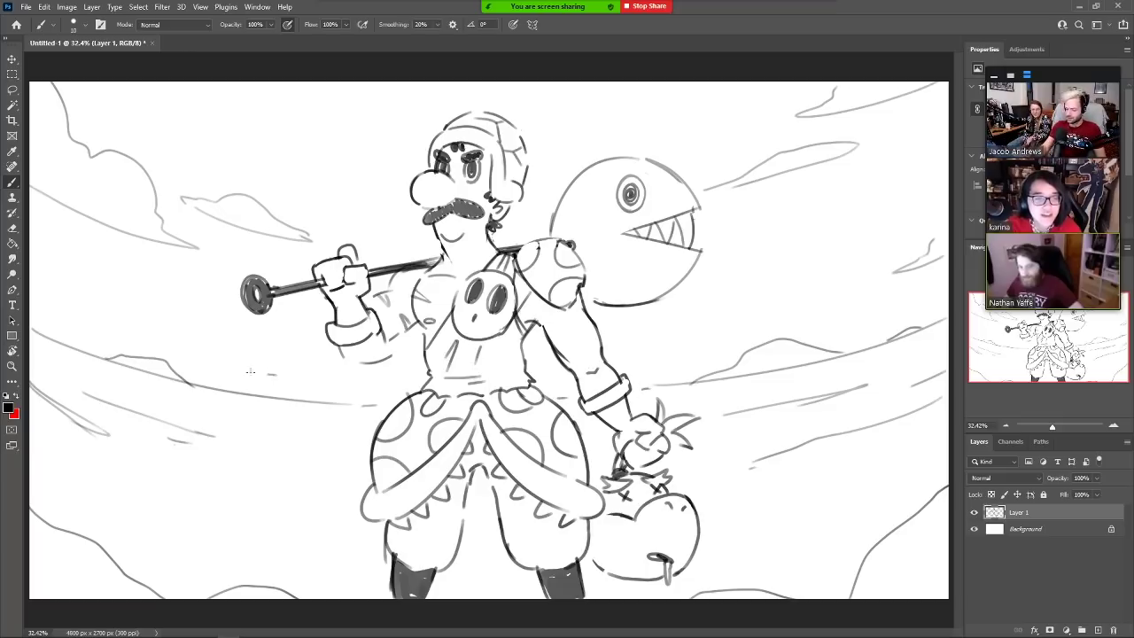
left_click_drag(227, 366, 330, 389)
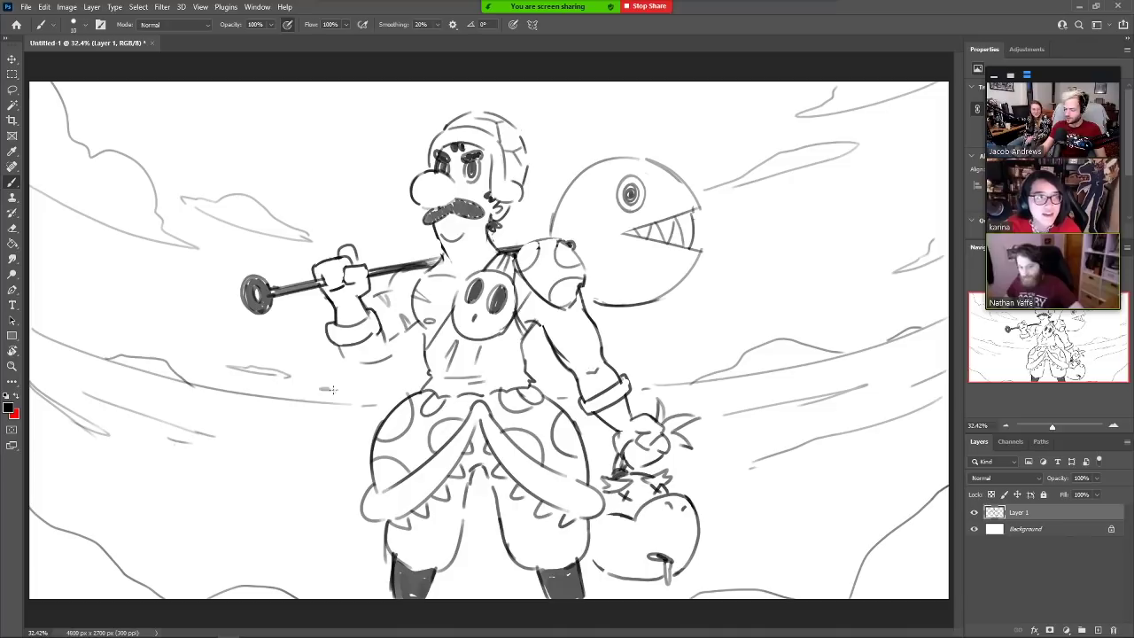
mouse_move(676, 366)
left_mouse_down()
mouse_move(658, 368)
mouse_move(746, 343)
mouse_move(731, 352)
left_mouse_up()
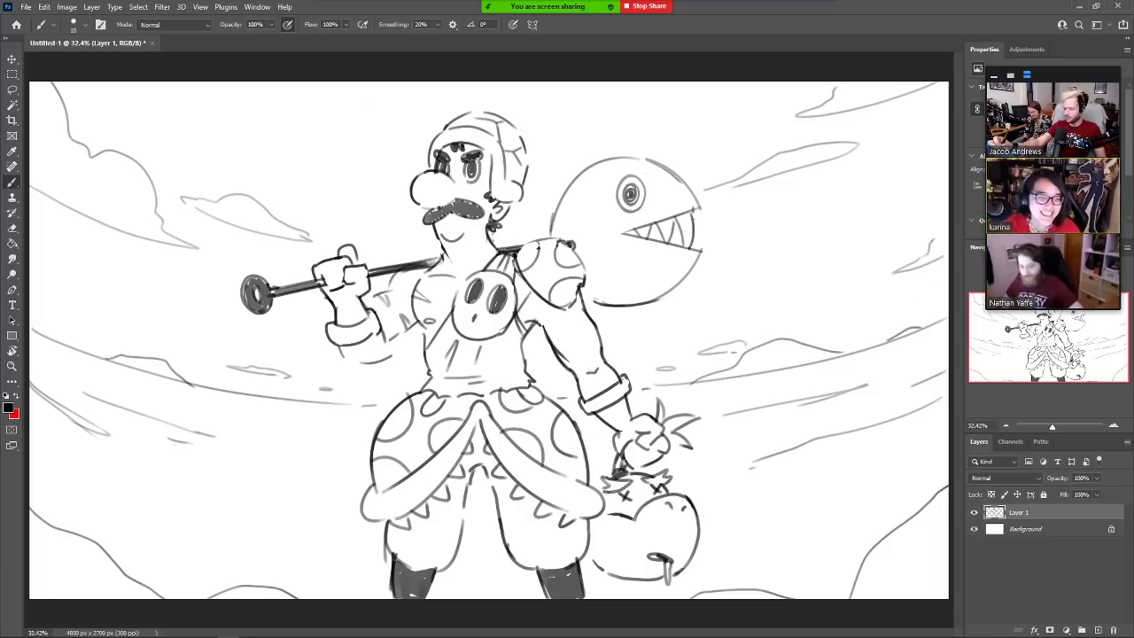
Draw two large curved arcs on either side of the character's cap to form a circle behind the head
mouse_move(330, 83)
left_mouse_down()
mouse_move(335, 137)
mouse_move(375, 173)
left_mouse_up()
left_click_drag(349, 74, 383, 155)
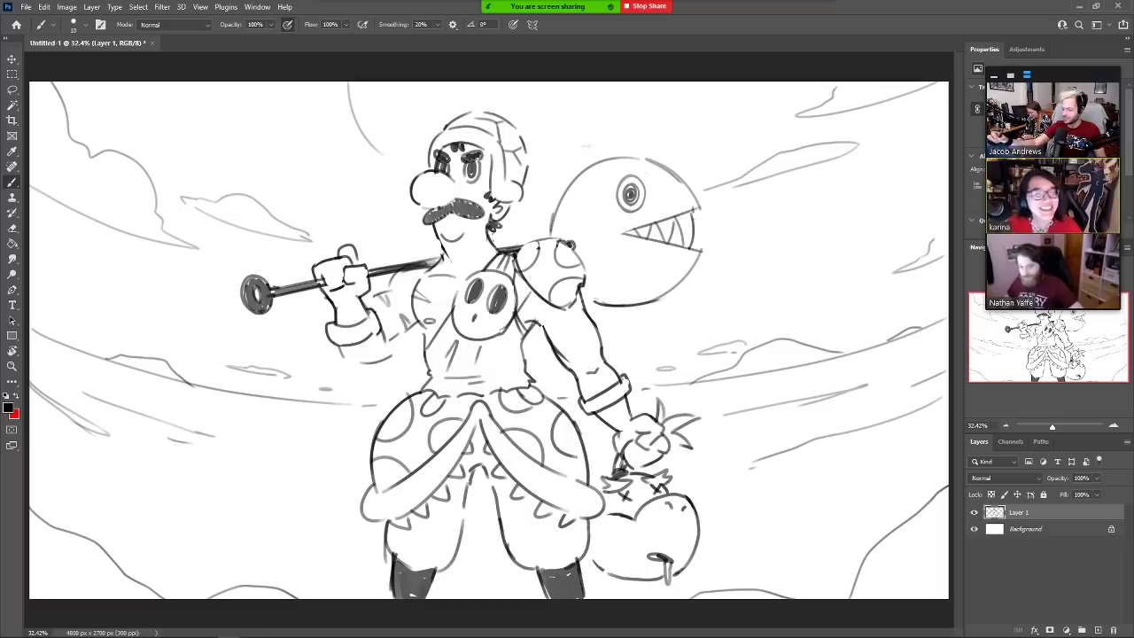
mouse_move(563, 165)
left_mouse_down()
mouse_move(588, 145)
mouse_move(603, 81)
left_mouse_up()
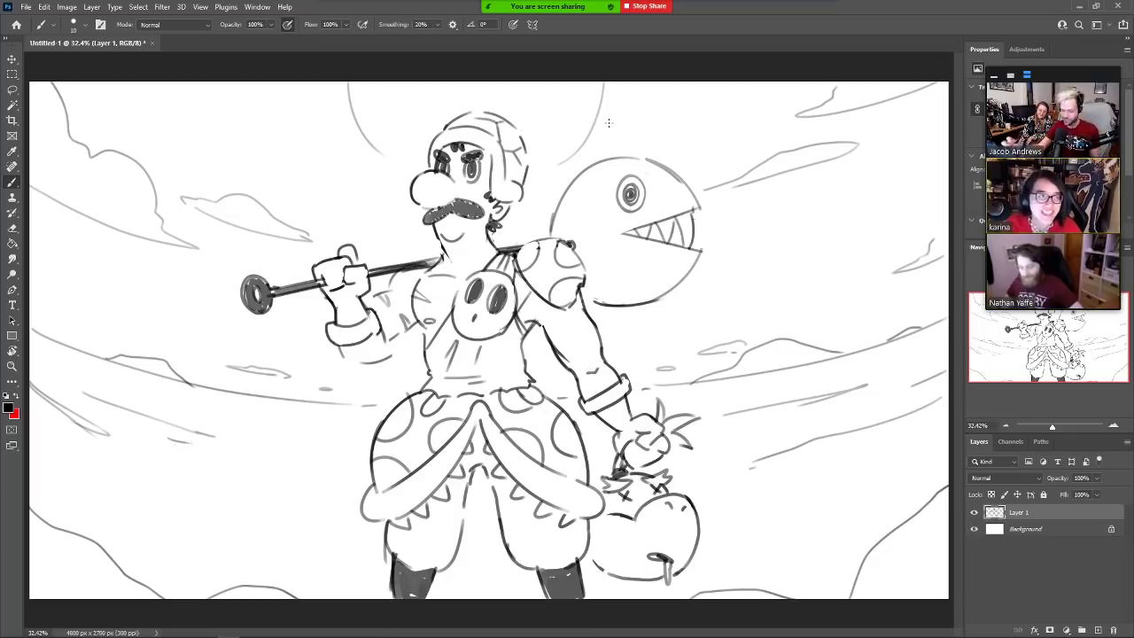
Lasso the muscle lines on the raised upper arm and rotate them about -11 degrees, then deselect
key("l")
mouse_move(416, 346)
left_mouse_down()
mouse_move(396, 352)
mouse_move(372, 305)
mouse_move(400, 274)
mouse_move(429, 334)
left_mouse_up()
key("ctrl+t")
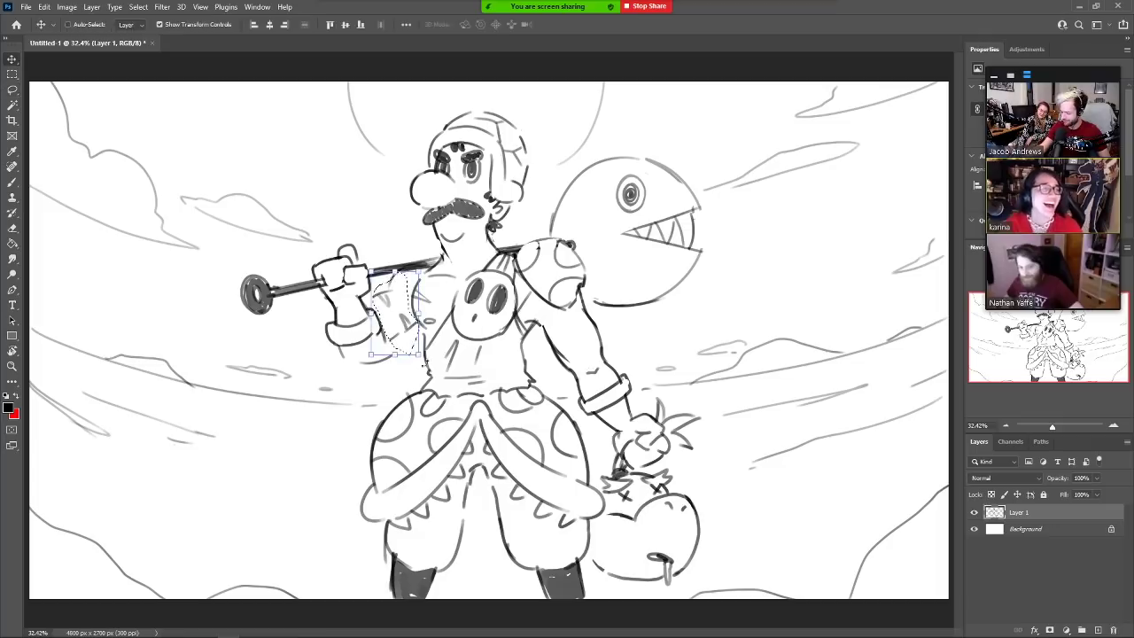
left_click_drag(431, 378, 423, 353)
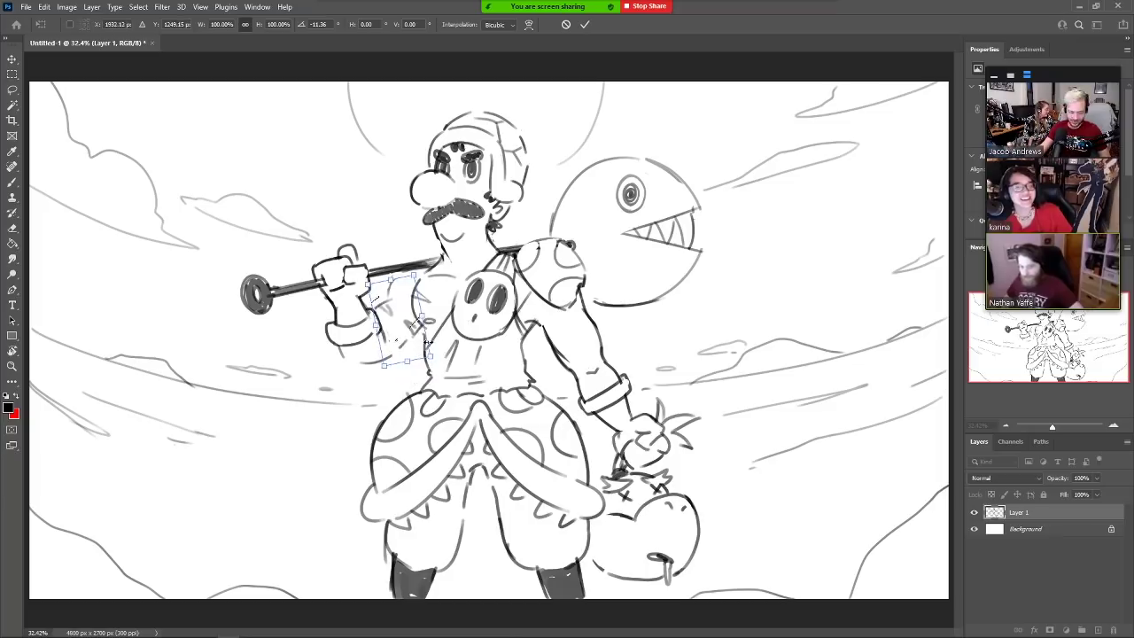
key("Return")
key("ctrl+d")
key("b")
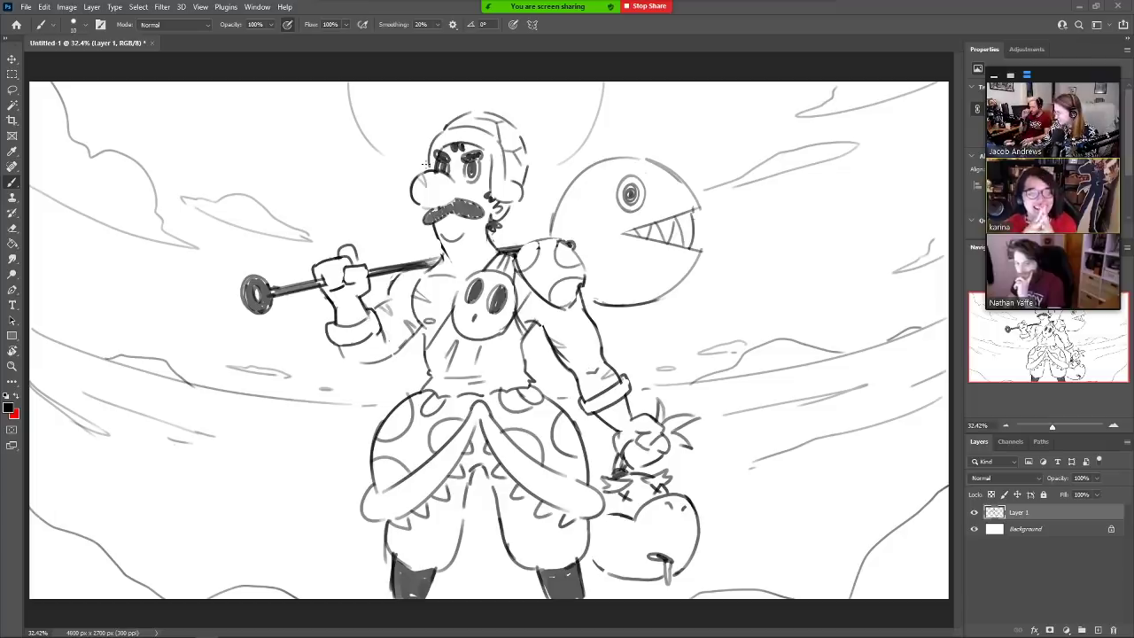
Hide the Layer 1 sketch, add a new empty layer above it and choose the Pencil tool
left_click(975, 512)
left_click(1098, 630)
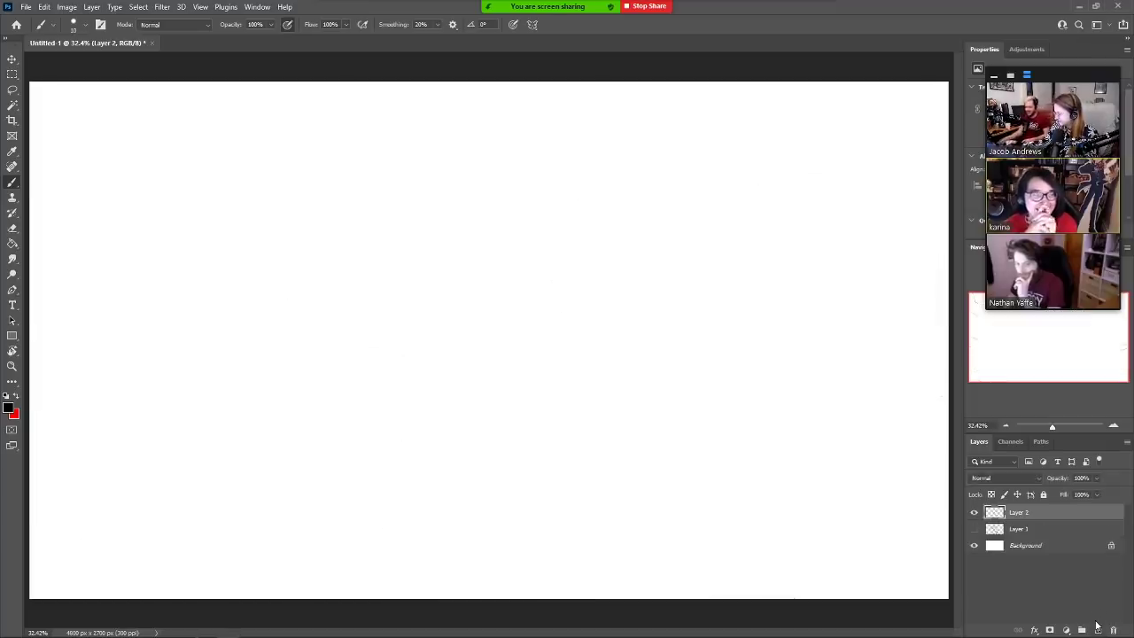
right_click(12, 181)
left_click(71, 193)
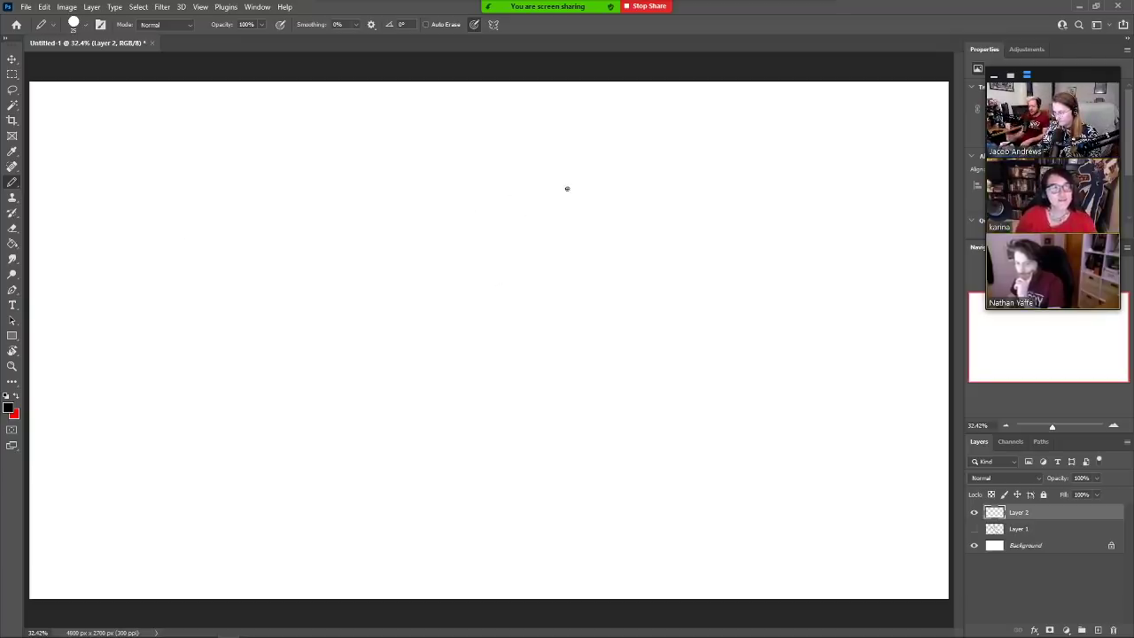
Draw a bird-like head in profile with a pointed beak, straight mouth line and oval eye containing a cross-shaped pupil
mouse_move(567, 226)
left_mouse_down()
mouse_move(559, 187)
mouse_move(504, 151)
mouse_move(443, 180)
mouse_move(414, 223)
mouse_move(476, 255)
mouse_move(512, 259)
left_mouse_up()
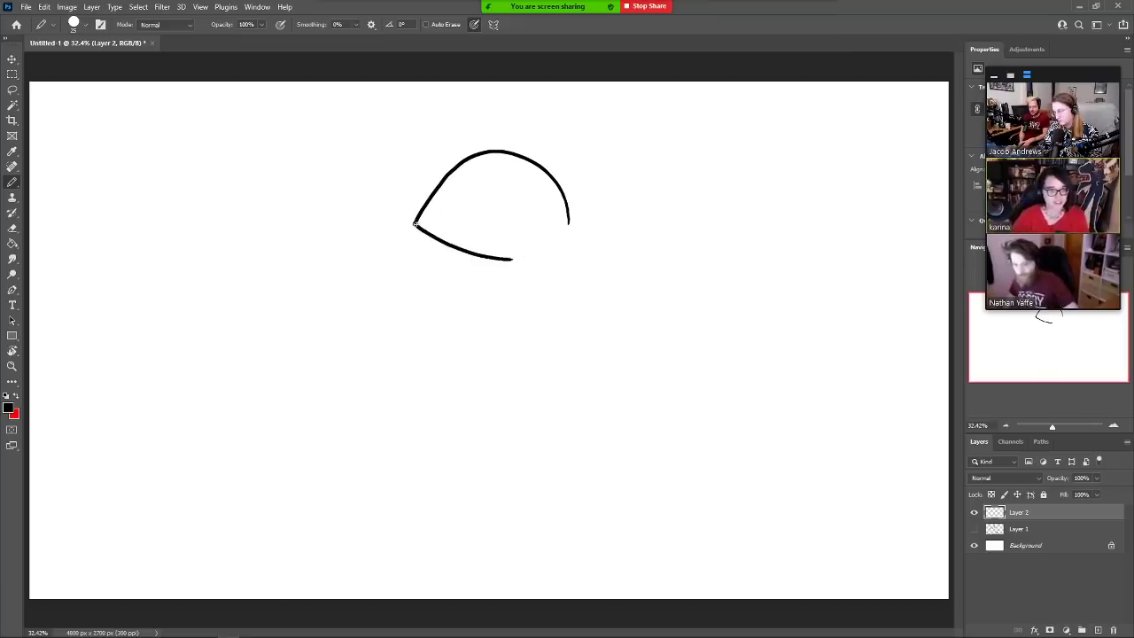
left_click_drag(414, 224, 496, 224)
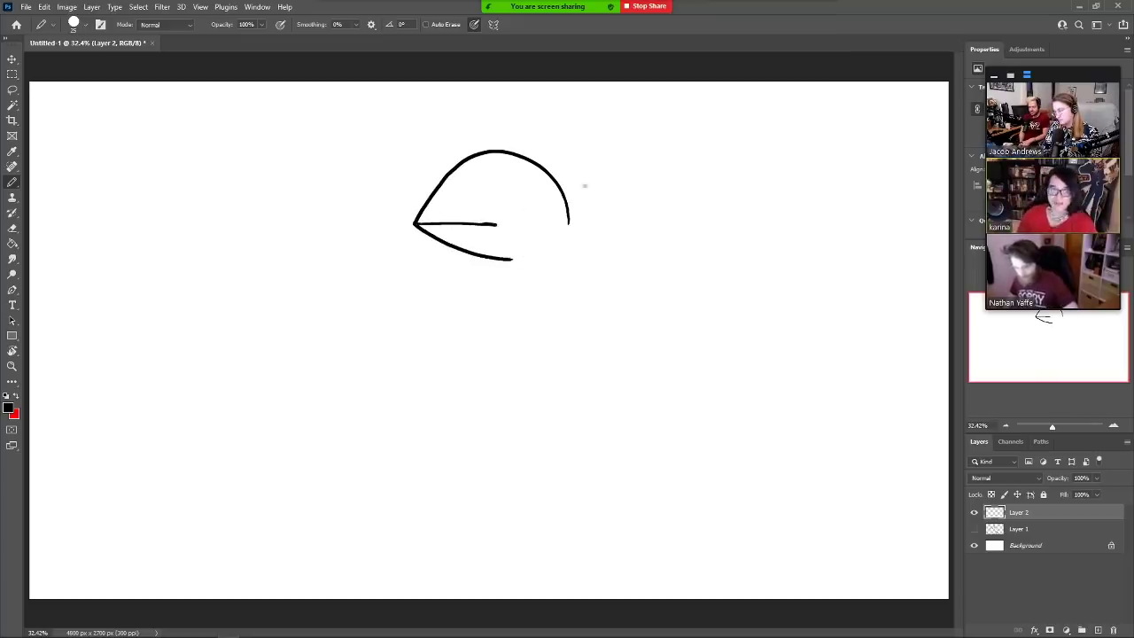
mouse_move(533, 183)
left_mouse_down()
mouse_move(484, 189)
mouse_move(540, 194)
mouse_move(529, 176)
mouse_move(506, 186)
mouse_move(523, 185)
mouse_move(515, 191)
mouse_move(514, 181)
left_mouse_up()
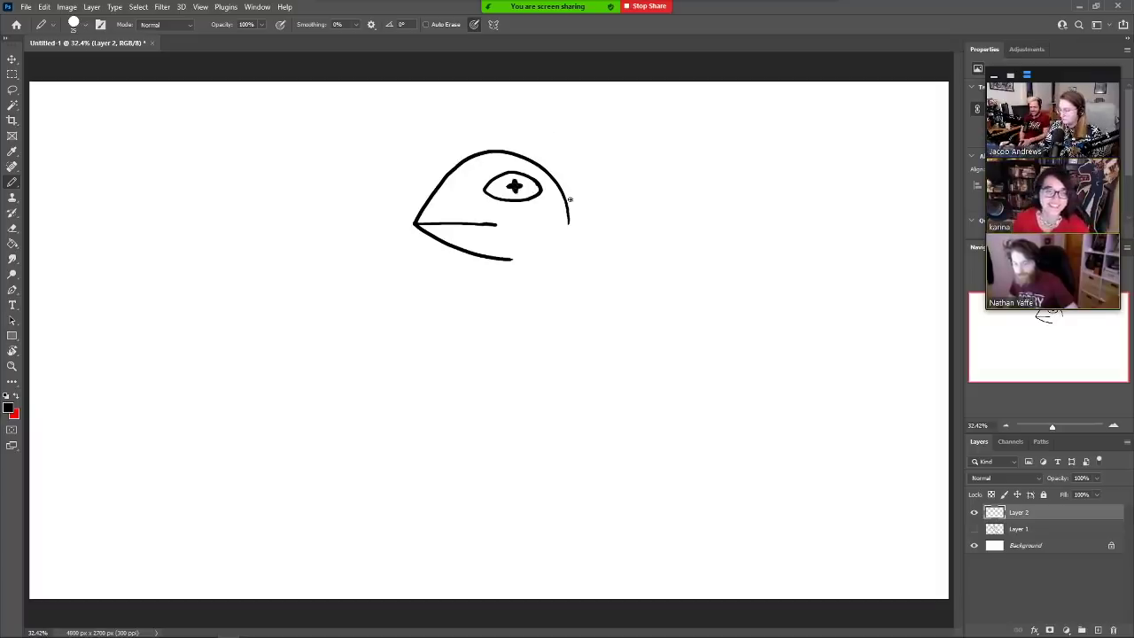
mouse_move(569, 218)
left_mouse_down()
mouse_move(546, 252)
mouse_move(487, 259)
left_mouse_up()
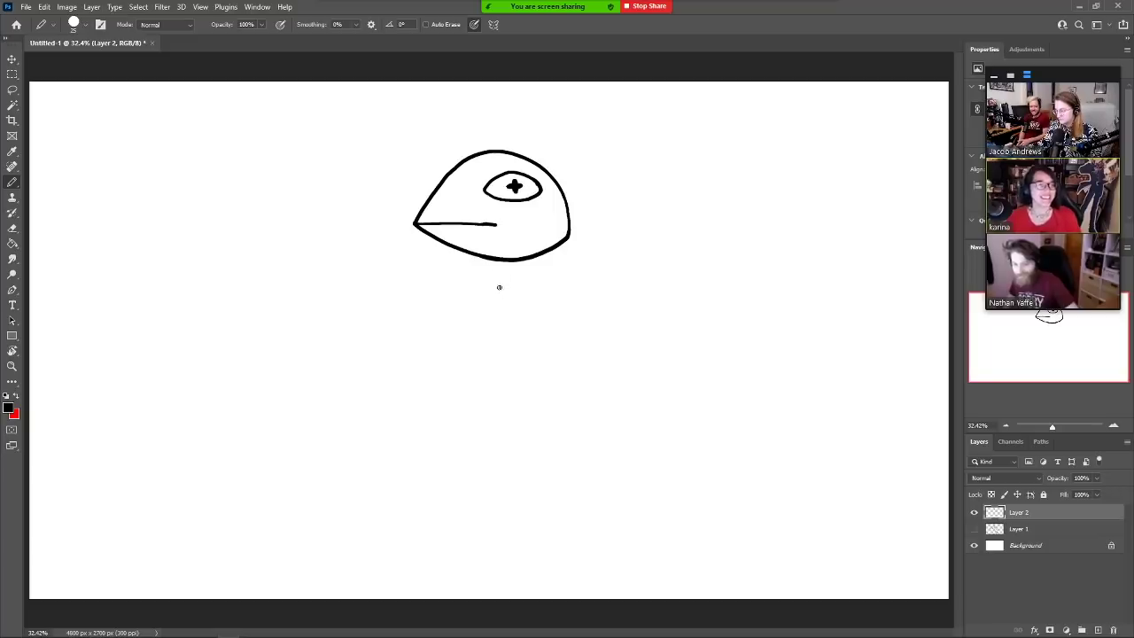
Draw a layered, folded collar behind and below the head with a small pointed flap under the chin, cleaning up overlapping lines
mouse_move(501, 280)
left_mouse_down()
mouse_move(589, 209)
mouse_move(598, 226)
mouse_move(536, 256)
mouse_move(542, 249)
mouse_move(507, 282)
mouse_move(596, 222)
left_mouse_up()
key("e")
key("b")
key("ctrl+z")
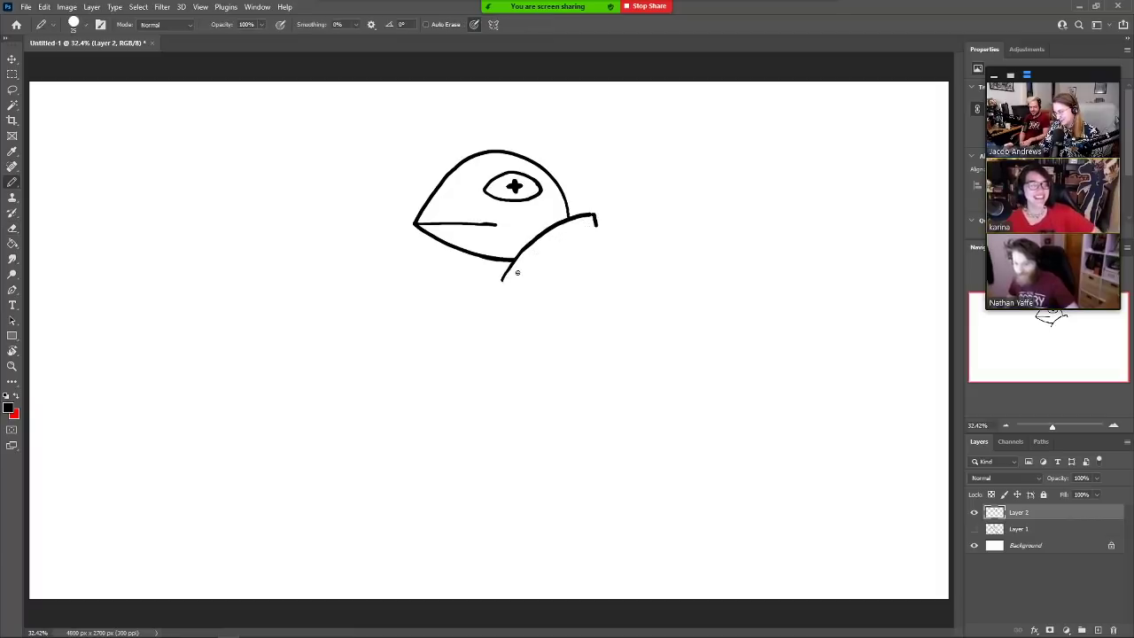
mouse_move(518, 272)
left_mouse_down()
mouse_move(591, 227)
mouse_move(611, 226)
mouse_move(610, 239)
mouse_move(587, 234)
mouse_move(525, 267)
mouse_move(561, 246)
mouse_move(552, 260)
mouse_move(608, 240)
left_mouse_up()
key("e")
key("b")
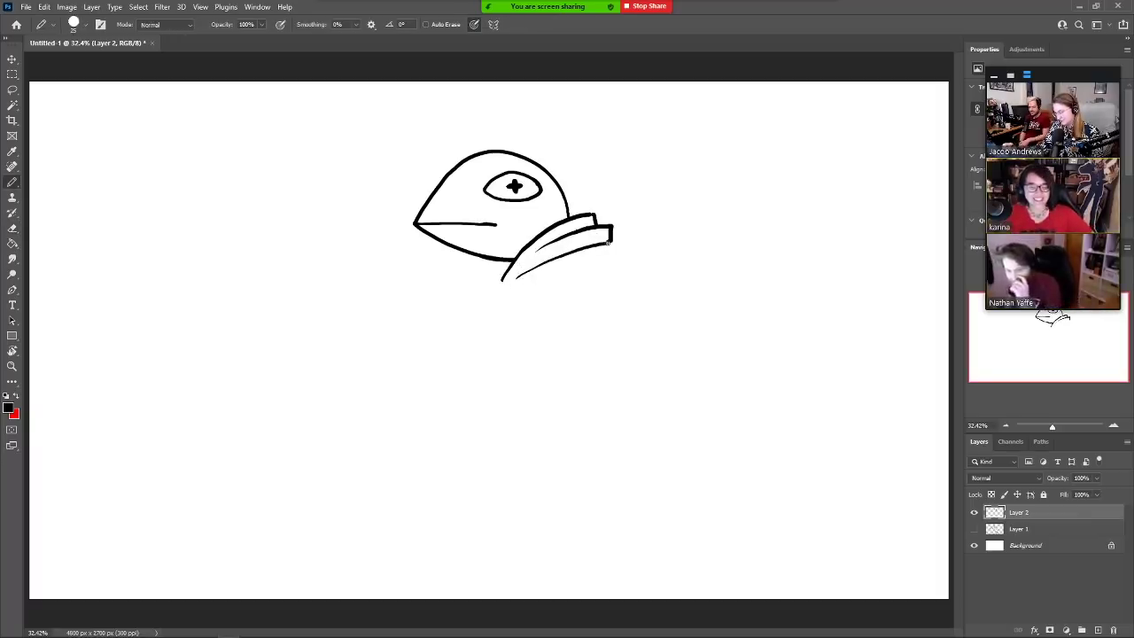
left_click_drag(502, 280, 490, 256)
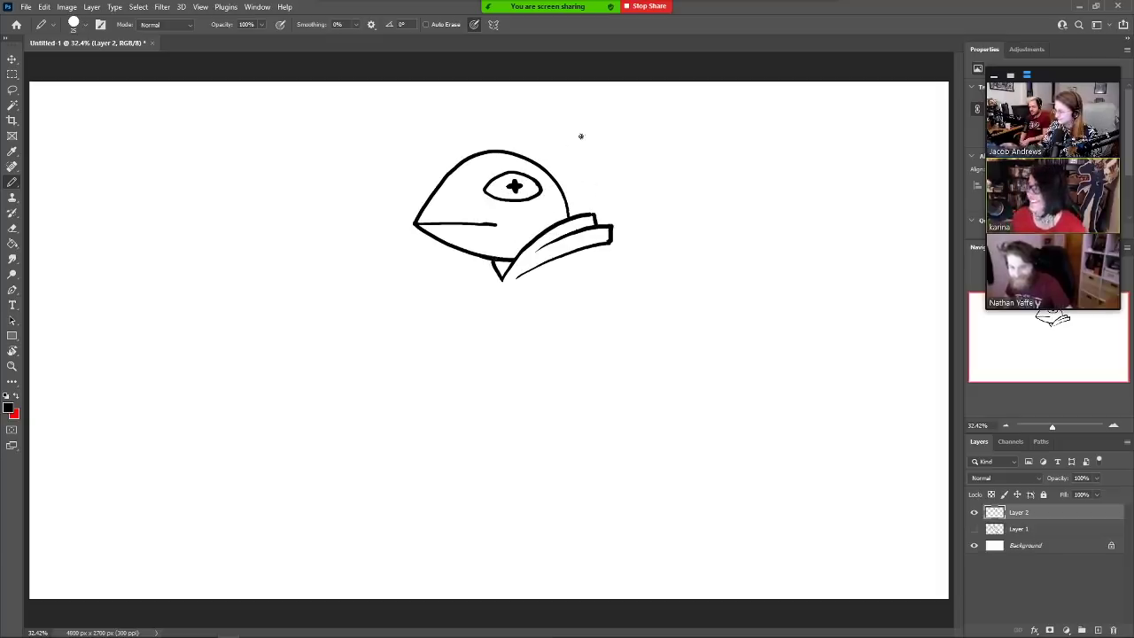
Draw a short straight shoulder line sloping down from the back end of the collar
left_click_drag(534, 162, 552, 158)
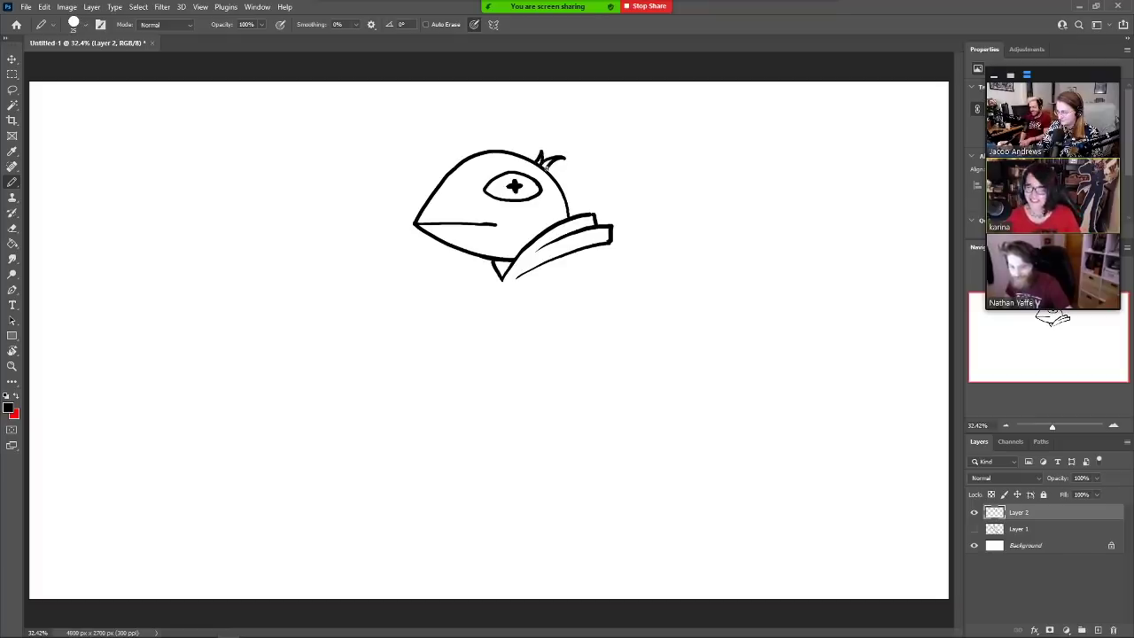
key("ctrl+z")
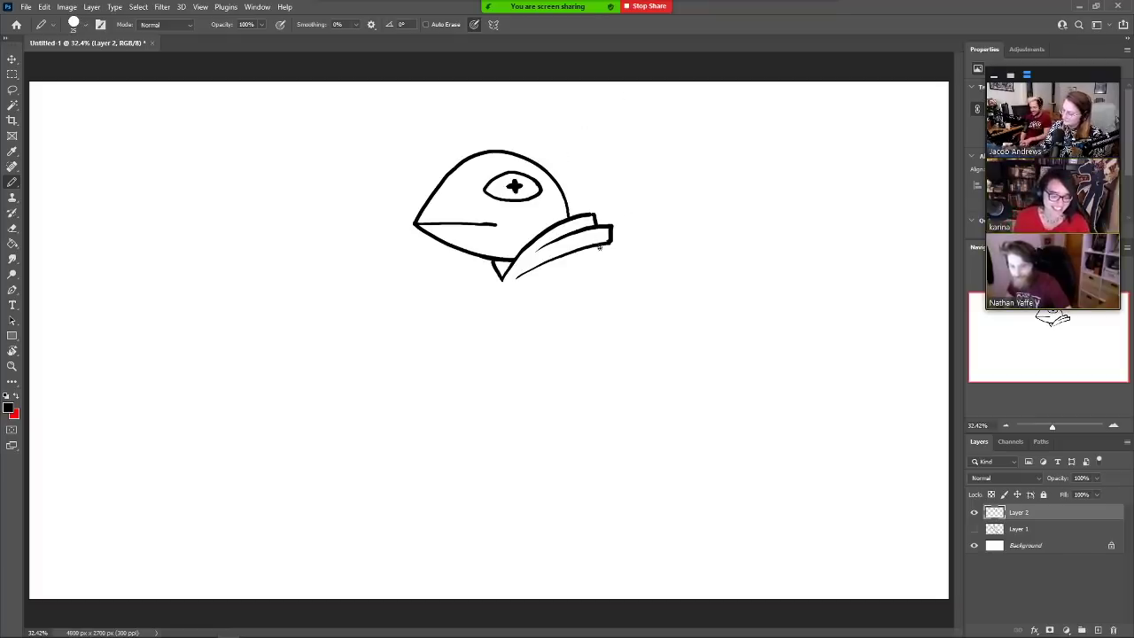
mouse_move(592, 247)
left_mouse_down()
mouse_move(620, 266)
mouse_move(629, 296)
left_mouse_up()
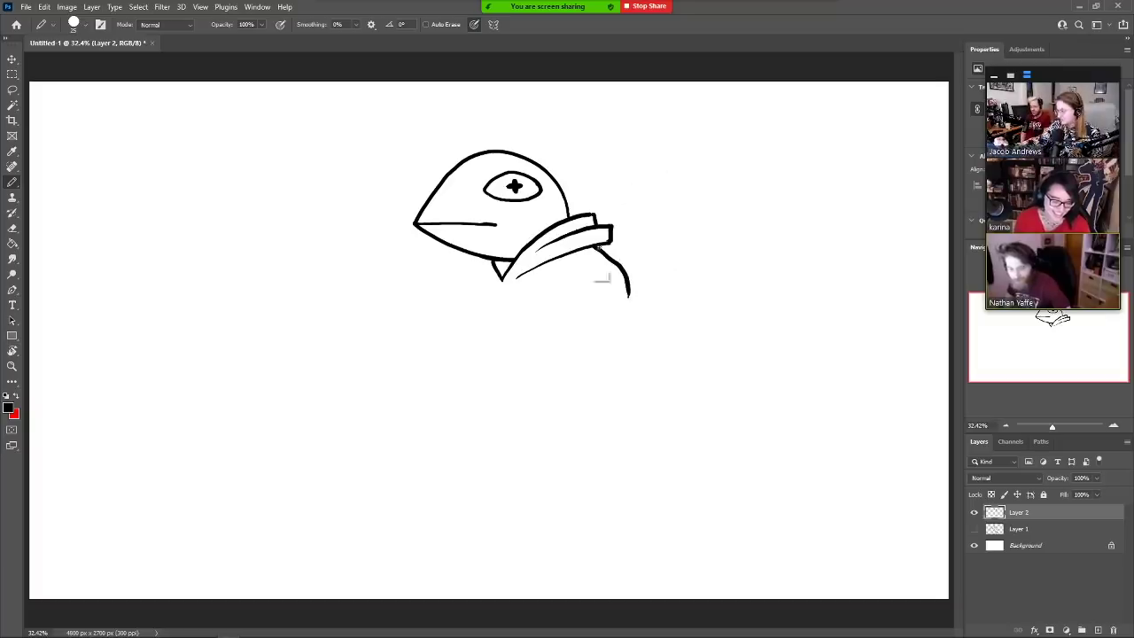
key("ctrl+z")
left_click_drag(594, 245, 627, 275)
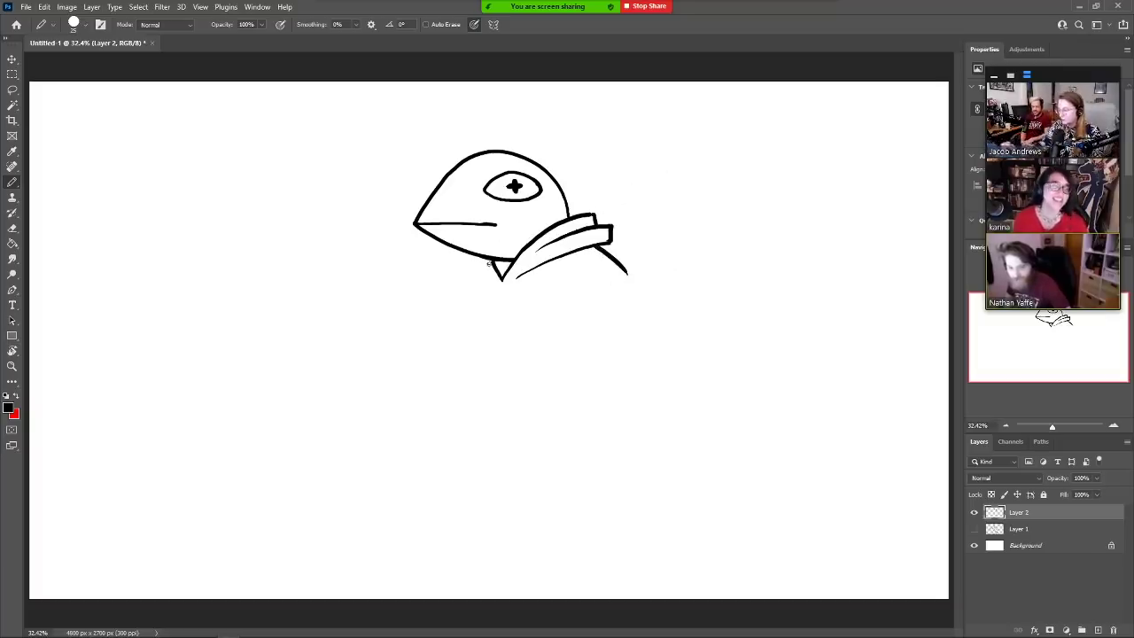
mouse_move(495, 280)
left_mouse_down()
mouse_move(458, 250)
mouse_move(487, 277)
left_mouse_up()
key("ctrl+z")
key("ctrl+z")
key("ctrl+z")
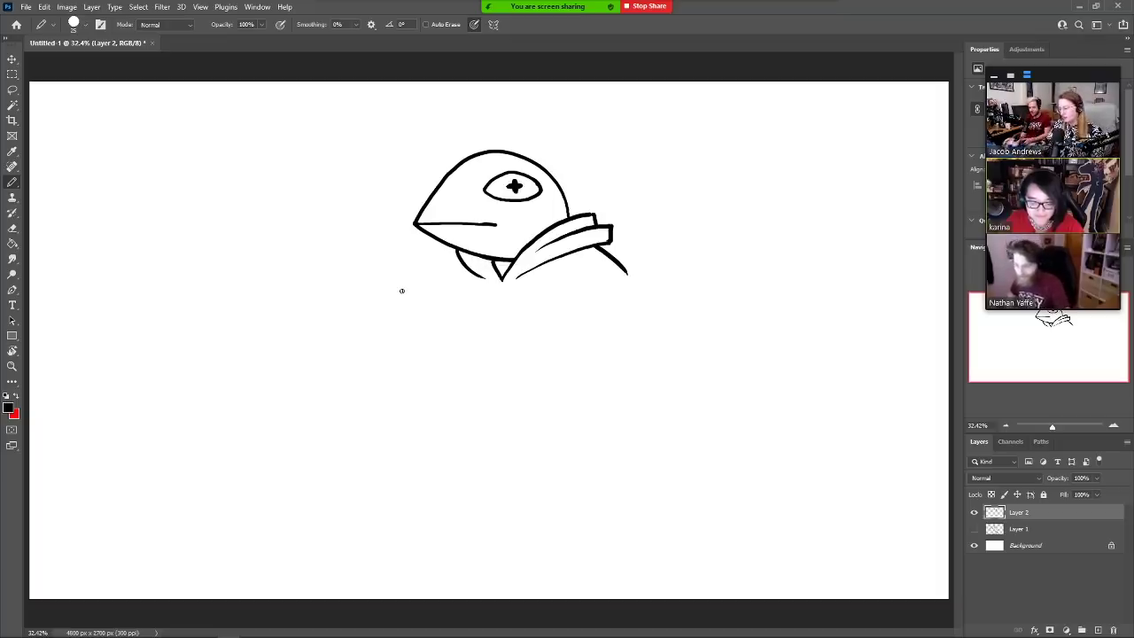
key("ctrl+z")
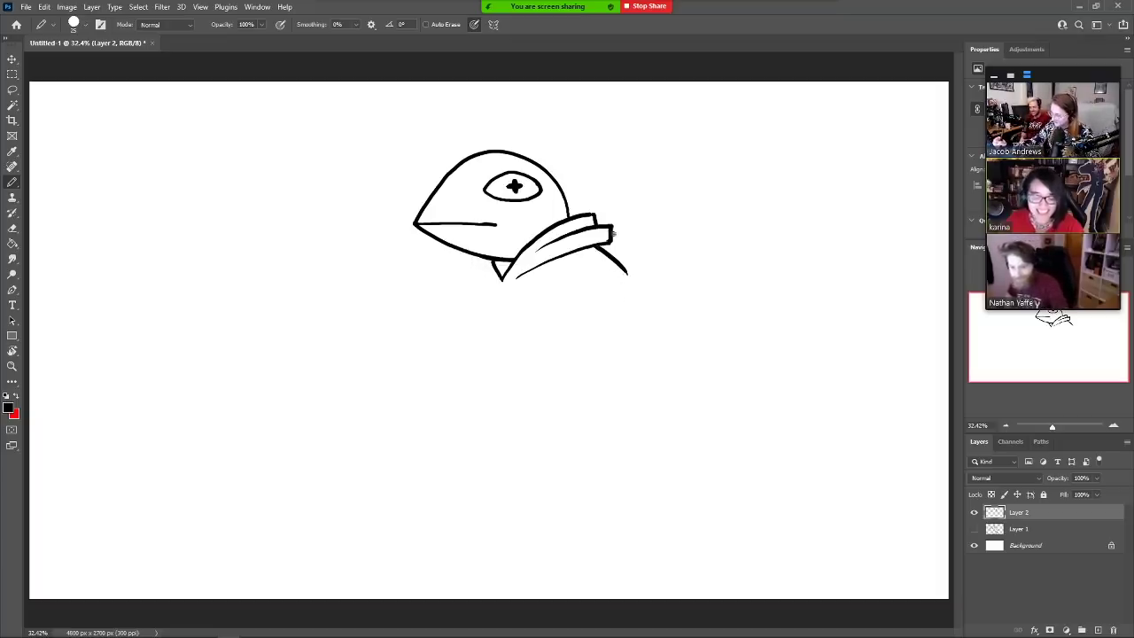
Erase and redraw the collar's blunt rear corner so its lower edge flows into the shoulder line
key("e")
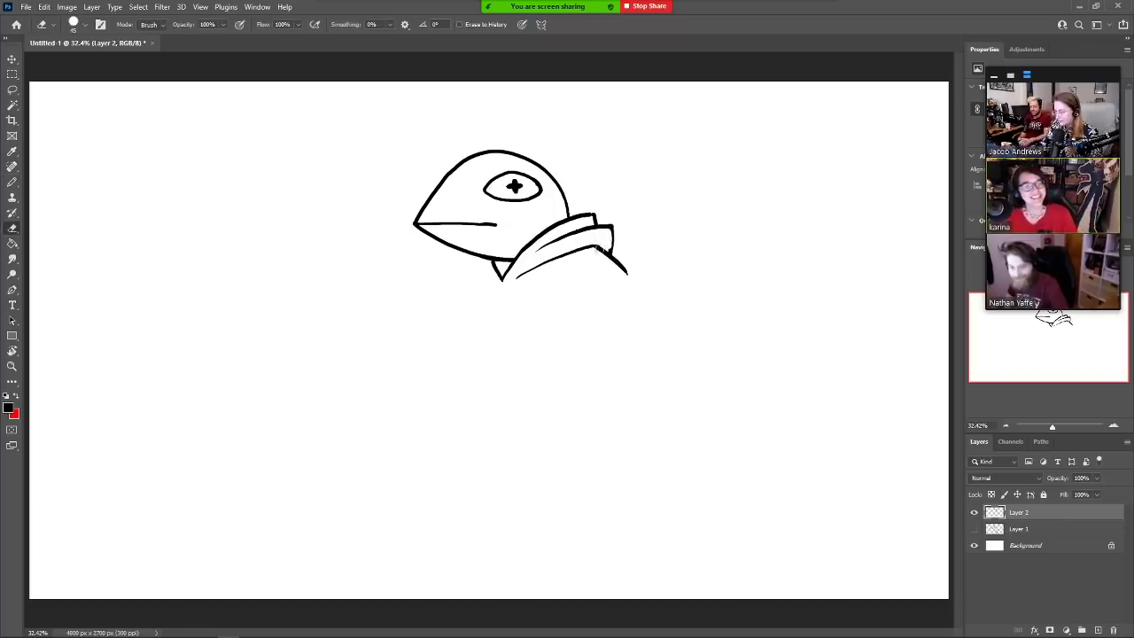
key("b")
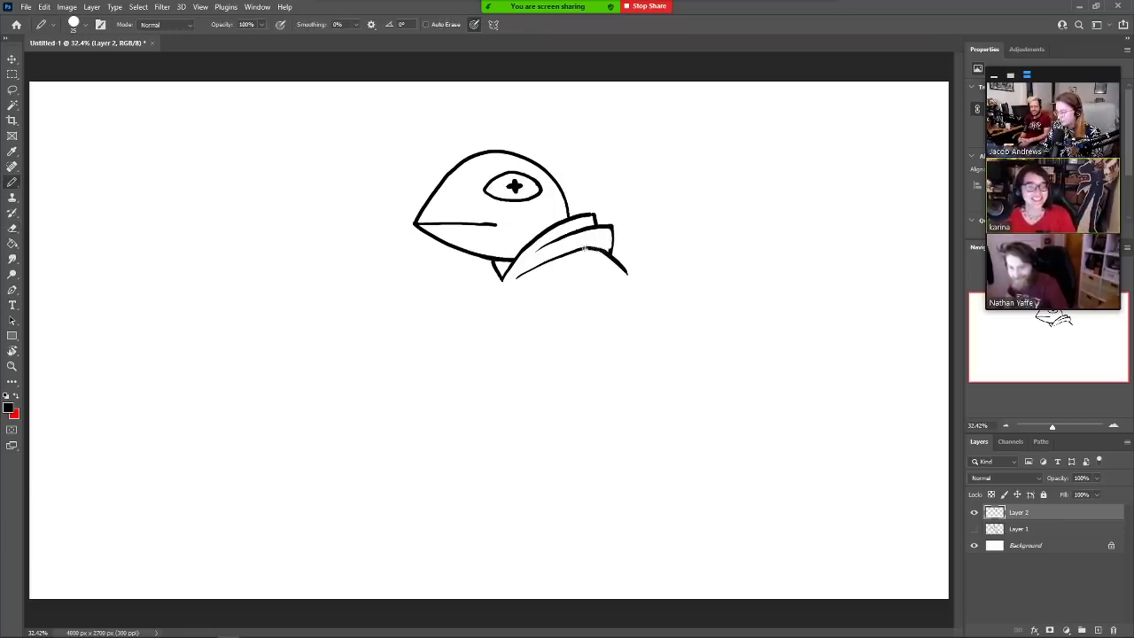
mouse_move(139, 210)
left_mouse_down()
mouse_move(140, 244)
mouse_move(162, 217)
mouse_move(193, 228)
mouse_move(204, 213)
mouse_move(270, 222)
left_mouse_up()
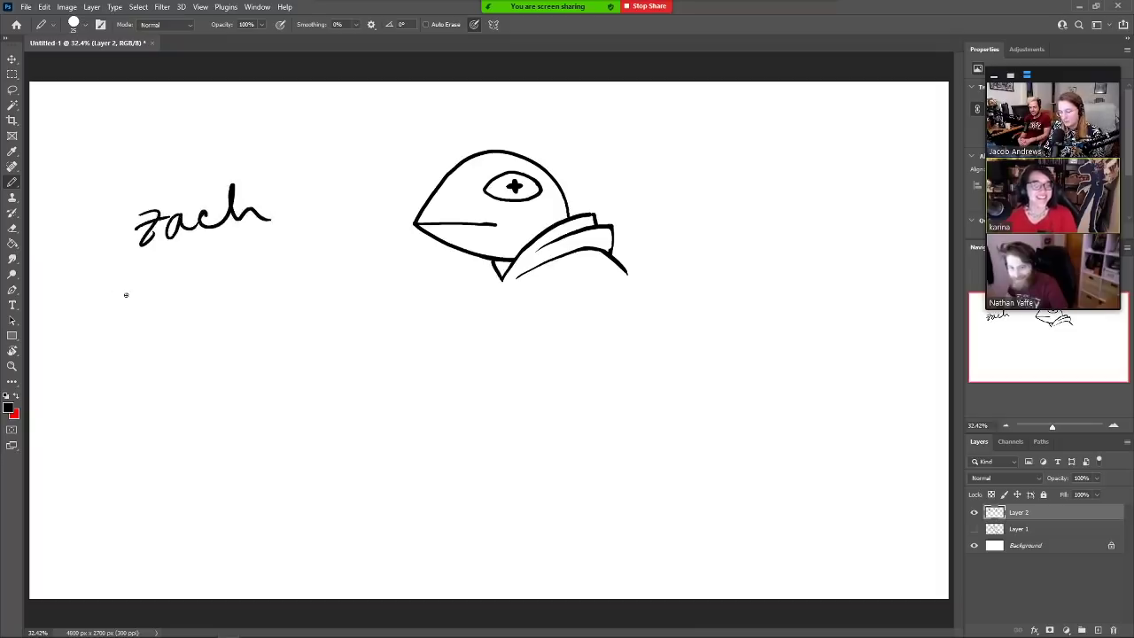
mouse_move(125, 290)
left_mouse_down()
mouse_move(146, 322)
mouse_move(187, 311)
mouse_move(205, 287)
left_mouse_up()
left_click_drag(200, 294, 177, 323)
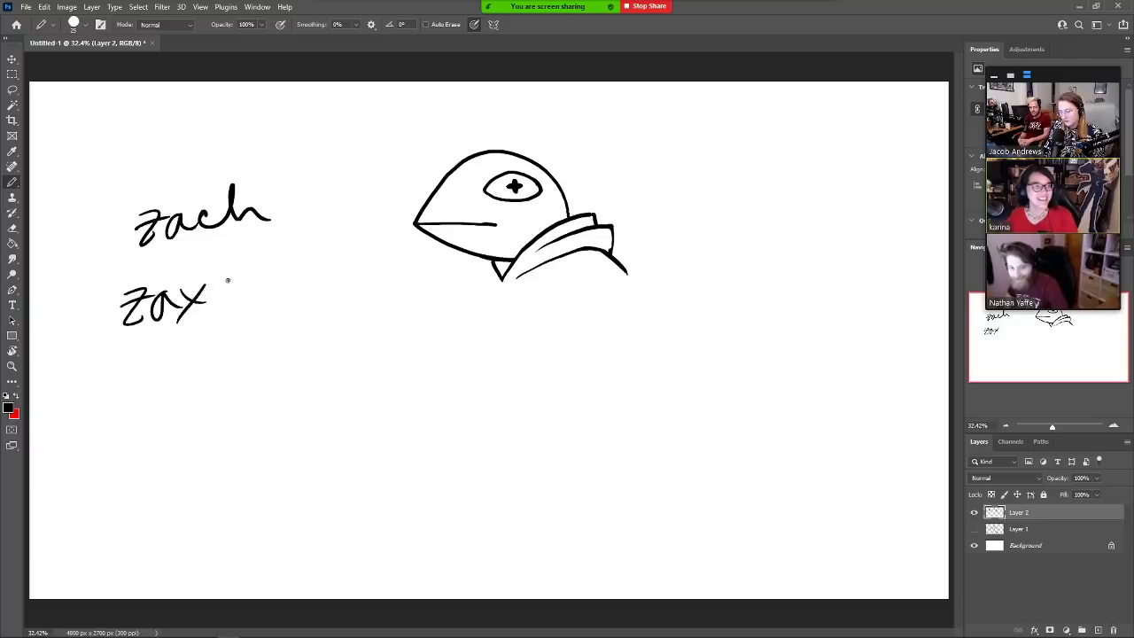
mouse_move(232, 279)
left_mouse_down()
mouse_move(234, 305)
mouse_move(243, 273)
mouse_move(296, 301)
left_mouse_up()
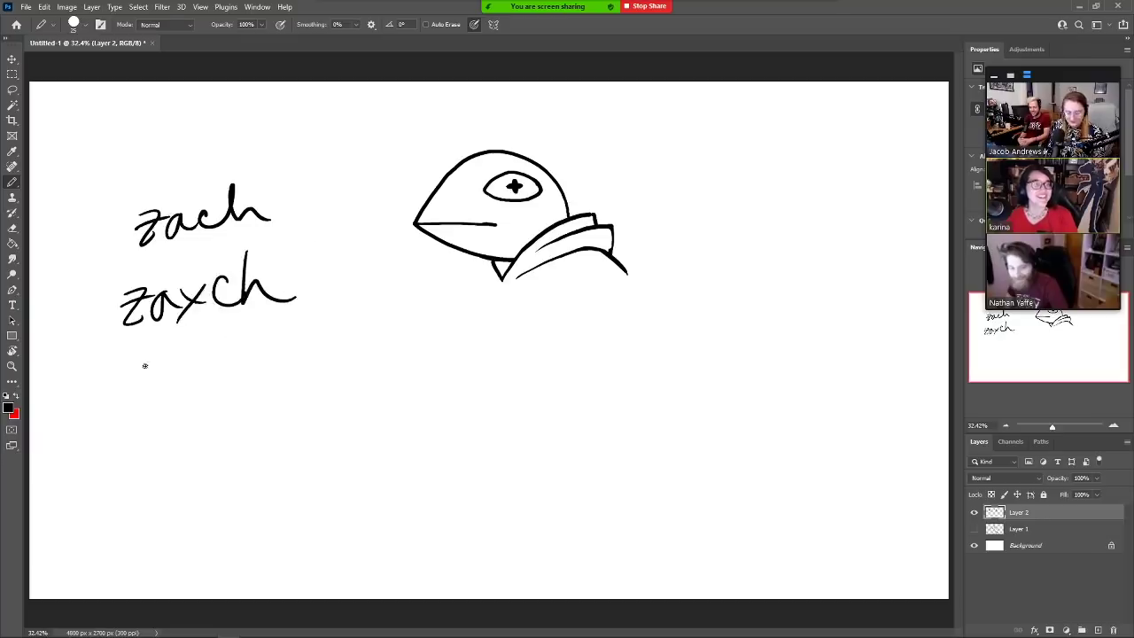
key("l")
mouse_move(89, 356)
left_mouse_down()
mouse_move(316, 336)
mouse_move(101, 311)
mouse_move(131, 343)
left_mouse_up()
key("Delete")
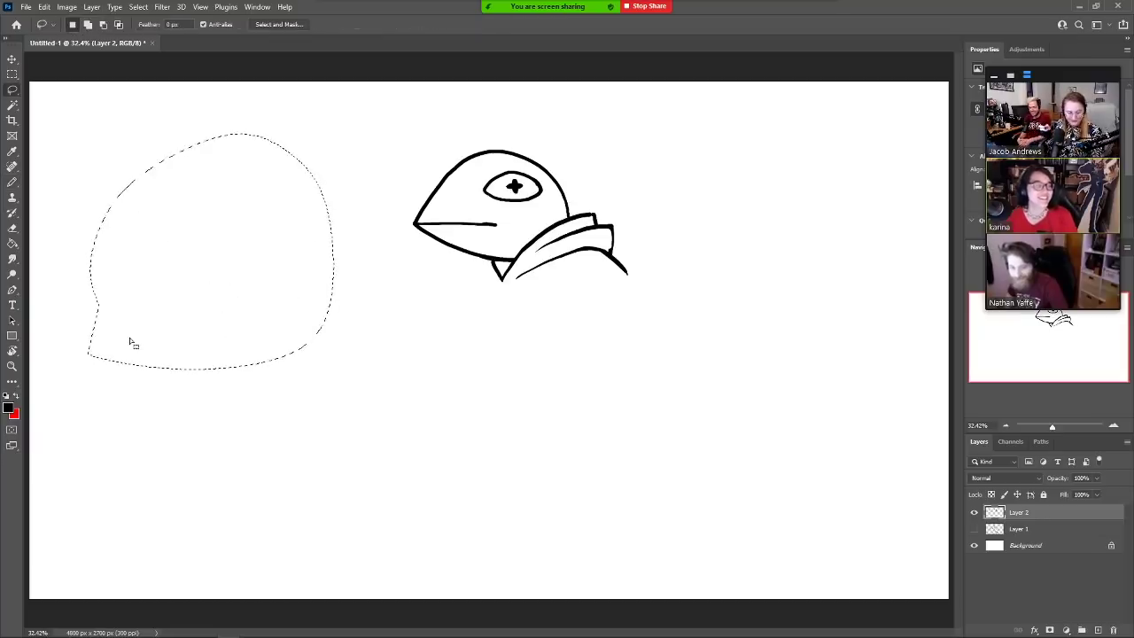
key("ctrl+d")
key("b")
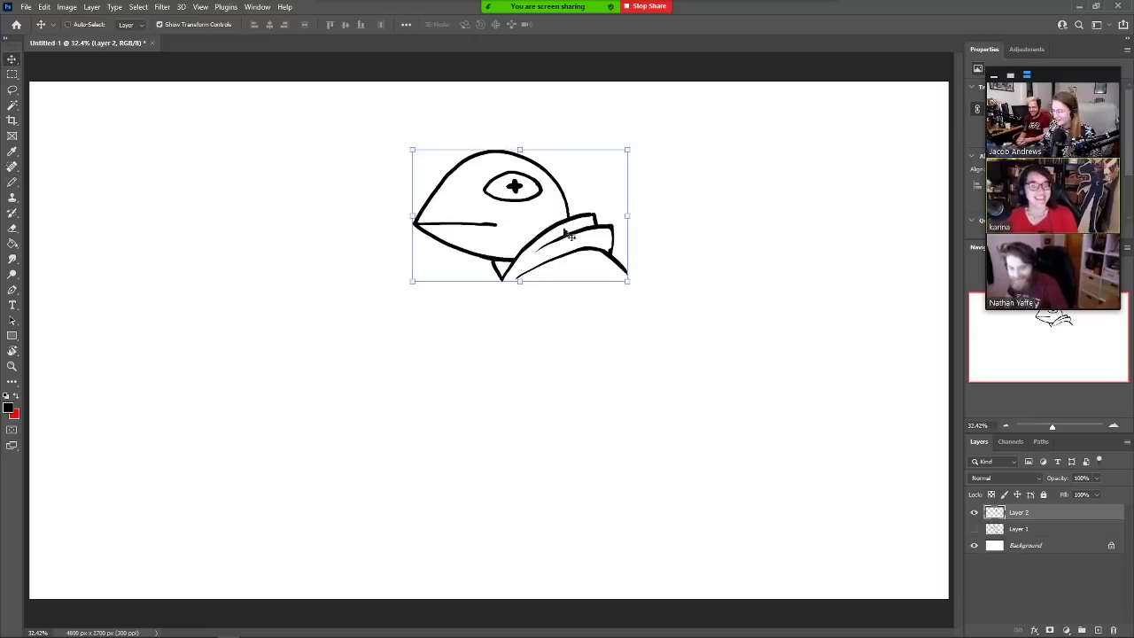
Shift the head and collar slightly left and down, and draw the torso's curved front edge and bottom hem
left_click_drag(579, 209, 562, 216)
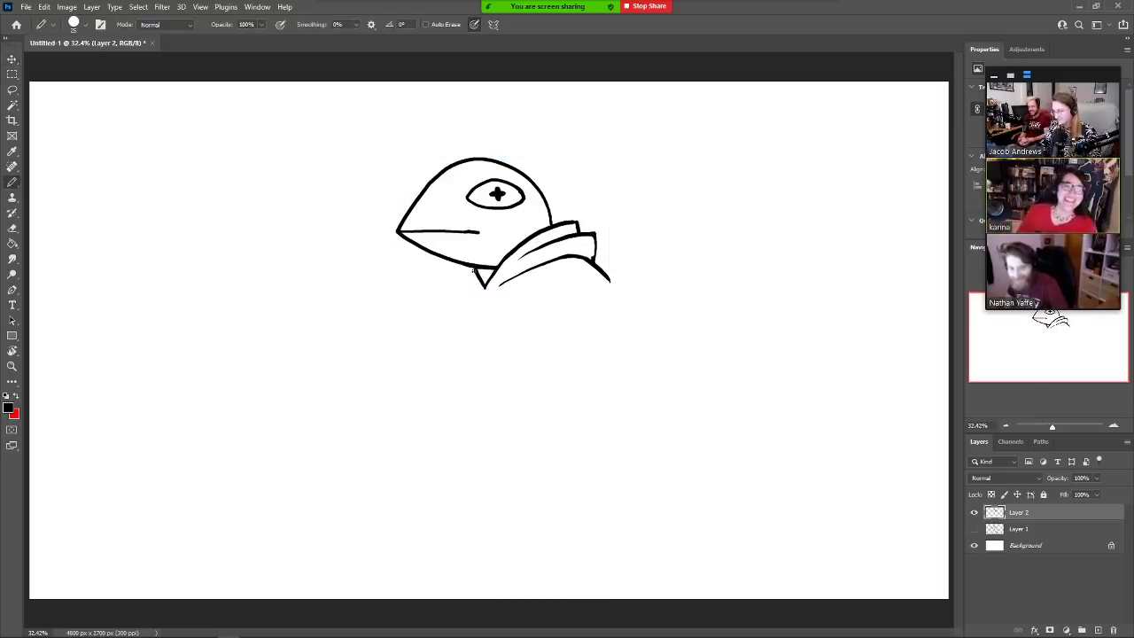
mouse_move(448, 313)
left_mouse_down()
mouse_move(438, 446)
mouse_move(606, 438)
left_mouse_up()
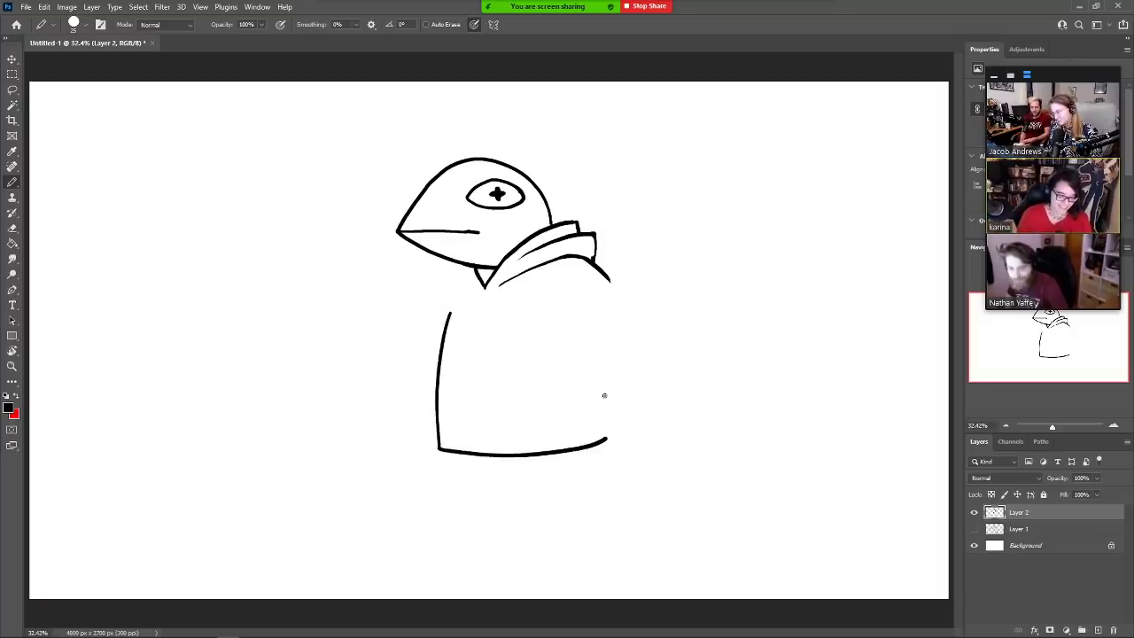
Shorten the mouth line and give its inner end a slight upward curl
key("e")
left_click_drag(481, 228, 460, 226)
key("b")
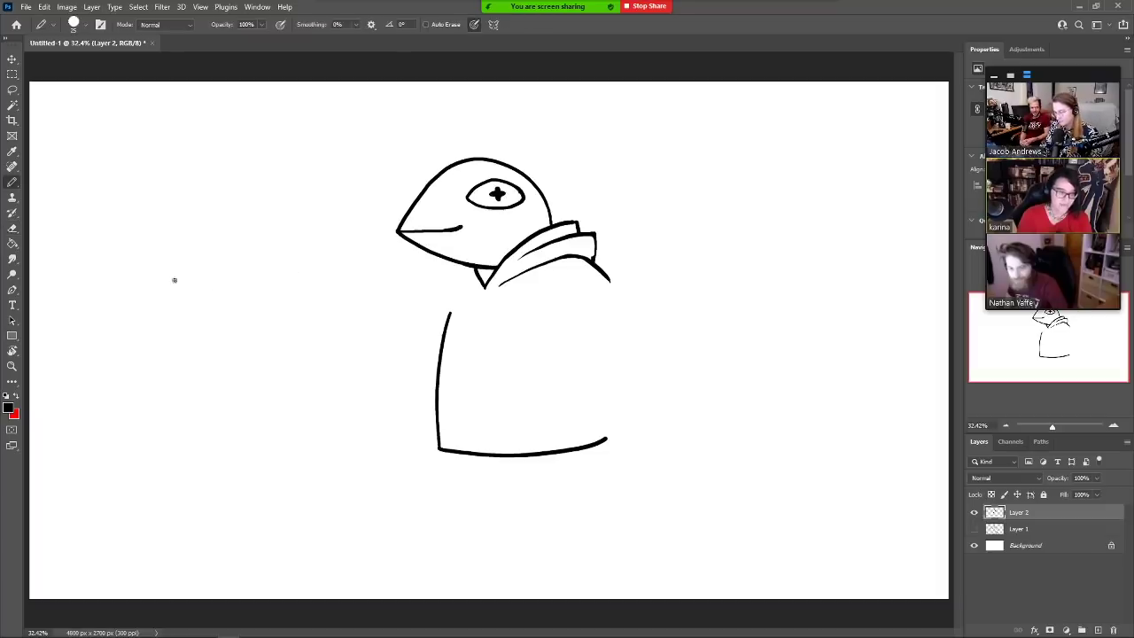
Handwrite two spellings of a name in the empty area in front of the head and begin a third one below
mouse_move(129, 150)
left_mouse_down()
mouse_move(157, 174)
mouse_move(166, 157)
mouse_move(202, 172)
left_mouse_up()
mouse_move(209, 137)
left_mouse_down()
mouse_move(226, 168)
mouse_move(244, 168)
left_mouse_up()
mouse_move(131, 200)
left_mouse_down()
mouse_move(149, 219)
mouse_move(205, 210)
left_mouse_up()
mouse_move(203, 196)
left_mouse_down()
mouse_move(189, 211)
mouse_move(212, 206)
left_mouse_up()
left_click_drag(228, 183, 266, 190)
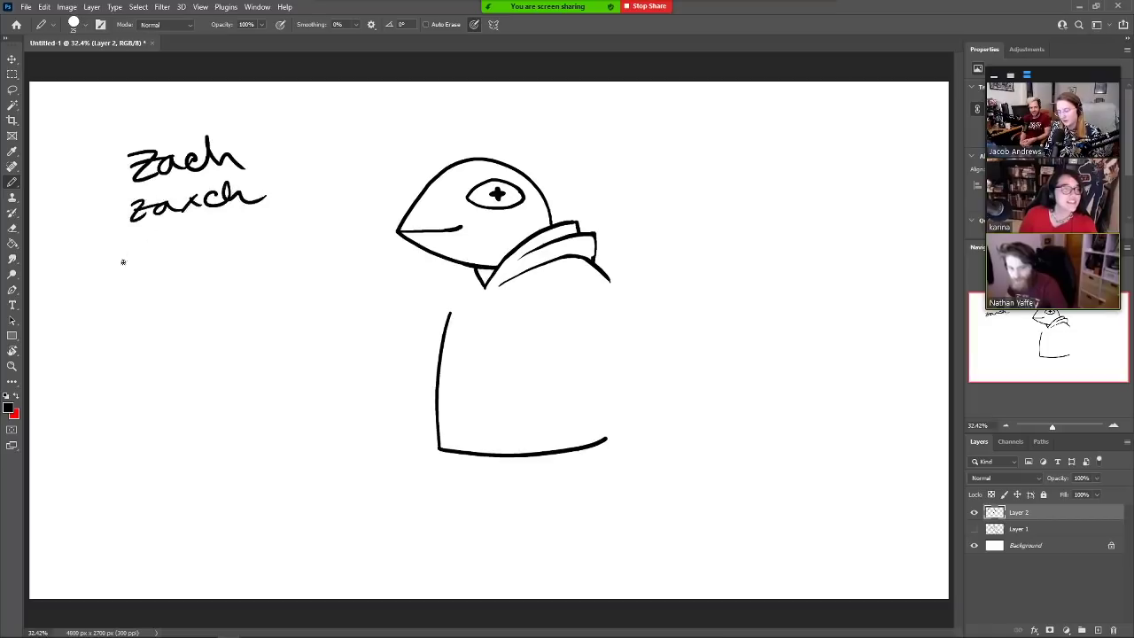
left_click_drag(105, 268, 120, 288)
mouse_move(119, 265)
left_mouse_down()
mouse_move(102, 288)
mouse_move(148, 276)
left_mouse_up()
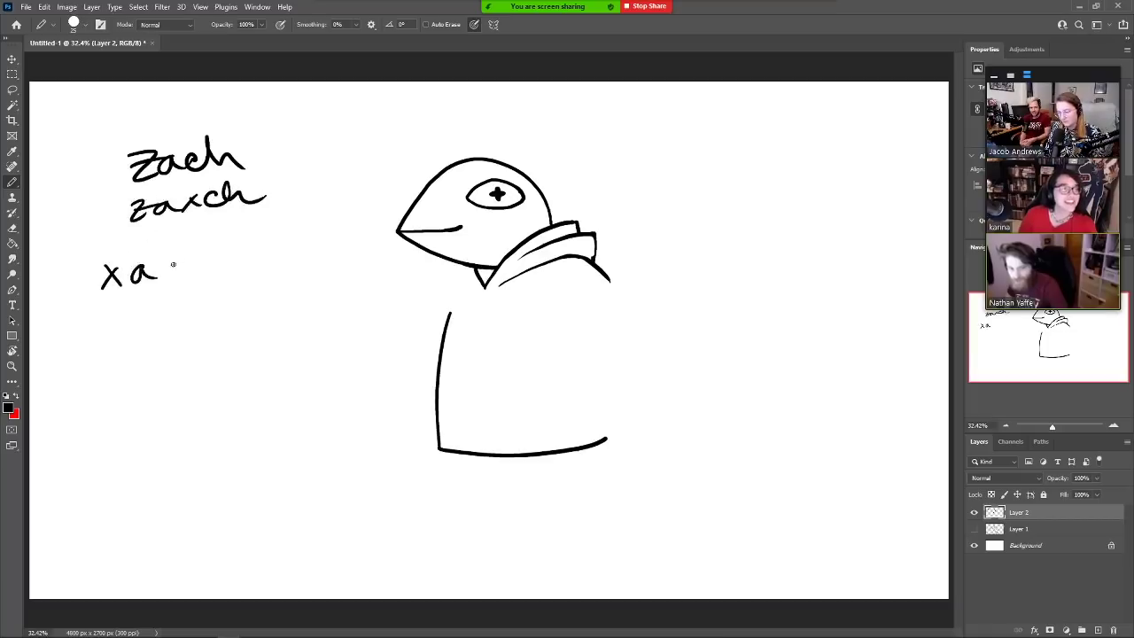
Erase the final "h" from the first two handwritten spellings, complete the third as "xacz" and start another with "c"
key("e")
mouse_move(211, 133)
left_mouse_down()
mouse_move(223, 171)
mouse_move(229, 156)
mouse_move(241, 166)
mouse_move(245, 192)
mouse_move(223, 178)
mouse_move(254, 200)
left_mouse_up()
key("b")
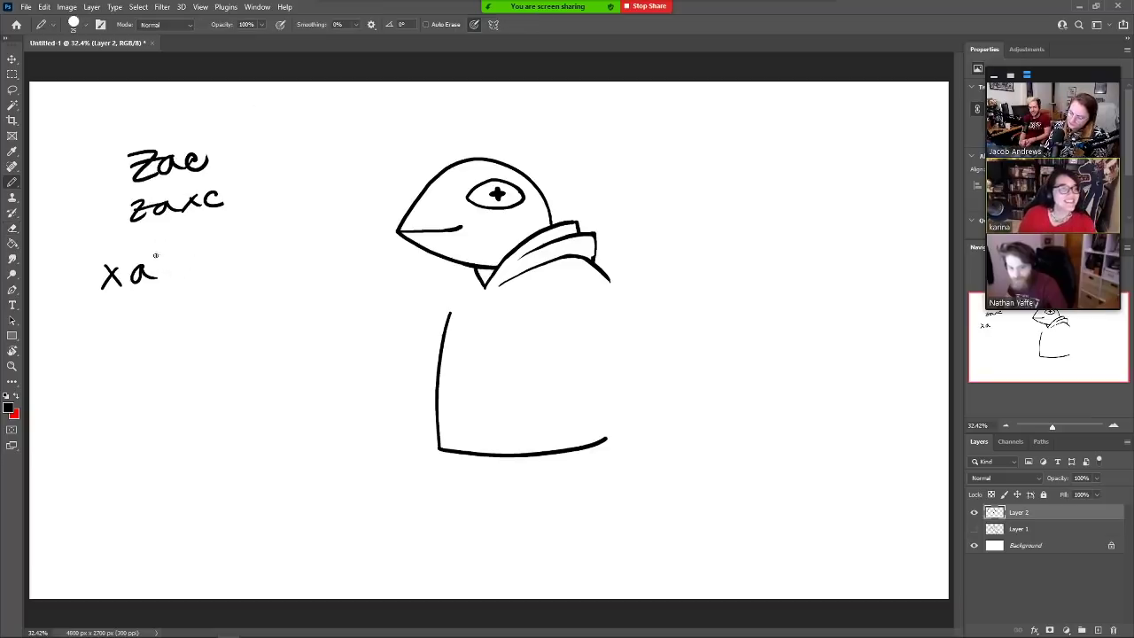
left_click_drag(160, 261, 157, 280)
mouse_move(175, 238)
left_mouse_down()
mouse_move(180, 284)
mouse_move(178, 263)
left_mouse_up()
key("e")
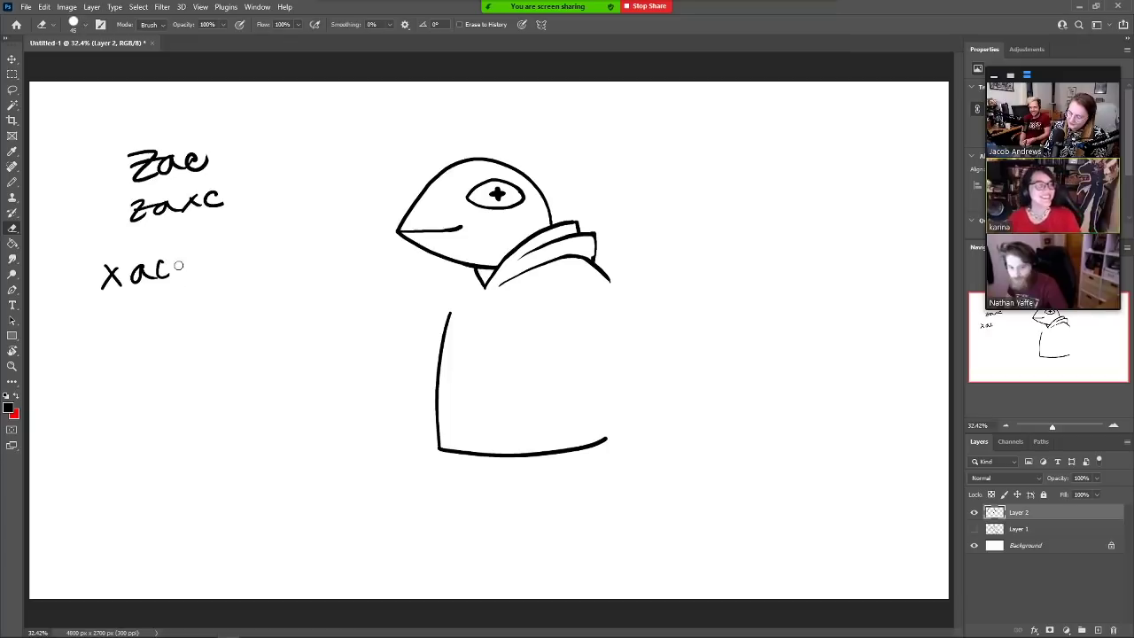
key("b")
key("b")
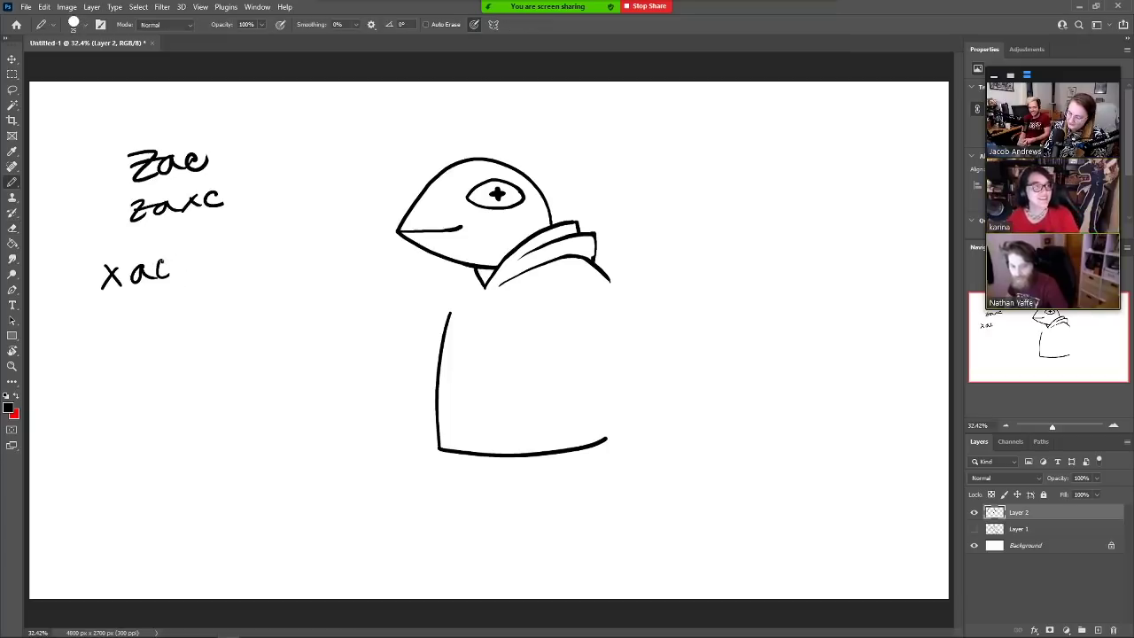
left_click_drag(176, 260, 194, 276)
left_click_drag(179, 265, 216, 261)
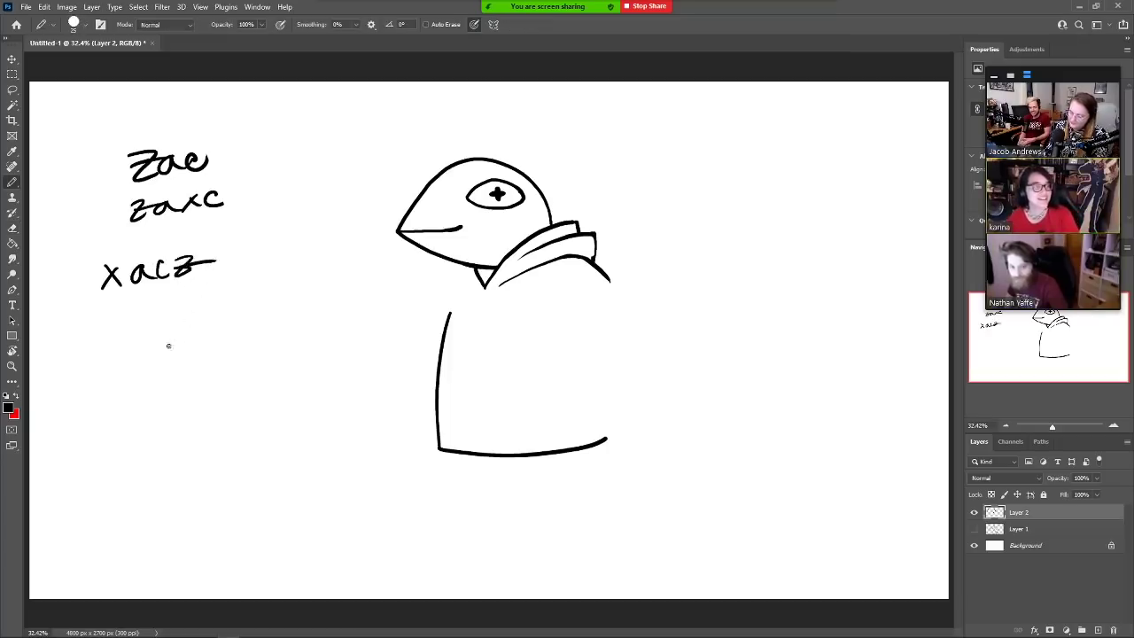
left_click_drag(121, 327, 134, 337)
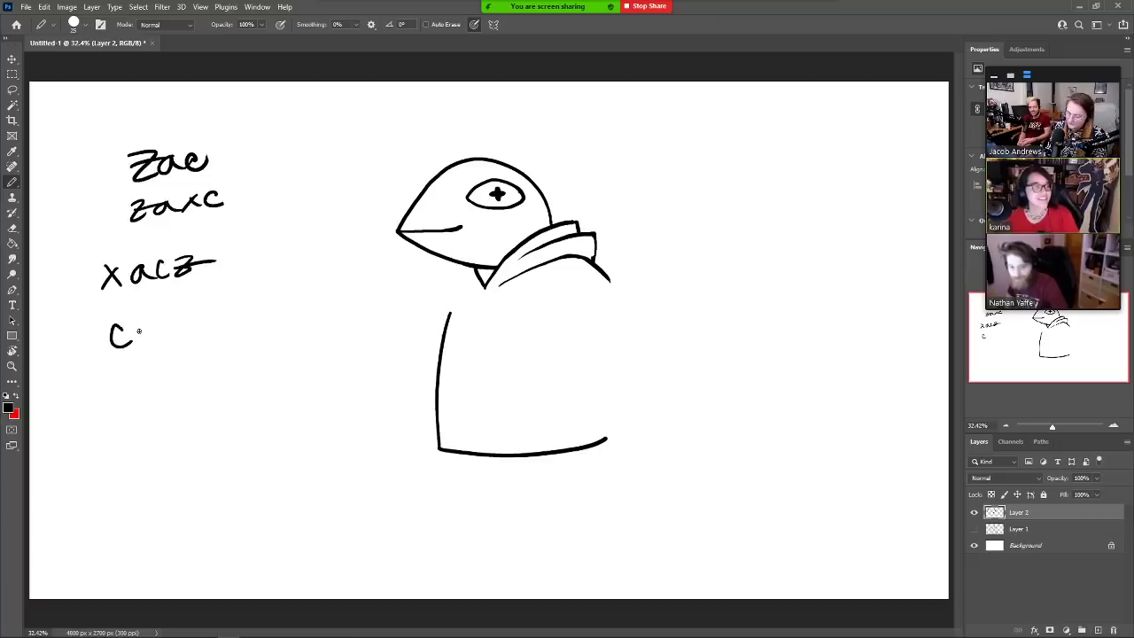
Lasso all the handwritten spellings in front of the head, delete them and clear the selection
key("l")
mouse_move(98, 394)
left_mouse_down()
mouse_move(68, 336)
mouse_move(102, 392)
left_mouse_up()
key("Delete")
key("ctrl+d")
Redraw the inner end of the mouth so the line finishes straight
key("b")
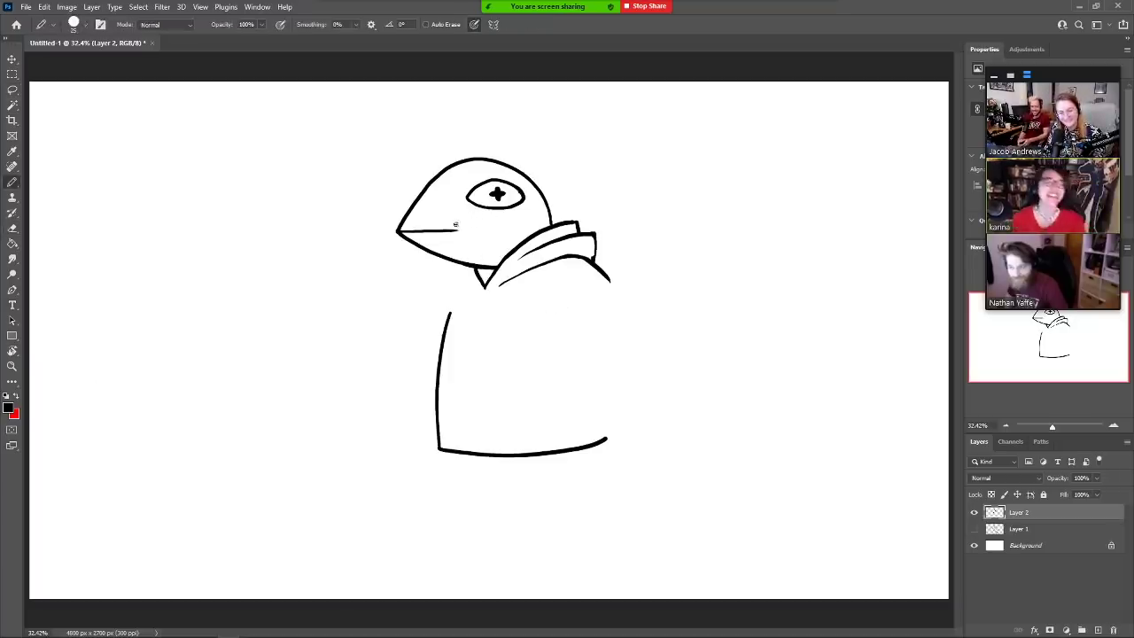
left_click_drag(438, 230, 457, 231)
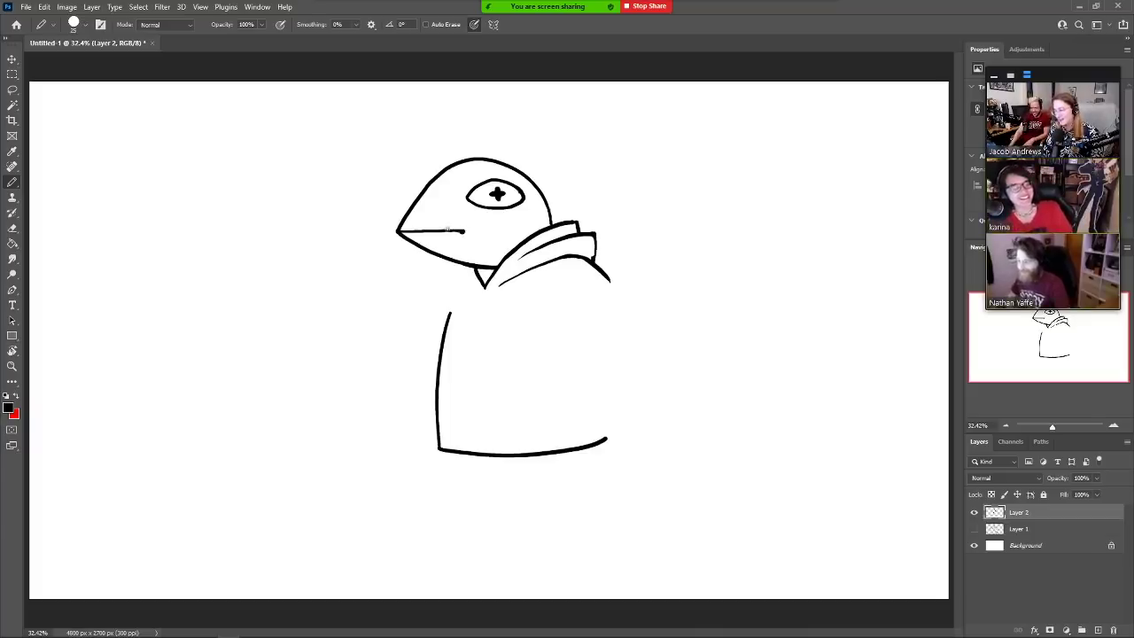
Draw a short near sleeve with an outer line curving down from the shoulder, a rounded front edge and a curved hem
key("e")
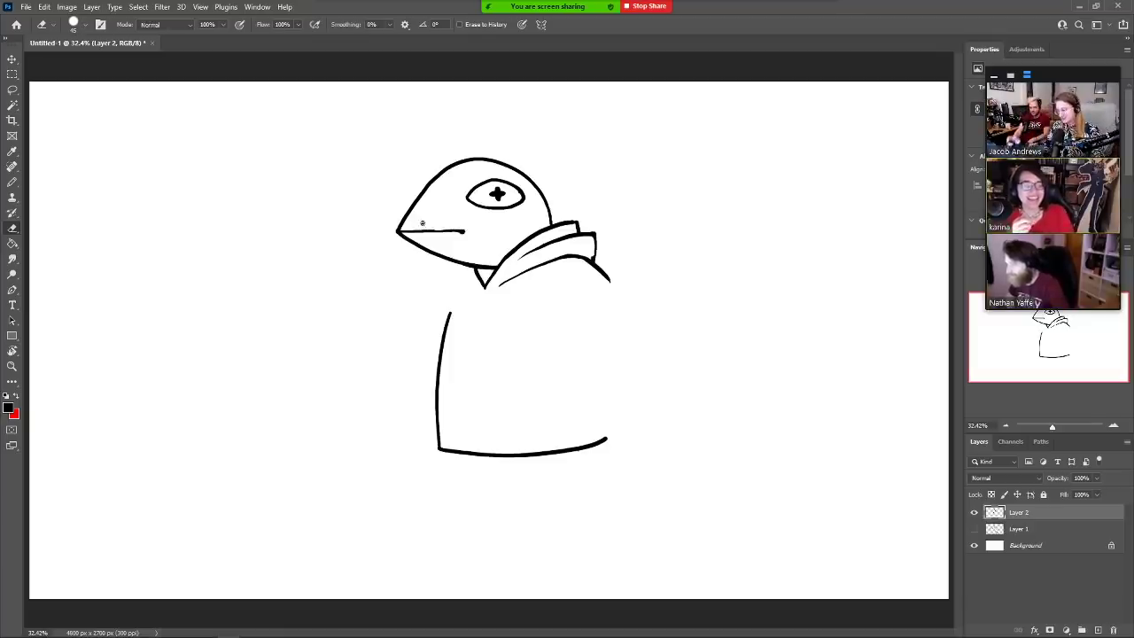
mouse_move(582, 263)
left_mouse_down()
mouse_move(615, 282)
mouse_move(579, 262)
mouse_move(602, 274)
mouse_move(596, 256)
mouse_move(617, 274)
mouse_move(629, 373)
left_mouse_up()
key("b")
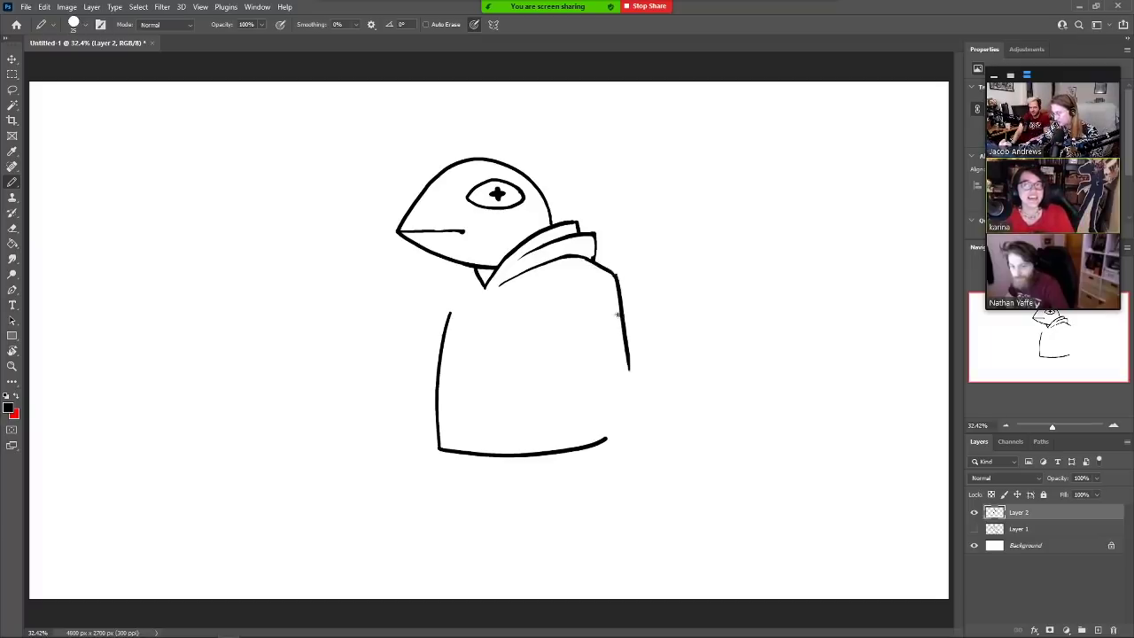
key("ctrl+z")
left_click_drag(613, 274, 652, 361)
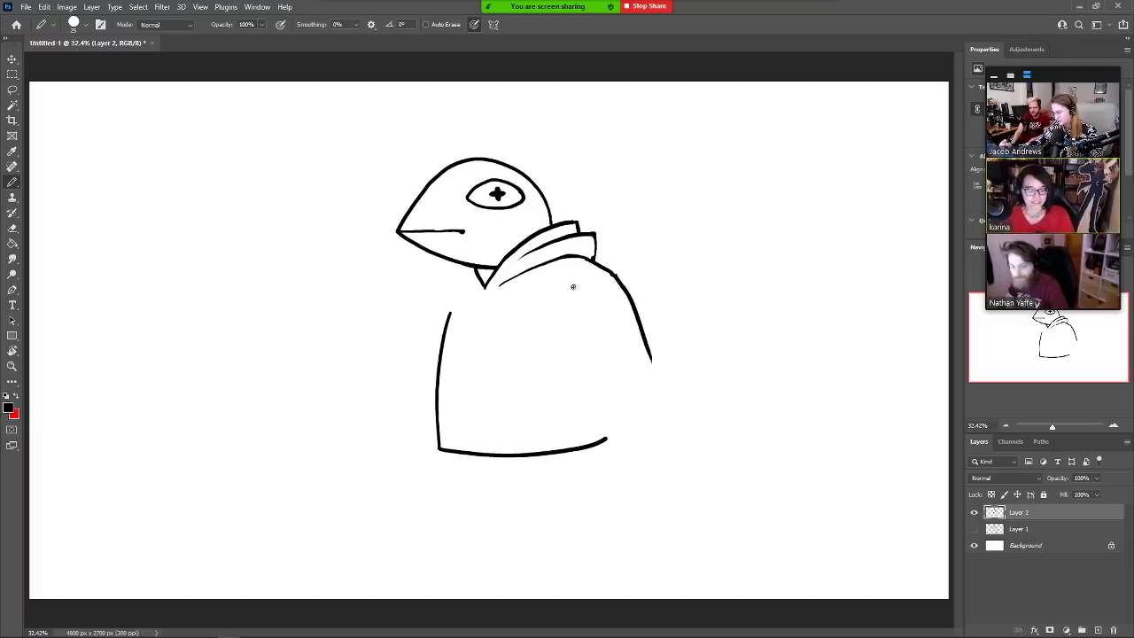
left_click_drag(563, 290, 564, 358)
key("ctrl+z")
mouse_move(582, 285)
left_mouse_down()
mouse_move(562, 351)
mouse_move(649, 362)
left_mouse_up()
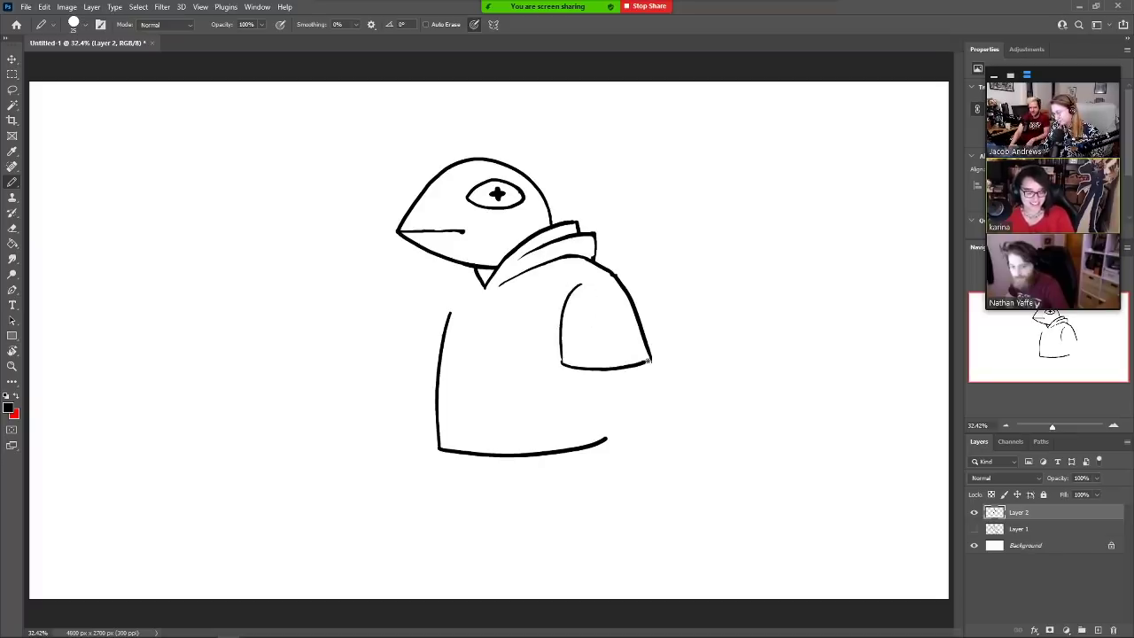
Clean up the sleeve's outer corner and smooth the shoulder line where it meets the collar
key("e")
key("b")
left_click_drag(617, 278, 598, 264)
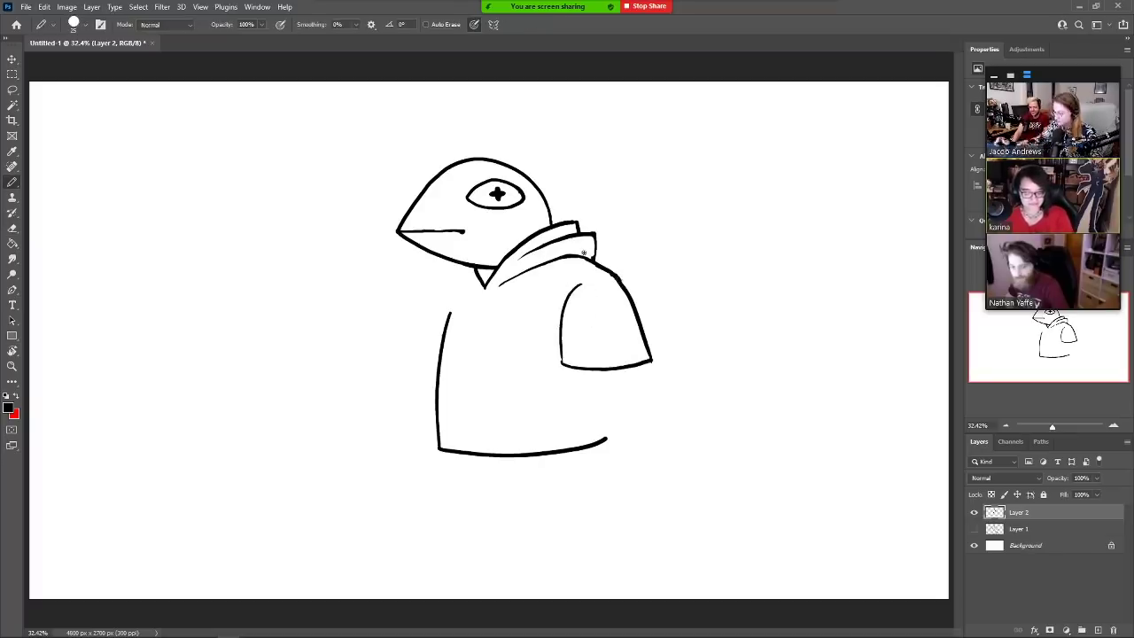
key("e")
key("b")
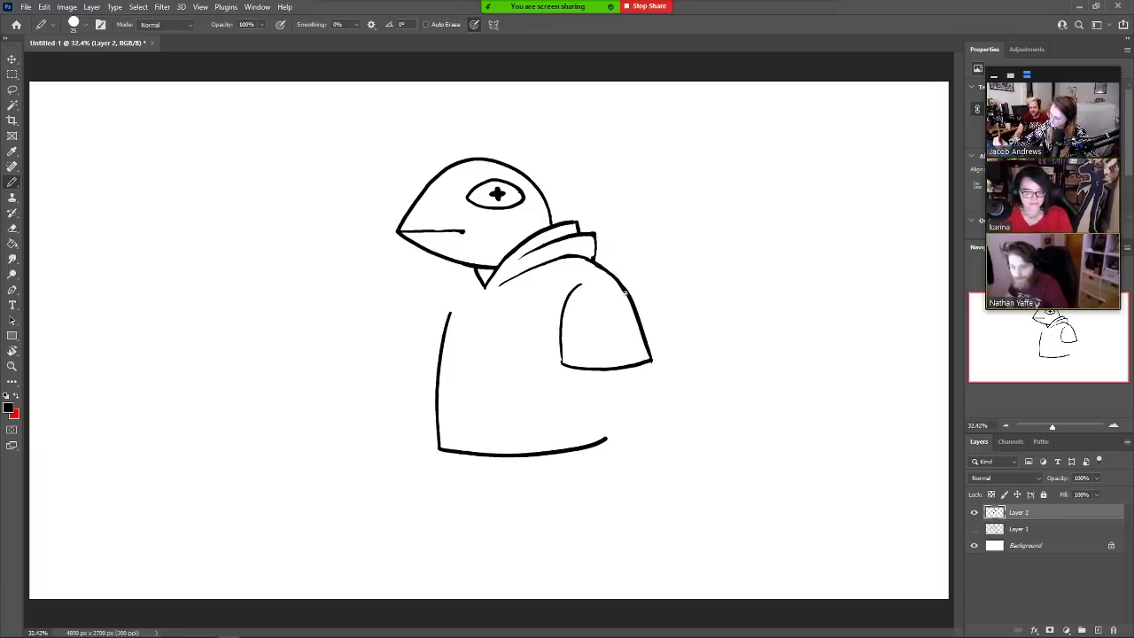
mouse_move(562, 309)
left_mouse_down()
mouse_move(568, 282)
mouse_move(565, 309)
left_mouse_up()
key("e")
key("b")
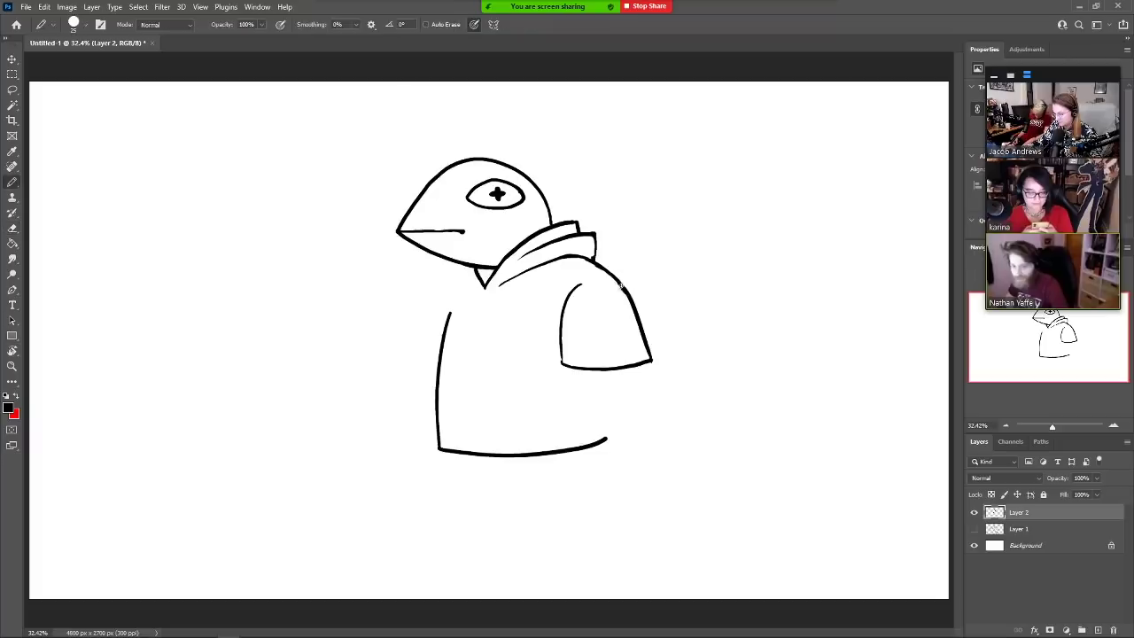
Draw a curved armhole seam across the top of the sleeve and a pair of short seam lines up to the collar
left_click_drag(621, 285, 564, 300)
mouse_move(565, 258)
left_mouse_down()
mouse_move(592, 276)
mouse_move(563, 303)
mouse_move(615, 280)
left_mouse_up()
key("e")
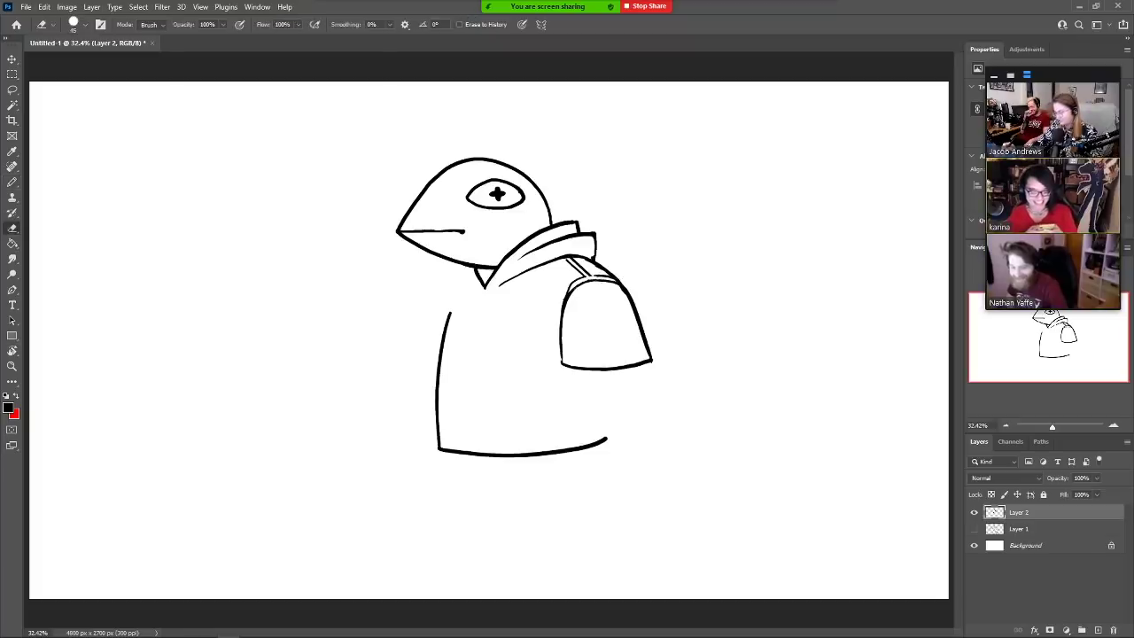
Draw a two-row grid of small squares along the bottom band of the near sleeve
key("b")
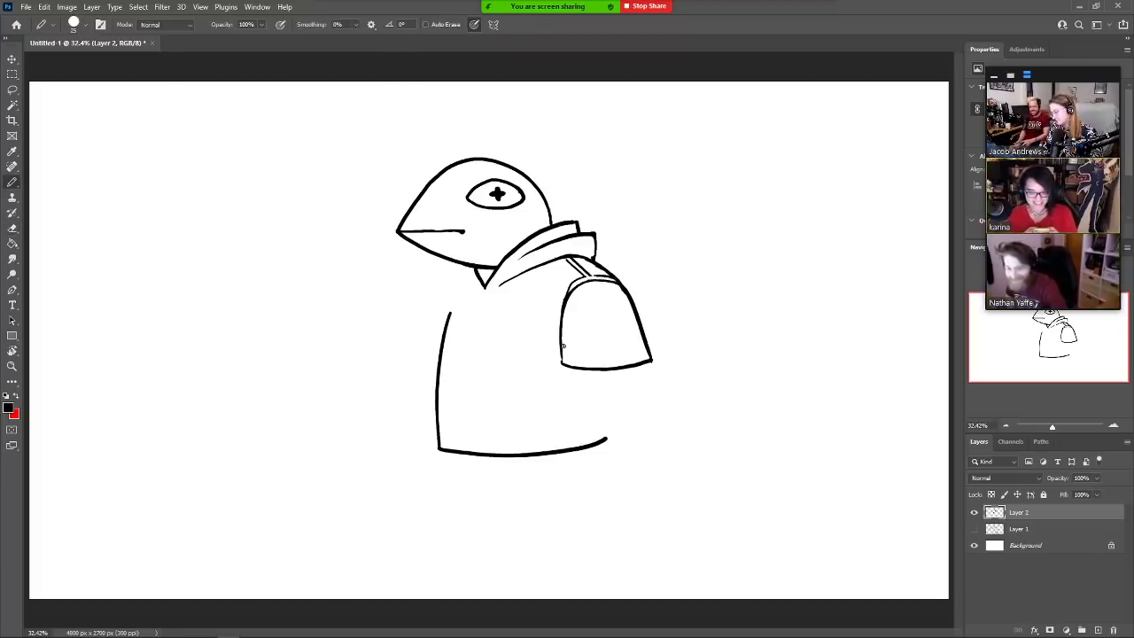
left_click_drag(563, 346, 648, 345)
left_click_drag(560, 356, 648, 355)
mouse_move(575, 345)
left_mouse_down()
mouse_move(575, 369)
mouse_move(623, 366)
left_mouse_up()
left_click_drag(639, 344, 640, 351)
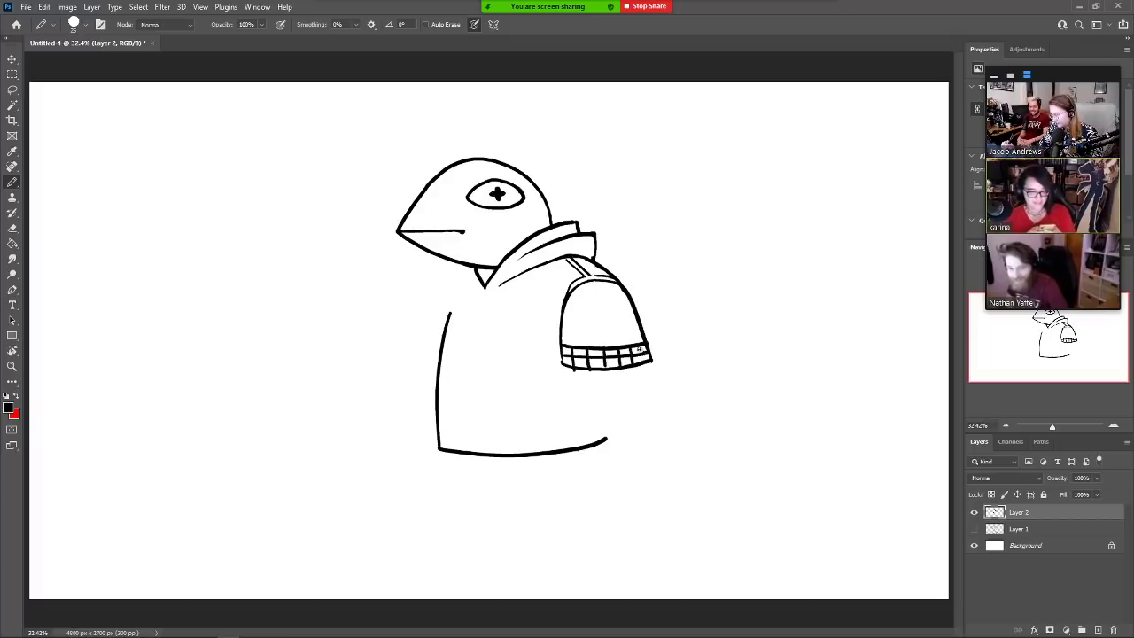
Fill alternating squares of the sleeve band with black to make a checkered pattern, closing gaps in the grid lines
key("g")
left_click(635, 360)
left_click(625, 352)
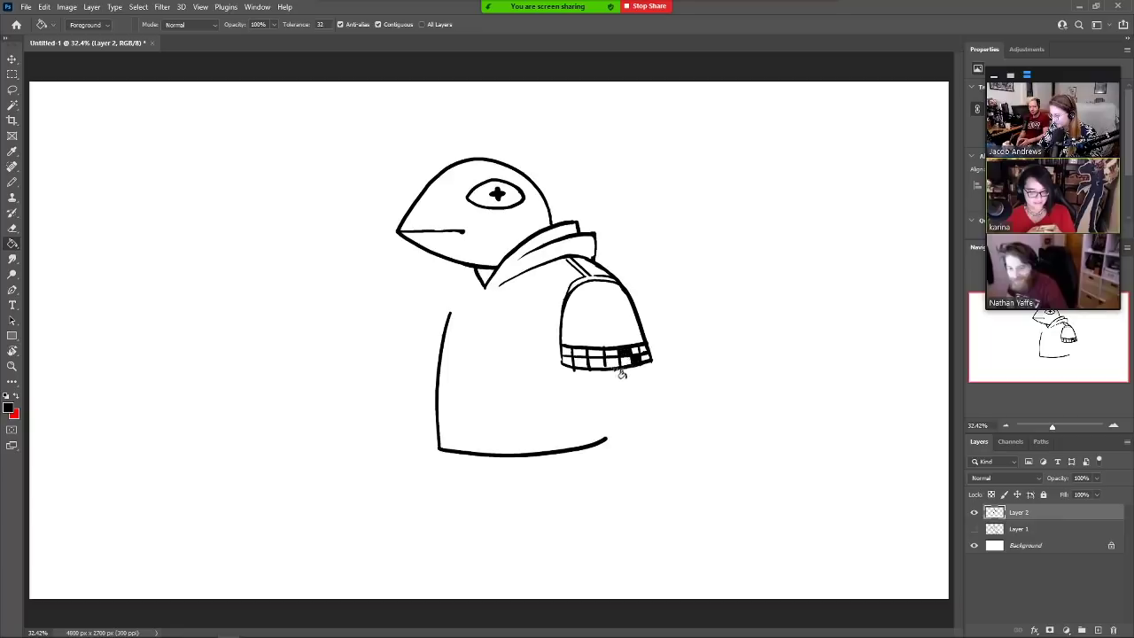
key("b")
left_click_drag(605, 366, 607, 358)
key("g")
left_click(611, 361)
left_click(596, 353)
left_click(581, 362)
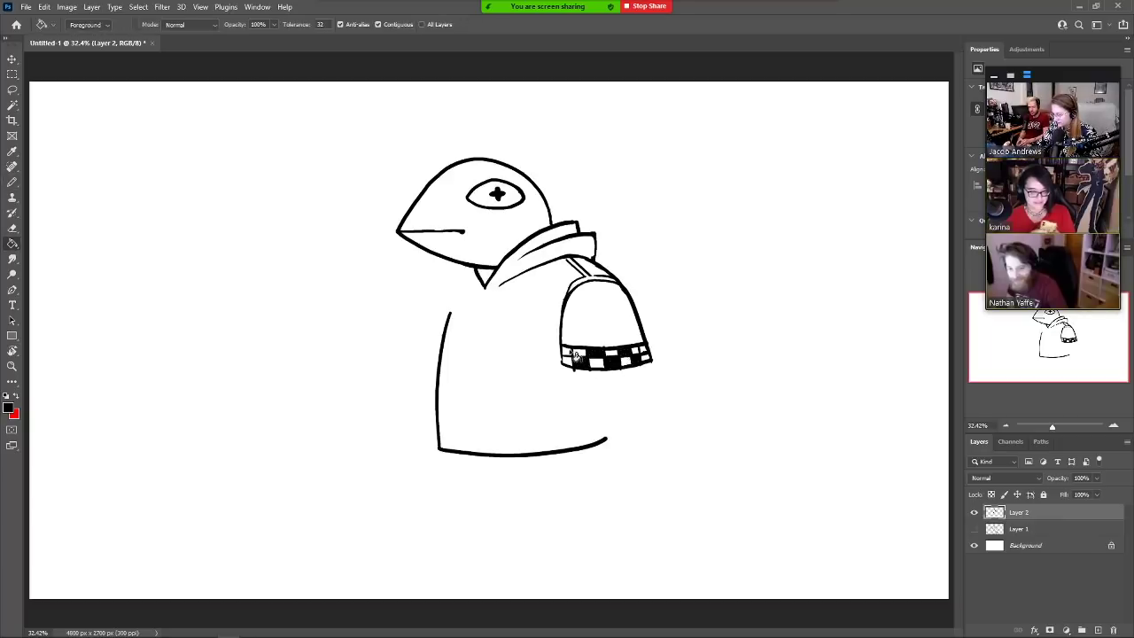
left_click(568, 353)
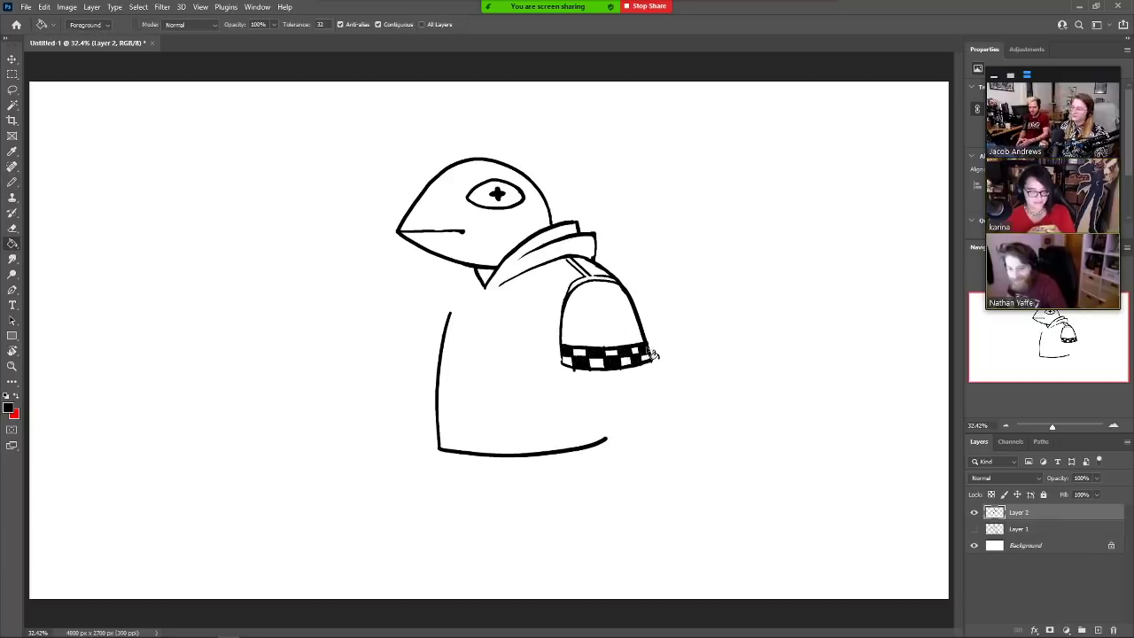
Draw a vertical seam down the middle of the near sleeve and erase stray marks around the checkered hem
key("b")
left_click_drag(603, 280, 611, 347)
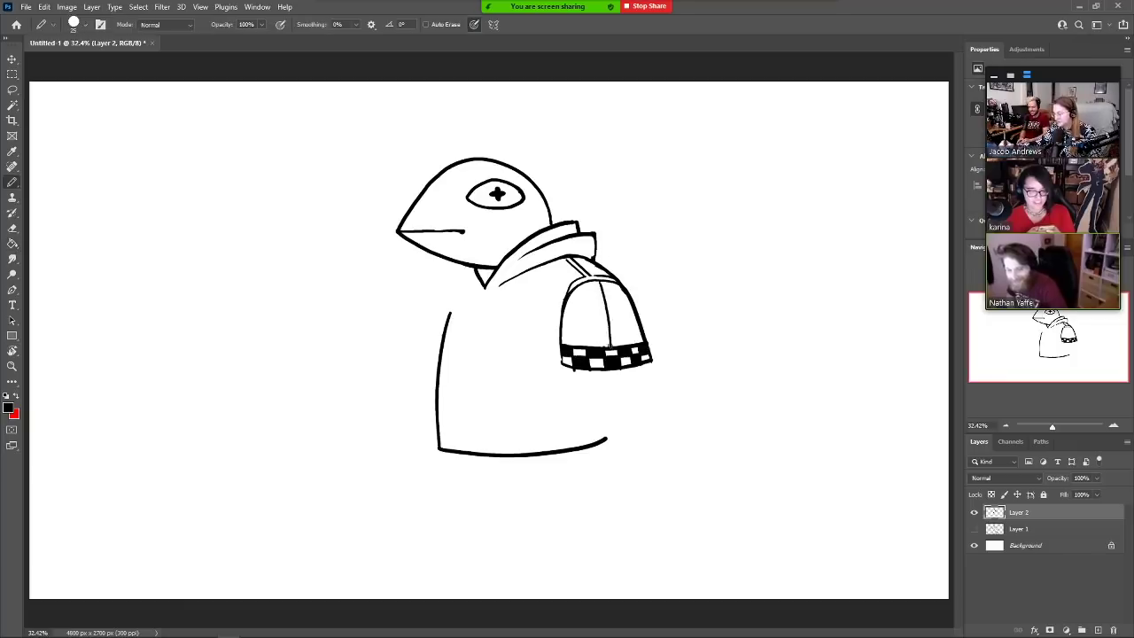
key("e")
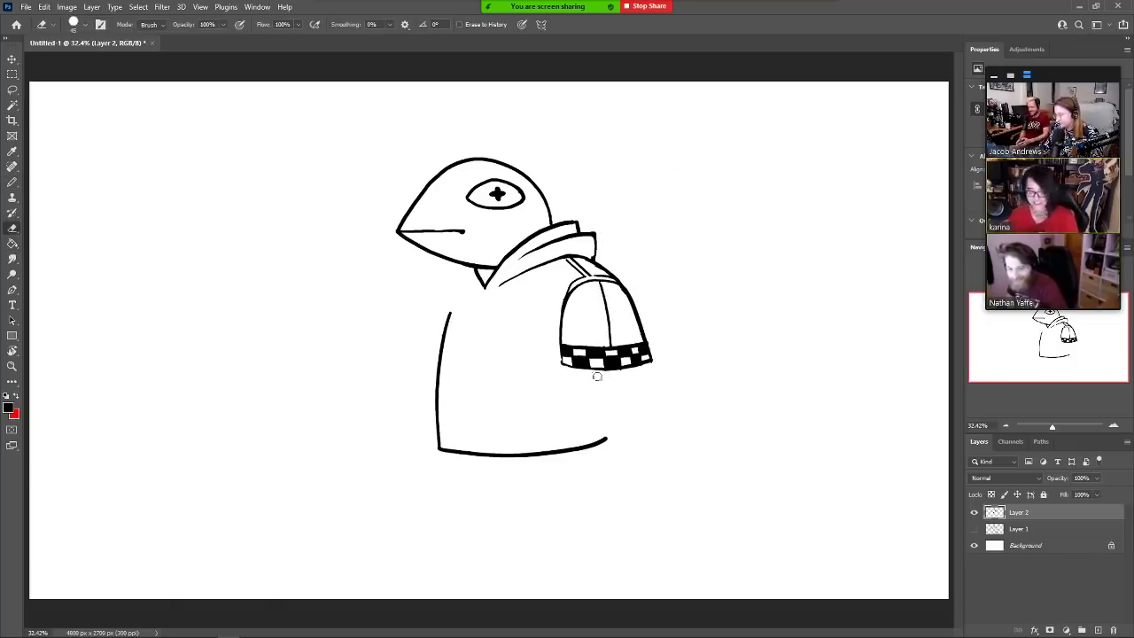
Draw the near arm below the checkered sleeve with a tapered forearm and small cross-like elbow marks, redoing the forearm line
key("b")
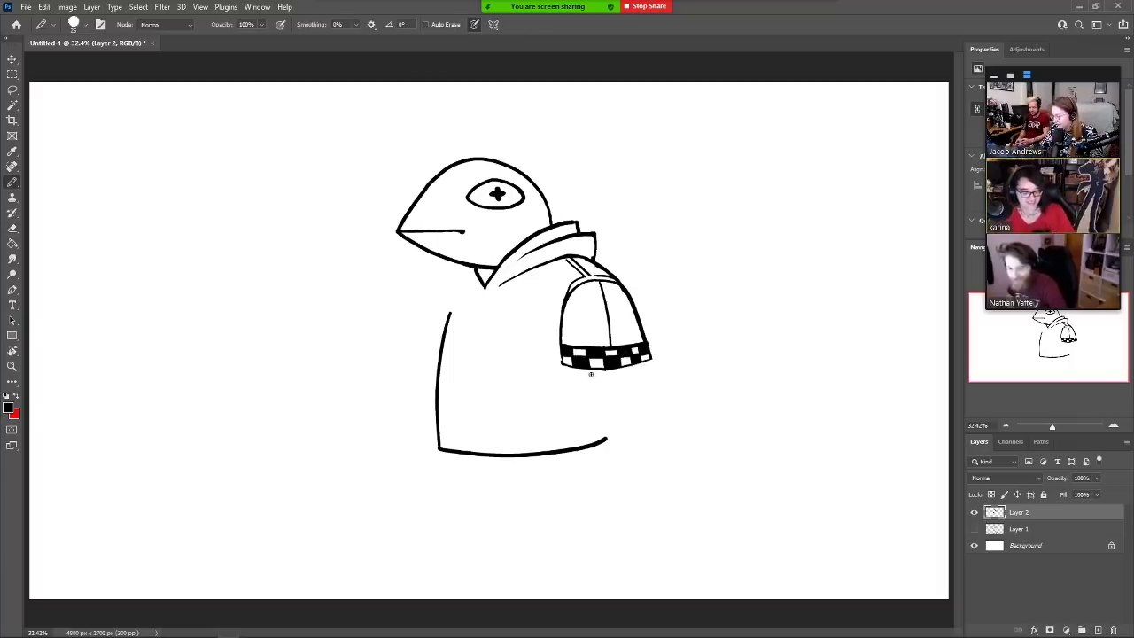
left_click_drag(591, 373, 594, 479)
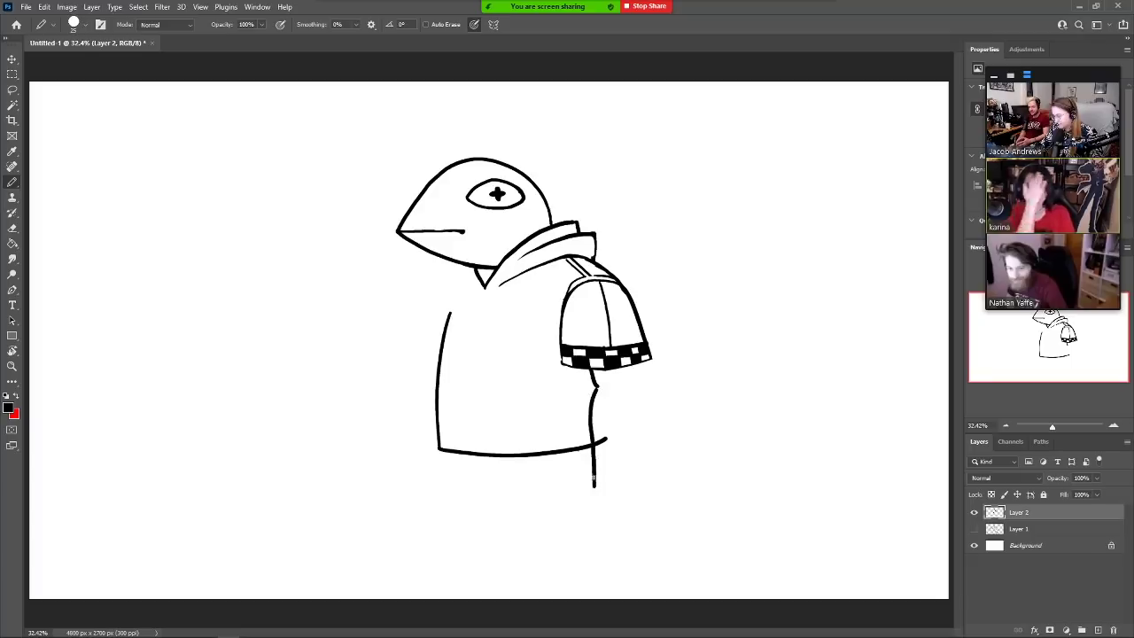
key("ctrl+z")
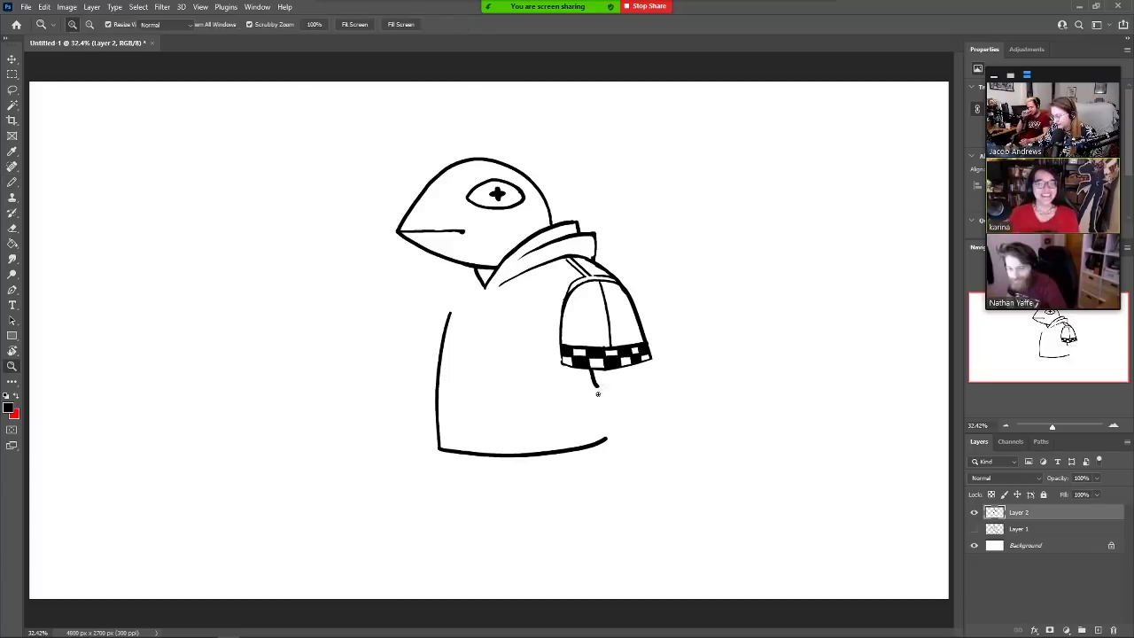
mouse_move(597, 391)
left_mouse_down()
mouse_move(611, 481)
mouse_move(620, 386)
mouse_move(617, 399)
mouse_move(630, 388)
mouse_move(622, 479)
left_mouse_up()
key("ctrl+z")
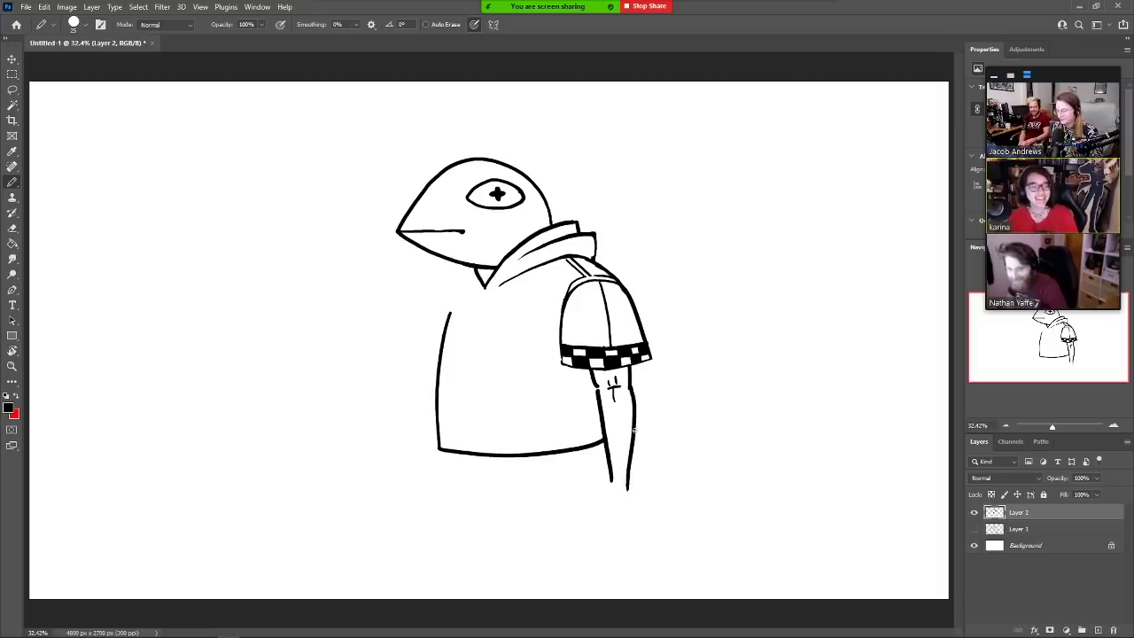
Draw the collar's front edge under the chin, plus the far short sleeve and the arm hanging below it
left_click_drag(476, 287, 448, 274)
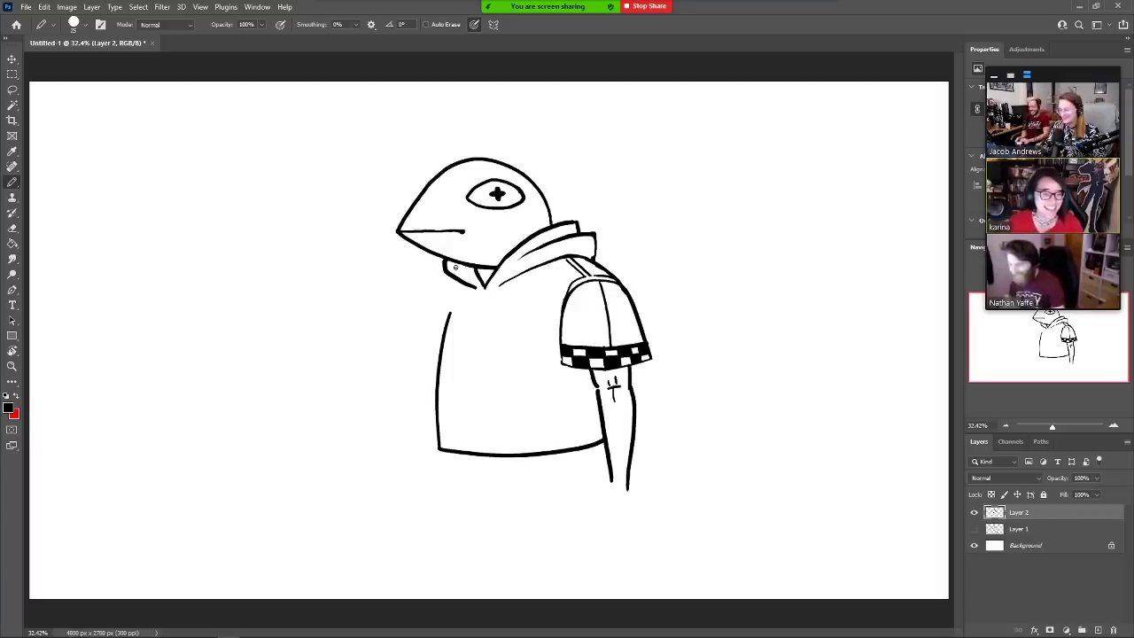
mouse_move(443, 271)
left_mouse_down()
mouse_move(423, 311)
mouse_move(413, 379)
mouse_move(439, 366)
mouse_move(413, 377)
mouse_move(427, 391)
mouse_move(428, 502)
left_mouse_up()
key("e")
key("b")
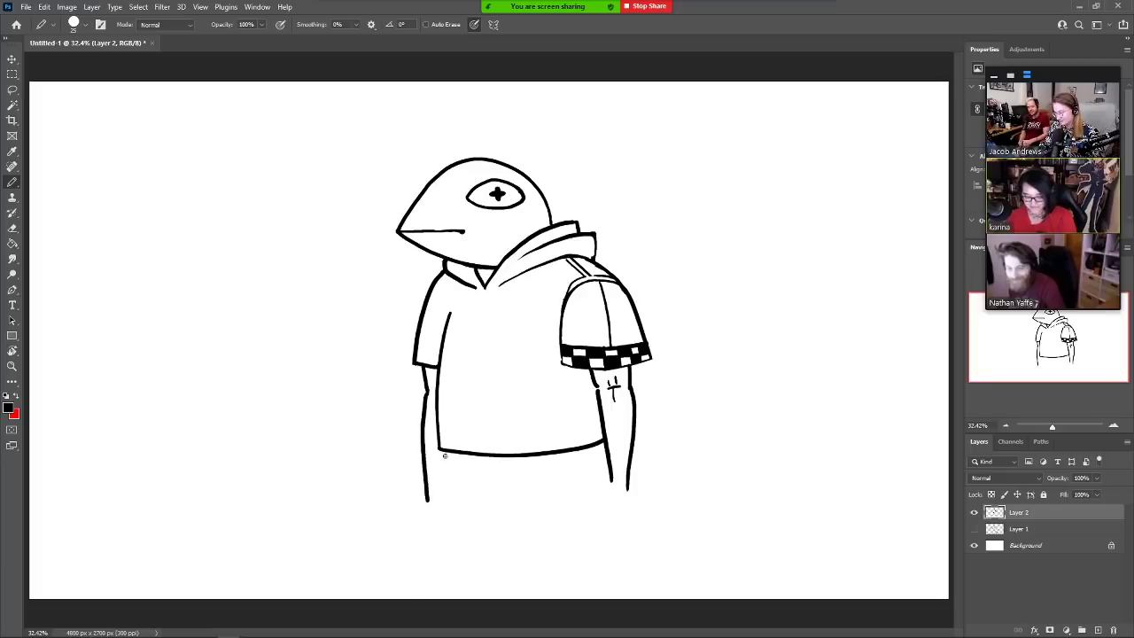
left_click_drag(445, 455, 452, 507)
Move the whole character up and slightly left, scale it down a little and apply the transform
left_click(13, 59)
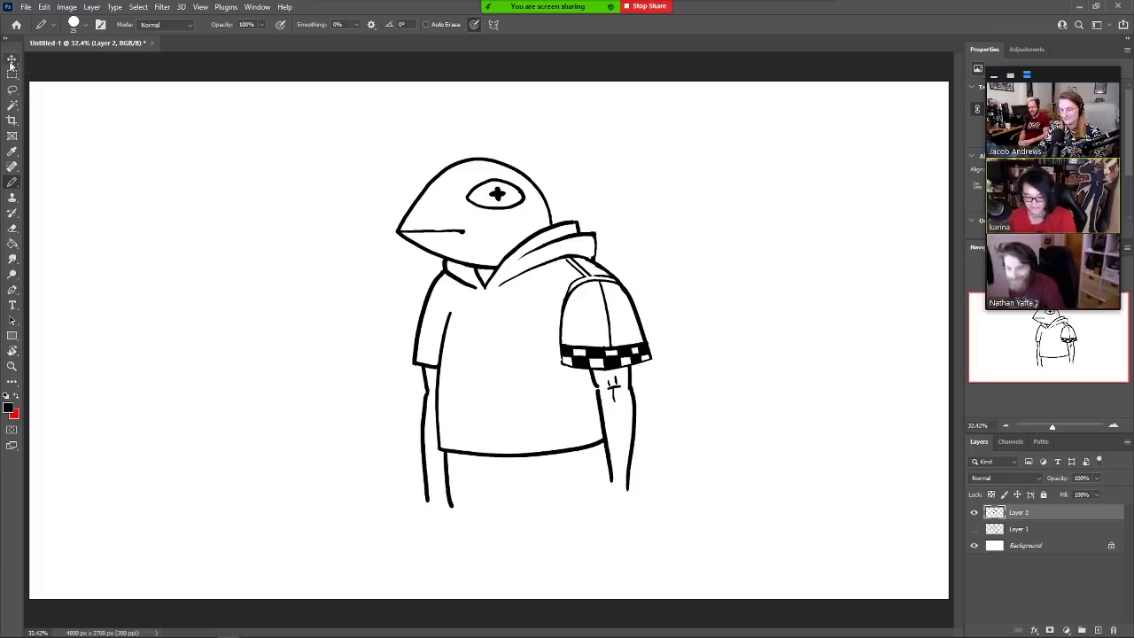
left_click_drag(540, 393, 525, 351)
left_click_drag(620, 464, 609, 419)
key("Return")
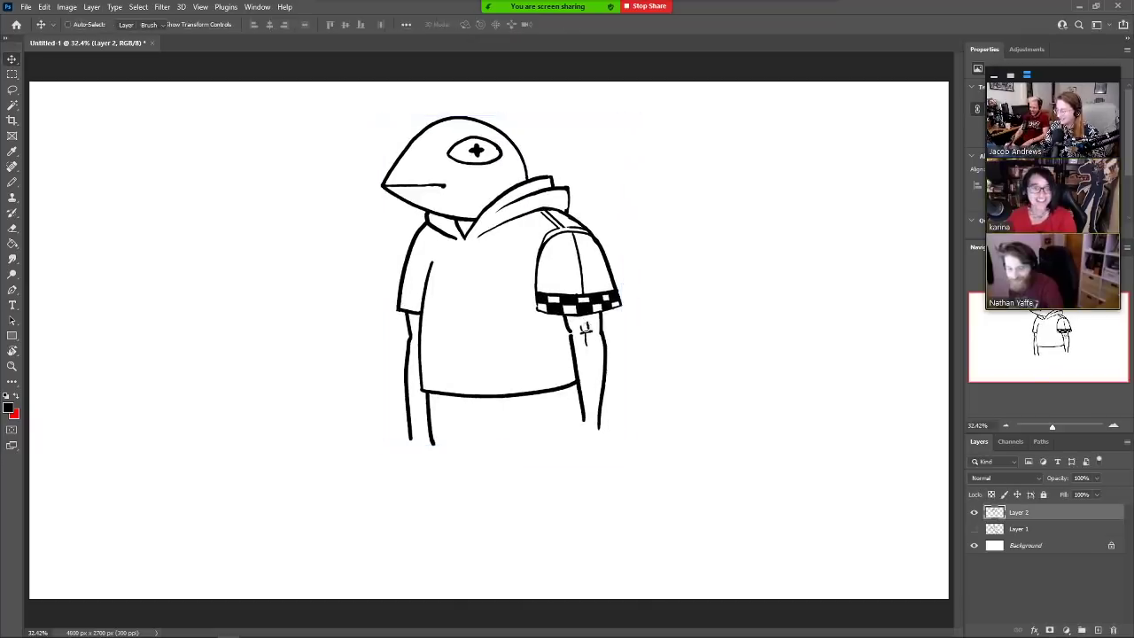
Replace the near arm's elbow marks with a short horizontal line and add a matching line across the far elbow
key("e")
mouse_move(584, 323)
left_mouse_down()
mouse_move(586, 350)
mouse_move(581, 331)
mouse_move(591, 333)
left_mouse_up()
key("b")
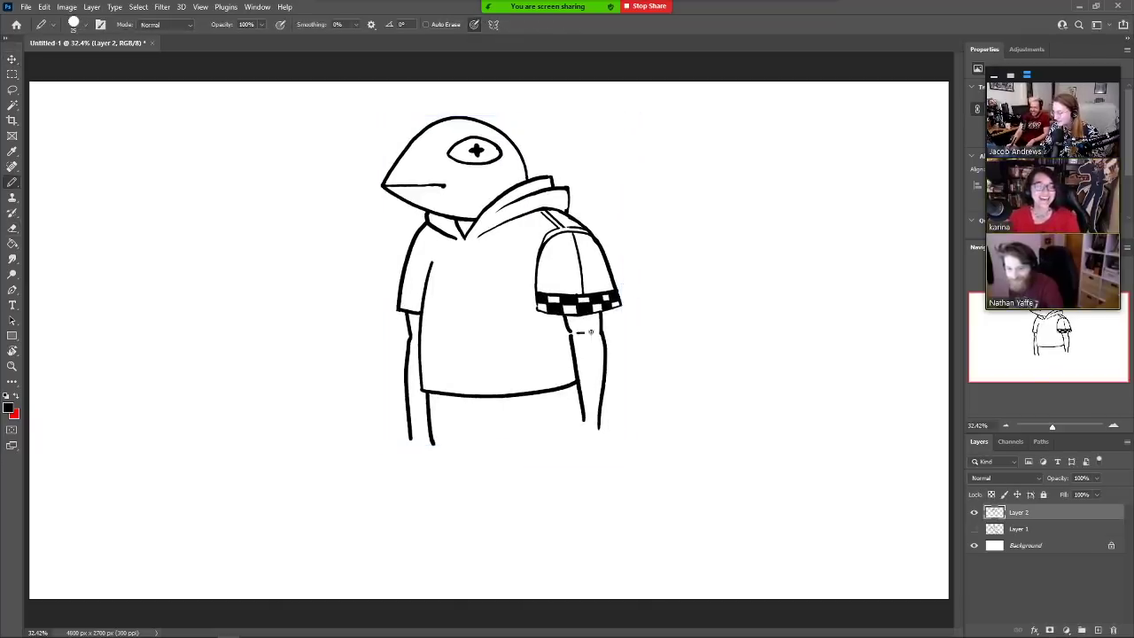
left_click_drag(411, 336, 423, 337)
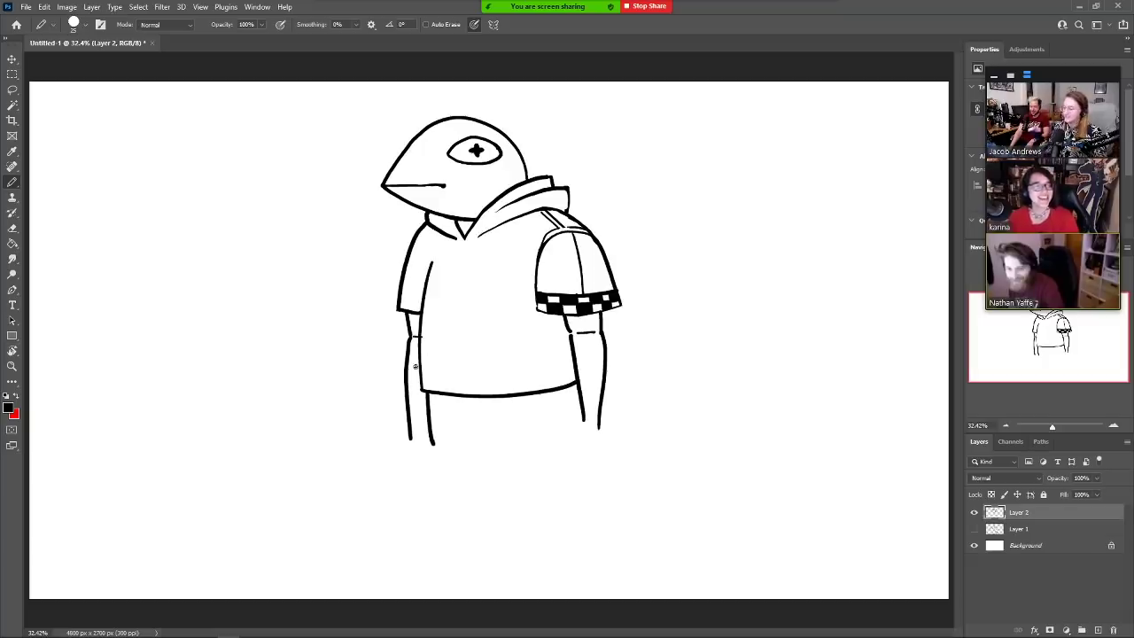
Erase both lines of the near forearm below the elbow
key("e")
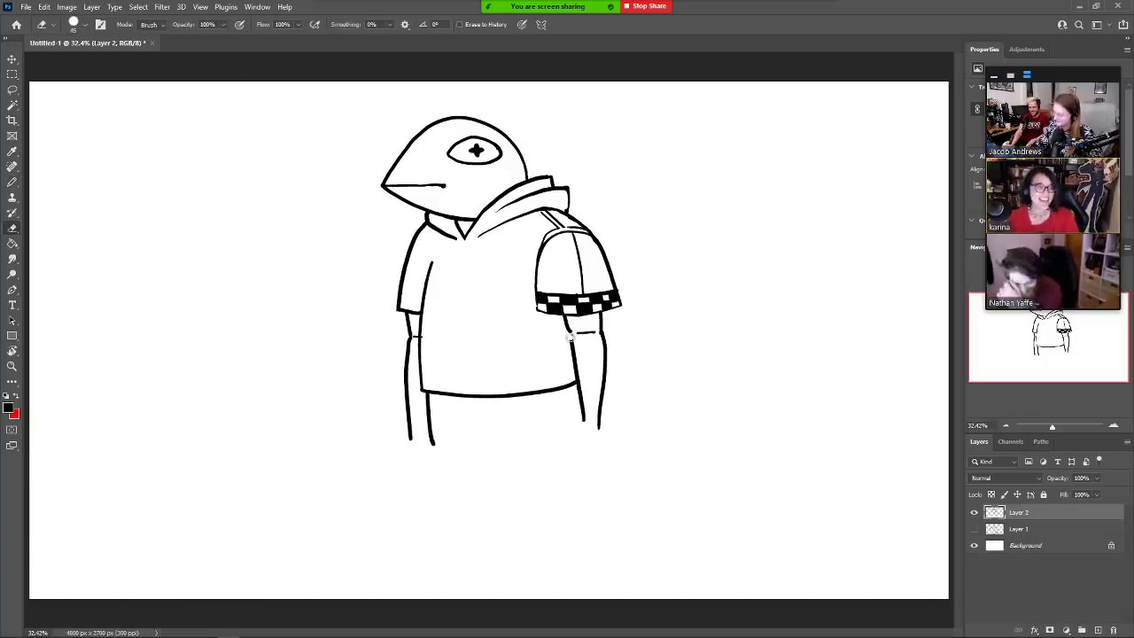
mouse_move(571, 334)
left_mouse_down()
mouse_move(584, 420)
mouse_move(573, 374)
left_mouse_up()
left_click_drag(604, 329, 599, 429)
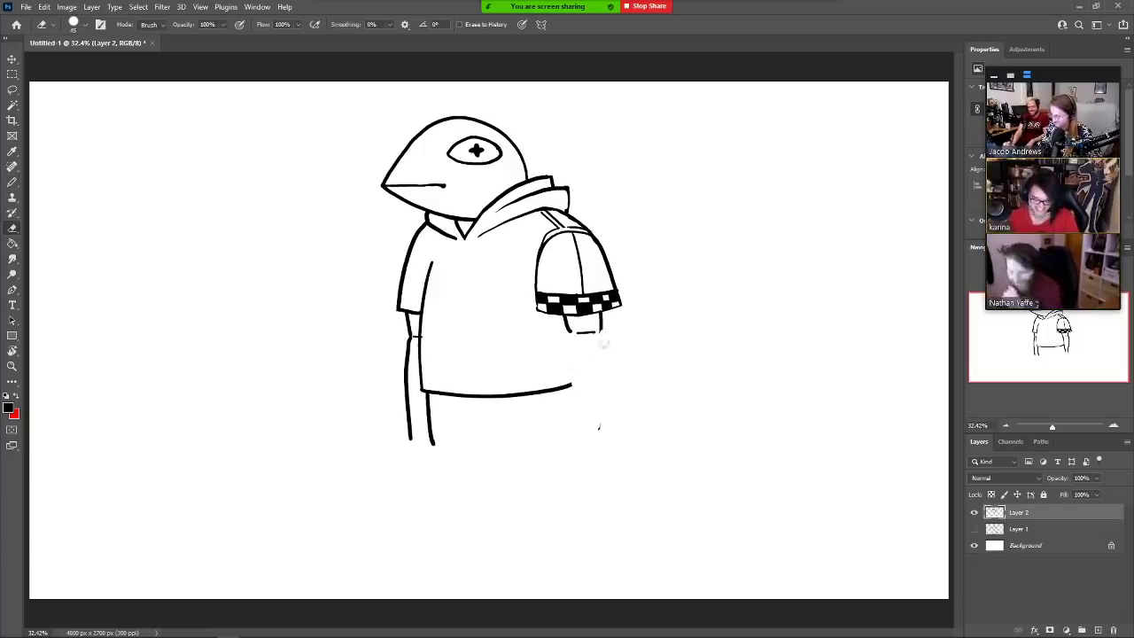
Clear the leftover arm marks below the checkered sleeve and draw a muscular forearm ending in a clenched fist
left_click_drag(608, 363, 597, 422)
mouse_move(600, 339)
left_mouse_down()
mouse_move(585, 335)
mouse_move(589, 324)
mouse_move(567, 349)
mouse_move(581, 431)
left_mouse_up()
key("b")
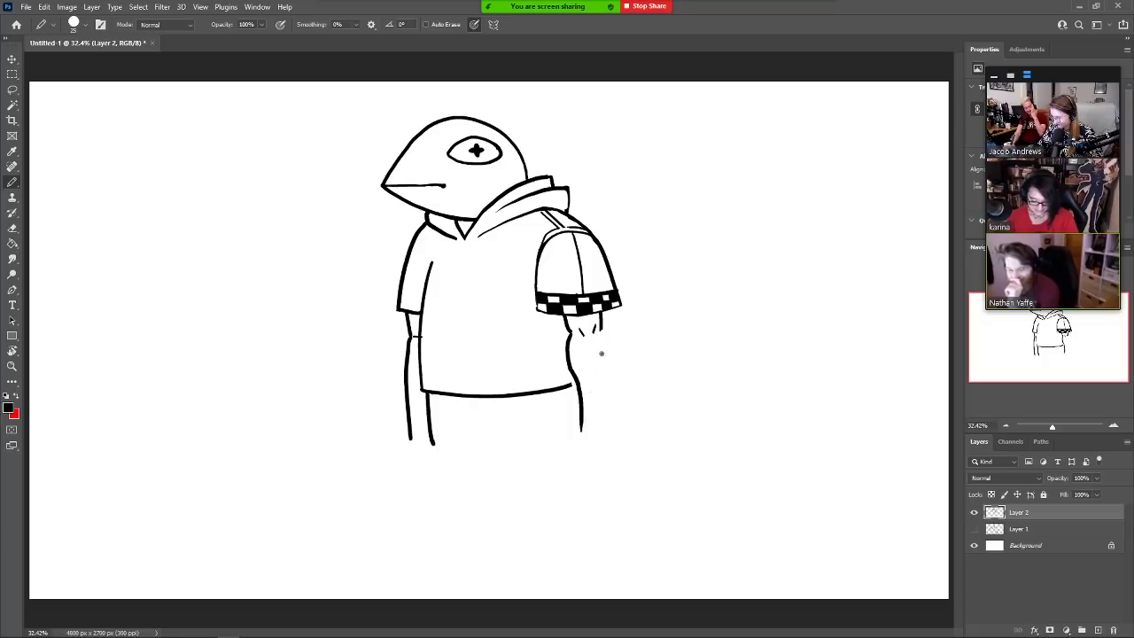
left_click_drag(600, 354, 599, 428)
mouse_move(605, 324)
left_mouse_down()
mouse_move(599, 427)
mouse_move(563, 428)
left_mouse_up()
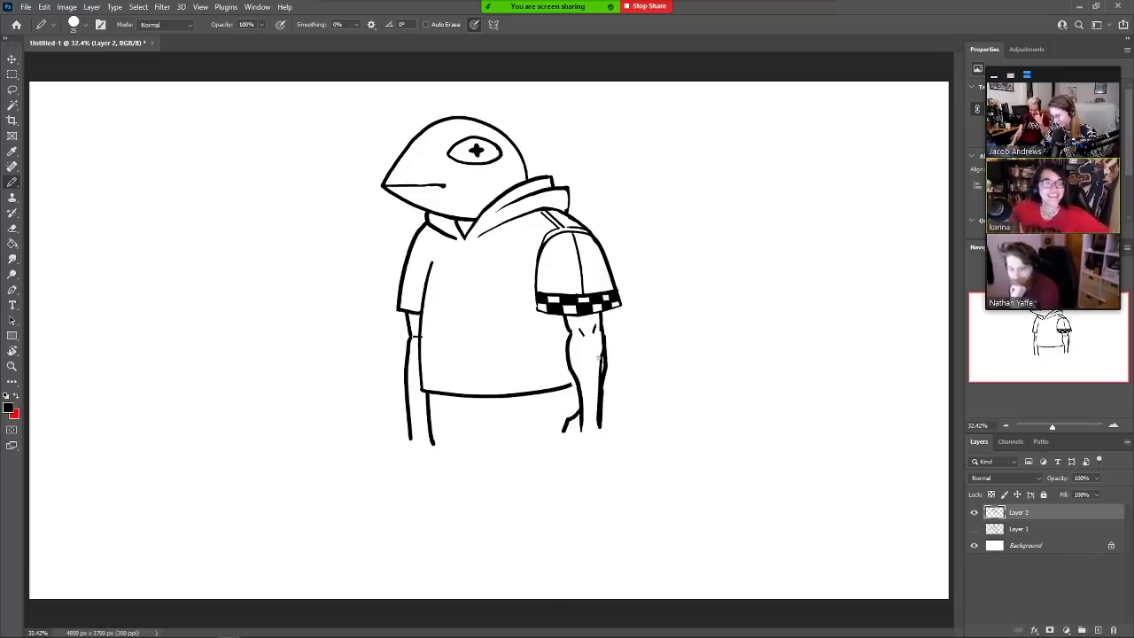
left_click_drag(591, 361, 598, 358)
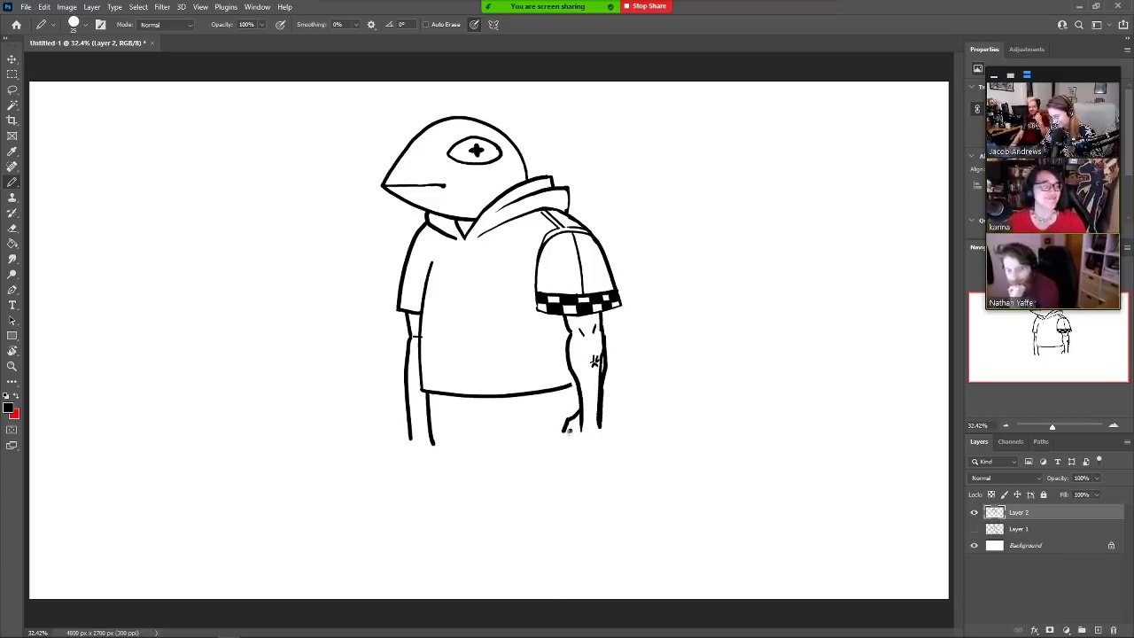
mouse_move(569, 432)
left_mouse_down()
mouse_move(572, 452)
mouse_move(592, 450)
mouse_move(601, 420)
mouse_move(570, 440)
left_mouse_up()
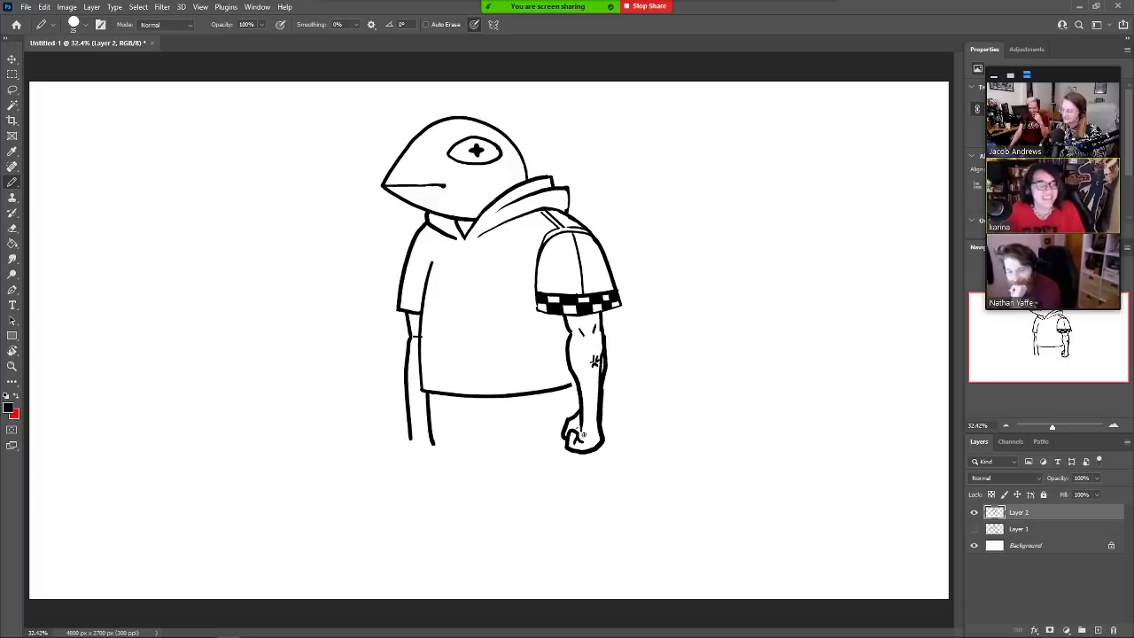
Rework the small elbow mark on the muscular forearm and thin the arm's outline with the Eraser
key("e")
mouse_move(601, 351)
left_mouse_down()
mouse_move(599, 364)
mouse_move(591, 353)
left_mouse_up()
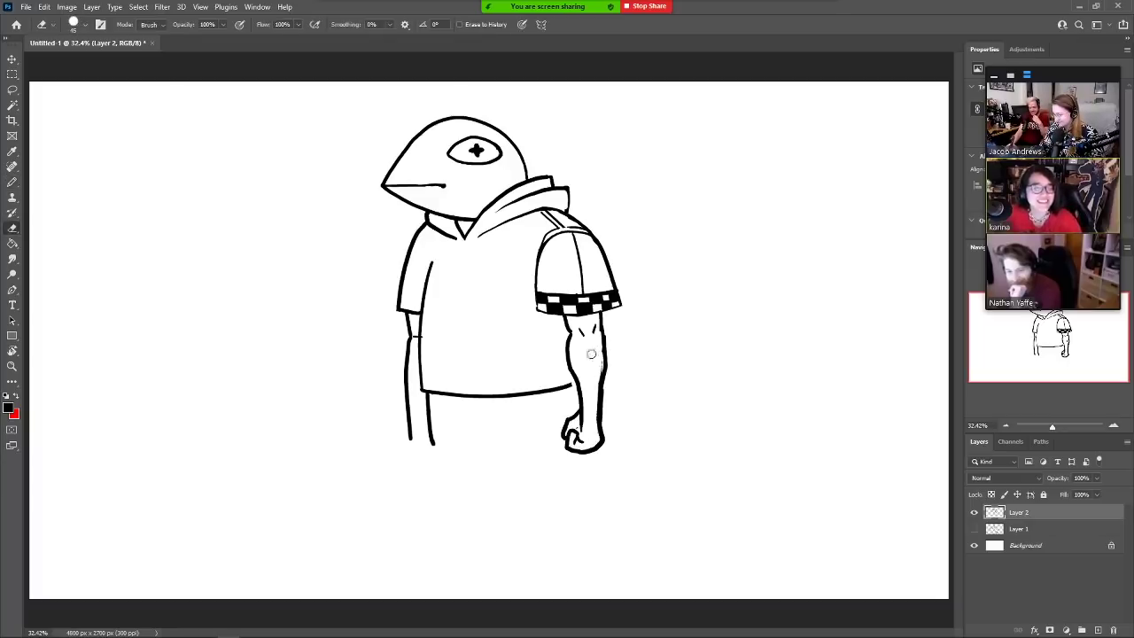
key("b")
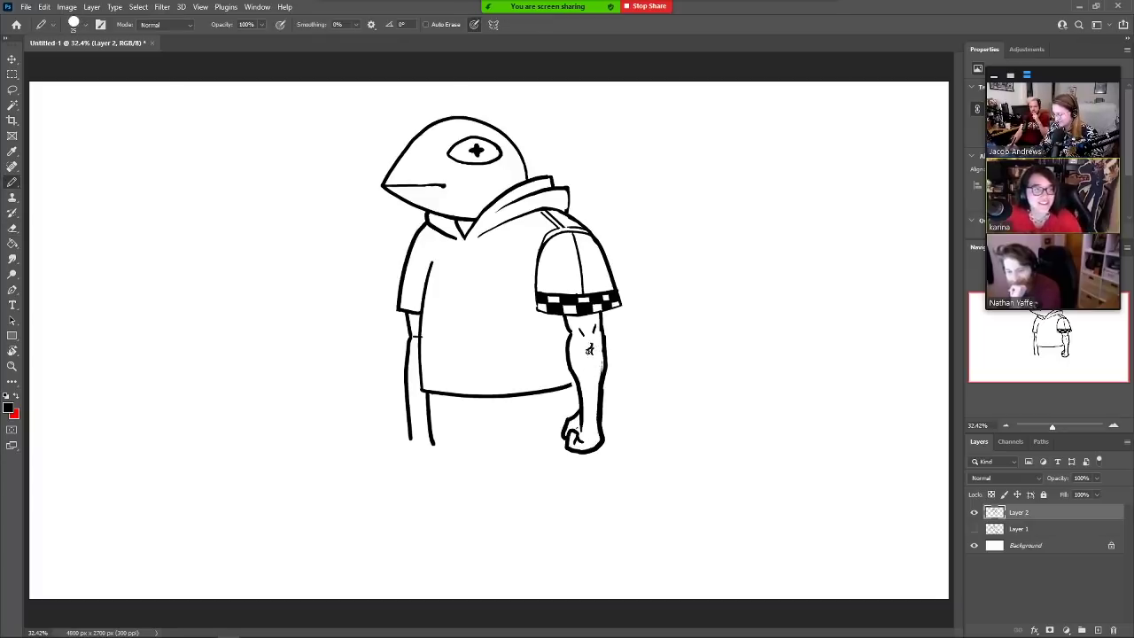
left_click_drag(578, 351, 579, 381)
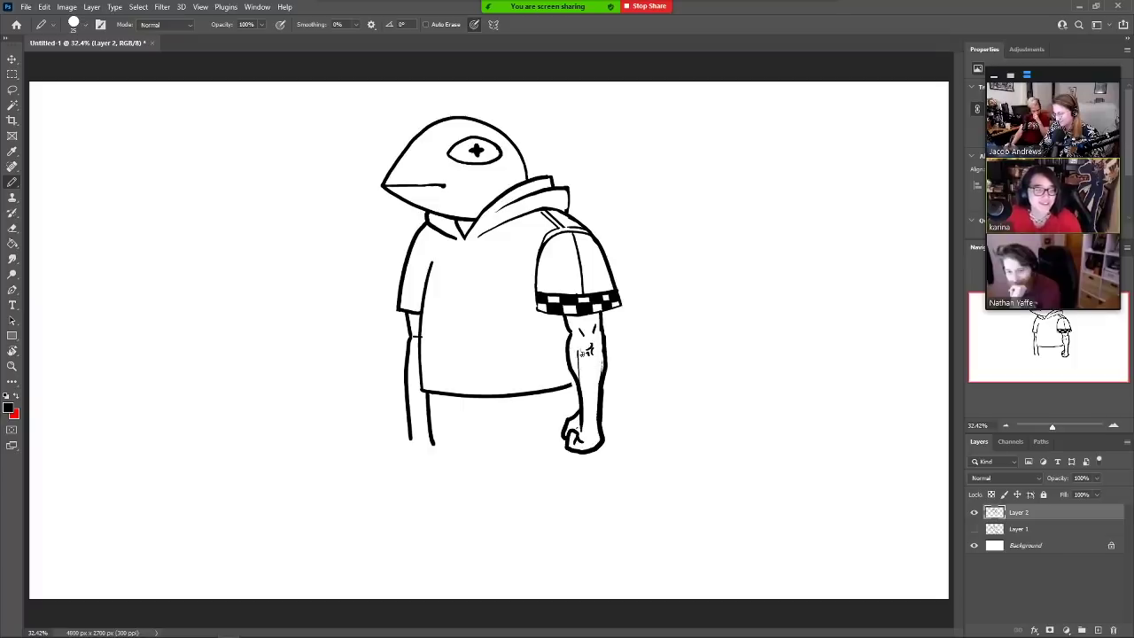
key("ctrl+z")
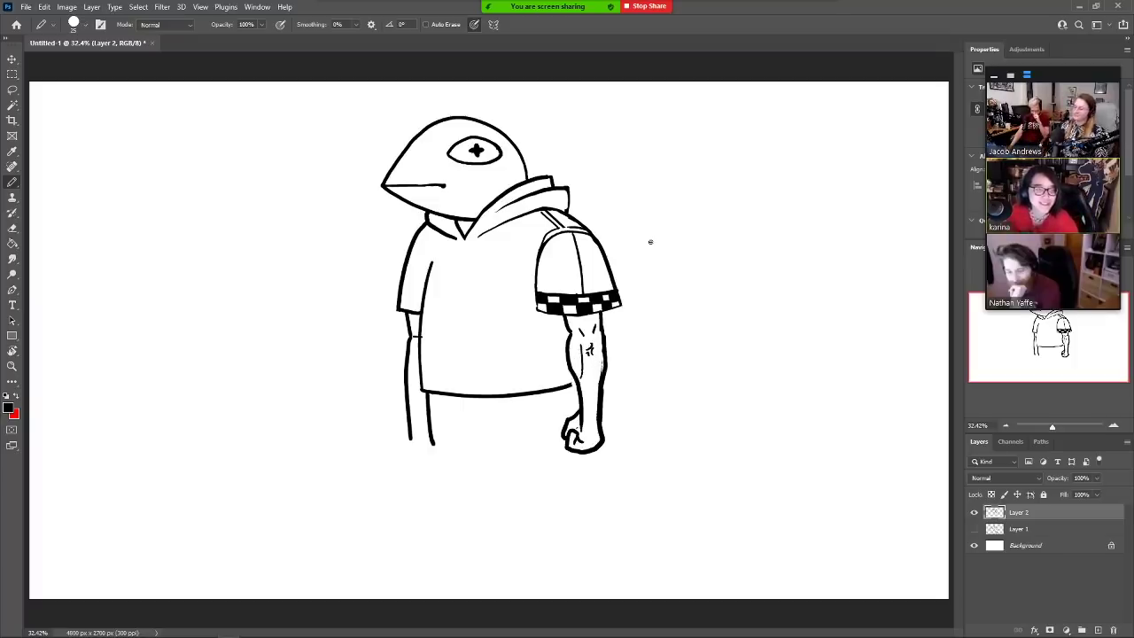
key("e")
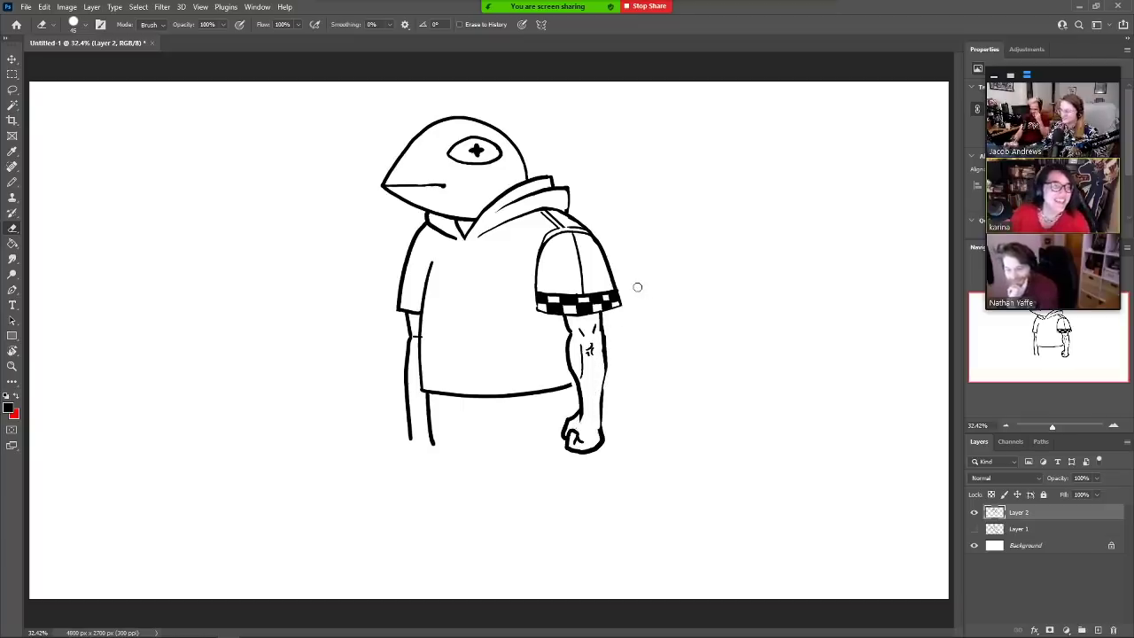
key("b")
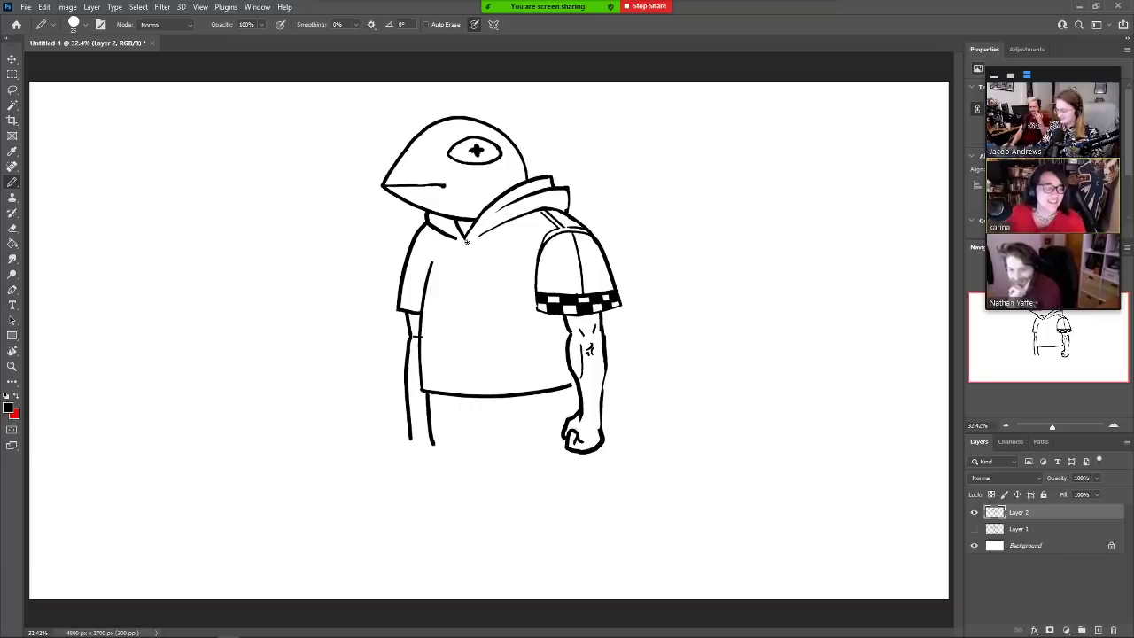
Draw a double zipper line down the hoodie front from the collar to the hem and trim the overshoot
left_click_drag(463, 237, 463, 396)
key("ctrl+z")
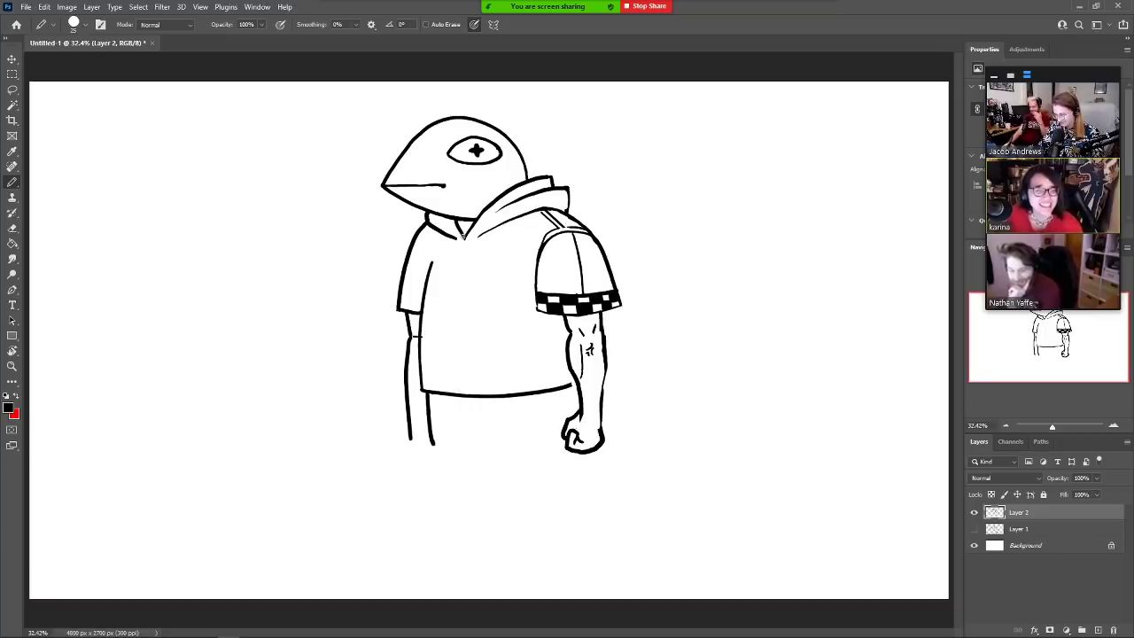
left_click_drag(462, 237, 465, 398)
left_click_drag(466, 236, 467, 399)
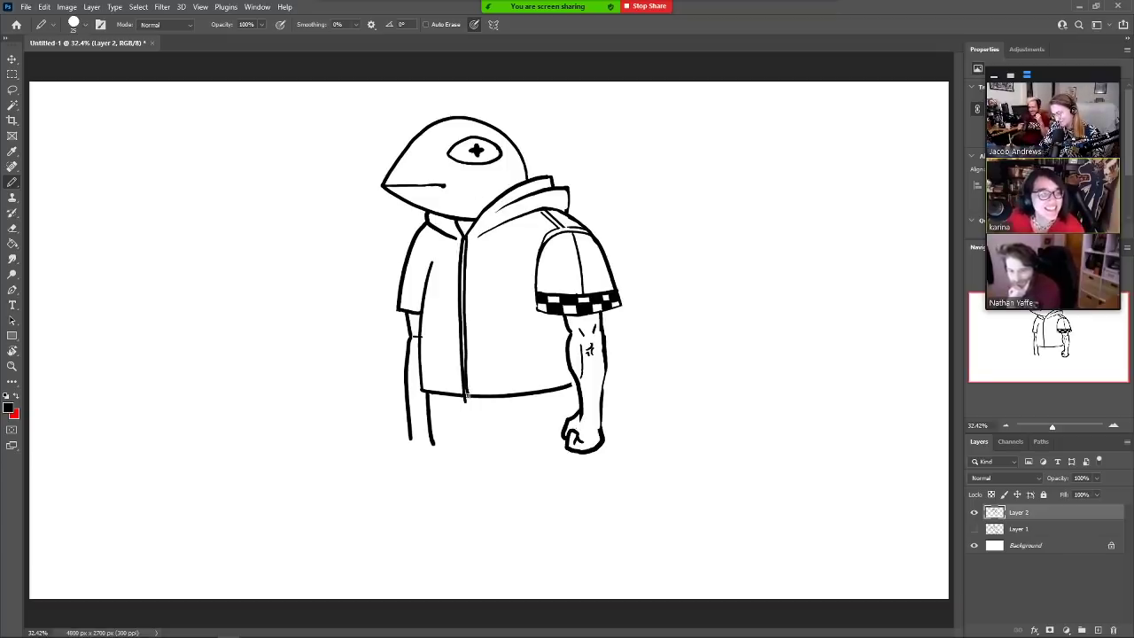
key("e")
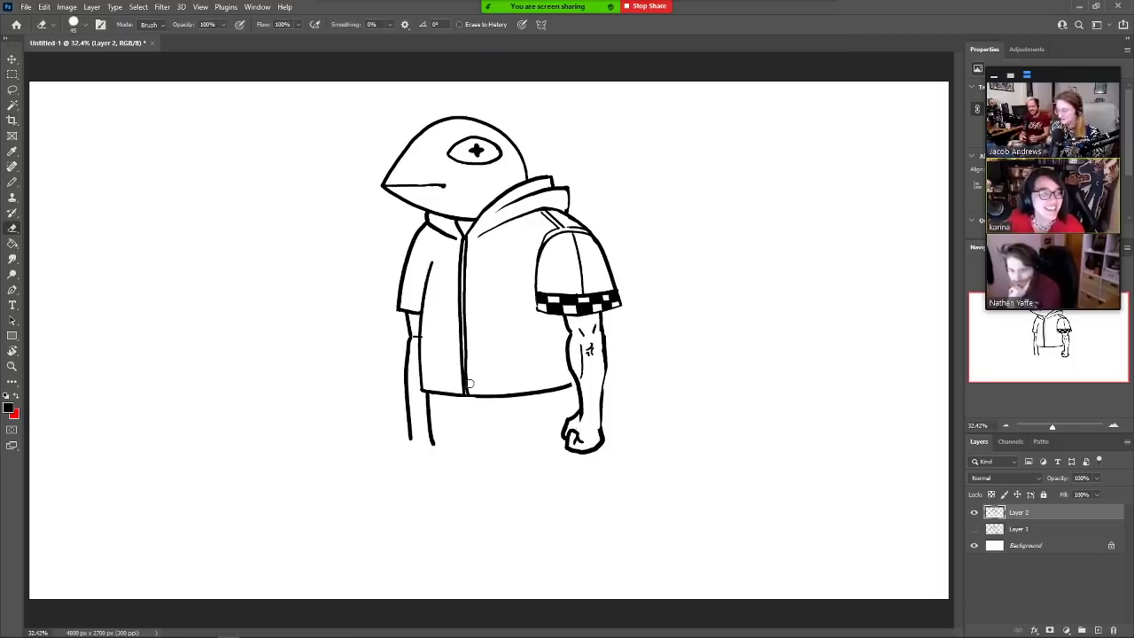
Draw a large rectangular zipper pull tab just below the collar and clear the lines inside it
key("b")
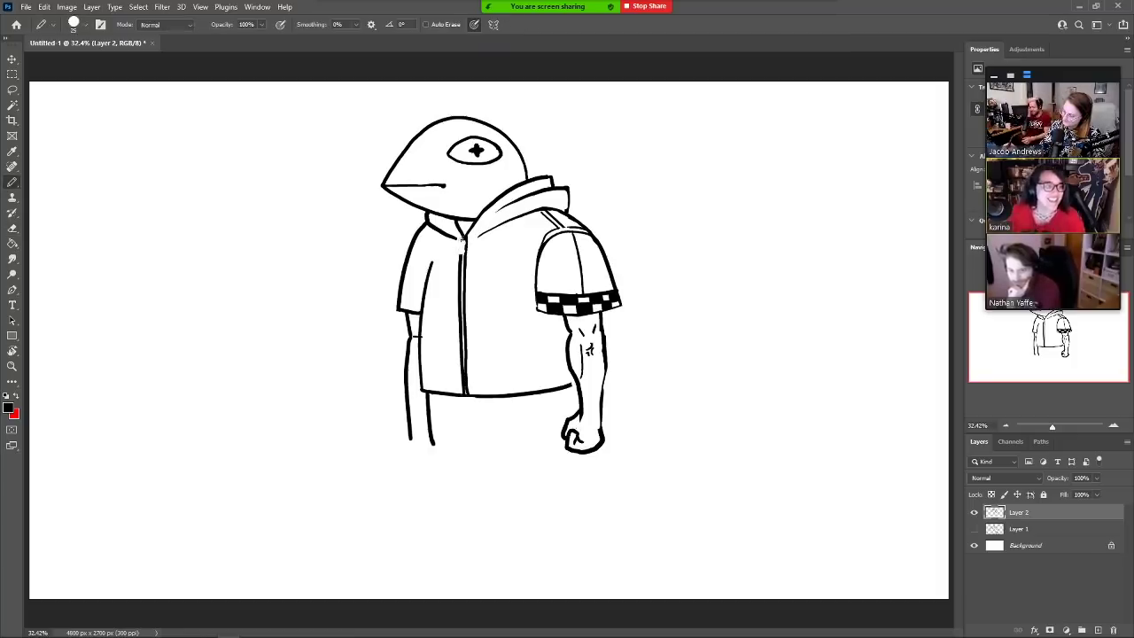
mouse_move(462, 238)
left_mouse_down()
mouse_move(451, 266)
mouse_move(471, 273)
mouse_move(449, 289)
mouse_move(474, 289)
mouse_move(463, 280)
left_mouse_up()
key("ctrl+z")
key("ctrl+z")
key("e")
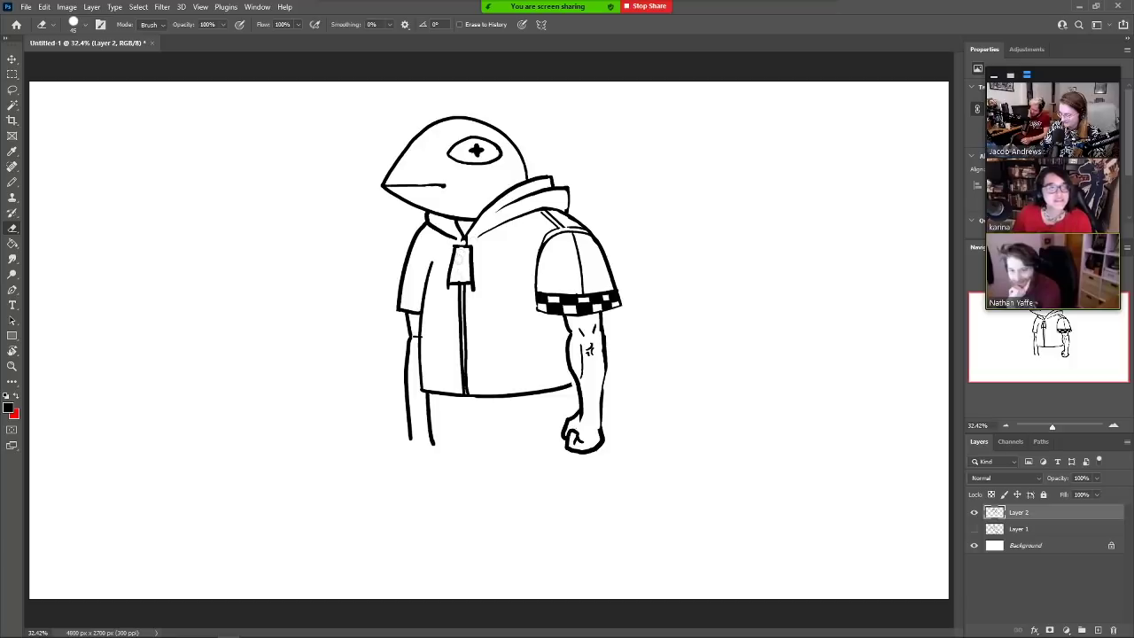
Add a loop connecting the pull tab to the zipper and a small rounded emblem on the tab's lower half
key("b")
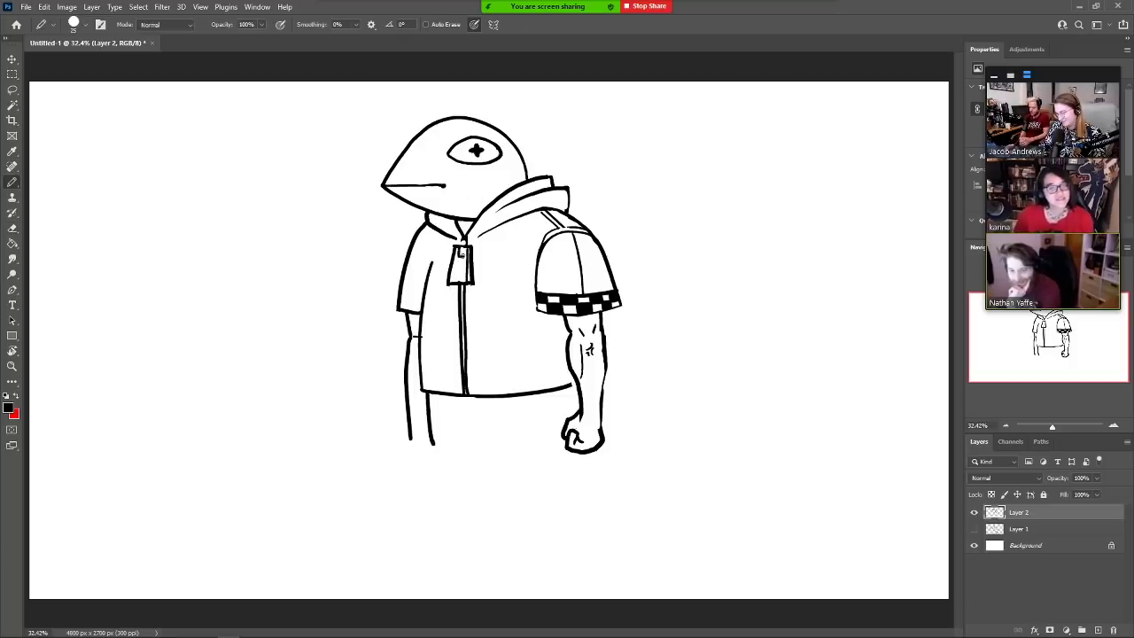
left_click_drag(462, 251, 465, 244)
key("e")
key("b")
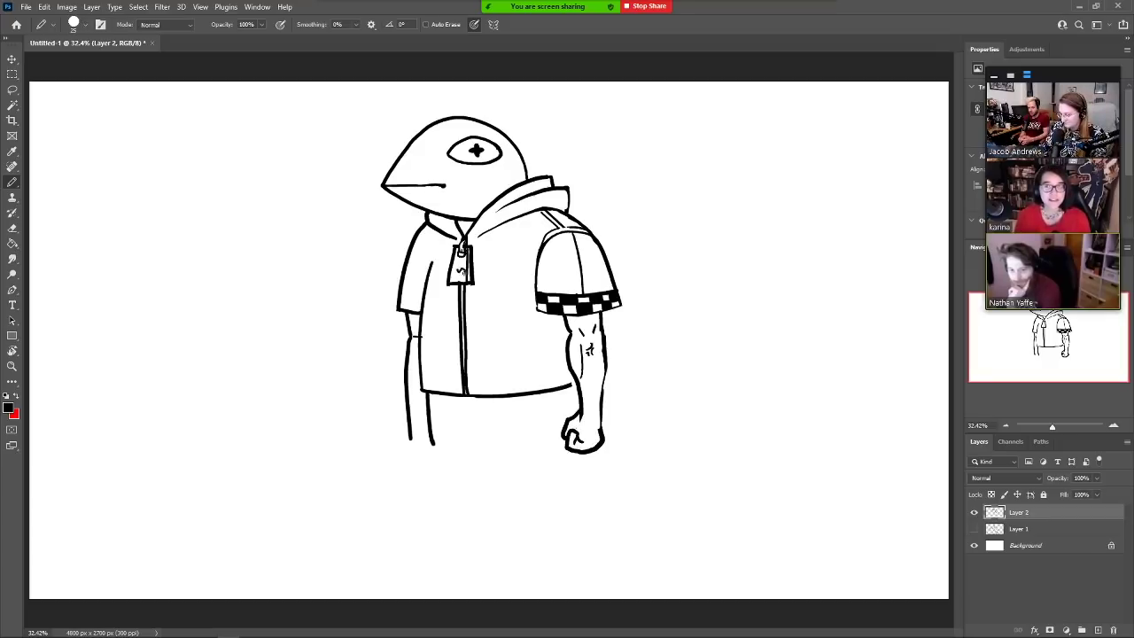
left_click_drag(466, 269, 455, 280)
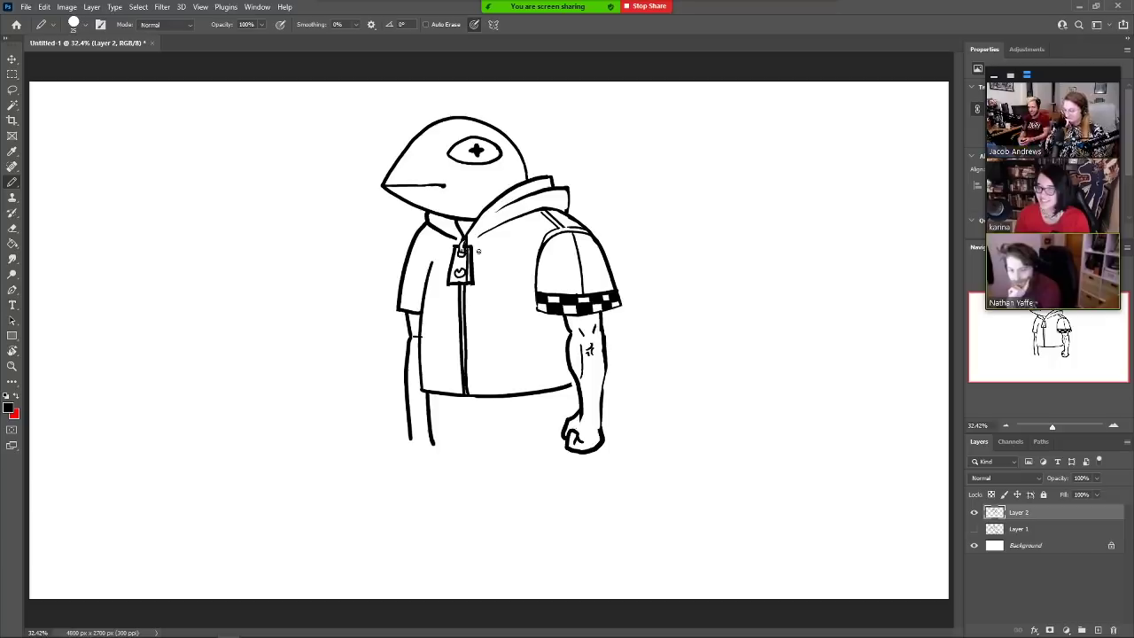
Erase the muscular forearm and fist below the checkered sleeve and redraw them as a straighter arm with a simple fist
key("e")
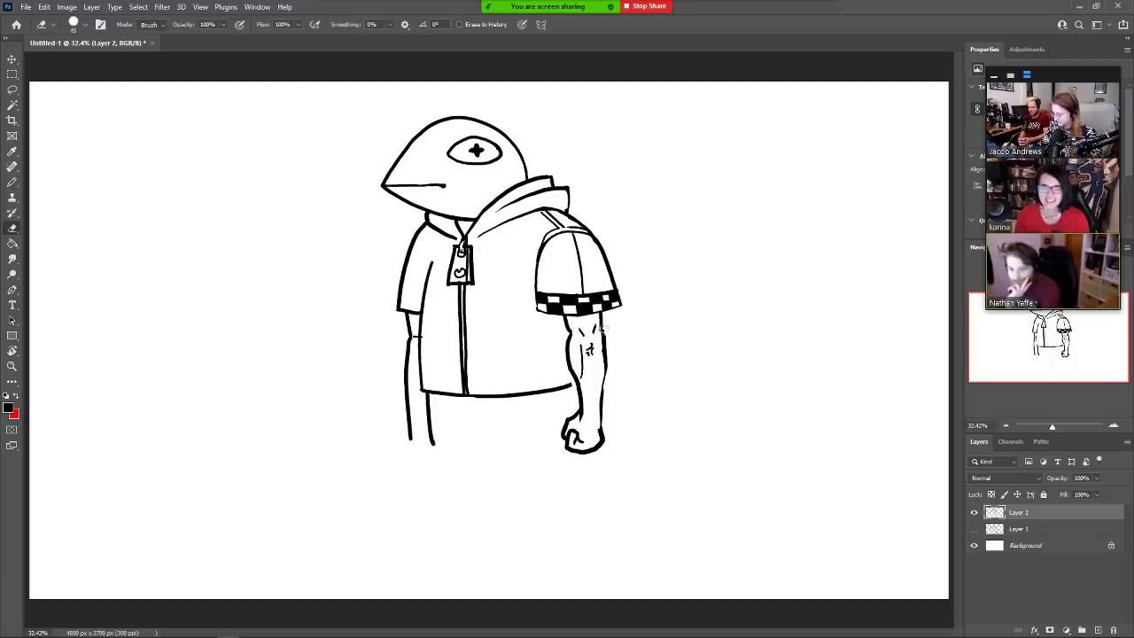
left_click_drag(603, 326, 602, 450)
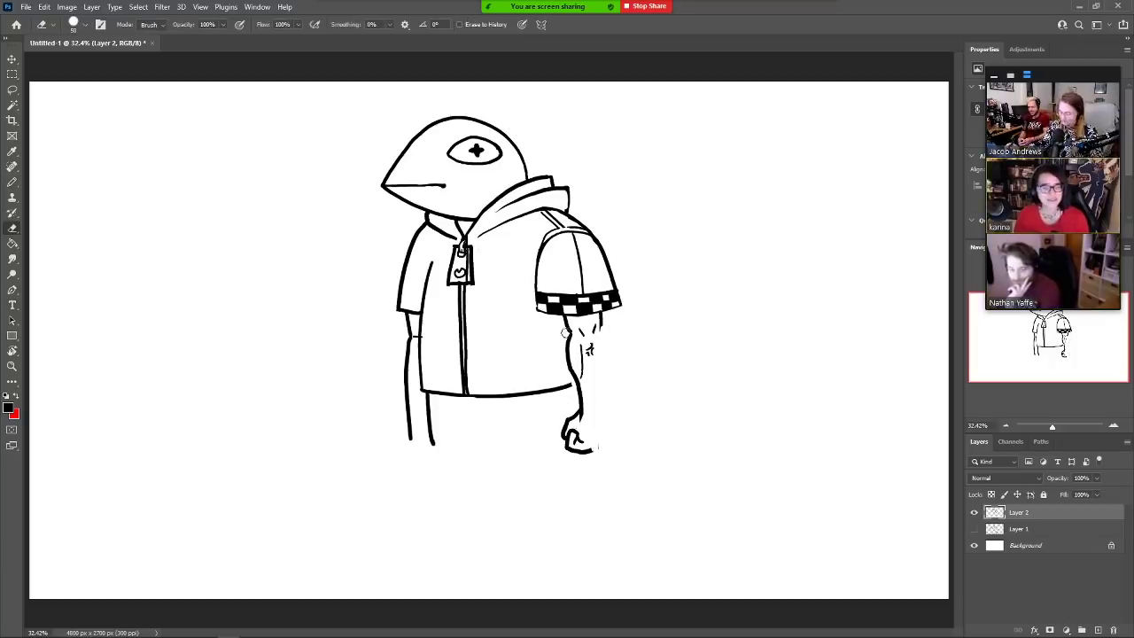
mouse_move(565, 333)
left_mouse_down()
mouse_move(582, 432)
mouse_move(581, 396)
mouse_move(568, 432)
mouse_move(581, 417)
mouse_move(576, 347)
mouse_move(588, 328)
mouse_move(568, 363)
mouse_move(585, 373)
mouse_move(588, 454)
left_mouse_up()
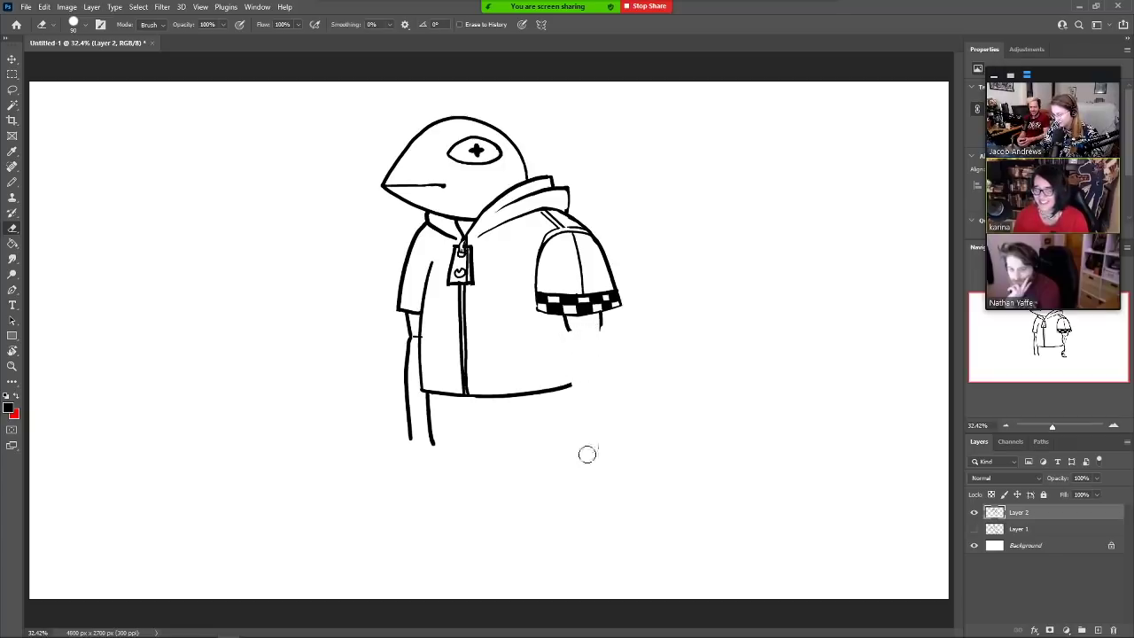
key("b")
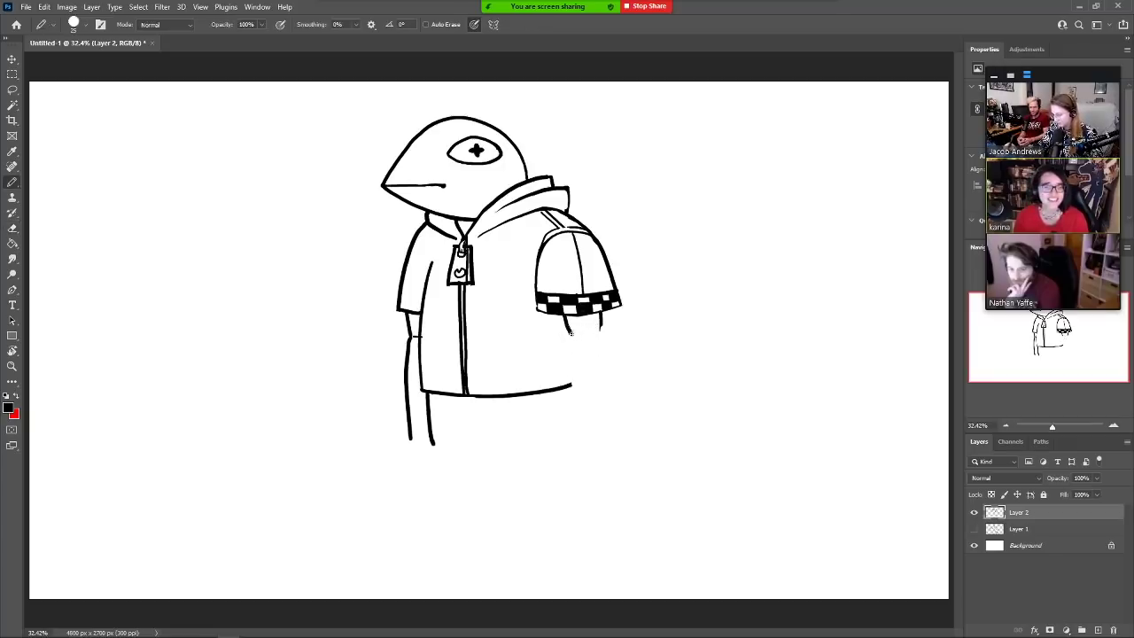
mouse_move(600, 315)
left_mouse_down()
mouse_move(602, 335)
mouse_move(573, 348)
mouse_move(582, 429)
mouse_move(571, 436)
mouse_move(577, 452)
mouse_move(623, 454)
mouse_move(604, 349)
mouse_move(615, 459)
left_mouse_up()
key("e")
key("b")
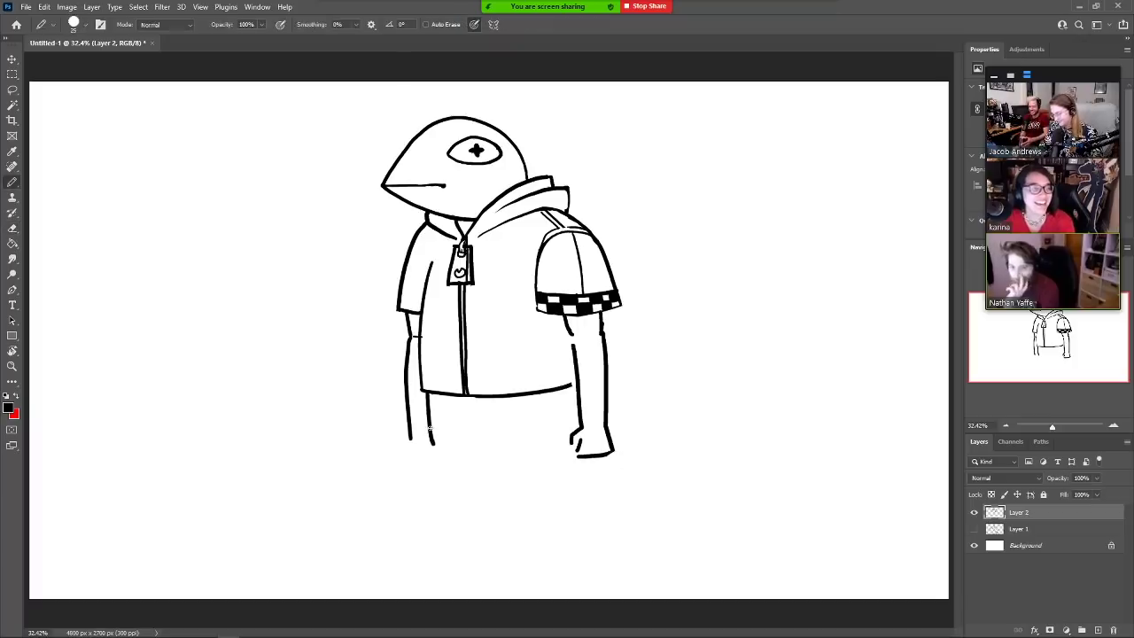
Draw a pair of shorts below the hoodie, with two leg hems, an inner leg line and a short crotch fold
mouse_move(431, 440)
left_mouse_down()
mouse_move(438, 484)
mouse_move(481, 488)
left_mouse_up()
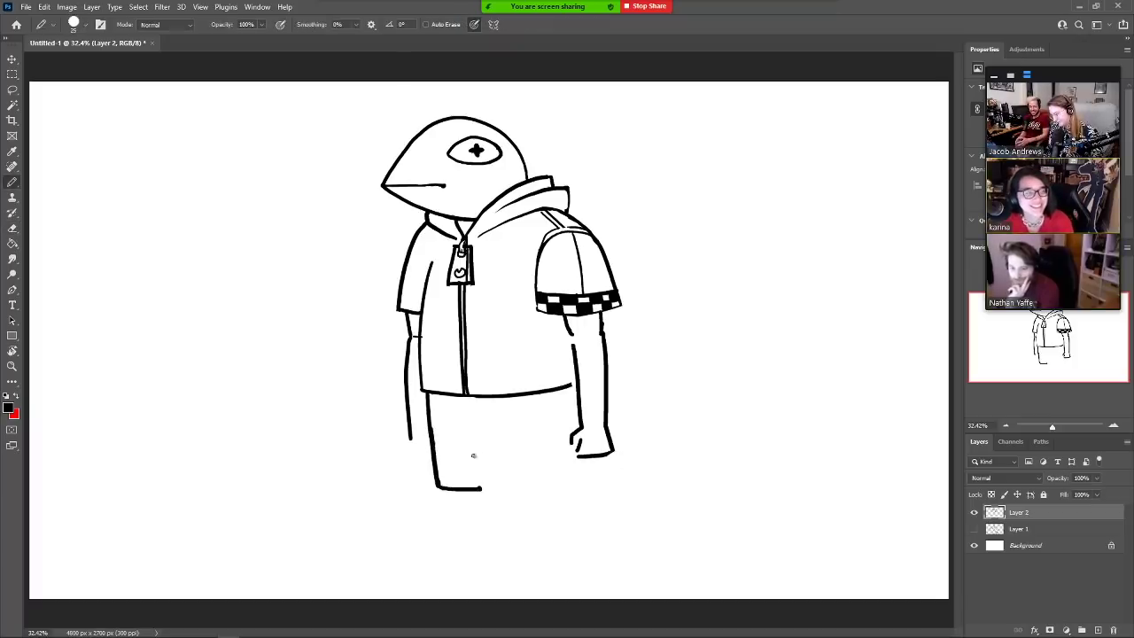
mouse_move(478, 432)
left_mouse_down()
mouse_move(483, 489)
mouse_move(581, 474)
left_mouse_up()
key("ctrl+z")
left_click_drag(485, 488, 600, 494)
left_click_drag(588, 454, 605, 493)
key("e")
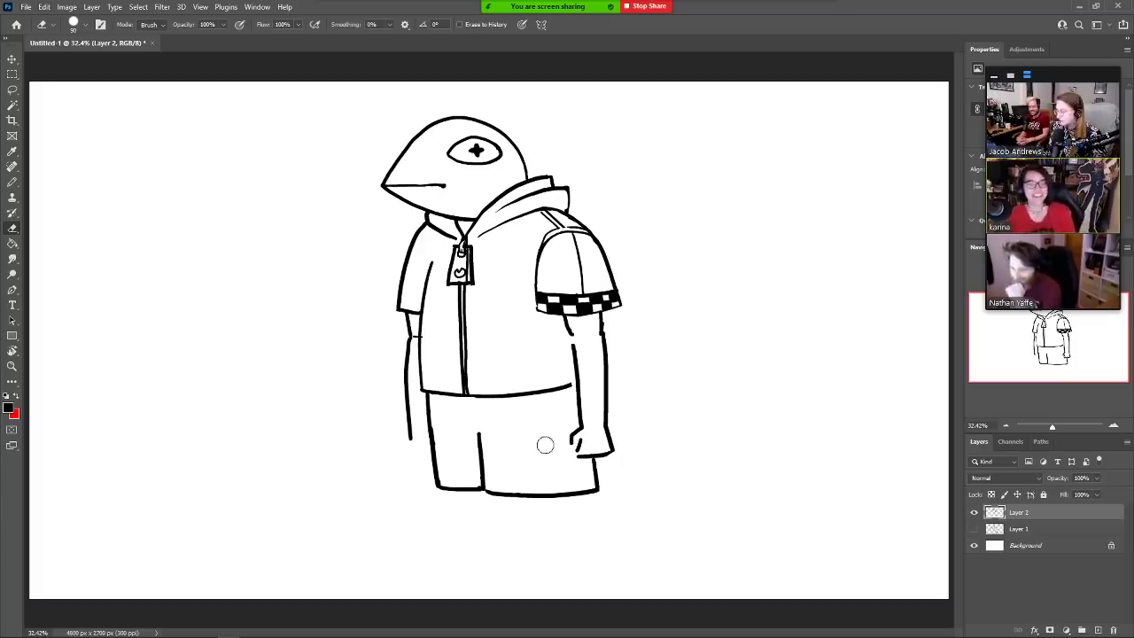
key("b")
left_click_drag(468, 429, 479, 435)
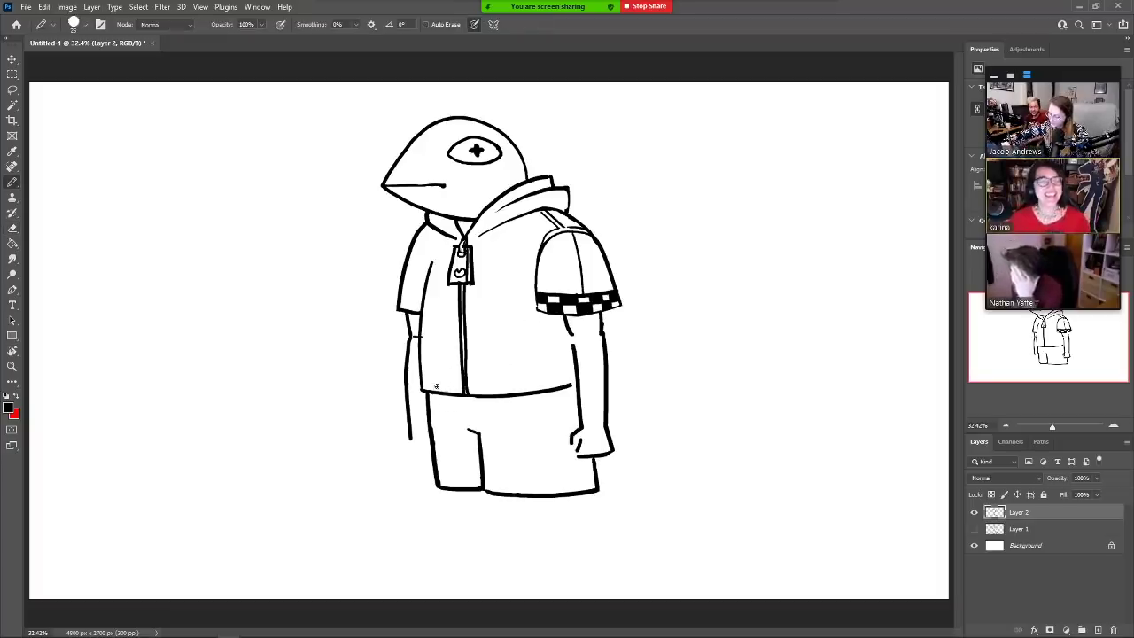
Draw a thin second line just above the hoodie's bottom edge to form a hem band
left_click_drag(422, 388, 576, 381)
key("ctrl+z")
key("ctrl+z")
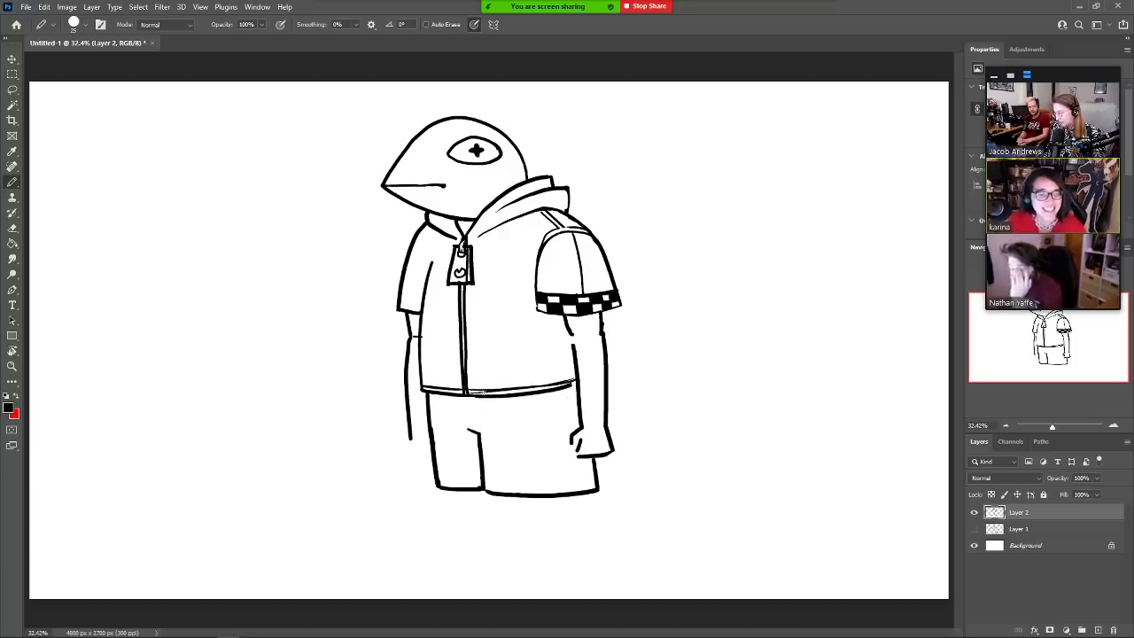
Erase the heavy zipper line below the pull tab and redraw it as two thinner lines ending at the hem band
key("e")
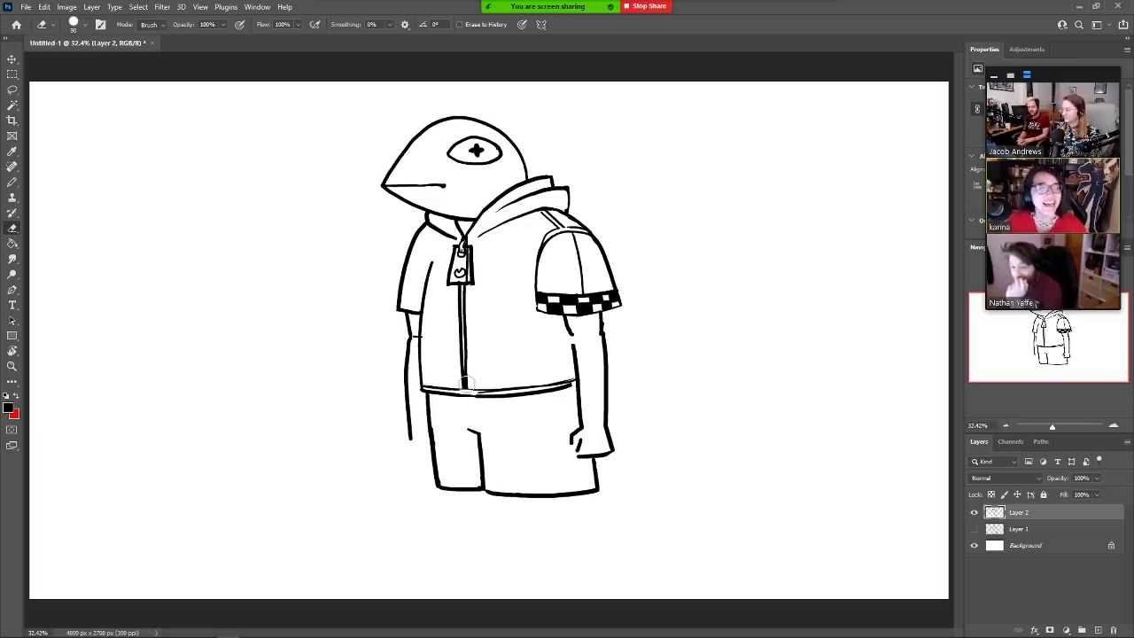
left_click_drag(462, 284, 467, 390)
key("b")
left_click_drag(467, 308, 472, 387)
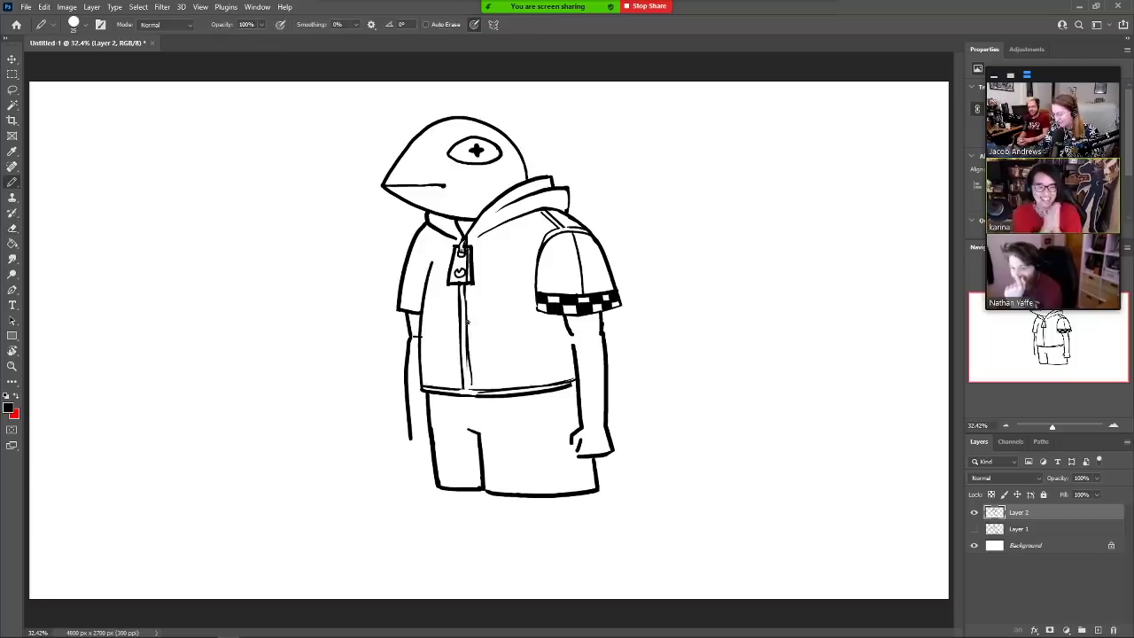
key("ctrl+z")
left_click_drag(463, 301, 467, 388)
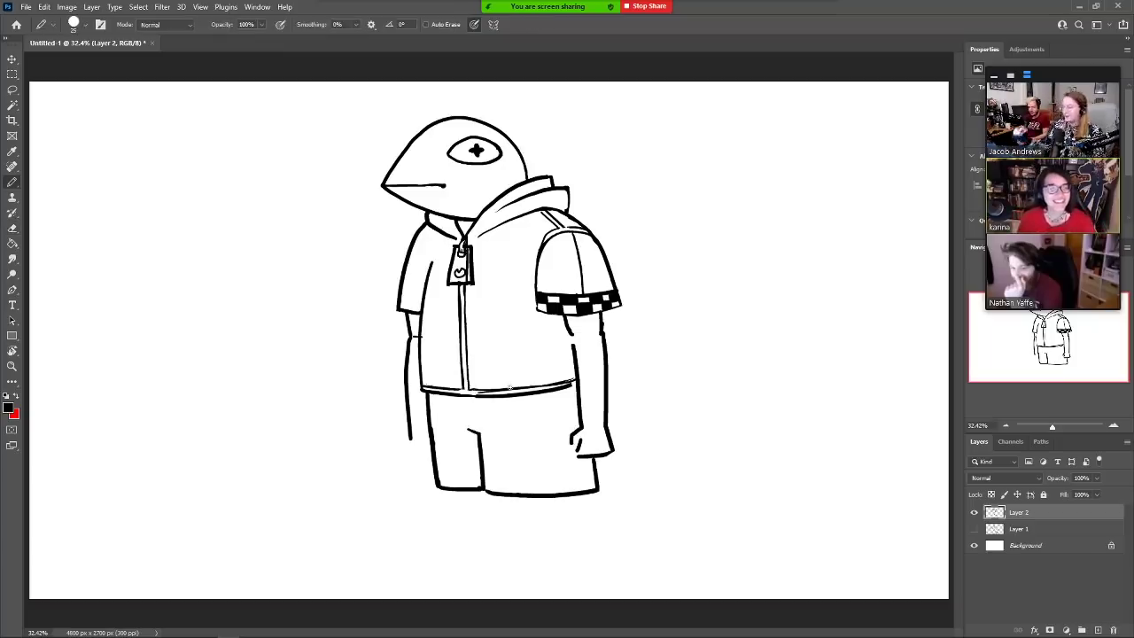
Fill the V-shaped neck opening with black and draw the far shoulder seam and a double chest seam on the hoodie
key("g")
left_click(470, 226)
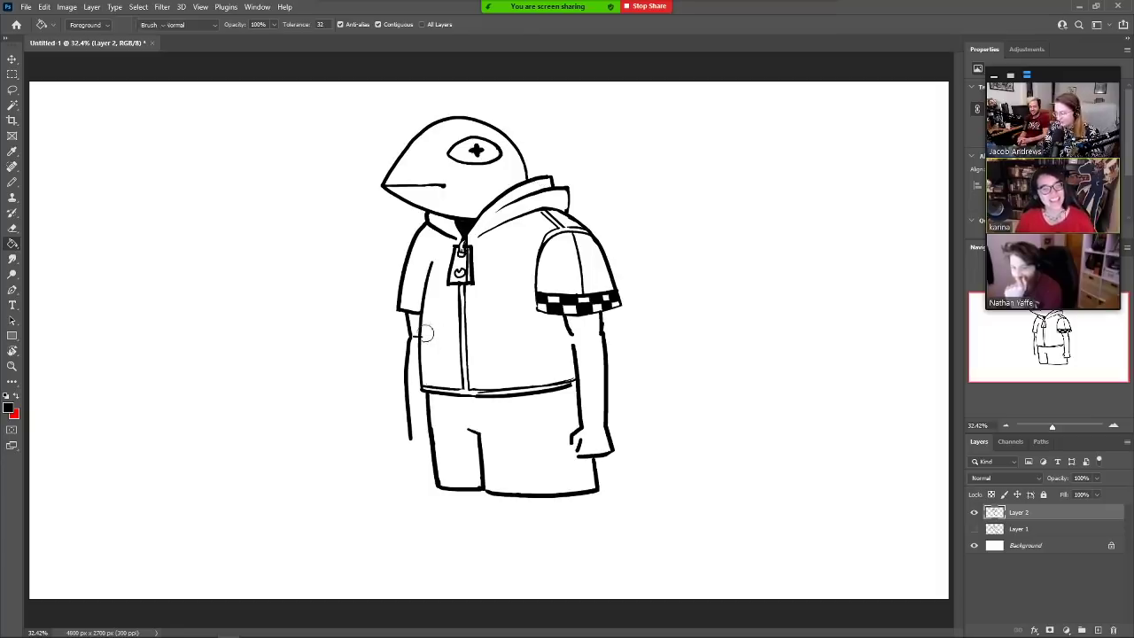
key("b")
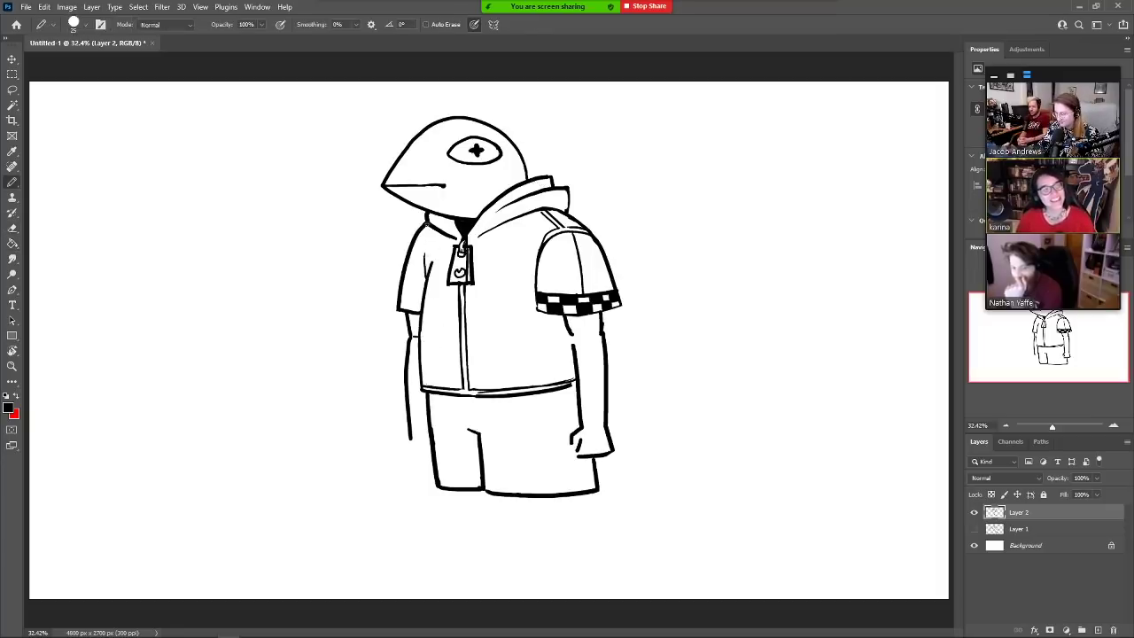
left_click_drag(427, 224, 425, 262)
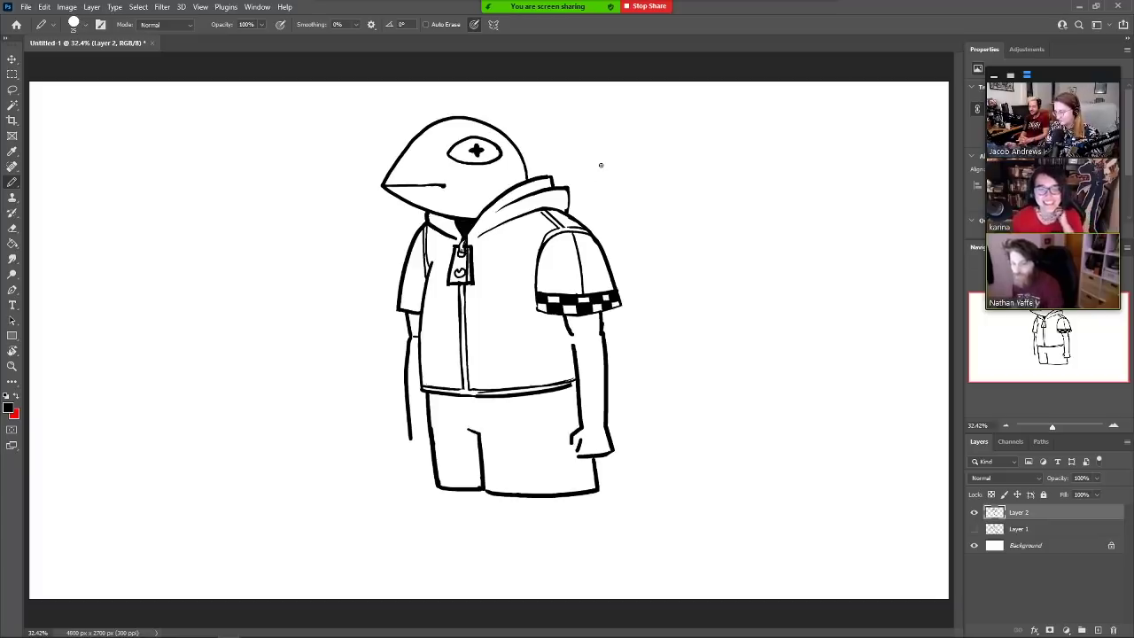
left_click_drag(479, 262, 537, 264)
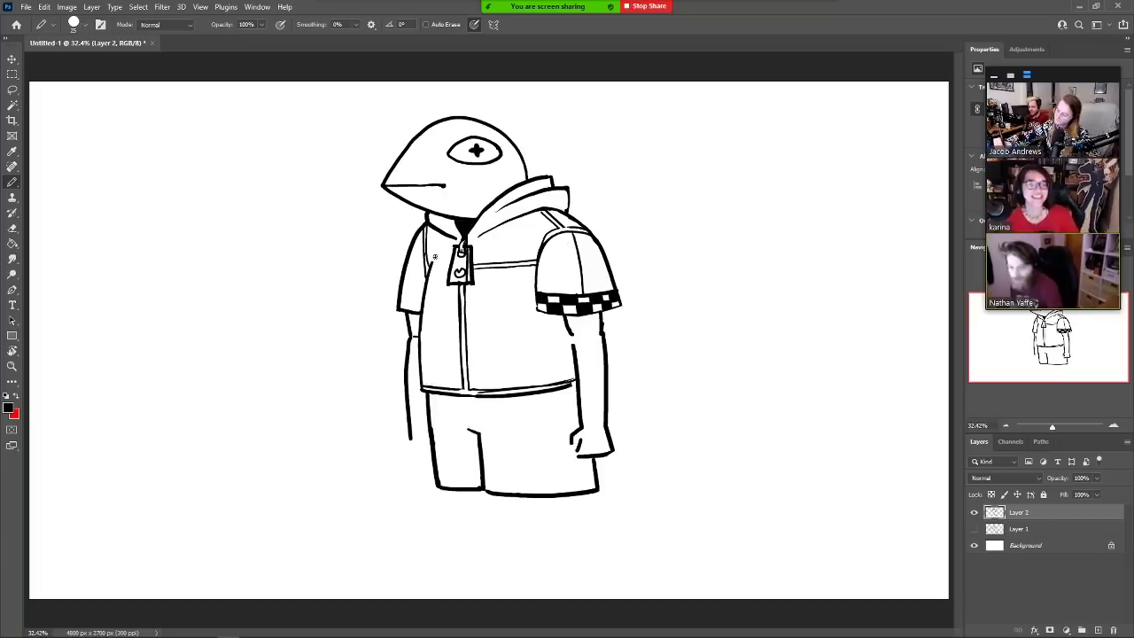
left_click_drag(429, 257, 449, 266)
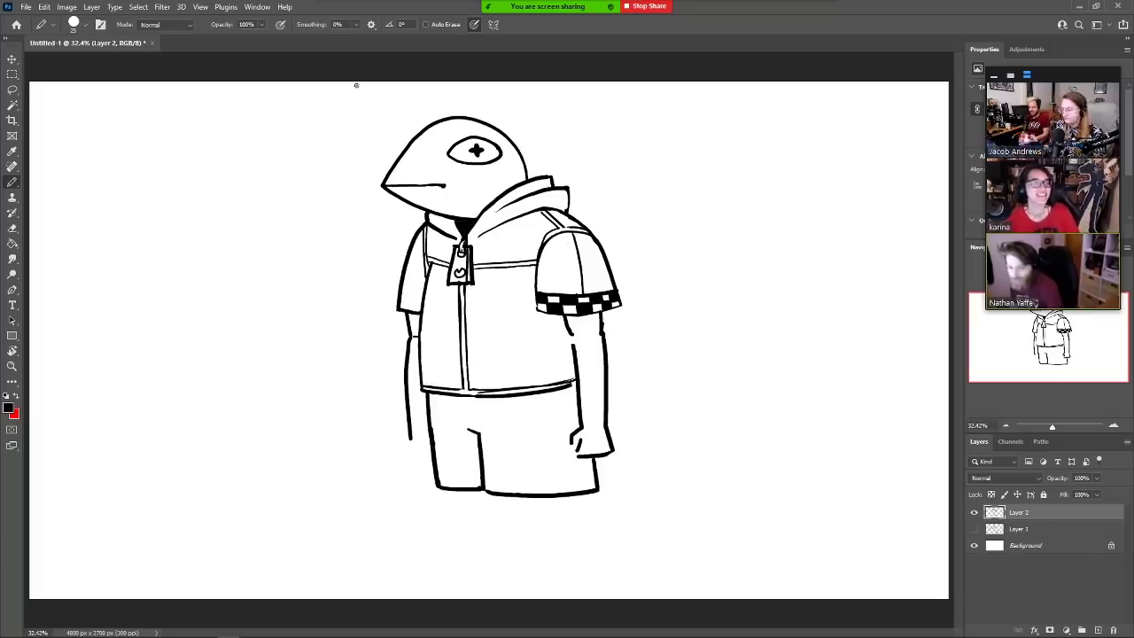
Draw a narrow slanted pocket strip on the hoodie's lower near side and fill it with a black checker pattern
left_click_drag(523, 346, 554, 379)
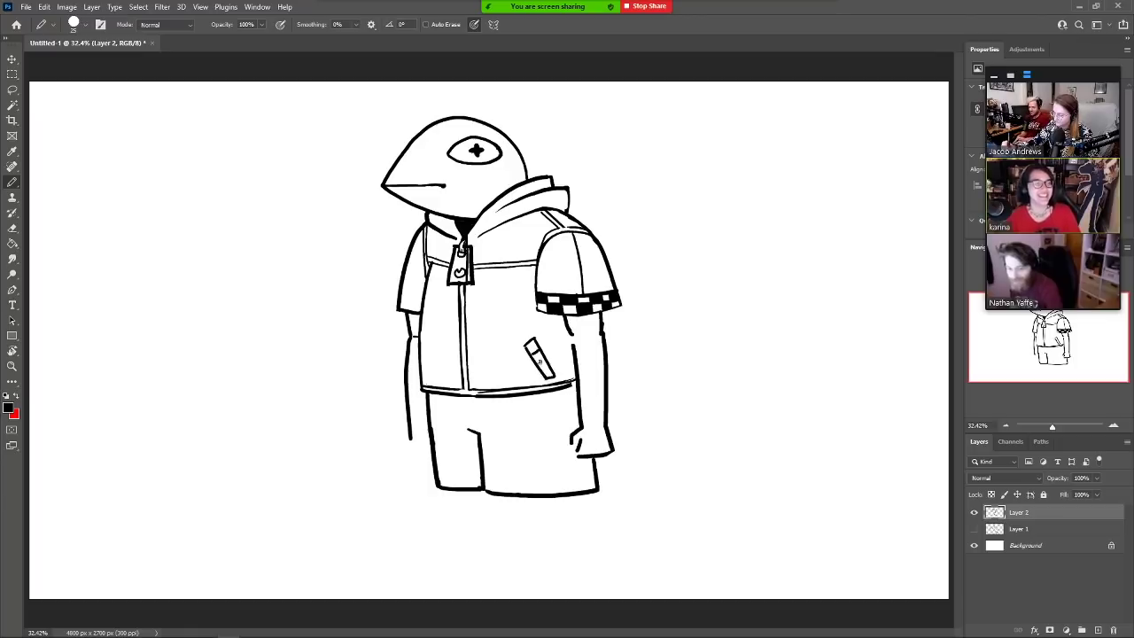
mouse_move(532, 344)
left_mouse_down()
mouse_move(550, 379)
mouse_move(544, 363)
left_mouse_up()
key("g")
key("b")
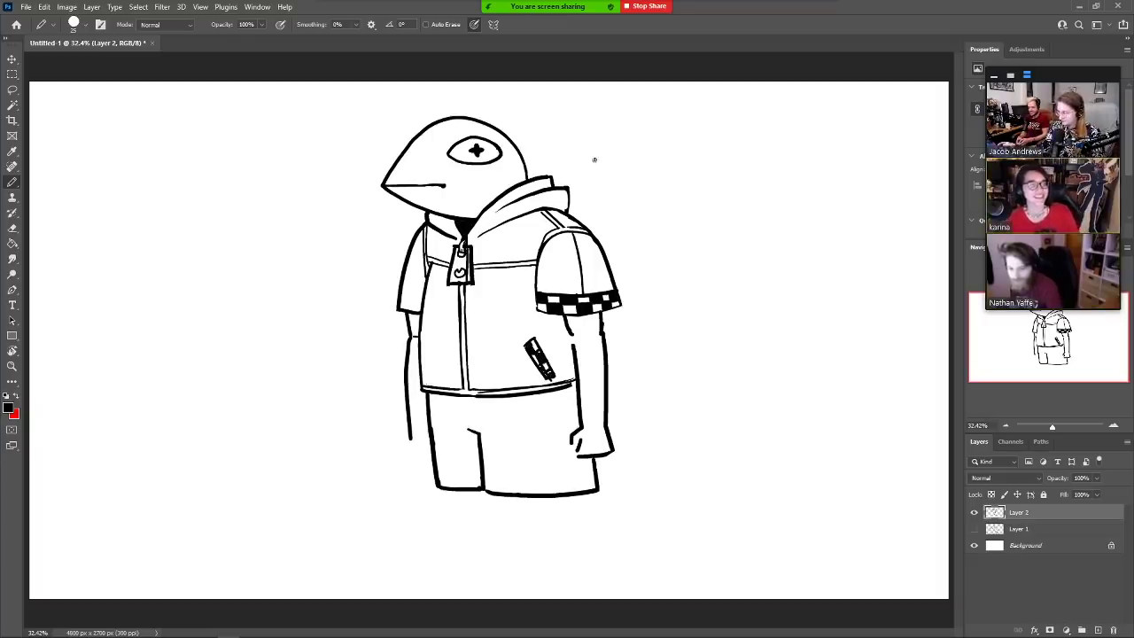
key("e")
key("b")
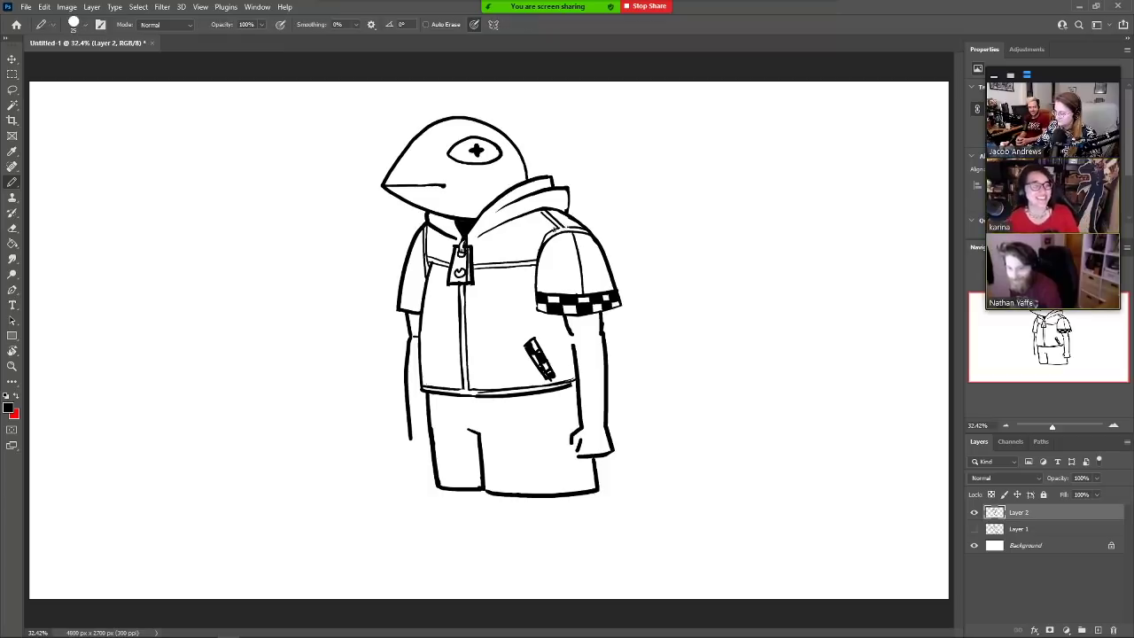
Draw a small hanging zipper pull at the top of each of the hoodie's two shoulder seams
mouse_move(558, 227)
left_mouse_down()
mouse_move(535, 228)
mouse_move(566, 232)
mouse_move(538, 226)
mouse_move(549, 233)
left_mouse_up()
key("e")
key("b")
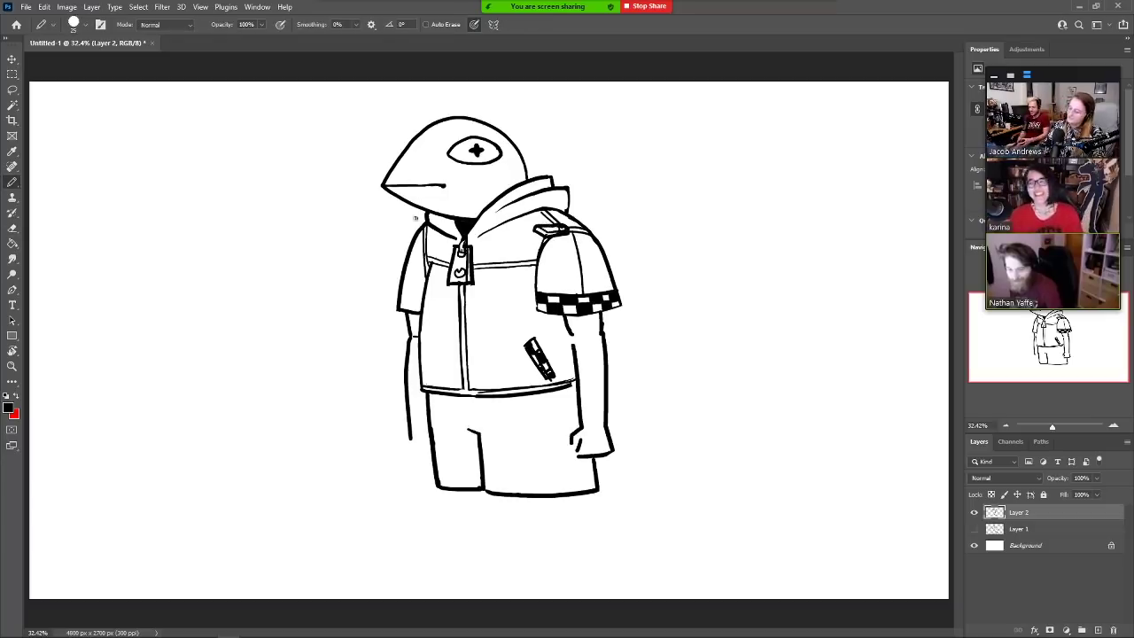
mouse_move(422, 228)
left_mouse_down()
mouse_move(416, 254)
mouse_move(432, 239)
mouse_move(426, 227)
left_mouse_up()
key("e")
key("b")
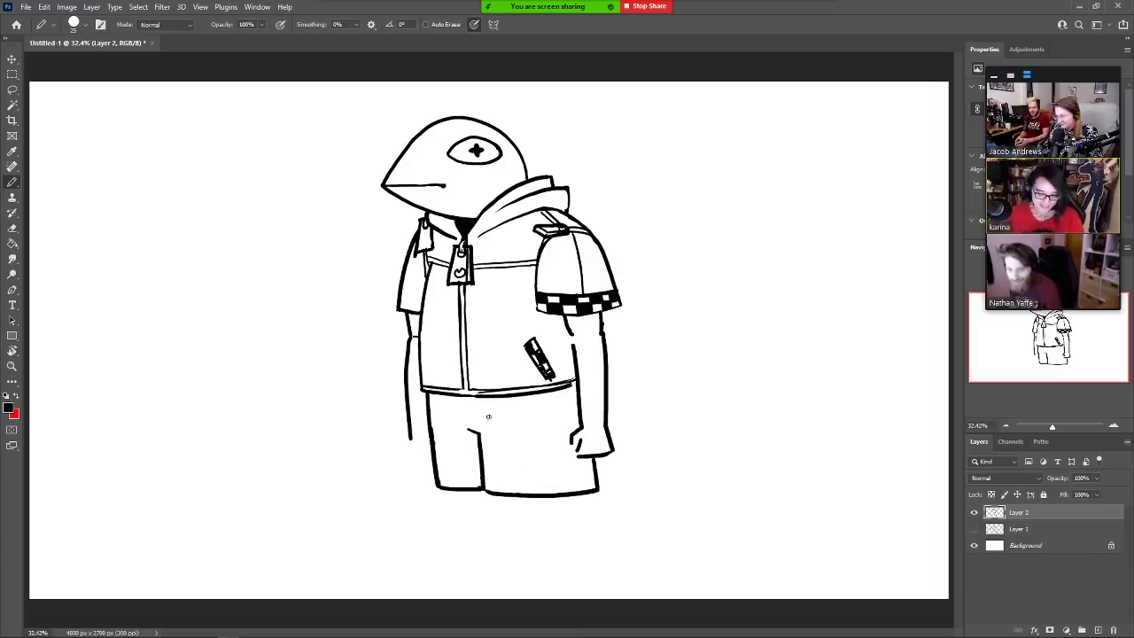
Draw two legs below the shorts, each with an ankle line and a pointed three-toed foot
mouse_move(440, 489)
left_mouse_down()
mouse_move(449, 538)
mouse_move(489, 540)
mouse_move(421, 567)
mouse_move(446, 568)
mouse_move(436, 587)
mouse_move(494, 558)
left_mouse_up()
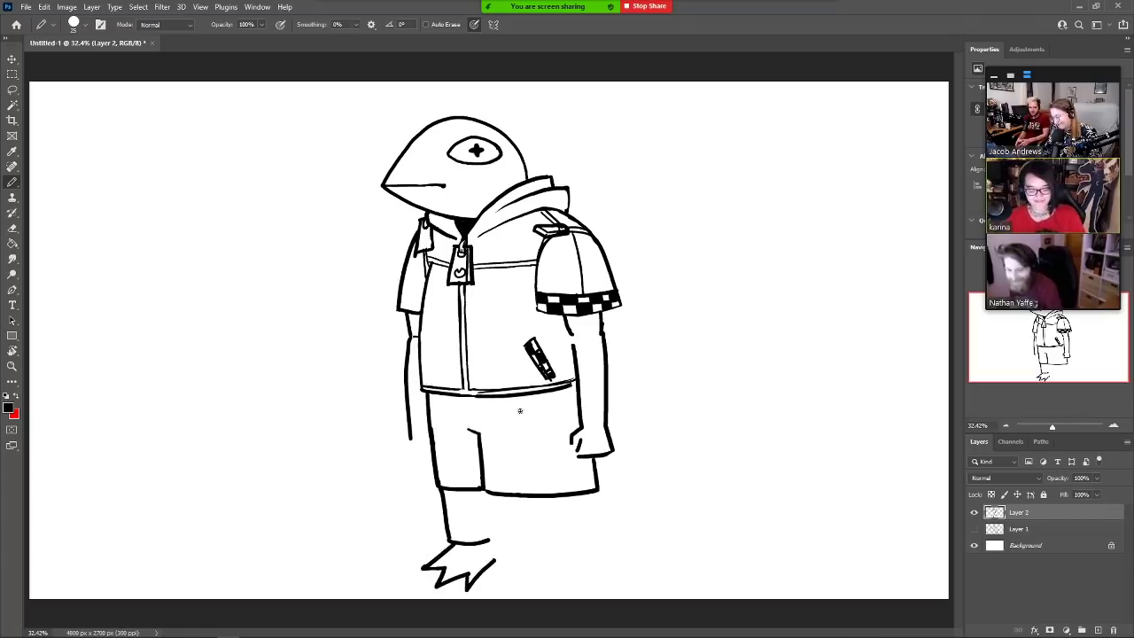
left_click_drag(520, 498, 525, 538)
mouse_move(560, 494)
left_mouse_down()
mouse_move(560, 537)
mouse_move(519, 550)
mouse_move(519, 567)
mouse_move(564, 585)
mouse_move(560, 538)
mouse_move(550, 545)
left_mouse_up()
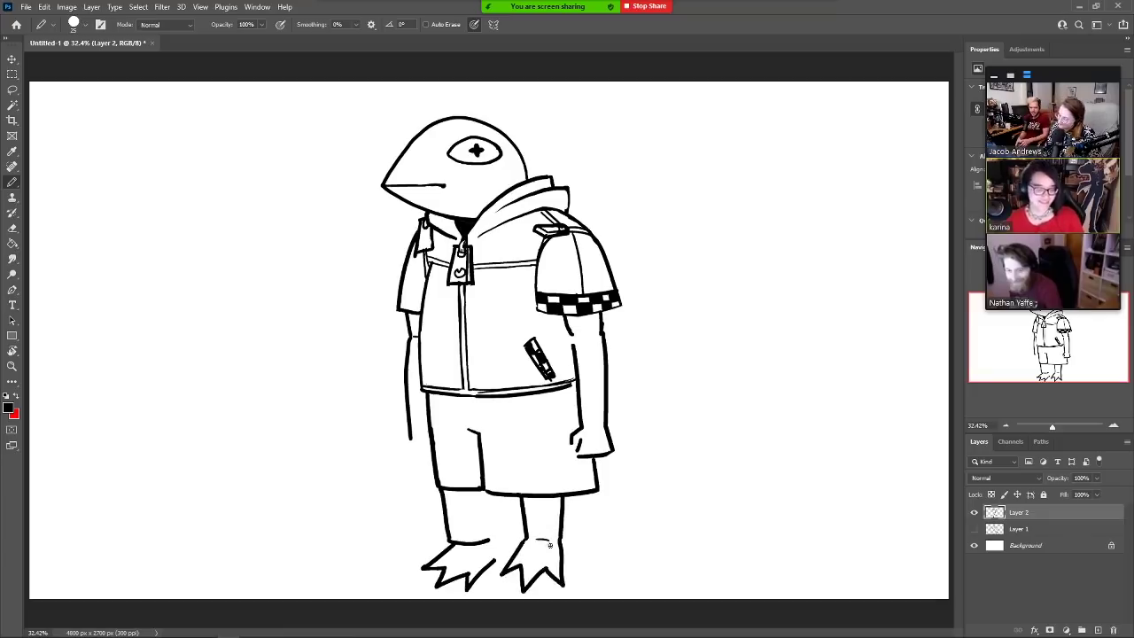
mouse_move(510, 494)
left_mouse_down()
mouse_move(511, 537)
mouse_move(455, 541)
mouse_move(502, 533)
mouse_move(504, 548)
mouse_move(451, 542)
mouse_move(504, 544)
left_mouse_up()
key("e")
key("b")
key("e")
key("b")
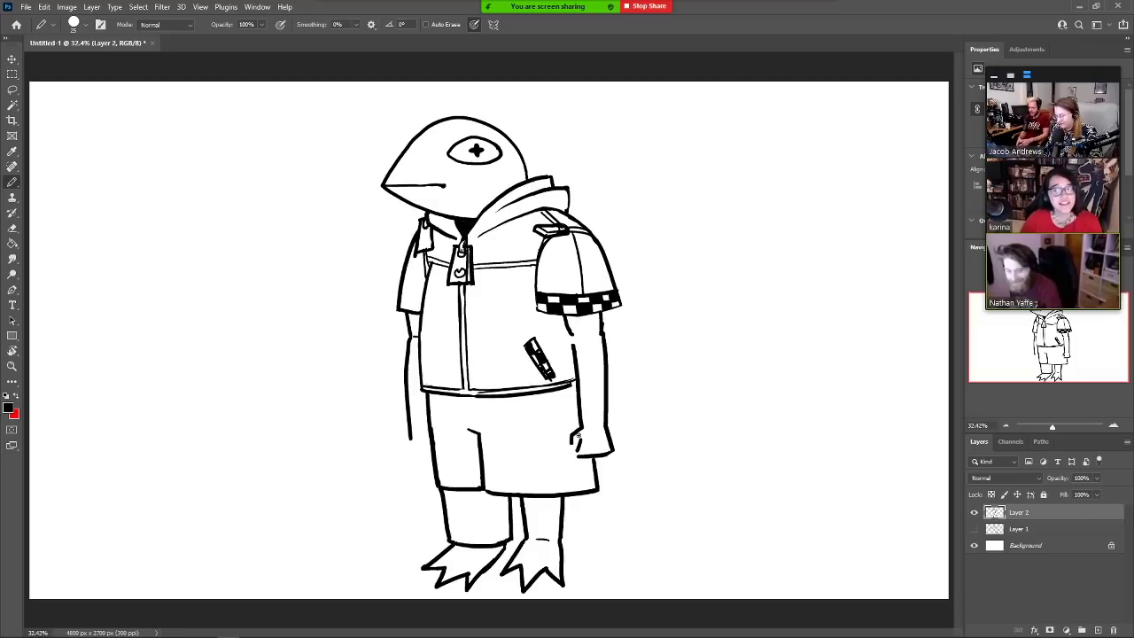
Clean up the far leg's outer outline and the shorts' hem corner where they meet the lower leg
key("e")
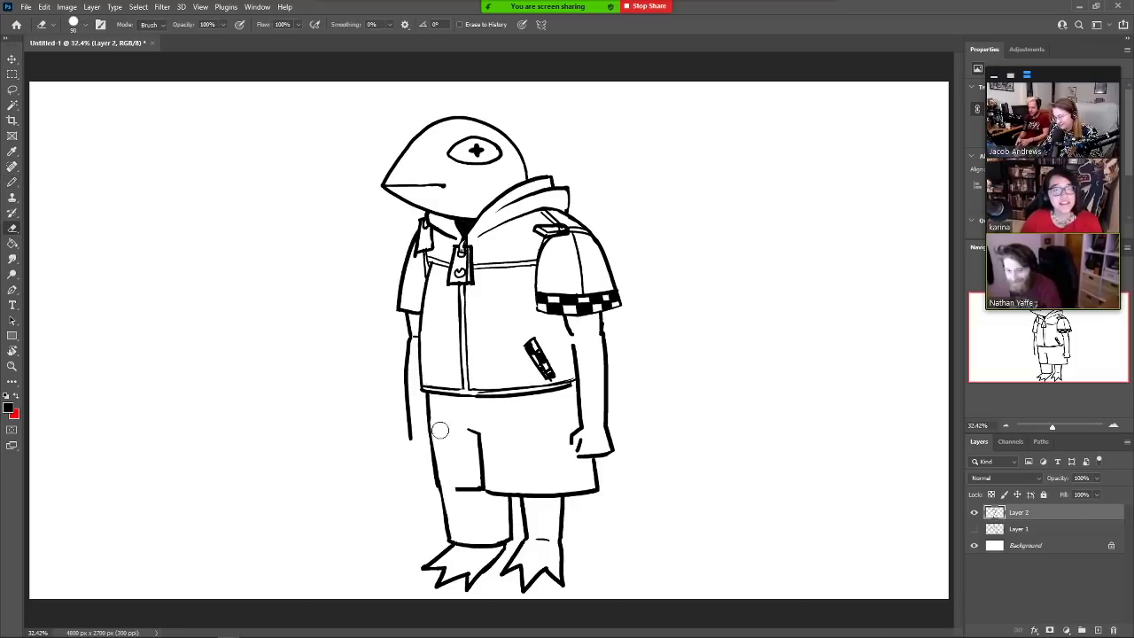
key("b")
mouse_move(431, 420)
left_mouse_down()
mouse_move(448, 535)
mouse_move(432, 463)
left_mouse_up()
key("e")
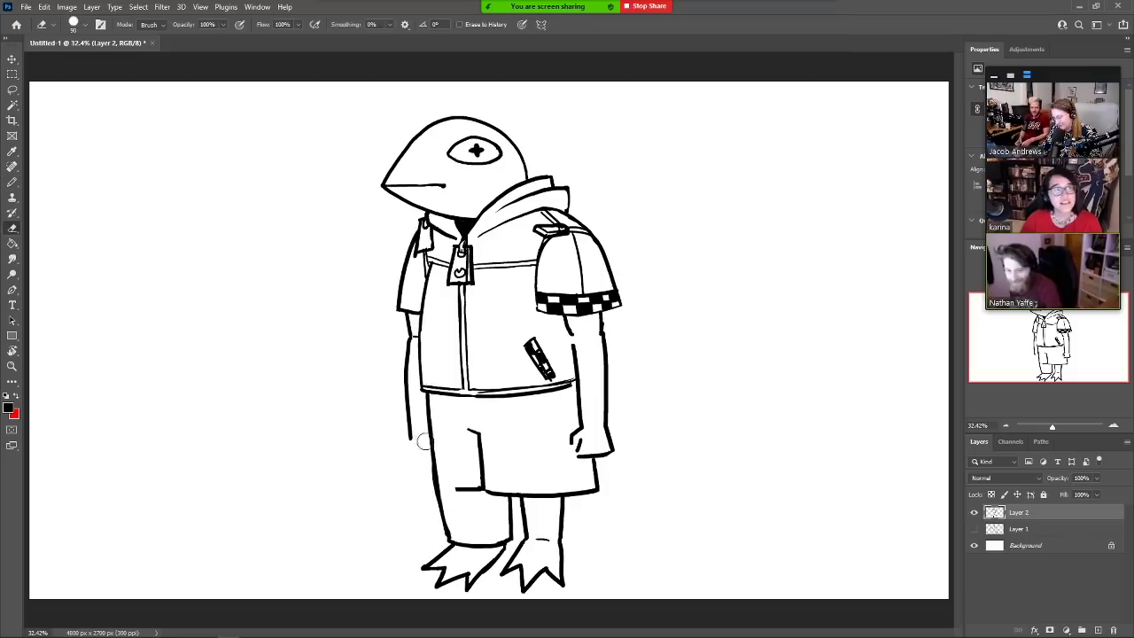
key("b")
left_click_drag(436, 489, 467, 488)
key("ctrl+z")
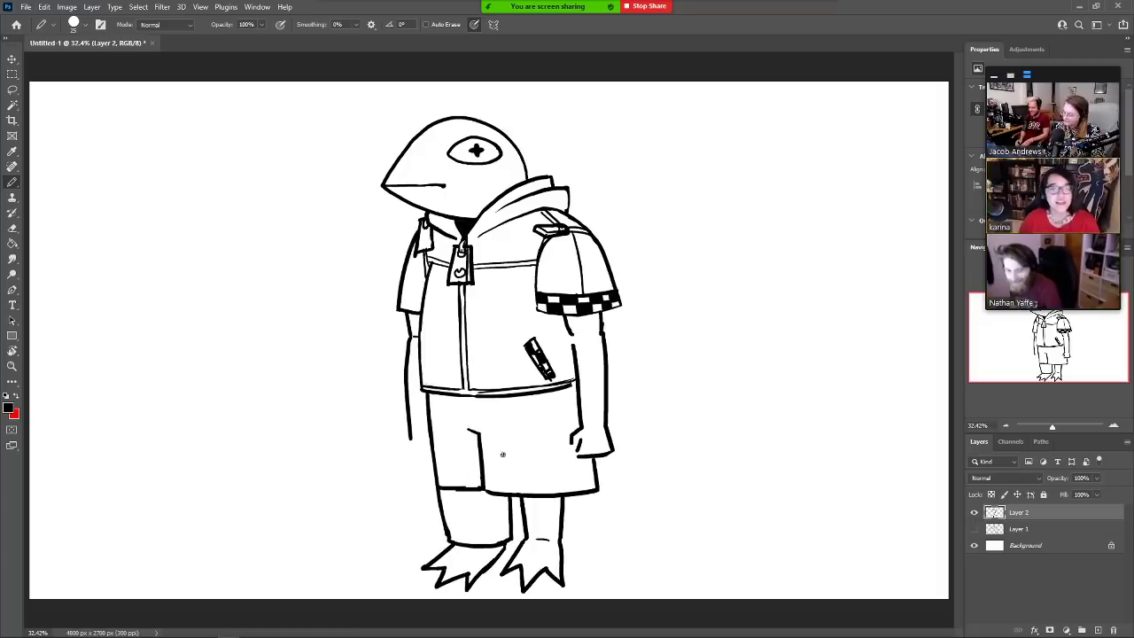
Draw thin creases below the shorts' waist and a hem-band line above the near leg's hem
mouse_move(442, 404)
left_mouse_down()
mouse_move(539, 417)
mouse_move(560, 400)
mouse_move(537, 384)
mouse_move(565, 407)
left_mouse_up()
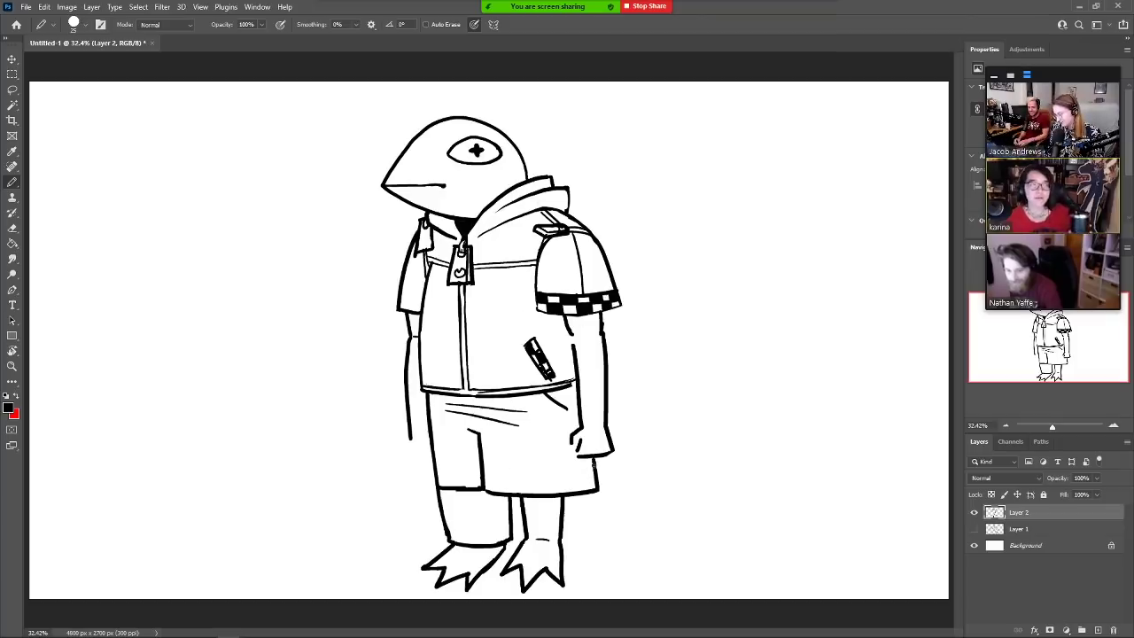
left_click_drag(596, 467, 486, 472)
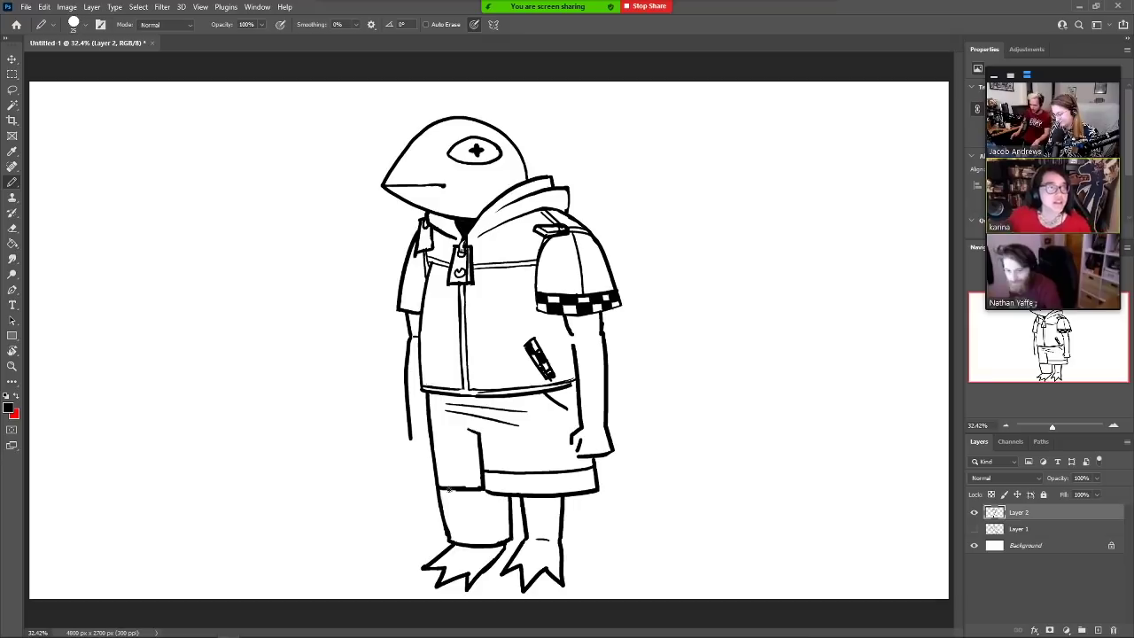
Draw a hanging zipper pull on the far leg's hem and a middle line along the near leg's hem band
mouse_move(448, 488)
left_mouse_down()
mouse_move(459, 517)
mouse_move(460, 484)
mouse_move(450, 516)
mouse_move(461, 499)
mouse_move(449, 486)
mouse_move(453, 506)
mouse_move(448, 483)
mouse_move(450, 514)
mouse_move(451, 482)
mouse_move(590, 482)
left_mouse_up()
key("e")
left_click(455, 489)
key("b")
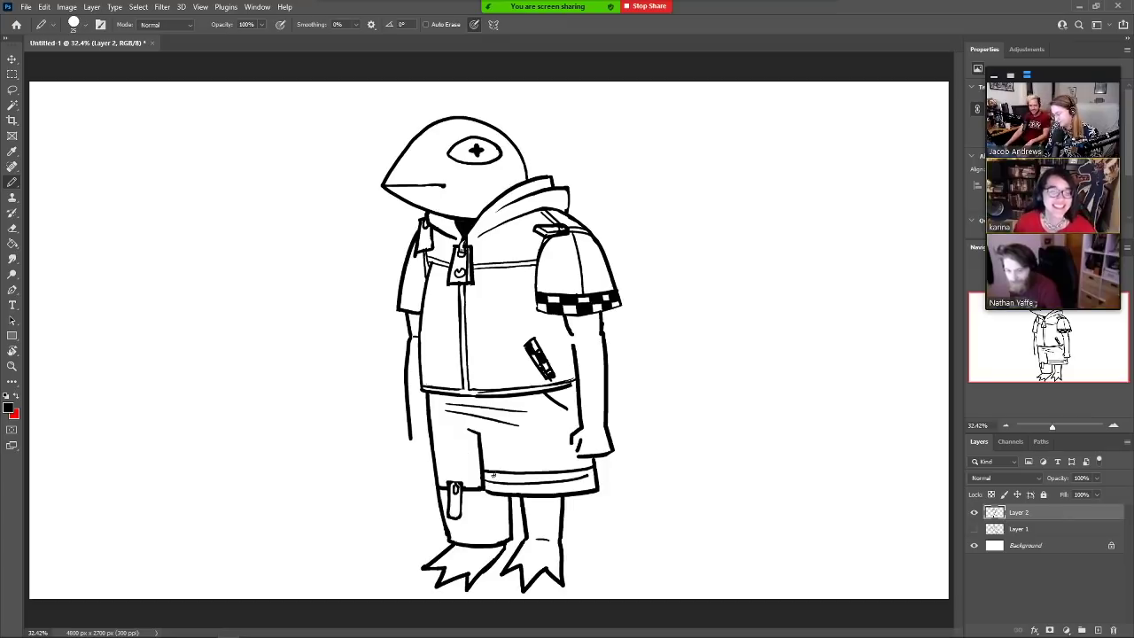
Divide the near leg's hem band into a grid of squares and add a matching hem band on the far leg
left_click_drag(493, 474, 500, 491)
left_click_drag(514, 474, 517, 494)
mouse_move(530, 469)
left_mouse_down()
mouse_move(551, 489)
mouse_move(567, 475)
mouse_move(591, 493)
left_mouse_up()
key("g")
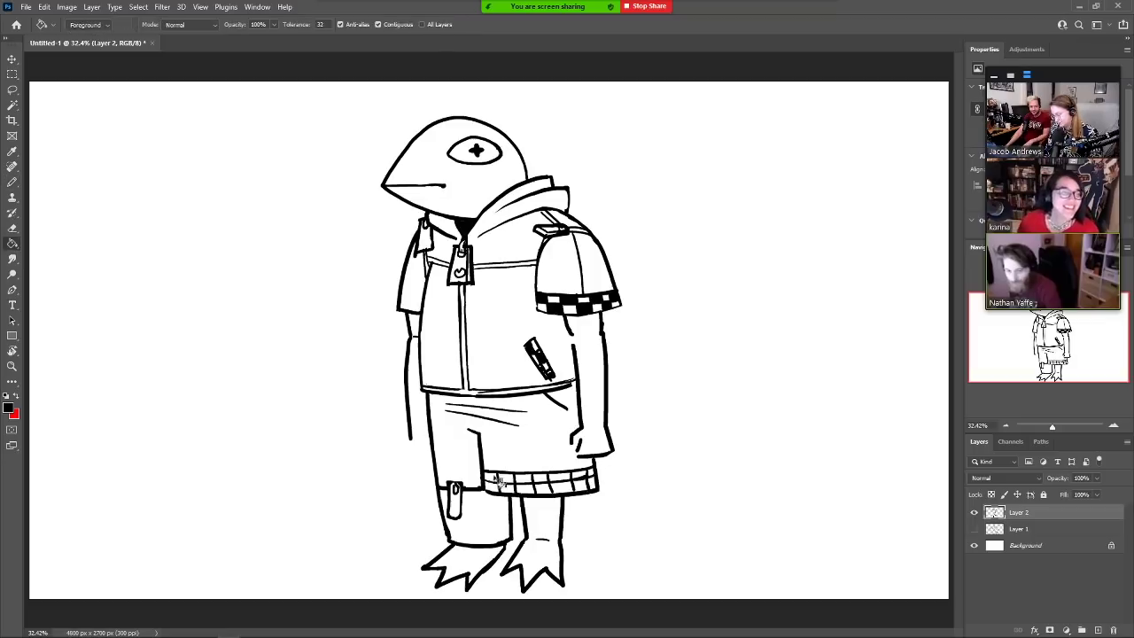
key("b")
mouse_move(438, 475)
left_mouse_down()
mouse_move(482, 474)
mouse_move(460, 483)
left_mouse_up()
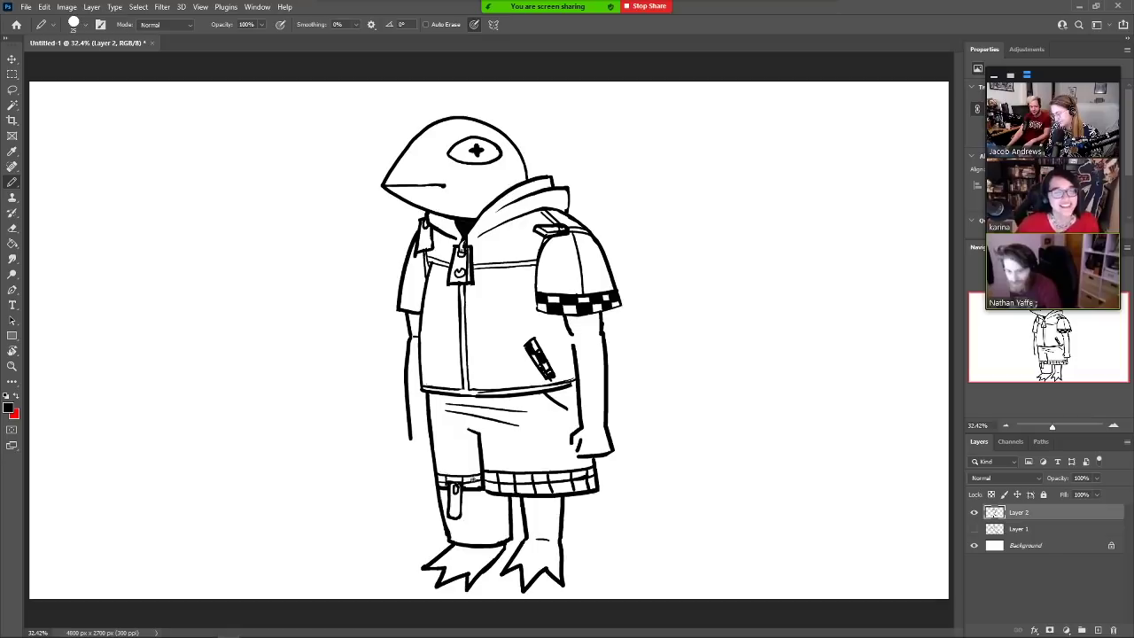
Fill alternating squares of both hem bands with black to start a checkerboard pattern
key("g")
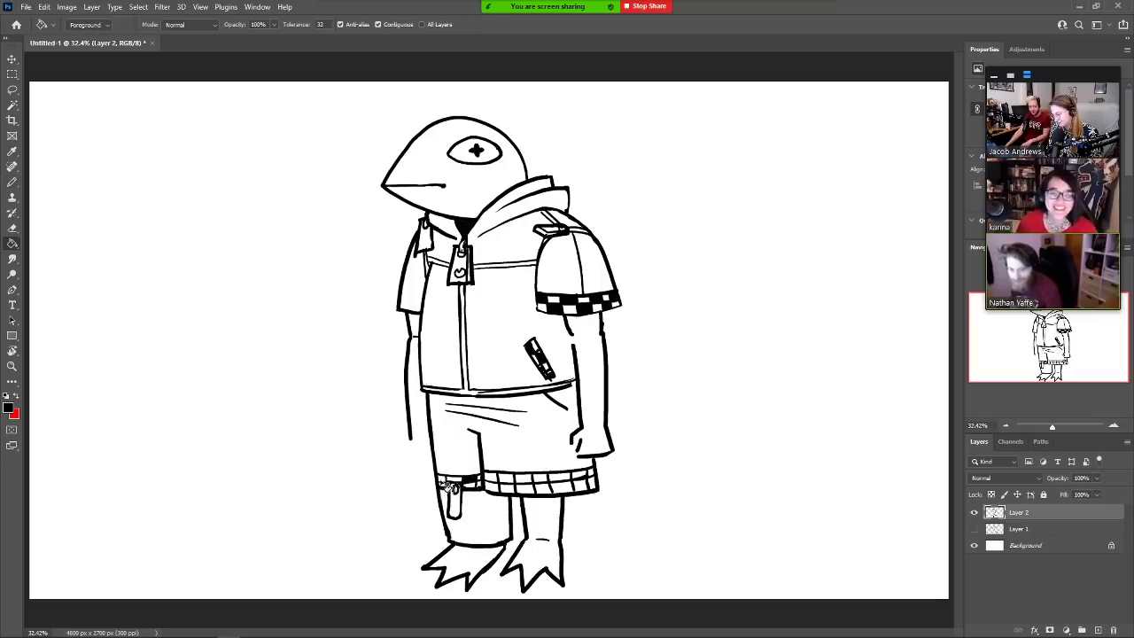
left_click(492, 483)
left_click(513, 490)
left_click(529, 484)
left_click(557, 490)
left_click(542, 485)
left_click(567, 483)
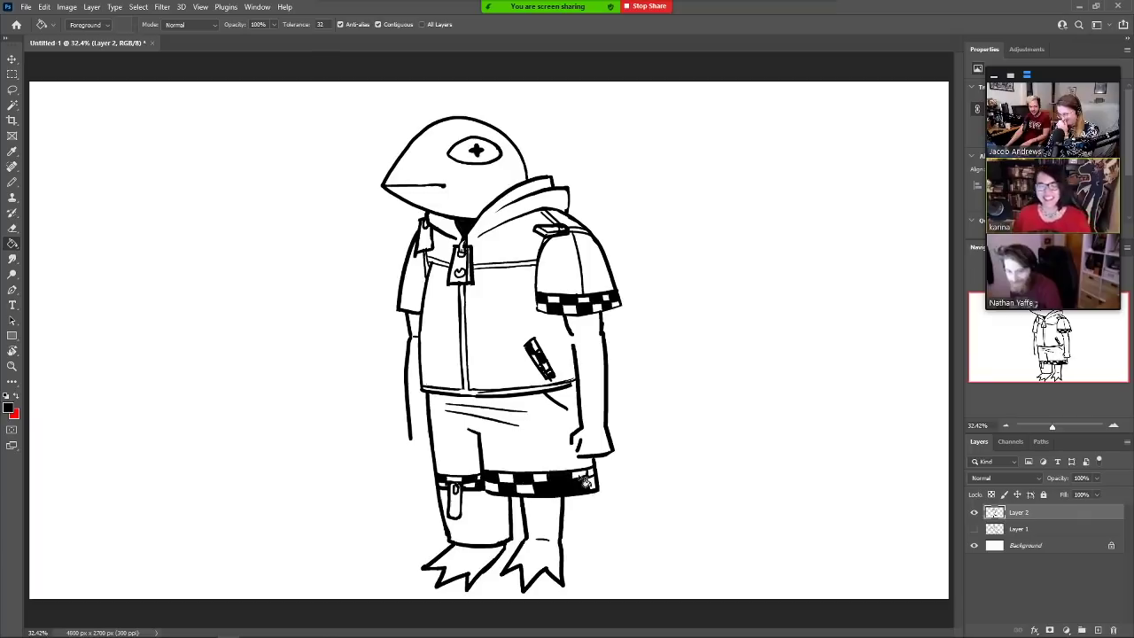
left_click(585, 481)
key("ctrl+z")
key("ctrl+z")
key("ctrl+z")
Close the gaps in the near leg's hem grid and fill its remaining alternate squares with black
key("b")
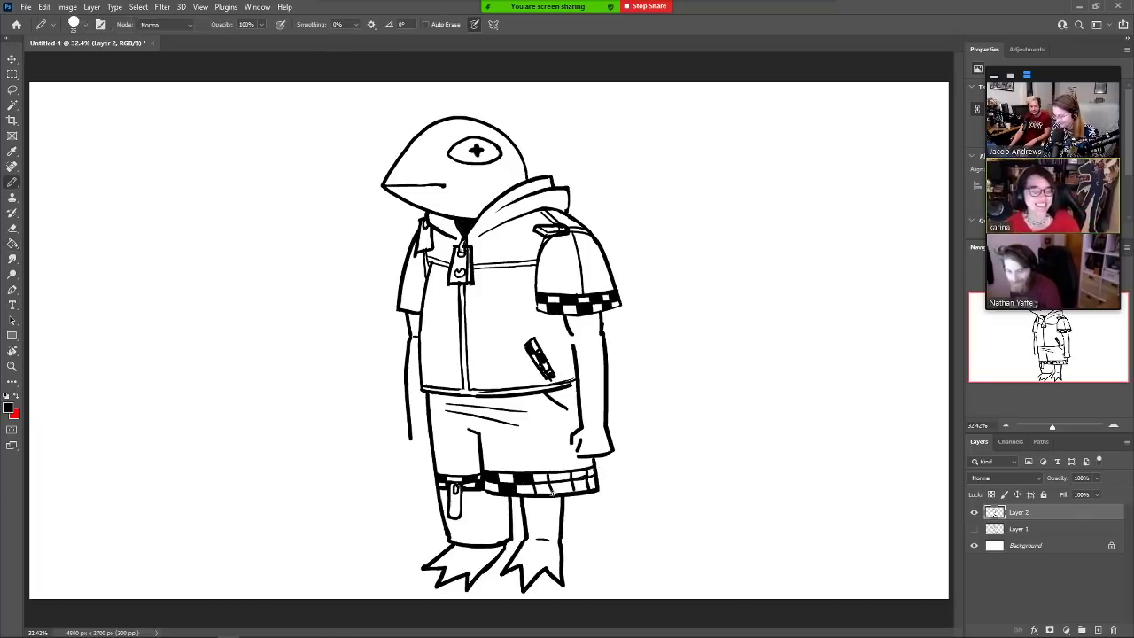
key("g")
left_click(547, 492)
left_click(563, 480)
left_click(582, 487)
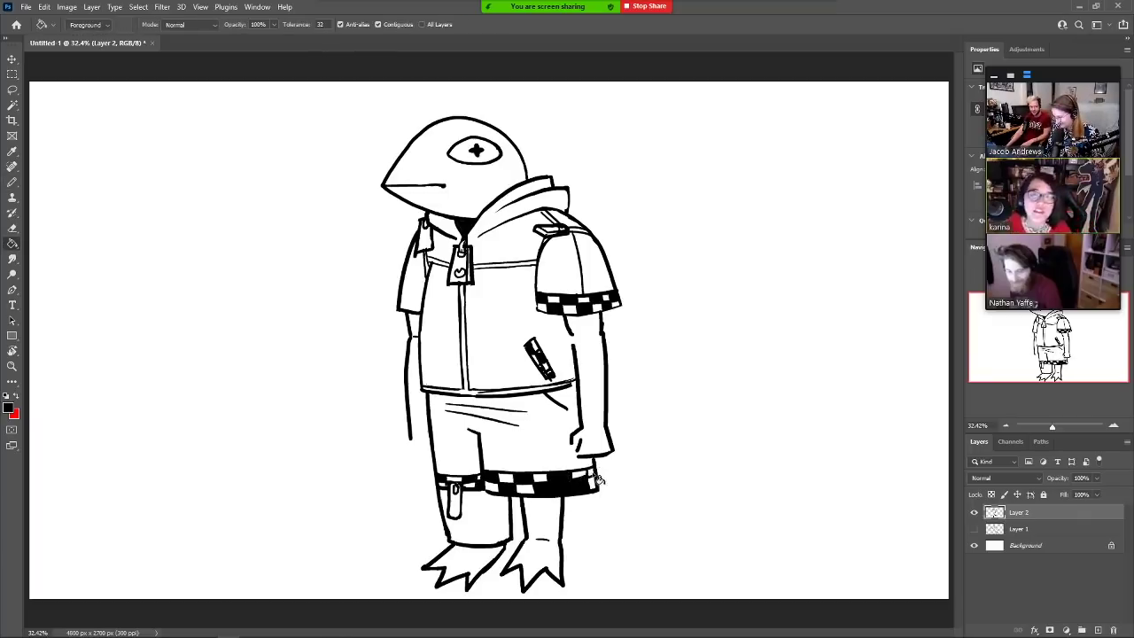
key("ctrl+z")
key("b")
left_click_drag(574, 491, 578, 485)
key("g")
left_click(581, 486)
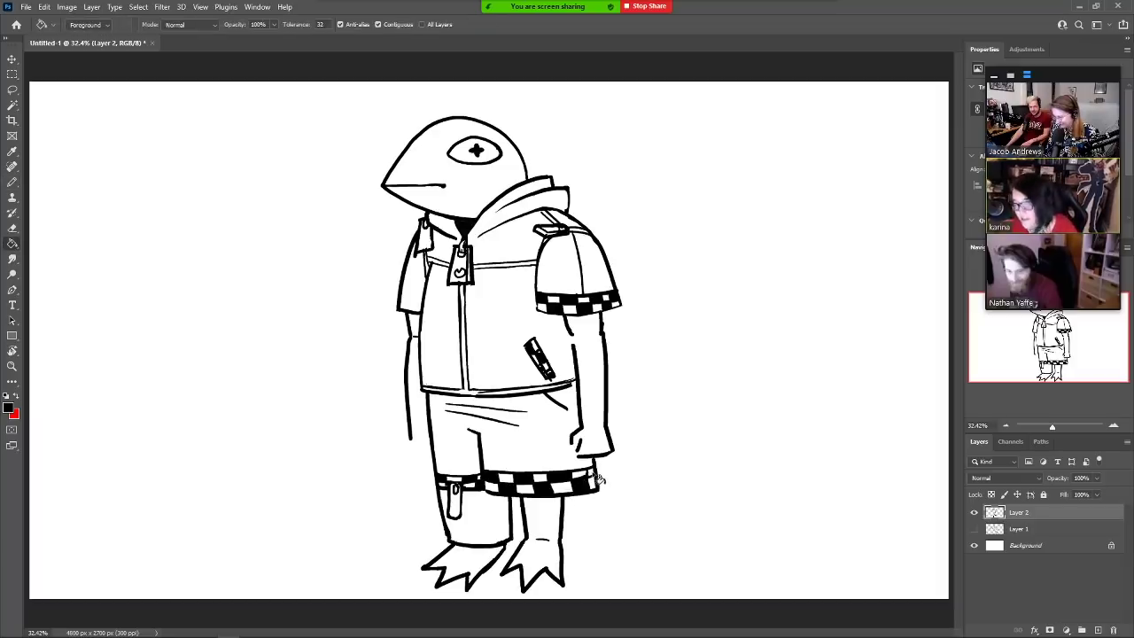
left_click(592, 479)
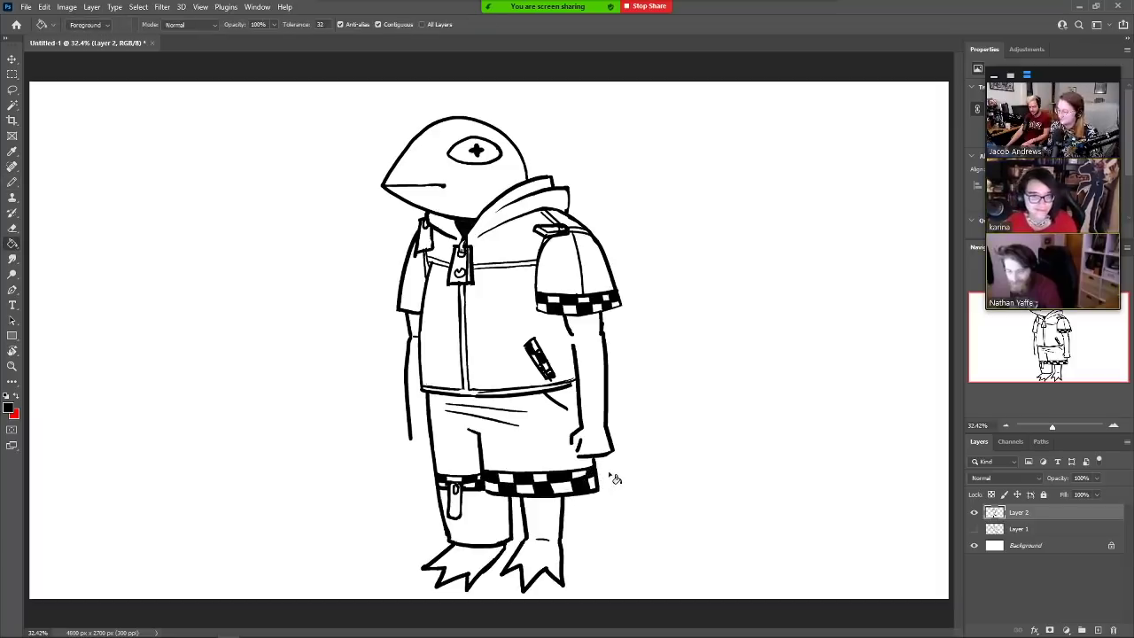
Scale the whole character down to 92.60% and reposition it on the canvas
key("v")
left_click_drag(534, 390, 534, 375)
left_click_drag(621, 578, 598, 523)
left_click_drag(527, 330, 540, 363)
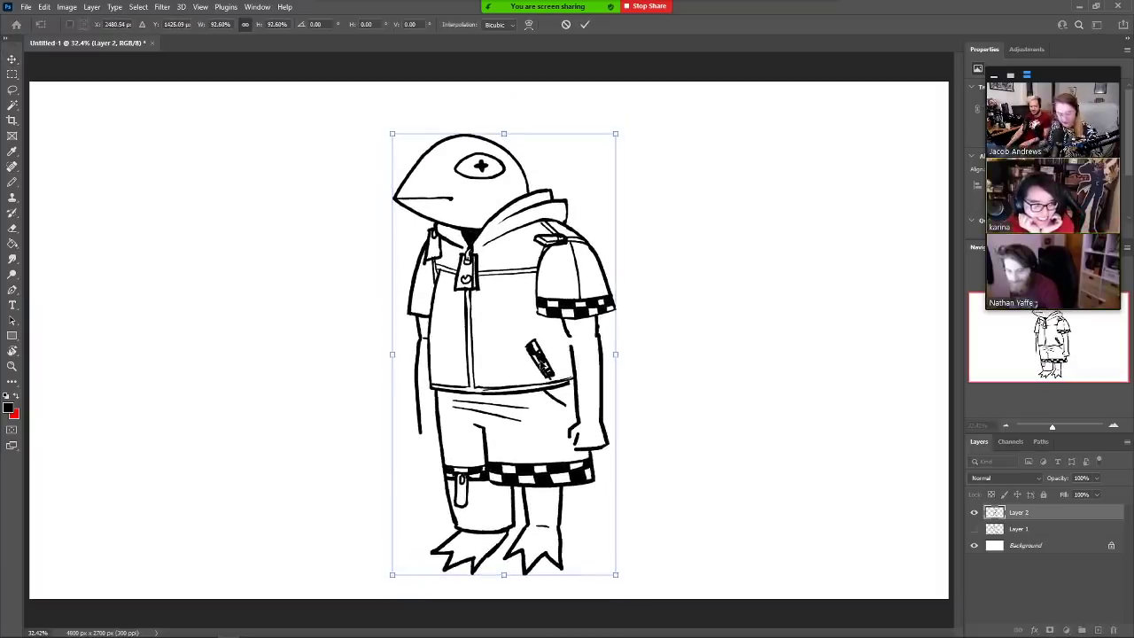
key("Return")
key("Return")
Add a short crease under the eye and draw the far hand holding a long, slanted two-line pole
key("b")
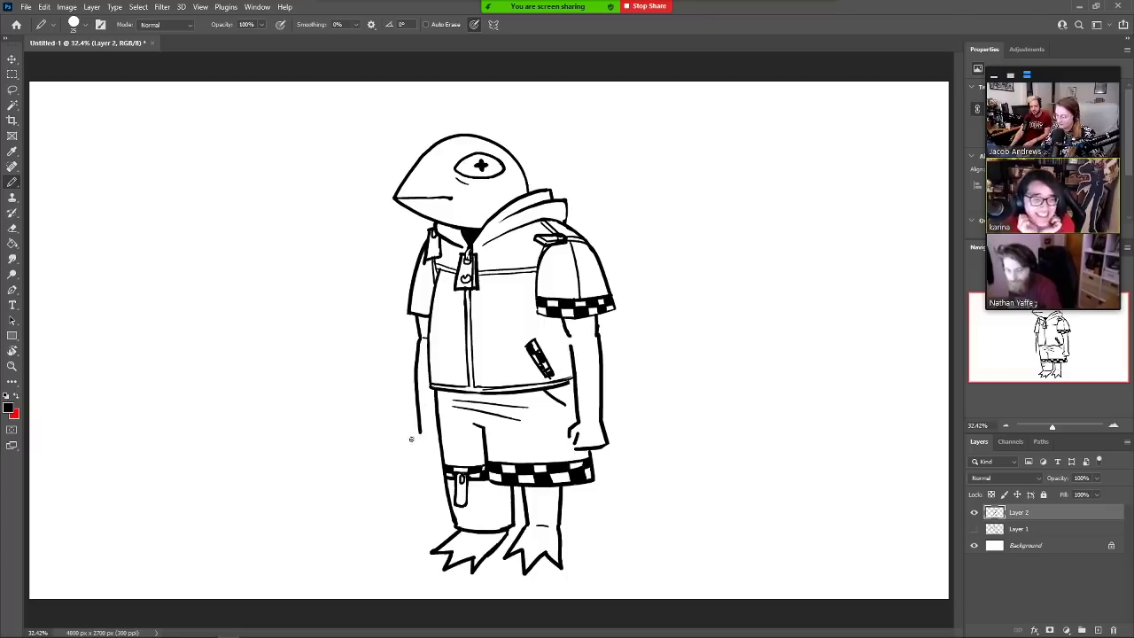
mouse_move(423, 445)
left_mouse_down()
mouse_move(435, 429)
mouse_move(426, 446)
mouse_move(438, 445)
mouse_move(212, 514)
left_mouse_up()
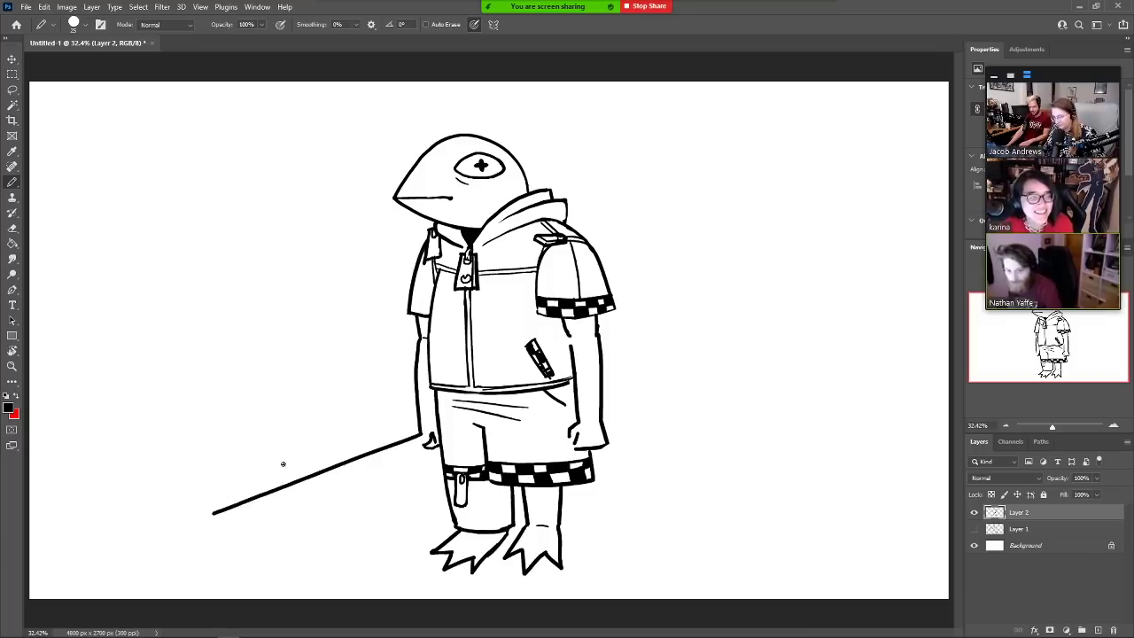
left_click_drag(431, 441, 223, 521)
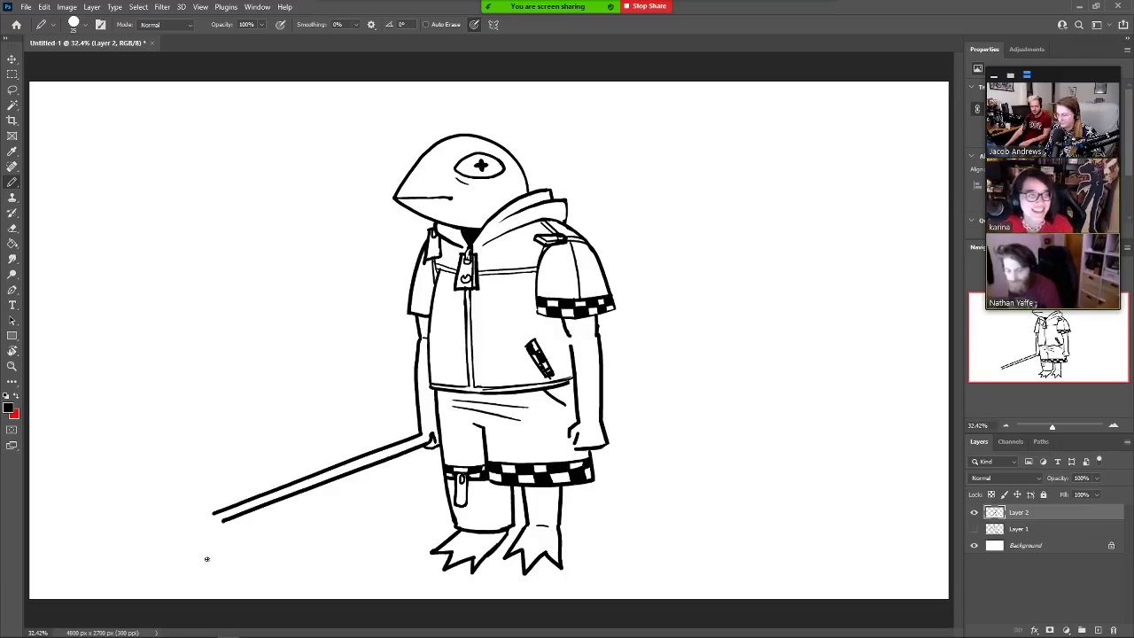
Erase most of the mouth line and finish the remaining short mouth with a small stroke at its corner
key("e")
mouse_move(413, 197)
left_mouse_down()
mouse_move(450, 196)
mouse_move(417, 197)
left_mouse_up()
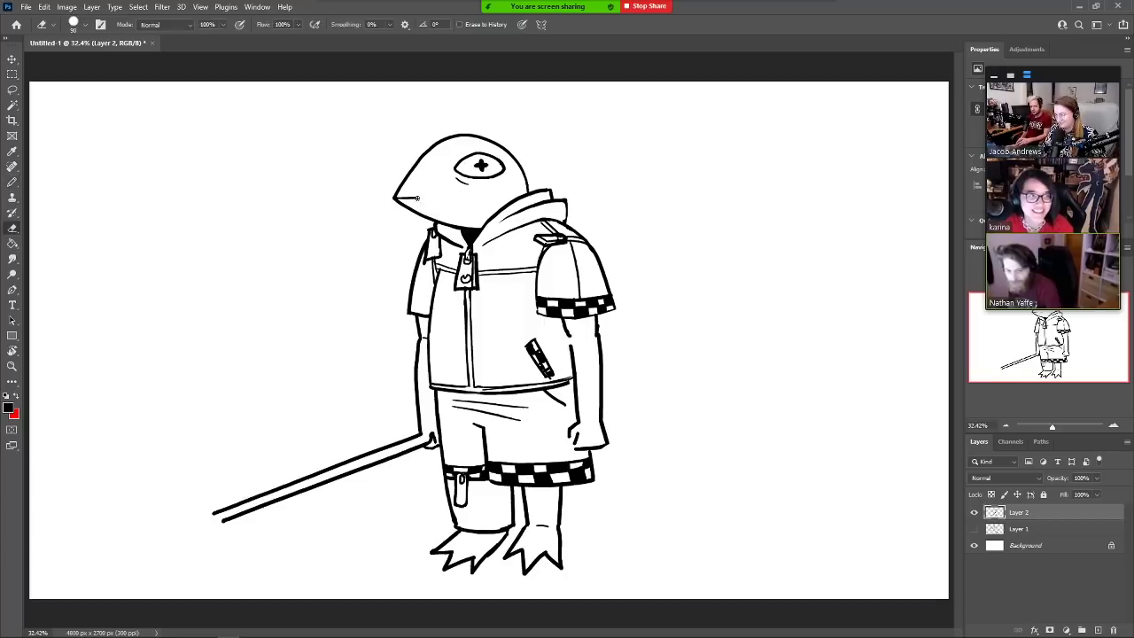
key("b")
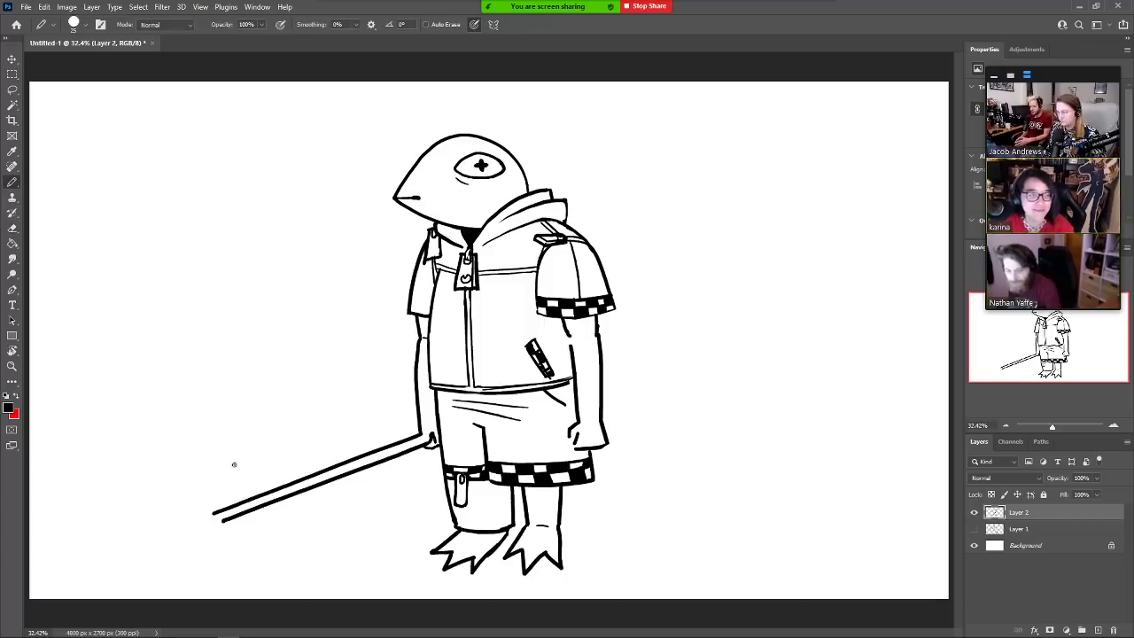
key("e")
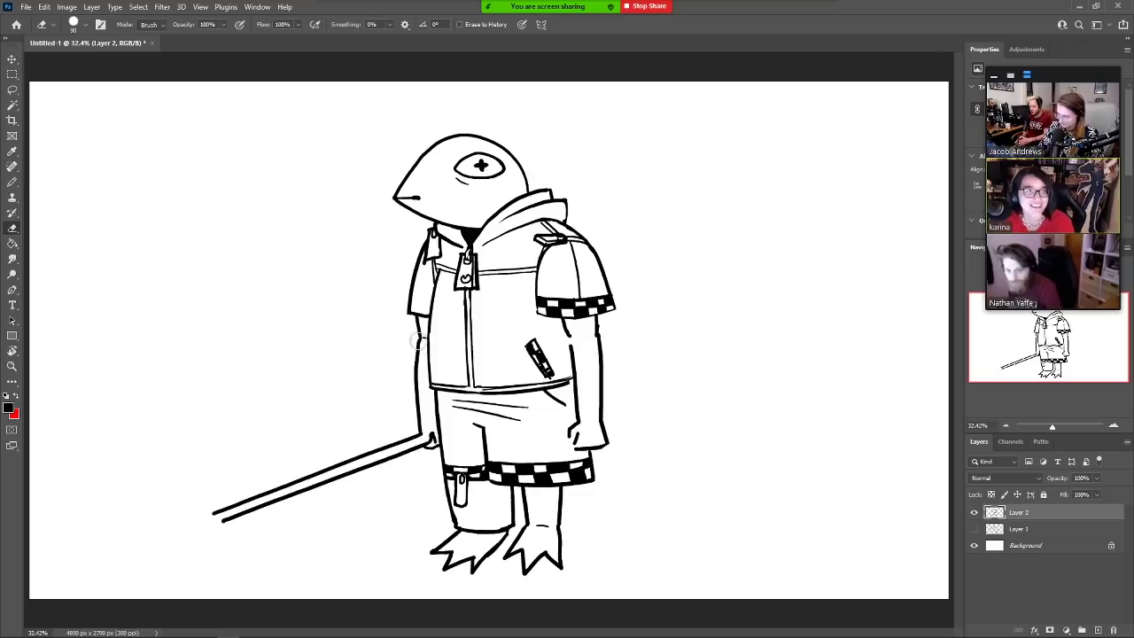
key("b")
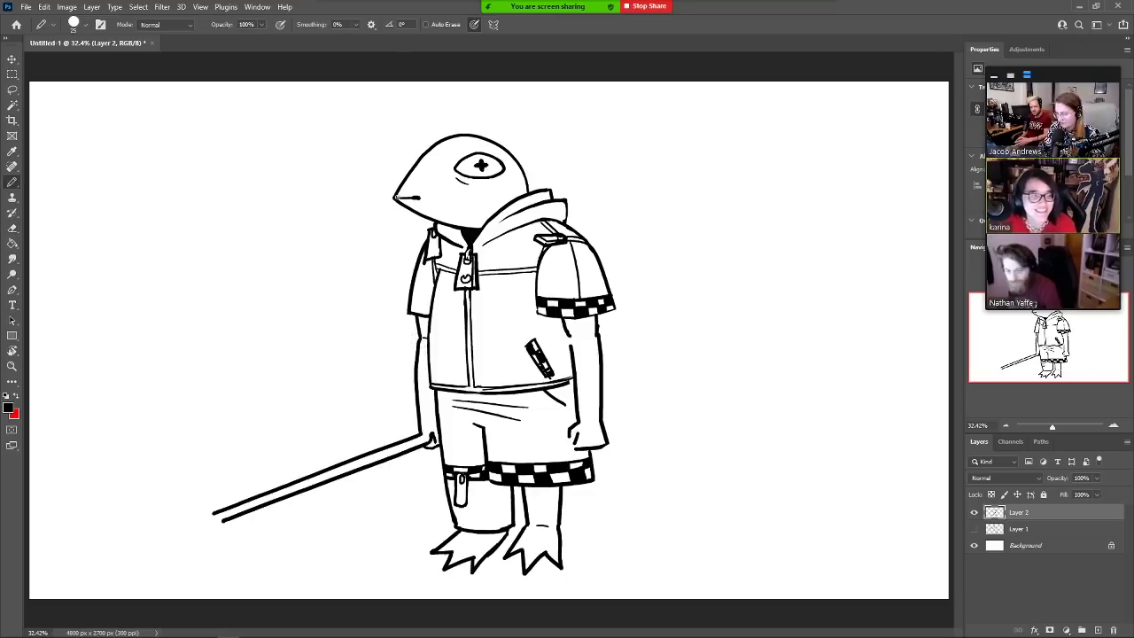
left_click_drag(414, 197, 422, 198)
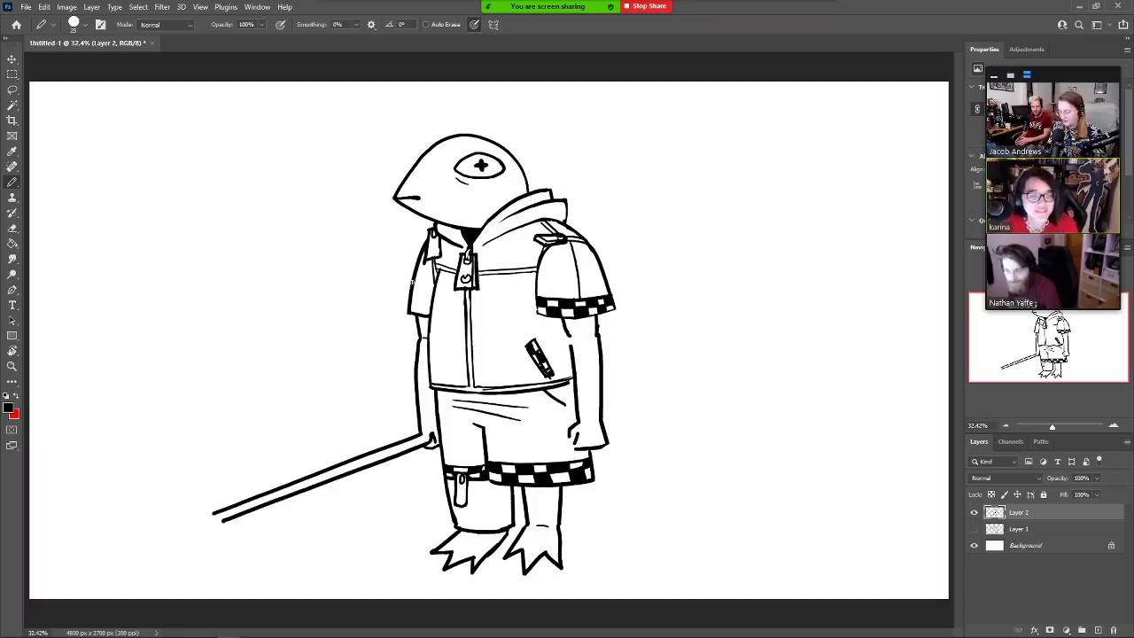
Cap the pole's tip and draw a curved double-lined hand guard around the far hand, erasing and reshaping its upper part
left_click_drag(214, 514, 220, 521)
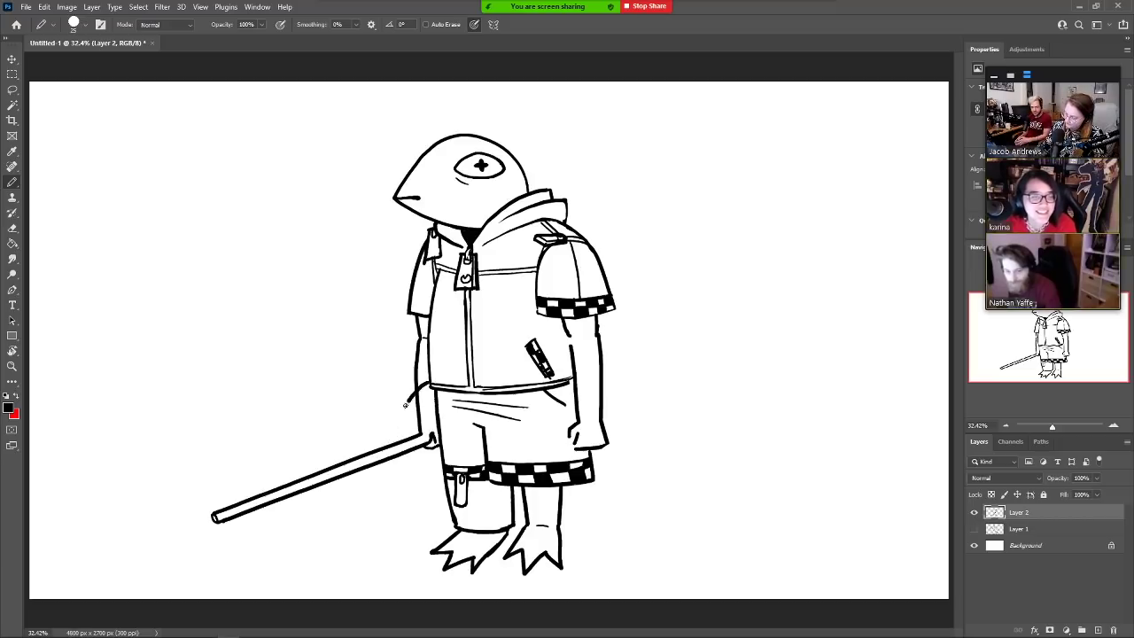
mouse_move(407, 396)
left_mouse_down()
mouse_move(395, 440)
mouse_move(432, 476)
left_mouse_up()
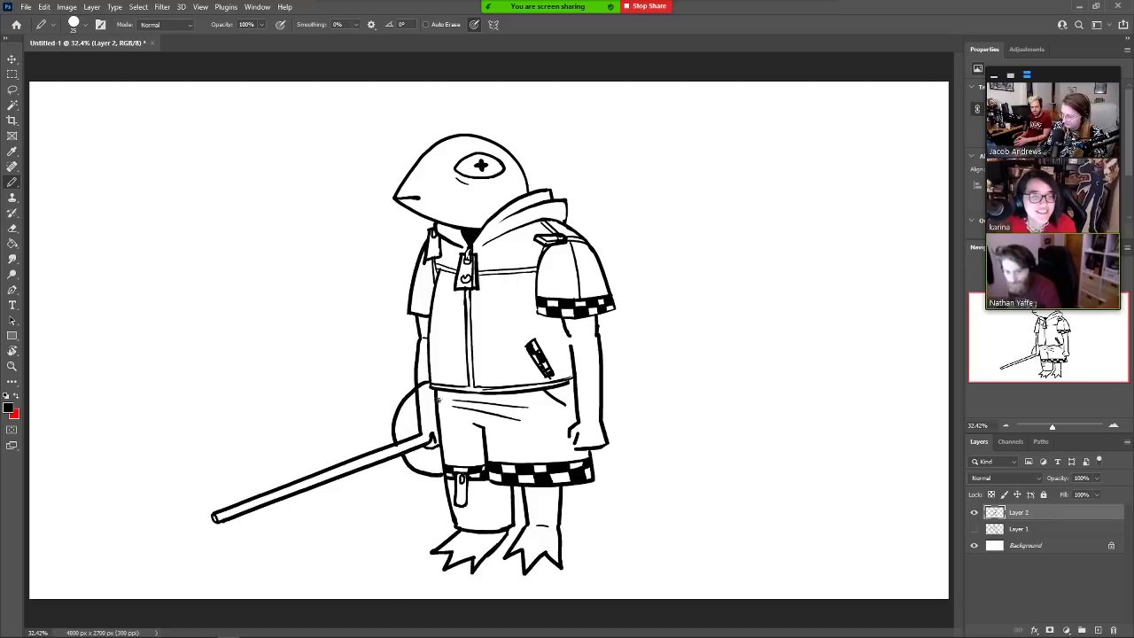
left_click_drag(433, 394, 408, 438)
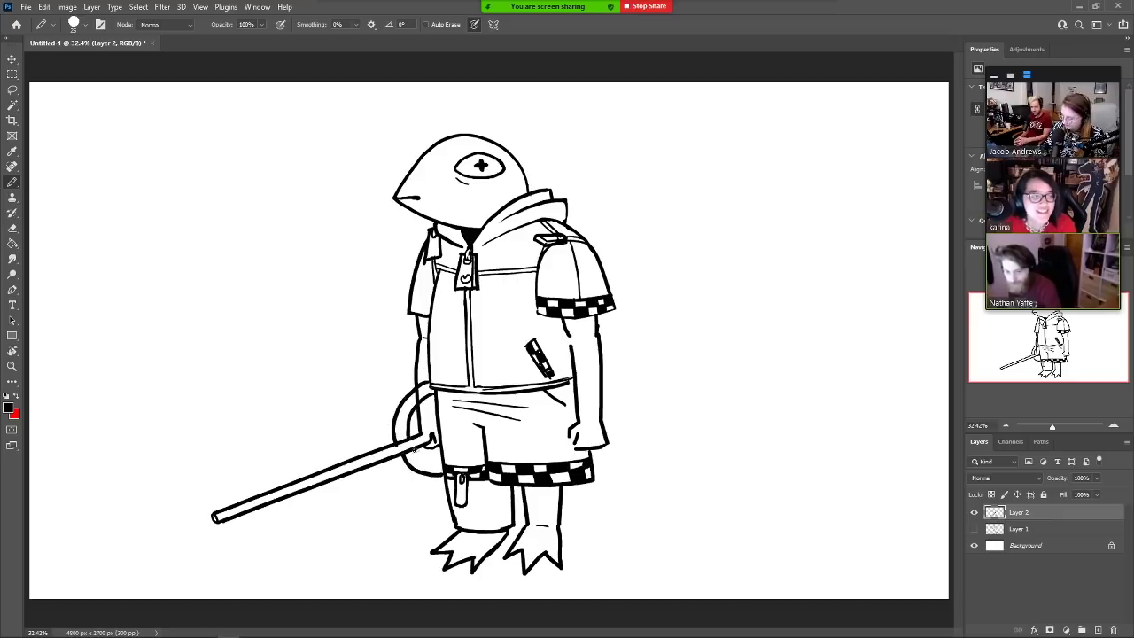
key("e")
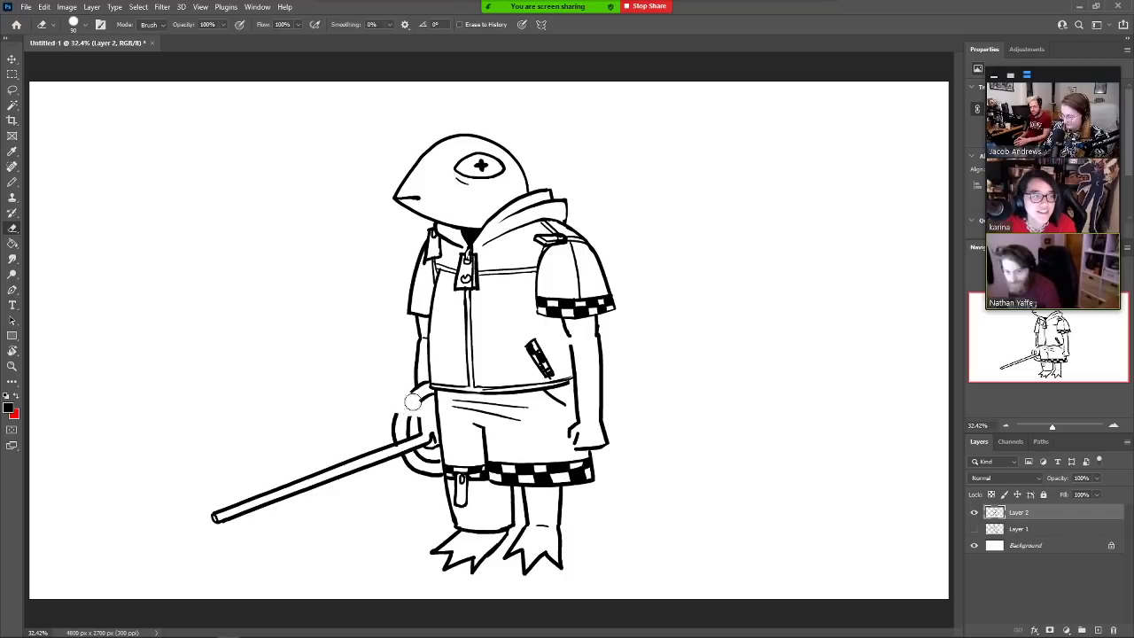
key("b")
mouse_move(410, 389)
left_mouse_down()
mouse_move(428, 412)
mouse_move(395, 414)
left_mouse_up()
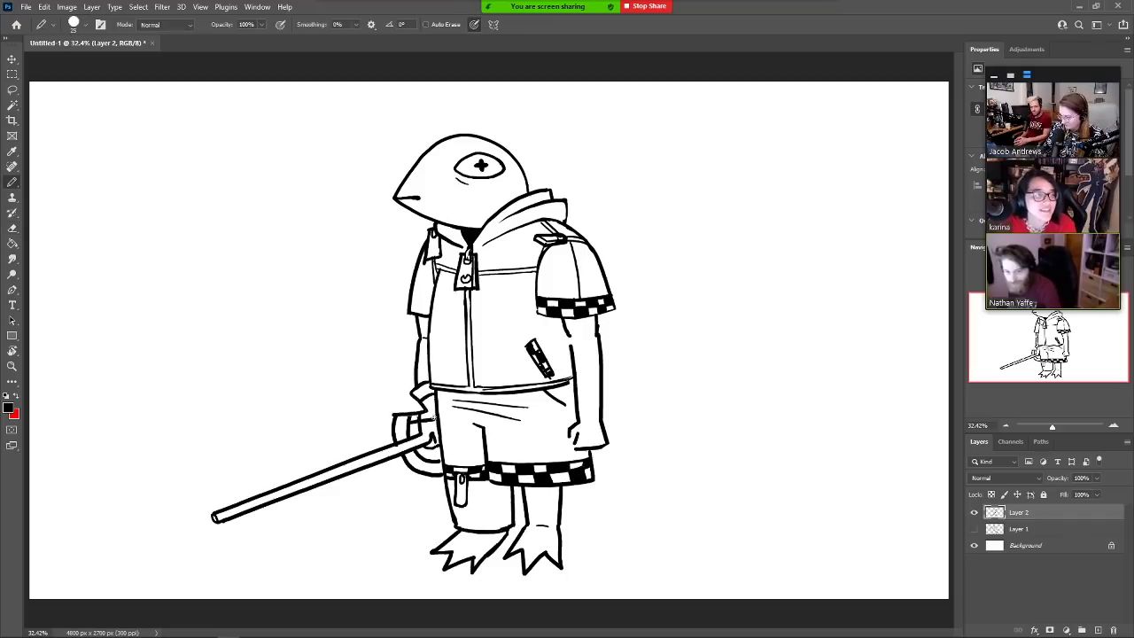
key("e")
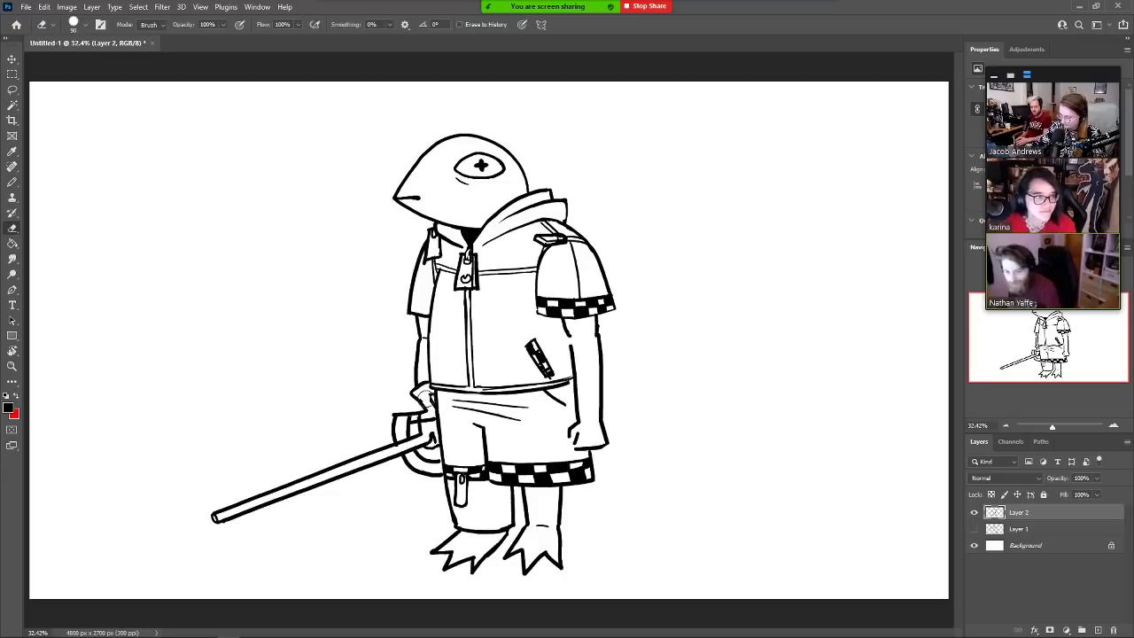
key("b")
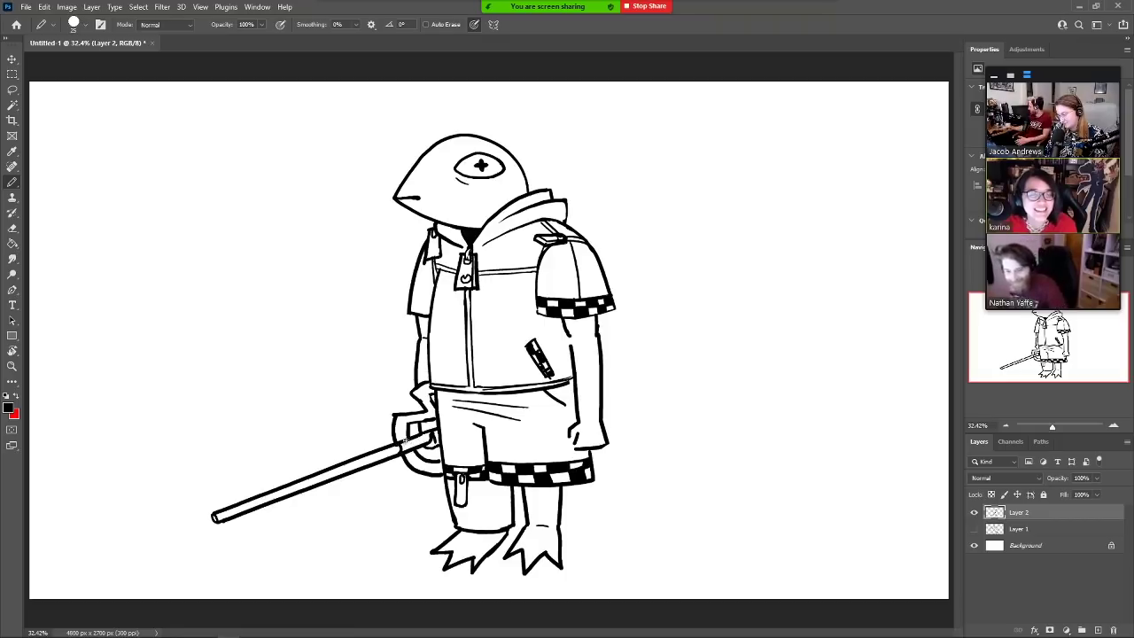
Erase the pole lines inside the hand guard and draw the grip and the fingers wrapped around it
key("e")
mouse_move(409, 439)
left_mouse_down()
mouse_move(453, 373)
mouse_move(435, 427)
left_mouse_up()
key("b")
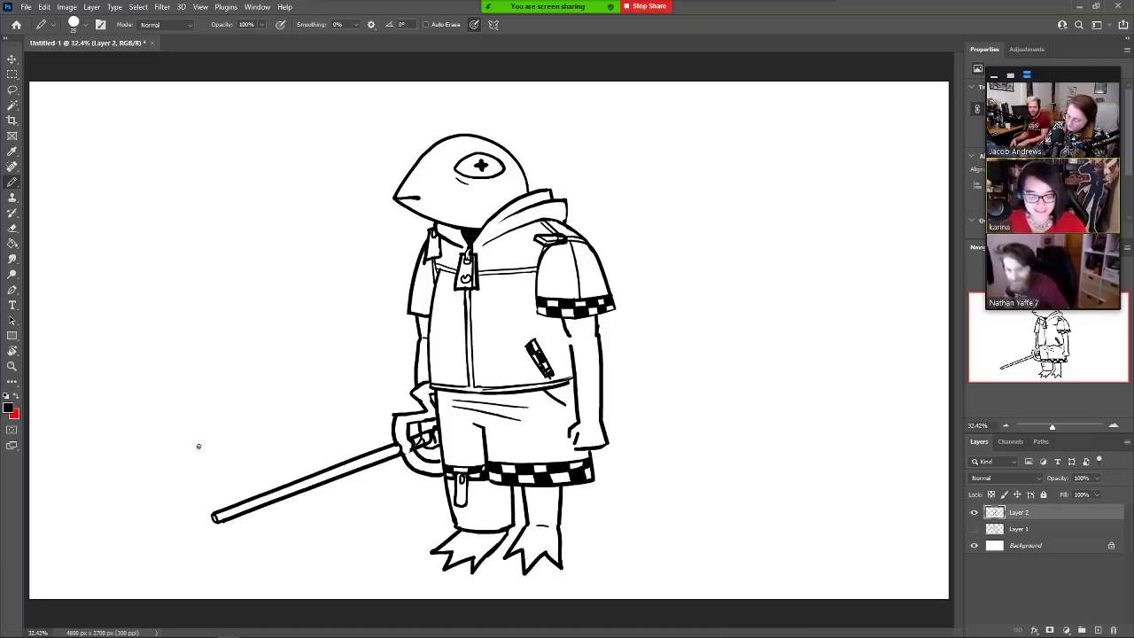
Draw a wavy line coiling around the pole and a curved stroke rising from its tip, undoing and redrawing faulty strokes
left_click_drag(214, 500, 201, 464)
key("ctrl+z")
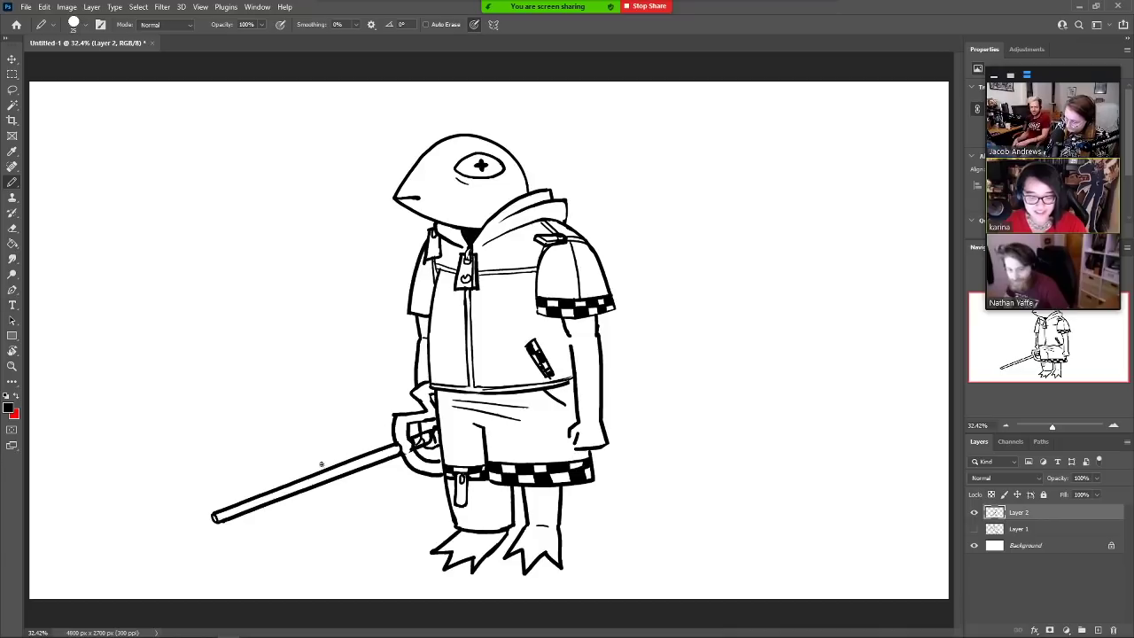
mouse_move(322, 463)
left_mouse_down()
mouse_move(300, 471)
mouse_move(355, 458)
mouse_move(272, 521)
mouse_move(239, 521)
mouse_move(195, 450)
left_mouse_up()
key("ctrl+z")
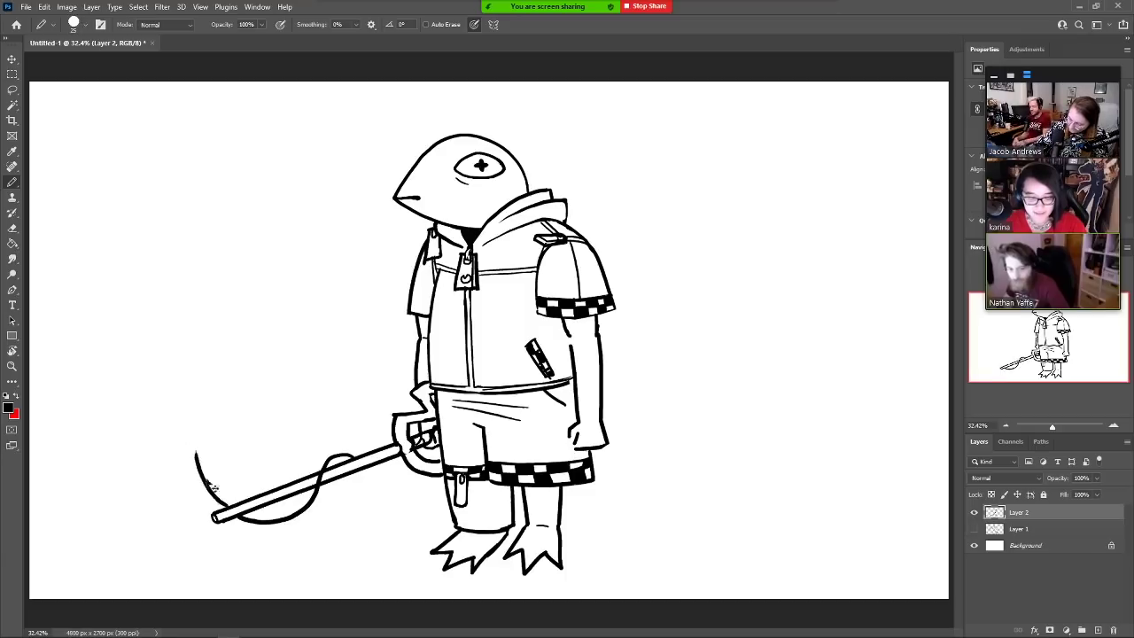
key("ctrl+z")
left_click_drag(227, 509, 196, 447)
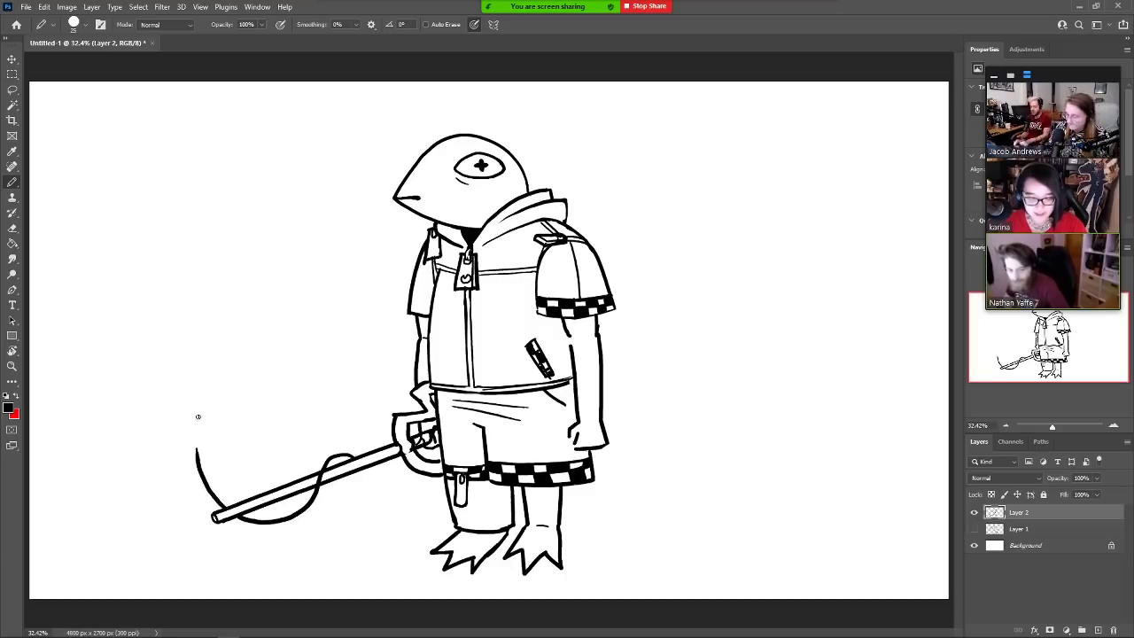
Add the second edge of the coil around the pole and draw a blobby flame shape with rounded lobes at its tip
mouse_move(365, 466)
left_mouse_down()
mouse_move(398, 475)
mouse_move(376, 470)
mouse_move(375, 447)
mouse_move(360, 457)
mouse_move(325, 440)
mouse_move(309, 446)
mouse_move(326, 451)
mouse_move(290, 502)
mouse_move(259, 506)
mouse_move(285, 429)
mouse_move(271, 420)
mouse_move(258, 462)
mouse_move(249, 405)
mouse_move(234, 398)
mouse_move(233, 459)
mouse_move(217, 438)
mouse_move(210, 448)
mouse_move(202, 424)
mouse_move(188, 435)
mouse_move(225, 509)
left_mouse_up()
key("e")
mouse_move(199, 448)
left_mouse_down()
mouse_move(229, 504)
mouse_move(224, 445)
mouse_move(252, 479)
mouse_move(253, 498)
mouse_move(235, 505)
mouse_move(259, 491)
left_mouse_up()
key("b")
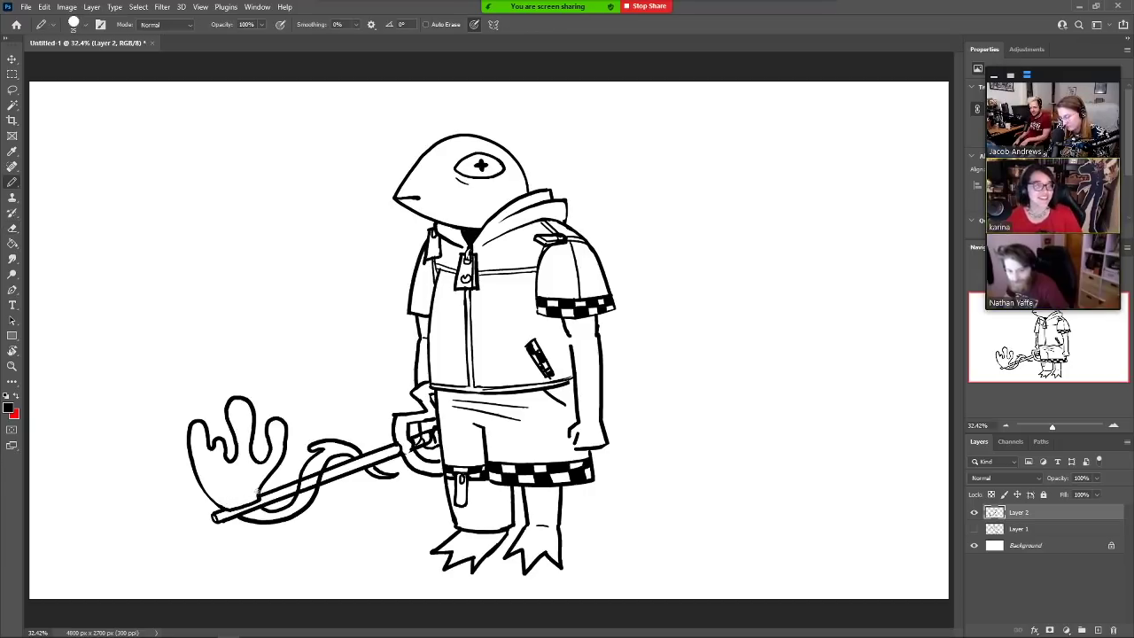
Erase the pole lines crossing the coil and add small oval highlights to the lobes of the blobby tip
key("e")
left_click_drag(315, 465, 291, 502)
key("b")
key("b")
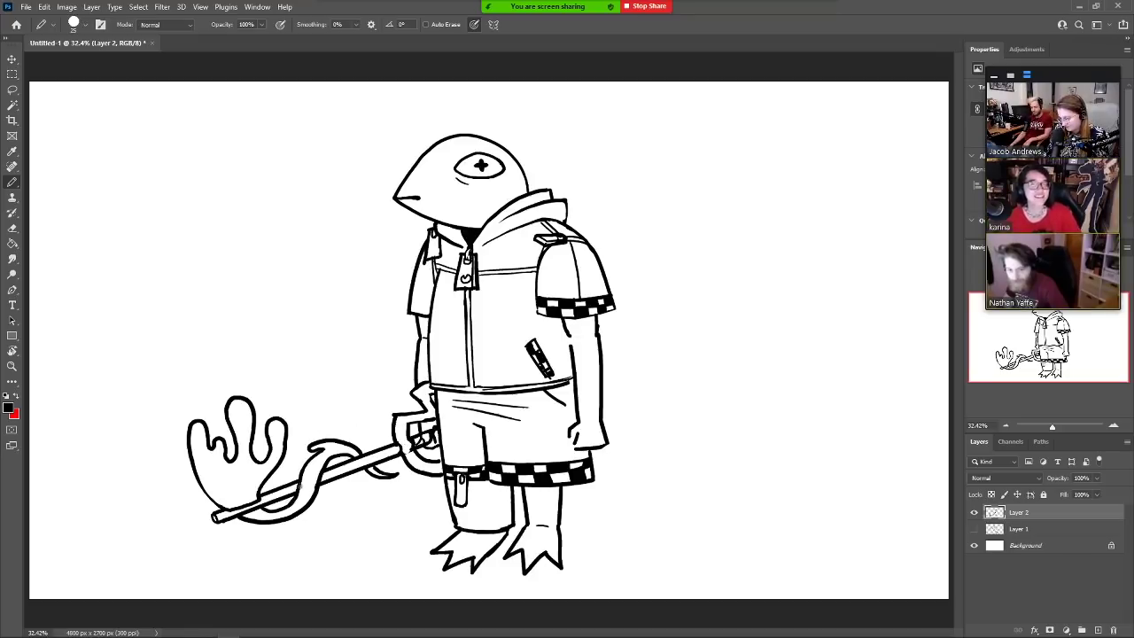
mouse_move(237, 406)
left_mouse_down()
mouse_move(238, 417)
mouse_move(236, 407)
mouse_move(198, 431)
left_mouse_up()
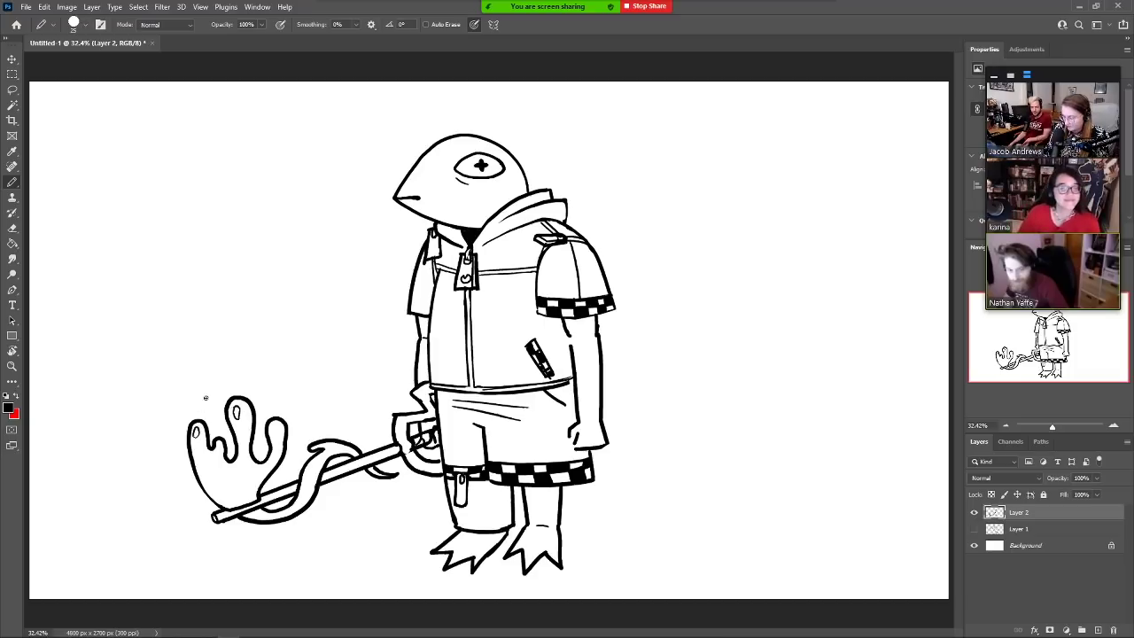
mouse_move(278, 424)
left_mouse_down()
mouse_move(270, 432)
mouse_move(276, 424)
left_mouse_up()
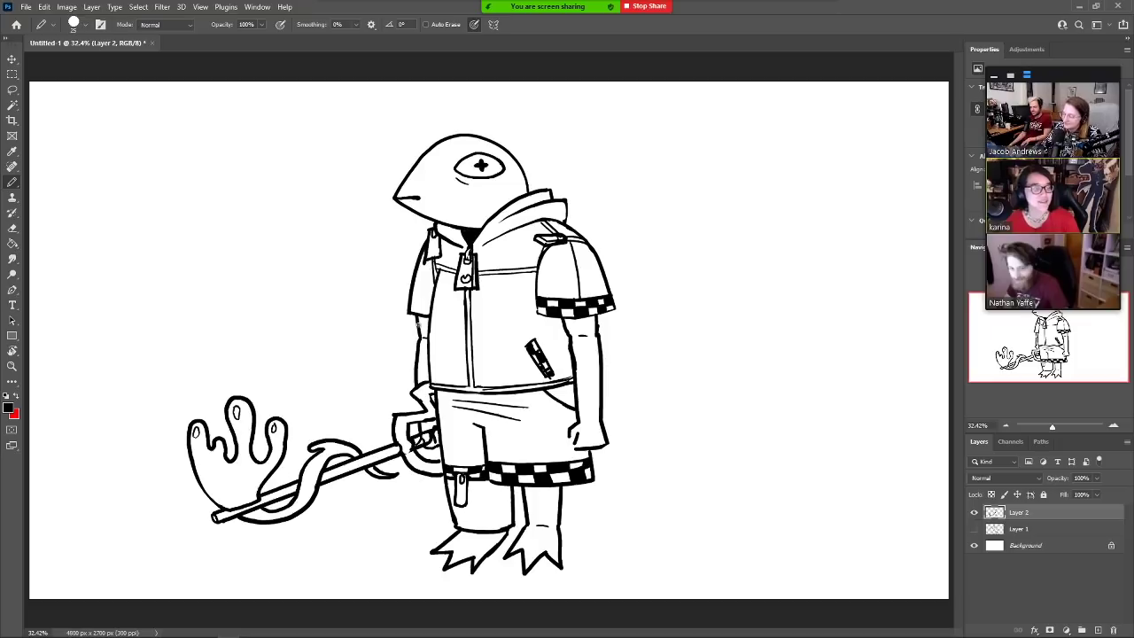
Blacken the shadows under the far sleeve and the hoodie's hem, and add curved creases across the hoodie's front
key("g")
key("b")
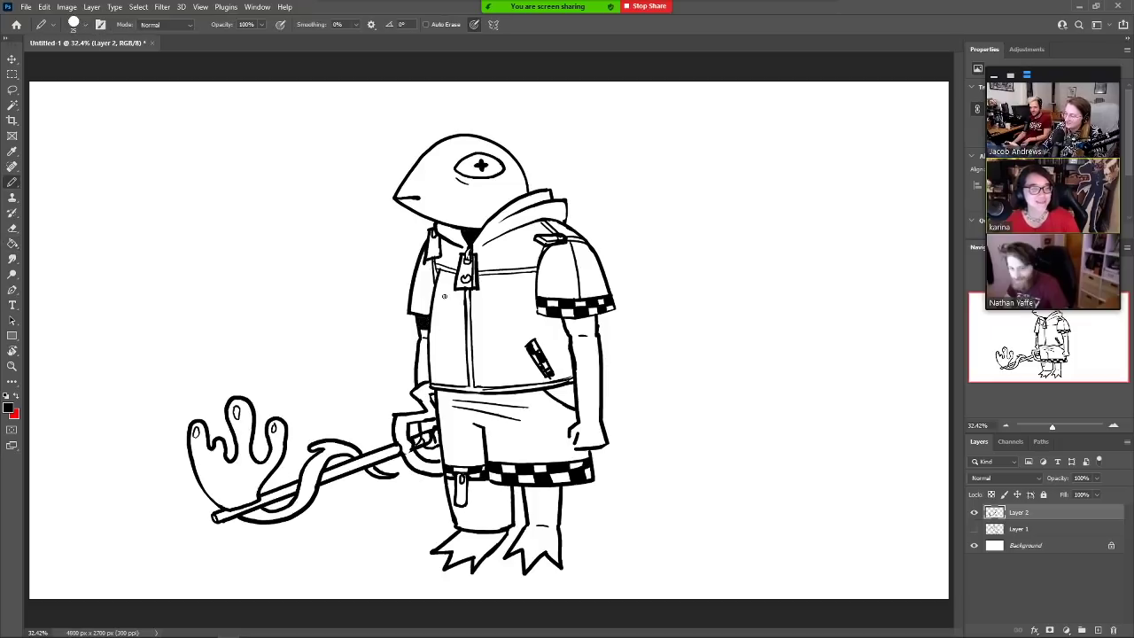
mouse_move(458, 292)
left_mouse_down()
mouse_move(496, 319)
mouse_move(527, 306)
mouse_move(448, 293)
mouse_move(500, 353)
left_mouse_up()
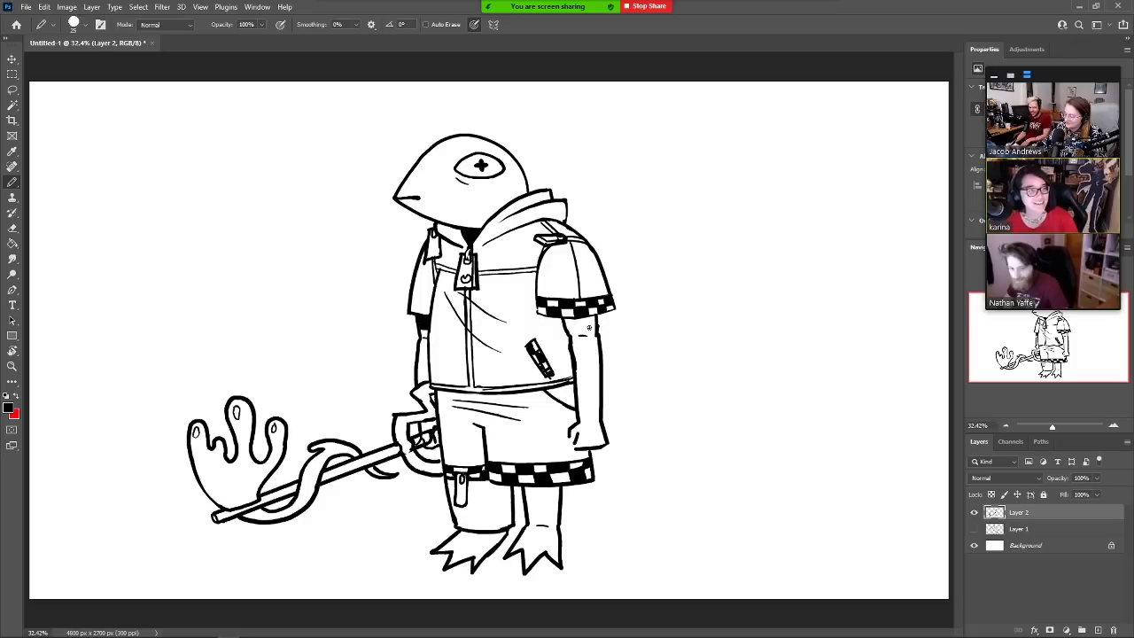
left_click_drag(574, 381, 441, 392)
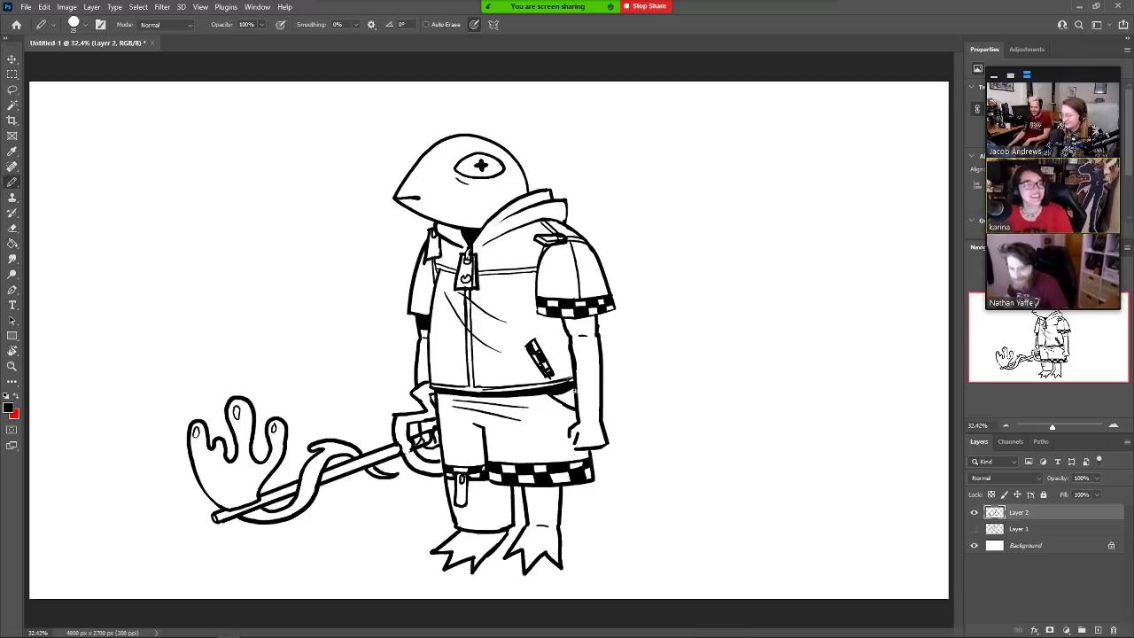
mouse_move(575, 391)
left_mouse_down()
mouse_move(556, 394)
mouse_move(575, 389)
left_mouse_up()
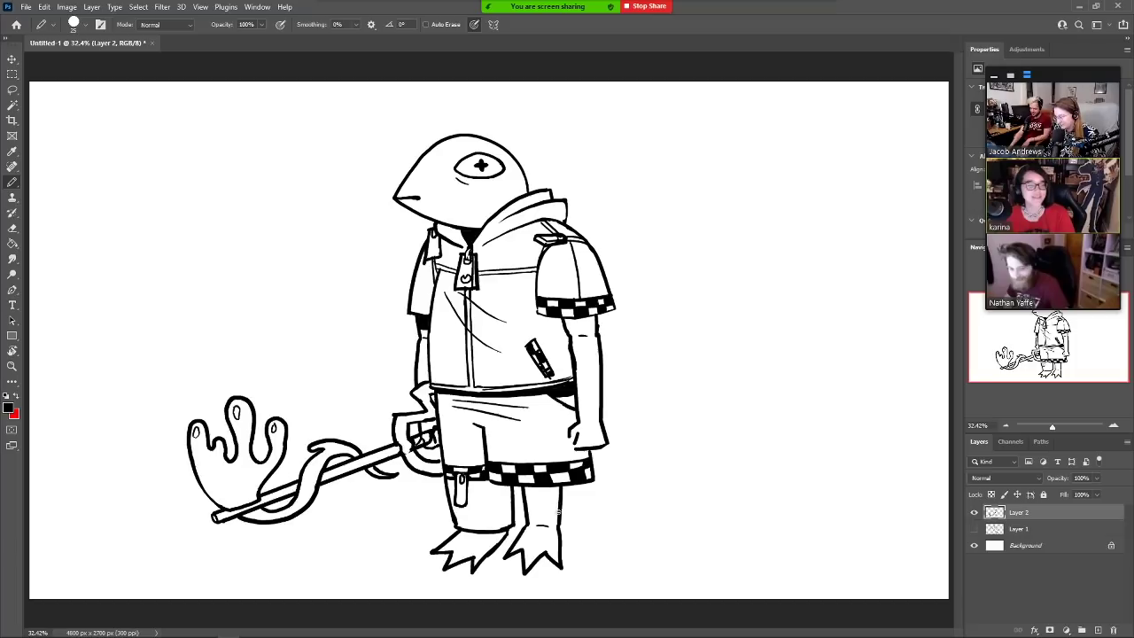
Fill the near leg's shadow below the shorts and the outlined shadow on top of the far foot with black
key("g")
left_click(532, 509)
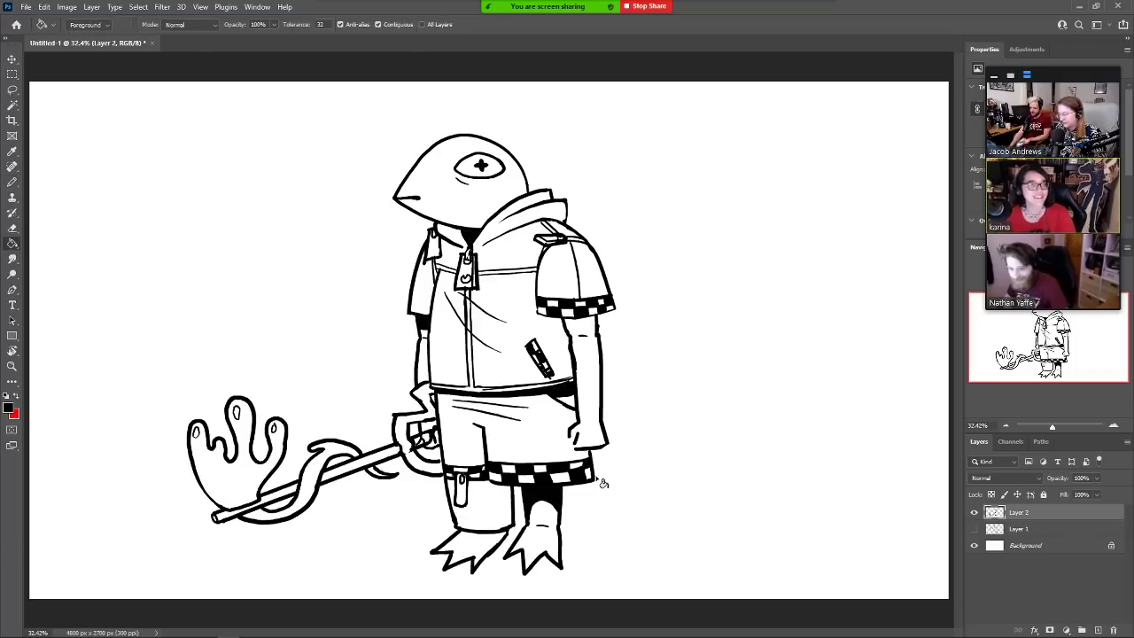
key("b")
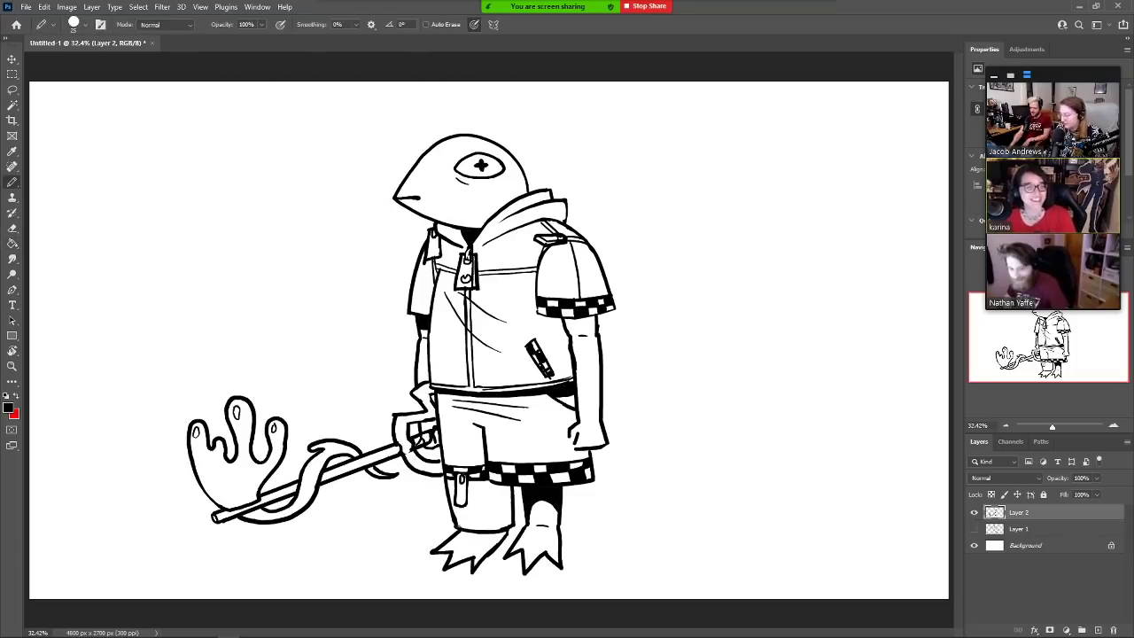
left_click_drag(452, 536, 489, 542)
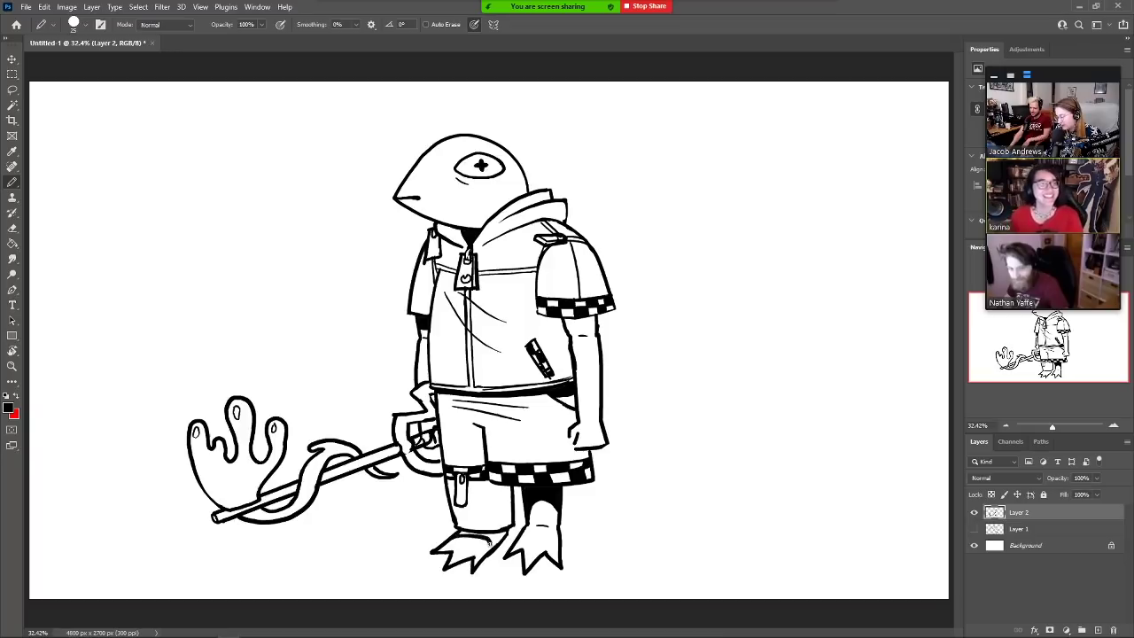
key("g")
left_click(497, 538)
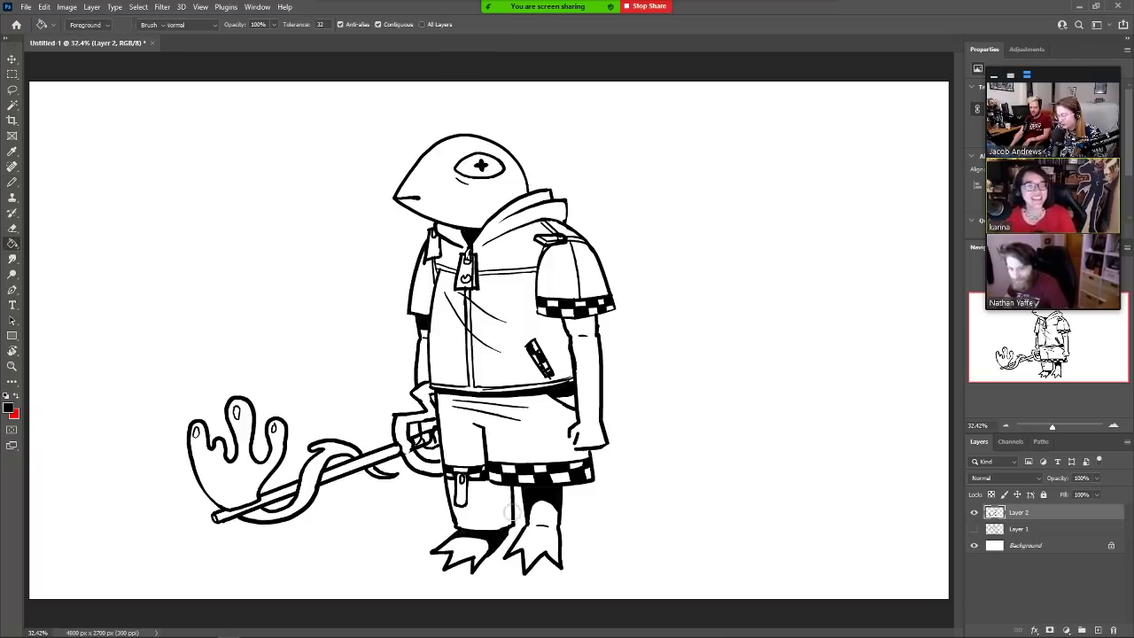
Erase and redraw the far foot's toes, and add stripes across the far sleeve
key("e")
left_click_drag(506, 533, 484, 557)
key("b")
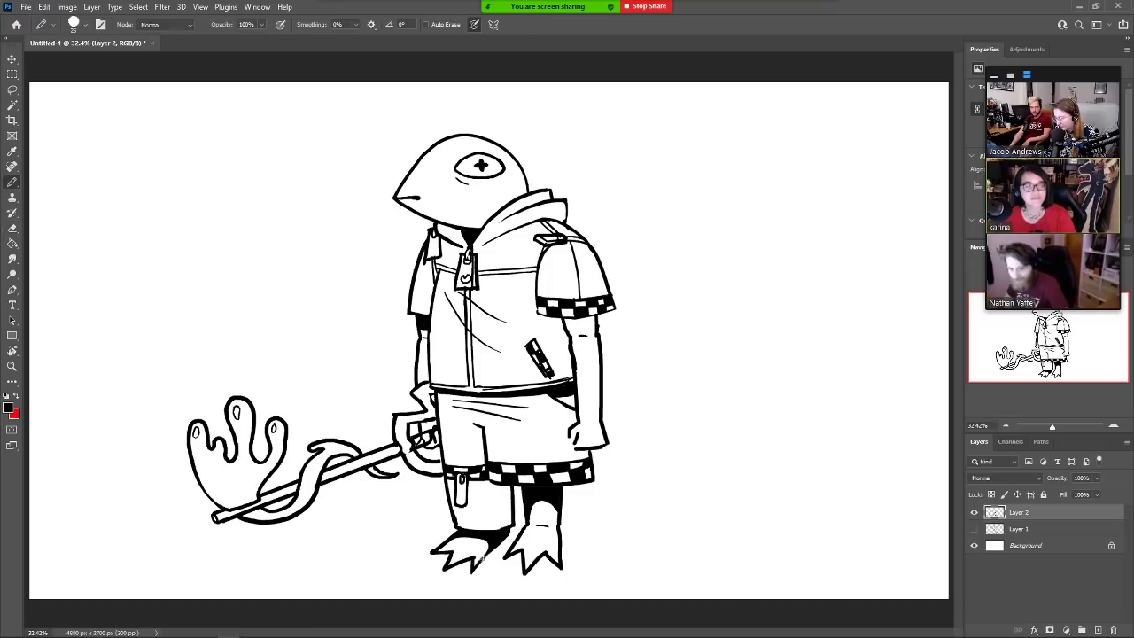
key("e")
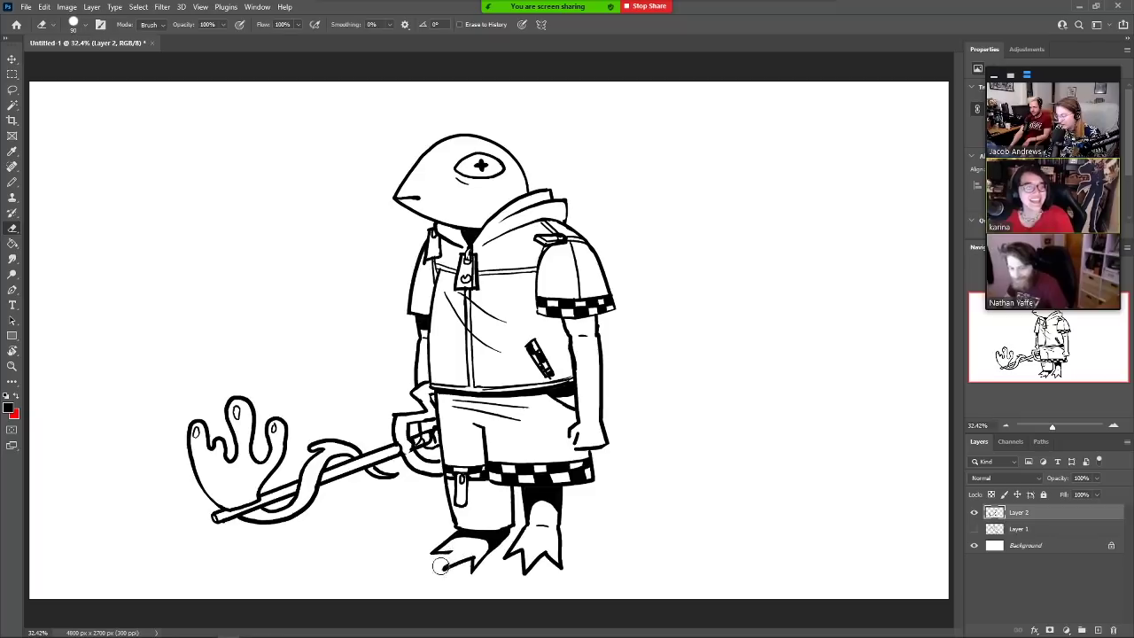
key("b")
key("e")
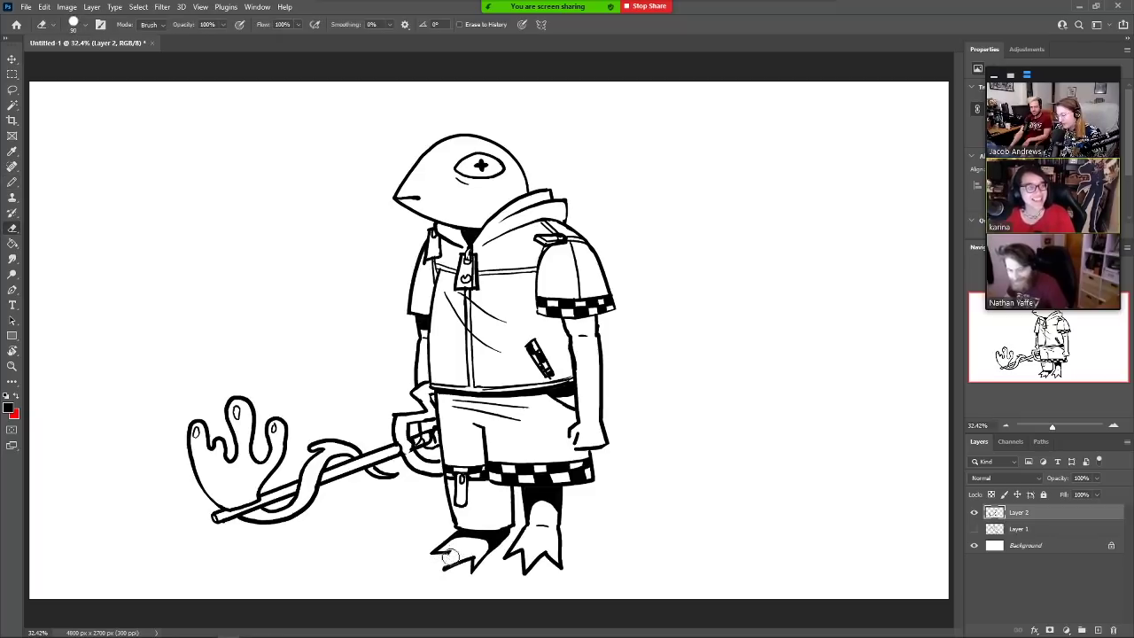
key("b")
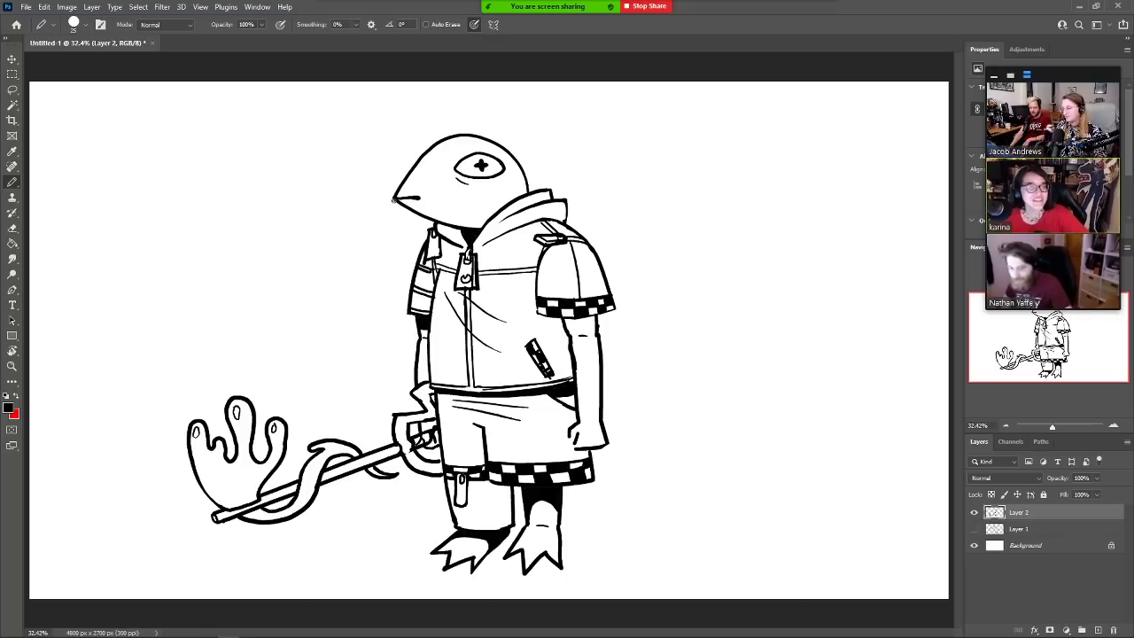
Erase the mark on the zipper tag and redraw it as a small heart, adding a short crease beside the eye
key("e")
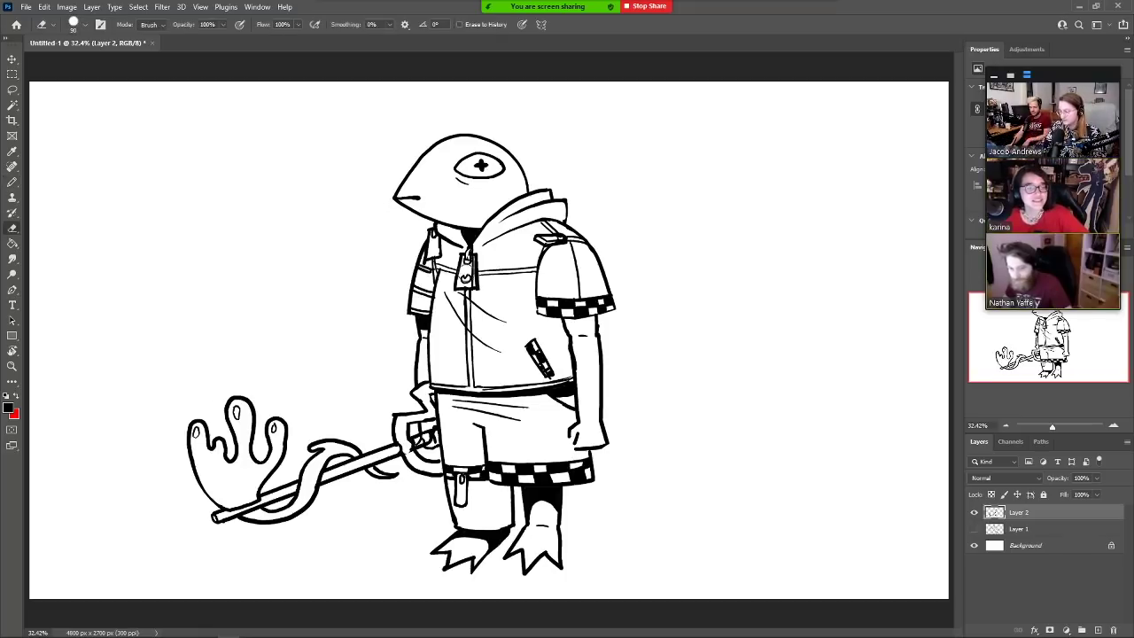
left_click_drag(461, 276, 463, 282)
key("b")
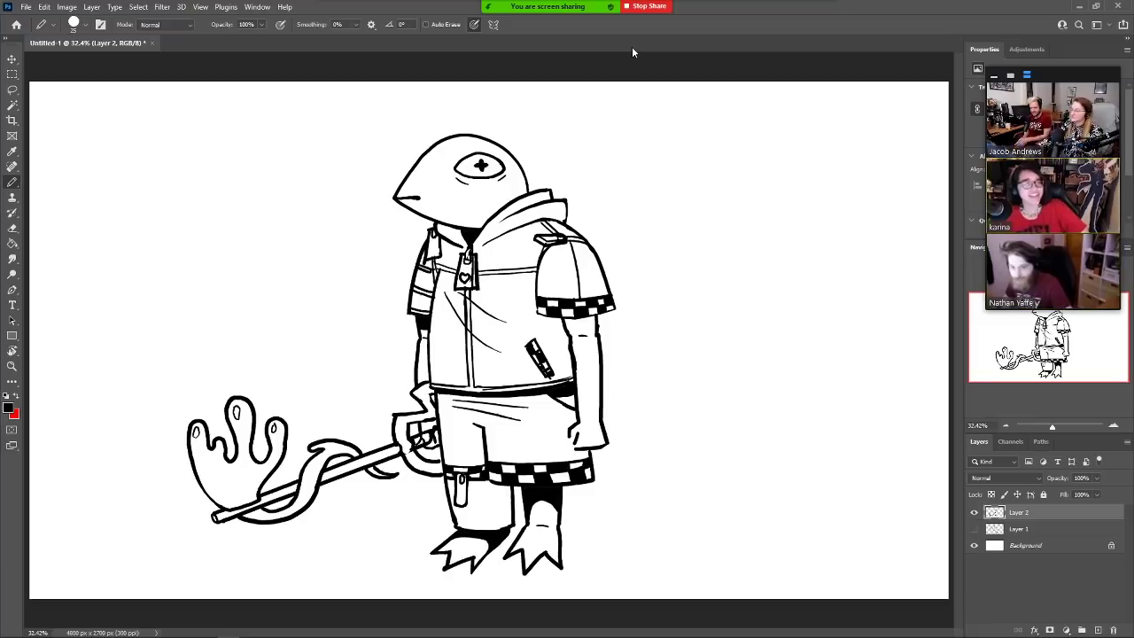
Show Layer 1, try moving the character beside the sketched figure, undo the moves and hide Layer 1 again
left_click(974, 529)
left_click(1037, 530)
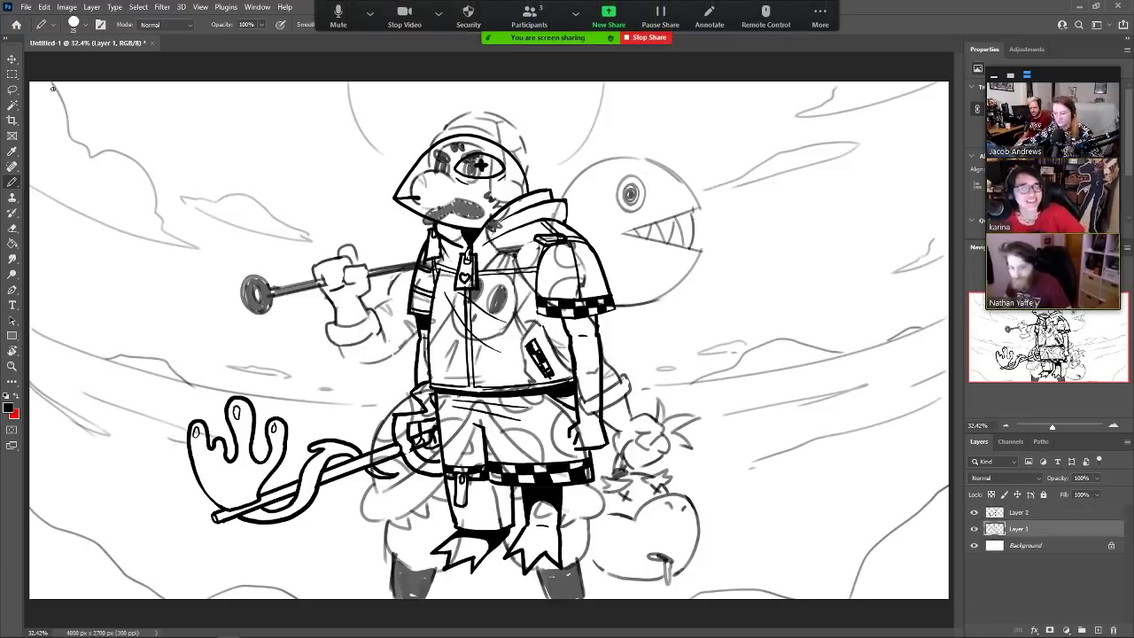
key("v")
mouse_move(423, 363)
left_mouse_down()
mouse_move(592, 373)
mouse_move(650, 390)
mouse_move(799, 489)
mouse_move(833, 475)
left_mouse_up()
key("ctrl+z")
left_click(1071, 511)
key("z")
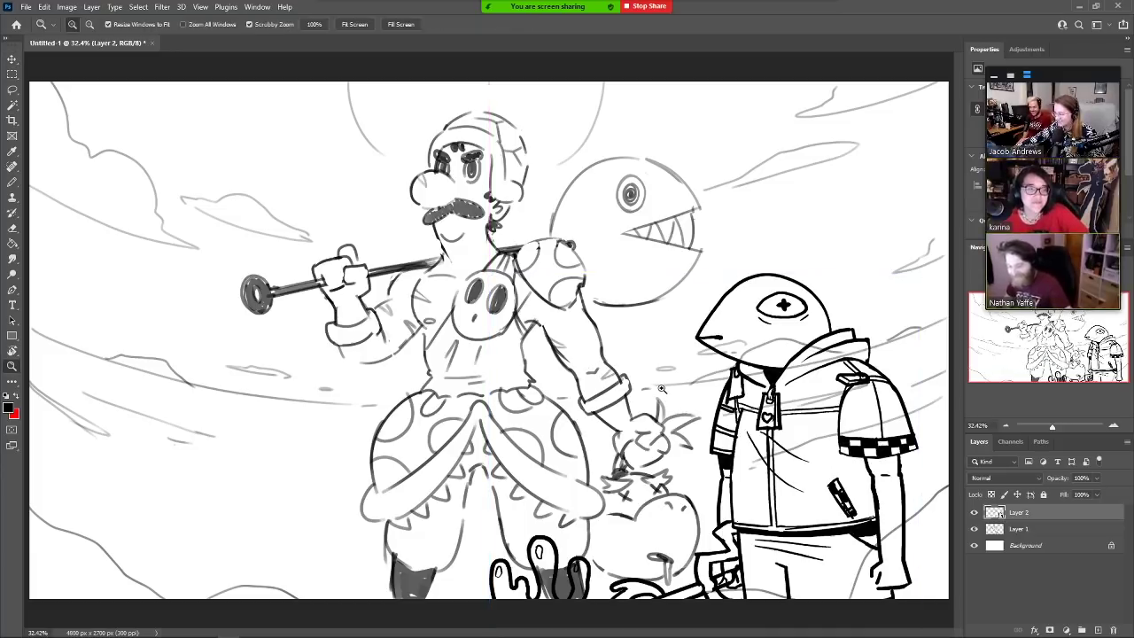
key("ctrl+z")
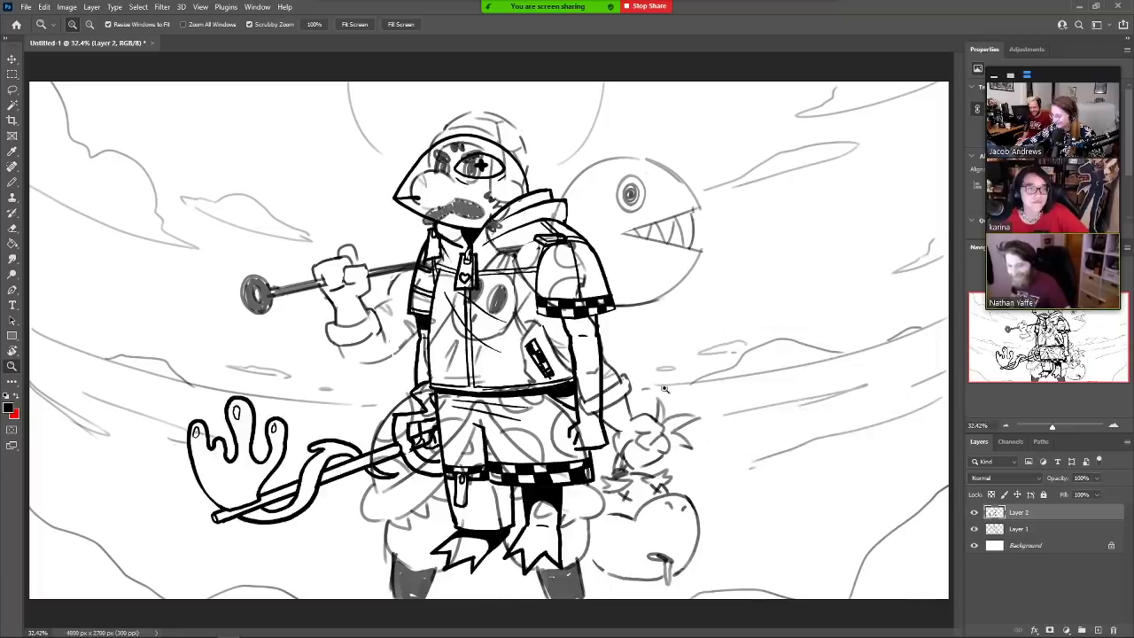
left_click(974, 529)
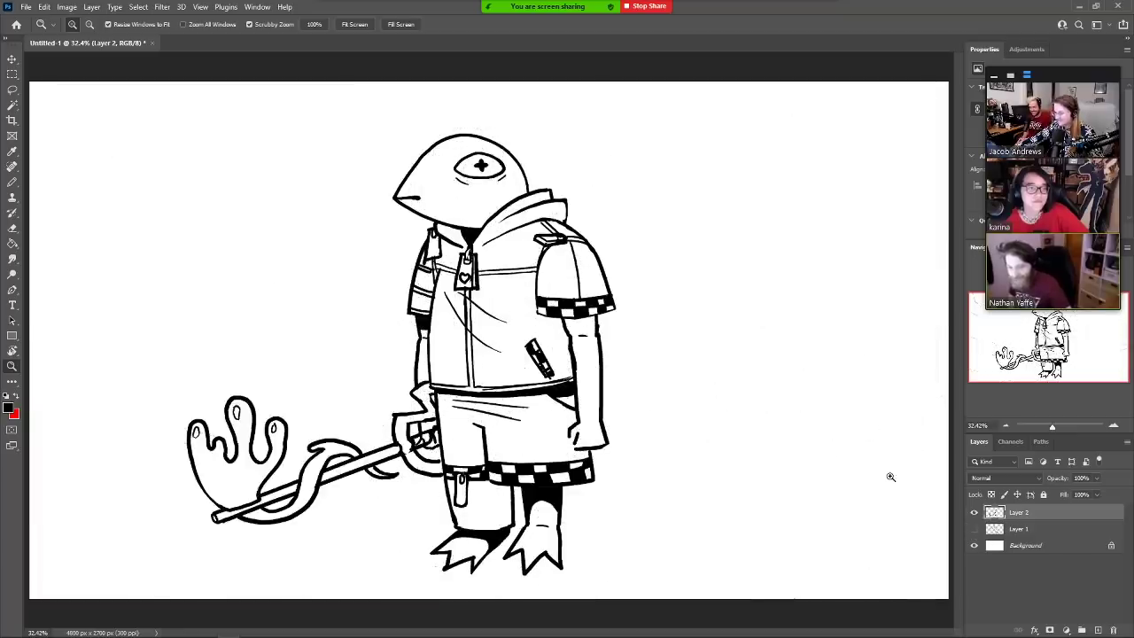
Stop sharing the screen and view the other participant's shared drawing in Zoom
left_click(660, 9)
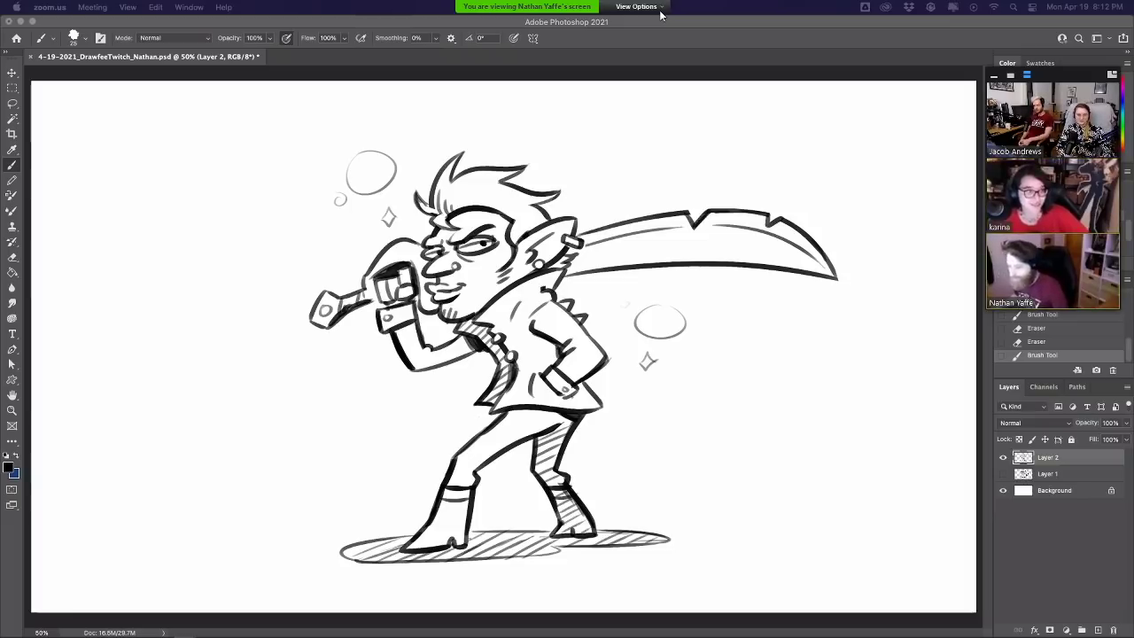
left_click(257, 208)
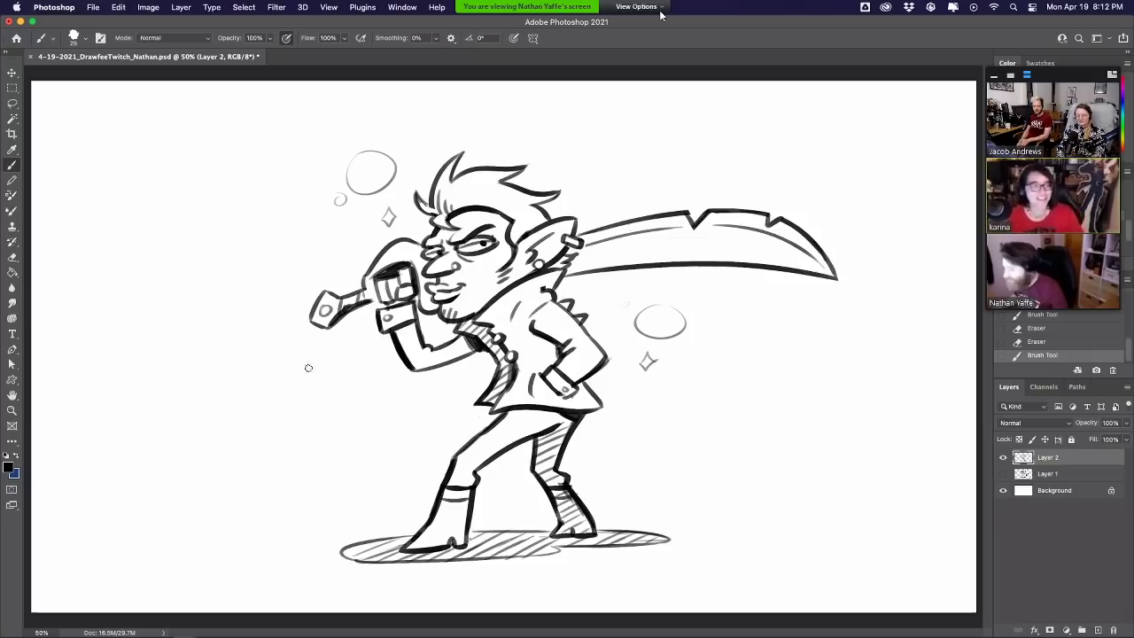
Hide Layer 2 and, on a new layer, draw a creature's curved forehead, snout tip and upturned mouth line
left_click(1004, 459)
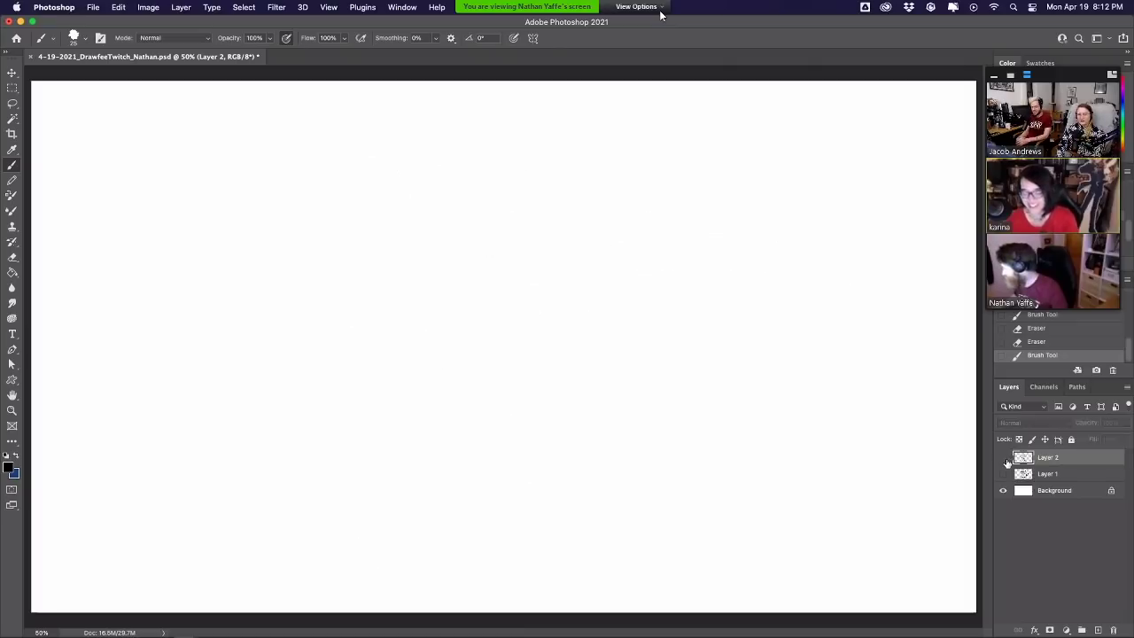
left_click(1100, 630)
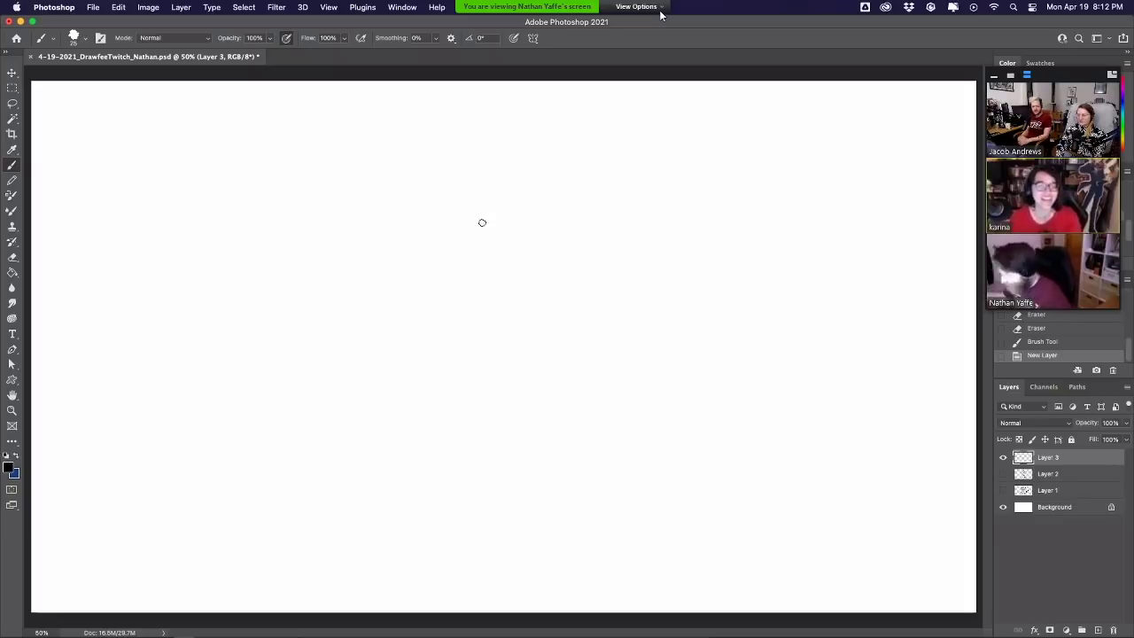
left_click_drag(398, 235, 454, 170)
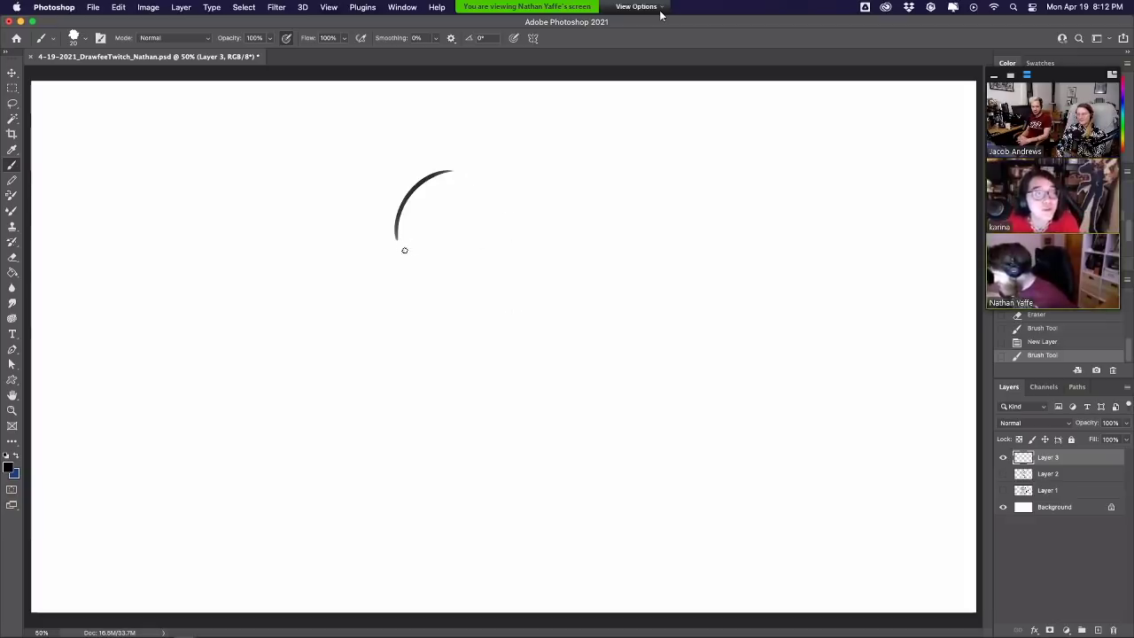
mouse_move(400, 242)
left_mouse_down()
mouse_move(453, 232)
mouse_move(398, 260)
mouse_move(463, 231)
mouse_move(459, 239)
mouse_move(478, 218)
left_mouse_up()
key("super+z")
key("super+z")
Draw the curved lower jaw, three small teeth along the mouth line and a dot nostril on the snout
left_click_drag(392, 265, 443, 304)
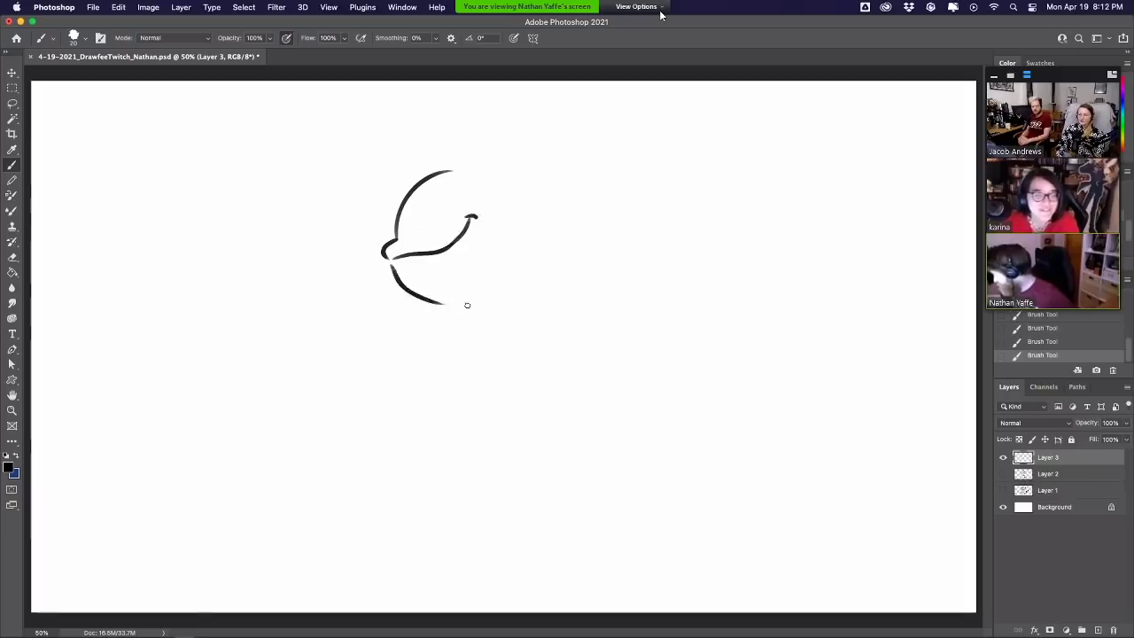
key("super+z")
left_click_drag(391, 263, 474, 299)
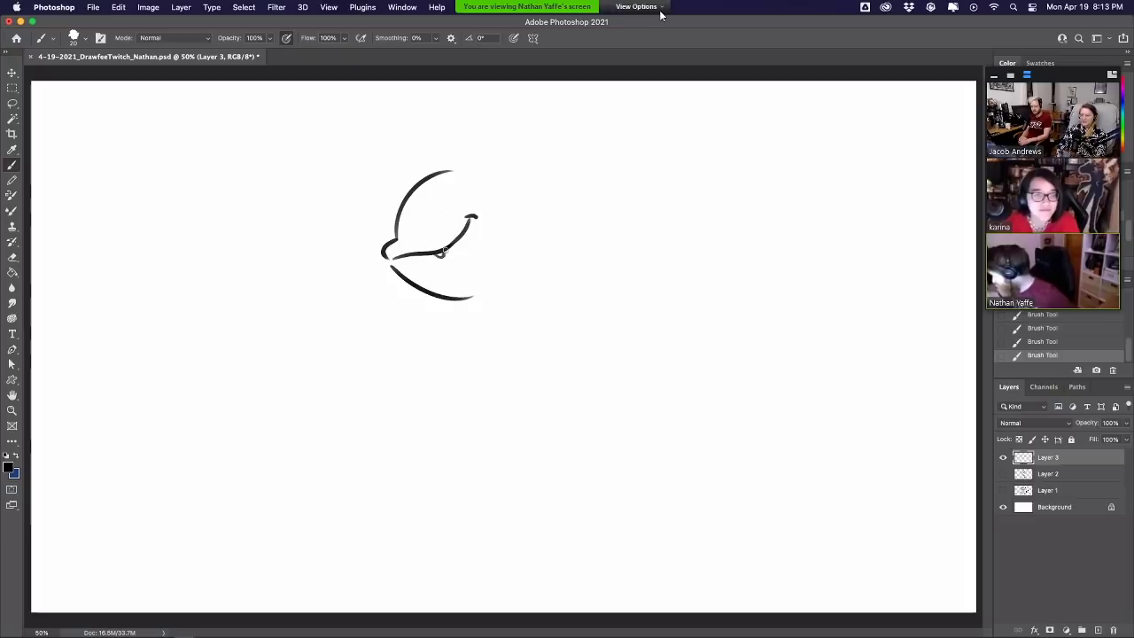
mouse_move(451, 247)
left_mouse_down()
mouse_move(460, 241)
mouse_move(422, 255)
left_mouse_up()
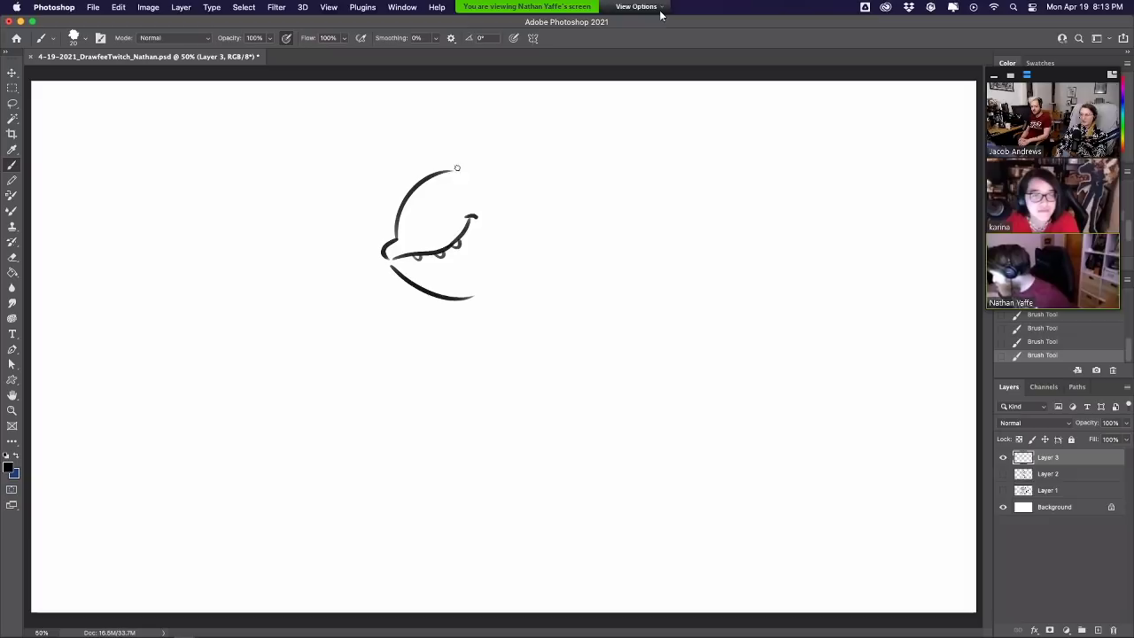
left_click_drag(403, 245, 406, 242)
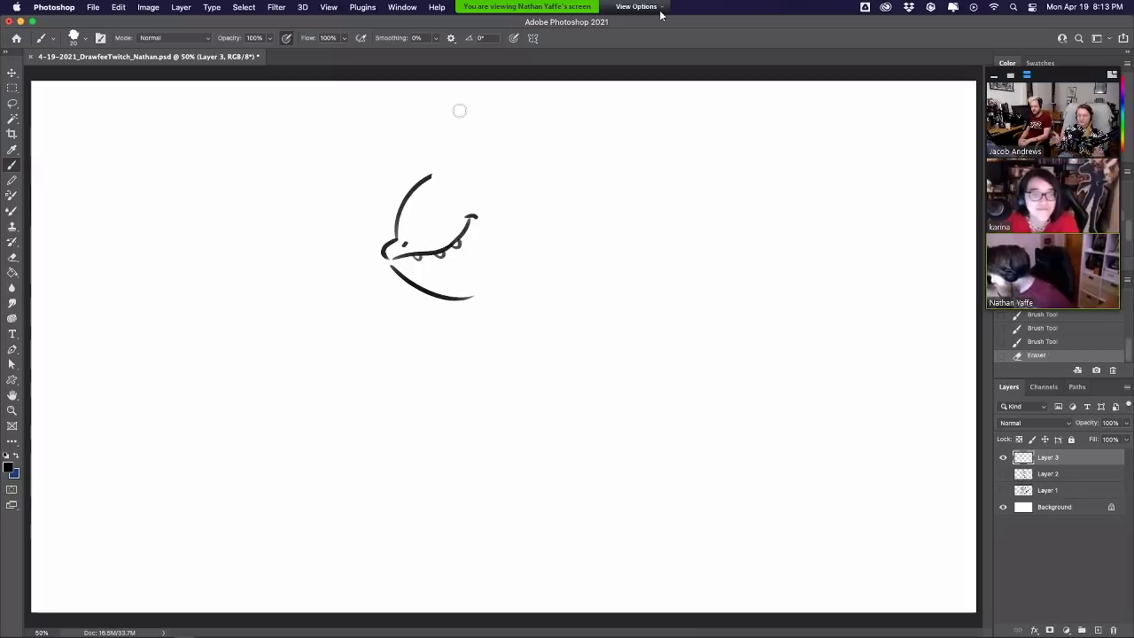
Erase the forehead curve's end and draw the brow plate, eye, rounded head segment and tall pointed ear
mouse_move(403, 229)
left_mouse_down()
mouse_move(437, 219)
mouse_move(466, 179)
left_mouse_up()
key("ctrl+z")
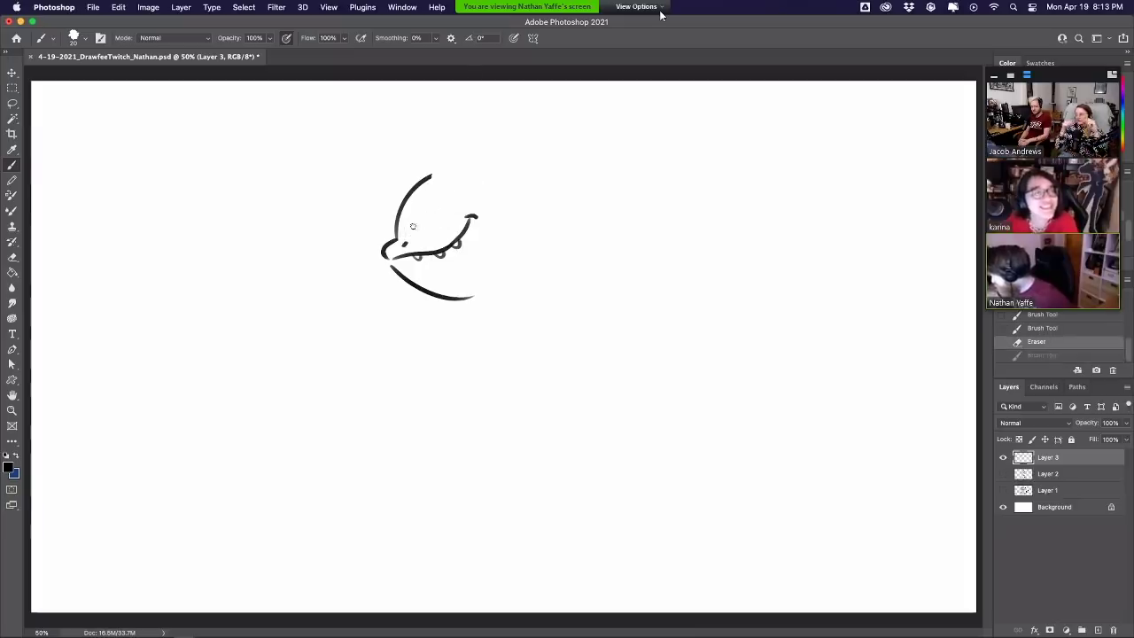
left_click_drag(404, 236, 466, 182)
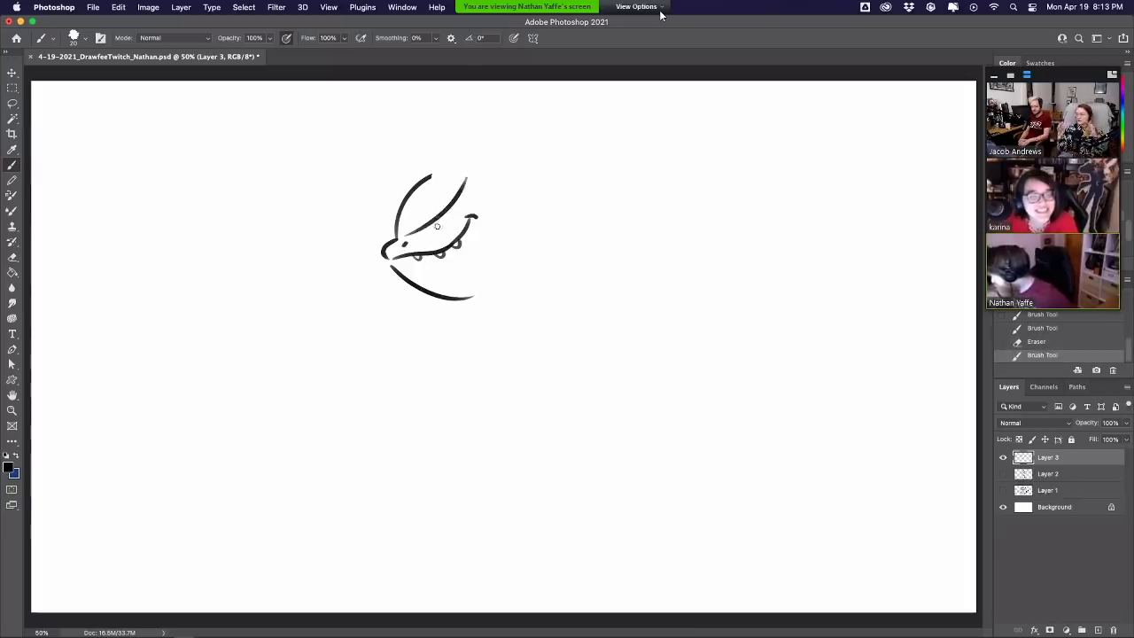
mouse_move(437, 226)
left_mouse_down()
mouse_move(468, 168)
mouse_move(551, 142)
mouse_move(505, 182)
mouse_move(519, 130)
mouse_move(503, 181)
mouse_move(513, 166)
left_mouse_up()
key("super+z")
key("super+z")
key("super+z")
mouse_move(445, 164)
left_mouse_down()
mouse_move(449, 146)
mouse_move(450, 165)
left_mouse_up()
key("super+z")
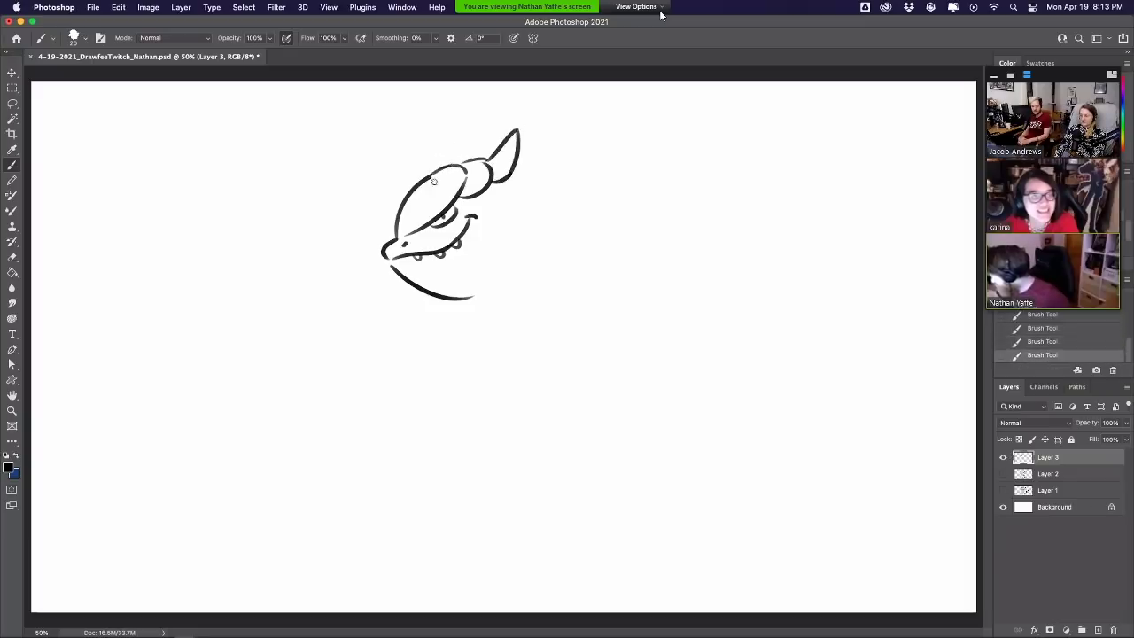
Add the smaller far ear above the brow plate and a rounded cheek shape below the near ear
mouse_move(404, 235)
left_mouse_down()
mouse_move(450, 139)
mouse_move(512, 216)
left_mouse_up()
key("super+z")
key("super+z")
key("super+z")
key("super+z")
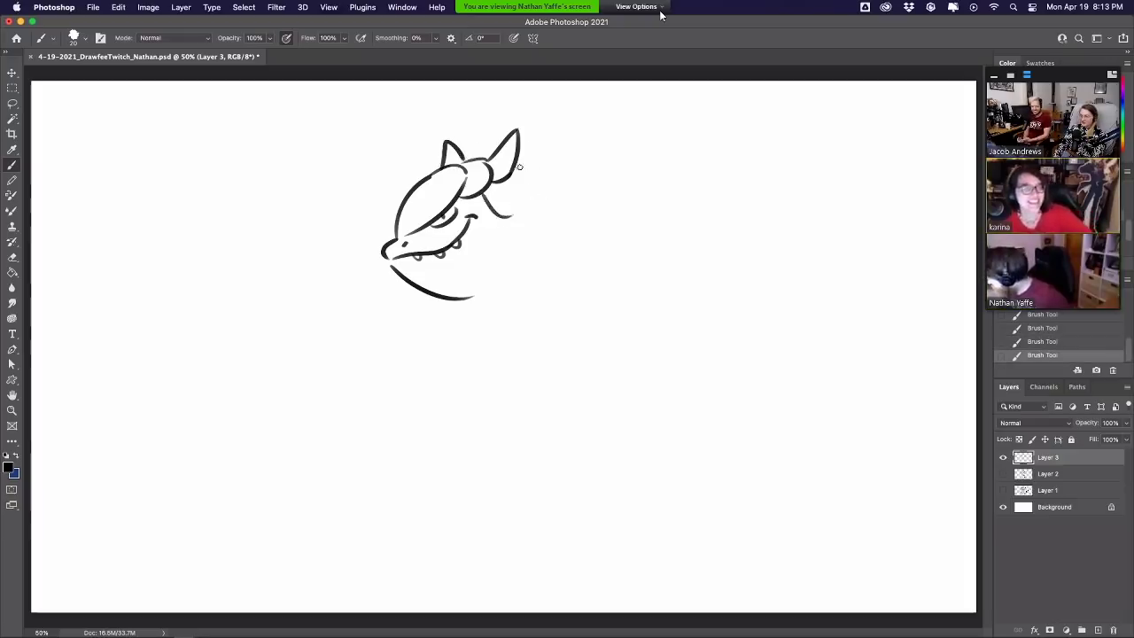
mouse_move(519, 167)
left_mouse_down()
mouse_move(535, 202)
mouse_move(514, 217)
left_mouse_up()
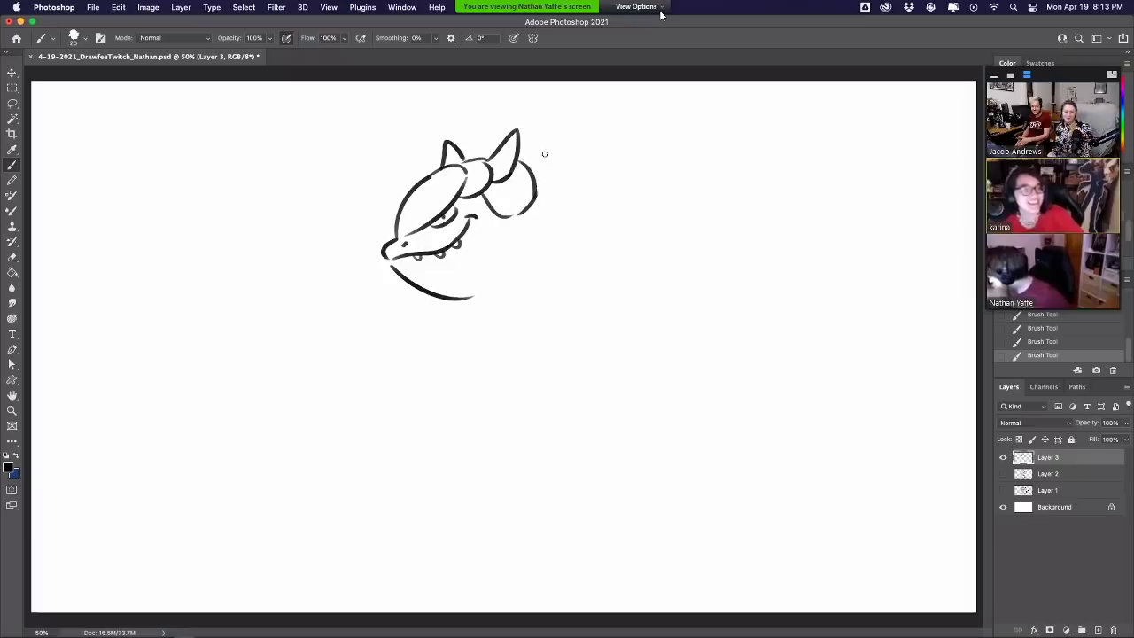
Move the head up and to the left, and draw the upper back, a U-shaped shoulder curve and a chest line
mouse_move(495, 189)
left_mouse_down()
mouse_move(425, 175)
mouse_move(574, 187)
left_mouse_up()
left_click(12, 165)
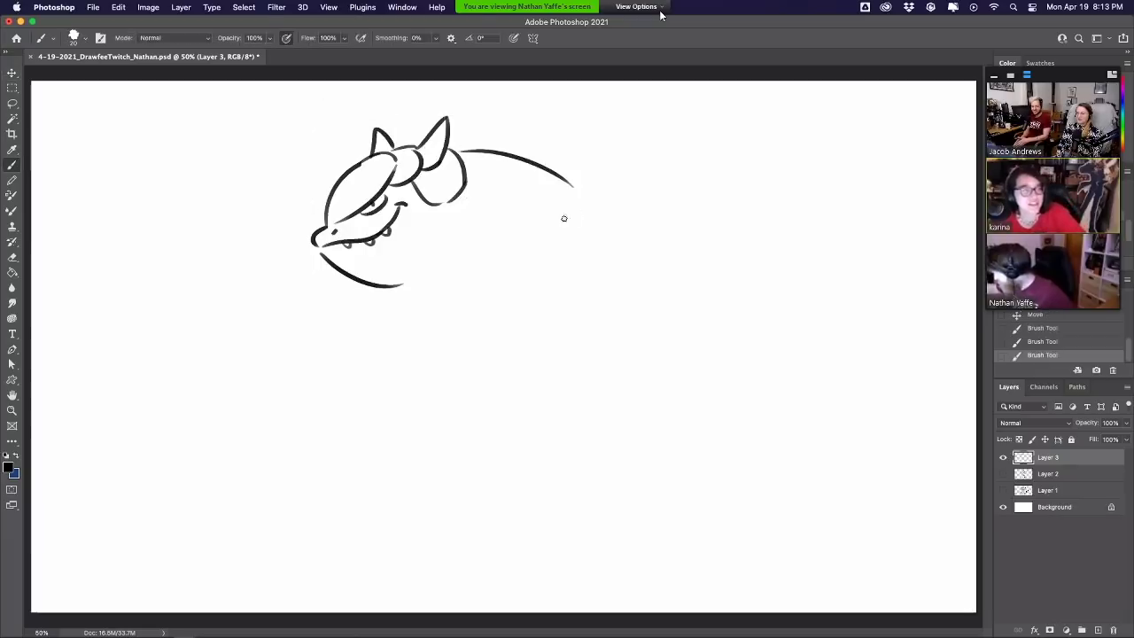
mouse_move(452, 203)
left_mouse_down()
mouse_move(481, 241)
mouse_move(509, 241)
mouse_move(494, 241)
mouse_move(540, 188)
left_mouse_up()
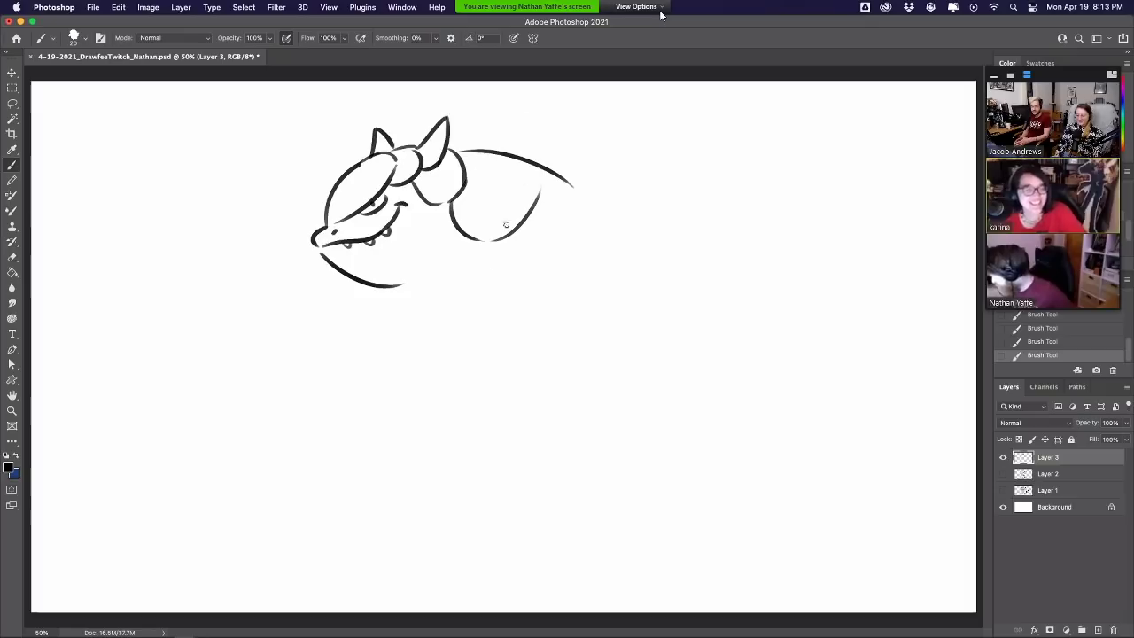
left_click_drag(447, 251, 412, 292)
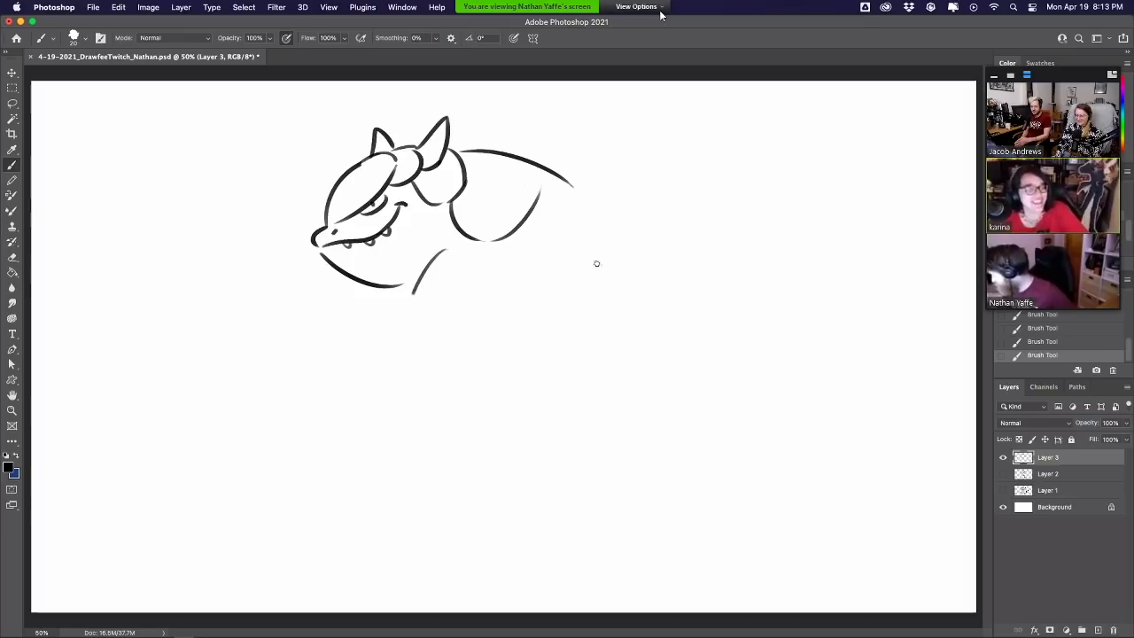
Extend the back into one long arc sloping down behind the creature, redrawing the stroke until it is smooth
left_click_drag(574, 187, 628, 264)
key("super+z")
left_click_drag(572, 186, 653, 277)
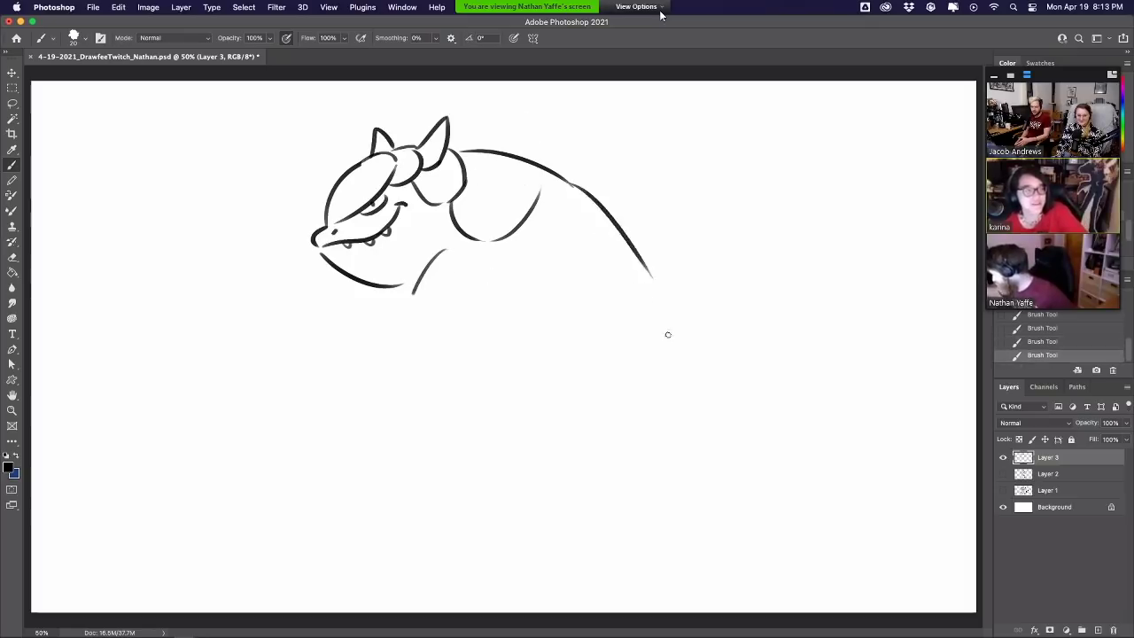
key("super+z")
left_click_drag(571, 186, 680, 300)
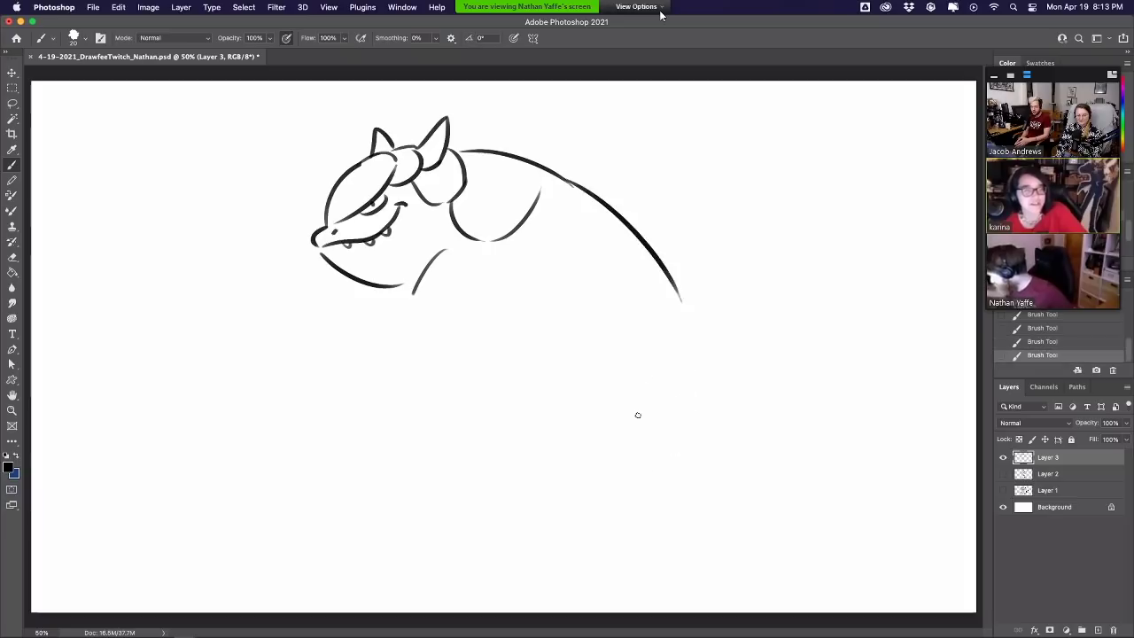
left_click_drag(654, 259, 713, 372)
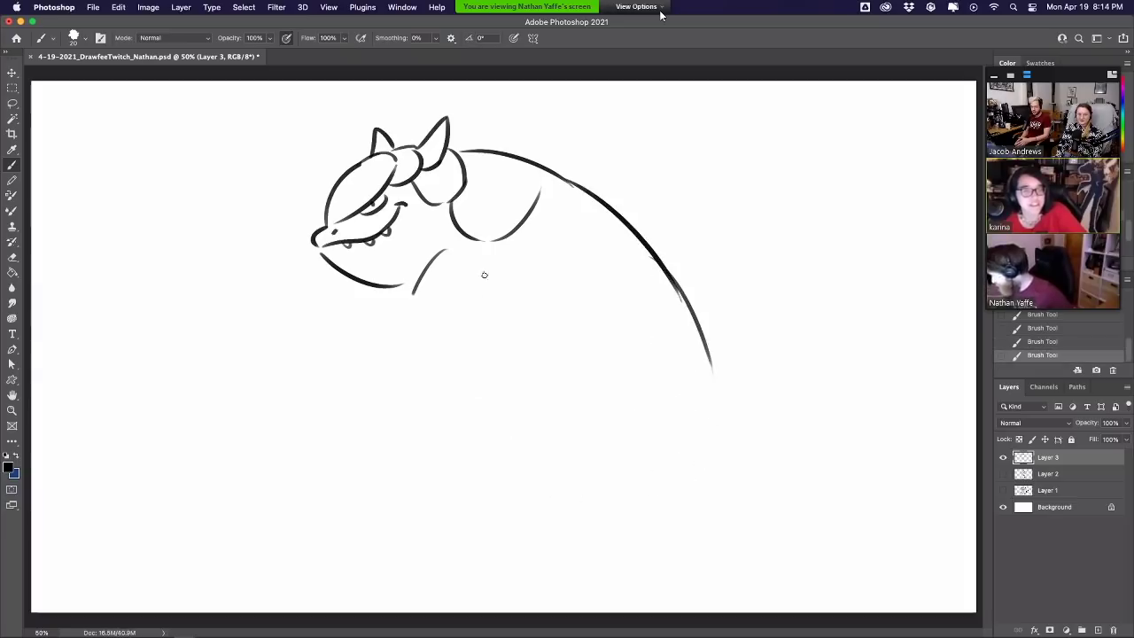
Draw a curved limb outline below the chest and erase the rear half of the U-shaped shoulder curve
mouse_move(440, 380)
left_mouse_down()
mouse_move(413, 450)
mouse_move(486, 351)
left_mouse_up()
key("super+z")
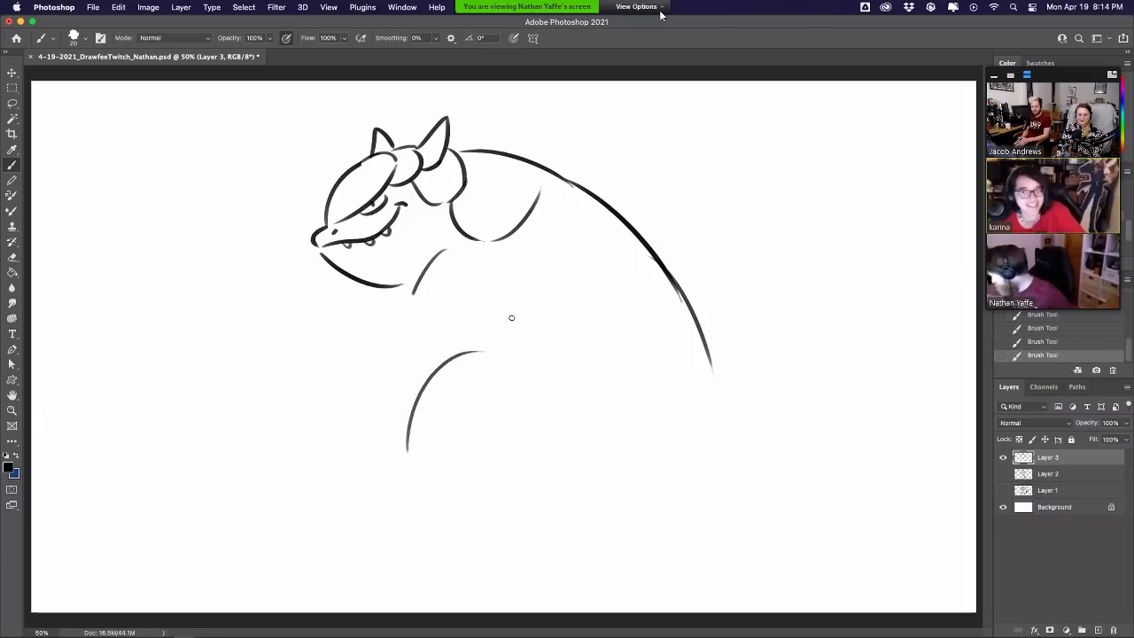
mouse_move(500, 236)
left_mouse_down()
mouse_move(572, 182)
mouse_move(524, 208)
mouse_move(509, 234)
mouse_move(534, 205)
left_mouse_up()
key("super+z")
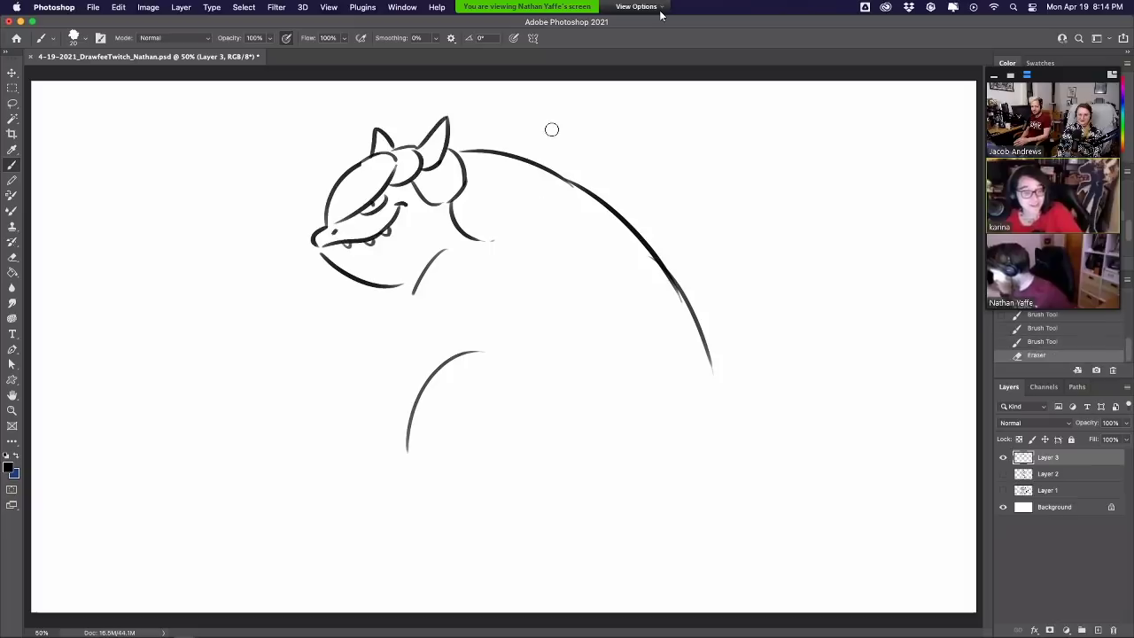
Try a raised pointed collar behind the cheek with a higher line meeting the back
left_click_drag(459, 174, 461, 128)
key("super+z")
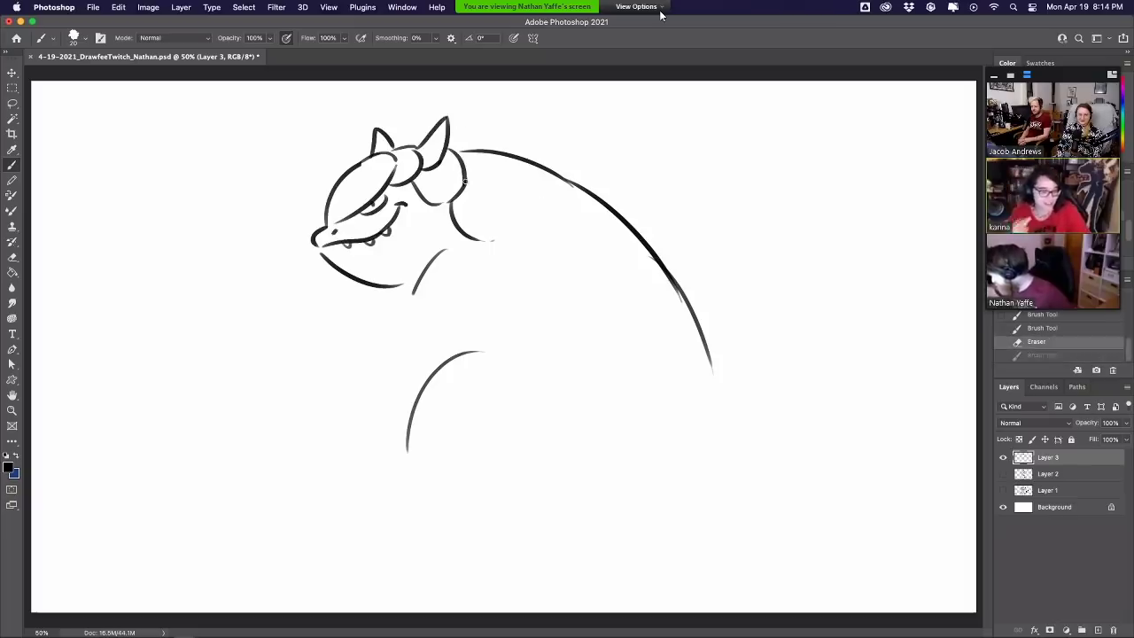
mouse_move(466, 188)
left_mouse_down()
mouse_move(473, 130)
mouse_move(532, 148)
mouse_move(564, 174)
left_mouse_up()
mouse_move(460, 149)
left_mouse_down()
mouse_move(473, 122)
mouse_move(459, 147)
mouse_move(474, 139)
left_mouse_up()
key("super+z")
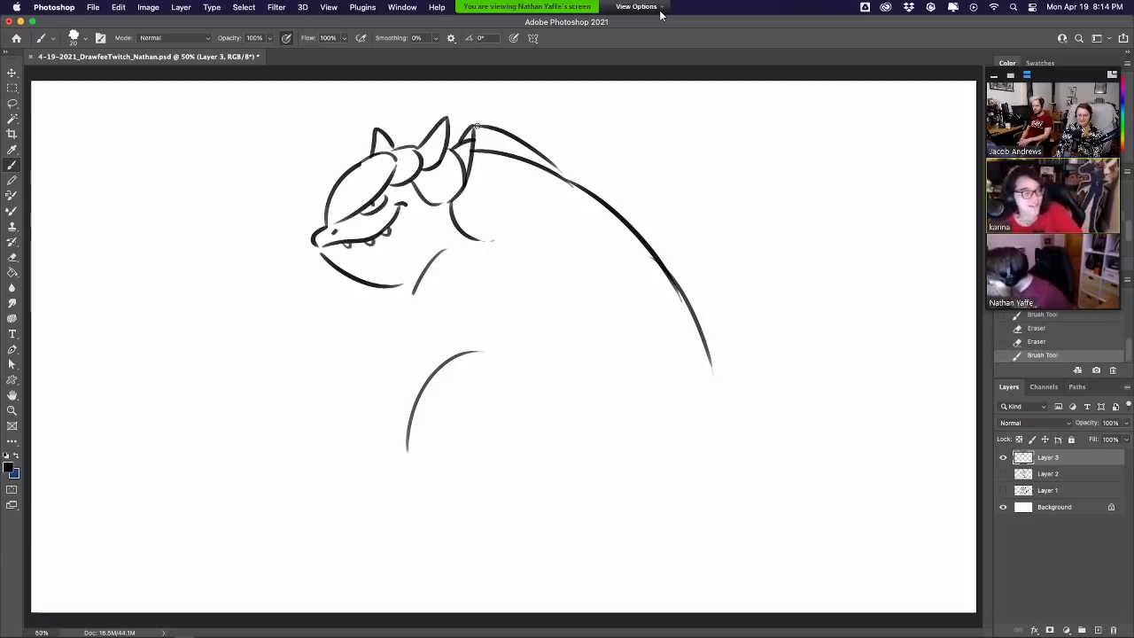
key("ctrl+z")
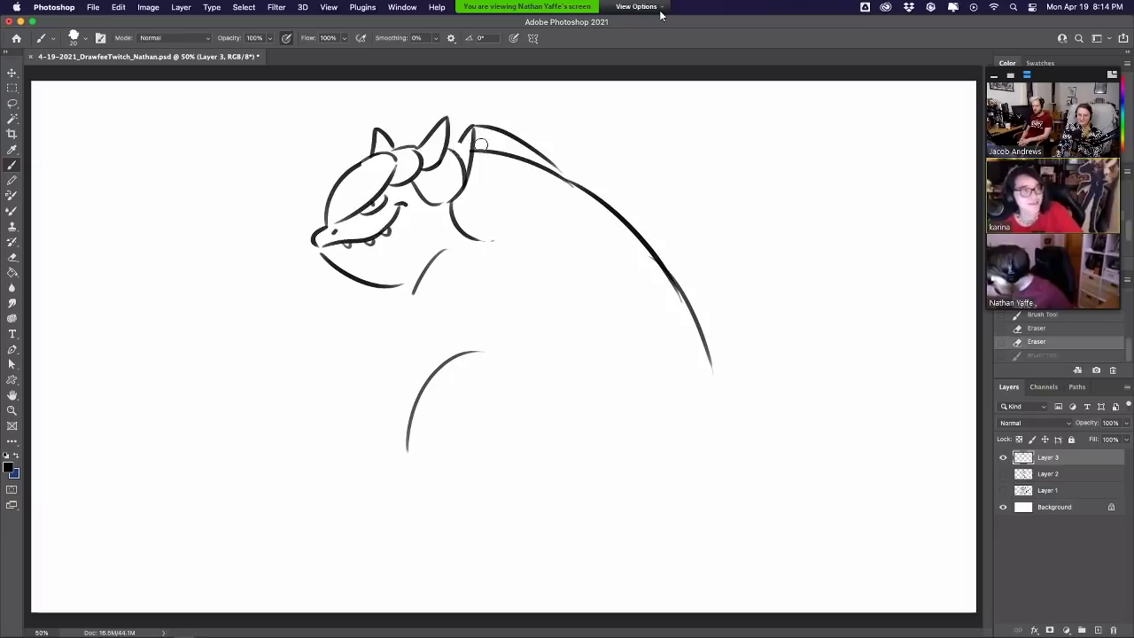
Erase the collar and upper back lines, and redraw a small pointed plate behind the cheek with a smooth upper back
mouse_move(478, 152)
left_mouse_down()
mouse_move(510, 159)
mouse_move(494, 127)
mouse_move(465, 142)
left_mouse_up()
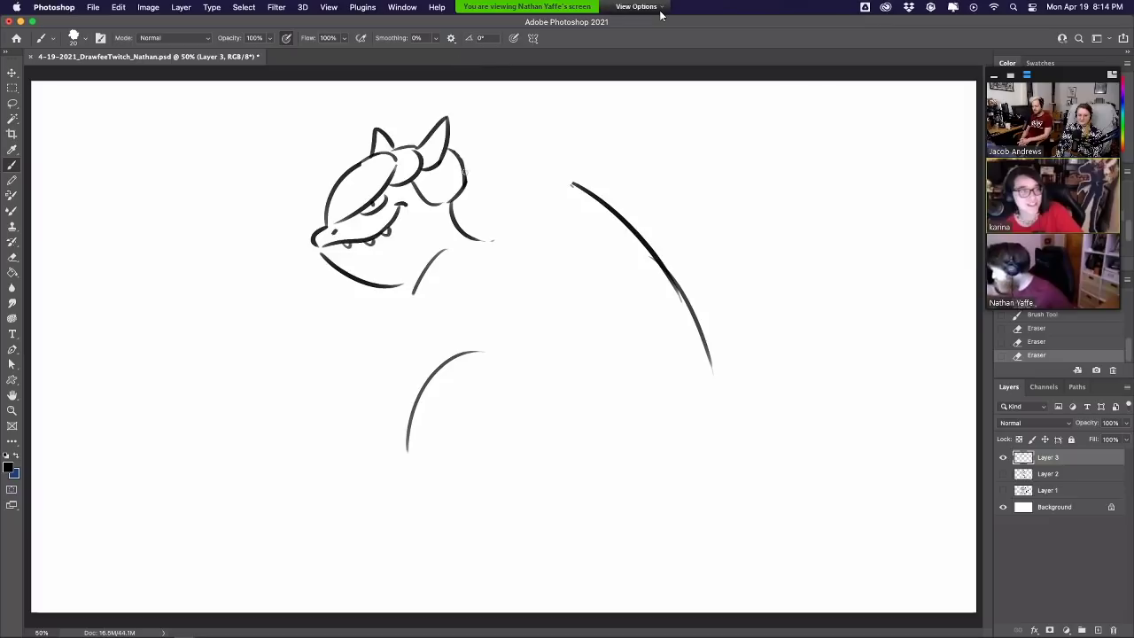
left_click_drag(463, 188, 477, 147)
left_click_drag(573, 184, 474, 145)
key("super+z")
key("super+z")
key("super+z")
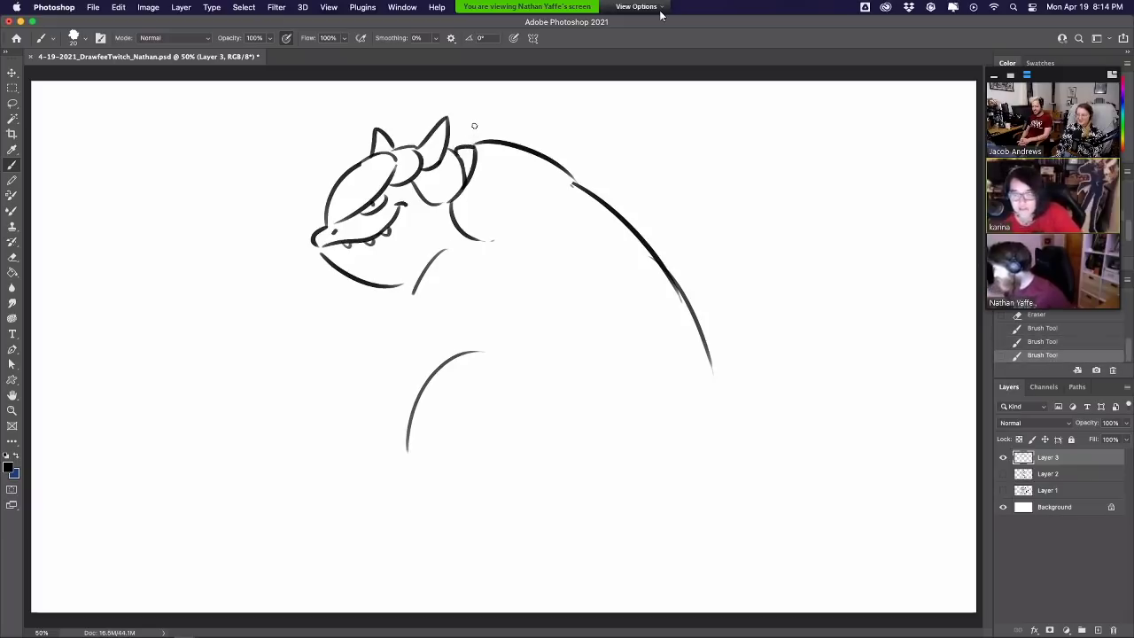
Draw the chest's lower edge and two curved armor bands running from the chest up to the back
mouse_move(414, 303)
left_mouse_down()
mouse_move(514, 271)
mouse_move(576, 181)
left_mouse_up()
key("ctrl+z")
left_click_drag(496, 237, 574, 180)
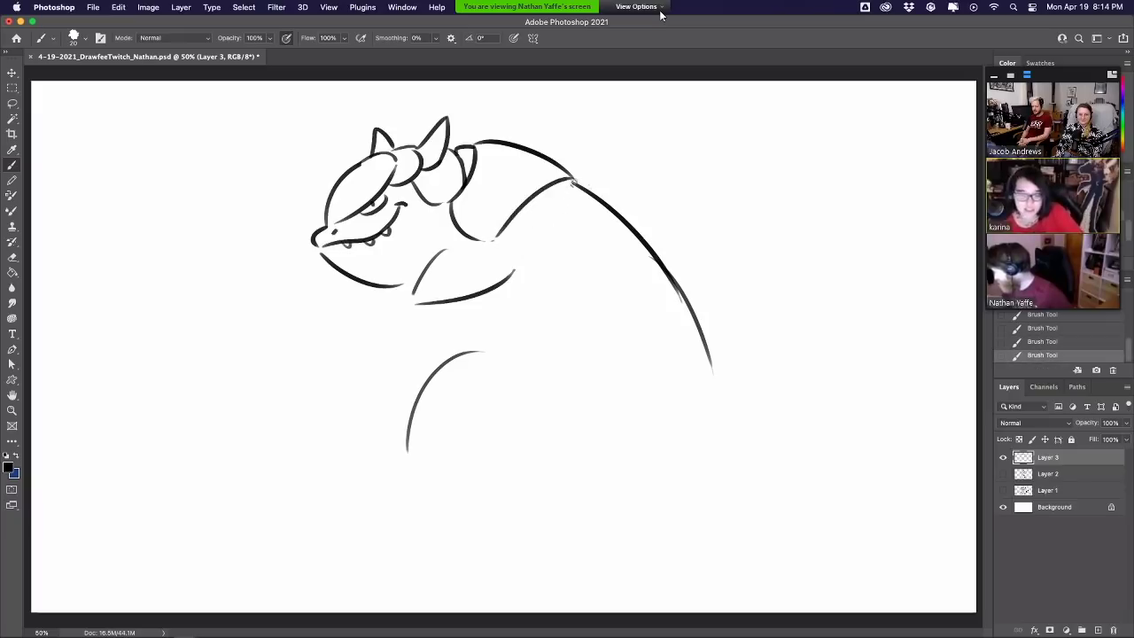
mouse_move(494, 243)
left_mouse_down()
mouse_move(515, 271)
mouse_move(632, 239)
left_mouse_up()
key("super+z")
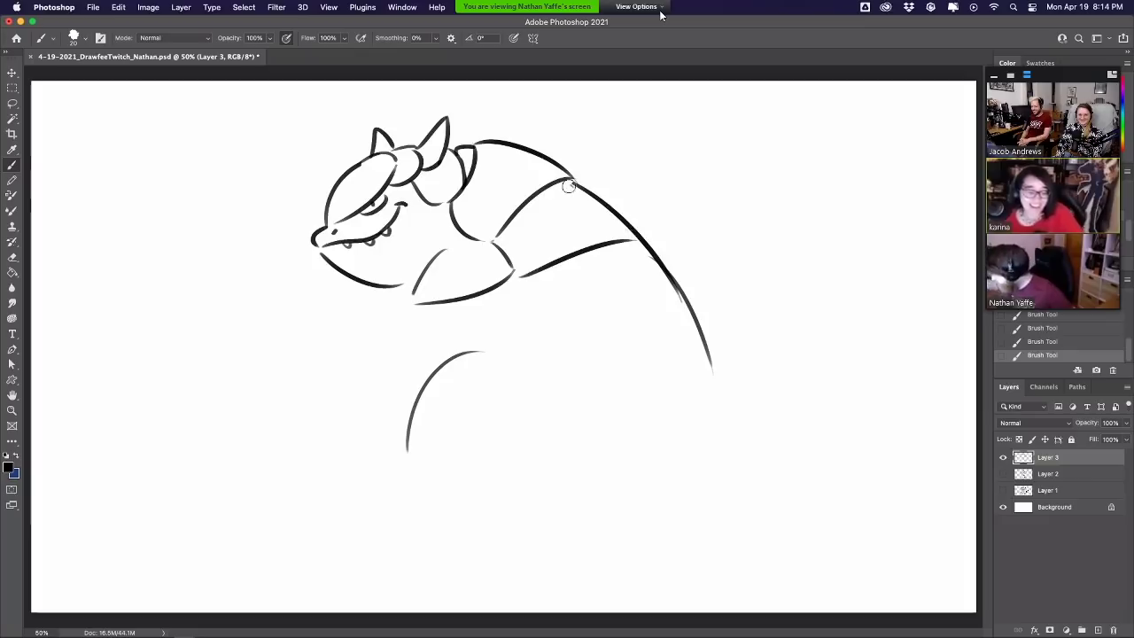
Erase the back outline between the two armor bands and redraw it as a bulging plate edge
left_click_drag(572, 182, 636, 233)
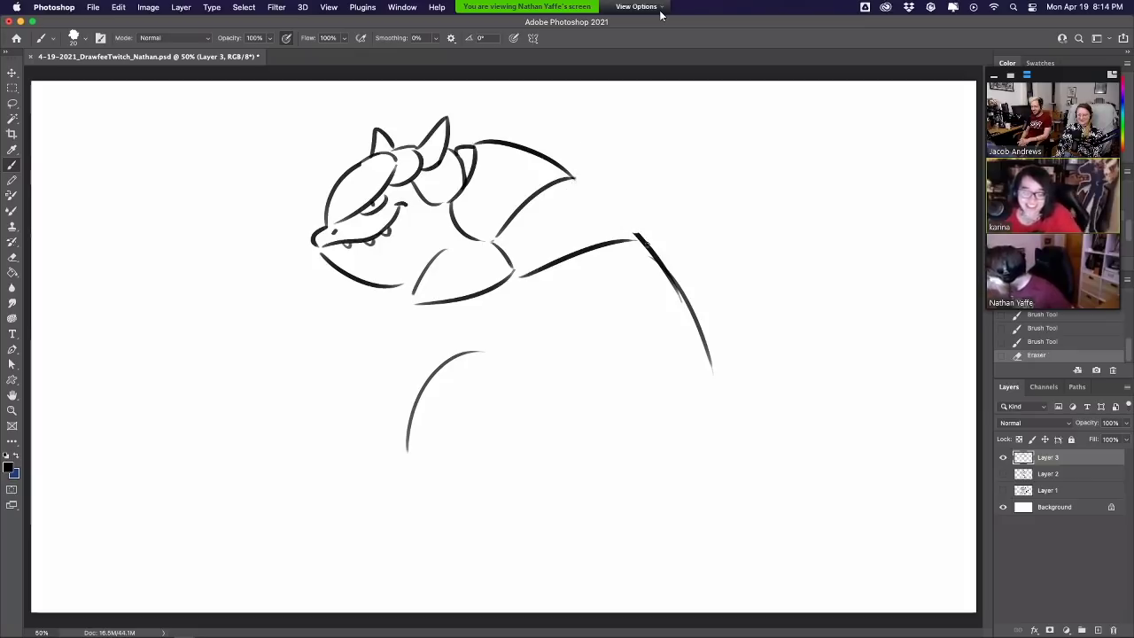
left_click_drag(574, 178, 638, 236)
key("ctrl+z")
left_click_drag(574, 177, 638, 237)
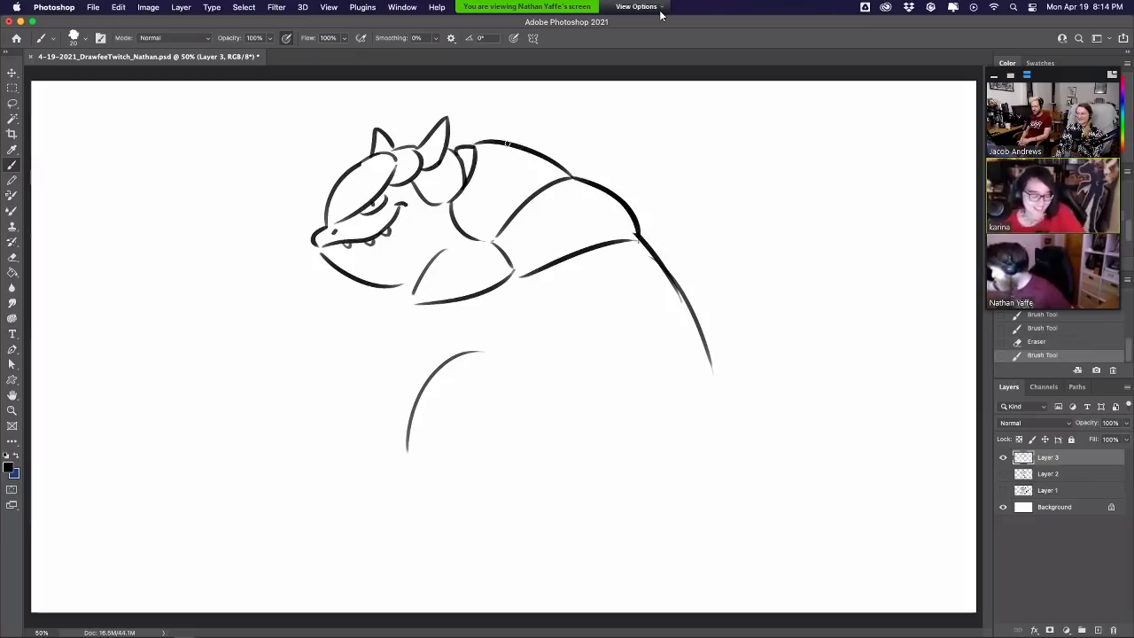
Add a small spike on the upper back and a larger spike on the plate behind it, erasing the overlapping outline
left_click_drag(518, 145, 545, 155)
key("super+z")
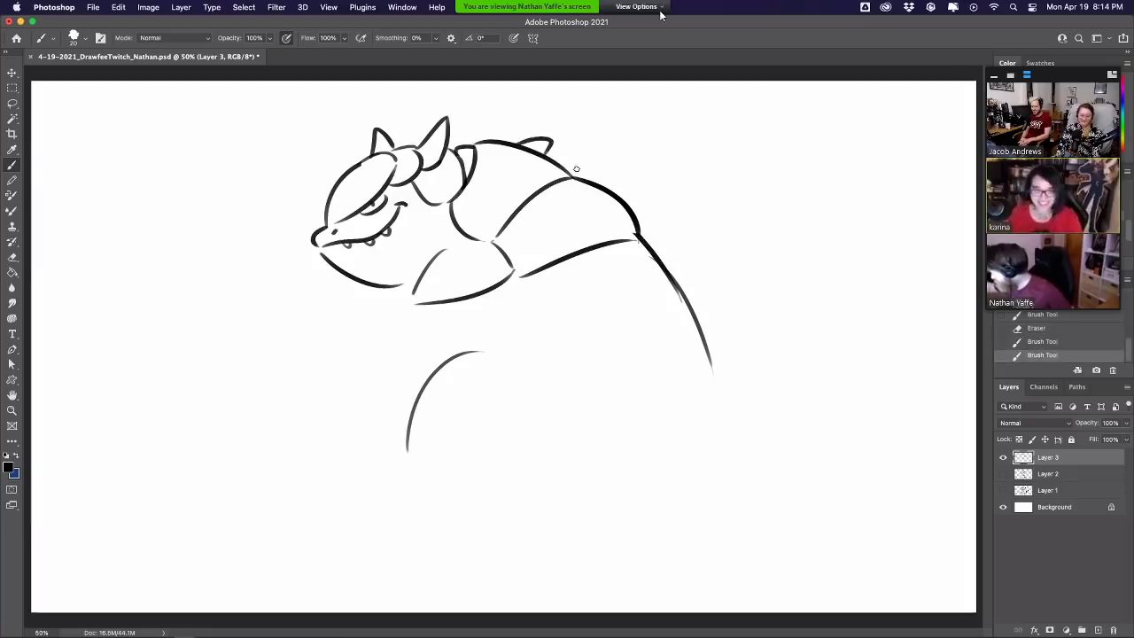
mouse_move(608, 186)
left_mouse_down()
mouse_move(645, 197)
mouse_move(617, 211)
mouse_move(594, 190)
mouse_move(661, 195)
left_mouse_up()
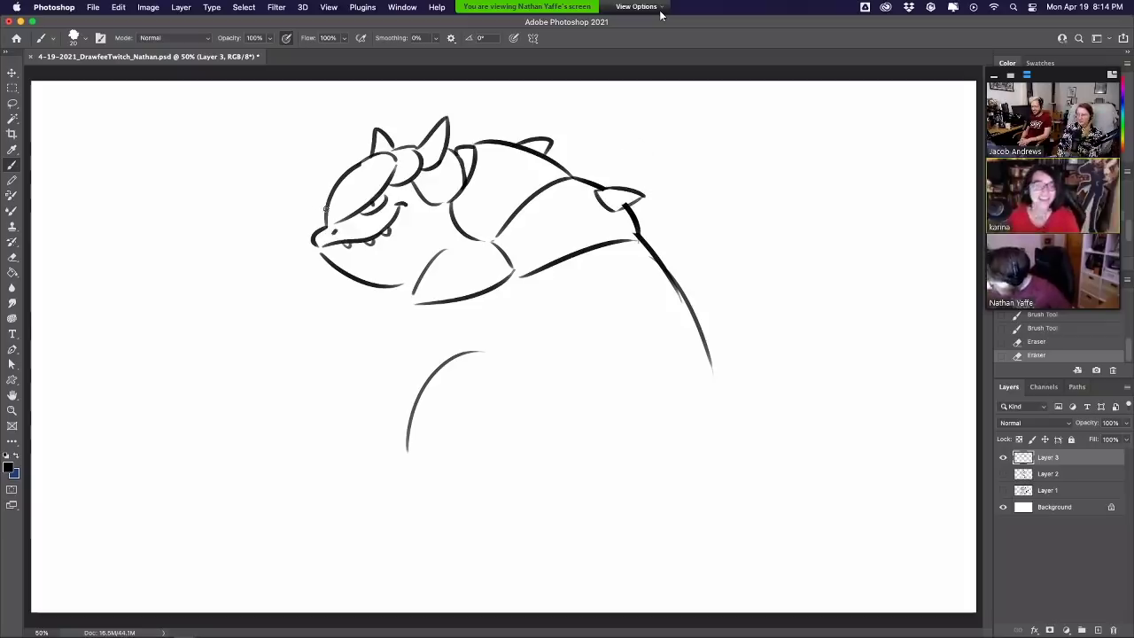
Draw a large curved horn rising from the forehead above the snout, redoing its edges until they meet at a point
mouse_move(323, 204)
left_mouse_down()
mouse_move(330, 113)
mouse_move(322, 133)
mouse_move(348, 169)
left_mouse_up()
key("ctrl+z")
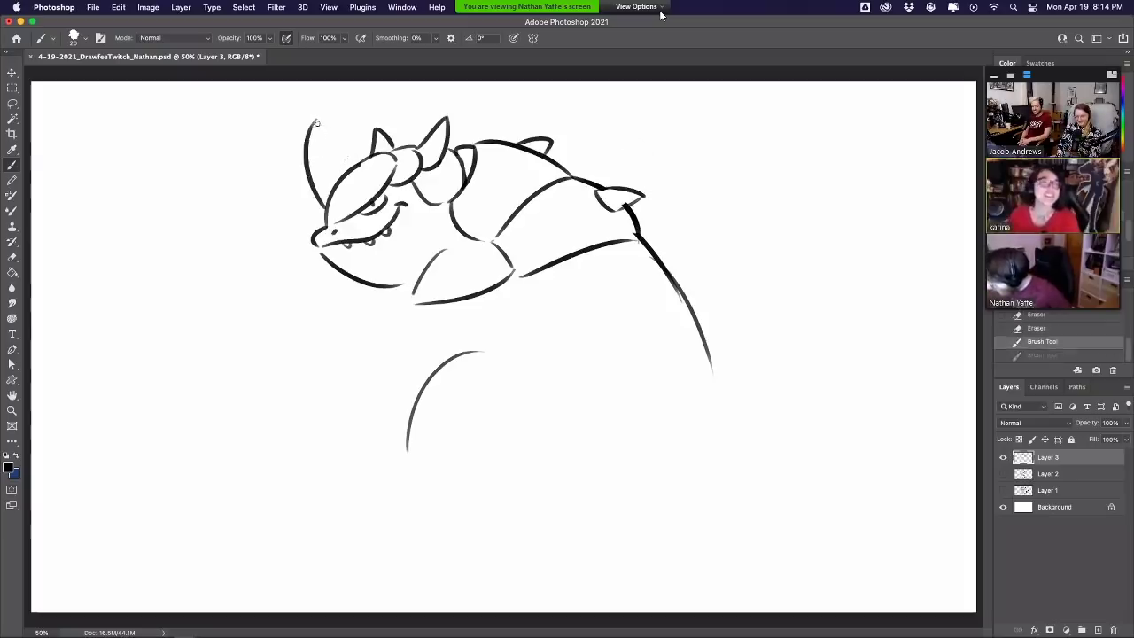
left_click_drag(316, 117, 348, 162)
key("ctrl+z")
left_click_drag(317, 117, 352, 160)
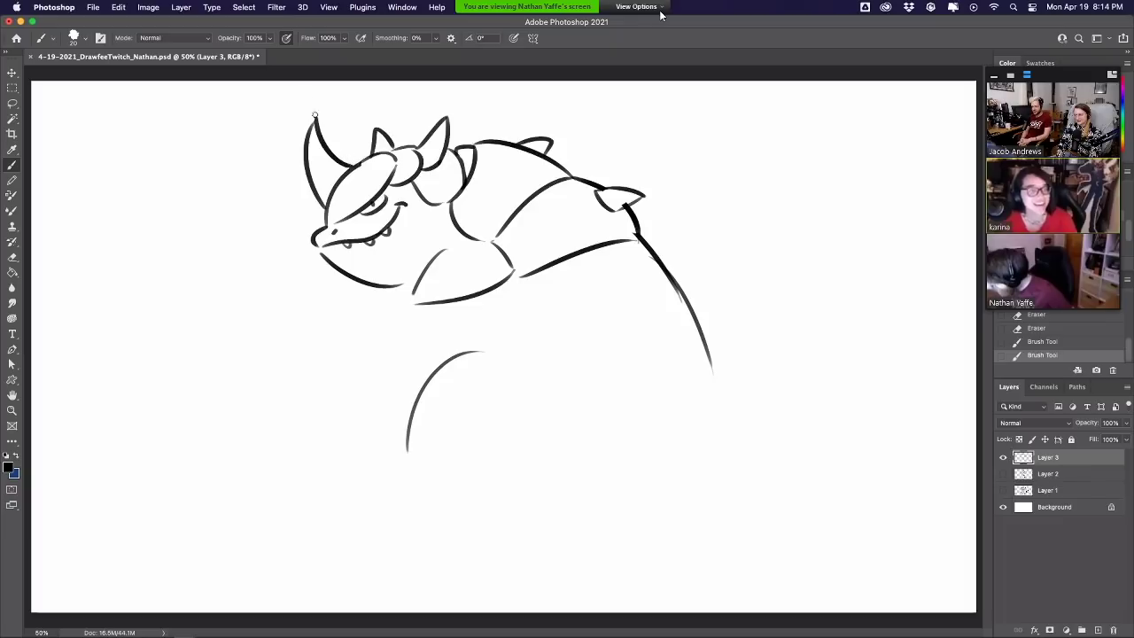
Erase the forehead line inside the horn, redraw the horn's base edge and add a short crease by the nostril
left_click_drag(329, 202, 345, 172)
left_click_drag(328, 209, 356, 162)
key("super+z")
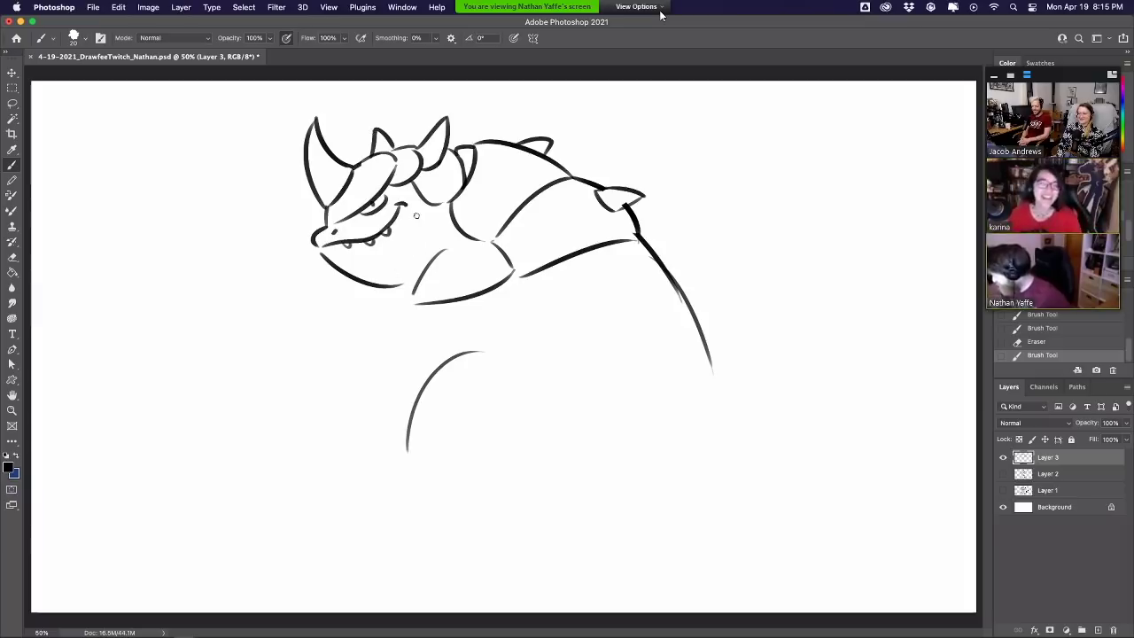
mouse_move(329, 228)
left_mouse_down()
mouse_move(350, 219)
mouse_move(339, 222)
left_mouse_up()
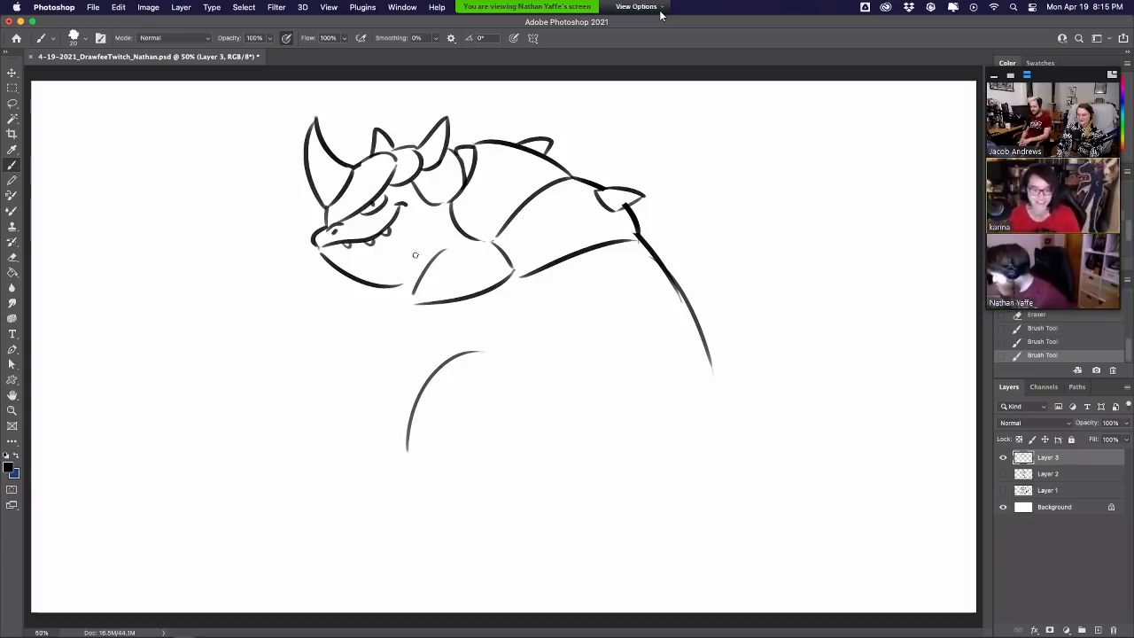
Draw a round spot and a small dot on the cheek, and add short lines under the shoulder plate and at the snout tip
left_click_drag(418, 217, 425, 216)
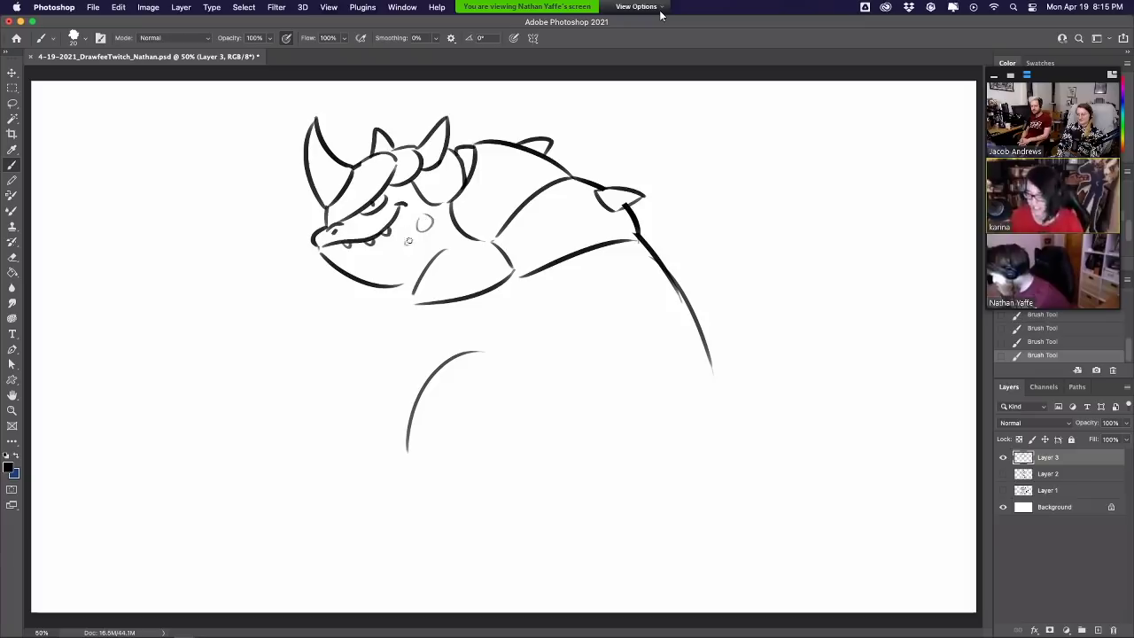
left_click(407, 241)
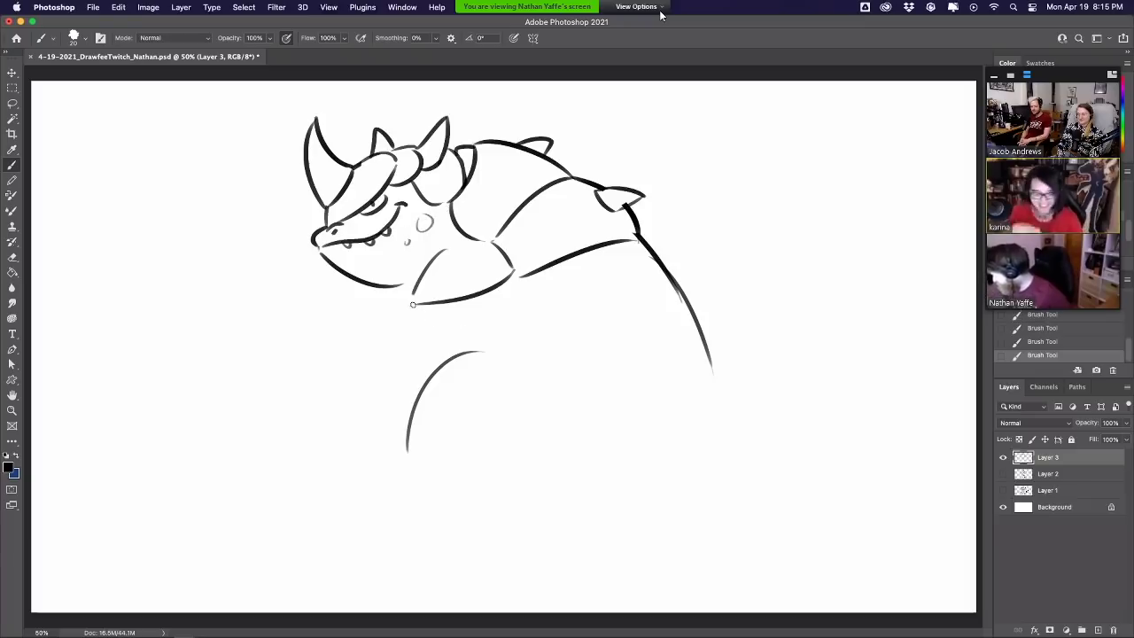
left_click_drag(412, 304, 395, 332)
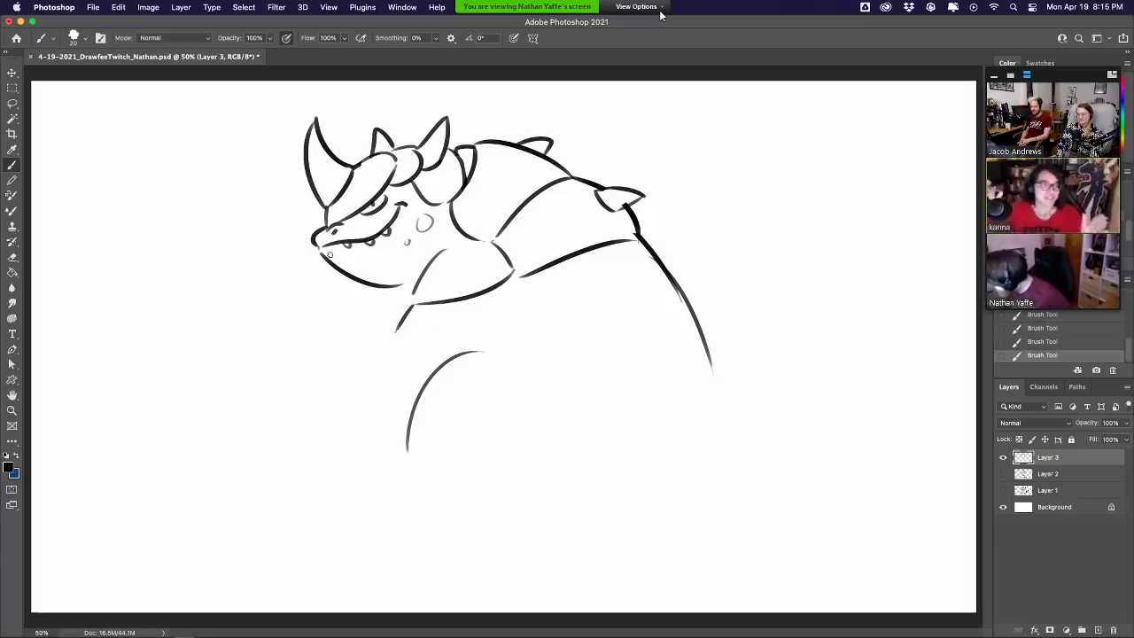
mouse_move(318, 250)
left_mouse_down()
mouse_move(336, 248)
mouse_move(326, 250)
left_mouse_up()
key("super+z")
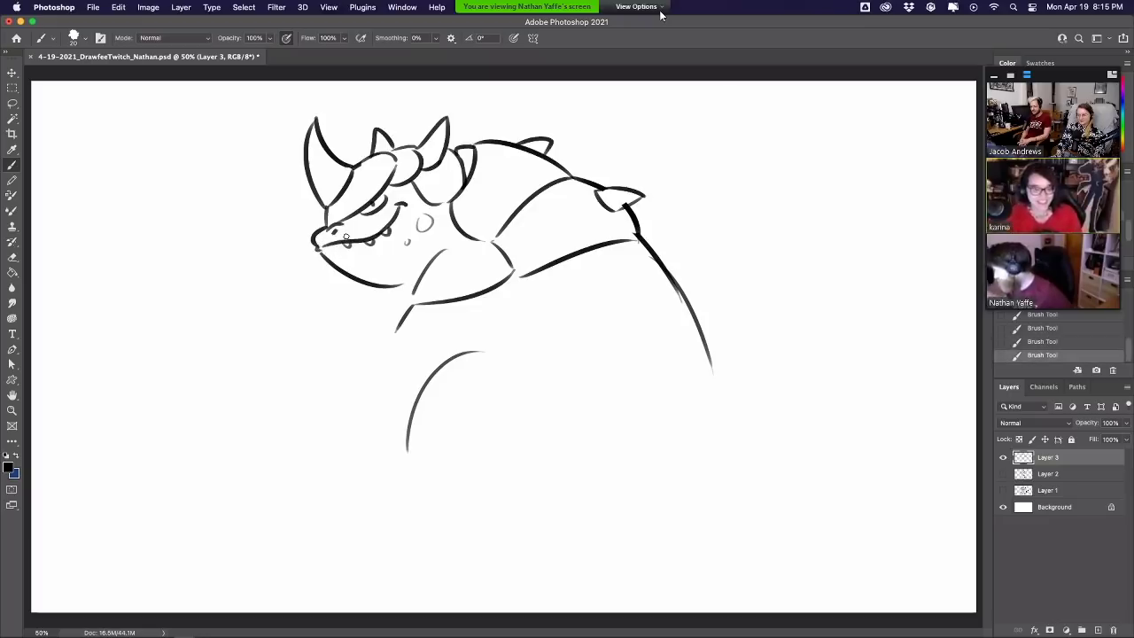
Extend the mouth corner back toward the cheek plate and replace the rounded teeth with small pointed ones along the jaw
mouse_move(400, 202)
left_mouse_down()
mouse_move(426, 201)
mouse_move(416, 195)
left_mouse_up()
key("super+z")
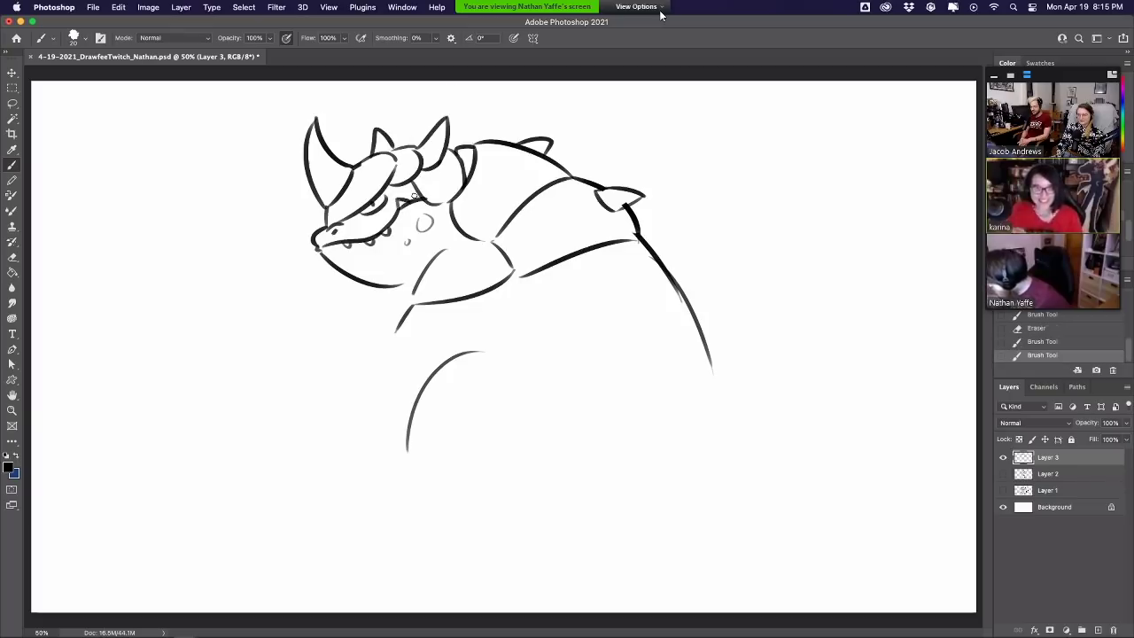
left_click_drag(389, 234, 369, 247)
left_click_drag(354, 247, 380, 199)
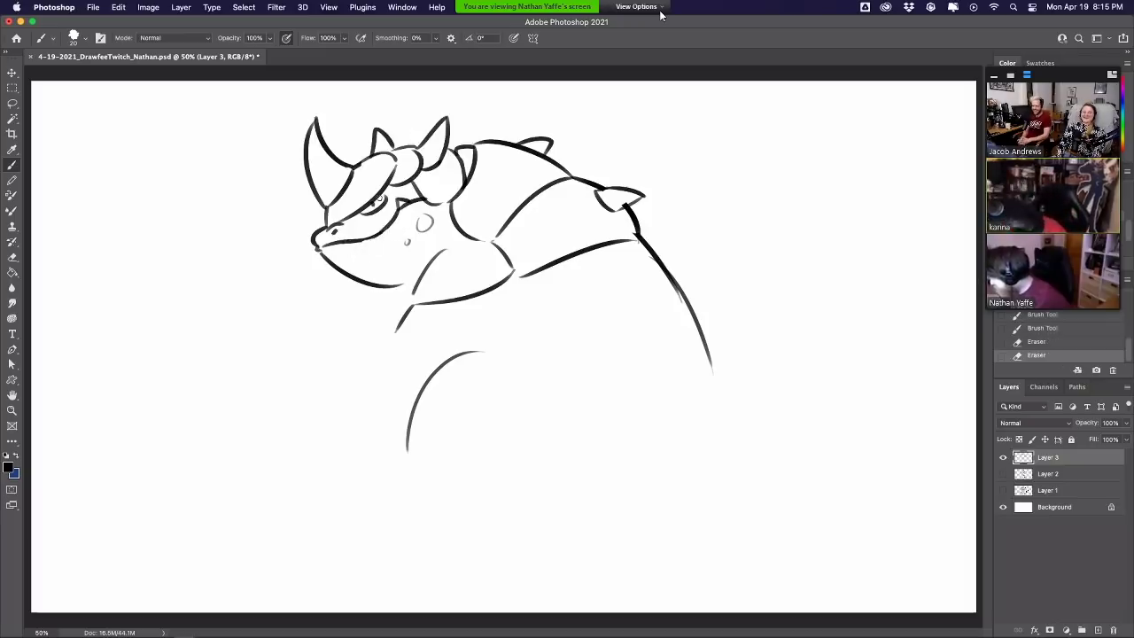
mouse_move(370, 238)
left_mouse_down()
mouse_move(391, 221)
mouse_move(365, 239)
left_mouse_up()
key("super+z")
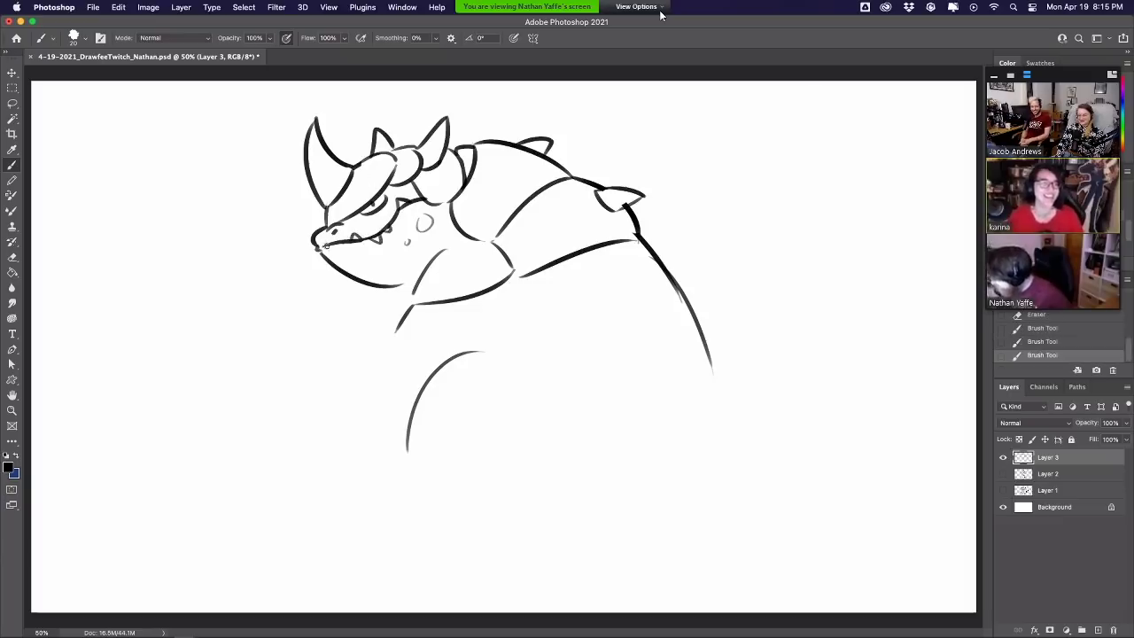
Round off the top of the shoulder plate below the neck, and replace the short chest line with one closing the jaw
mouse_move(387, 293)
left_mouse_down()
mouse_move(431, 263)
mouse_move(395, 287)
mouse_move(420, 285)
mouse_move(407, 278)
mouse_move(463, 226)
mouse_move(470, 248)
mouse_move(488, 242)
mouse_move(510, 282)
left_mouse_up()
key("super+z")
key("super+z")
mouse_move(456, 235)
left_mouse_down()
mouse_move(514, 272)
mouse_move(470, 241)
left_mouse_up()
left_click_drag(408, 308, 396, 328)
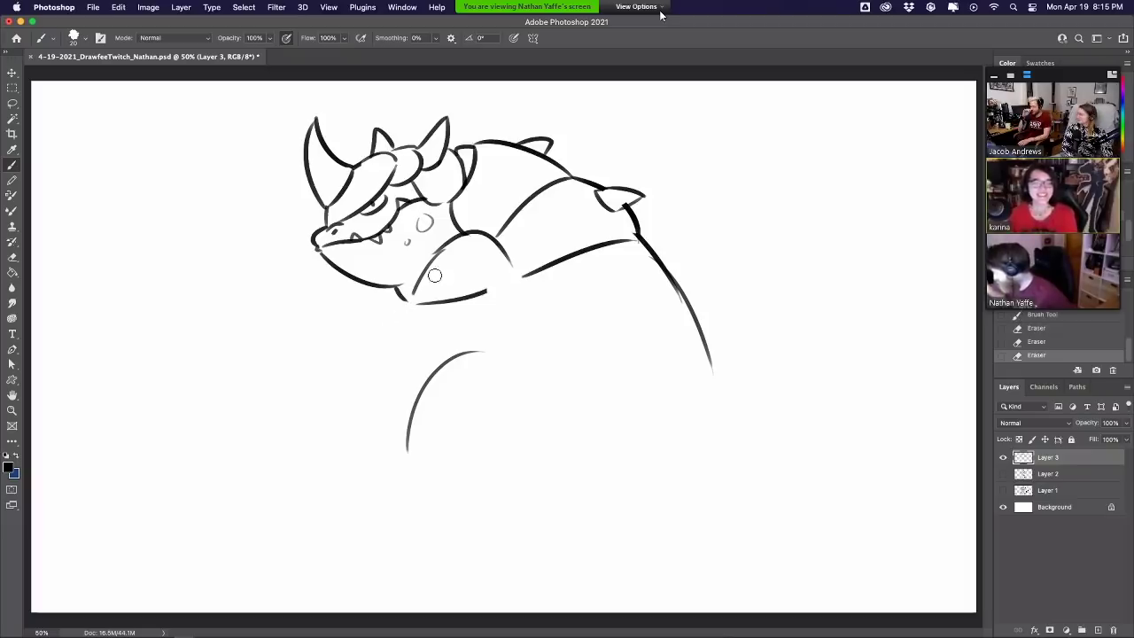
Draw the lower edge of a third armor band with a bulging back outline, erase the old back line and add a spike
mouse_move(512, 309)
left_mouse_down()
mouse_move(514, 330)
mouse_move(684, 345)
left_mouse_up()
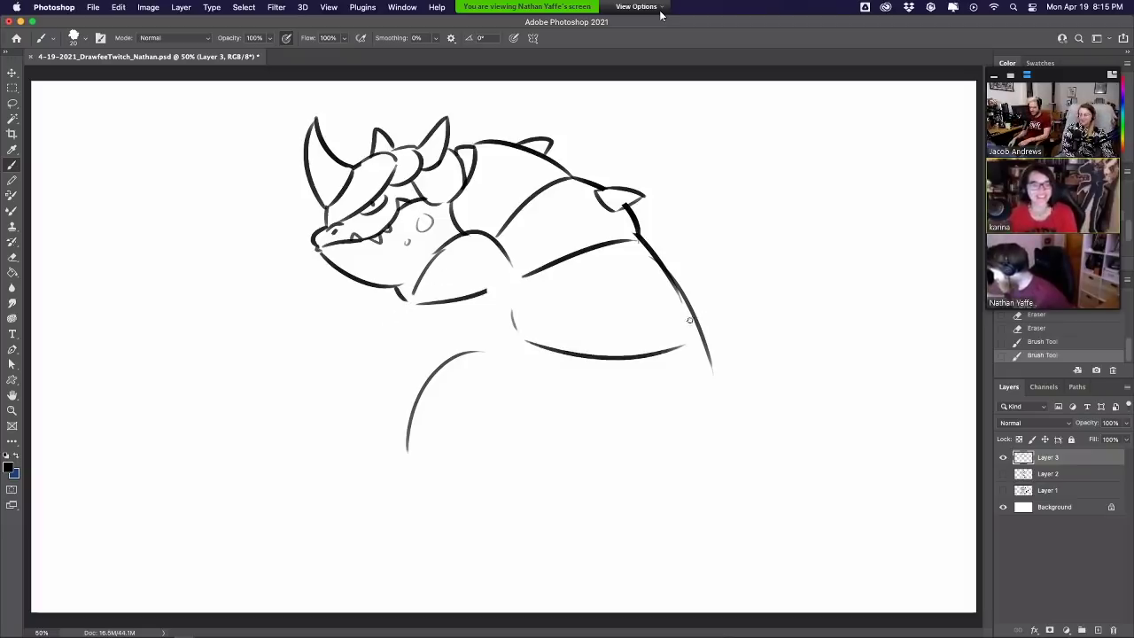
left_click_drag(639, 238, 697, 321)
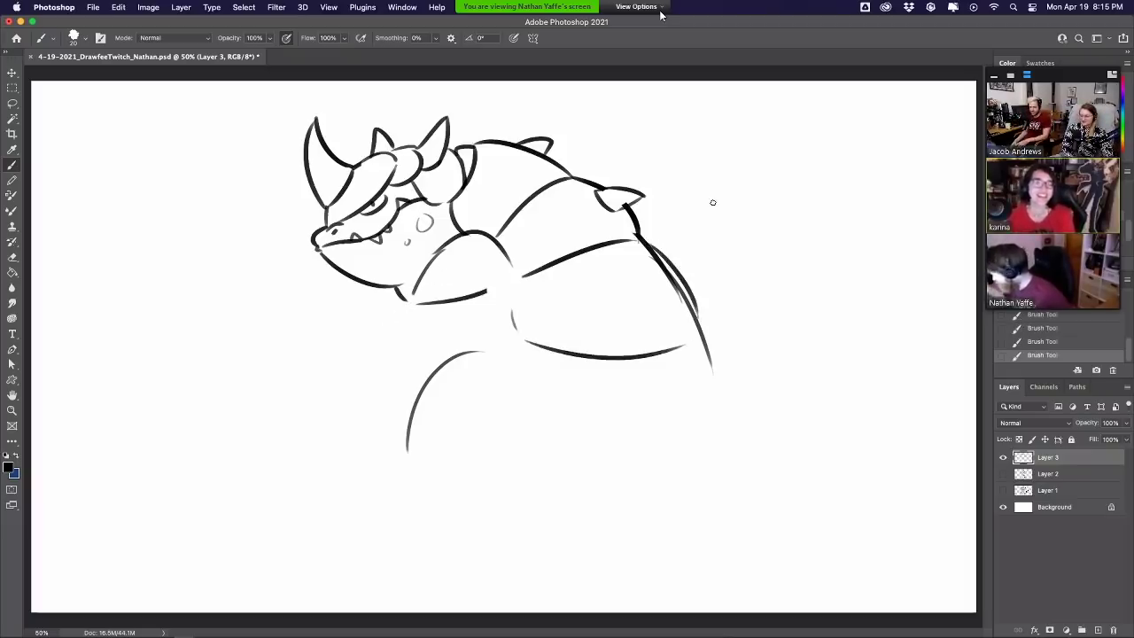
key("e")
left_click_drag(650, 252, 694, 312)
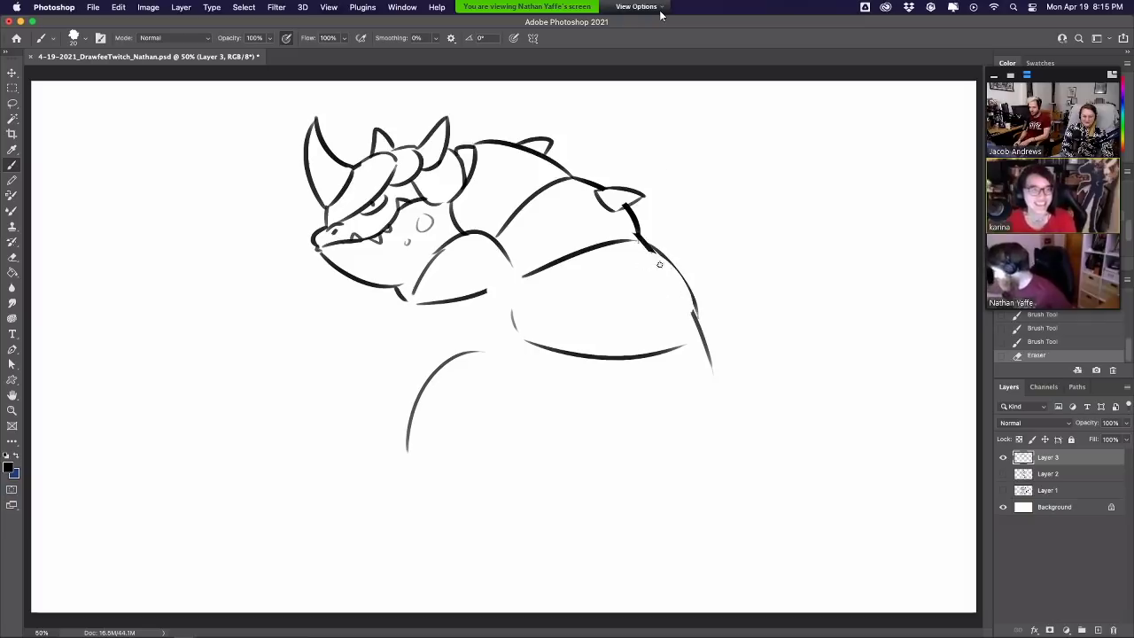
mouse_move(642, 263)
left_mouse_down()
mouse_move(702, 286)
mouse_move(654, 301)
mouse_move(686, 280)
mouse_move(638, 245)
mouse_move(629, 209)
left_mouse_up()
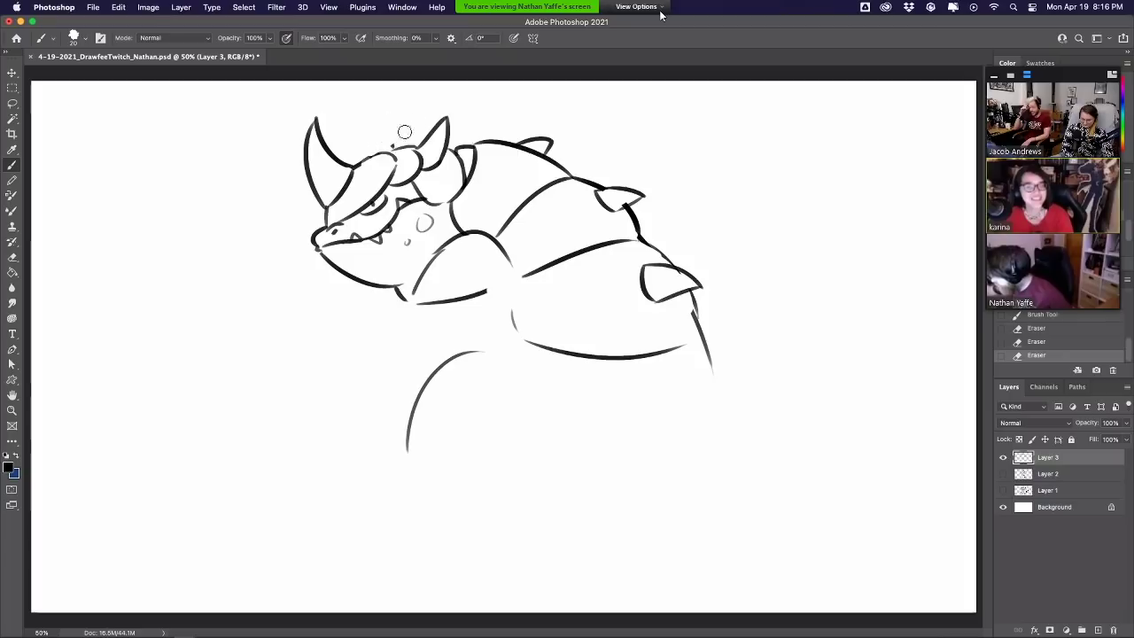
Redraw the large horn at the back of the head and replace the small horn with one directly in front of it
mouse_move(422, 142)
left_mouse_down()
mouse_move(429, 164)
mouse_move(423, 150)
mouse_move(443, 122)
mouse_move(410, 137)
mouse_move(472, 113)
mouse_move(443, 170)
mouse_move(429, 144)
mouse_move(452, 110)
mouse_move(430, 179)
mouse_move(449, 156)
left_mouse_up()
key("super+z")
key("super+z")
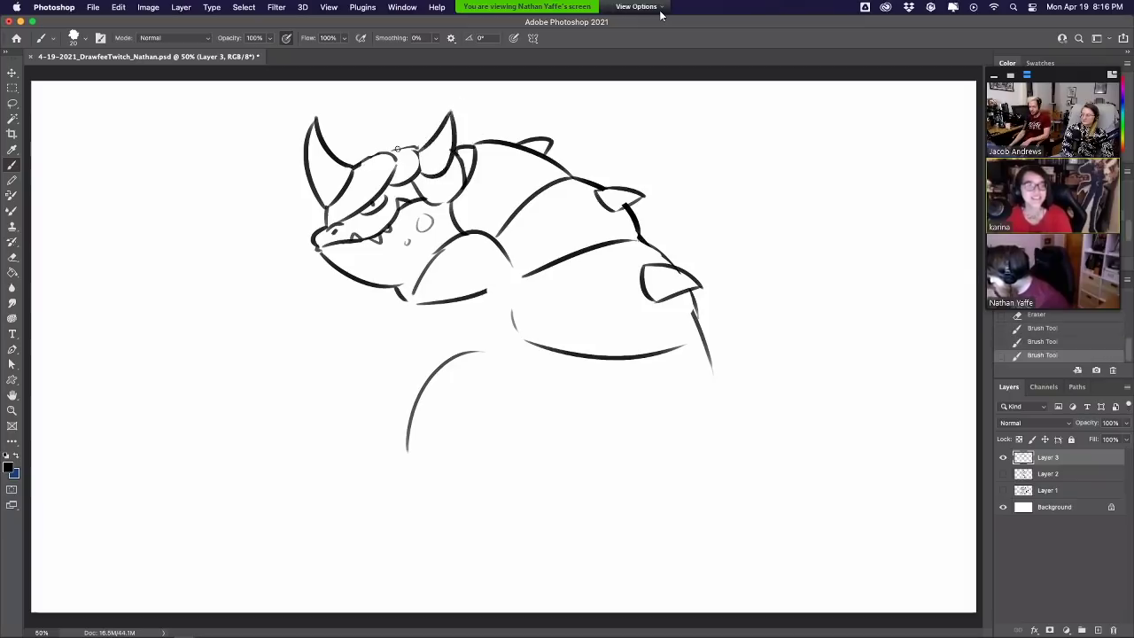
mouse_move(409, 124)
left_mouse_down()
mouse_move(400, 147)
mouse_move(459, 156)
mouse_move(461, 184)
mouse_move(467, 157)
left_mouse_up()
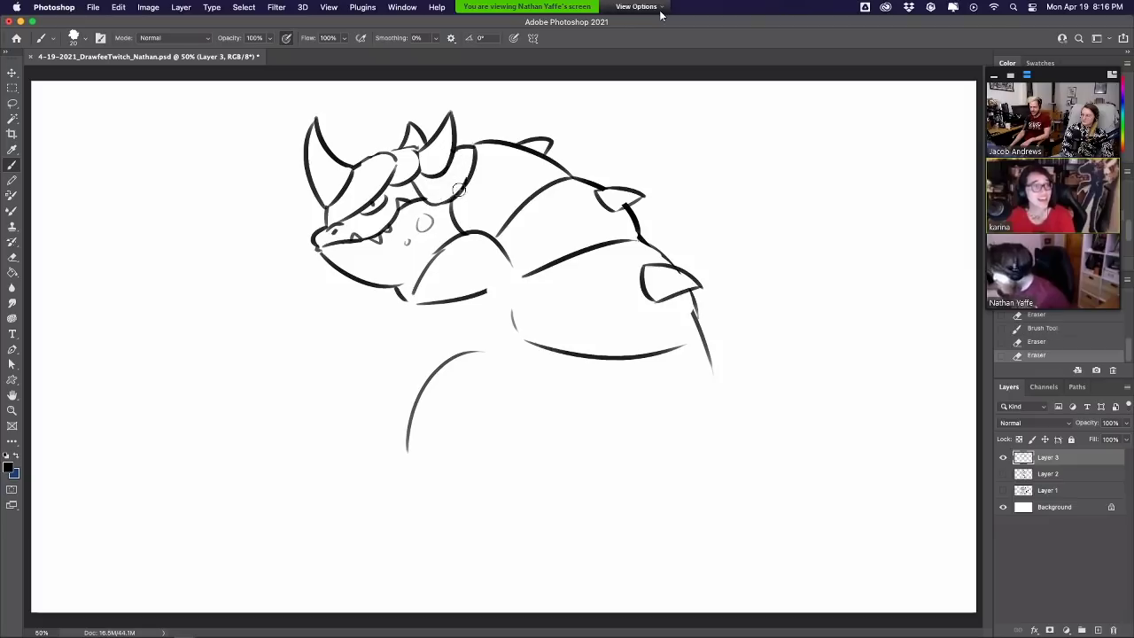
Touch up the cheek plate's lower edge and the brow outline, and trim the tip of the large front horn
mouse_move(427, 196)
left_mouse_down()
mouse_move(456, 195)
mouse_move(436, 223)
mouse_move(451, 245)
left_mouse_up()
key("ctrl+z")
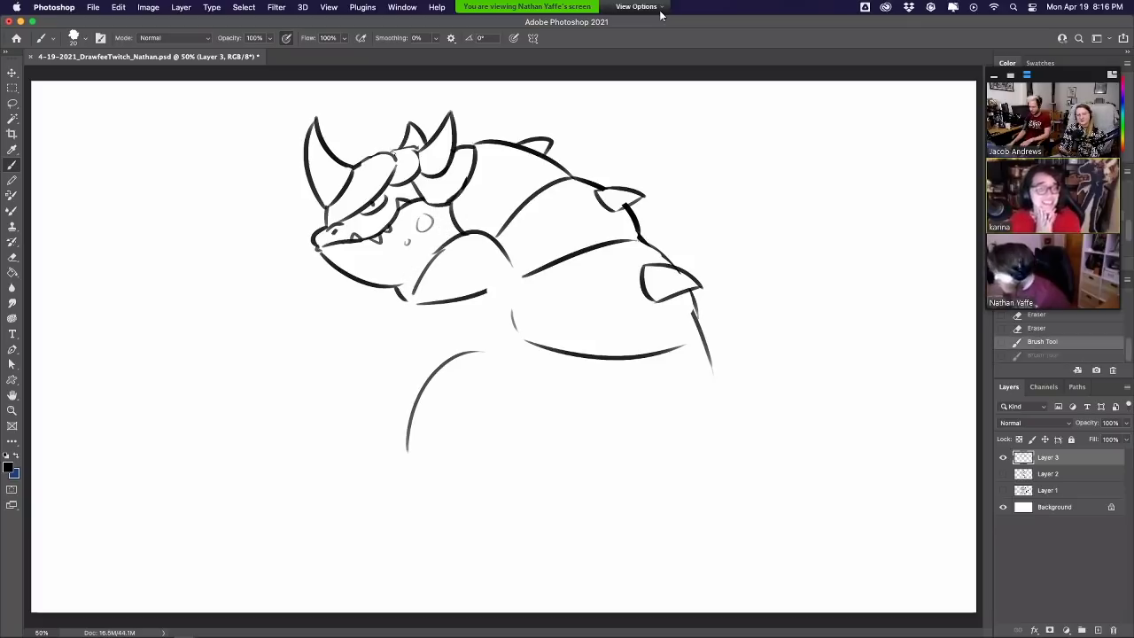
left_click_drag(394, 167, 362, 144)
key("e")
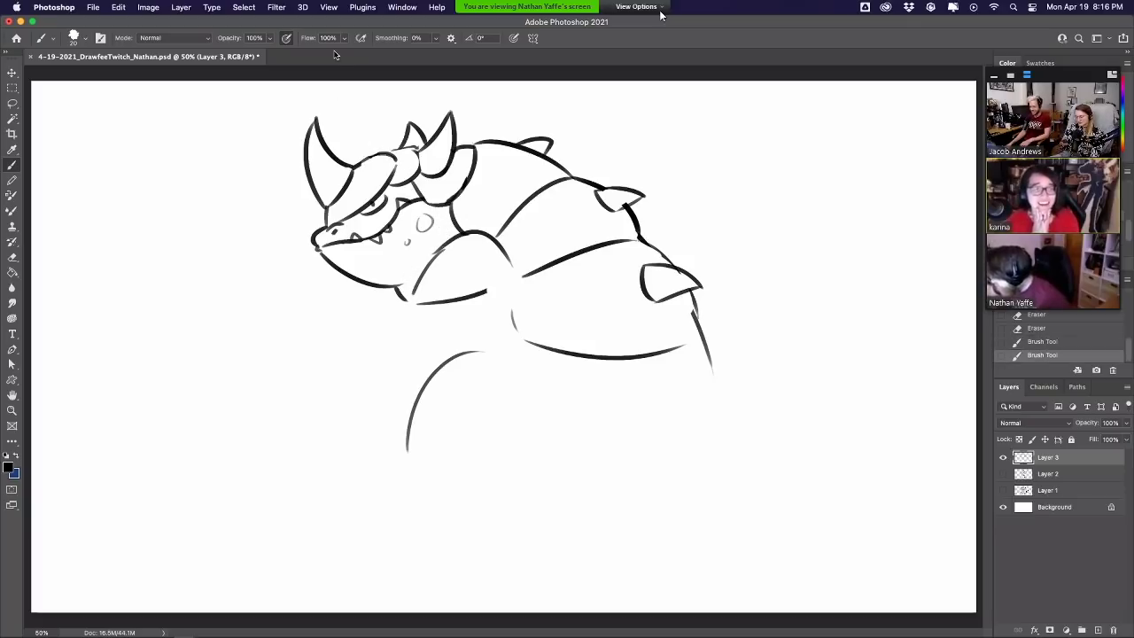
left_click_drag(304, 122, 332, 83)
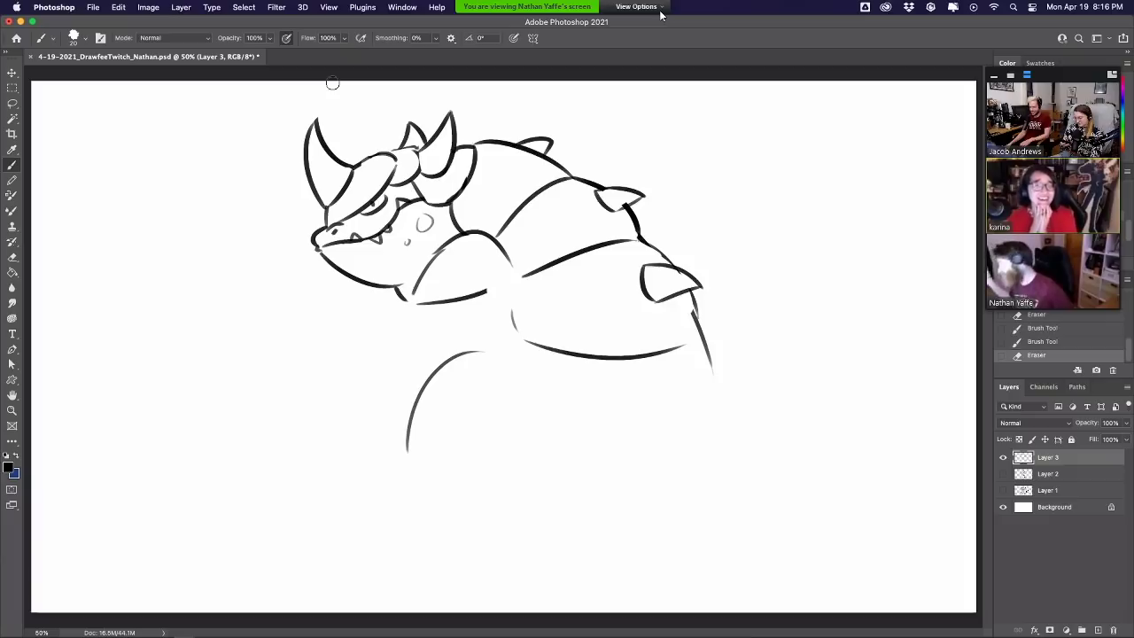
left_click_drag(413, 306, 395, 336)
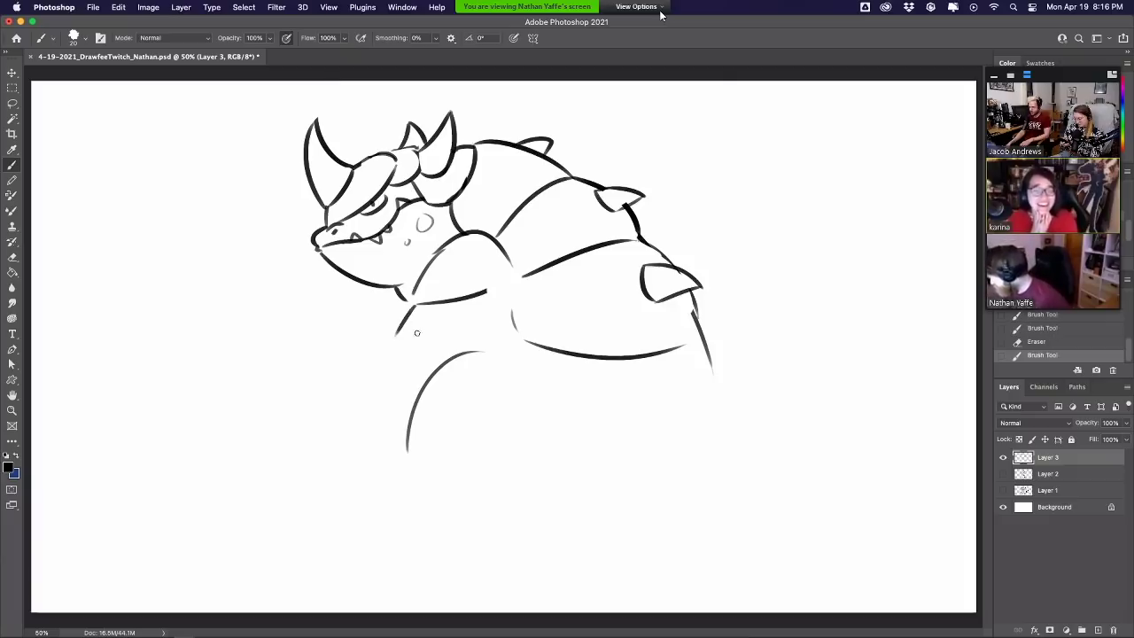
key("ctrl+z")
left_click_drag(411, 294, 374, 373)
mouse_move(381, 322)
left_mouse_down()
mouse_move(360, 385)
mouse_move(490, 328)
left_mouse_up()
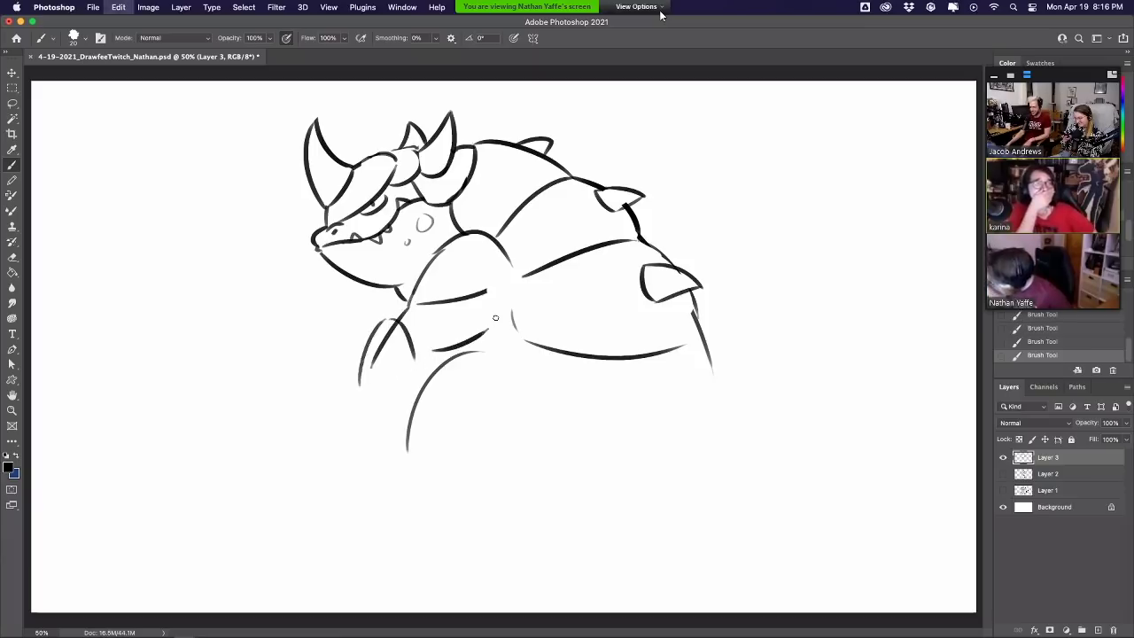
key("ctrl+z")
key("ctrl+z")
key("ctrl+z")
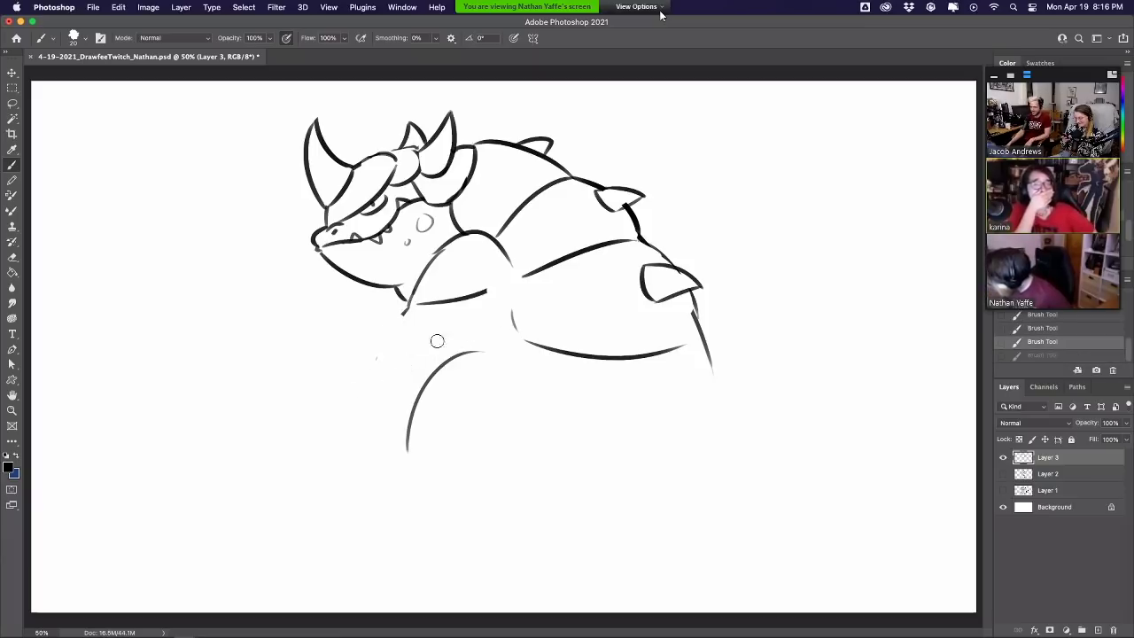
Erase the old foreleg curve, then draw a short flank line below the armor bands and extend the back outline downward
mouse_move(438, 342)
left_mouse_down()
mouse_move(512, 357)
mouse_move(453, 355)
mouse_move(393, 464)
left_mouse_up()
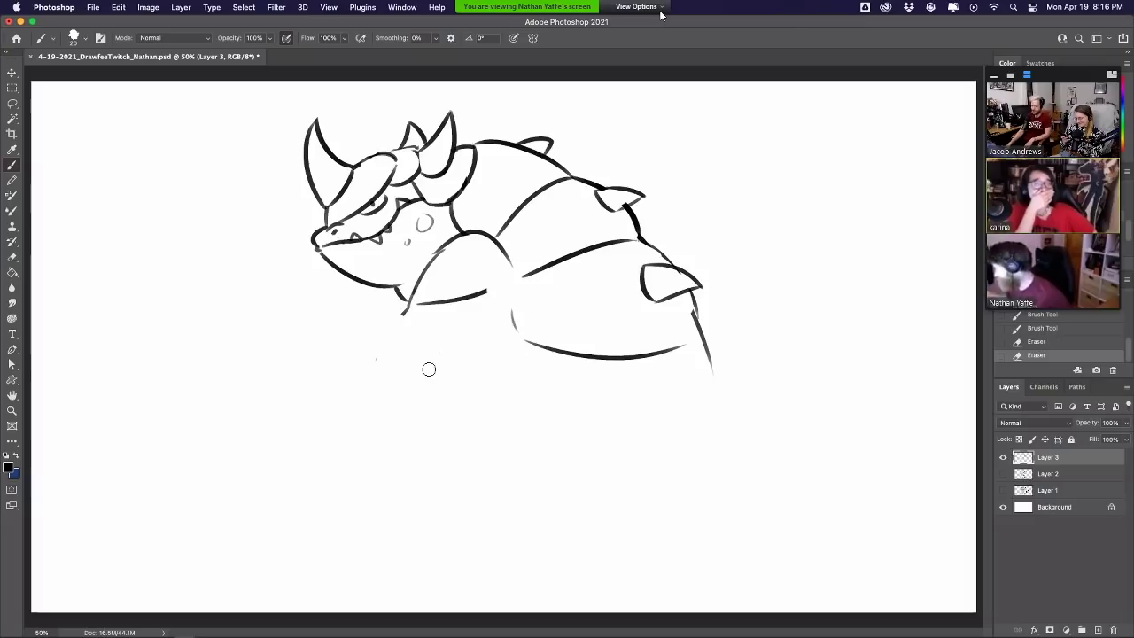
left_click_drag(517, 352, 503, 395)
left_click_drag(704, 347, 725, 461)
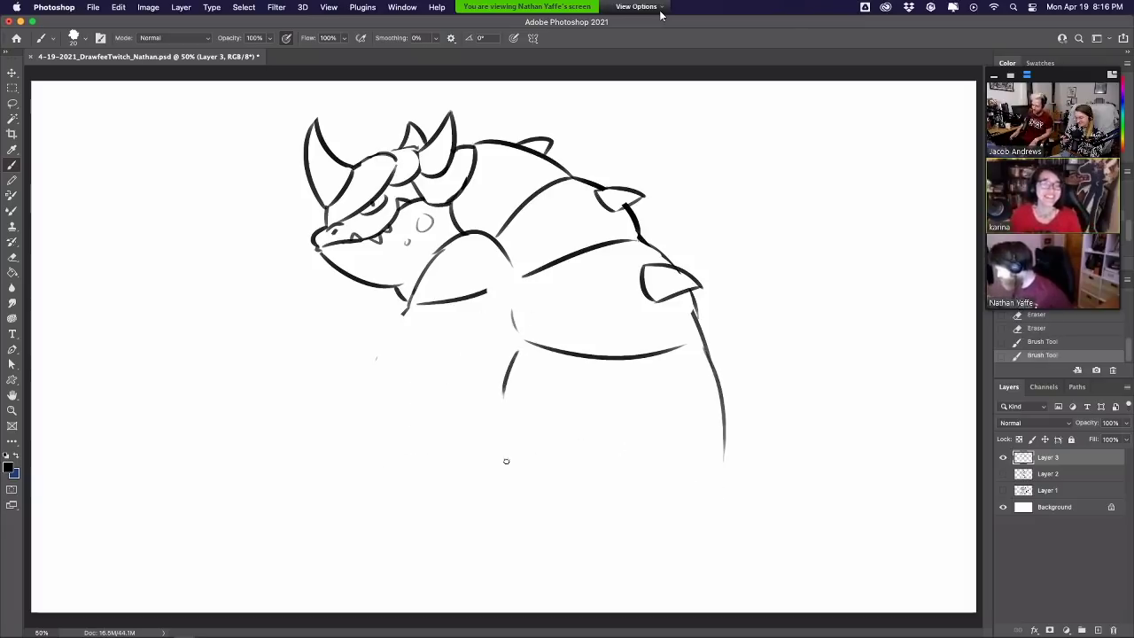
Draw a broad arched outline for the near limb and a curved thigh for the far hind leg
left_click_drag(352, 441, 498, 372)
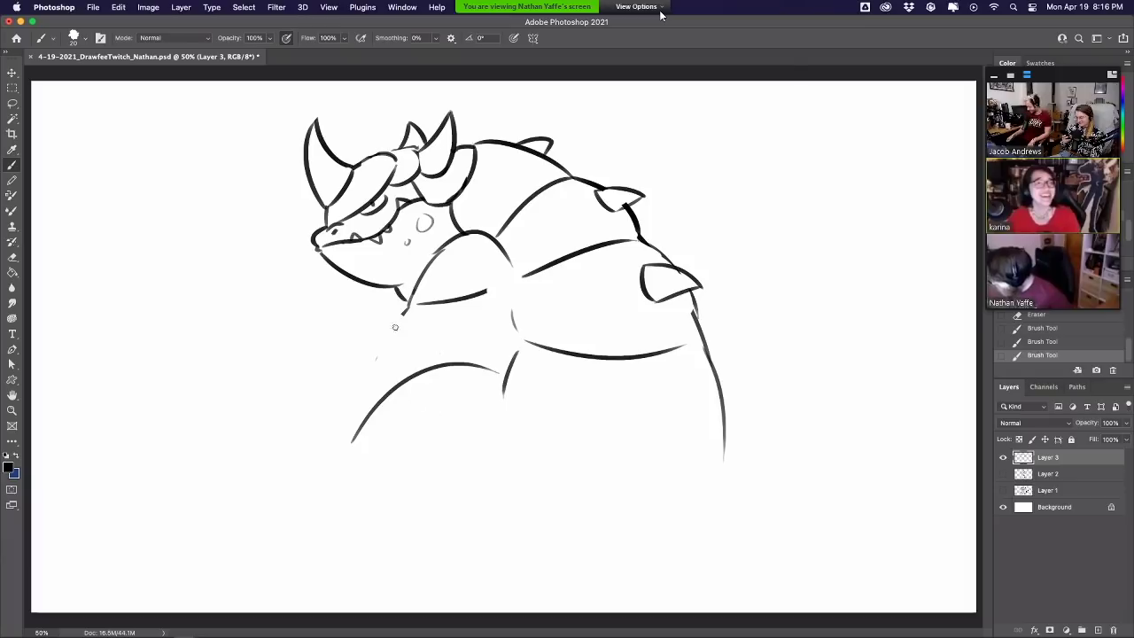
left_click_drag(341, 484, 374, 422)
left_click_drag(722, 379, 793, 470)
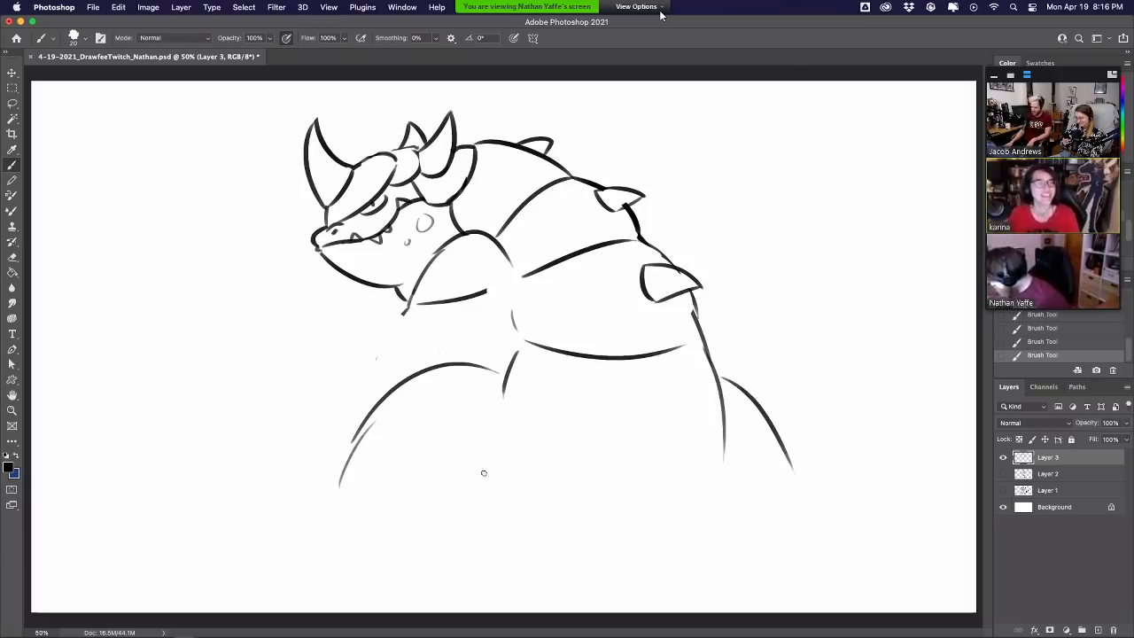
Draw a huge tail sweeping forward and curling up in front of the body, and continue the back outline down the rump
left_click_drag(403, 529, 488, 470)
mouse_move(425, 523)
left_mouse_down()
mouse_move(171, 432)
mouse_move(219, 315)
mouse_move(114, 468)
left_mouse_up()
left_click_drag(130, 530, 209, 589)
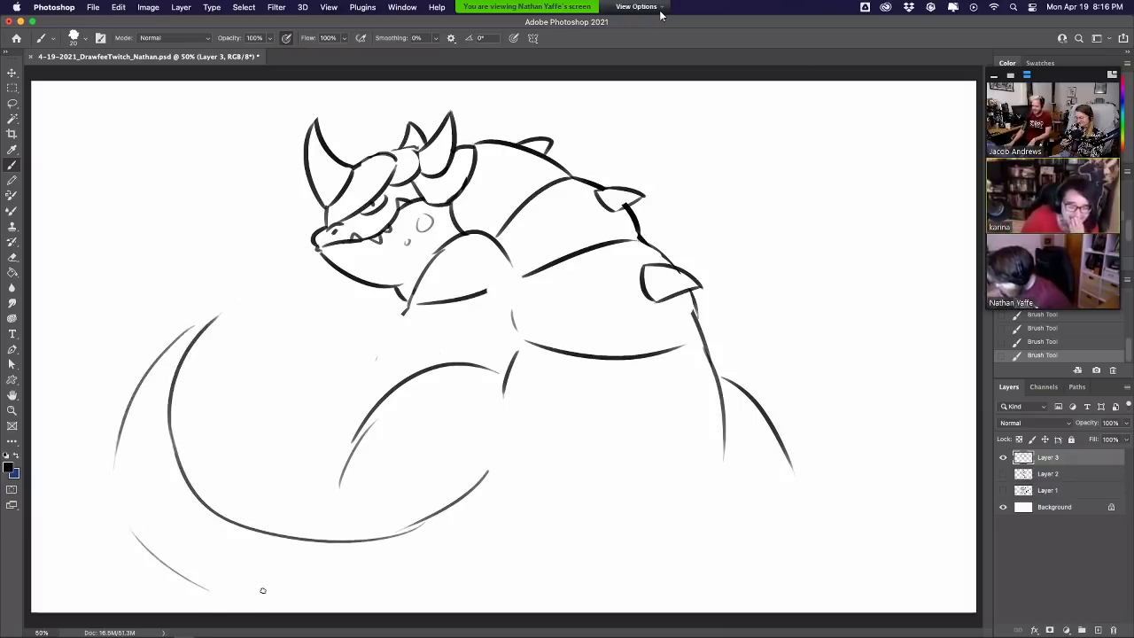
key("ctrl+z")
left_click_drag(115, 518, 205, 612)
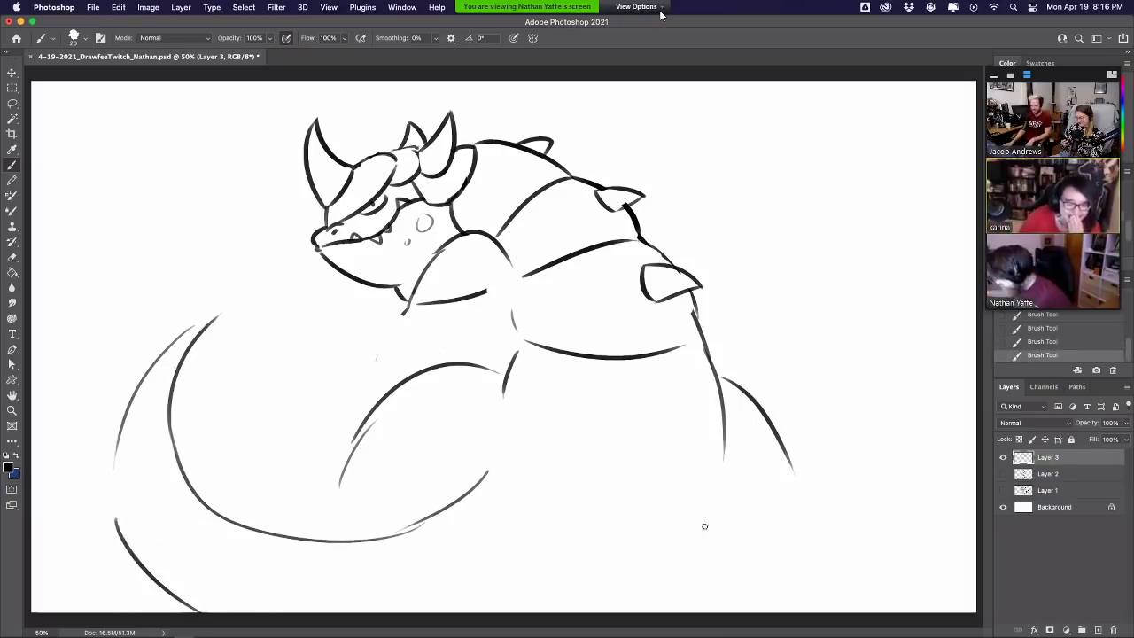
left_click_drag(725, 462, 696, 576)
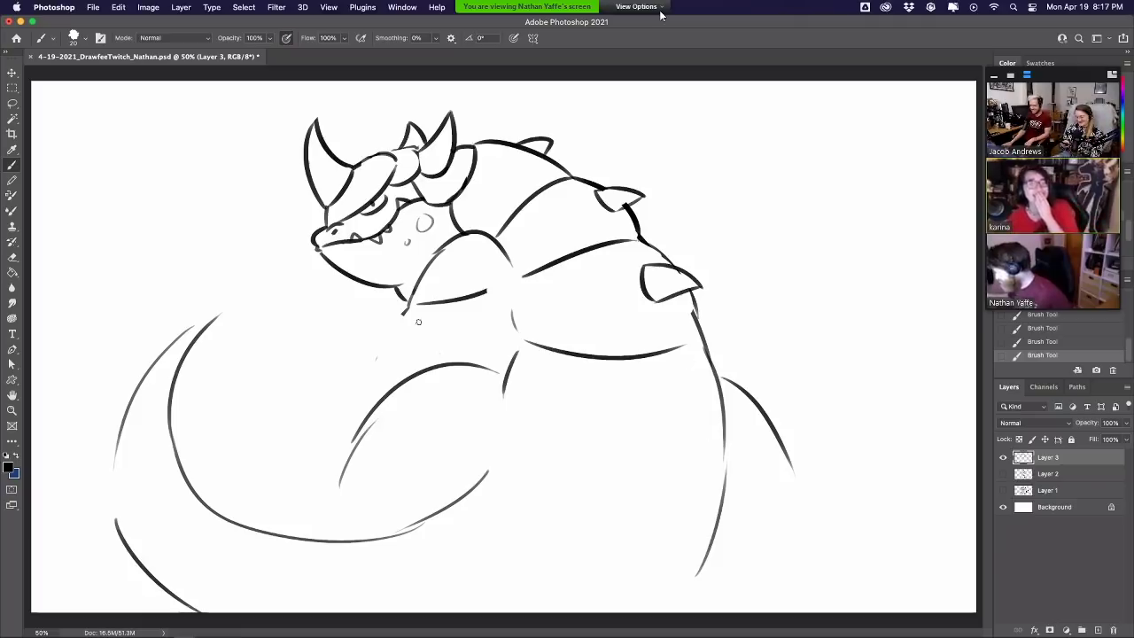
Extend the chest line, erase the trial arm strokes and arched limb outline, and redraw the near limb down to the tail
left_click_drag(404, 316, 376, 344)
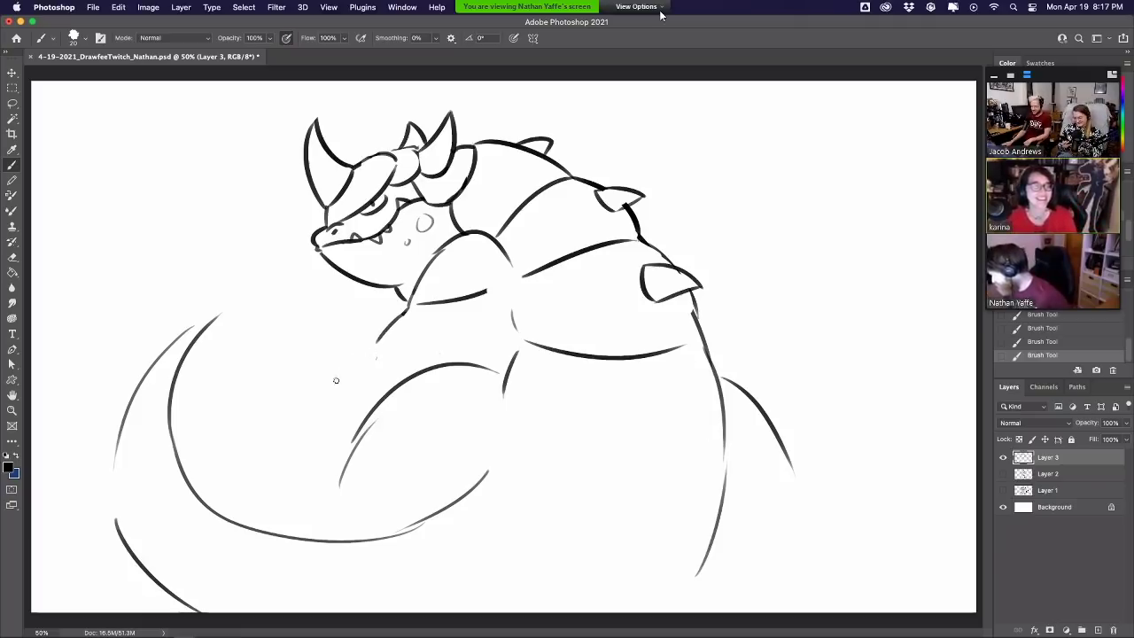
mouse_move(336, 380)
left_mouse_down()
mouse_move(377, 334)
mouse_move(387, 361)
left_mouse_up()
left_click_drag(474, 358, 496, 342)
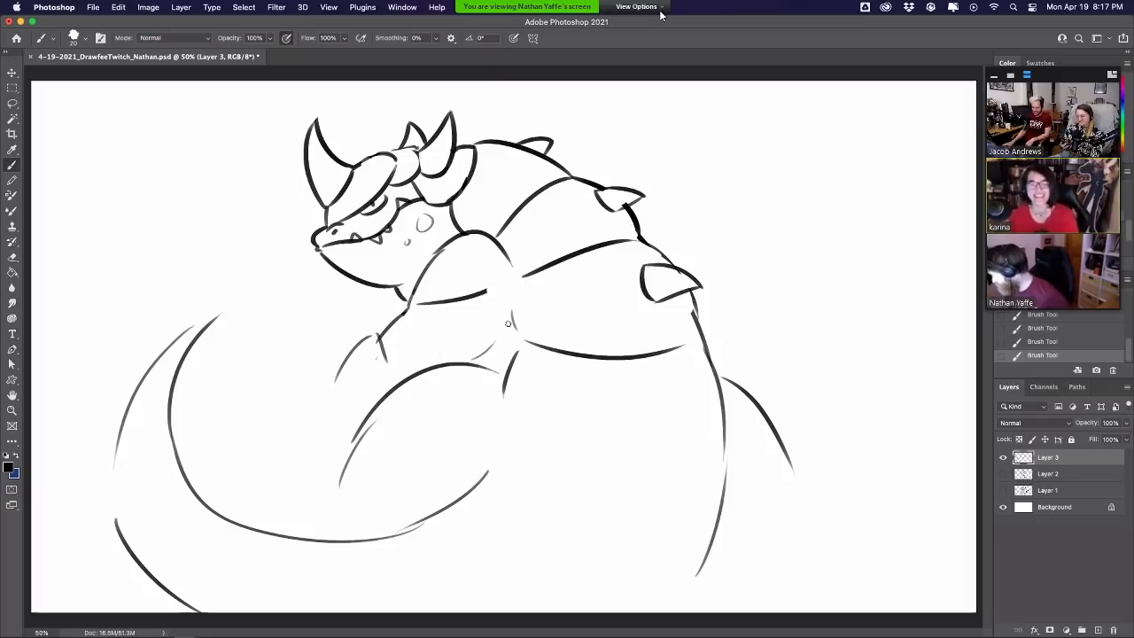
left_click_drag(334, 377, 324, 441)
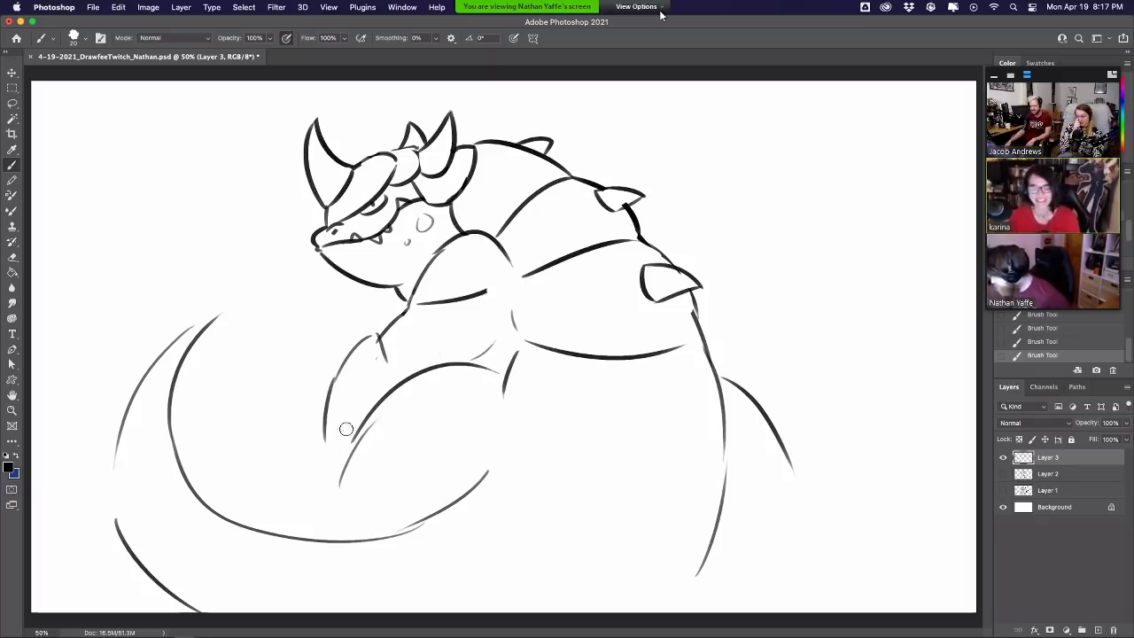
mouse_move(387, 367)
left_mouse_down()
mouse_move(354, 367)
mouse_move(319, 441)
mouse_move(356, 372)
mouse_move(348, 442)
mouse_move(426, 376)
mouse_move(499, 375)
mouse_move(378, 431)
left_mouse_up()
key("b")
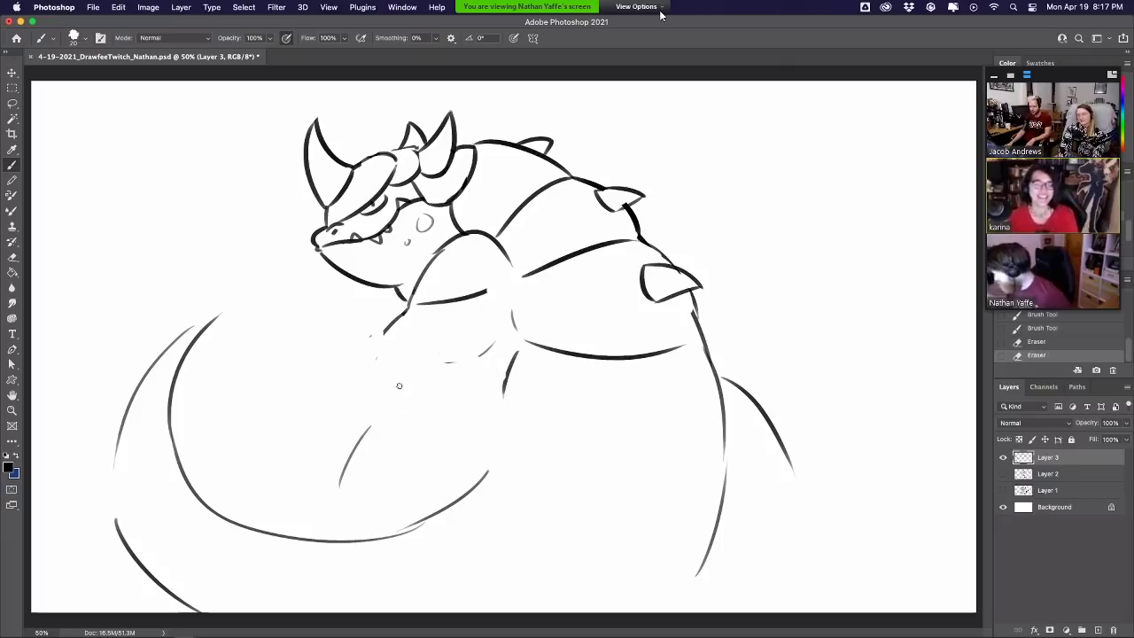
mouse_move(478, 369)
left_mouse_down()
mouse_move(434, 366)
mouse_move(374, 427)
mouse_move(332, 523)
left_mouse_up()
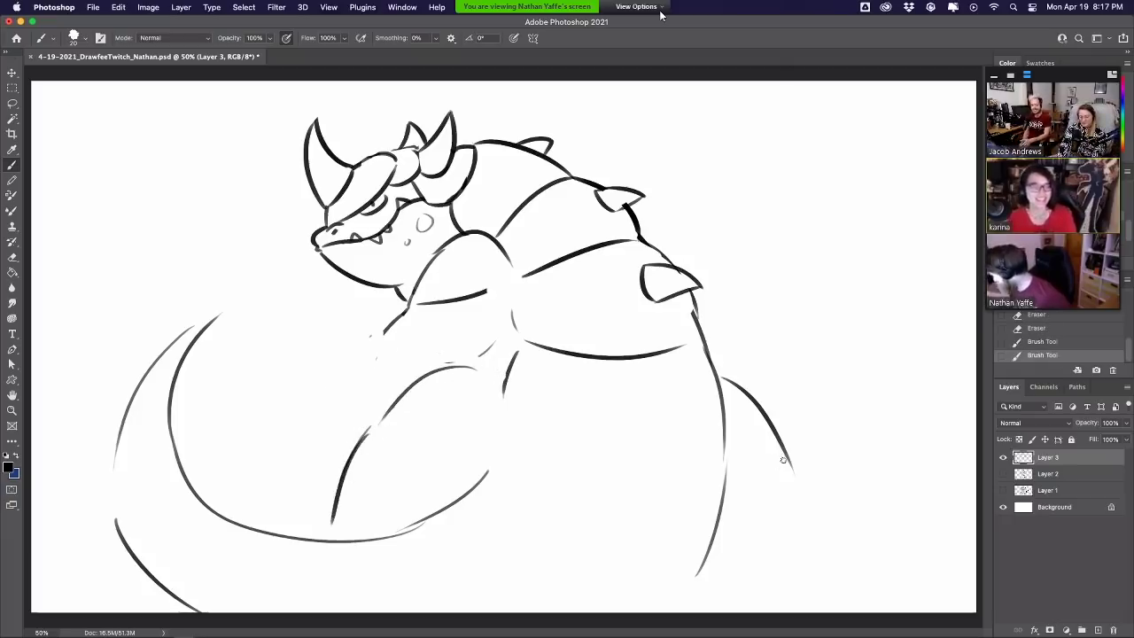
Complete the far hind leg with a lower leg and flat pointed foot, and draw the rounded bottom edge of the next armor band
mouse_move(783, 459)
left_mouse_down()
mouse_move(797, 527)
mouse_move(838, 583)
left_mouse_up()
left_click_drag(731, 580, 820, 587)
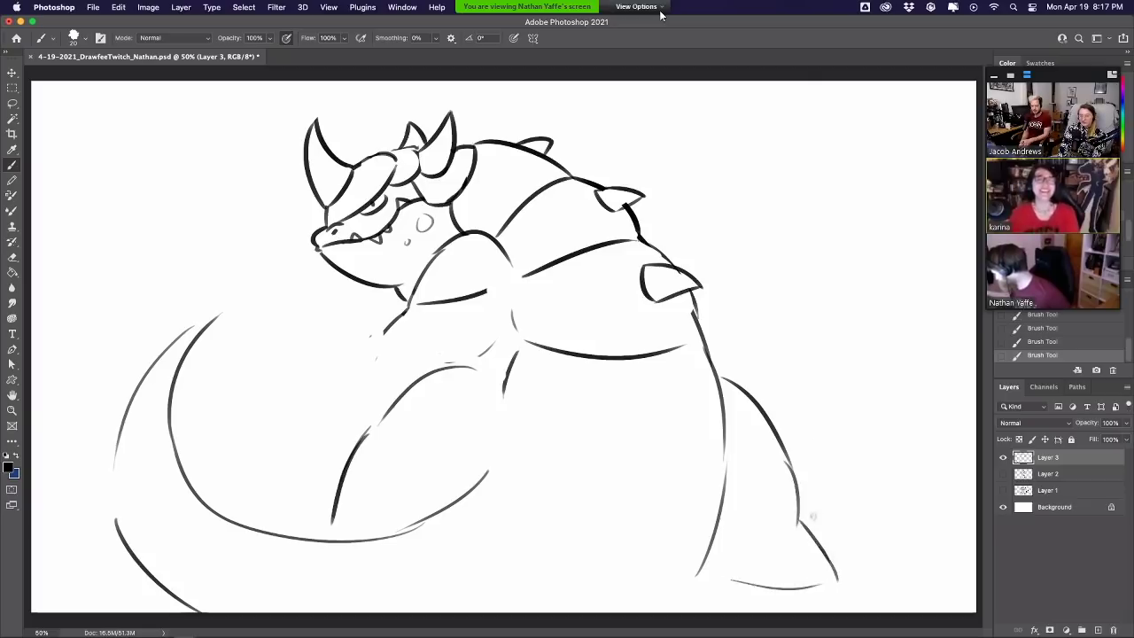
key("super+z")
mouse_move(748, 591)
left_mouse_down()
mouse_move(840, 576)
mouse_move(849, 587)
left_mouse_up()
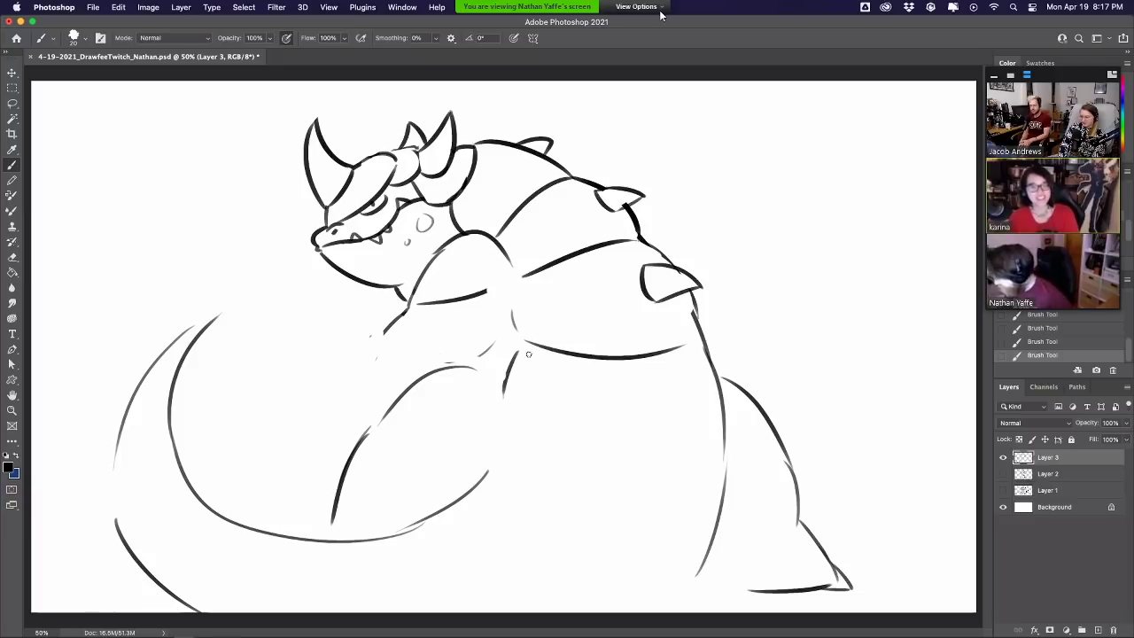
mouse_move(502, 420)
left_mouse_down()
mouse_move(524, 464)
mouse_move(742, 462)
mouse_move(674, 493)
mouse_move(720, 437)
left_mouse_up()
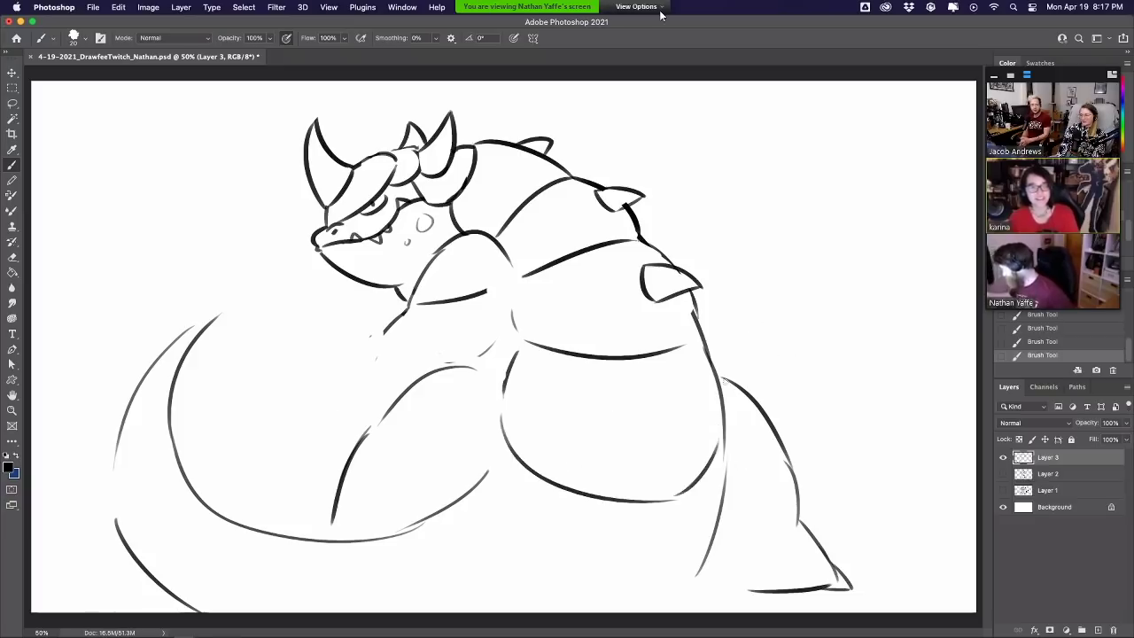
Draw the rounded near haunch below the lowest armor band and trim the far leg's line where it meets the rump
left_click_drag(704, 342, 722, 400)
mouse_move(471, 496)
left_mouse_down()
mouse_move(524, 593)
mouse_move(509, 438)
left_mouse_up()
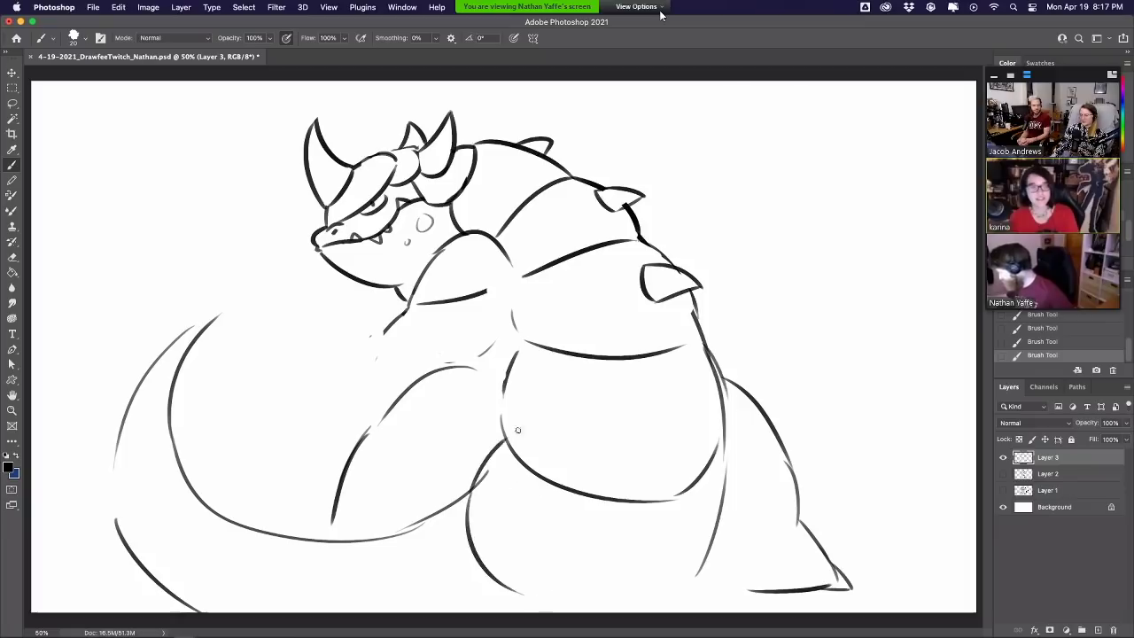
mouse_move(714, 462)
left_mouse_down()
mouse_move(722, 547)
mouse_move(718, 334)
left_mouse_up()
mouse_move(734, 393)
left_mouse_down()
mouse_move(720, 361)
mouse_move(736, 461)
left_mouse_up()
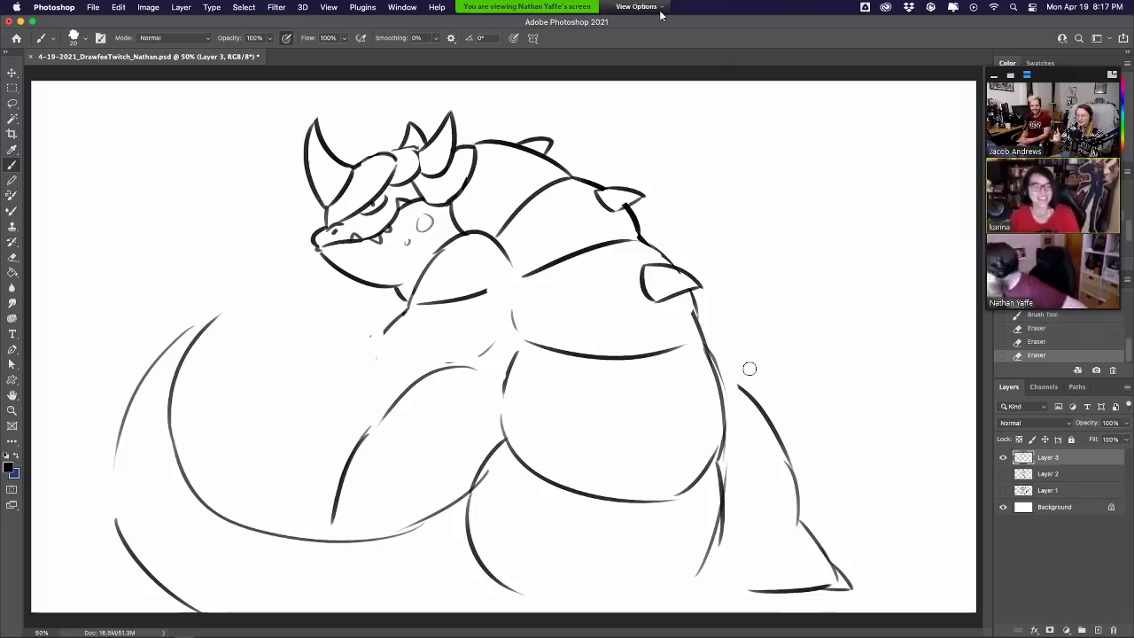
Draw the front edge of the middle armor band and replace the loose strokes under the shoulder with a short downward curve
key("b")
left_click_drag(518, 286, 518, 340)
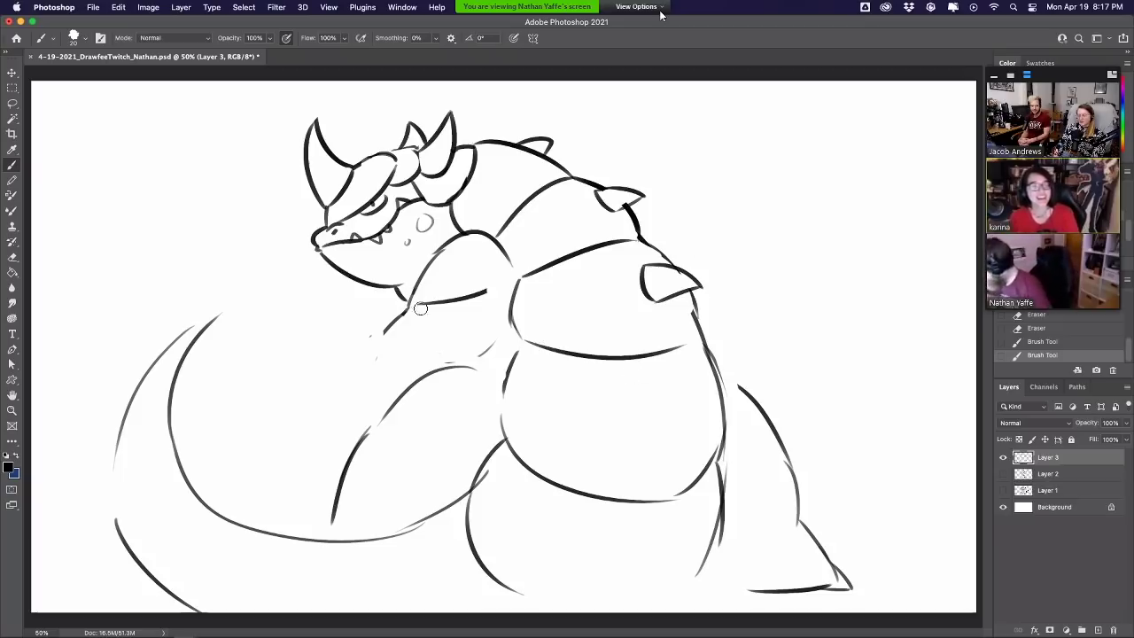
mouse_move(423, 310)
left_mouse_down()
mouse_move(489, 315)
mouse_move(490, 344)
mouse_move(442, 314)
mouse_move(439, 261)
mouse_move(422, 305)
mouse_move(380, 331)
mouse_move(420, 297)
mouse_move(429, 259)
mouse_move(491, 339)
mouse_move(512, 342)
mouse_move(435, 354)
left_mouse_up()
key("e")
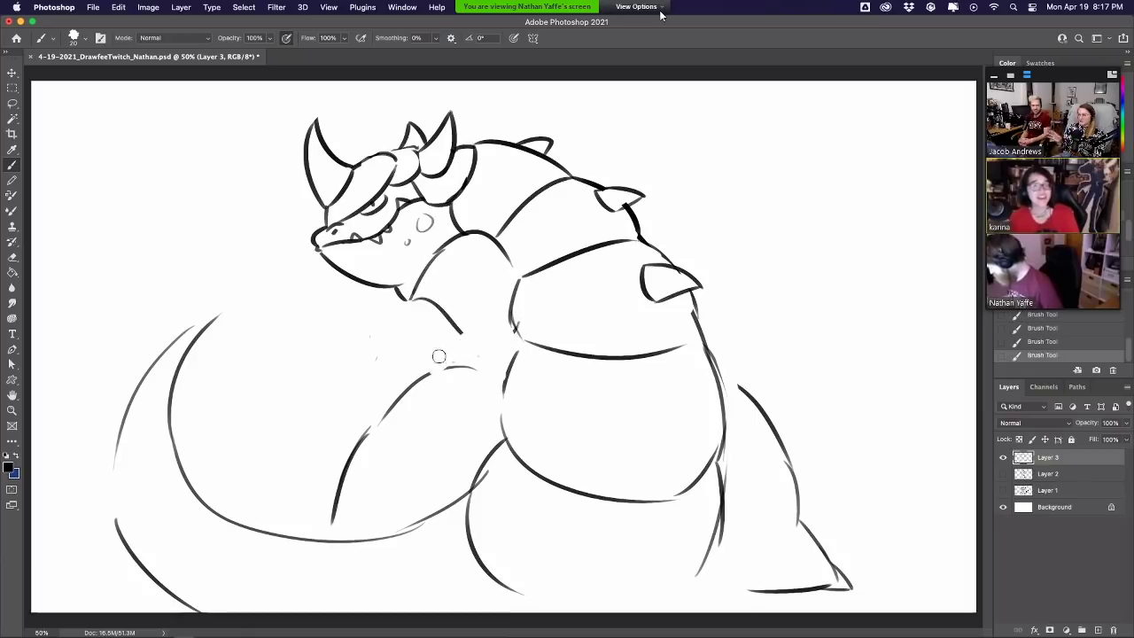
Replace the old limb arch with a broader curve from the middle armor band, and extend the upper ends of both leg lines
left_click_drag(372, 420, 508, 305)
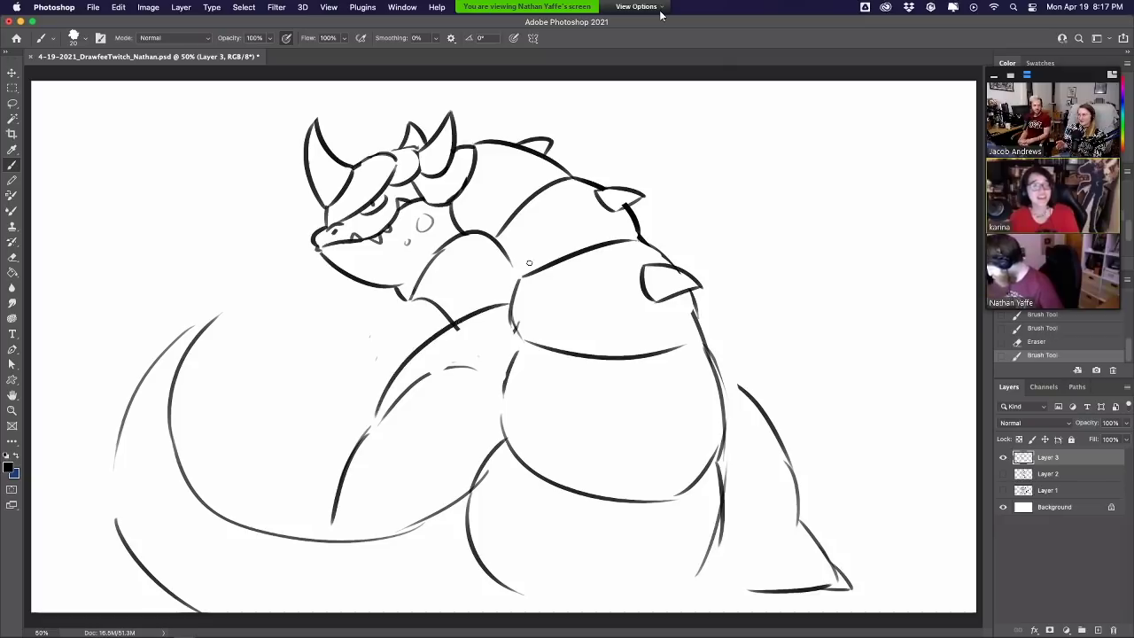
key("super+z")
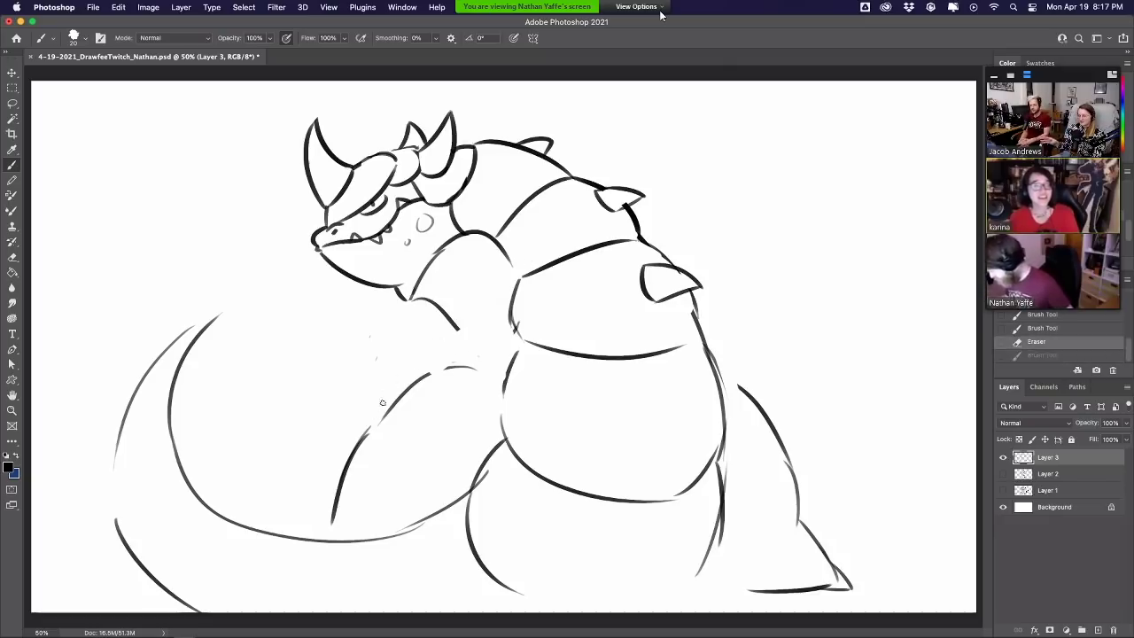
left_click_drag(383, 403, 519, 301)
left_click_drag(457, 333, 476, 321)
left_click_drag(444, 366, 419, 379)
left_click_drag(479, 359, 390, 409)
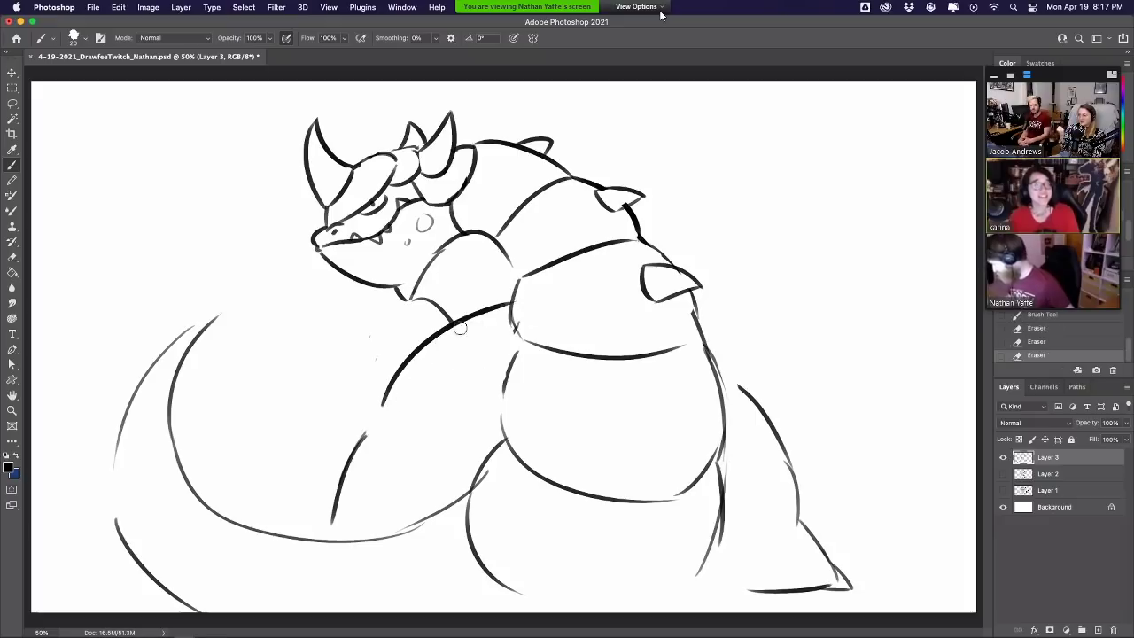
left_click_drag(700, 321, 737, 383)
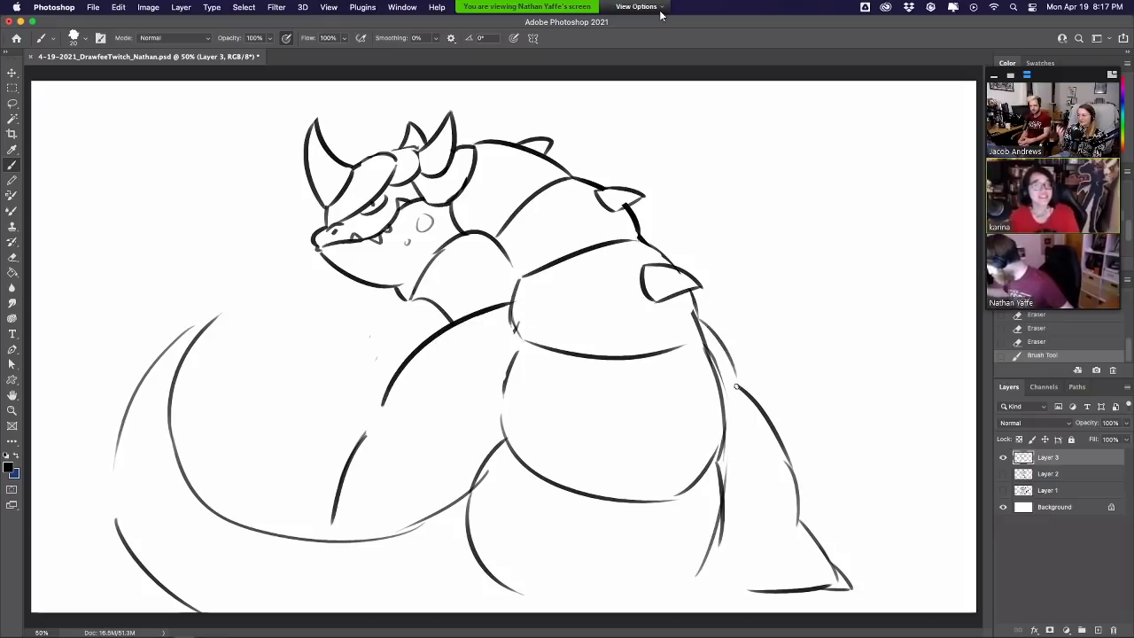
left_click_drag(363, 436, 414, 400)
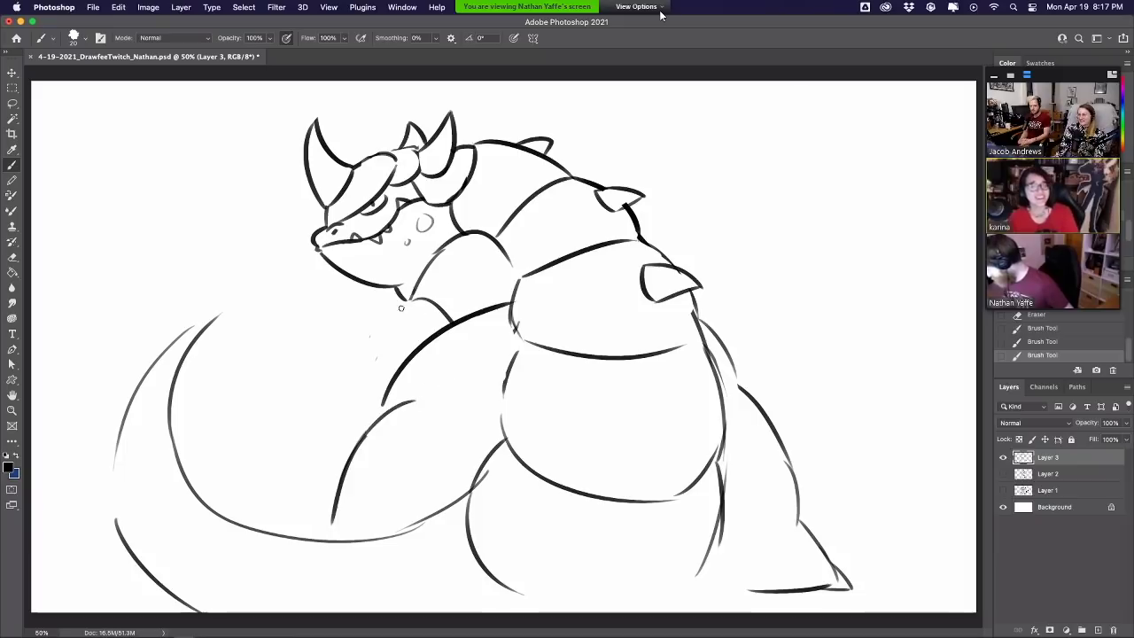
Draw the forearm reaching forward below the chin, with upper and lower contours and the start of the thumb
mouse_move(406, 302)
left_mouse_down()
mouse_move(374, 347)
mouse_move(379, 329)
mouse_move(324, 346)
left_mouse_up()
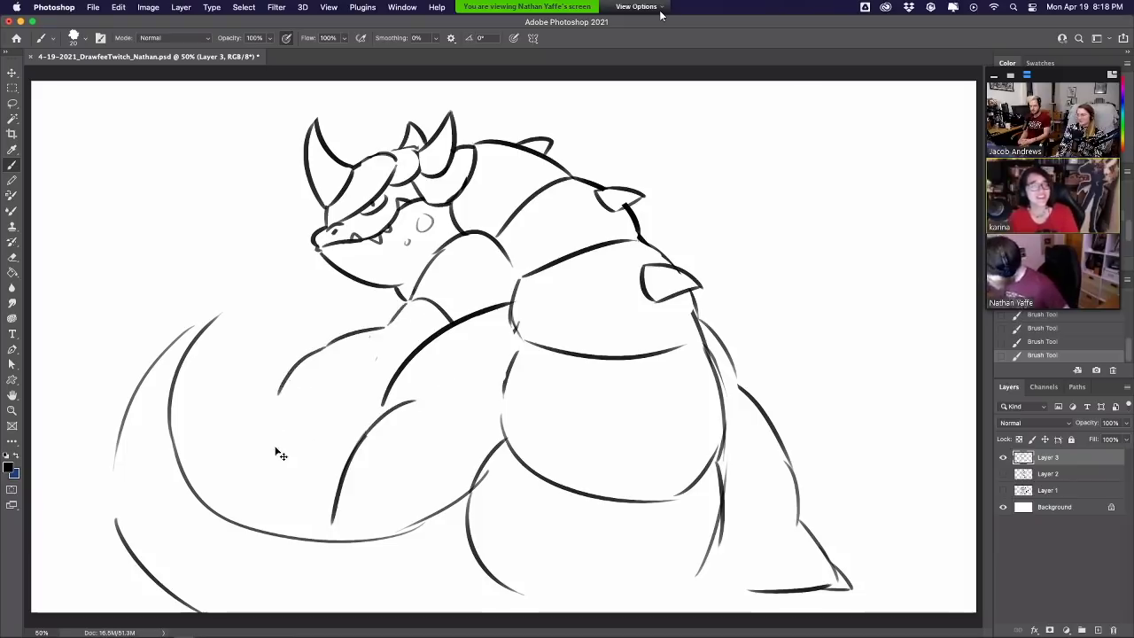
key("super+z")
left_click_drag(305, 390, 386, 403)
key("super+z")
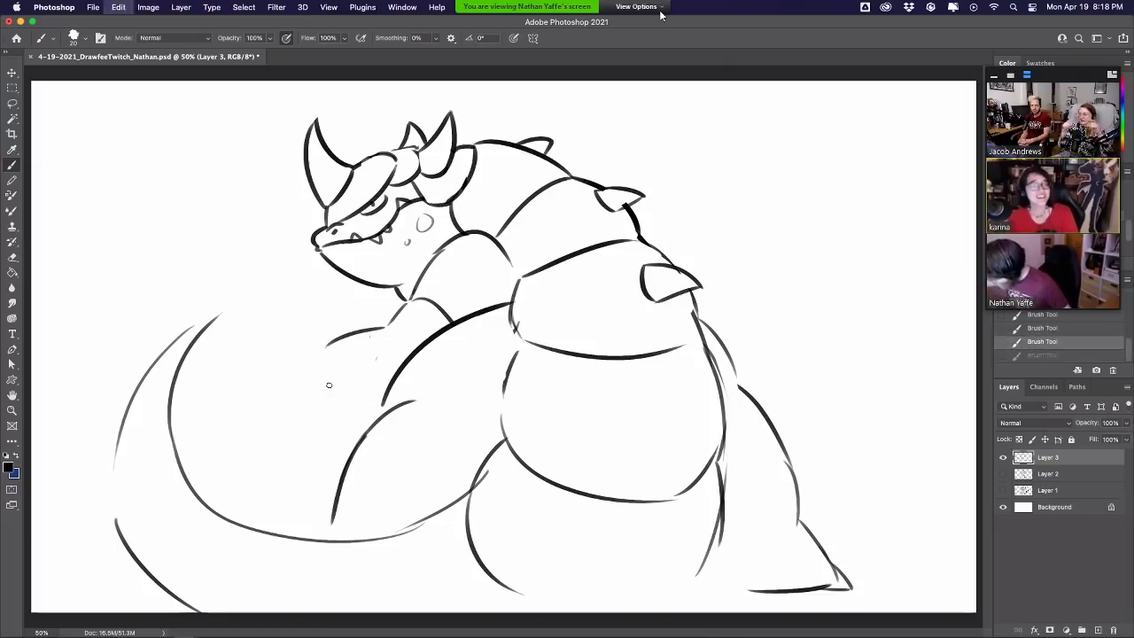
left_click_drag(292, 383, 388, 401)
left_click_drag(330, 339, 285, 328)
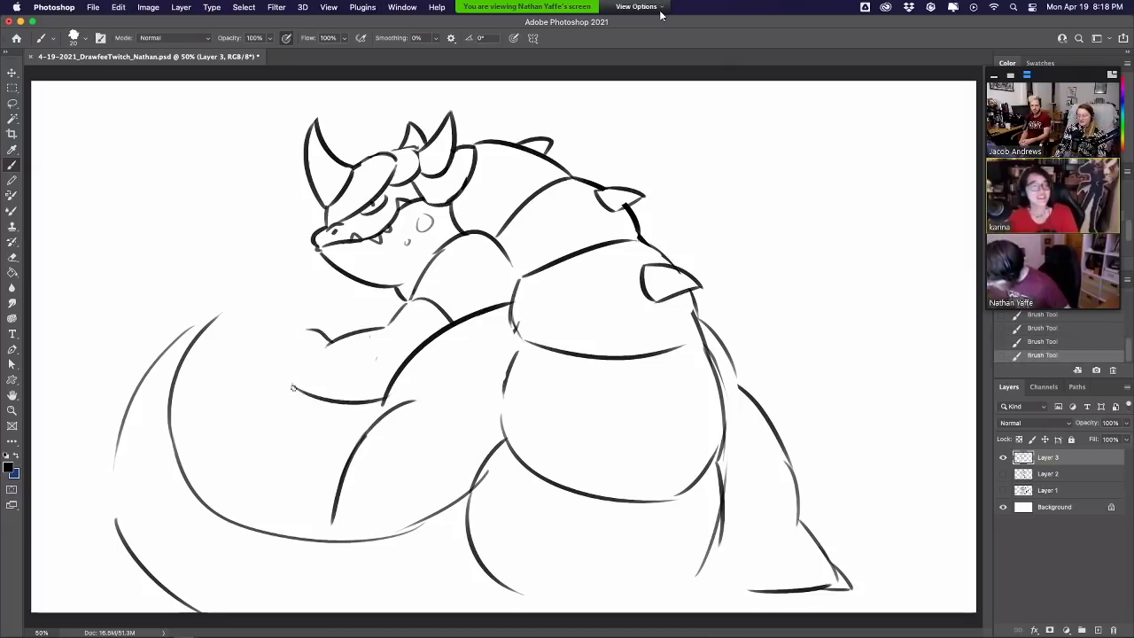
Draw an upturned hand with curved, pointed claws and a rounded palm at the end of the forearm
left_click_drag(293, 387, 265, 336)
key("super+z")
mouse_move(296, 388)
left_mouse_down()
mouse_move(253, 355)
mouse_move(293, 367)
mouse_move(273, 362)
mouse_move(260, 322)
mouse_move(285, 340)
mouse_move(316, 326)
mouse_move(292, 333)
mouse_move(306, 331)
mouse_move(310, 312)
mouse_move(330, 318)
mouse_move(328, 337)
left_mouse_up()
key("super+z")
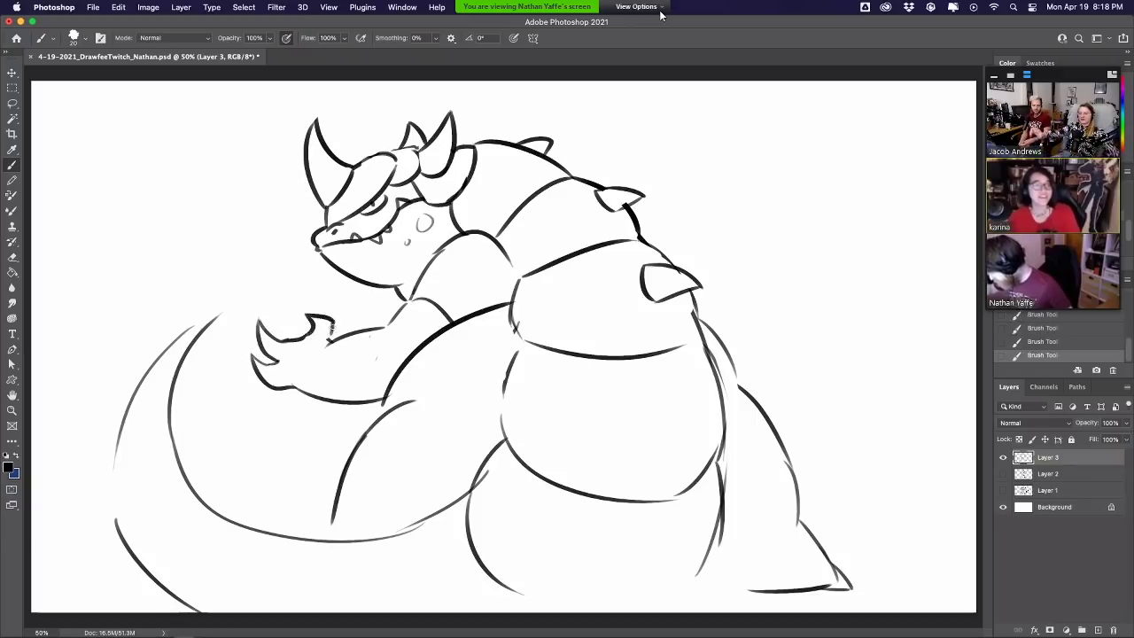
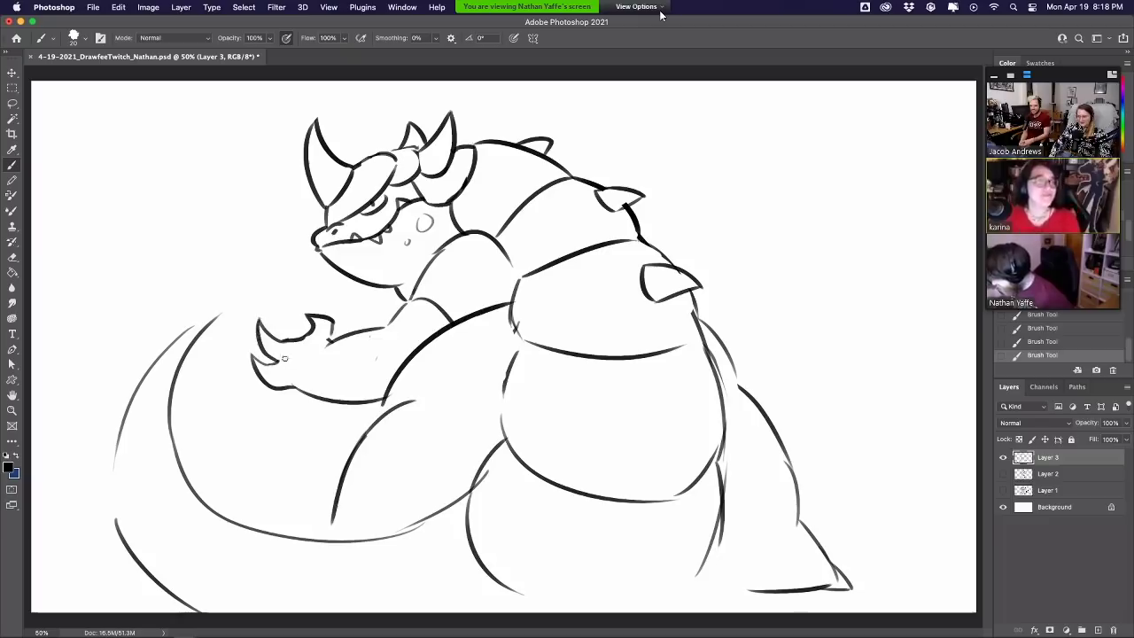
mouse_move(293, 344)
left_mouse_down()
mouse_move(276, 385)
mouse_move(331, 335)
left_mouse_up()
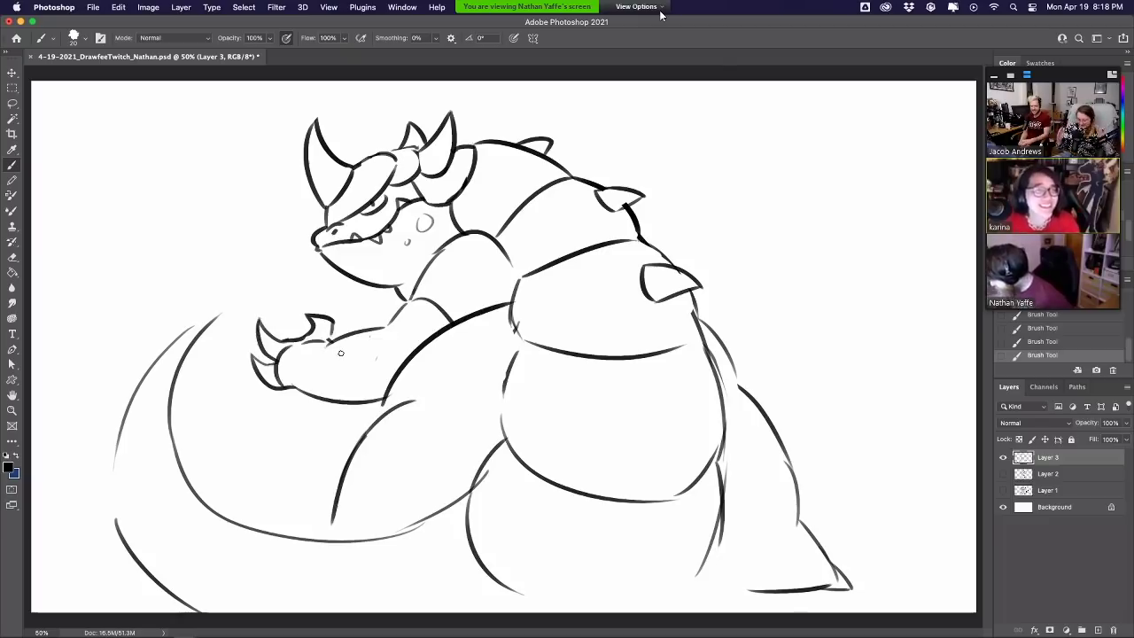
Erase parts of the hand's claws and redraw them with sharper tips and lines separating them from the fingers
mouse_move(265, 352)
left_mouse_down()
mouse_move(283, 340)
mouse_move(261, 319)
mouse_move(265, 331)
left_mouse_up()
key("super+z")
key("super+z")
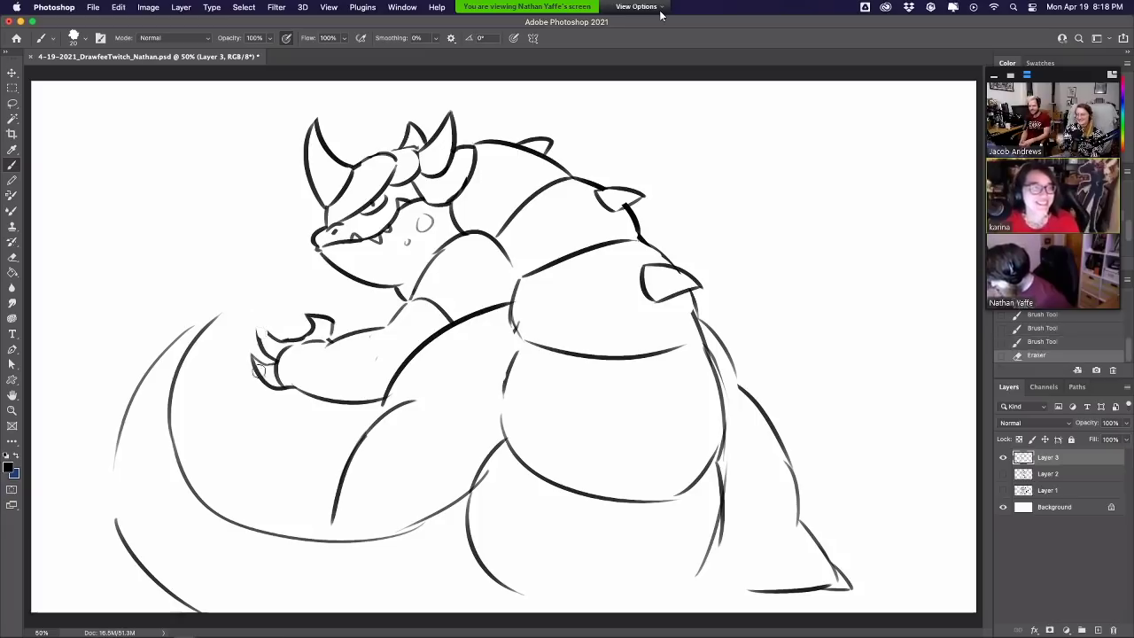
mouse_move(257, 370)
left_mouse_down()
mouse_move(253, 348)
mouse_move(271, 364)
mouse_move(266, 314)
mouse_move(271, 335)
mouse_move(330, 338)
mouse_move(332, 326)
left_mouse_up()
key("super+z")
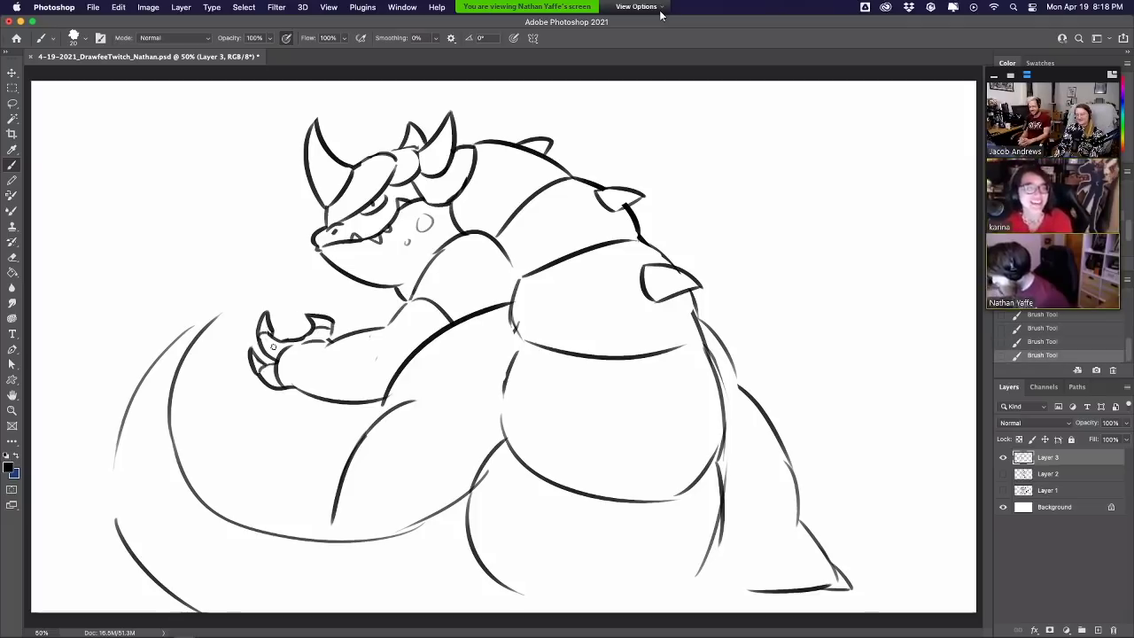
key("super+z")
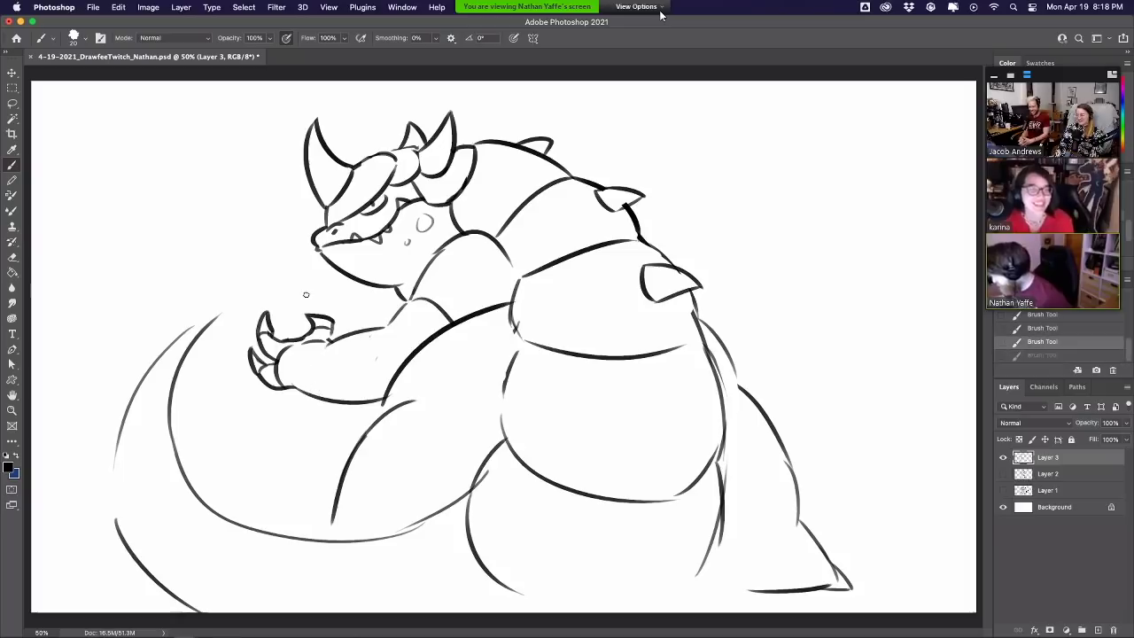
Redraw the heel of the hand as a small bulge and add a curved band line across the wrist
left_click(308, 396)
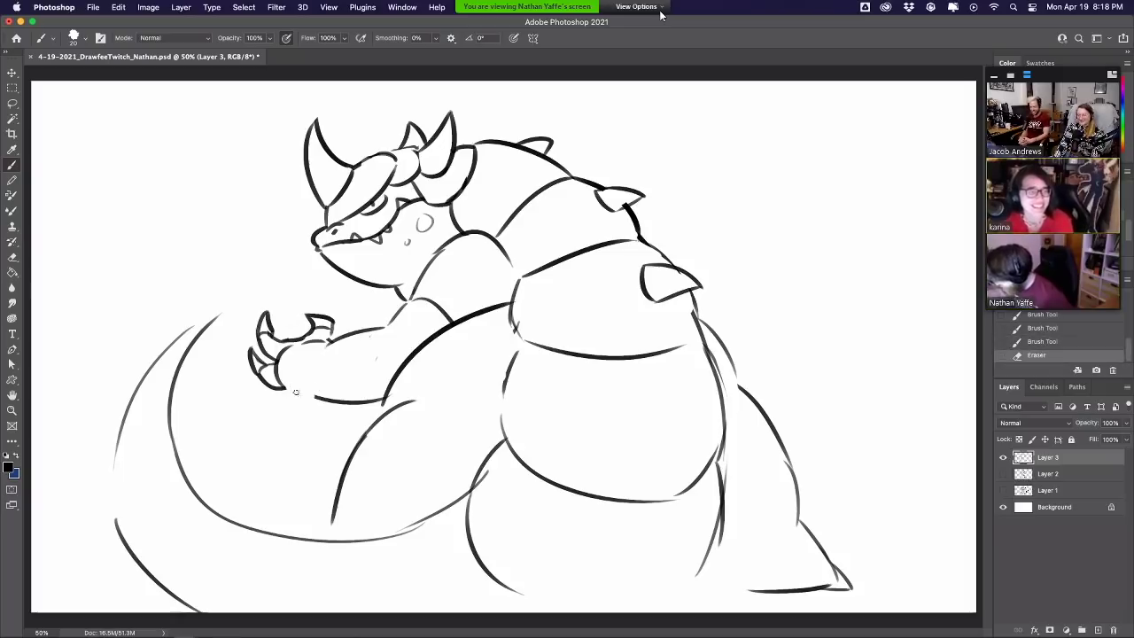
mouse_move(284, 387)
left_mouse_down()
mouse_move(319, 390)
mouse_move(335, 342)
left_mouse_up()
key("super+z")
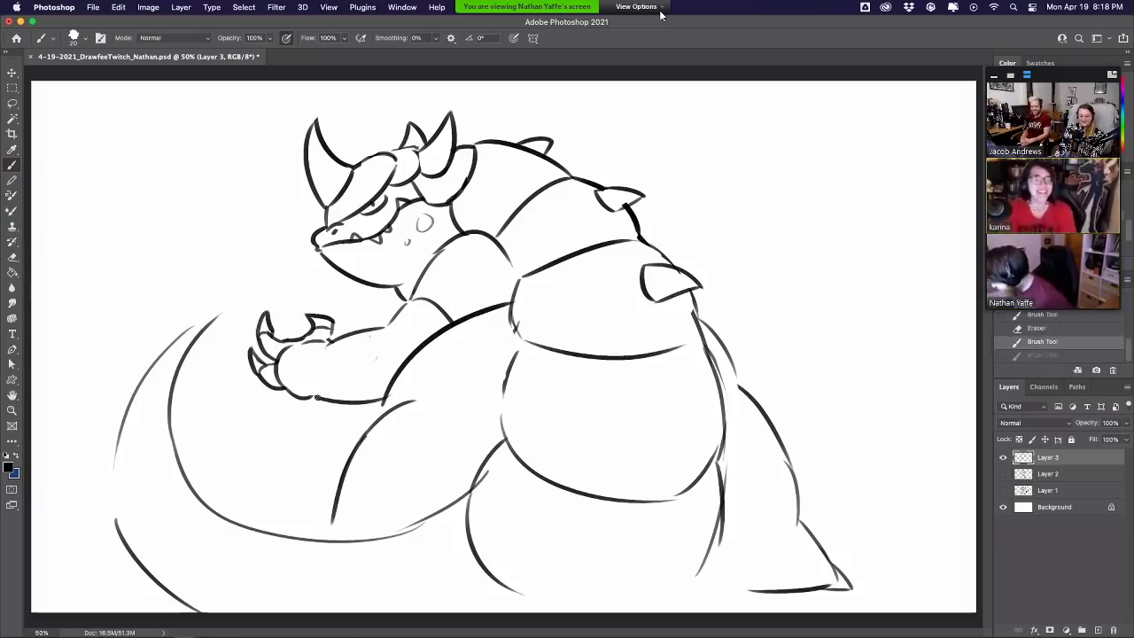
left_click_drag(316, 396, 331, 339)
key("super+z")
mouse_move(315, 397)
left_mouse_down()
mouse_move(361, 316)
mouse_move(389, 330)
mouse_move(383, 364)
mouse_move(388, 324)
left_mouse_up()
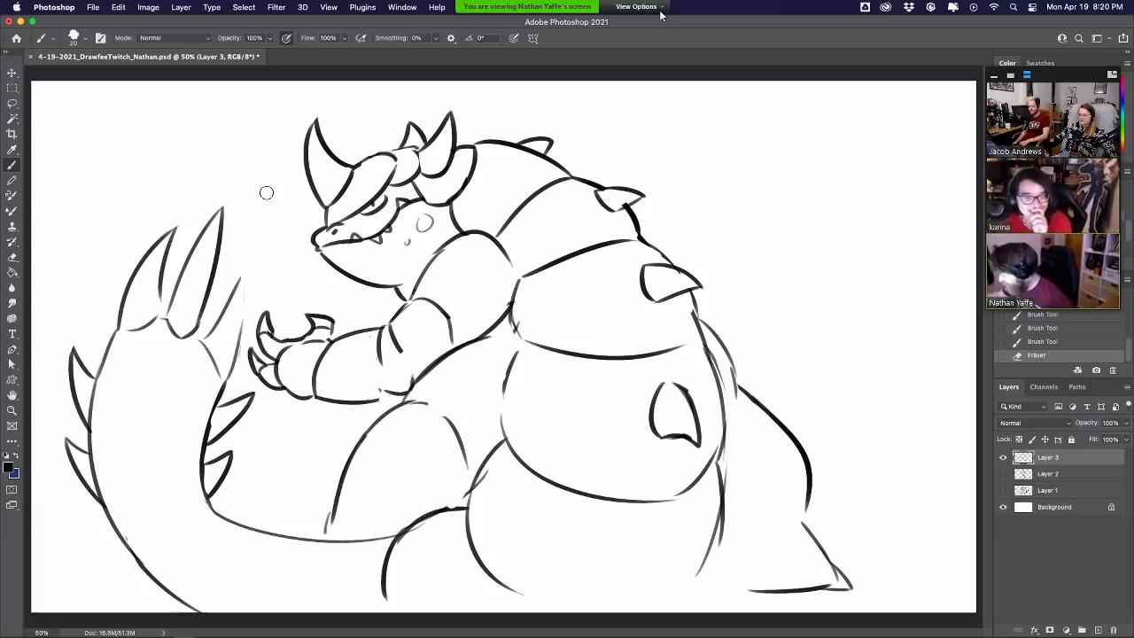
Redraw the tail-tip spike nearest the hand with a sharp point and a longer inner edge
key("super+z")
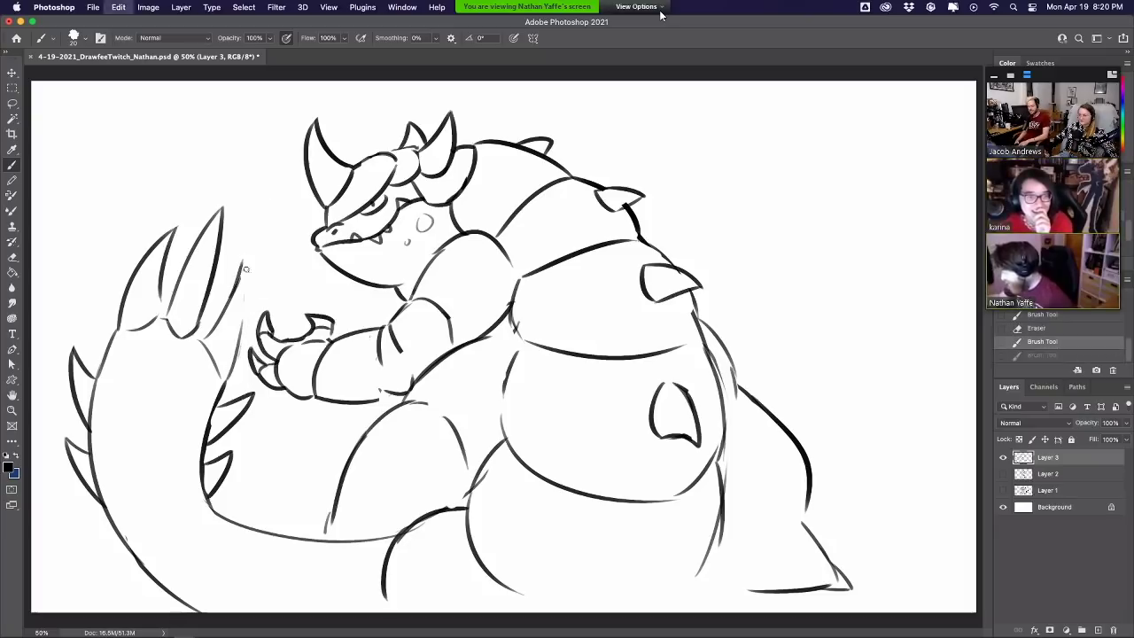
mouse_move(244, 260)
left_mouse_down()
mouse_move(231, 356)
mouse_move(230, 340)
mouse_move(199, 322)
left_mouse_up()
key("super+z")
left_click_drag(216, 369, 201, 341)
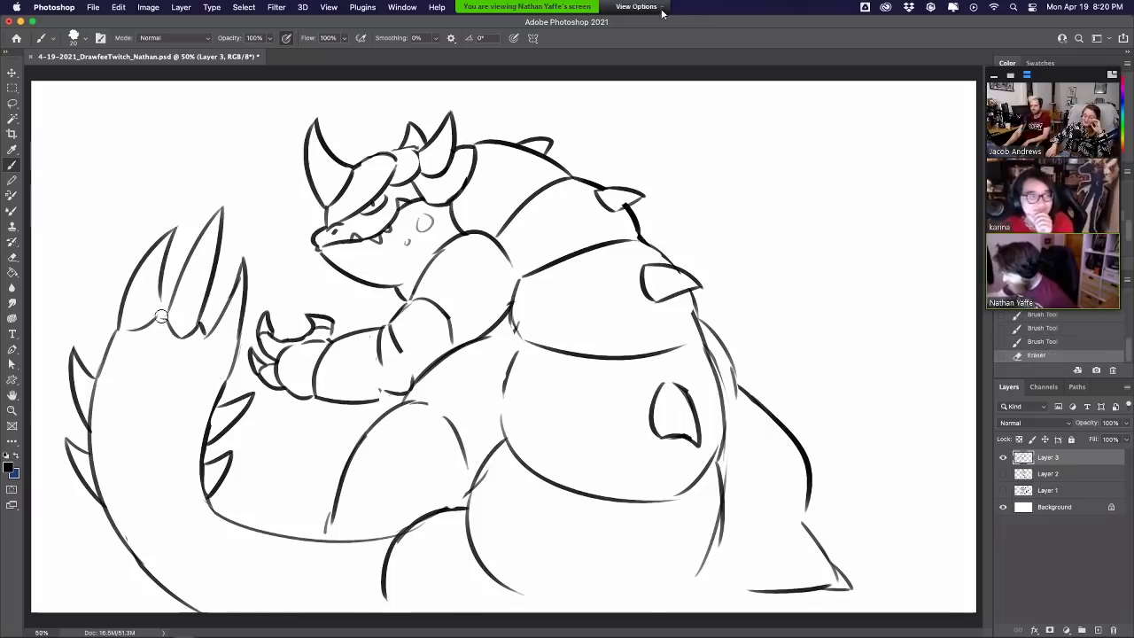
Erase the outermost tail-tip spike and redraw it as a slimmer spike curving up from the tail's outer edge
left_click(160, 317)
mouse_move(168, 252)
left_mouse_down()
mouse_move(155, 299)
mouse_move(150, 265)
mouse_move(169, 216)
left_mouse_up()
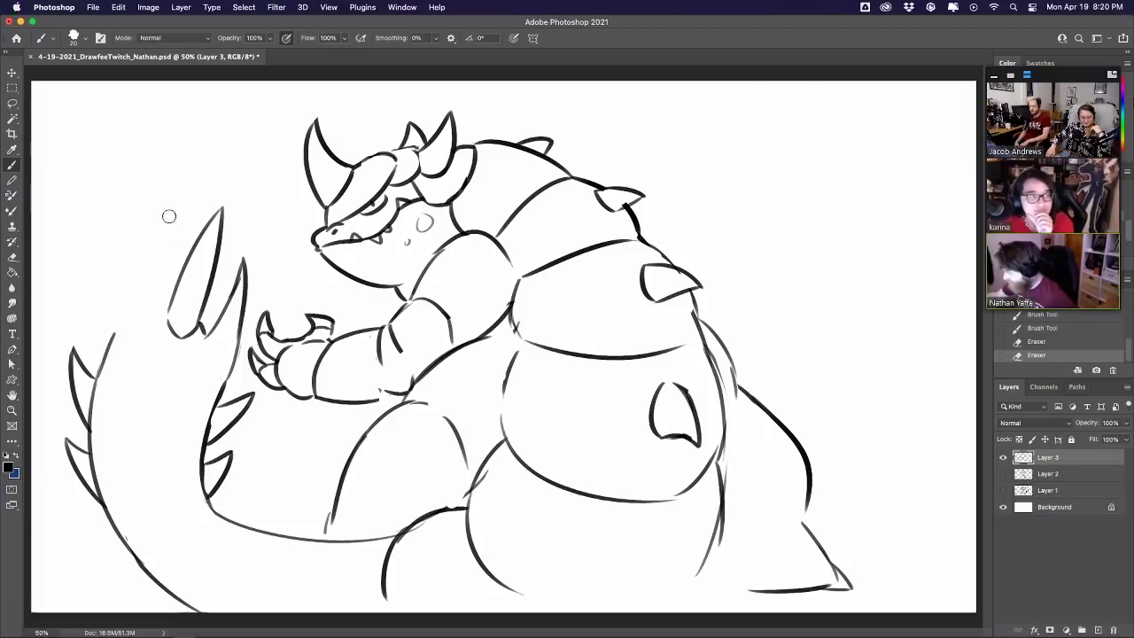
key("b")
left_click_drag(112, 337, 181, 228)
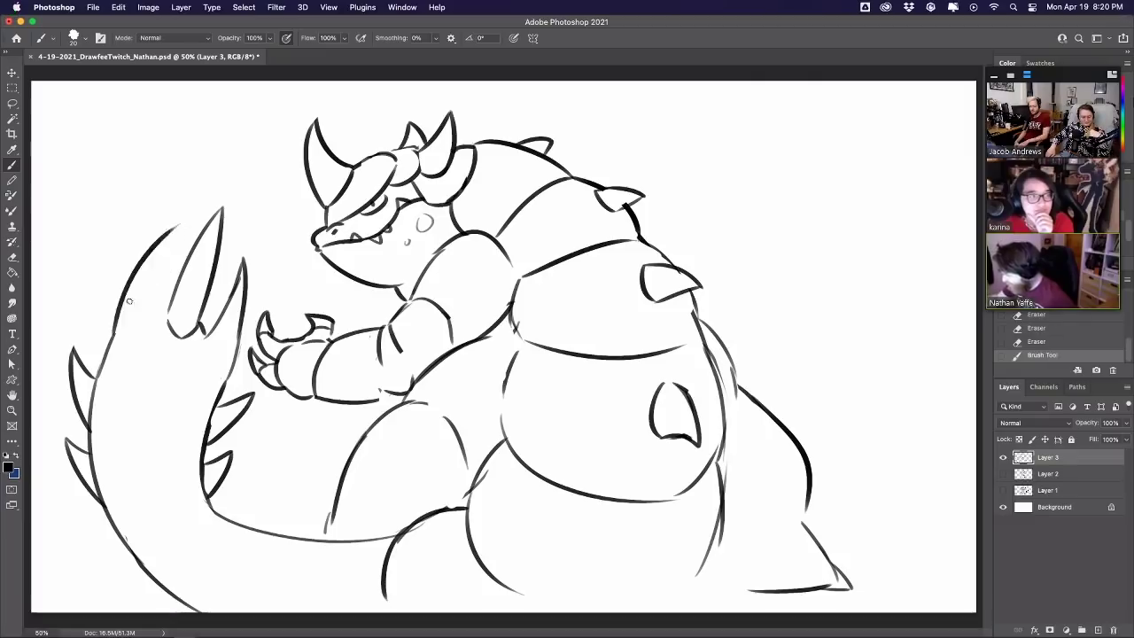
key("ctrl+z")
left_click_drag(115, 333, 185, 221)
left_click_drag(149, 319, 171, 240)
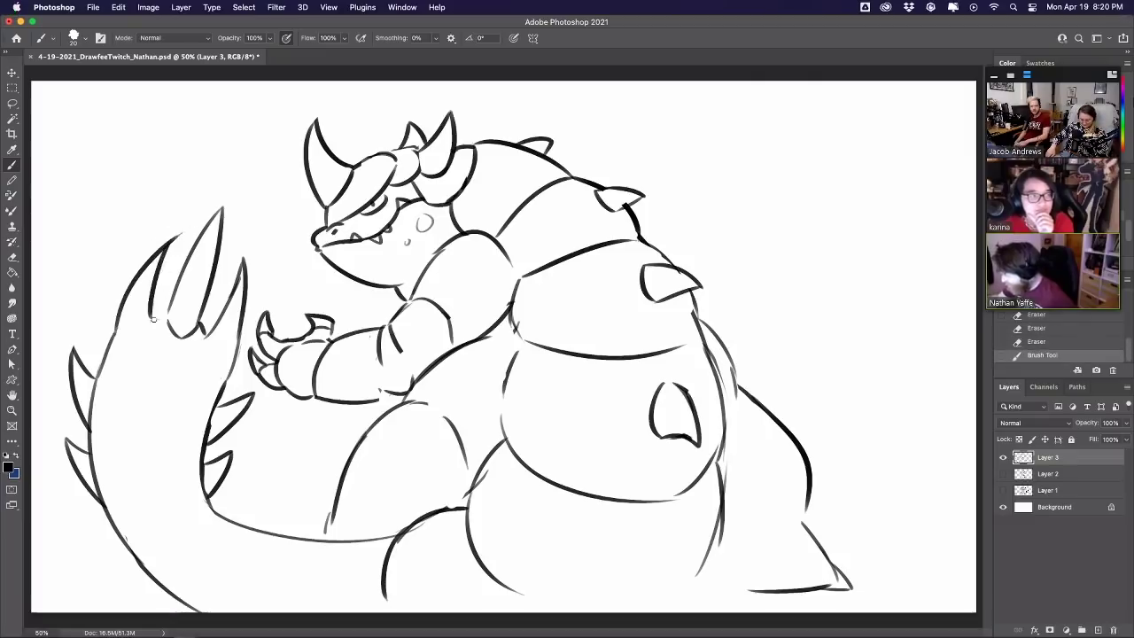
Clean up the points of the outer and inner tail-tip spikes and draw the curved base lines where the spikes join the tail
left_click(215, 125)
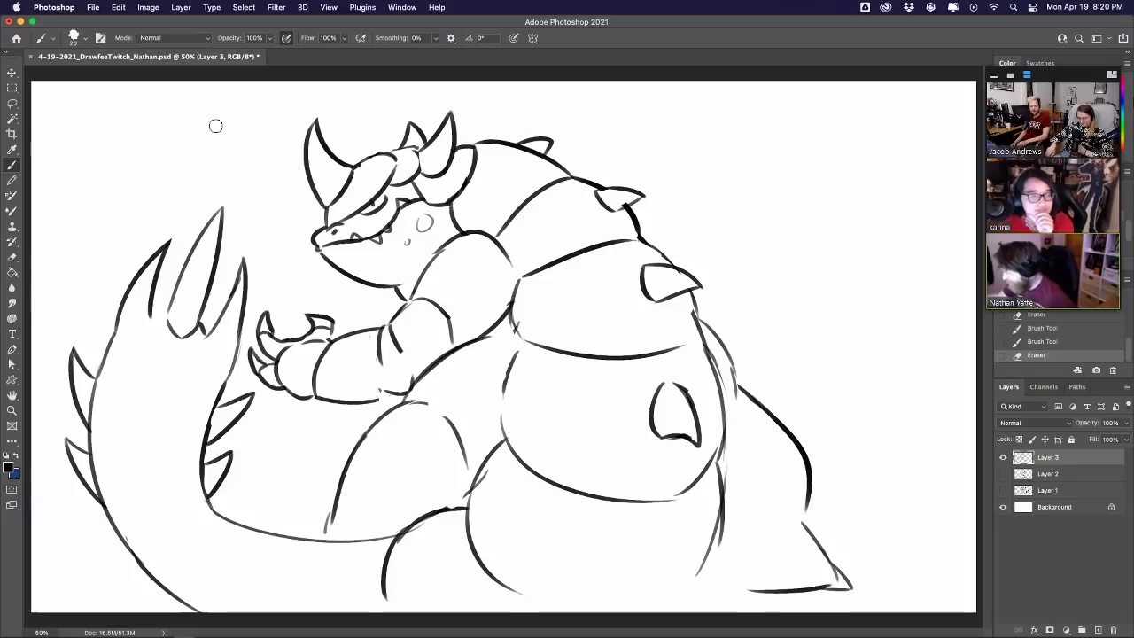
left_click_drag(248, 262, 234, 290)
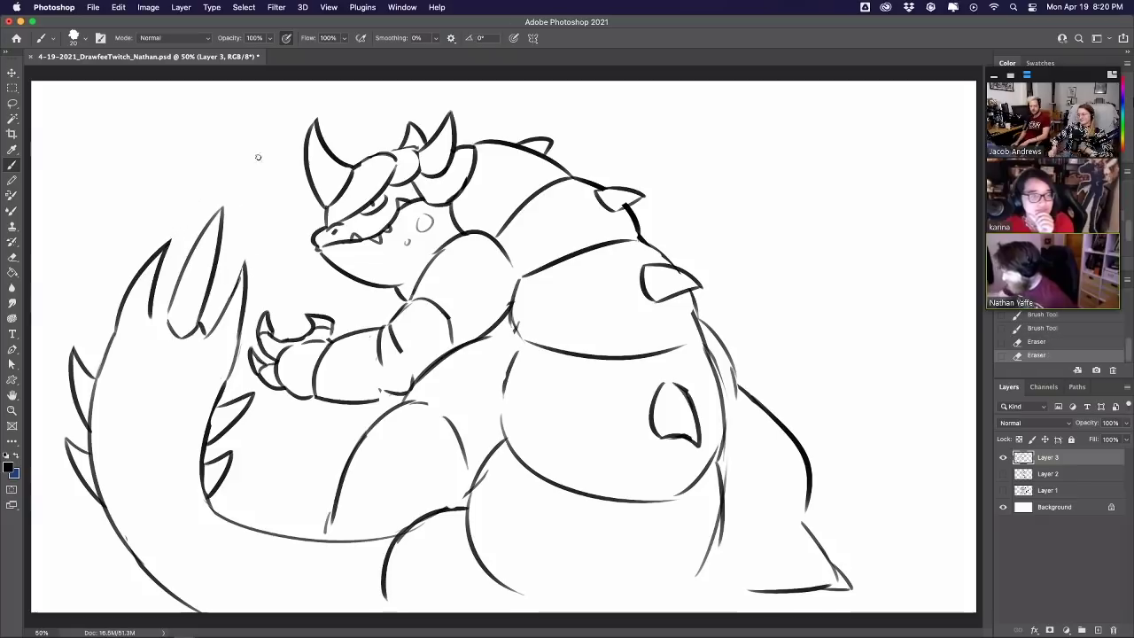
left_click_drag(172, 308, 167, 326)
mouse_move(165, 310)
left_mouse_down()
mouse_move(123, 328)
mouse_move(153, 315)
left_mouse_up()
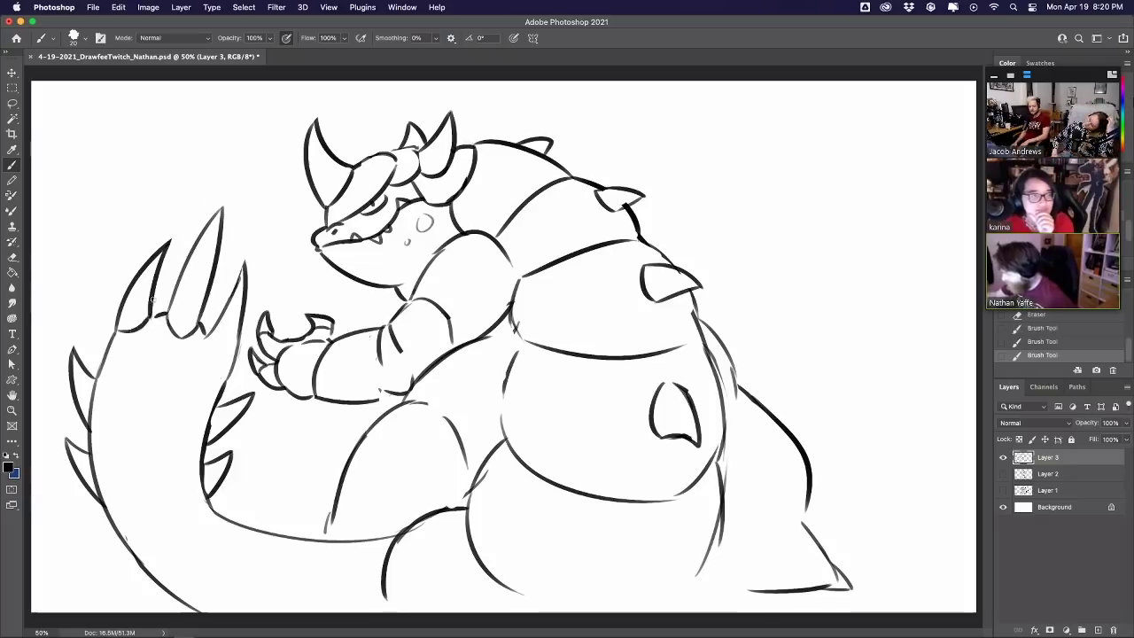
left_click_drag(222, 344, 210, 377)
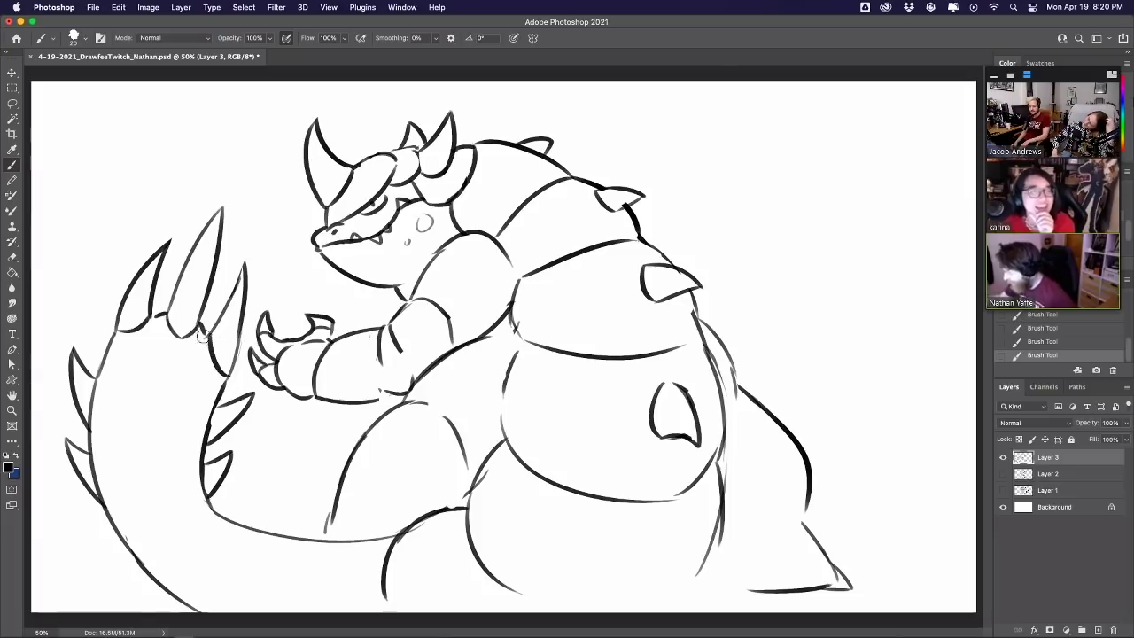
key("e")
left_click_drag(204, 326, 199, 344)
key("b")
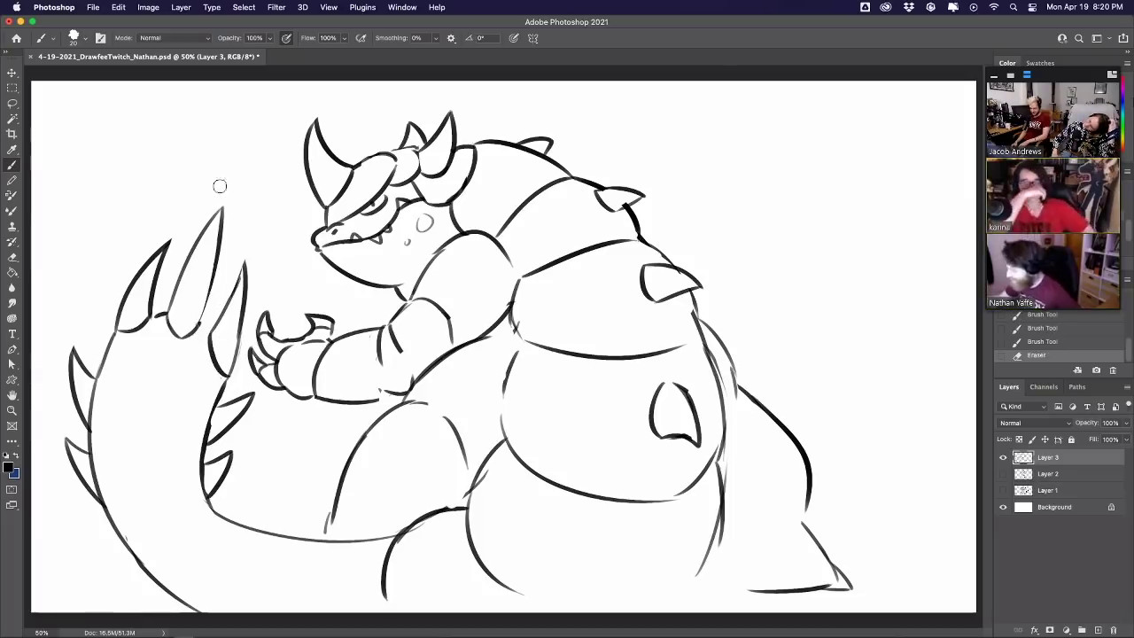
Erase the middle tail-tip spike's edges and redraw it longer and sharper, with a heavier inner edge
mouse_move(223, 205)
left_mouse_down()
mouse_move(217, 283)
mouse_move(212, 265)
mouse_move(200, 312)
left_mouse_up()
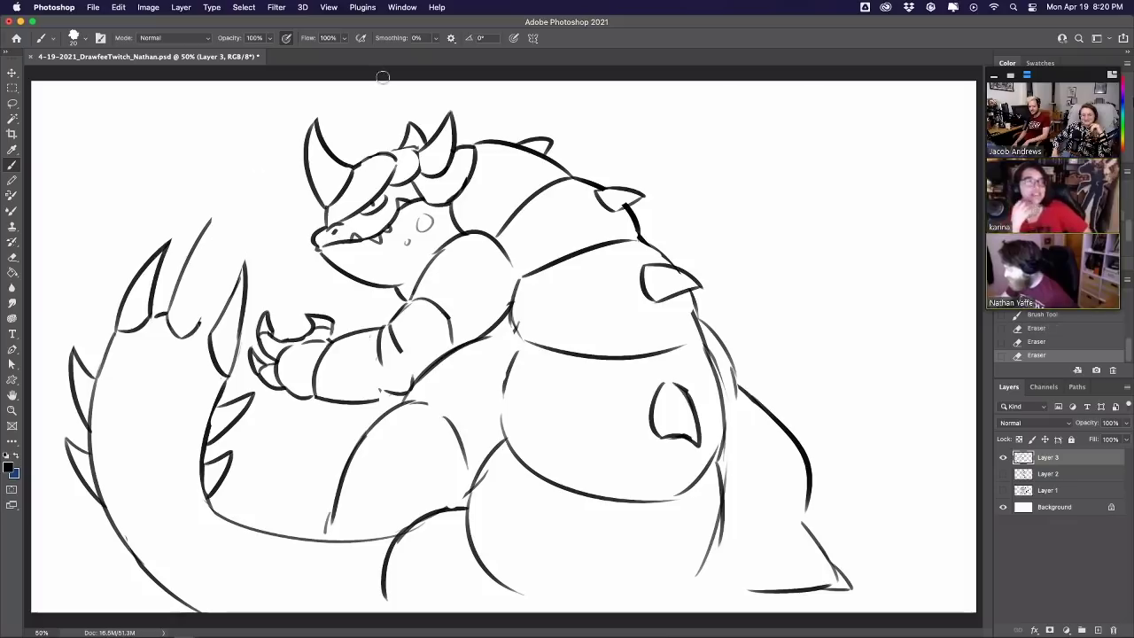
left_click_drag(201, 237, 222, 213)
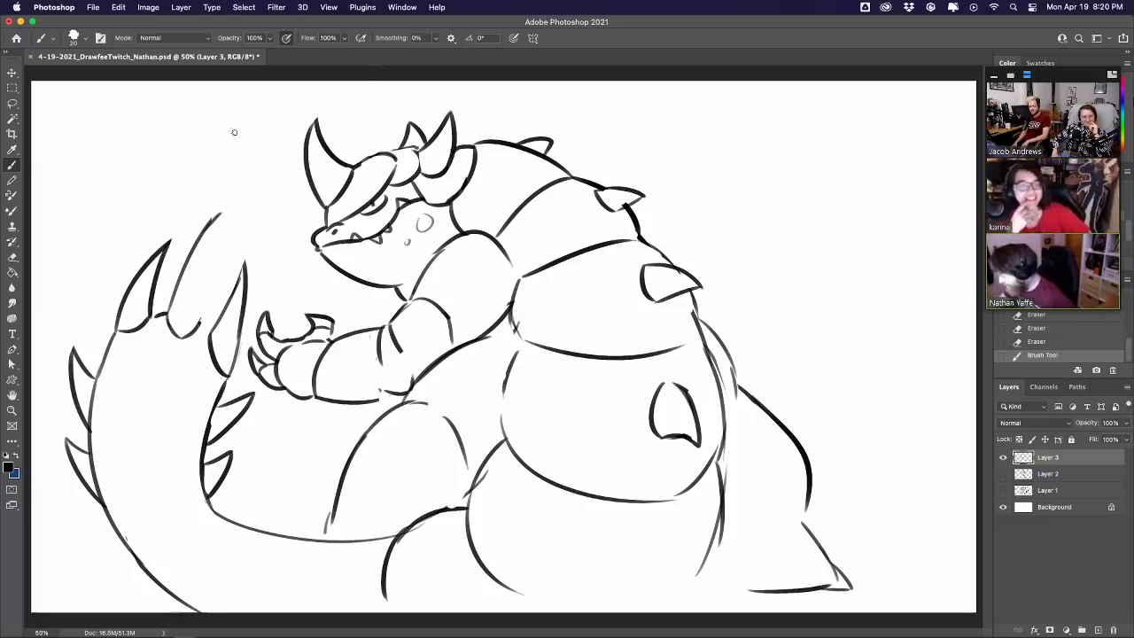
key("super+z")
mouse_move(190, 249)
left_mouse_down()
mouse_move(221, 211)
mouse_move(198, 324)
left_mouse_up()
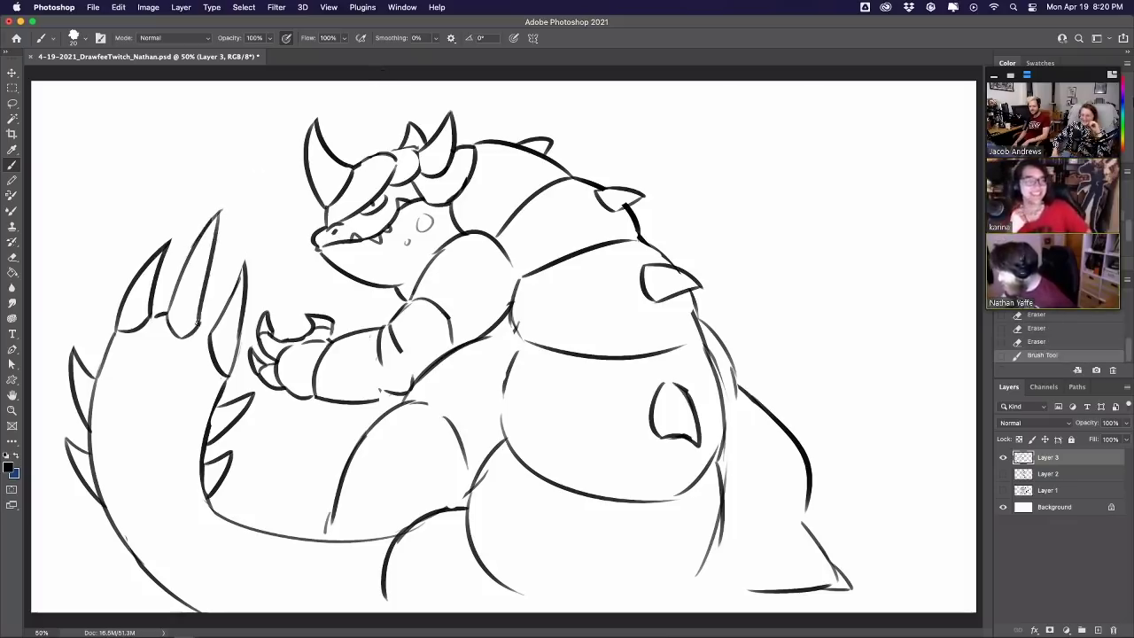
key("super+z")
left_click_drag(221, 212, 202, 315)
key("super+z")
key("super+z")
key("super+z")
key("super+z")
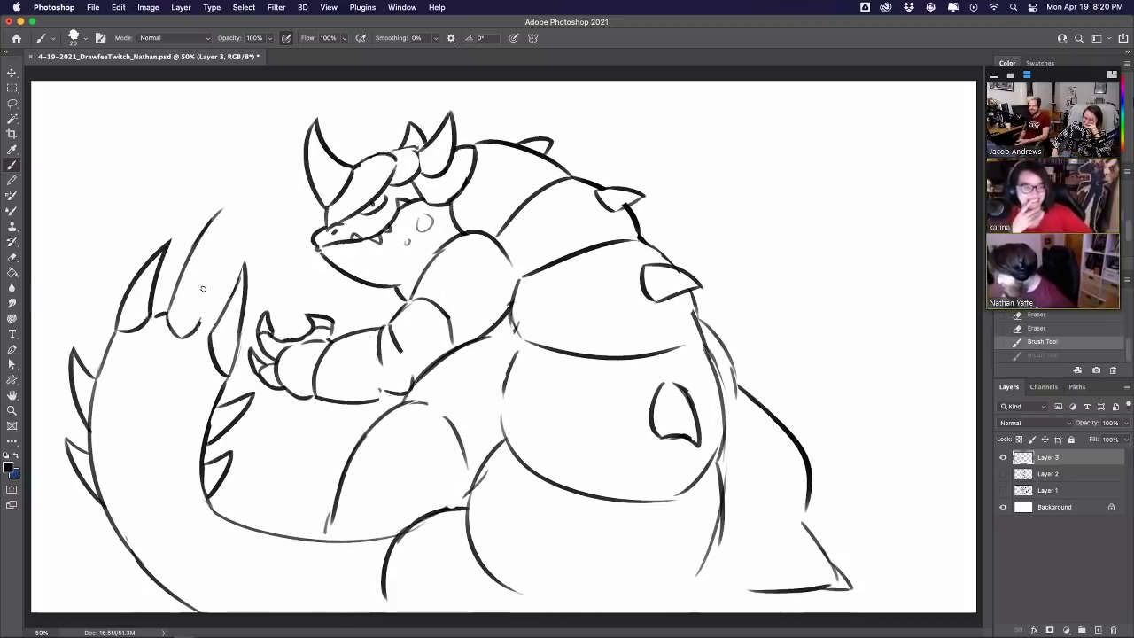
left_click_drag(218, 218, 197, 324)
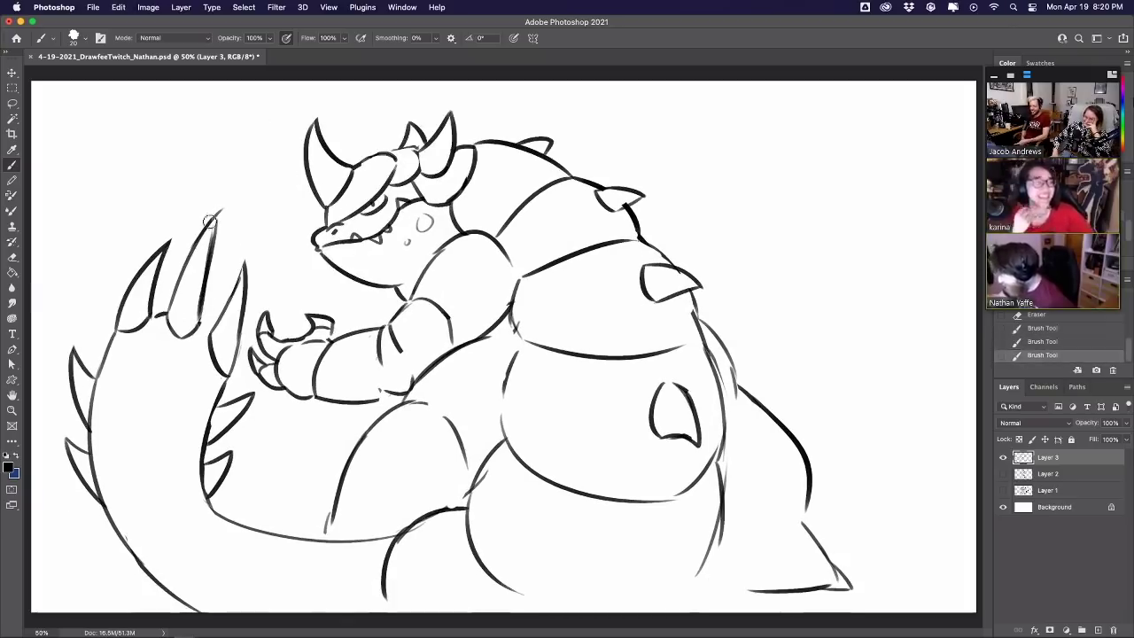
key("super+z")
mouse_move(217, 208)
left_mouse_down()
mouse_move(222, 259)
mouse_move(212, 218)
mouse_move(246, 109)
mouse_move(200, 253)
mouse_move(222, 207)
mouse_move(192, 258)
mouse_move(226, 227)
mouse_move(198, 300)
mouse_move(224, 169)
mouse_move(235, 212)
mouse_move(196, 324)
left_mouse_up()
key("super+z")
left_click_drag(232, 211, 197, 320)
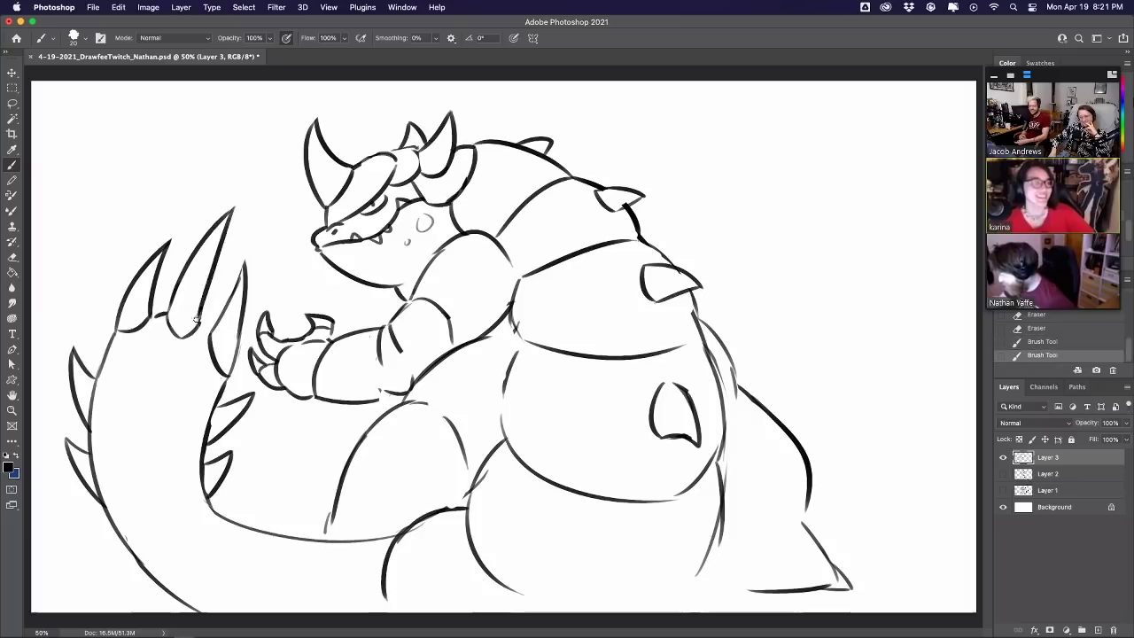
mouse_move(215, 271)
left_mouse_down()
mouse_move(200, 319)
mouse_move(211, 330)
left_mouse_up()
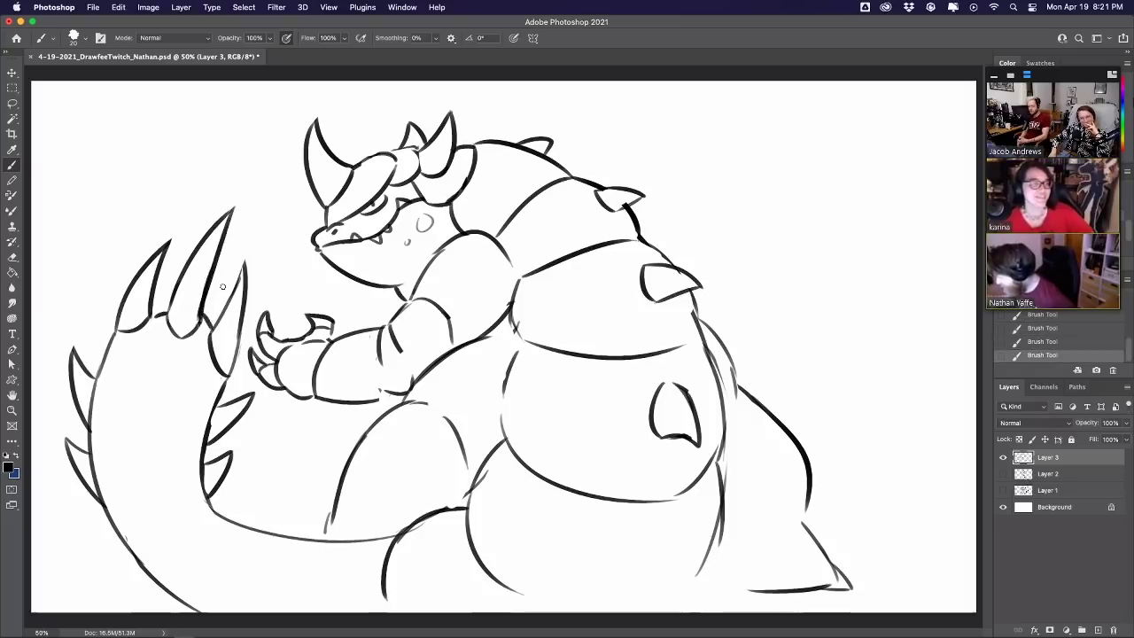
Clean up and redraw the tail's inner edge where the two small side spikes attach
key("e")
left_click_drag(206, 440, 218, 407)
key("b")
left_click_drag(207, 462, 200, 492)
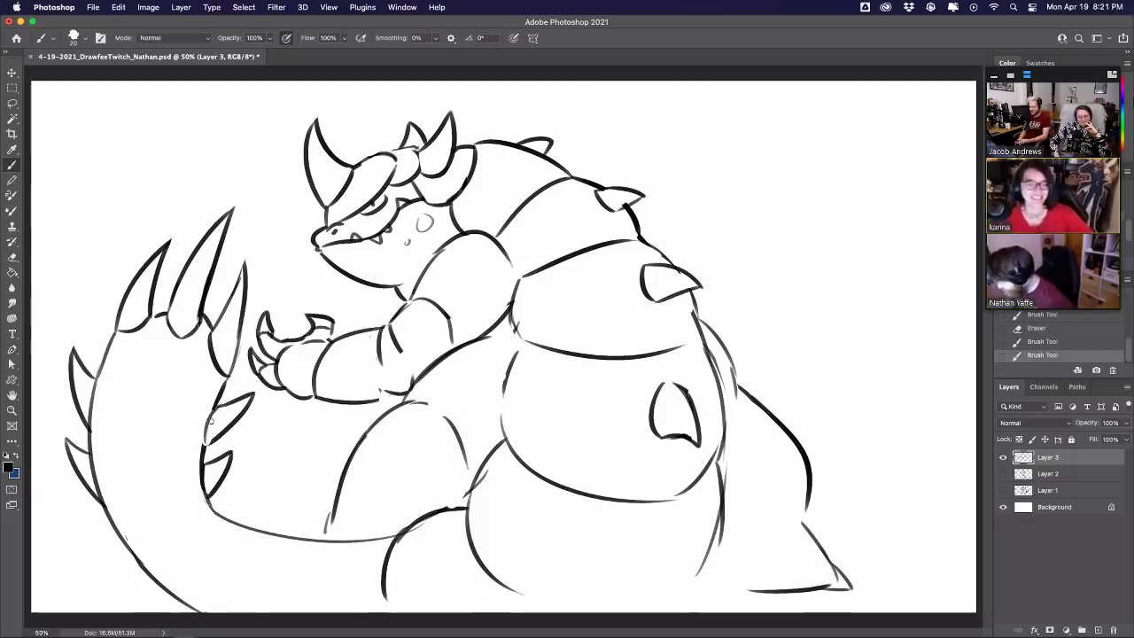
Draw a wavy band line across the tail just below the tip spikes
left_click_drag(101, 372, 181, 427)
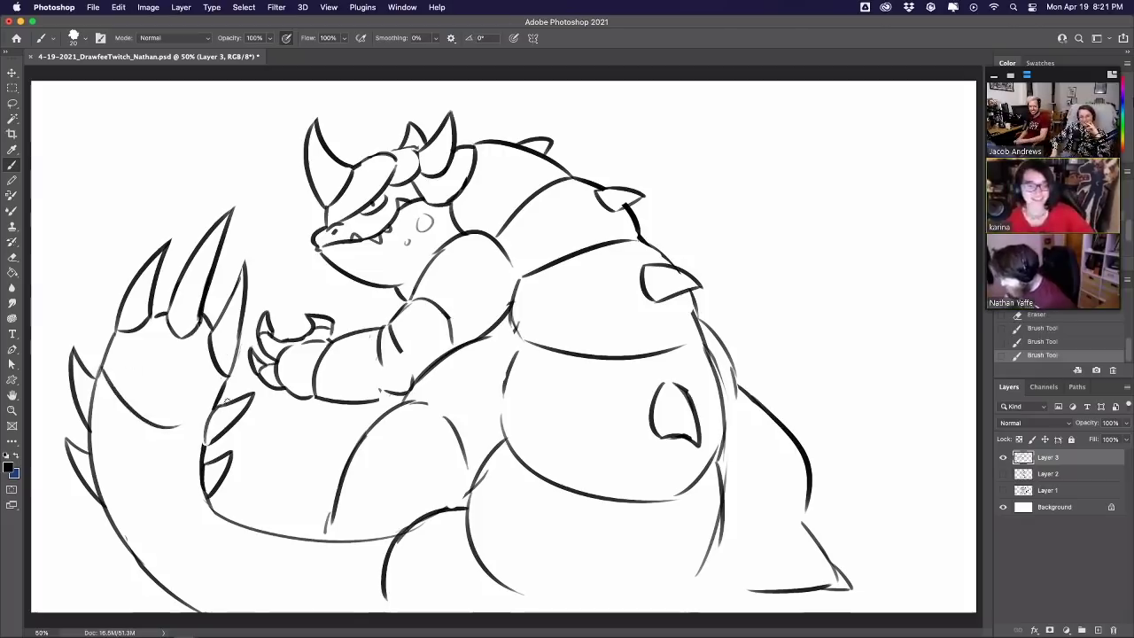
key("super+z")
left_click_drag(101, 377, 182, 353)
key("super+z")
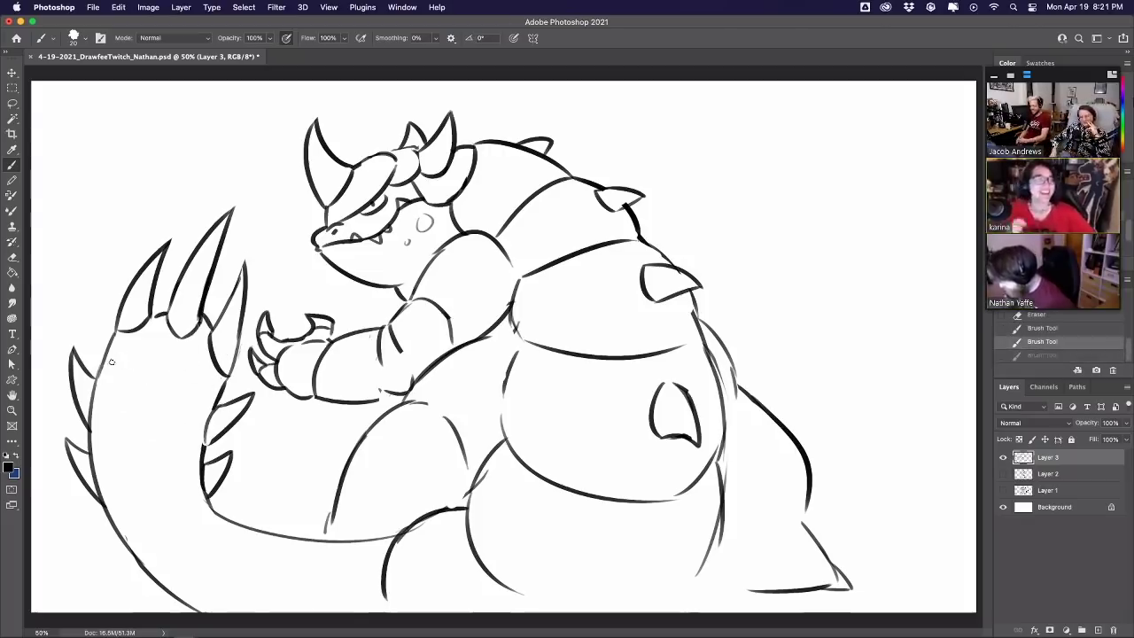
left_click(106, 361)
left_click_drag(103, 358, 204, 386)
key("super+z")
mouse_move(104, 365)
left_mouse_down()
mouse_move(197, 373)
mouse_move(181, 375)
mouse_move(212, 390)
left_mouse_up()
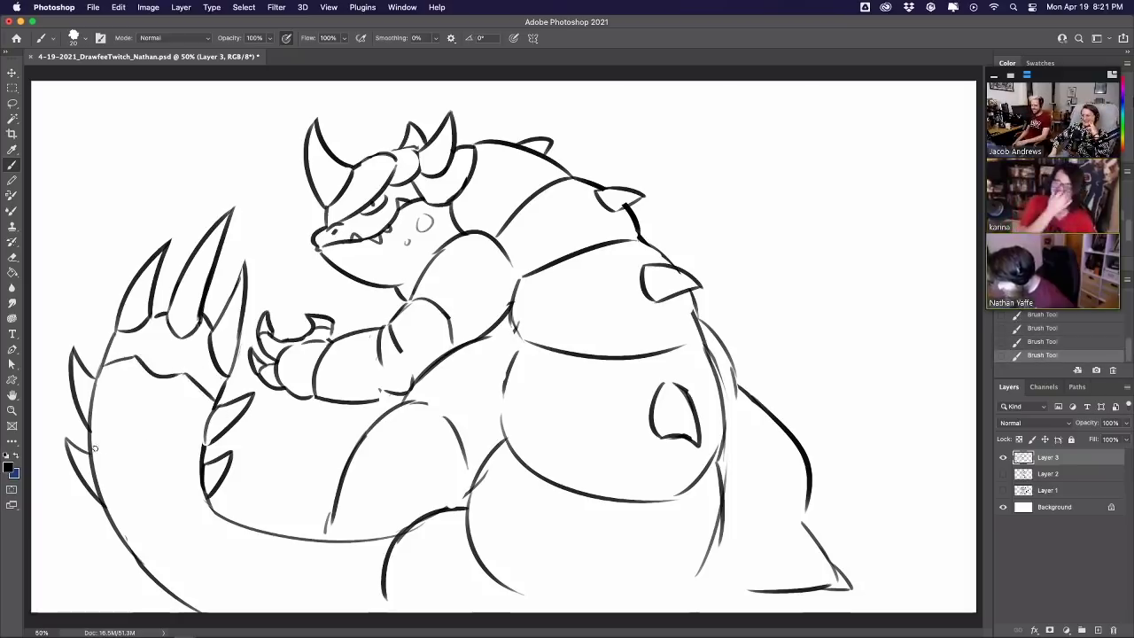
Draw wavy band lines across the tail's middle and lower bend, plus a curved segment line nearer its base
mouse_move(96, 447)
left_mouse_down()
mouse_move(131, 442)
mouse_move(140, 463)
mouse_move(219, 449)
mouse_move(169, 461)
mouse_move(196, 462)
left_mouse_up()
key("super+z")
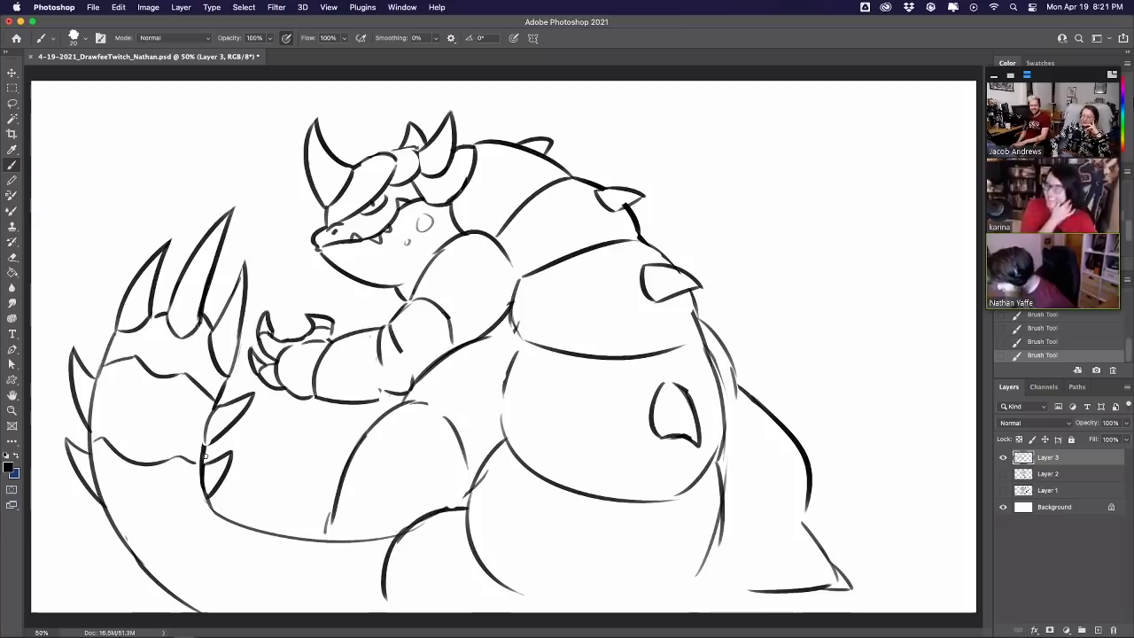
mouse_move(176, 544)
left_mouse_down()
mouse_move(224, 506)
mouse_move(250, 595)
left_mouse_up()
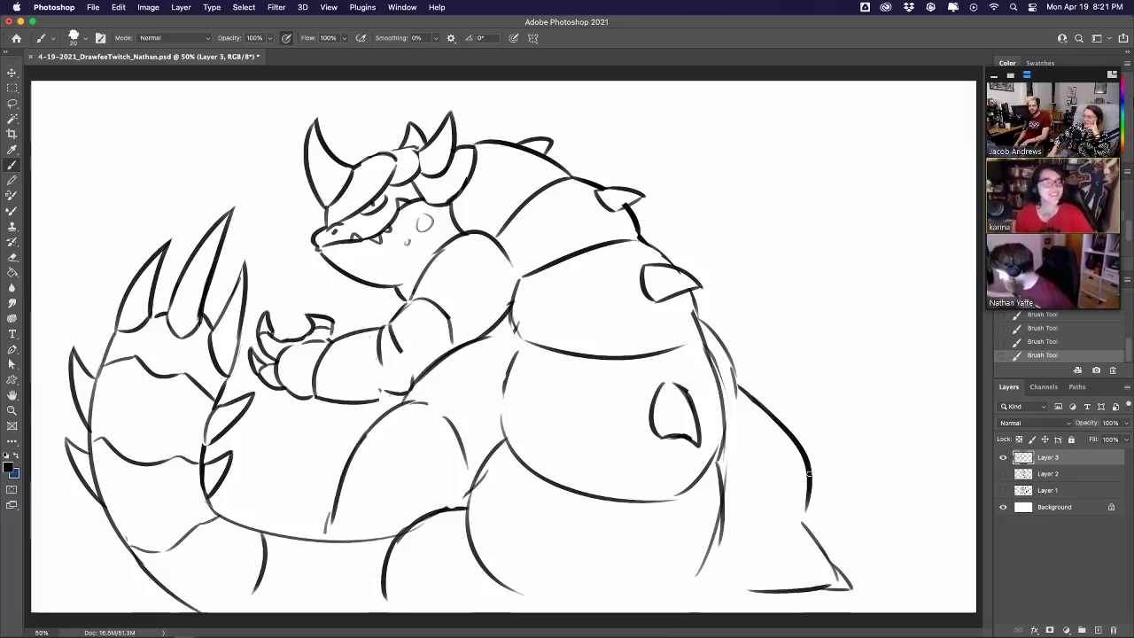
Add a pointed spike and crease at the far knee and a matching crease at the near knee, erasing overlapping outlines
mouse_move(801, 458)
left_mouse_down()
mouse_move(807, 449)
mouse_move(806, 531)
mouse_move(754, 543)
left_mouse_up()
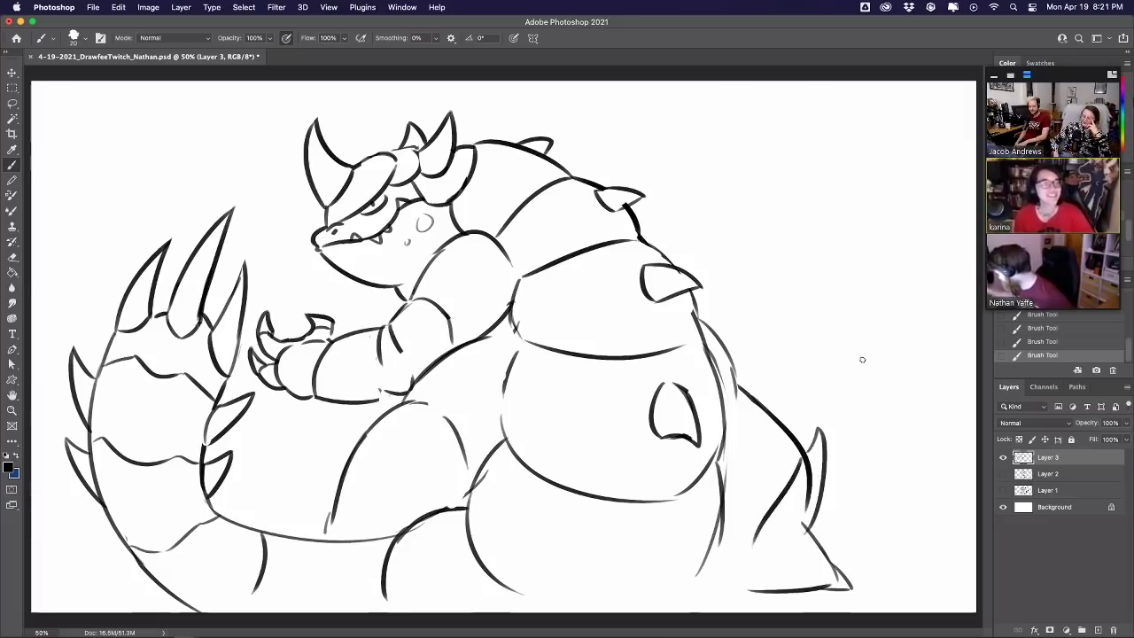
left_click_drag(806, 438, 799, 548)
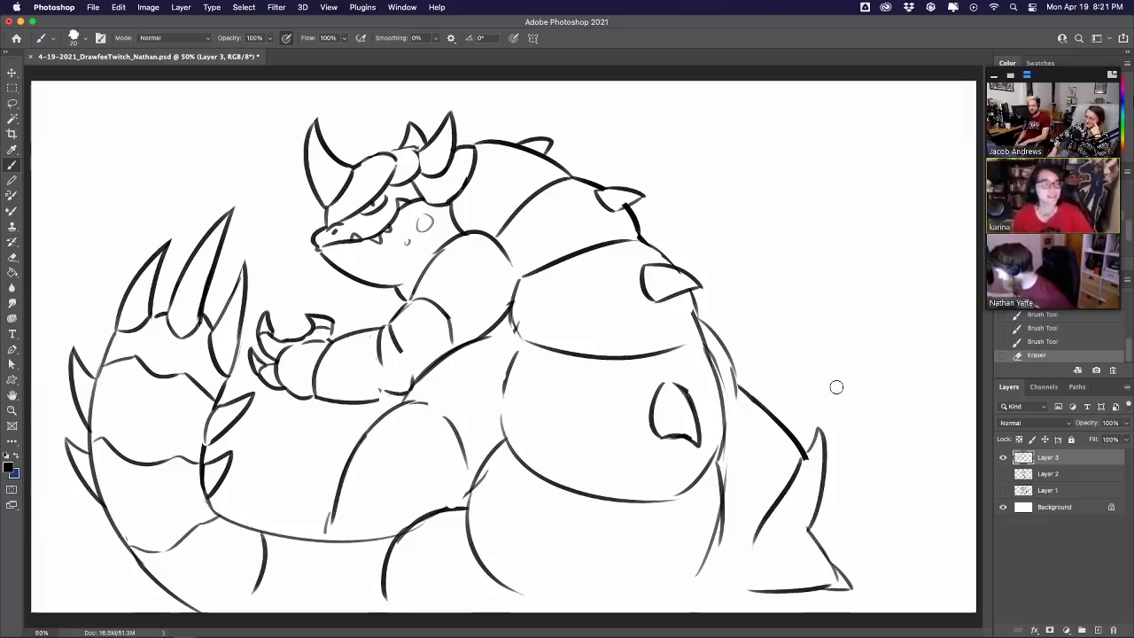
mouse_move(358, 429)
left_mouse_down()
mouse_move(333, 510)
mouse_move(424, 486)
left_mouse_up()
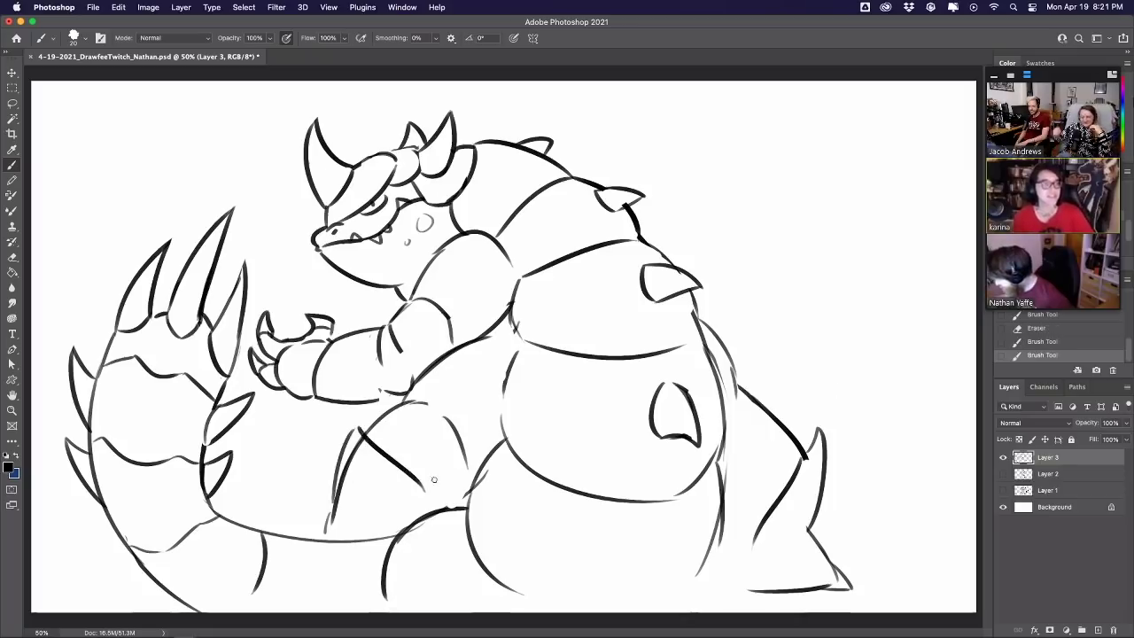
key("e")
mouse_move(355, 444)
left_mouse_down()
mouse_move(349, 479)
mouse_move(353, 451)
left_mouse_up()
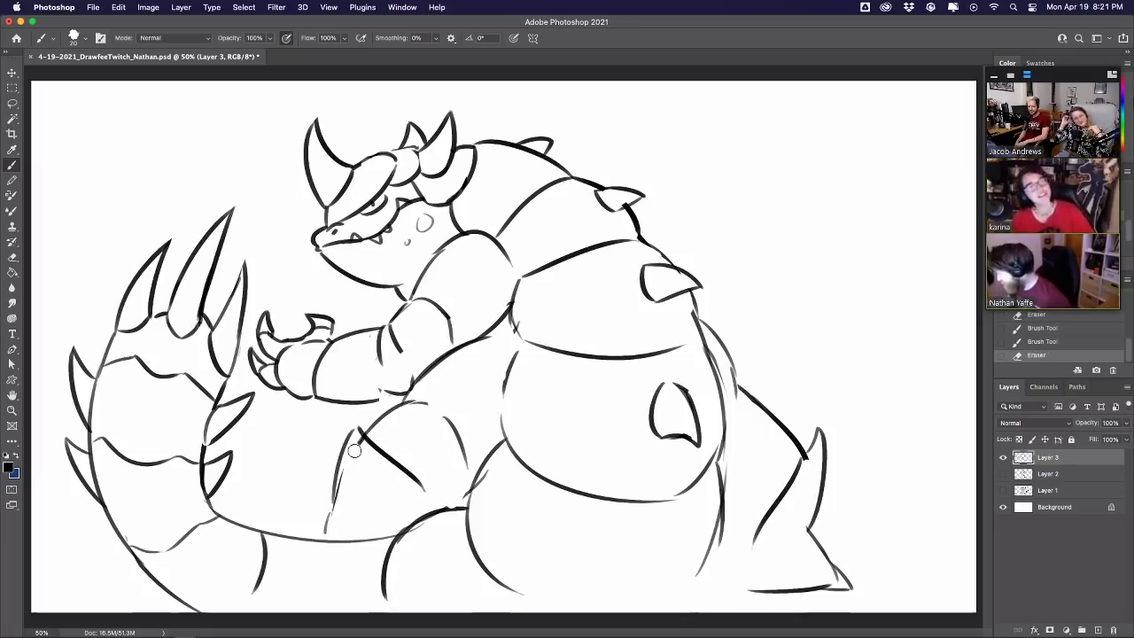
Draw three short pointed spikes on the shoulder and erase the outlines they overlap
mouse_move(443, 237)
left_mouse_down()
mouse_move(436, 257)
mouse_move(405, 262)
mouse_move(436, 254)
mouse_move(438, 288)
mouse_move(476, 281)
mouse_move(451, 275)
mouse_move(517, 283)
mouse_move(488, 292)
mouse_move(483, 306)
mouse_move(416, 266)
mouse_move(429, 252)
mouse_move(395, 259)
mouse_move(437, 257)
mouse_move(432, 285)
mouse_move(468, 288)
mouse_move(462, 271)
mouse_move(505, 297)
mouse_move(444, 276)
mouse_move(473, 290)
left_mouse_up()
key("super+z")
key("e")
left_click_drag(508, 257, 514, 290)
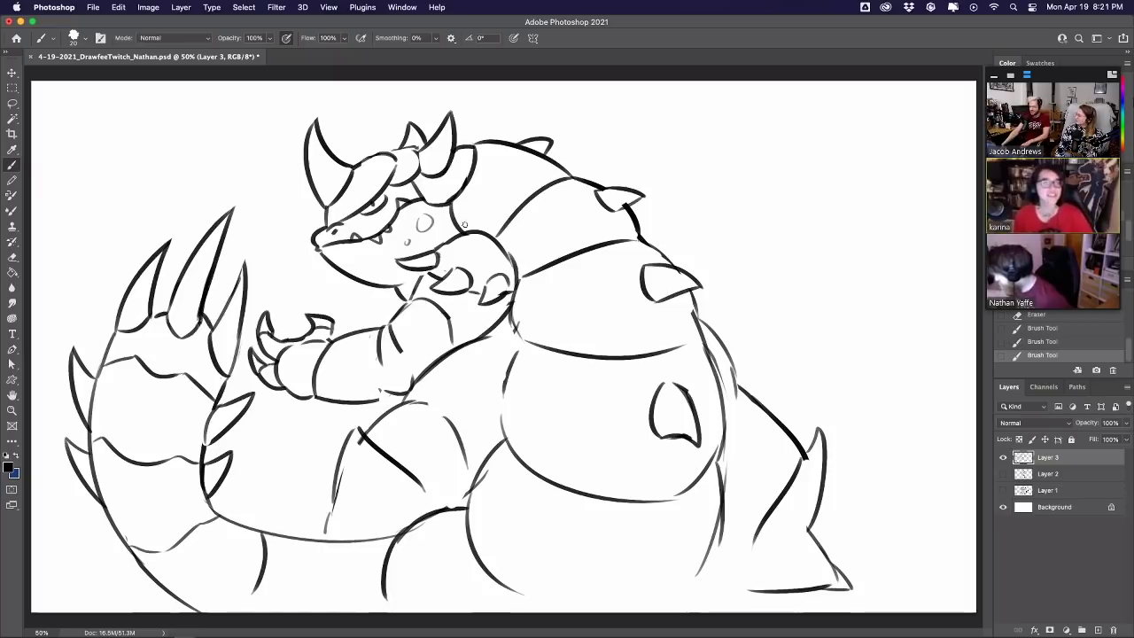
Draw a rounded plate outline arching over the shoulder and trim the back lines that run into it
mouse_move(454, 238)
left_mouse_down()
mouse_move(462, 221)
mouse_move(518, 255)
left_mouse_up()
mouse_move(517, 298)
left_mouse_down()
mouse_move(514, 237)
mouse_move(457, 229)
mouse_move(519, 266)
left_mouse_up()
mouse_move(522, 273)
left_mouse_down()
mouse_move(511, 233)
mouse_move(462, 223)
mouse_move(497, 217)
mouse_move(527, 282)
left_mouse_up()
left_click_drag(519, 238, 527, 285)
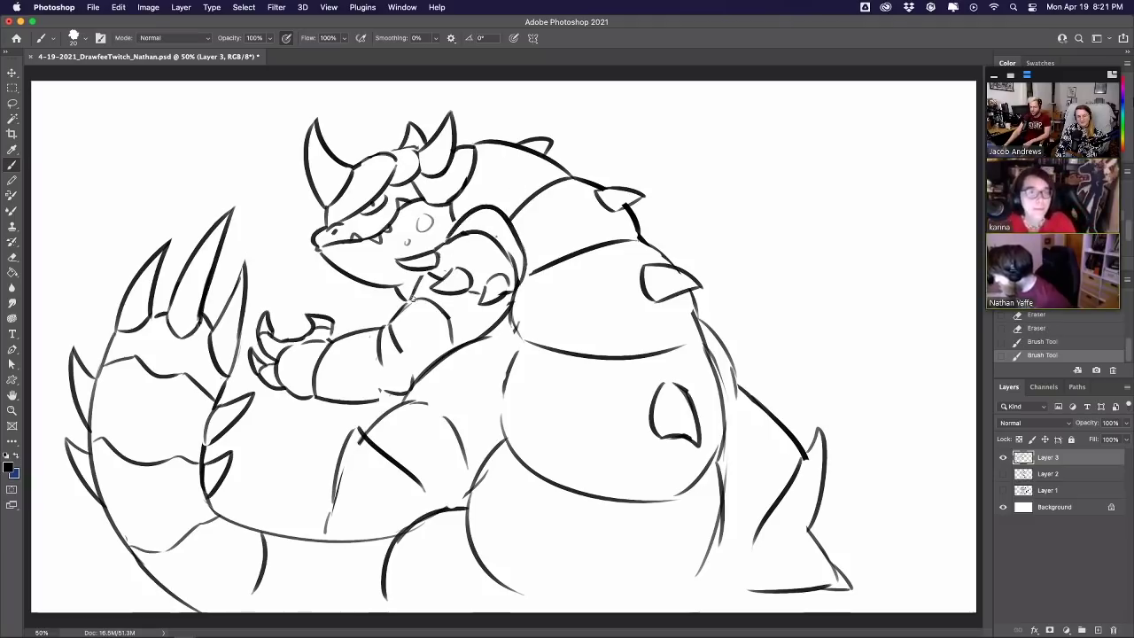
Strengthen the upper arm's front edge and erase the stray lines under the elbow
left_click_drag(413, 297, 437, 265)
left_click_drag(381, 386, 390, 334)
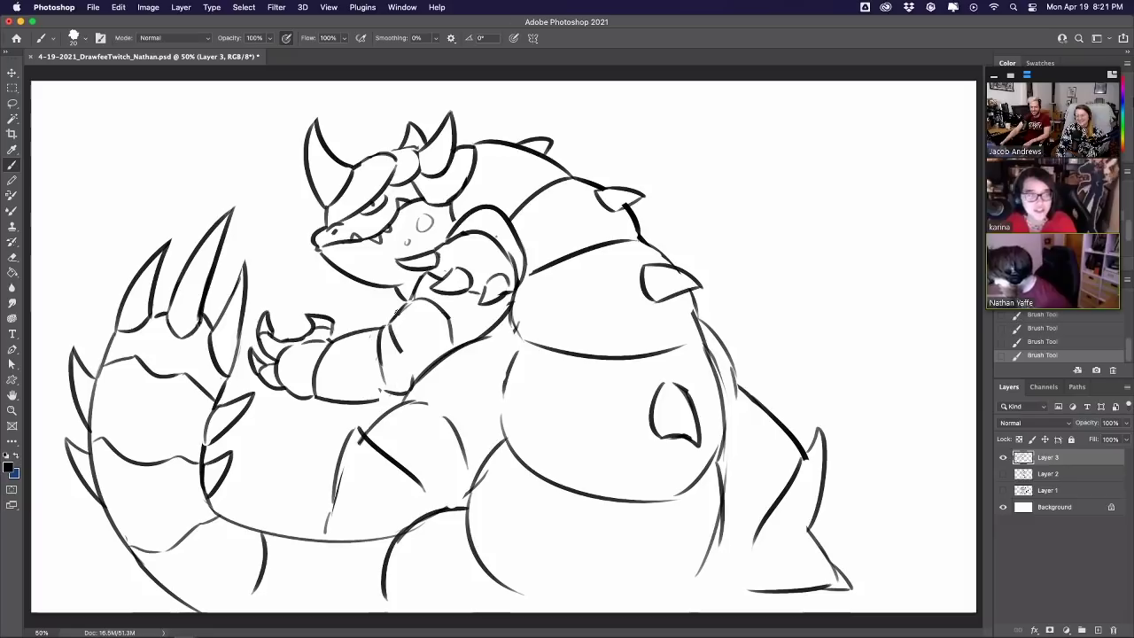
mouse_move(394, 392)
left_mouse_down()
mouse_move(422, 365)
mouse_move(406, 362)
left_mouse_up()
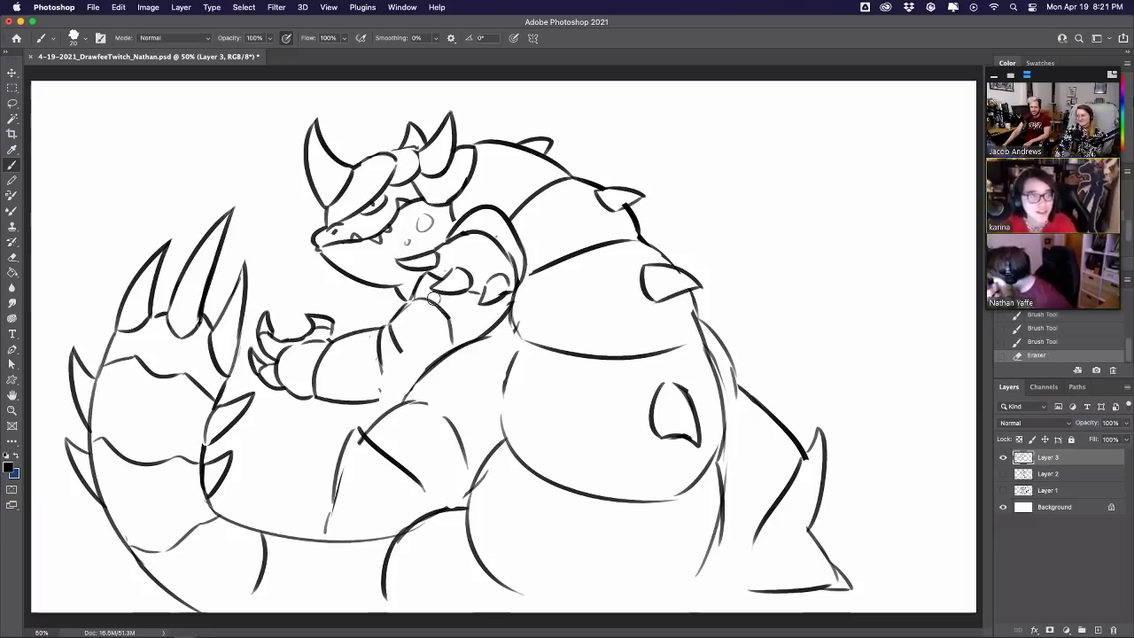
Add a small pointed spike to the upper back's outline between the two larger back spikes
mouse_move(633, 210)
left_mouse_down()
mouse_move(667, 252)
mouse_move(677, 244)
left_mouse_up()
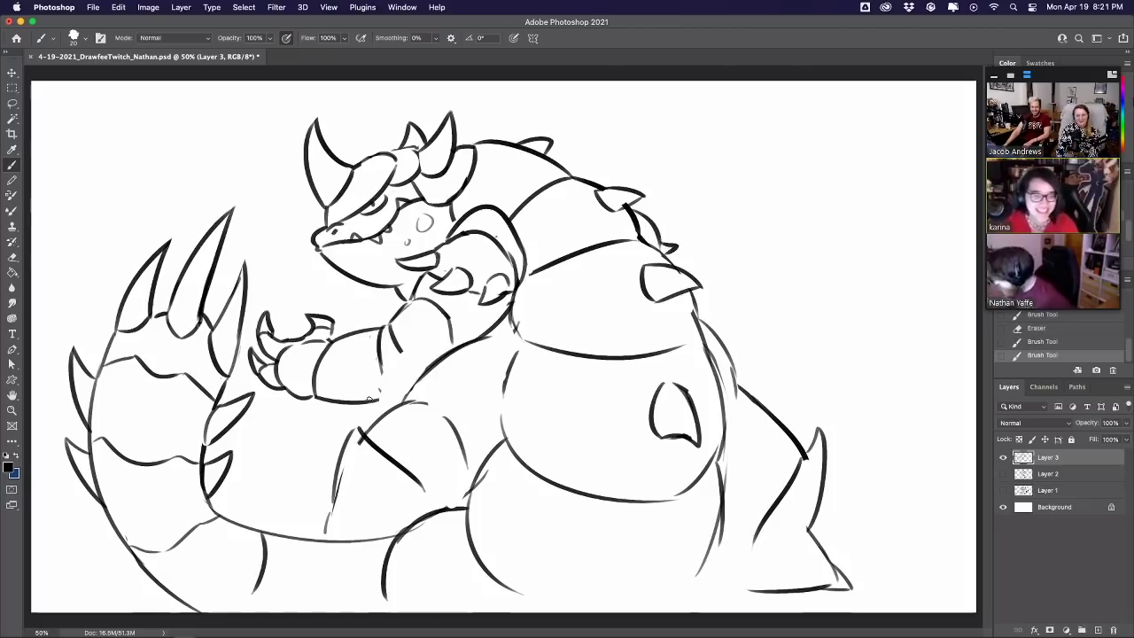
Erase the forearm's underside and wrist band, and redraw a fuller underside with a slanted wrist band
key("e")
mouse_move(323, 358)
left_mouse_down()
mouse_move(321, 372)
mouse_move(330, 350)
mouse_move(315, 386)
mouse_move(366, 403)
mouse_move(356, 397)
left_mouse_up()
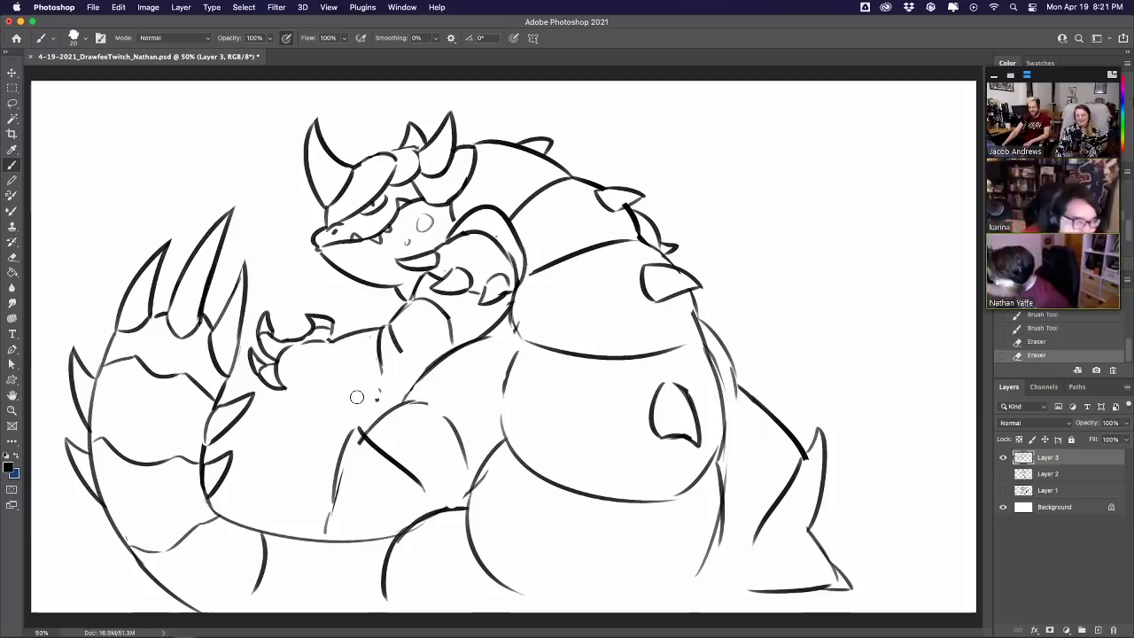
mouse_move(285, 388)
left_mouse_down()
mouse_move(312, 403)
mouse_move(353, 399)
left_mouse_up()
key("super+z")
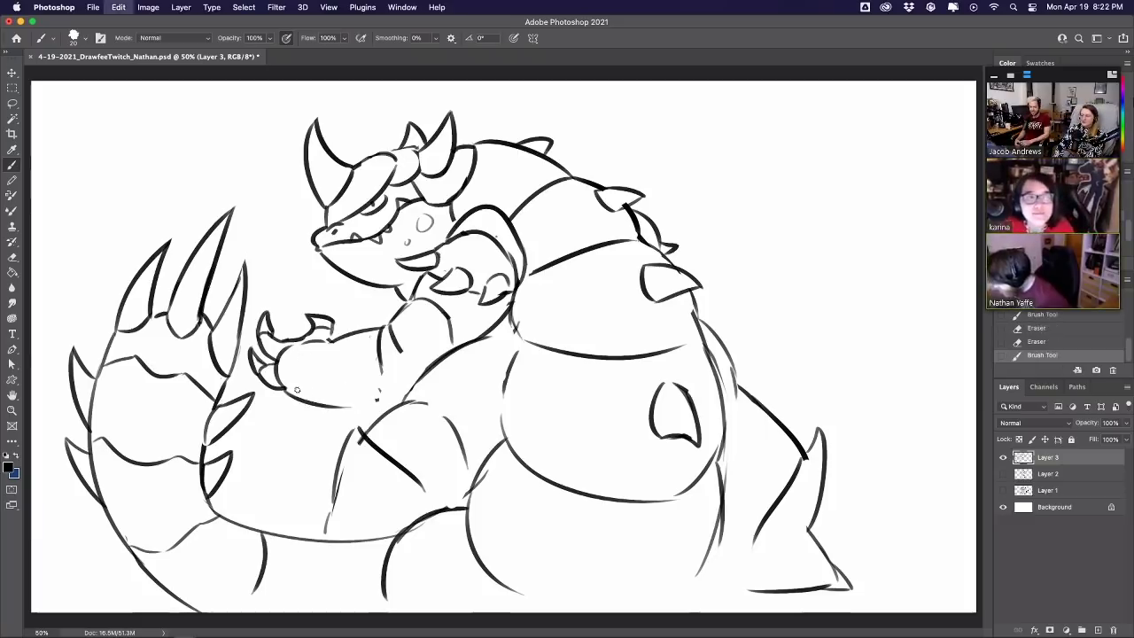
mouse_move(285, 388)
left_mouse_down()
mouse_move(358, 409)
mouse_move(338, 330)
left_mouse_up()
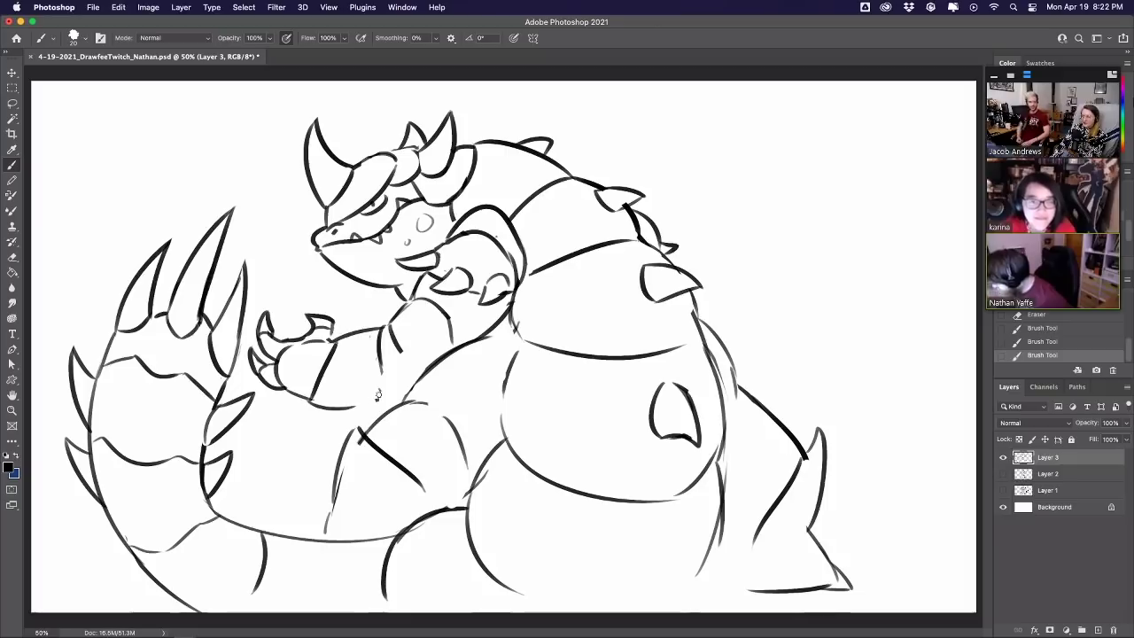
mouse_move(346, 407)
left_mouse_down()
mouse_move(416, 388)
mouse_move(420, 377)
mouse_move(388, 400)
left_mouse_up()
Complete the forearm's band near the elbow and draw a curved band line across the elbow
key("super+z")
key("super+z")
mouse_move(402, 351)
left_mouse_down()
mouse_move(391, 328)
mouse_move(430, 363)
left_mouse_up()
key("super+z")
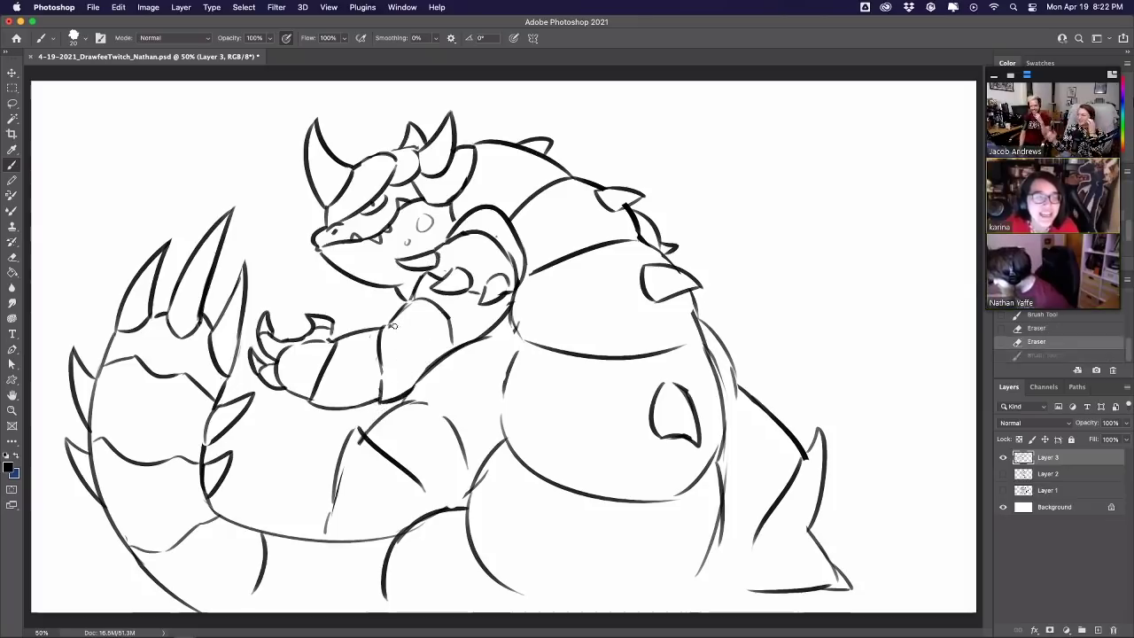
mouse_move(393, 326)
left_mouse_down()
mouse_move(431, 360)
mouse_move(452, 347)
left_mouse_up()
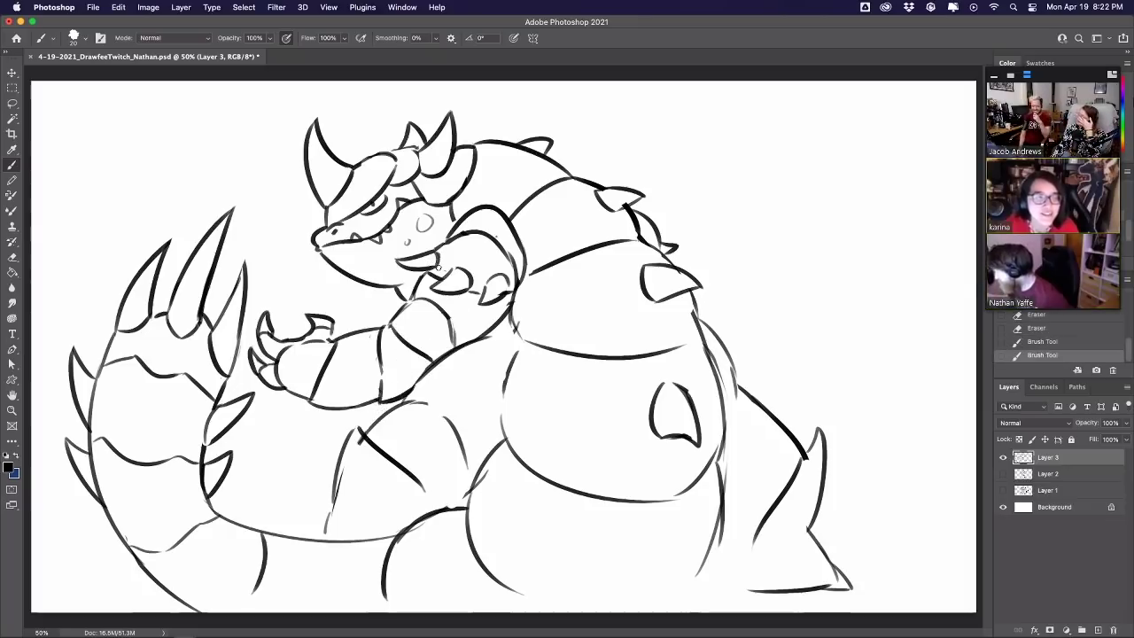
Erase the chin and throat lines and redraw the jaw's underside to meet the upper arm
mouse_move(389, 325)
left_mouse_down()
mouse_move(414, 299)
mouse_move(399, 282)
left_mouse_up()
key("e")
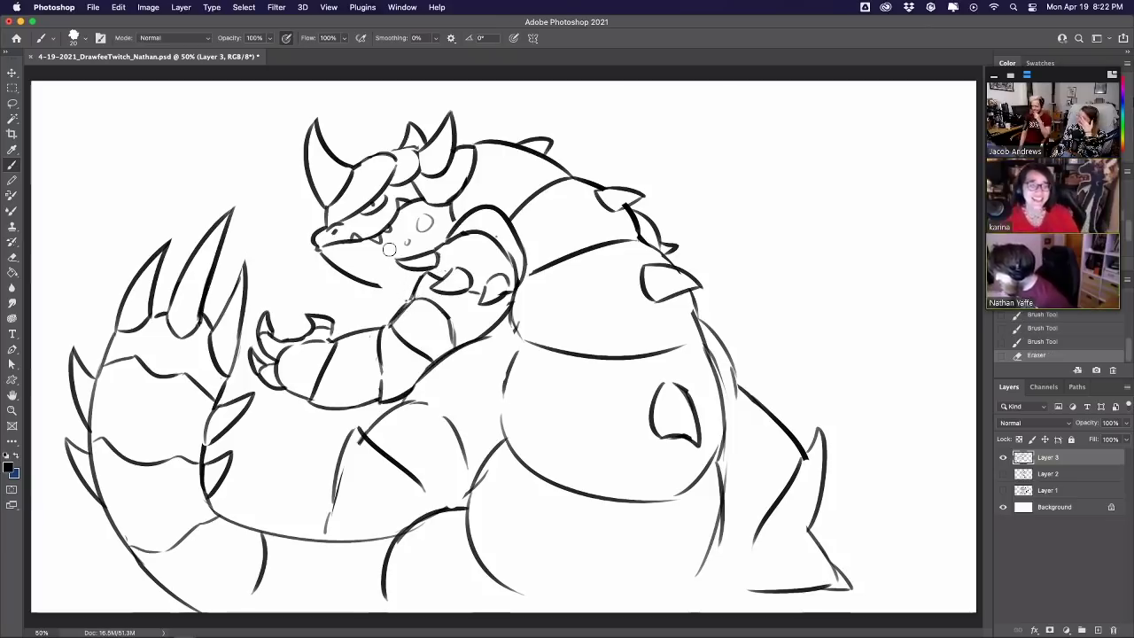
key("super+z")
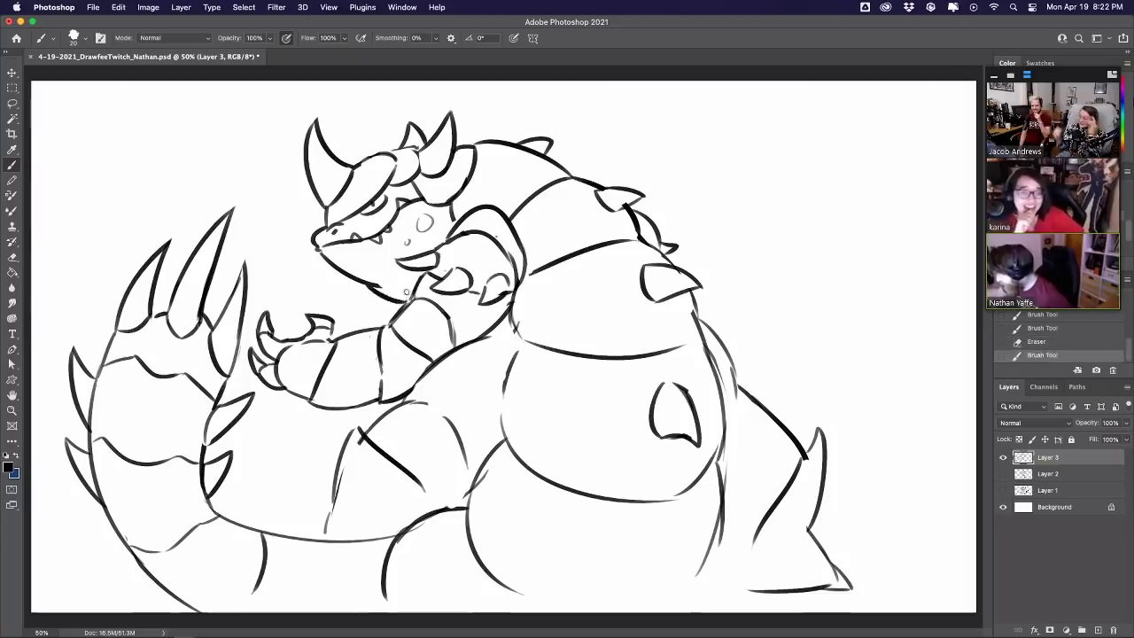
left_click_drag(381, 286, 414, 302)
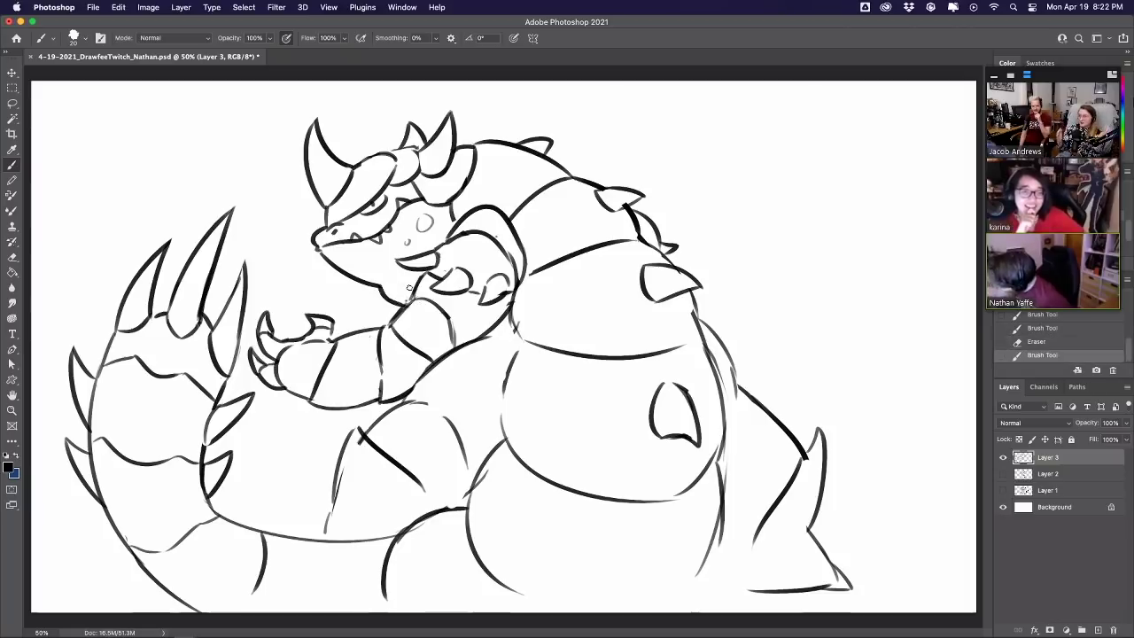
Draw jagged points along the underside of the jaw and undo the extra mark inside the cheek
mouse_move(340, 264)
left_mouse_down()
mouse_move(379, 278)
mouse_move(357, 285)
left_mouse_up()
left_click_drag(356, 282, 374, 302)
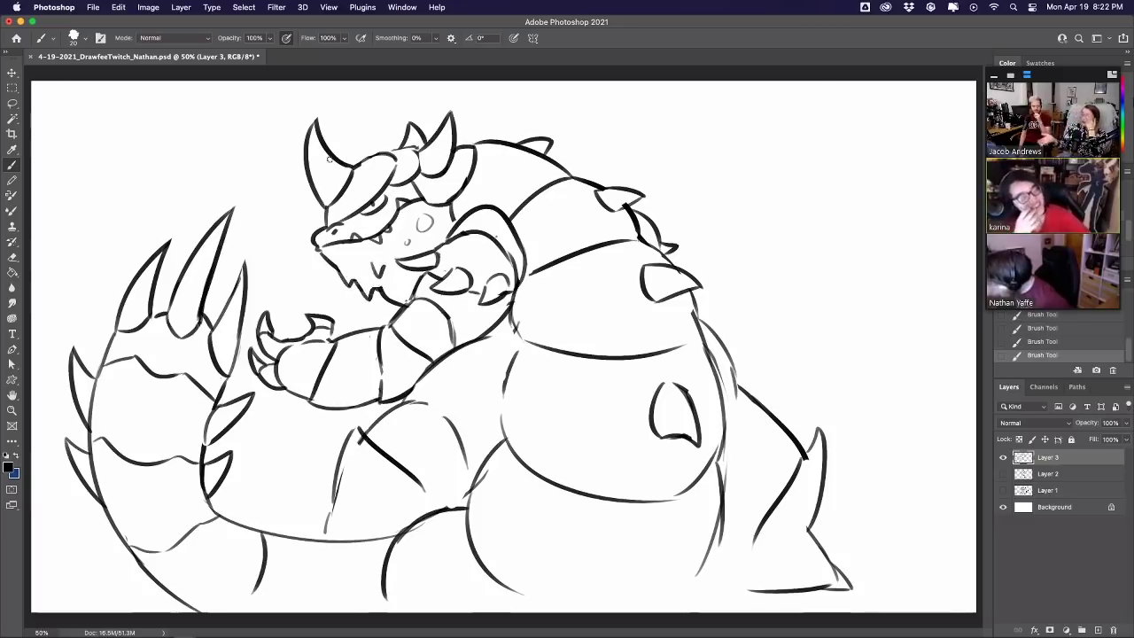
key("super+z")
key("super+z")
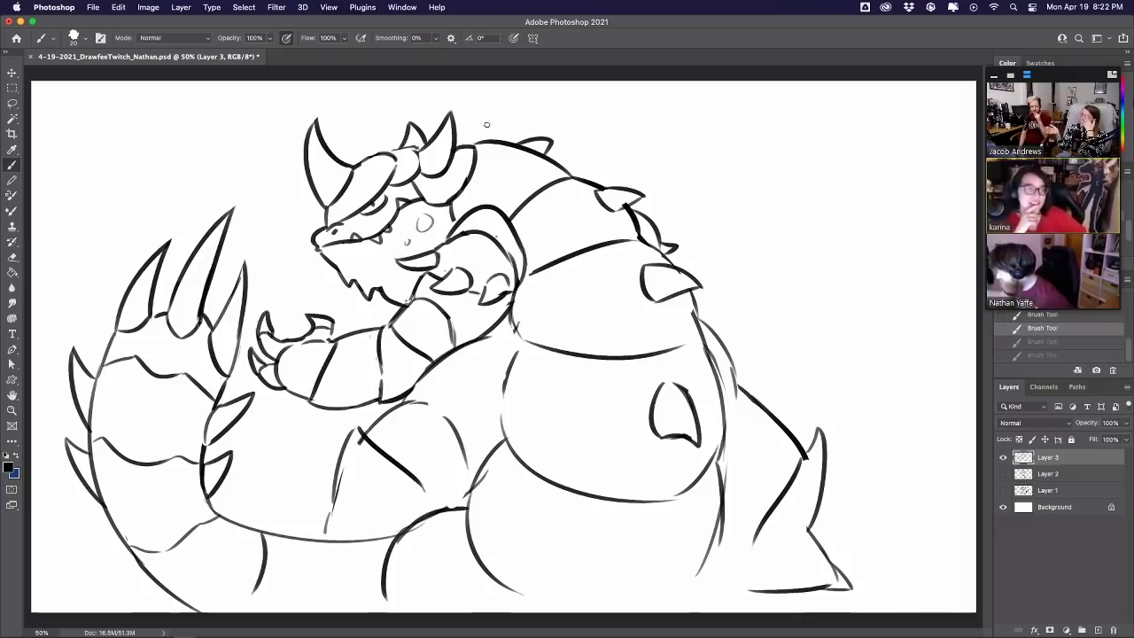
Redraw the upper corner of the neck plate behind the near horn and erase its overlapping outline
key("shift+super+z")
key("shift+super+z")
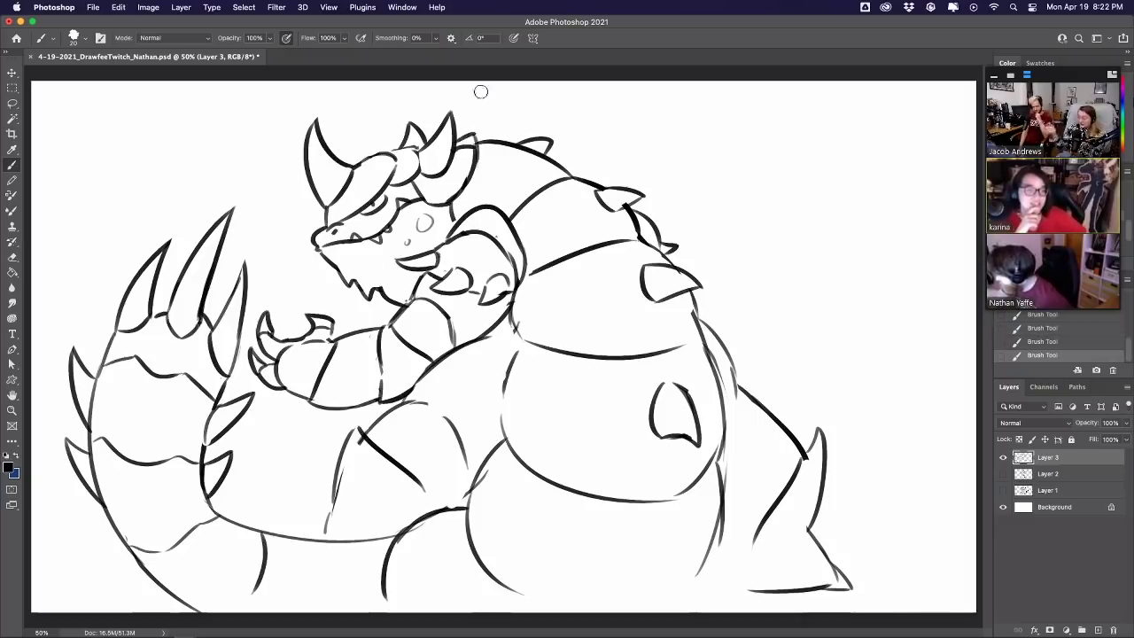
left_click_drag(464, 149, 467, 146)
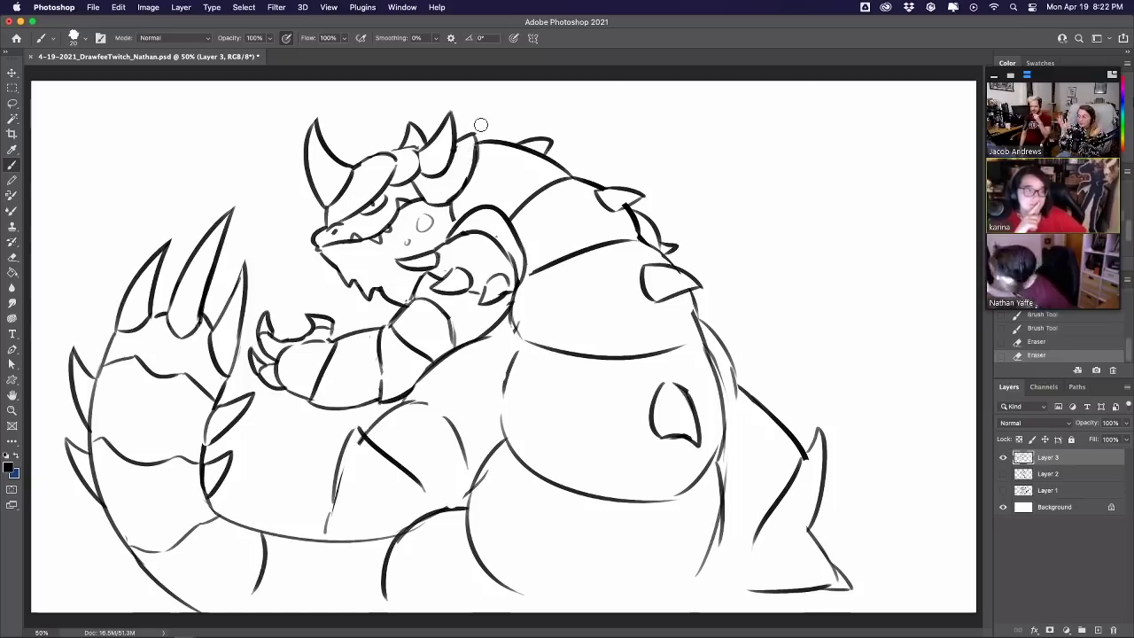
Erase small bits of line along the lower edge of the brow plate above the snout
mouse_move(350, 215)
left_mouse_down()
mouse_move(340, 225)
mouse_move(359, 224)
mouse_move(347, 216)
left_mouse_up()
left_click_drag(356, 200, 352, 209)
left_click(352, 217)
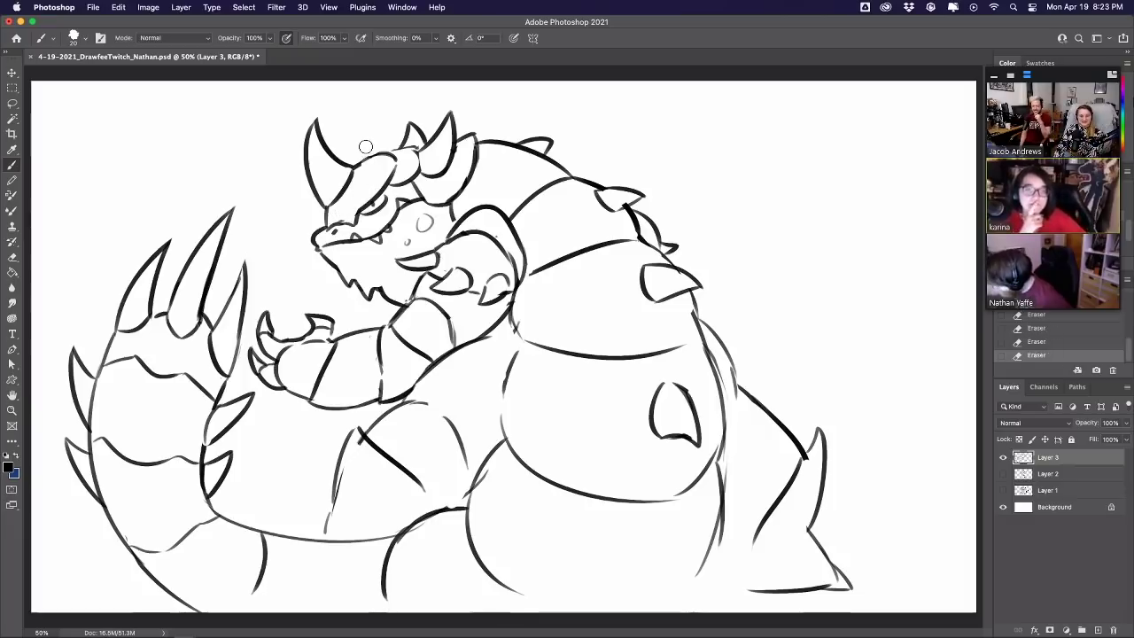
Thicken and darken the outline around the eye beneath the brow plate, undoing the stray strokes
mouse_move(359, 215)
left_mouse_down()
mouse_move(388, 209)
mouse_move(384, 181)
mouse_move(384, 202)
mouse_move(340, 211)
mouse_move(377, 172)
left_mouse_up()
key("super+z")
key("super+z")
key("super+z")
key("super+z")
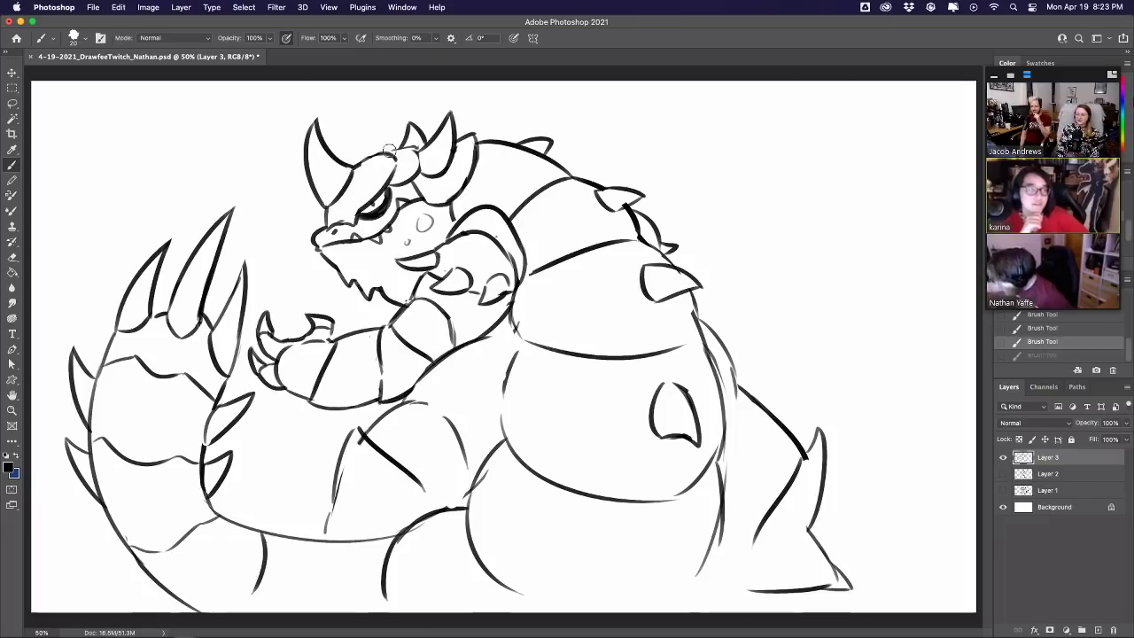
Touch up the snout line and shade the neck behind the cheek and the gap beneath the shoulder in black
left_click_drag(337, 227, 332, 225)
left_click_drag(341, 226, 362, 213)
left_click(349, 226)
key("super+z")
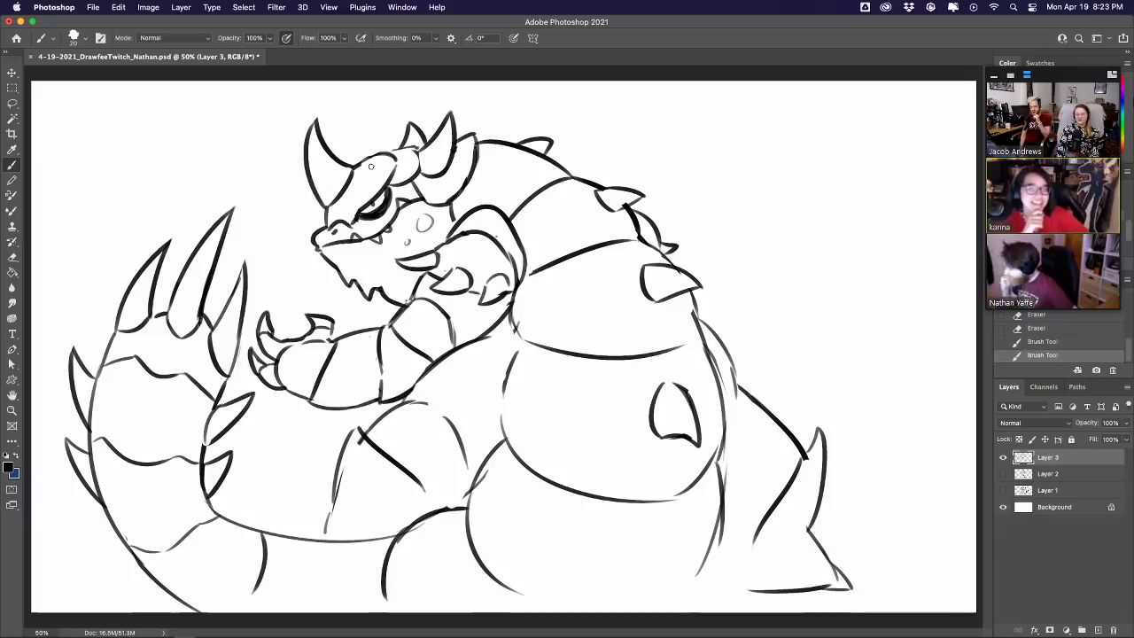
mouse_move(444, 204)
left_mouse_down()
mouse_move(447, 228)
mouse_move(449, 211)
left_mouse_up()
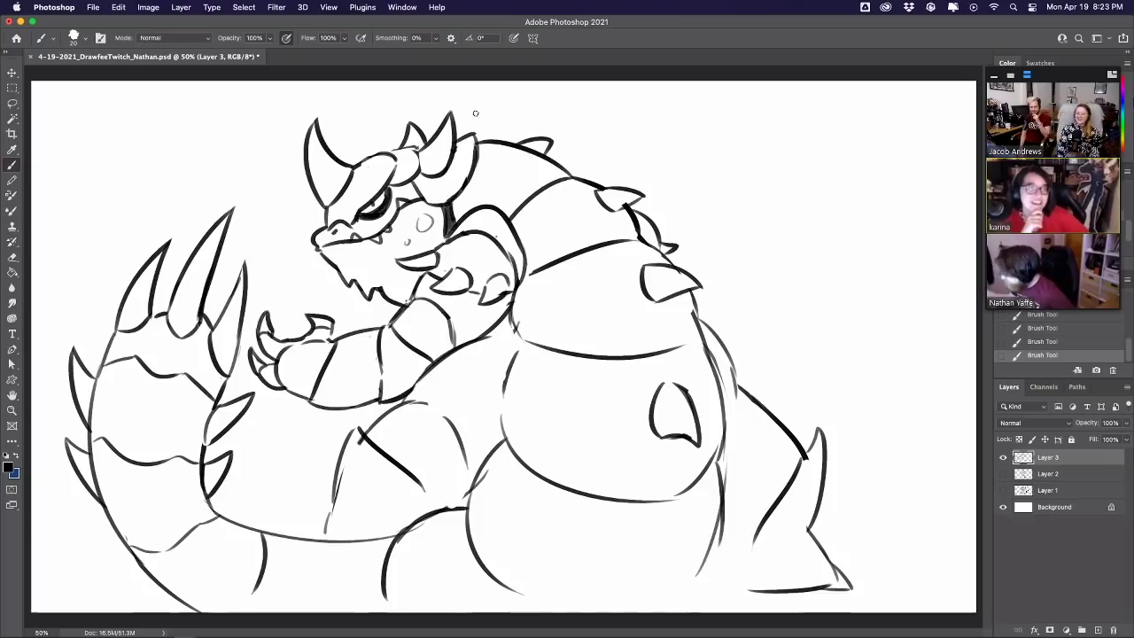
left_click_drag(504, 309, 512, 293)
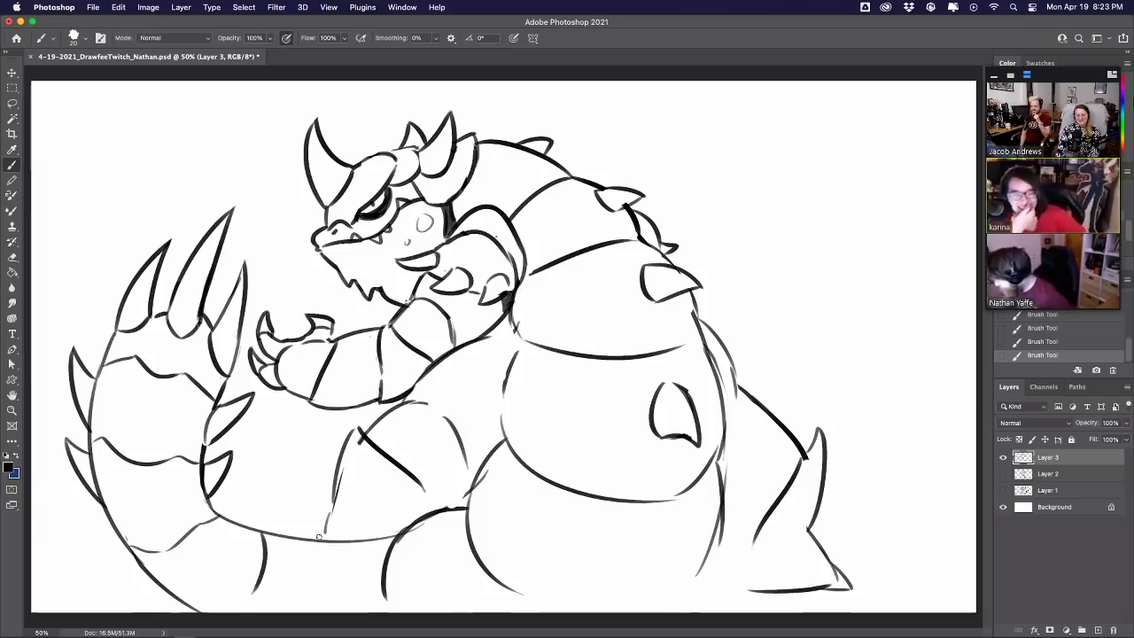
Extend the near leg's lines down to the tail and connect the thigh's upper curve to the body plates
left_click_drag(316, 537, 329, 520)
left_click_drag(416, 481, 433, 506)
left_click_drag(425, 404, 468, 459)
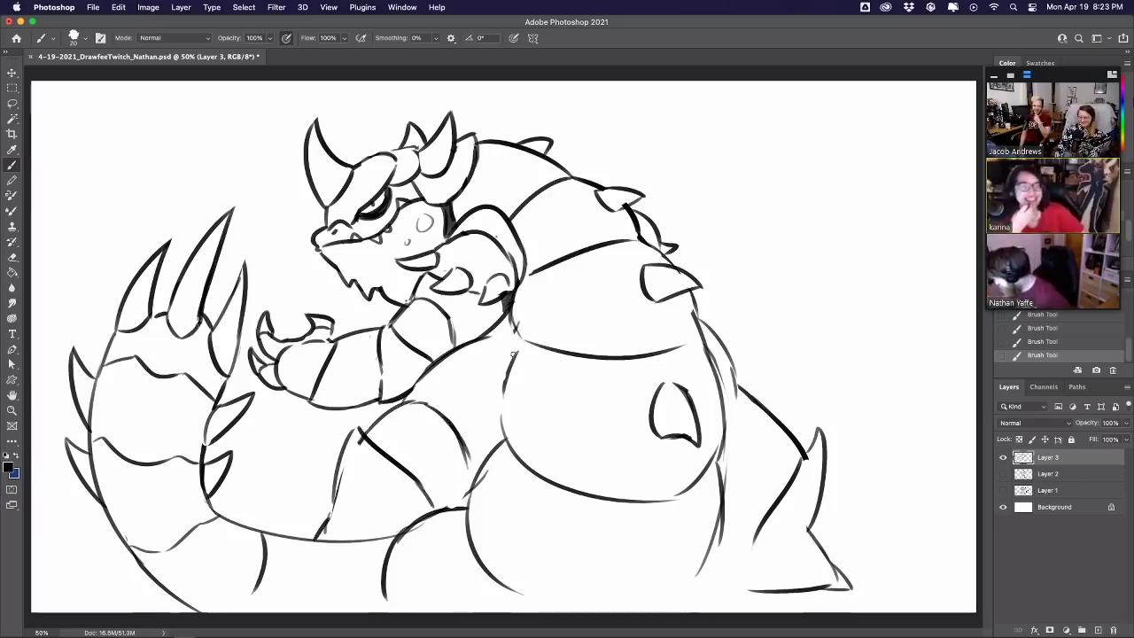
mouse_move(487, 337)
left_mouse_down()
mouse_move(514, 351)
mouse_move(499, 289)
mouse_move(522, 342)
left_mouse_up()
key("super+z")
key("super+z")
mouse_move(521, 341)
left_mouse_down()
mouse_move(529, 344)
mouse_move(508, 372)
left_mouse_up()
Draw a pointed spike on the lowest body plate
left_click_drag(646, 529, 624, 557)
mouse_move(648, 530)
left_mouse_down()
mouse_move(663, 583)
mouse_move(636, 603)
left_mouse_up()
left_click_drag(666, 564, 634, 602)
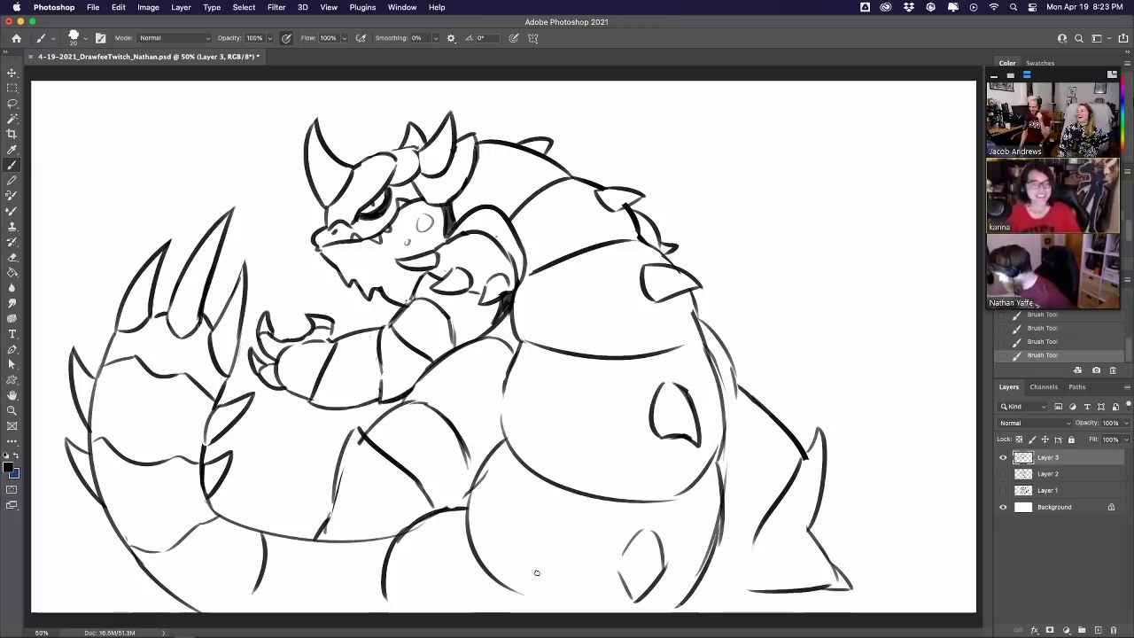
Replace the tail's lower and middle bands with evenly spaced curved arcs, erasing the old band lines
left_click_drag(325, 538, 286, 610)
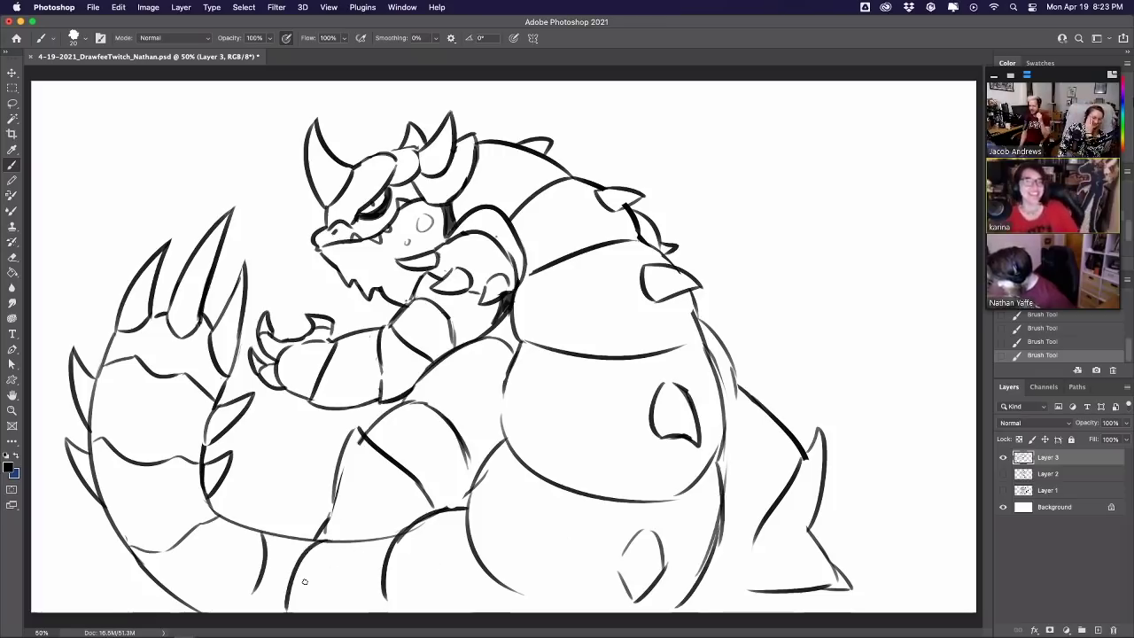
key("e")
left_click_drag(264, 537, 252, 592)
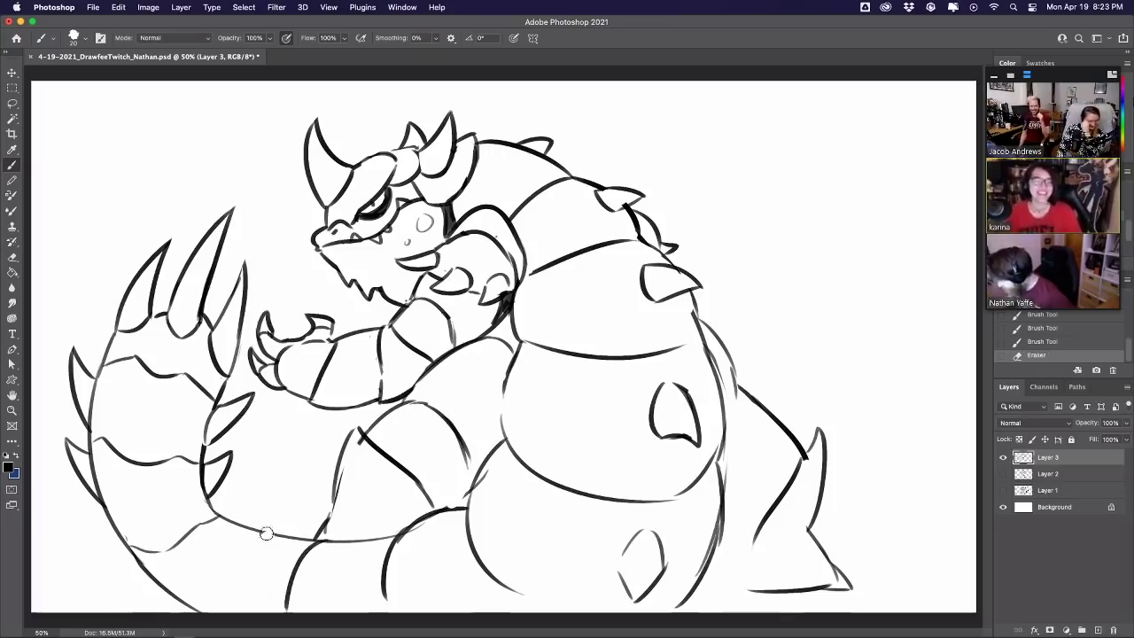
left_click_drag(266, 533, 218, 567)
key("super+z")
mouse_move(191, 603)
left_mouse_down()
mouse_move(216, 592)
mouse_move(260, 537)
mouse_move(227, 518)
left_mouse_up()
key("super+z")
mouse_move(153, 546)
left_mouse_down()
mouse_move(190, 526)
mouse_move(145, 463)
mouse_move(158, 449)
mouse_move(177, 530)
mouse_move(148, 554)
mouse_move(139, 547)
mouse_move(229, 525)
left_mouse_up()
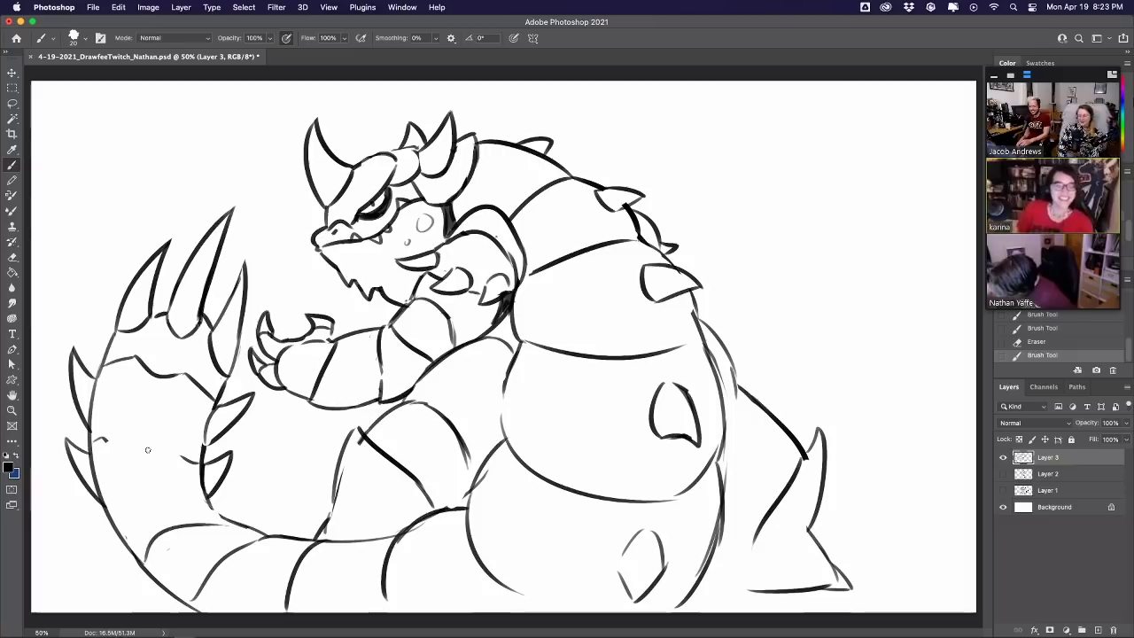
mouse_move(97, 440)
left_mouse_down()
mouse_move(169, 429)
mouse_move(195, 461)
mouse_move(105, 429)
mouse_move(106, 446)
mouse_move(118, 430)
left_mouse_up()
key("super+z")
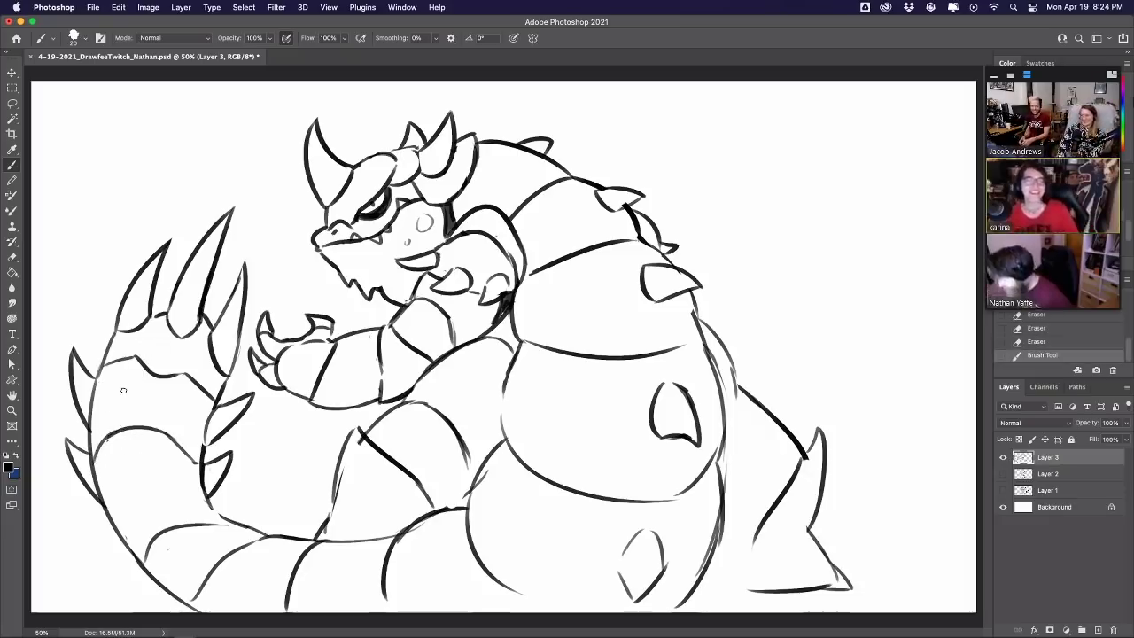
Erase the lower pair of tail spikes and redraw them lower down, one on each side of the tail
left_click_drag(220, 474, 233, 455)
mouse_move(78, 448)
left_mouse_down()
mouse_move(91, 494)
mouse_move(75, 401)
left_mouse_up()
mouse_move(206, 471)
left_mouse_down()
mouse_move(214, 498)
mouse_move(232, 463)
mouse_move(211, 503)
left_mouse_up()
key("super+z")
mouse_move(99, 485)
left_mouse_down()
mouse_move(69, 485)
mouse_move(115, 519)
left_mouse_up()
key("ctrl+z")
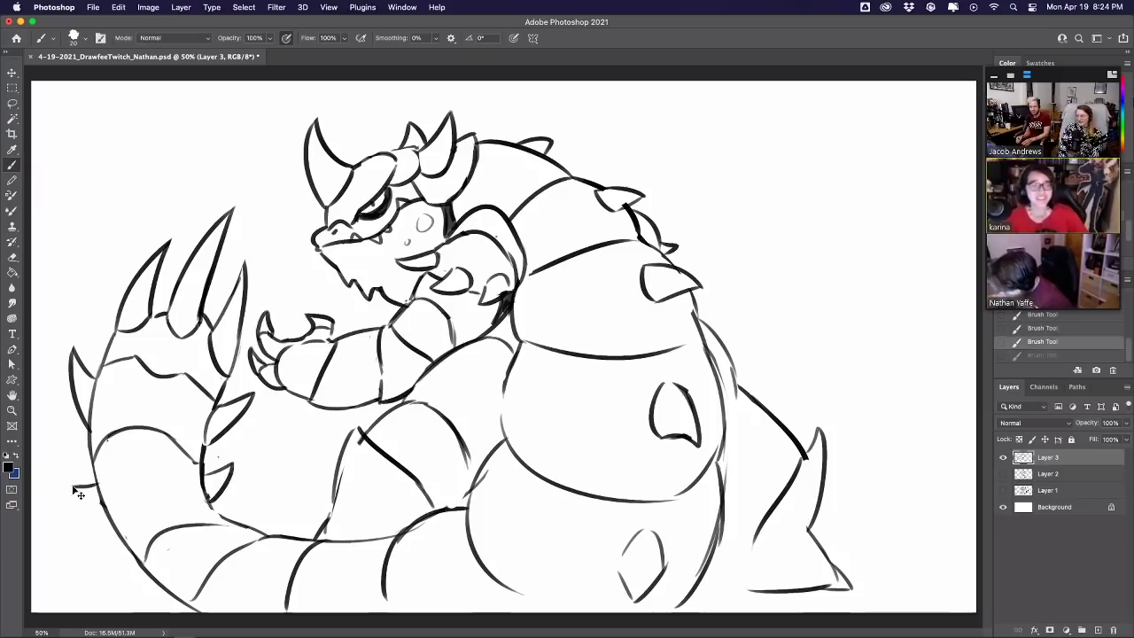
key("ctrl+shift+z")
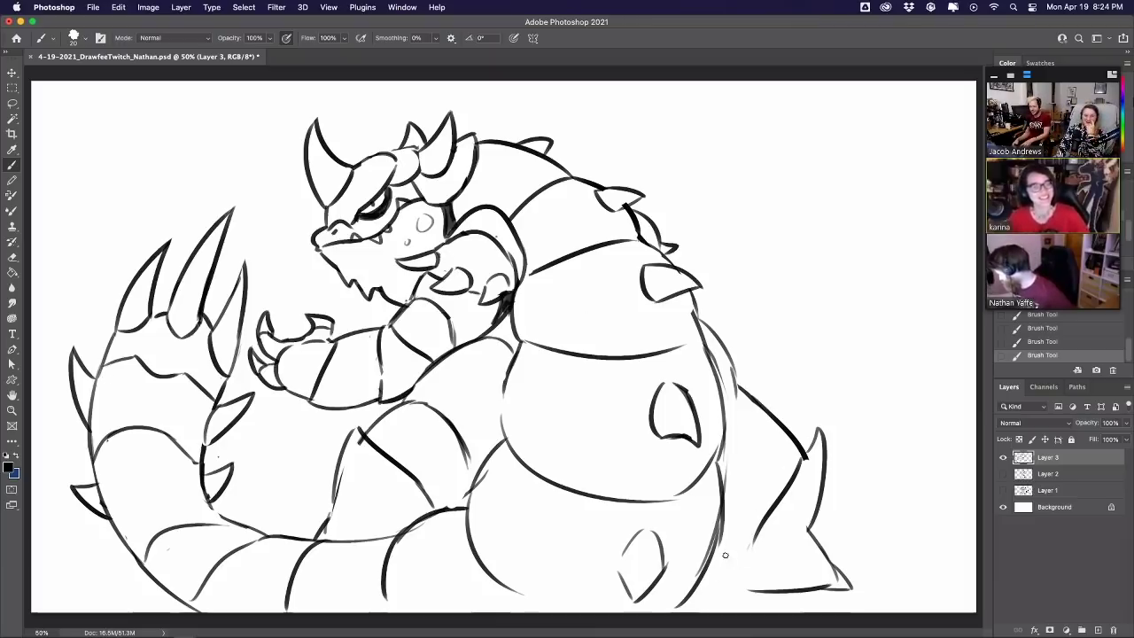
Complete the far foot's base and ankle line up to the body and redraw its toe claw longer and narrower
mouse_move(723, 529)
left_mouse_down()
mouse_move(749, 532)
mouse_move(711, 580)
mouse_move(778, 587)
left_mouse_up()
left_click_drag(839, 569, 833, 586)
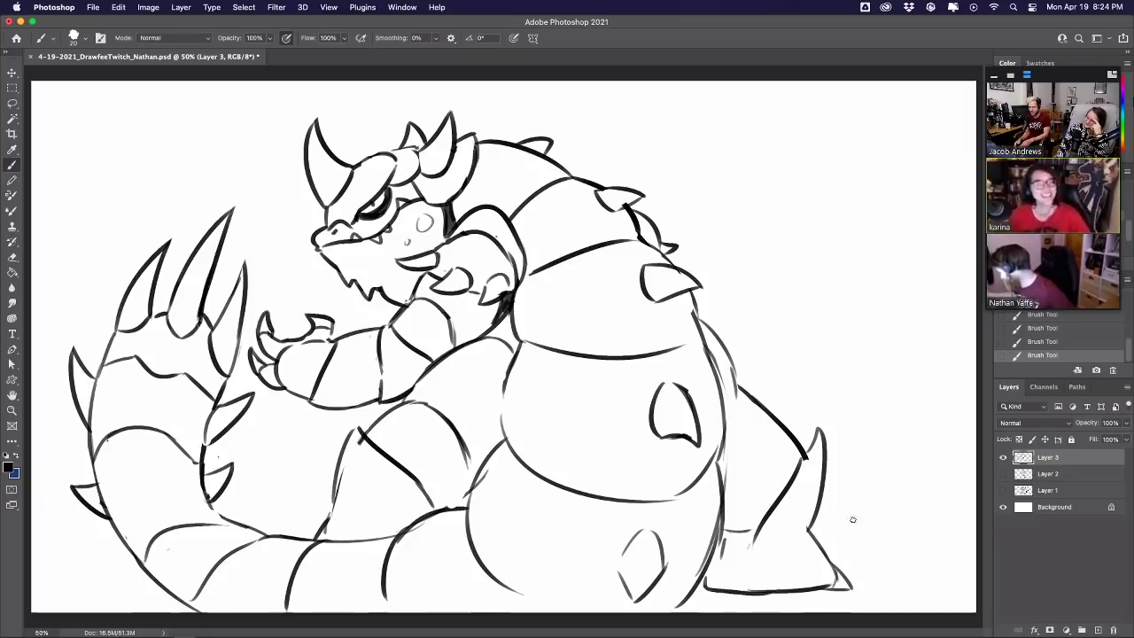
left_click_drag(764, 532, 752, 538)
mouse_move(842, 570)
left_mouse_down()
mouse_move(833, 582)
mouse_move(848, 572)
mouse_move(863, 582)
left_mouse_up()
key("b")
key("super+z")
mouse_move(862, 581)
left_mouse_down()
mouse_move(829, 588)
mouse_move(865, 581)
left_mouse_up()
key("ctrl+z")
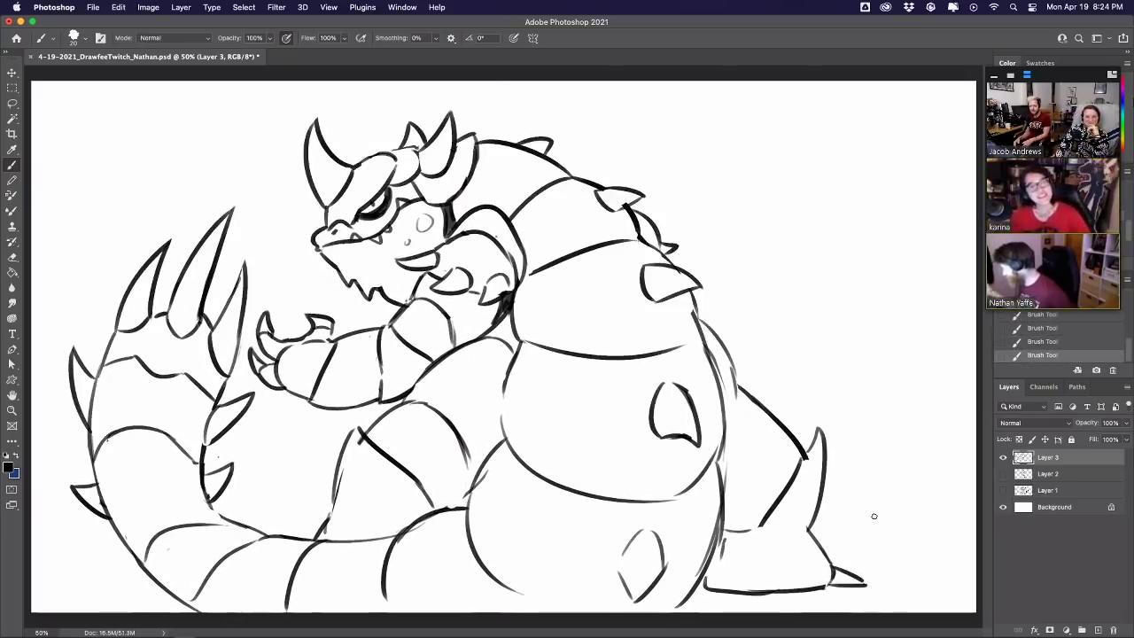
Add a small spike to the far knee and another to the near knee, clearing the overlapping plate lines
mouse_move(807, 459)
left_mouse_down()
mouse_move(809, 475)
mouse_move(812, 427)
mouse_move(810, 438)
left_mouse_up()
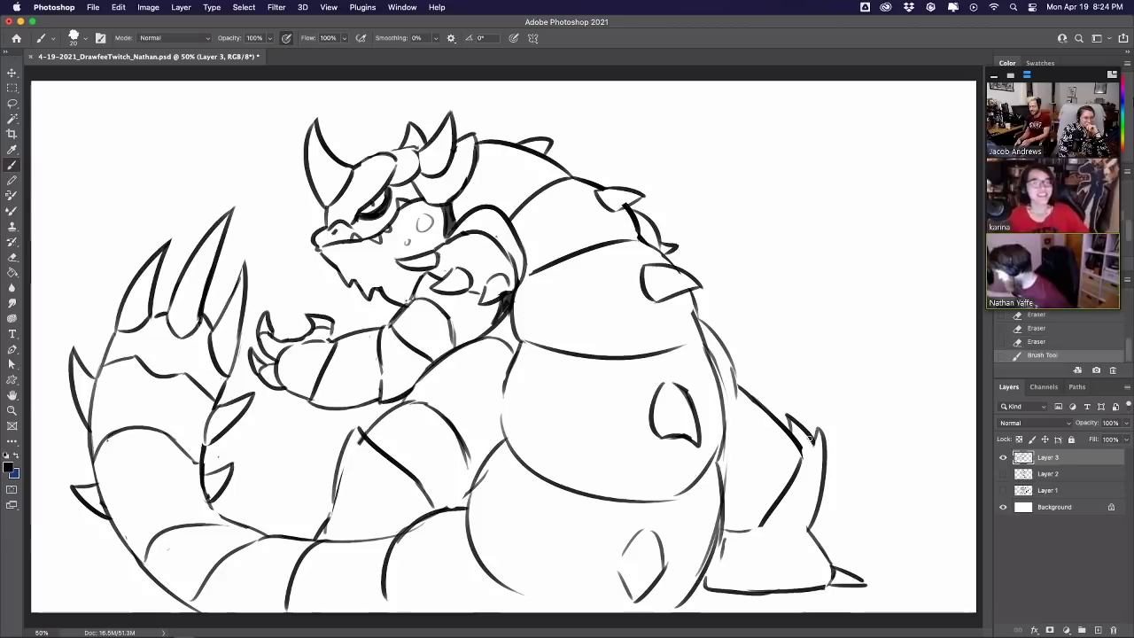
left_click_drag(390, 441, 421, 487)
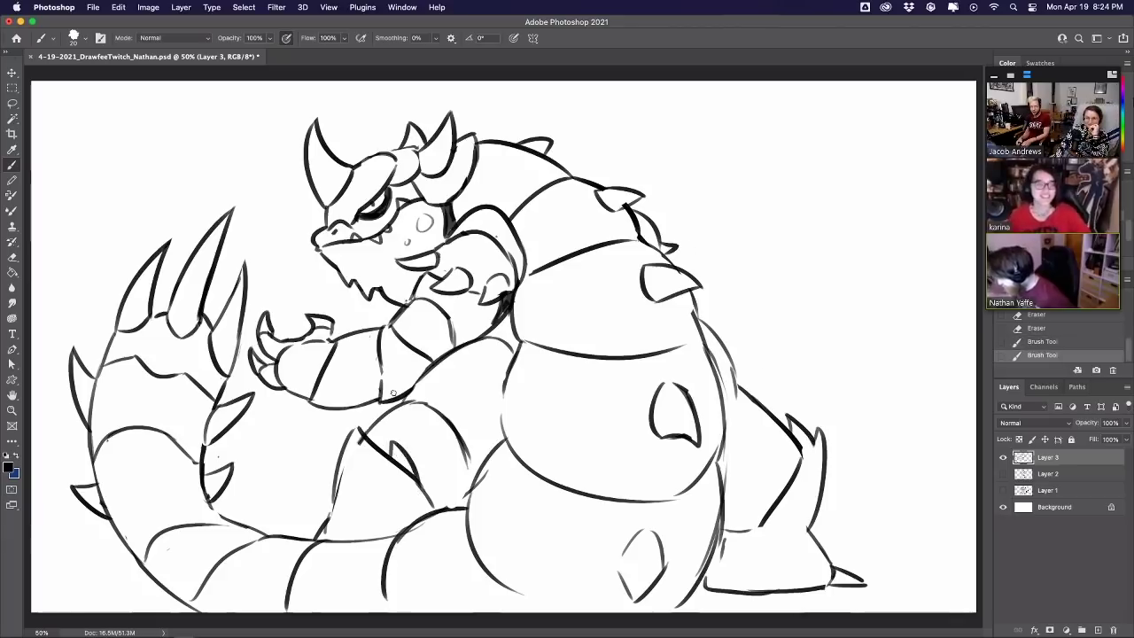
key("super+z")
key("super+z")
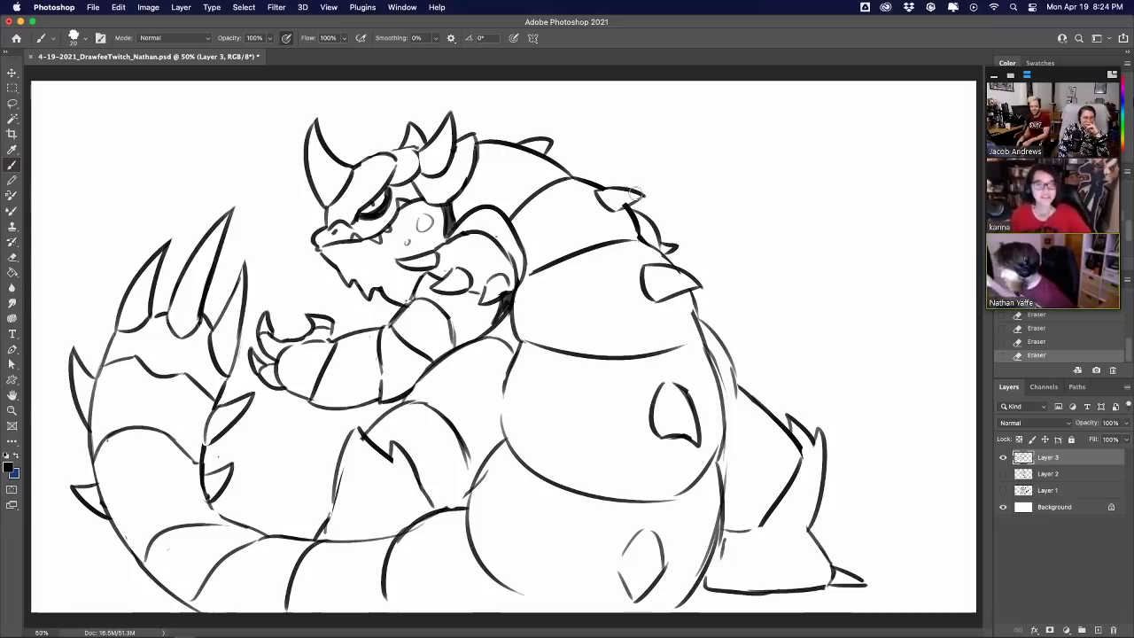
left_click_drag(680, 255, 741, 289)
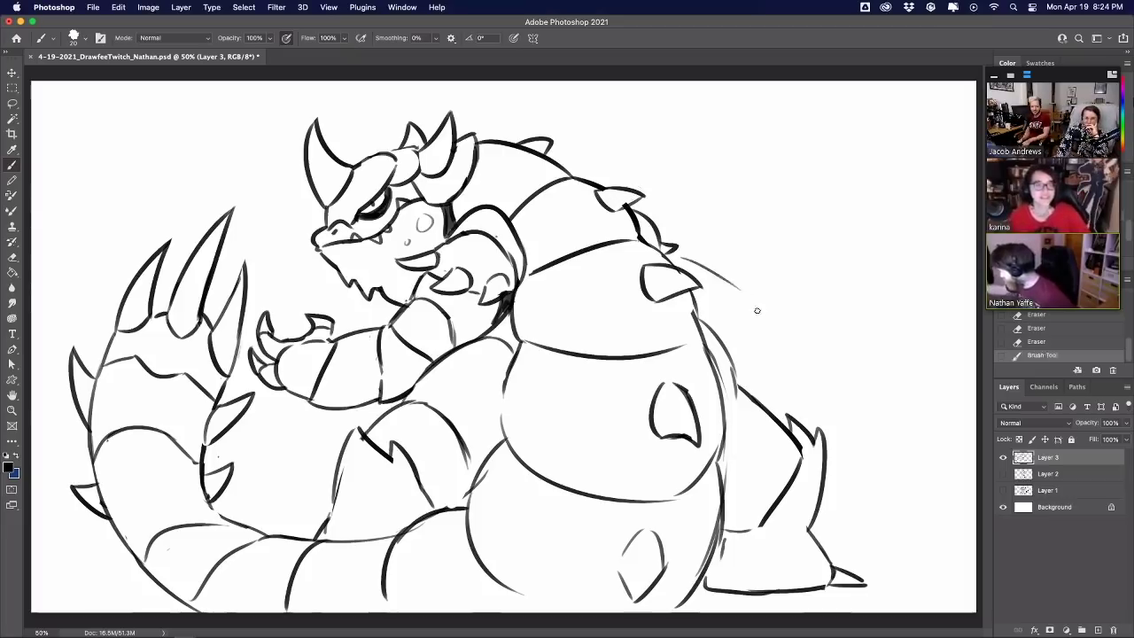
key("super+z")
left_click_drag(676, 256, 725, 282)
key("ctrl+z")
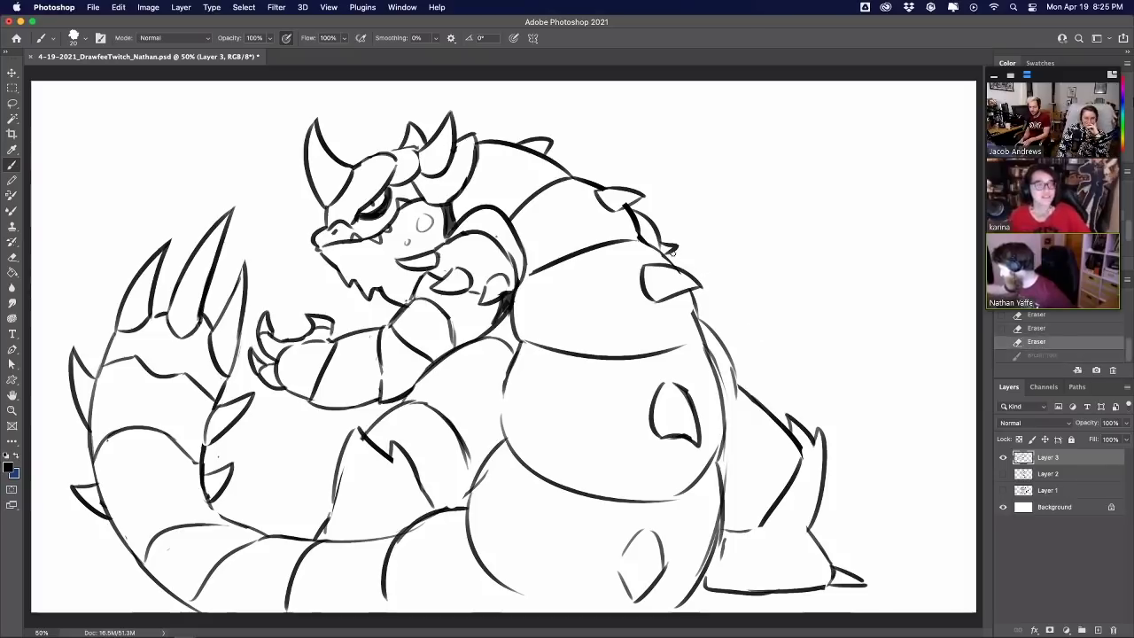
Draw the far arm raised behind the back, with a bent elbow and a hand with curved claws
mouse_move(671, 253)
left_mouse_down()
mouse_move(752, 292)
mouse_move(727, 249)
left_mouse_up()
mouse_move(749, 251)
left_mouse_down()
mouse_move(771, 282)
mouse_move(767, 312)
left_mouse_up()
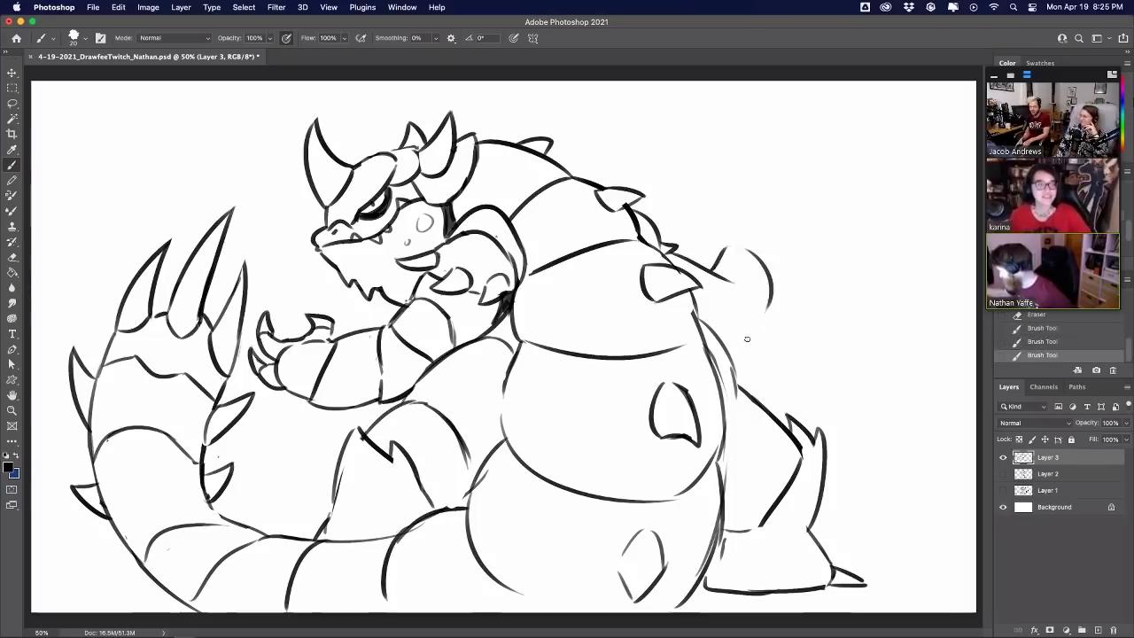
key("super+z")
left_click_drag(728, 344, 755, 311)
left_click_drag(752, 257, 758, 310)
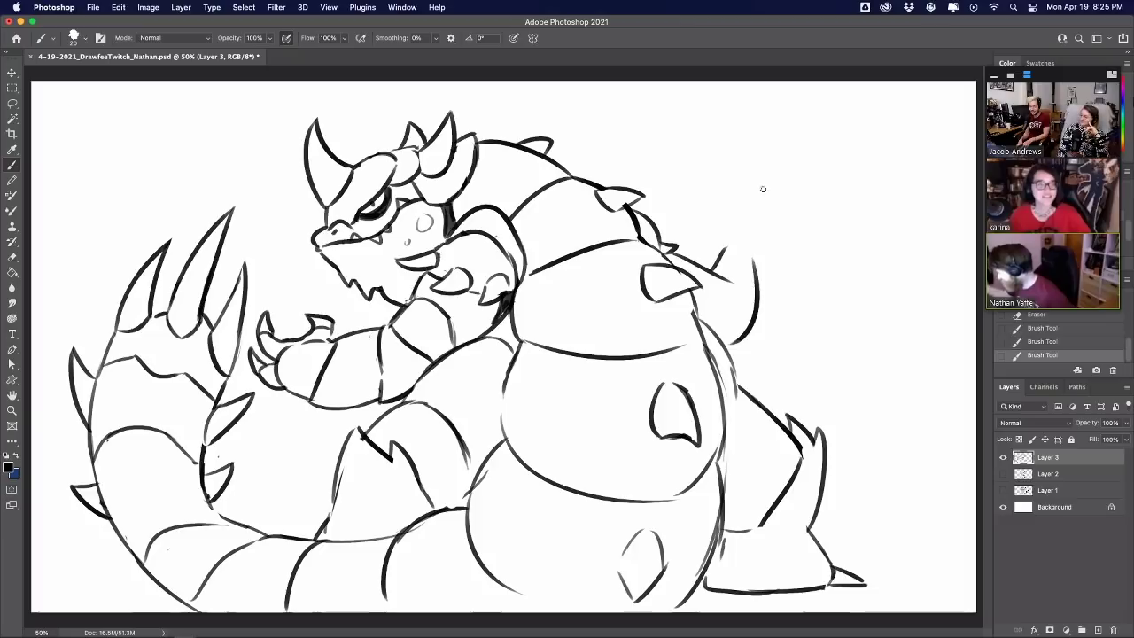
mouse_move(722, 265)
left_mouse_down()
mouse_move(725, 251)
mouse_move(722, 309)
mouse_move(751, 297)
mouse_move(705, 251)
mouse_move(700, 226)
mouse_move(714, 238)
mouse_move(734, 209)
mouse_move(776, 239)
mouse_move(733, 237)
mouse_move(753, 251)
left_mouse_up()
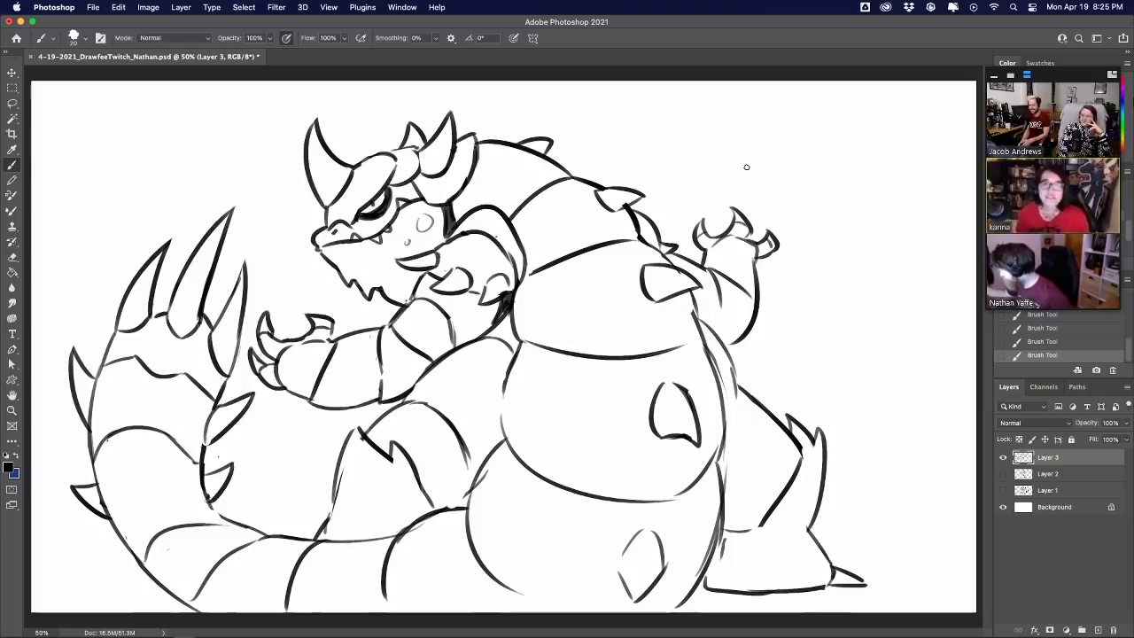
left_click_drag(766, 230, 754, 236)
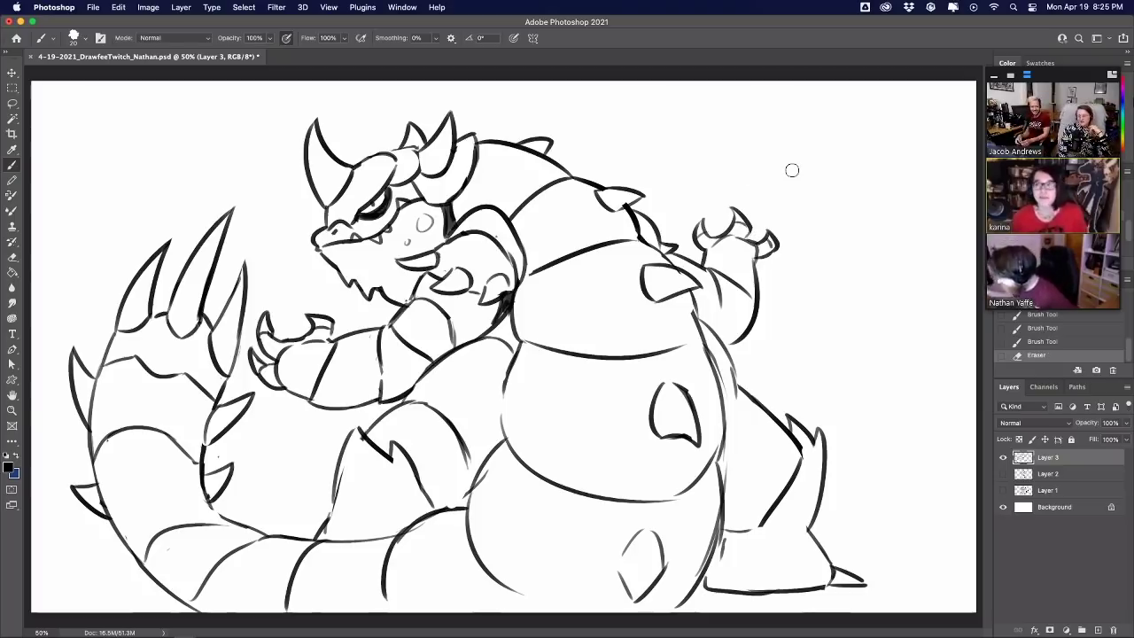
Lasso the near hand's claws, move them slightly closer to the forearm and deselect
left_click(13, 103)
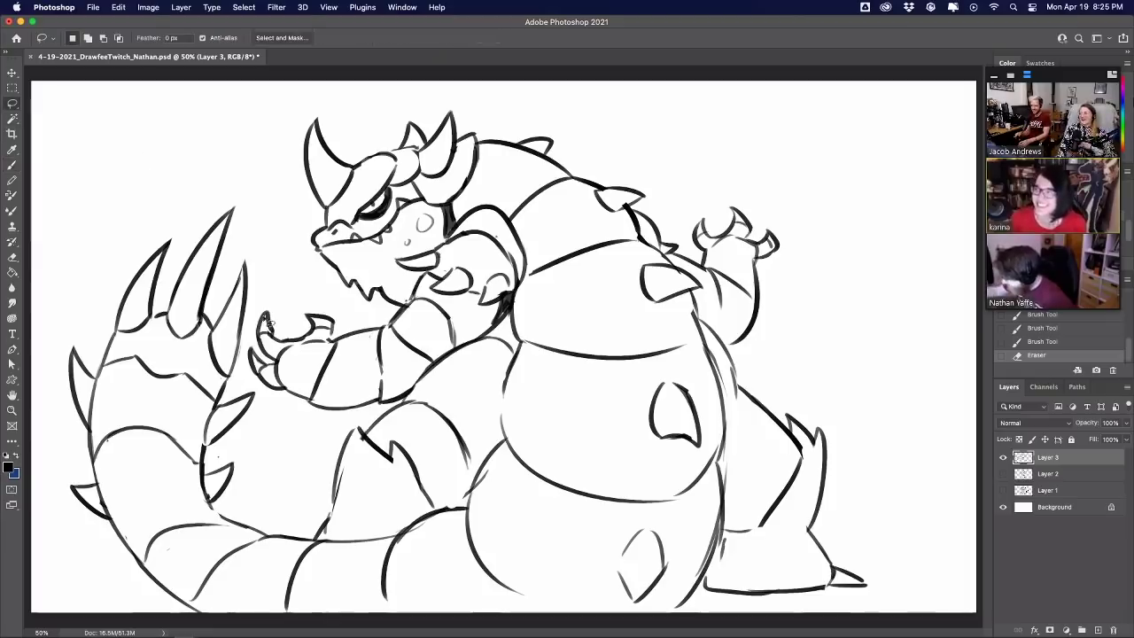
mouse_move(261, 300)
left_mouse_down()
mouse_move(250, 362)
mouse_move(277, 400)
mouse_move(306, 394)
mouse_move(342, 342)
mouse_move(334, 287)
mouse_move(318, 326)
left_mouse_up()
left_click(13, 73)
left_click(12, 88)
left_click(73, 117)
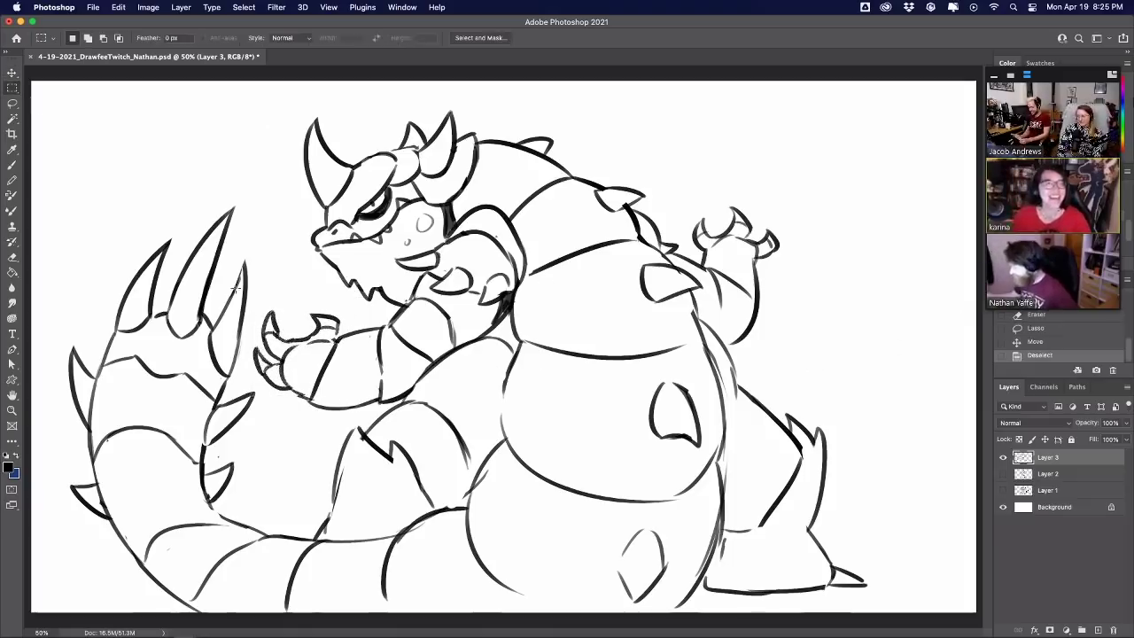
Redraw the front edges of the middle and lowest body plates with overlapping pointed corners, erasing the old lines
key("b")
left_click_drag(502, 447, 503, 414)
mouse_move(503, 417)
left_mouse_down()
mouse_move(503, 401)
mouse_move(488, 425)
mouse_move(508, 450)
left_mouse_up()
key("e")
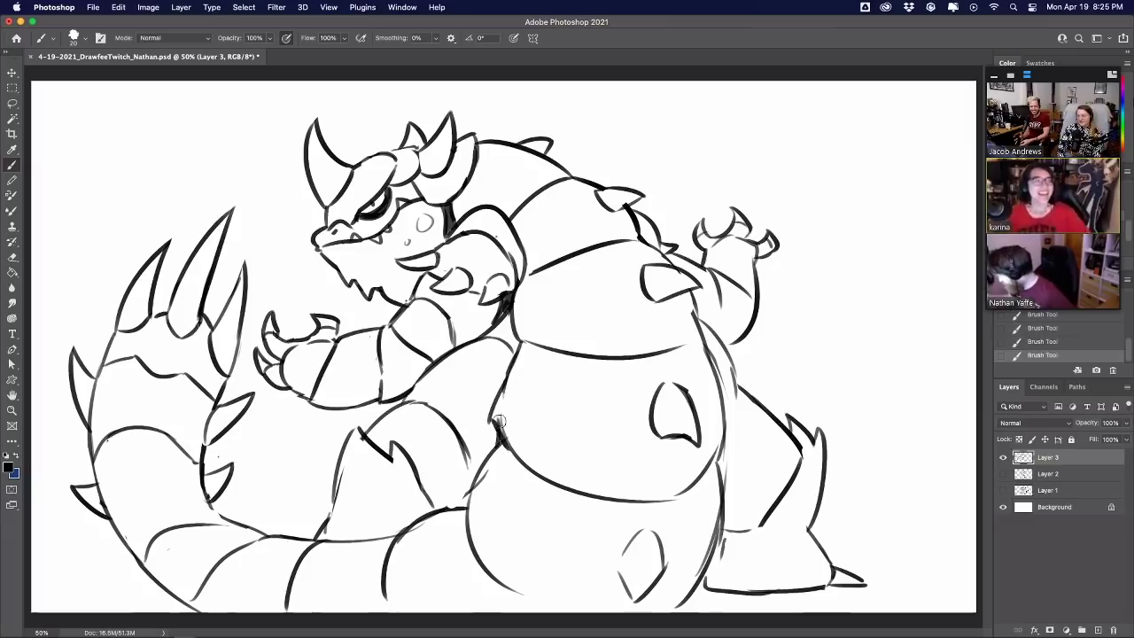
left_click_drag(512, 409, 470, 492)
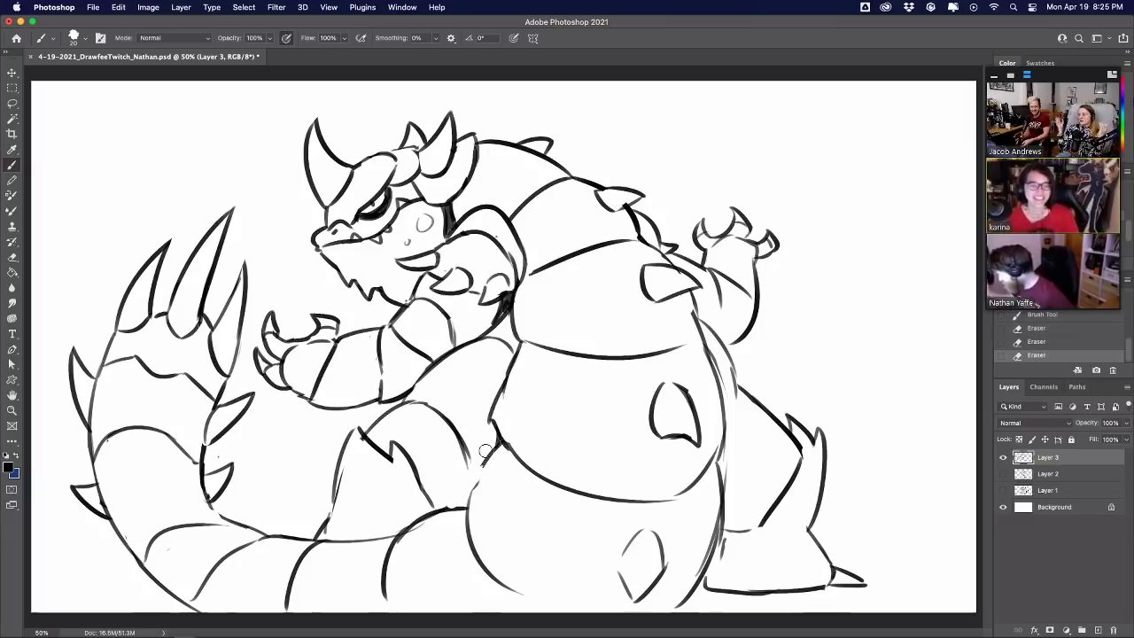
left_click_drag(489, 456, 462, 495)
mouse_move(468, 489)
left_mouse_down()
mouse_move(459, 526)
mouse_move(489, 590)
left_mouse_up()
key("e")
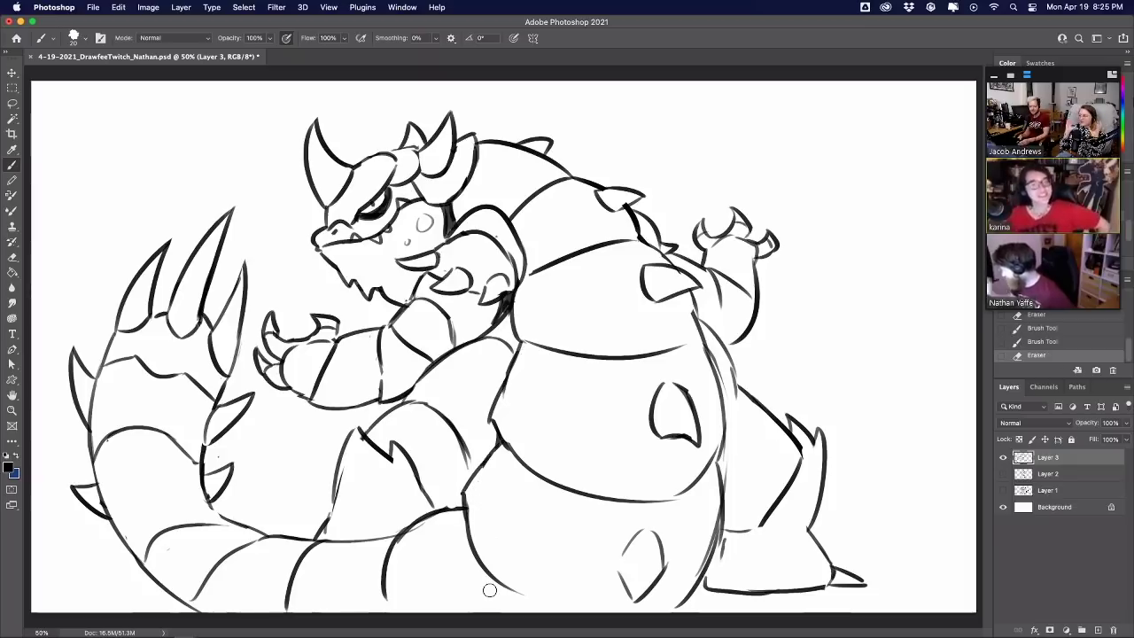
Trim the far hand's outer claw, redraw the small back spike near the far shoulder and add a line across the forearm
left_click_drag(778, 226, 774, 260)
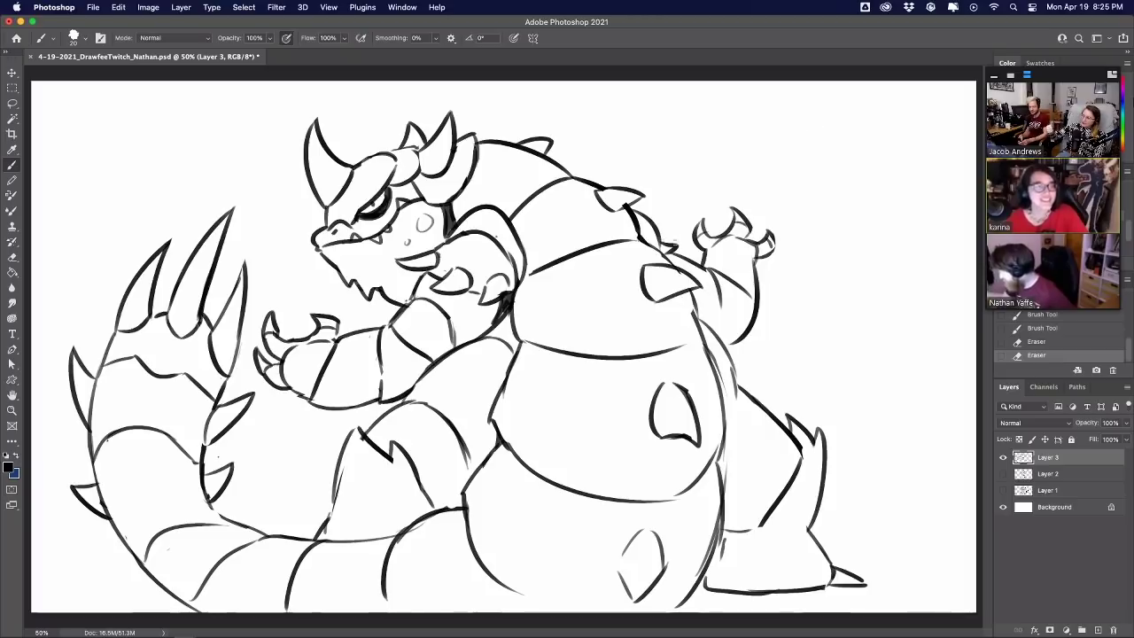
mouse_move(661, 238)
left_mouse_down()
mouse_move(670, 256)
mouse_move(666, 240)
left_mouse_up()
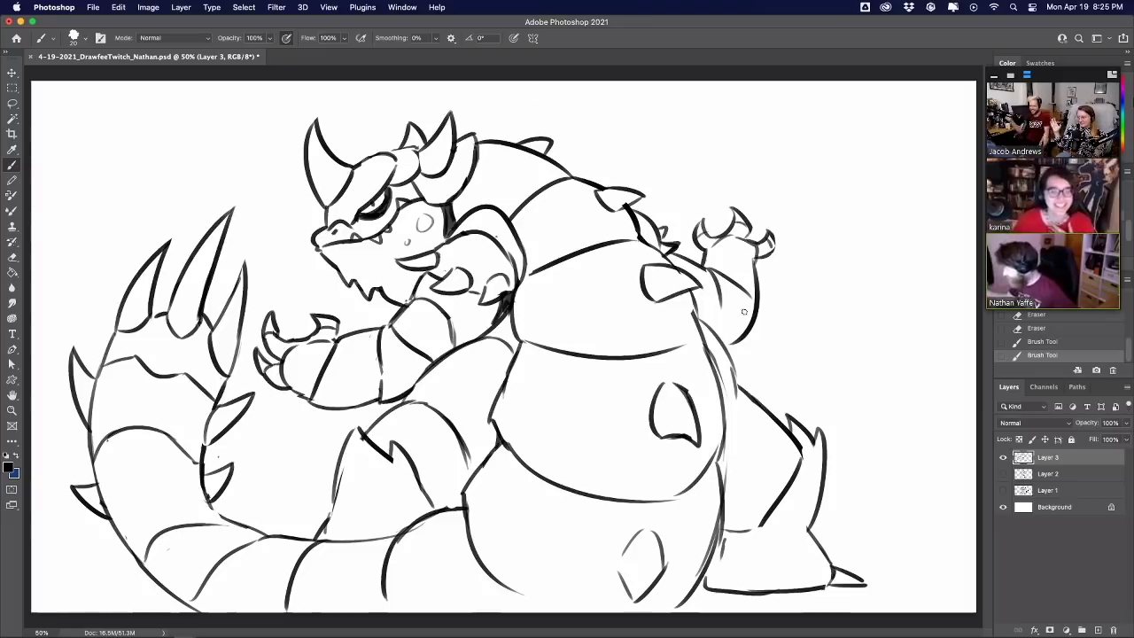
mouse_move(745, 294)
left_mouse_down()
mouse_move(733, 342)
mouse_move(720, 337)
left_mouse_up()
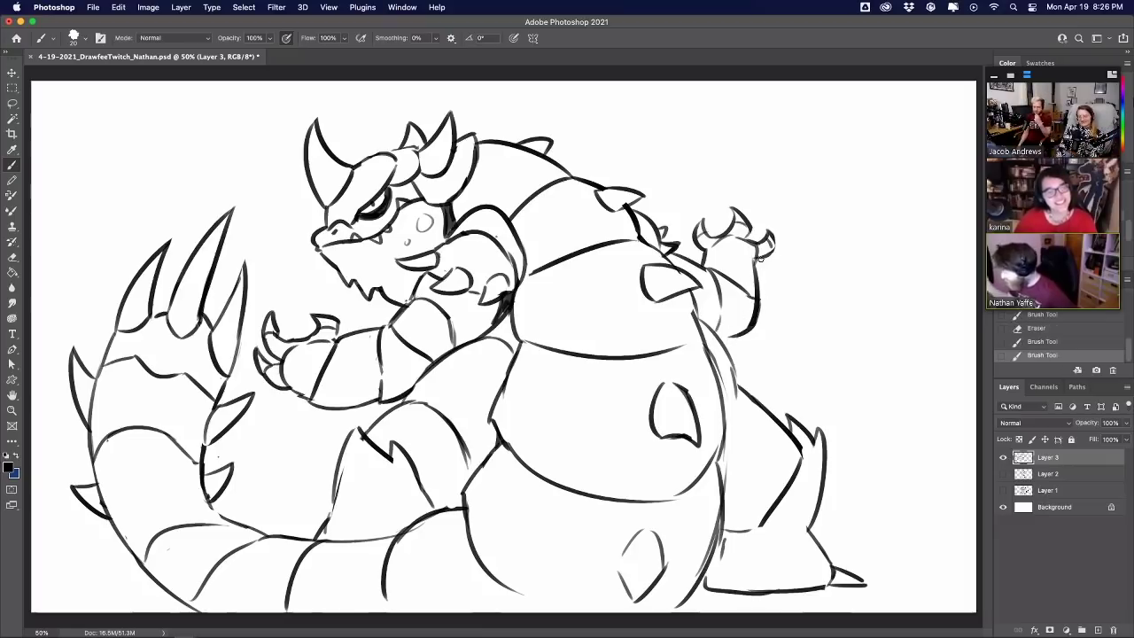
Erase and redraw the outer edge of the tail-tip spike nearest the hand, trimming its point
key("e")
left_click_drag(238, 297, 243, 248)
mouse_move(241, 324)
left_mouse_down()
mouse_move(237, 356)
mouse_move(240, 264)
mouse_move(237, 372)
left_mouse_up()
key("super+z")
left_click_drag(239, 264, 228, 371)
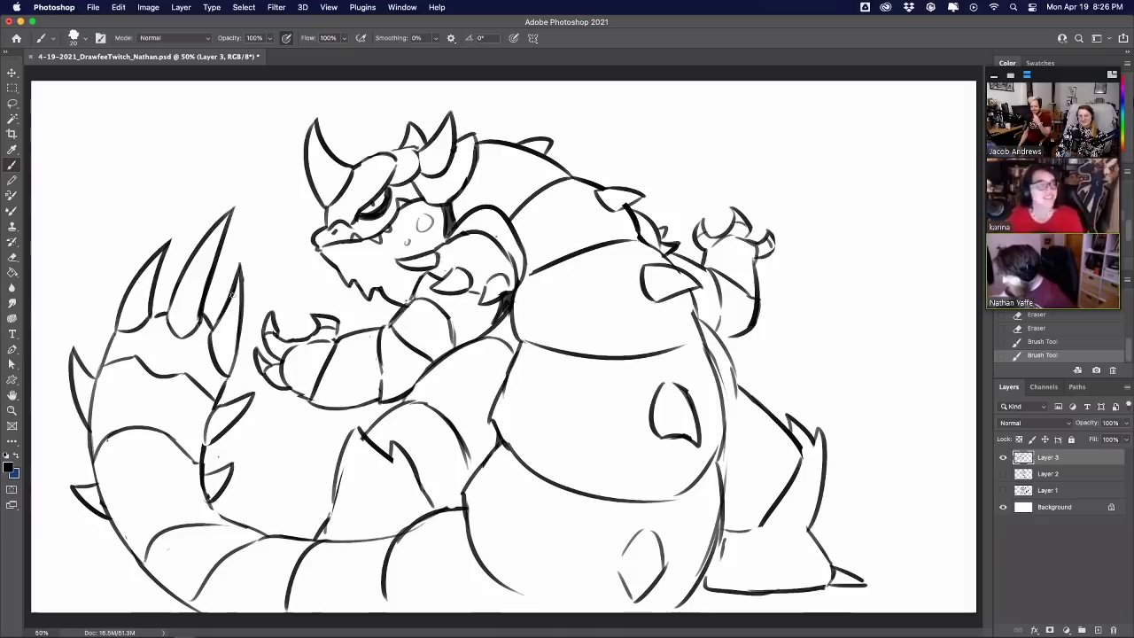
left_click_drag(241, 253, 243, 271)
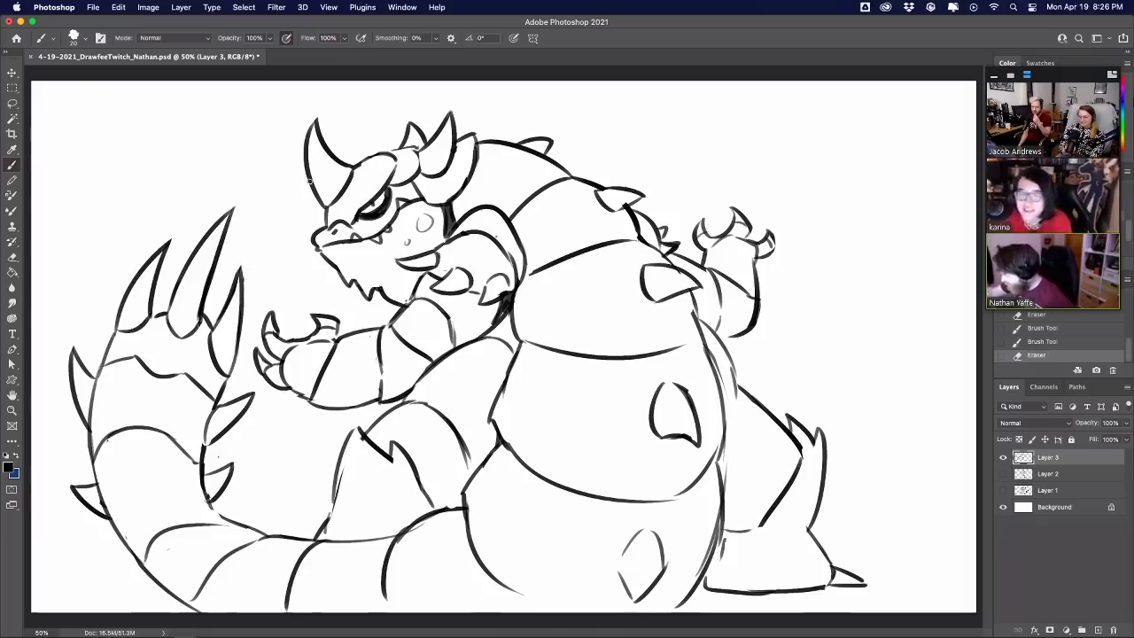
Erase the far horn's tip and outer edge and redraw the horn taller with a bend
left_click_drag(314, 135, 304, 132)
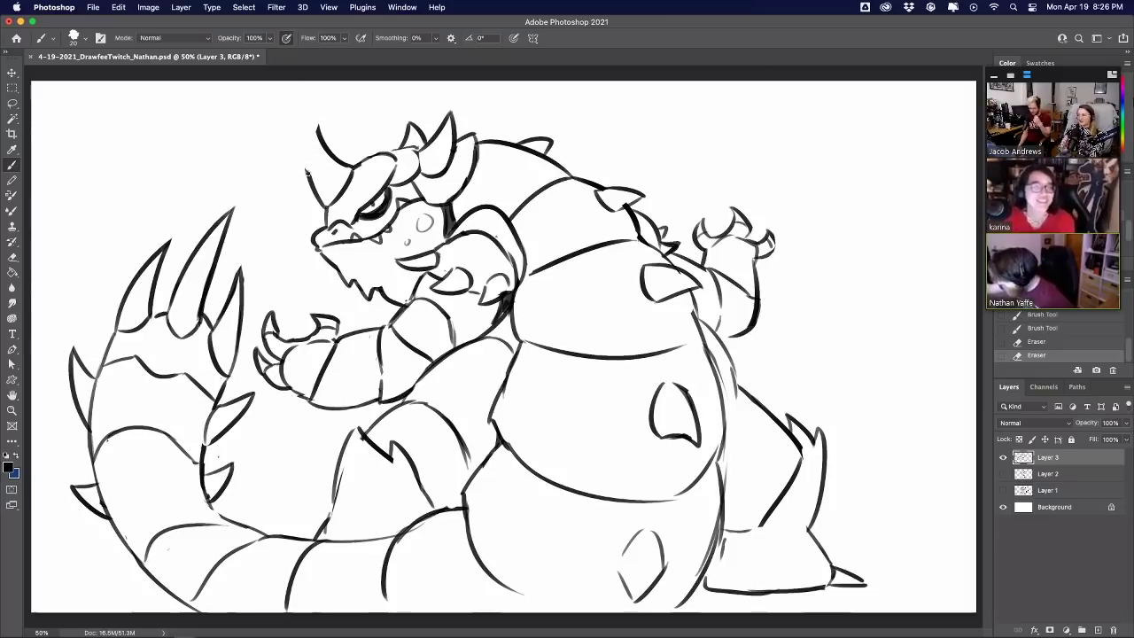
mouse_move(307, 172)
left_mouse_down()
mouse_move(301, 129)
mouse_move(328, 98)
mouse_move(320, 124)
mouse_move(330, 111)
left_mouse_up()
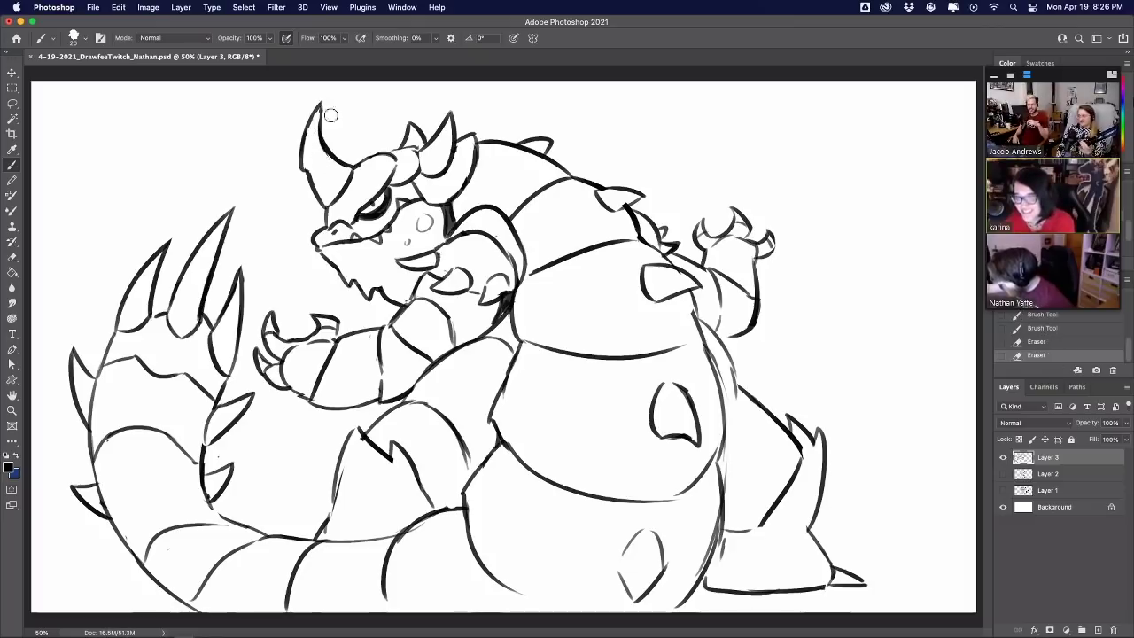
Erase the far horn's outline and redraw it shorter as one smooth curve narrowing to an upright point
mouse_move(319, 155)
left_mouse_down()
mouse_move(308, 121)
mouse_move(301, 167)
left_mouse_up()
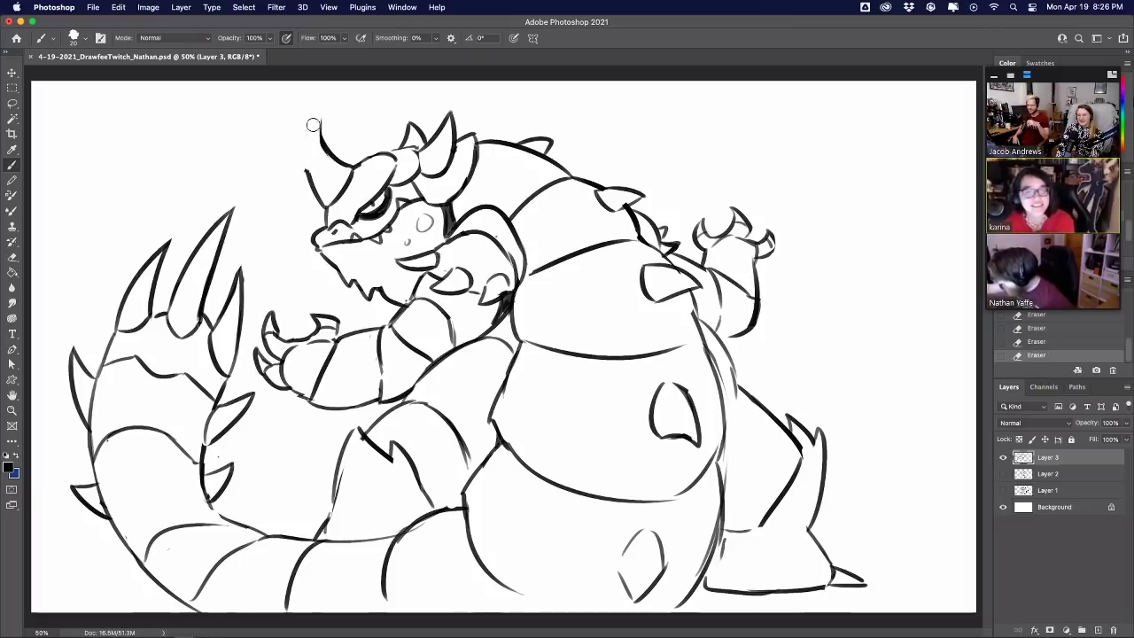
mouse_move(314, 125)
left_mouse_down()
mouse_move(326, 149)
mouse_move(312, 172)
mouse_move(355, 106)
mouse_move(346, 122)
left_mouse_up()
key("super+z")
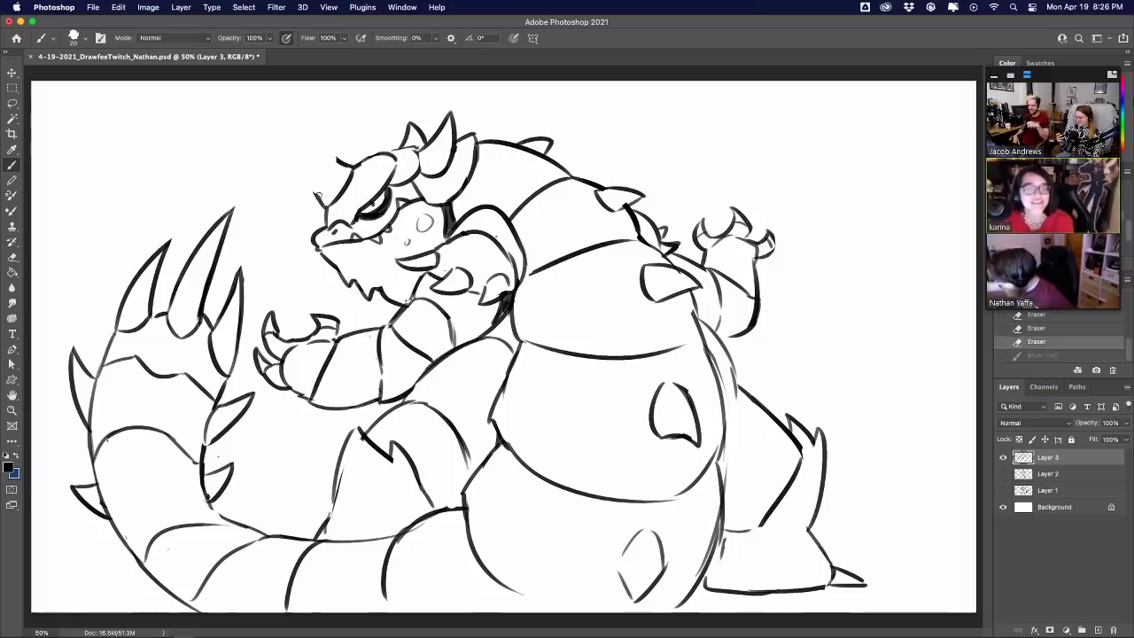
mouse_move(319, 205)
left_mouse_down()
mouse_move(323, 117)
mouse_move(354, 166)
left_mouse_up()
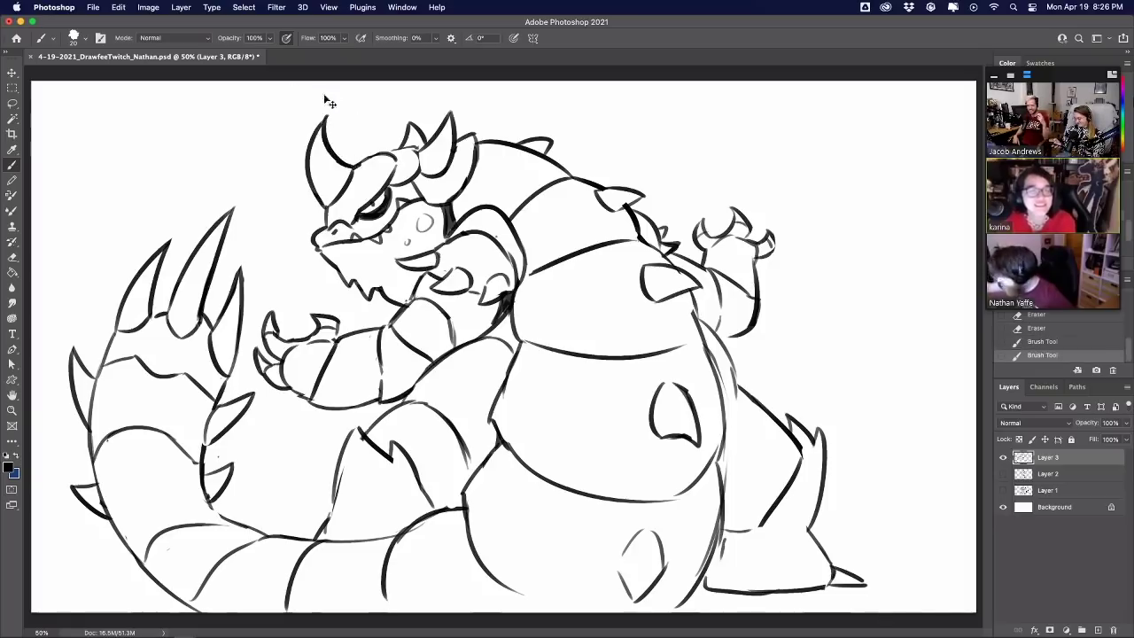
key("super+z")
left_click_drag(327, 113, 342, 162)
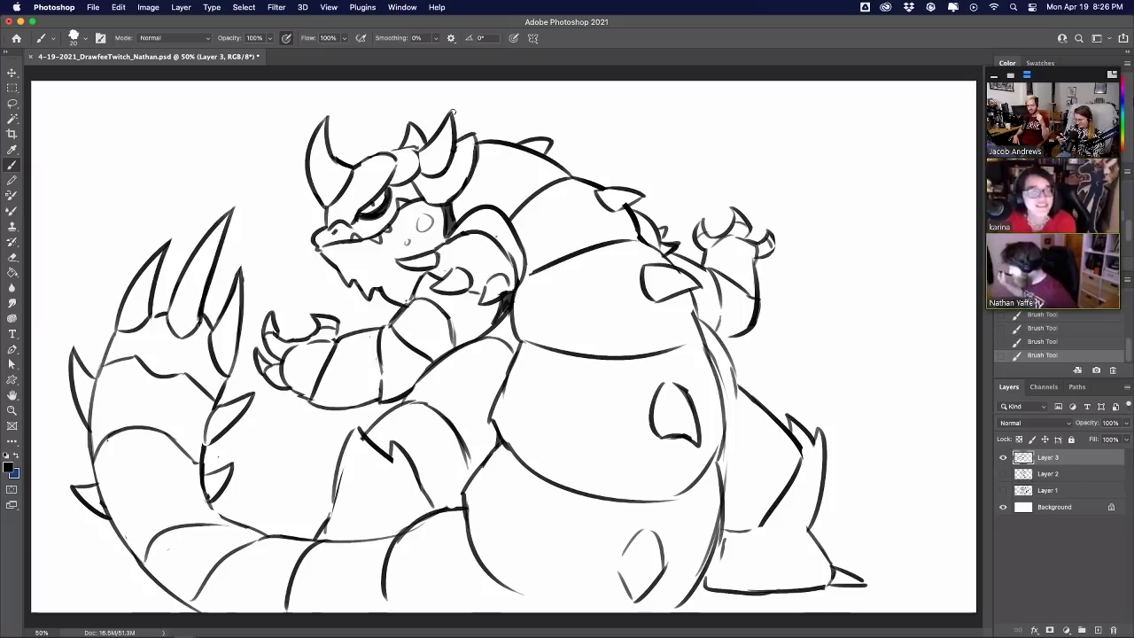
Erase the small spikes behind the far shoulder and clean up the line ends below the side plate's spike
key("e")
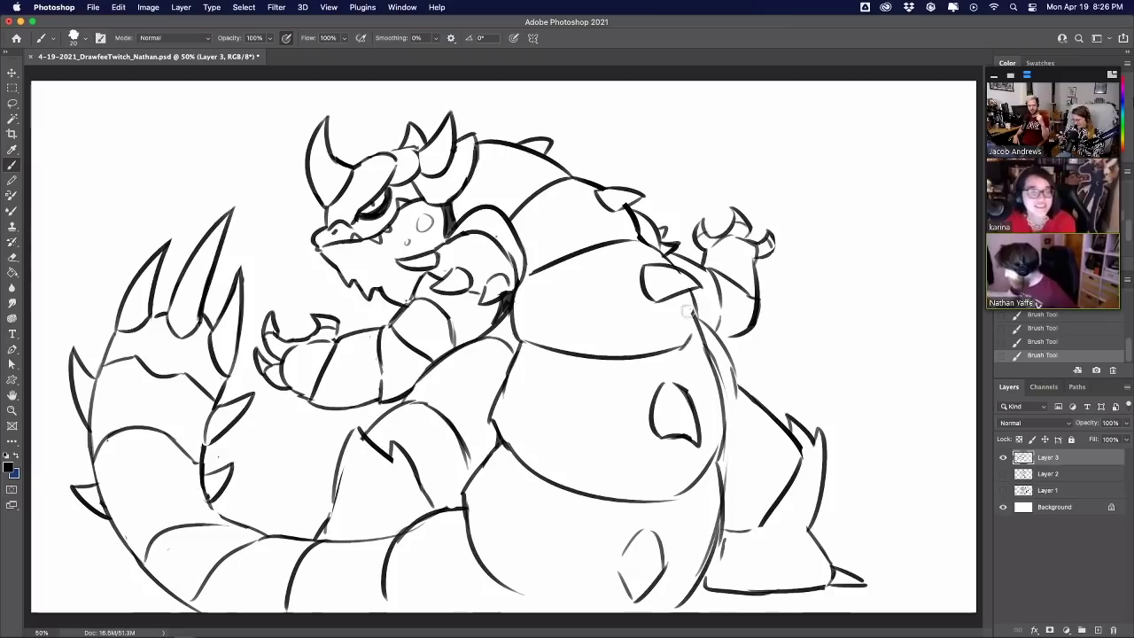
left_click_drag(688, 310, 691, 321)
left_click_drag(681, 271, 679, 281)
left_click_drag(670, 238, 673, 247)
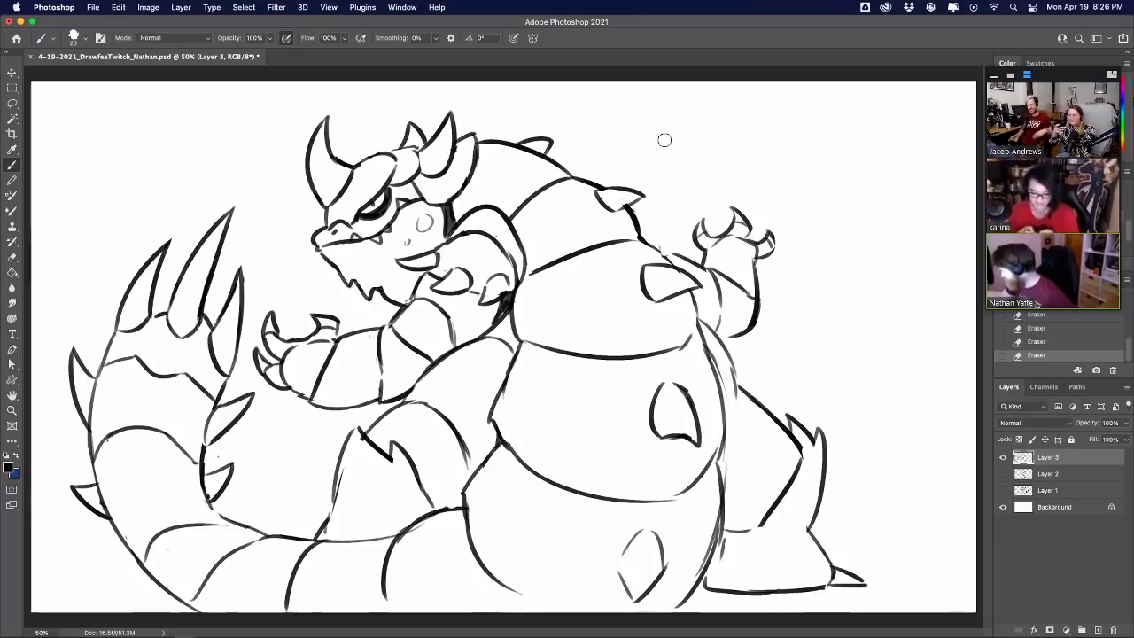
Redraw the back edge beside the far shoulder as a curved plate ending in small pointed spikes
left_click_drag(641, 204, 673, 235)
key("super+z")
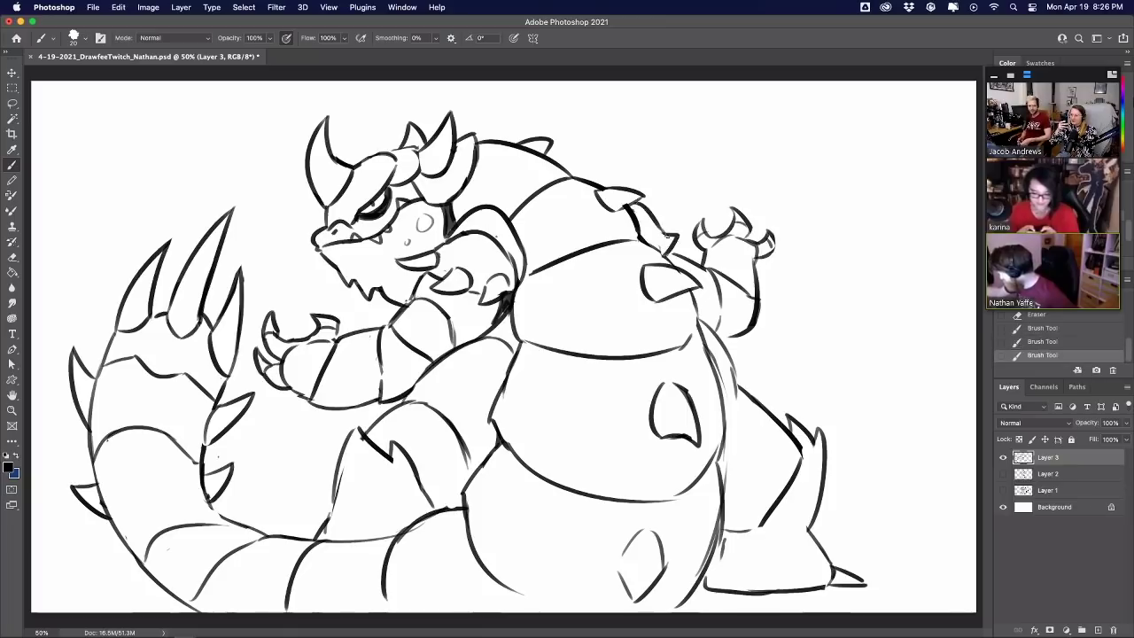
key("super+z")
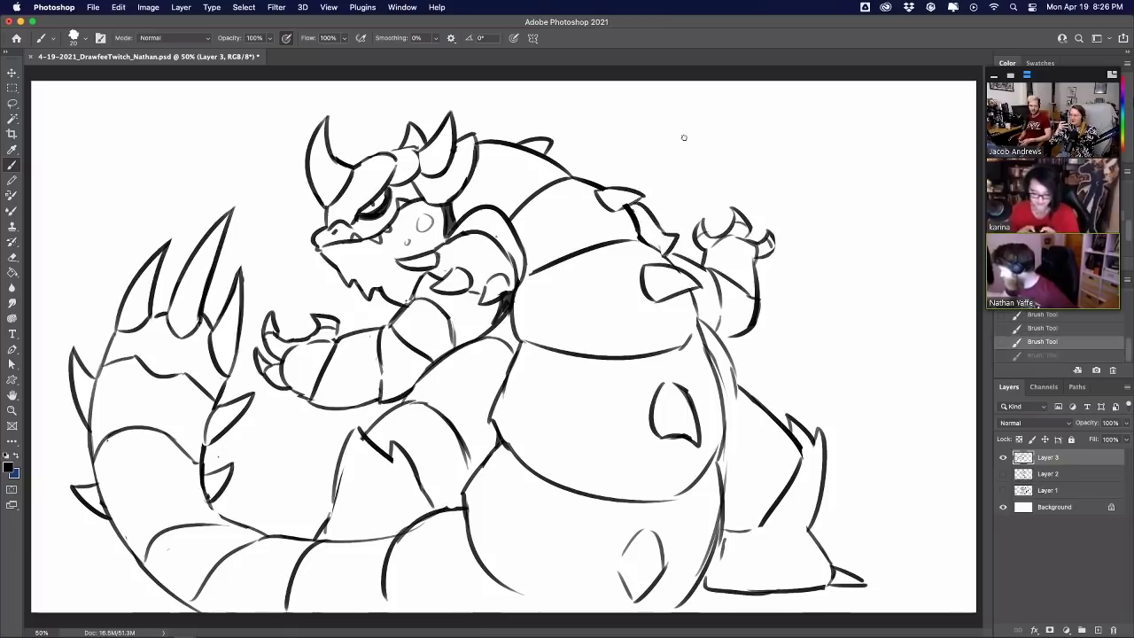
mouse_move(669, 243)
left_mouse_down()
mouse_move(659, 254)
mouse_move(675, 262)
left_mouse_up()
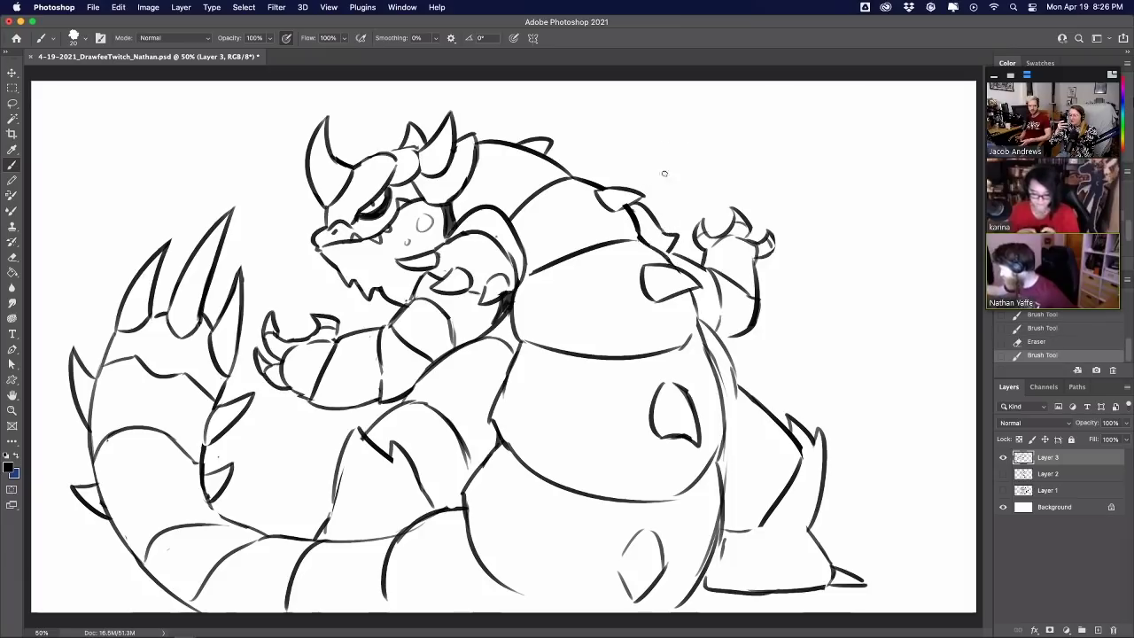
left_click_drag(662, 234, 669, 233)
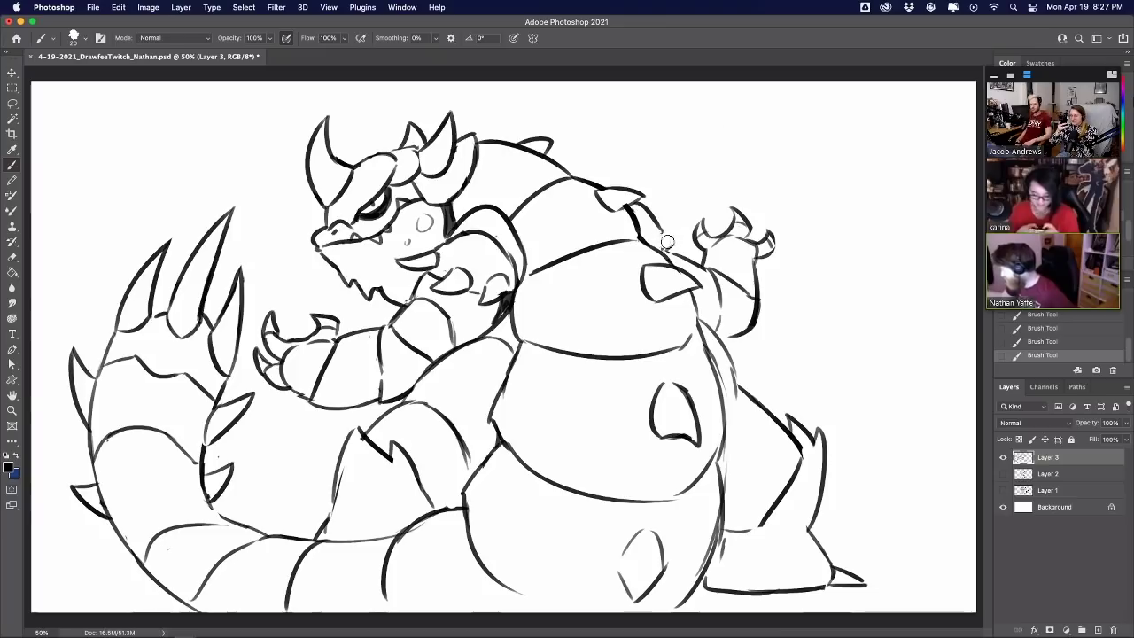
left_click_drag(671, 237, 665, 232)
mouse_move(682, 233)
left_mouse_down()
mouse_move(661, 250)
mouse_move(667, 222)
mouse_move(670, 230)
left_mouse_up()
key("super+z")
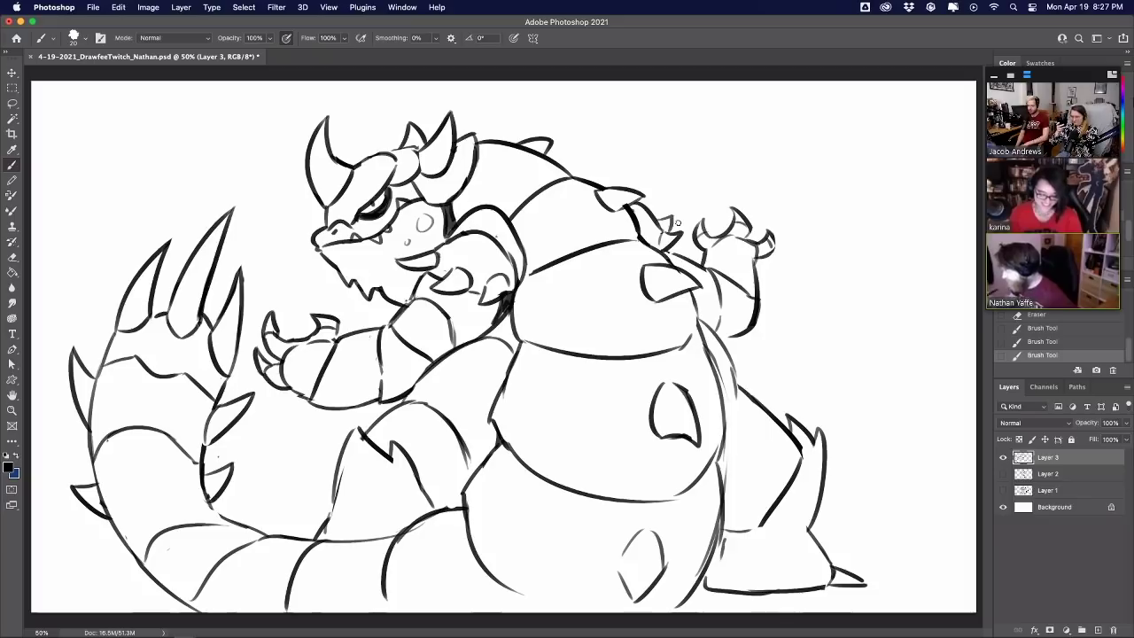
Add a small curved mark on the jaw and small oval spots on the near upper arm and the body below it
left_click_drag(396, 274, 387, 280)
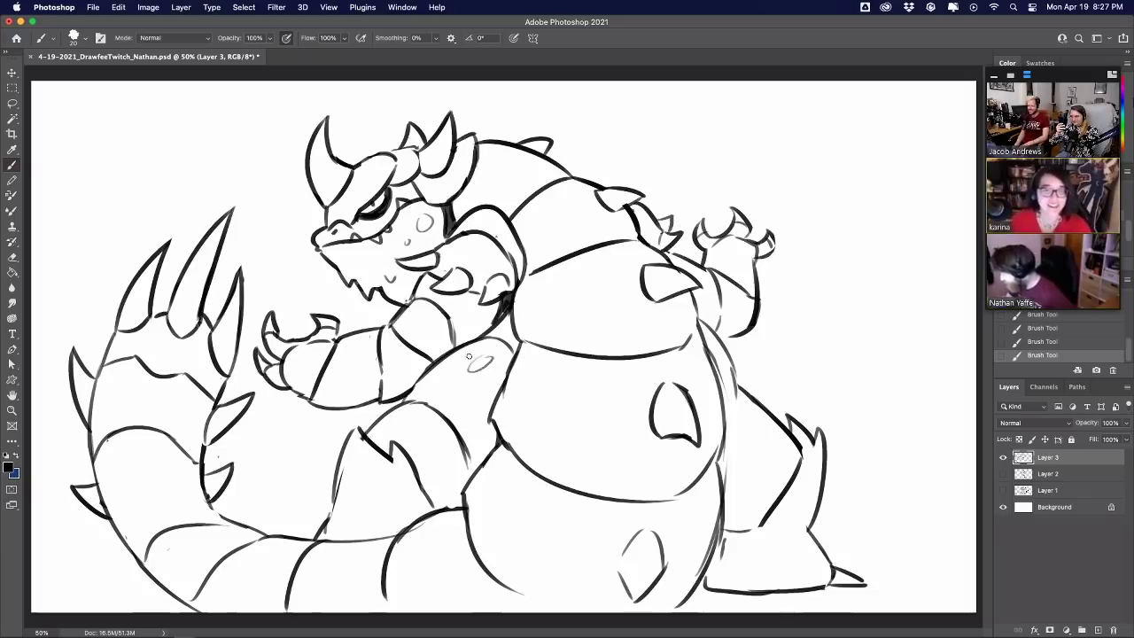
key("super+z")
left_click_drag(489, 354, 476, 368)
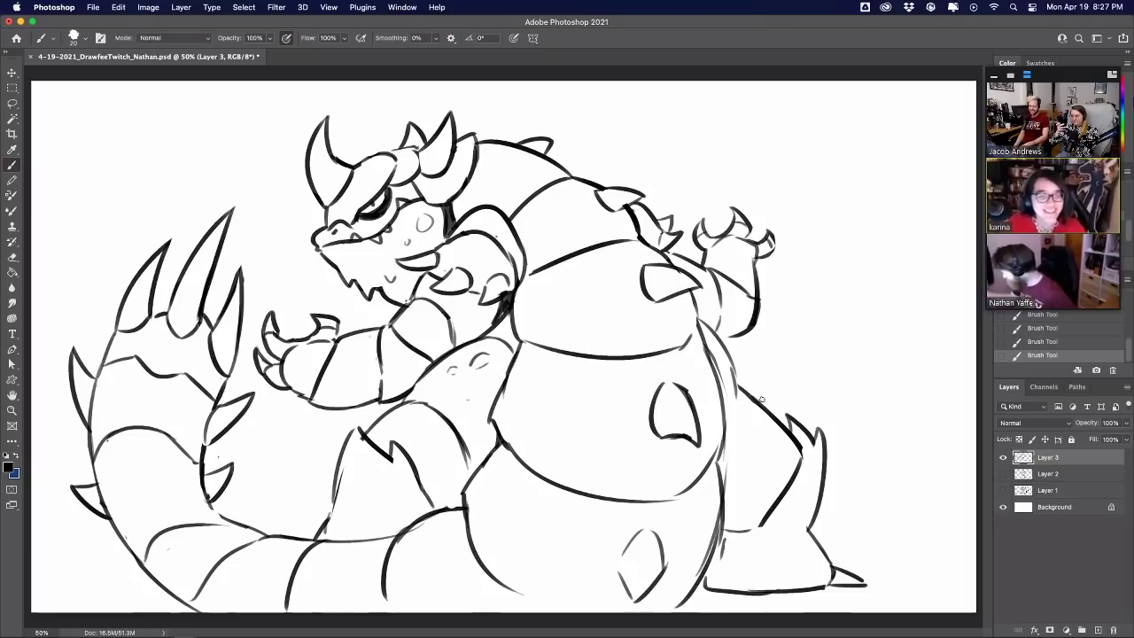
left_click_drag(761, 398, 746, 392)
key("super+z")
key("super+z")
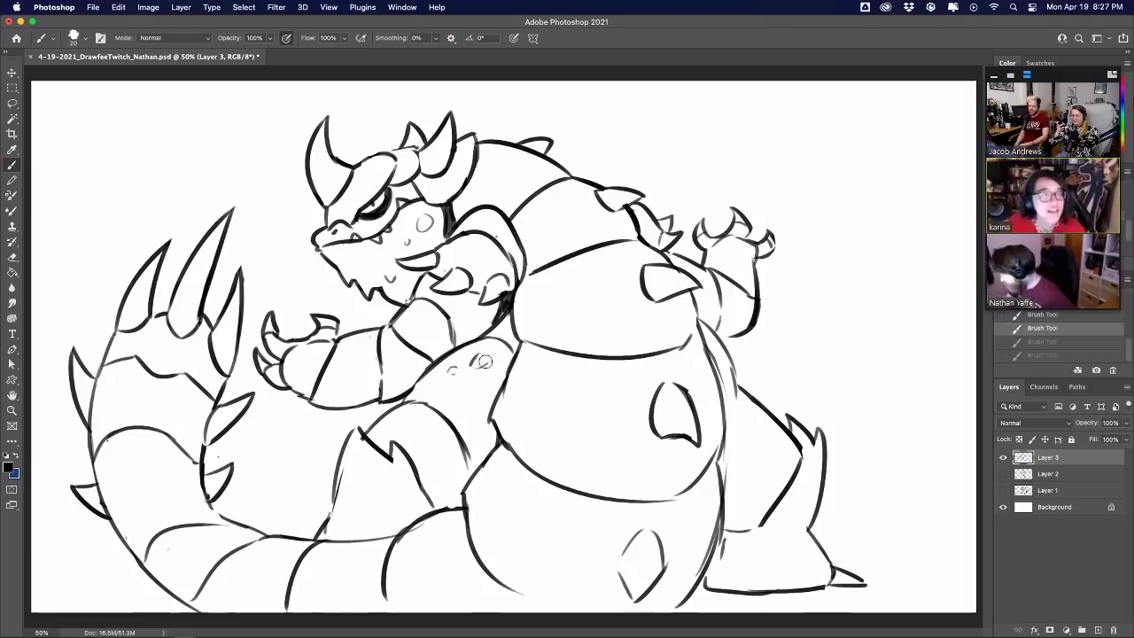
mouse_move(484, 358)
left_mouse_down()
mouse_move(455, 373)
mouse_move(464, 342)
mouse_move(446, 373)
mouse_move(479, 362)
left_mouse_up()
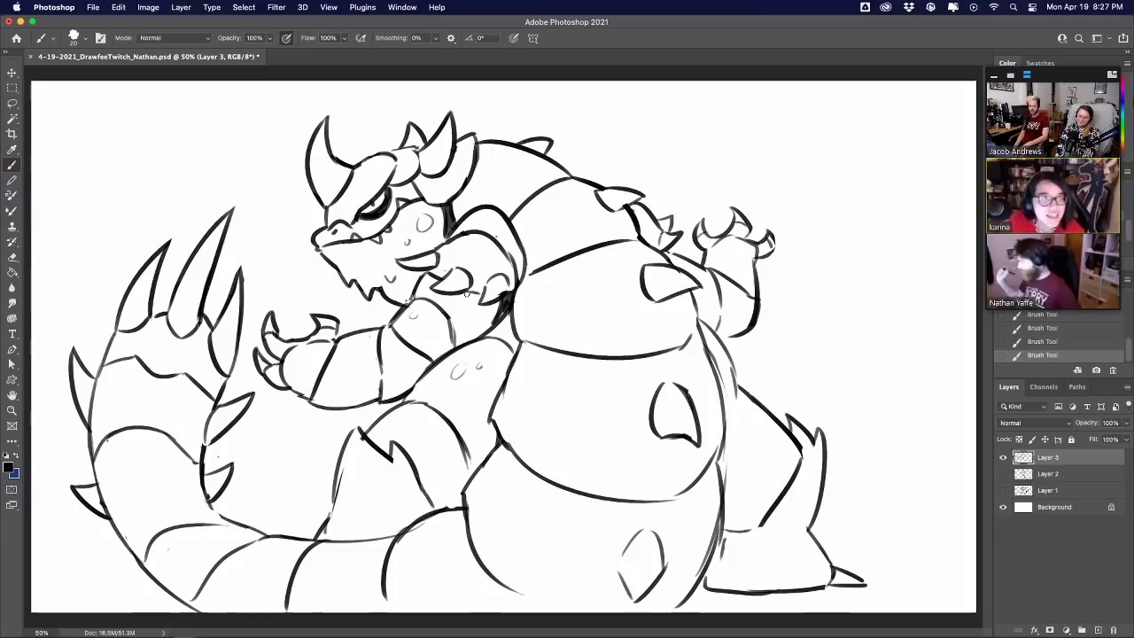
Draw tall pointed grass blades and an uneven ground line beside the far foot, reaching the canvas edge
mouse_move(852, 569)
left_mouse_down()
mouse_move(940, 570)
mouse_move(915, 568)
mouse_move(900, 532)
mouse_move(868, 514)
mouse_move(888, 511)
mouse_move(863, 471)
left_mouse_up()
left_click_drag(863, 471, 896, 501)
key("super+z")
mouse_move(915, 568)
left_mouse_down()
mouse_move(884, 534)
mouse_move(878, 488)
mouse_move(895, 499)
left_mouse_up()
mouse_move(880, 439)
left_mouse_down()
mouse_move(913, 505)
mouse_move(918, 482)
mouse_move(939, 553)
mouse_move(954, 443)
mouse_move(951, 492)
mouse_move(976, 441)
left_mouse_up()
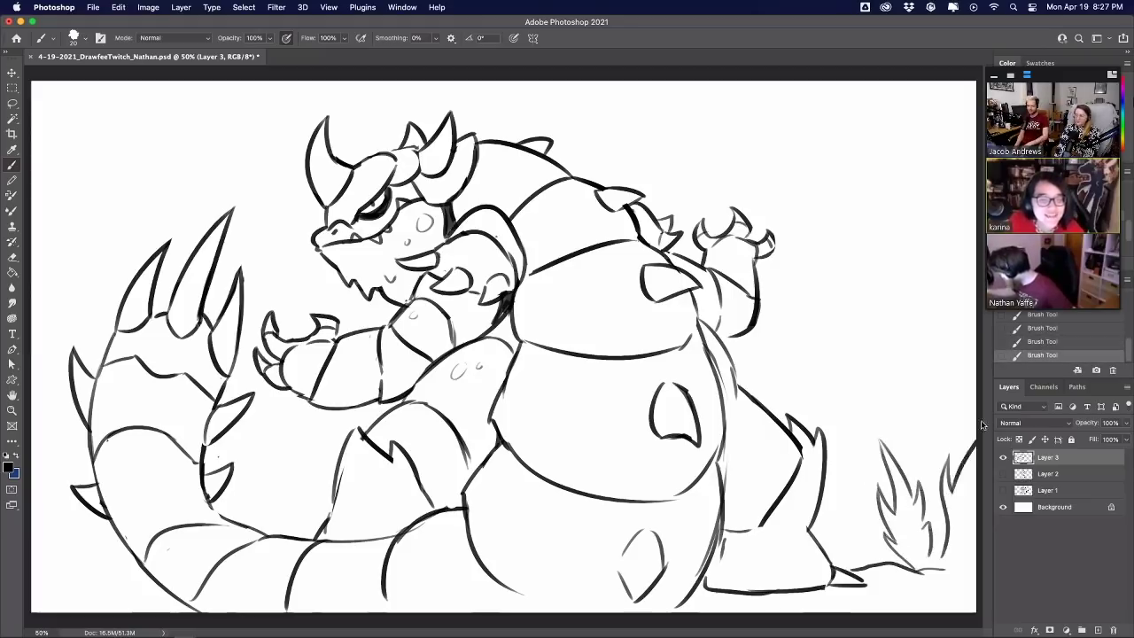
mouse_move(850, 537)
left_mouse_down()
mouse_move(952, 553)
mouse_move(944, 568)
mouse_move(977, 549)
left_mouse_up()
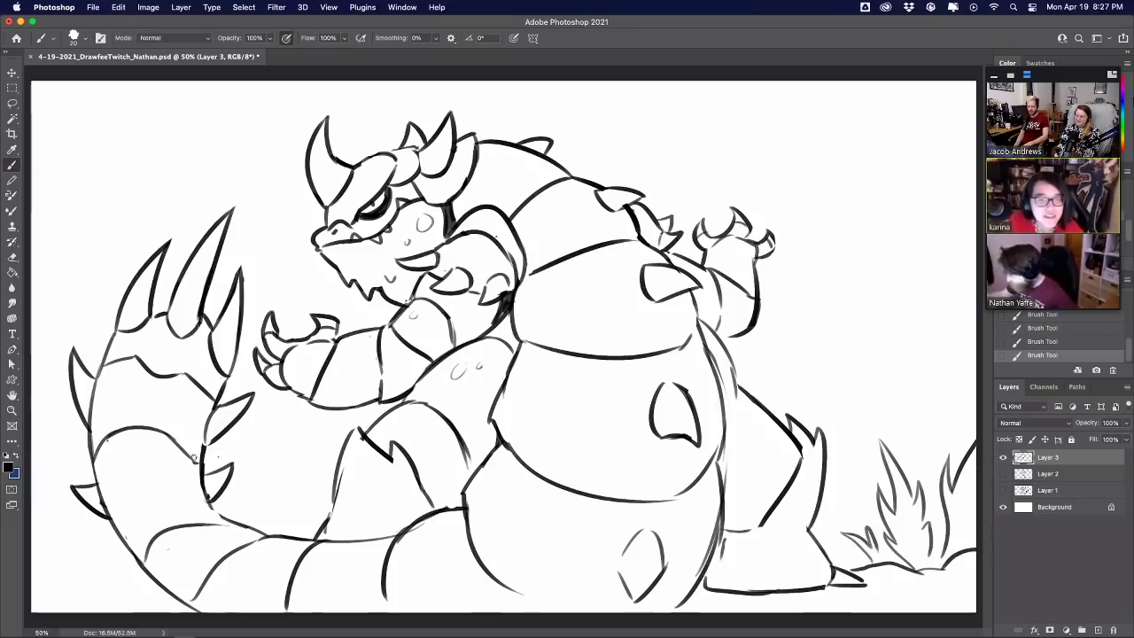
Draw a ground line and grass tufts on both sides of the tail, plus a jagged bush outline behind the far leg
left_click_drag(30, 523, 123, 548)
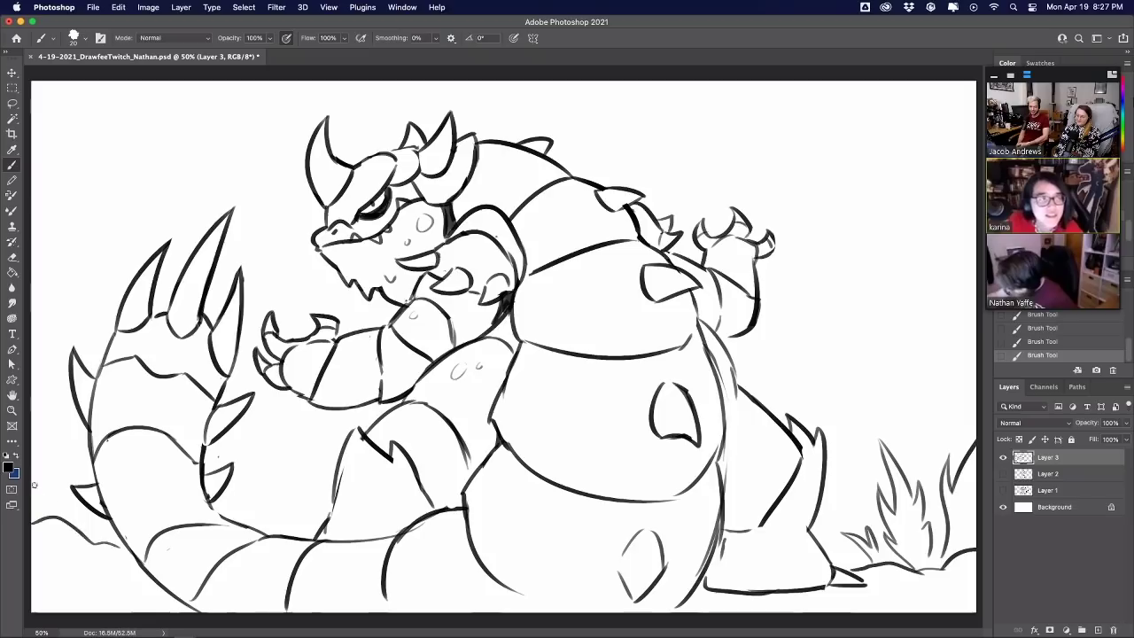
left_click_drag(34, 450, 96, 473)
mouse_move(235, 506)
left_mouse_down()
mouse_move(300, 487)
mouse_move(300, 476)
mouse_move(331, 479)
left_mouse_up()
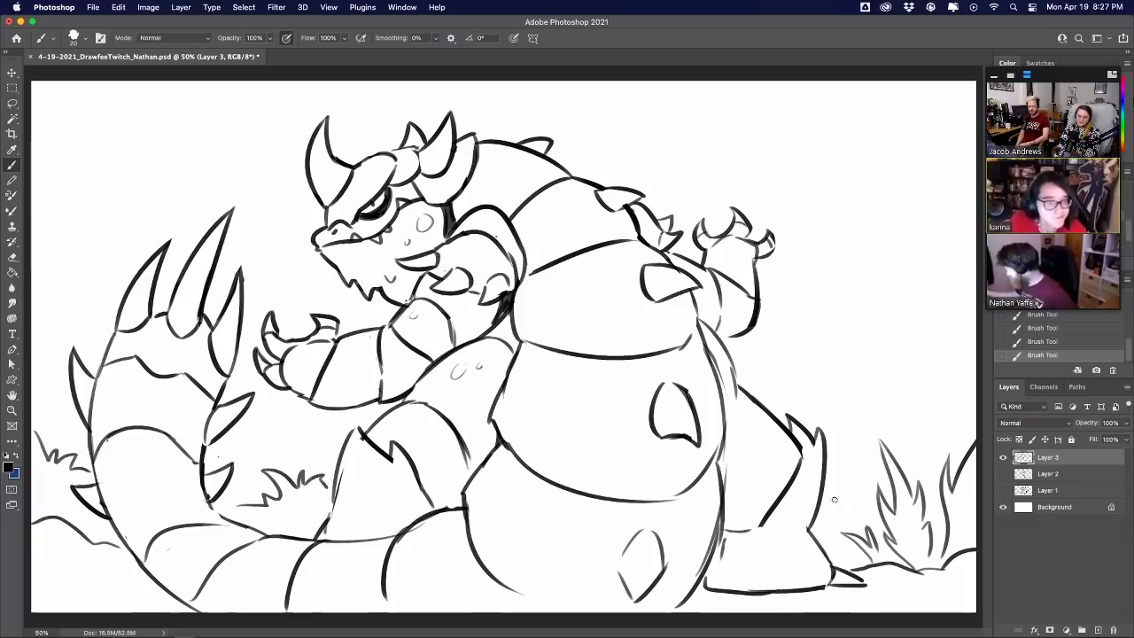
mouse_move(827, 477)
left_mouse_down()
mouse_move(862, 469)
mouse_move(875, 397)
mouse_move(872, 418)
mouse_move(890, 418)
mouse_move(893, 380)
mouse_move(933, 400)
mouse_move(978, 360)
left_mouse_up()
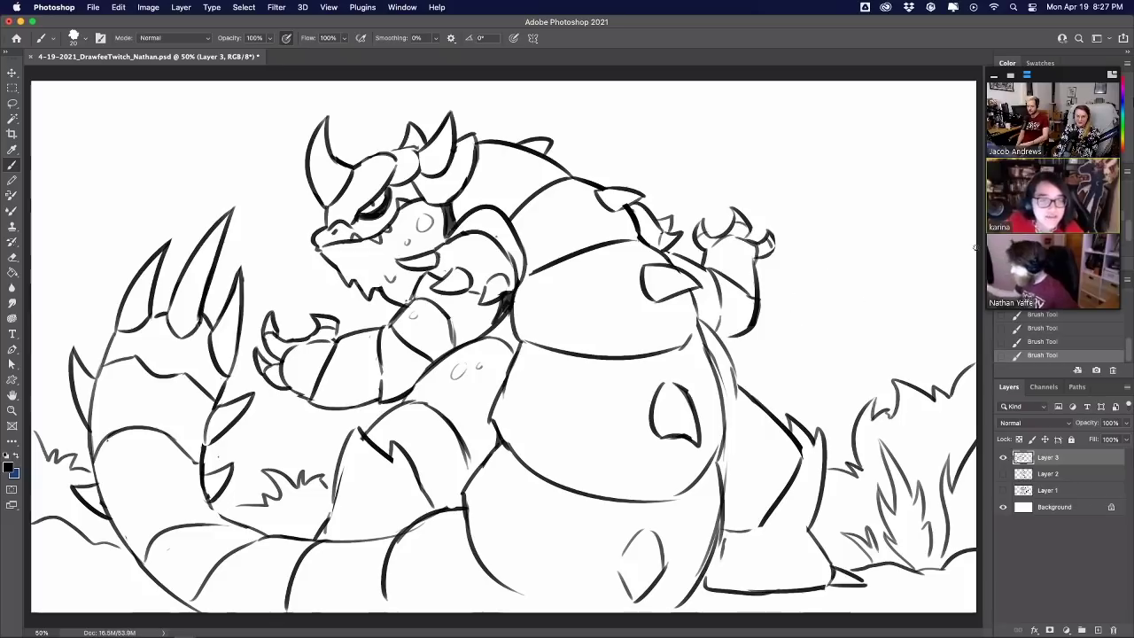
Erase the rough stray lines between the belly's back edge and the far leg
mouse_move(725, 528)
left_mouse_down()
mouse_move(713, 553)
mouse_move(729, 552)
left_mouse_up()
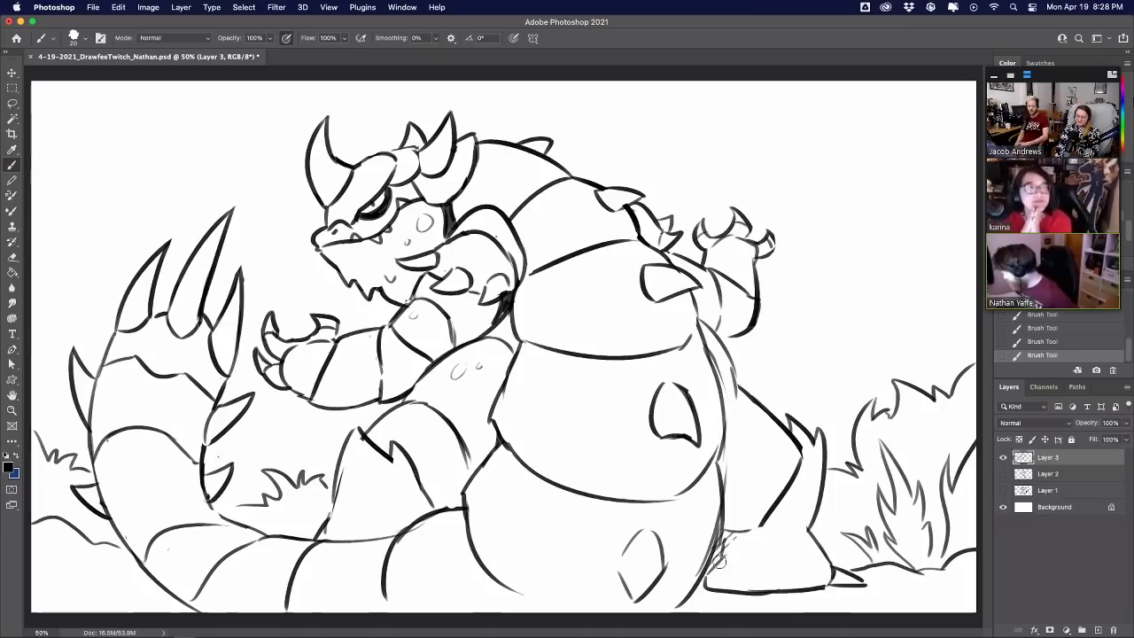
left_click_drag(726, 513, 711, 509)
left_click_drag(697, 570, 714, 489)
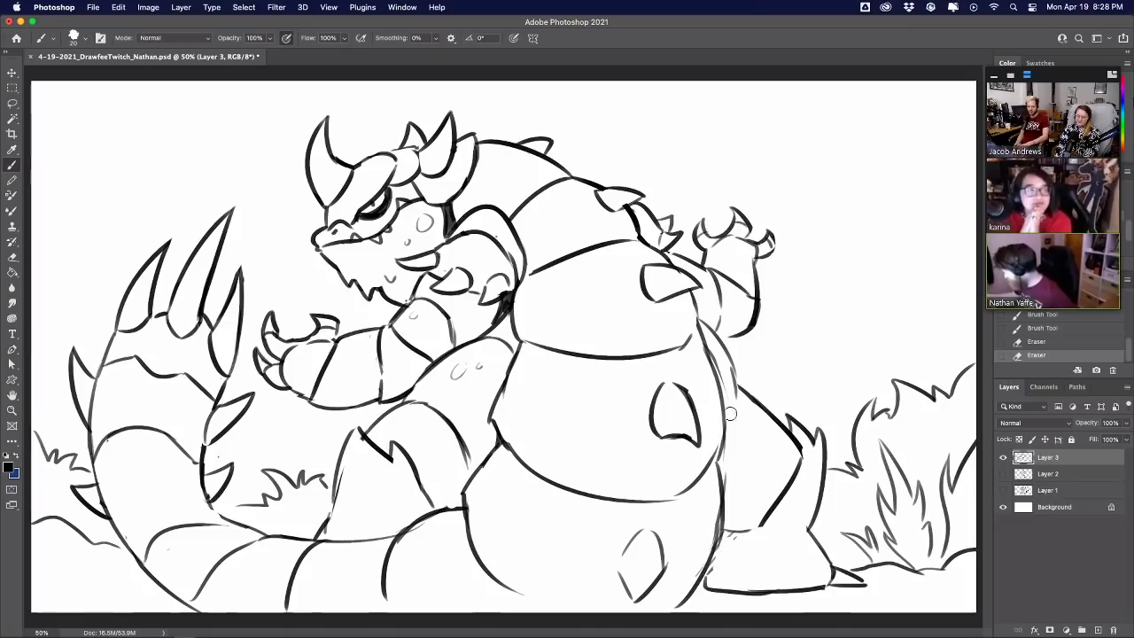
left_click_drag(721, 364, 733, 435)
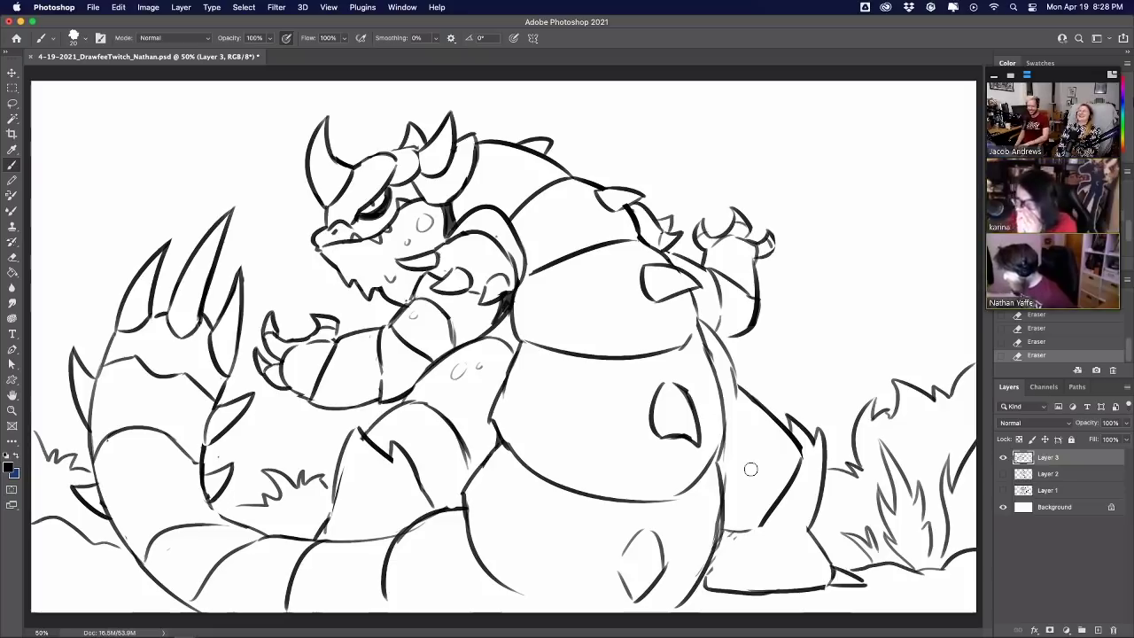
Erase the tail's upper edge in front of the near leg and redraw it as a thicker curve between the two bands
key("b")
left_click_drag(386, 609, 391, 542)
left_click_drag(322, 545, 399, 532)
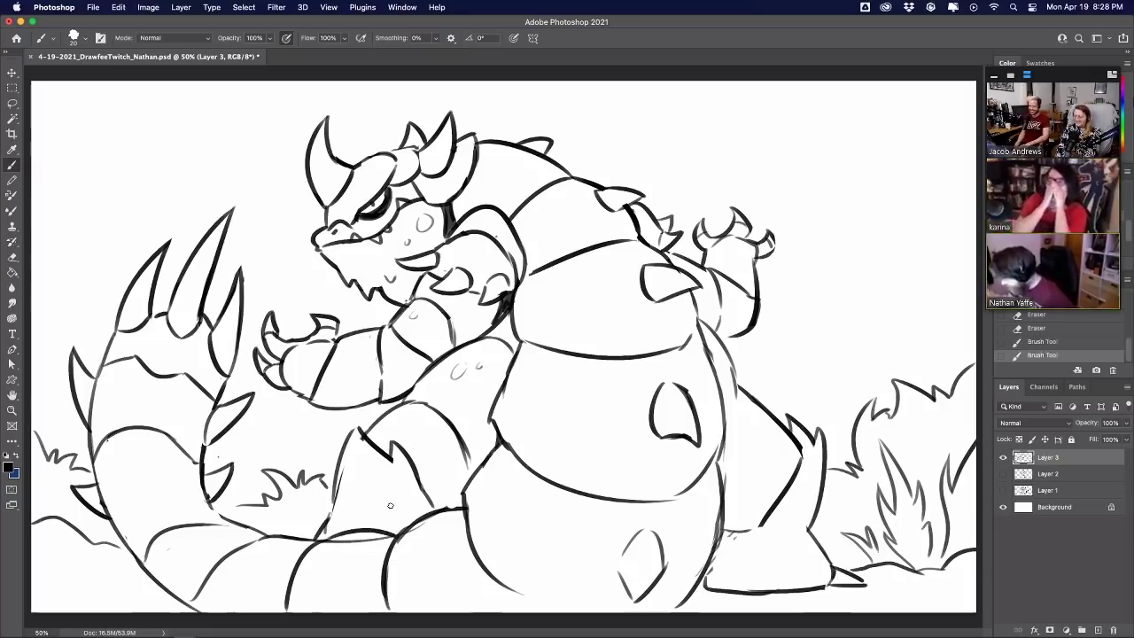
key("ctrl+z")
key("e")
left_click_drag(332, 545, 384, 506)
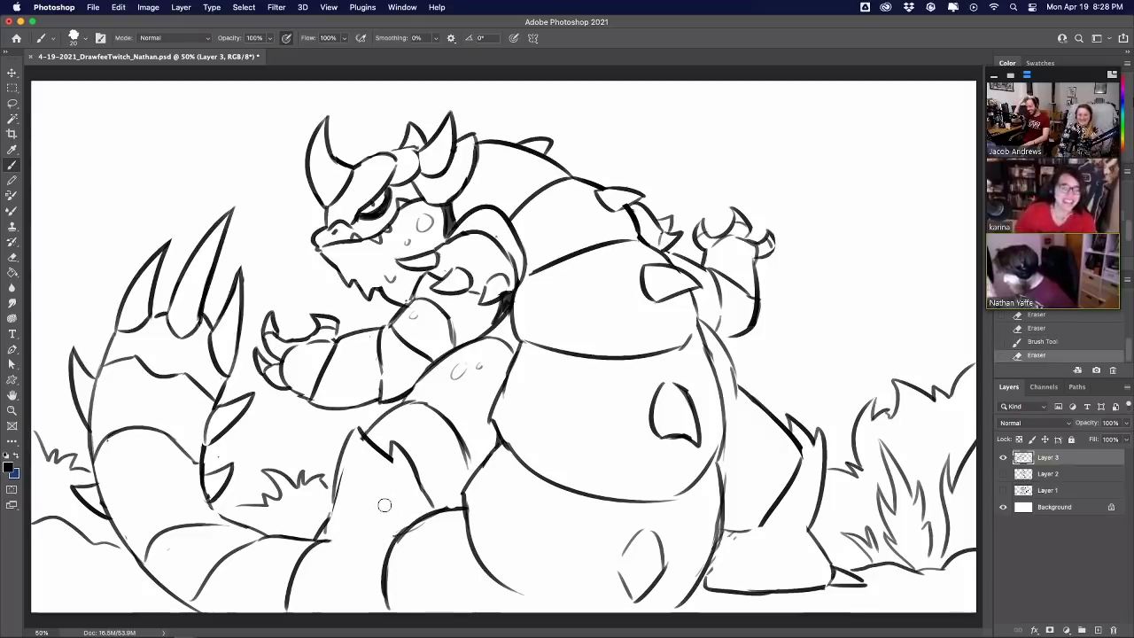
key("b")
left_click_drag(330, 539, 399, 532)
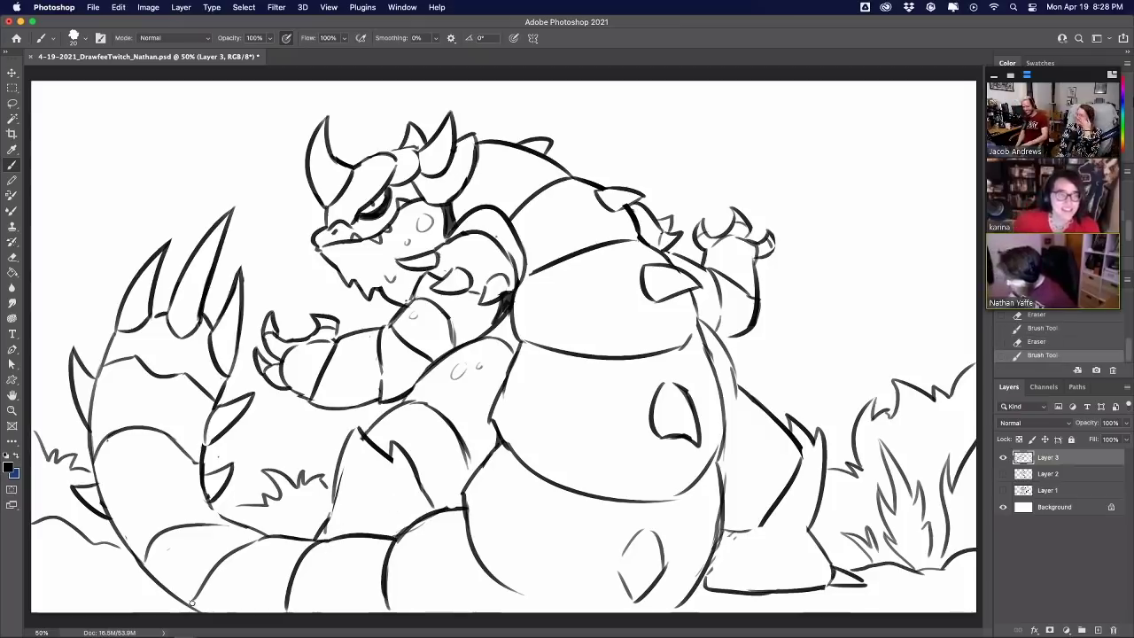
Thicken the tail's lower outer edge at the canvas border and trim the tip of the tail spike nearest the hand
left_click_drag(191, 604, 197, 612)
left_click_drag(149, 576, 197, 611)
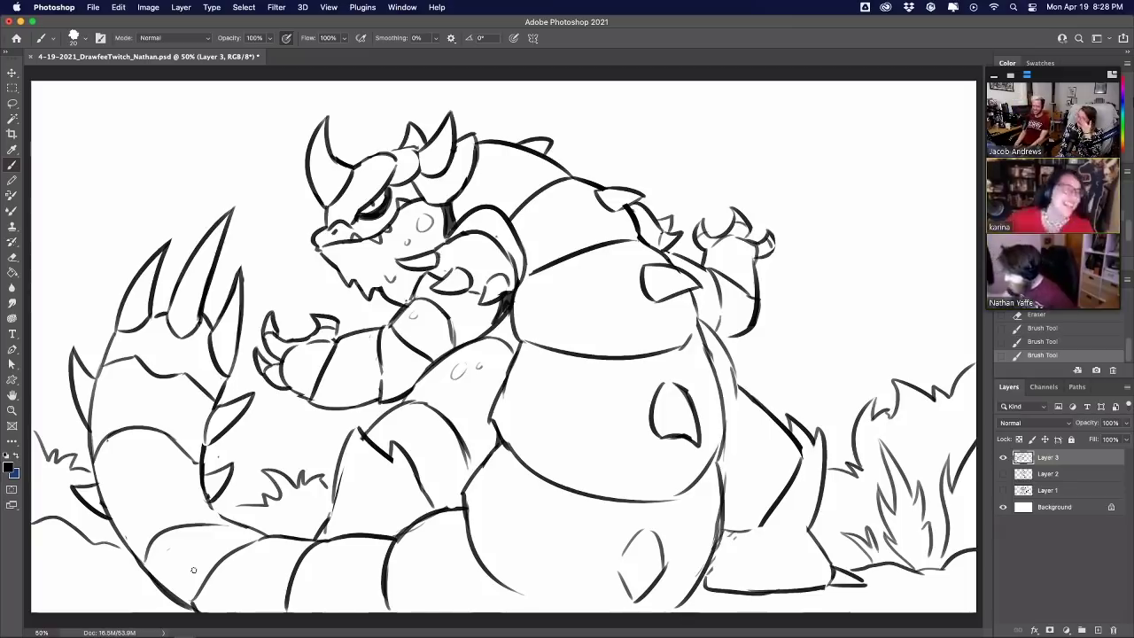
mouse_move(251, 288)
left_mouse_down()
mouse_move(242, 269)
mouse_move(233, 274)
left_mouse_up()
left_click_drag(232, 274, 239, 265)
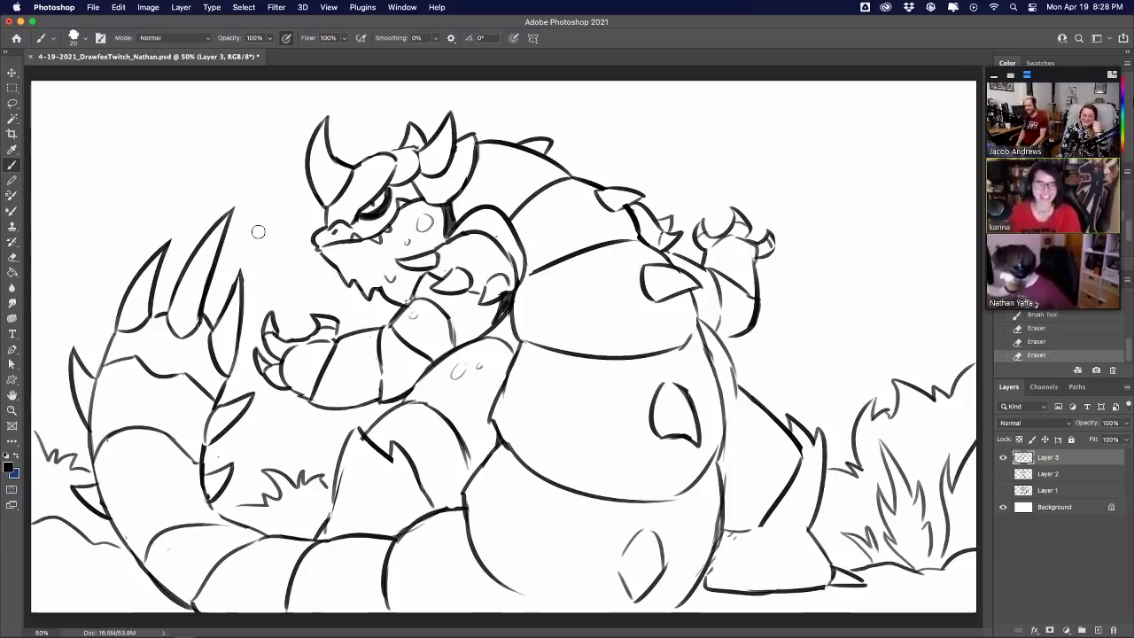
Complete the outlines of the upper-back spike, the lower belly curve and the diamond-shaped spike on the lowest plate
left_click_drag(526, 154, 539, 149)
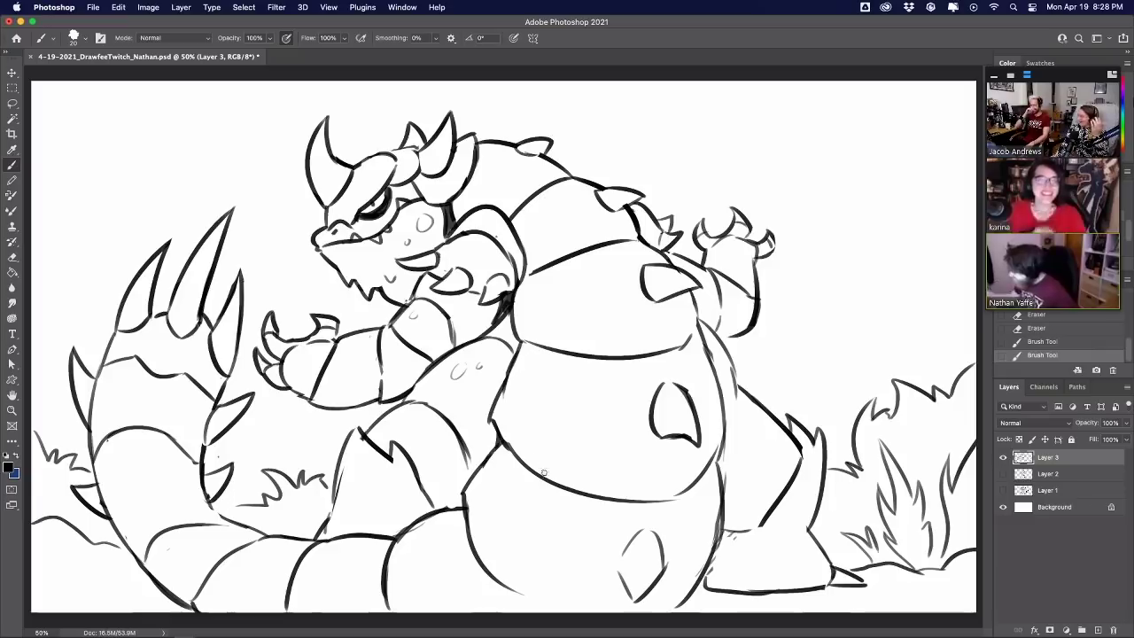
left_click_drag(521, 592, 549, 604)
mouse_move(621, 557)
left_mouse_down()
mouse_move(618, 569)
mouse_move(640, 536)
mouse_move(670, 574)
left_mouse_up()
key("e")
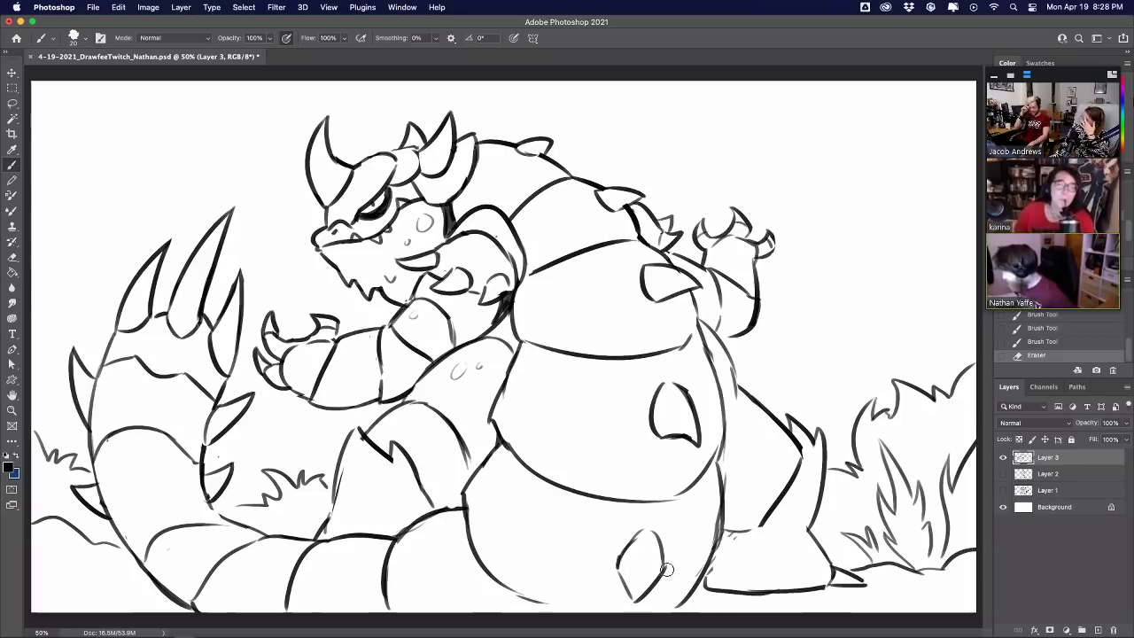
left_click_drag(335, 340, 352, 311)
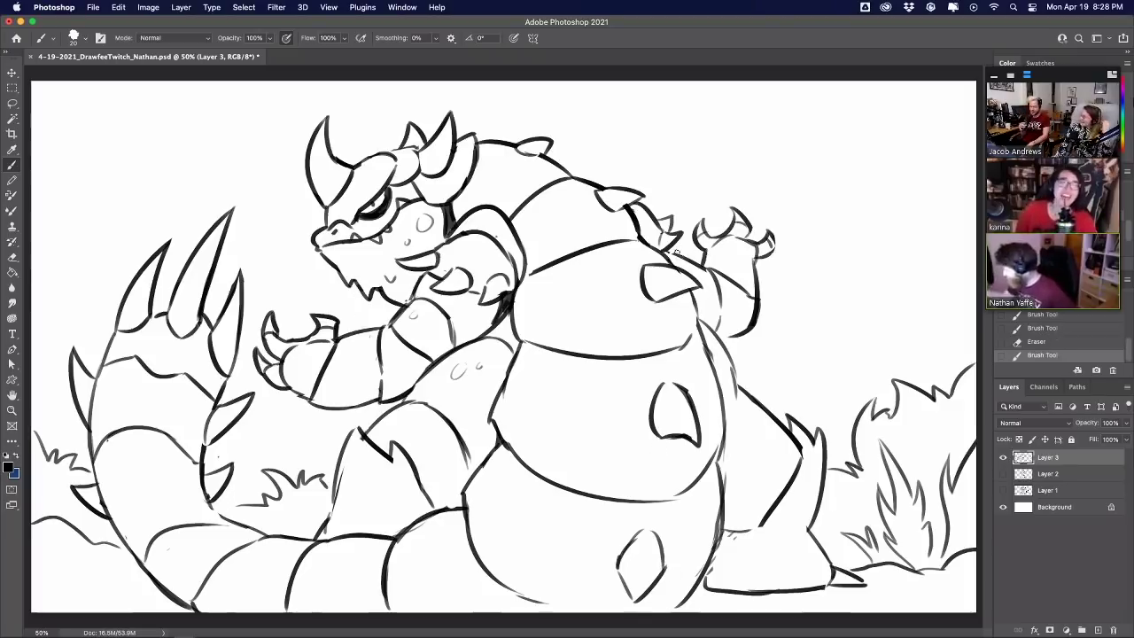
Redraw the far arm's elbow with a straighter, more angular edge and redo the band lines across its forearm
left_click_drag(676, 252, 707, 267)
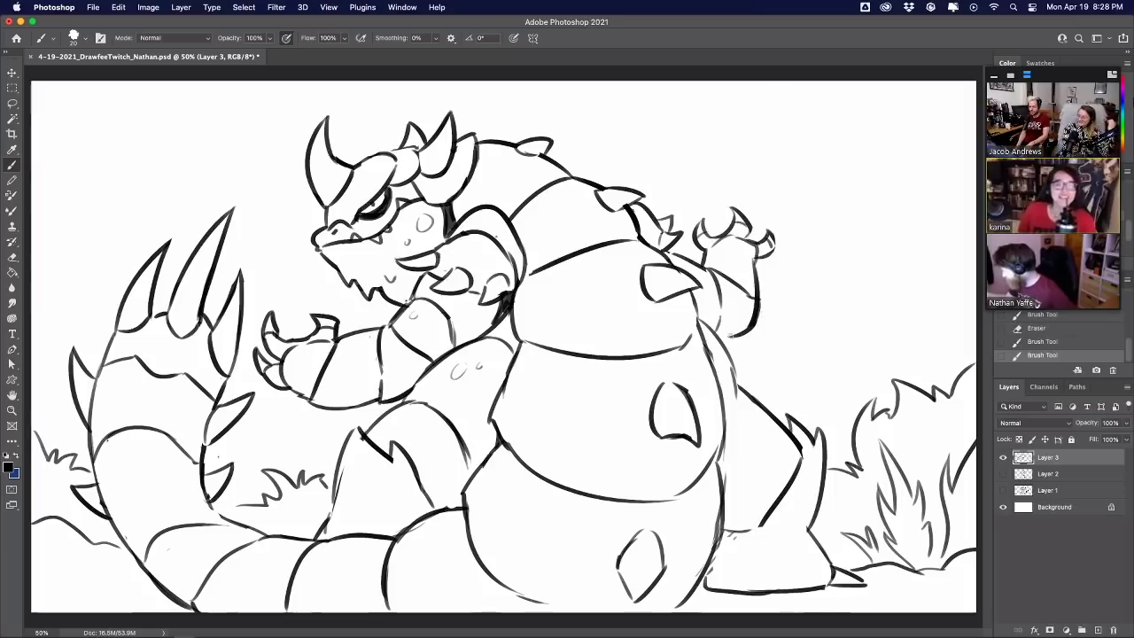
mouse_move(768, 316)
left_mouse_down()
mouse_move(721, 338)
mouse_move(760, 302)
left_mouse_up()
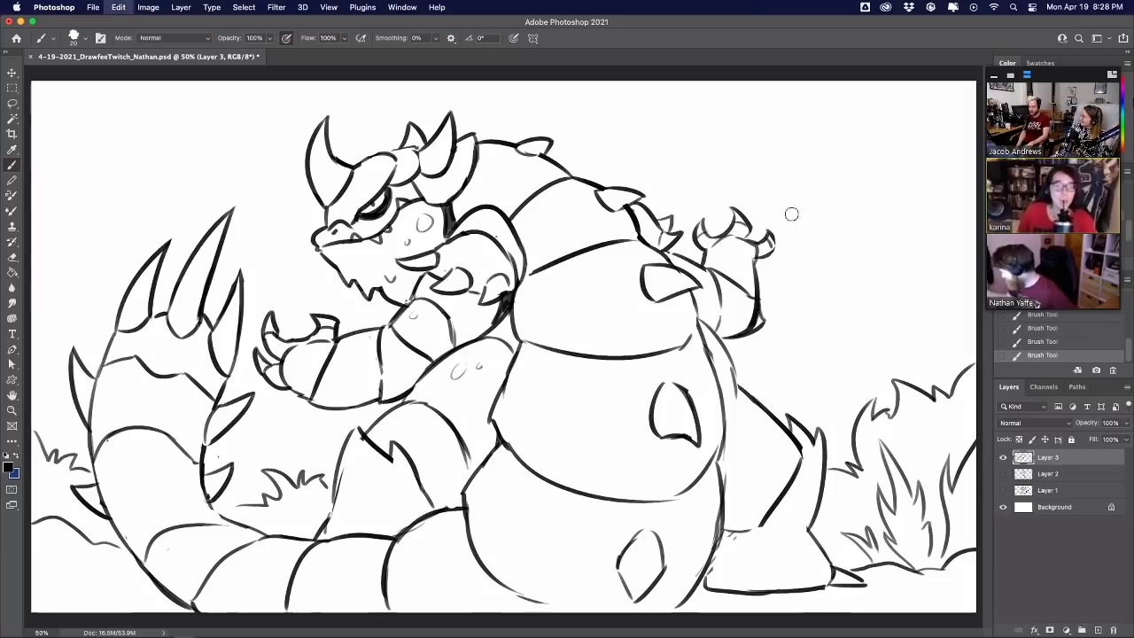
key("super+z")
mouse_move(747, 325)
left_mouse_down()
mouse_move(751, 333)
mouse_move(723, 336)
left_mouse_up()
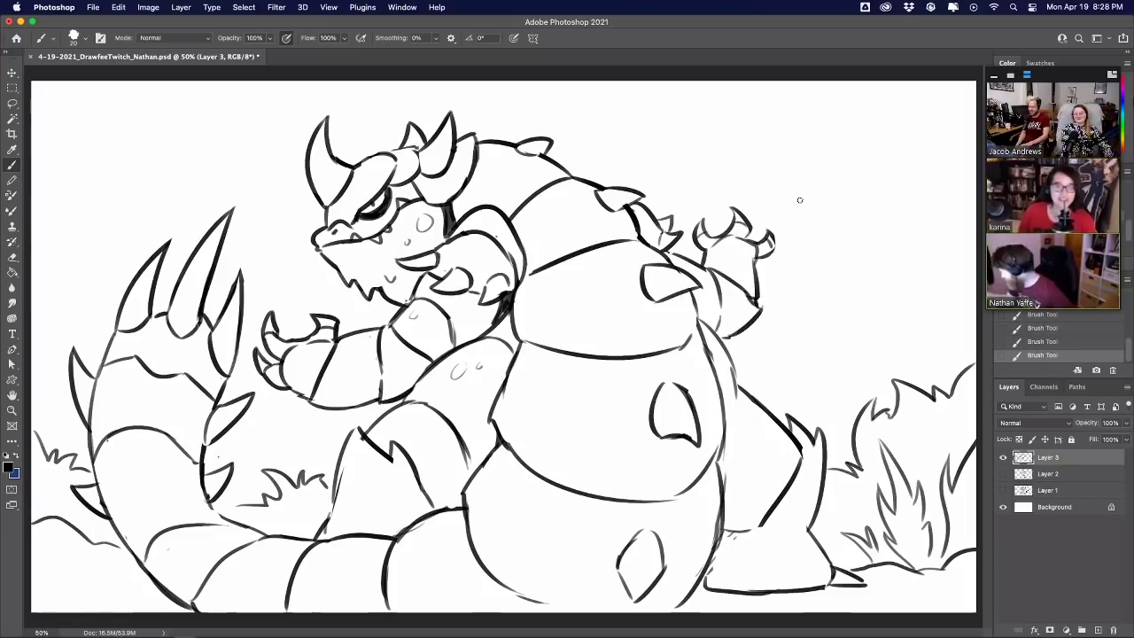
key("e")
mouse_move(746, 284)
left_mouse_down()
mouse_move(754, 301)
mouse_move(707, 265)
left_mouse_up()
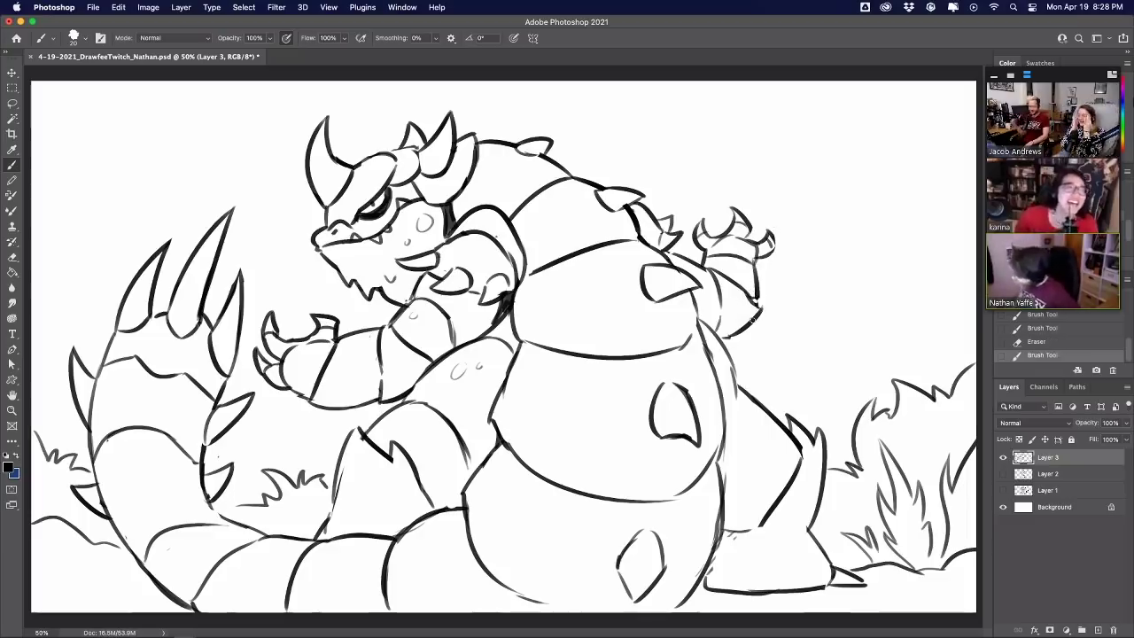
Add short hatch marks inside the horns, on the shoulder and upper back plates, and along the middle plate's front edge
left_click_drag(430, 175, 445, 148)
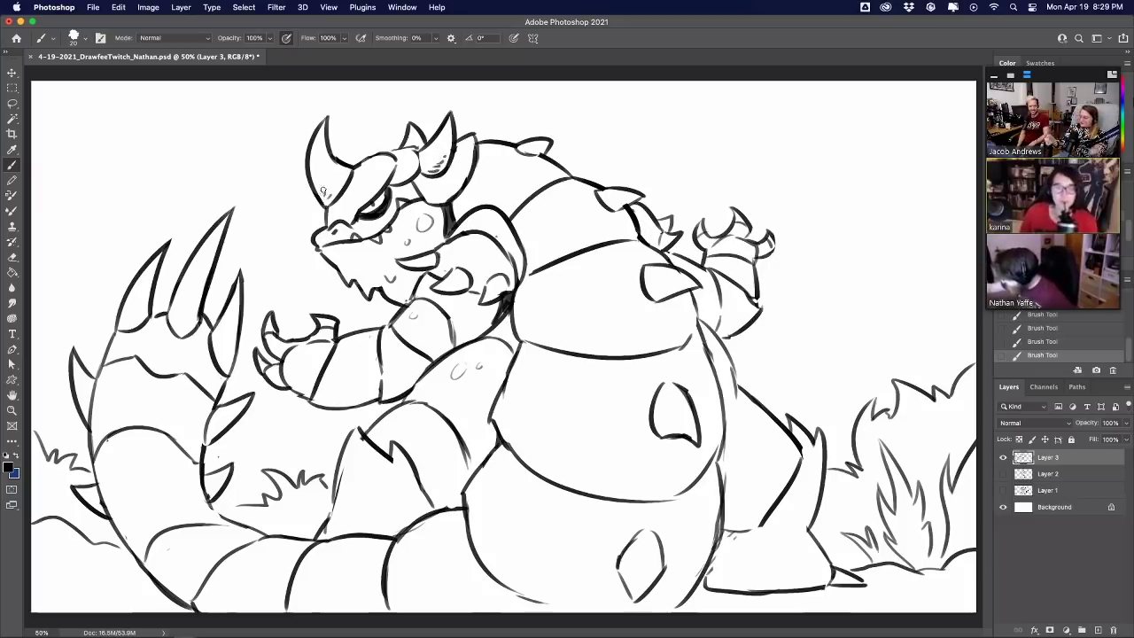
mouse_move(524, 292)
left_mouse_down()
mouse_move(520, 302)
mouse_move(526, 294)
left_mouse_up()
mouse_move(530, 241)
left_mouse_down()
mouse_move(532, 252)
mouse_move(537, 241)
left_mouse_up()
left_click_drag(487, 196, 502, 200)
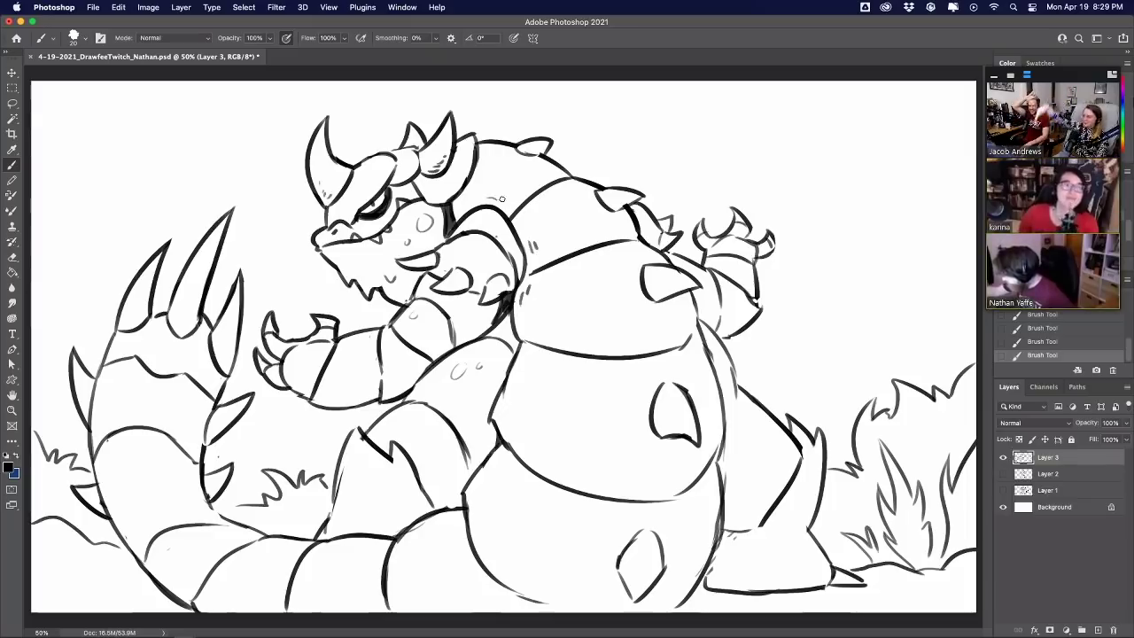
left_click_drag(513, 388, 506, 404)
left_click_drag(518, 398, 511, 414)
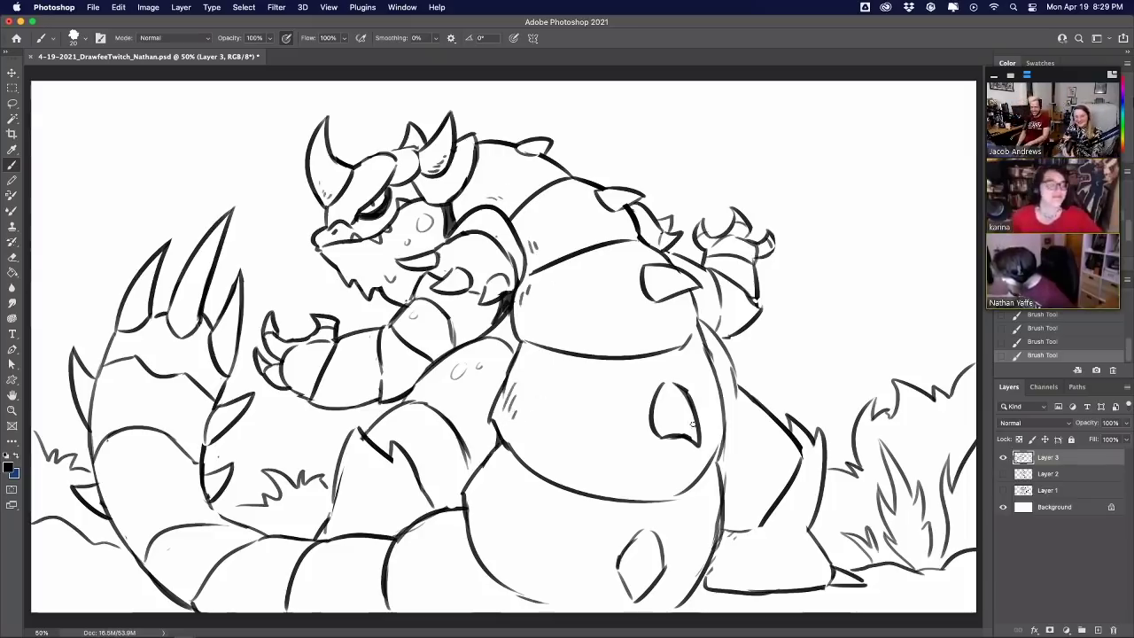
Touch up the back's far edge above the far leg and add short shading strokes to the lowest plate's front corner and adjoining tail band
mouse_move(733, 380)
left_mouse_down()
mouse_move(728, 391)
mouse_move(736, 385)
left_mouse_up()
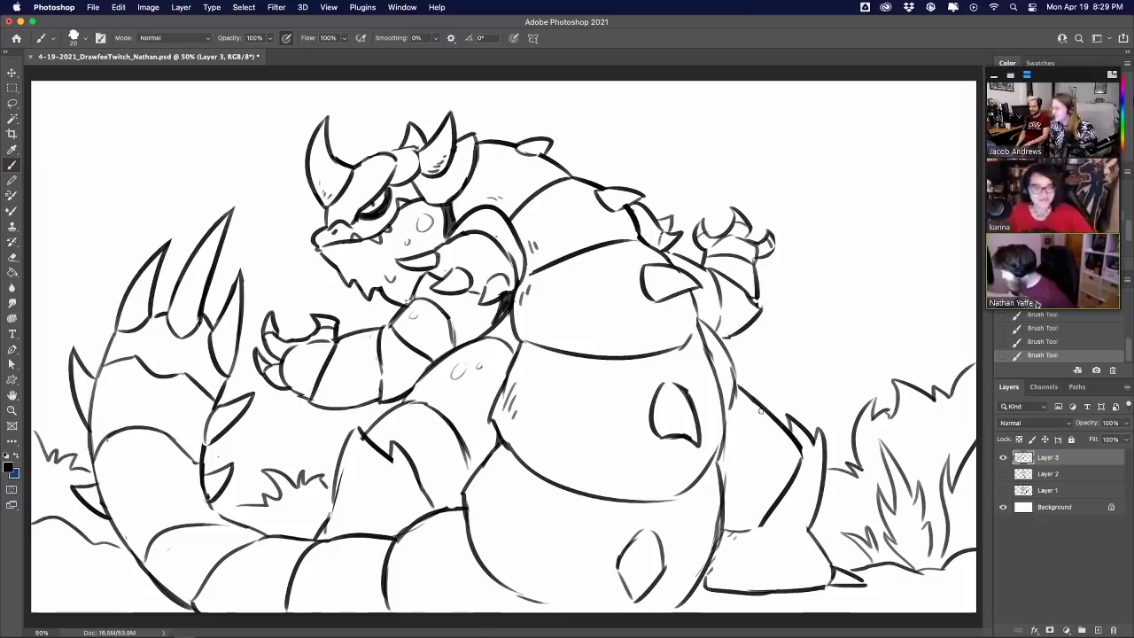
mouse_move(719, 463)
left_mouse_down()
mouse_move(714, 544)
mouse_move(724, 469)
left_mouse_up()
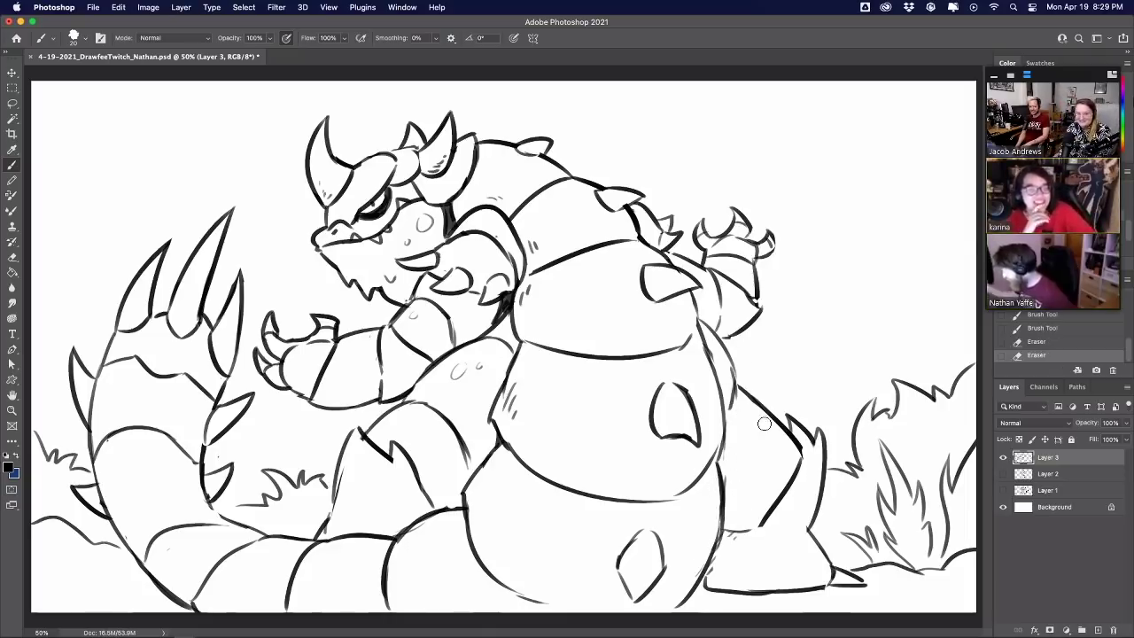
mouse_move(484, 475)
left_mouse_down()
mouse_move(475, 489)
mouse_move(483, 485)
left_mouse_up()
left_click_drag(497, 467, 493, 474)
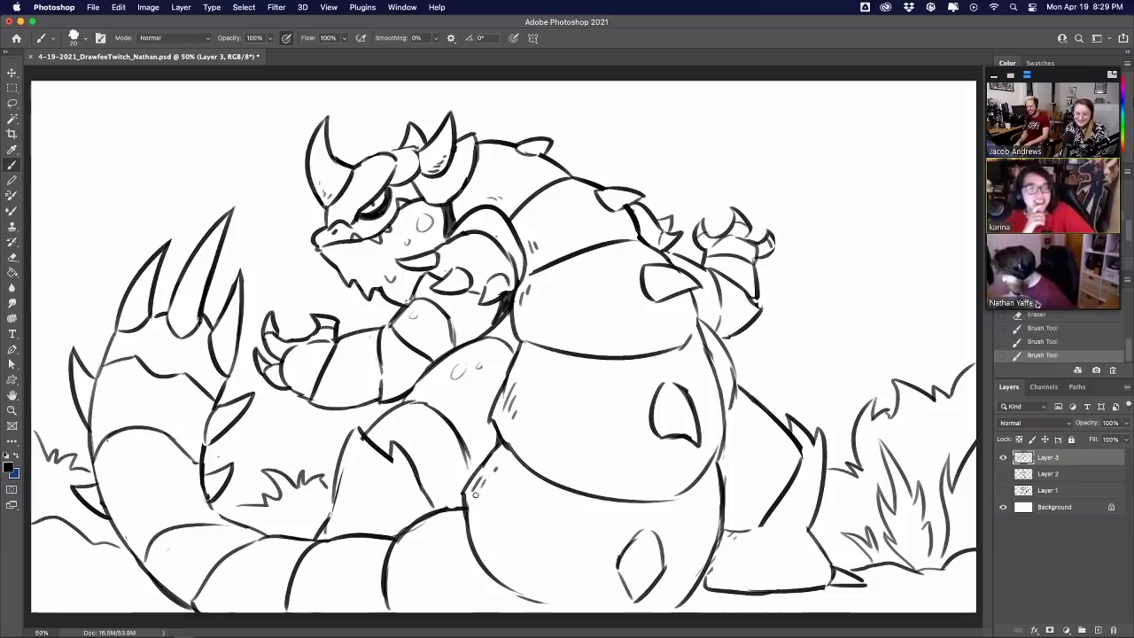
left_click_drag(418, 539, 454, 511)
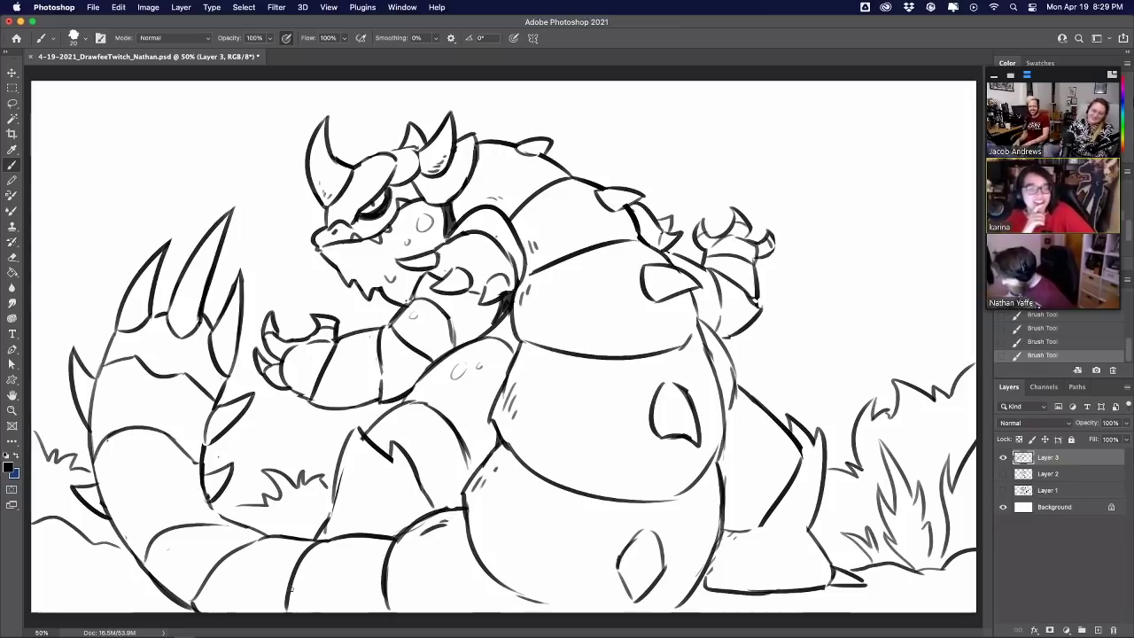
Add short hatch marks for texture along the horned monster's tail, forearm and upper arm
left_click_drag(163, 567, 160, 577)
left_click_drag(137, 517, 125, 539)
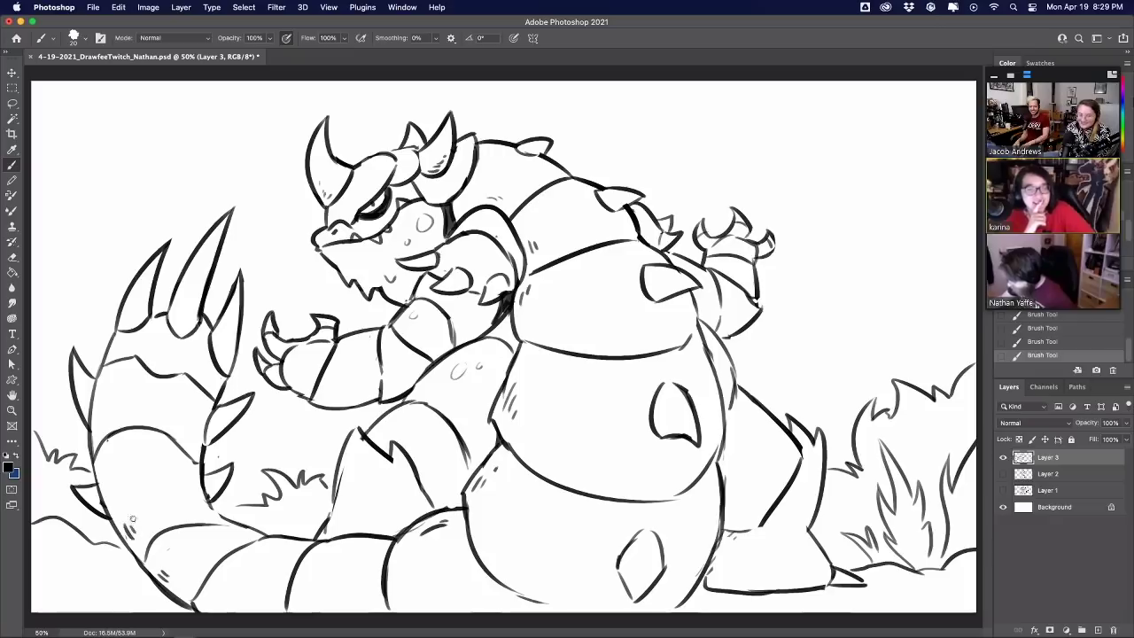
left_click_drag(98, 434, 101, 414)
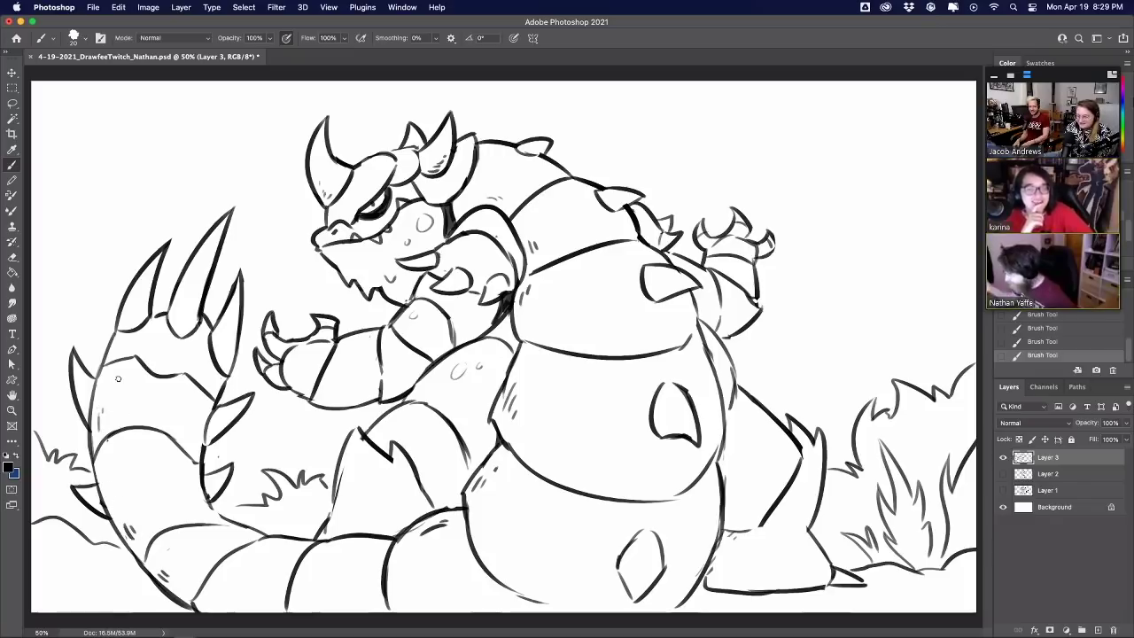
mouse_move(436, 343)
left_mouse_down()
mouse_move(433, 353)
mouse_move(465, 329)
left_mouse_up()
left_click_drag(395, 385, 351, 395)
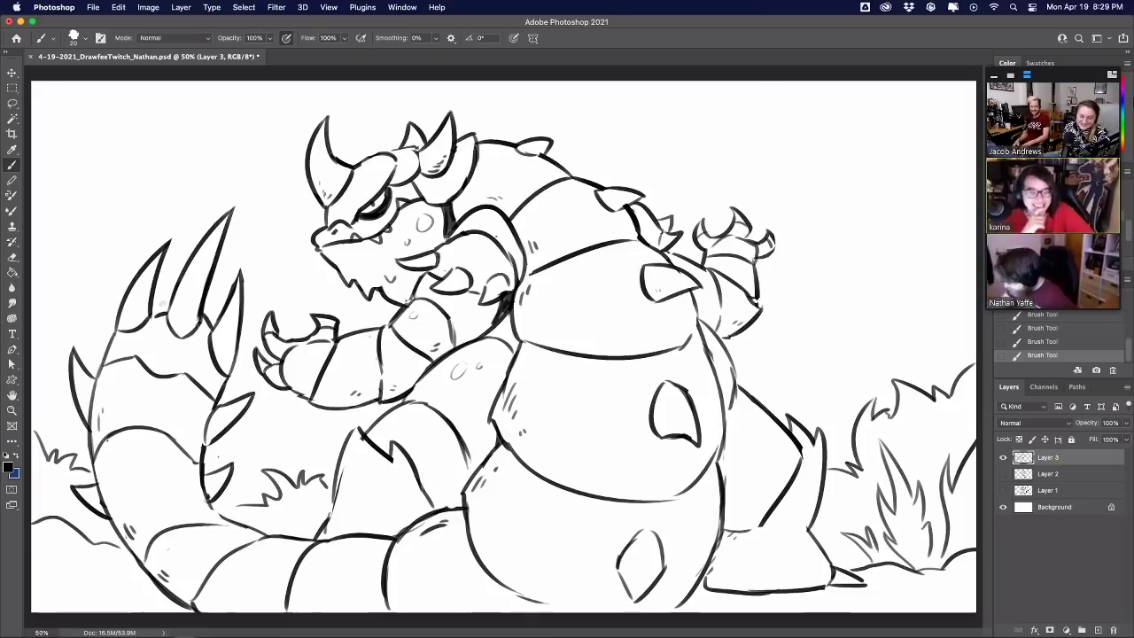
Hand-letter a title beginning with "Gr" in the empty area above the monster's raised claw
mouse_move(725, 111)
left_mouse_down()
mouse_move(709, 131)
mouse_move(744, 118)
left_mouse_up()
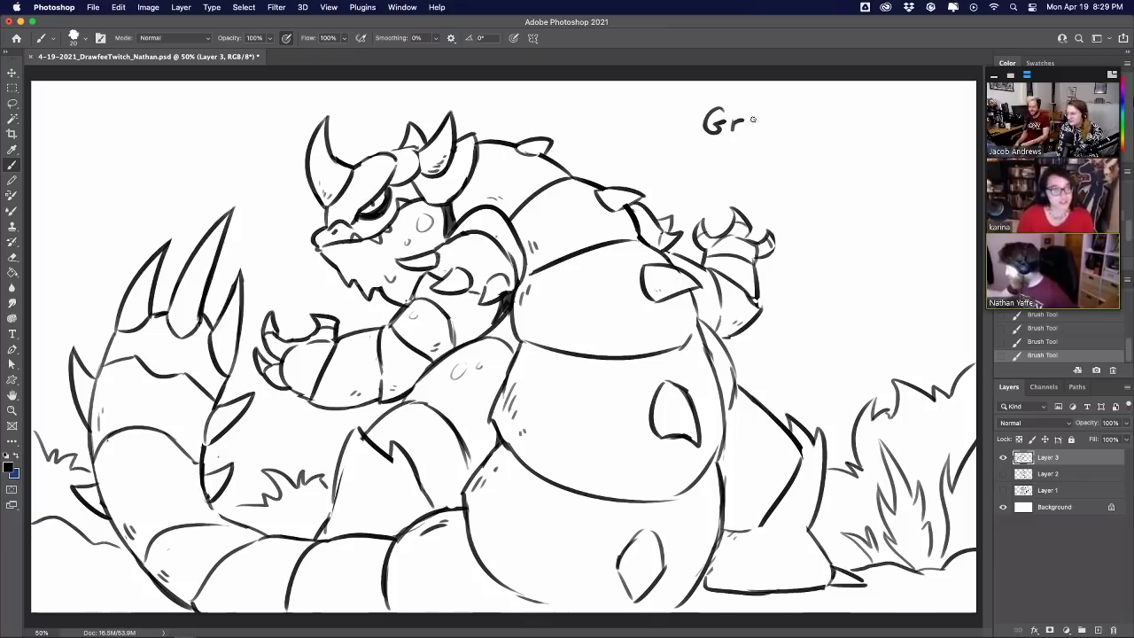
mouse_move(753, 122)
left_mouse_down()
mouse_move(790, 121)
mouse_move(800, 137)
mouse_move(811, 120)
left_mouse_up()
mouse_move(824, 117)
left_mouse_down()
mouse_move(817, 124)
mouse_move(857, 114)
left_mouse_up()
left_click_drag(860, 122, 880, 122)
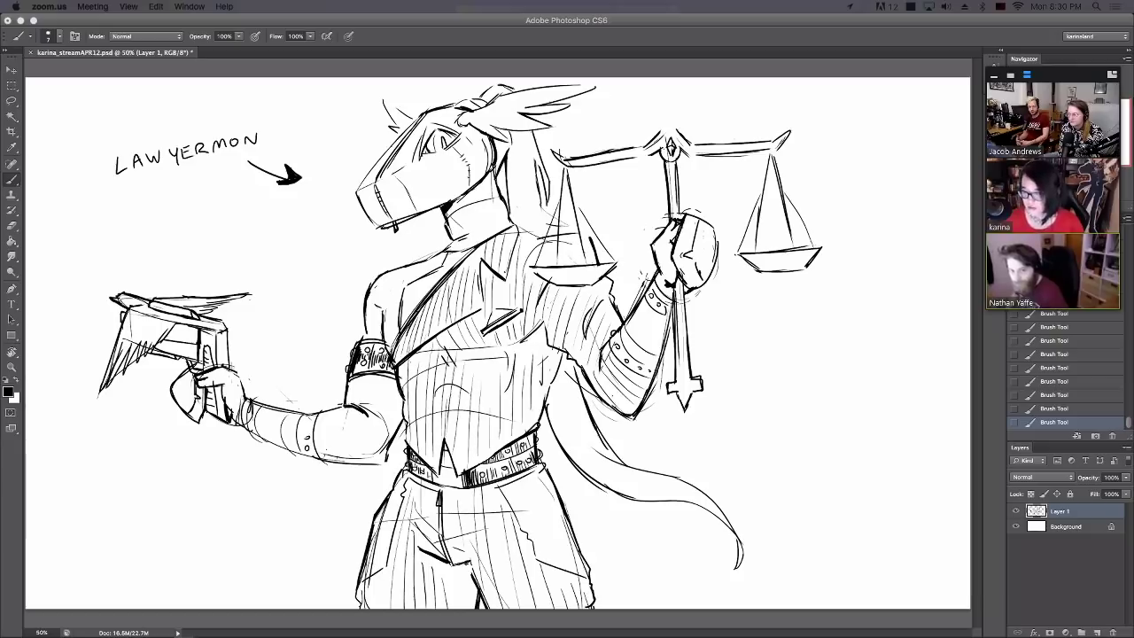
left_click(365, 321)
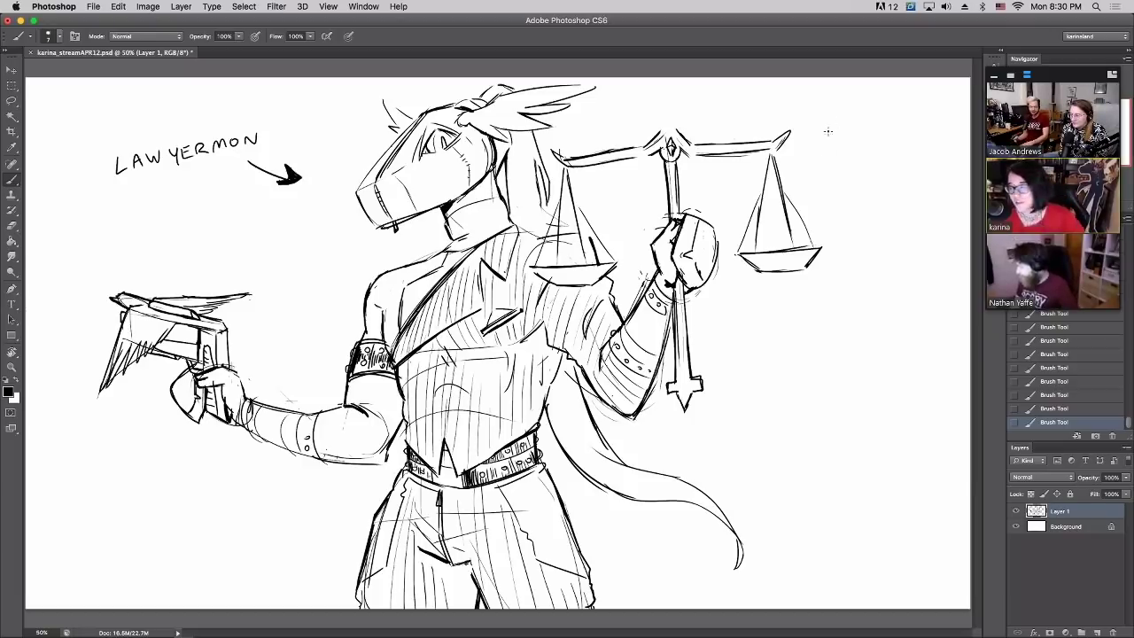
left_click(29, 37)
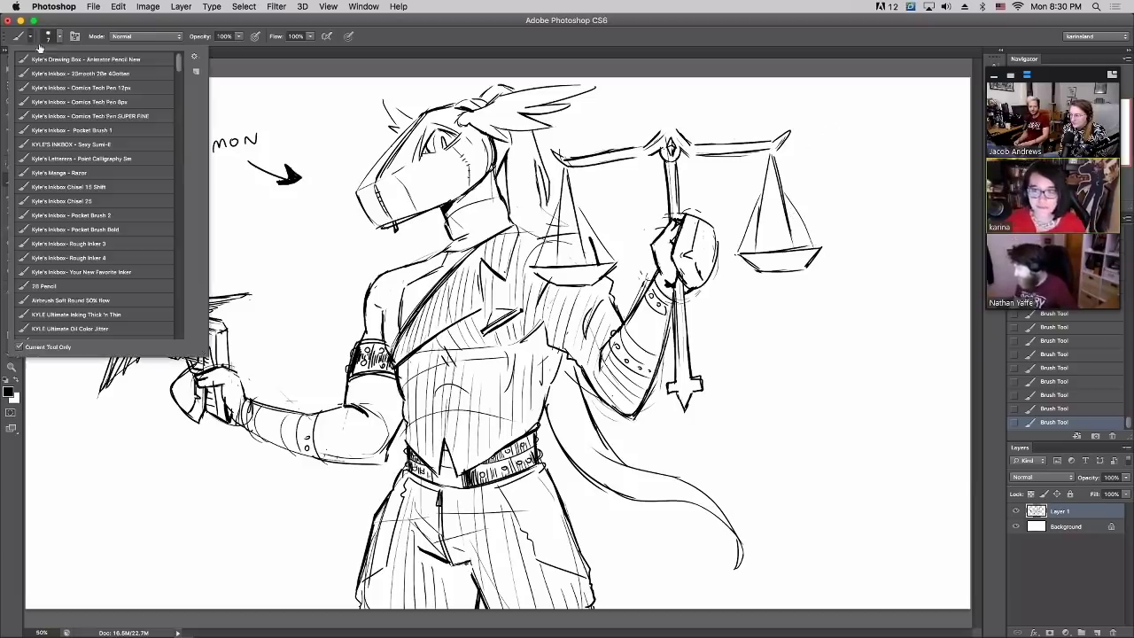
left_click(415, 40)
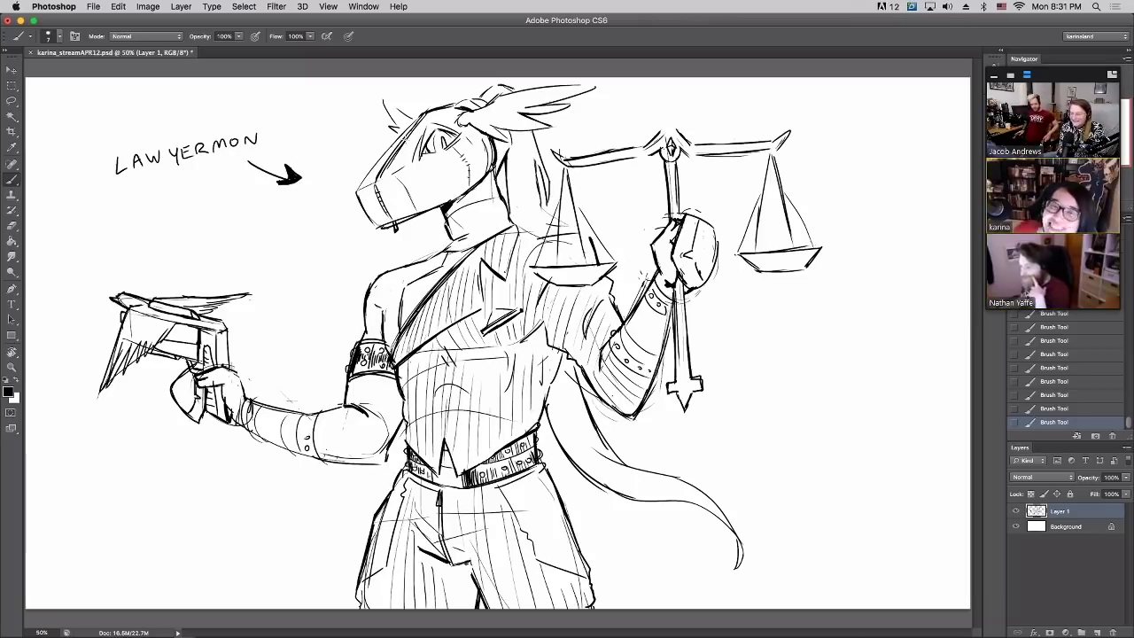
Hide Layer 1 with the Lawyermon drawing and add a new empty layer for the next sketch
left_click(1016, 511)
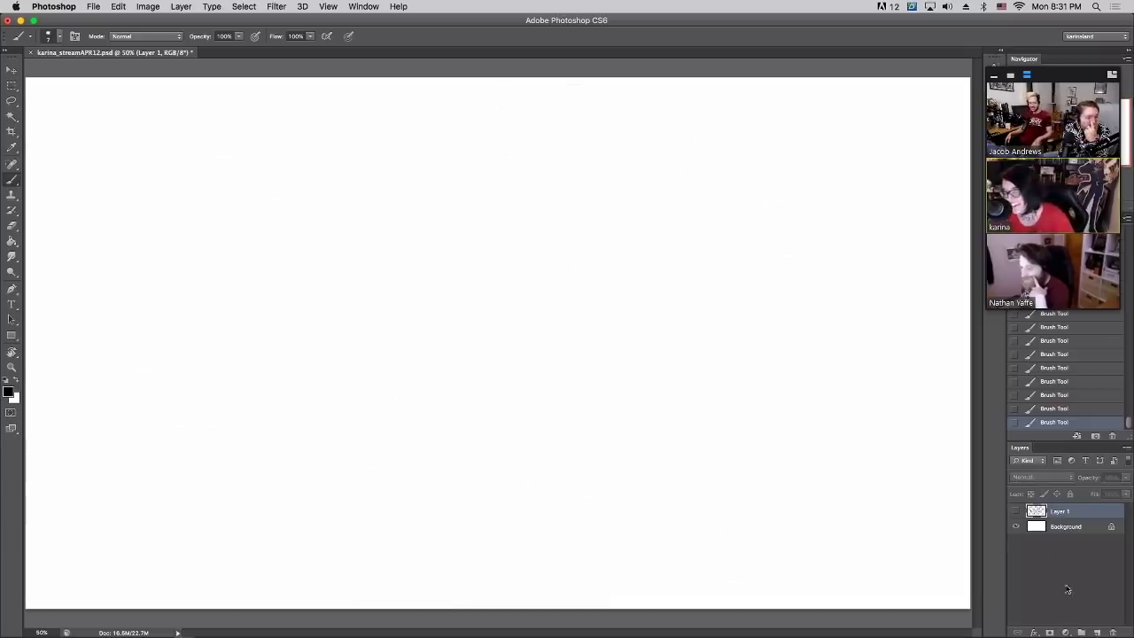
left_click(1097, 631)
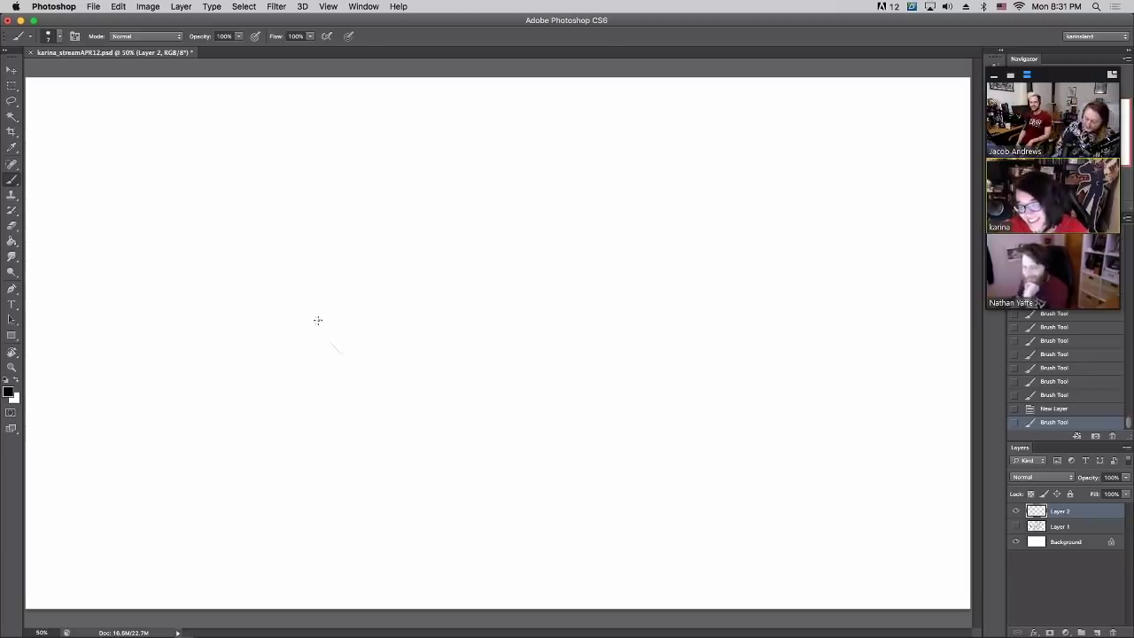
Sketch a large thin circle for the head left of the canvas centre and erase the stray arc inside its lower-right edge
mouse_move(318, 324)
left_mouse_down()
mouse_move(350, 199)
mouse_move(317, 240)
mouse_move(389, 166)
left_mouse_up()
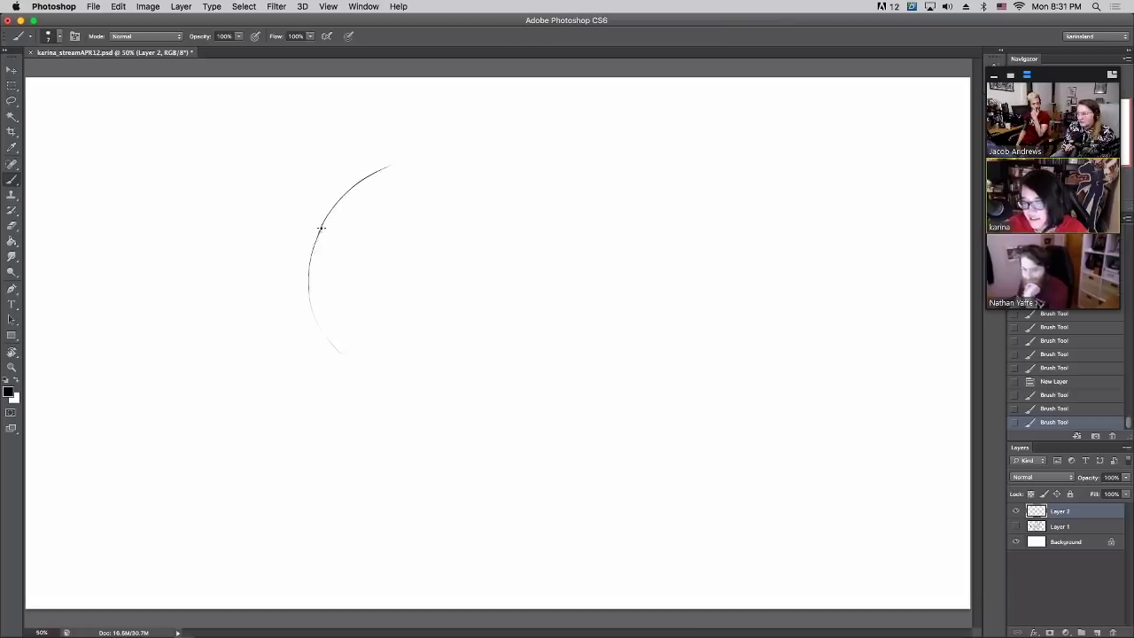
mouse_move(307, 306)
left_mouse_down()
mouse_move(340, 368)
mouse_move(450, 398)
mouse_move(520, 356)
left_mouse_up()
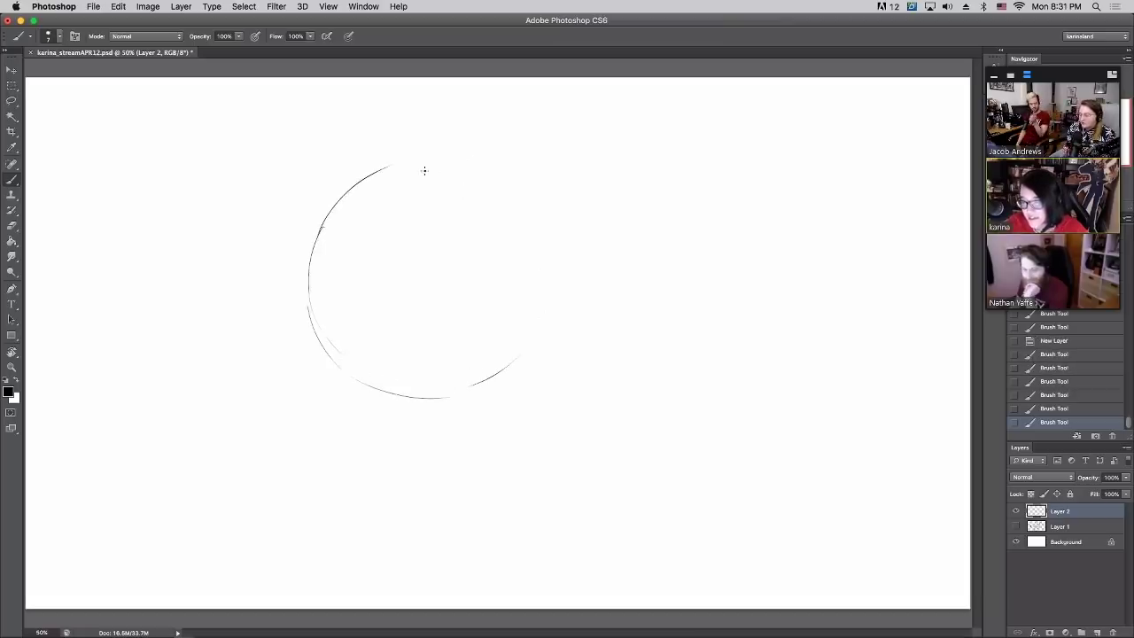
mouse_move(425, 156)
left_mouse_down()
mouse_move(494, 168)
mouse_move(547, 225)
mouse_move(558, 282)
left_mouse_up()
mouse_move(467, 395)
left_mouse_down()
mouse_move(541, 354)
mouse_move(564, 256)
mouse_move(537, 201)
left_mouse_up()
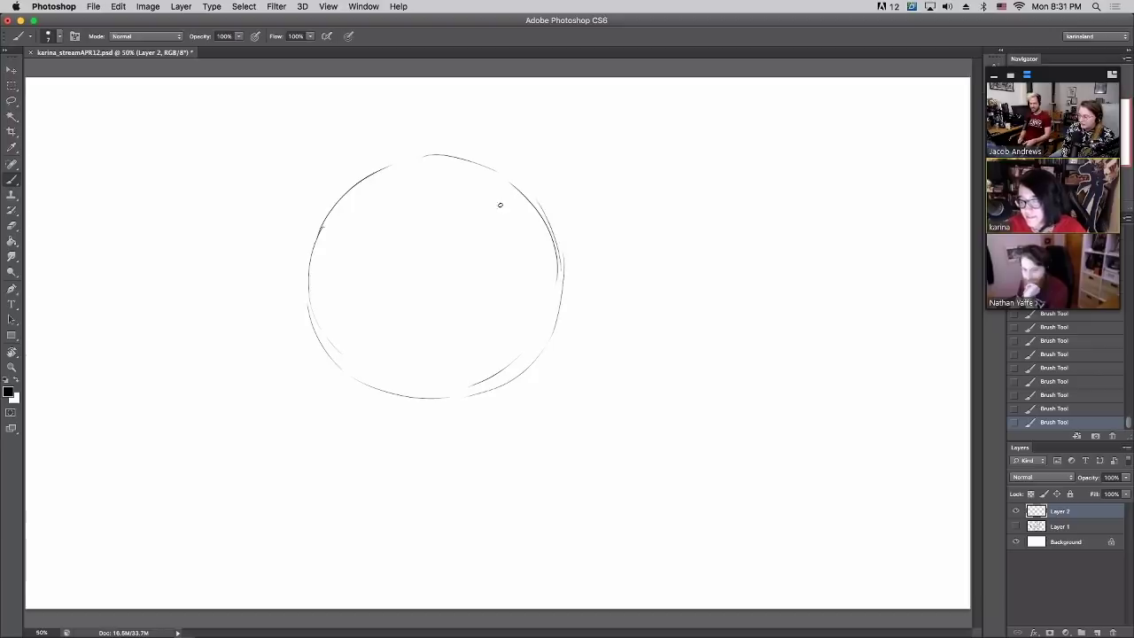
key("e")
left_click_drag(463, 387, 519, 350)
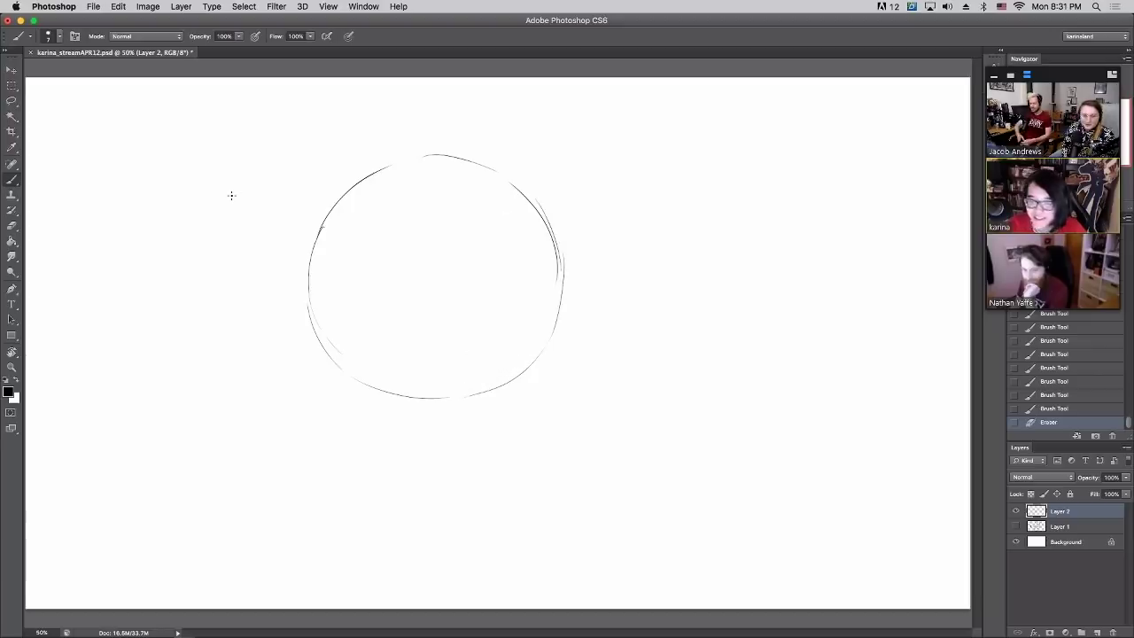
Move the head circle up and to the left on the canvas, and return to the Brush tool
key("v")
left_click_drag(448, 209, 385, 190)
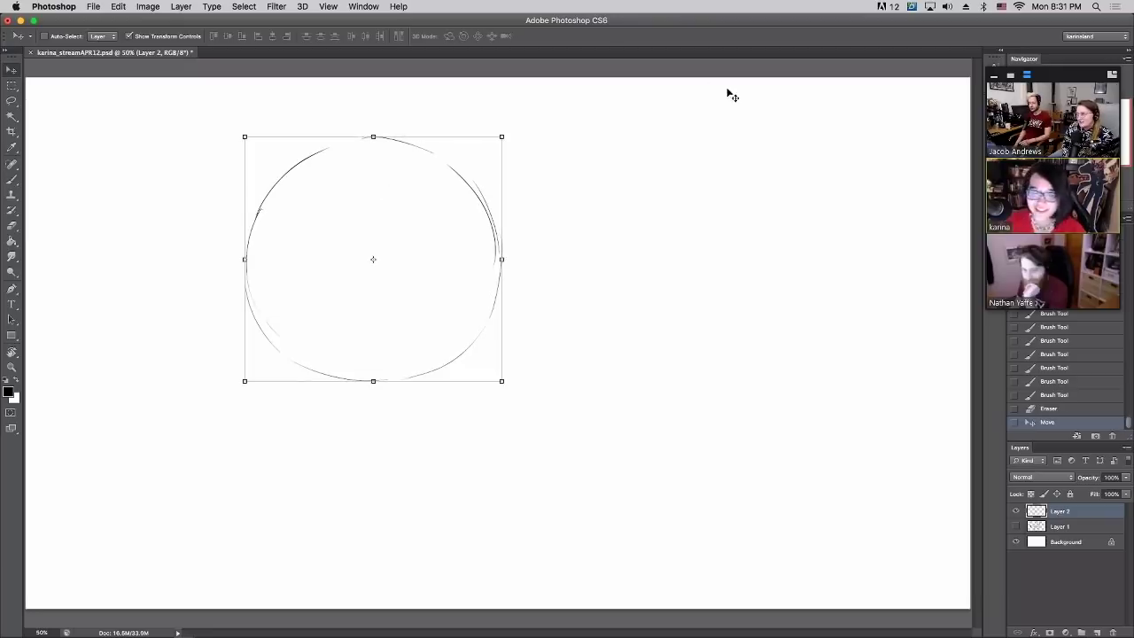
key("b")
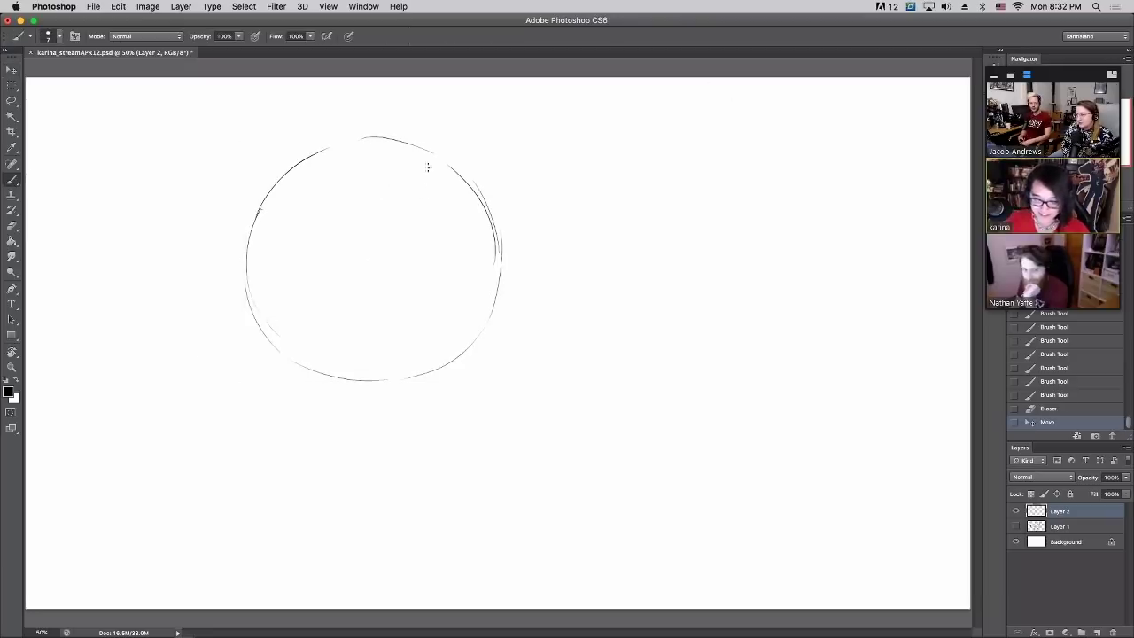
Sketch a small bell-shaped torso with a rounded base directly below the head circle
mouse_move(355, 401)
left_mouse_down()
mouse_move(356, 388)
mouse_move(339, 451)
left_mouse_up()
mouse_move(346, 385)
left_mouse_down()
mouse_move(342, 469)
mouse_move(378, 502)
mouse_move(448, 488)
left_mouse_up()
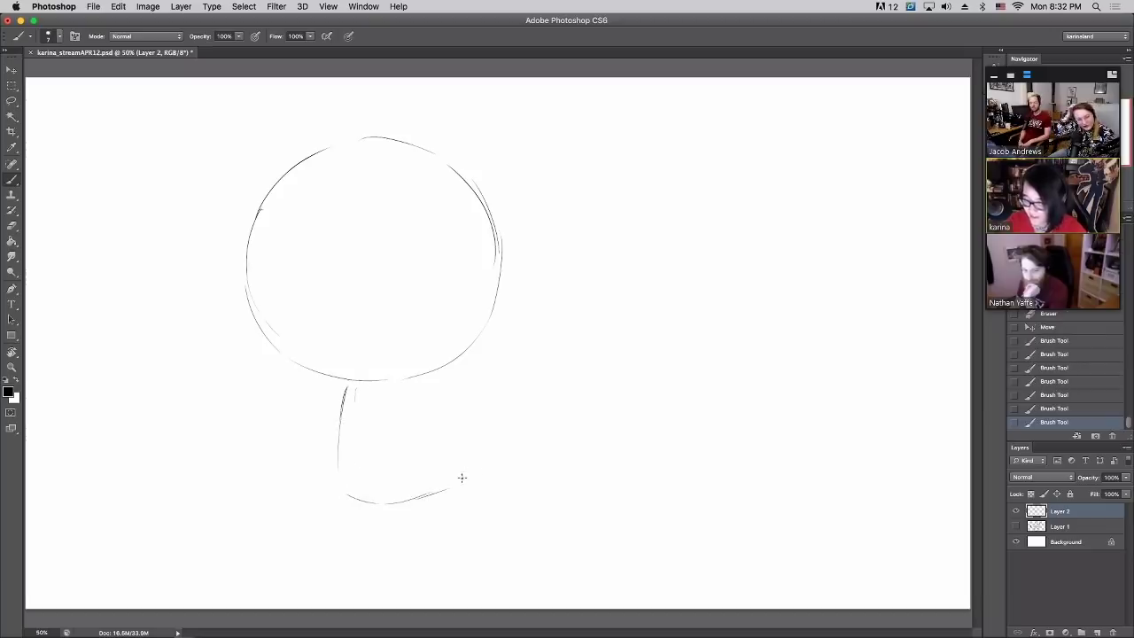
mouse_move(443, 384)
left_mouse_down()
mouse_move(476, 444)
mouse_move(471, 467)
left_mouse_up()
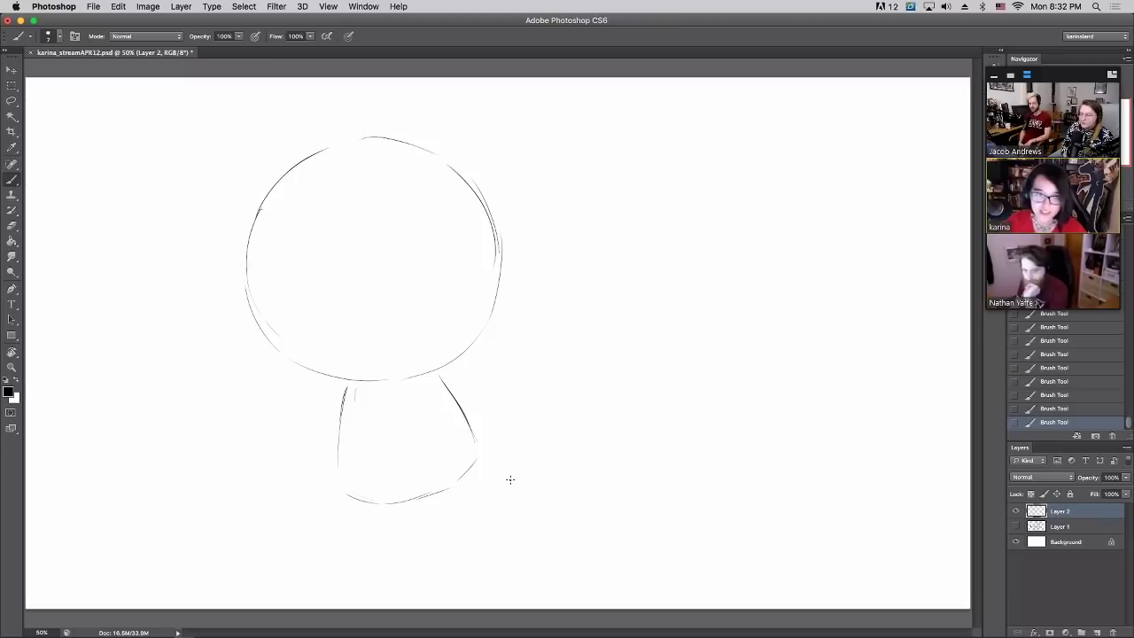
Draw a short left leg with a pointed foot under the torso and darken the torso's left side
mouse_move(338, 475)
left_mouse_down()
mouse_move(324, 554)
mouse_move(377, 554)
left_mouse_up()
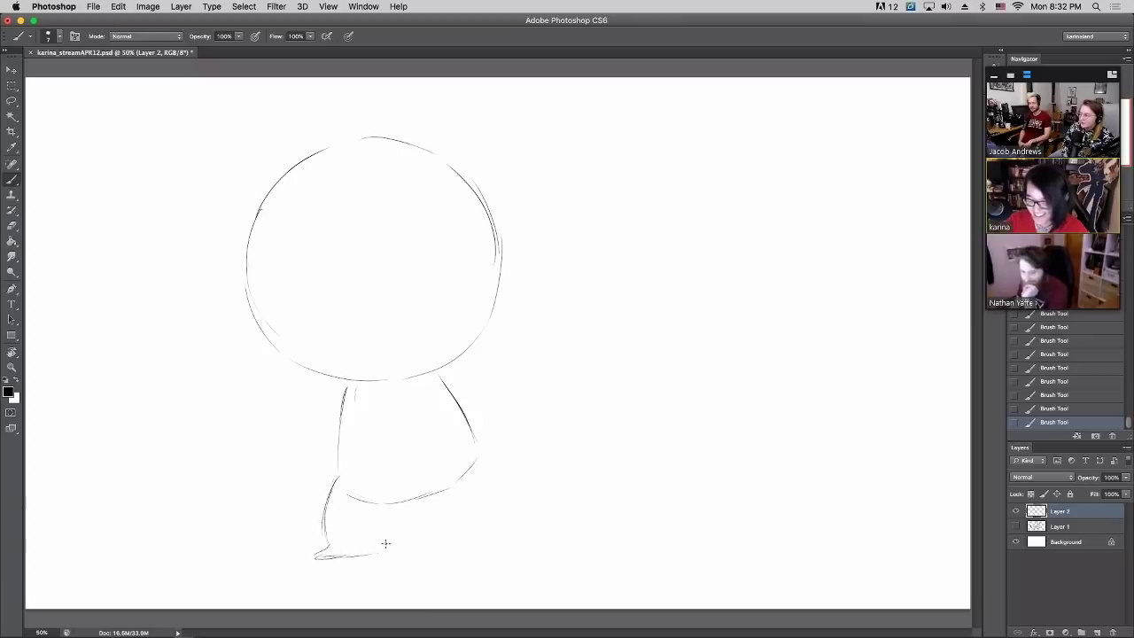
left_click_drag(372, 507, 374, 548)
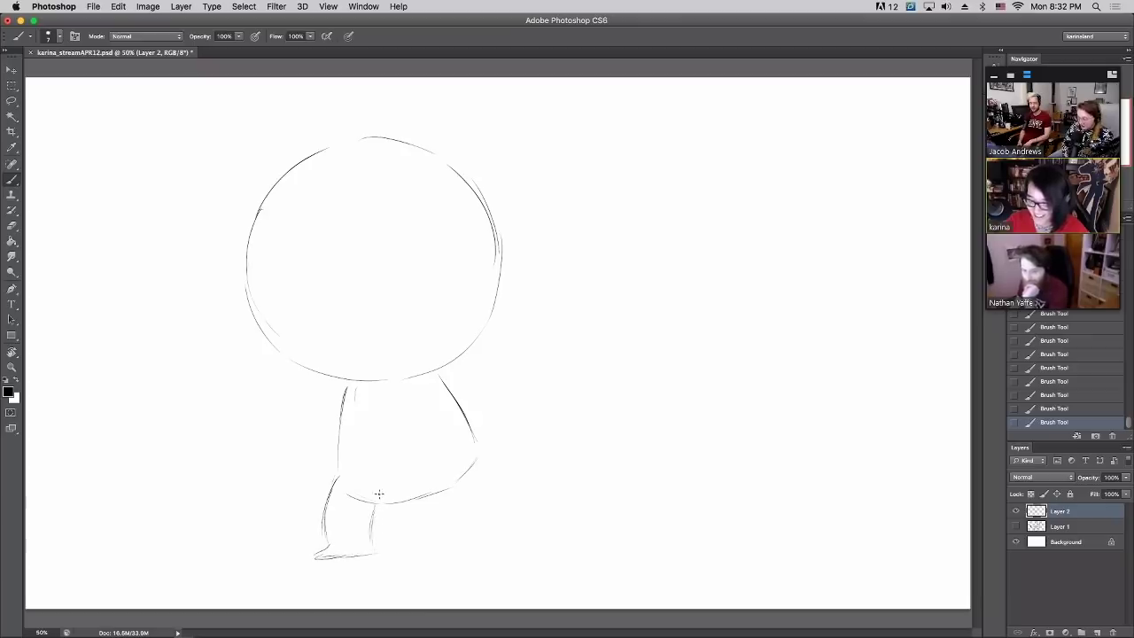
left_click_drag(374, 506, 374, 551)
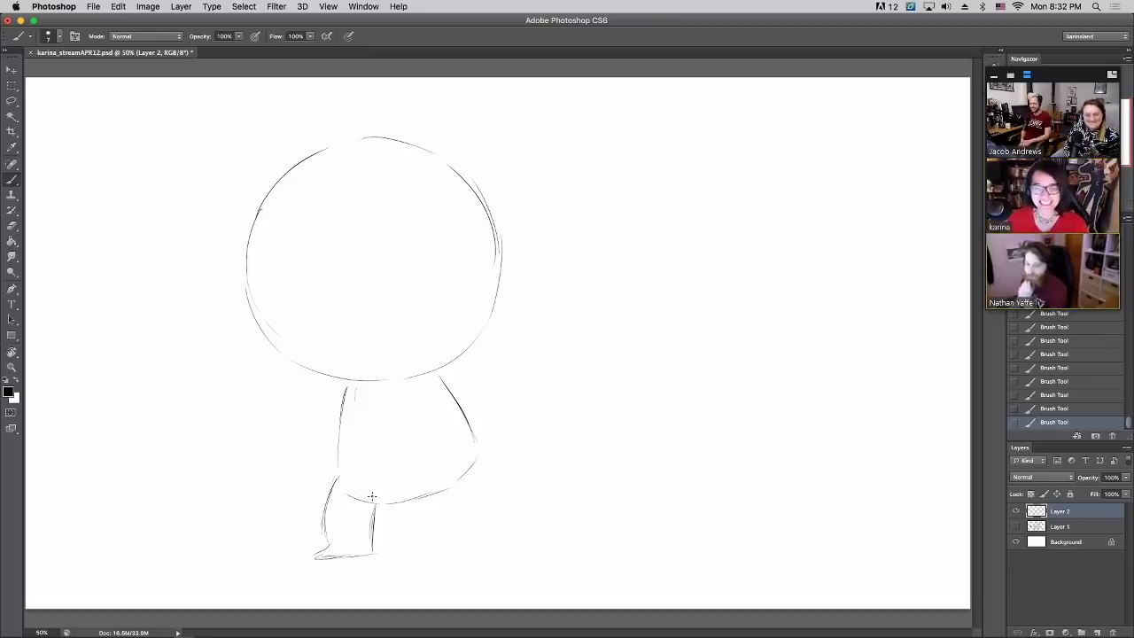
left_click_drag(344, 391, 339, 457)
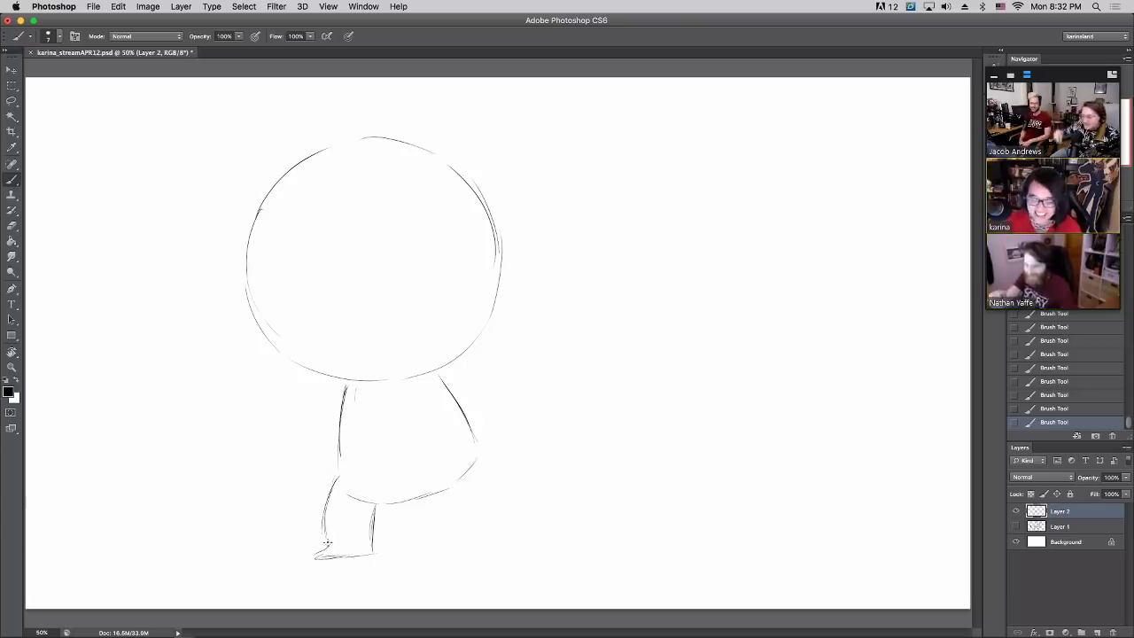
Darken the left leg's outer edge, draw the spread right leg with its foot, and erase the torso line crossing it
mouse_move(328, 546)
left_mouse_down()
mouse_move(334, 477)
mouse_move(324, 511)
mouse_move(420, 500)
mouse_move(460, 547)
mouse_move(480, 546)
left_mouse_up()
mouse_move(476, 454)
left_mouse_down()
mouse_move(497, 537)
mouse_move(494, 525)
mouse_move(466, 548)
mouse_move(499, 534)
mouse_move(497, 544)
mouse_move(478, 474)
left_mouse_up()
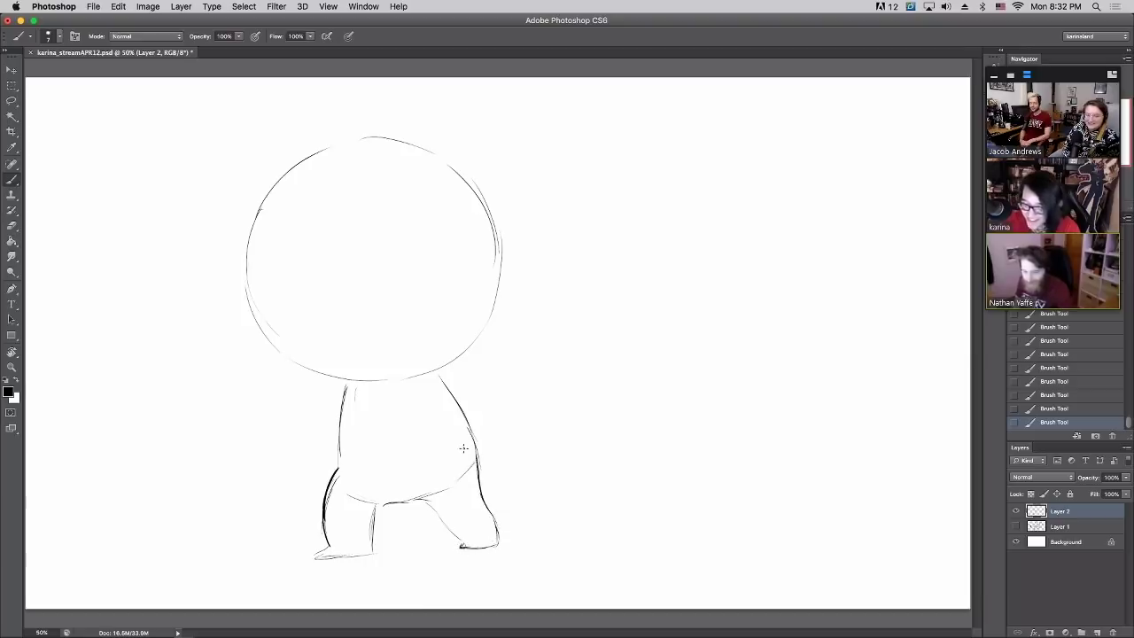
key("e")
mouse_move(468, 546)
left_mouse_down()
mouse_move(495, 546)
mouse_move(464, 542)
mouse_move(419, 500)
mouse_move(484, 545)
mouse_move(472, 549)
mouse_move(428, 497)
mouse_move(468, 468)
left_mouse_up()
key("b")
key("e")
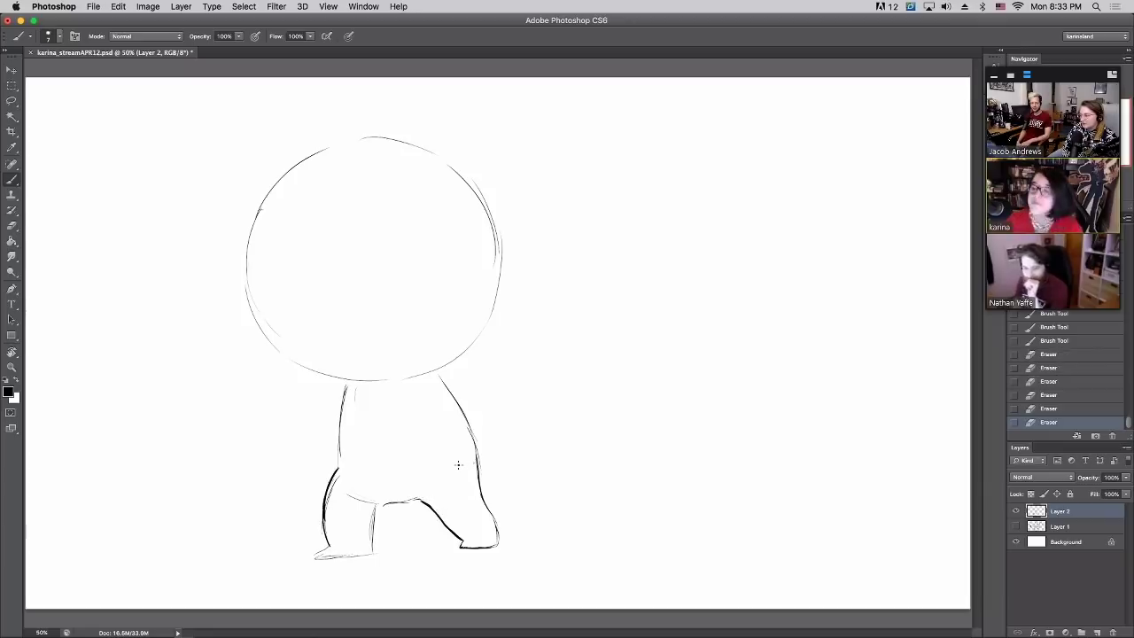
Redraw the left leg's inner edge up to the crotch and erase the leftover sketch lines there
mouse_move(377, 506)
left_mouse_down()
mouse_move(414, 502)
mouse_move(370, 522)
mouse_move(374, 552)
mouse_move(379, 501)
left_mouse_up()
mouse_move(367, 540)
left_mouse_down()
mouse_move(374, 502)
mouse_move(344, 489)
mouse_move(384, 509)
mouse_move(408, 504)
mouse_move(379, 509)
left_mouse_up()
left_click(375, 504)
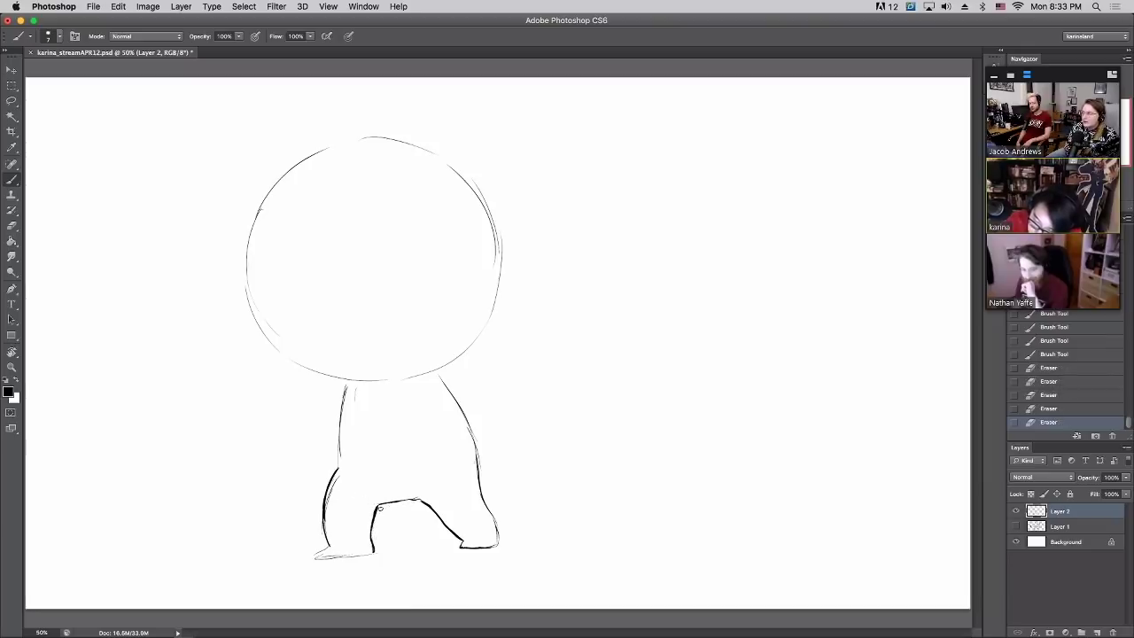
Ink the sole of the left foot, erase its rough edges, and strengthen the torso's left contour
mouse_move(375, 556)
left_mouse_down()
mouse_move(329, 497)
mouse_move(336, 478)
mouse_move(333, 554)
left_mouse_up()
left_click(372, 554)
mouse_move(323, 558)
left_mouse_down()
mouse_move(365, 556)
mouse_move(326, 557)
mouse_move(324, 544)
mouse_move(372, 553)
left_mouse_up()
key("e")
left_click_drag(368, 555, 373, 550)
mouse_move(338, 427)
left_mouse_down()
mouse_move(337, 466)
mouse_move(346, 395)
left_mouse_up()
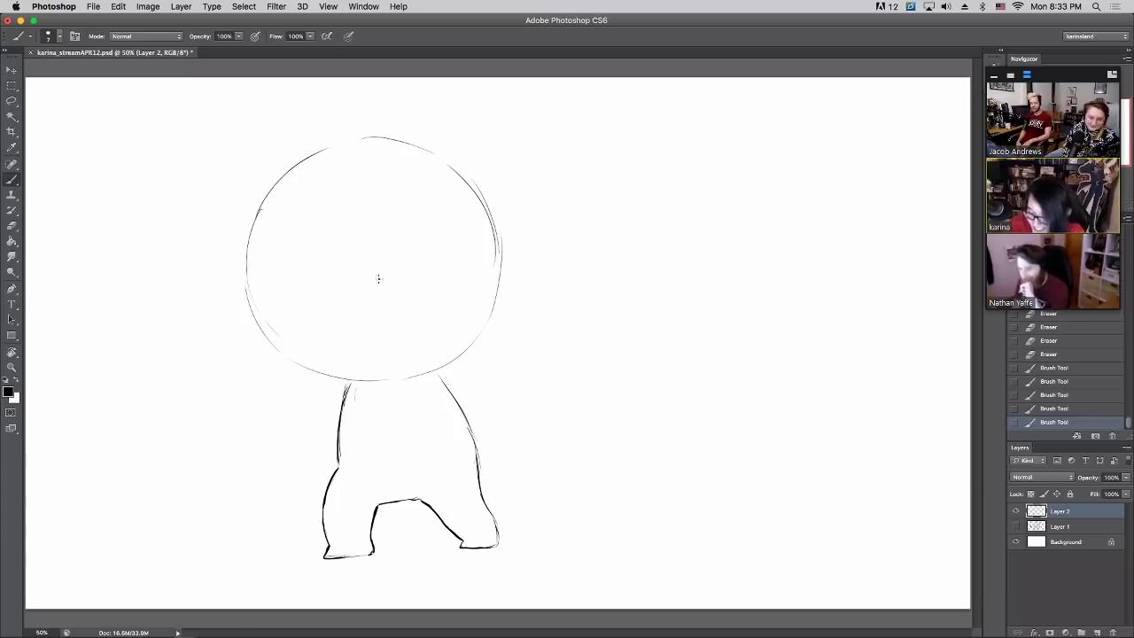
Draw a rounded, stubby right arm reaching down and outward from the shoulder below the head
left_click_drag(450, 377, 503, 401)
mouse_move(448, 374)
left_mouse_down()
mouse_move(526, 425)
mouse_move(487, 451)
mouse_move(475, 440)
left_mouse_up()
mouse_move(446, 373)
left_mouse_down()
mouse_move(464, 428)
mouse_move(454, 418)
mouse_move(519, 483)
left_mouse_up()
left_click_drag(499, 471, 534, 436)
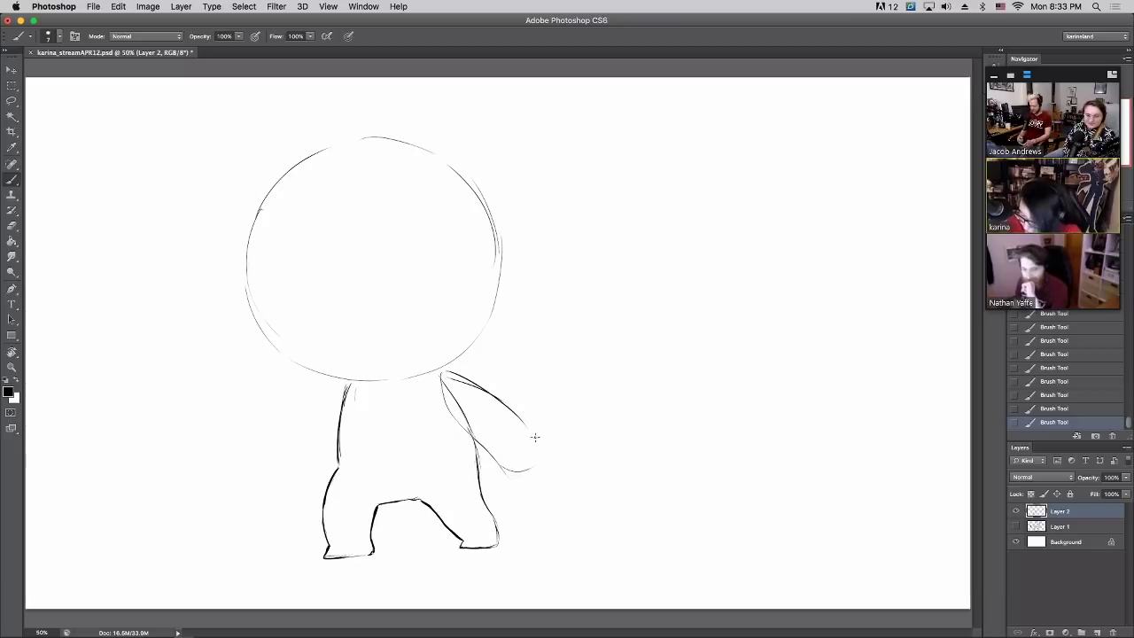
left_click_drag(479, 381, 535, 451)
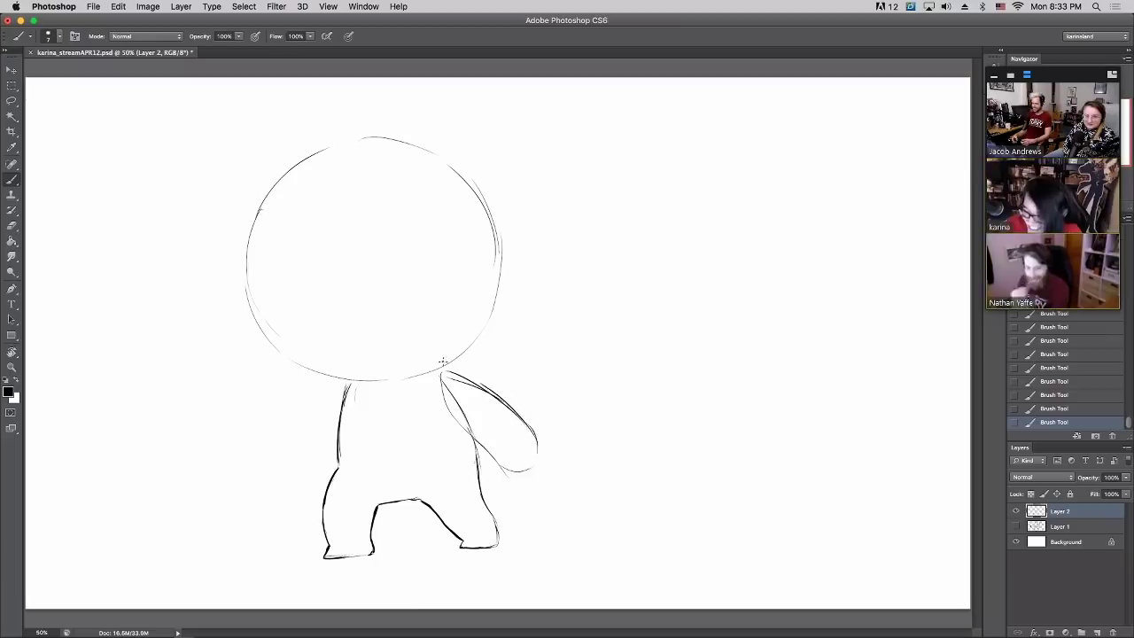
Draw a matching rounded left arm hanging outward from the left shoulder and refine its tip
mouse_move(347, 383)
left_mouse_down()
mouse_move(298, 444)
mouse_move(307, 422)
mouse_move(292, 467)
mouse_move(302, 484)
mouse_move(289, 482)
mouse_move(295, 471)
mouse_move(317, 475)
mouse_move(314, 487)
mouse_move(334, 459)
left_mouse_up()
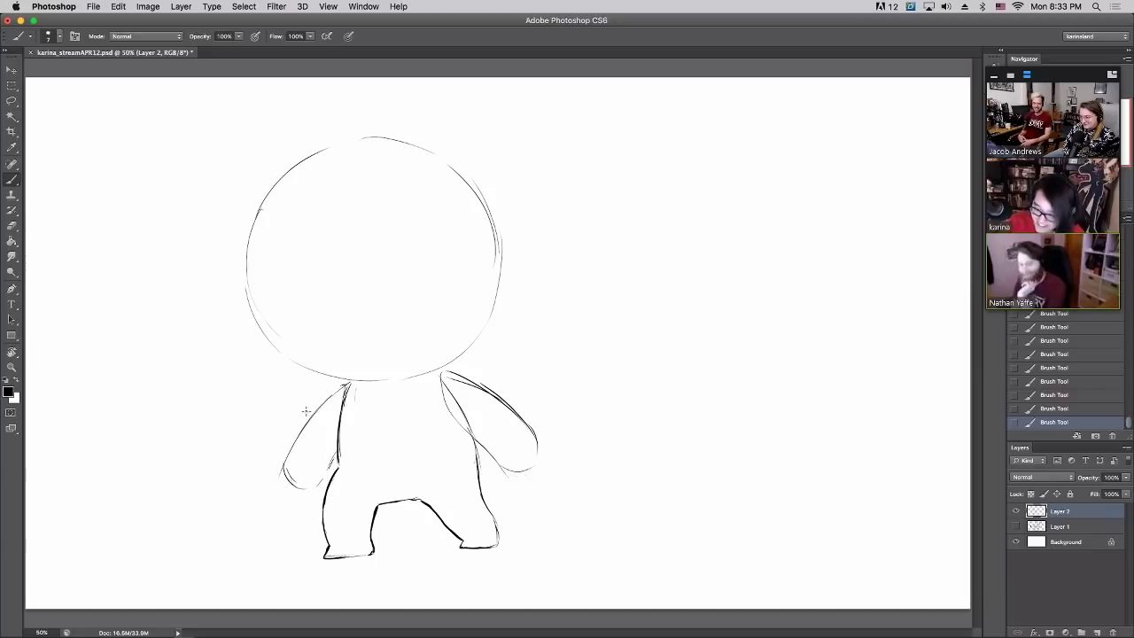
mouse_move(346, 384)
left_mouse_down()
mouse_move(277, 459)
mouse_move(306, 488)
left_mouse_up()
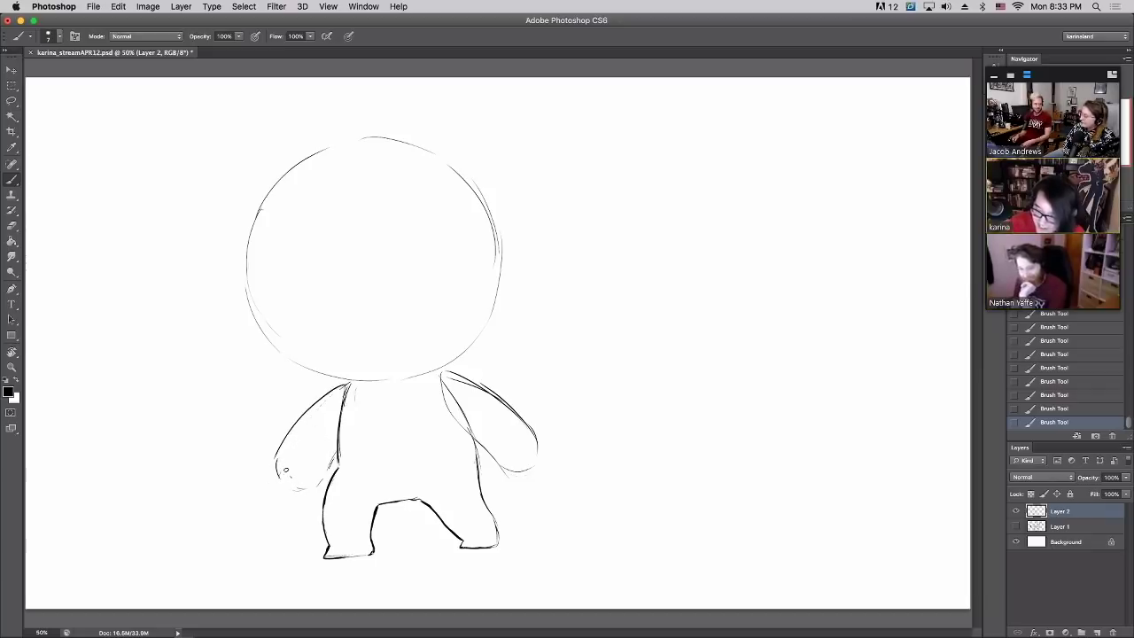
left_click_drag(295, 486, 299, 490)
Redraw the right arm with a cleaner, darker outline and remove the overlapping construction lines
mouse_move(443, 388)
left_mouse_down()
mouse_move(515, 469)
mouse_move(496, 471)
mouse_move(541, 456)
mouse_move(495, 433)
mouse_move(512, 465)
left_mouse_up()
left_click_drag(508, 464, 536, 444)
left_click_drag(519, 464, 536, 443)
left_click_drag(441, 367, 537, 432)
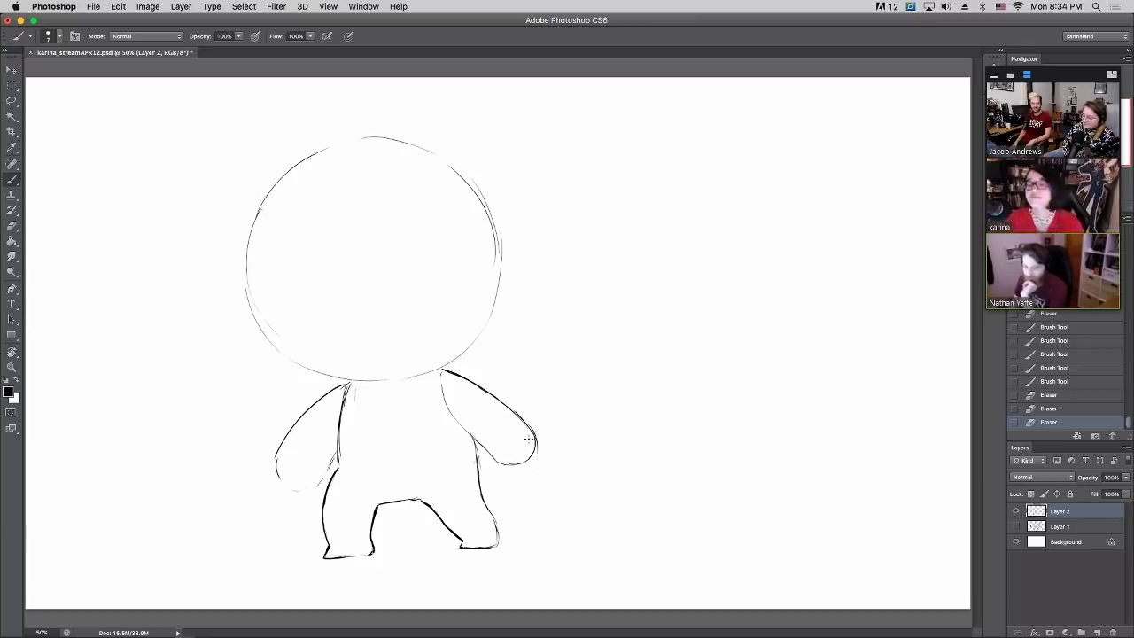
Darken the head's left and lower contour, erase the doubled lines on its right side, and redraw that side slightly wider
mouse_move(261, 205)
left_mouse_down()
mouse_move(266, 337)
mouse_move(329, 383)
mouse_move(442, 377)
mouse_move(387, 378)
mouse_move(468, 358)
left_mouse_up()
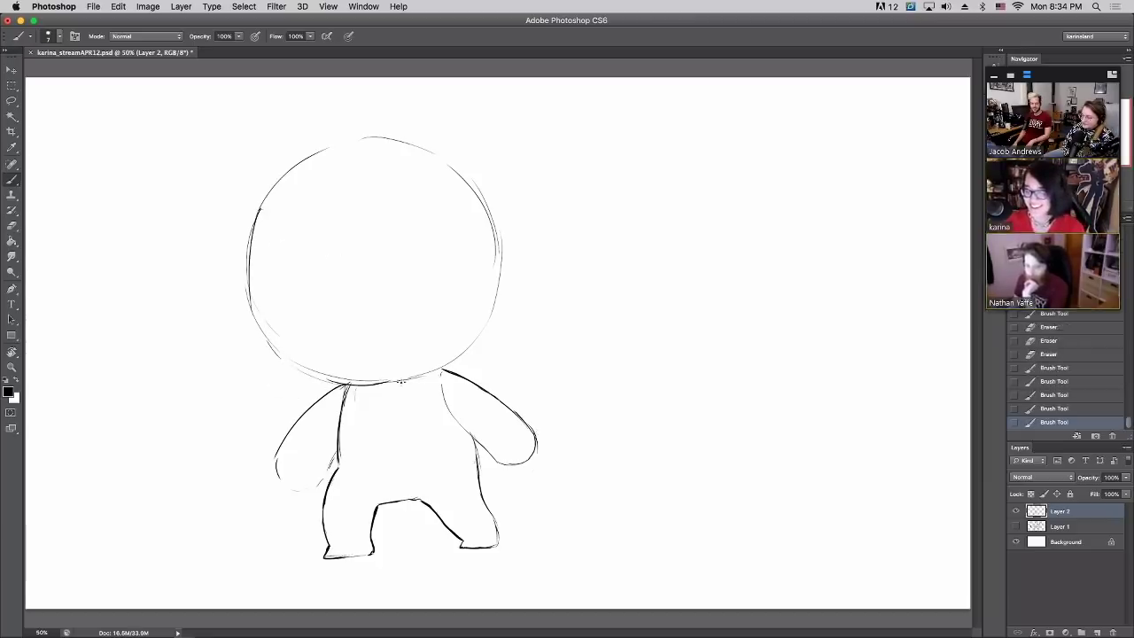
mouse_move(390, 381)
left_mouse_down()
mouse_move(443, 372)
mouse_move(474, 352)
mouse_move(497, 315)
mouse_move(509, 248)
mouse_move(493, 197)
left_mouse_up()
mouse_move(439, 157)
left_mouse_down()
mouse_move(475, 176)
mouse_move(507, 254)
left_mouse_up()
mouse_move(495, 307)
left_mouse_down()
mouse_move(490, 223)
mouse_move(499, 280)
mouse_move(483, 189)
left_mouse_up()
mouse_move(496, 221)
left_mouse_down()
mouse_move(511, 284)
mouse_move(500, 234)
mouse_move(456, 169)
mouse_move(496, 254)
mouse_move(494, 295)
mouse_move(489, 245)
left_mouse_up()
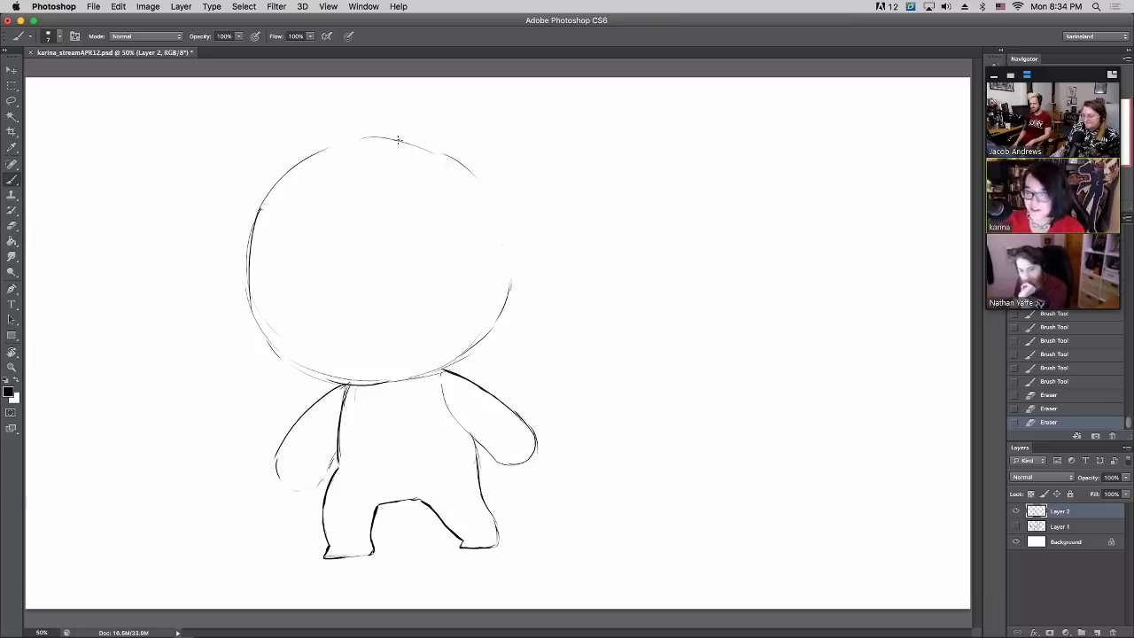
mouse_move(383, 138)
left_mouse_down()
mouse_move(472, 175)
mouse_move(503, 228)
mouse_move(480, 182)
mouse_move(466, 167)
mouse_move(509, 260)
mouse_move(497, 216)
mouse_move(505, 230)
mouse_move(507, 304)
mouse_move(501, 220)
mouse_move(510, 285)
left_mouse_up()
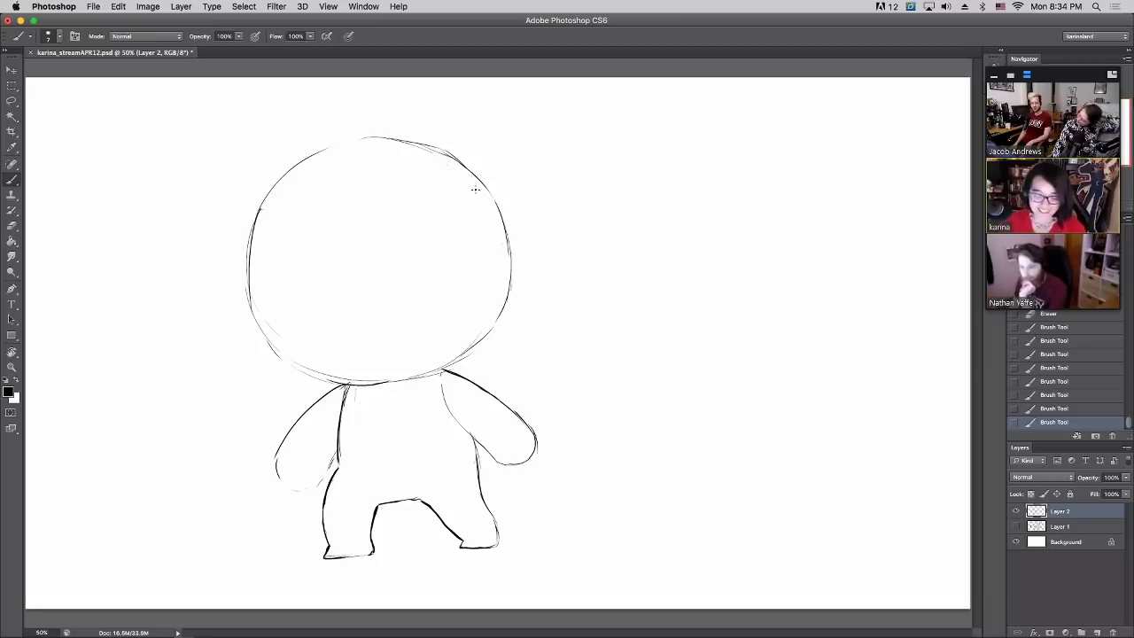
Sketch two large round eyes on the head and add short paired brow ticks above their inner corners
mouse_move(287, 294)
left_mouse_down()
mouse_move(304, 258)
mouse_move(278, 272)
mouse_move(281, 255)
mouse_move(285, 295)
mouse_move(317, 305)
left_mouse_up()
left_click_drag(278, 255, 310, 307)
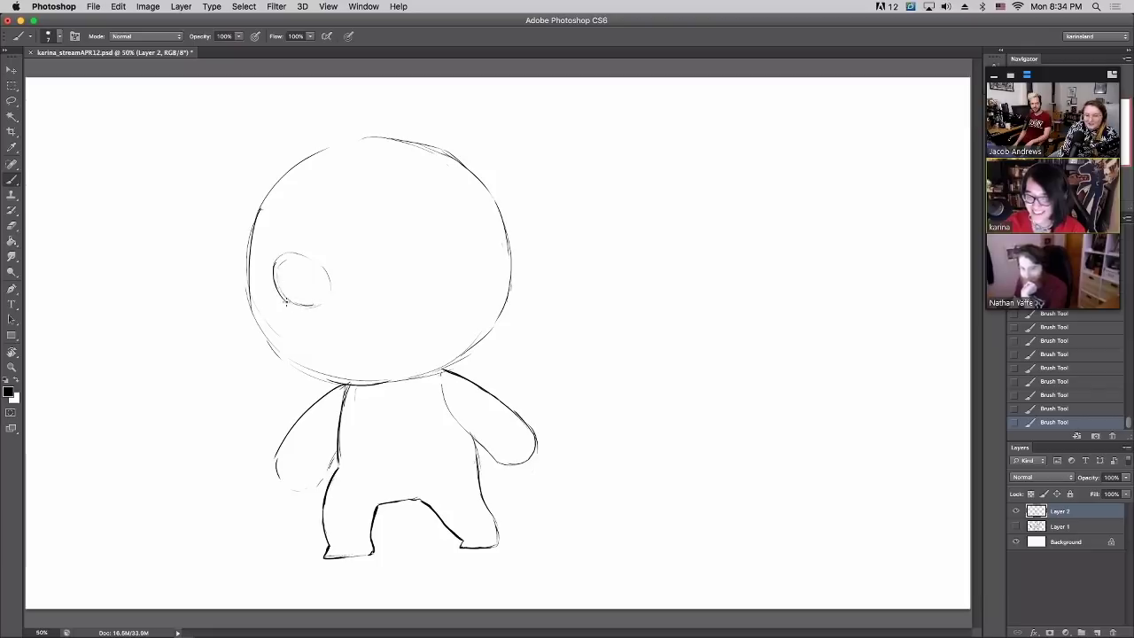
left_click_drag(395, 262, 410, 286)
left_click_drag(415, 229, 397, 254)
left_click_drag(405, 236, 452, 240)
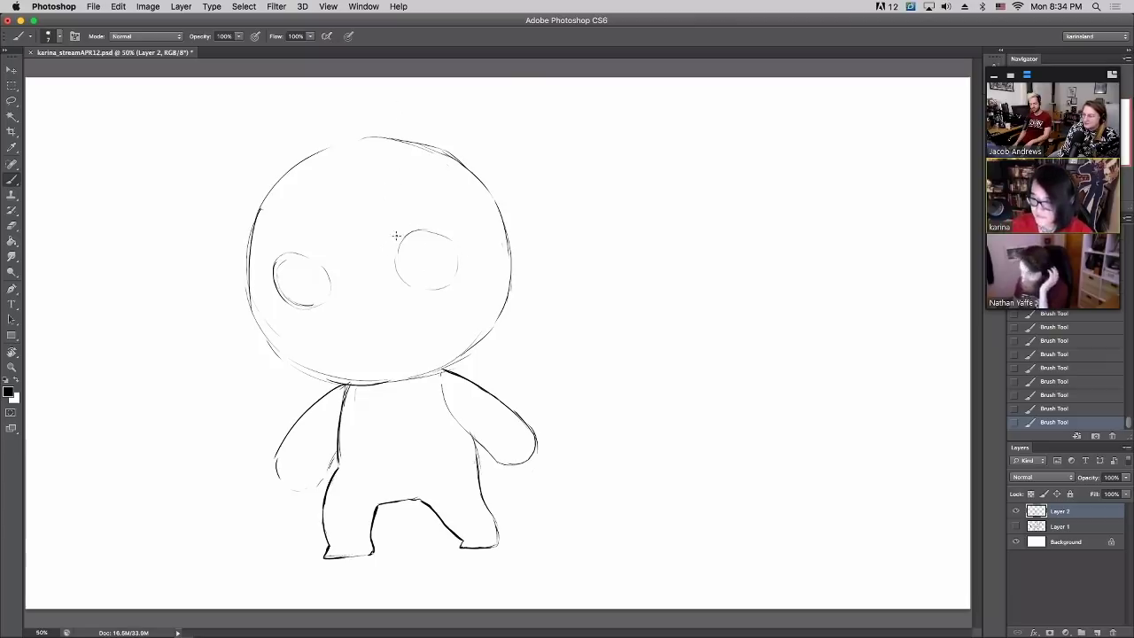
left_click_drag(391, 244, 396, 237)
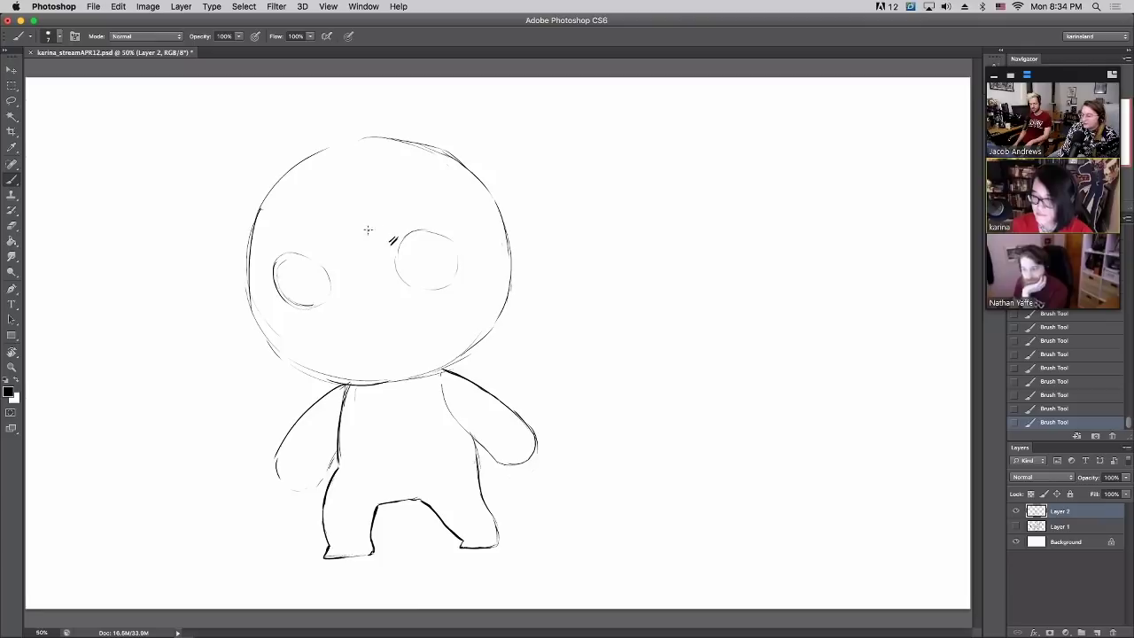
left_click_drag(319, 251, 326, 258)
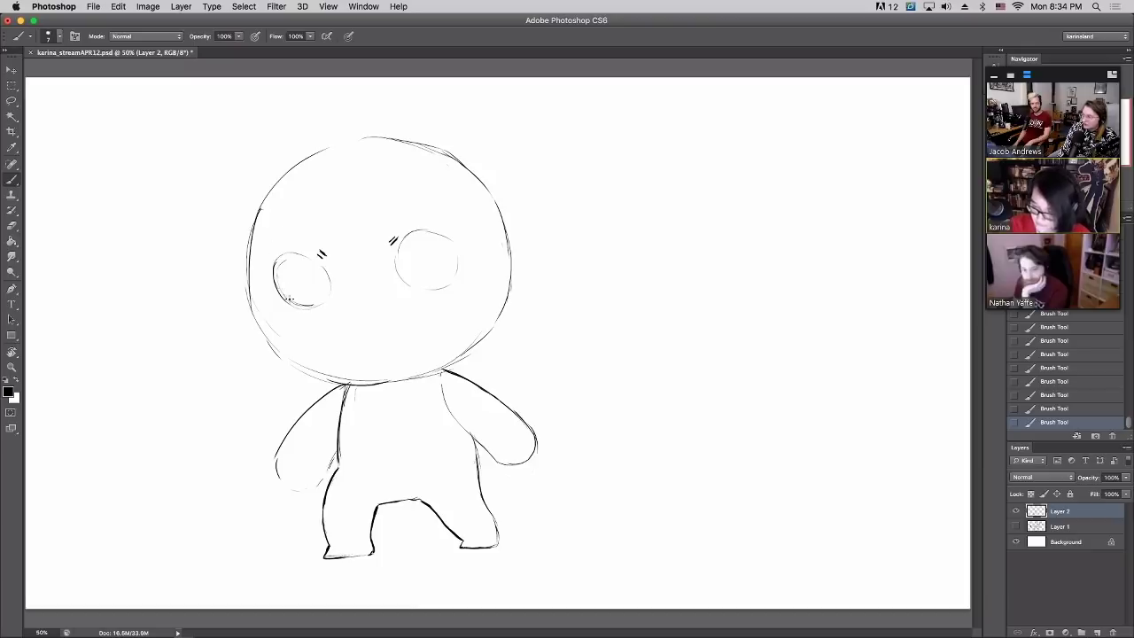
Redraw both eye outlines with darker, cleaner strokes
mouse_move(274, 278)
left_mouse_down()
mouse_move(296, 251)
mouse_move(286, 258)
mouse_move(332, 284)
left_mouse_up()
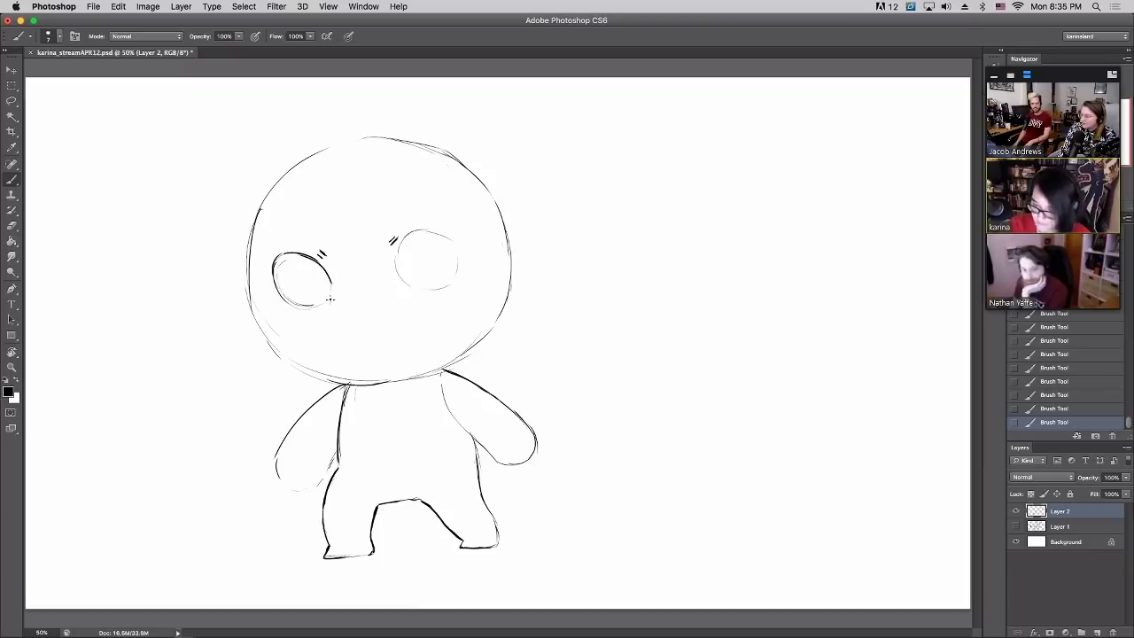
mouse_move(275, 258)
left_mouse_down()
mouse_move(288, 303)
mouse_move(315, 304)
mouse_move(331, 287)
left_mouse_up()
mouse_move(396, 269)
left_mouse_down()
mouse_move(414, 232)
mouse_move(458, 250)
mouse_move(406, 284)
mouse_move(443, 290)
mouse_move(454, 239)
mouse_move(429, 286)
mouse_move(417, 289)
mouse_move(400, 263)
mouse_move(421, 288)
mouse_move(396, 257)
left_mouse_up()
left_click_drag(399, 266, 400, 255)
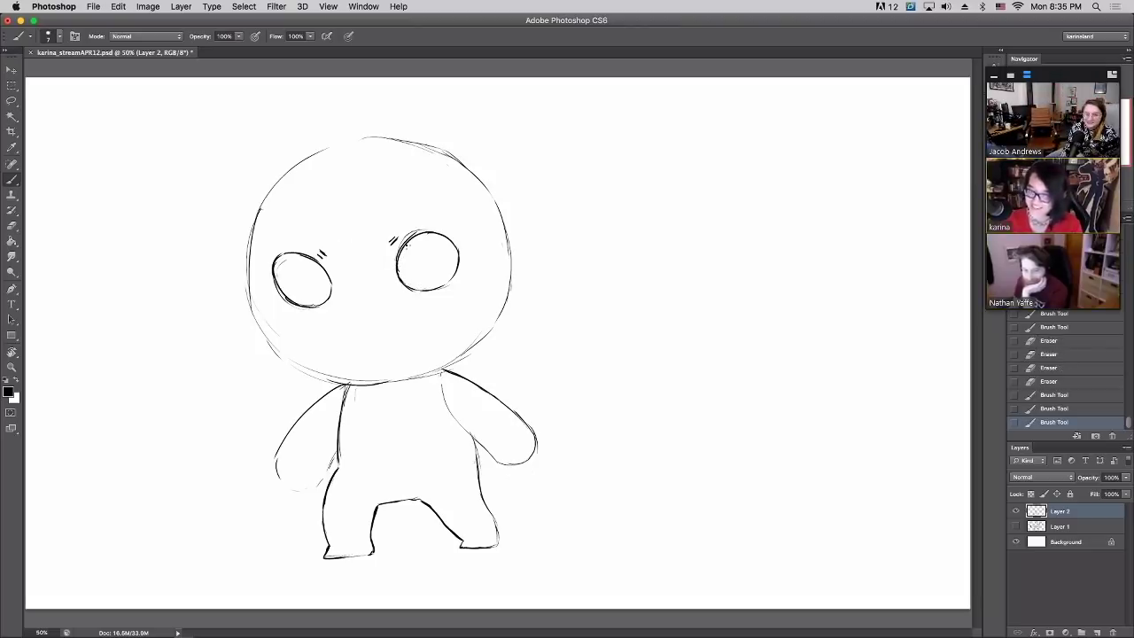
Draw an inner curve along the left side of each eye to form the irises
mouse_move(293, 257)
left_mouse_down()
mouse_move(308, 301)
mouse_move(312, 276)
mouse_move(296, 280)
mouse_move(302, 301)
mouse_move(325, 299)
mouse_move(289, 271)
left_mouse_up()
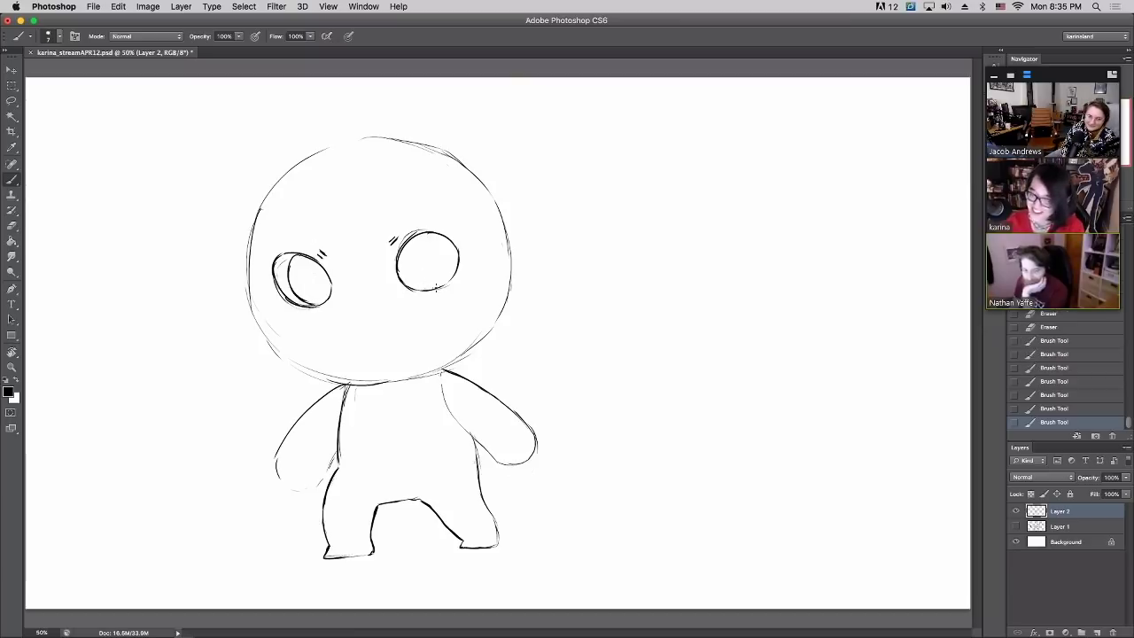
mouse_move(435, 286)
left_mouse_down()
mouse_move(422, 289)
mouse_move(409, 266)
mouse_move(410, 282)
left_mouse_up()
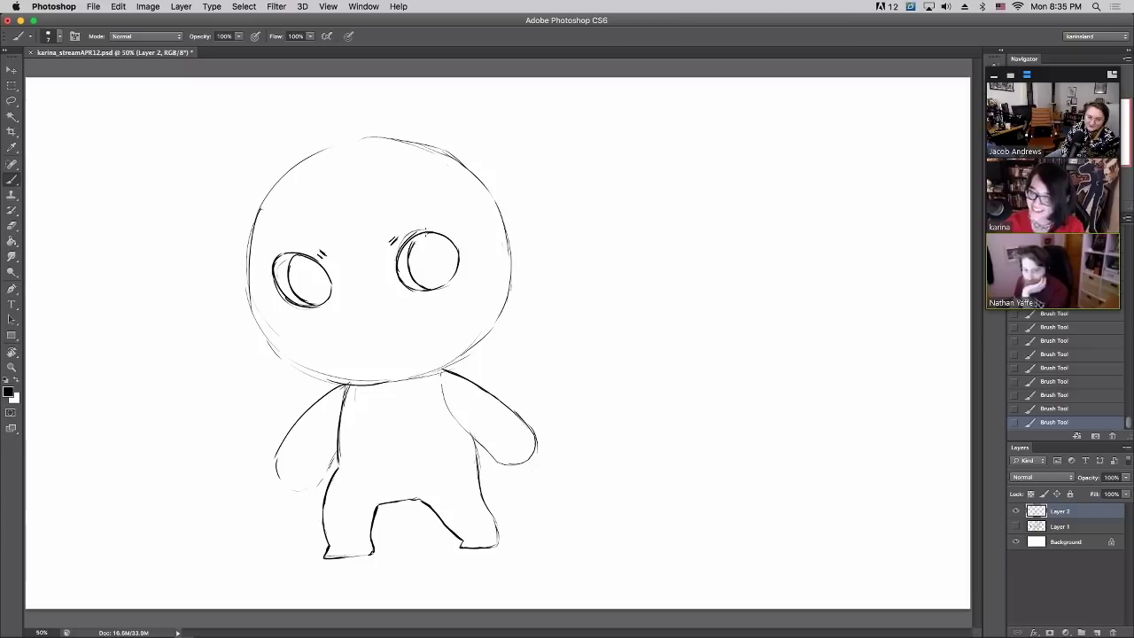
left_click_drag(421, 231, 407, 252)
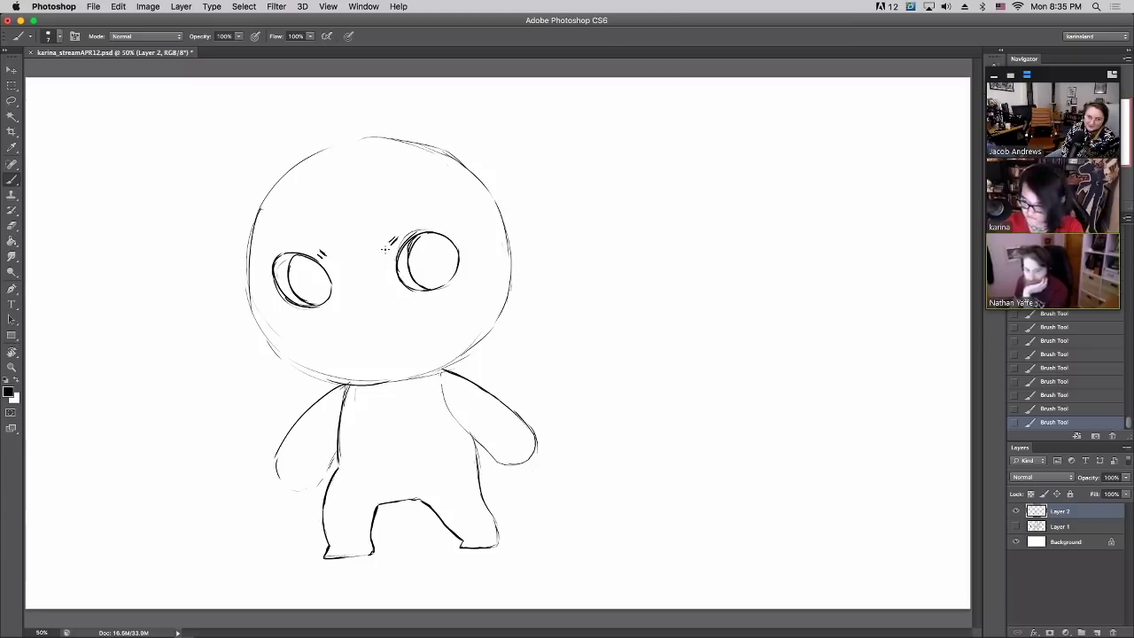
Add small curved creases beside the brow ticks and a short frowning mouth below and between the eyes
left_click_drag(325, 251, 327, 260)
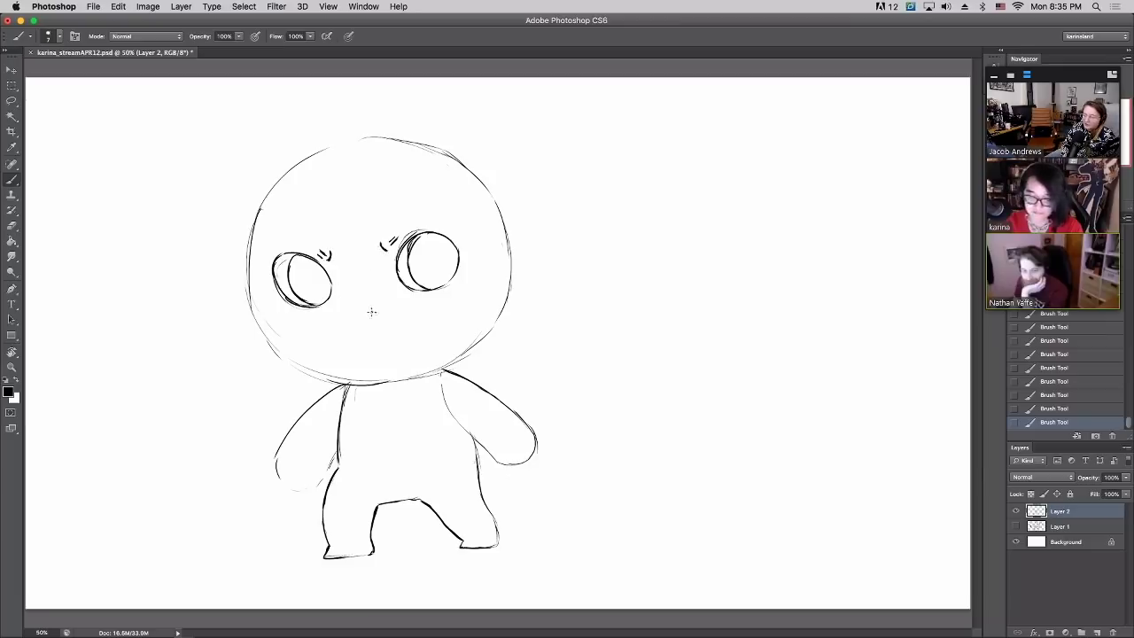
left_click_drag(348, 332, 380, 331)
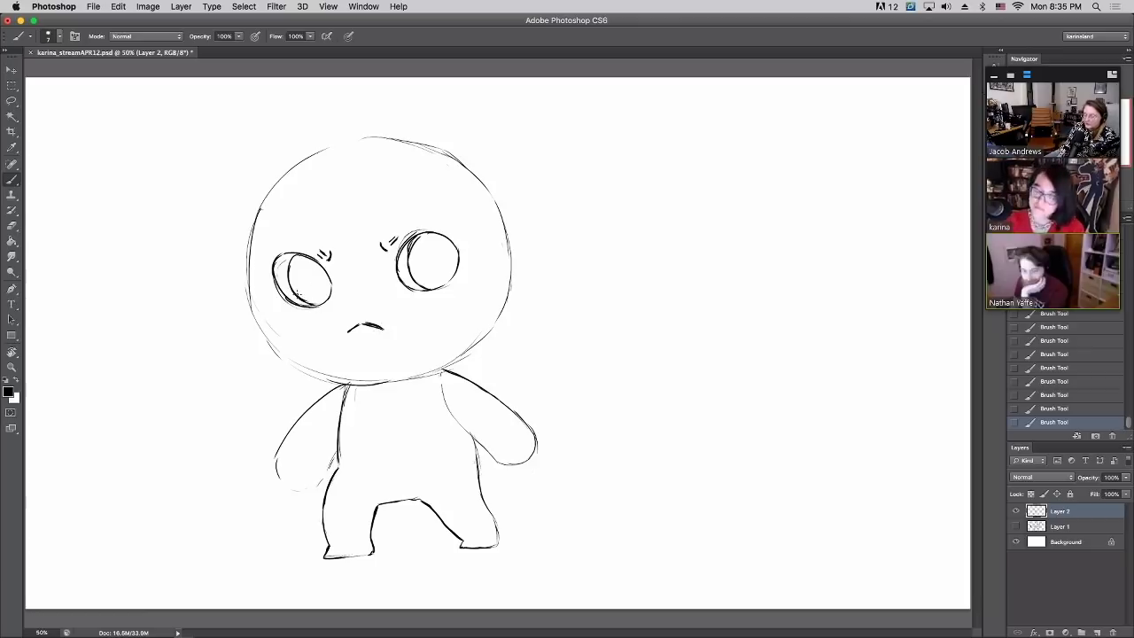
Thicken the inner curves of both eyes and darken the head's lower-left contour
mouse_move(314, 304)
left_mouse_down()
mouse_move(298, 293)
mouse_move(293, 259)
mouse_move(291, 286)
left_mouse_up()
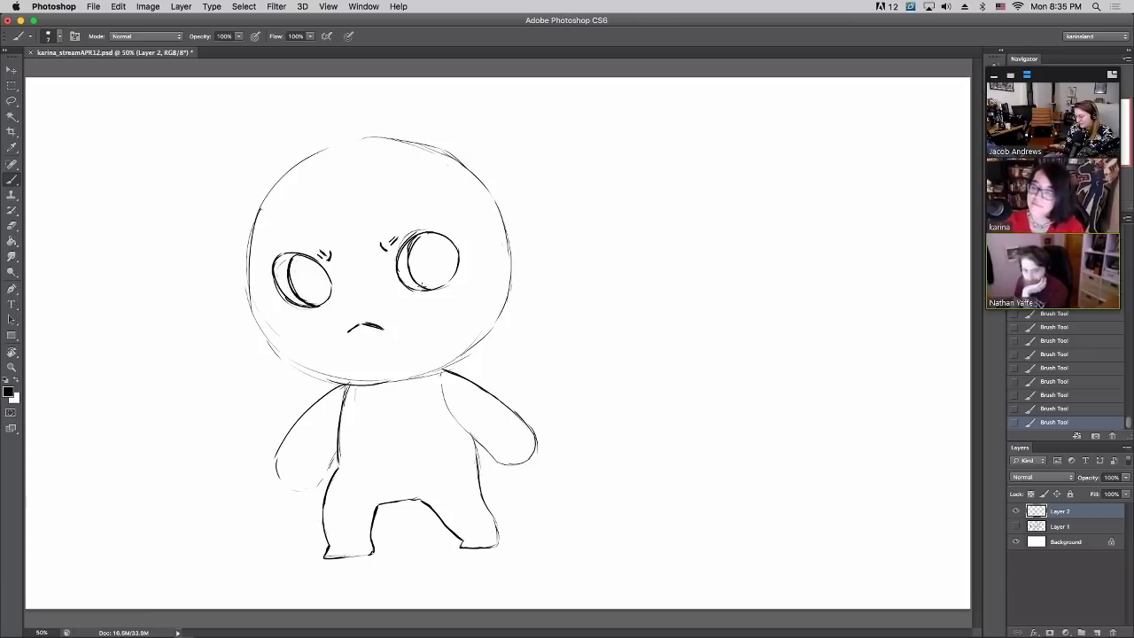
left_click_drag(422, 285, 409, 237)
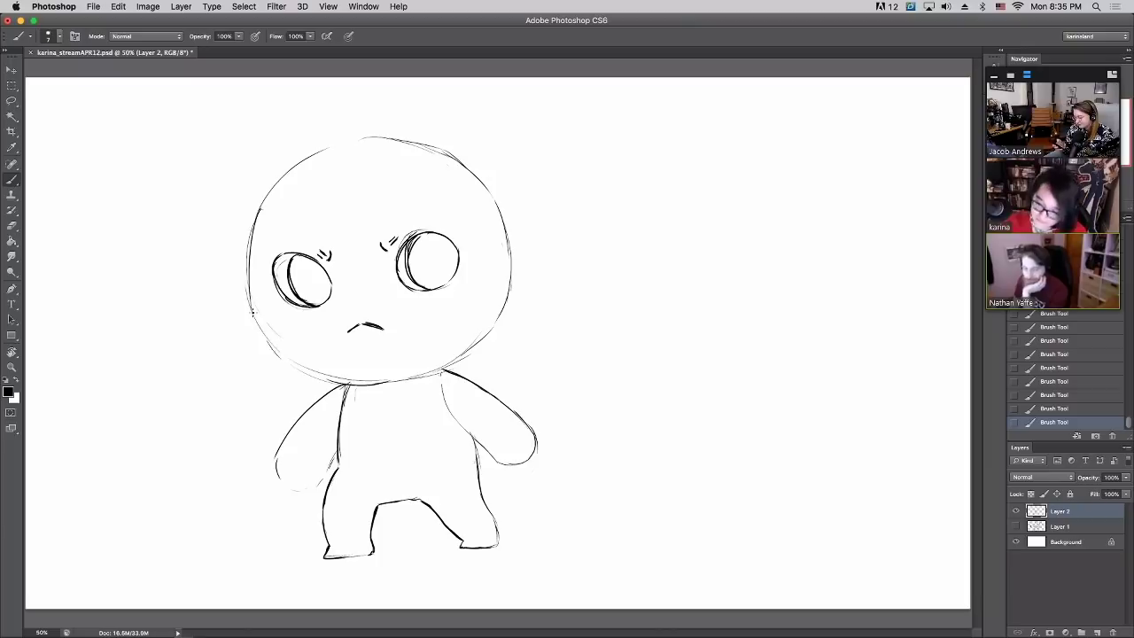
mouse_move(251, 308)
left_mouse_down()
mouse_move(280, 354)
mouse_move(347, 384)
left_mouse_up()
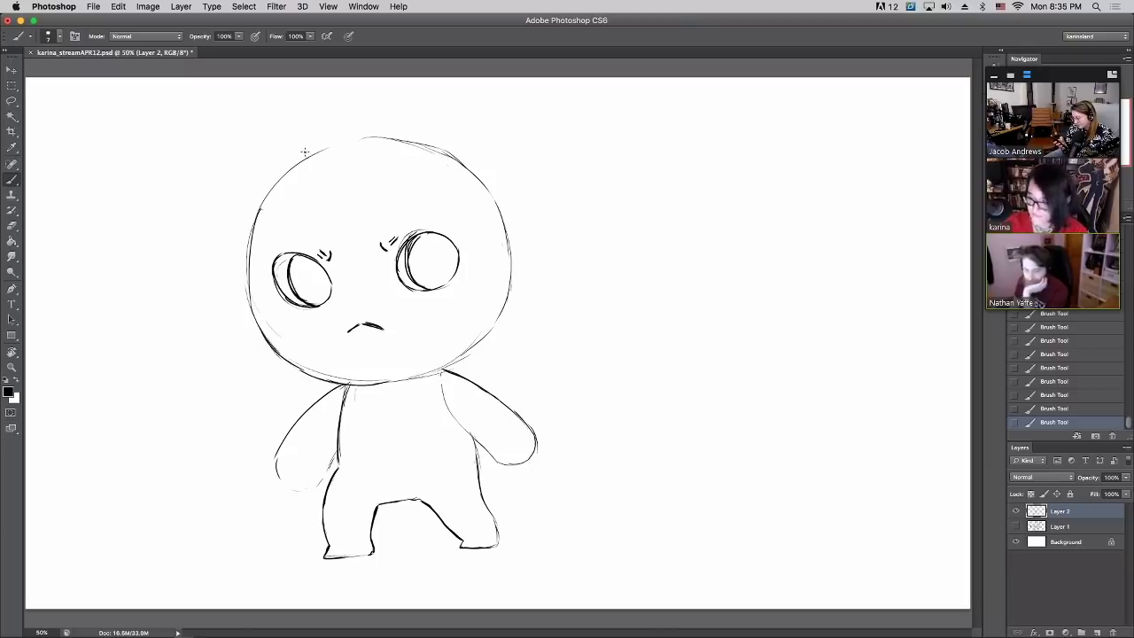
Draw a sprout on top of the head with a short stem, a large left leaf and a small right leaf
left_click_drag(290, 166, 262, 162)
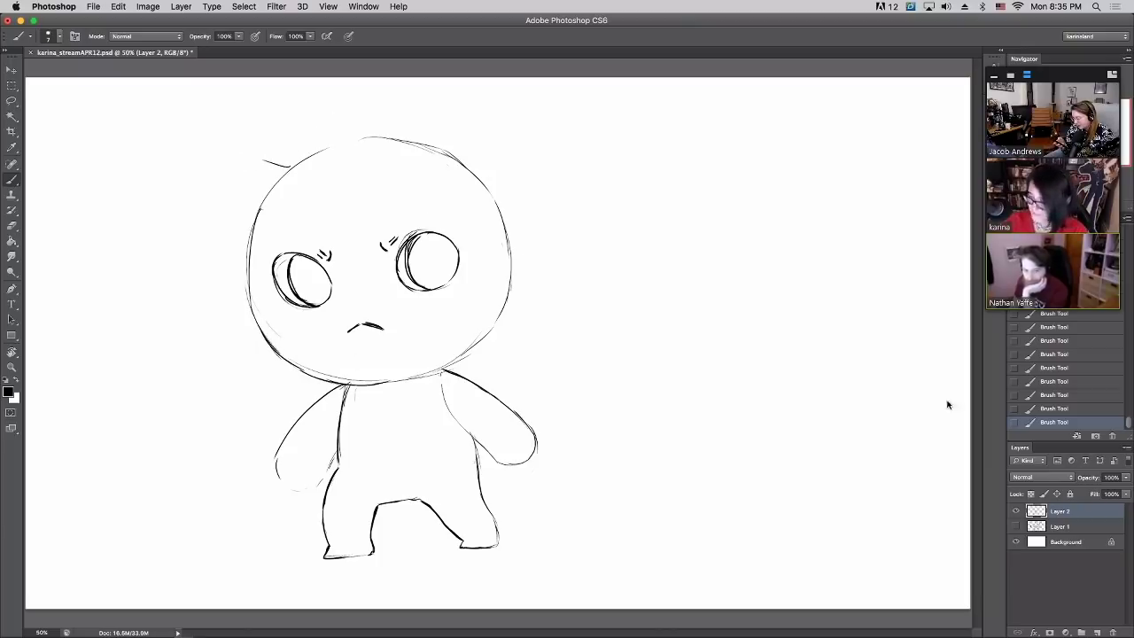
left_click(1050, 407)
mouse_move(327, 122)
left_mouse_down()
mouse_move(343, 150)
mouse_move(340, 124)
mouse_move(262, 129)
mouse_move(330, 106)
mouse_move(338, 120)
left_mouse_up()
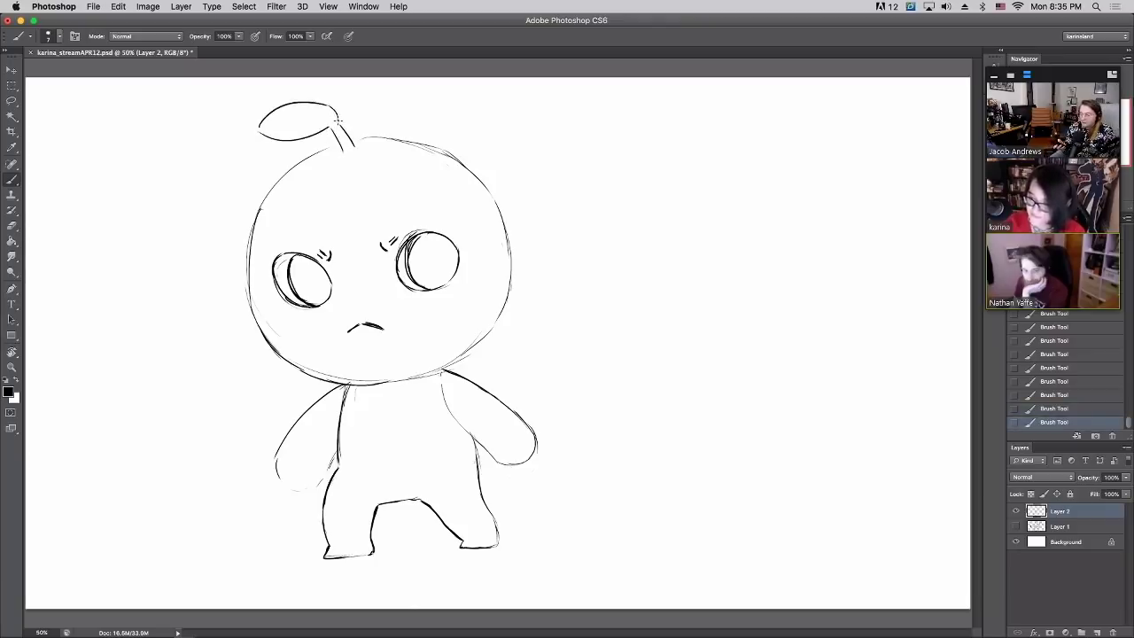
left_click(1045, 409)
left_click(333, 108)
mouse_move(334, 108)
left_mouse_down()
mouse_move(356, 98)
mouse_move(339, 126)
mouse_move(366, 99)
mouse_move(349, 121)
mouse_move(336, 123)
mouse_move(347, 101)
mouse_move(270, 125)
left_mouse_up()
left_click(1050, 395)
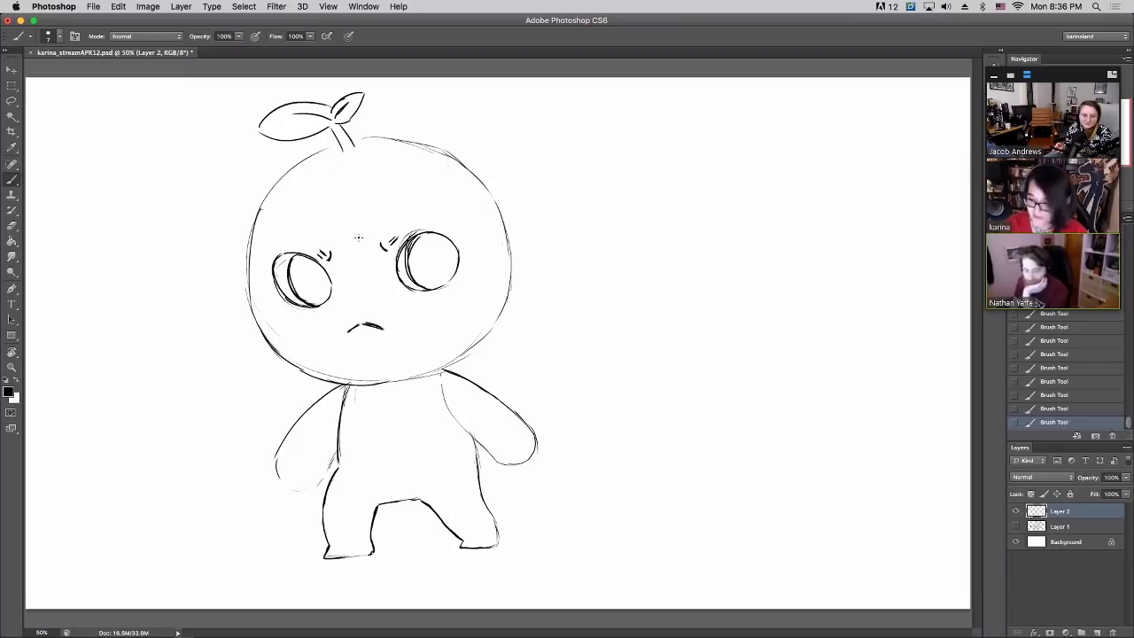
Draw the wavy left edge and first tongues of a flame-shaped marking on the forehead above the right eye
mouse_move(359, 242)
left_mouse_down()
mouse_move(361, 193)
mouse_move(390, 158)
left_mouse_up()
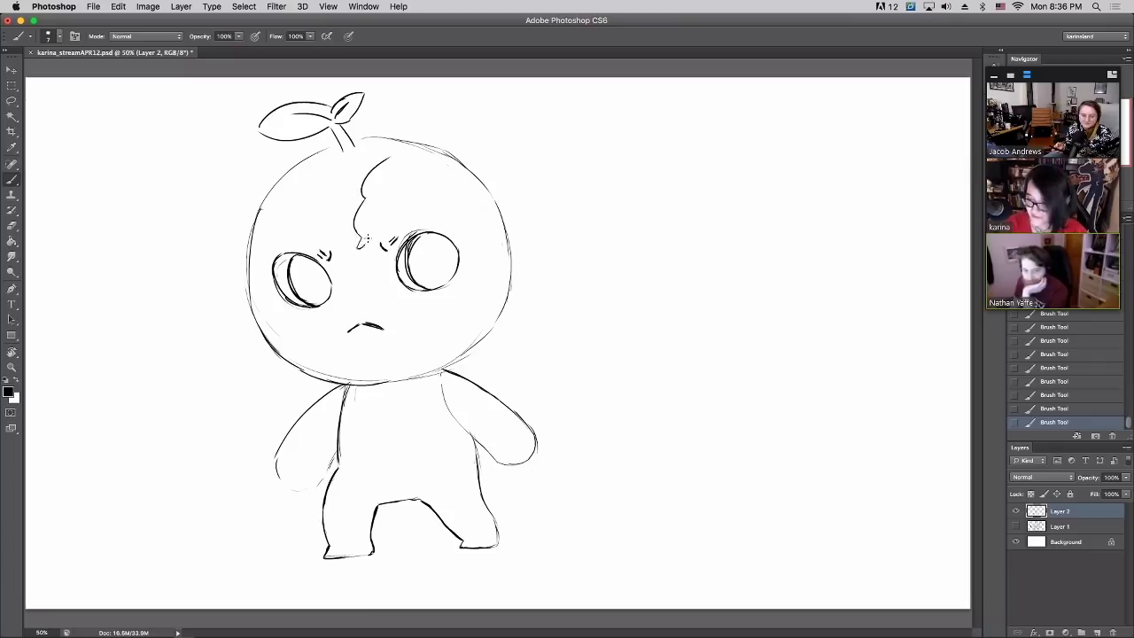
mouse_move(366, 238)
left_mouse_down()
mouse_move(376, 213)
mouse_move(414, 207)
left_mouse_up()
mouse_move(393, 160)
left_mouse_down()
mouse_move(376, 187)
mouse_move(386, 147)
mouse_move(406, 155)
mouse_move(388, 186)
mouse_move(436, 144)
left_mouse_up()
left_click(1054, 395)
left_click(1055, 367)
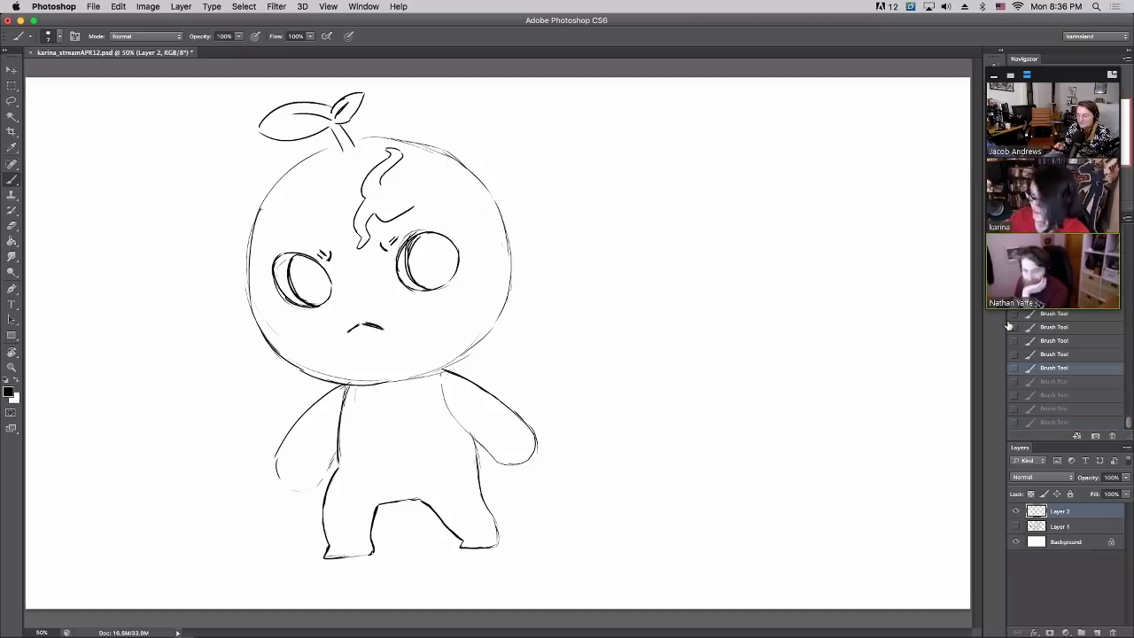
key("super+z")
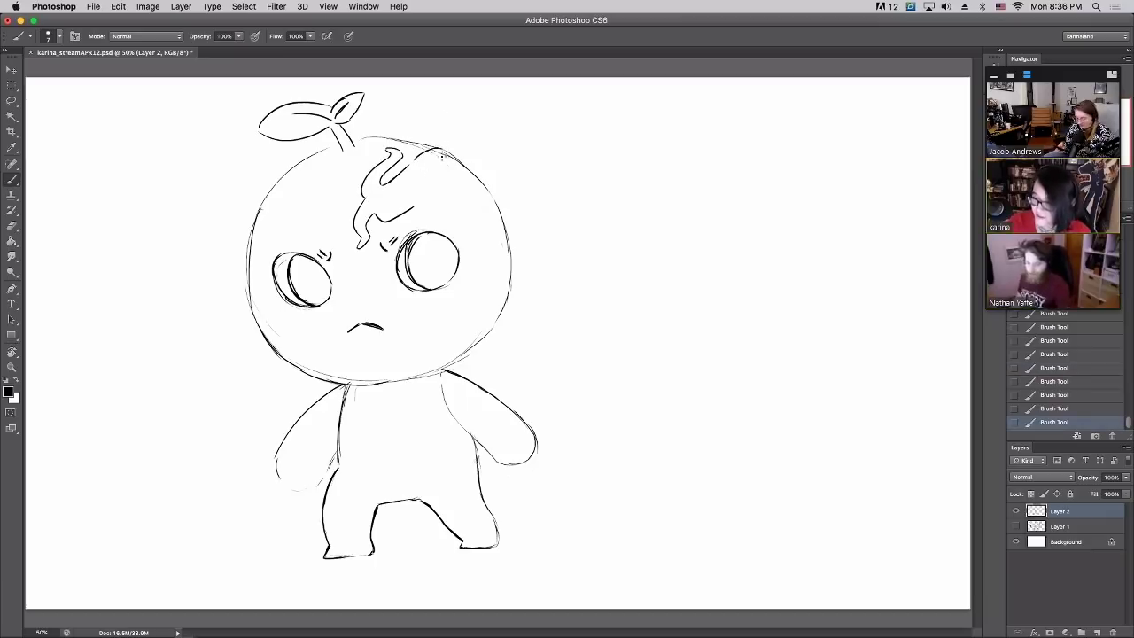
Extend a long flame tongue to the head's upper-right edge, erasing the overlapping head outline and closing the tip
left_click_drag(444, 158, 388, 182)
left_click(447, 149)
left_click_drag(447, 149, 454, 153)
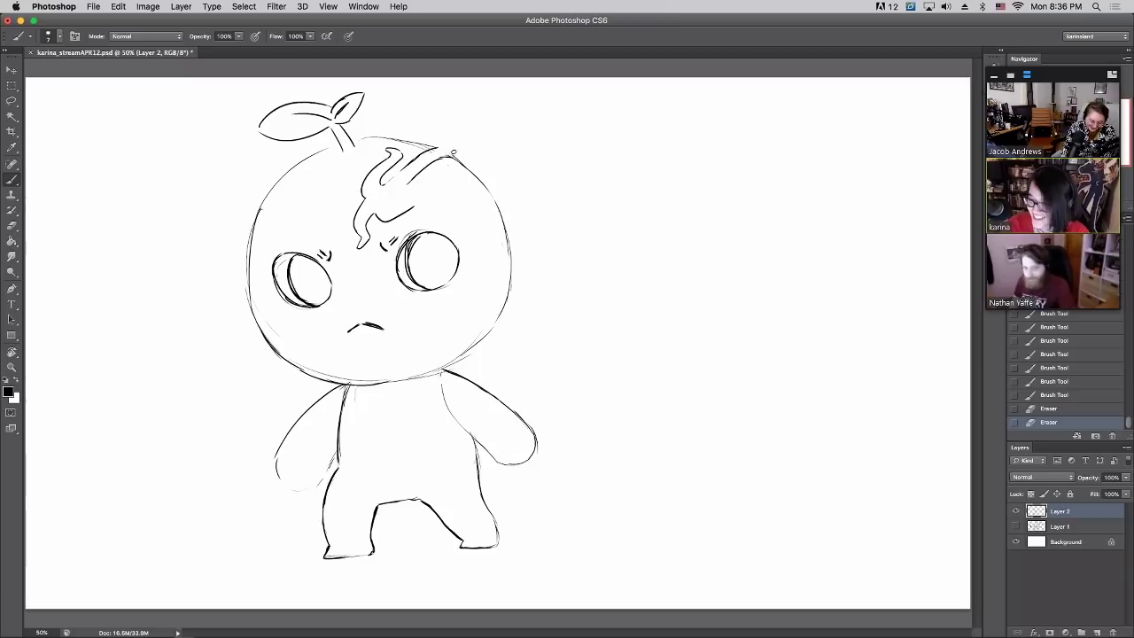
left_click(452, 152)
left_click(423, 159)
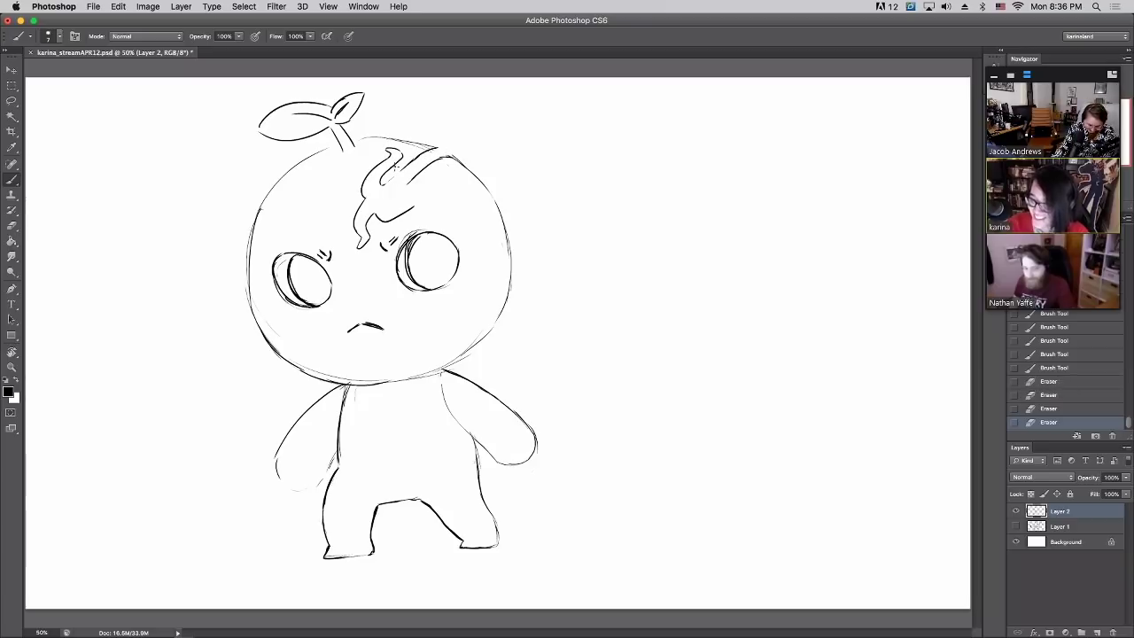
left_click_drag(385, 183, 453, 160)
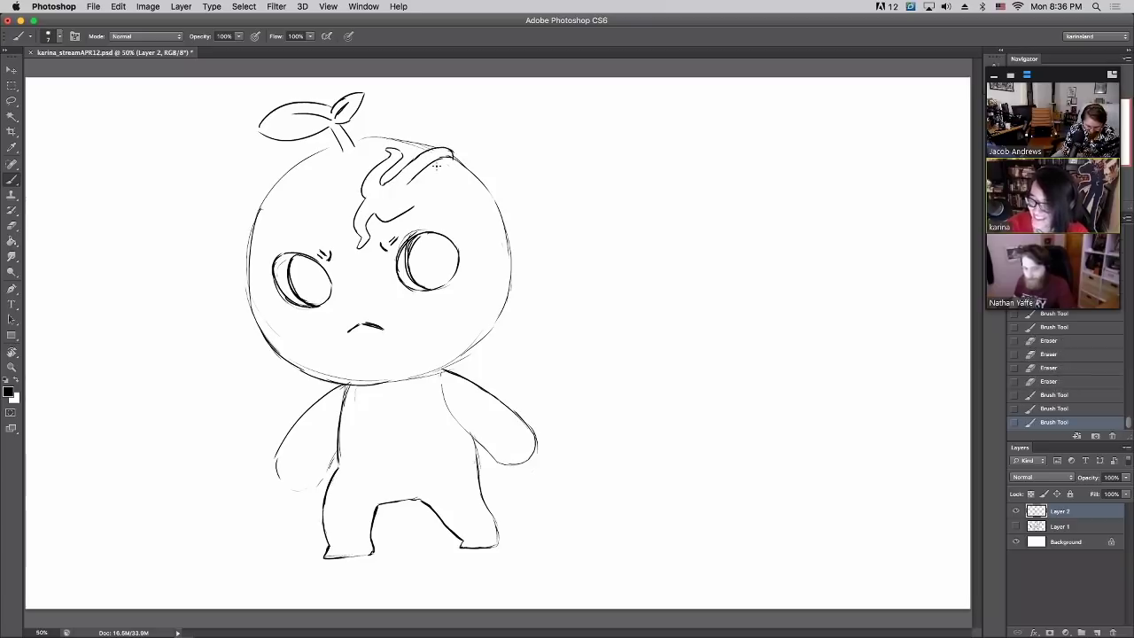
Complete the flame marking with shorter curved tongues on its right side
left_click(408, 186)
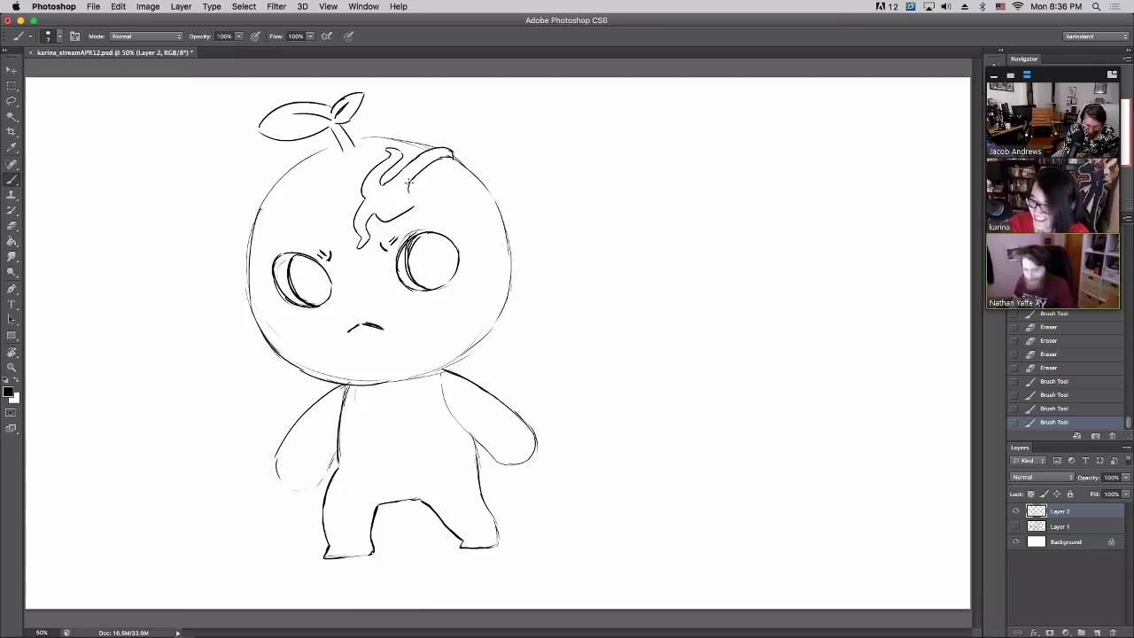
left_click(1035, 405)
mouse_move(407, 186)
left_mouse_down()
mouse_move(434, 169)
mouse_move(390, 208)
mouse_move(416, 215)
mouse_move(383, 228)
mouse_move(431, 203)
left_mouse_up()
left_click(437, 171)
key("e")
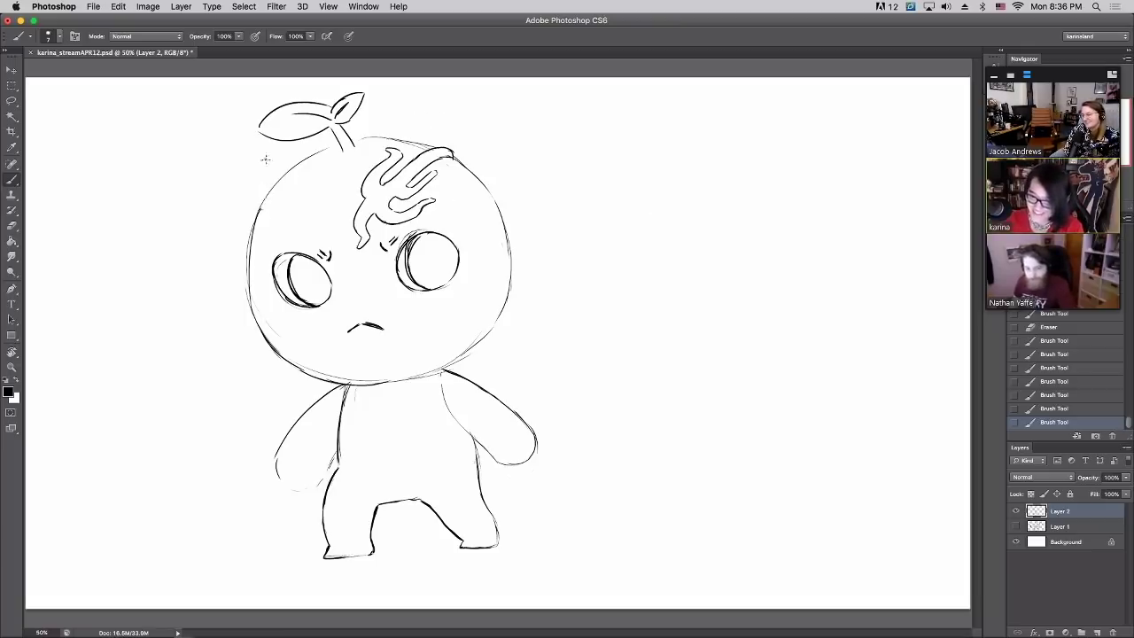
Draw a small pointed ear on each upper side of the head, redrawing the right one with a darker outline
mouse_move(267, 158)
left_mouse_down()
mouse_move(264, 192)
mouse_move(296, 170)
mouse_move(263, 194)
mouse_move(286, 195)
left_mouse_up()
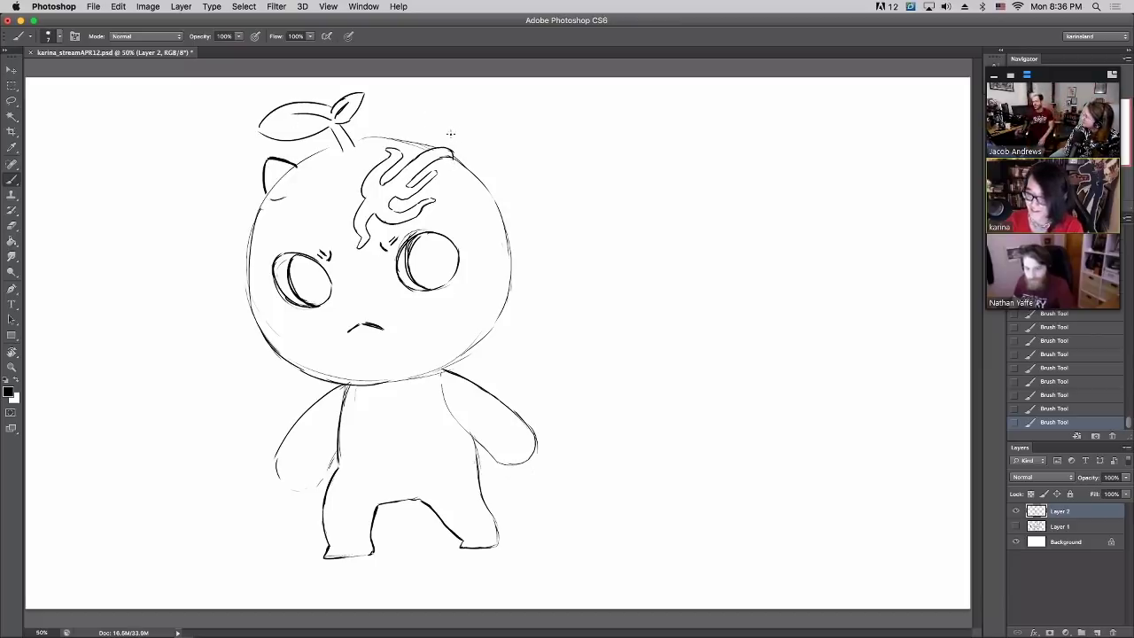
mouse_move(449, 157)
left_mouse_down()
mouse_move(436, 169)
mouse_move(463, 138)
left_mouse_up()
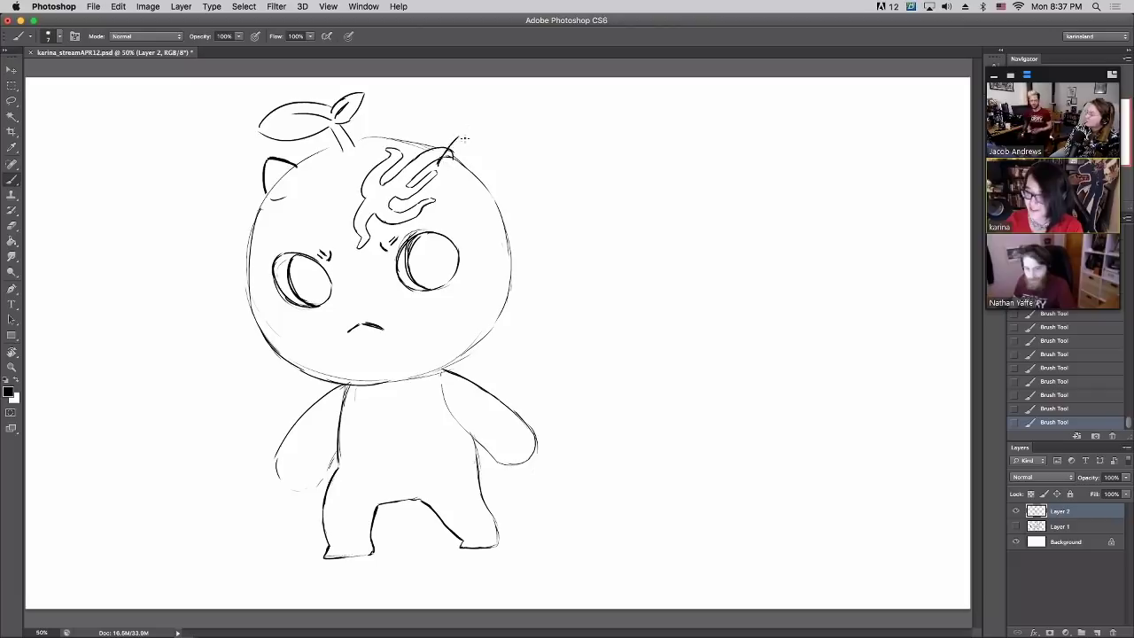
key("super+alt+z")
key("super+alt+z")
key("super+alt+z")
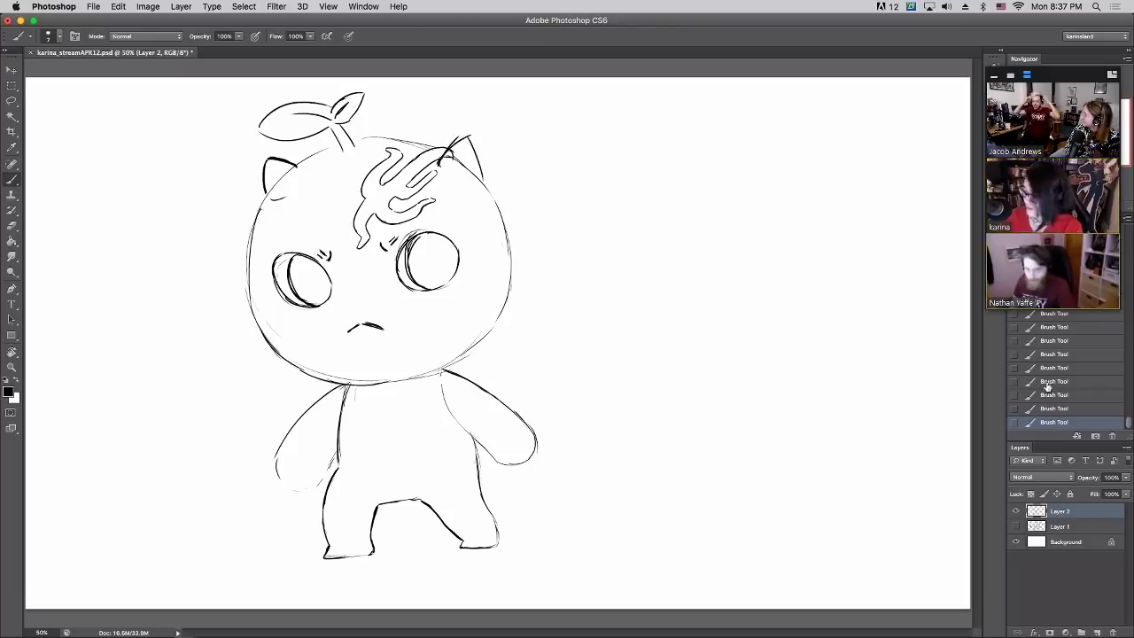
mouse_move(437, 165)
left_mouse_down()
mouse_move(478, 140)
mouse_move(482, 184)
left_mouse_up()
left_click_drag(475, 137, 482, 184)
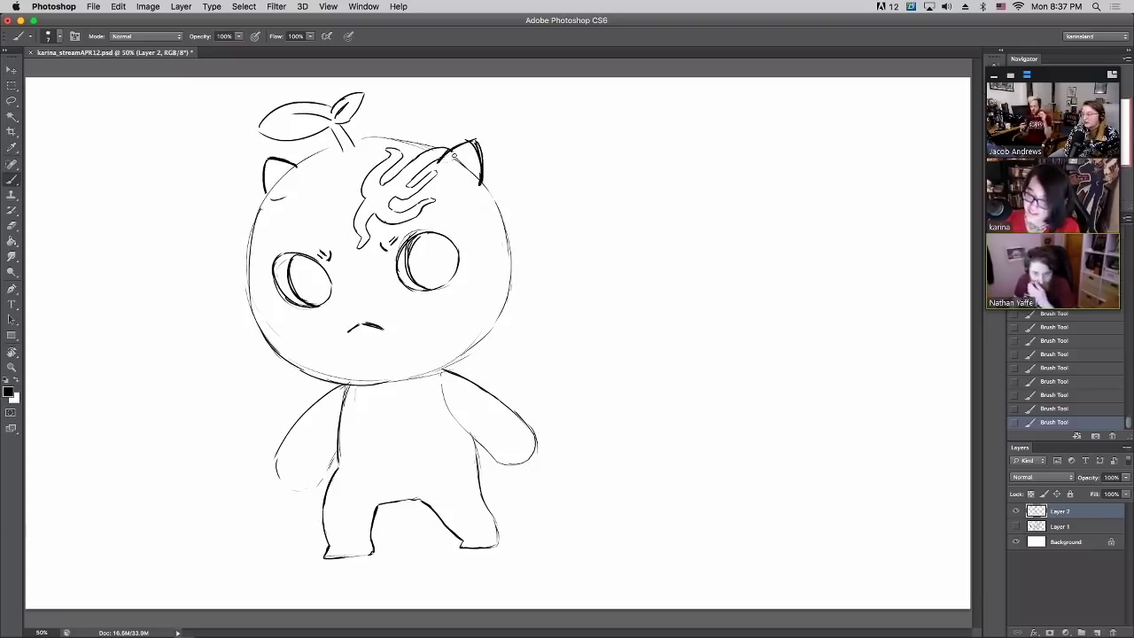
Clean up the right ear, add crease lines at its base, and darken the top of the head between the ears
mouse_move(448, 166)
left_mouse_down()
mouse_move(482, 156)
mouse_move(474, 184)
mouse_move(452, 183)
left_mouse_up()
left_click_drag(451, 182, 457, 190)
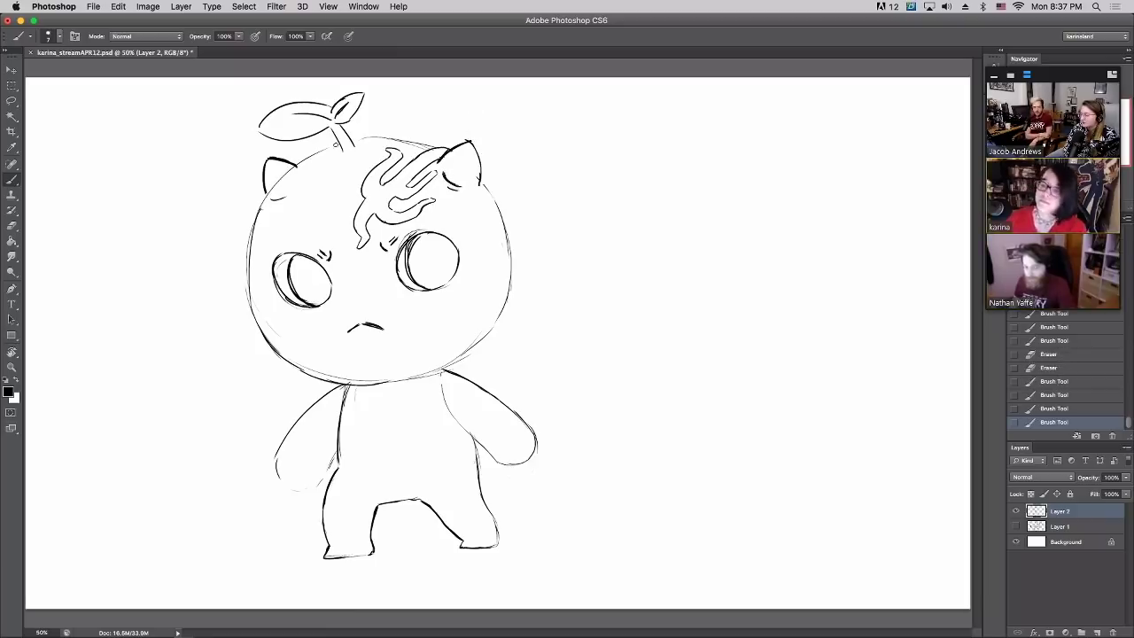
mouse_move(273, 188)
left_mouse_down()
mouse_move(337, 145)
mouse_move(399, 135)
left_mouse_up()
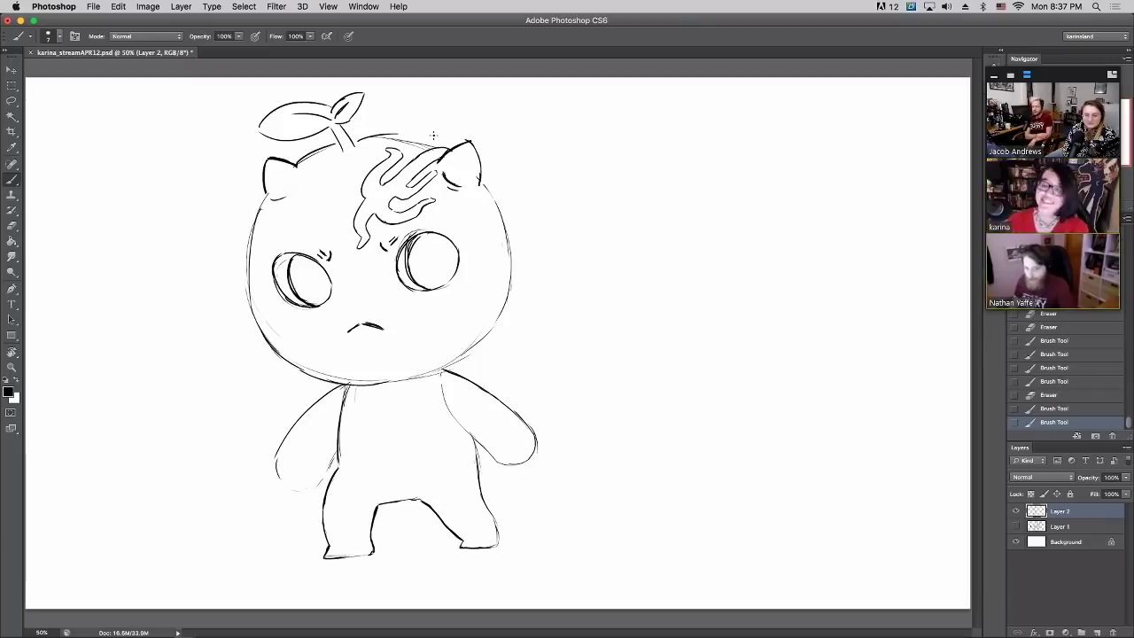
left_click_drag(252, 301, 330, 320)
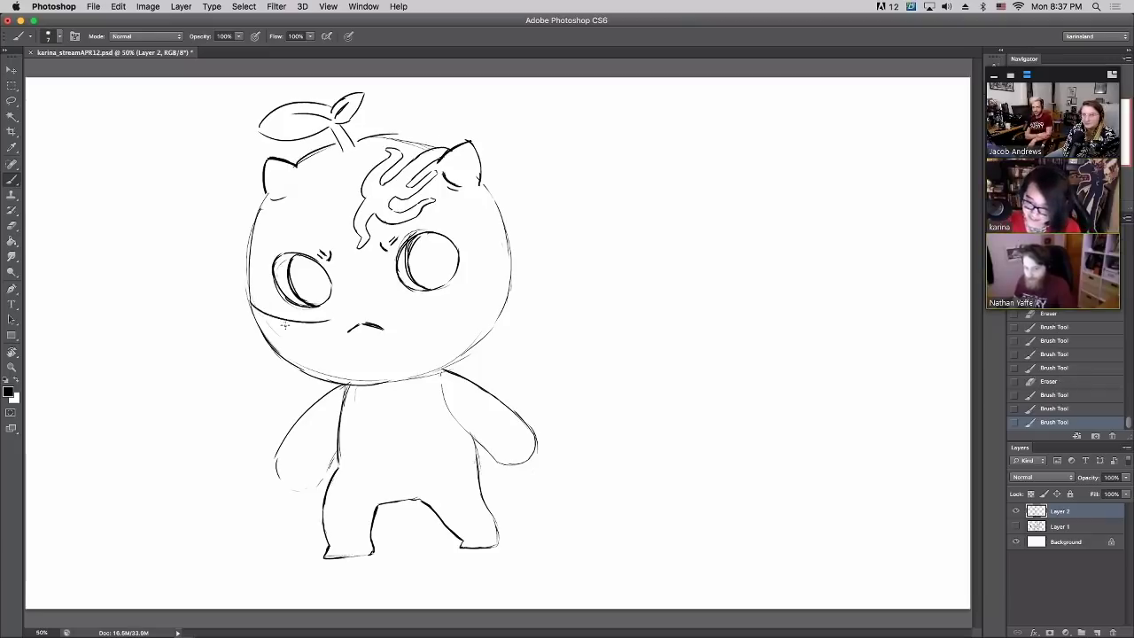
left_click(1041, 408)
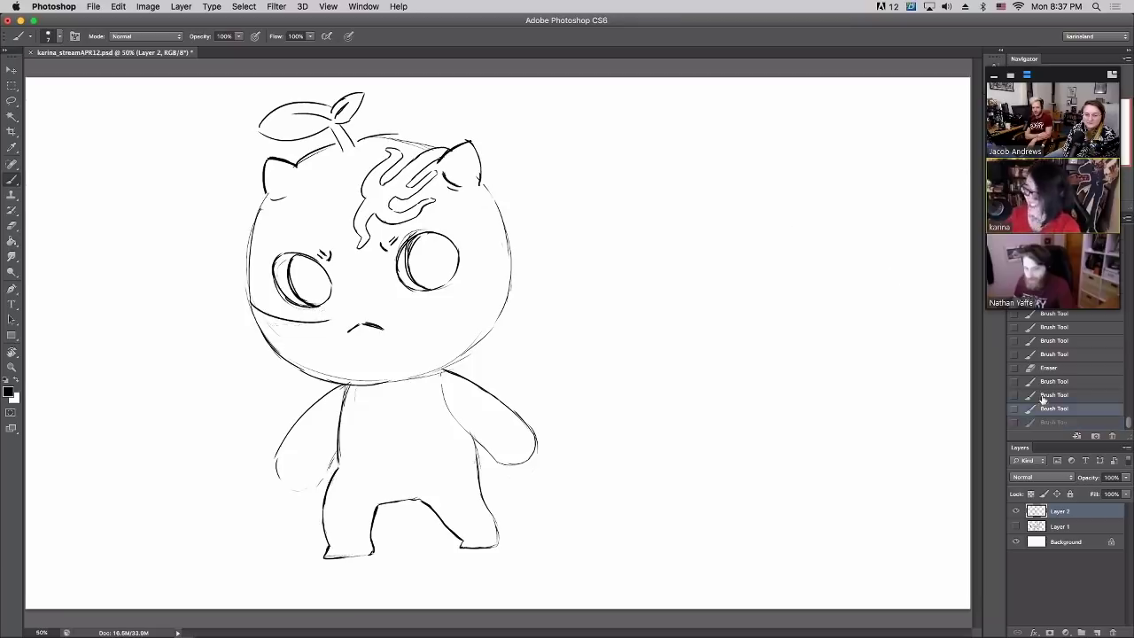
left_click(1038, 395)
Draw a tapering curved stripe on the left cheek under the eye and another down the forehead beside the sprout
left_click_drag(249, 276, 310, 311)
left_click_drag(250, 287, 305, 310)
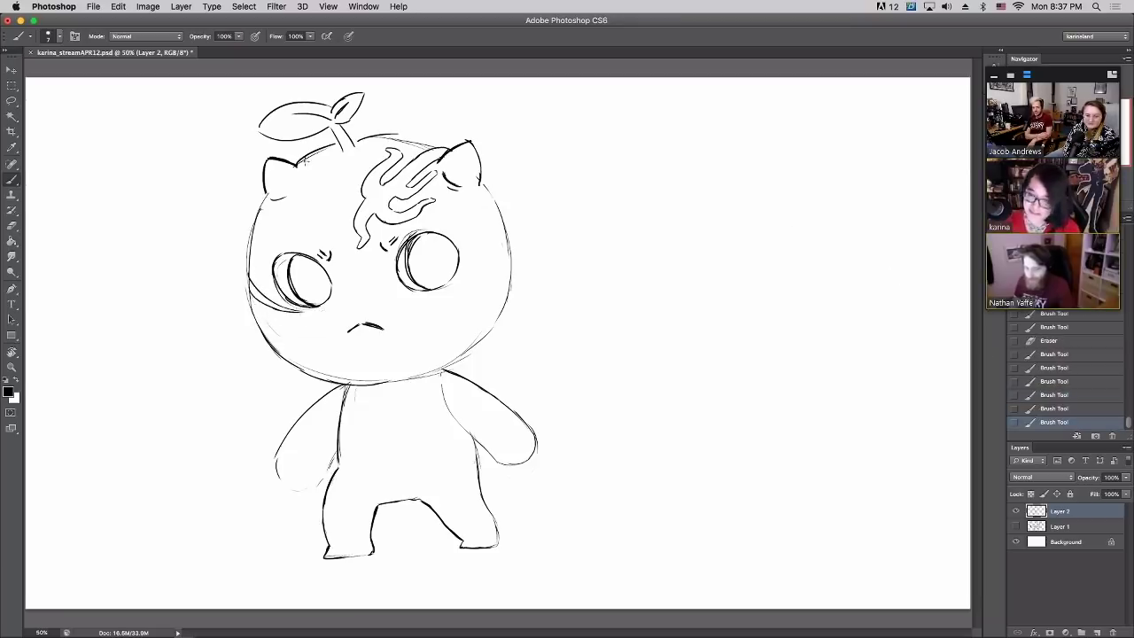
mouse_move(315, 153)
left_mouse_down()
mouse_move(333, 223)
mouse_move(309, 193)
mouse_move(308, 162)
mouse_move(328, 161)
mouse_move(336, 183)
left_mouse_up()
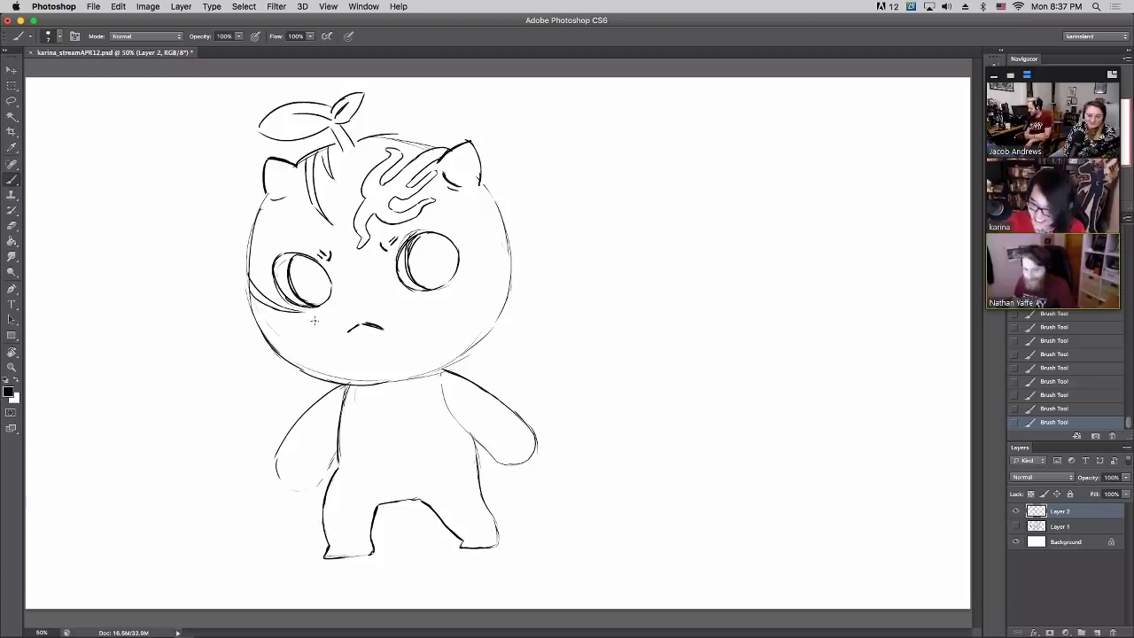
Add a small zigzag mark under each eye and draw two thorny vine markings rising from the chin toward the mouth
left_click_drag(288, 327, 298, 325)
left_click_drag(446, 299, 454, 296)
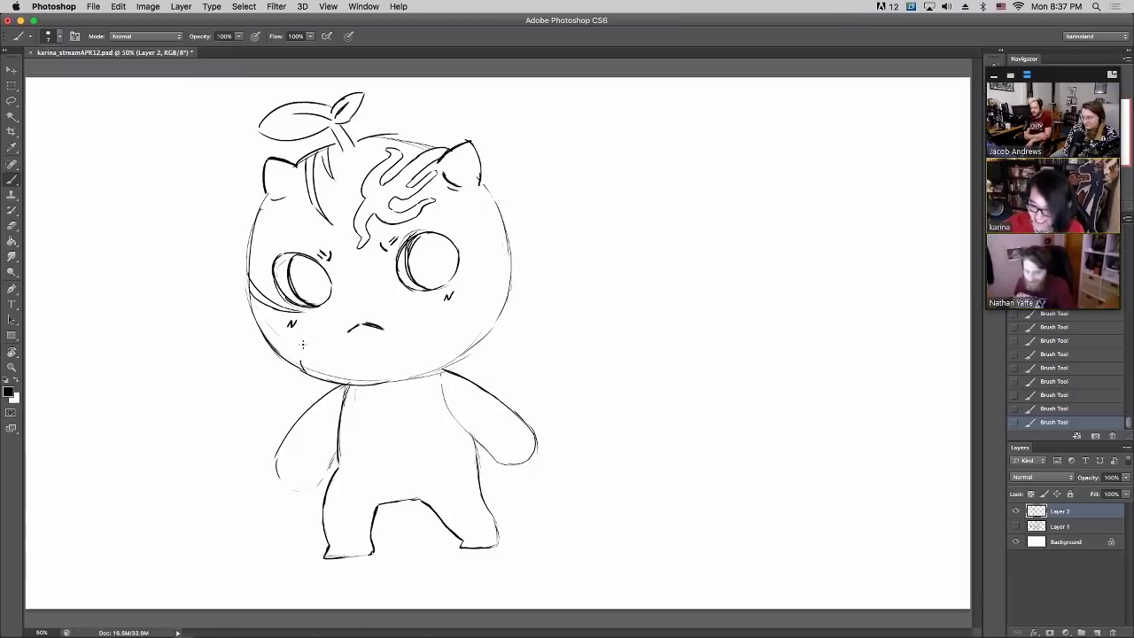
mouse_move(302, 352)
left_mouse_down()
mouse_move(314, 335)
mouse_move(312, 367)
left_mouse_up()
key("e")
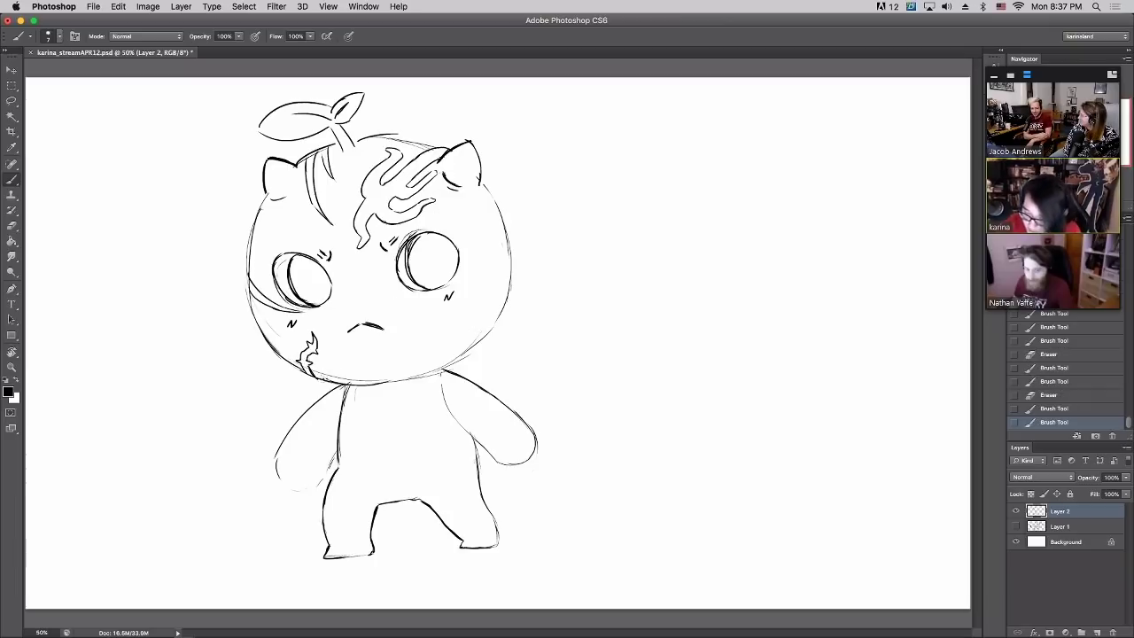
mouse_move(326, 376)
left_mouse_down()
mouse_move(363, 342)
mouse_move(359, 364)
mouse_move(330, 381)
mouse_move(366, 344)
mouse_move(351, 369)
mouse_move(331, 363)
mouse_move(337, 374)
left_mouse_up()
key("e")
key("e")
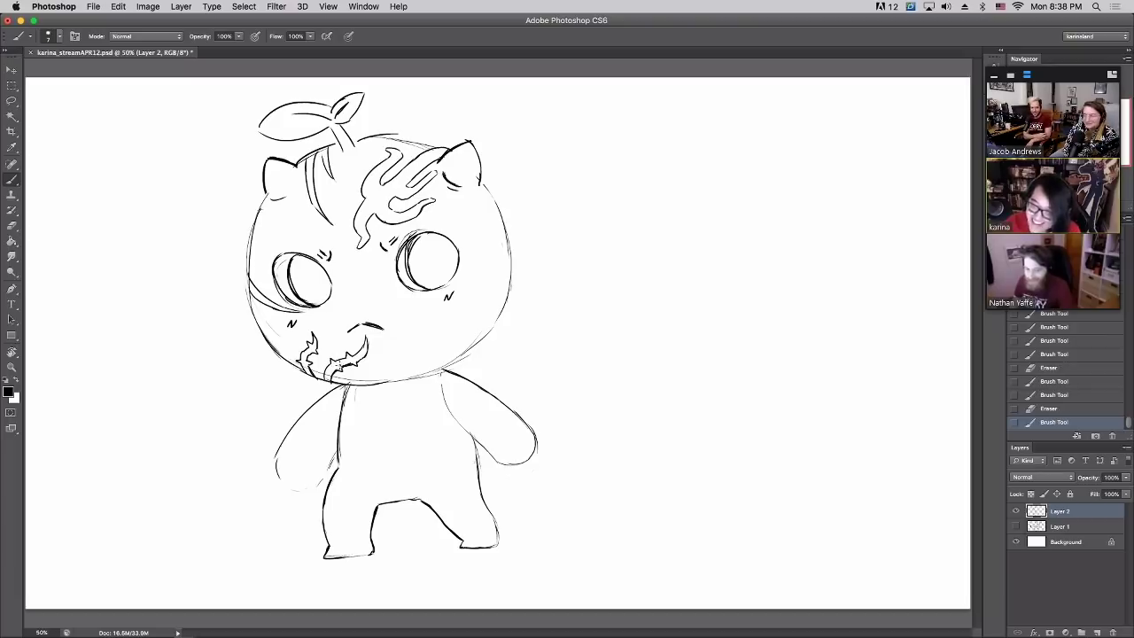
left_click_drag(362, 330, 366, 321)
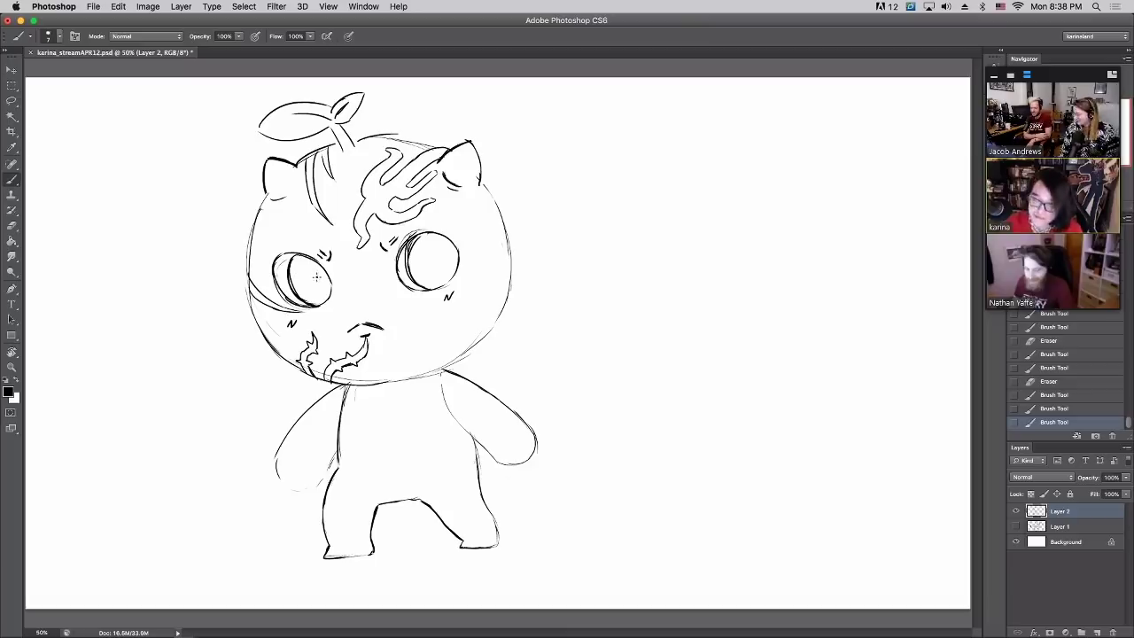
Draw two short flat stripes on the nose bridge and a tapering curved stripe on the right cheek
mouse_move(348, 282)
left_mouse_down()
mouse_move(376, 274)
mouse_move(378, 293)
mouse_move(370, 270)
left_mouse_up()
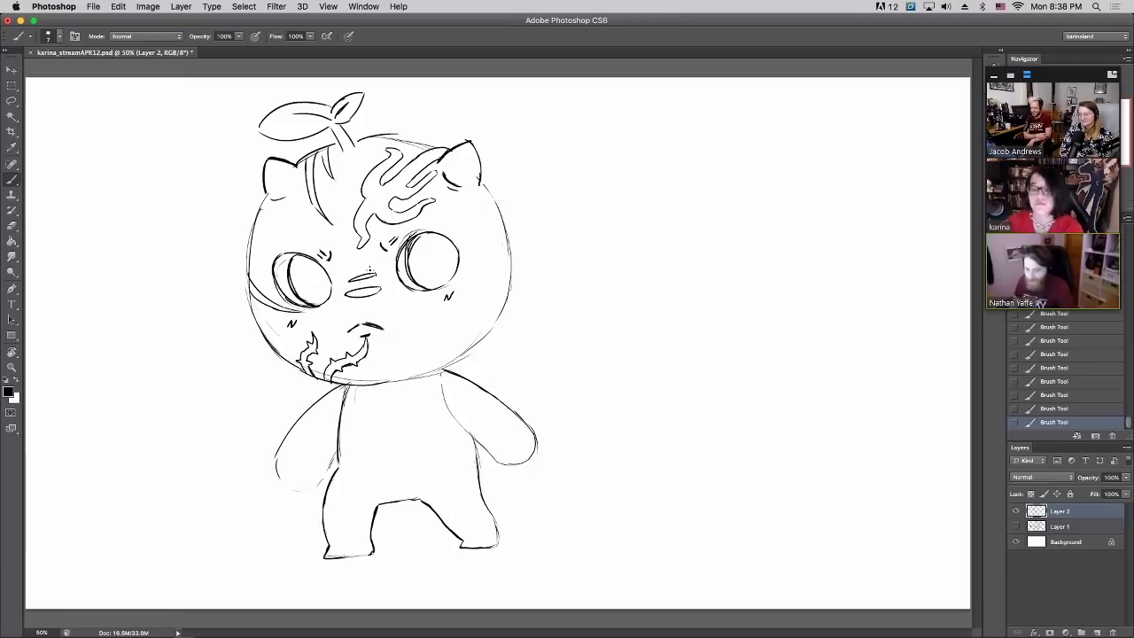
mouse_move(512, 276)
left_mouse_down()
mouse_move(435, 323)
mouse_move(468, 320)
left_mouse_up()
left_click_drag(507, 289, 472, 317)
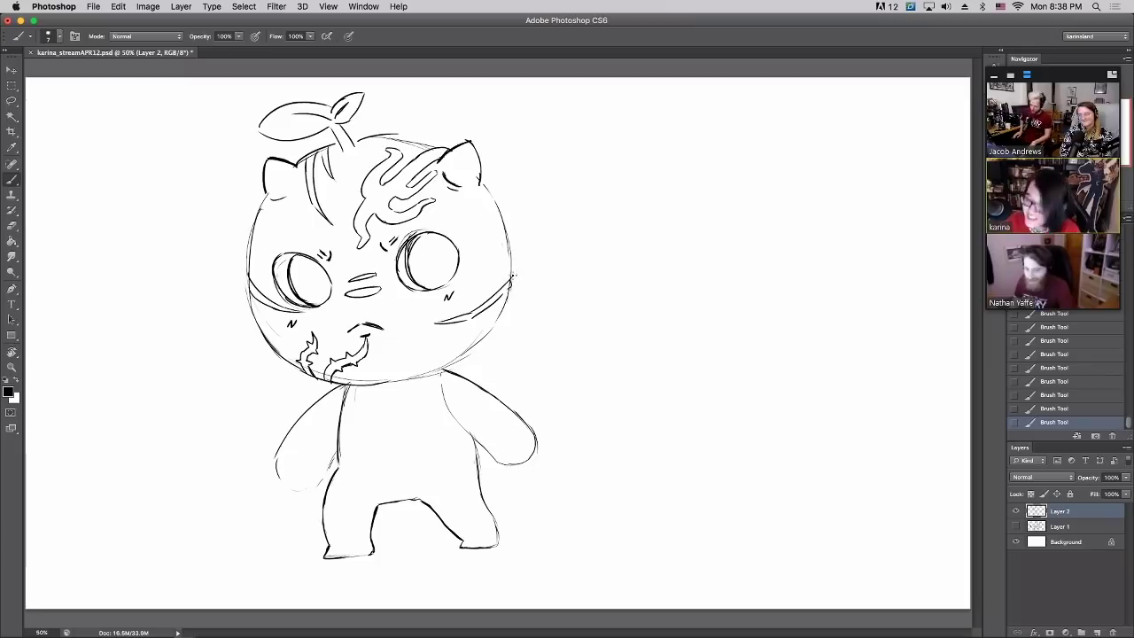
Darken the outline on both sides of the head and erase the stray lines where the right cheek stripe meets the edge
left_click_drag(500, 231, 512, 275)
mouse_move(491, 194)
left_mouse_down()
mouse_move(508, 246)
mouse_move(497, 231)
left_mouse_up()
left_click_drag(514, 273, 507, 240)
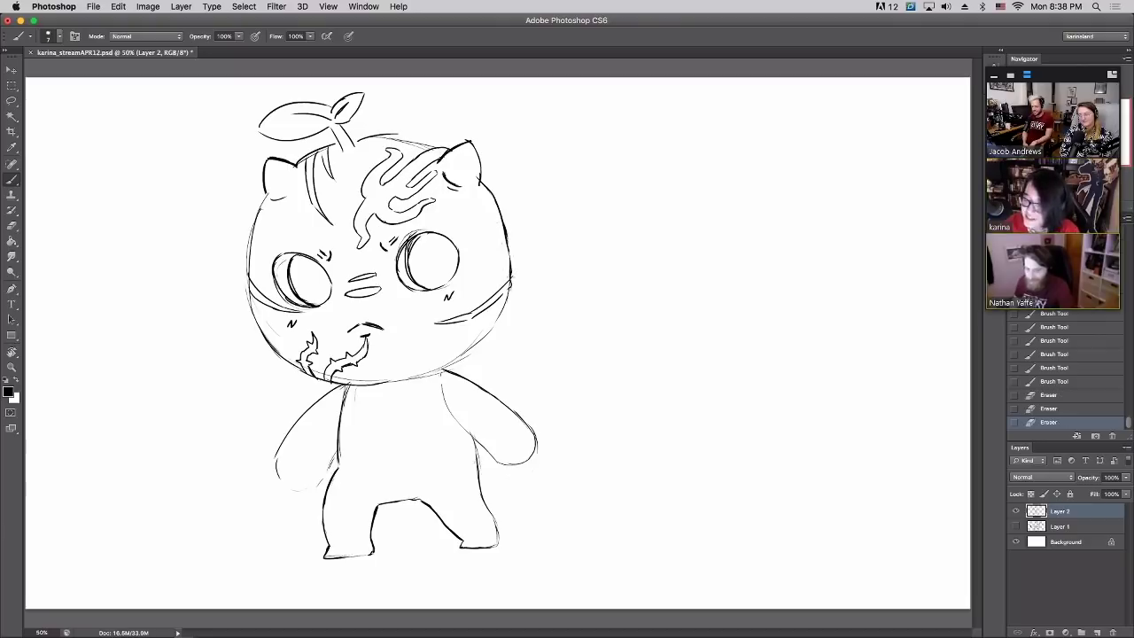
mouse_move(514, 280)
left_mouse_down()
mouse_move(507, 237)
mouse_move(513, 277)
left_mouse_up()
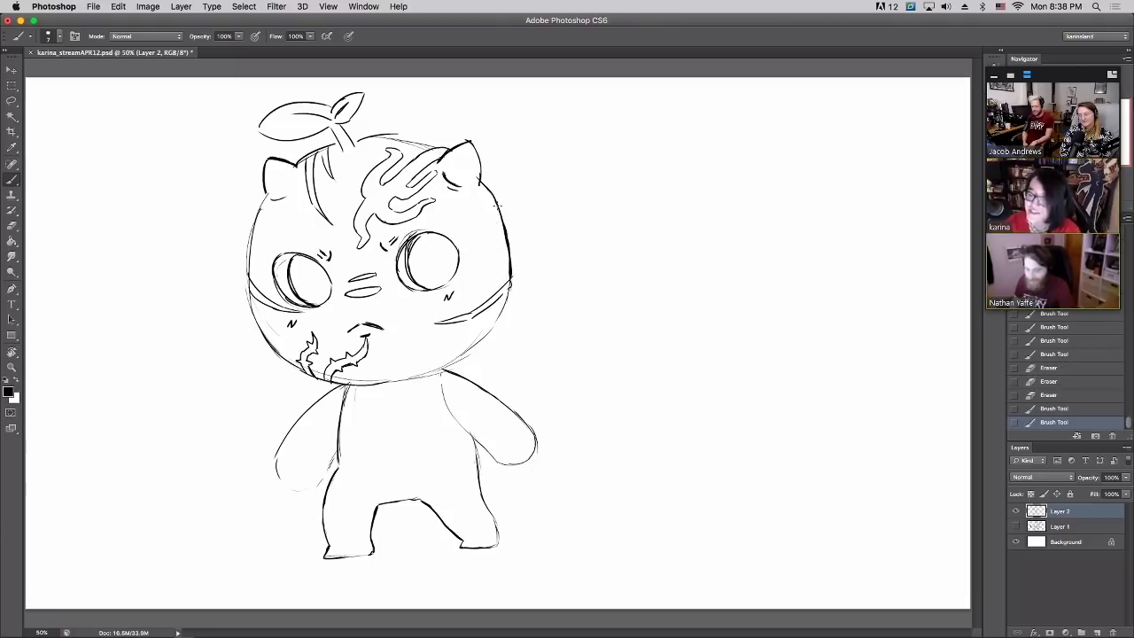
left_click(521, 259)
left_click(522, 259)
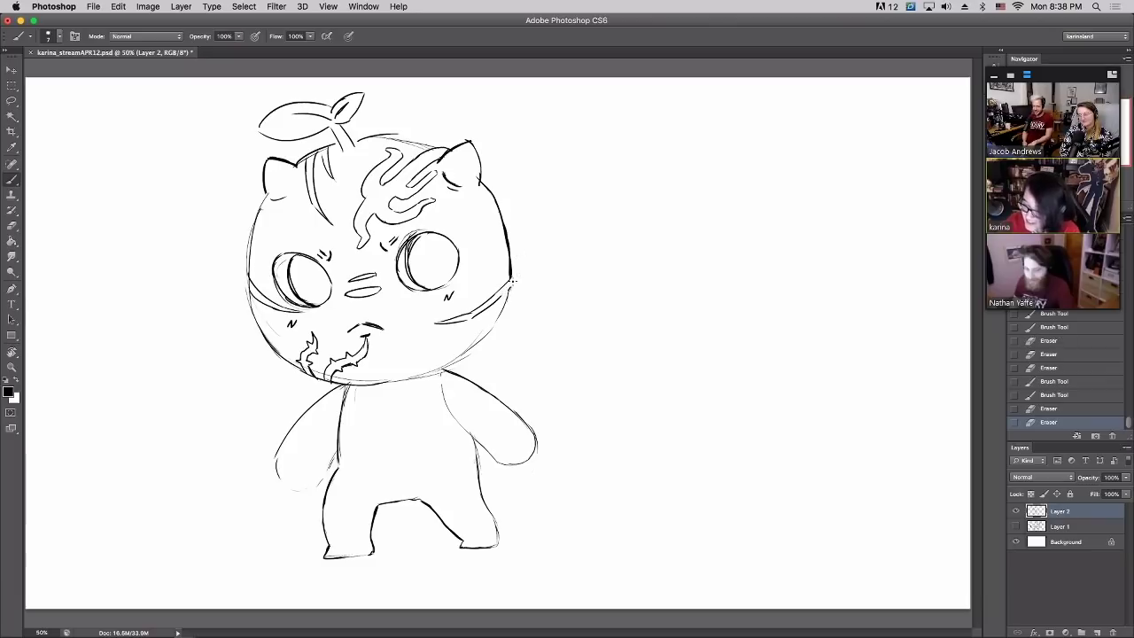
left_click_drag(509, 286, 507, 294)
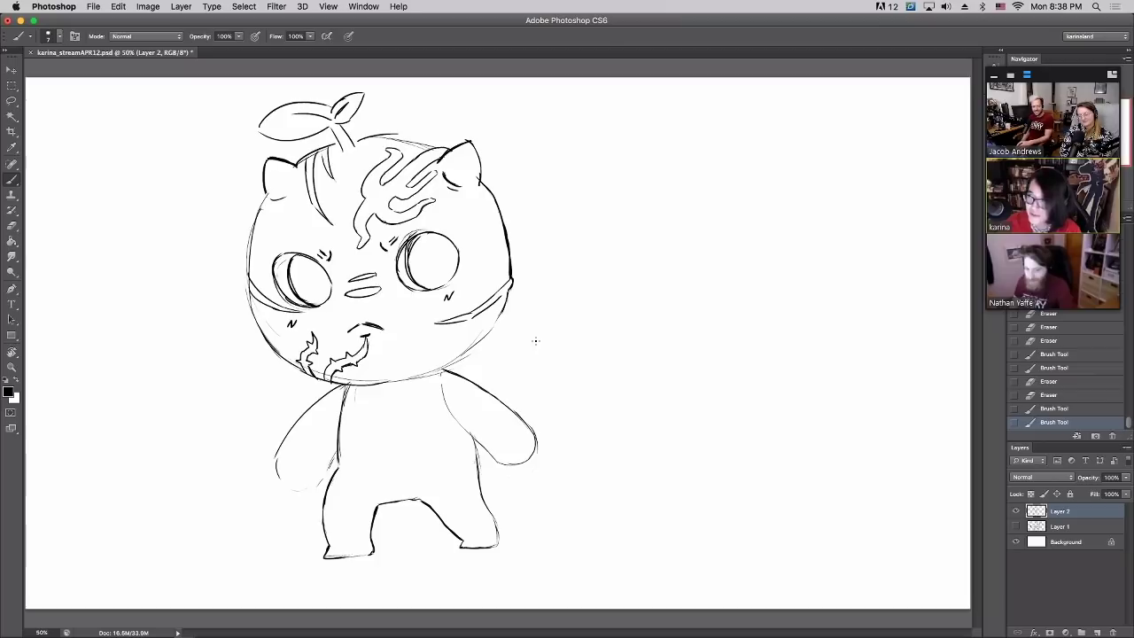
left_click_drag(247, 285, 242, 277)
left_click_drag(245, 275, 237, 248)
mouse_move(246, 286)
left_mouse_down()
mouse_move(252, 312)
mouse_move(252, 235)
left_mouse_up()
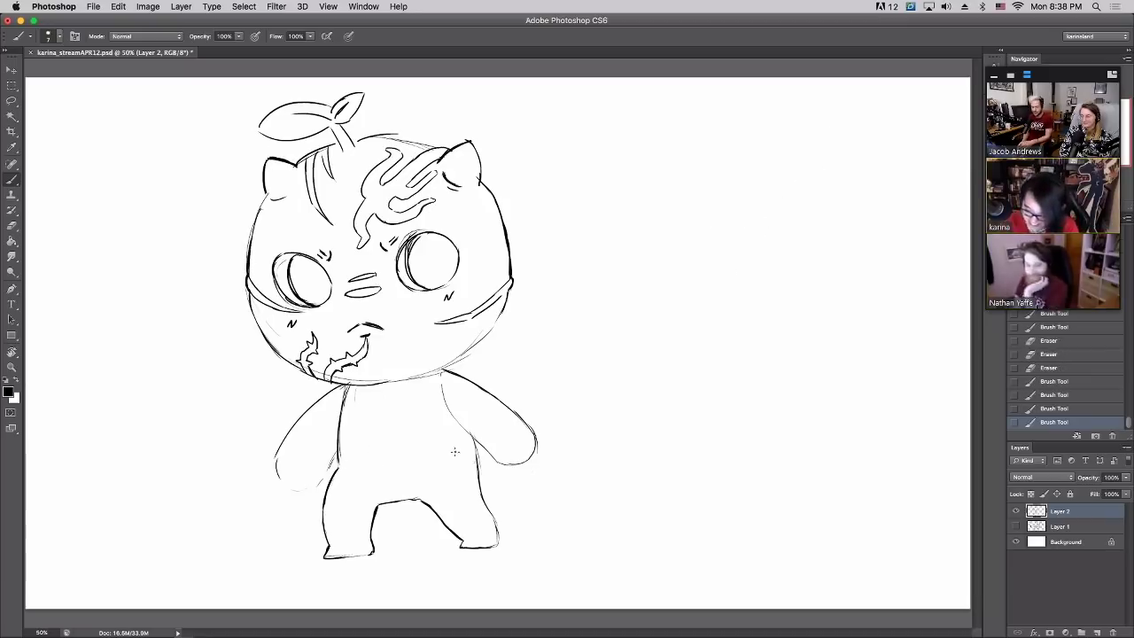
Turn the lower body into pants with a waistline across the hips, zigzag cuffs above both feet and a short fly line
mouse_move(427, 457)
left_mouse_down()
mouse_move(339, 466)
mouse_move(478, 458)
left_mouse_up()
key("super+z")
left_click_drag(324, 536, 369, 530)
mouse_move(454, 524)
left_mouse_down()
mouse_move(459, 536)
mouse_move(479, 509)
left_mouse_up()
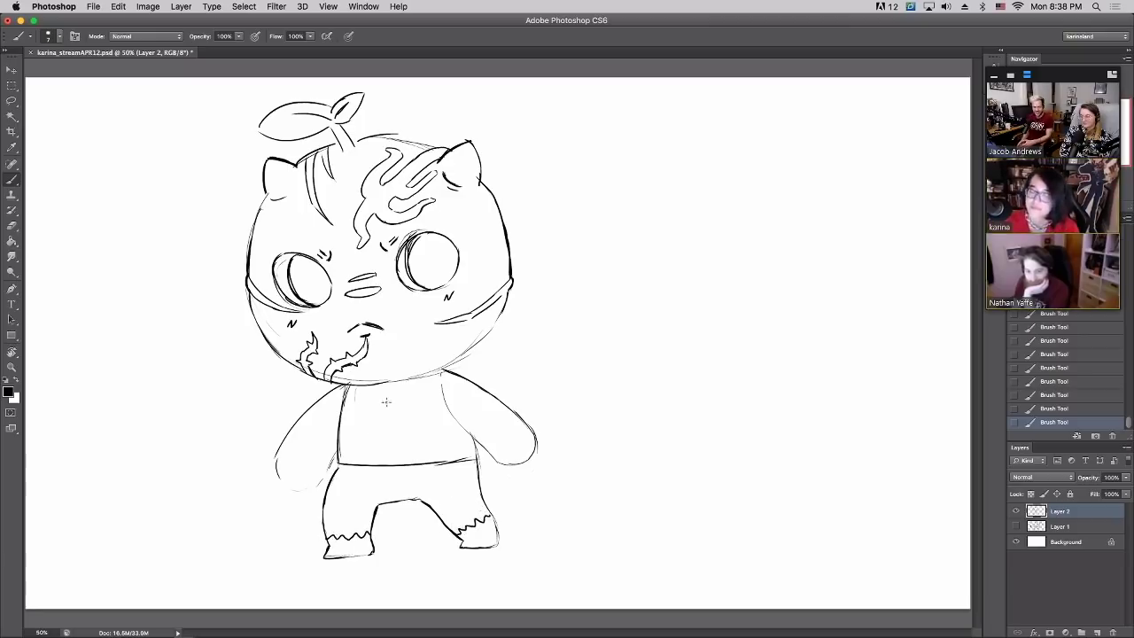
left_click_drag(388, 463, 388, 478)
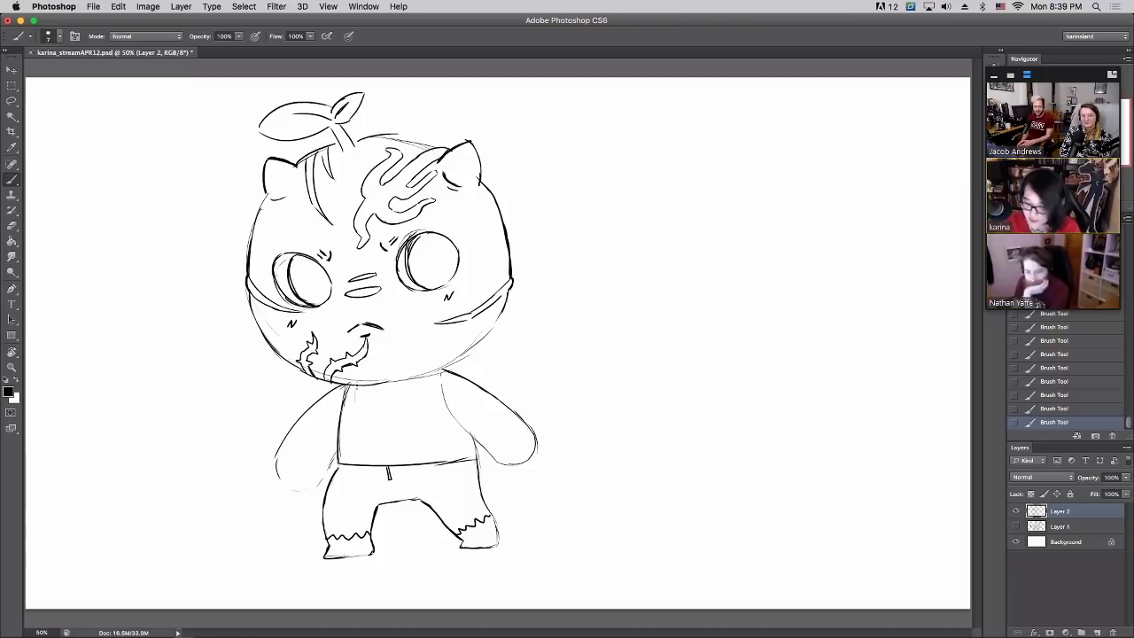
Draw thorny vine markings hanging from the neck on the left chest and climbing from the waist on the right, erasing stray lines
mouse_move(355, 384)
left_mouse_down()
mouse_move(348, 438)
mouse_move(360, 450)
mouse_move(366, 390)
mouse_move(393, 441)
mouse_move(376, 393)
mouse_move(348, 435)
mouse_move(372, 395)
mouse_move(352, 435)
mouse_move(362, 413)
mouse_move(383, 425)
left_mouse_up()
left_click(352, 424)
left_click(374, 412)
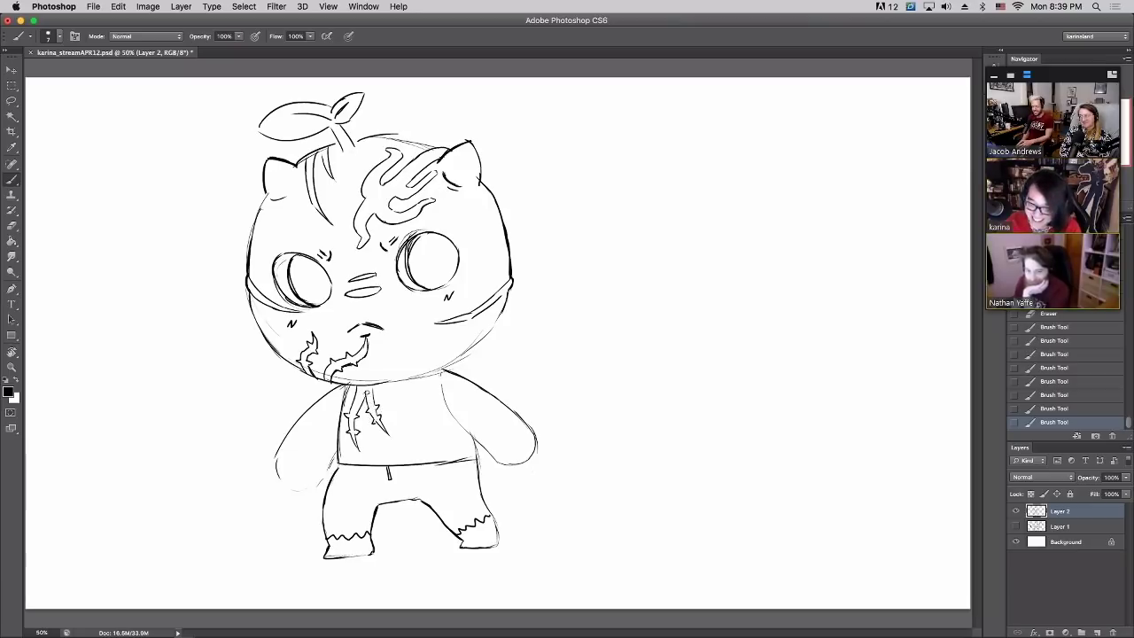
left_click_drag(363, 389, 369, 392)
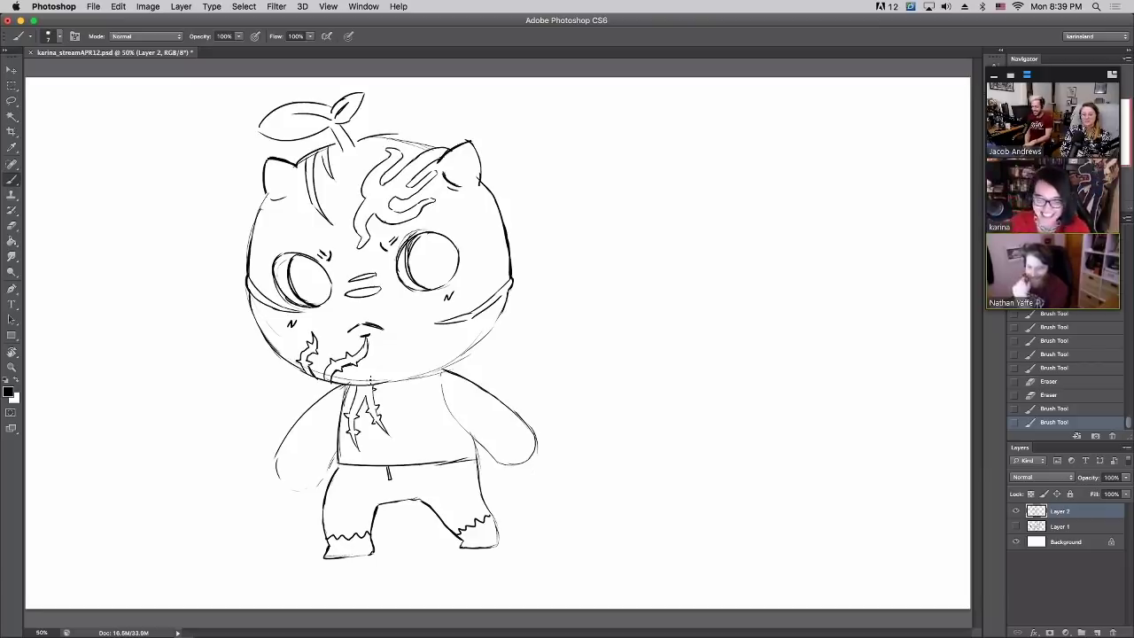
mouse_move(426, 462)
left_mouse_down()
mouse_move(410, 395)
mouse_move(413, 416)
mouse_move(450, 453)
mouse_move(414, 438)
mouse_move(428, 453)
mouse_move(450, 446)
mouse_move(436, 464)
mouse_move(429, 438)
mouse_move(450, 455)
left_mouse_up()
key("e")
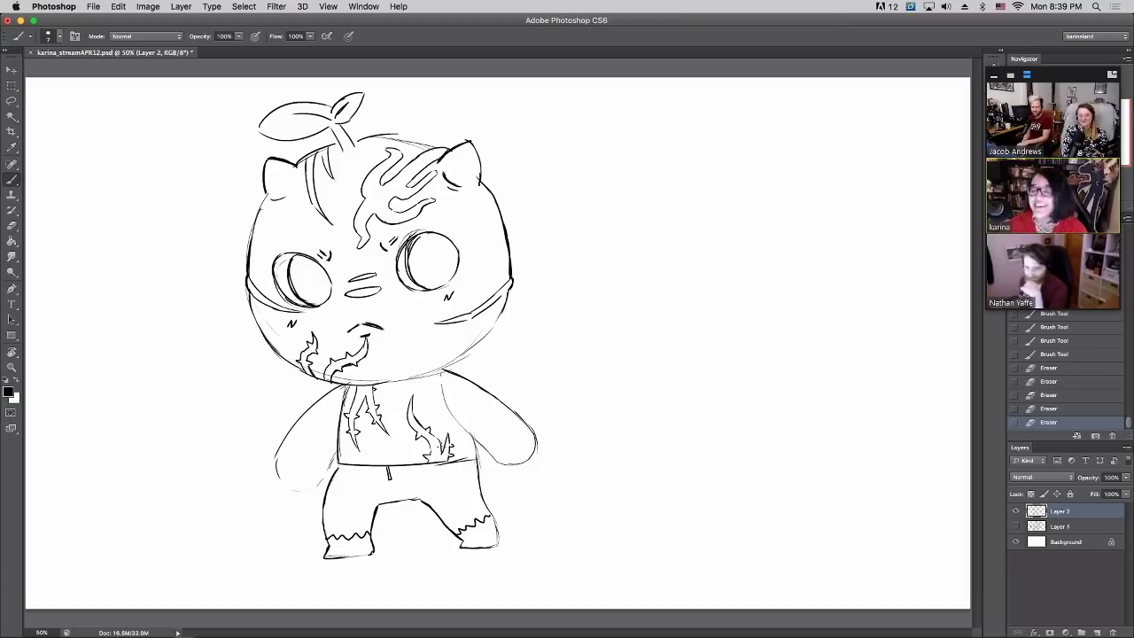
Draw a paw pad and finger lines on each hand, and clean up and darken the arm and shoulder outlines
mouse_move(278, 474)
left_mouse_down()
mouse_move(310, 487)
mouse_move(300, 488)
mouse_move(316, 482)
mouse_move(300, 460)
mouse_move(316, 457)
mouse_move(292, 486)
left_mouse_up()
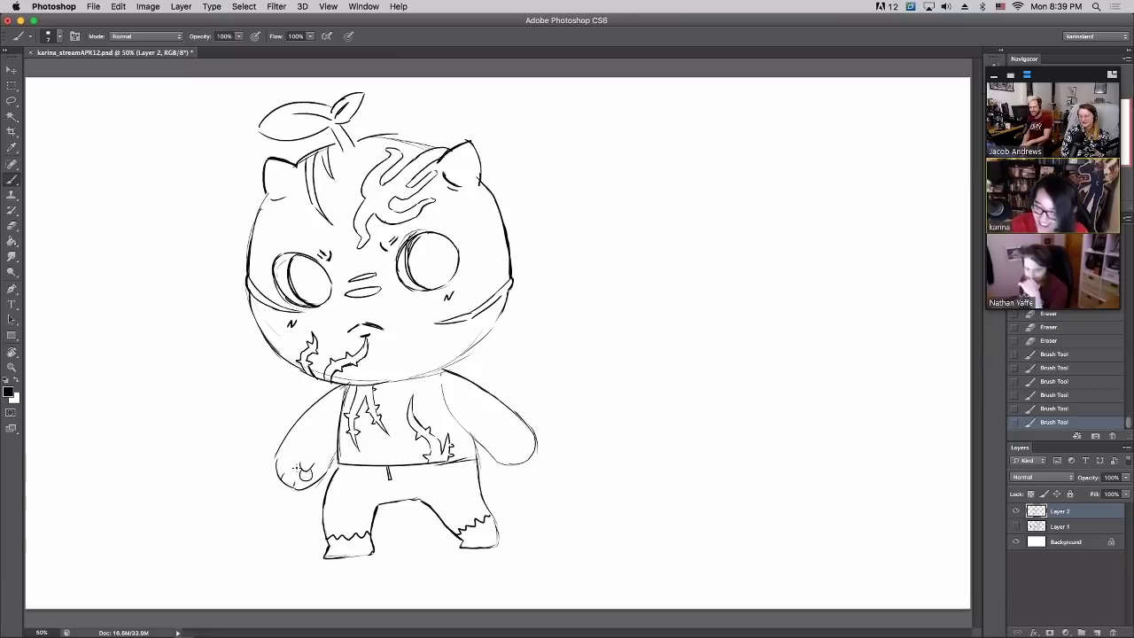
mouse_move(506, 440)
left_mouse_down()
mouse_move(502, 457)
mouse_move(515, 456)
left_mouse_up()
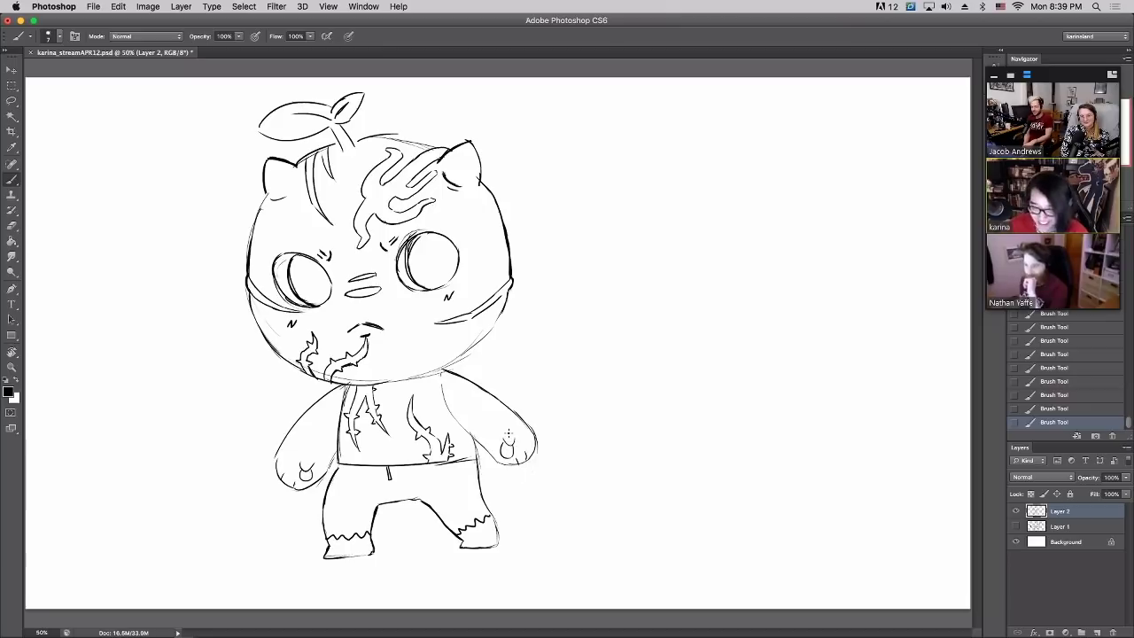
key("e")
left_click_drag(340, 401, 346, 390)
mouse_move(342, 406)
left_mouse_down()
mouse_move(349, 388)
mouse_move(372, 382)
left_mouse_up()
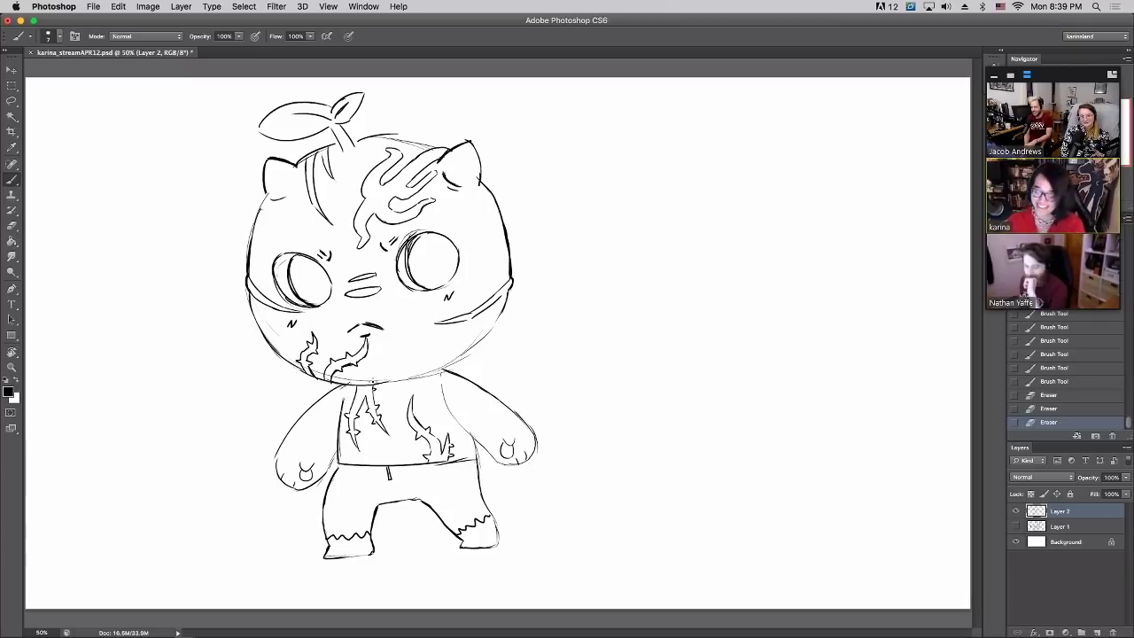
mouse_move(441, 387)
left_mouse_down()
mouse_move(453, 436)
mouse_move(496, 461)
left_mouse_up()
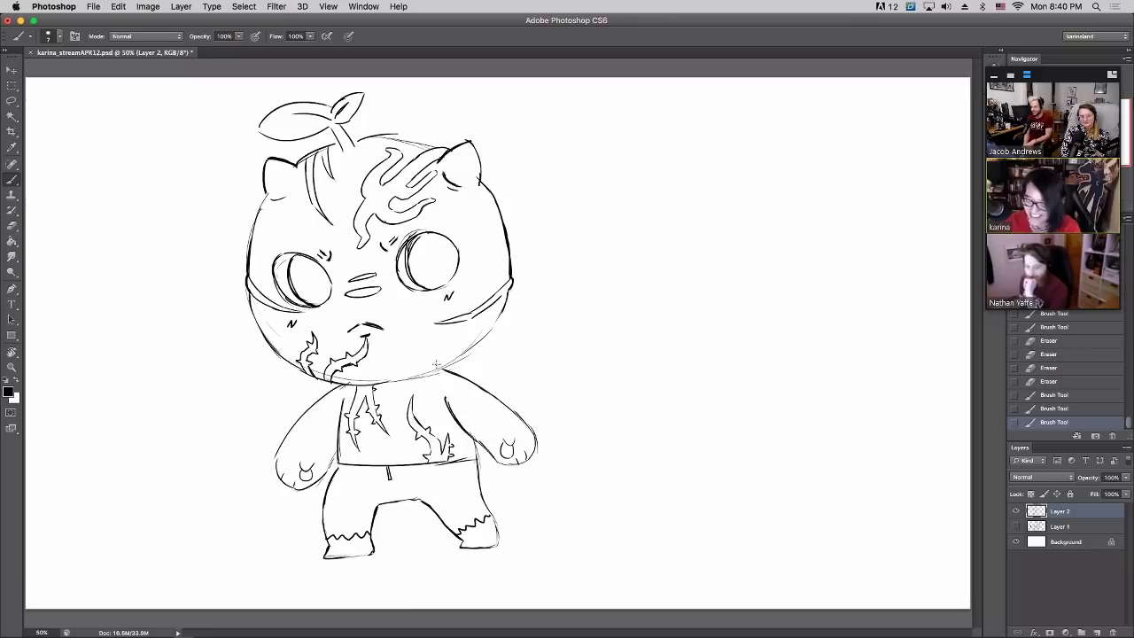
mouse_move(277, 463)
left_mouse_down()
mouse_move(327, 394)
mouse_move(353, 383)
left_mouse_up()
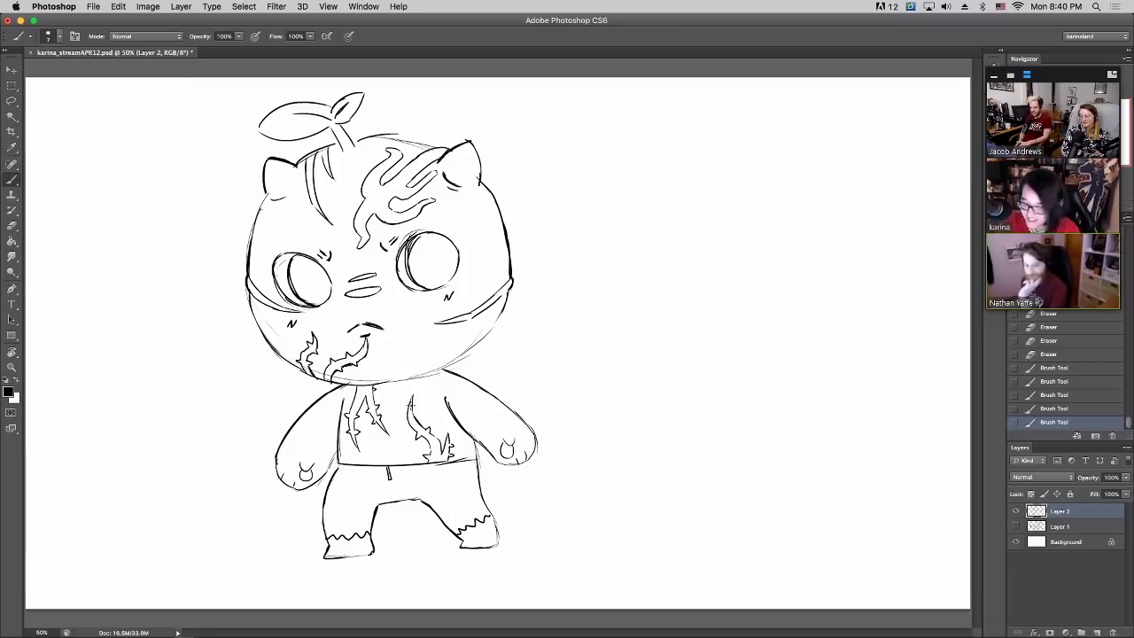
Draw a pair of small leaves atop the right chest vine and redraw the short stroke at the right shoulder
mouse_move(424, 401)
left_mouse_down()
mouse_move(413, 397)
mouse_move(436, 399)
mouse_move(426, 413)
mouse_move(432, 381)
mouse_move(428, 395)
left_mouse_up()
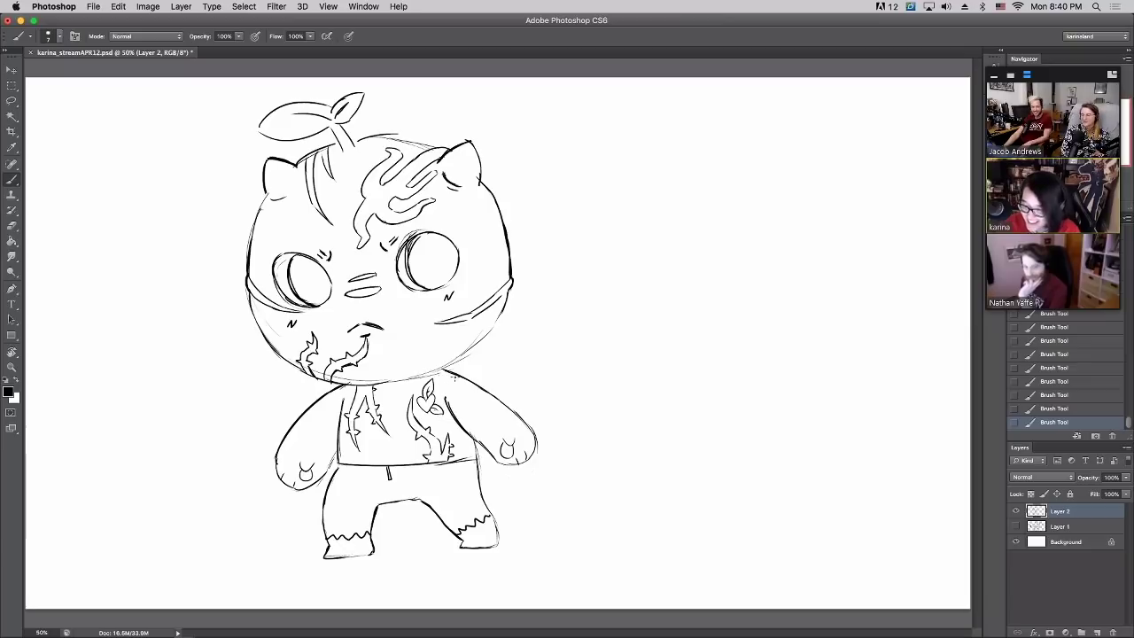
left_click(1050, 409)
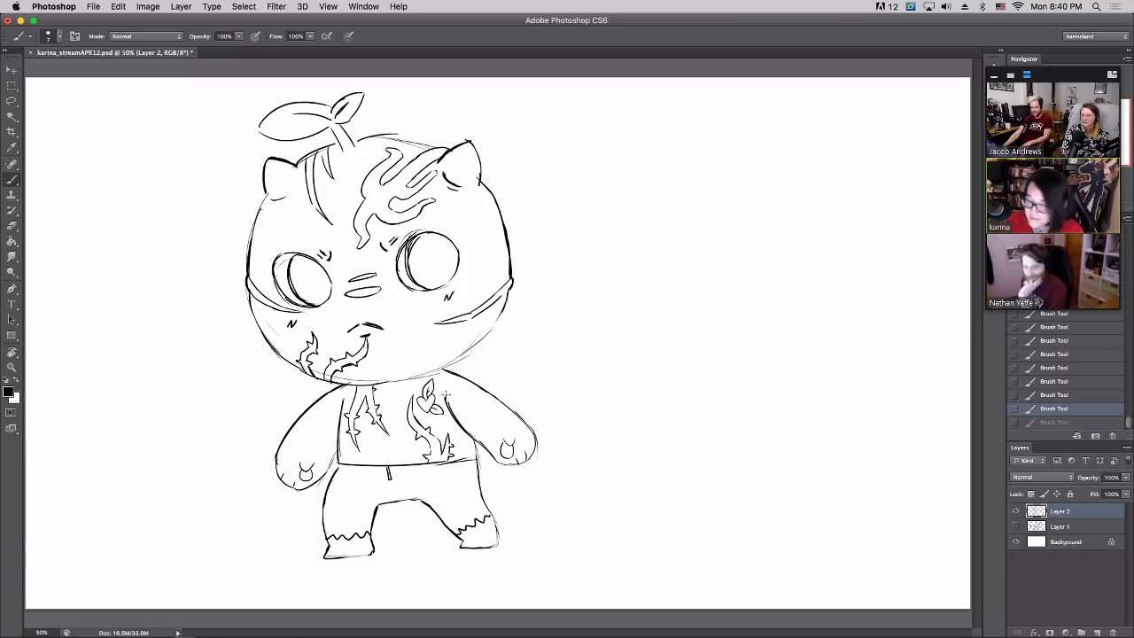
left_click_drag(446, 395, 453, 379)
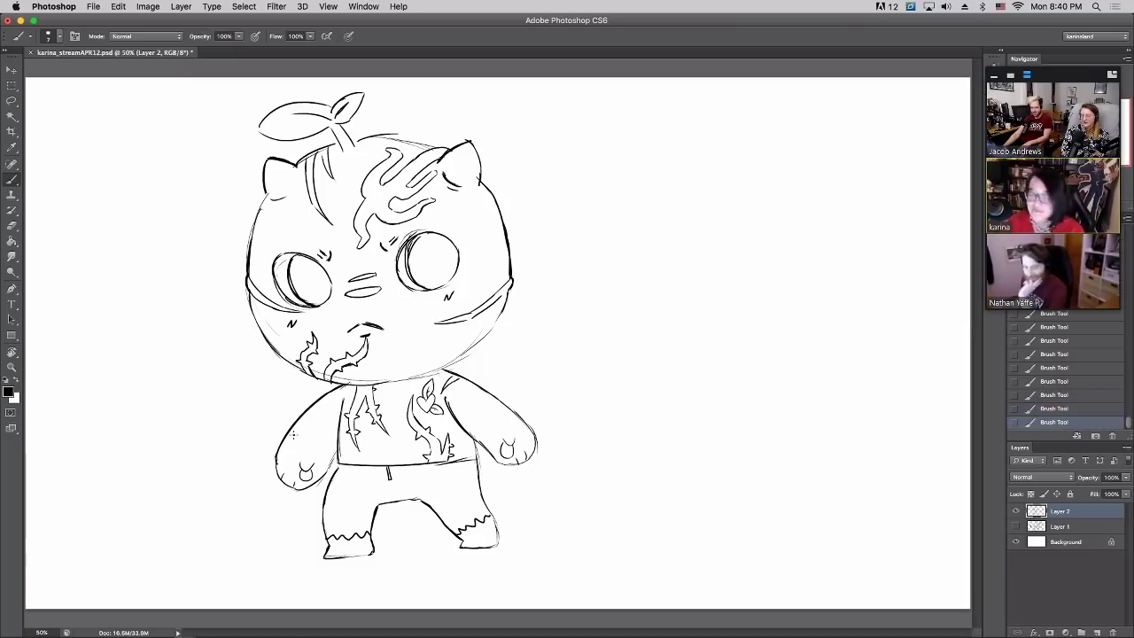
Draw a thorny vine band around each upper arm and add tapering stripes on the right forearm
mouse_move(293, 431)
left_mouse_down()
mouse_move(316, 427)
mouse_move(290, 421)
mouse_move(297, 414)
mouse_move(342, 419)
left_mouse_up()
mouse_move(471, 390)
left_mouse_down()
mouse_move(458, 417)
mouse_move(471, 386)
left_mouse_up()
left_click_drag(314, 411, 310, 422)
mouse_move(310, 426)
left_mouse_down()
mouse_move(322, 438)
mouse_move(303, 426)
mouse_move(312, 408)
left_mouse_up()
mouse_move(470, 399)
left_mouse_down()
mouse_move(454, 409)
mouse_move(461, 399)
mouse_move(491, 429)
mouse_move(500, 418)
left_mouse_up()
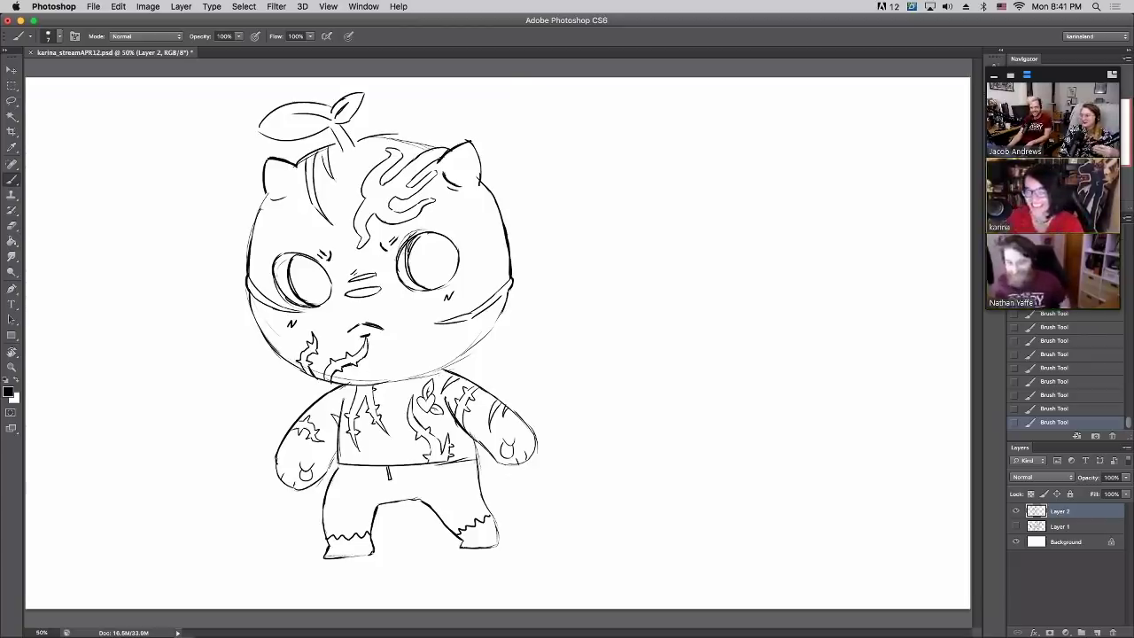
Move the whole creature drawing slightly down on the canvas and return to the Brush tool
key("v")
left_click_drag(426, 307, 427, 325)
key("b")
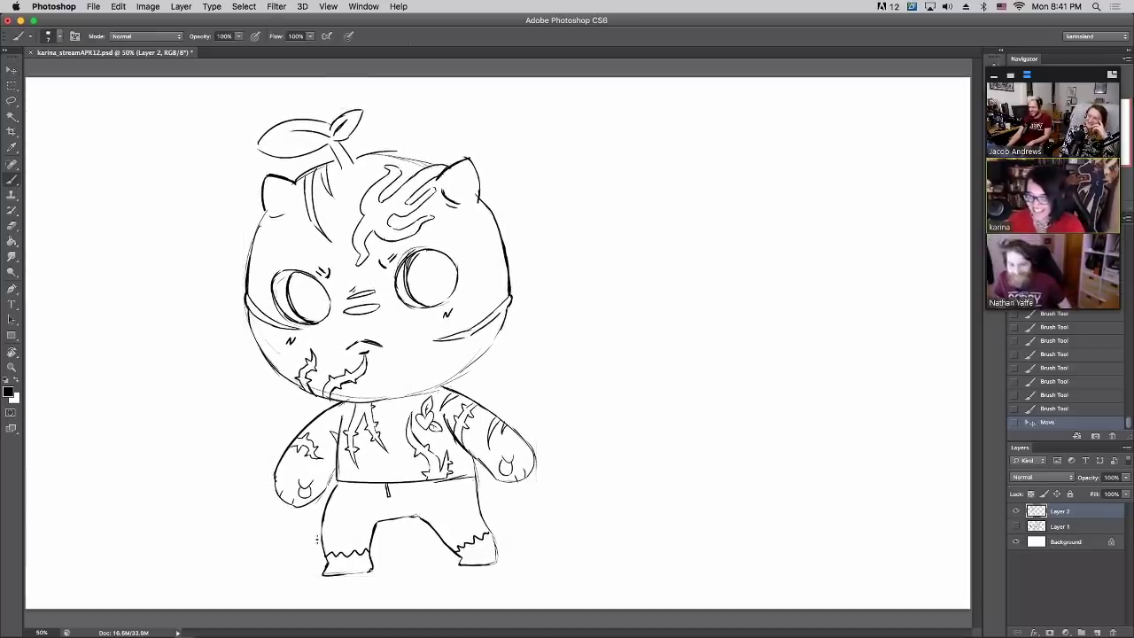
Redraw the outer outlines of both legs with darker curves down to the cuffs and erase the leftover sketch lines
left_click_drag(331, 491, 323, 555)
left_click_drag(342, 476, 328, 489)
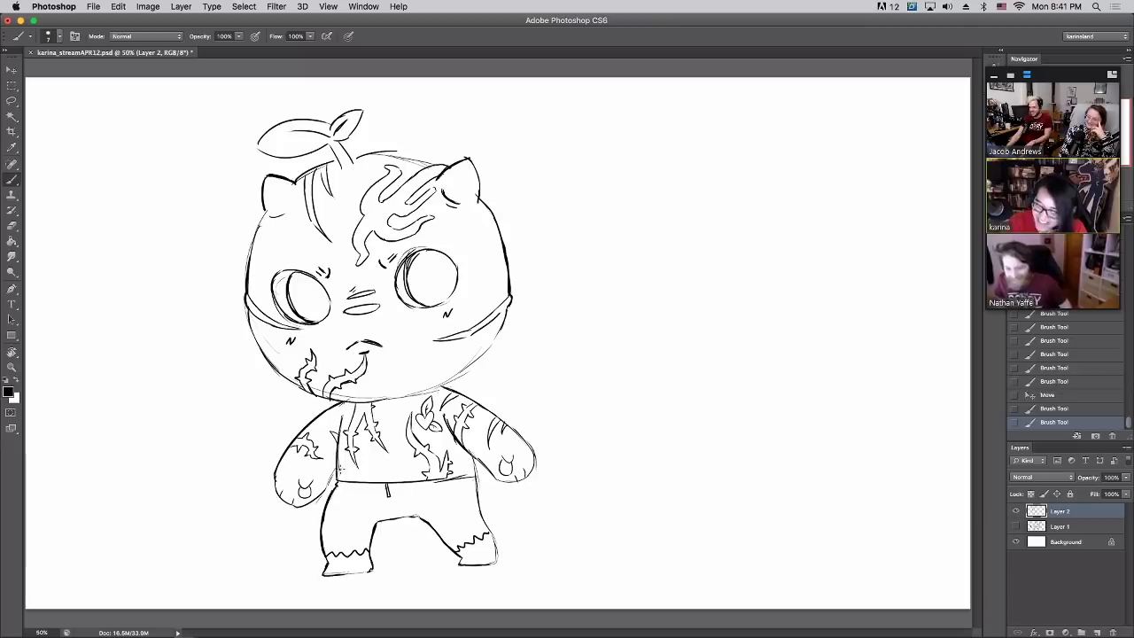
left_click_drag(468, 454, 475, 475)
left_click_drag(464, 457, 493, 538)
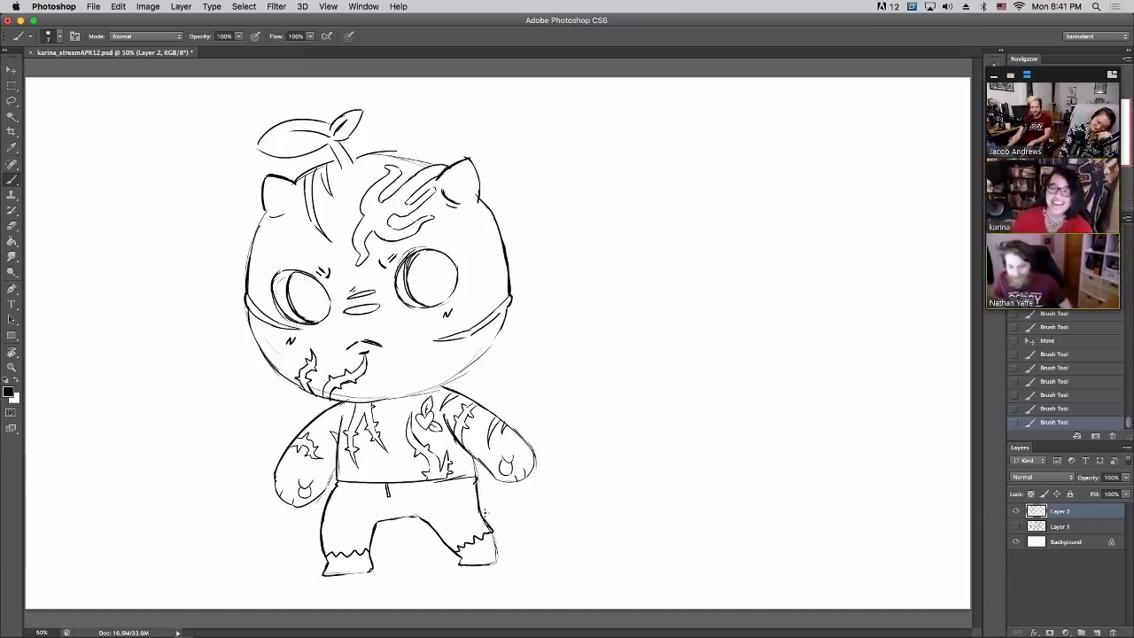
key("e")
mouse_move(467, 494)
left_mouse_down()
mouse_move(477, 510)
mouse_move(477, 493)
mouse_move(467, 509)
left_mouse_up()
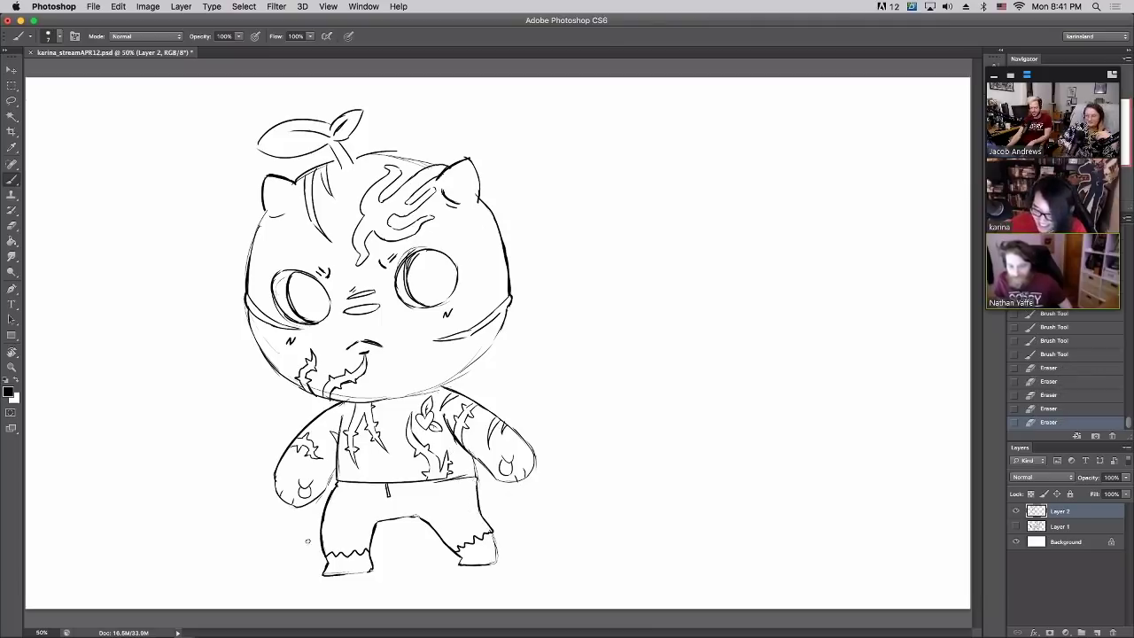
left_click_drag(323, 527, 325, 558)
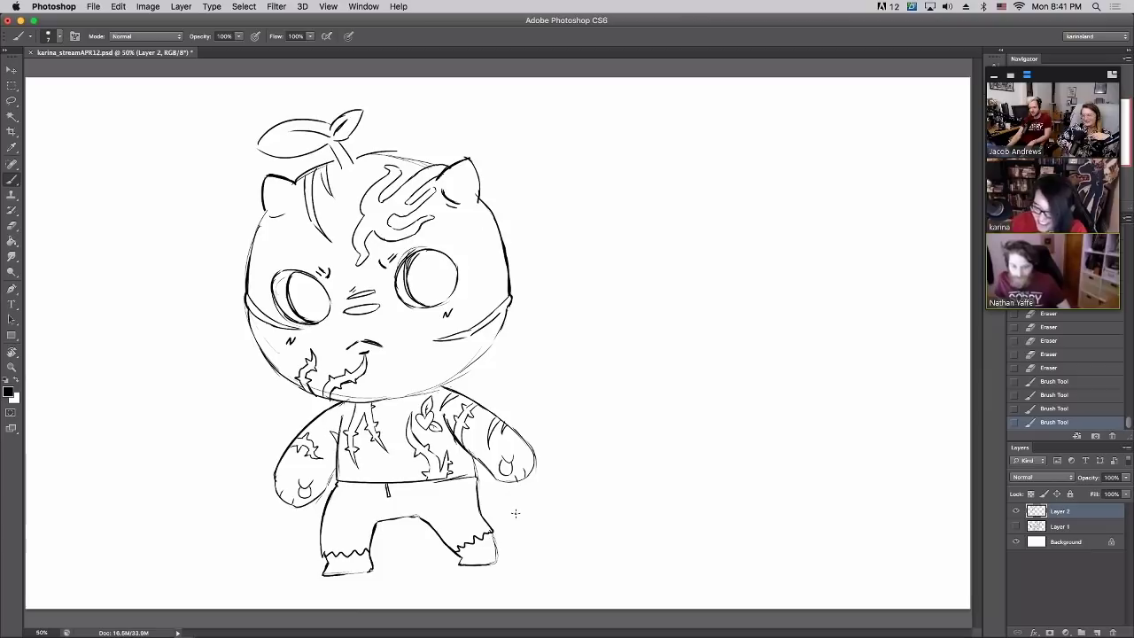
Add short toe lines to both feet
left_click_drag(335, 567, 348, 576)
left_click_drag(342, 567, 352, 578)
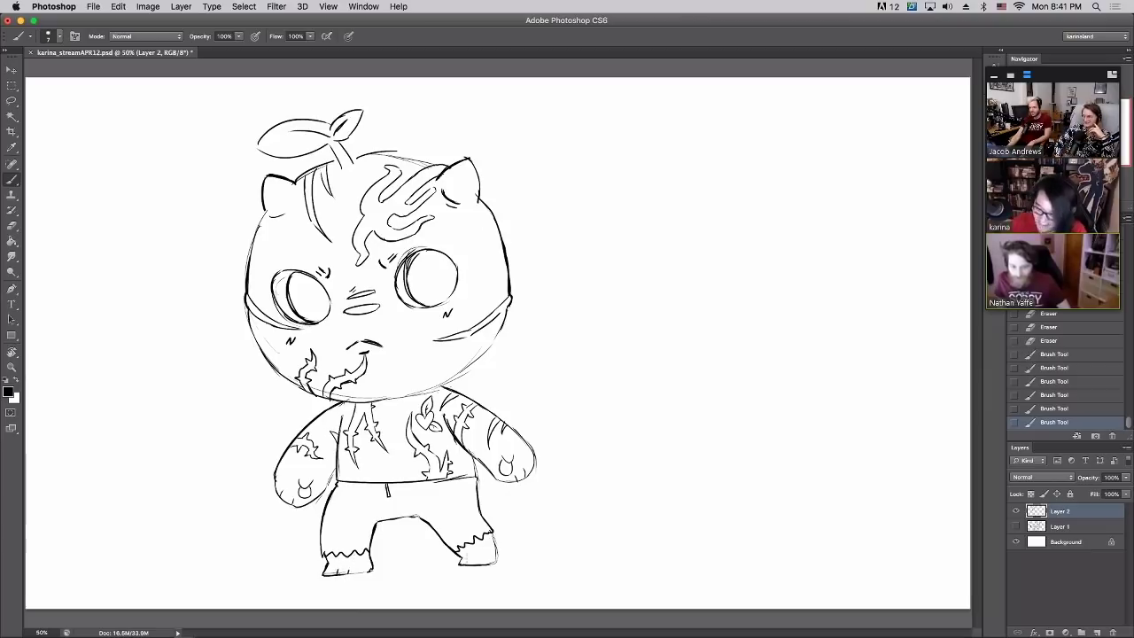
left_click_drag(464, 554, 484, 562)
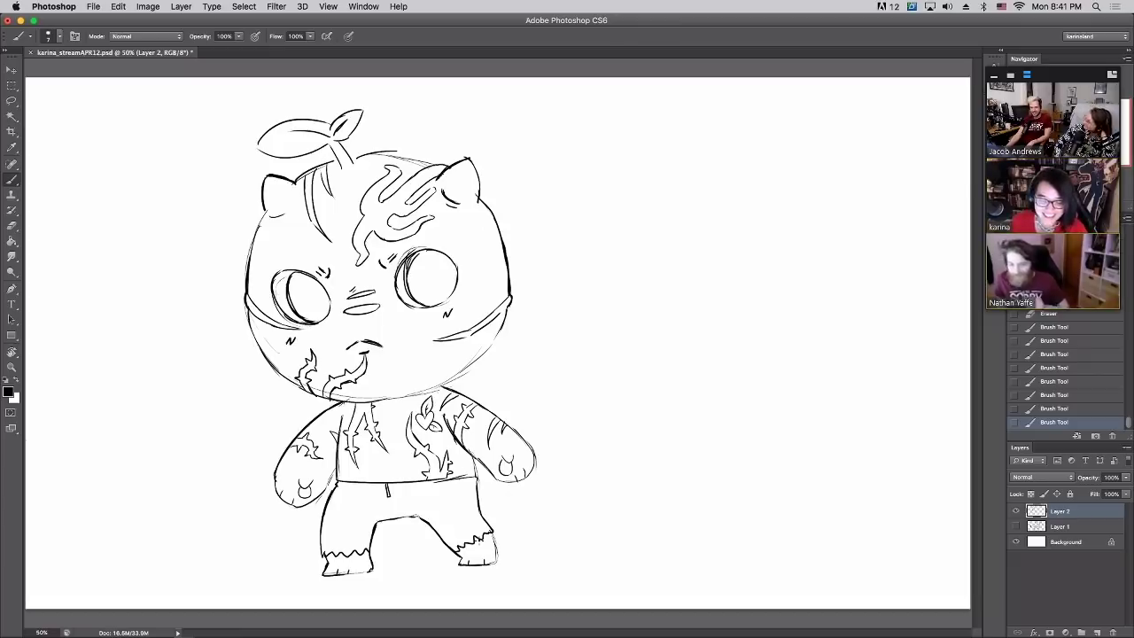
Add a small spike at the torso's lower left corner and short tapering stripes on both sides of the head
left_click_drag(344, 473, 351, 480)
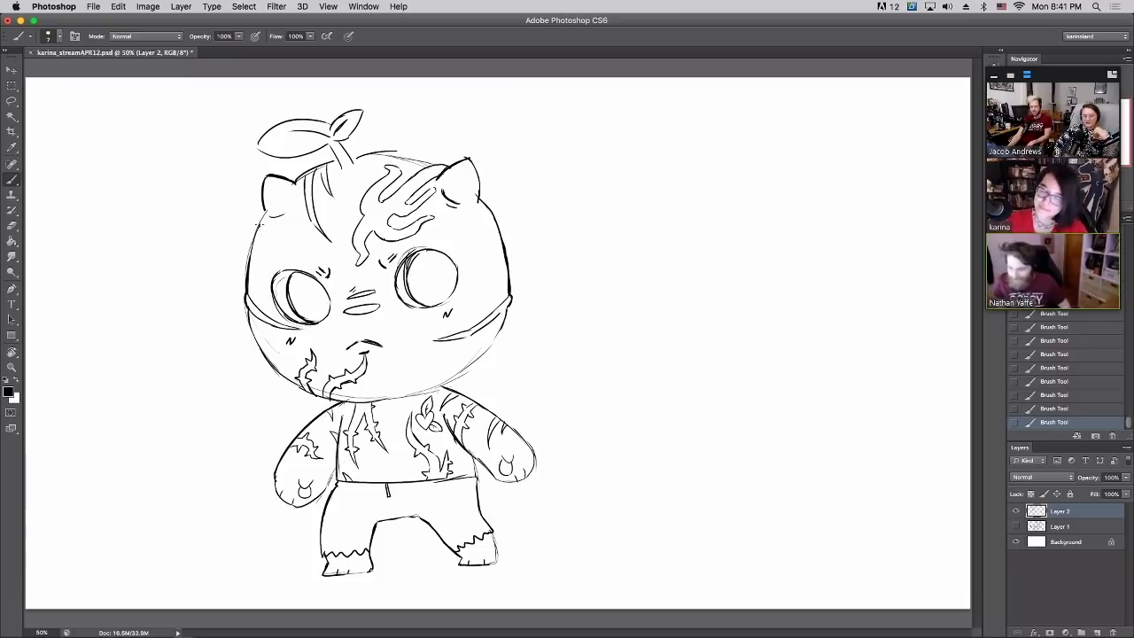
left_click_drag(252, 235, 265, 252)
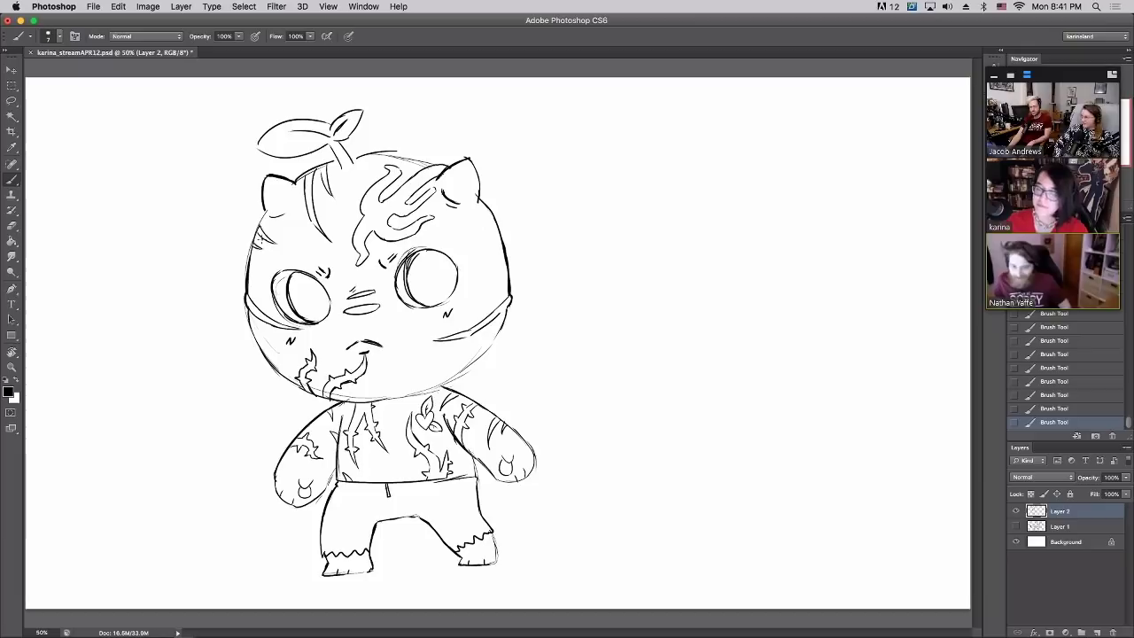
mouse_move(500, 227)
left_mouse_down()
mouse_move(474, 264)
mouse_move(506, 246)
left_mouse_up()
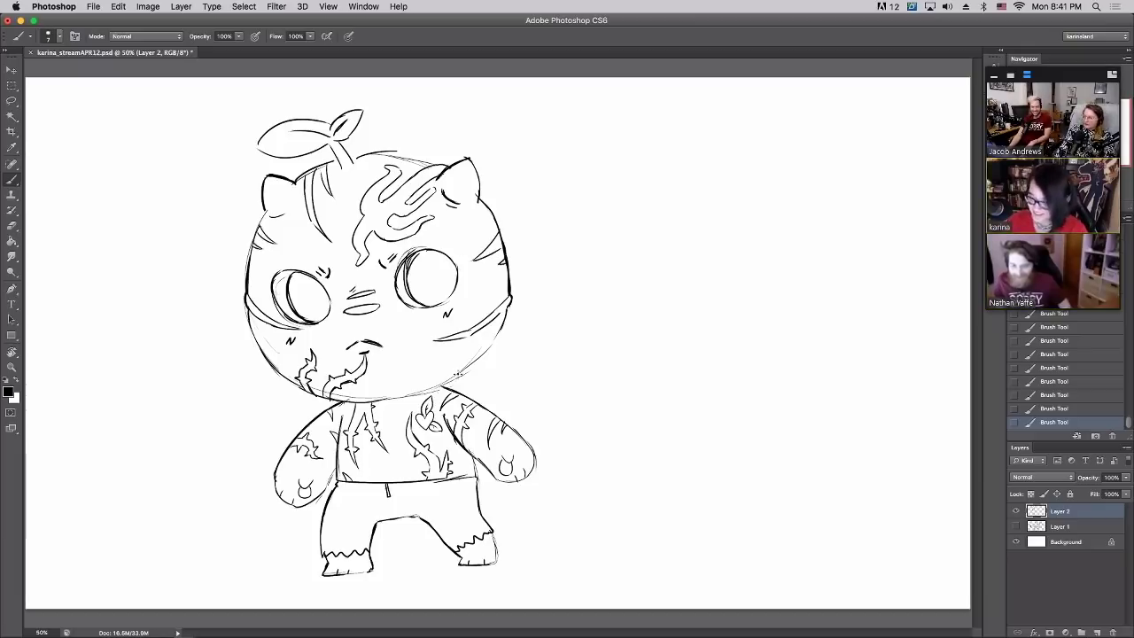
Add a small thorny mark to the creature's lower right cheek and shade both eyes and the pants with diagonal hatching
mouse_move(452, 364)
left_mouse_down()
mouse_move(446, 356)
mouse_move(466, 369)
left_mouse_up()
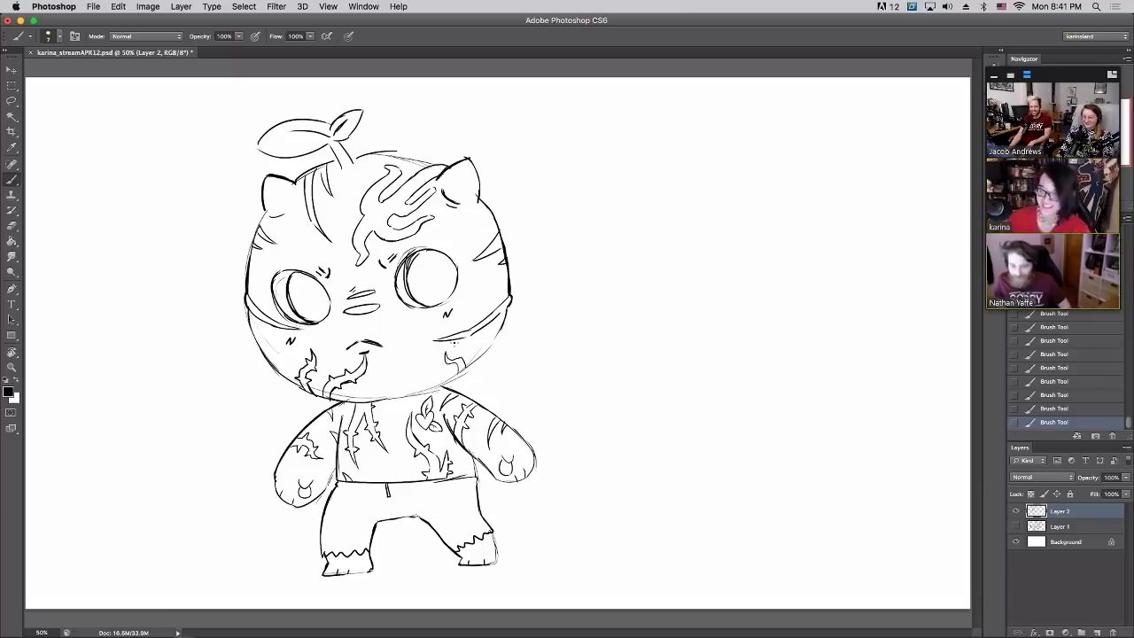
left_click_drag(285, 280, 325, 319)
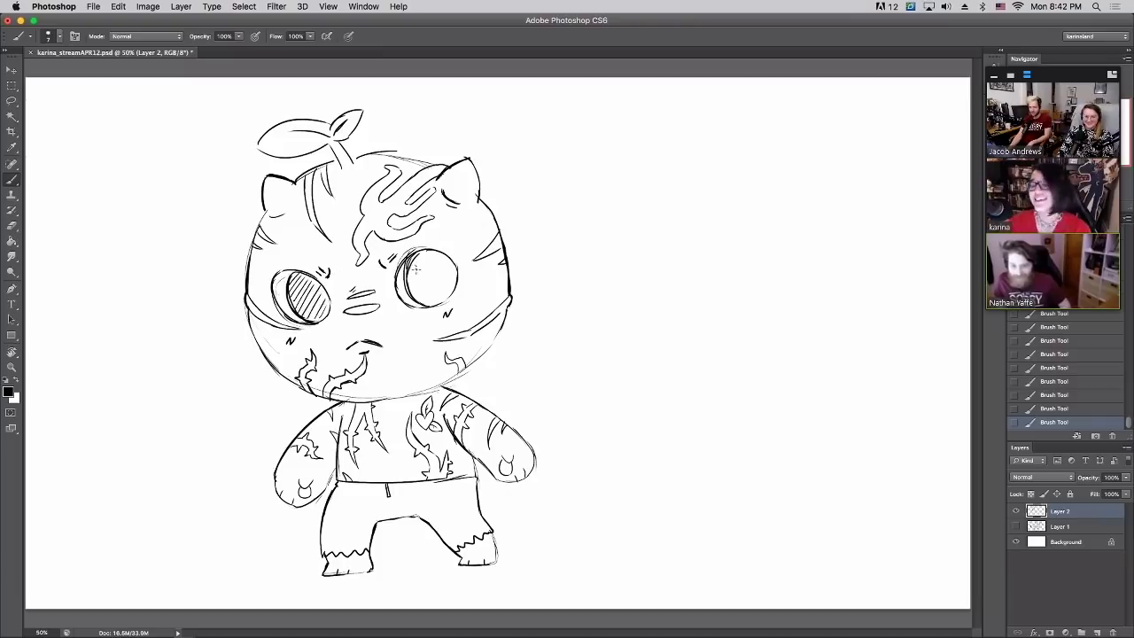
mouse_move(422, 250)
left_mouse_down()
mouse_move(413, 281)
mouse_move(450, 292)
left_mouse_up()
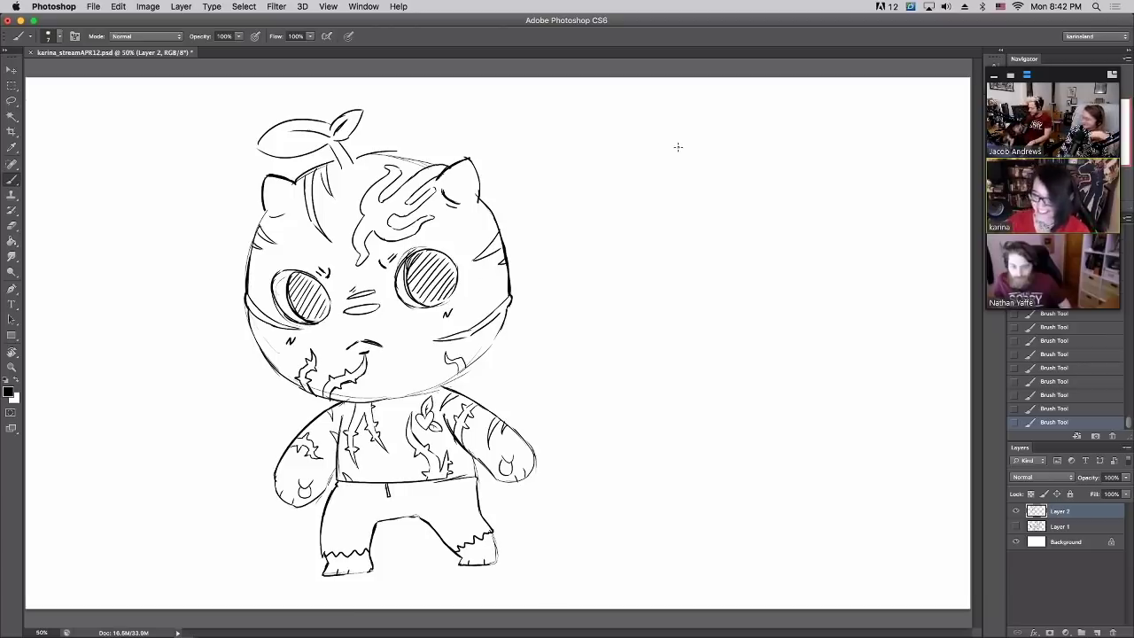
mouse_move(319, 541)
left_mouse_down()
mouse_move(361, 546)
mouse_move(352, 499)
mouse_move(412, 518)
mouse_move(405, 494)
mouse_move(449, 498)
mouse_move(459, 524)
mouse_move(452, 511)
mouse_move(480, 497)
left_mouse_up()
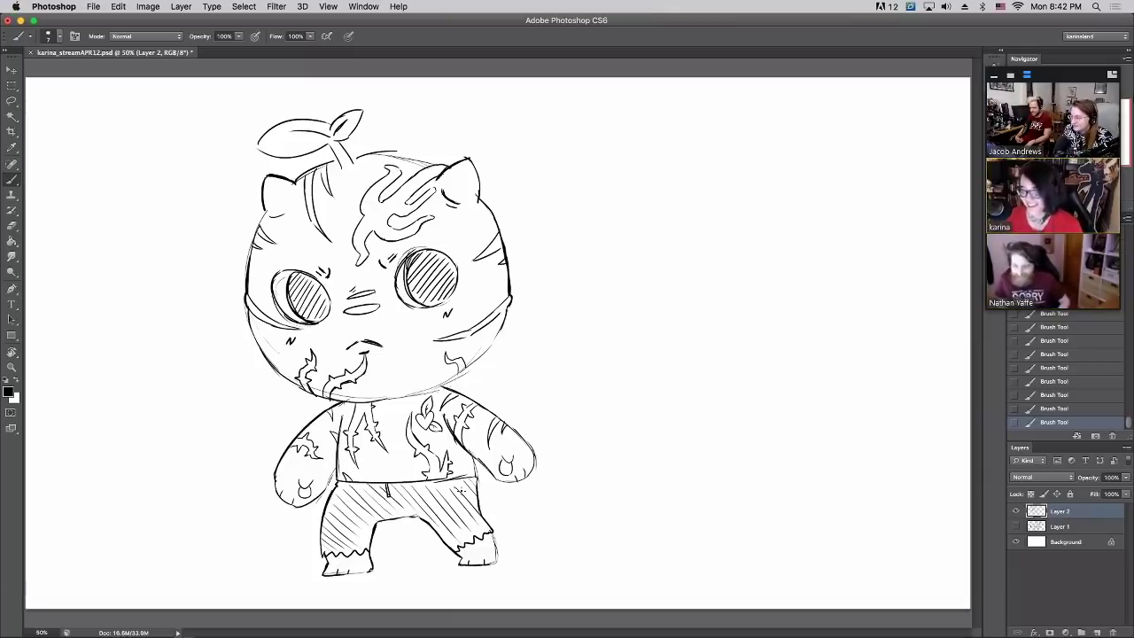
Sketch a tall, slim human figure beside the creature with an oval head, neck, long body, legs and feet
mouse_move(656, 216)
left_mouse_down()
mouse_move(706, 202)
mouse_move(671, 179)
left_mouse_up()
mouse_move(673, 237)
left_mouse_down()
mouse_move(687, 246)
mouse_move(644, 335)
left_mouse_up()
left_click_drag(642, 378, 640, 413)
mouse_move(645, 326)
left_mouse_down()
mouse_move(665, 567)
mouse_move(673, 450)
mouse_move(709, 435)
mouse_move(714, 549)
mouse_move(744, 555)
mouse_move(722, 409)
left_mouse_up()
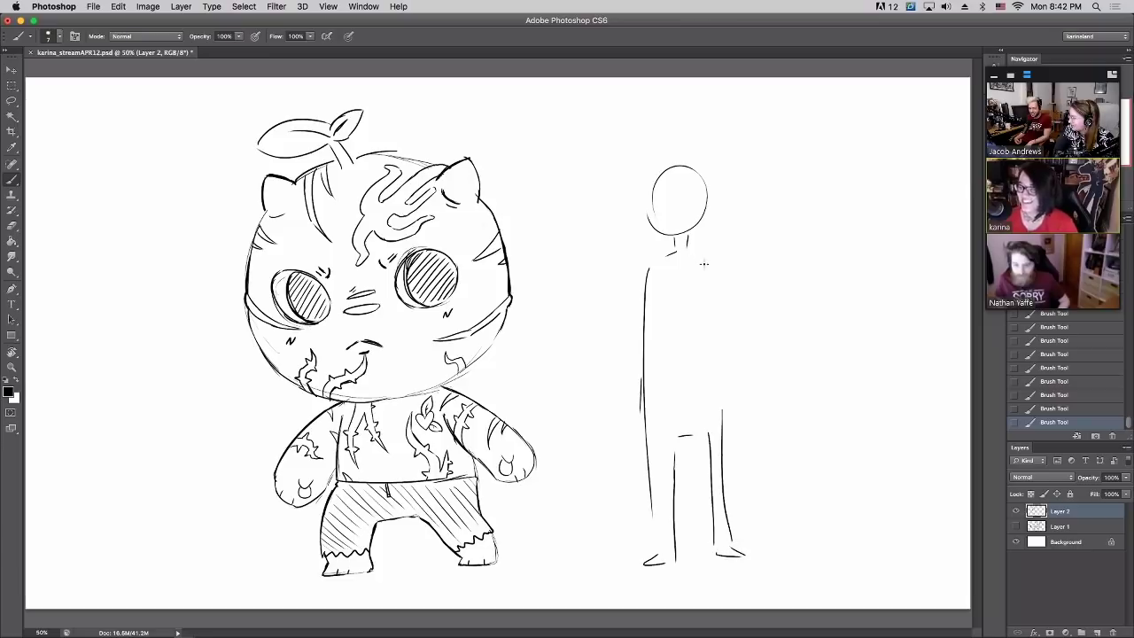
left_click_drag(693, 253, 717, 355)
Draw bangs and long wavy hair around the figure's head and add simple eyes and a small mouth
mouse_move(662, 166)
left_mouse_down()
mouse_move(657, 201)
mouse_move(676, 196)
left_mouse_up()
mouse_move(690, 188)
left_mouse_down()
mouse_move(641, 232)
mouse_move(631, 268)
left_mouse_up()
left_click_drag(700, 175, 719, 261)
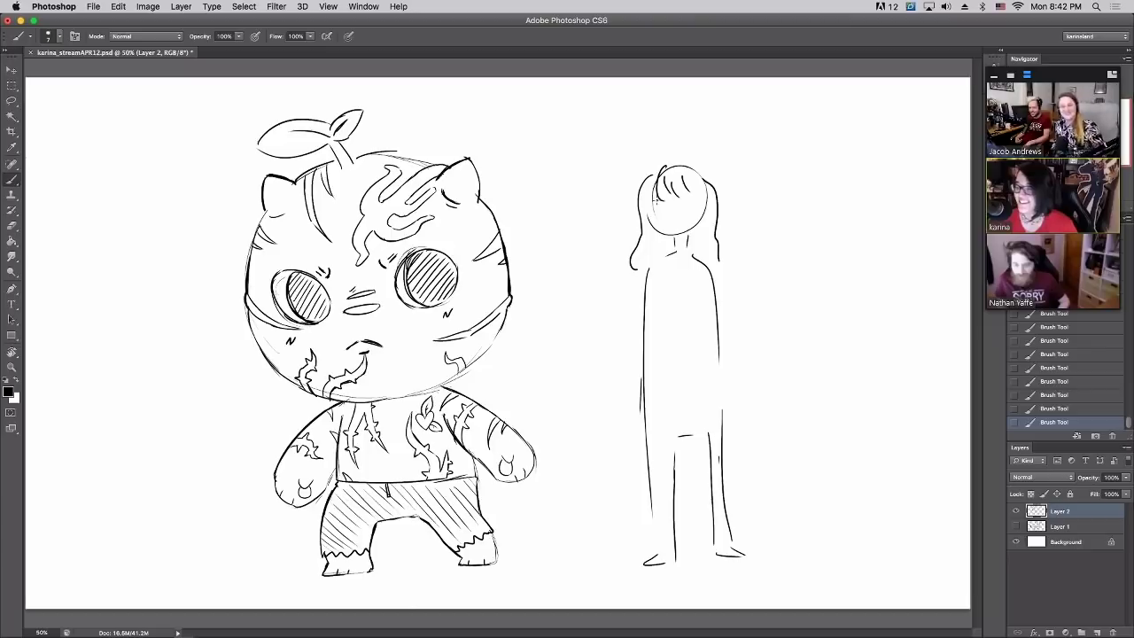
left_click_drag(655, 200, 672, 198)
mouse_move(659, 202)
left_mouse_down()
mouse_move(701, 194)
mouse_move(682, 216)
left_mouse_up()
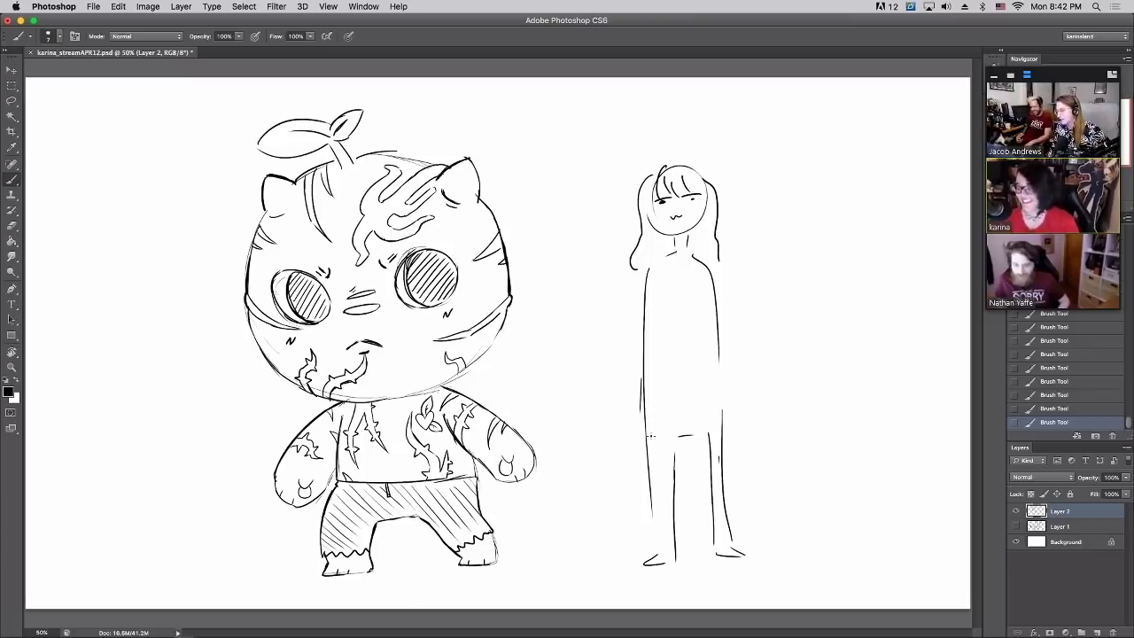
Dress the figure with a shirt hem, pointed collar and long open jacket, and outline both arms
mouse_move(643, 434)
left_mouse_down()
mouse_move(683, 445)
mouse_move(682, 431)
mouse_move(718, 432)
left_mouse_up()
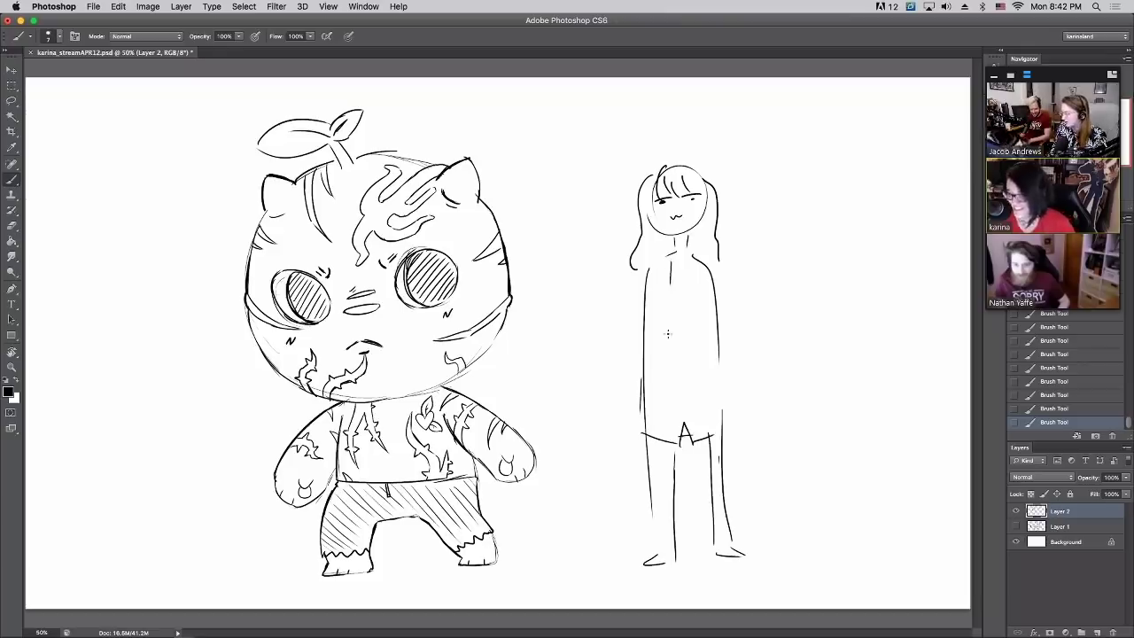
left_click_drag(671, 261, 667, 400)
mouse_move(671, 254)
left_mouse_down()
mouse_move(678, 246)
mouse_move(673, 268)
mouse_move(693, 268)
left_mouse_up()
mouse_move(678, 247)
left_mouse_down()
mouse_move(691, 257)
mouse_move(716, 405)
mouse_move(703, 405)
left_mouse_up()
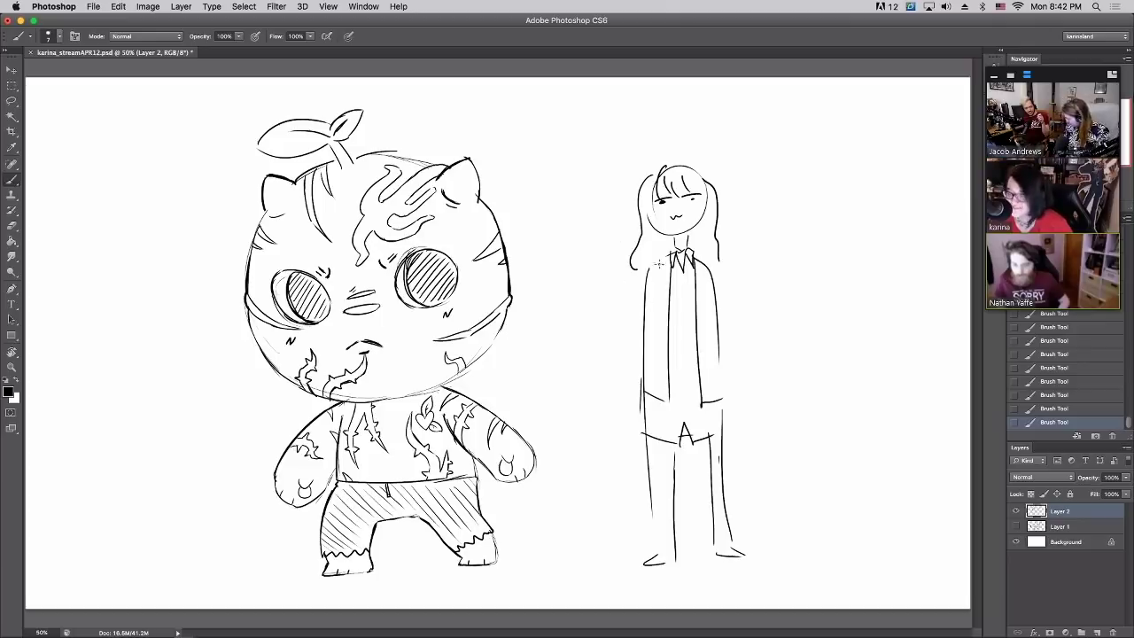
mouse_move(660, 262)
left_mouse_down()
mouse_move(622, 429)
mouse_move(644, 281)
mouse_move(715, 279)
mouse_move(747, 414)
left_mouse_up()
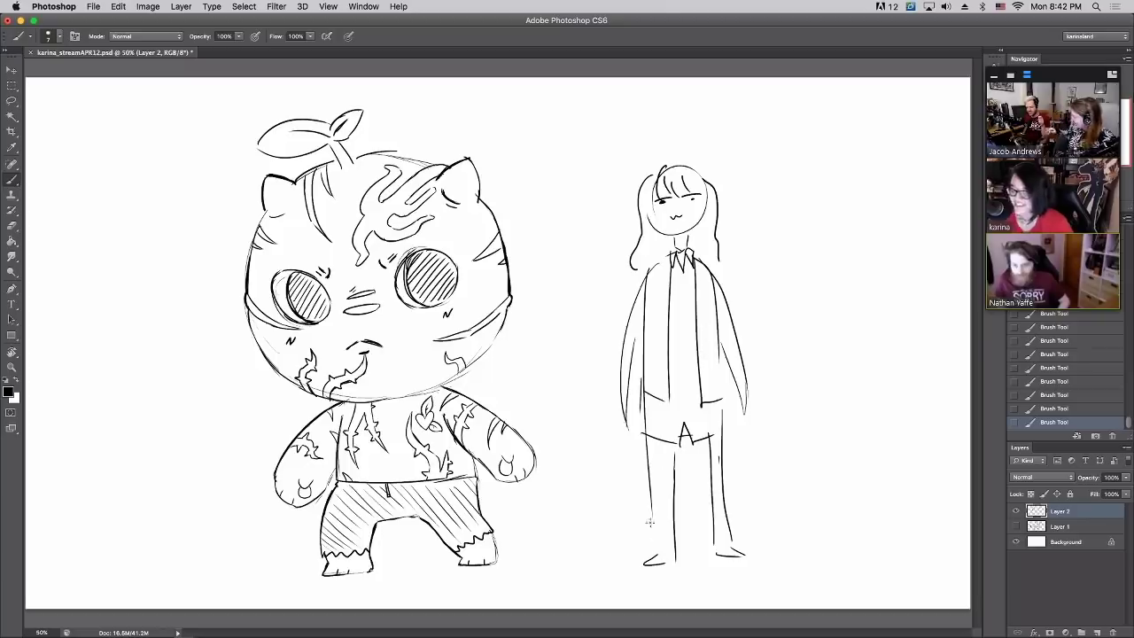
Draw boots on both of the figure's feet with dark bands on the legs just above them
mouse_move(652, 548)
left_mouse_down()
mouse_move(654, 558)
mouse_move(670, 517)
left_mouse_up()
left_click_drag(670, 517, 673, 557)
left_click_drag(654, 504, 671, 502)
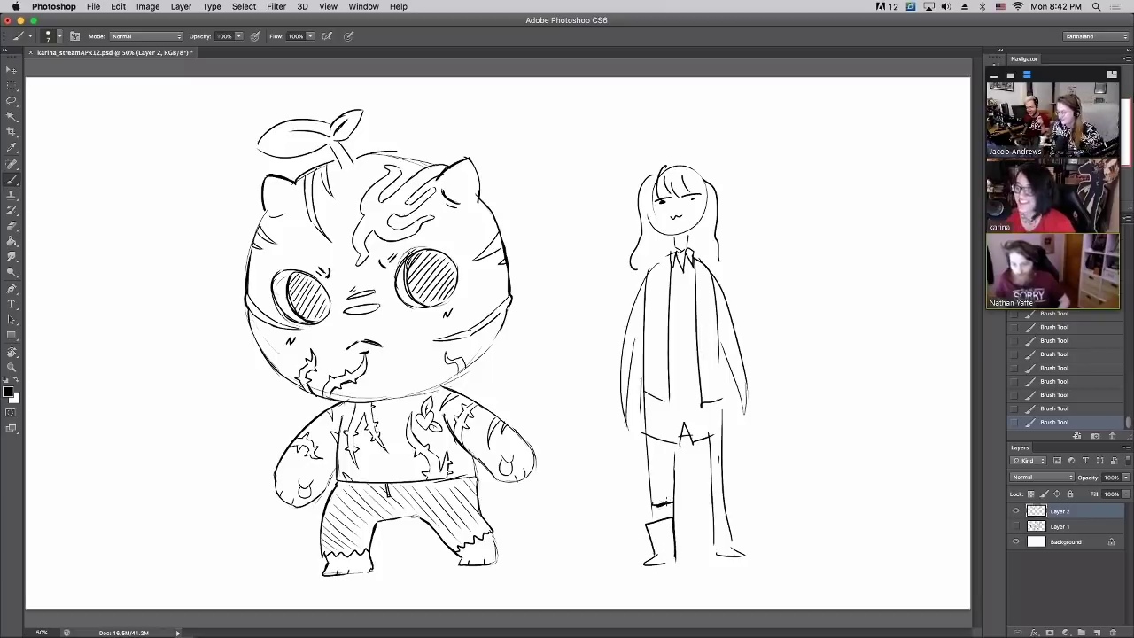
mouse_move(710, 549)
left_mouse_down()
mouse_move(726, 507)
mouse_move(746, 560)
left_mouse_up()
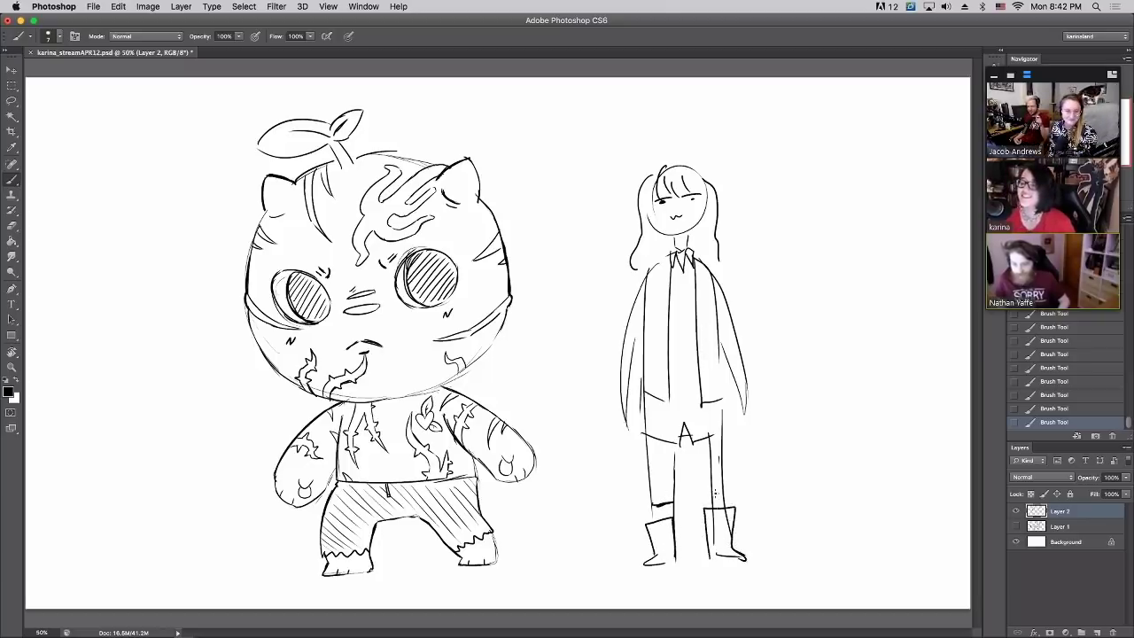
mouse_move(707, 495)
left_mouse_down()
mouse_move(723, 498)
mouse_move(710, 440)
left_mouse_up()
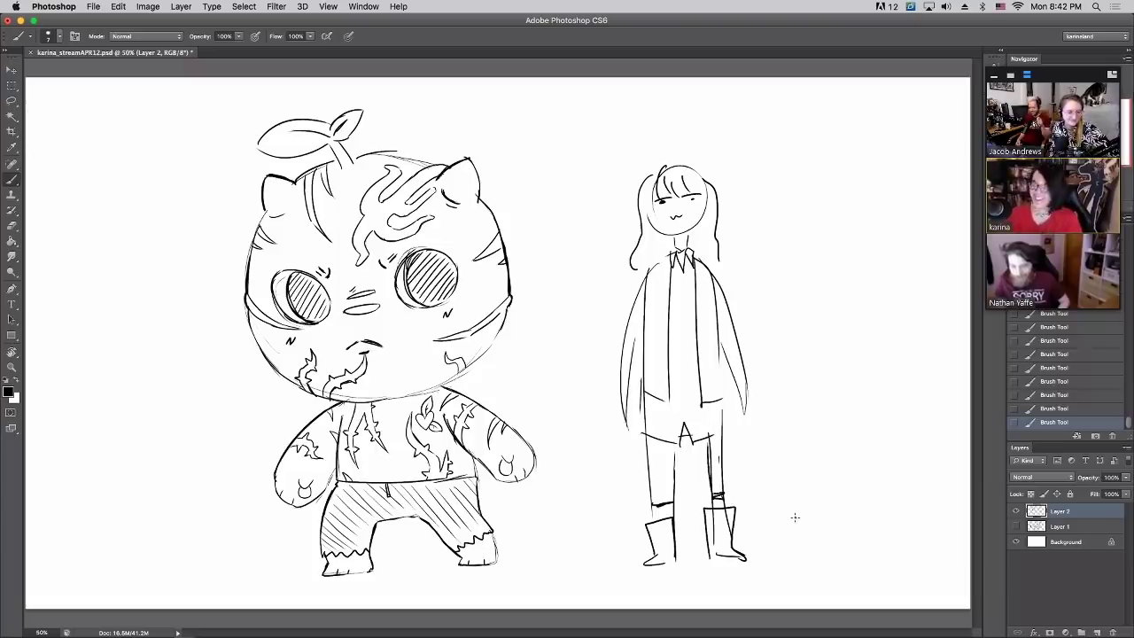
Add further strokes around the figure's neck, across the face and over the top of the head
mouse_move(675, 239)
left_mouse_down()
mouse_move(640, 264)
mouse_move(715, 266)
left_mouse_up()
mouse_move(640, 200)
left_mouse_down()
mouse_move(707, 173)
mouse_move(661, 155)
mouse_move(712, 163)
mouse_move(723, 196)
left_mouse_up()
mouse_move(654, 174)
left_mouse_down()
mouse_move(674, 151)
mouse_move(704, 164)
left_mouse_up()
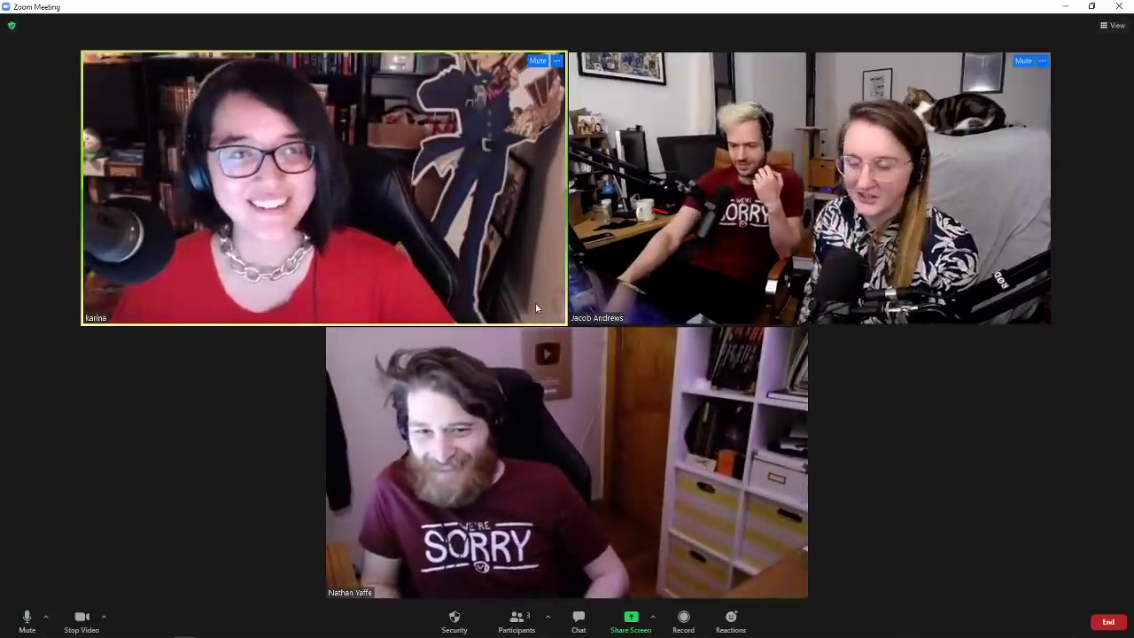
Switch to the Zoom meeting and share the Untitled-1 Photoshop window
left_click(631, 617)
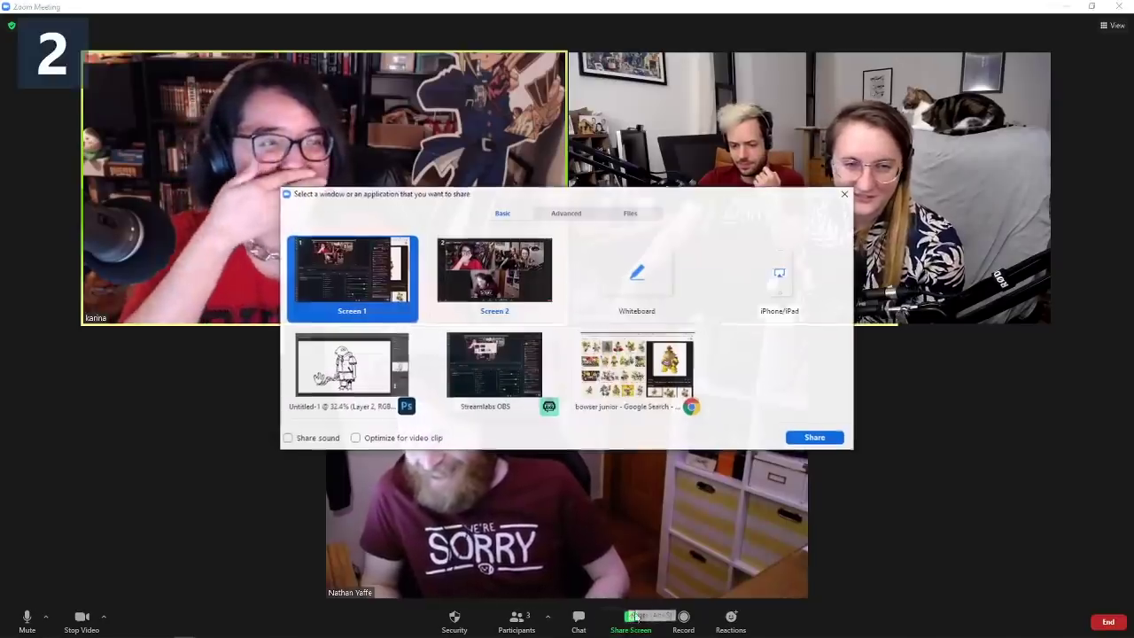
left_click(354, 364)
left_click(814, 437)
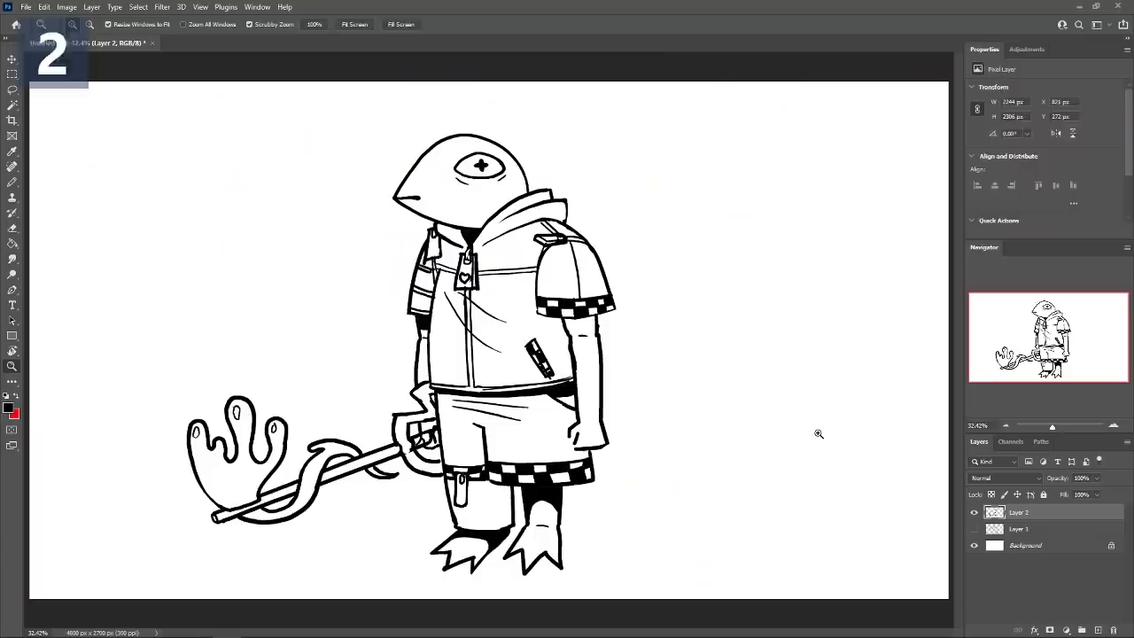
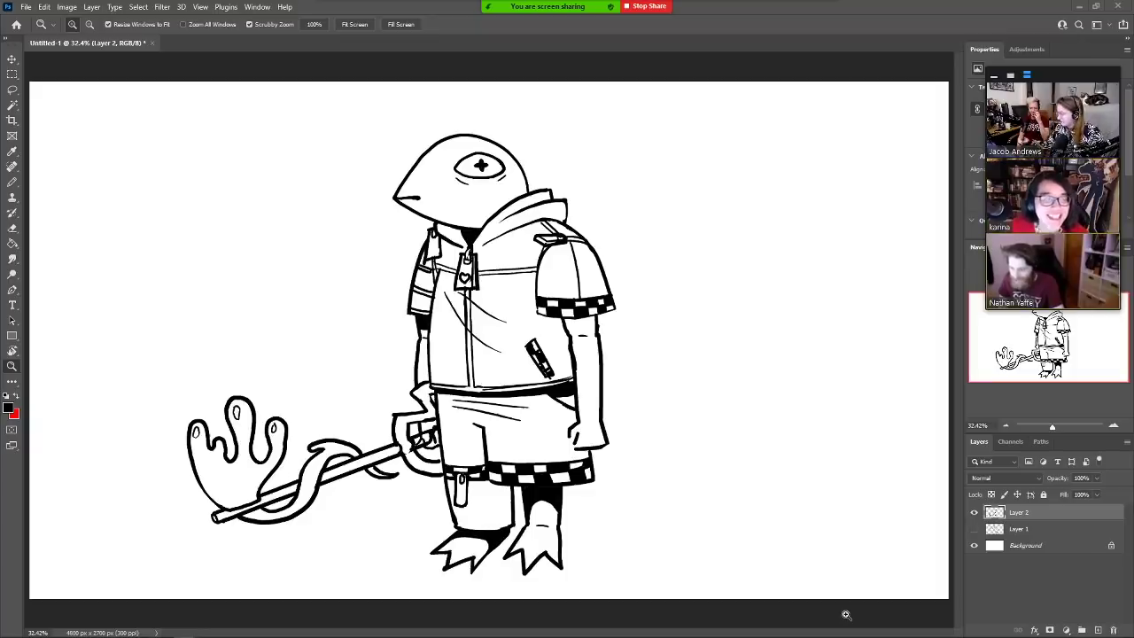
Hide Layer 2 with the fish-headed character, choose the Pencil tool and create a new layer
left_click(974, 512)
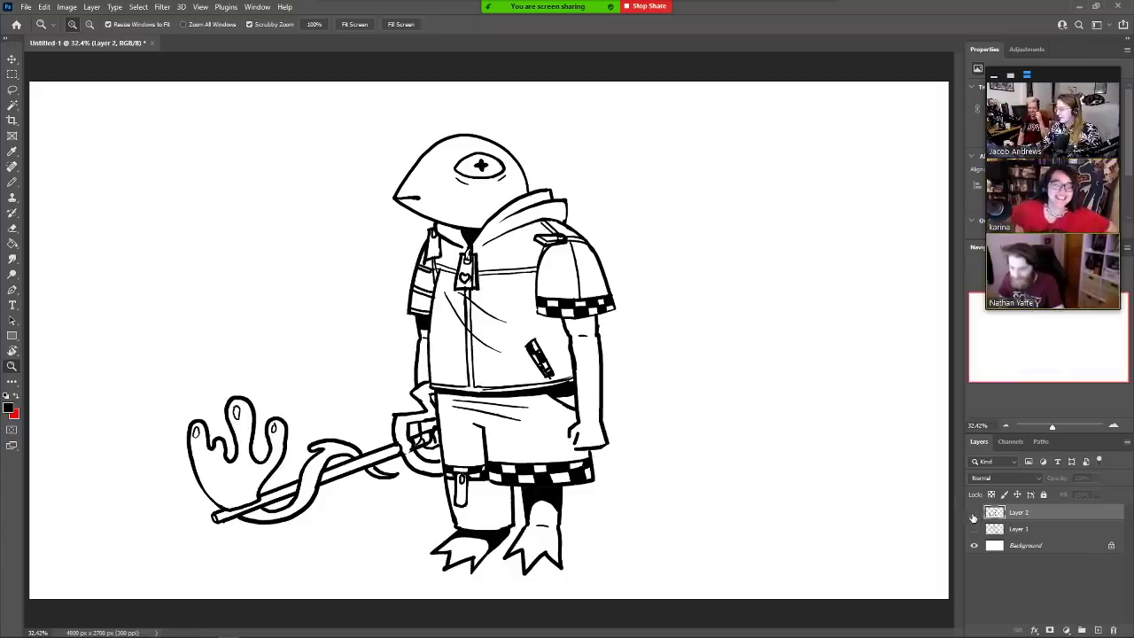
left_click(12, 183)
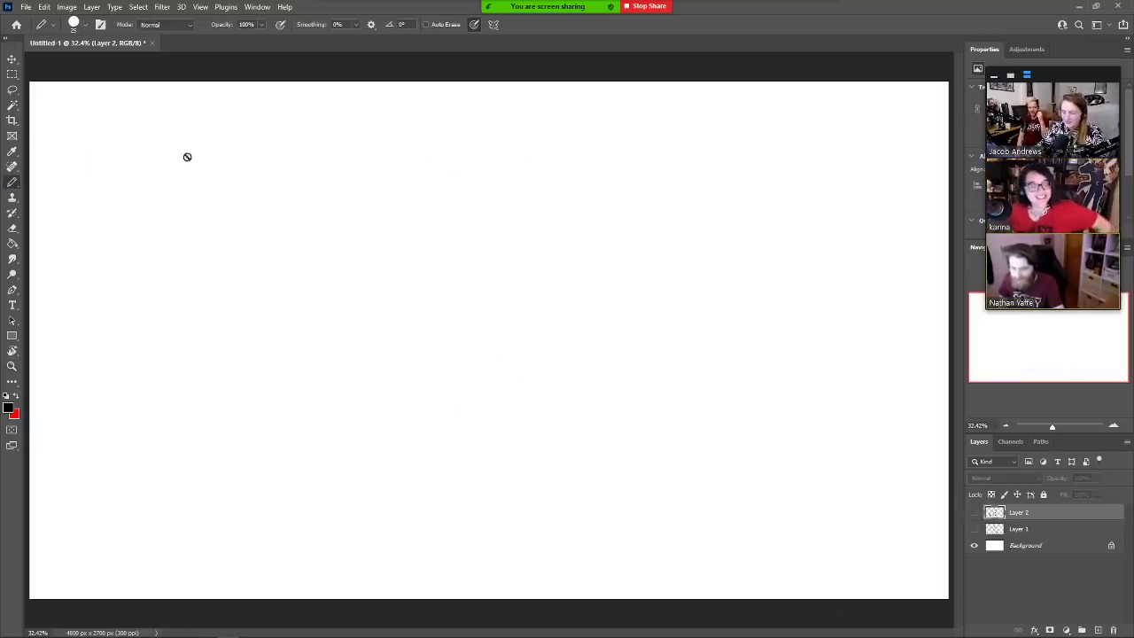
left_click(1099, 630)
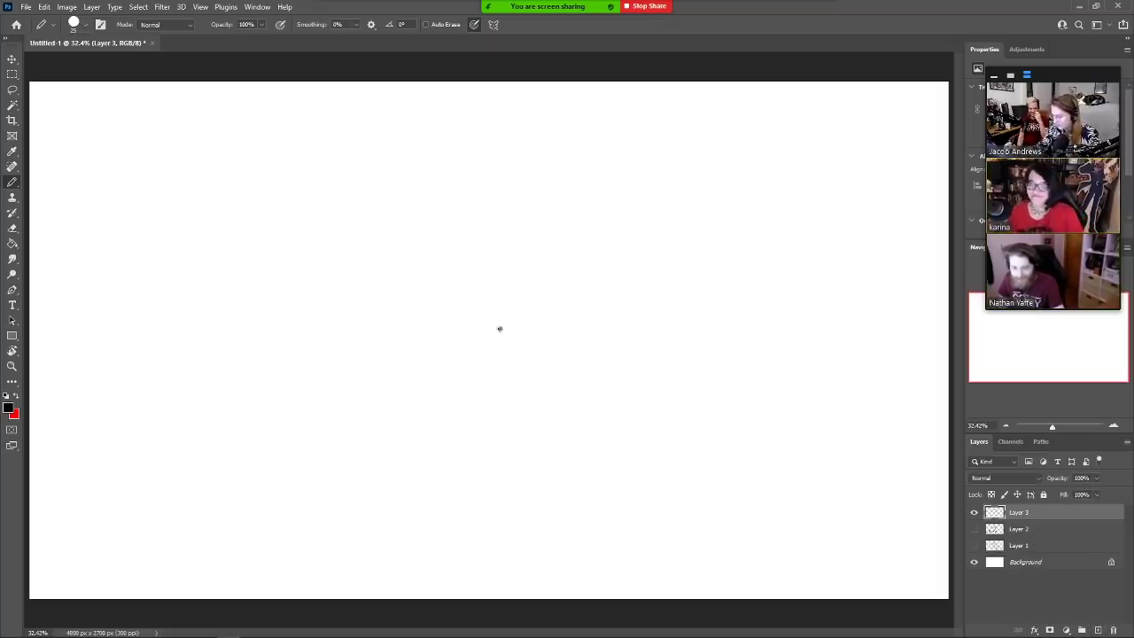
Draw a small face with a pointed chin, one ear, angled eyebrows, eyes, nose and a smile mid-canvas
mouse_move(494, 319)
left_mouse_down()
mouse_move(494, 363)
mouse_move(534, 390)
mouse_move(521, 380)
mouse_move(549, 371)
mouse_move(559, 339)
mouse_move(506, 324)
mouse_move(511, 344)
mouse_move(542, 330)
mouse_move(535, 356)
left_mouse_up()
key("ctrl+z")
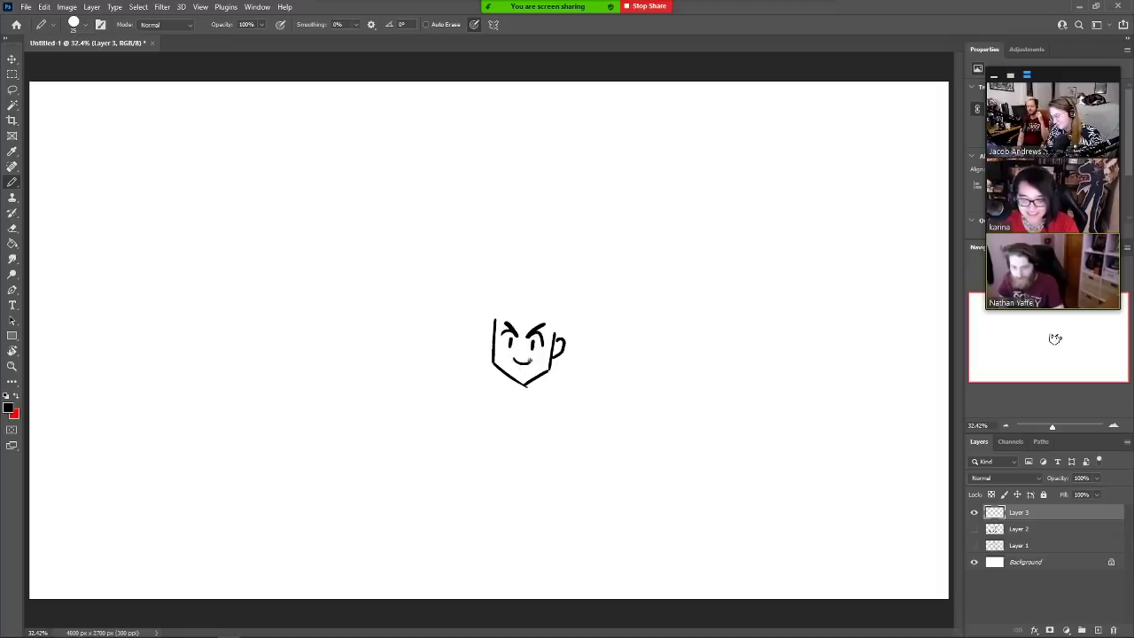
left_click(520, 350)
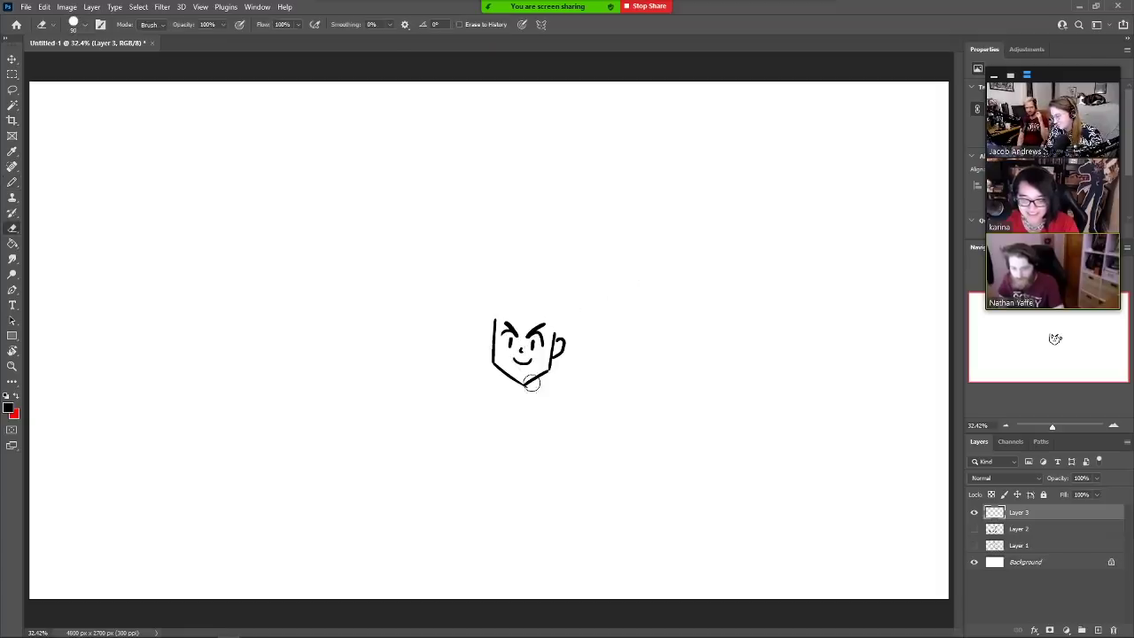
Outline tall, spiky hair above the face and close it off with a hairline across the forehead
mouse_move(494, 312)
left_mouse_down()
mouse_move(495, 268)
mouse_move(521, 211)
mouse_move(520, 257)
mouse_move(543, 206)
mouse_move(543, 264)
left_mouse_up()
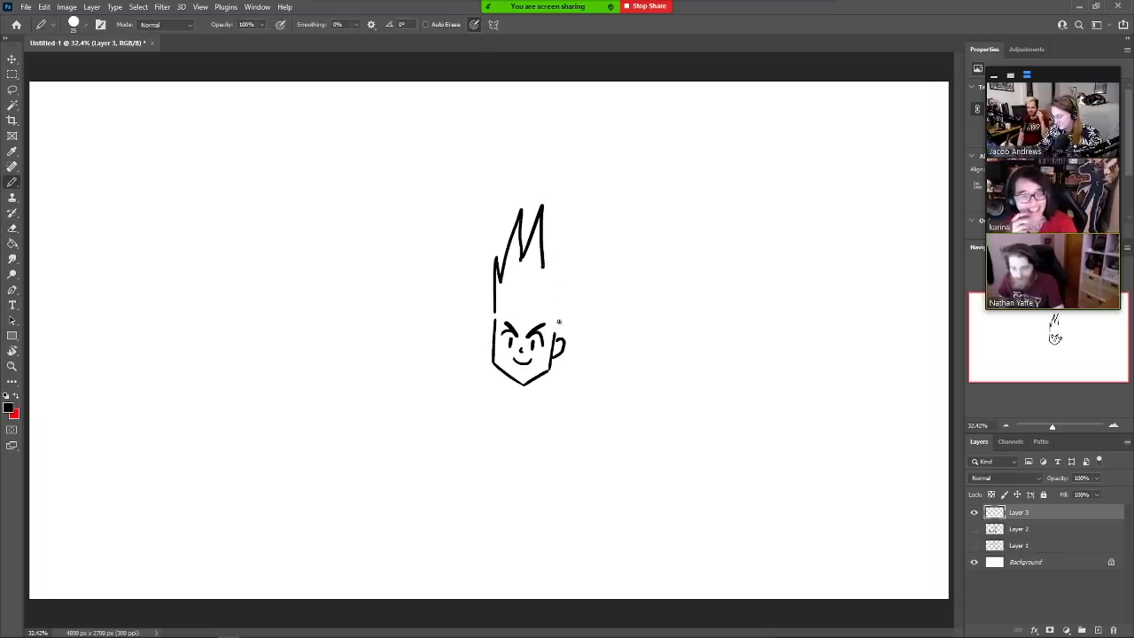
left_click_drag(561, 335, 549, 236)
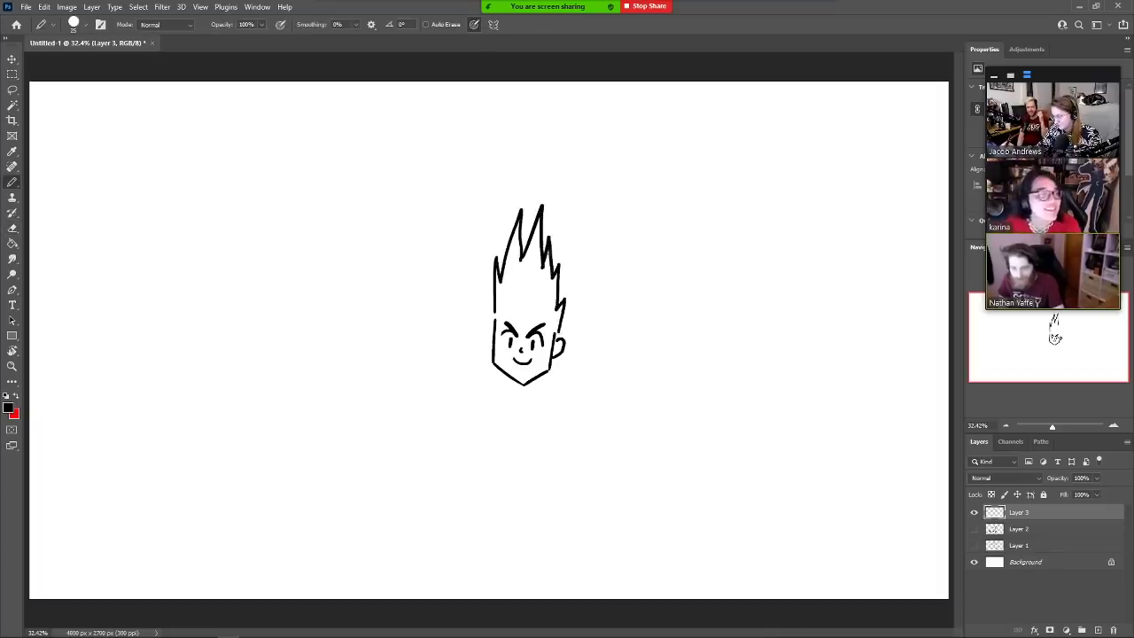
mouse_move(513, 307)
left_mouse_down()
mouse_move(522, 318)
mouse_move(544, 306)
mouse_move(523, 317)
mouse_move(548, 313)
mouse_move(556, 333)
mouse_move(500, 310)
mouse_move(495, 326)
left_mouse_up()
key("ctrl+z")
key("ctrl+z")
key("ctrl+z")
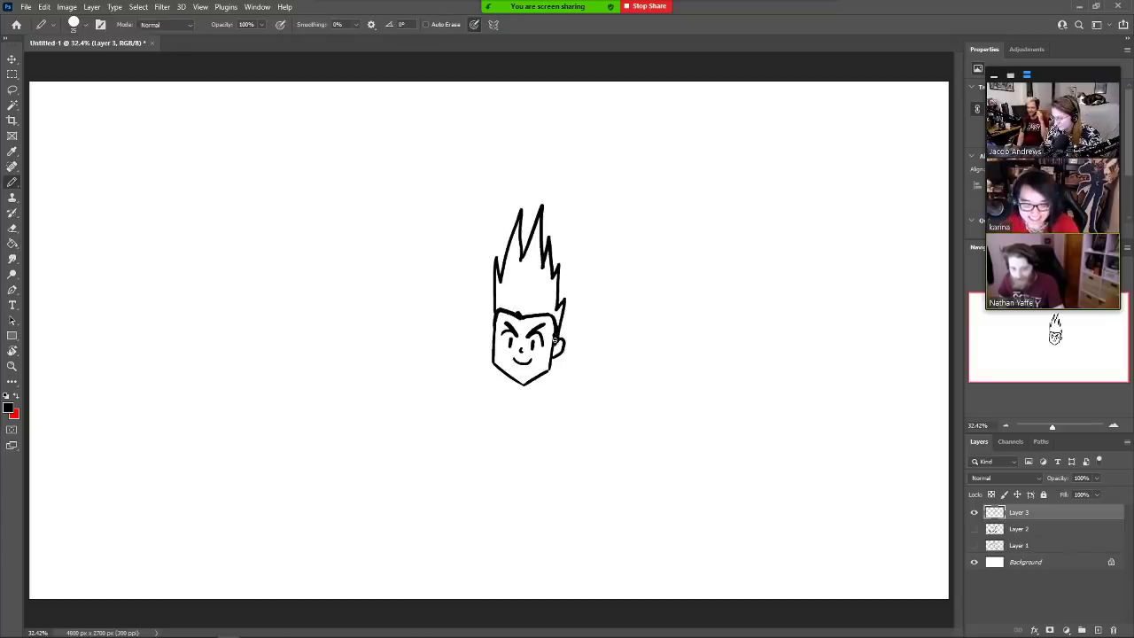
Fill the spiky hair with black, thicken its left edge and add the second ear
key("g")
left_click(540, 292)
key("b")
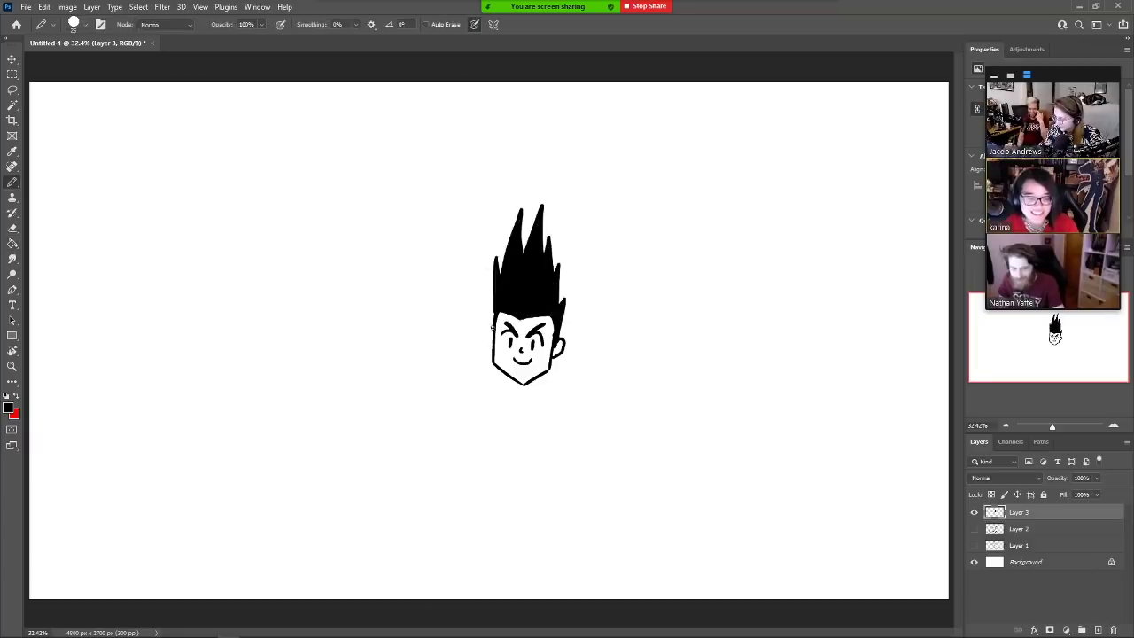
mouse_move(494, 330)
left_mouse_down()
mouse_move(491, 351)
mouse_move(494, 262)
mouse_move(493, 322)
left_mouse_up()
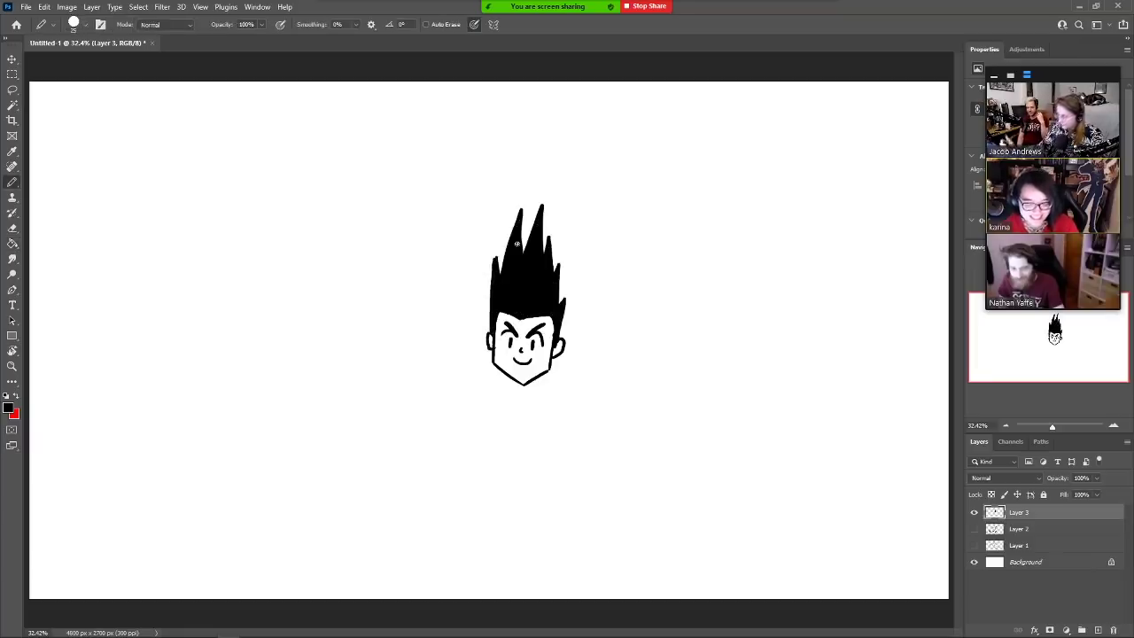
Reshape the hair by trimming its left edge and sharpening the spikes into a taller pointed tip
key("e")
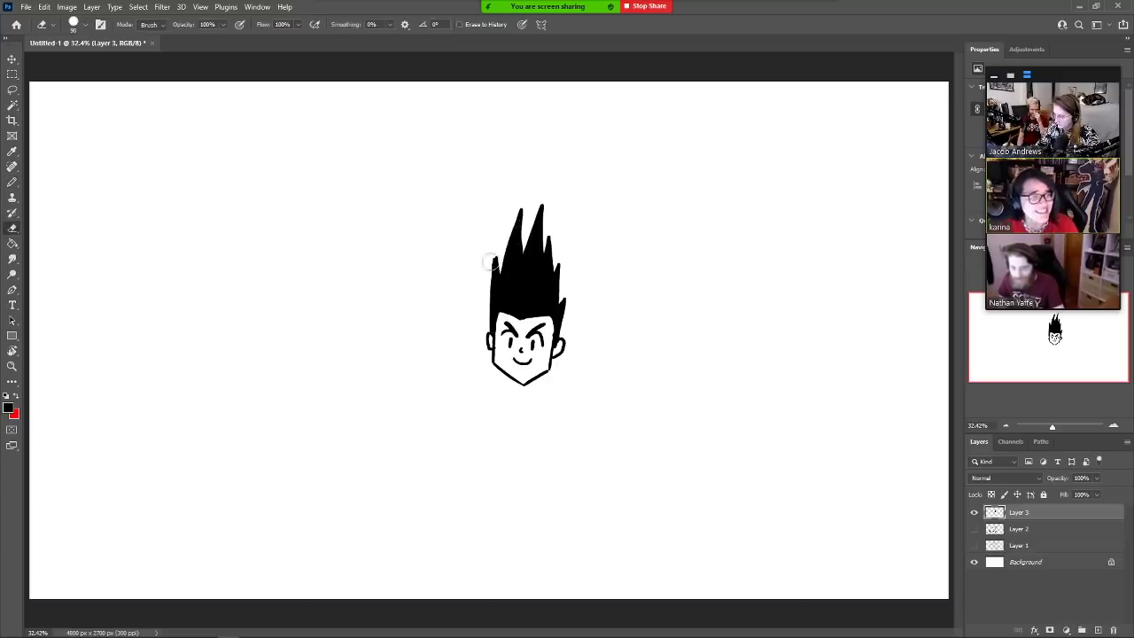
left_click_drag(488, 260, 486, 319)
mouse_move(515, 212)
left_mouse_down()
mouse_move(504, 252)
mouse_move(529, 208)
mouse_move(522, 251)
mouse_move(519, 198)
mouse_move(544, 255)
mouse_move(536, 193)
mouse_move(519, 249)
mouse_move(537, 197)
left_mouse_up()
key("b")
key("e")
left_click_drag(548, 250, 540, 189)
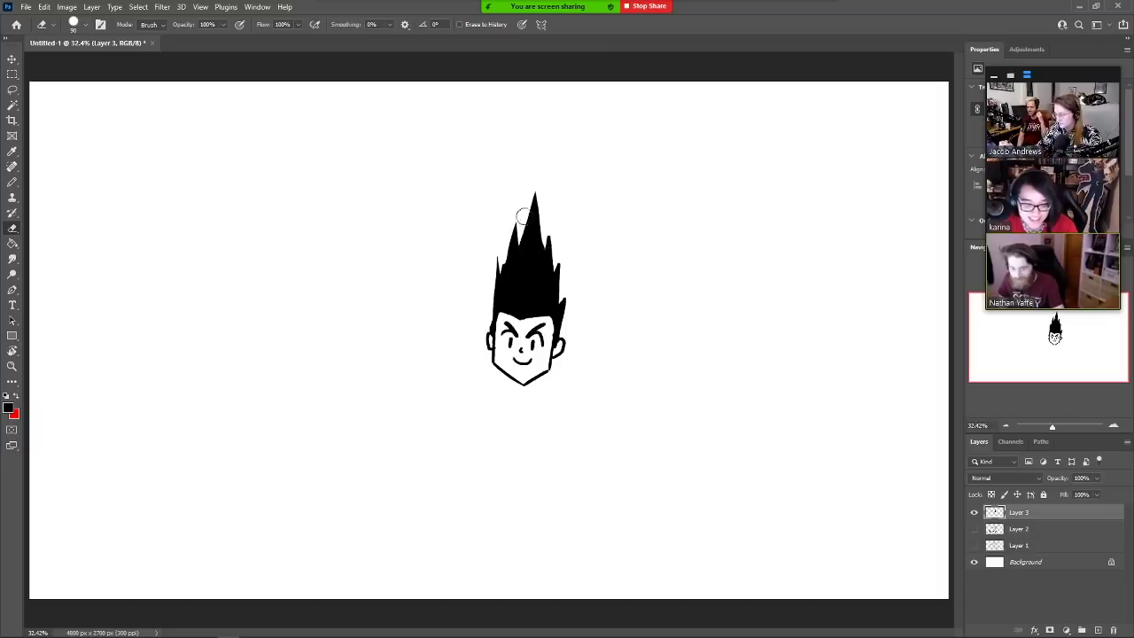
Draw the neck and a short-sleeved T-shirt with both sleeves, trimming the stray tip off the right sleeve's cuff
key("b")
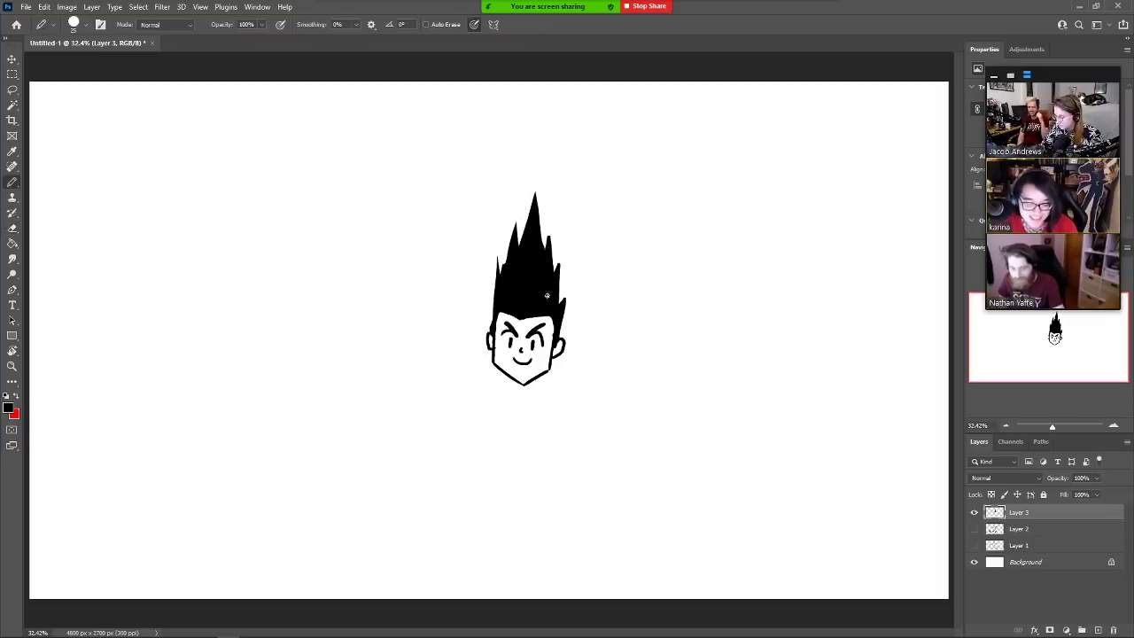
mouse_move(514, 387)
left_mouse_down()
mouse_move(535, 390)
mouse_move(481, 396)
mouse_move(469, 427)
mouse_move(493, 436)
mouse_move(497, 411)
mouse_move(501, 486)
mouse_move(559, 484)
left_mouse_up()
key("e")
key("b")
key("ctrl+z")
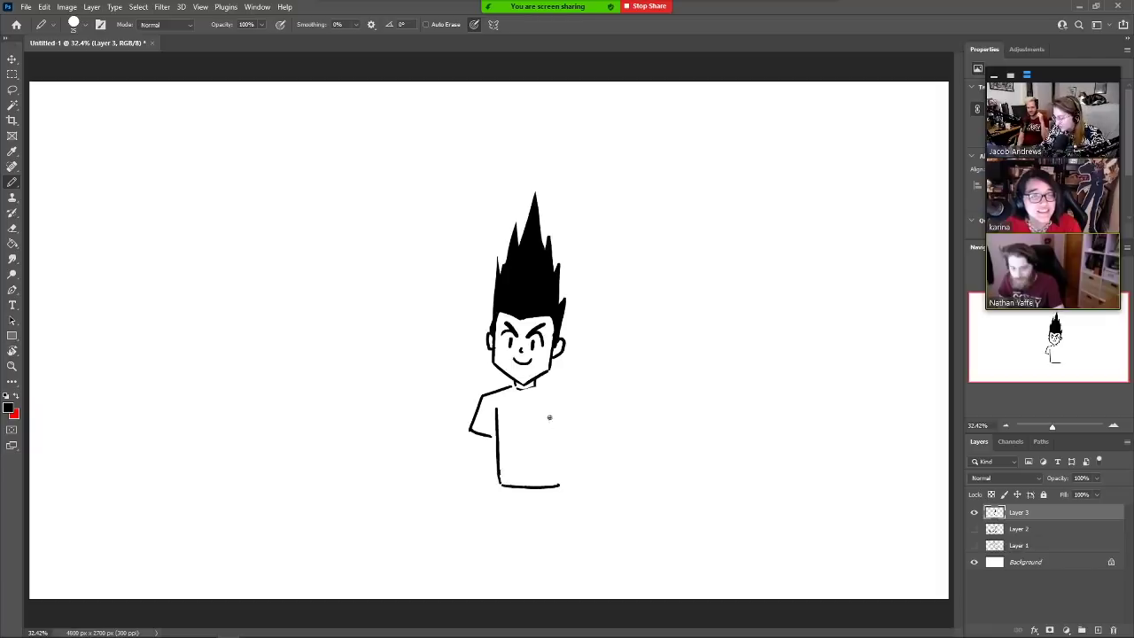
mouse_move(542, 386)
left_mouse_down()
mouse_move(578, 397)
mouse_move(590, 435)
mouse_move(560, 440)
mouse_move(593, 433)
left_mouse_up()
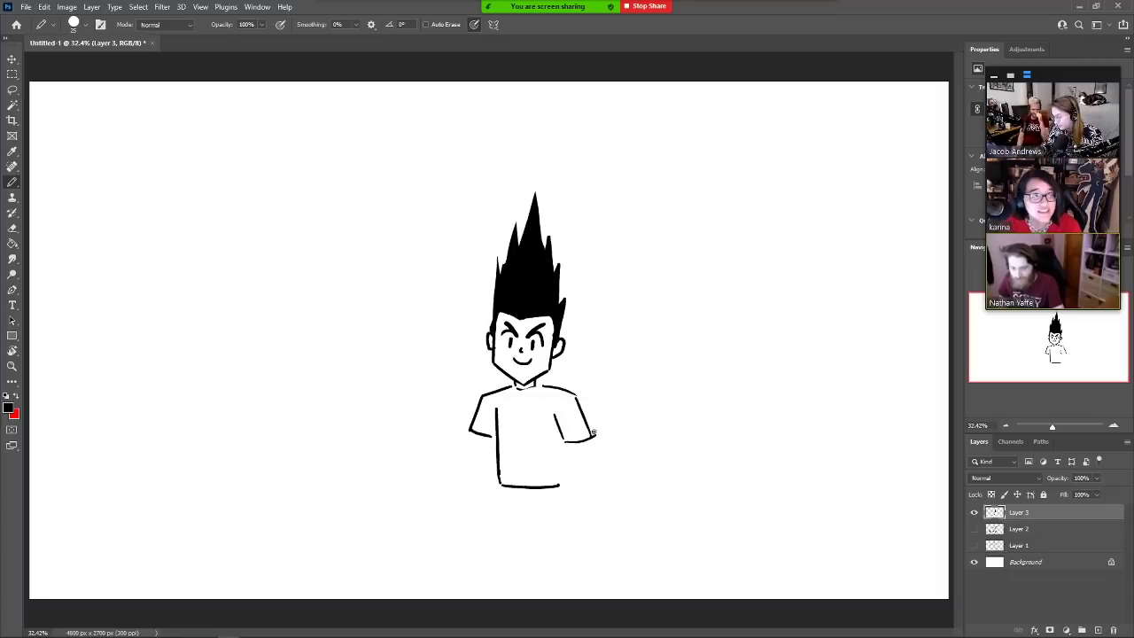
key("e")
left_click(600, 435)
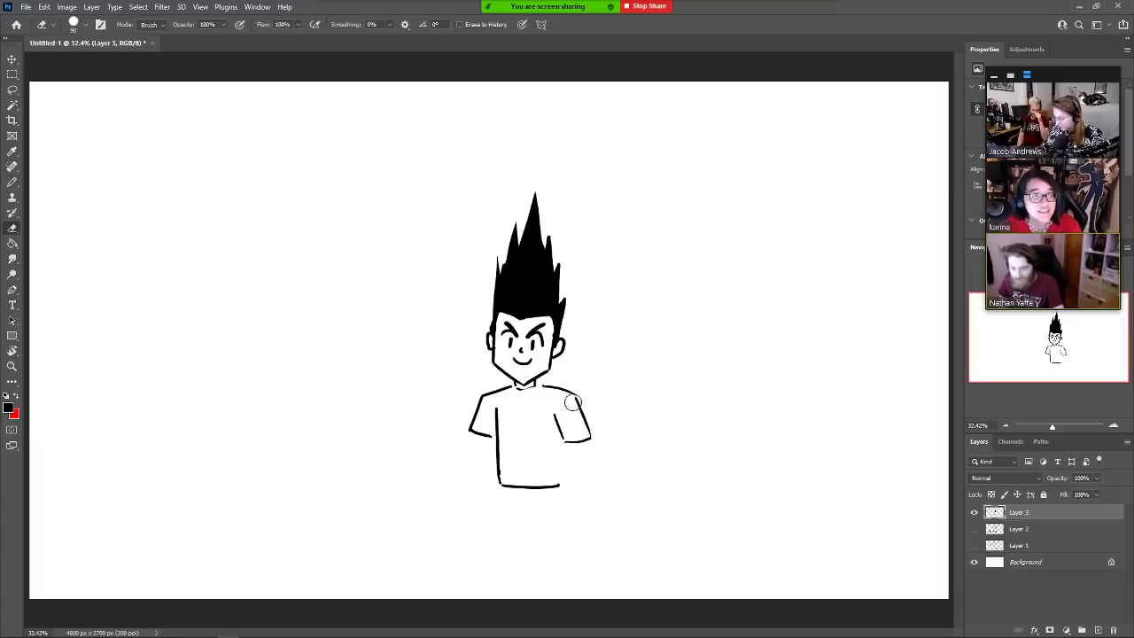
key("b")
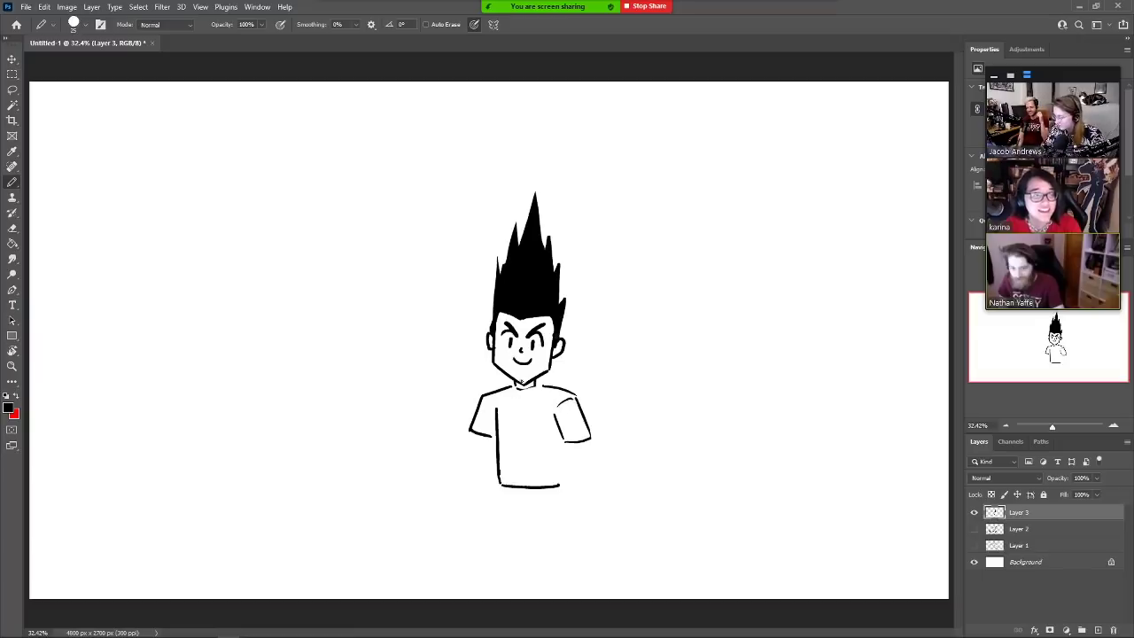
Draw the forearm and clenched fist below the left sleeve, extend the shirt hem and start the right forearm
mouse_move(463, 471)
left_mouse_down()
mouse_move(452, 486)
mouse_move(457, 498)
mouse_move(472, 494)
left_mouse_up()
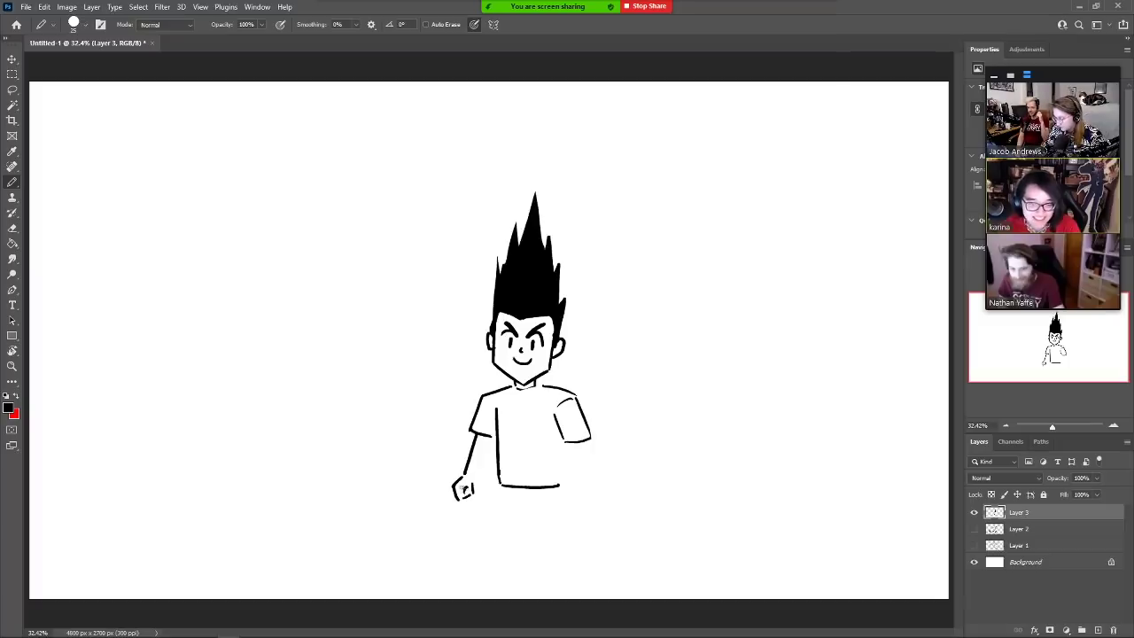
mouse_move(477, 492)
left_mouse_down()
mouse_move(488, 448)
mouse_move(502, 521)
mouse_move(525, 420)
mouse_move(502, 491)
mouse_move(497, 478)
mouse_move(561, 484)
mouse_move(532, 453)
mouse_move(502, 464)
mouse_move(503, 478)
mouse_move(571, 481)
mouse_move(543, 491)
mouse_move(577, 452)
mouse_move(587, 496)
left_mouse_up()
key("ctrl+z")
key("e")
key("b")
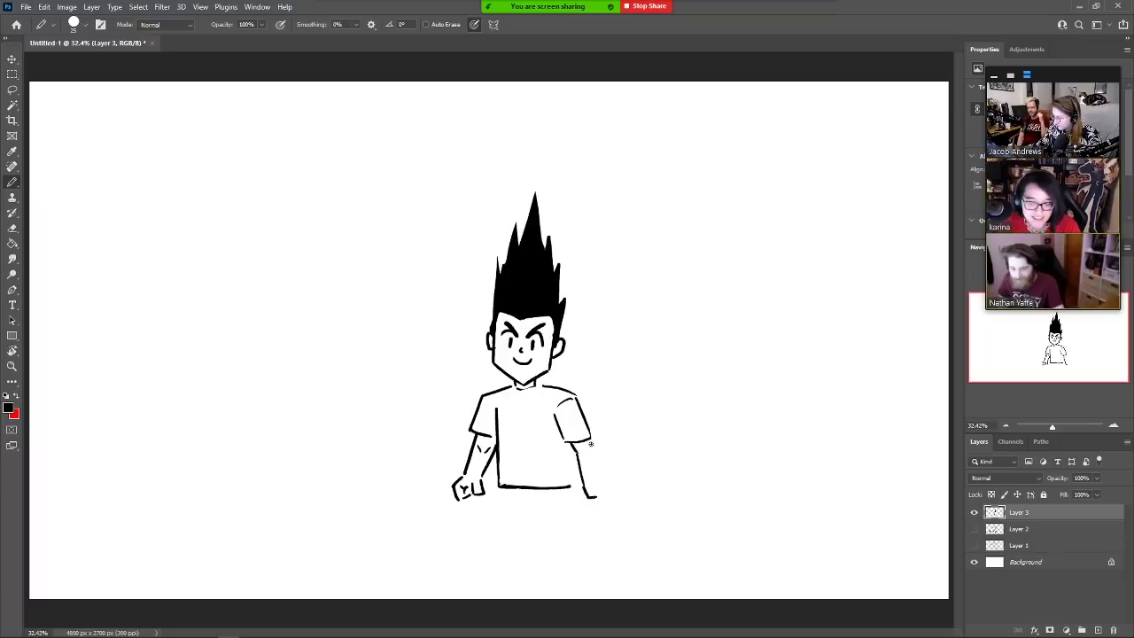
Finish the right forearm and its clenched fist, cleaning up the stray lines around the hand
mouse_move(594, 454)
left_mouse_down()
mouse_move(617, 500)
mouse_move(603, 501)
mouse_move(622, 496)
mouse_move(611, 488)
left_mouse_up()
key("e")
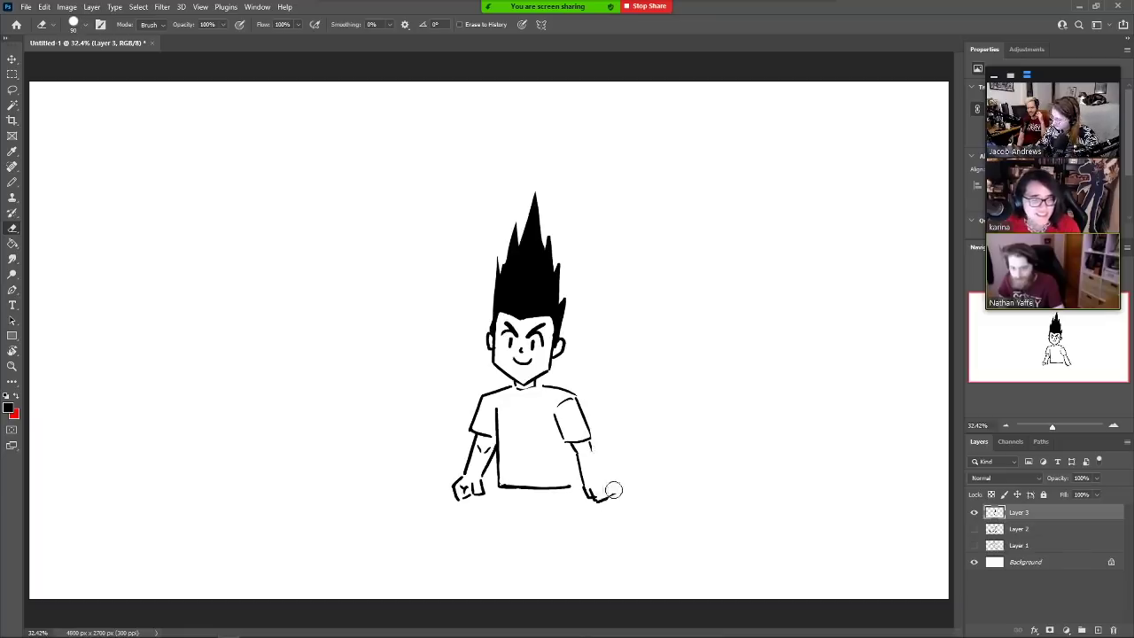
key("b")
mouse_move(591, 450)
left_mouse_down()
mouse_move(612, 495)
mouse_move(596, 495)
left_mouse_up()
key("e")
key("b")
key("e")
key("b")
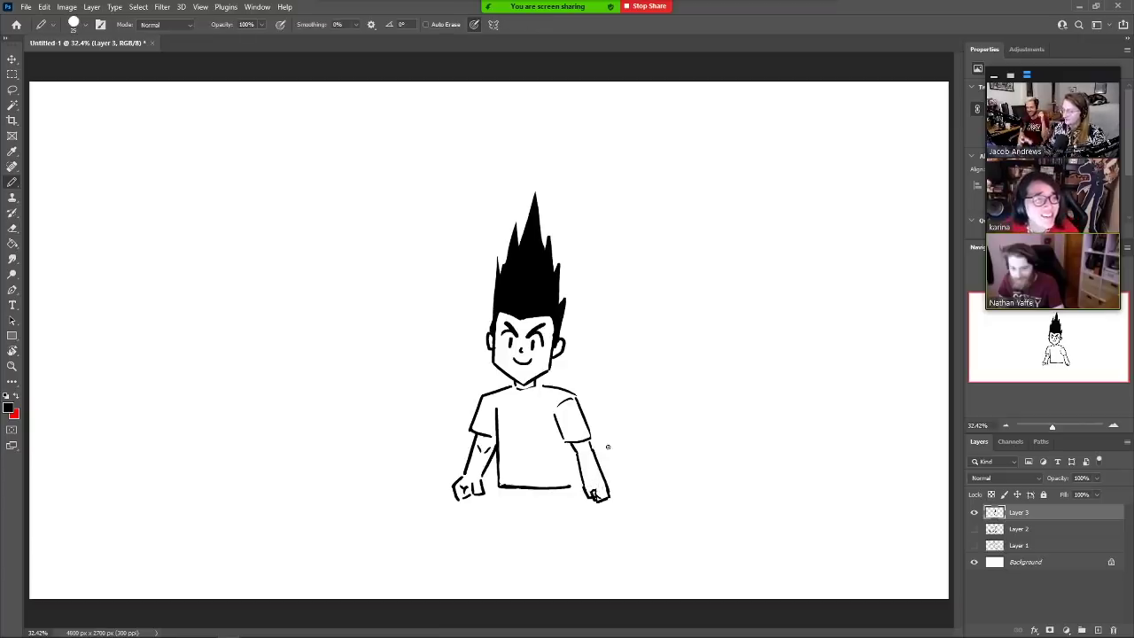
Draw a pair of knee-length shorts below the shirt's hem
mouse_move(498, 489)
left_mouse_down()
mouse_move(501, 549)
mouse_move(538, 548)
mouse_move(544, 518)
mouse_move(543, 544)
mouse_move(592, 537)
left_mouse_up()
key("v")
key("e")
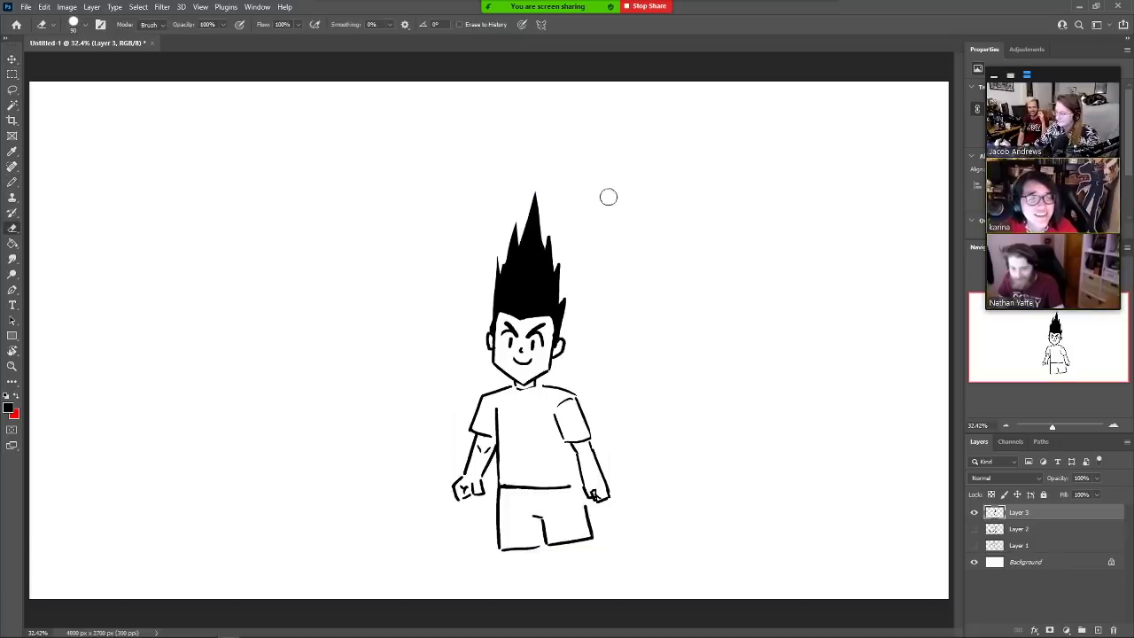
Scale the character down slightly and move it up and left to make room for the legs
key("ctrl+t")
left_click_drag(609, 192, 590, 238)
mouse_move(529, 325)
left_mouse_down()
mouse_move(525, 271)
mouse_move(523, 285)
left_mouse_up()
key("Return")
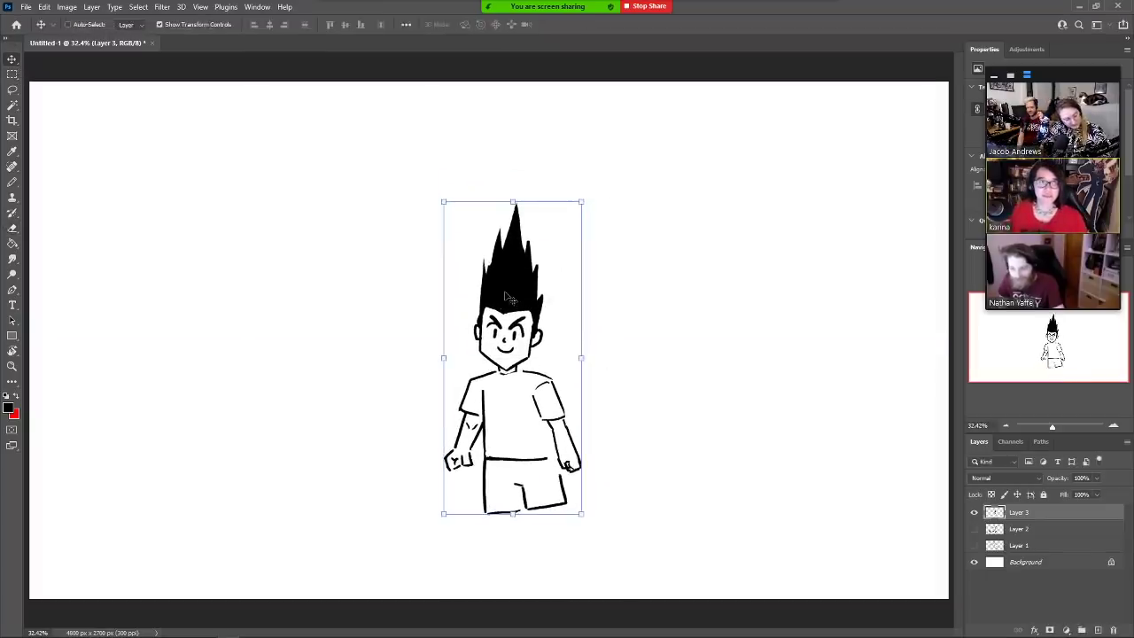
Draw two thin legs below the shorts, each ending in a chunky shoe pointing outward
key("b")
left_click_drag(494, 552, 496, 561)
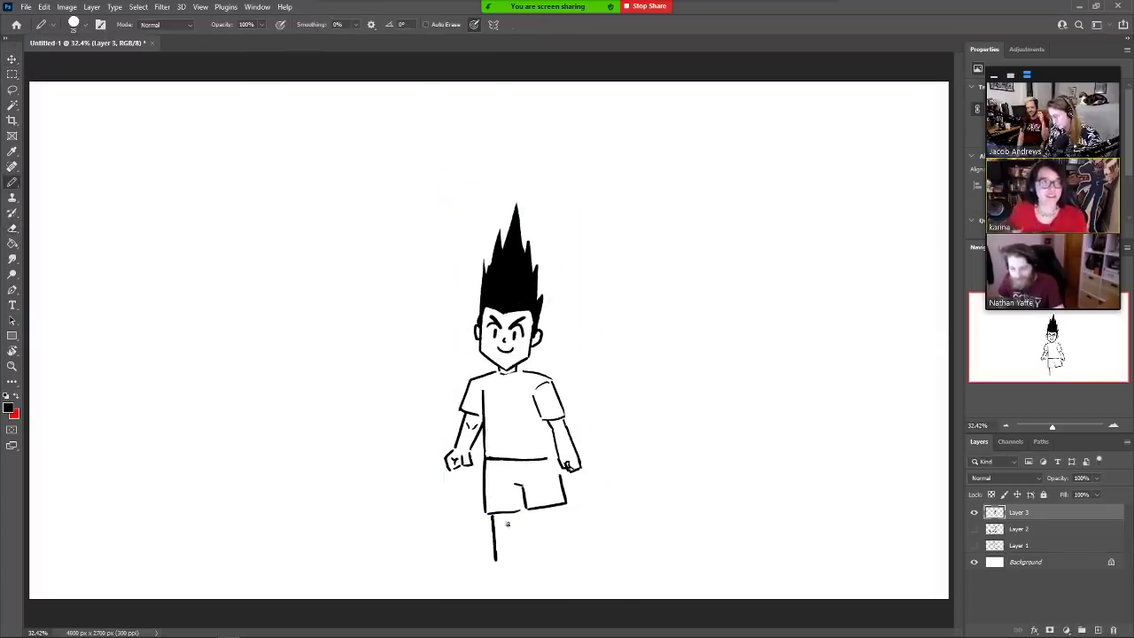
mouse_move(508, 512)
left_mouse_down()
mouse_move(509, 560)
mouse_move(481, 561)
mouse_move(452, 583)
mouse_move(477, 568)
mouse_move(466, 577)
mouse_move(521, 577)
left_mouse_up()
key("ctrl+z")
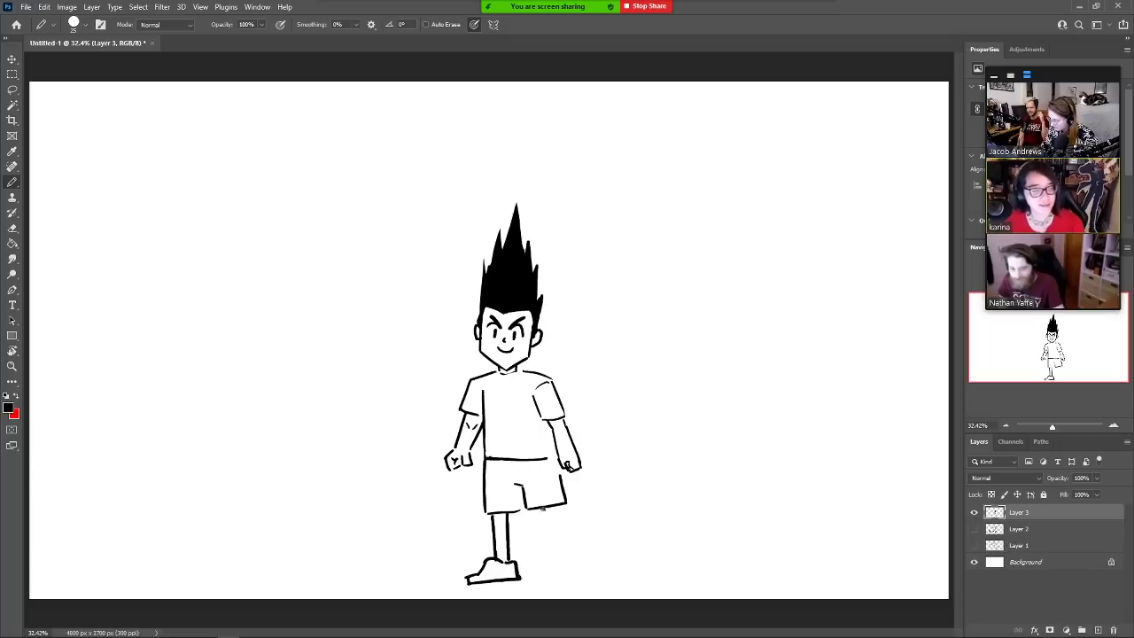
mouse_move(541, 510)
left_mouse_down()
mouse_move(550, 554)
mouse_move(595, 565)
mouse_move(544, 576)
mouse_move(542, 566)
mouse_move(544, 580)
left_mouse_up()
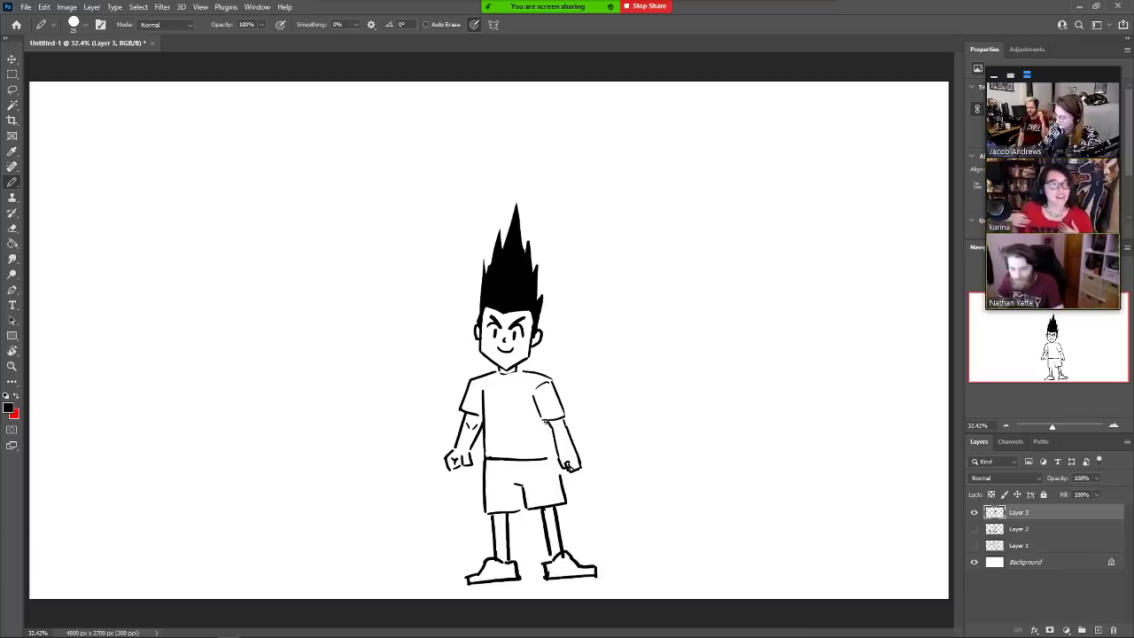
Add a centre placket with a column of four buttons to the shirt and thicken the hair's left edge
left_click_drag(544, 422, 553, 460)
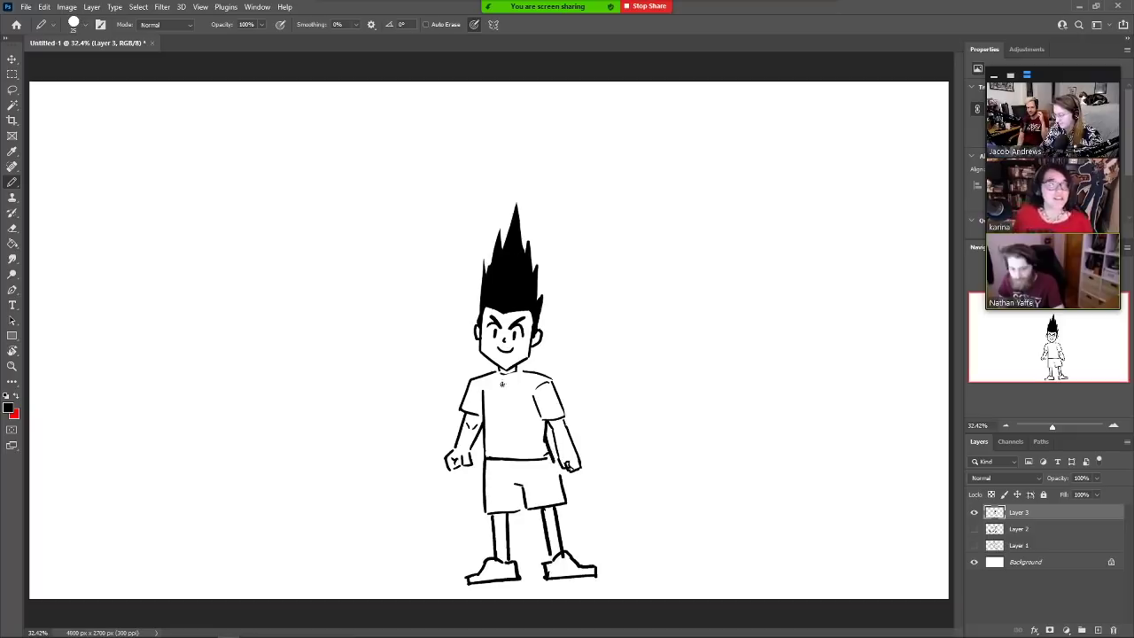
left_click_drag(506, 373, 508, 458)
key("ctrl+z")
left_click(514, 427)
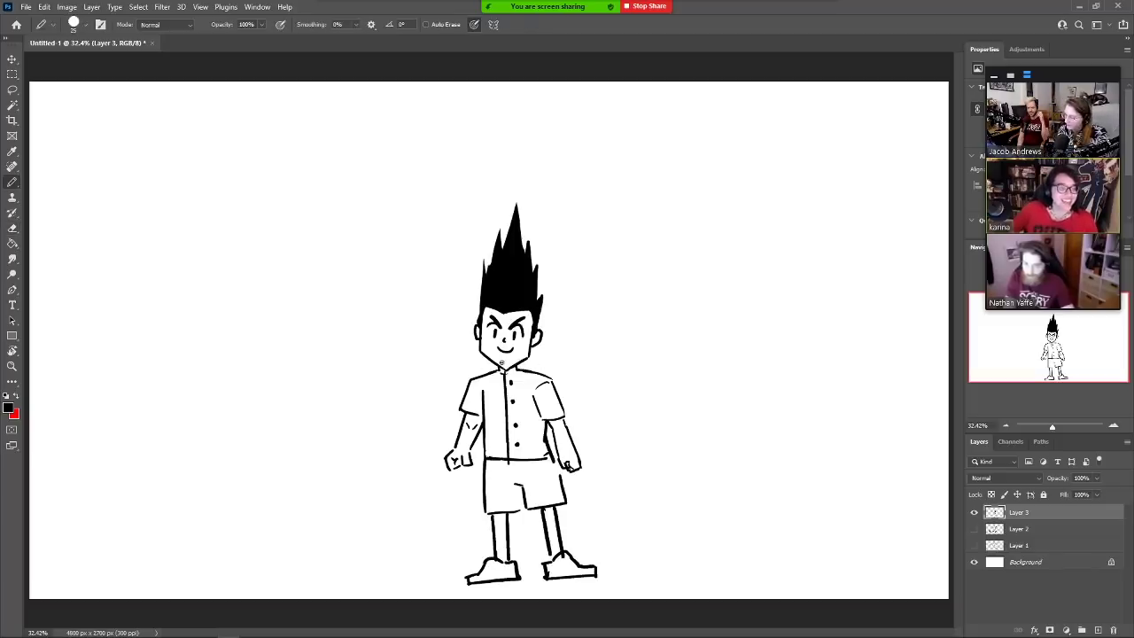
left_click_drag(482, 261, 476, 323)
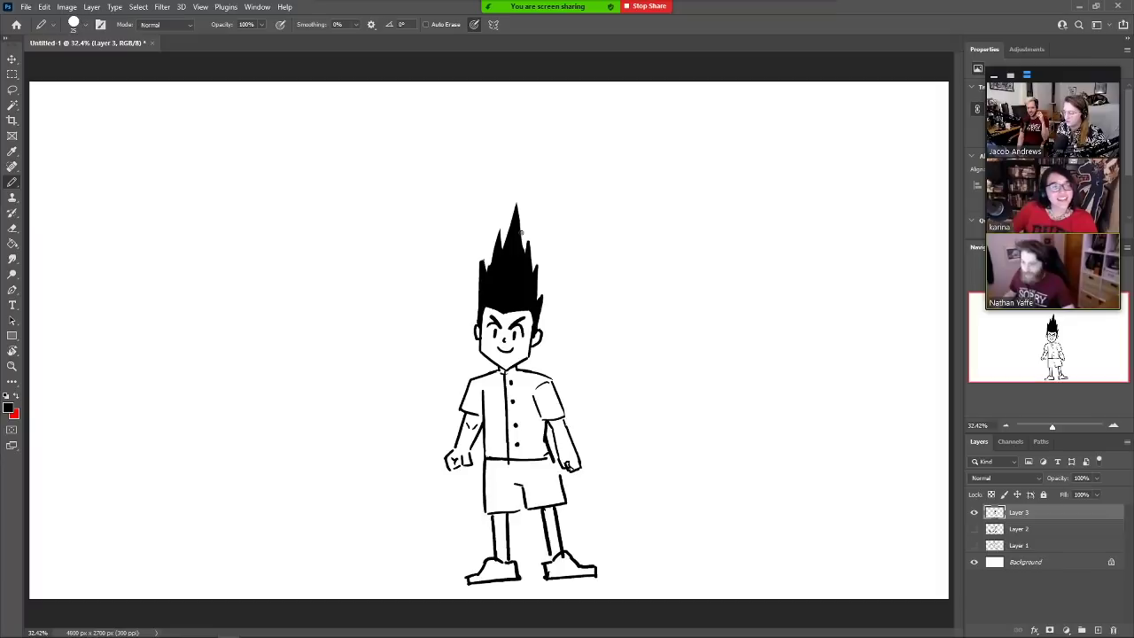
Turn the short sleeves into long sleeves reaching the fists, erasing the old cuffs and forearm lines
left_click(12, 59)
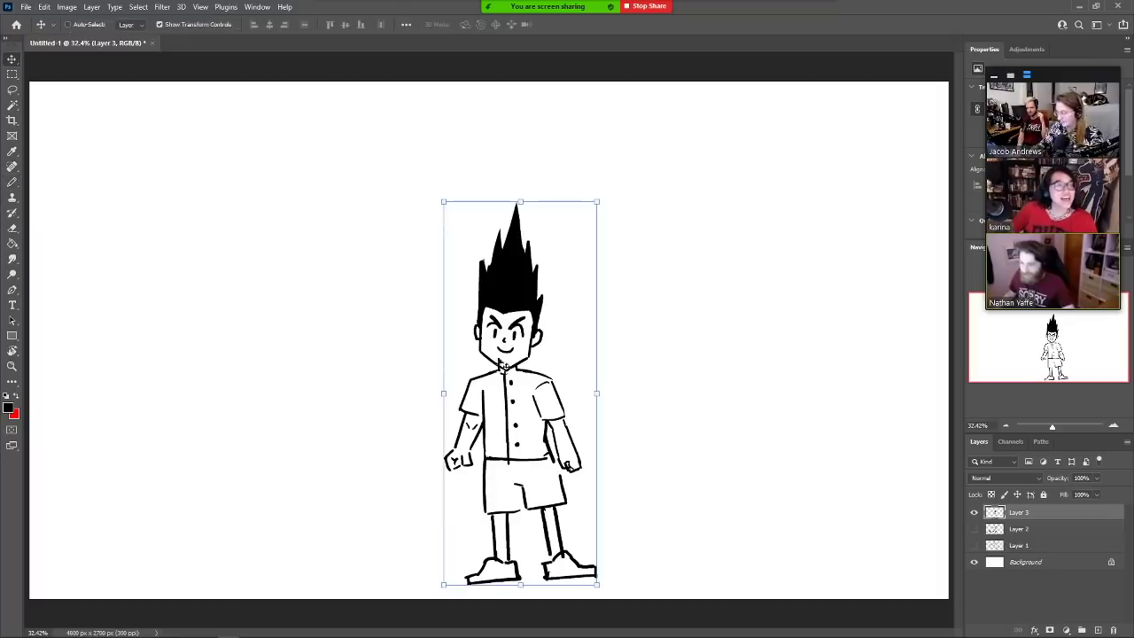
key("b")
mouse_move(468, 387)
left_mouse_down()
mouse_move(452, 443)
mouse_move(479, 453)
mouse_move(466, 413)
mouse_move(470, 440)
left_mouse_up()
key("e")
mouse_move(542, 401)
left_mouse_down()
mouse_move(541, 387)
mouse_move(557, 443)
mouse_move(554, 402)
mouse_move(574, 445)
left_mouse_up()
key("b")
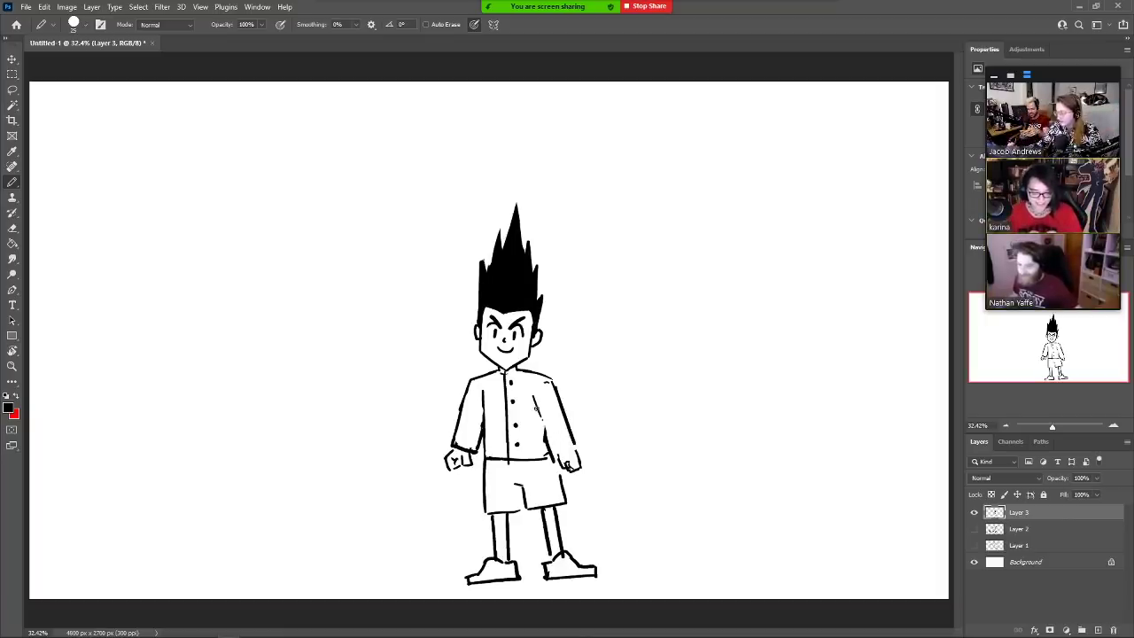
Redraw the shirt's right side and the right leg of the shorts with a straighter edge and hem
mouse_move(536, 404)
left_mouse_down()
mouse_move(551, 452)
mouse_move(575, 444)
mouse_move(557, 469)
mouse_move(567, 509)
mouse_move(532, 503)
left_mouse_up()
key("e")
key("b")
key("e")
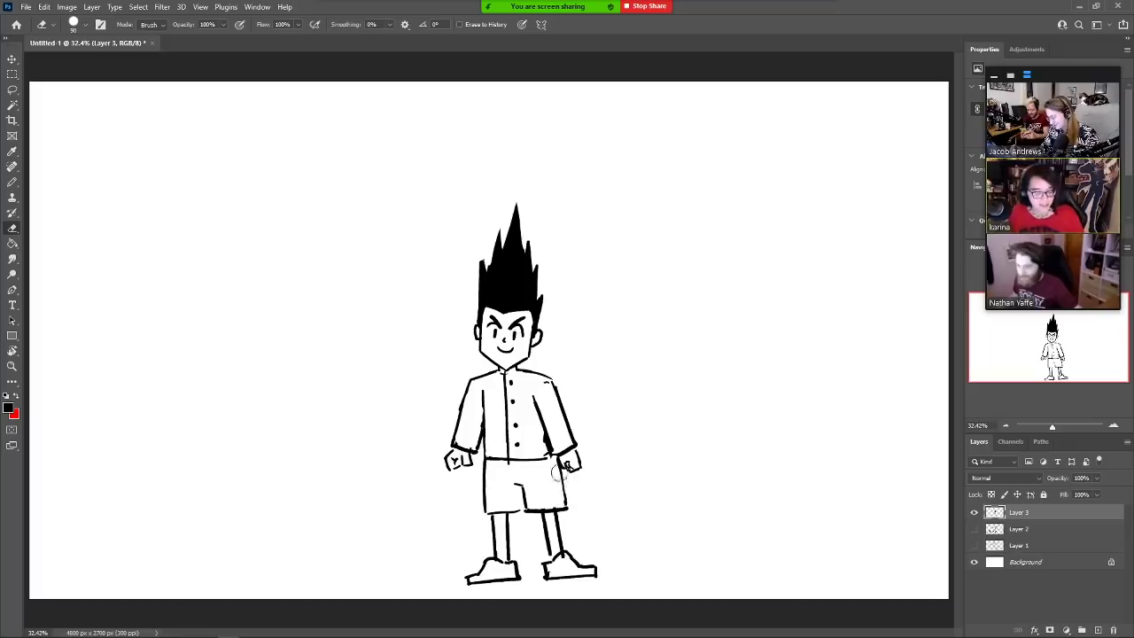
key("b")
left_click_drag(562, 466, 566, 502)
key("e")
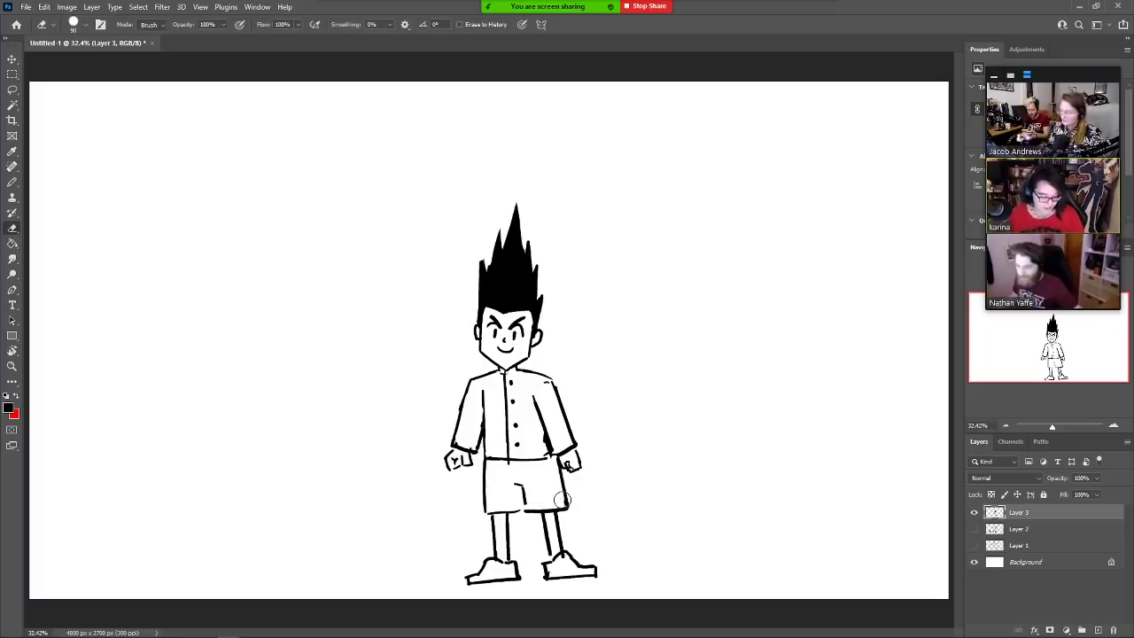
Move the character left and slightly down, then level both shoe soles along a flat ground line
key("v")
left_click_drag(553, 425, 512, 431)
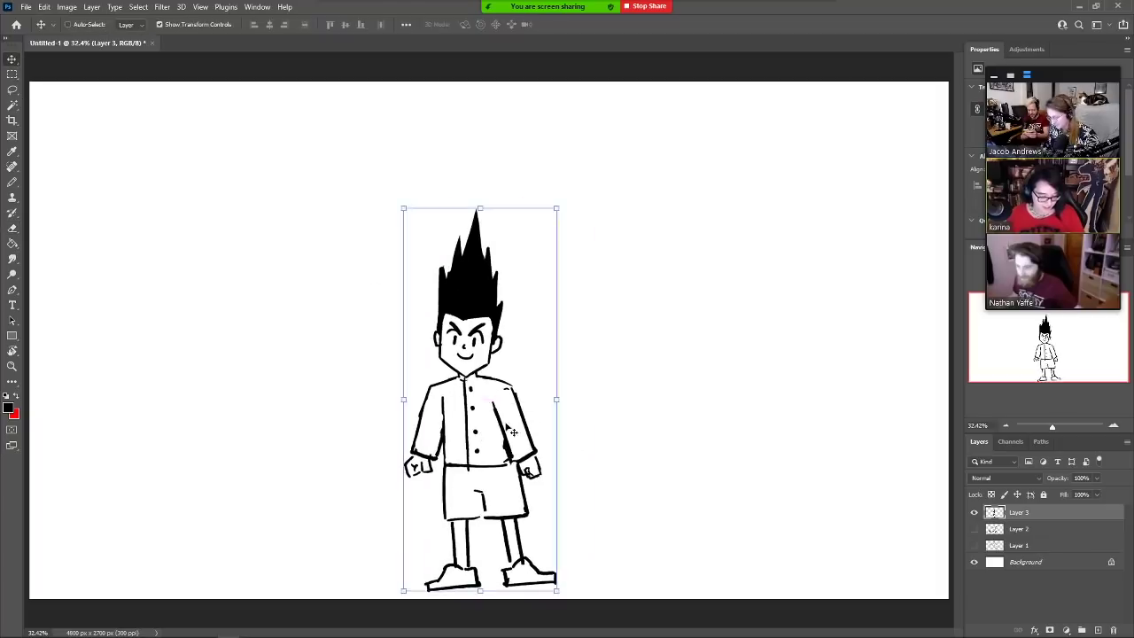
key("b")
mouse_move(506, 585)
left_mouse_down()
mouse_move(557, 585)
mouse_move(413, 591)
mouse_move(593, 590)
left_mouse_up()
key("e")
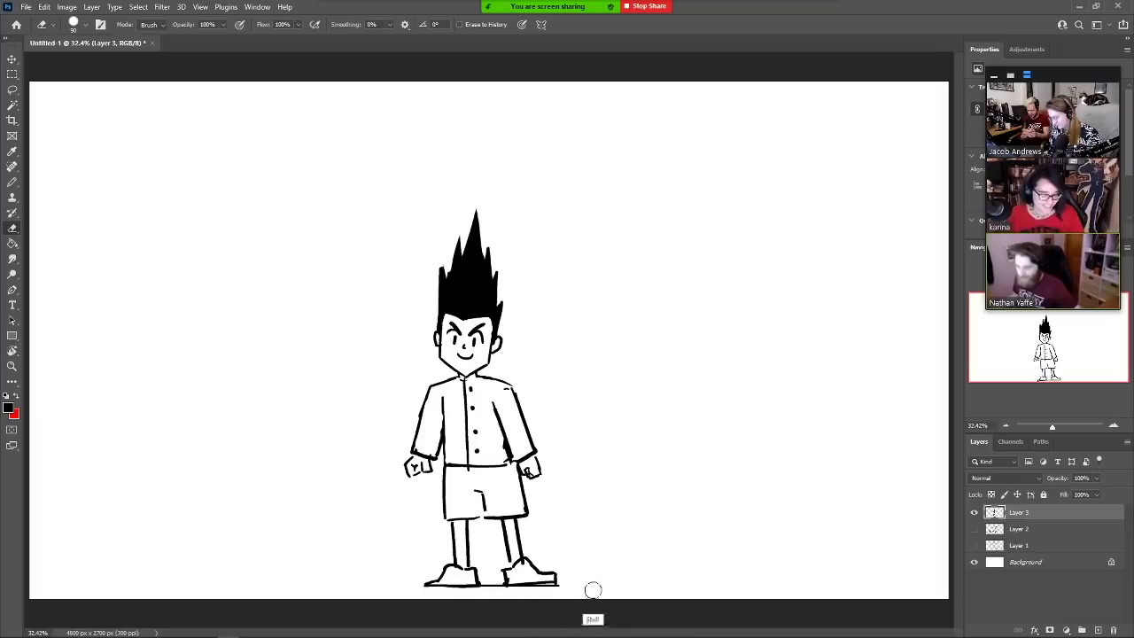
left_click_drag(523, 579, 426, 584)
key("b")
key("e")
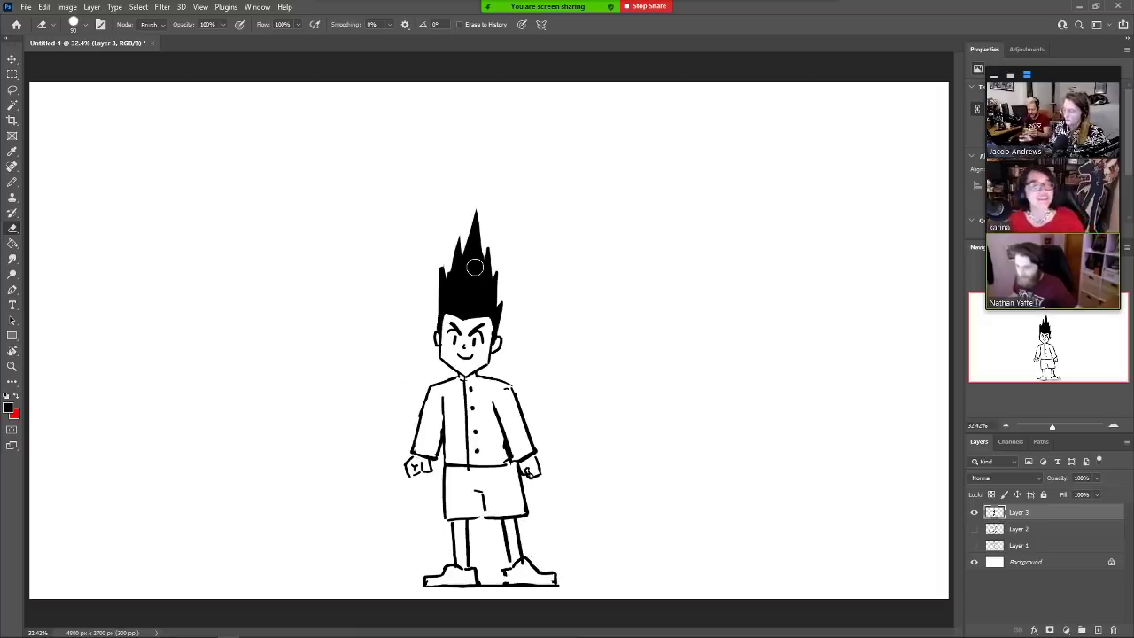
Sketch a second character's head above and left of the first, with rectangular glasses, jaw, ear, neck and collar
key("b")
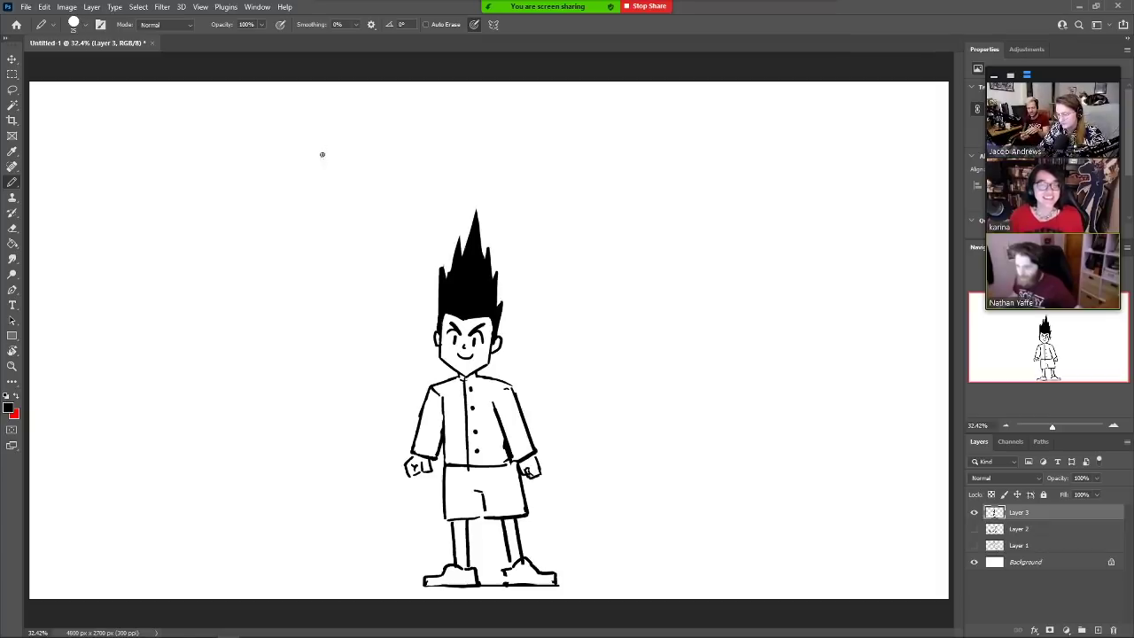
mouse_move(326, 146)
left_mouse_down()
mouse_move(320, 180)
mouse_move(353, 181)
mouse_move(369, 160)
mouse_move(317, 149)
mouse_move(353, 165)
left_mouse_up()
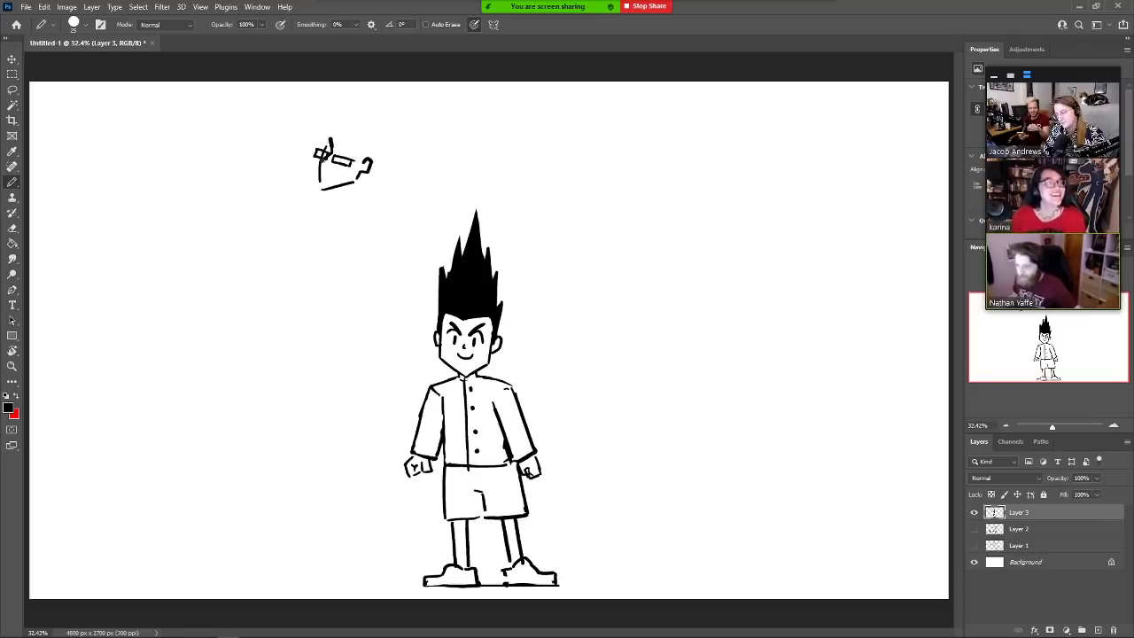
left_click_drag(336, 153, 358, 151)
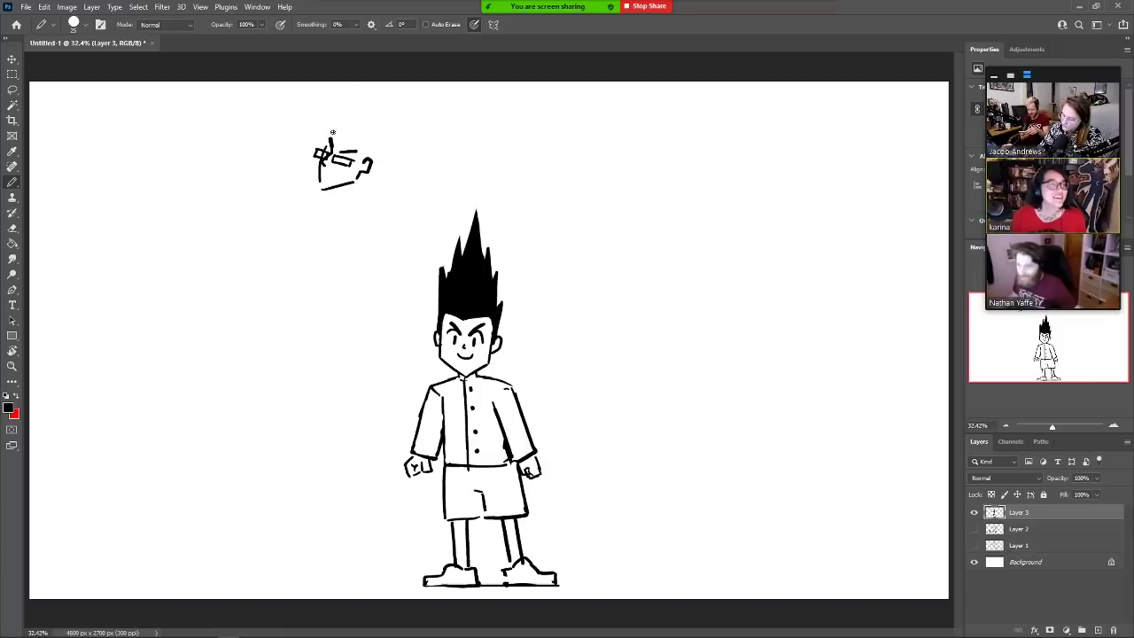
mouse_move(334, 134)
left_mouse_down()
mouse_move(361, 128)
mouse_move(367, 195)
mouse_move(372, 183)
mouse_move(328, 203)
left_mouse_up()
key("ctrl+z")
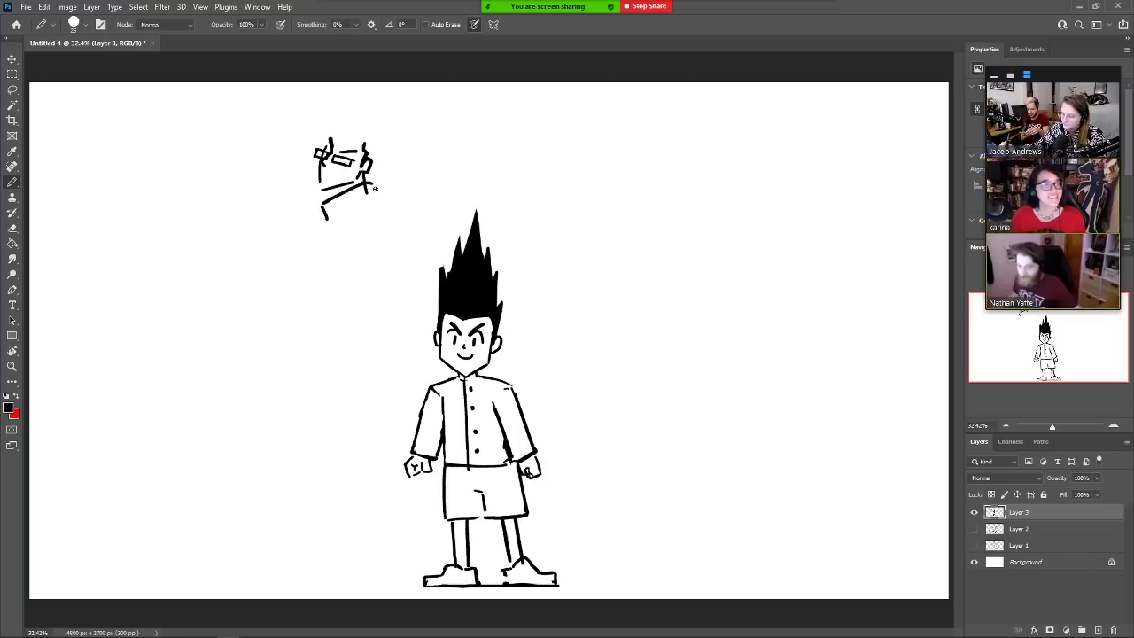
key("ctrl+z")
key("ctrl+z")
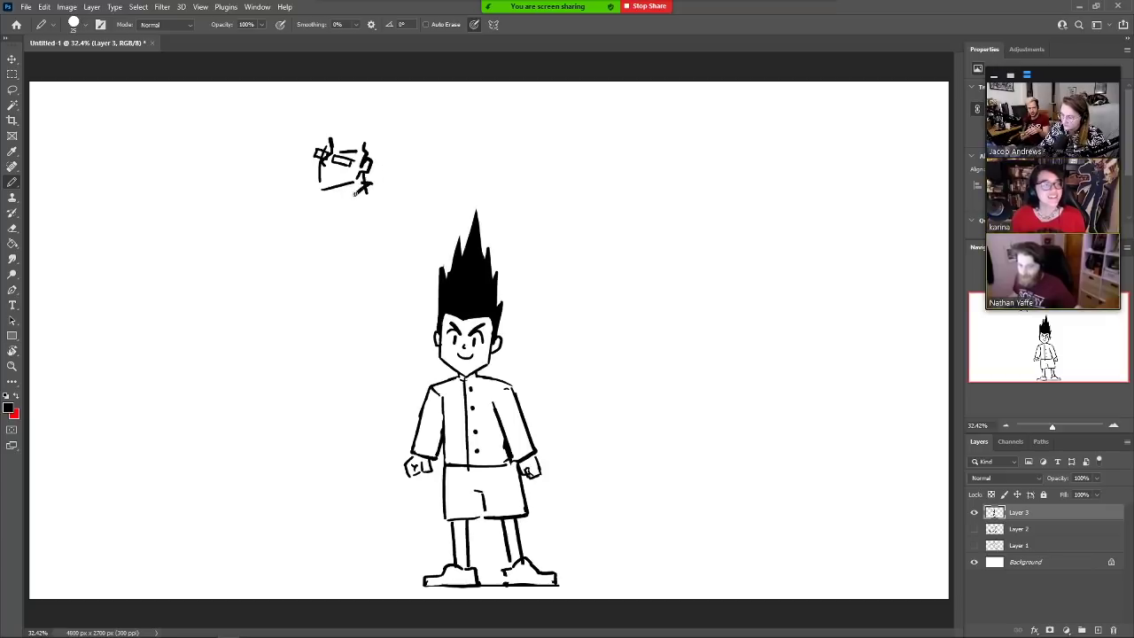
left_click_drag(355, 192, 330, 195)
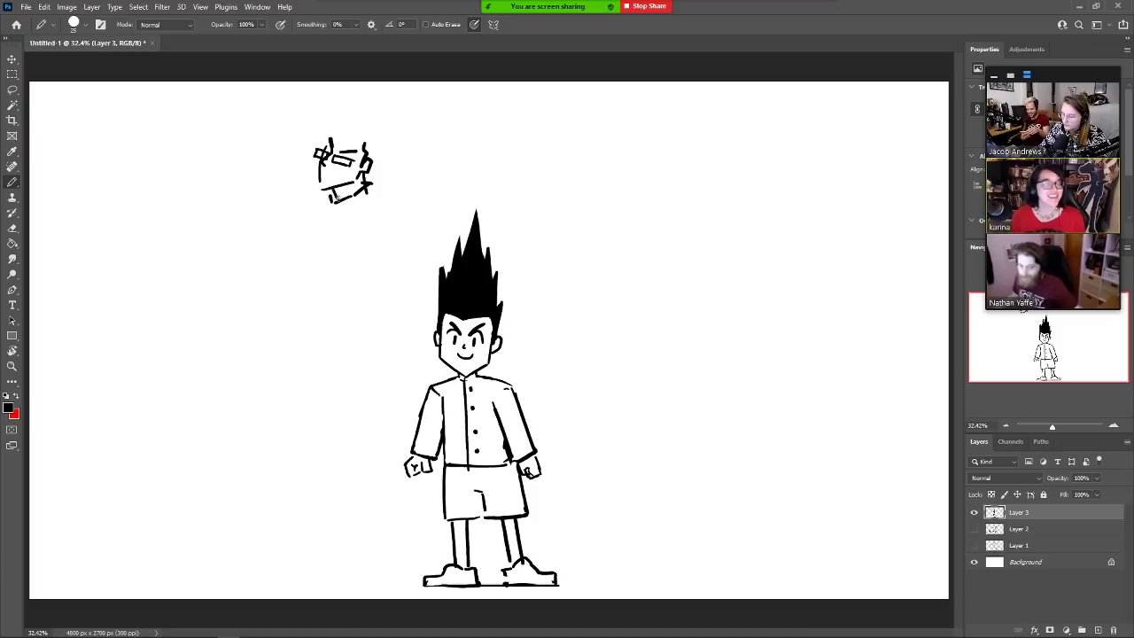
left_click_drag(320, 189, 317, 172)
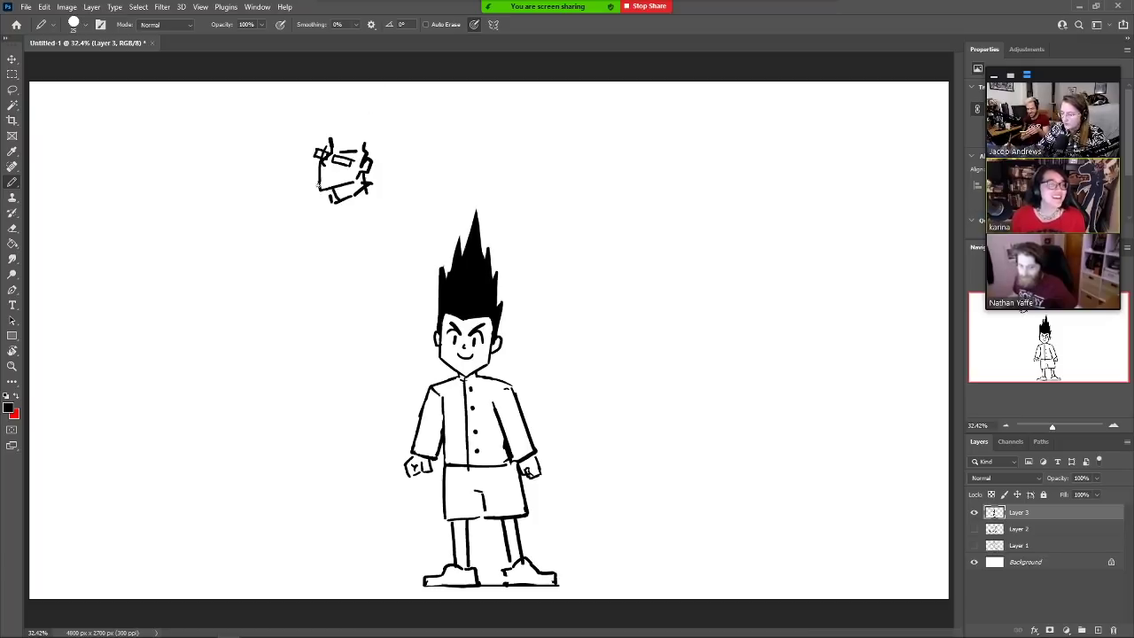
Give the bespectacled head a slight smile, a forehead line and short spiky hair filled with black
key("e")
key("b")
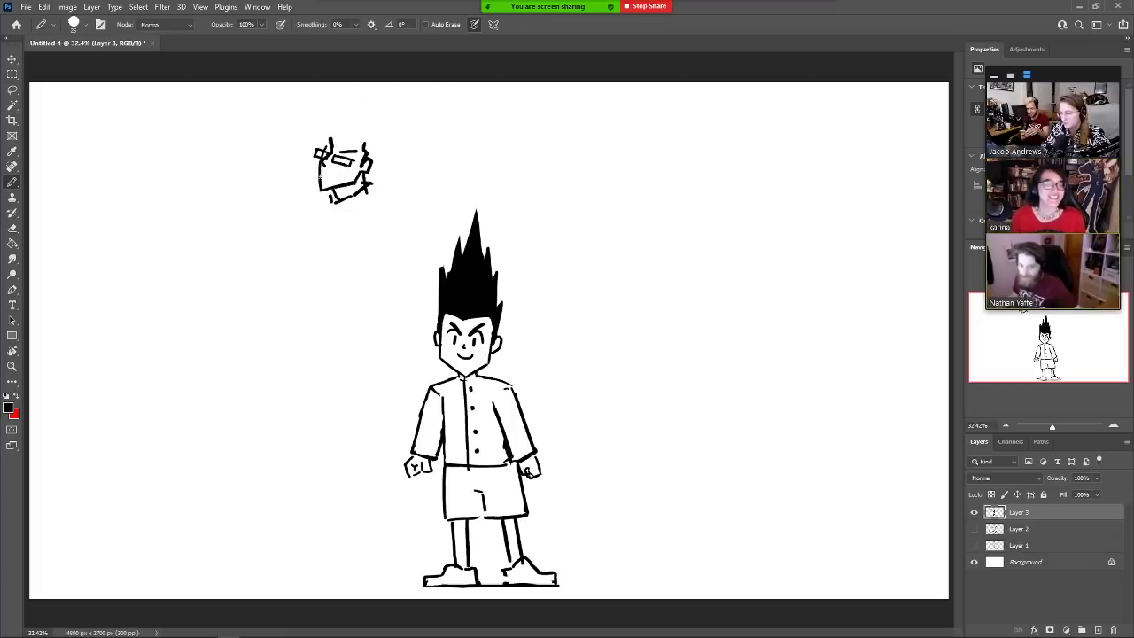
left_click_drag(323, 174, 339, 173)
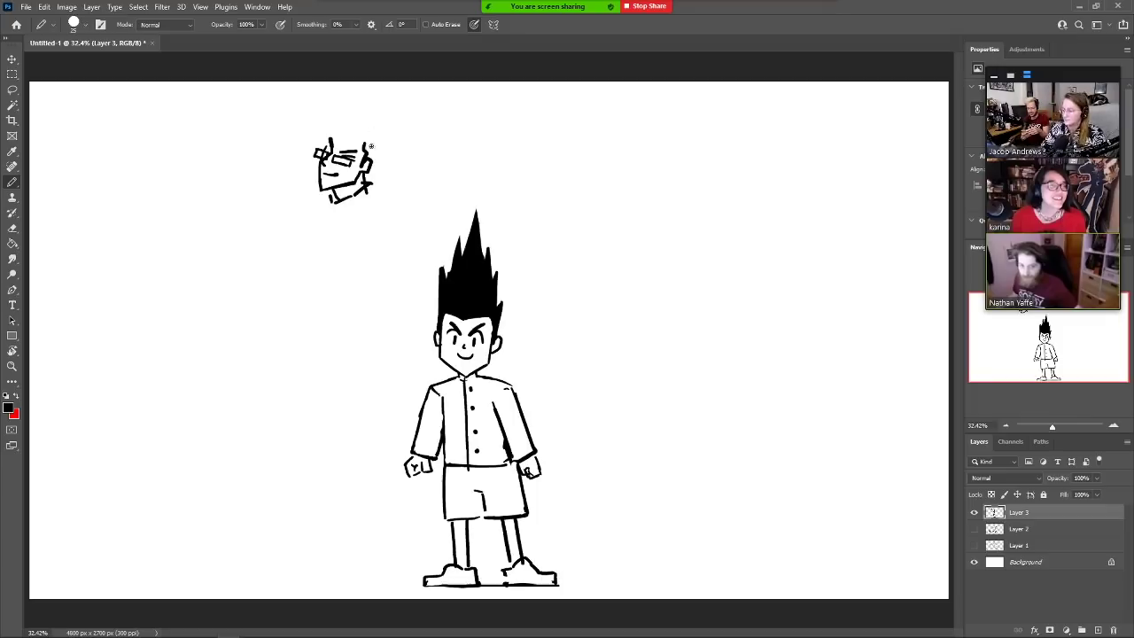
left_click_drag(372, 151, 373, 170)
mouse_move(330, 126)
left_mouse_down()
mouse_move(374, 124)
mouse_move(380, 146)
mouse_move(344, 126)
mouse_move(361, 115)
mouse_move(383, 144)
mouse_move(374, 159)
mouse_move(342, 130)
mouse_move(348, 115)
mouse_move(370, 151)
mouse_move(383, 128)
mouse_move(357, 111)
mouse_move(351, 123)
left_mouse_up()
key("ctrl+z")
key("g")
key("b")
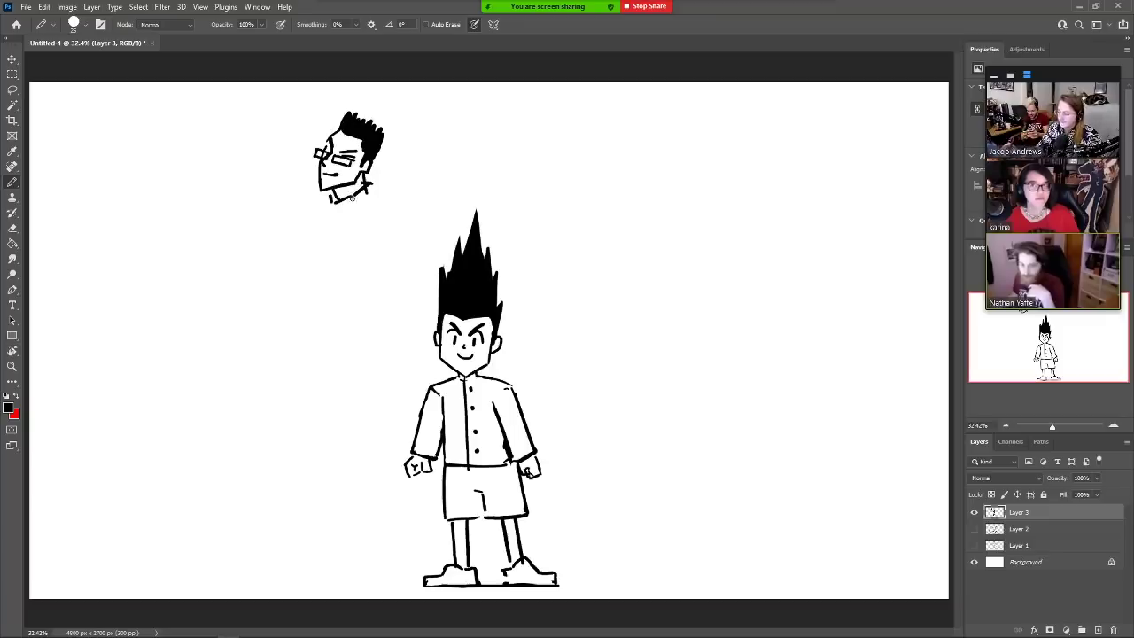
Draw the tall figure's shoulder and long left contour down to a foot, reshaping the line between waist and knee
mouse_move(391, 203)
left_mouse_down()
mouse_move(417, 213)
mouse_move(444, 253)
left_mouse_up()
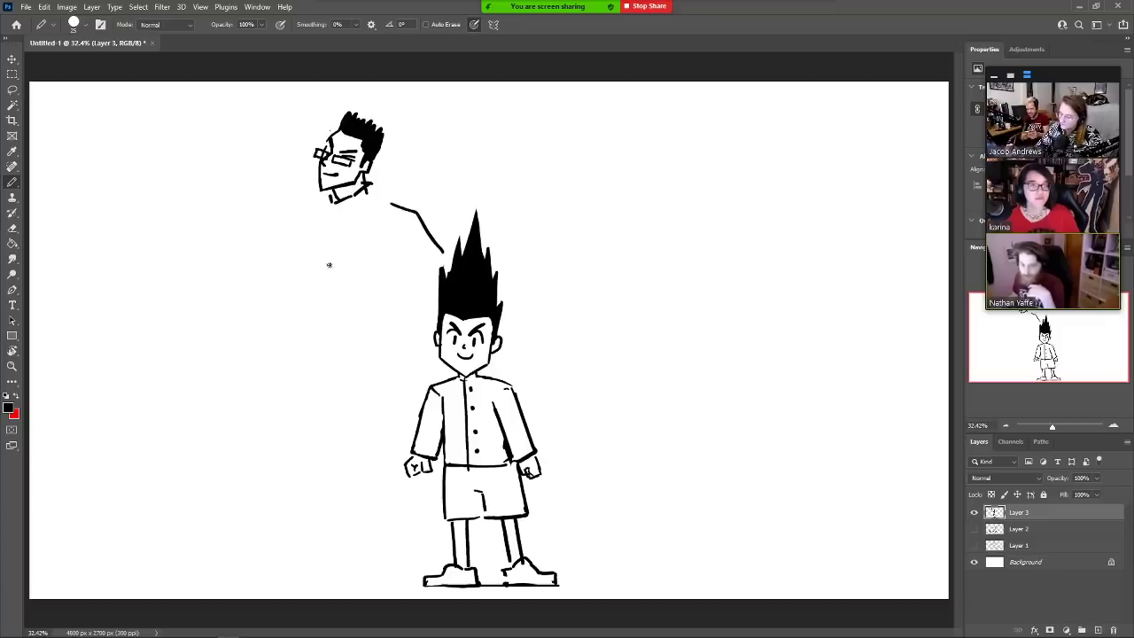
mouse_move(322, 244)
left_mouse_down()
mouse_move(341, 296)
mouse_move(334, 344)
mouse_move(299, 414)
mouse_move(325, 569)
mouse_move(302, 573)
mouse_move(306, 586)
mouse_move(361, 582)
left_mouse_up()
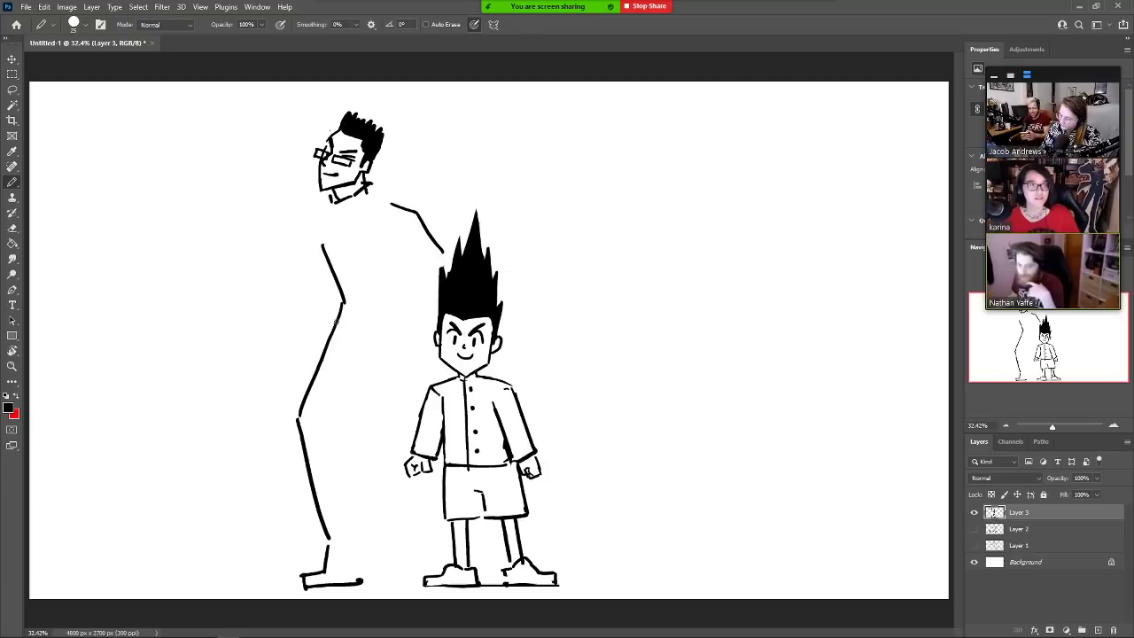
key("e")
left_click_drag(342, 306, 307, 415)
key("b")
left_click_drag(344, 301, 306, 459)
key("e")
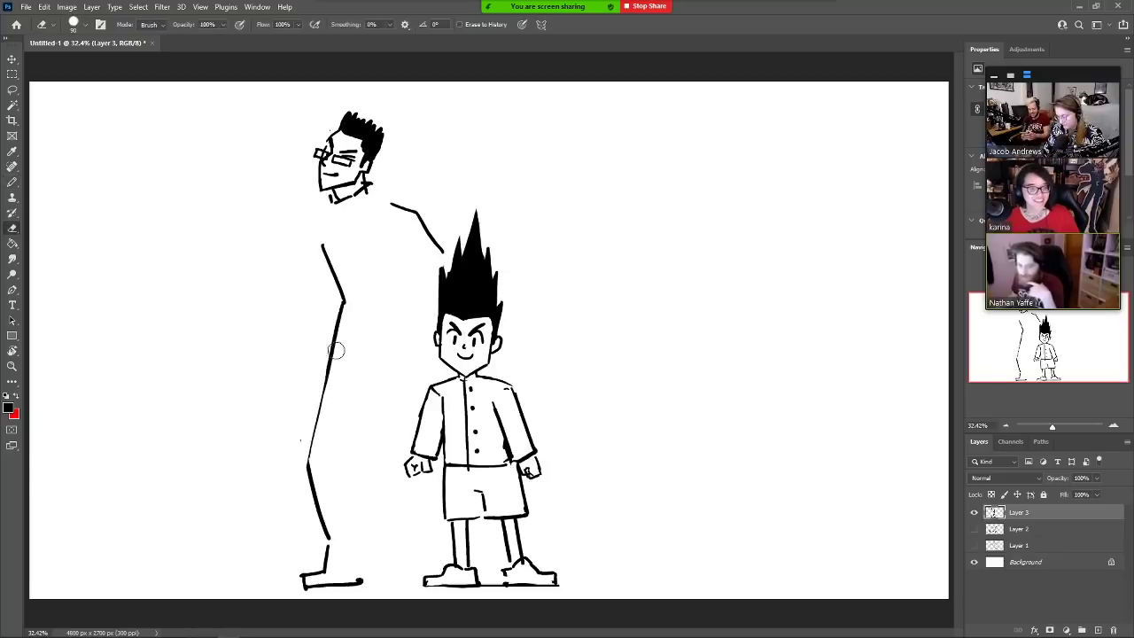
Rework the tall figure's lower leg line with a higher knee and erase the foot
key("b")
mouse_move(327, 376)
left_mouse_down()
mouse_move(309, 448)
mouse_move(331, 538)
left_mouse_up()
key("e")
mouse_move(304, 447)
left_mouse_down()
mouse_move(328, 555)
mouse_move(314, 573)
mouse_move(295, 565)
mouse_move(318, 580)
mouse_move(382, 583)
left_mouse_up()
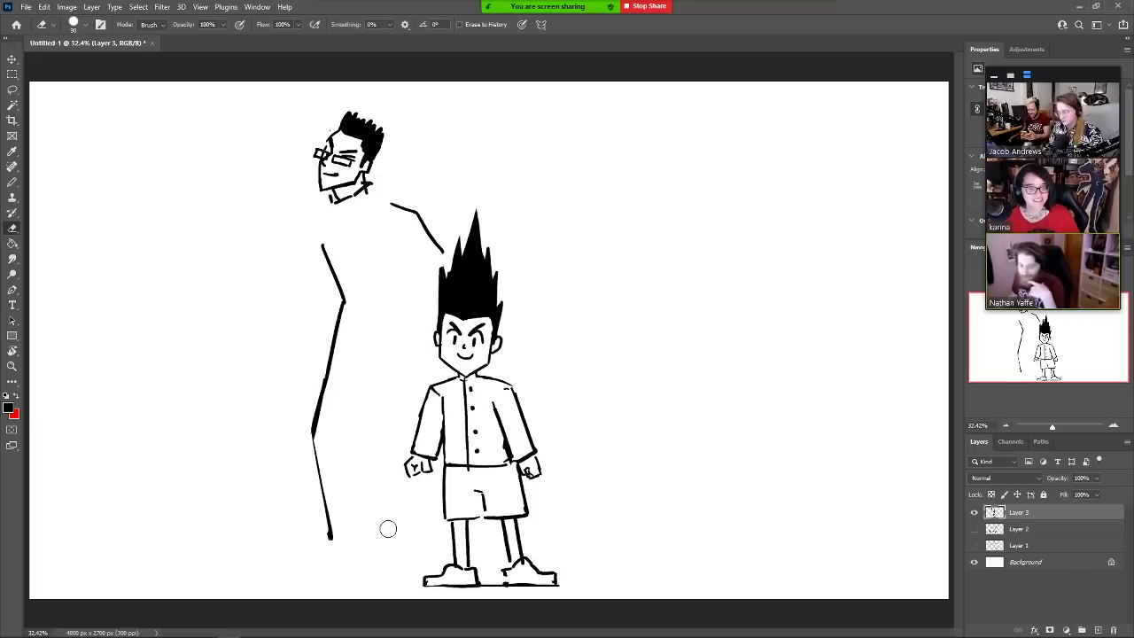
key("b")
left_click_drag(315, 433, 330, 544)
key("e")
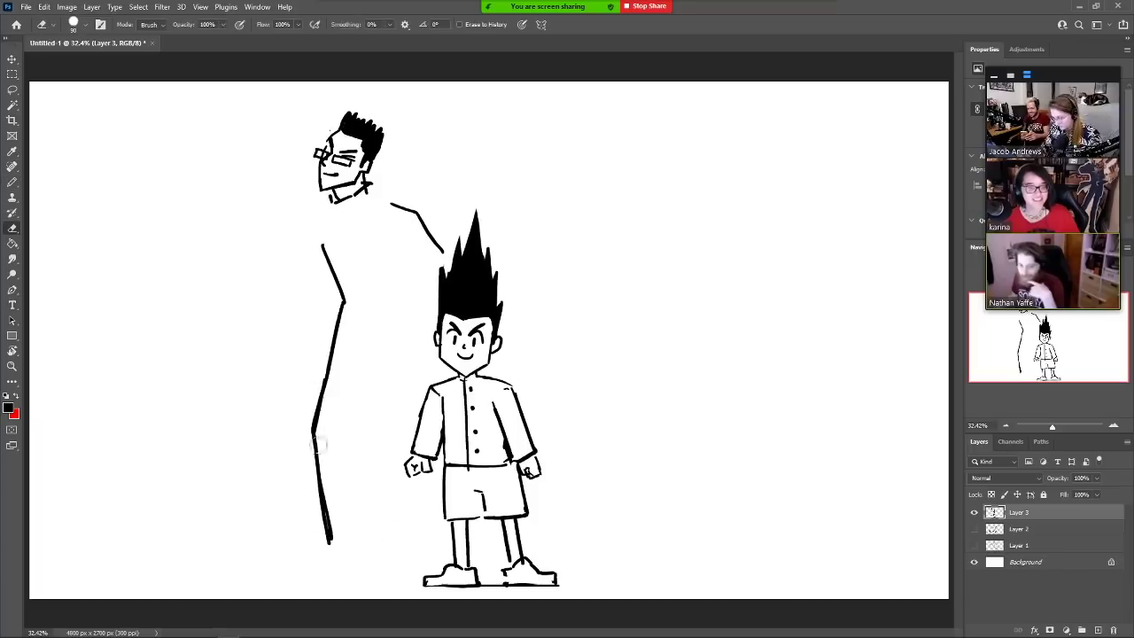
left_click_drag(317, 433, 337, 570)
Draw the tall figure's trouser leg and a long coat with a hem, cinched waist and front edge from the collar
key("b")
mouse_move(315, 430)
left_mouse_down()
mouse_move(328, 546)
mouse_move(370, 560)
left_mouse_up()
mouse_move(361, 385)
left_mouse_down()
mouse_move(344, 432)
mouse_move(364, 578)
left_mouse_up()
left_click_drag(330, 396, 425, 408)
key("e")
mouse_move(364, 384)
left_mouse_down()
mouse_move(354, 392)
mouse_move(346, 310)
mouse_move(324, 387)
mouse_move(343, 300)
mouse_move(370, 309)
left_mouse_up()
key("b")
left_click_drag(340, 205, 345, 222)
left_click(369, 299, "shift")
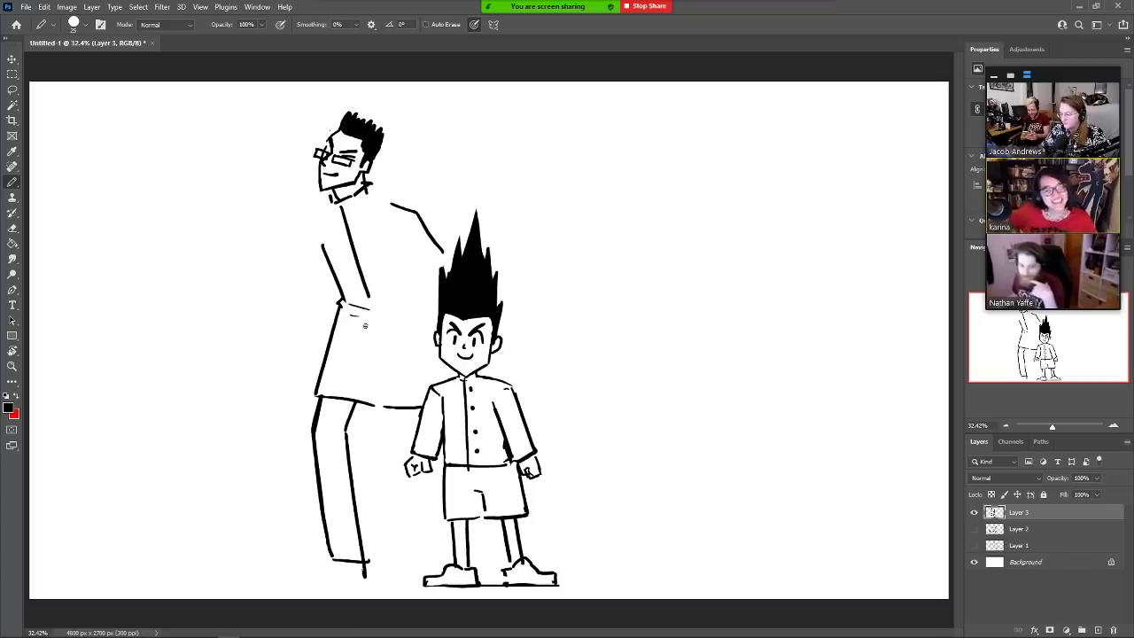
Redraw the coat's front edge from the waist down to the hem and close the gap in the hem line
left_click_drag(364, 324, 354, 418)
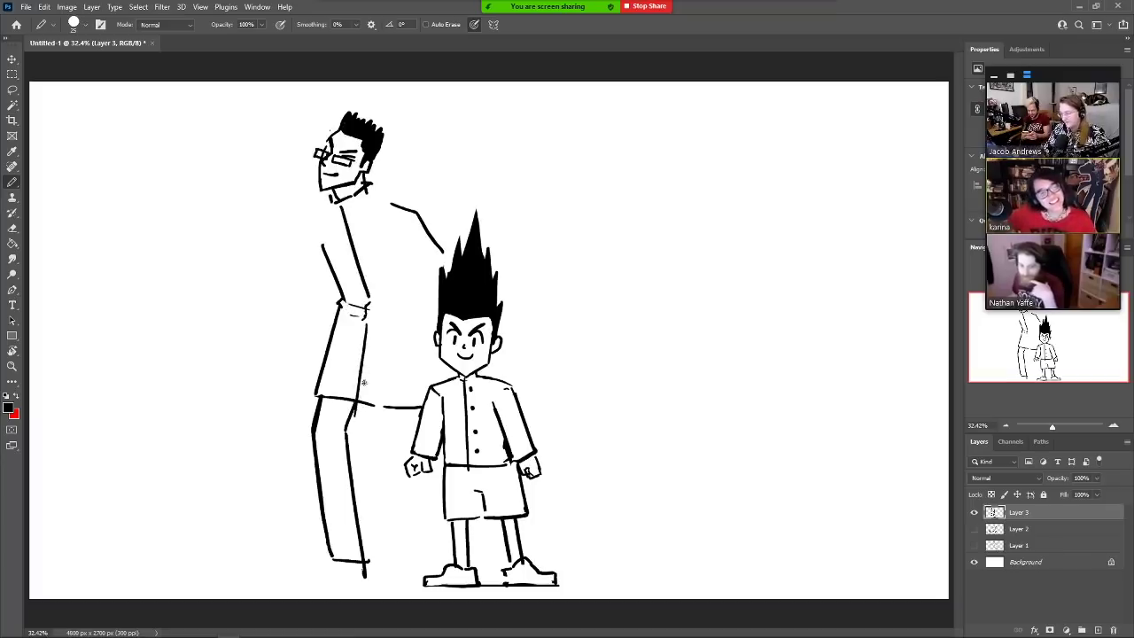
key("ctrl+z")
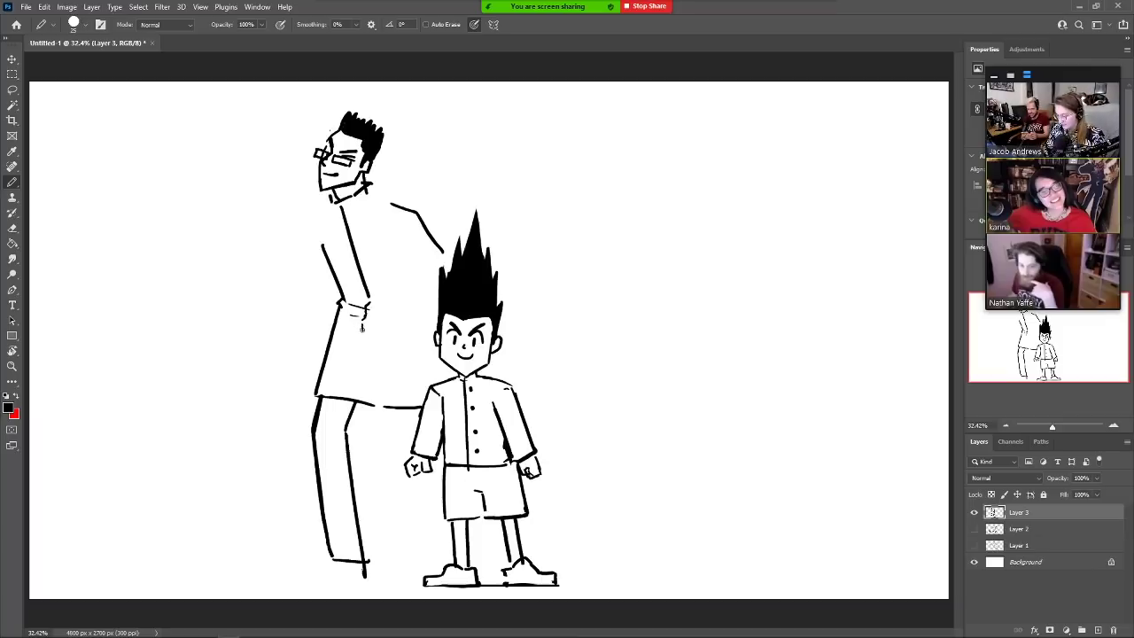
mouse_move(361, 328)
left_mouse_down()
mouse_move(346, 410)
mouse_move(393, 407)
left_mouse_up()
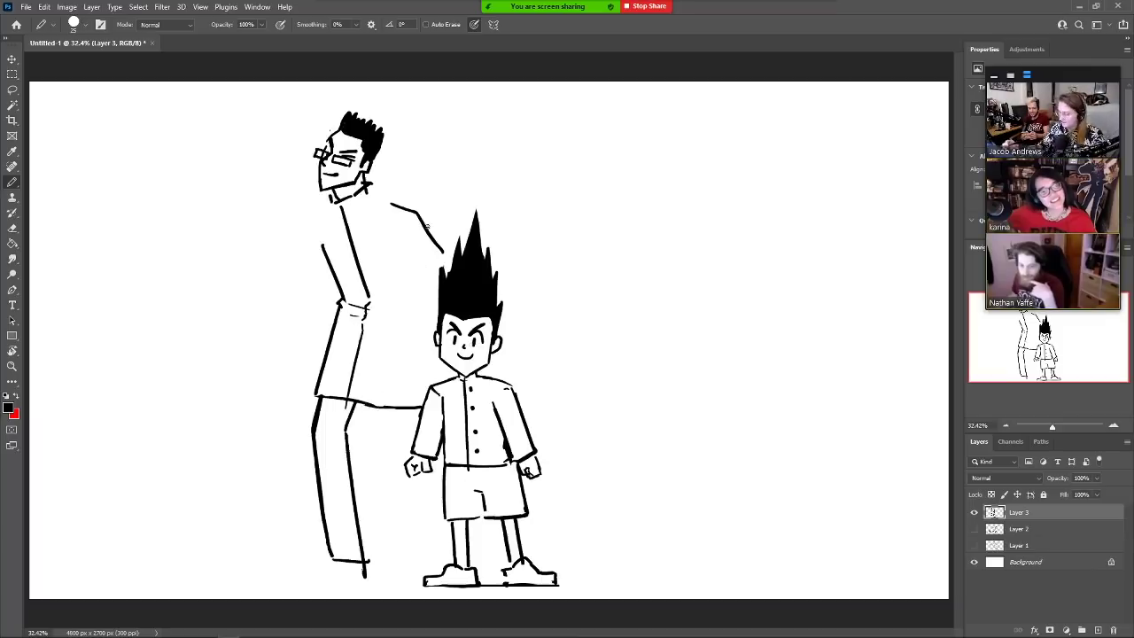
Reshape the tall figure's far shoulder line and draw the near shoulder with its arm hanging down
key("e")
mouse_move(420, 216)
left_mouse_down()
mouse_move(440, 251)
mouse_move(390, 197)
mouse_move(421, 204)
mouse_move(462, 241)
left_mouse_up()
key("b")
mouse_move(325, 210)
left_mouse_down()
mouse_move(300, 236)
mouse_move(333, 282)
left_mouse_up()
key("ctrl+z")
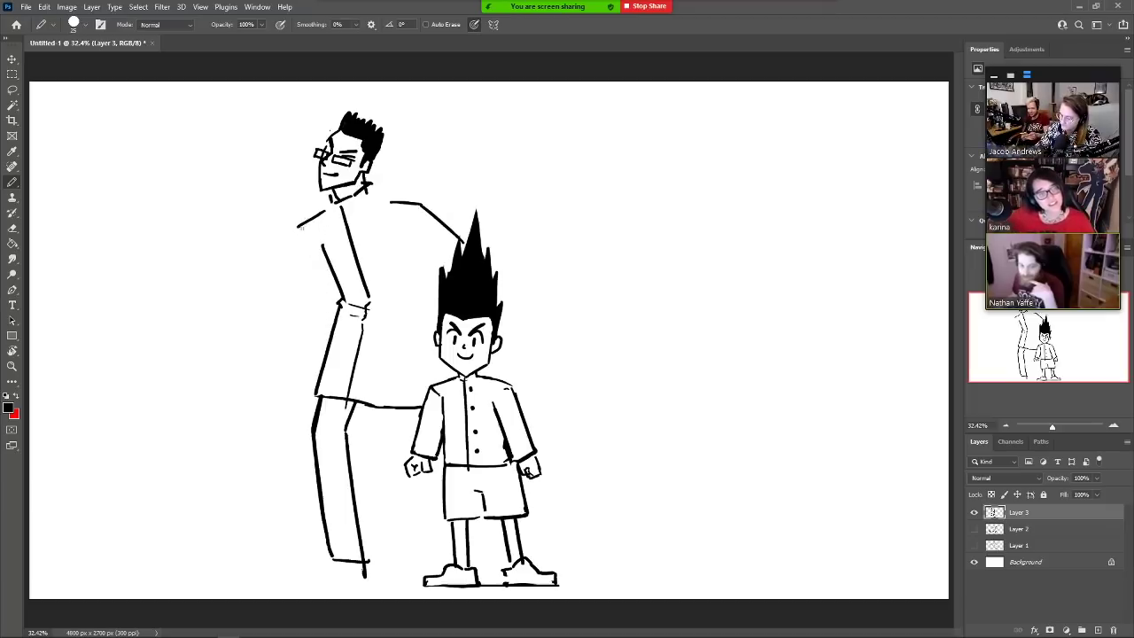
mouse_move(298, 227)
left_mouse_down()
mouse_move(312, 278)
mouse_move(298, 388)
left_mouse_up()
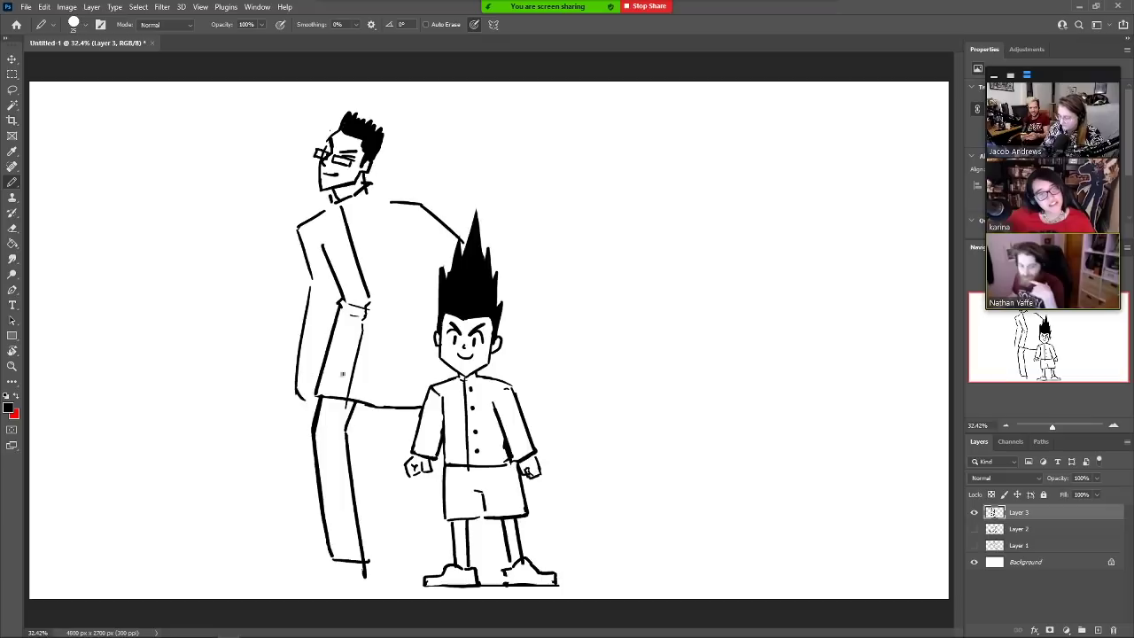
Draw the tall figure's front shoe and the outline of a briefcase beside the leg
mouse_move(335, 560)
left_mouse_down()
mouse_move(285, 579)
mouse_move(359, 573)
left_mouse_up()
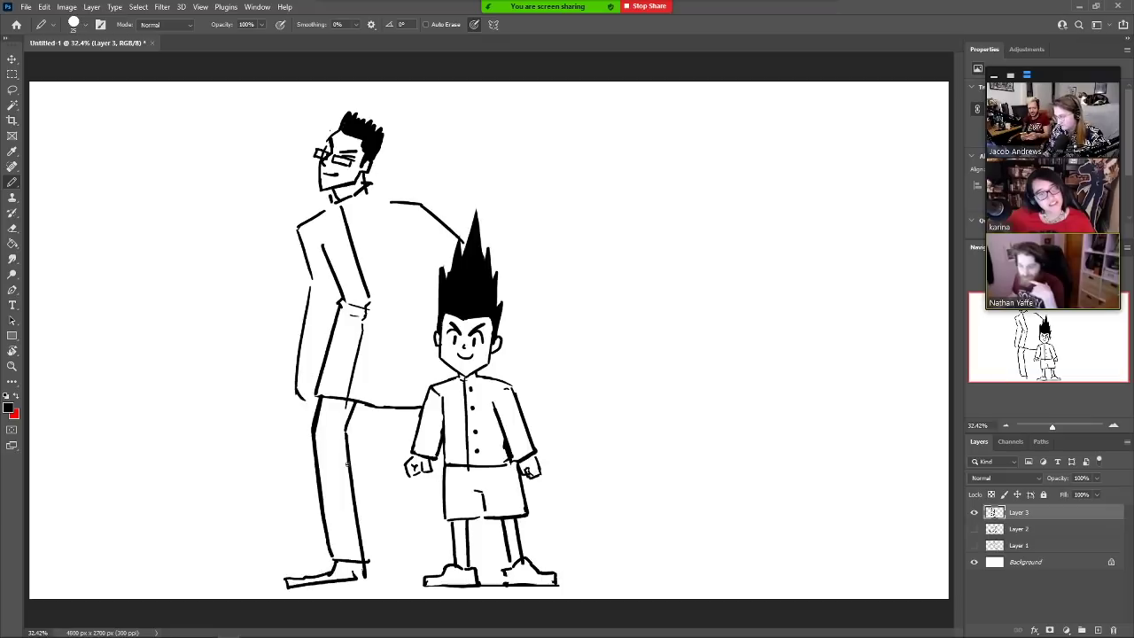
mouse_move(299, 407)
left_mouse_down()
mouse_move(253, 417)
mouse_move(258, 477)
mouse_move(311, 477)
left_mouse_up()
Erase the coat's inner front edge and cinched waist lines from the tall figure's torso
key("e")
mouse_move(342, 209)
left_mouse_down()
mouse_move(366, 289)
mouse_move(354, 376)
left_mouse_up()
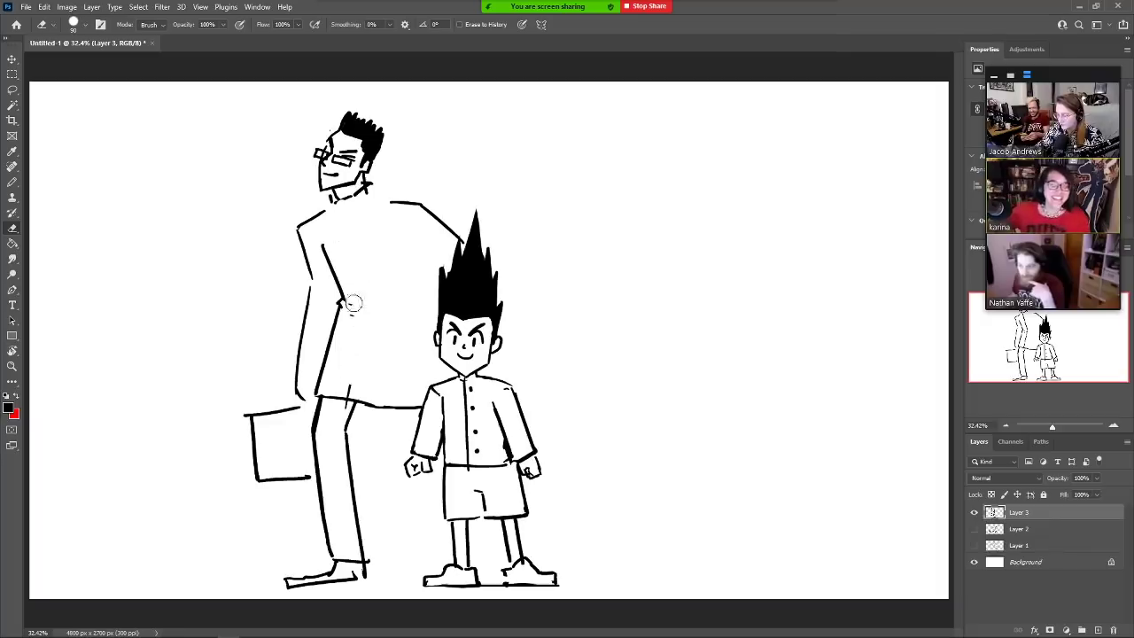
left_click_drag(353, 304, 357, 325)
mouse_move(334, 200)
left_mouse_down()
mouse_move(367, 198)
mouse_move(335, 192)
mouse_move(370, 338)
mouse_move(353, 213)
mouse_move(367, 227)
mouse_move(335, 229)
mouse_move(356, 225)
mouse_move(359, 317)
left_mouse_up()
Draw a shirt collar, V-shaped jacket opening and necktie on the tall figure, and fill the tie with black
key("b")
left_click_drag(363, 218, 369, 302)
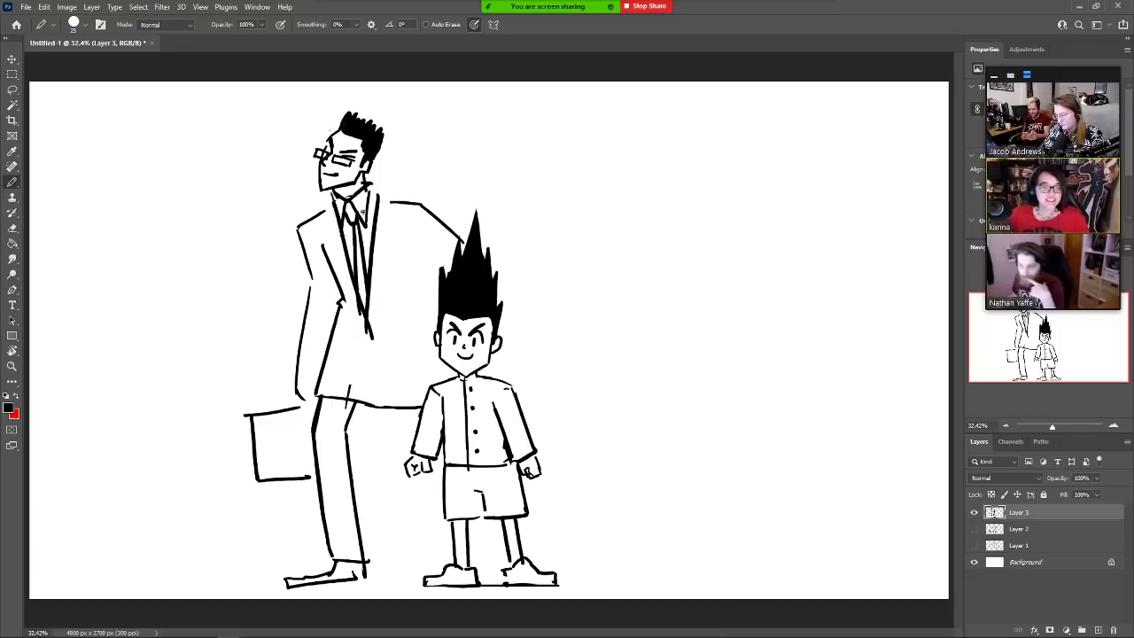
key("g")
left_click(360, 284)
left_click(352, 209)
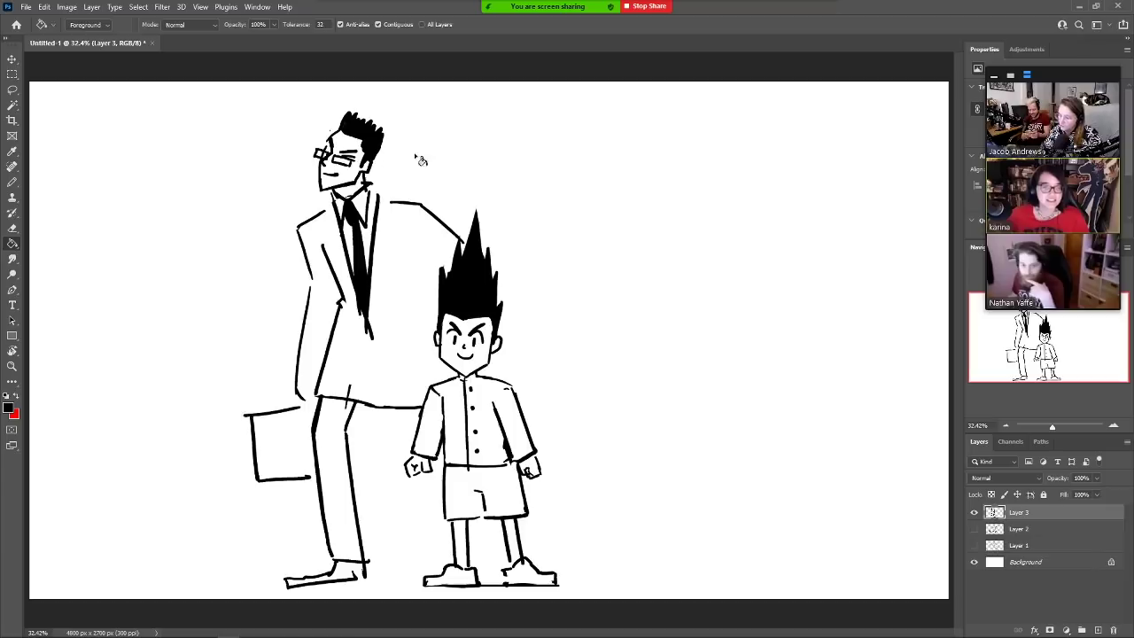
Draw the jacket's far side edge and the tall figure's second trouser leg, and finish both shoes
key("e")
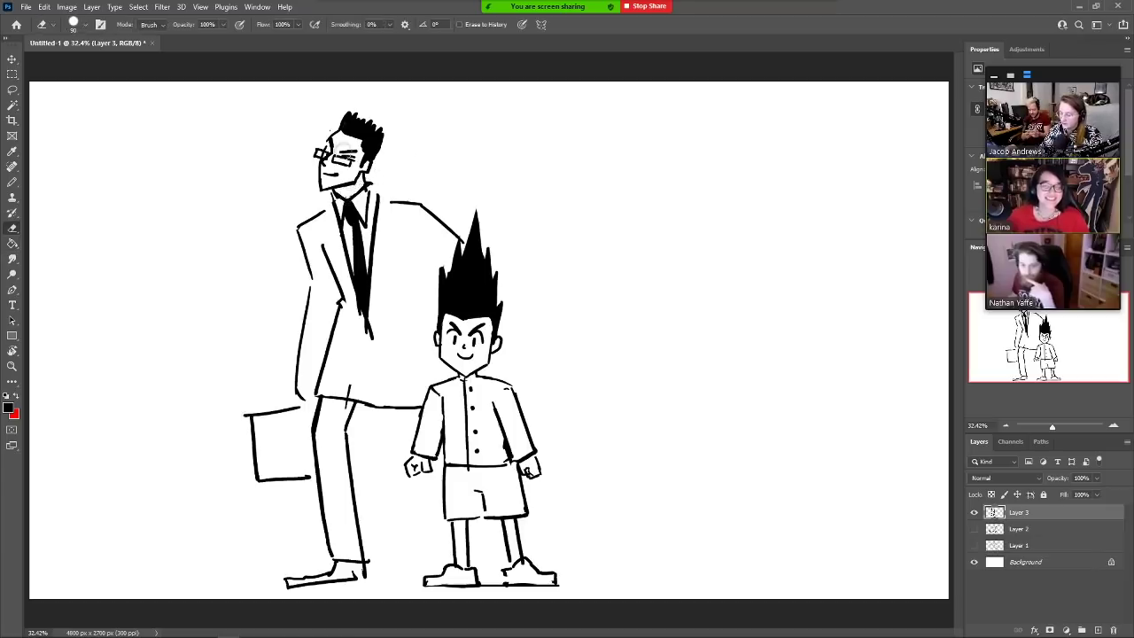
key("b")
left_click_drag(416, 246, 423, 400)
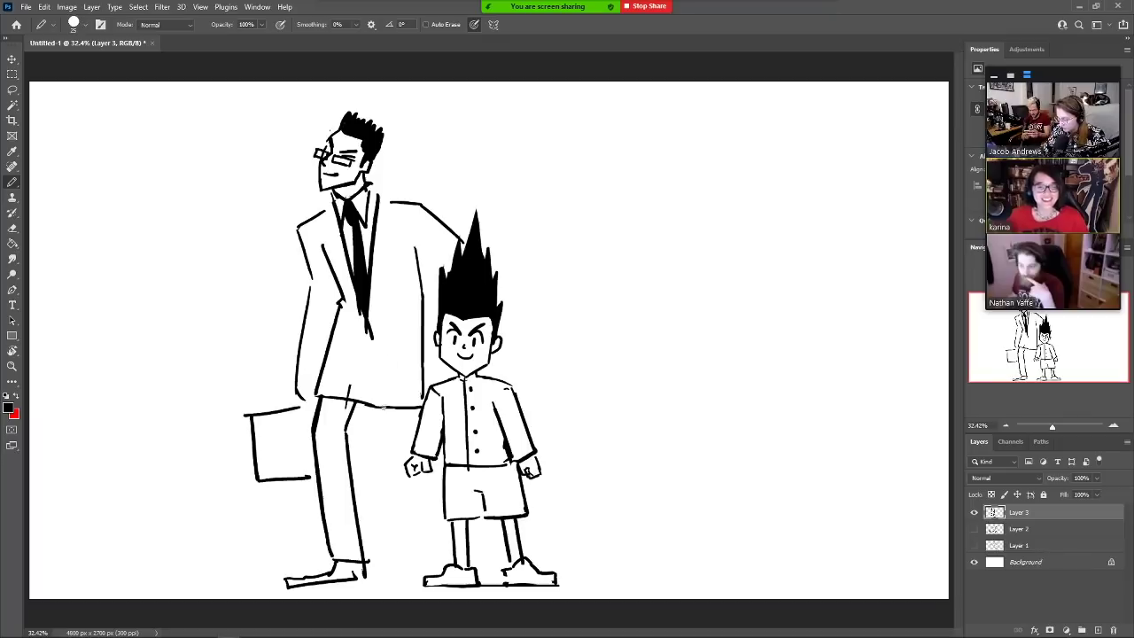
mouse_move(388, 367)
left_mouse_down()
mouse_move(388, 558)
mouse_move(351, 579)
mouse_move(422, 581)
left_mouse_up()
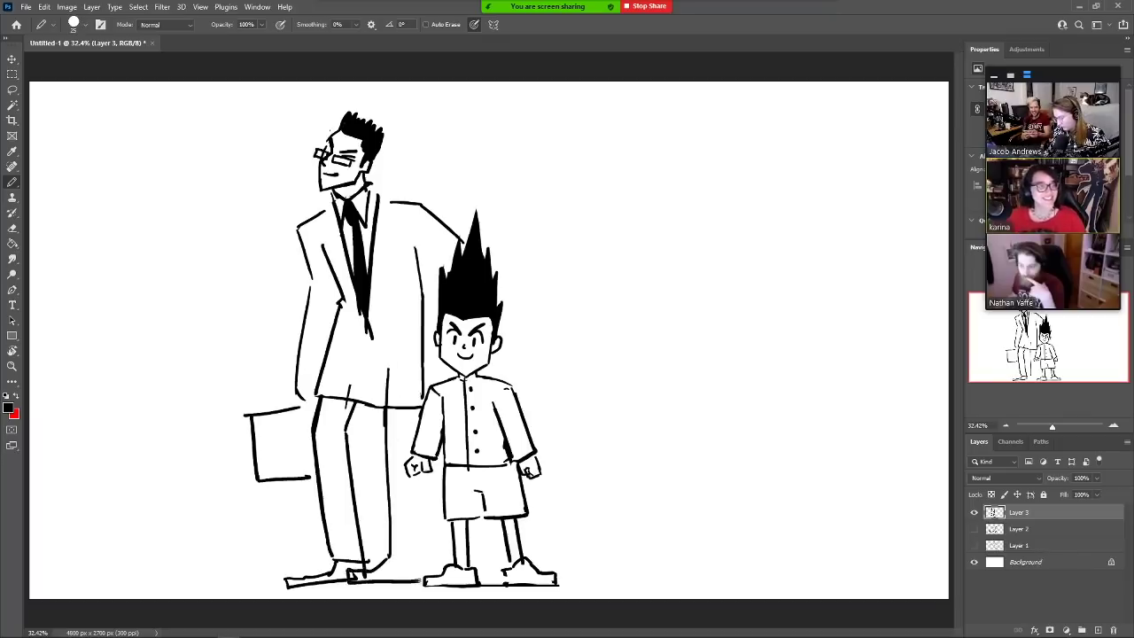
mouse_move(341, 555)
left_mouse_down()
mouse_move(295, 578)
mouse_move(346, 583)
left_mouse_up()
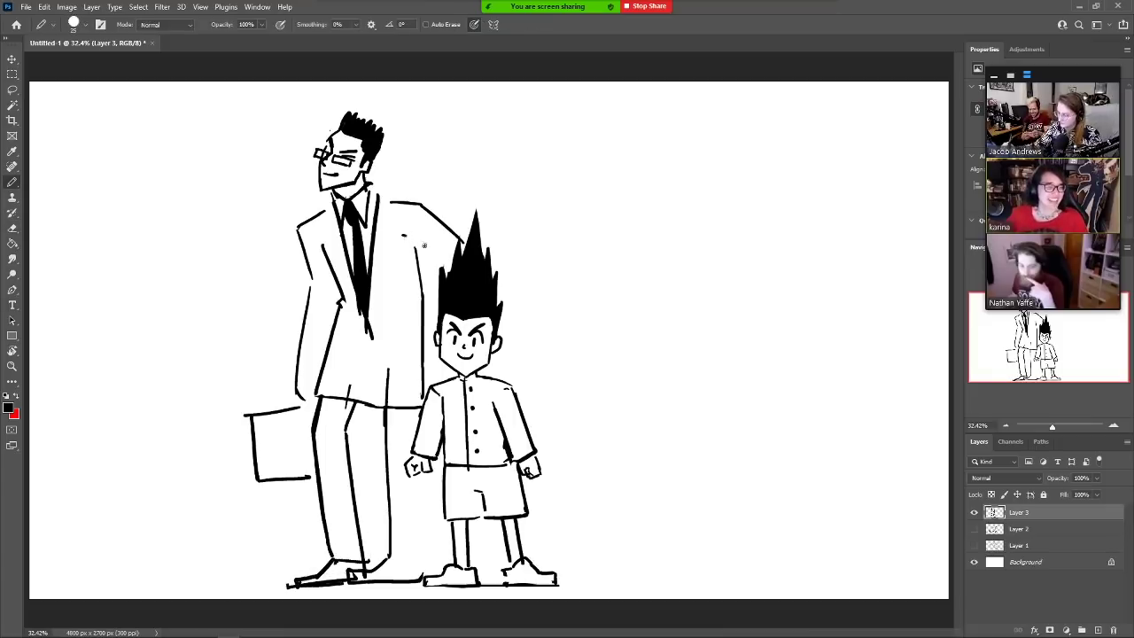
Draw the far arm bending behind the boy's hair, and give the briefcase stripes, a handle and a gripping hand
left_click_drag(424, 245, 440, 257)
left_click_drag(438, 305, 393, 334)
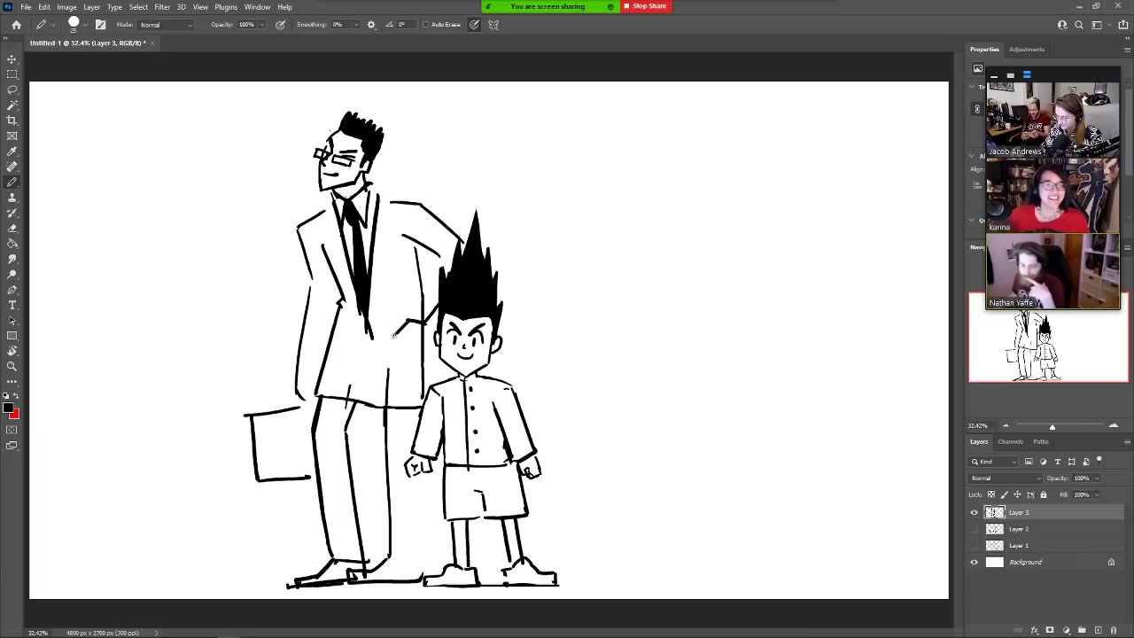
mouse_move(275, 478)
left_mouse_down()
mouse_move(275, 414)
mouse_move(267, 476)
left_mouse_up()
mouse_move(286, 409)
left_mouse_down()
mouse_move(288, 396)
mouse_move(312, 403)
mouse_move(320, 381)
left_mouse_up()
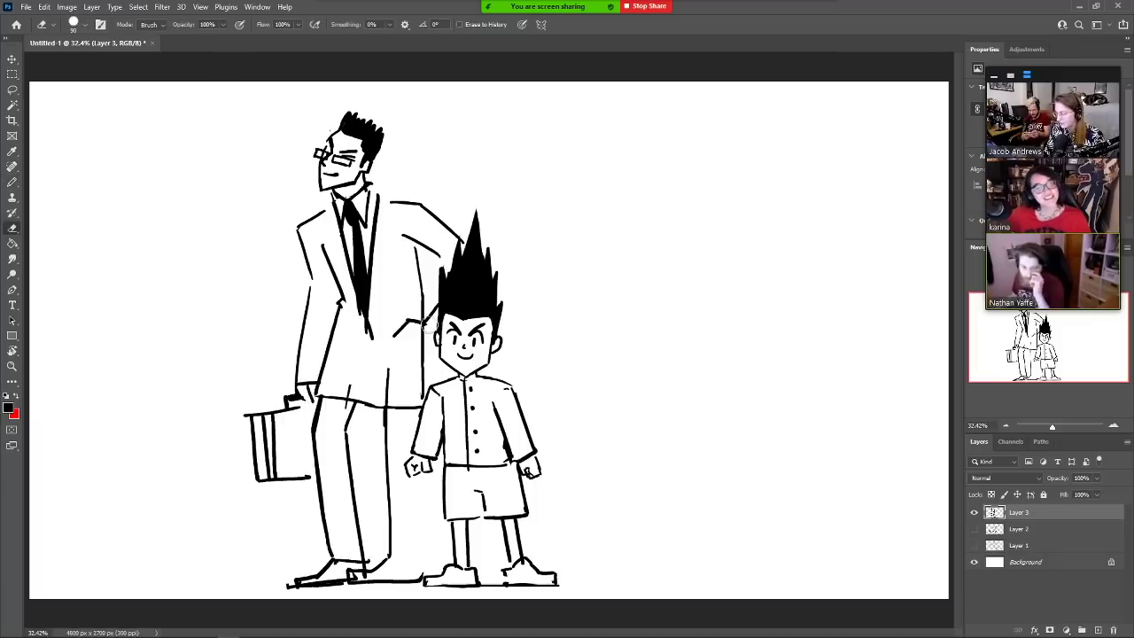
Complete the tall figure's far hand beside the boy's head with curled fingers, erasing the jacket line crossing it
key("e")
key("b")
mouse_move(396, 336)
left_mouse_down()
mouse_move(409, 352)
mouse_move(434, 346)
mouse_move(423, 345)
left_mouse_up()
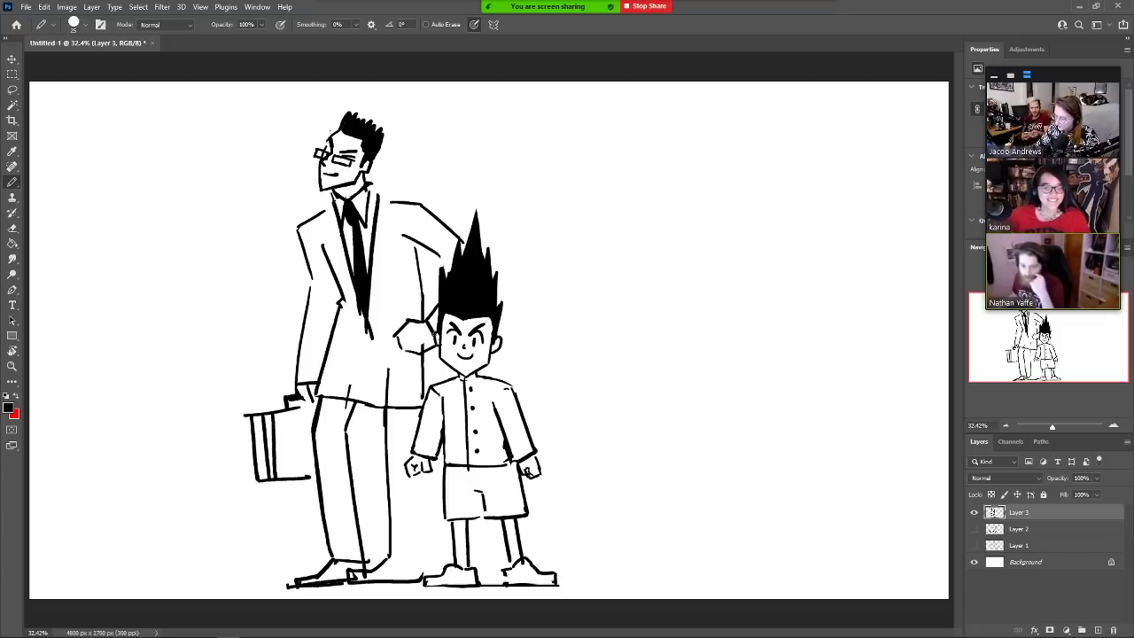
key("e")
mouse_move(426, 337)
left_mouse_down()
mouse_move(444, 294)
mouse_move(427, 353)
left_mouse_up()
key("b")
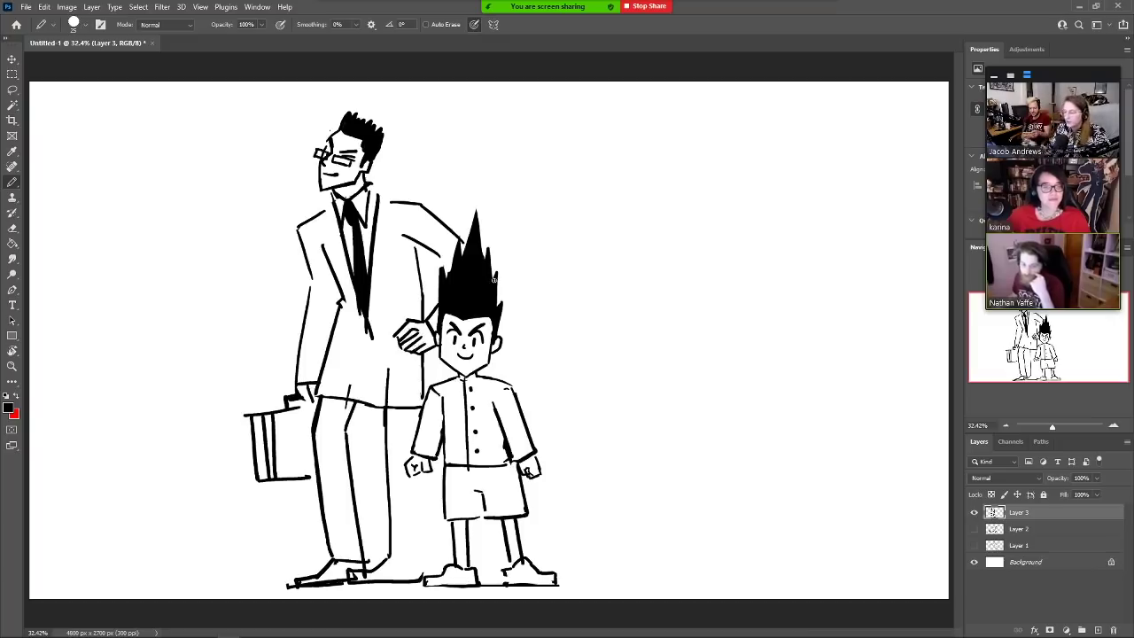
Lower the underside line of the far sleeve and add crease lines at the shoulders
left_click_drag(406, 244, 437, 267)
key("e")
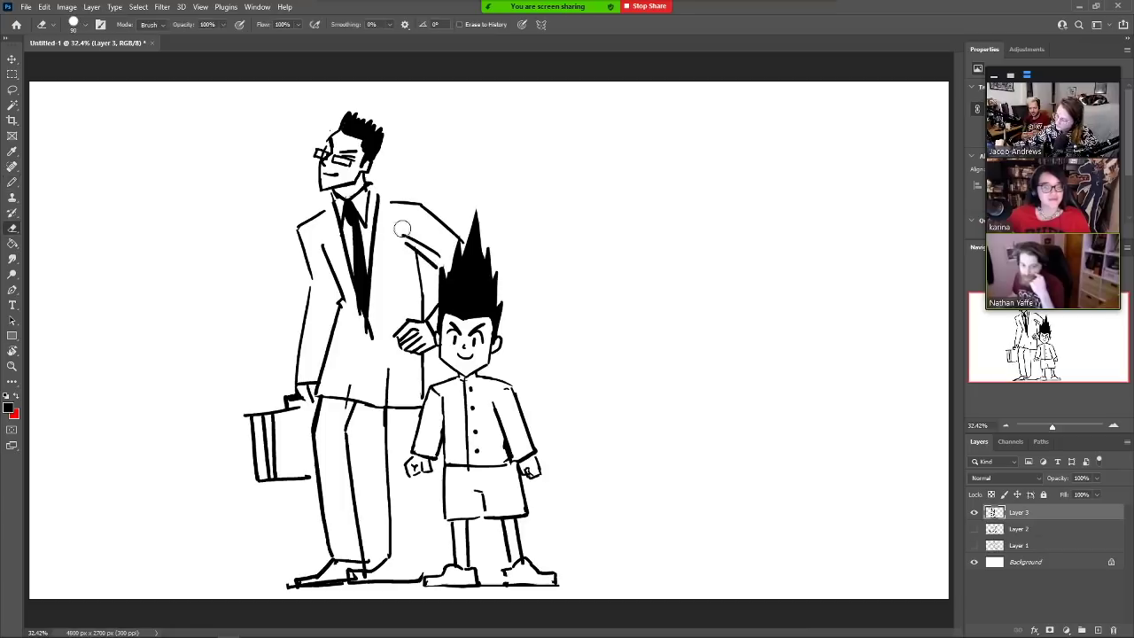
left_click_drag(402, 231, 435, 254)
key("b")
left_click_drag(415, 205, 407, 222)
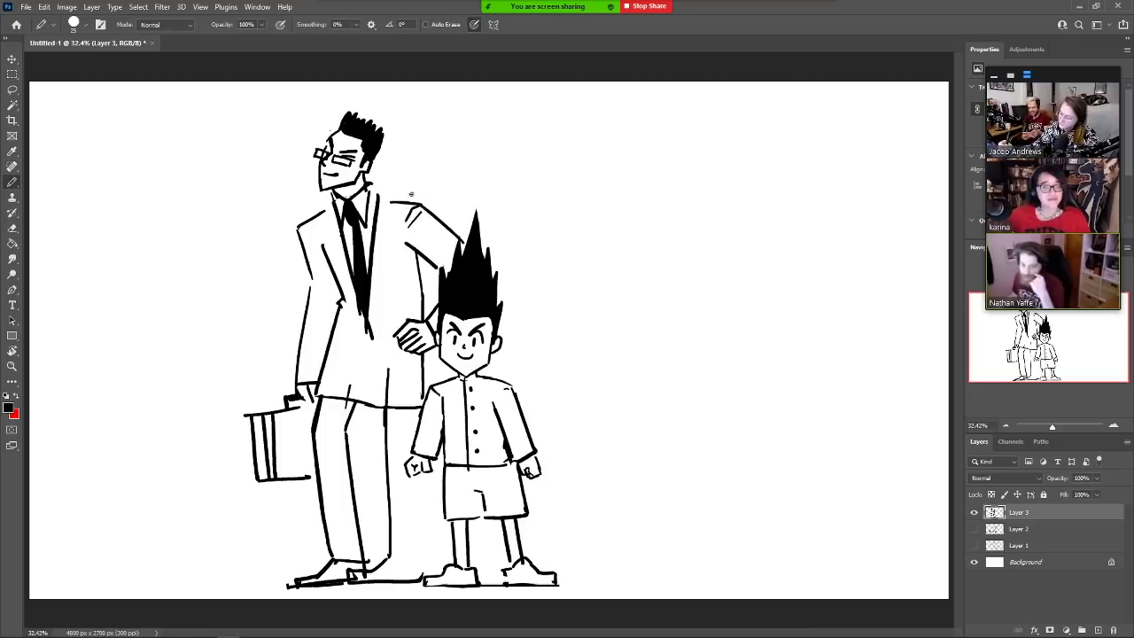
left_click(310, 224)
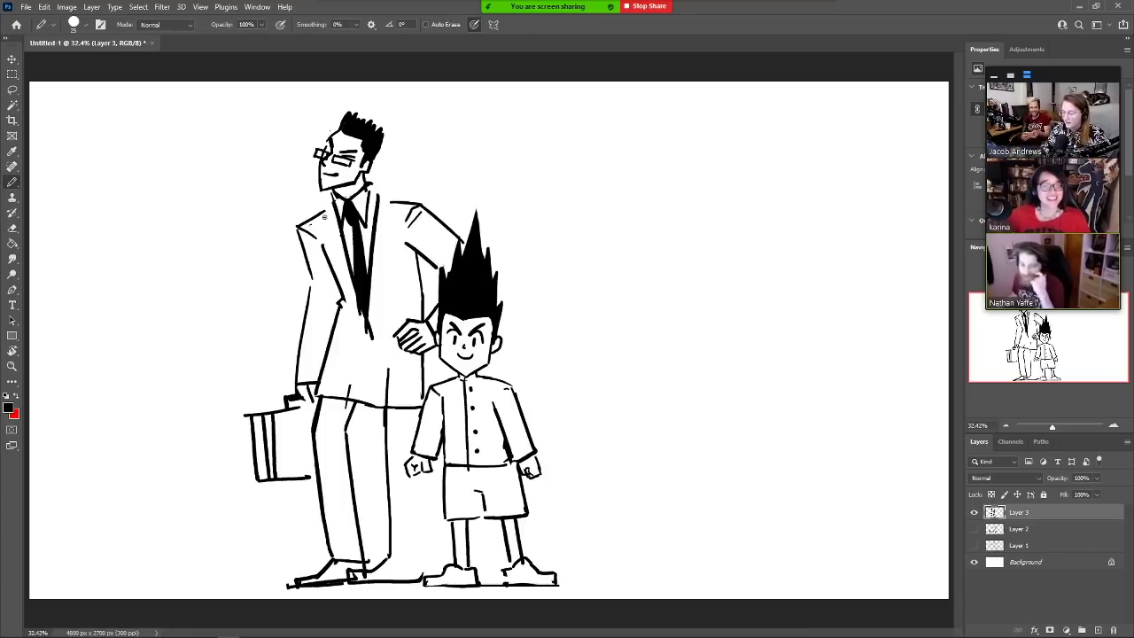
Draw notched lapels along both sides of the jacket opening, redoing the first lapel stroke
mouse_move(313, 223)
left_mouse_down()
mouse_move(335, 211)
mouse_move(389, 232)
mouse_move(392, 254)
left_mouse_up()
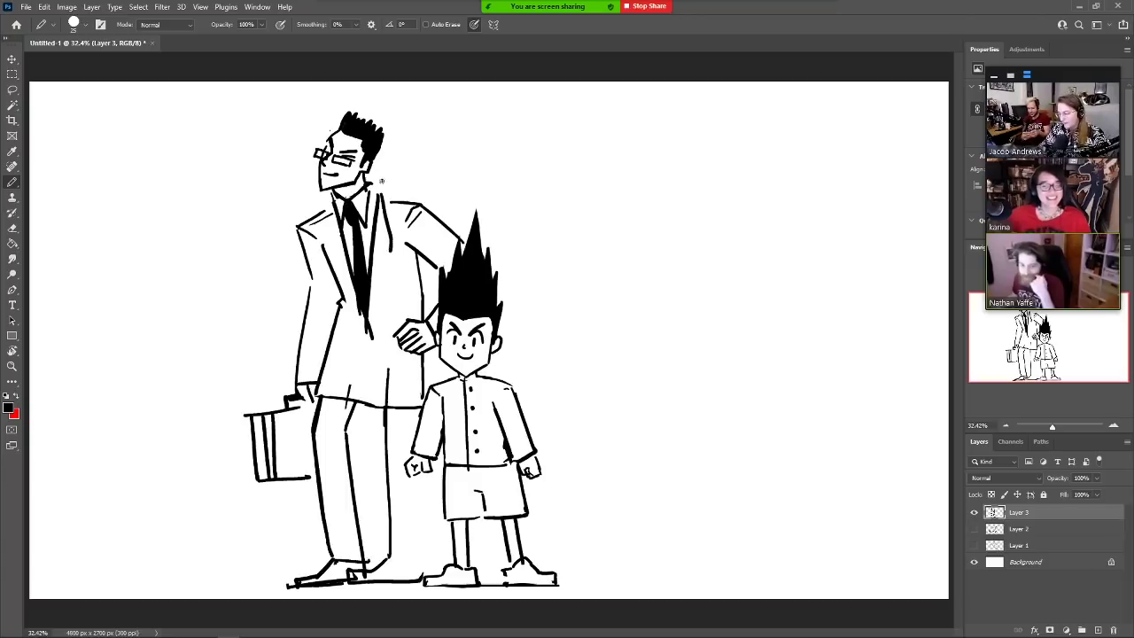
key("ctrl+z")
mouse_move(381, 195)
left_mouse_down()
mouse_move(395, 238)
mouse_move(371, 319)
left_mouse_up()
mouse_move(337, 204)
left_mouse_down()
mouse_move(329, 239)
mouse_move(362, 322)
left_mouse_up()
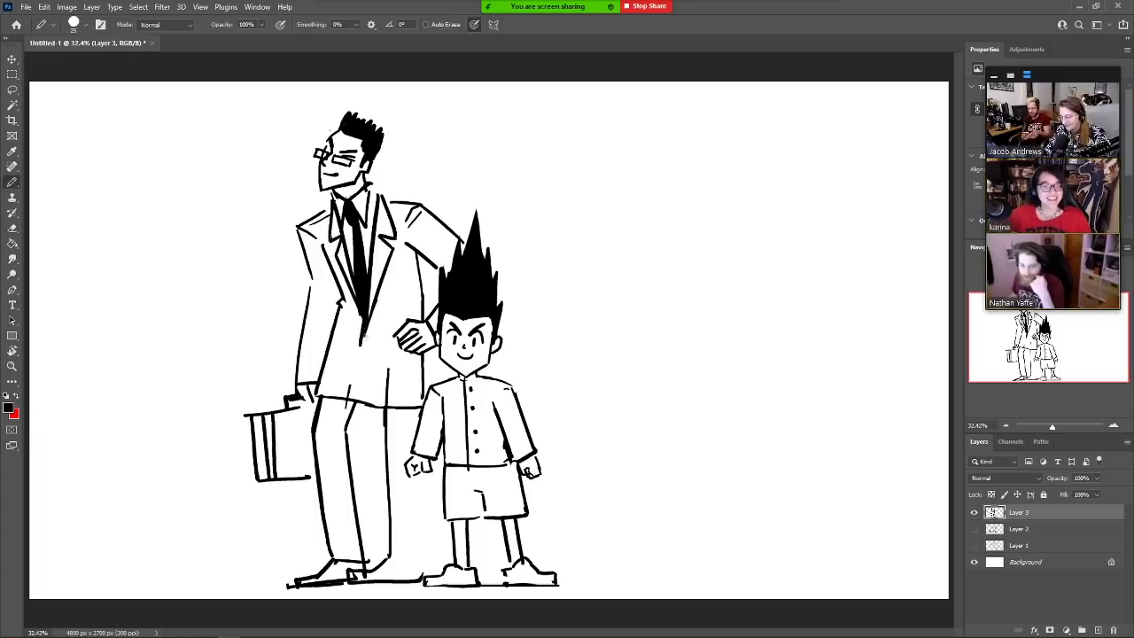
Draw the jacket's closing line from the tip of the tie to the hem, cleaning up and redrawing the stroke
left_click_drag(364, 330, 360, 394)
key("e")
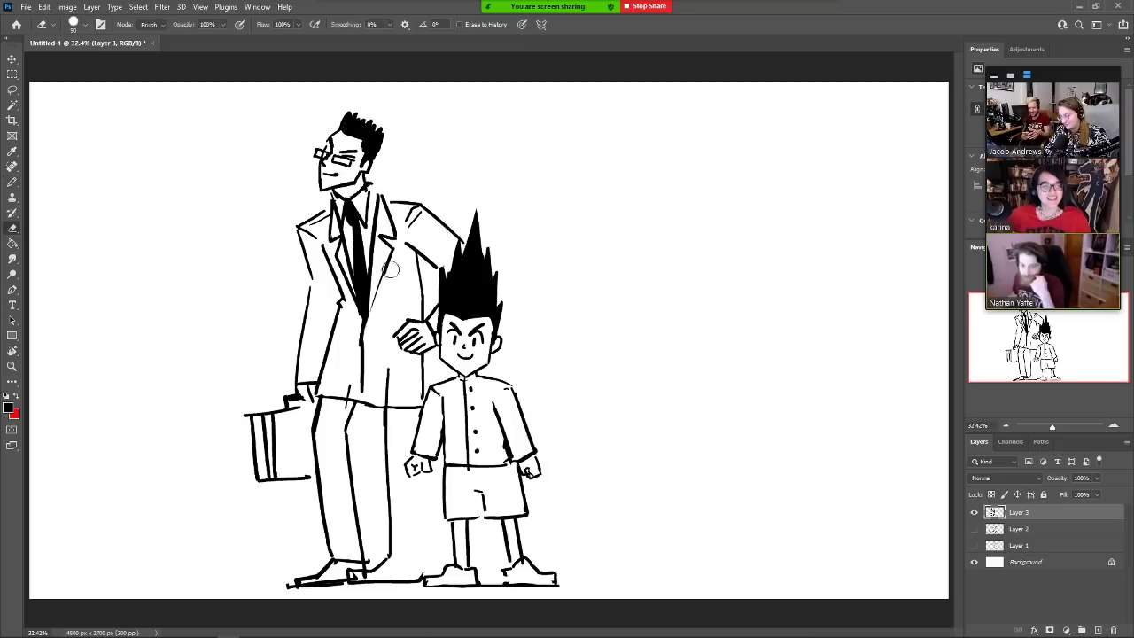
key("b")
key("e")
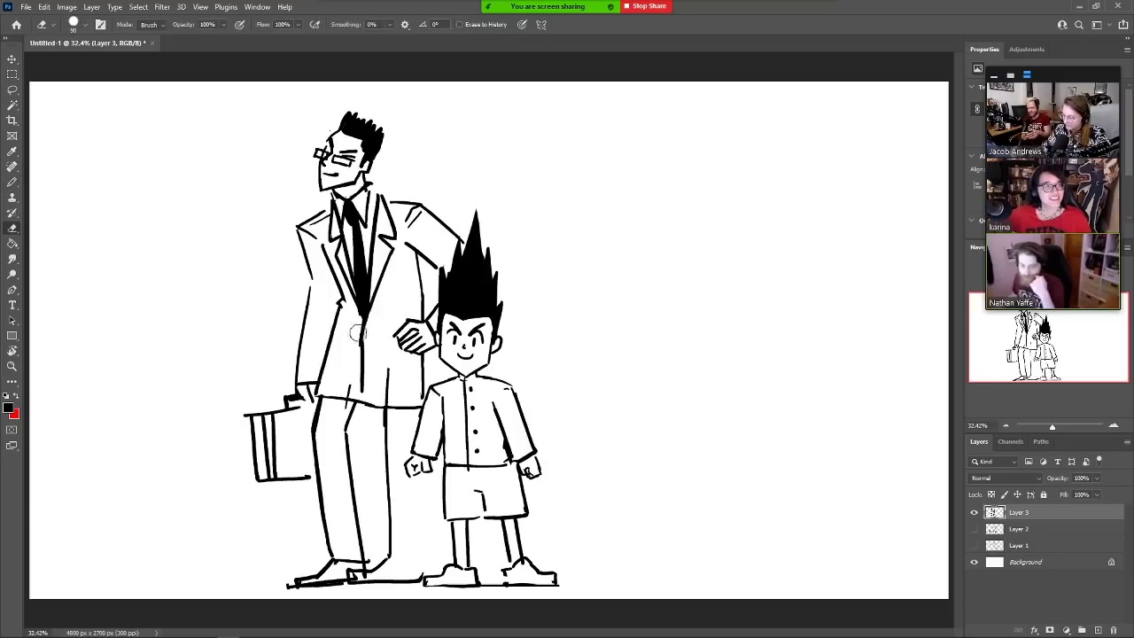
left_click_drag(357, 330, 358, 382)
key("b")
left_click_drag(363, 321, 362, 393)
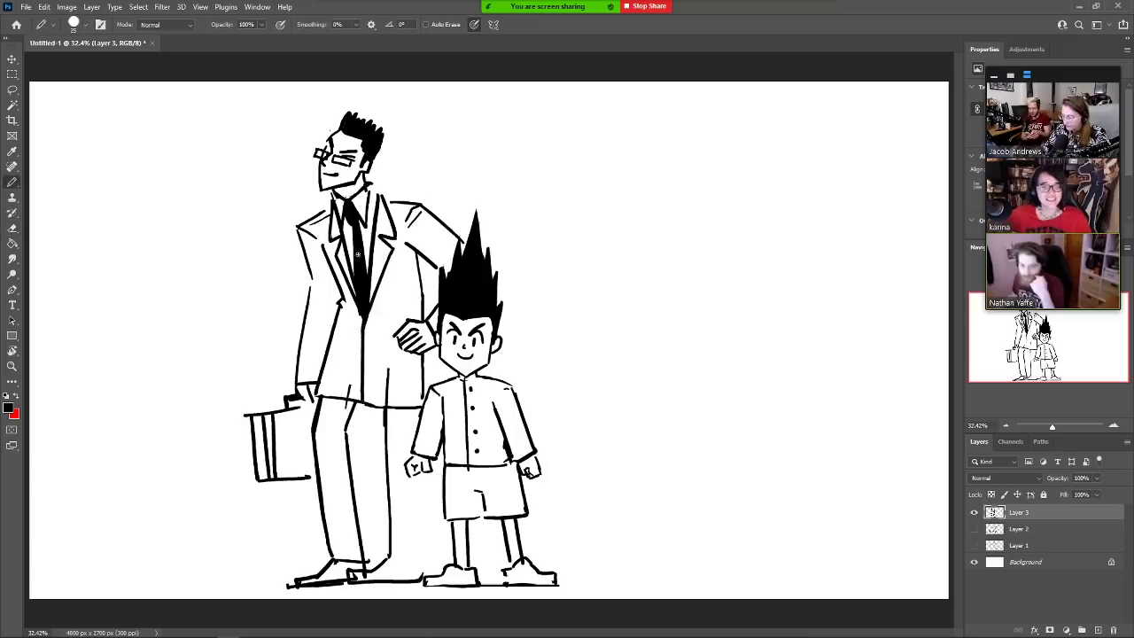
left_click_drag(364, 345, 363, 390)
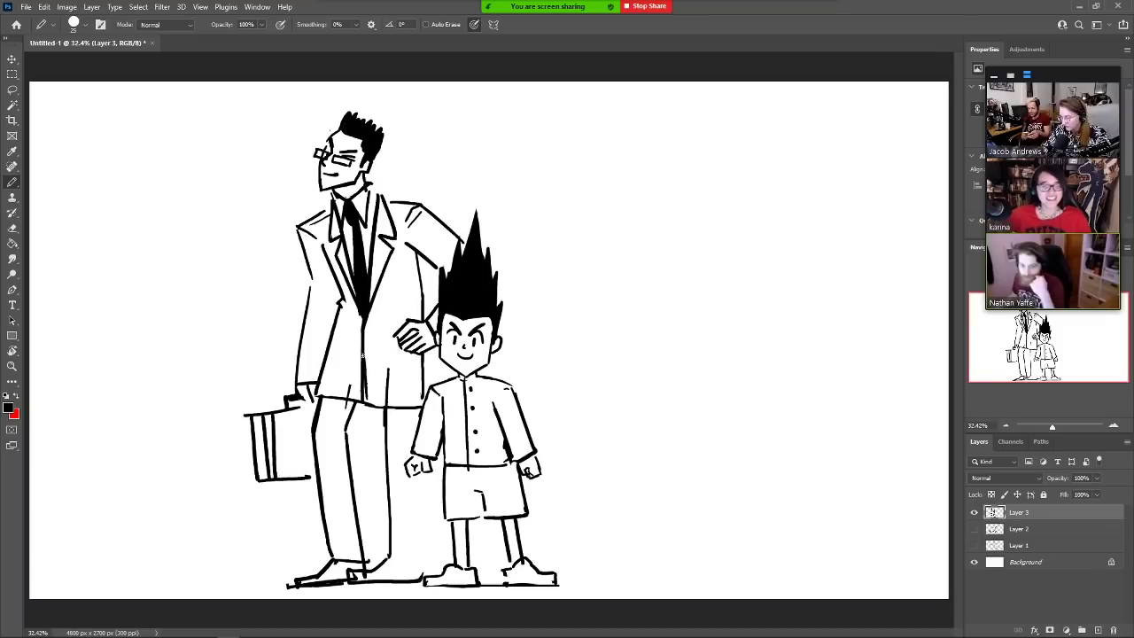
Erase the leg lines overlapping the jacket and add the outer trouser line beside the boy's shorts
key("e")
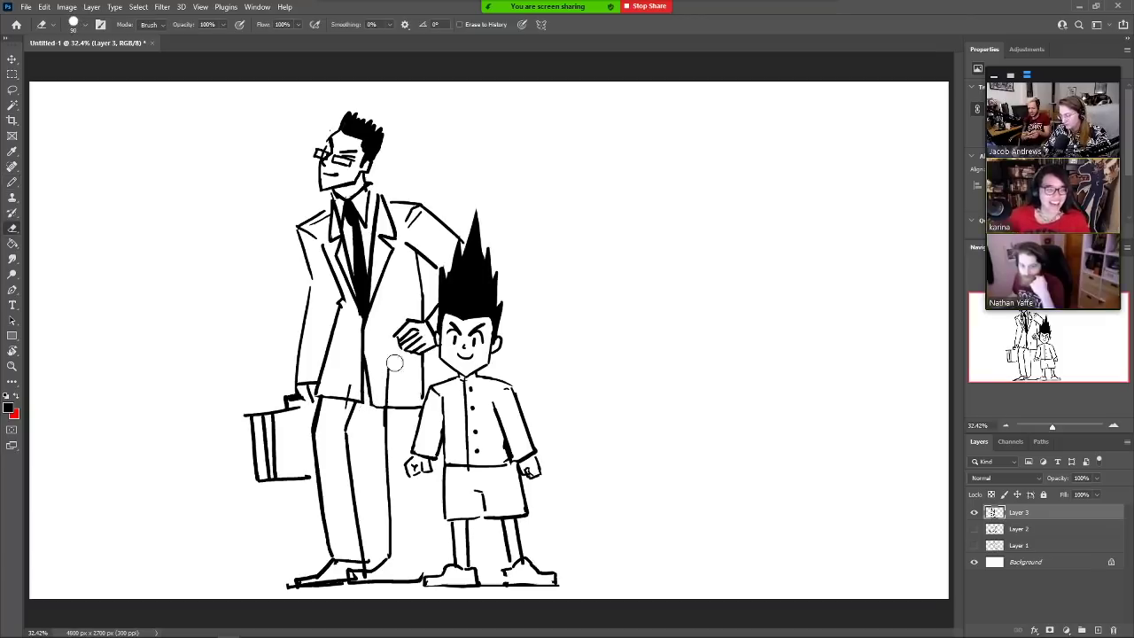
mouse_move(394, 363)
left_mouse_down()
mouse_move(388, 396)
mouse_move(391, 360)
left_mouse_up()
key("b")
left_click_drag(422, 479, 421, 554)
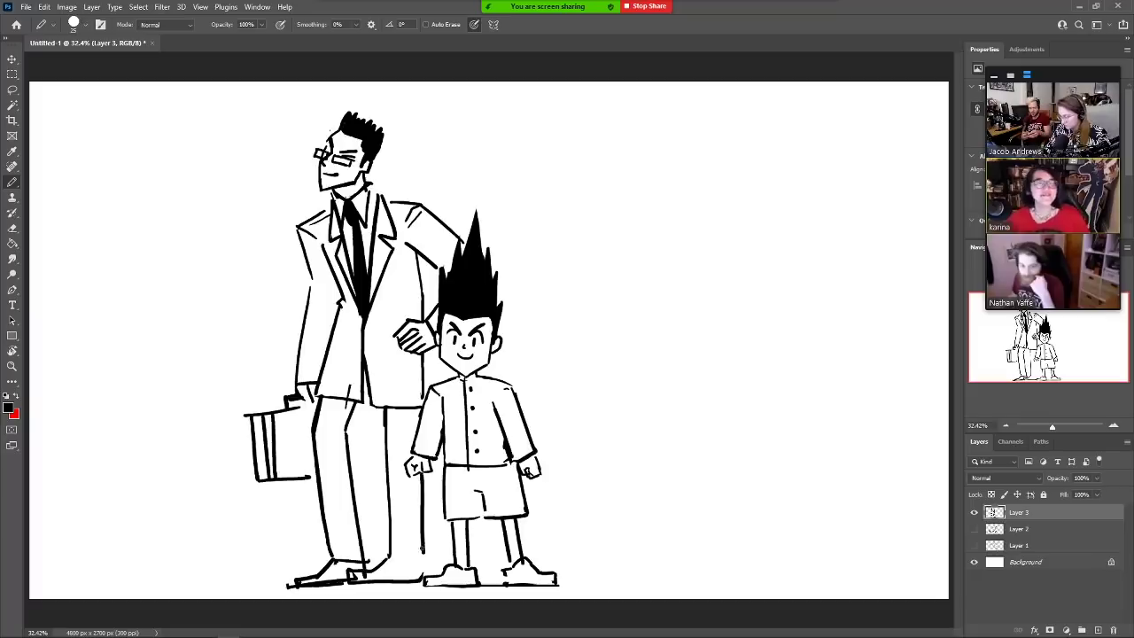
key("e")
left_click_drag(348, 379, 348, 414)
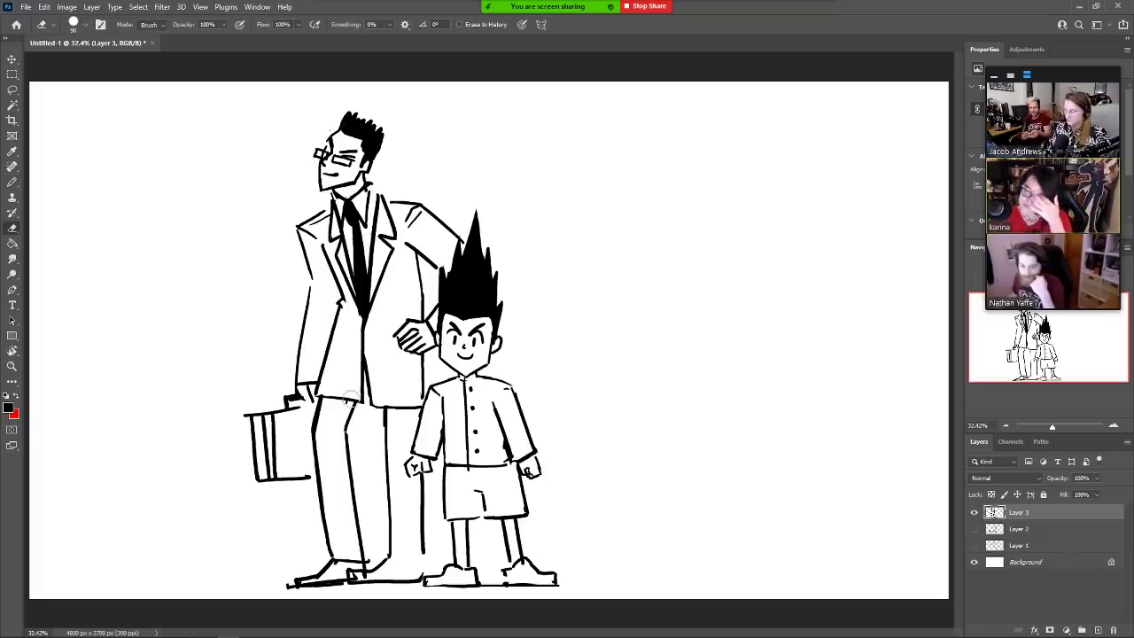
Add pocket marks to both sides of the jacket and redraw the near arm's outline with elbow creases
key("b")
left_click_drag(397, 334, 330, 337)
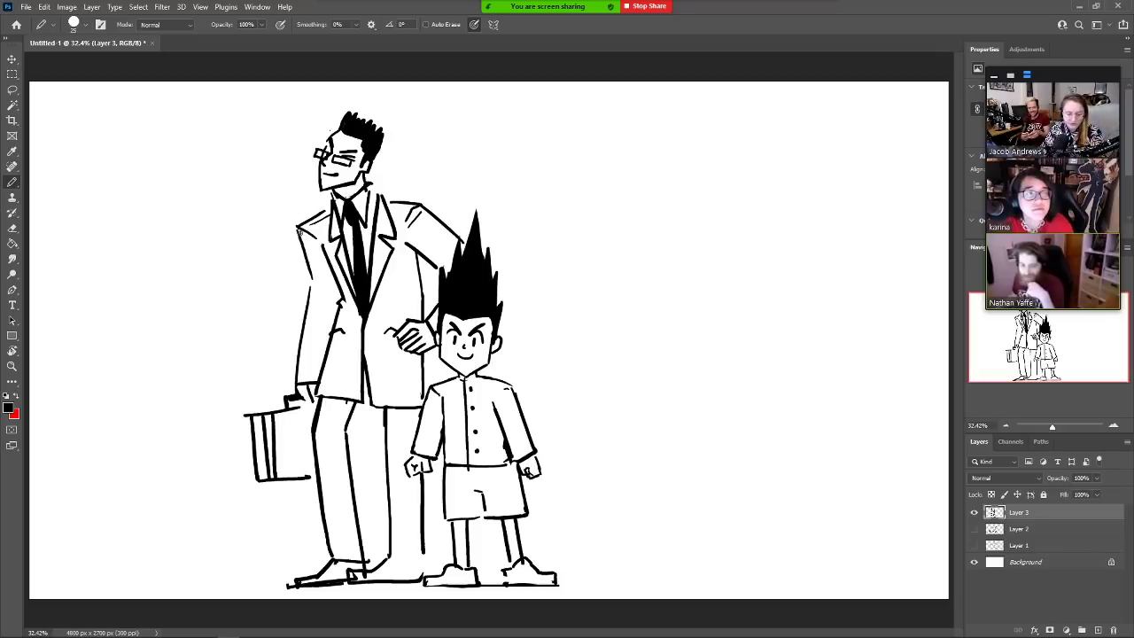
key("e")
mouse_move(297, 229)
left_mouse_down()
mouse_move(311, 303)
mouse_move(298, 373)
left_mouse_up()
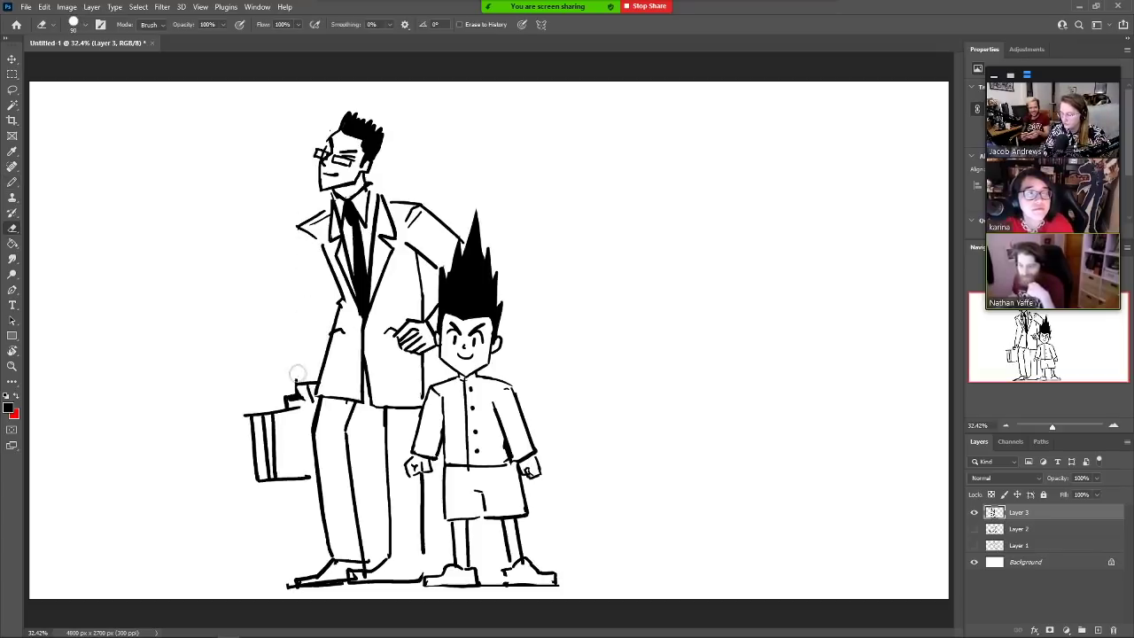
key("b")
mouse_move(298, 227)
left_mouse_down()
mouse_move(313, 307)
mouse_move(302, 379)
left_mouse_up()
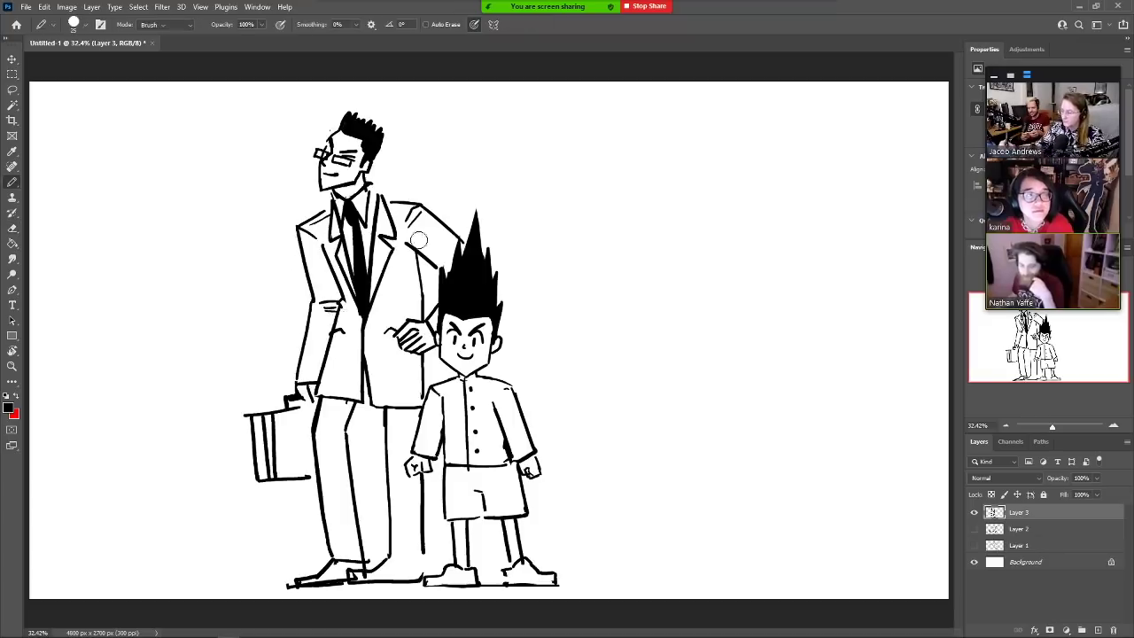
Rework the underside of the far sleeve and add long fold lines along both jacket sleeves
key("e")
left_click_drag(413, 245, 436, 272)
key("b")
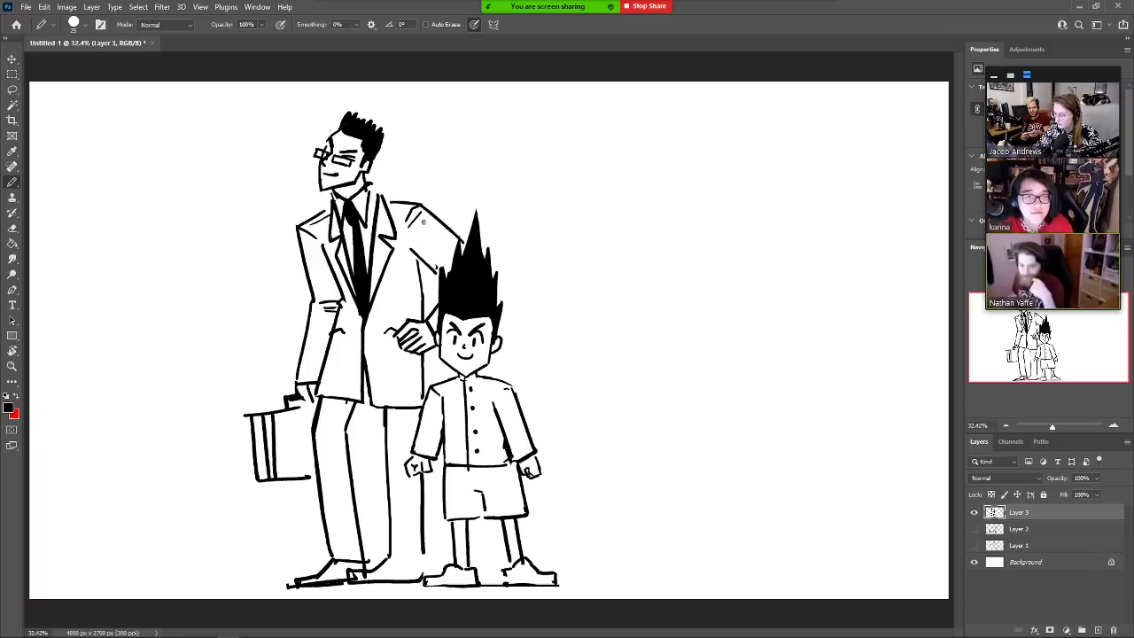
left_click_drag(426, 223, 448, 252)
left_click_drag(319, 237, 308, 364)
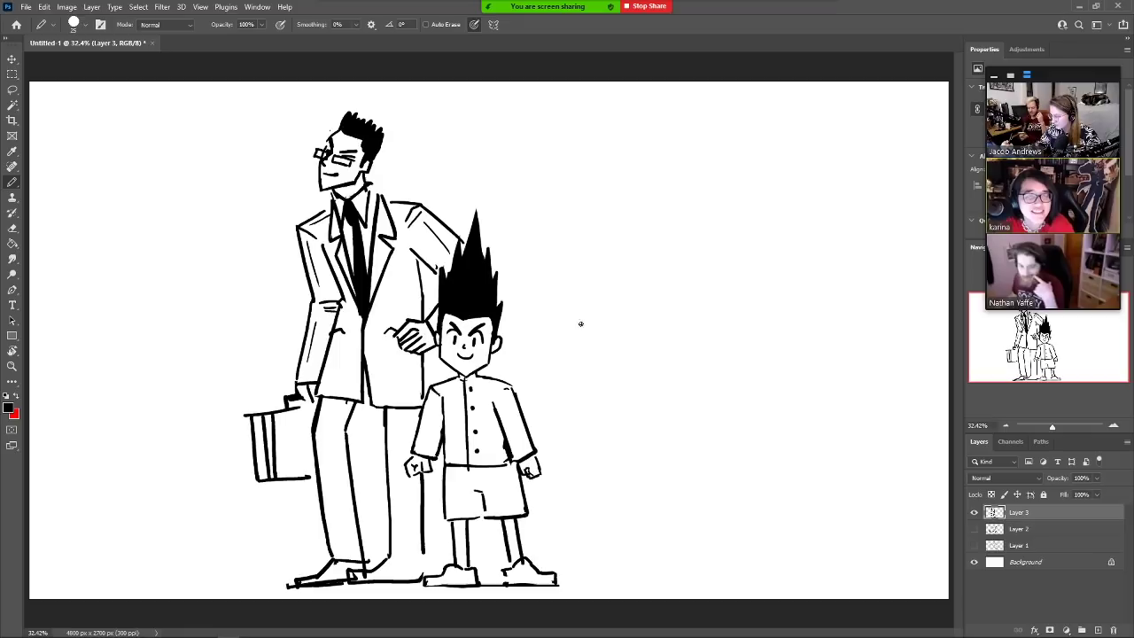
Draw a second boy's head beside the first, with ears, angry brows, eyes, a smirk, and a rough tufted hair outline
mouse_move(569, 323)
left_mouse_down()
mouse_move(567, 354)
mouse_move(587, 368)
mouse_move(618, 338)
mouse_move(558, 332)
mouse_move(609, 322)
mouse_move(607, 339)
left_mouse_up()
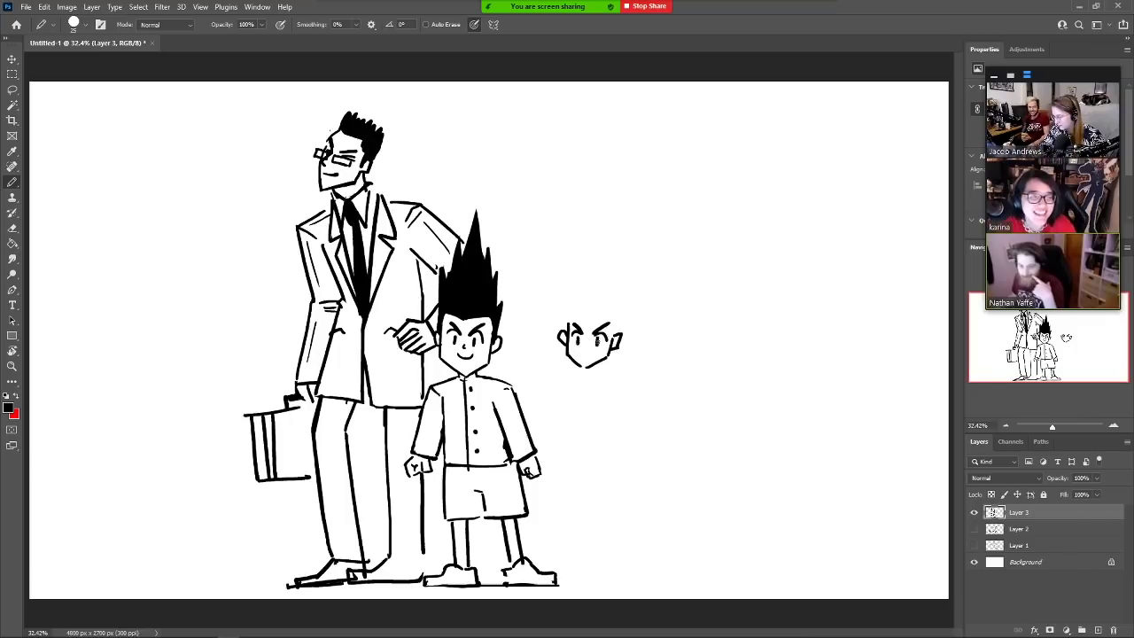
left_click_drag(578, 353, 600, 353)
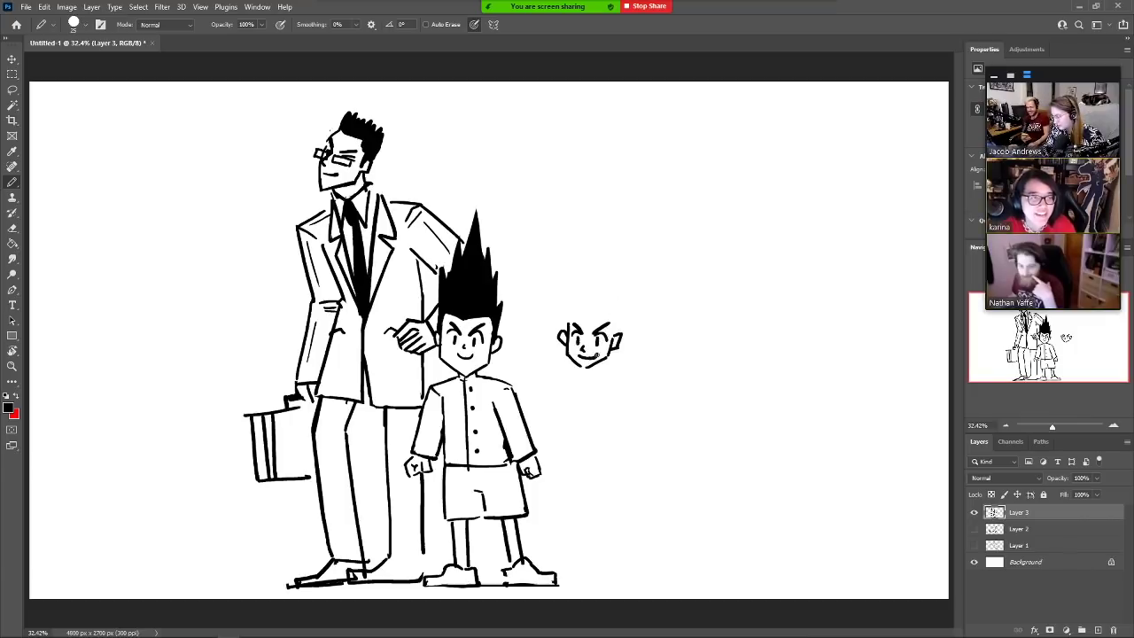
mouse_move(615, 294)
left_mouse_down()
mouse_move(599, 285)
mouse_move(539, 308)
mouse_move(542, 346)
left_mouse_up()
left_click_drag(622, 300, 624, 333)
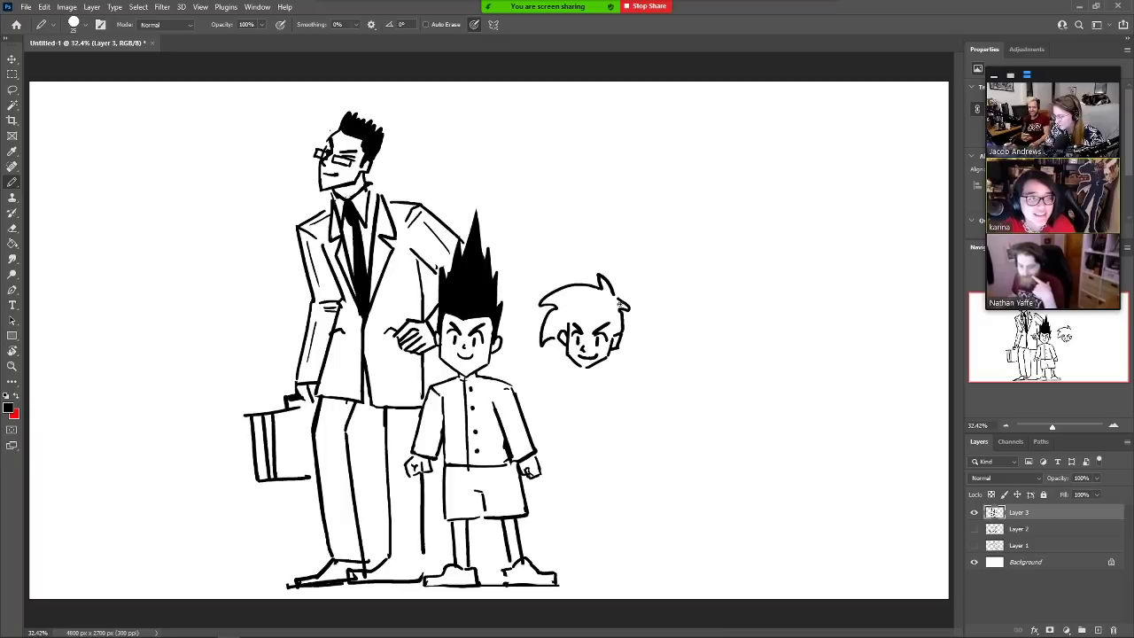
Pull the hair outline on the near side closer to the second boy's head and add a jagged fringe across his forehead
key("e")
mouse_move(581, 286)
left_mouse_down()
mouse_move(537, 343)
mouse_move(551, 346)
mouse_move(546, 324)
mouse_move(548, 341)
left_mouse_up()
key("b")
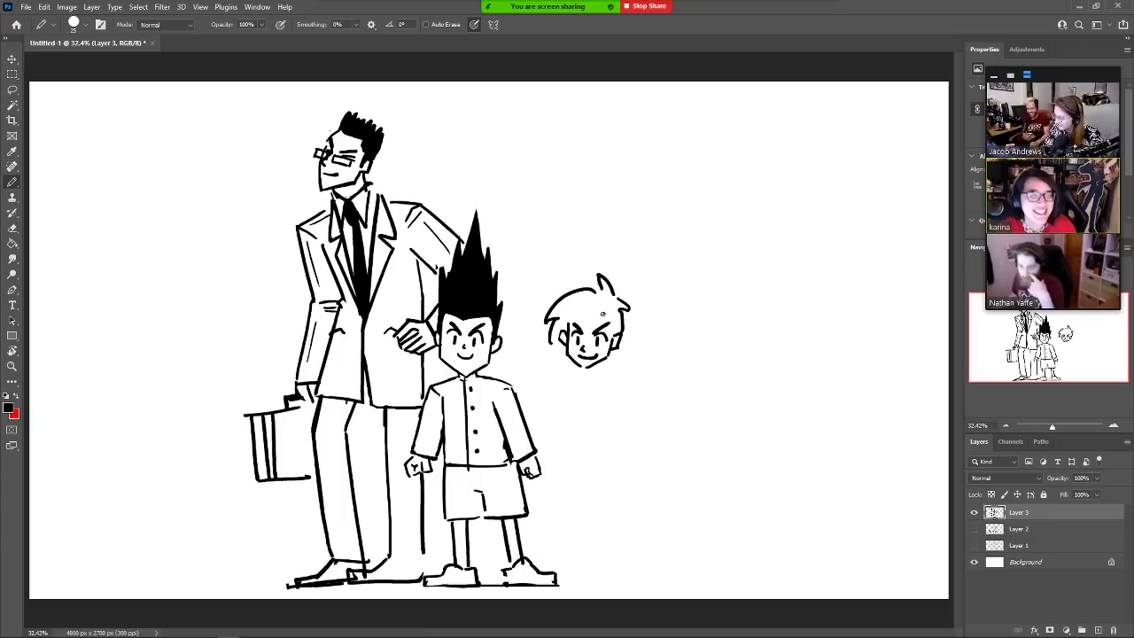
left_click_drag(603, 314, 572, 330)
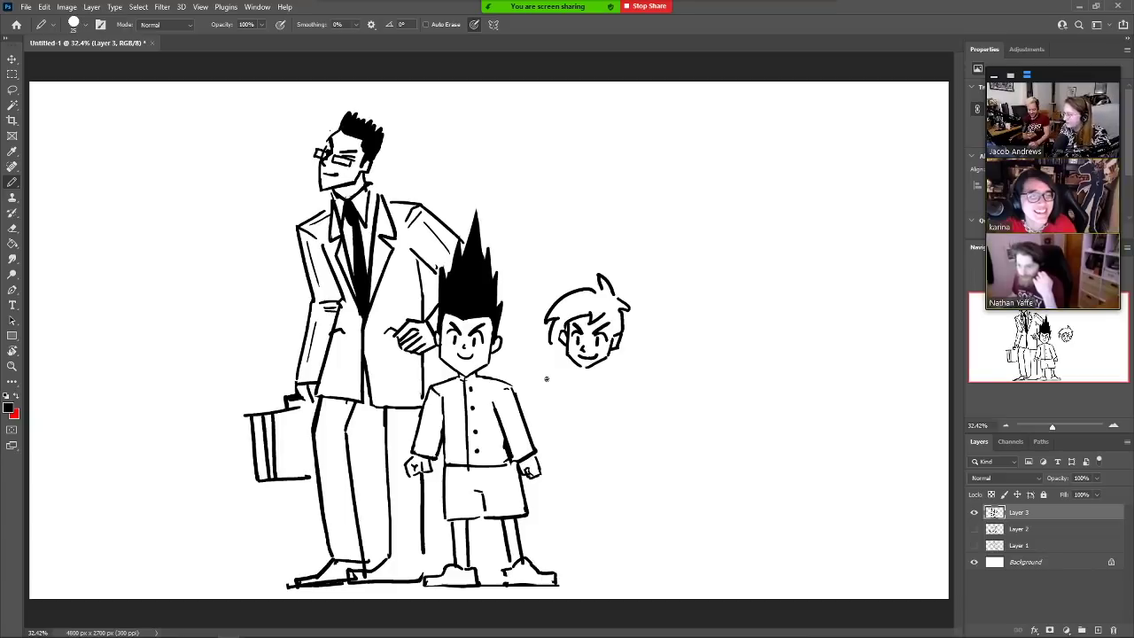
Erase the hair's outer outline, keeping the fringe, and redraw it as tall spiky tufts reaching down to both ears
key("e")
mouse_move(588, 293)
left_mouse_down()
mouse_move(542, 345)
mouse_move(566, 305)
left_mouse_up()
mouse_move(610, 267)
left_mouse_down()
mouse_move(621, 313)
mouse_move(623, 294)
mouse_move(615, 326)
left_mouse_up()
key("b")
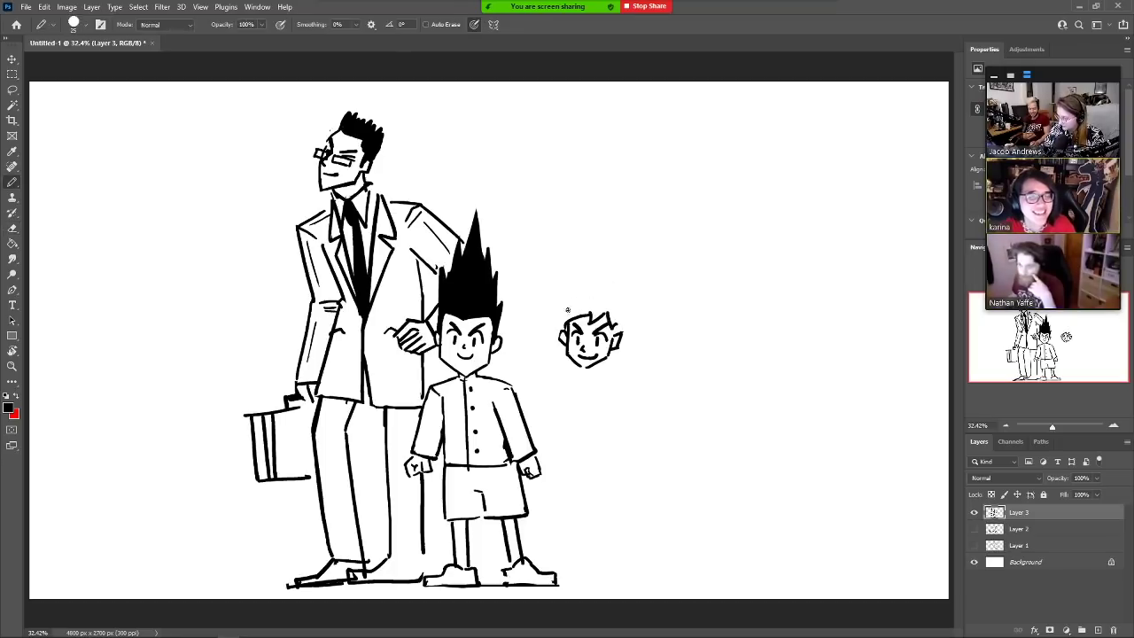
mouse_move(609, 286)
left_mouse_down()
mouse_move(590, 265)
mouse_move(565, 276)
mouse_move(550, 325)
left_mouse_up()
mouse_move(617, 285)
left_mouse_down()
mouse_move(634, 310)
mouse_move(626, 333)
left_mouse_up()
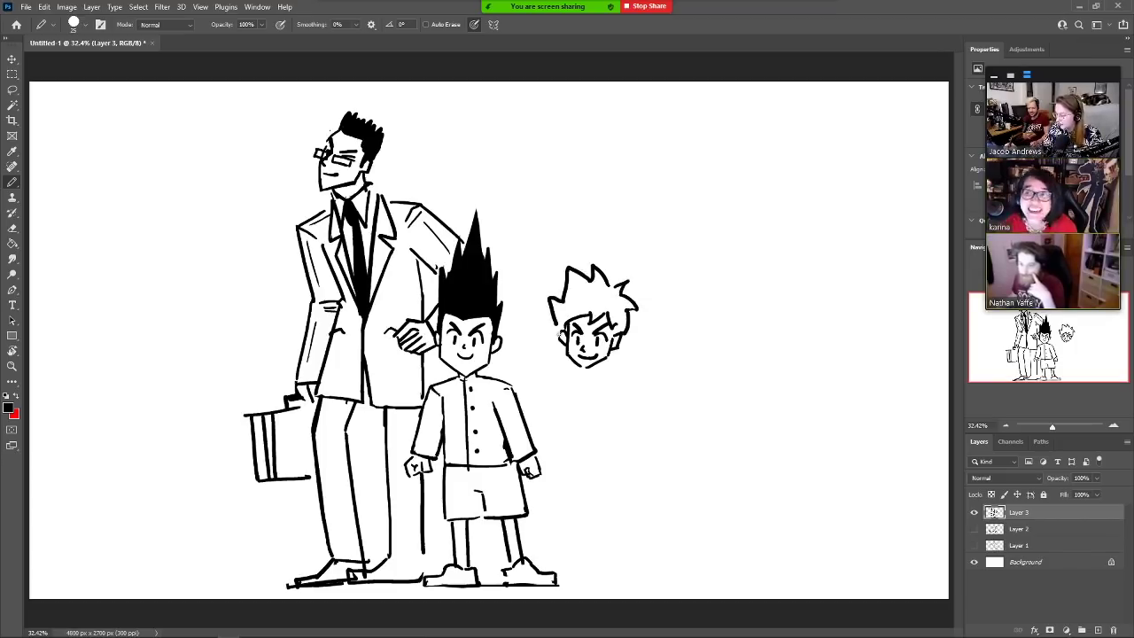
mouse_move(556, 315)
left_mouse_down()
mouse_move(561, 336)
mouse_move(553, 302)
mouse_move(555, 329)
left_mouse_up()
key("e")
key("b")
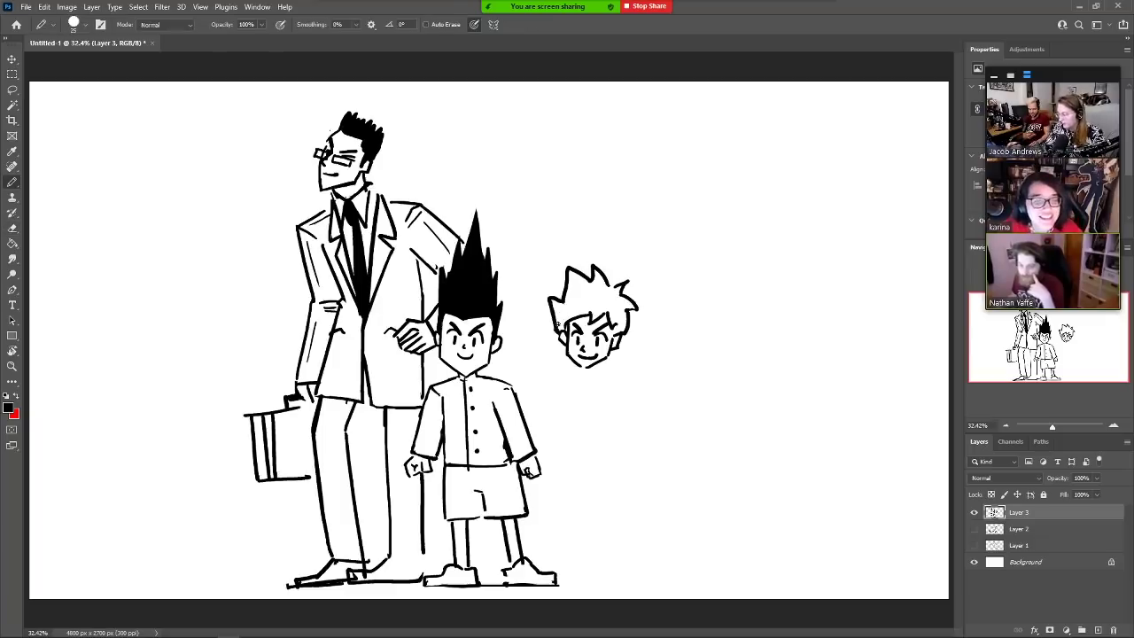
Draw the second boy's neck, V-neck T-shirt, one short-sleeved arm with its hand, and the beginnings of his shorts
mouse_move(607, 361)
left_mouse_down()
mouse_move(585, 384)
mouse_move(576, 368)
mouse_move(559, 383)
mouse_move(561, 372)
mouse_move(548, 427)
mouse_move(569, 430)
mouse_move(577, 480)
mouse_move(645, 469)
left_mouse_up()
key("ctrl+z")
left_click_drag(555, 429, 551, 459)
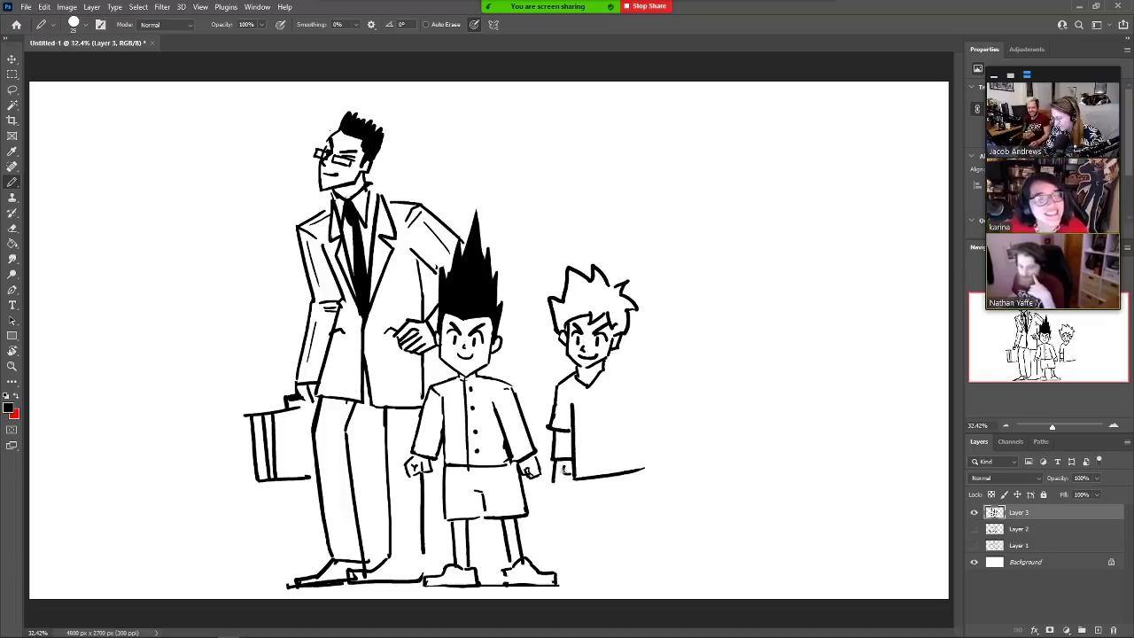
mouse_move(554, 479)
left_mouse_down()
mouse_move(580, 524)
mouse_move(617, 497)
mouse_move(617, 525)
left_mouse_up()
left_click_drag(616, 525, 658, 517)
Draw the T-shirt's other shoulder and short sleeve, with the forearm and fist hanging below it
mouse_move(612, 374)
left_mouse_down()
mouse_move(644, 388)
mouse_move(649, 429)
mouse_move(630, 455)
mouse_move(628, 435)
left_mouse_up()
key("e")
key("b")
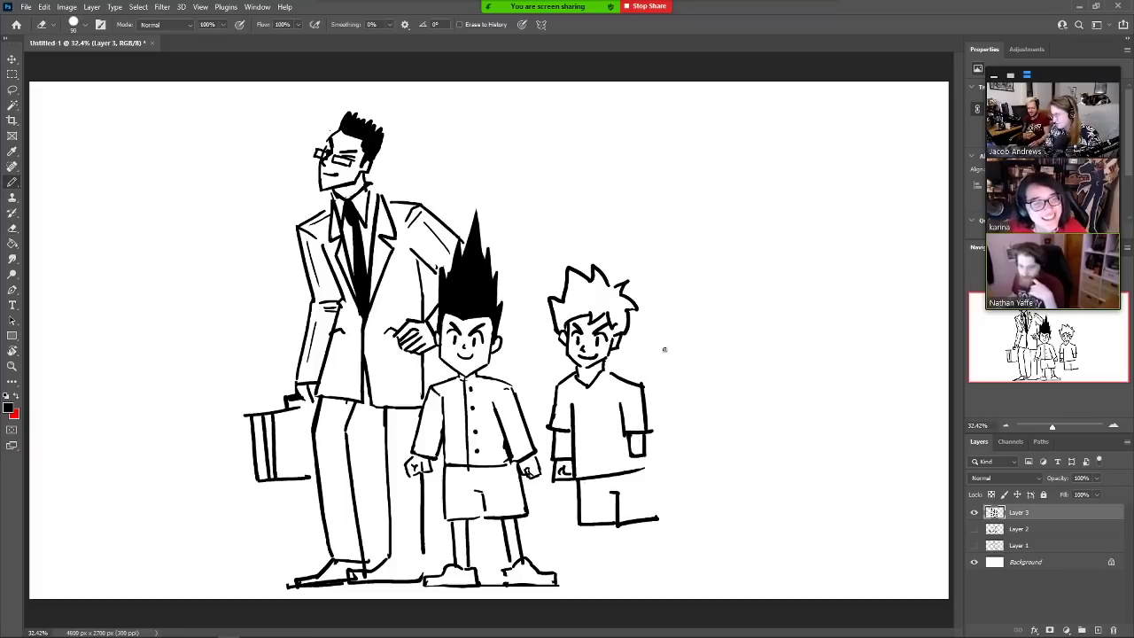
key("e")
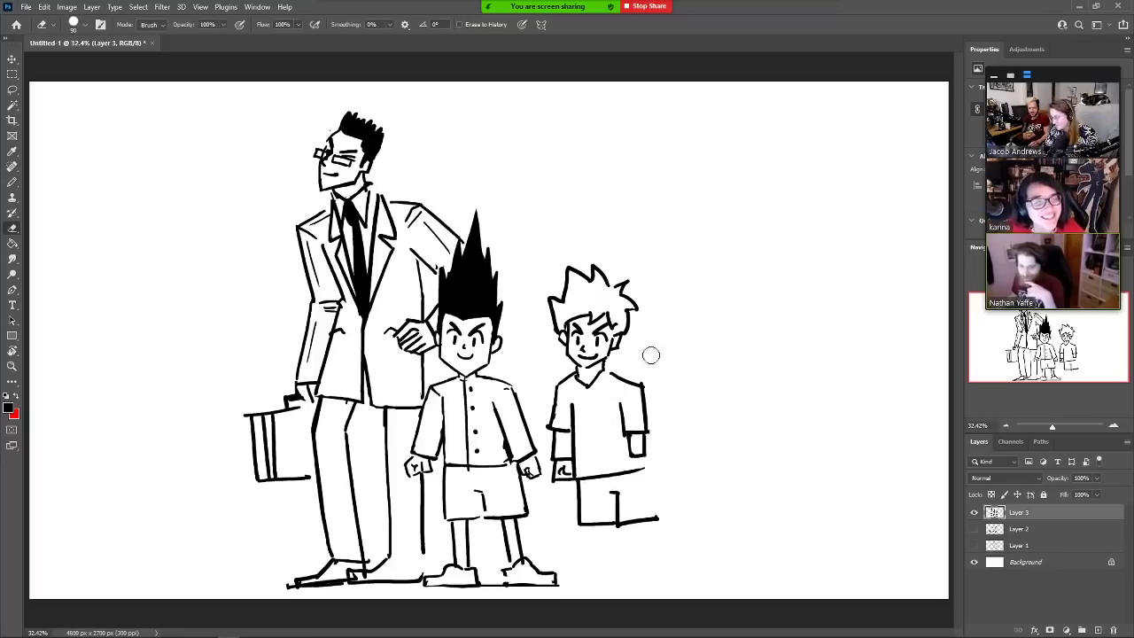
key("b")
mouse_move(632, 454)
left_mouse_down()
mouse_move(627, 481)
mouse_move(631, 459)
left_mouse_up()
key("e")
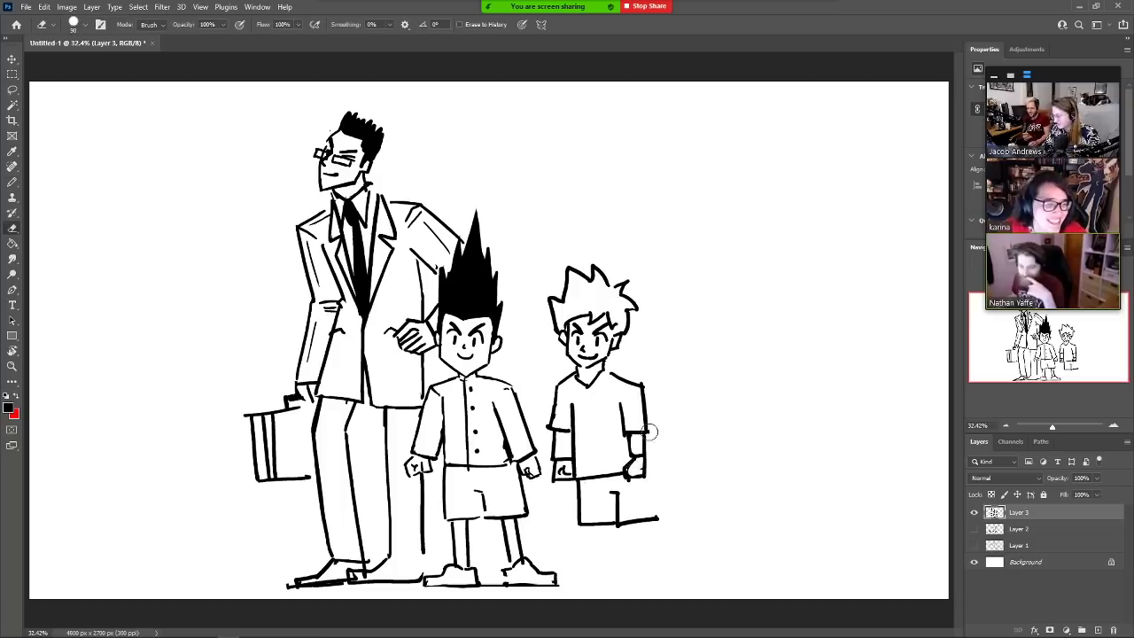
Touch up the T-shirt's collar and shoulder and clean up the lines of the outer sleeve
key("b")
mouse_move(605, 370)
left_mouse_down()
mouse_move(642, 384)
mouse_move(650, 365)
mouse_move(612, 381)
left_mouse_up()
key("e")
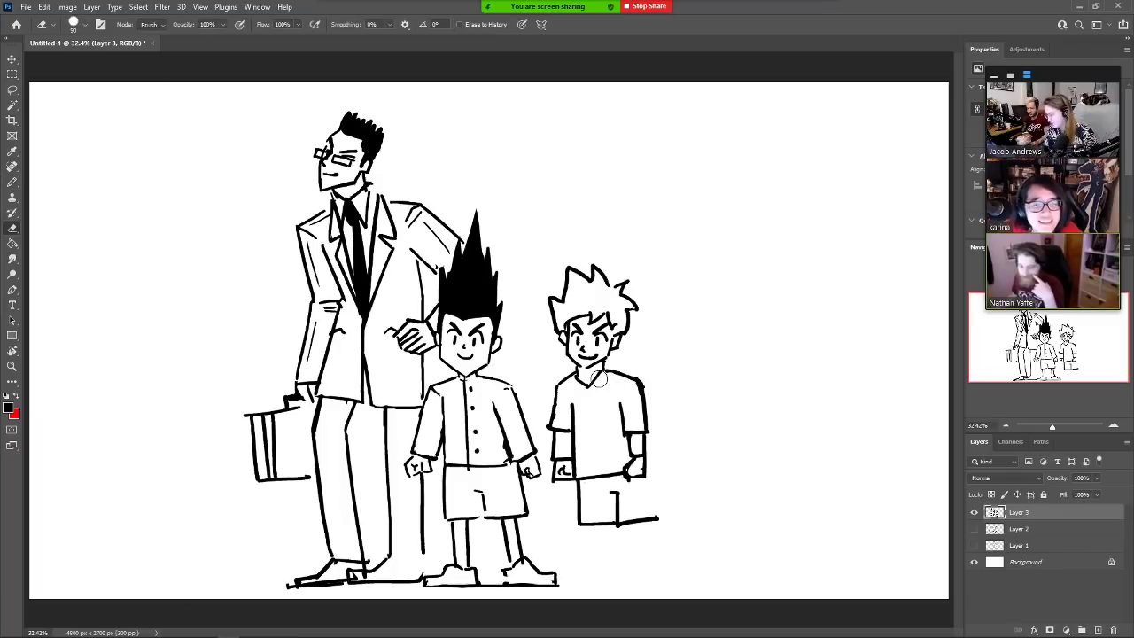
key("b")
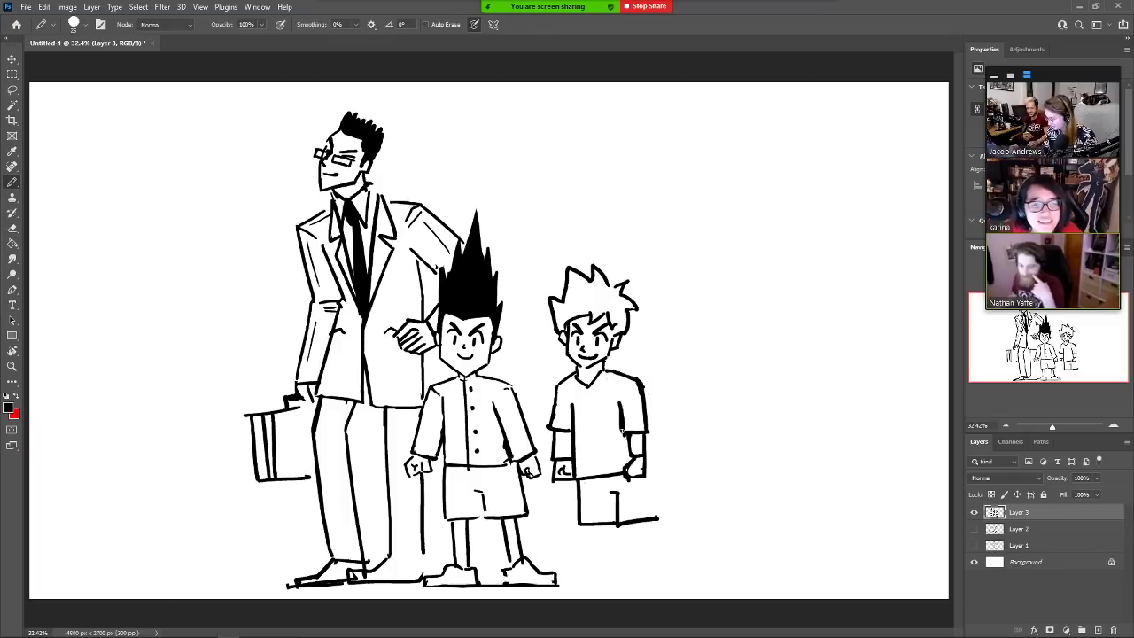
key("e")
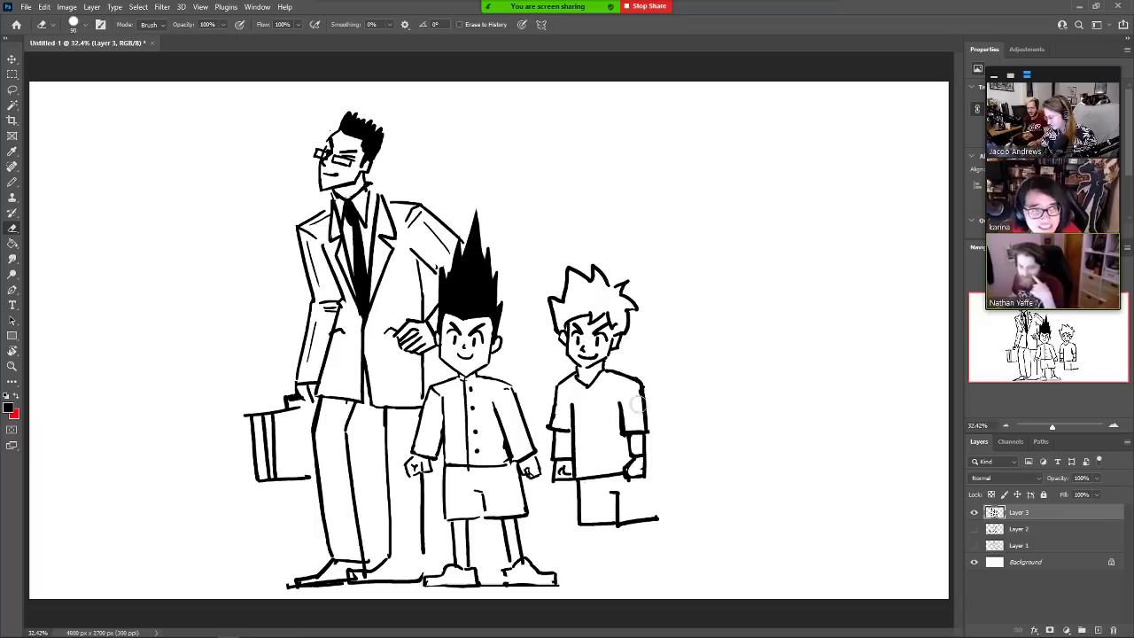
key("b")
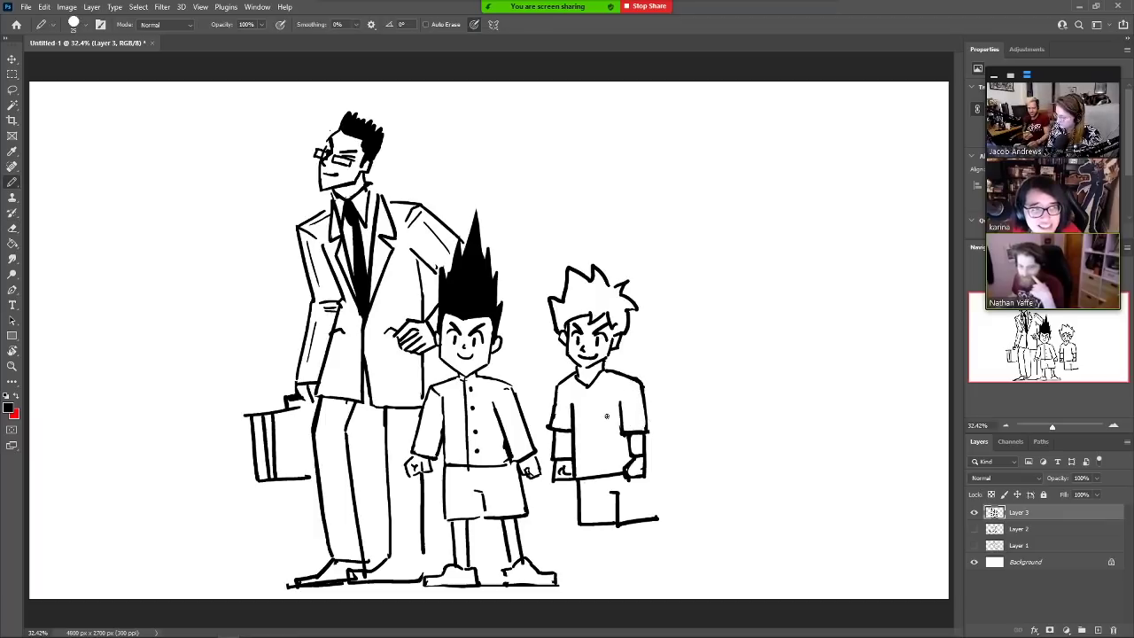
Close the outer side of the shorts, shift their crotch line, and draw the second boy's first leg and shoe
mouse_move(636, 479)
left_mouse_down()
mouse_move(640, 519)
mouse_move(603, 528)
mouse_move(606, 509)
mouse_move(607, 522)
mouse_move(643, 521)
mouse_move(606, 524)
mouse_move(586, 570)
left_mouse_up()
key("e")
key("b")
mouse_move(596, 527)
left_mouse_down()
mouse_move(596, 569)
mouse_move(557, 577)
left_mouse_up()
mouse_move(596, 568)
left_mouse_down()
mouse_move(605, 582)
mouse_move(565, 588)
mouse_move(610, 585)
mouse_move(602, 568)
mouse_move(603, 587)
left_mouse_up()
key("e")
key("b")
key("e")
key("b")
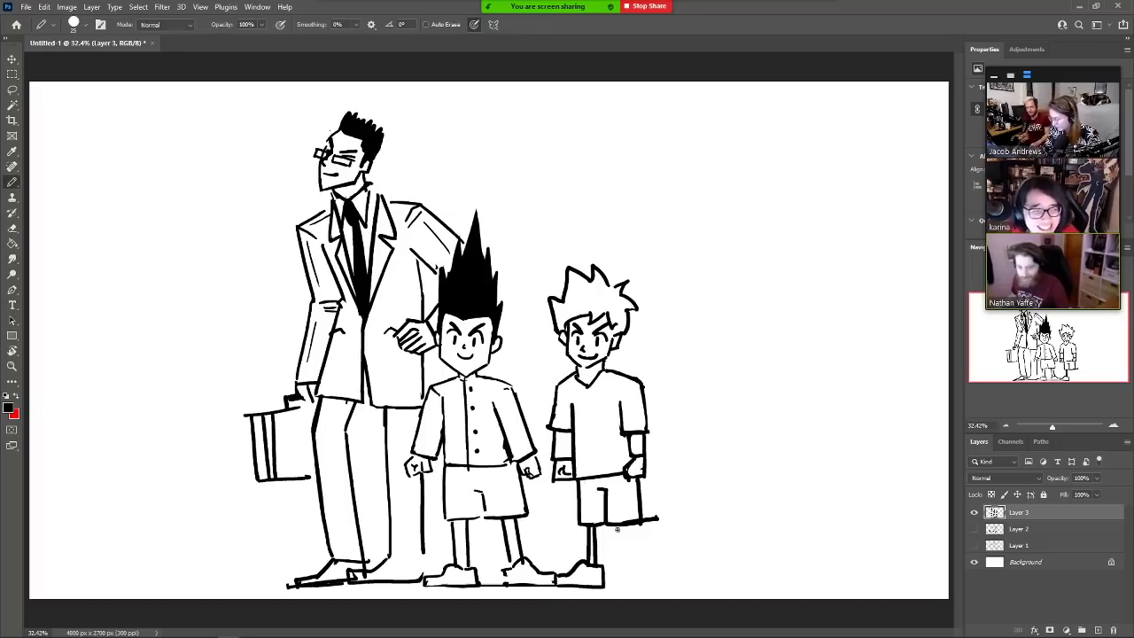
Draw the second boy's other leg and shoe, then trim the overshooting shorts hem and tidy the shirt hem
mouse_move(624, 532)
left_mouse_down()
mouse_move(623, 564)
mouse_move(630, 556)
mouse_move(614, 589)
mouse_move(677, 587)
mouse_move(671, 577)
left_mouse_up()
key("e")
left_click_drag(658, 512, 643, 518)
key("b")
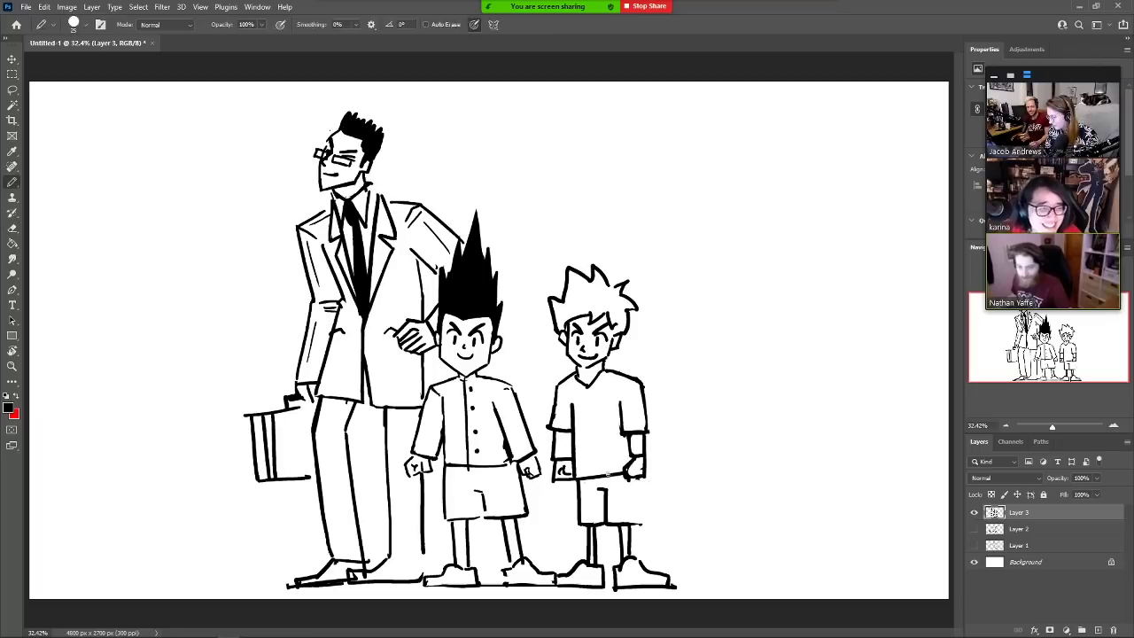
key("e")
mouse_move(618, 476)
left_mouse_down()
mouse_move(585, 478)
mouse_move(627, 477)
mouse_move(639, 516)
left_mouse_up()
key("b")
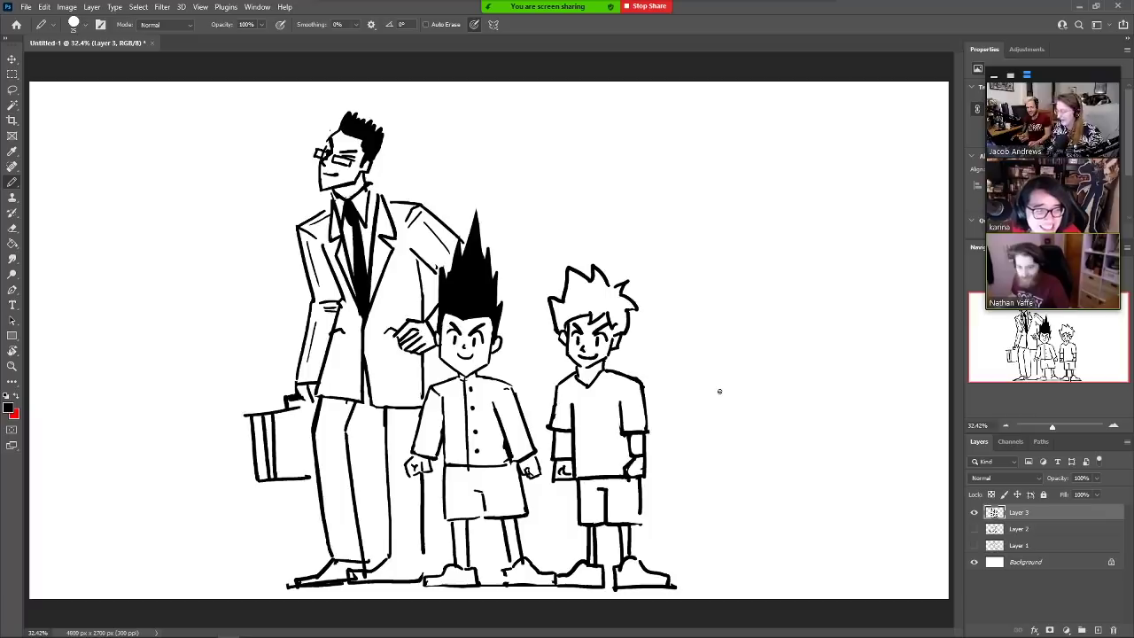
Draw a small heart between the two boys' shoes and shift the whole drawing left to free space beside them
left_click_drag(559, 557, 556, 569)
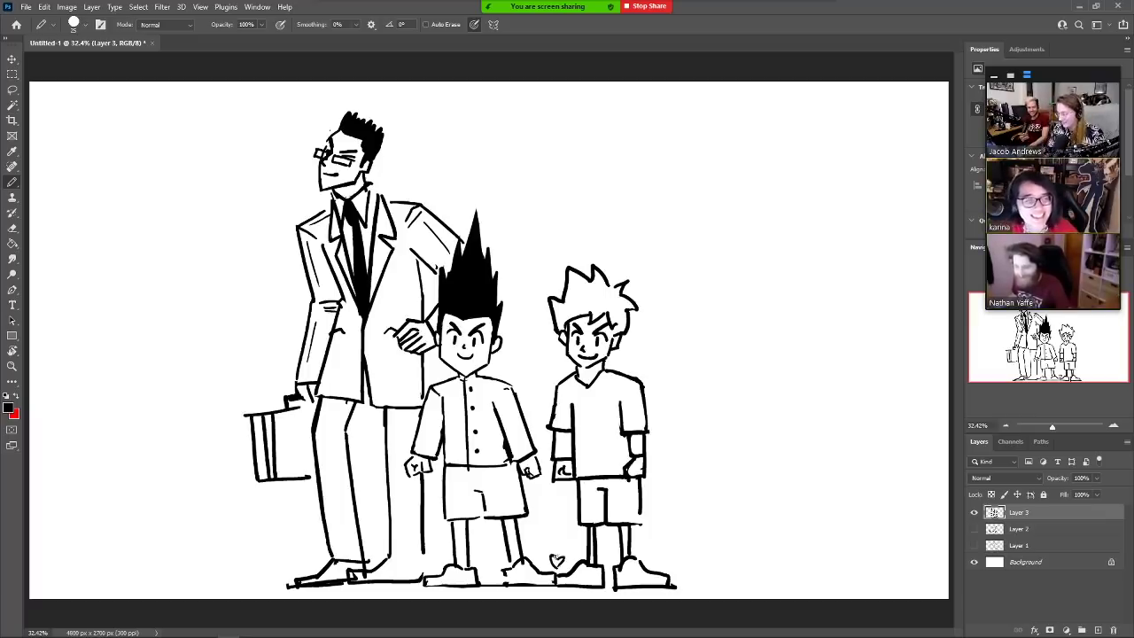
key("v")
left_click_drag(521, 509, 473, 514)
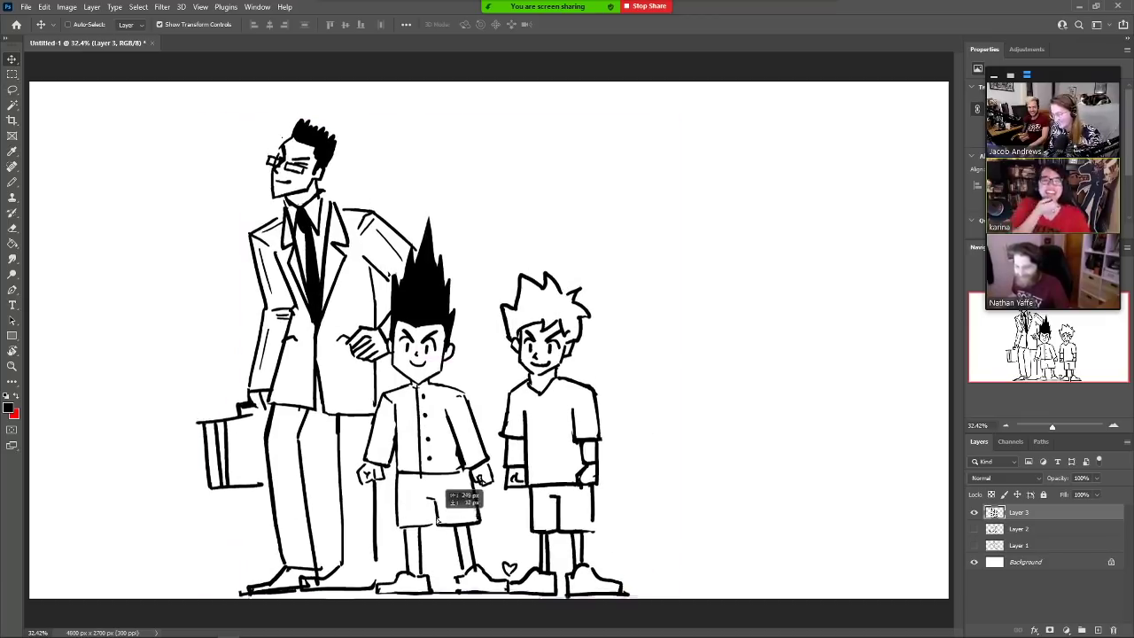
Clean up the underside of the man's bent sleeve and add a vertical fold line on the jacket beneath it
key("b")
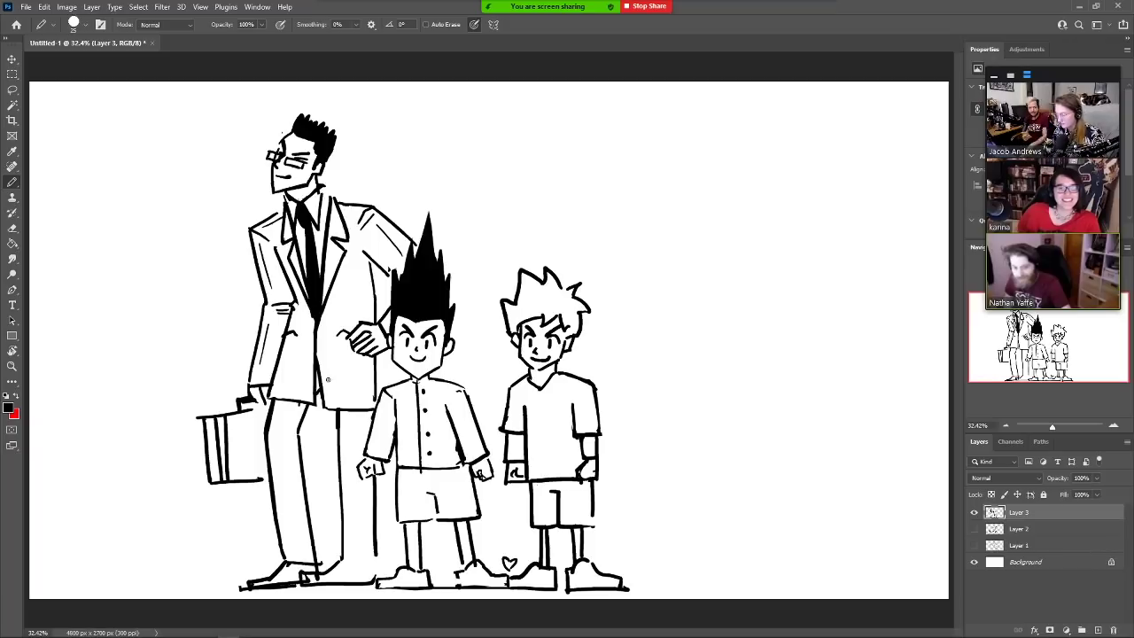
key("e")
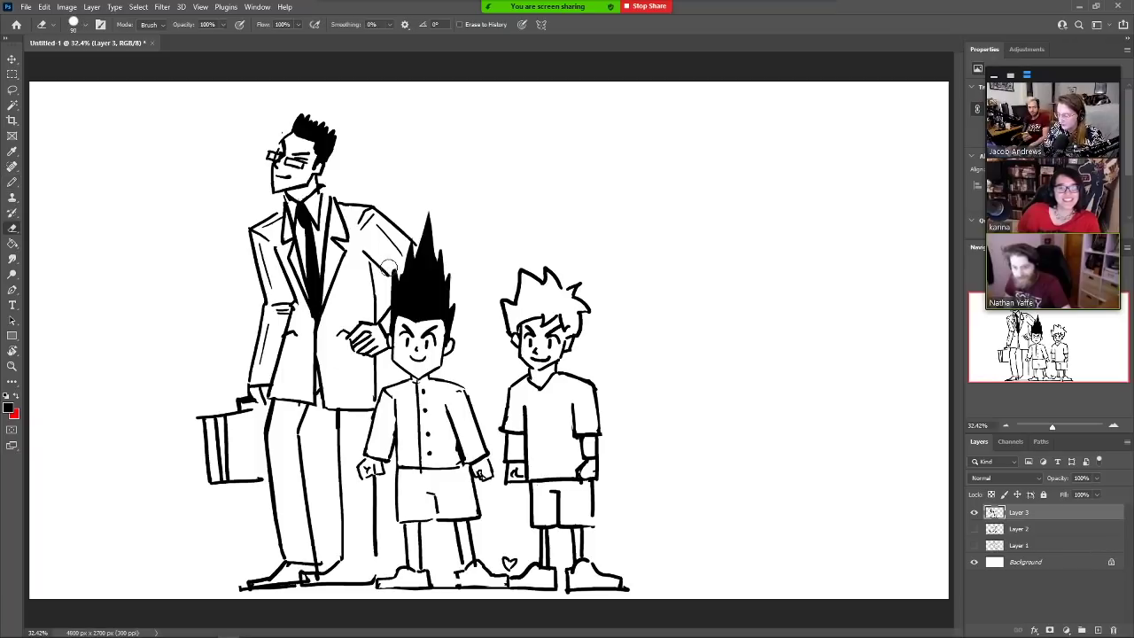
key("b")
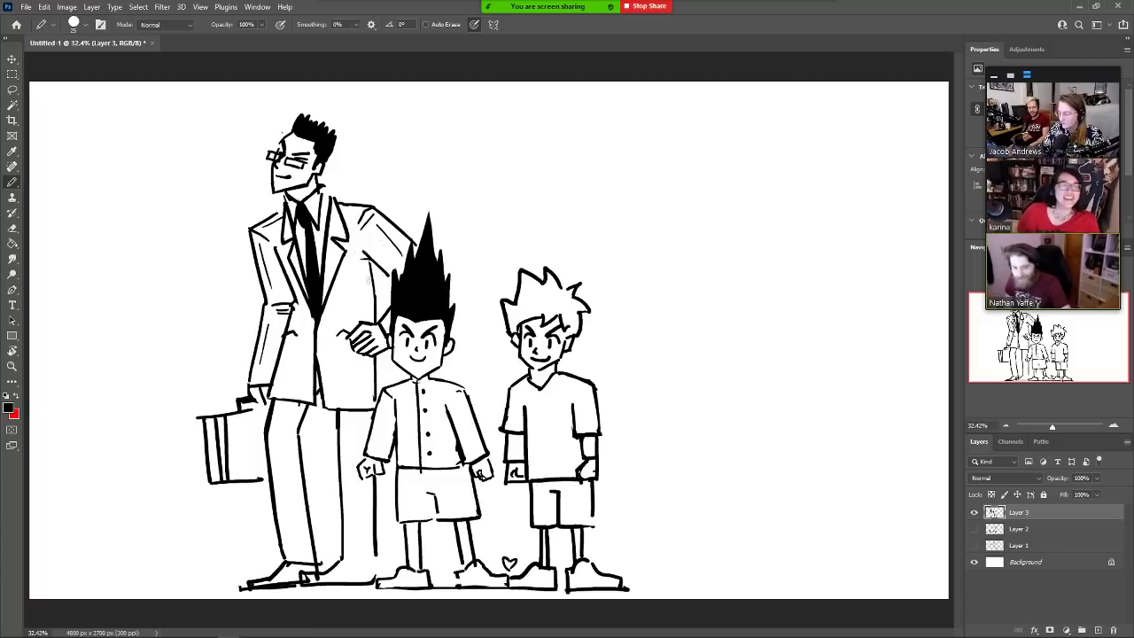
left_click_drag(366, 266, 366, 315)
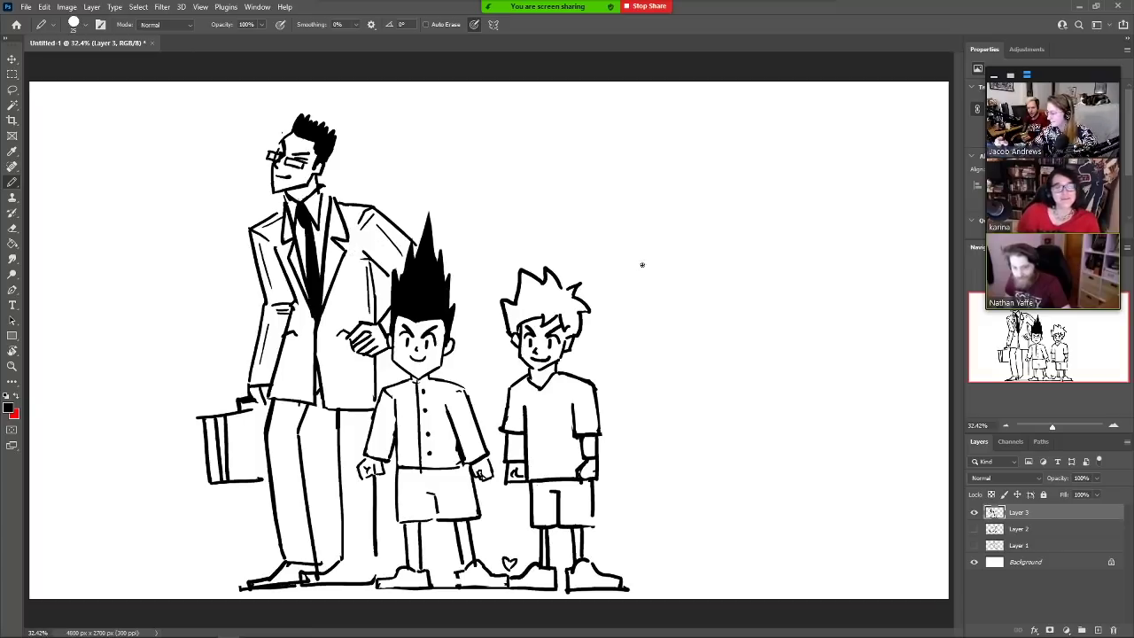
Draw a third boy's face above the second boy's shoulder, with flat brows, half-lidded eyes, a frown and an angular jaw
mouse_move(653, 263)
left_mouse_down()
mouse_move(656, 303)
mouse_move(620, 300)
mouse_move(661, 306)
mouse_move(619, 273)
mouse_move(658, 264)
mouse_move(626, 280)
mouse_move(660, 270)
mouse_move(642, 276)
mouse_move(651, 291)
left_mouse_up()
key("ctrl+z")
key("ctrl+z")
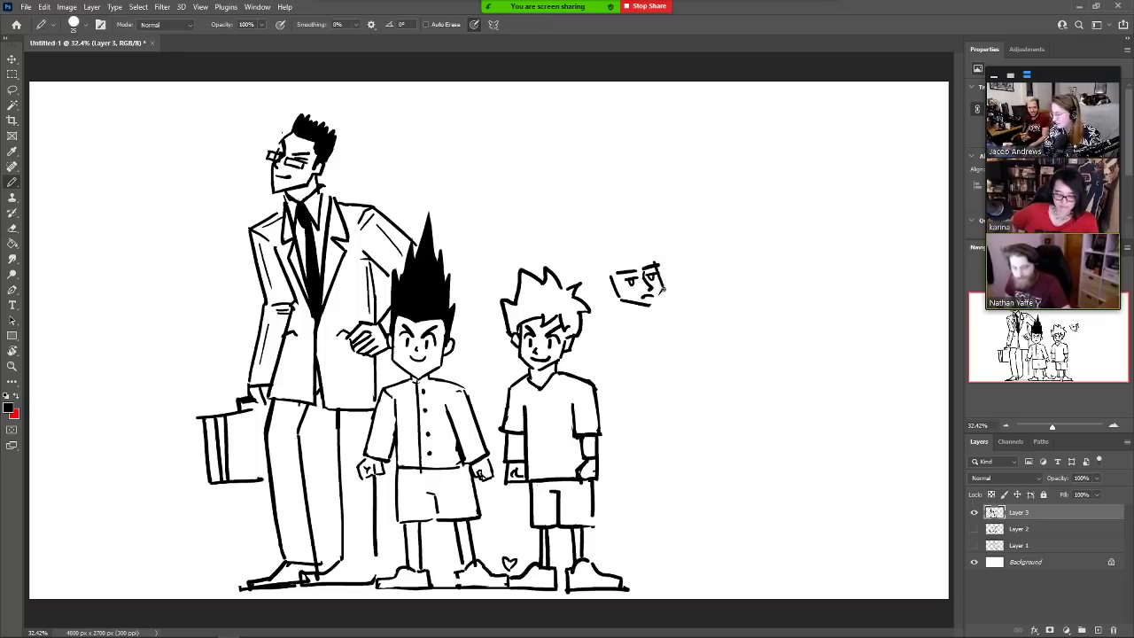
key("ctrl+z")
mouse_move(662, 289)
left_mouse_down()
mouse_move(654, 305)
mouse_move(621, 302)
left_mouse_up()
key("e")
key("b")
left_click_drag(644, 257, 652, 259)
key("ctrl+z")
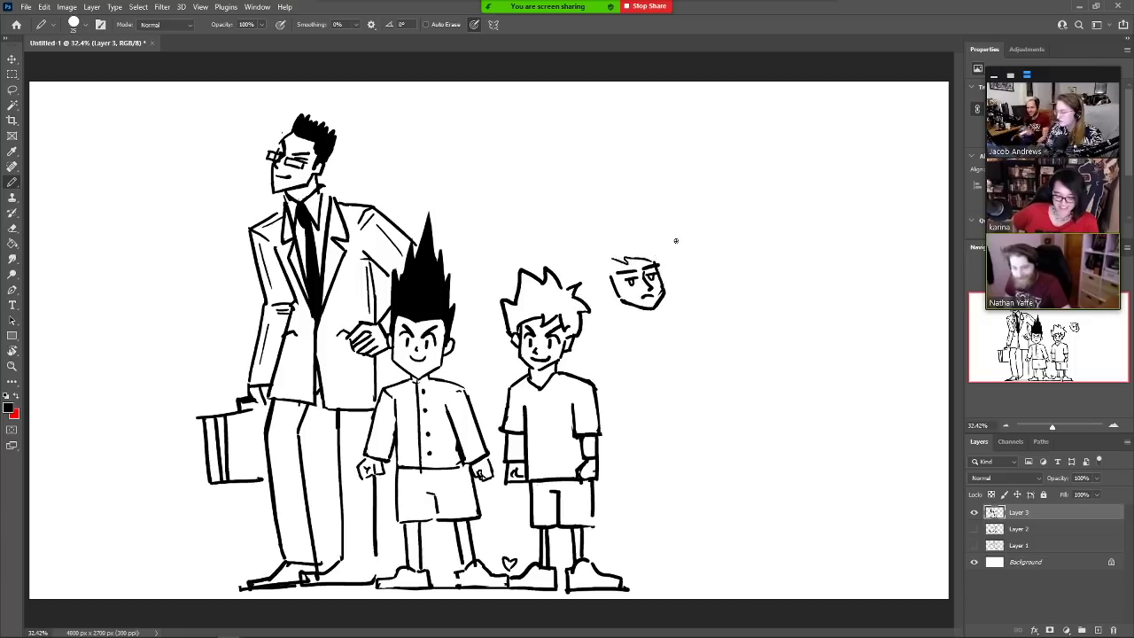
key("ctrl+z")
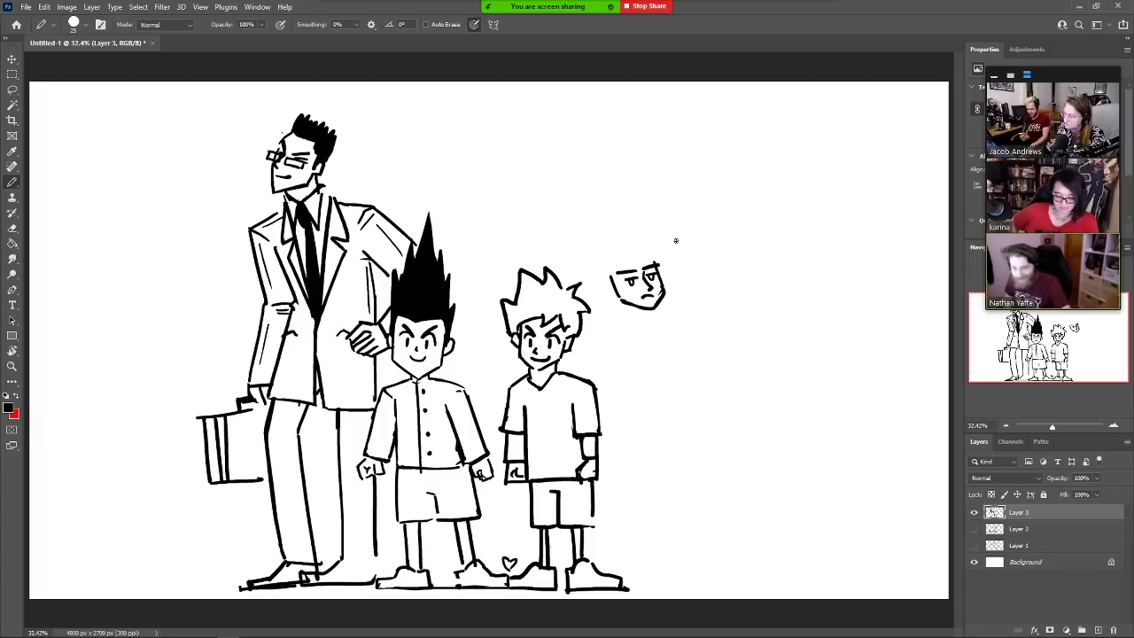
Add the frowning character's ear, neck and broad rounded upper body, with a long straight garment panel hanging below
mouse_move(613, 277)
left_mouse_down()
mouse_move(602, 285)
mouse_move(615, 294)
left_mouse_up()
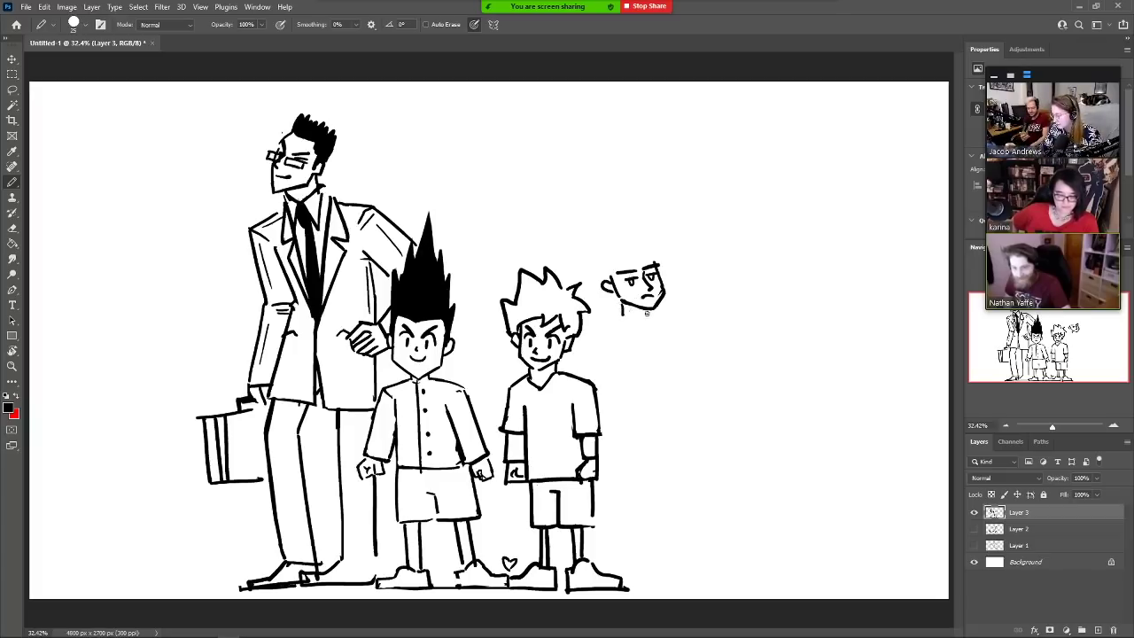
mouse_move(620, 310)
left_mouse_down()
mouse_move(660, 313)
mouse_move(597, 337)
mouse_move(611, 380)
mouse_move(646, 400)
mouse_move(677, 376)
left_mouse_up()
mouse_move(673, 321)
left_mouse_down()
mouse_move(686, 384)
mouse_move(634, 489)
mouse_move(668, 513)
left_mouse_up()
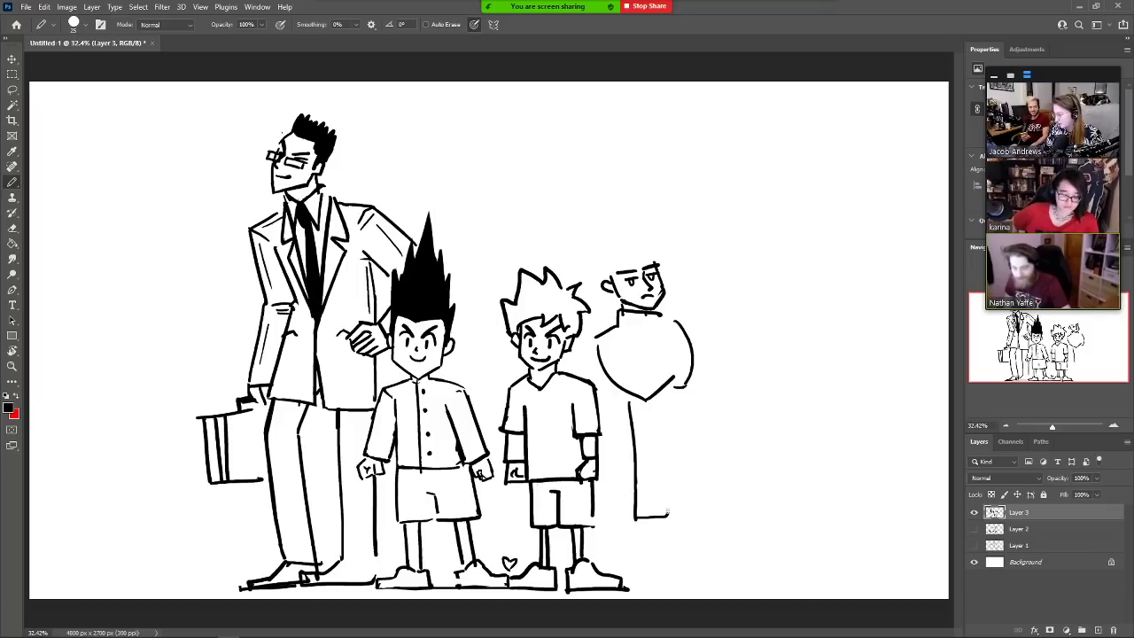
mouse_move(684, 430)
left_mouse_down()
mouse_move(686, 505)
mouse_move(666, 514)
left_mouse_up()
Draw the frowning character's legs below the hanging panel, ending in two pointed shoes
left_click_drag(623, 475, 629, 567)
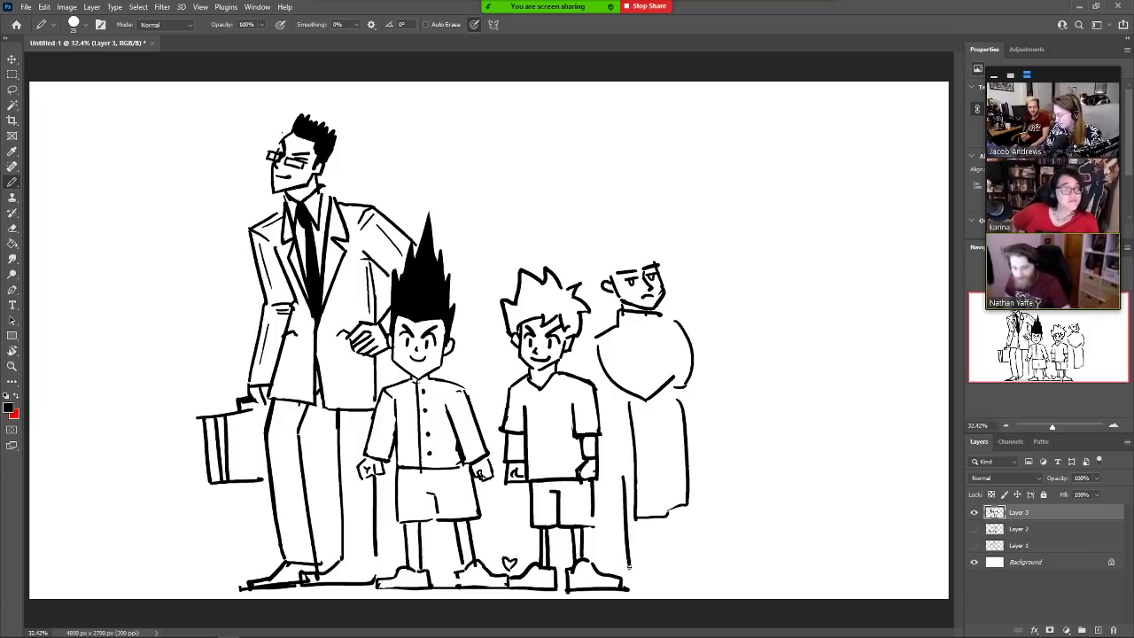
mouse_move(653, 523)
left_mouse_down()
mouse_move(652, 573)
mouse_move(684, 587)
mouse_move(634, 592)
mouse_move(629, 574)
left_mouse_up()
mouse_move(673, 512)
left_mouse_down()
mouse_move(678, 576)
mouse_move(690, 583)
left_mouse_up()
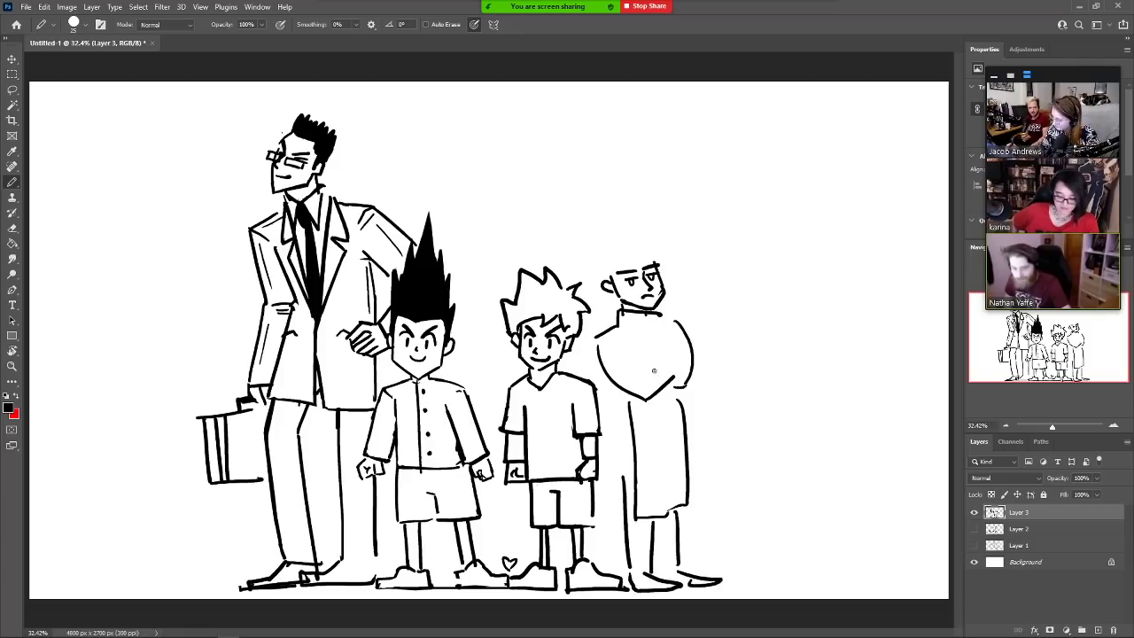
Draw a wide waistband across the frowning character's waist, between the rounded upper body and the hanging panel
mouse_move(684, 407)
left_mouse_down()
mouse_move(611, 417)
mouse_move(638, 395)
mouse_move(628, 406)
mouse_move(682, 394)
mouse_move(620, 409)
mouse_move(674, 410)
mouse_move(688, 395)
left_mouse_up()
key("e")
key("b")
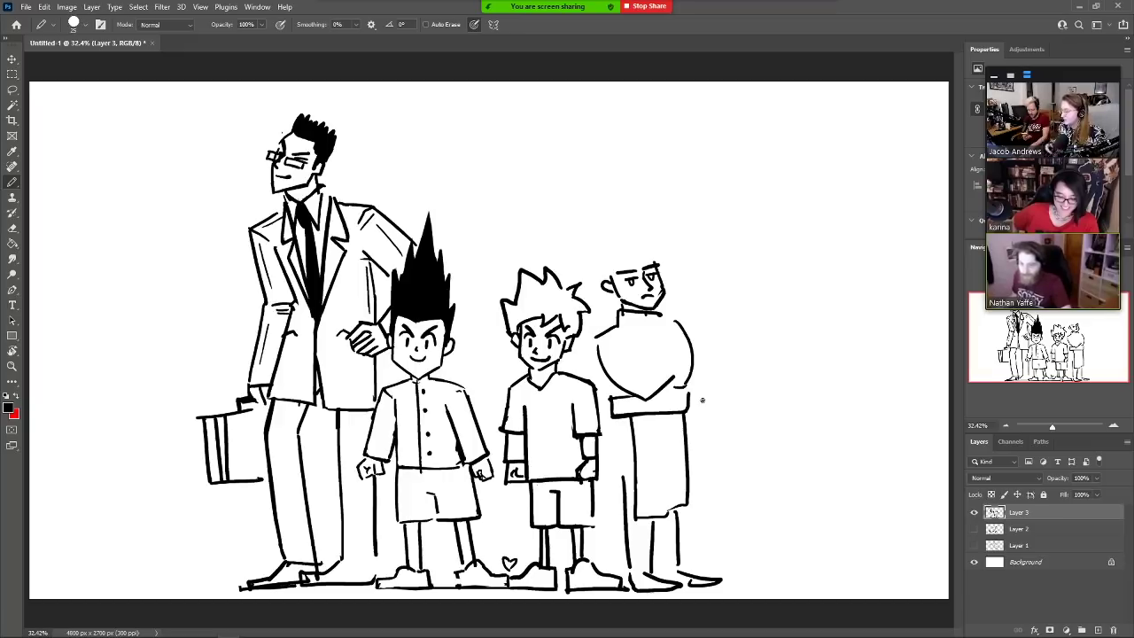
Draw the frowning character's crossed forearms over the chest and clean up the shoulder contours
mouse_move(674, 361)
left_mouse_down()
mouse_move(641, 375)
mouse_move(647, 394)
mouse_move(620, 346)
mouse_move(593, 351)
left_mouse_up()
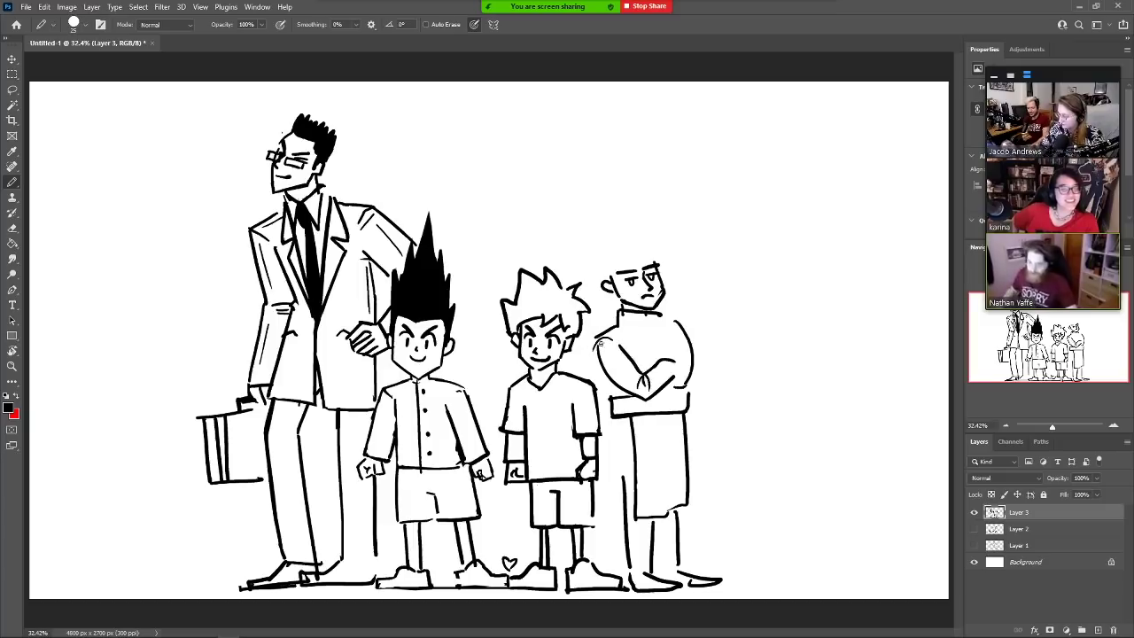
key("e")
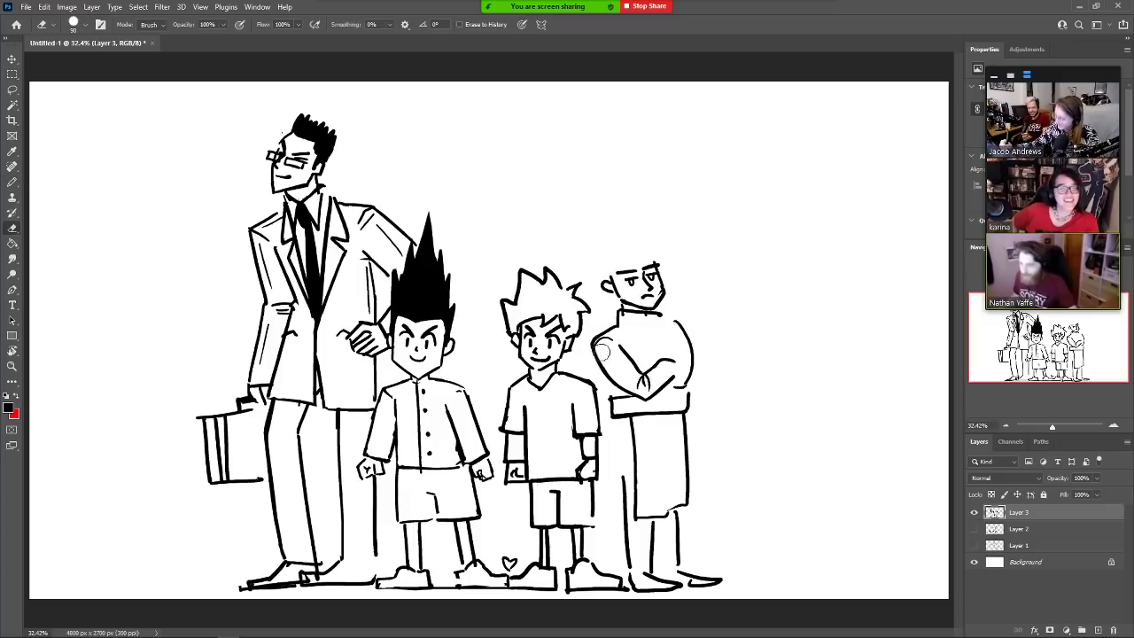
key("b")
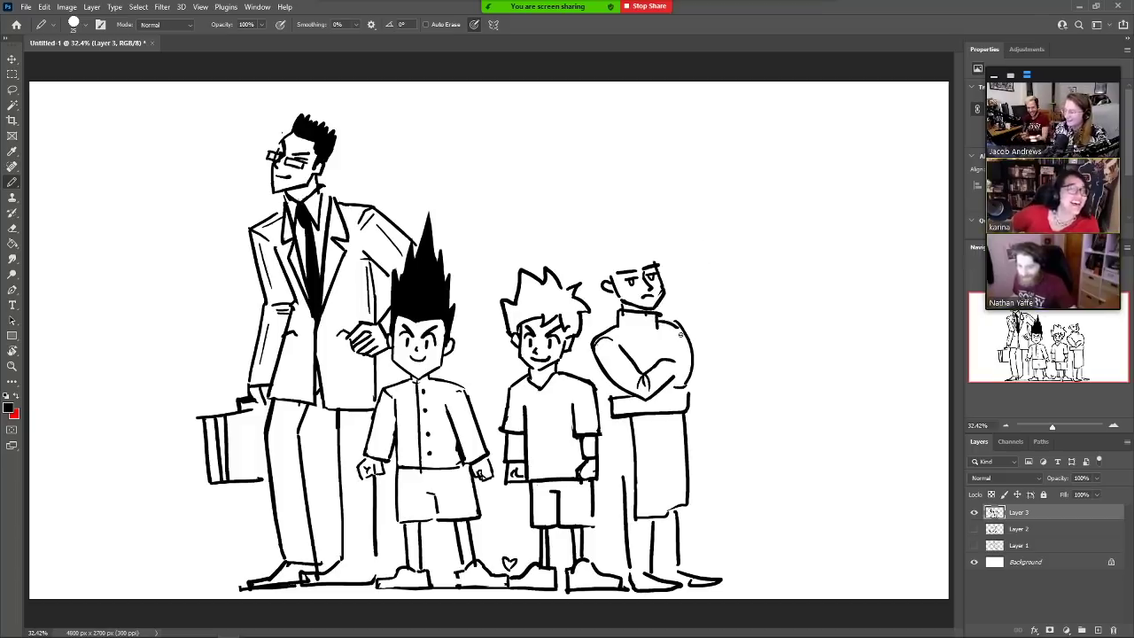
Try to move the black-haired boy's facial features higher on his face
key("l")
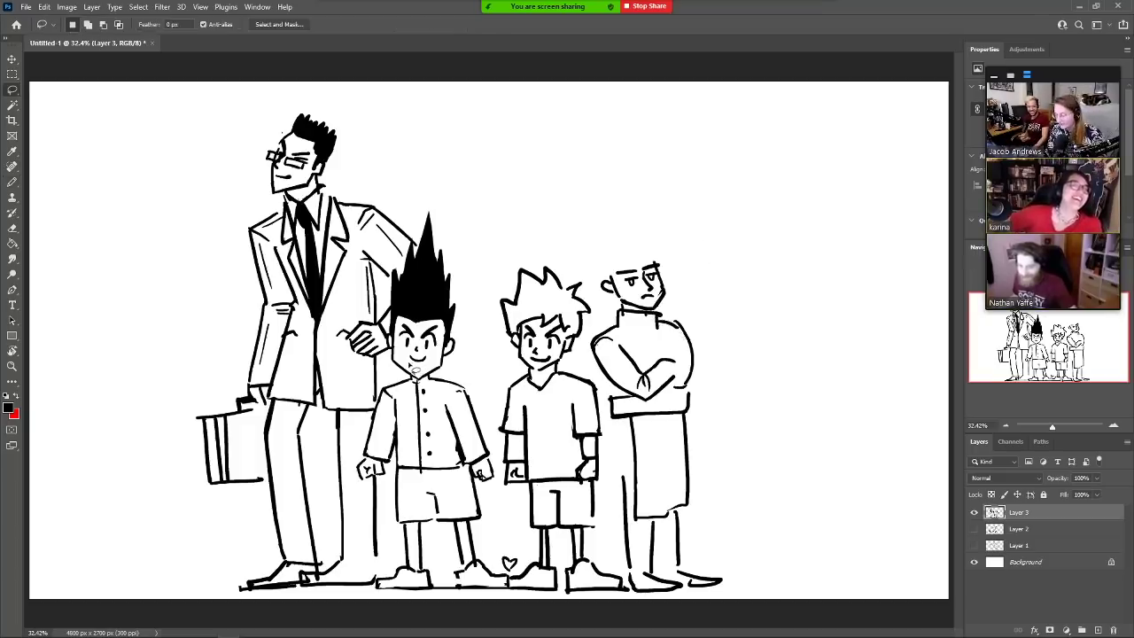
mouse_move(448, 331)
left_mouse_down()
mouse_move(401, 324)
mouse_move(398, 359)
mouse_move(439, 363)
mouse_move(426, 320)
left_mouse_up()
key("v")
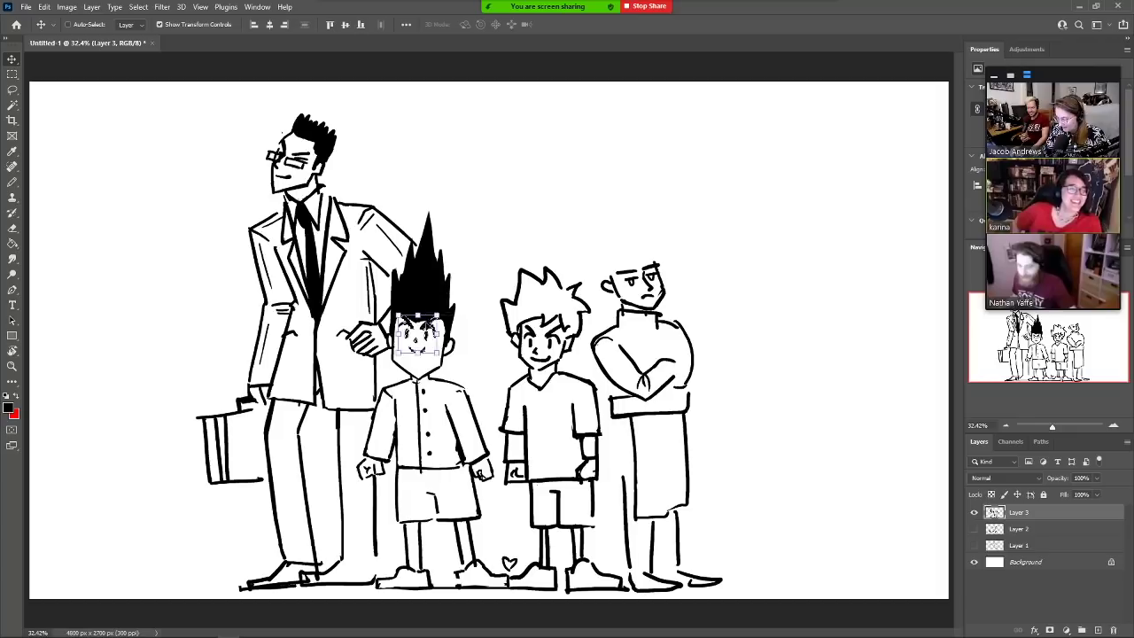
key("ctrl+d")
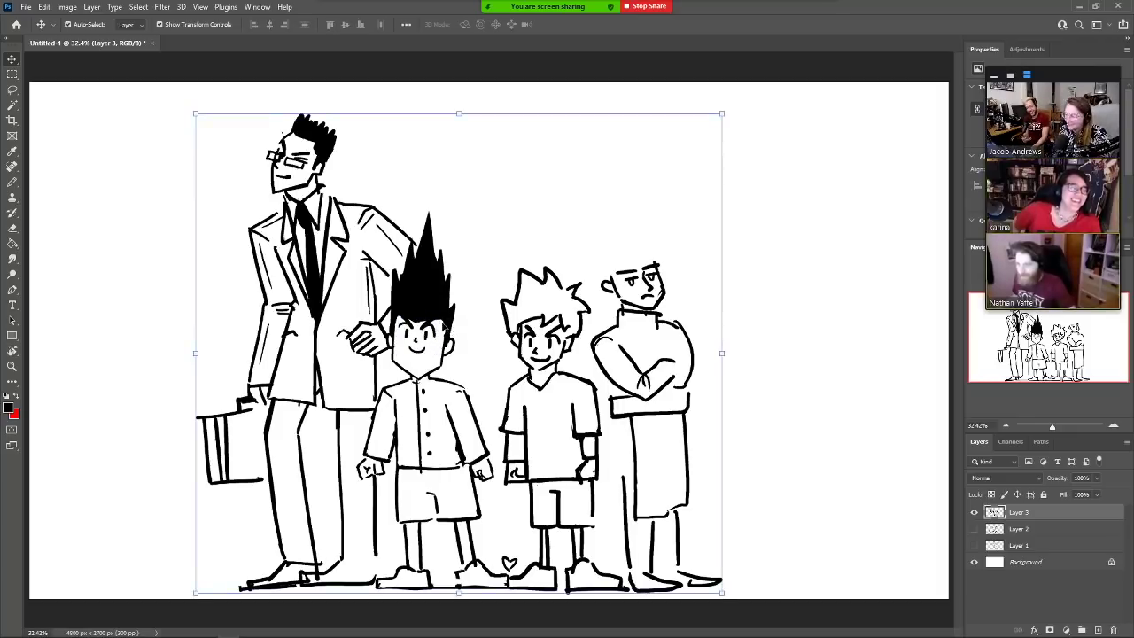
key("ctrl+z")
key("ctrl+z")
key("ctrl+z")
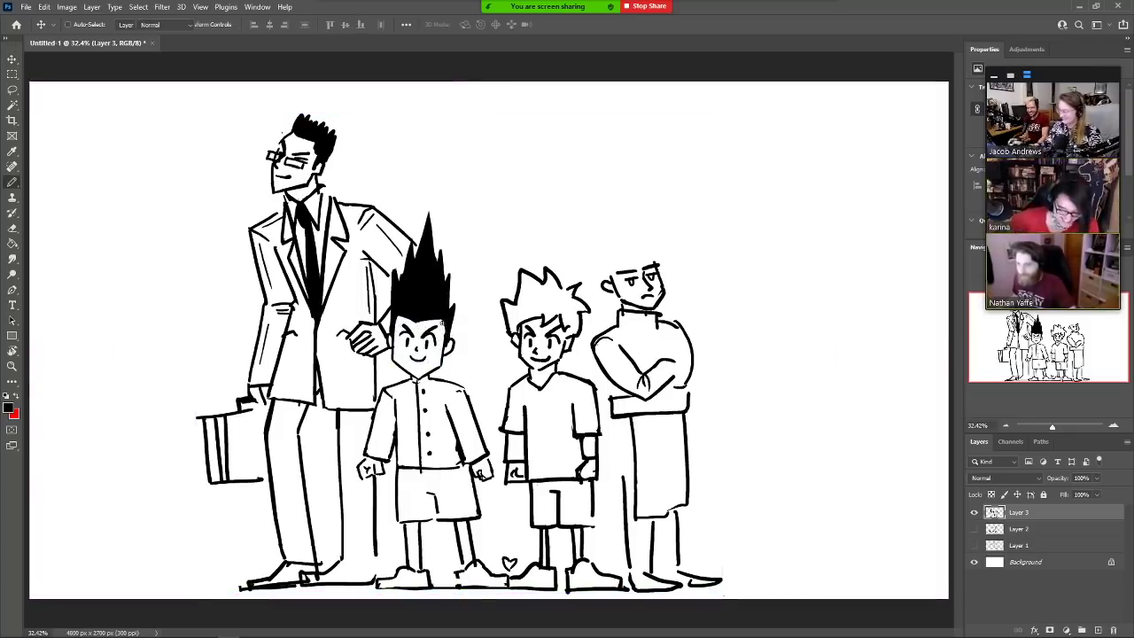
Draw the frowning character's rounded, chin-short hair with jagged bangs falling over the forehead
key("b")
mouse_move(634, 257)
left_mouse_down()
mouse_move(621, 269)
mouse_move(657, 263)
mouse_move(663, 273)
mouse_move(640, 233)
mouse_move(598, 257)
mouse_move(601, 294)
left_mouse_up()
mouse_move(620, 255)
left_mouse_down()
mouse_move(627, 276)
mouse_move(609, 284)
left_mouse_up()
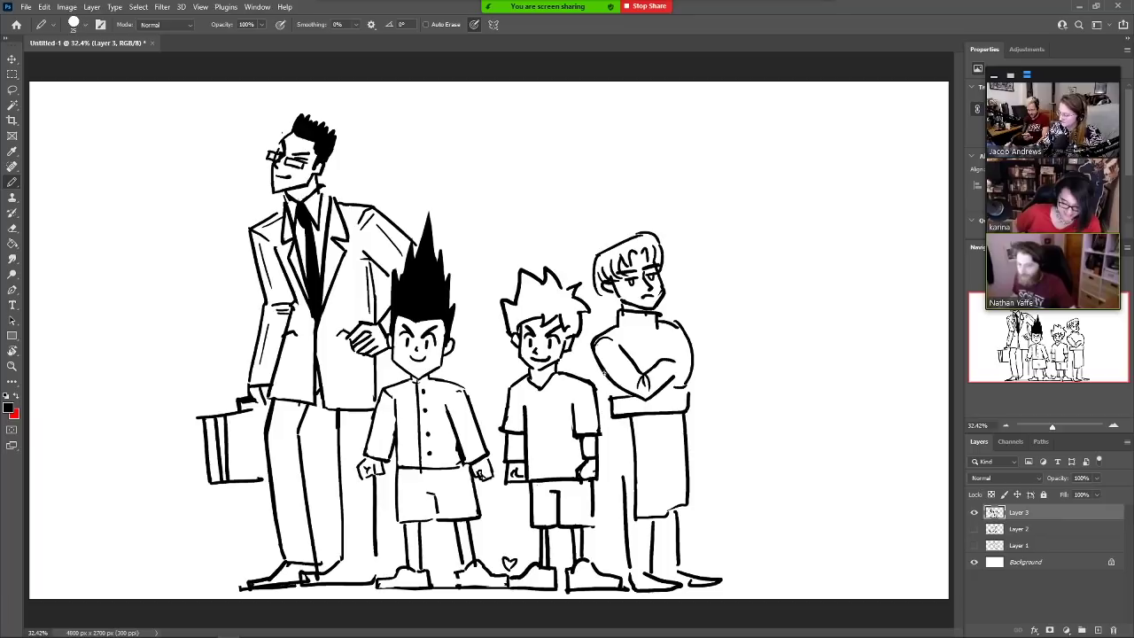
Add a narrow back panel beside the frowning character's hanging garment, square off the front panel's hem corner, and refine the crossed hand
left_click_drag(605, 369, 616, 524)
left_click_drag(620, 419, 628, 522)
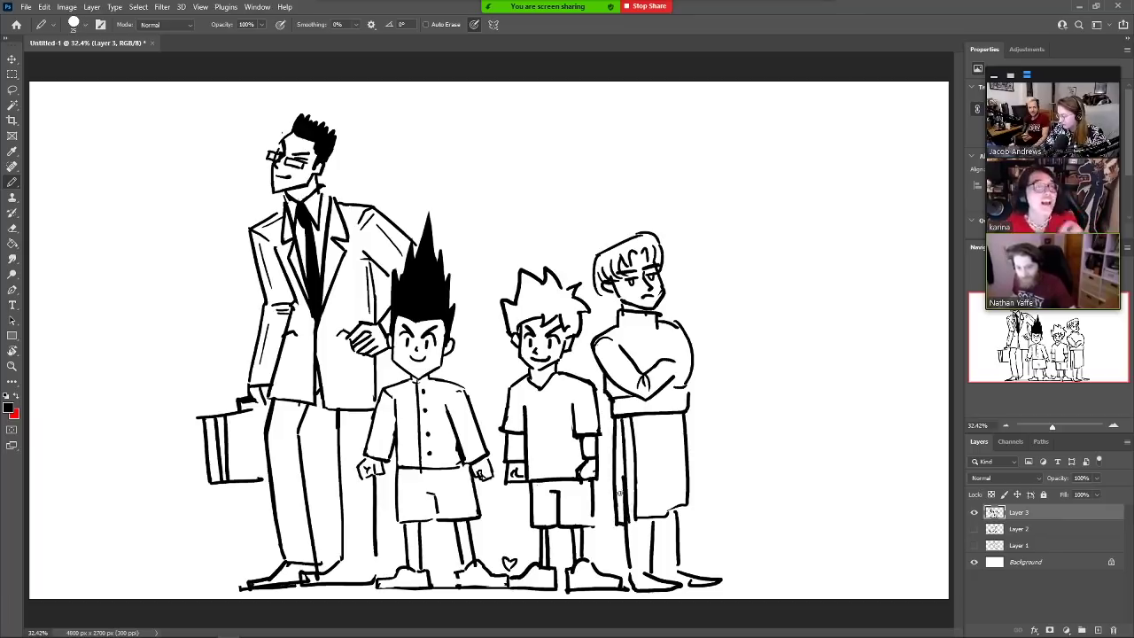
key("ctrl+z")
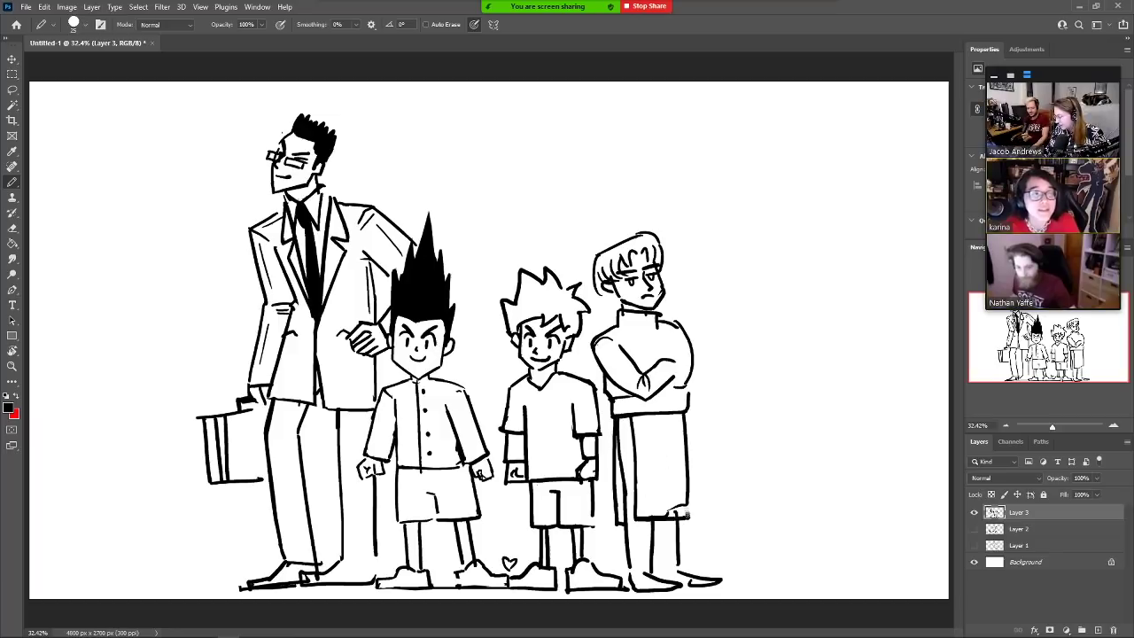
key("e")
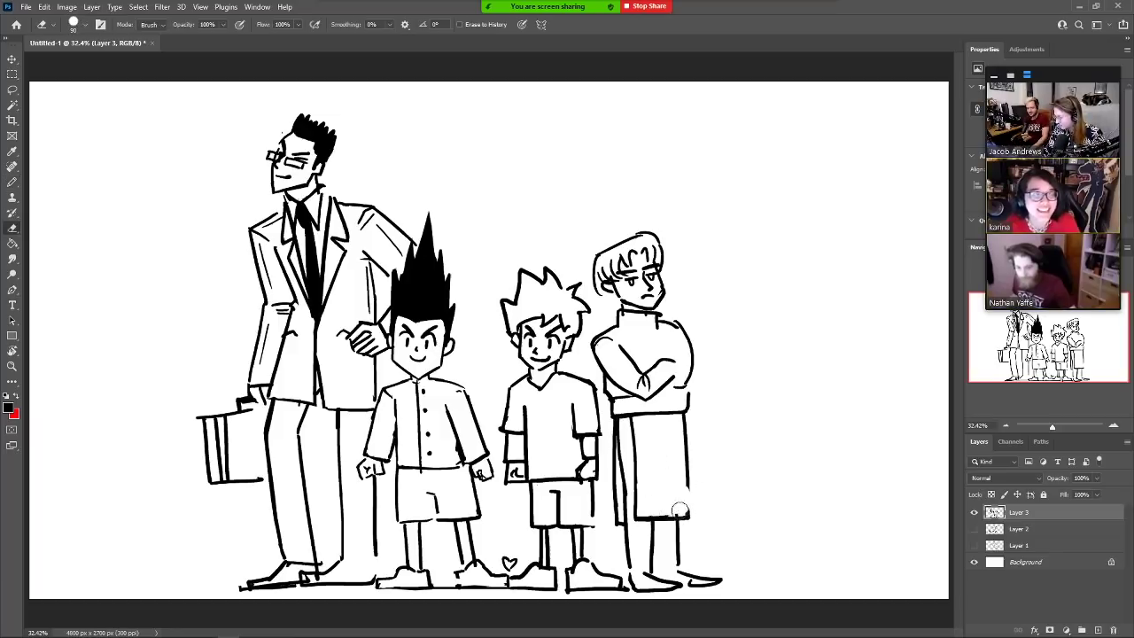
key("b")
left_click_drag(687, 484, 690, 514)
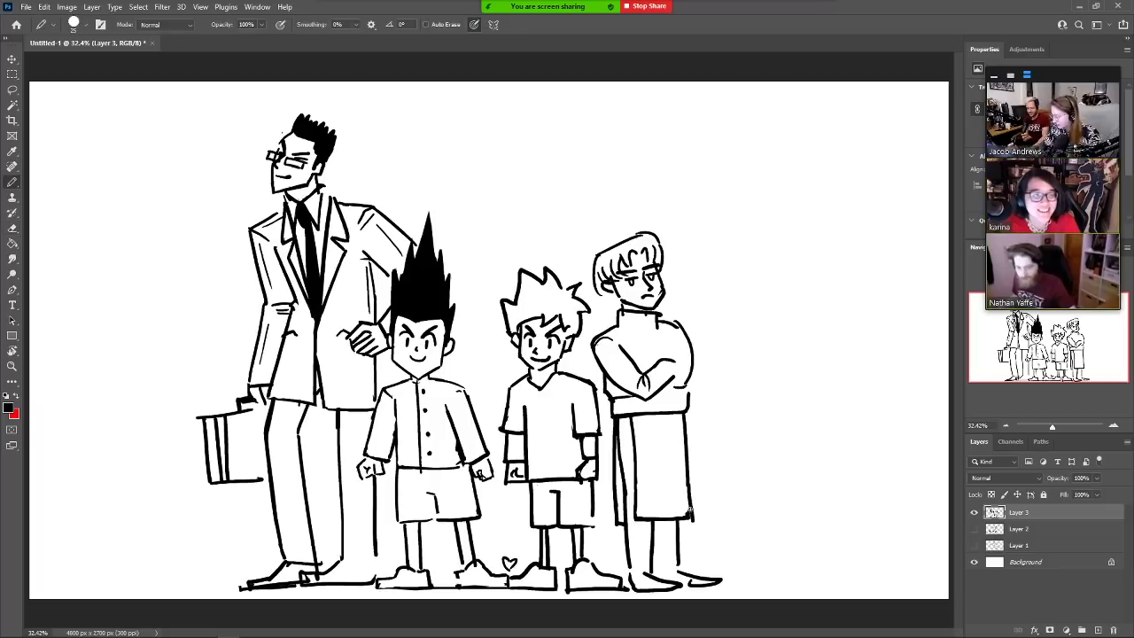
key("e")
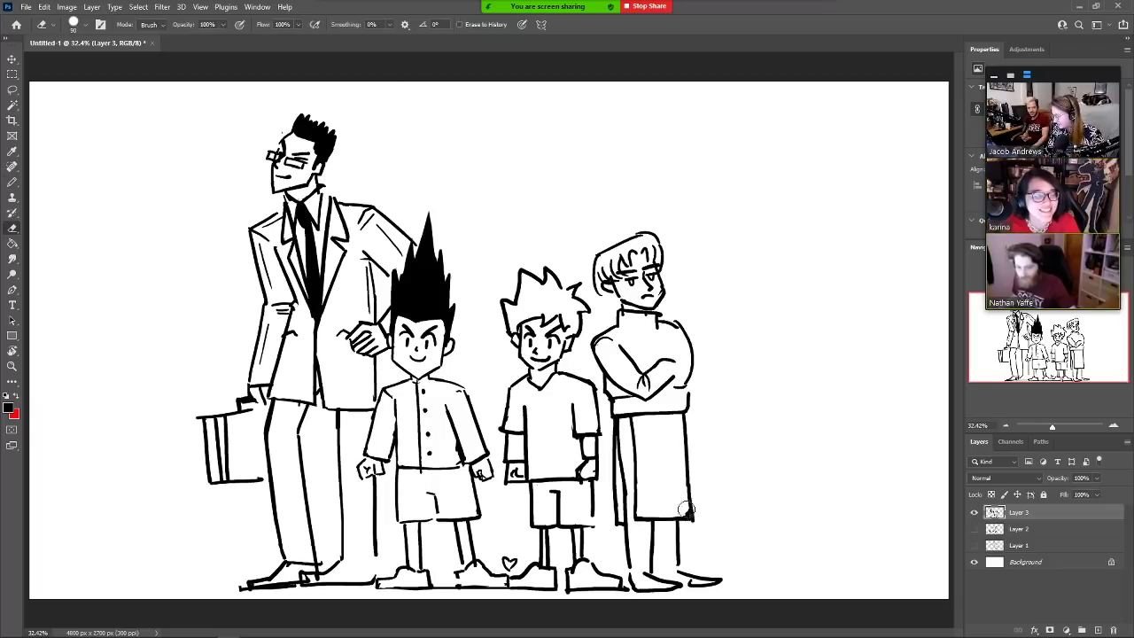
key("b")
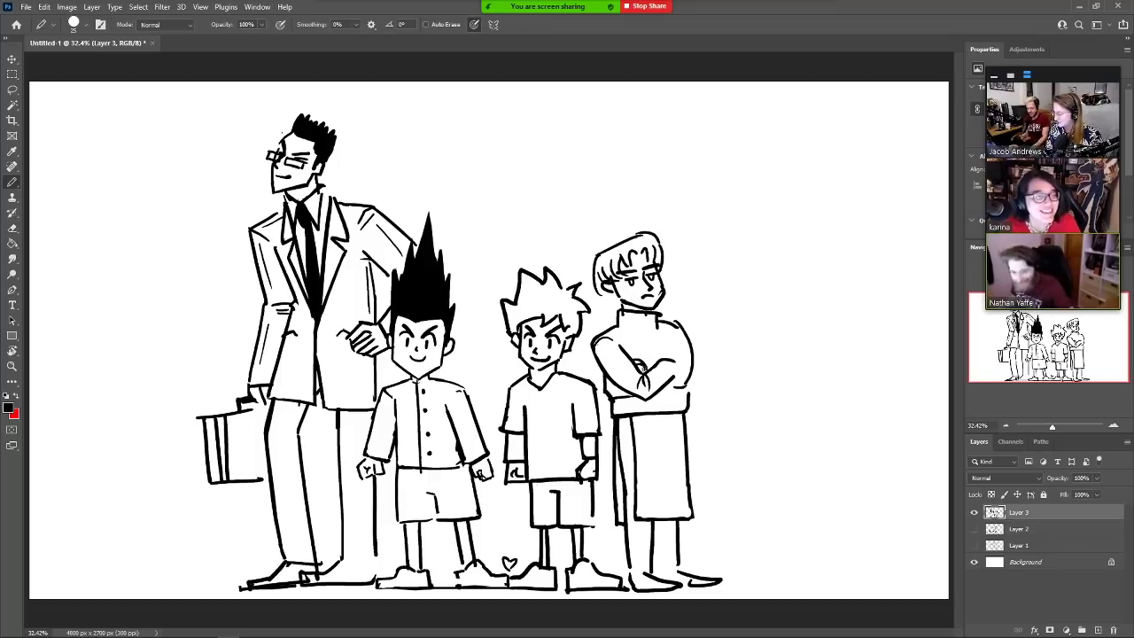
Add a vertical front seam with short horizontal clasps from the frowning character's collar down to the crossed arms
mouse_move(651, 314)
left_mouse_down()
mouse_move(654, 363)
mouse_move(661, 335)
mouse_move(656, 358)
mouse_move(663, 351)
left_mouse_up()
key("e")
key("b")
key("e")
key("b")
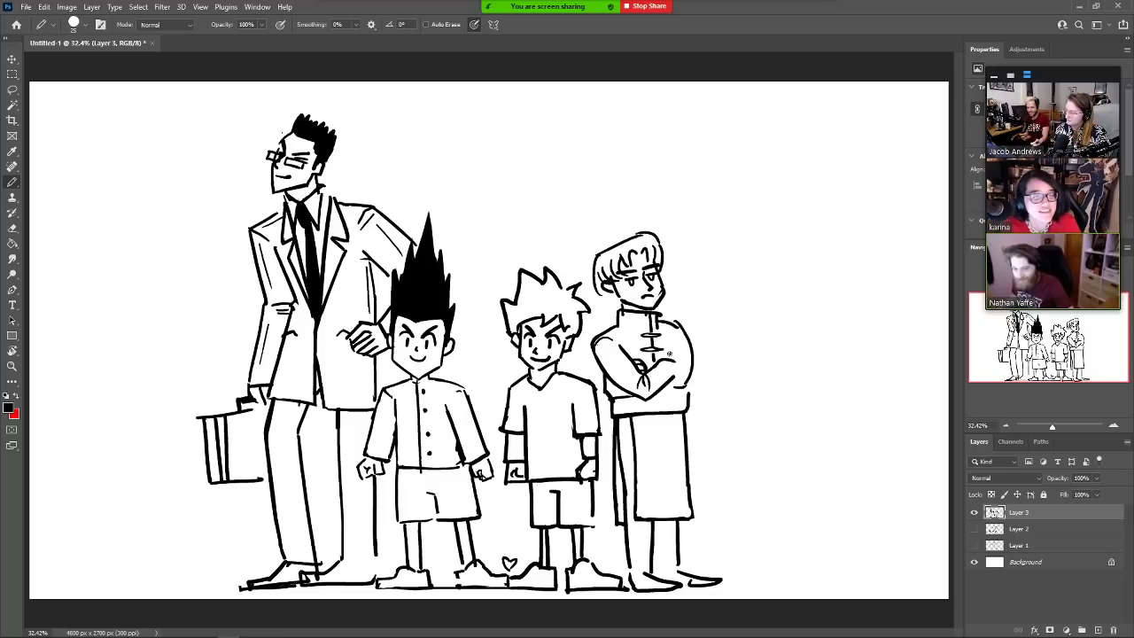
Move the whole lineup toward the canvas's left edge to make room for another figure
key("v")
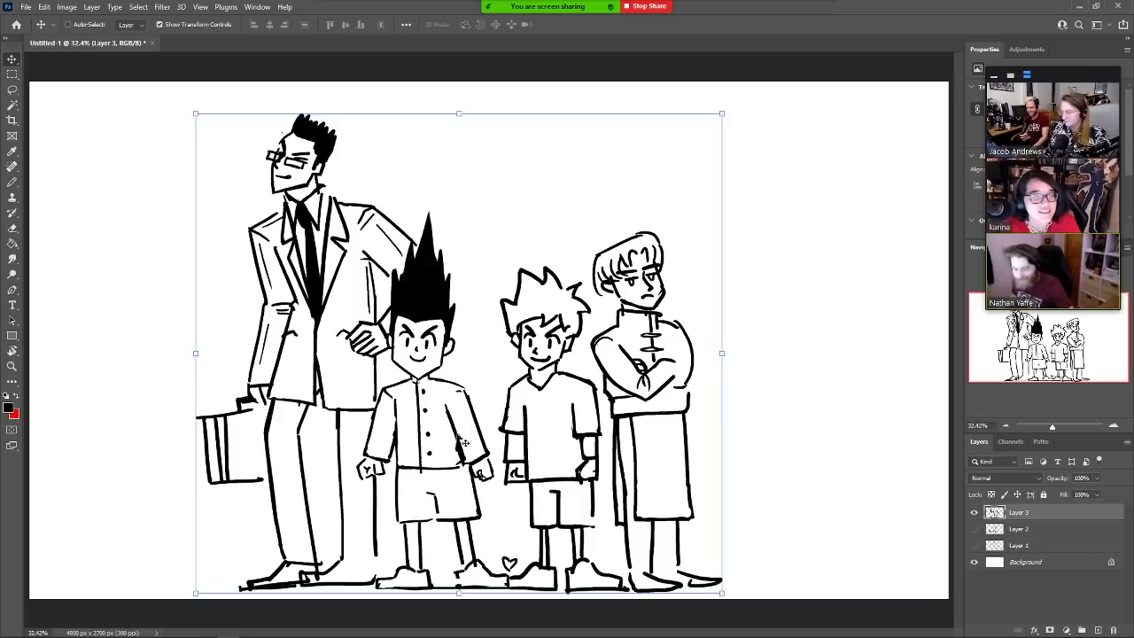
mouse_move(461, 440)
left_mouse_down()
mouse_move(341, 436)
mouse_move(335, 425)
left_mouse_up()
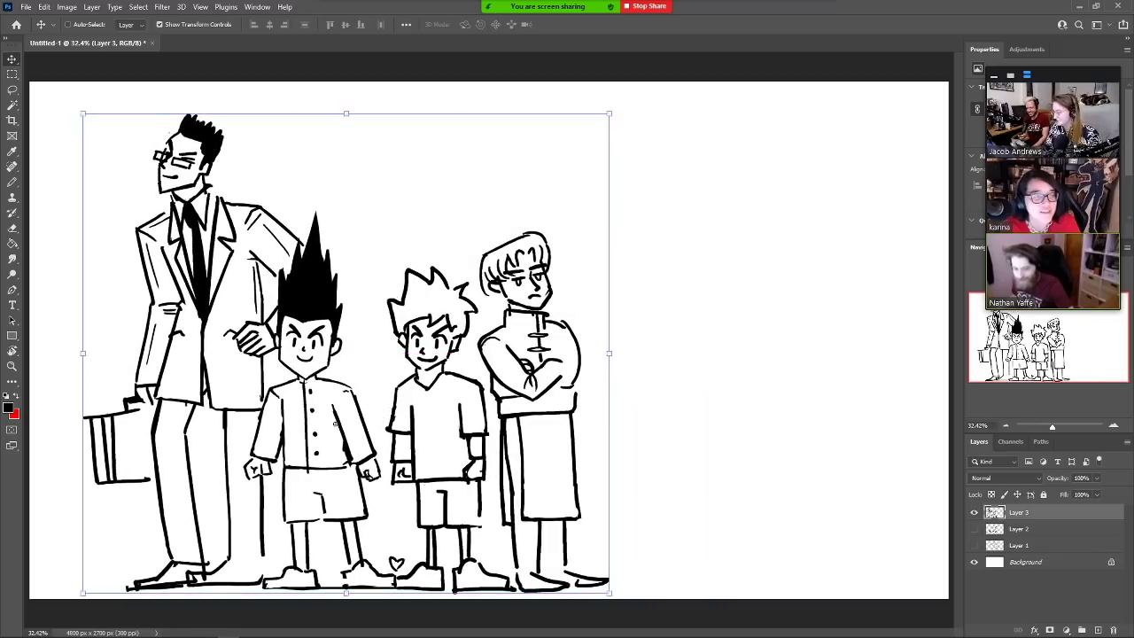
Draw a fifth character's head in the empty space beside the lineup, with a pointed chin, ear, swept-back hair and small cheek marking
key("b")
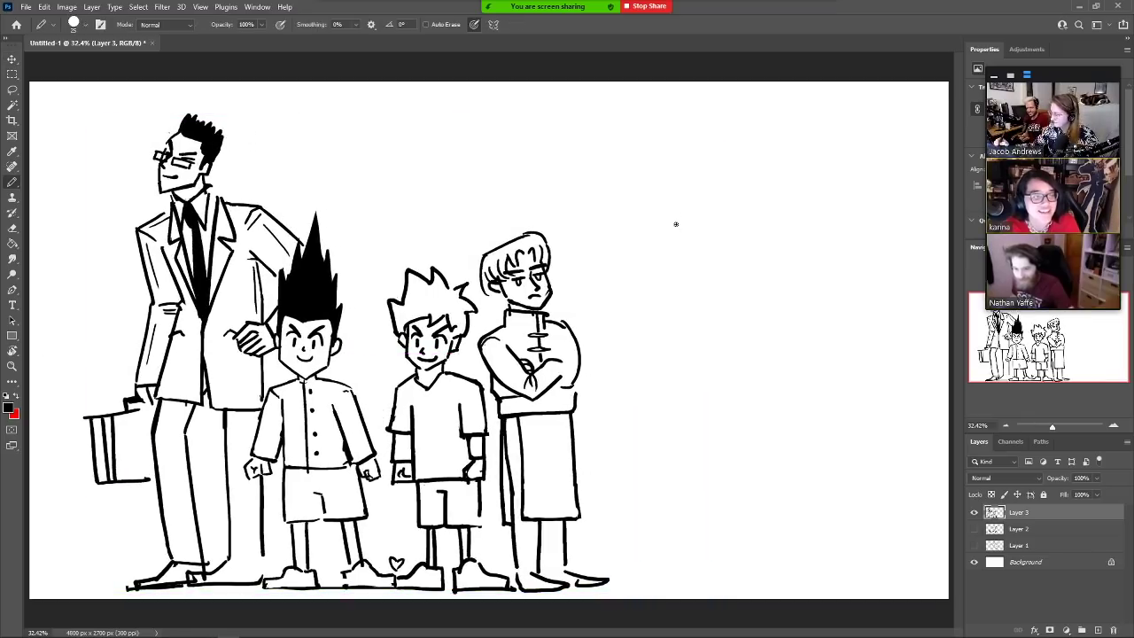
mouse_move(675, 224)
left_mouse_down()
mouse_move(676, 258)
mouse_move(691, 276)
mouse_move(716, 262)
mouse_move(718, 246)
mouse_move(731, 247)
left_mouse_up()
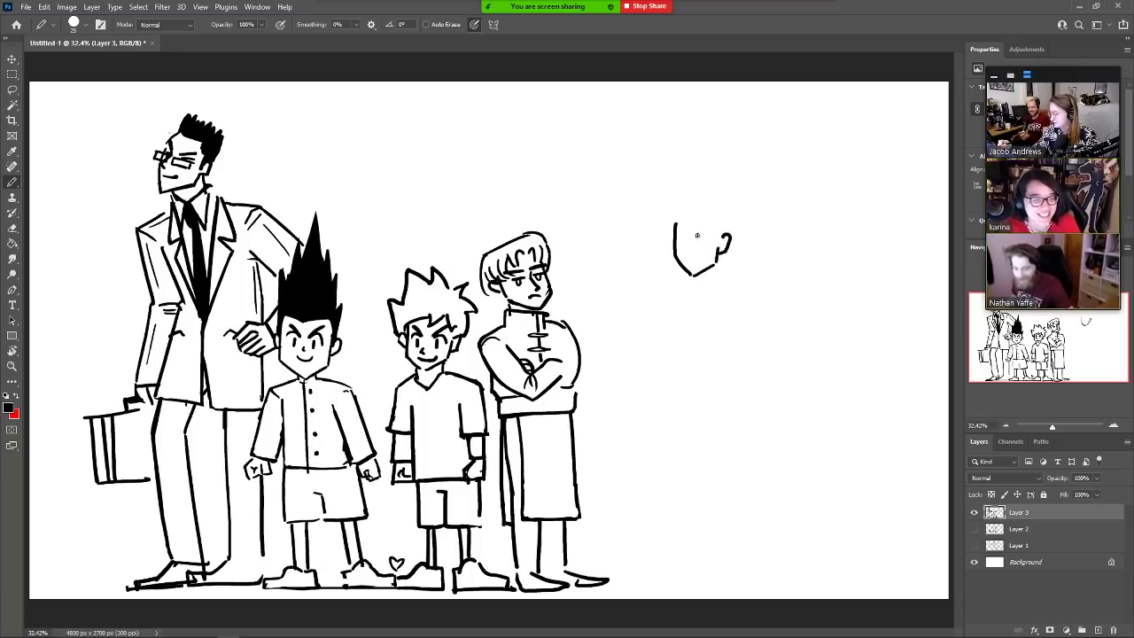
mouse_move(699, 241)
left_mouse_down()
mouse_move(709, 240)
mouse_move(706, 262)
mouse_move(688, 255)
mouse_move(687, 234)
mouse_move(695, 244)
mouse_move(683, 234)
mouse_move(717, 240)
mouse_move(729, 221)
mouse_move(676, 197)
mouse_move(740, 197)
left_mouse_up()
key("ctrl+z")
key("ctrl+z")
mouse_move(722, 198)
left_mouse_down()
mouse_move(749, 214)
mouse_move(736, 228)
mouse_move(753, 206)
mouse_move(695, 226)
mouse_move(674, 219)
mouse_move(690, 192)
mouse_move(676, 207)
left_mouse_up()
key("e")
key("b")
key("e")
key("b")
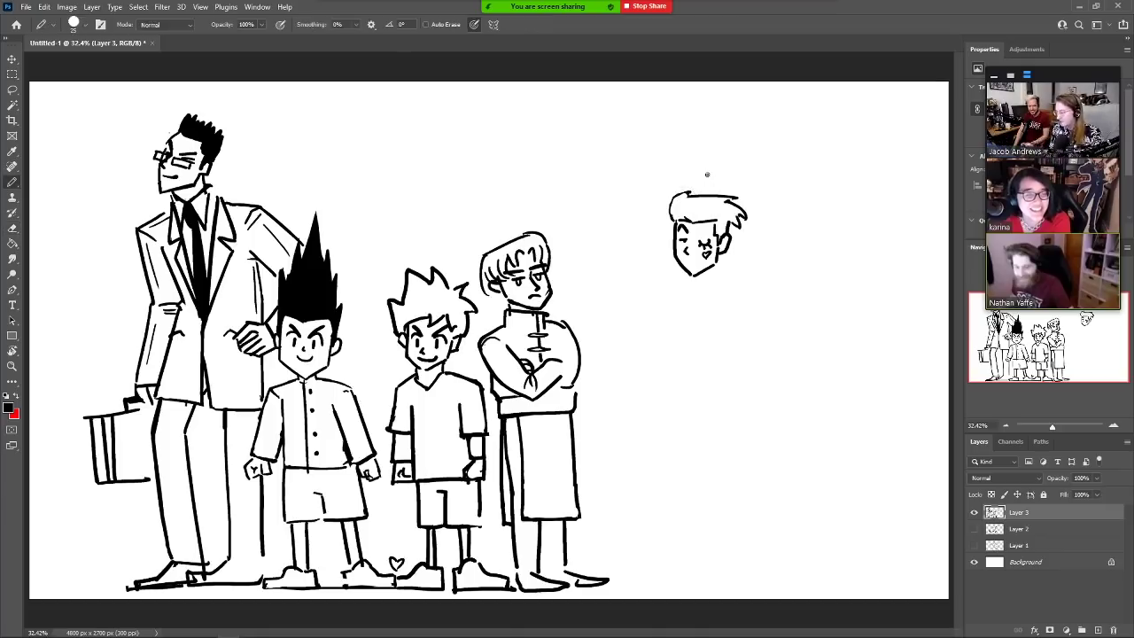
Draw the fifth character's collar, slanted torso line, bent front leg with foot, and a straight arm reaching down to the knee
mouse_move(725, 252)
left_mouse_down()
mouse_move(739, 264)
mouse_move(709, 285)
left_mouse_up()
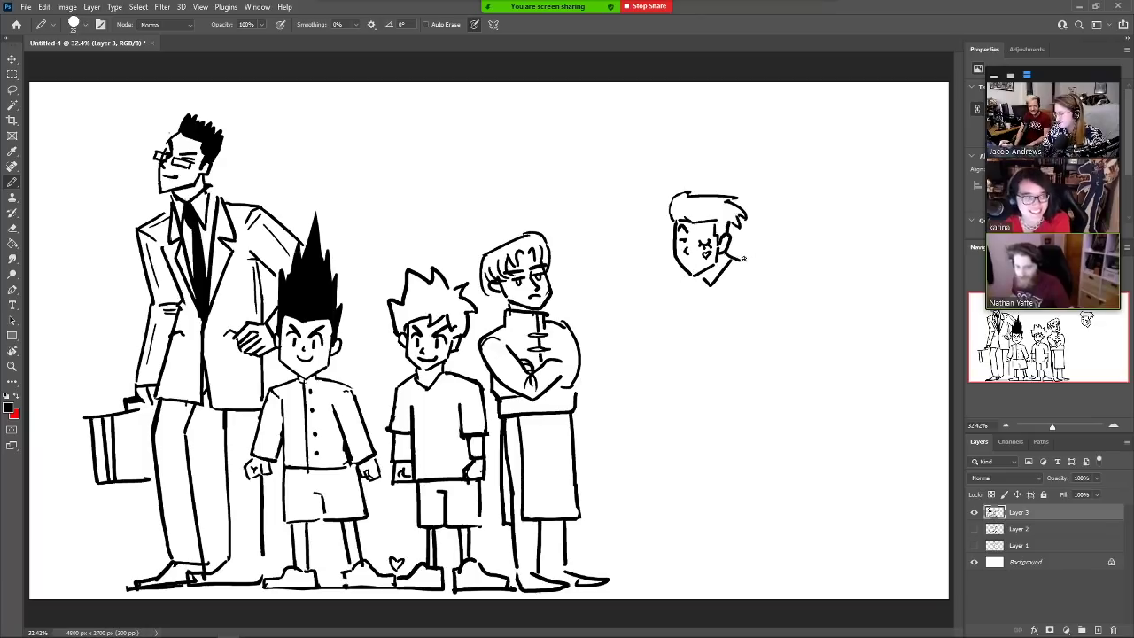
mouse_move(704, 305)
left_mouse_down()
mouse_move(762, 383)
mouse_move(673, 437)
mouse_move(686, 553)
mouse_move(664, 568)
mouse_move(690, 565)
left_mouse_up()
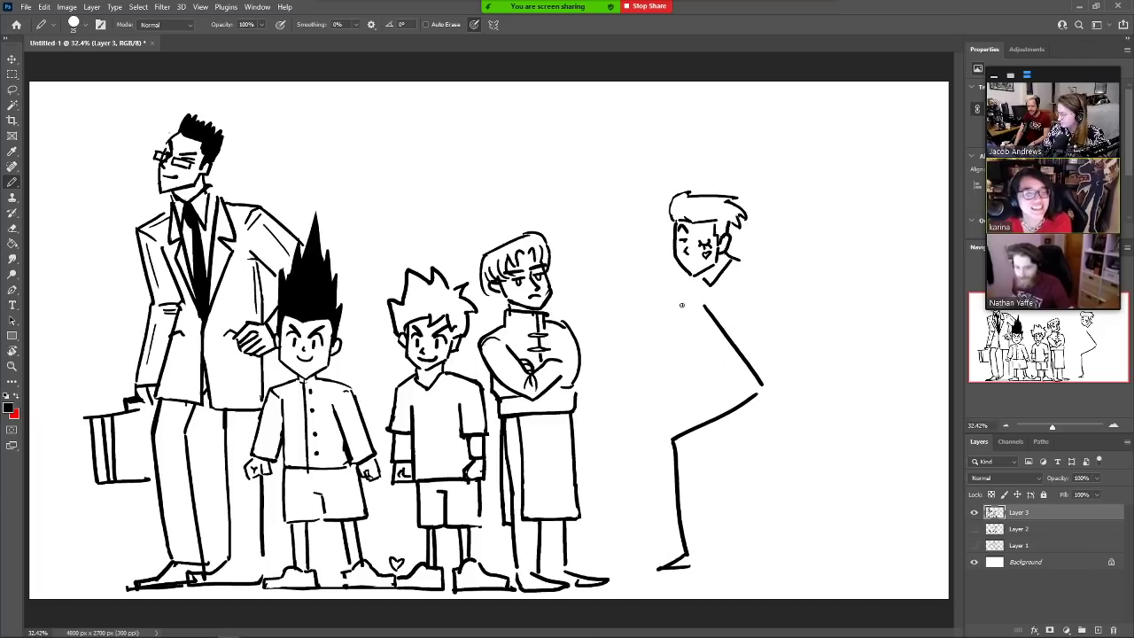
mouse_move(675, 274)
left_mouse_down()
mouse_move(681, 418)
mouse_move(660, 425)
mouse_move(661, 460)
left_mouse_up()
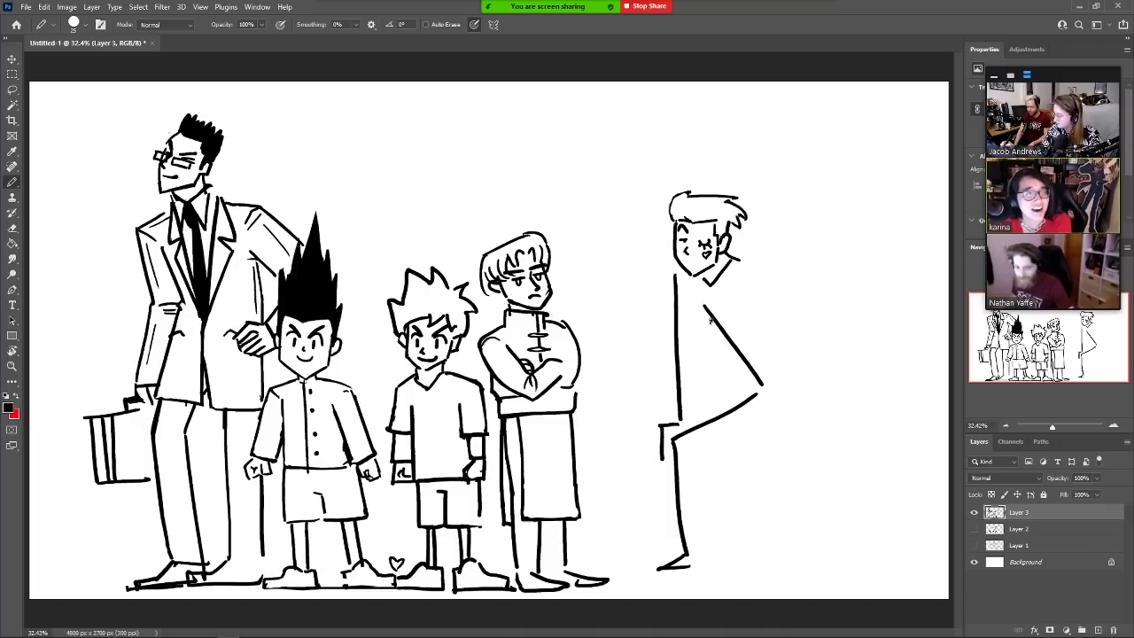
left_click_drag(711, 320, 700, 418)
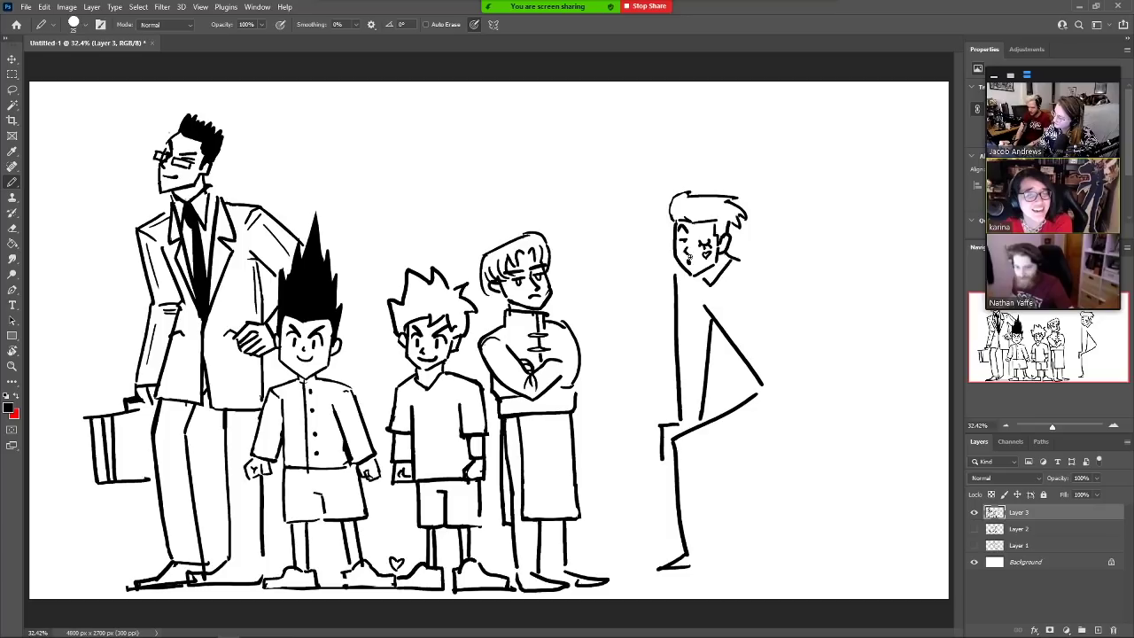
Refine the fifth character's smile, hair strands and collar, and add a small heart with accent lines beside the face
mouse_move(692, 255)
left_mouse_down()
mouse_move(689, 268)
mouse_move(653, 255)
mouse_move(695, 259)
left_mouse_up()
key("e")
key("b")
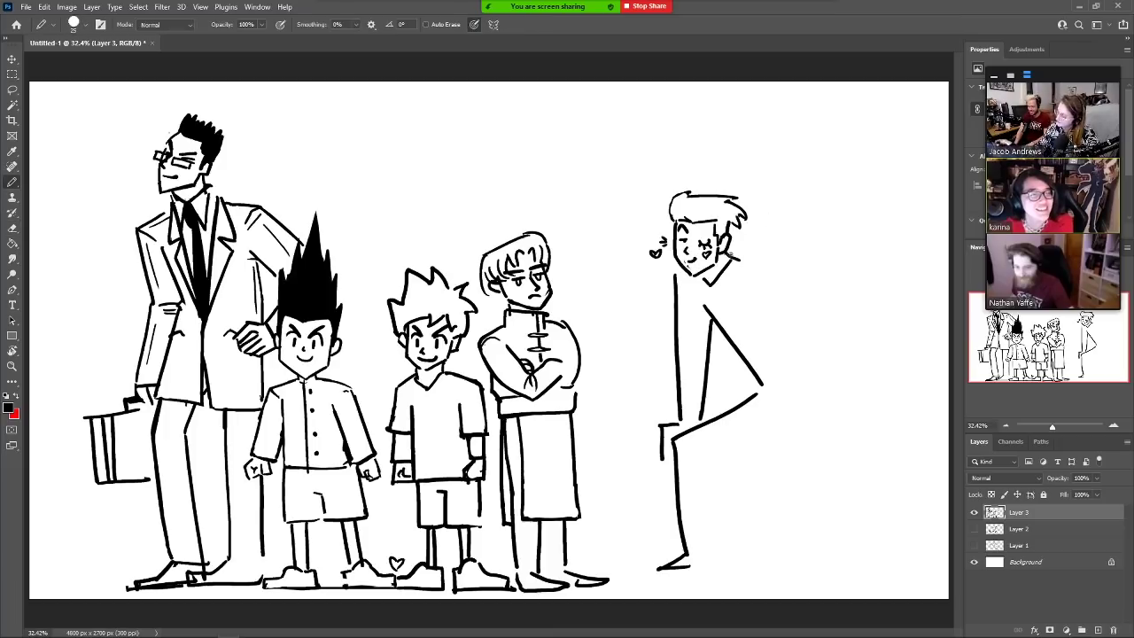
mouse_move(687, 211)
left_mouse_down()
mouse_move(689, 223)
mouse_move(700, 203)
mouse_move(732, 214)
left_mouse_up()
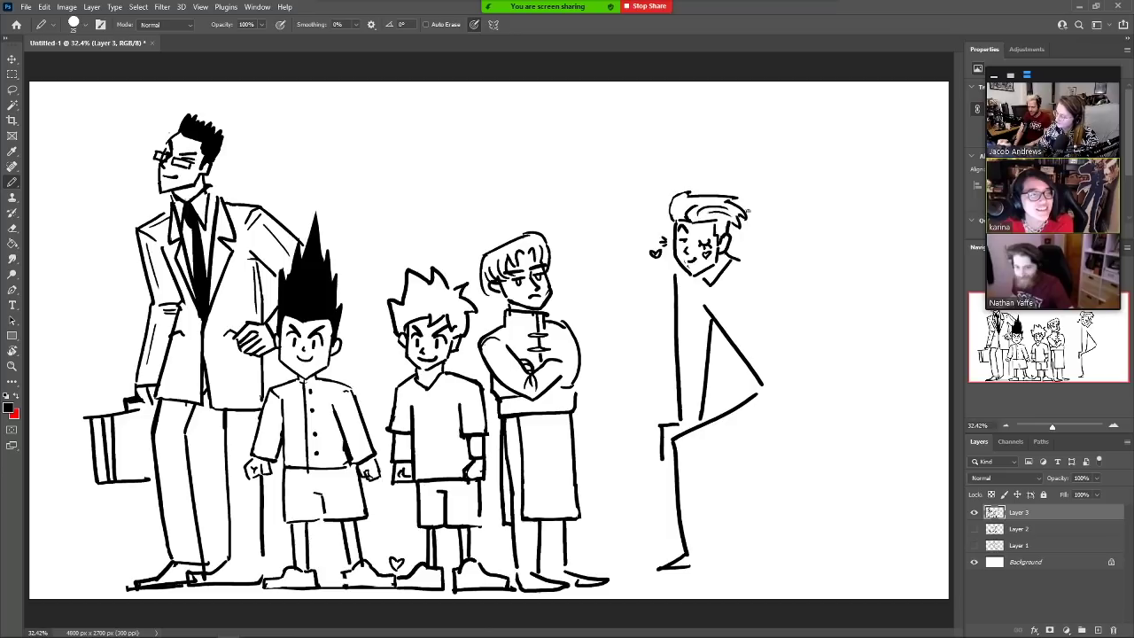
mouse_move(732, 257)
left_mouse_down()
mouse_move(711, 285)
mouse_move(732, 250)
mouse_move(742, 260)
mouse_move(714, 288)
mouse_move(729, 257)
mouse_move(714, 284)
left_mouse_up()
key("e")
key("b")
key("e")
key("b")
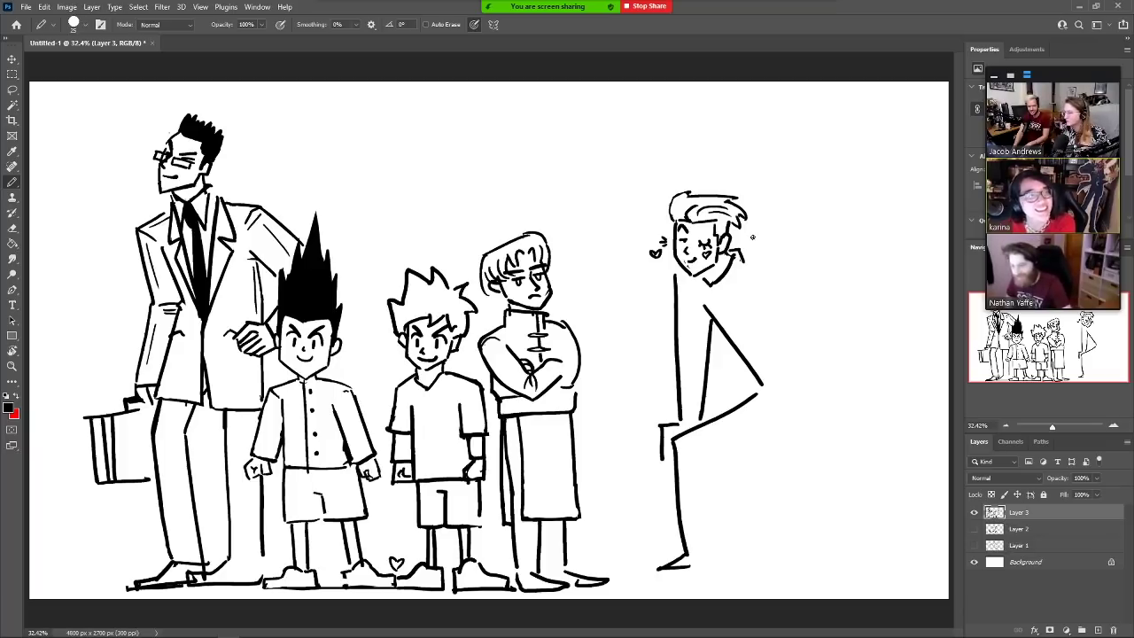
Draw the fifth character's hip line and the other arm stretched out behind, bent down at the elbow with an open upturned hand
mouse_move(749, 375)
left_mouse_down()
mouse_move(753, 398)
mouse_move(812, 396)
left_mouse_up()
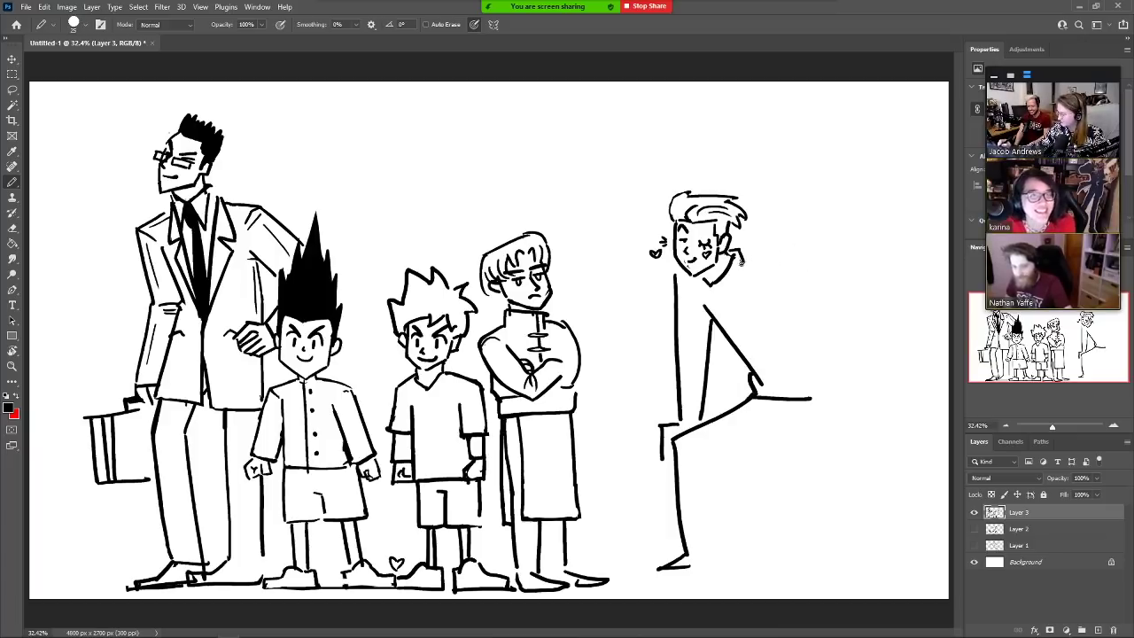
mouse_move(742, 263)
left_mouse_down()
mouse_move(792, 248)
mouse_move(749, 257)
mouse_move(876, 275)
mouse_move(875, 349)
mouse_move(918, 345)
left_mouse_up()
key("ctrl+z")
mouse_move(797, 293)
left_mouse_down()
mouse_move(859, 297)
mouse_move(857, 362)
mouse_move(914, 359)
mouse_move(918, 335)
mouse_move(909, 358)
left_mouse_up()
key("e")
key("b")
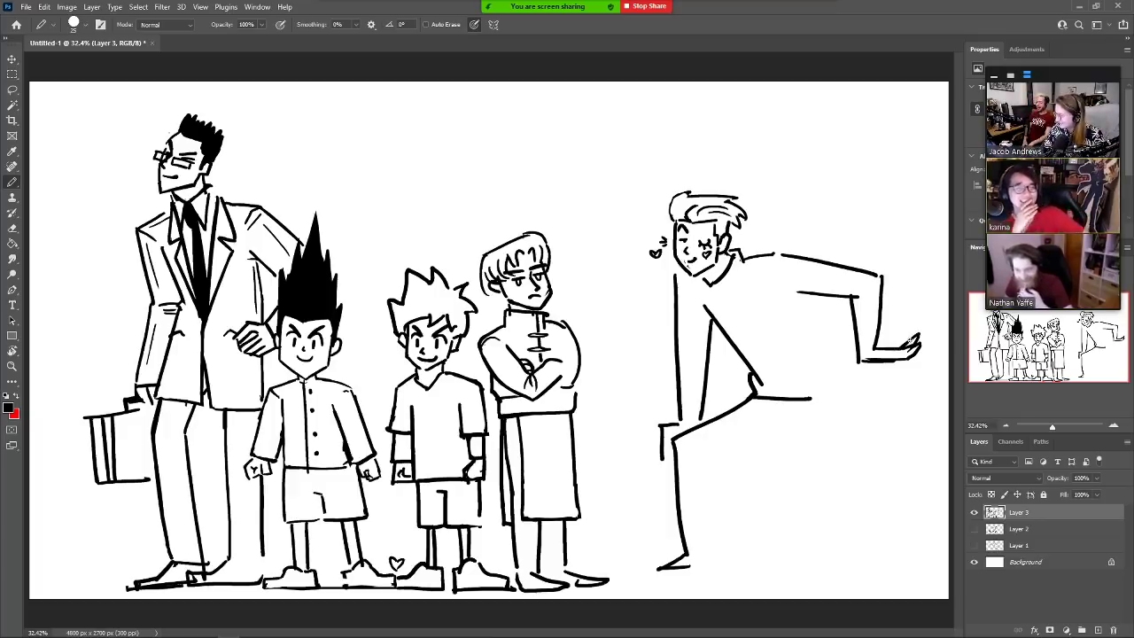
left_click_drag(913, 336, 895, 348)
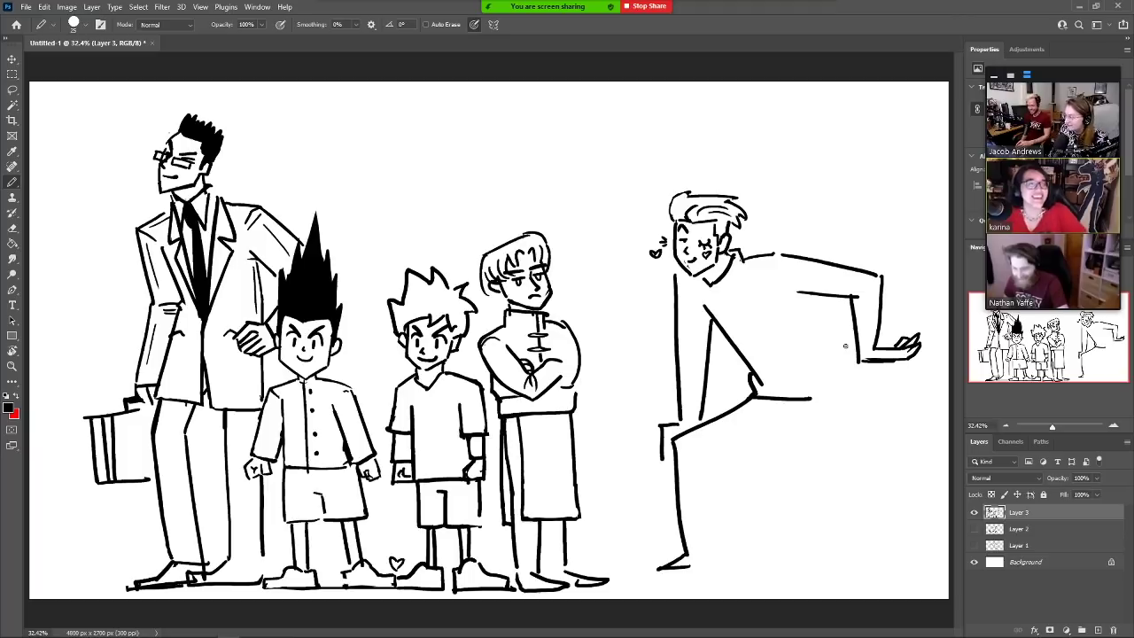
Draw the fifth character's back and waistline, and complete the hand resting on the front knee
mouse_move(809, 295)
left_mouse_down()
mouse_move(823, 371)
mouse_move(772, 379)
mouse_move(829, 371)
left_mouse_up()
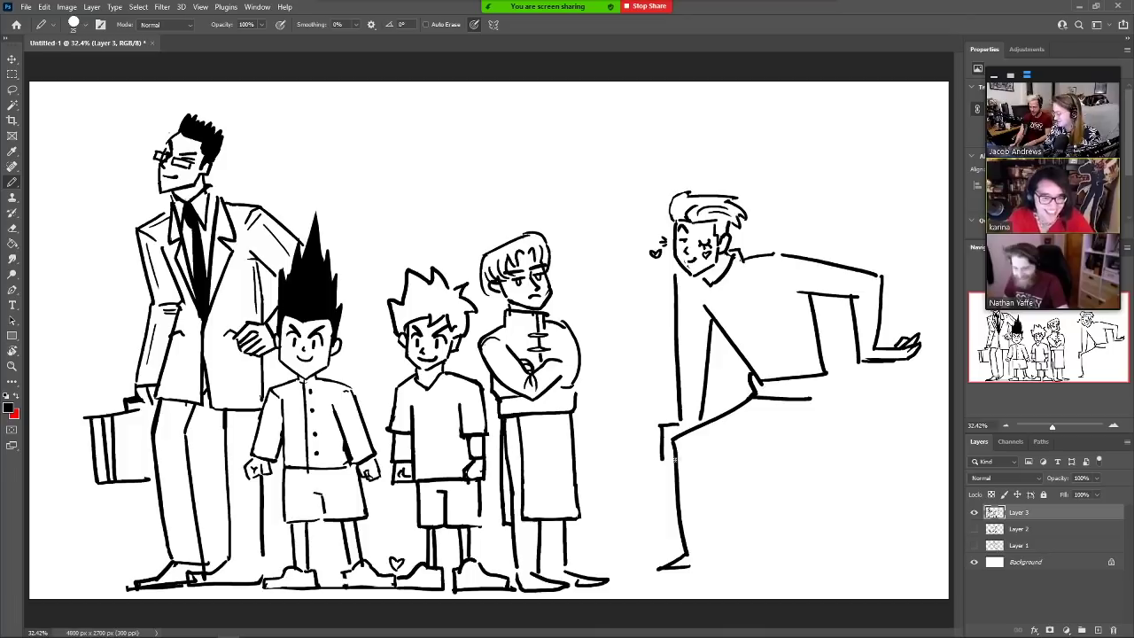
mouse_move(672, 441)
left_mouse_down()
mouse_move(660, 474)
mouse_move(676, 485)
left_mouse_up()
mouse_move(711, 449)
left_mouse_down()
mouse_move(730, 458)
mouse_move(767, 446)
left_mouse_up()
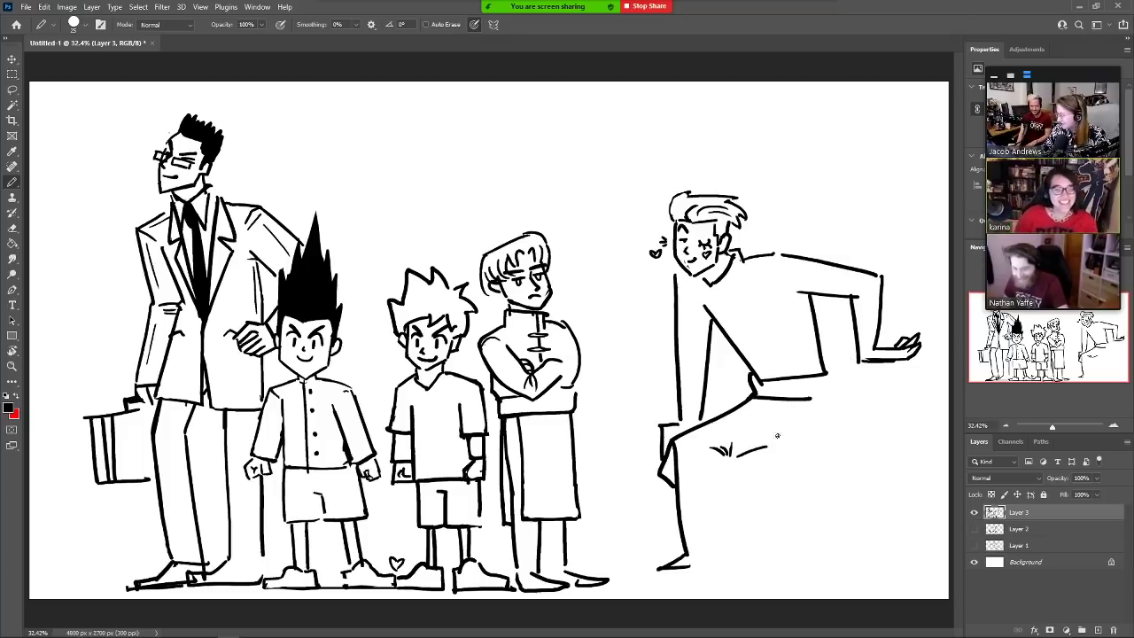
key("ctrl+z")
key("ctrl+z")
key("ctrl+z")
Draw the fifth character's second bent leg with thigh, knee fold, shin and pointed foot beneath the hips
mouse_move(785, 420)
left_mouse_down()
mouse_move(710, 447)
mouse_move(704, 490)
mouse_move(768, 488)
mouse_move(774, 463)
mouse_move(774, 474)
mouse_move(835, 445)
mouse_move(843, 409)
left_mouse_up()
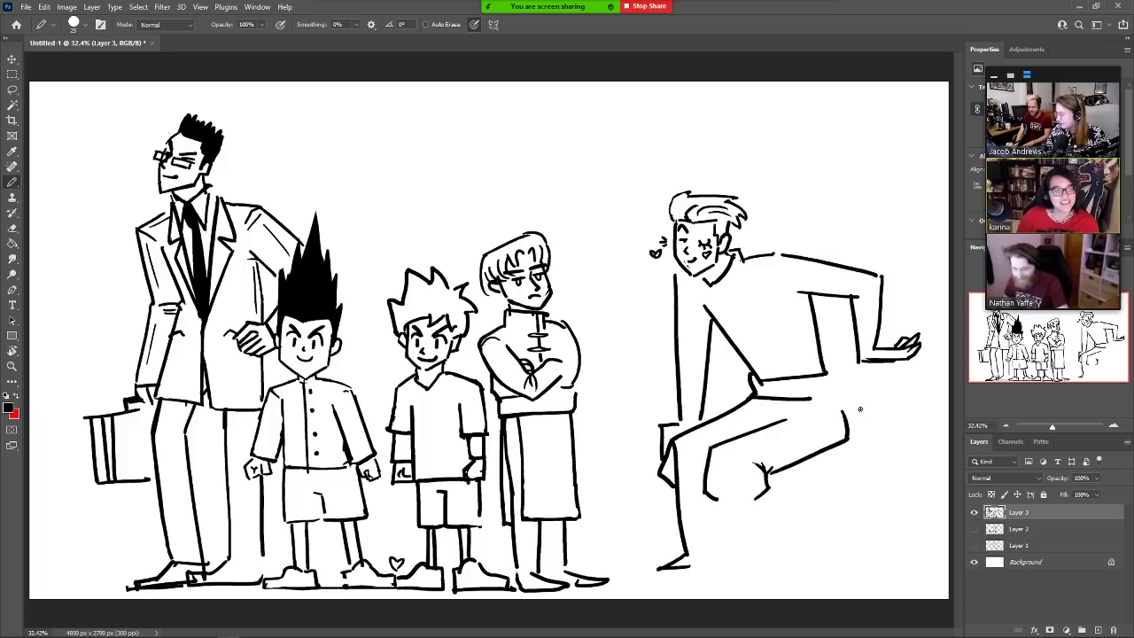
left_click_drag(755, 498, 759, 567)
mouse_move(722, 503)
left_mouse_down()
mouse_move(738, 552)
mouse_move(696, 572)
mouse_move(762, 568)
left_mouse_up()
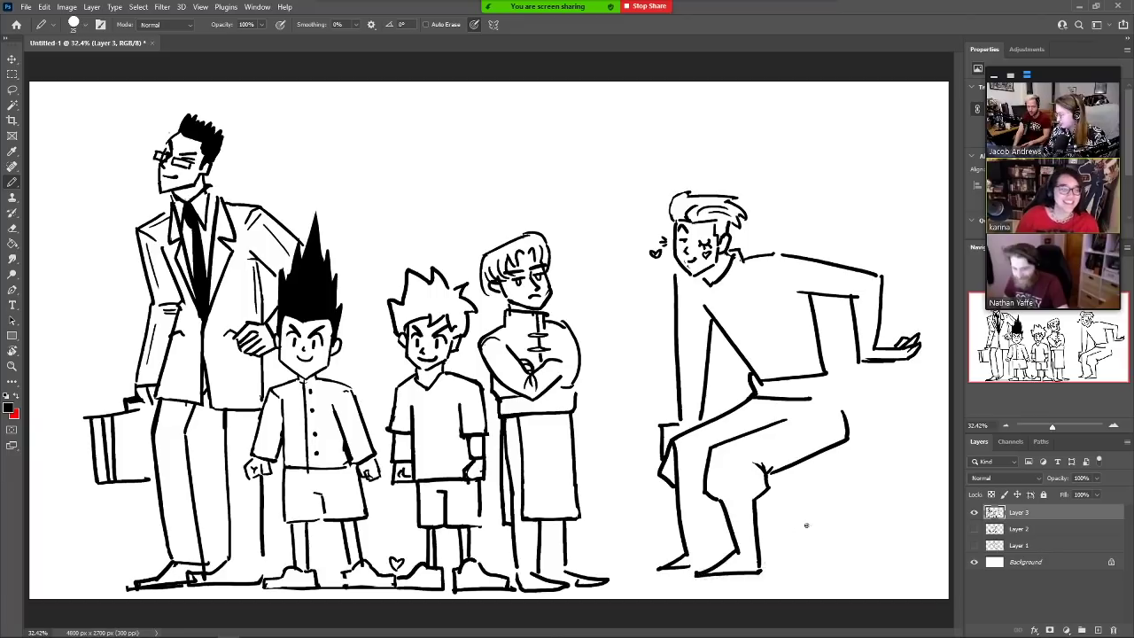
Round off the fifth character's hips, complete the waistband and add short accent lines behind the seat
mouse_move(837, 389)
left_mouse_down()
mouse_move(861, 415)
mouse_move(846, 440)
mouse_move(846, 430)
left_mouse_up()
key("e")
key("b")
mouse_move(804, 397)
left_mouse_down()
mouse_move(836, 390)
mouse_move(826, 367)
mouse_move(837, 389)
mouse_move(874, 379)
left_mouse_up()
left_click_drag(882, 393, 890, 390)
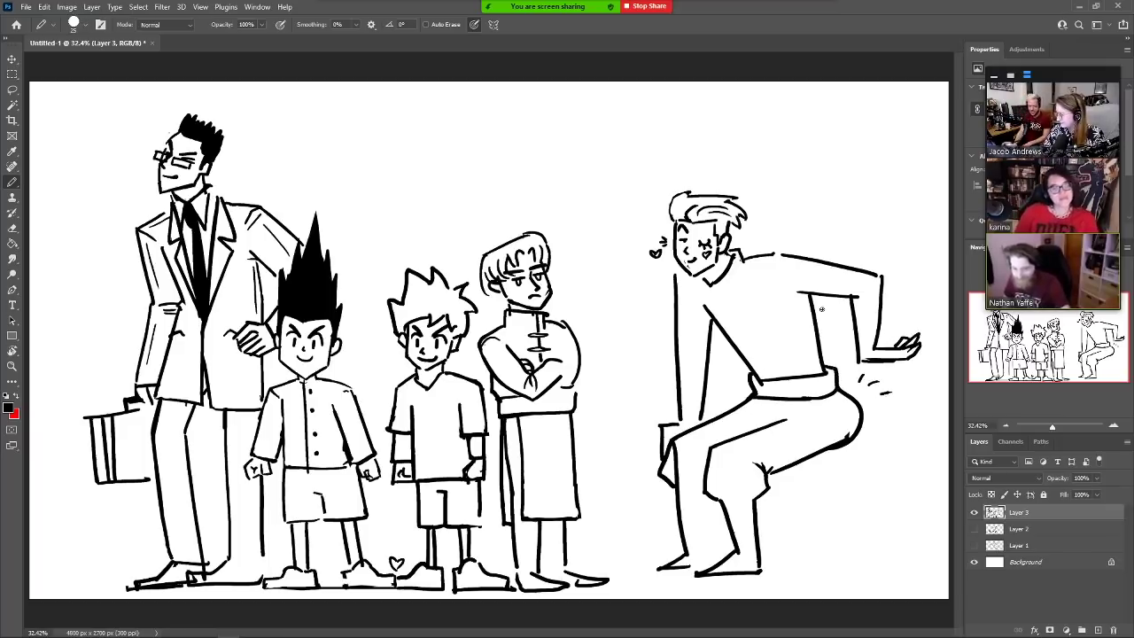
Draw round puffed sleeves on both of the fifth character's shoulders, erasing the lines inside them, and add a cuff band to the front arm
mouse_move(812, 259)
left_mouse_down()
mouse_move(818, 295)
mouse_move(762, 298)
mouse_move(807, 260)
mouse_move(809, 271)
mouse_move(787, 253)
mouse_move(776, 270)
mouse_move(774, 259)
mouse_move(810, 298)
left_mouse_up()
key("ctrl+z")
key("e")
key("b")
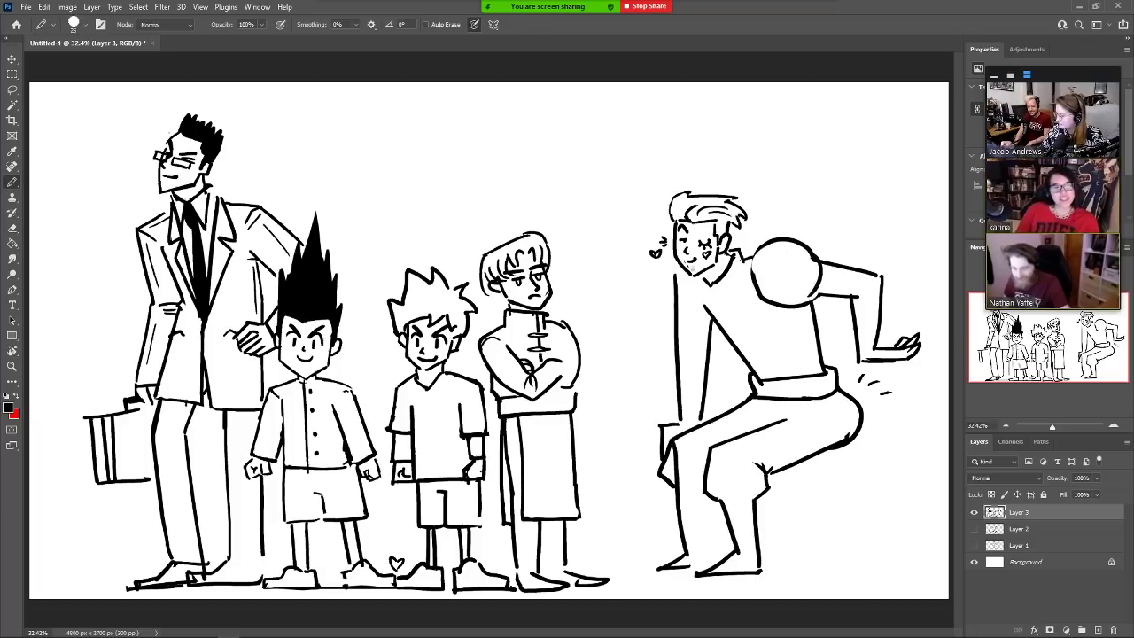
mouse_move(674, 259)
left_mouse_down()
mouse_move(680, 323)
mouse_move(708, 324)
left_mouse_up()
key("e")
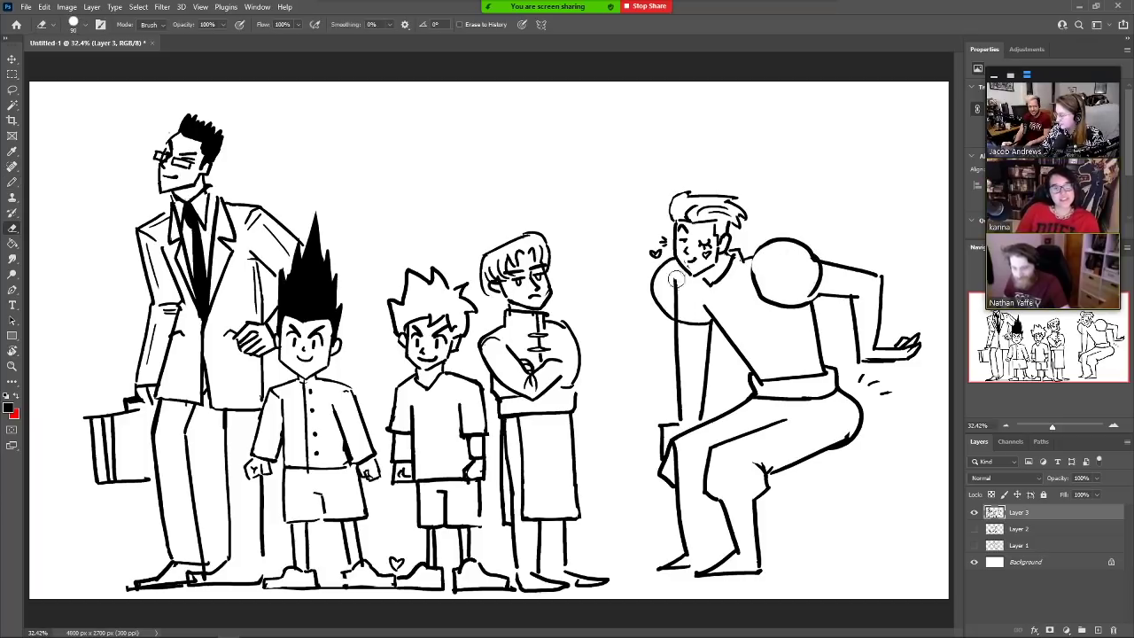
key("b")
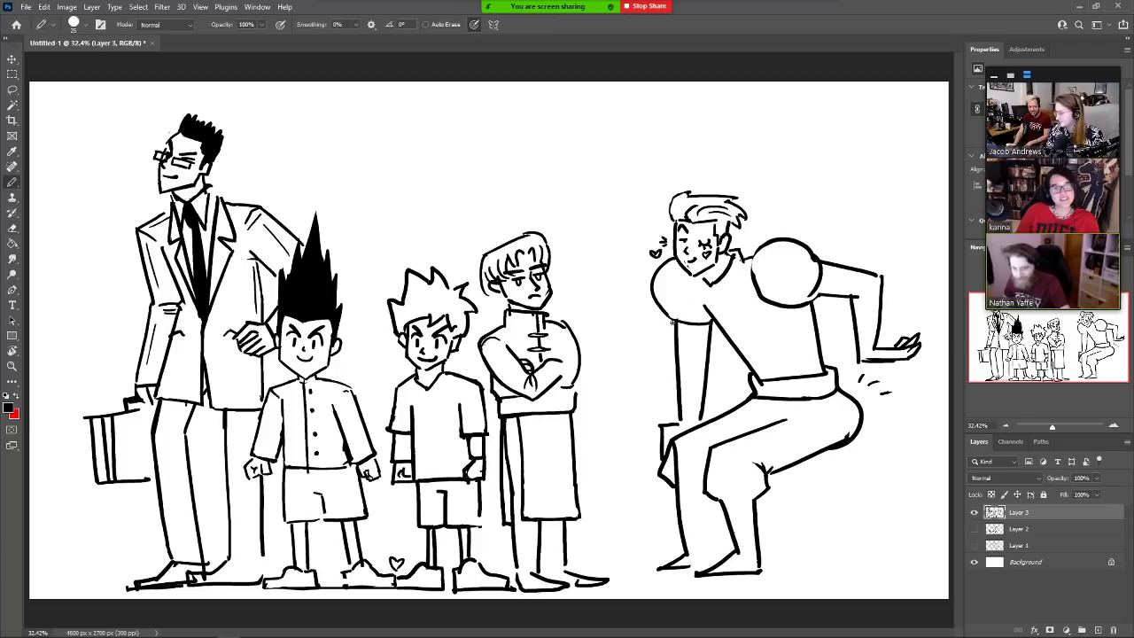
left_click_drag(672, 320, 705, 335)
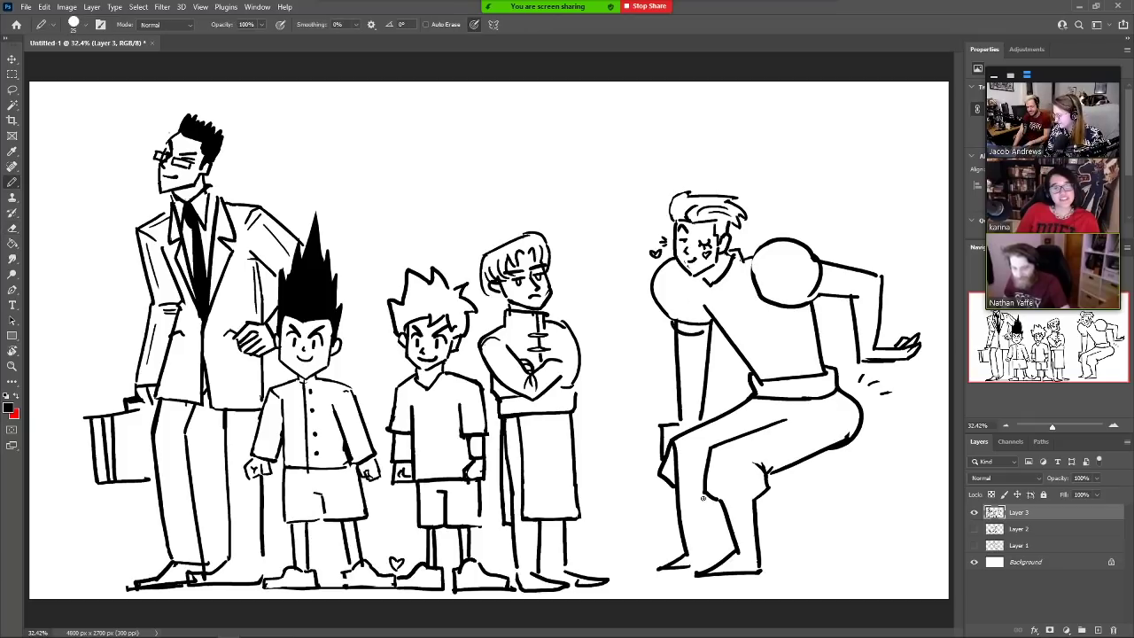
Round the fifth character's front trouser leg into a baggy gathered hem below the knee and clean up the overlapping lines
mouse_move(707, 499)
left_mouse_down()
mouse_move(682, 500)
mouse_move(677, 512)
mouse_move(672, 451)
mouse_move(669, 479)
mouse_move(675, 468)
left_mouse_up()
key("ctrl+z")
key("e")
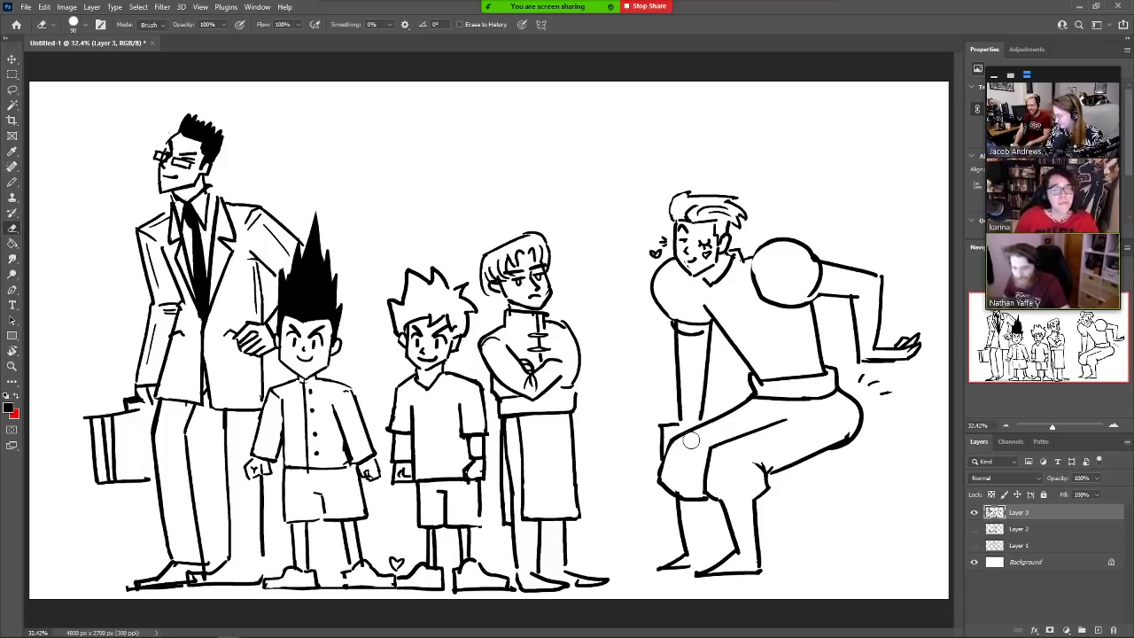
key("b")
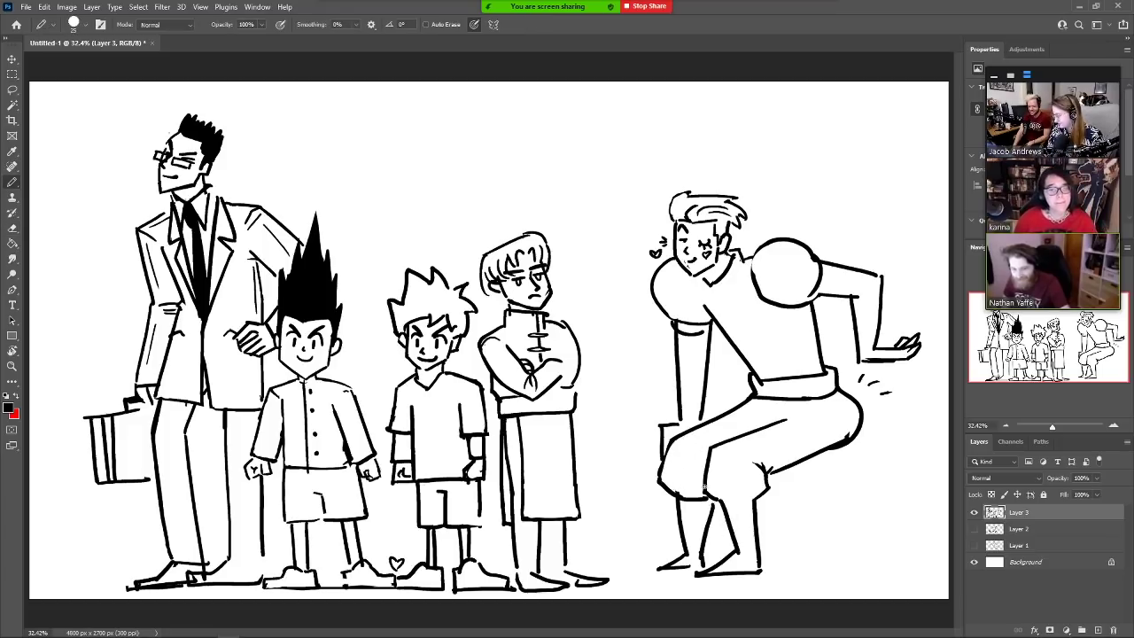
Gather the other trouser leg below the knee and draw criss-cross wraps around both of the fifth character's lower legs
mouse_move(679, 501)
left_mouse_down()
mouse_move(709, 513)
mouse_move(686, 516)
mouse_move(706, 523)
mouse_move(681, 551)
left_mouse_up()
mouse_move(723, 502)
left_mouse_down()
mouse_move(758, 498)
mouse_move(755, 511)
left_mouse_up()
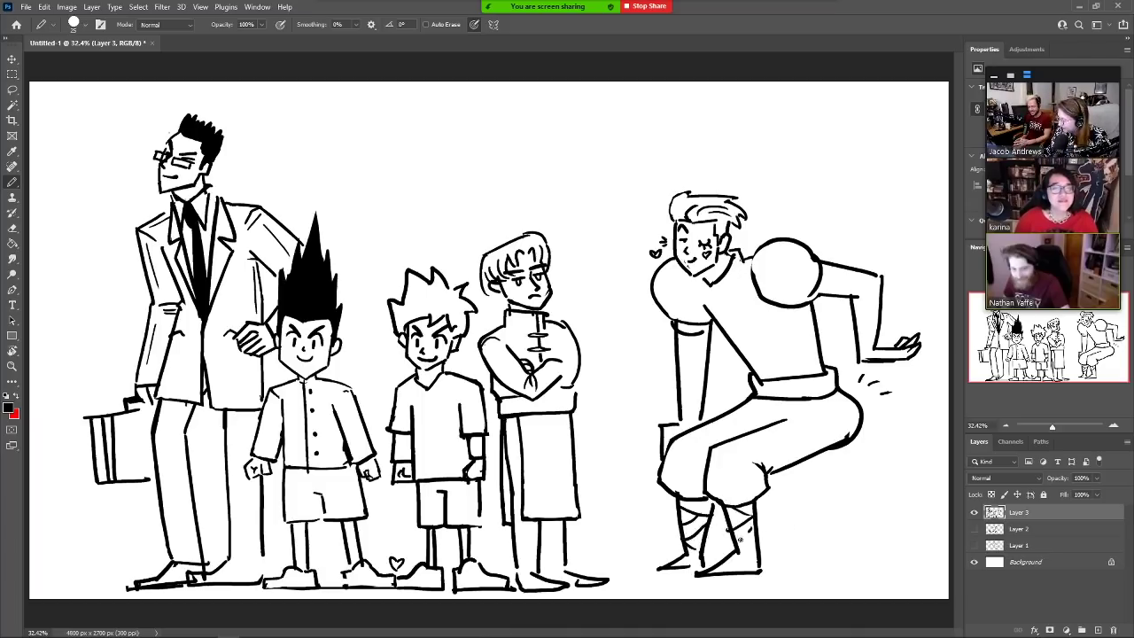
left_click_drag(724, 565, 753, 555)
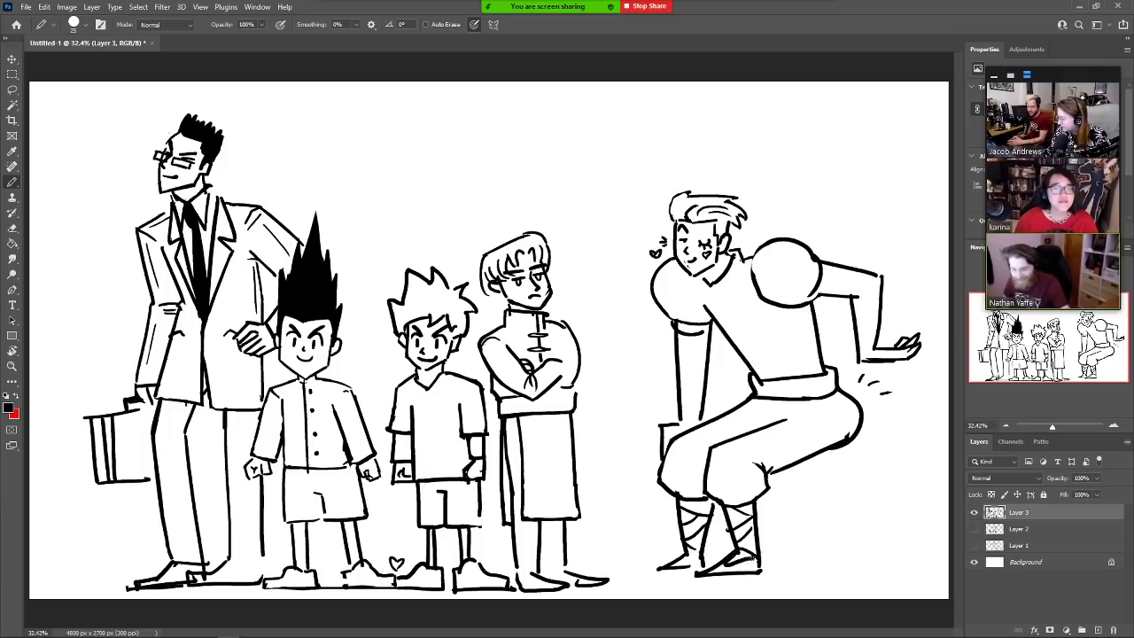
Close the outline of the fifth character's front shoe and fill both pointed shoes with black
key("g")
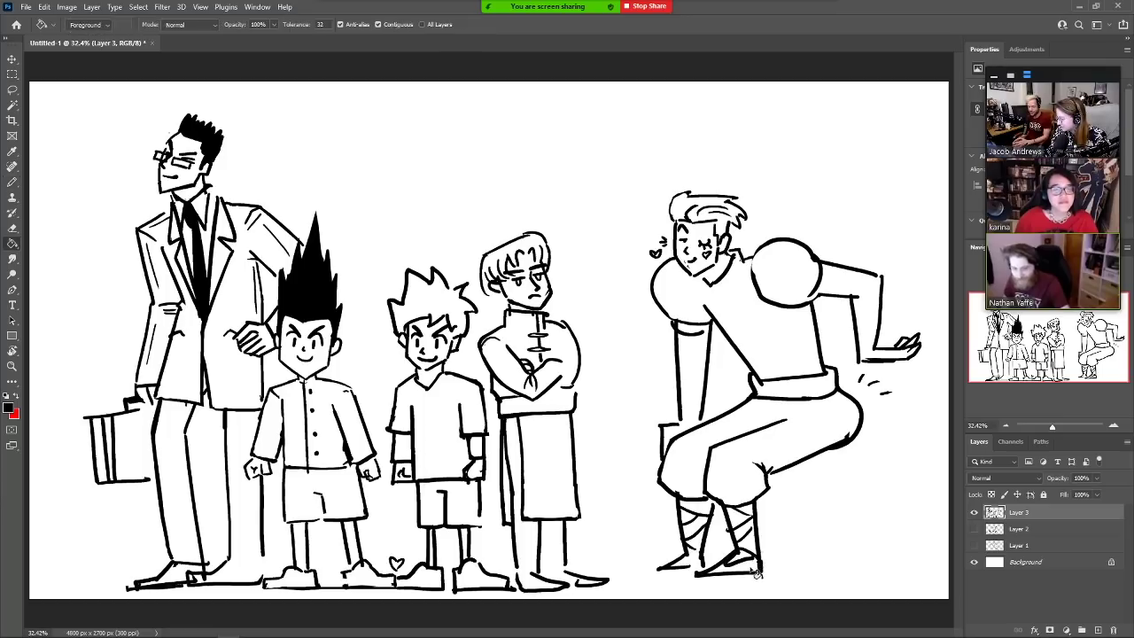
left_click(746, 567)
key("b")
left_click_drag(651, 572, 693, 572)
key("g")
left_click(689, 562)
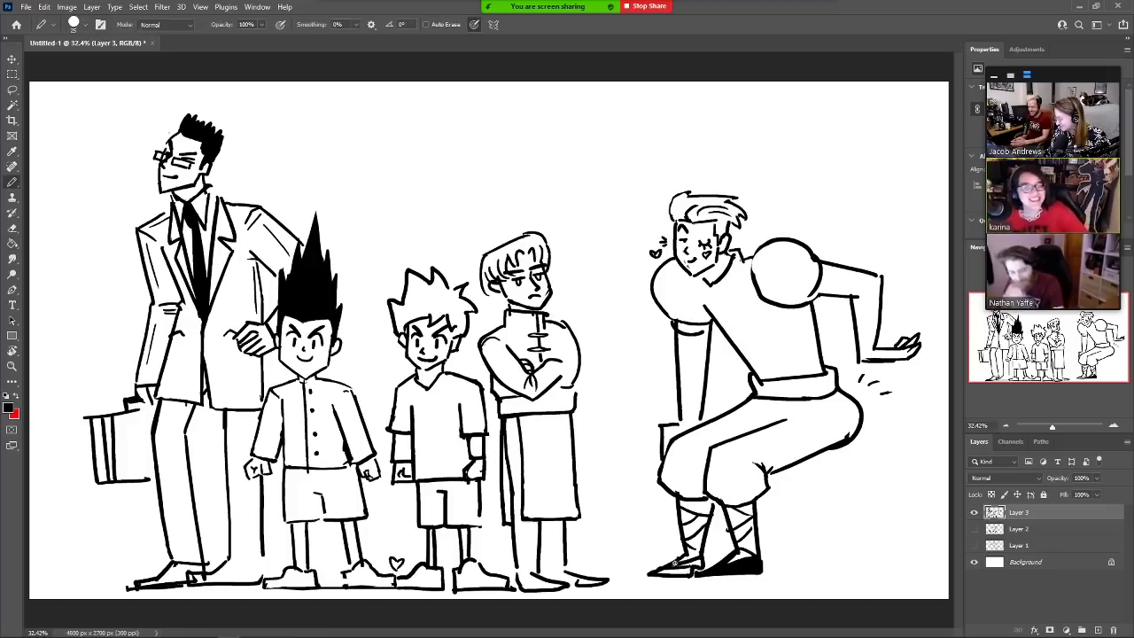
left_click(708, 567)
key("b")
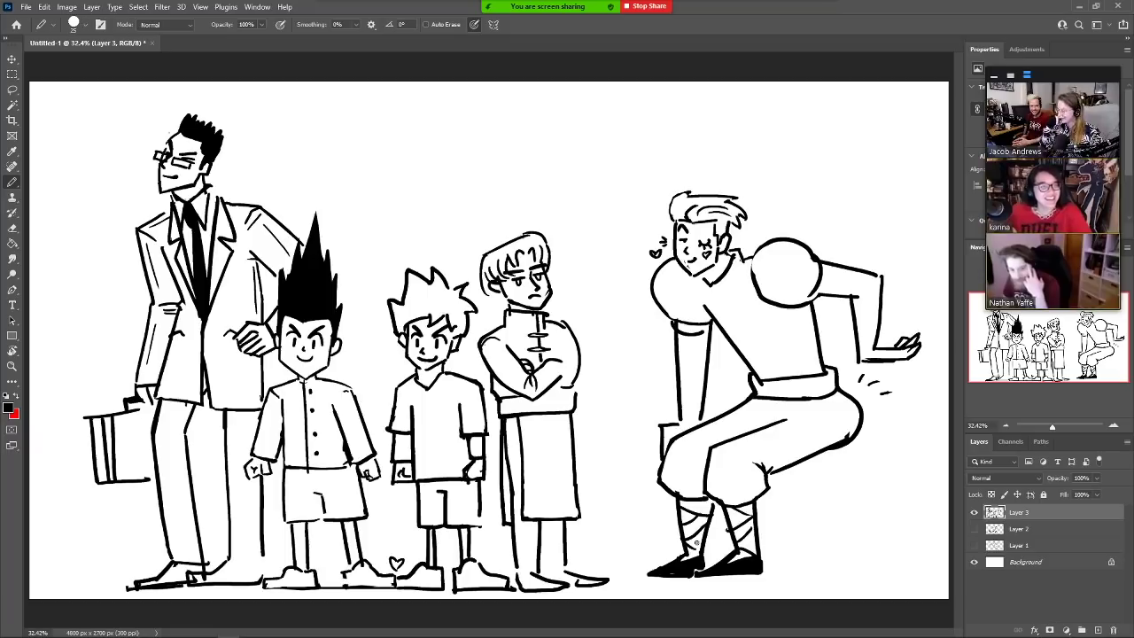
Add two chest emblems including a heart, a shirt front line, fabric folds and a band below the fifth character's rear puffed sleeve
mouse_move(753, 309)
left_mouse_down()
mouse_move(753, 328)
mouse_move(750, 312)
left_mouse_up()
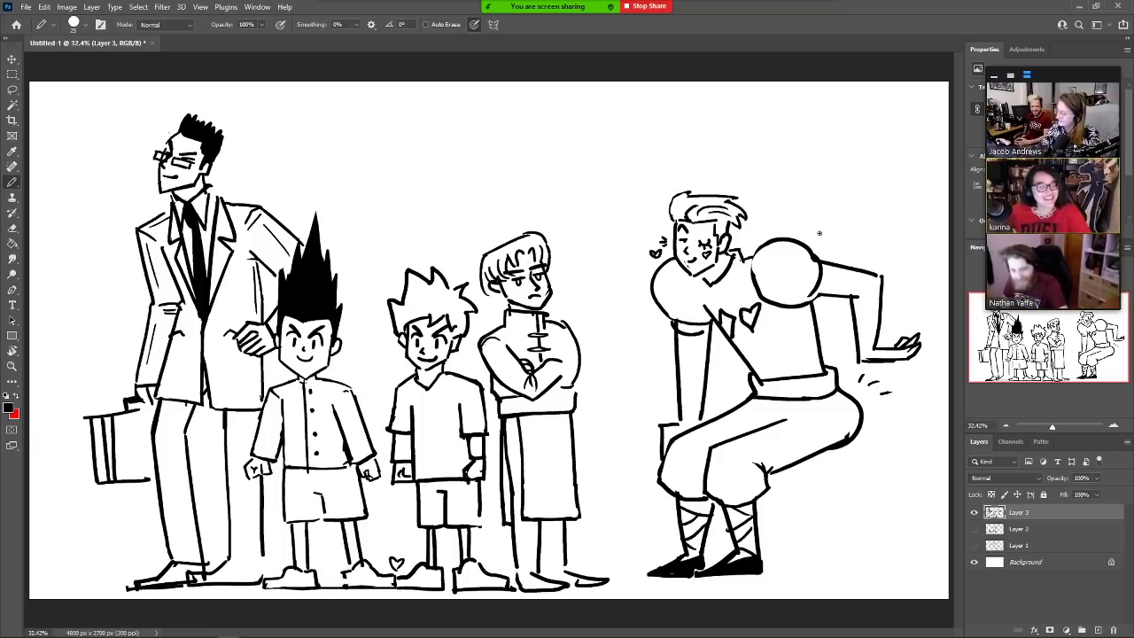
left_click_drag(714, 285, 757, 352)
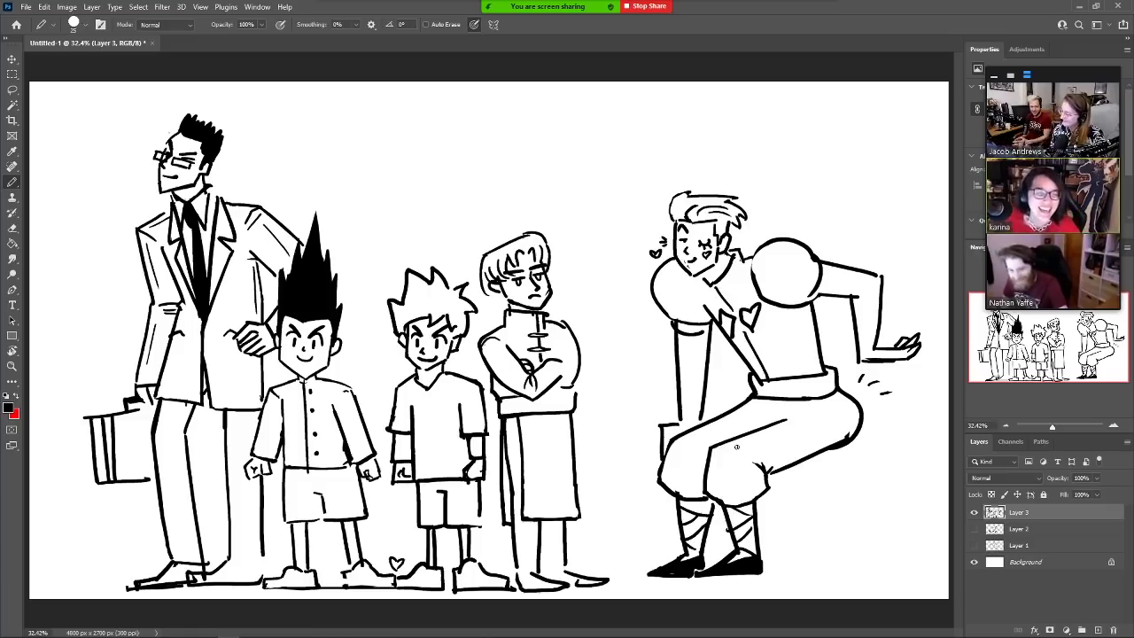
left_click_drag(755, 407, 794, 409)
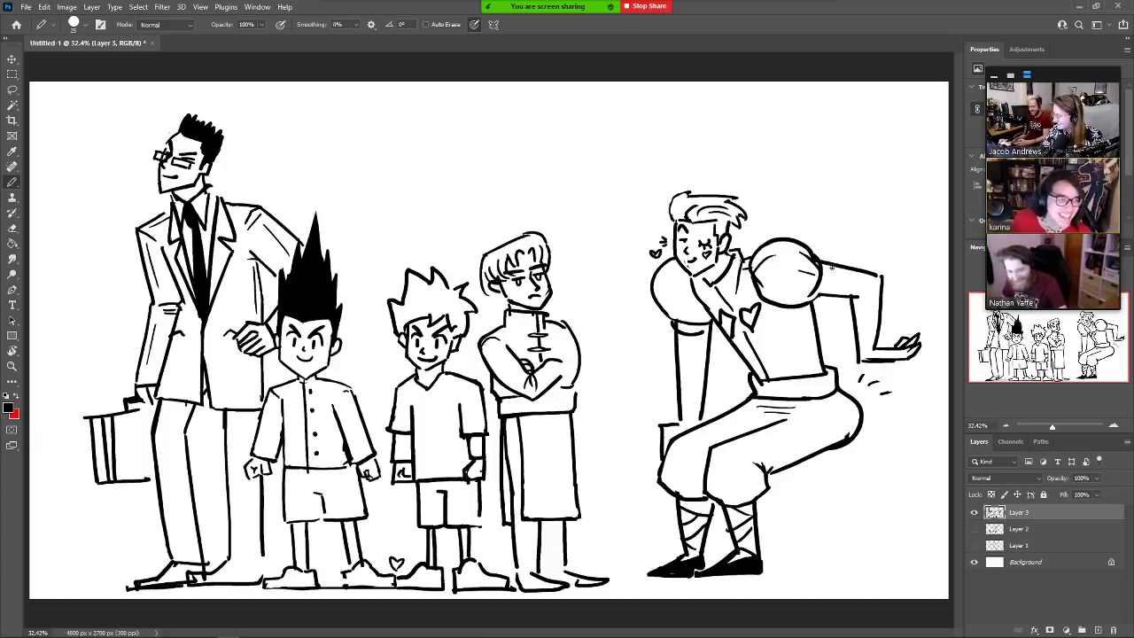
left_click_drag(831, 267, 831, 295)
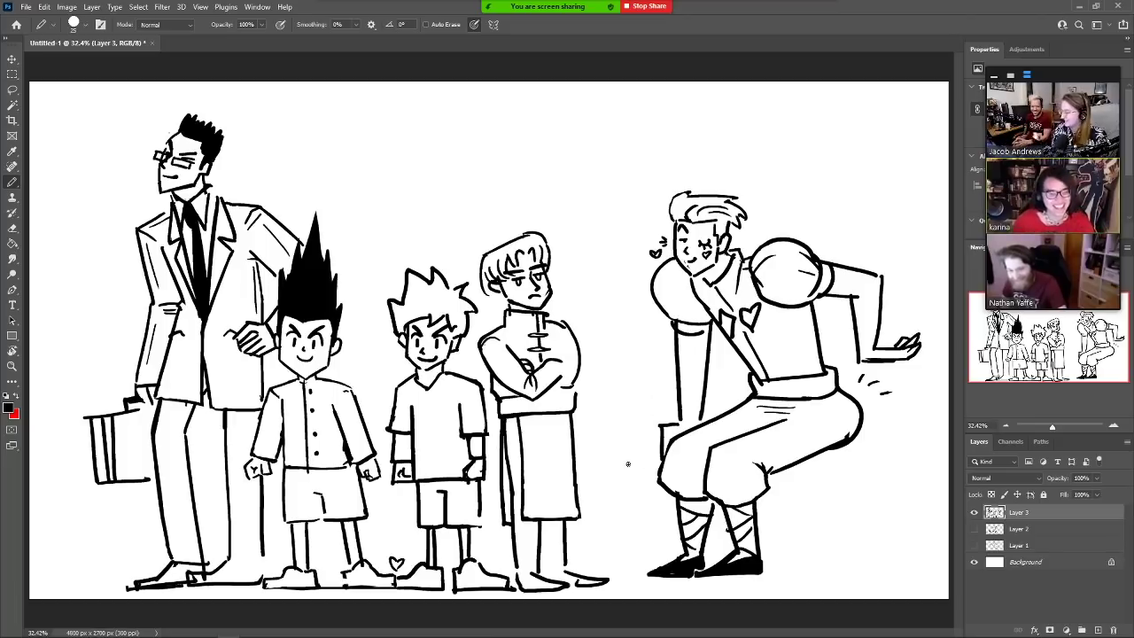
Select the whole fifth character with the Lasso, move it slightly down to line up with the others, and deselect
key("l")
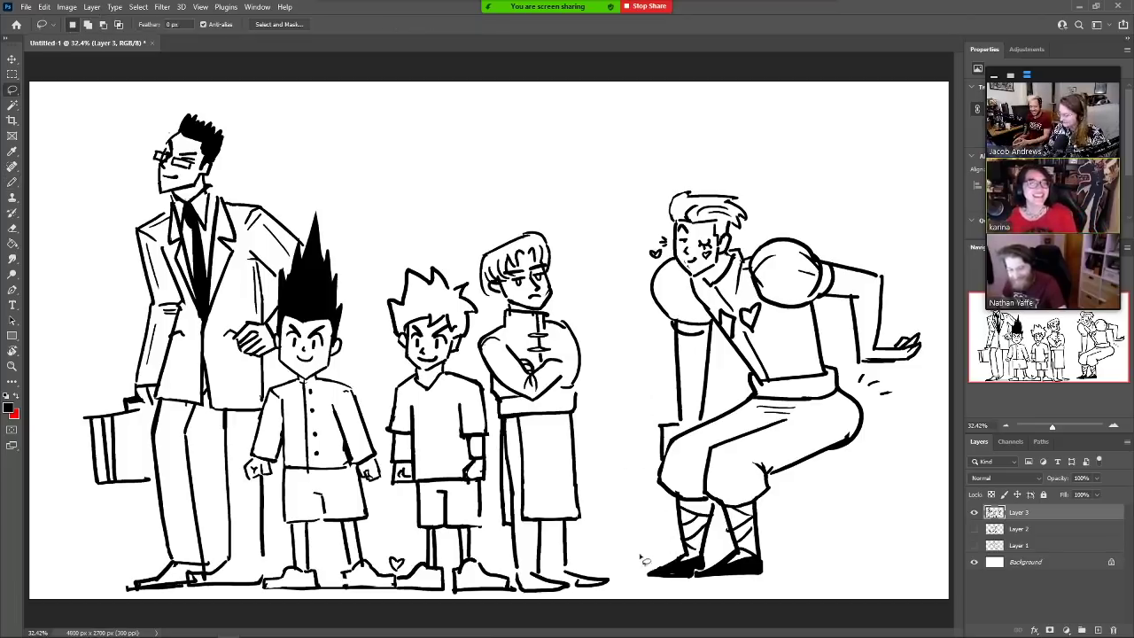
mouse_move(645, 546)
left_mouse_down()
mouse_move(773, 583)
mouse_move(905, 482)
mouse_move(941, 313)
mouse_move(800, 159)
mouse_move(626, 311)
mouse_move(643, 542)
left_mouse_up()
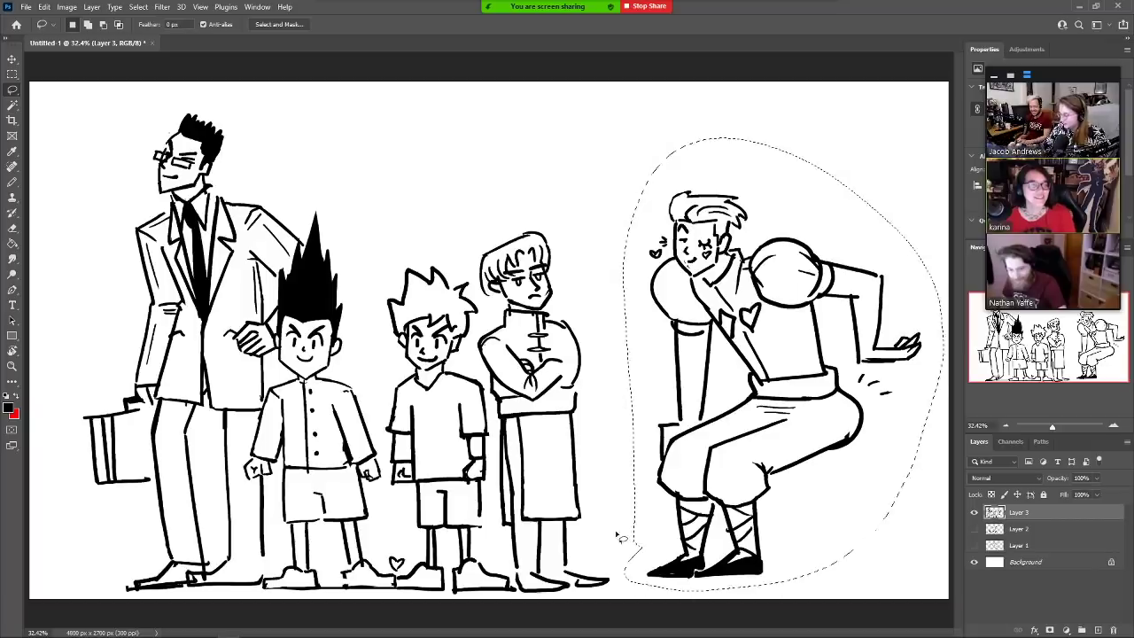
key("v")
left_click_drag(710, 265, 707, 273)
key("ctrl+d")
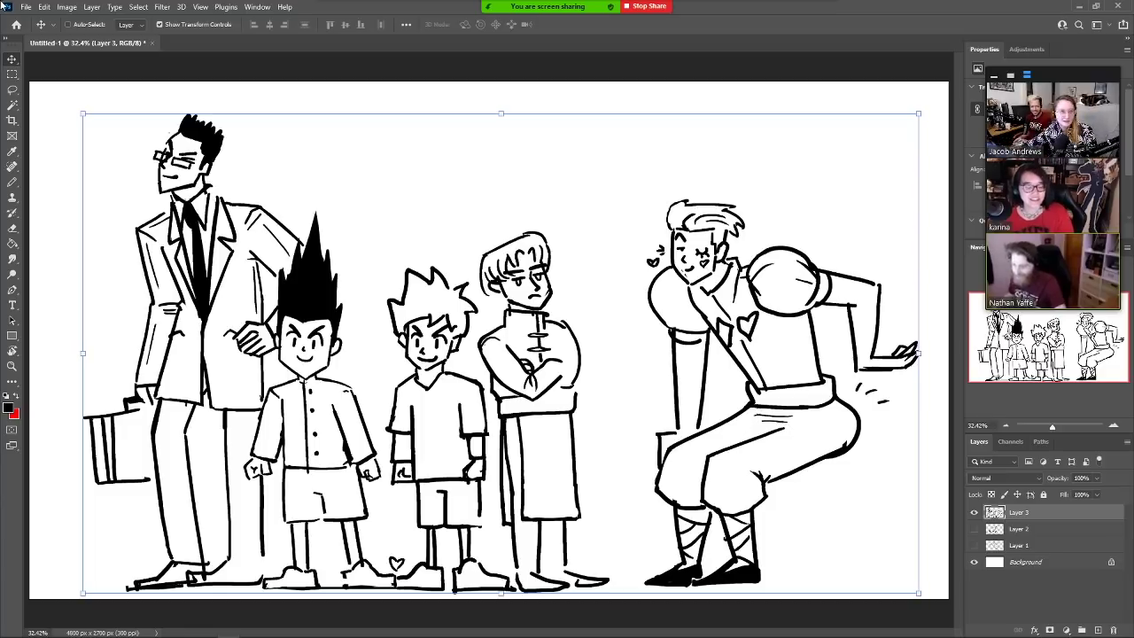
Paste the colour reference image of the five characters and enlarge it to cover most of the canvas
mouse_move(595, 5)
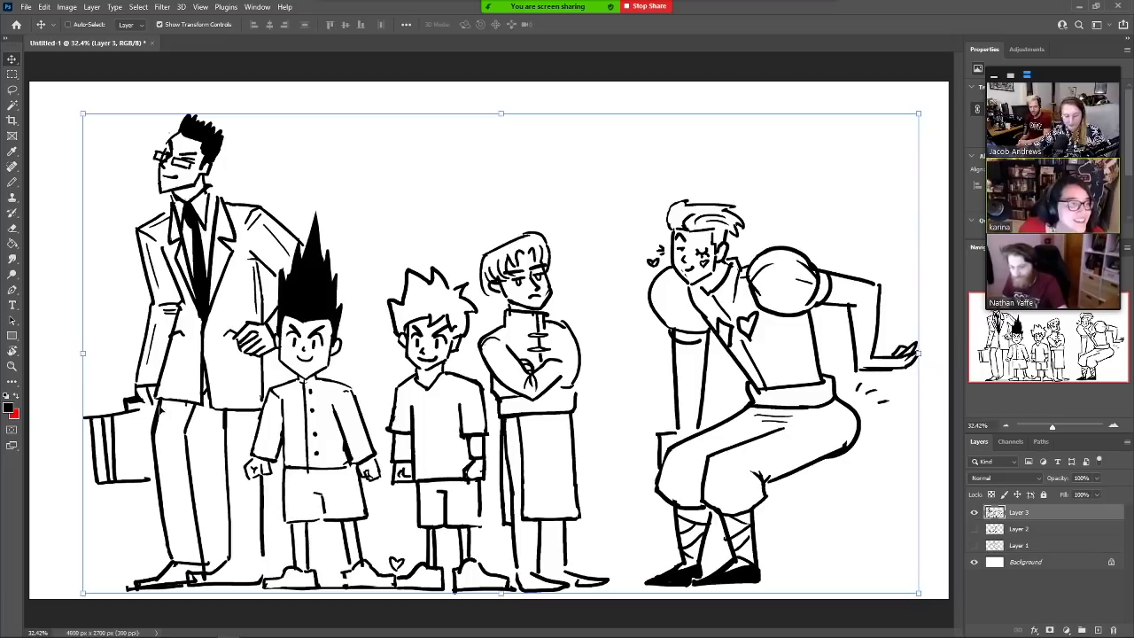
key("ctrl+v")
left_click_drag(432, 371, 85, 567)
left_click_drag(546, 307, 758, 199)
key("Return")
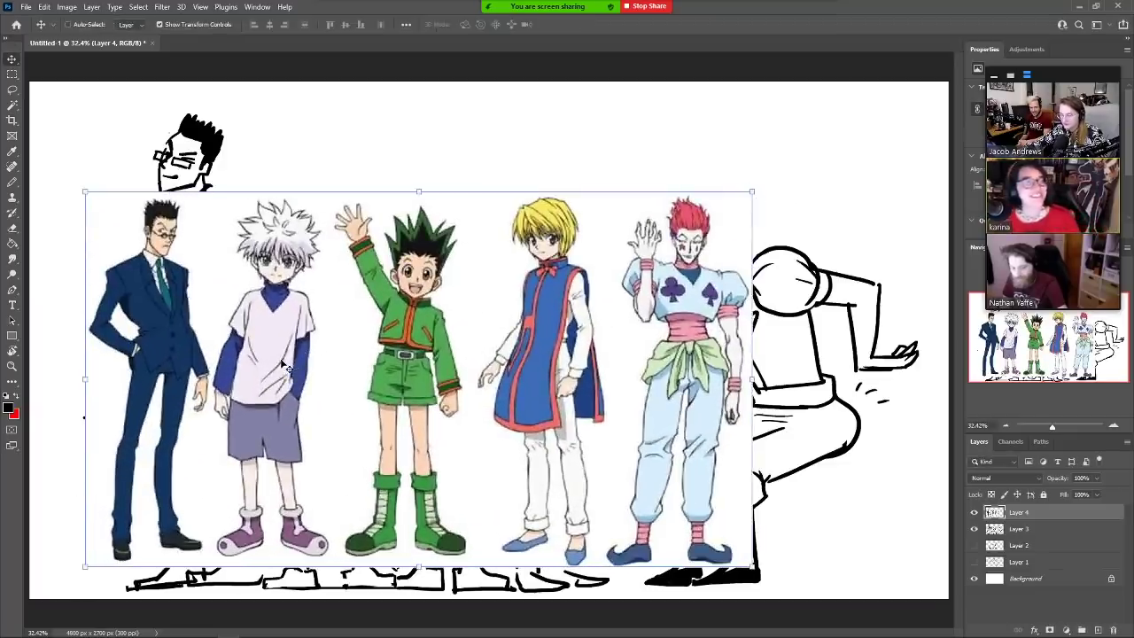
Move the reference image around the canvas to compare each of its characters with the matching drawn figure
left_click_drag(290, 364, 360, 384)
left_click_drag(674, 280, 849, 279)
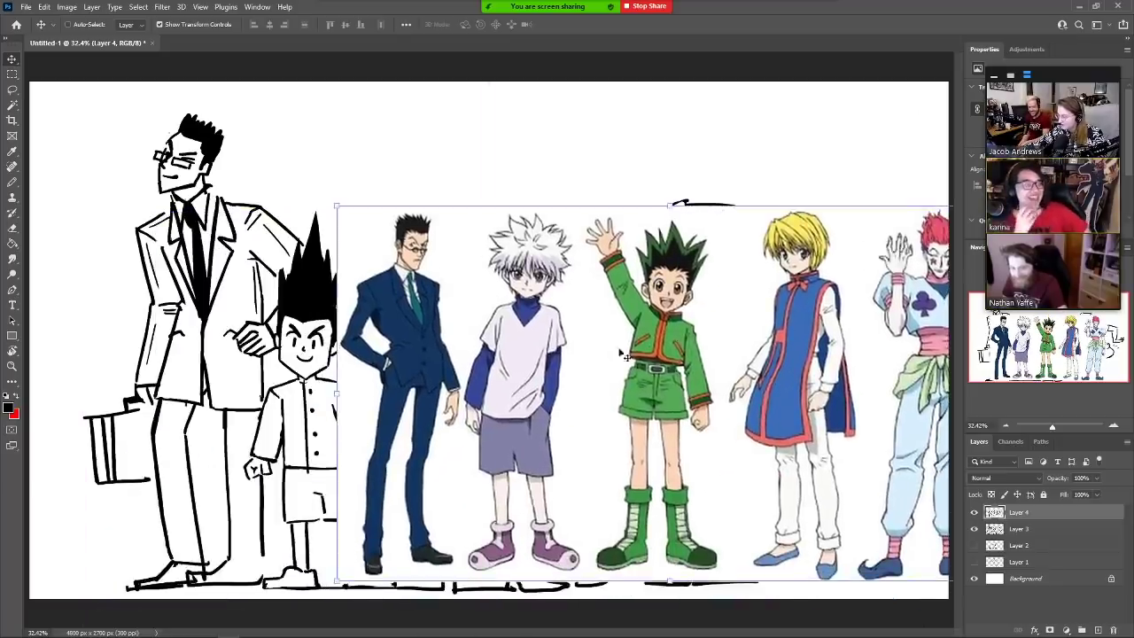
left_click_drag(618, 351, 664, 333)
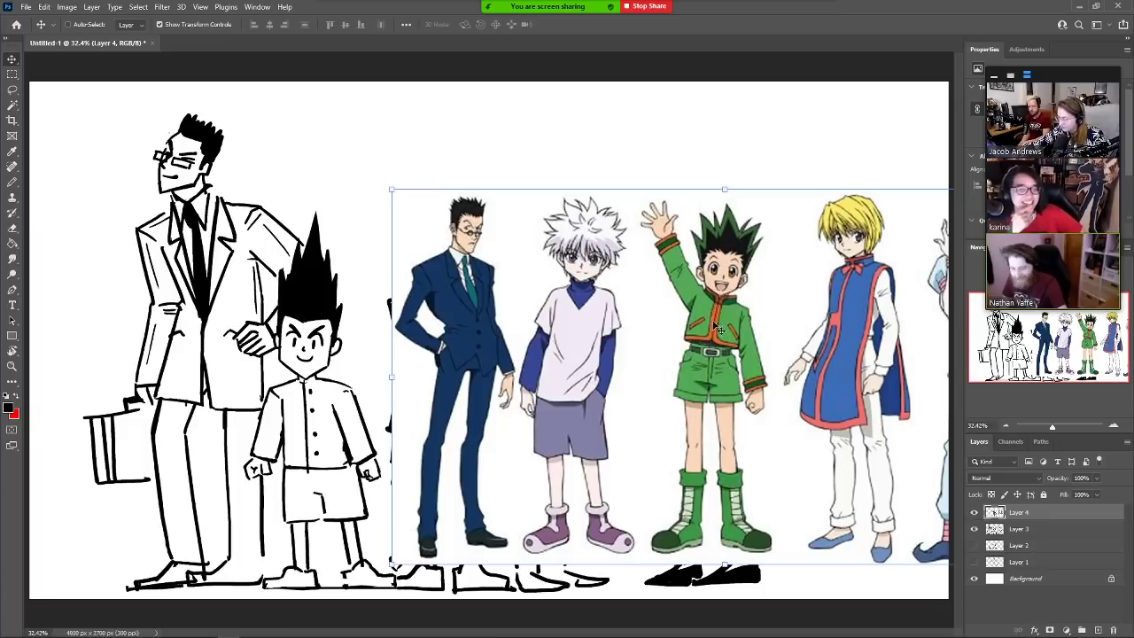
left_click_drag(785, 293, 745, 344)
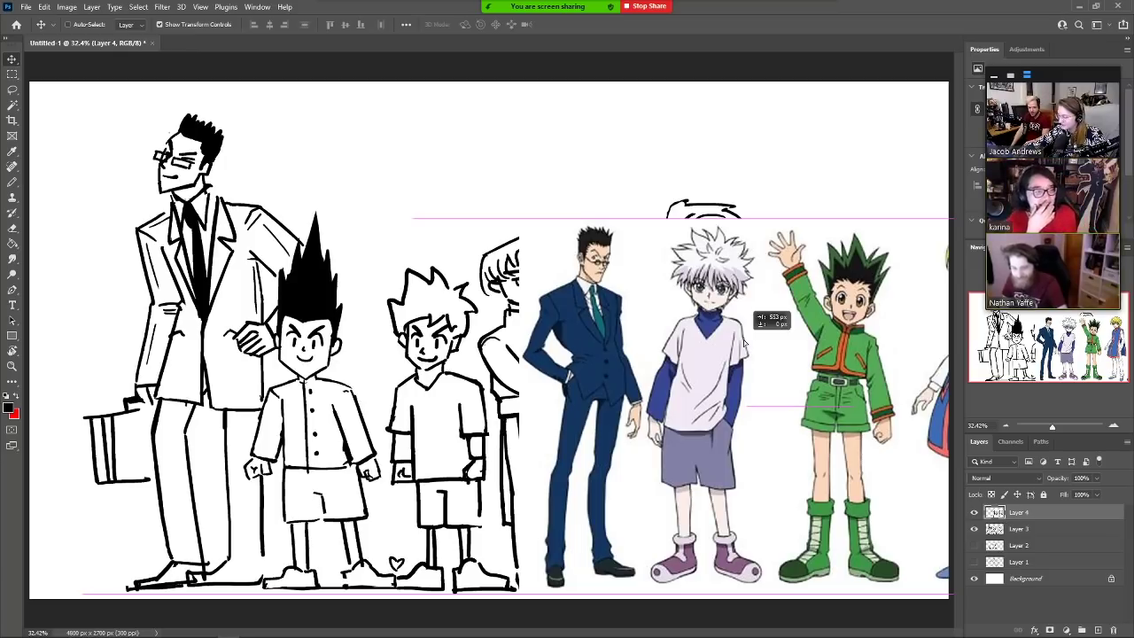
left_click_drag(744, 342, 347, 324)
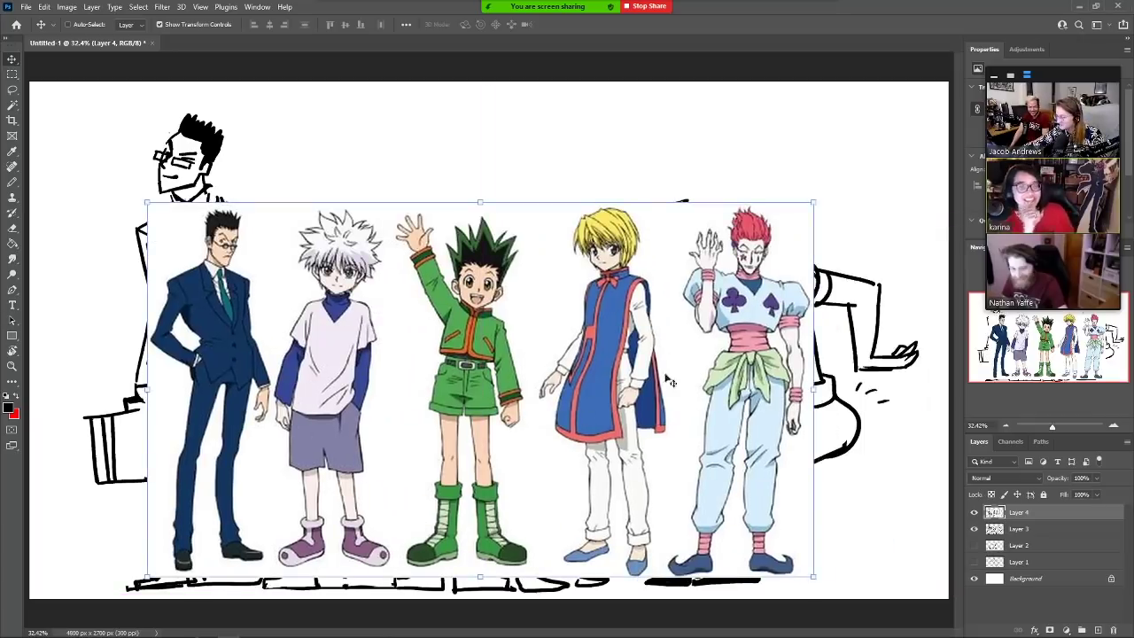
mouse_move(673, 375)
left_mouse_down()
mouse_move(296, 387)
mouse_move(334, 388)
left_mouse_up()
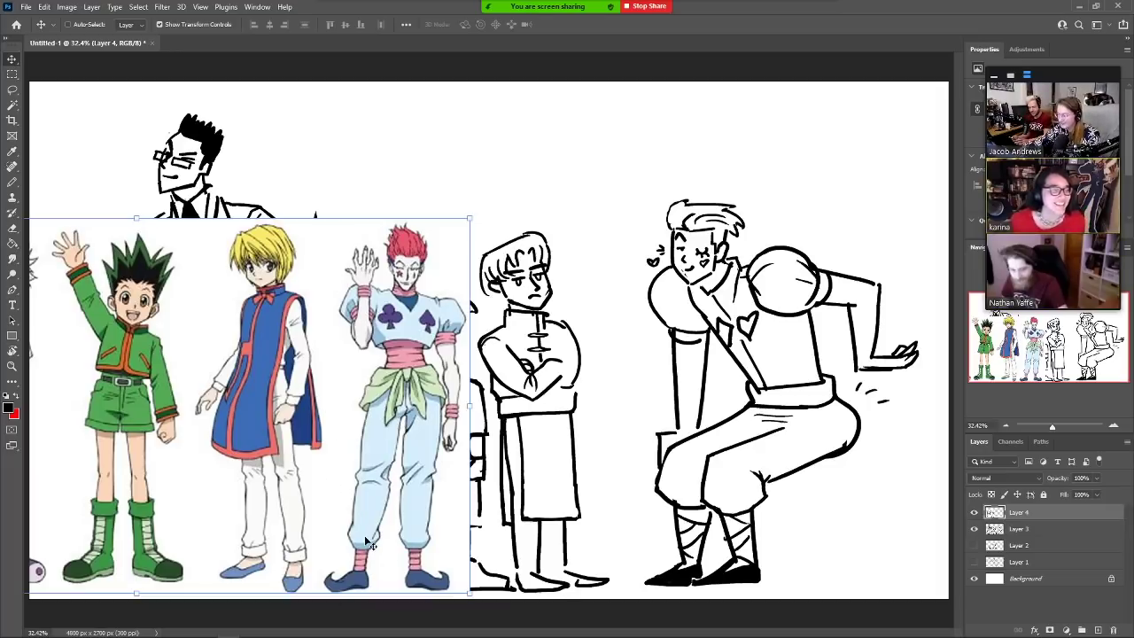
left_click_drag(365, 542, 480, 529)
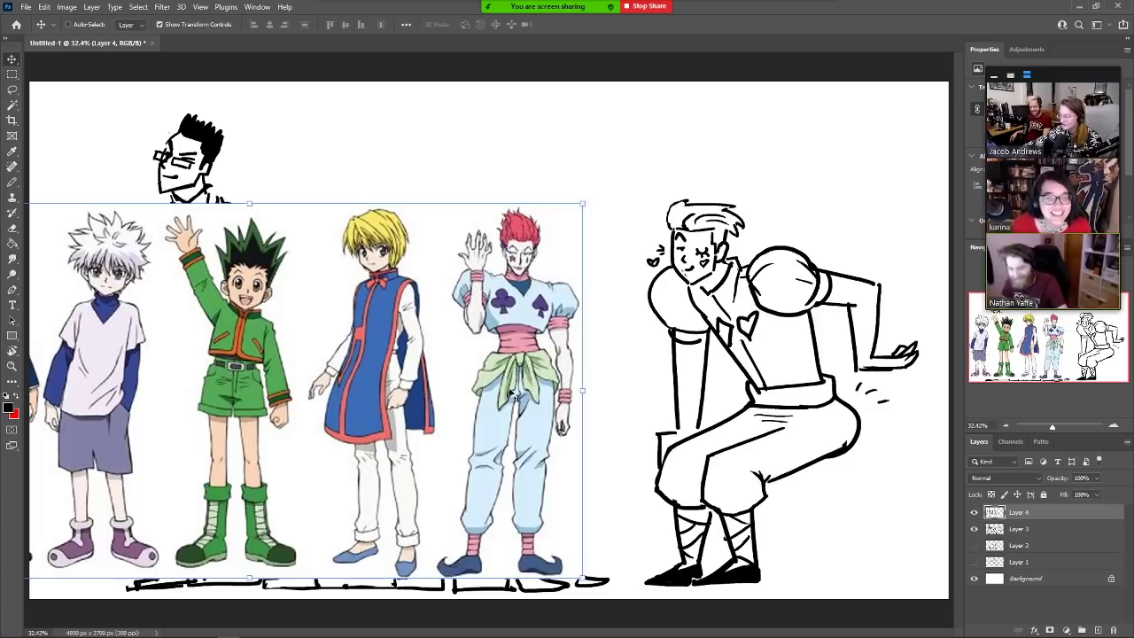
mouse_move(453, 292)
left_mouse_down()
mouse_move(289, 328)
mouse_move(344, 285)
left_mouse_up()
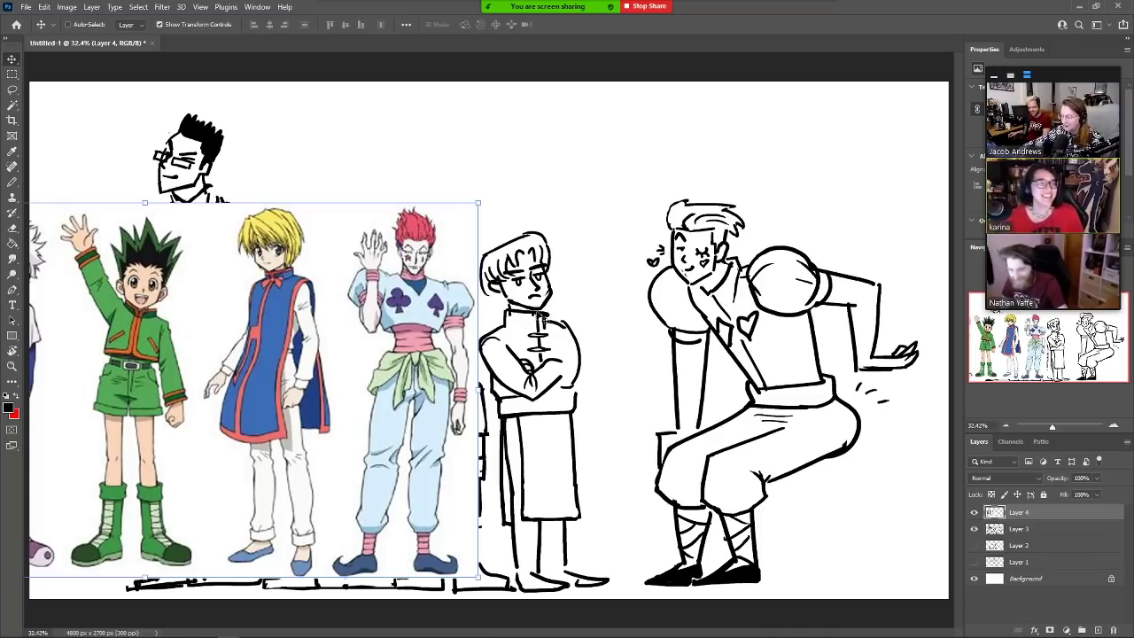
mouse_move(151, 379)
left_mouse_down()
mouse_move(797, 395)
mouse_move(815, 391)
mouse_move(820, 347)
left_mouse_up()
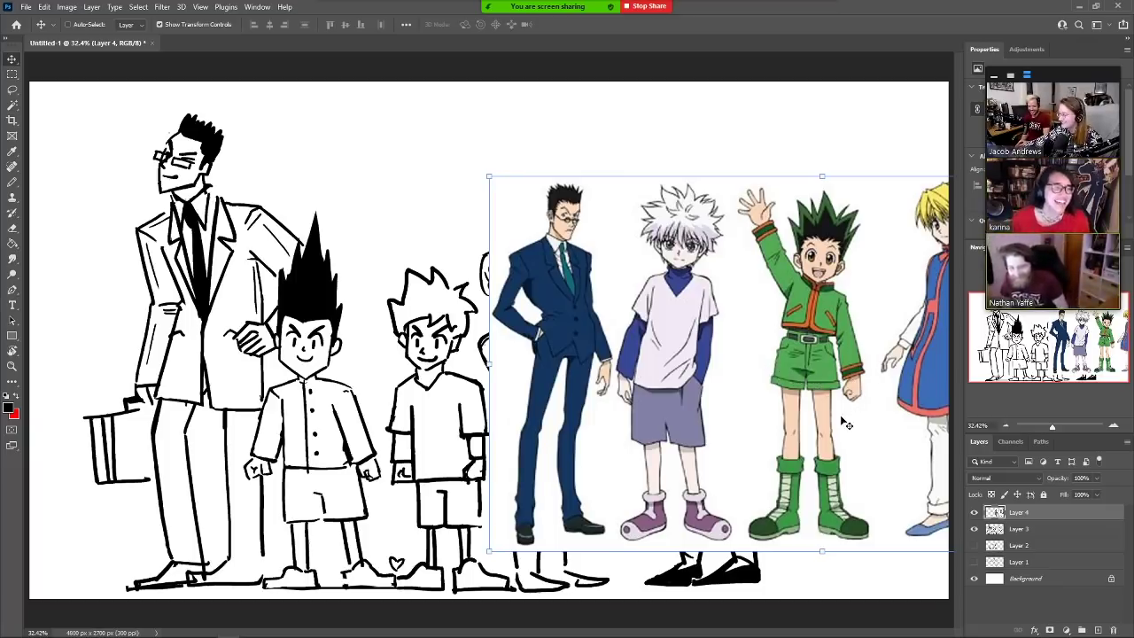
mouse_move(580, 367)
left_mouse_down()
mouse_move(600, 386)
mouse_move(851, 377)
left_mouse_up()
Shift the reference image back across the lineup and hide its layer
left_click(976, 513)
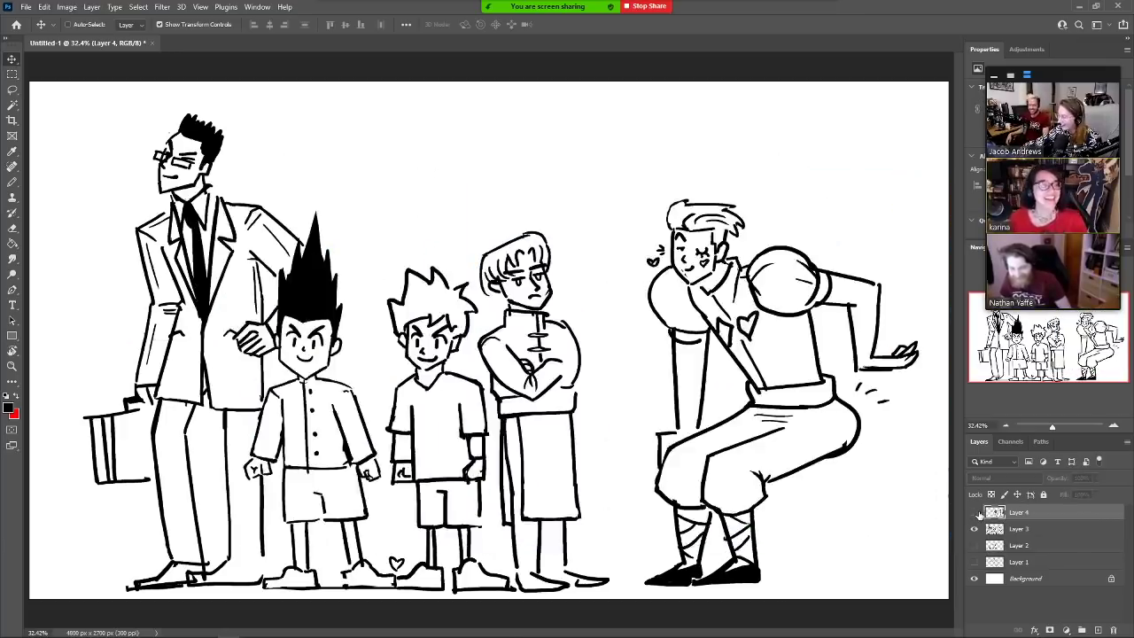
left_click(974, 513)
left_click_drag(784, 437, 553, 440)
left_click(974, 513)
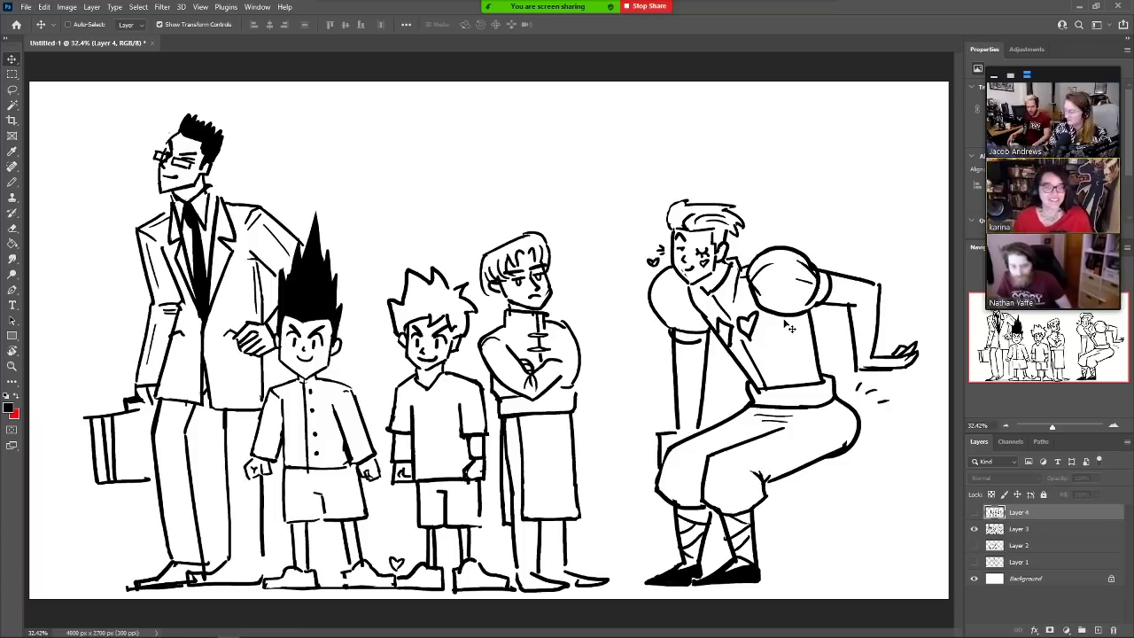
Add a new layer and draw a tiny smiling boy with a hair tuft, shirt and shorts between the fourth and fifth characters
left_click(1114, 628)
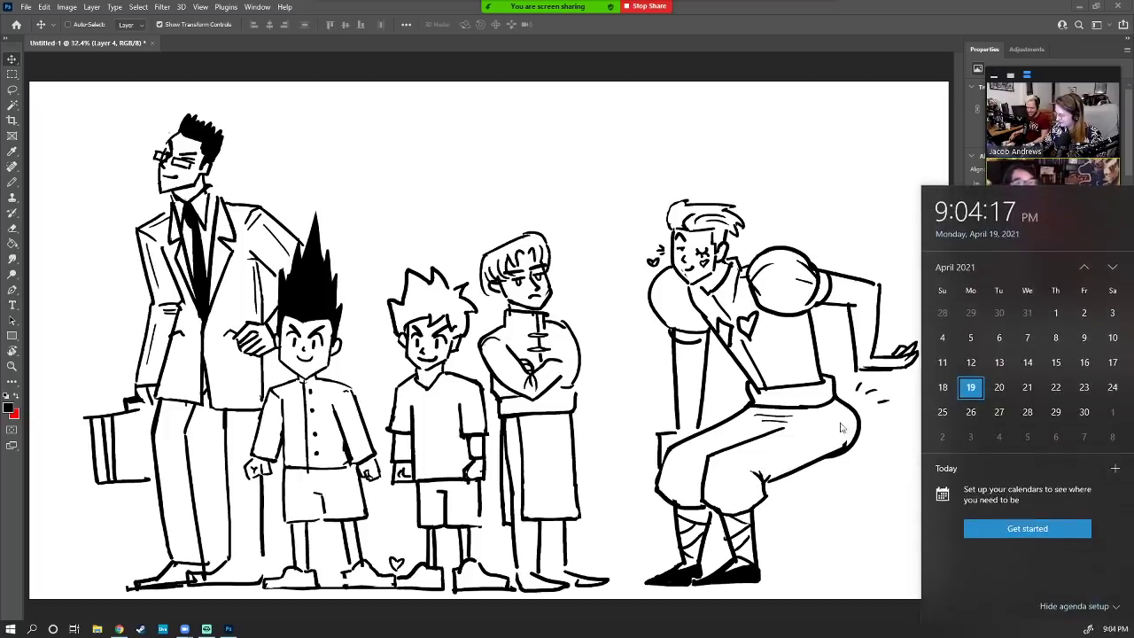
left_click(820, 195)
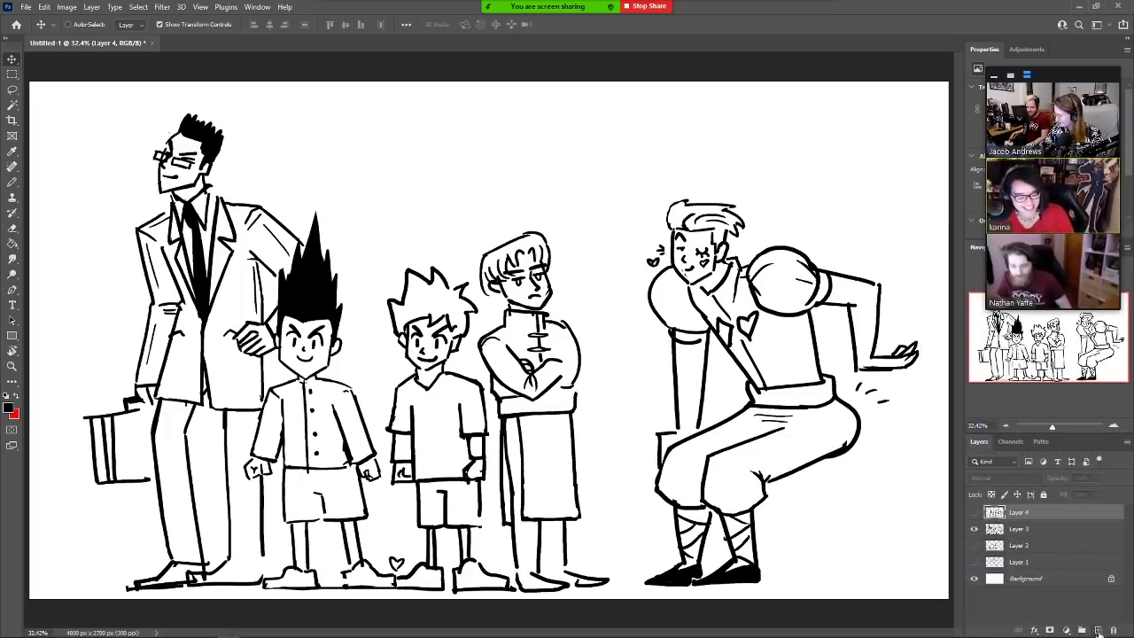
left_click(1098, 630)
key("b")
mouse_move(589, 266)
left_mouse_down()
mouse_move(591, 288)
mouse_move(614, 271)
mouse_move(596, 301)
mouse_move(617, 272)
mouse_move(600, 251)
mouse_move(611, 253)
mouse_move(590, 280)
mouse_move(609, 269)
mouse_move(606, 282)
left_mouse_up()
key("ctrl+z")
left_click_drag(595, 291, 608, 292)
left_click_drag(599, 280, 603, 285)
mouse_move(596, 277)
left_mouse_down()
mouse_move(605, 288)
mouse_move(583, 321)
mouse_move(597, 324)
mouse_move(598, 314)
mouse_move(601, 345)
mouse_move(622, 335)
mouse_move(622, 306)
mouse_move(633, 316)
mouse_move(581, 337)
mouse_move(602, 372)
mouse_move(636, 352)
mouse_move(602, 390)
mouse_move(634, 372)
left_mouse_up()
key("ctrl+z")
key("e")
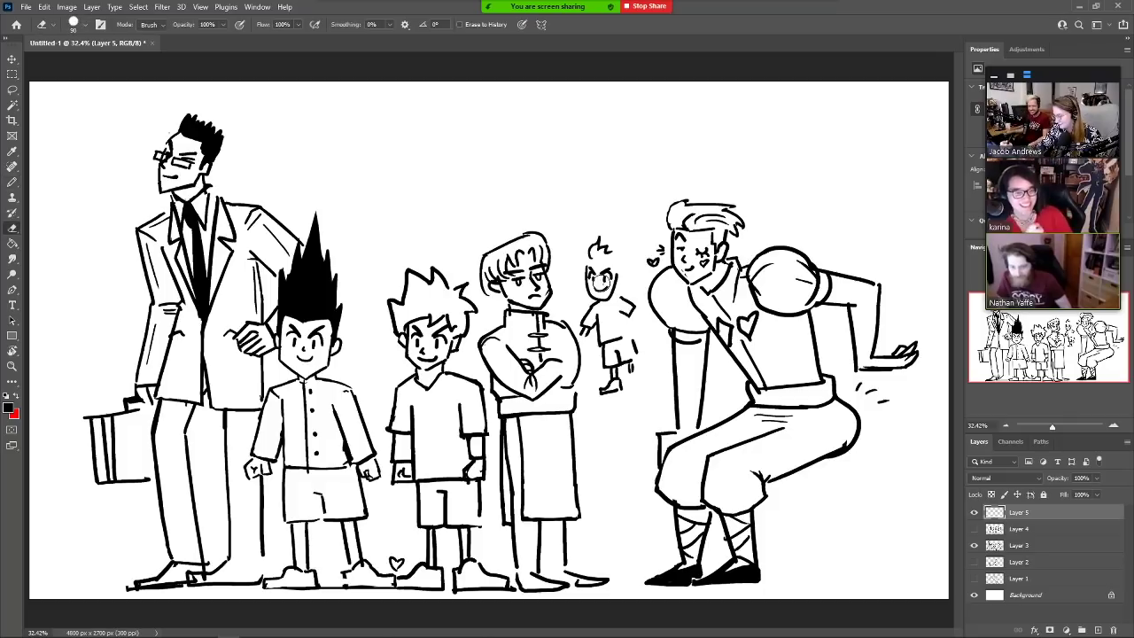
Draw the tiny boy's hands and his second leg and foot
key("b")
left_click_drag(580, 333, 584, 343)
left_click_drag(631, 310, 650, 327)
mouse_move(625, 370)
left_mouse_down()
mouse_move(637, 381)
mouse_move(618, 394)
mouse_move(641, 381)
left_mouse_up()
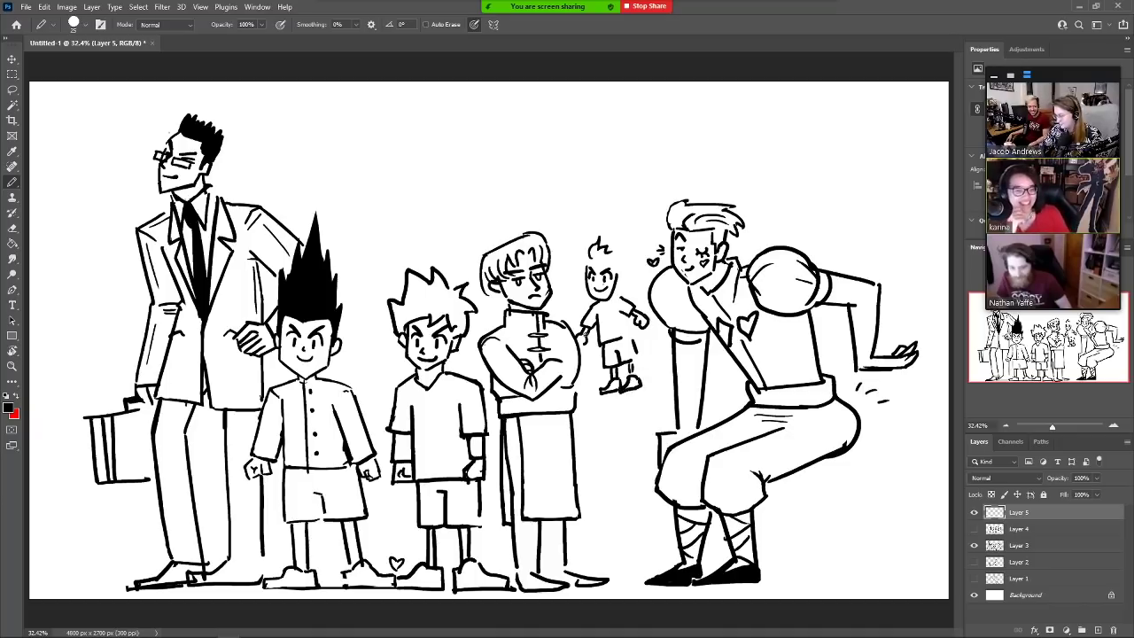
left_click(12, 58)
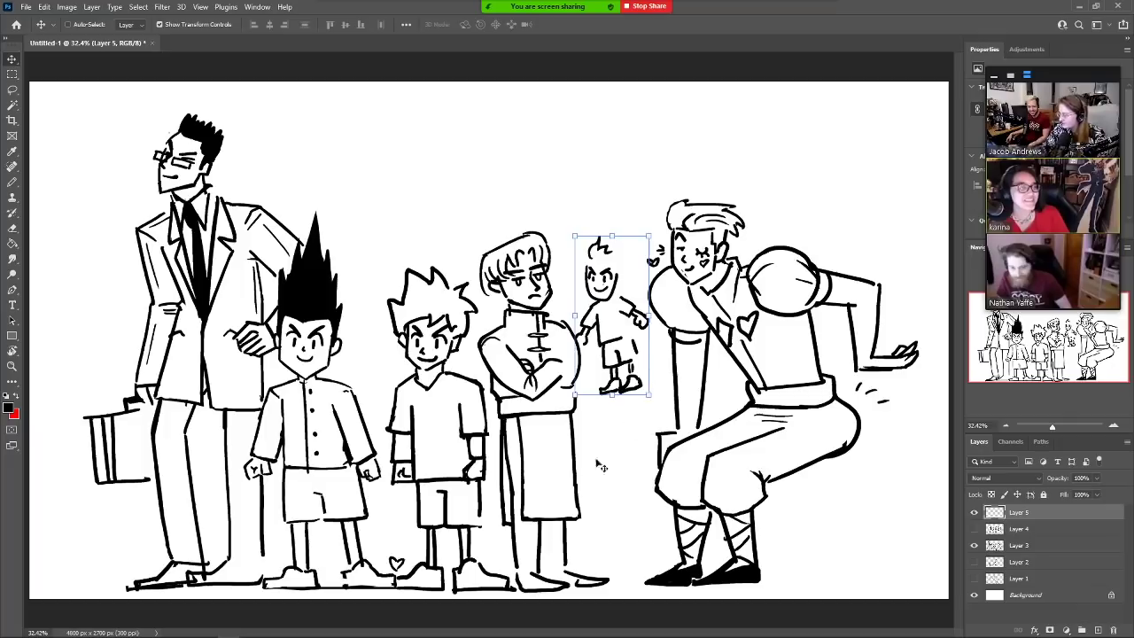
key("e")
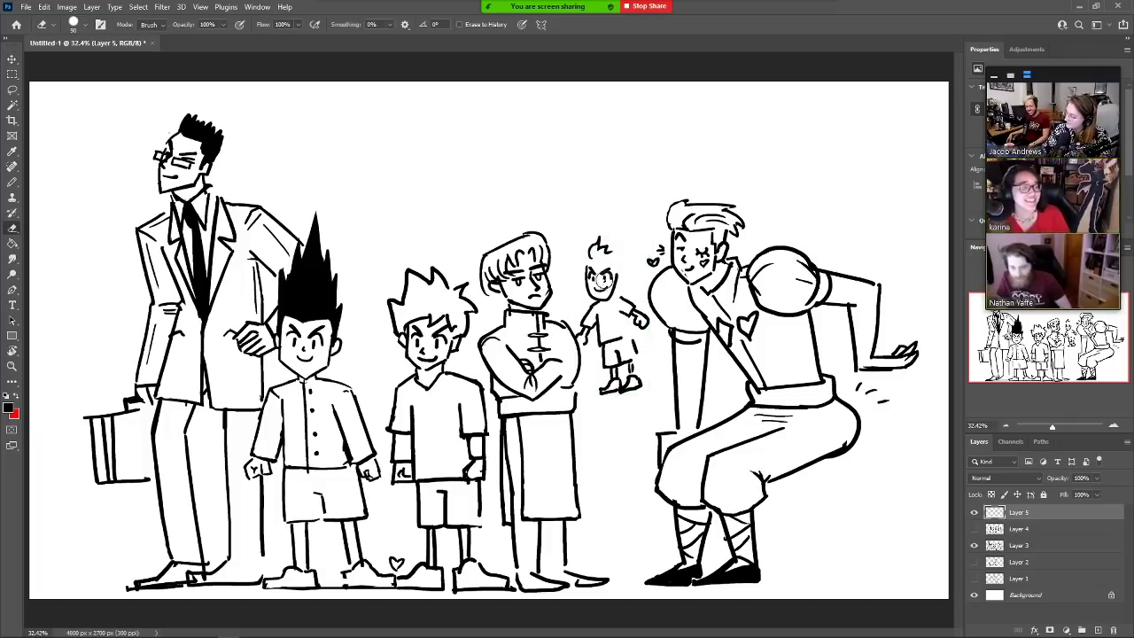
key("b")
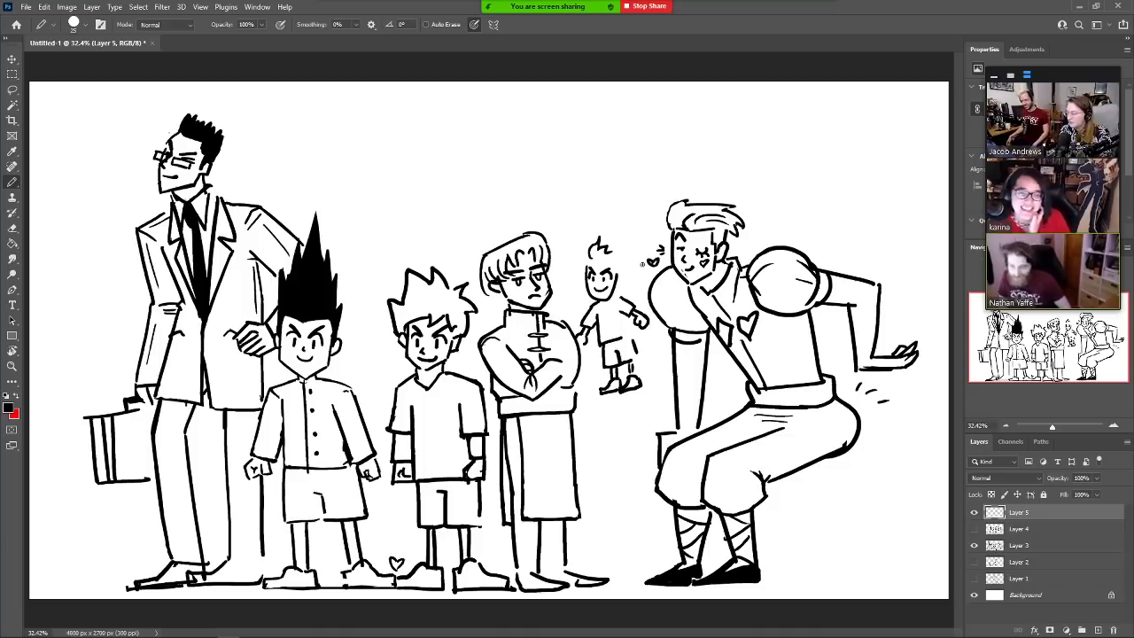
key("e")
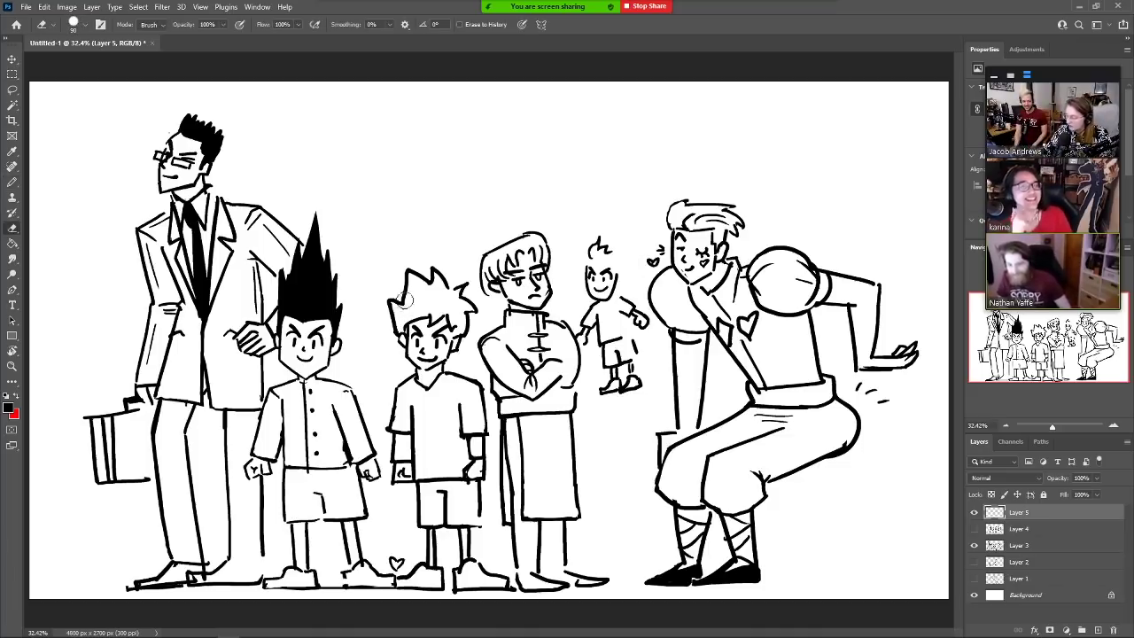